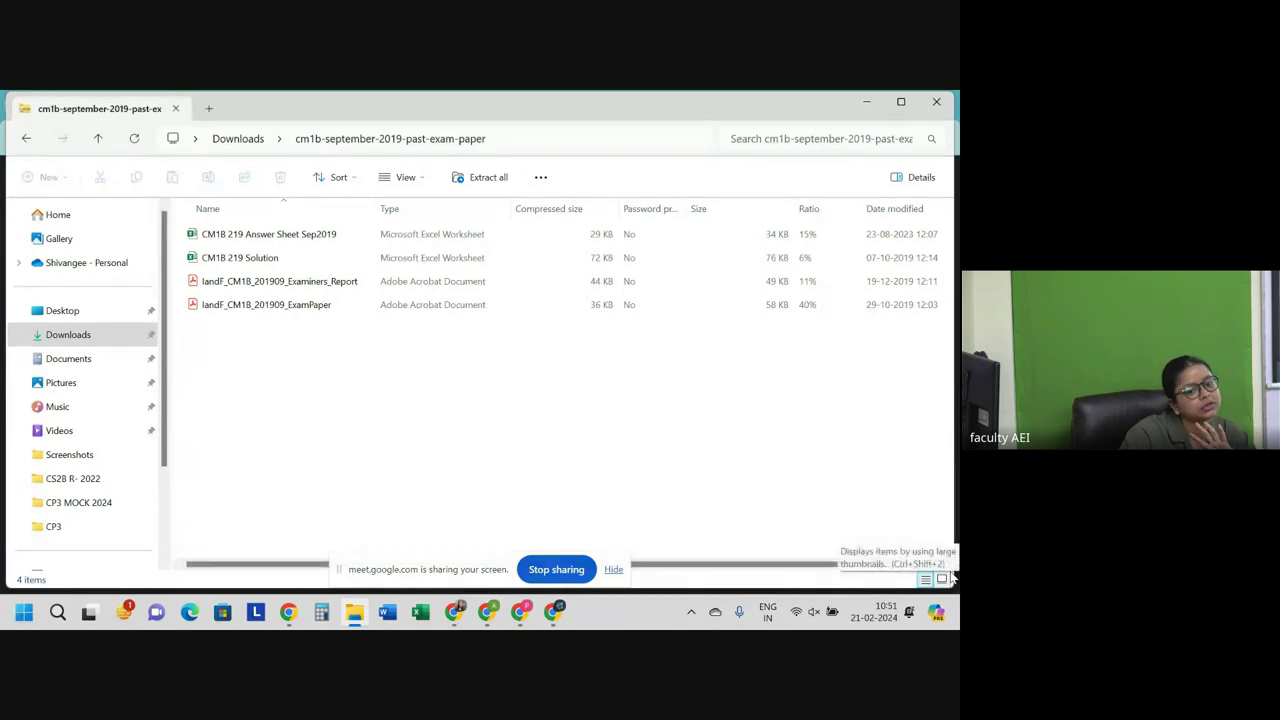
Open the CM1B 219 Answer Sheet Sep2019 workbook in Excel and dismiss the screen-sharing notice.
{"action": "left_click", "coordinate": [355, 242]}
{"action": "double_click", "coordinate": [355, 242]}
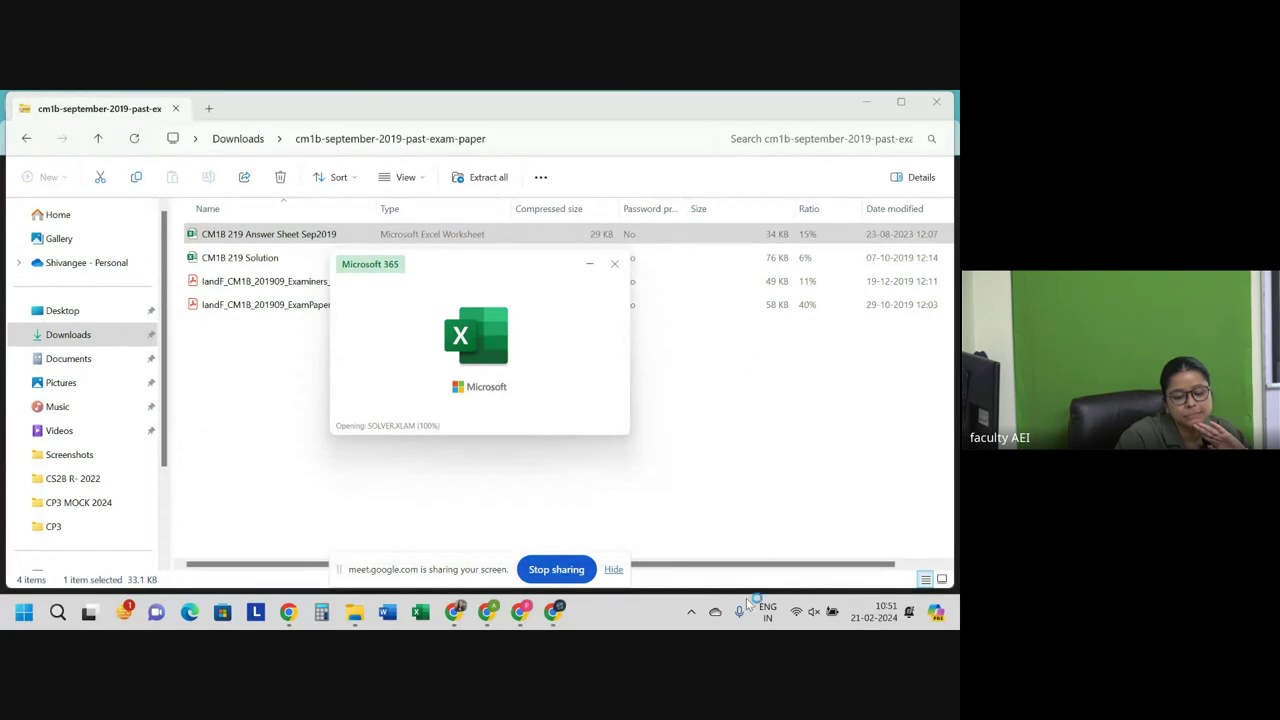
{"action": "left_click", "coordinate": [612, 570]}
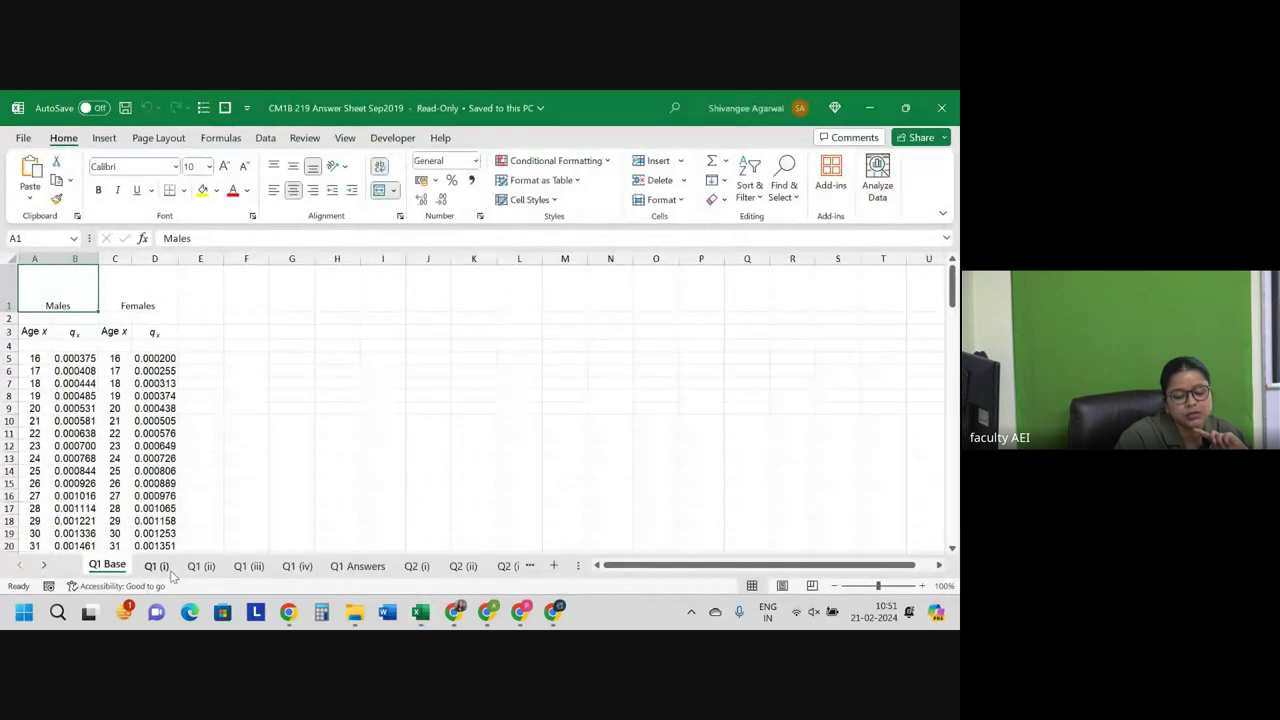
Look through the Q1 (i), Q1 (ii) and Q1 Base sheets, then minimize Excel.
{"action": "left_click", "coordinate": [165, 567]}
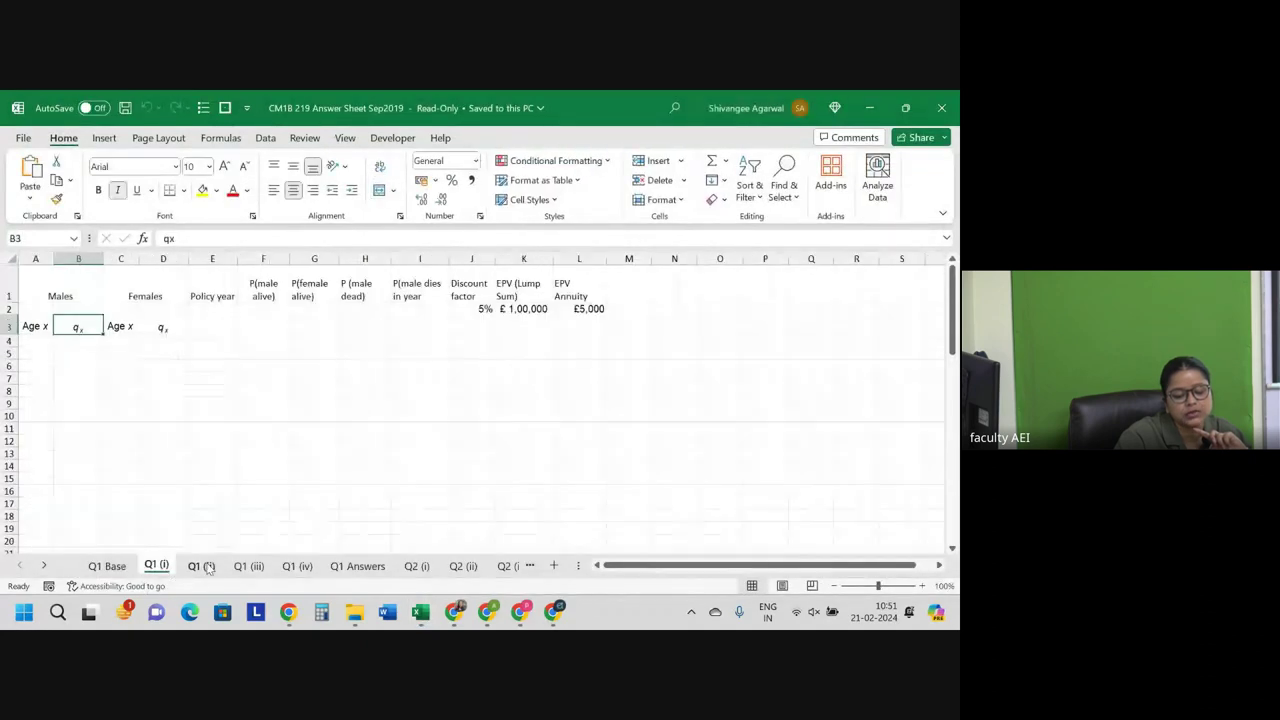
{"action": "left_click", "coordinate": [201, 567]}
{"action": "left_click", "coordinate": [107, 567]}
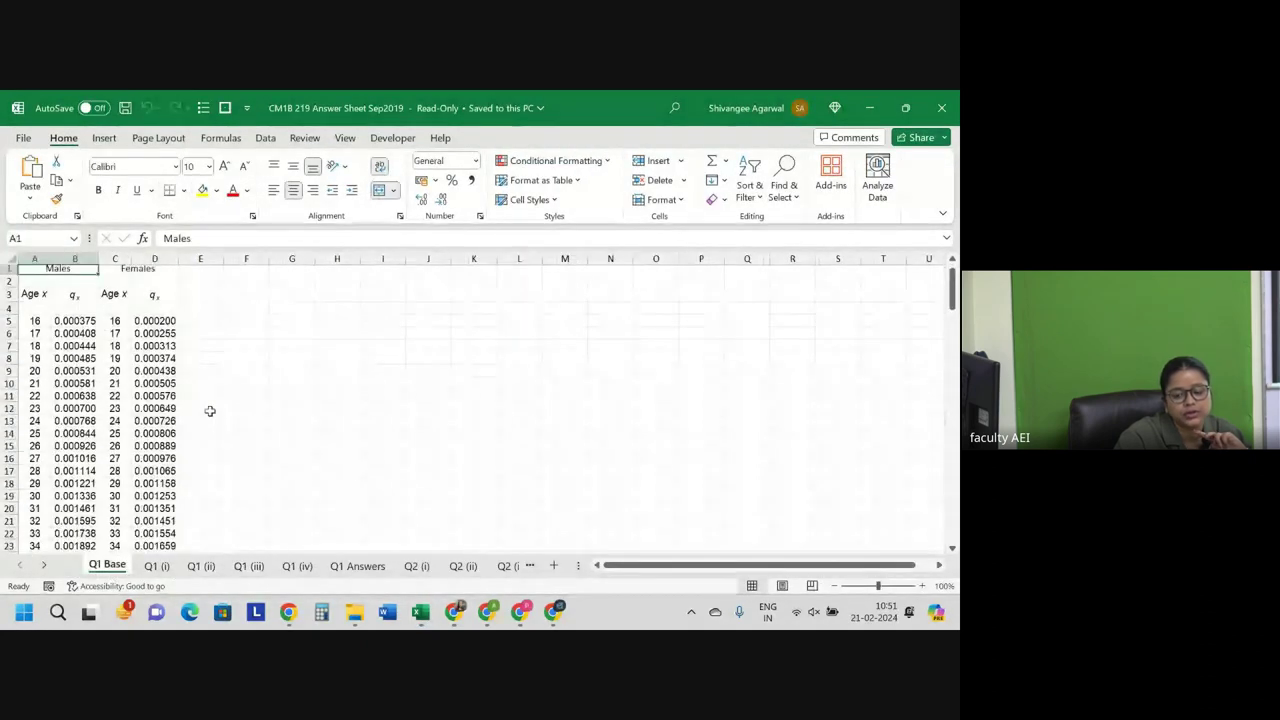
{"action": "left_click", "coordinate": [870, 107]}
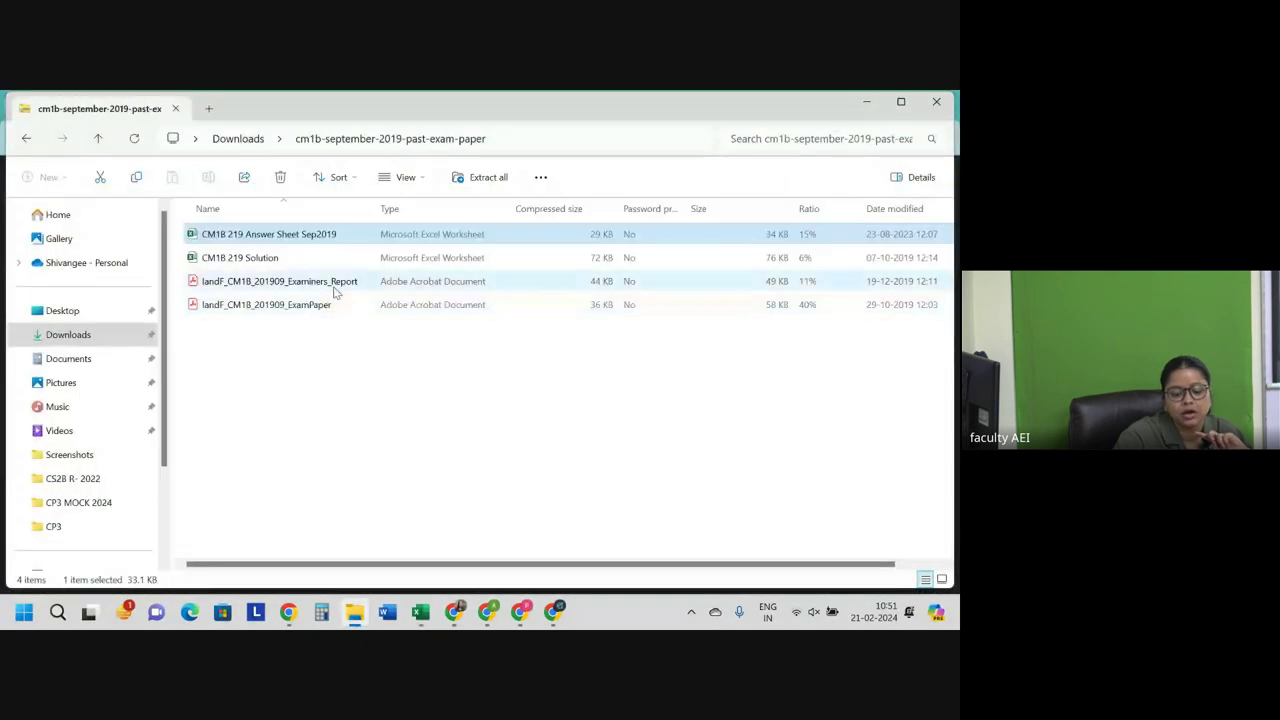
Open the CM1B September 2019 exam paper PDF, hide the tools panel and scroll to Question 1.
{"action": "double_click", "coordinate": [328, 307]}
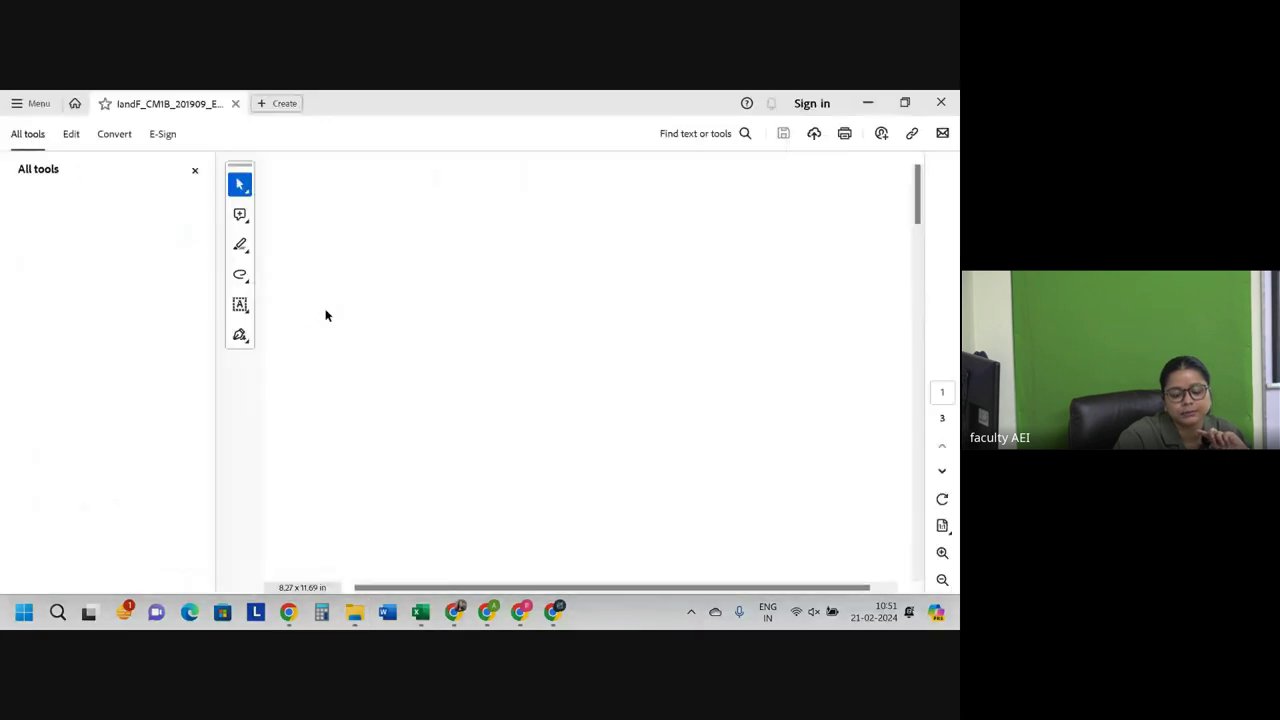
{"action": "left_click", "coordinate": [195, 170]}
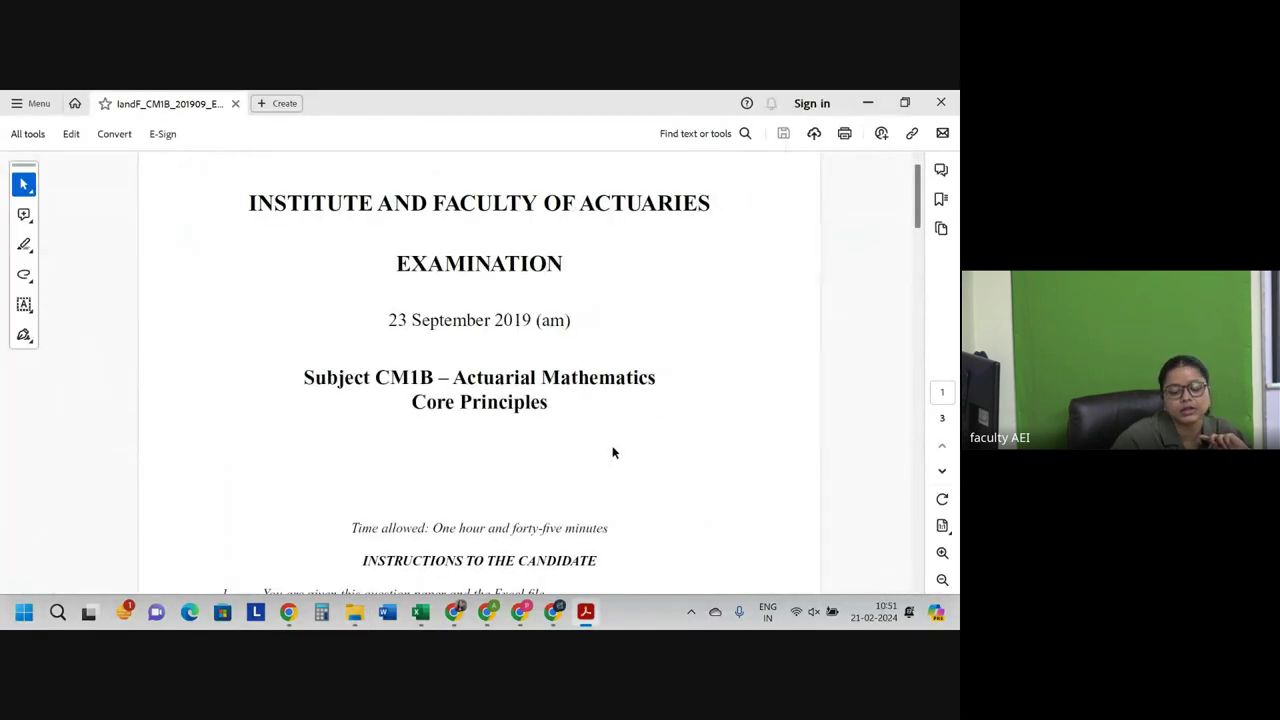
{"action": "scroll", "coordinate": [613, 453], "scroll_direction": "down", "scroll_amount": 15}
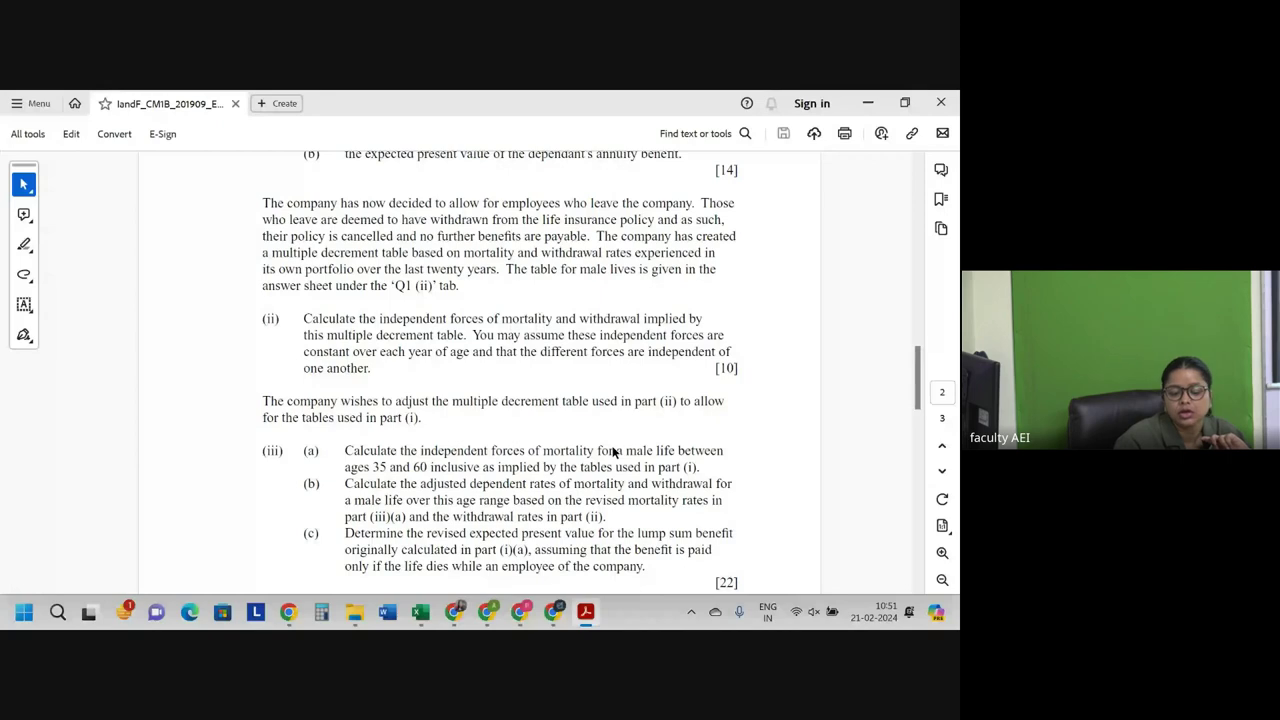
{"action": "scroll", "coordinate": [613, 453], "scroll_direction": "down", "scroll_amount": 10}
{"action": "scroll", "coordinate": [613, 453], "scroll_direction": "up", "scroll_amount": 4}
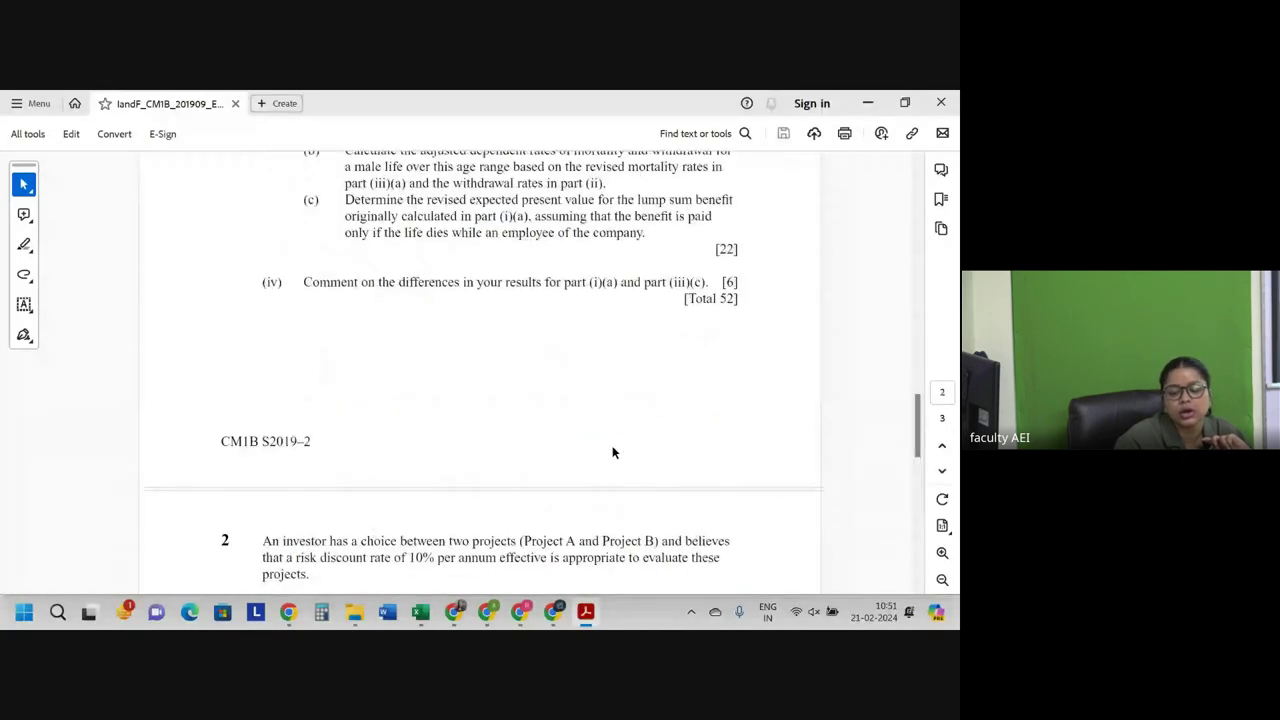
{"action": "scroll", "coordinate": [613, 453], "scroll_direction": "up", "scroll_amount": 3}
{"action": "scroll", "coordinate": [613, 453], "scroll_direction": "up", "scroll_amount": 2}
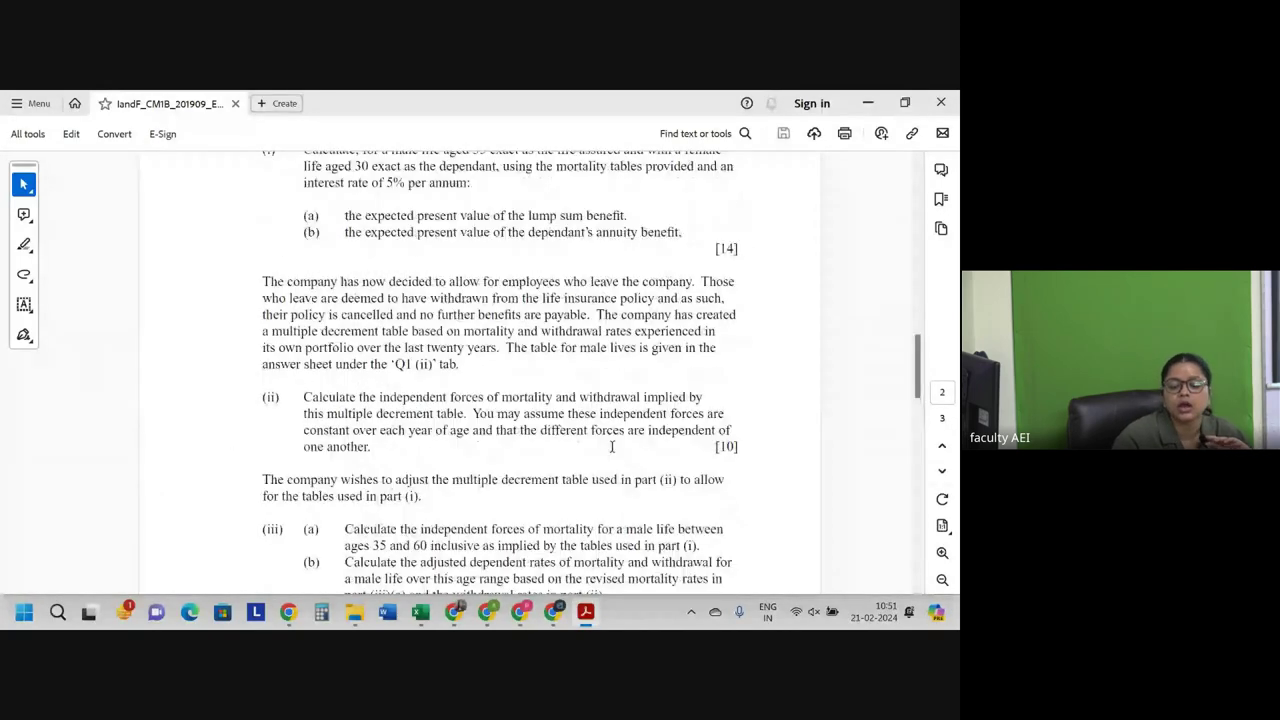
{"action": "scroll", "coordinate": [612, 446], "scroll_direction": "up", "scroll_amount": 4}
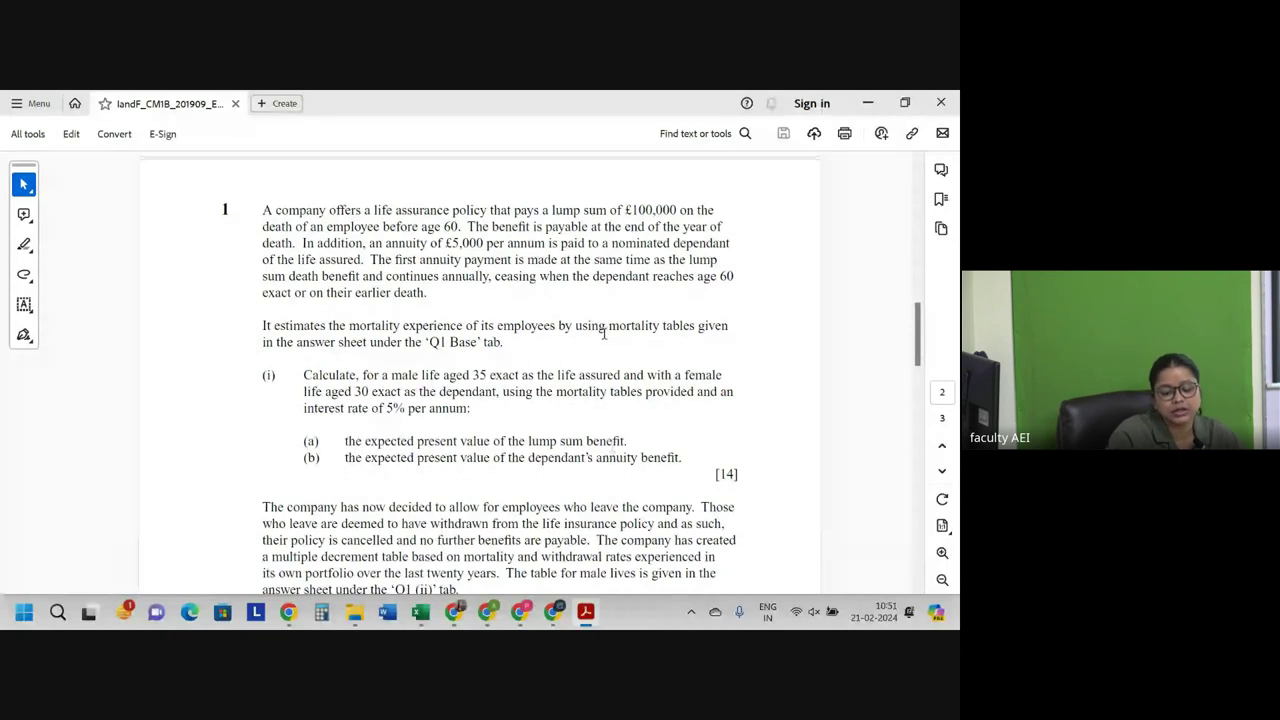
{"action": "scroll", "coordinate": [540, 363], "scroll_direction": "up", "scroll_amount": 1}
{"action": "scroll", "coordinate": [540, 363], "scroll_direction": "up", "scroll_amount": 1}
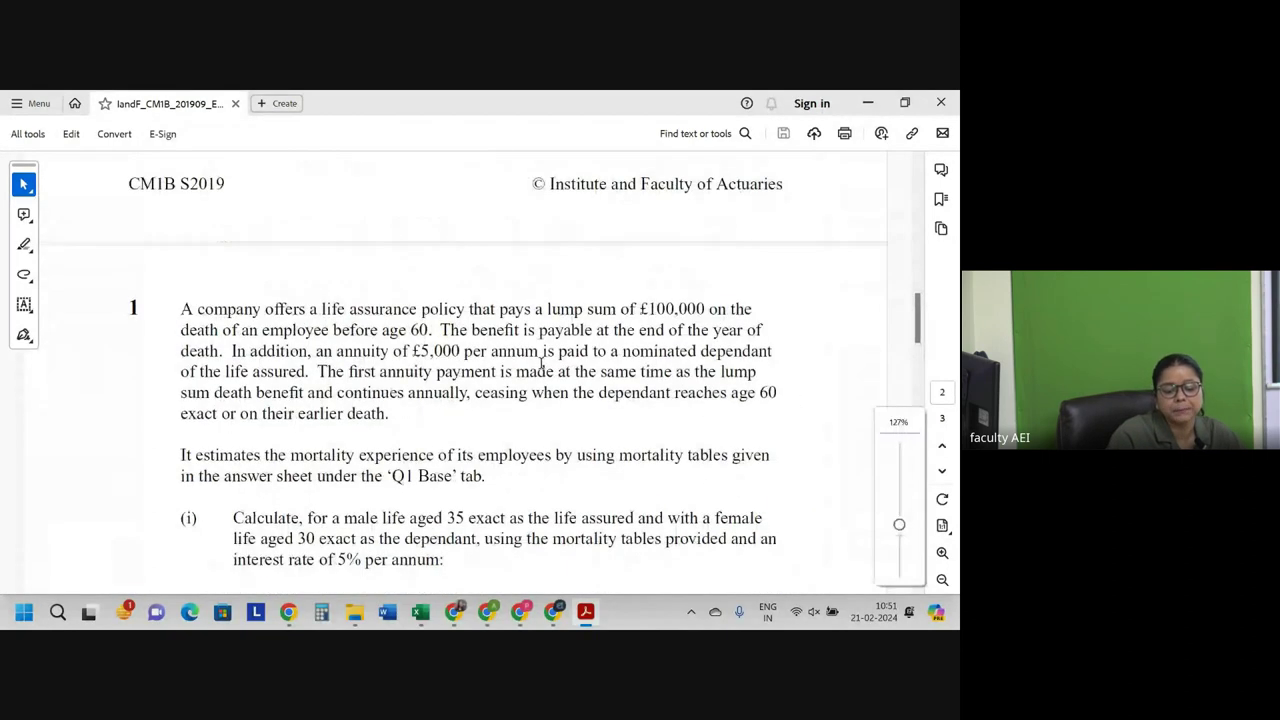
{"action": "scroll", "coordinate": [541, 363], "scroll_direction": "down", "scroll_amount": 1}
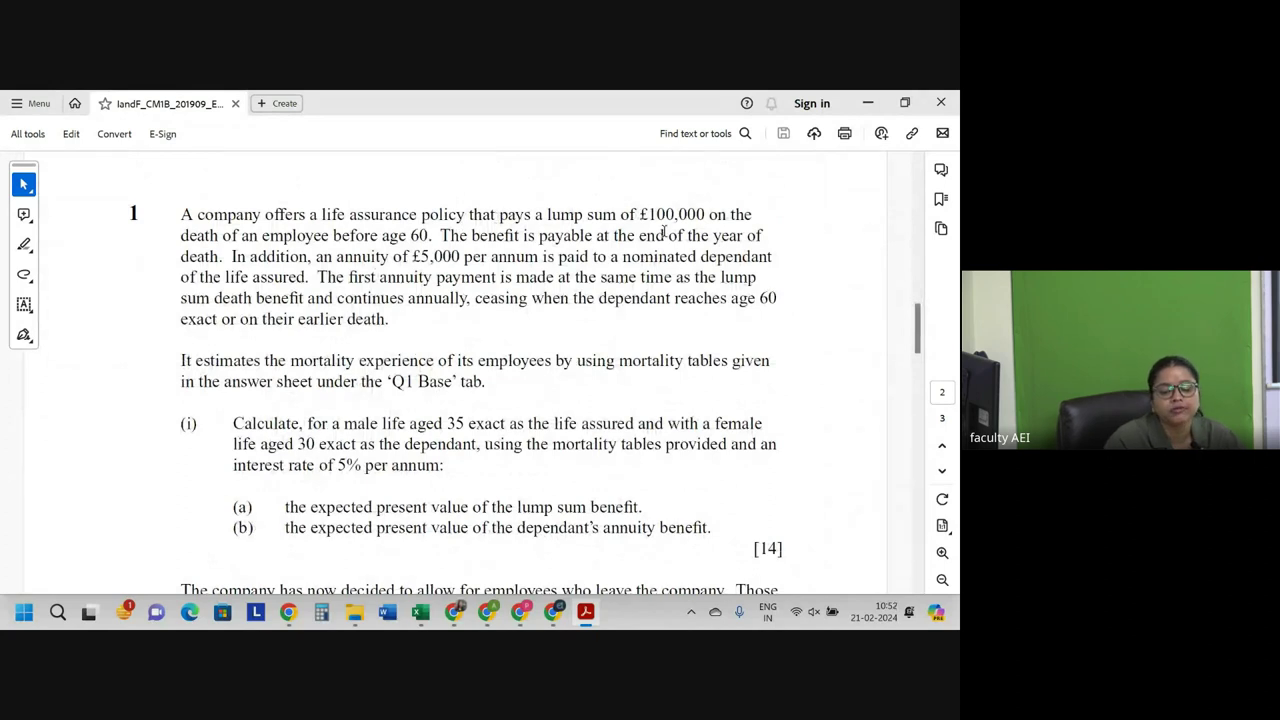
{"action": "left_click_drag", "start_coordinate": [640, 214], "coordinate": [754, 215]}
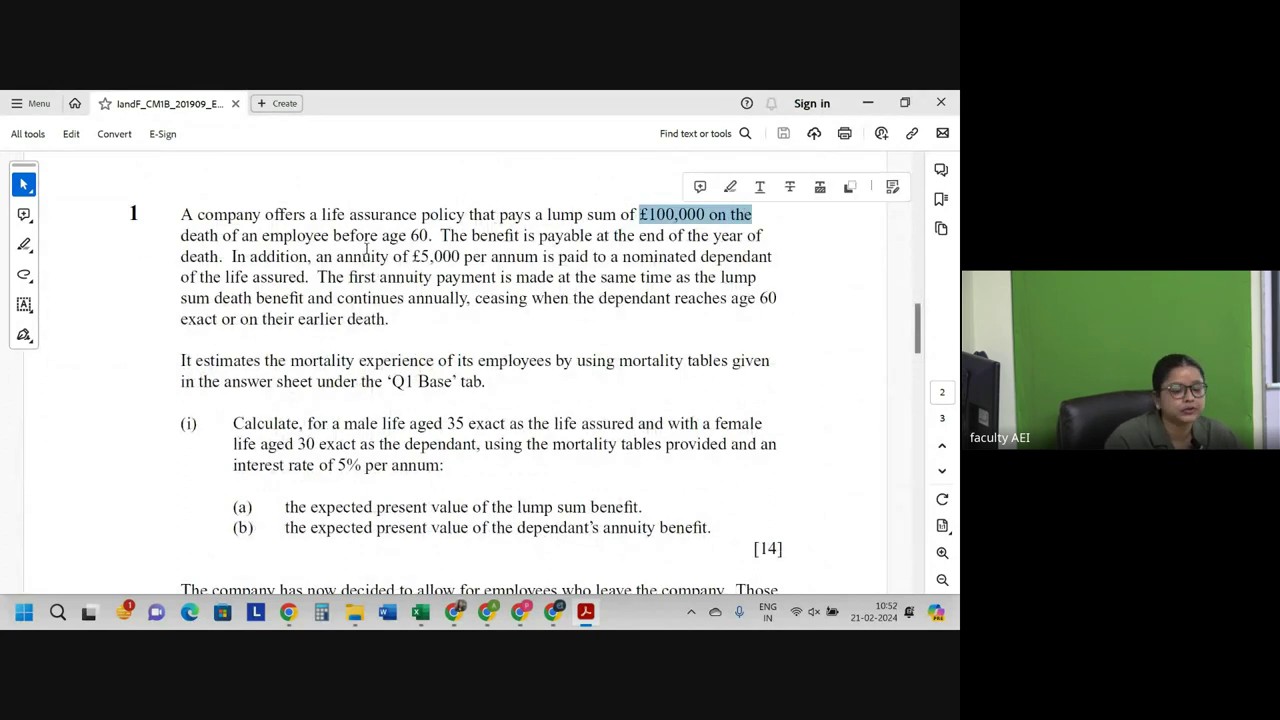
{"action": "left_click", "coordinate": [399, 239]}
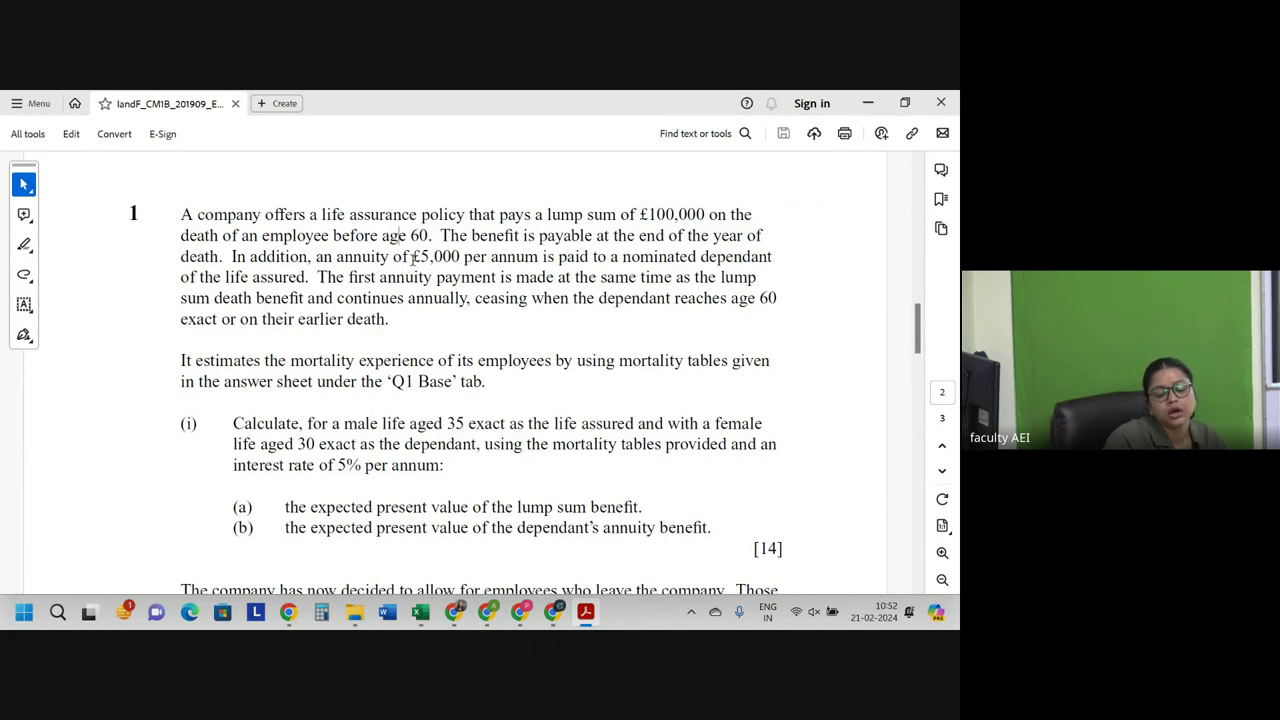
{"action": "left_click_drag", "start_coordinate": [539, 235], "coordinate": [764, 236]}
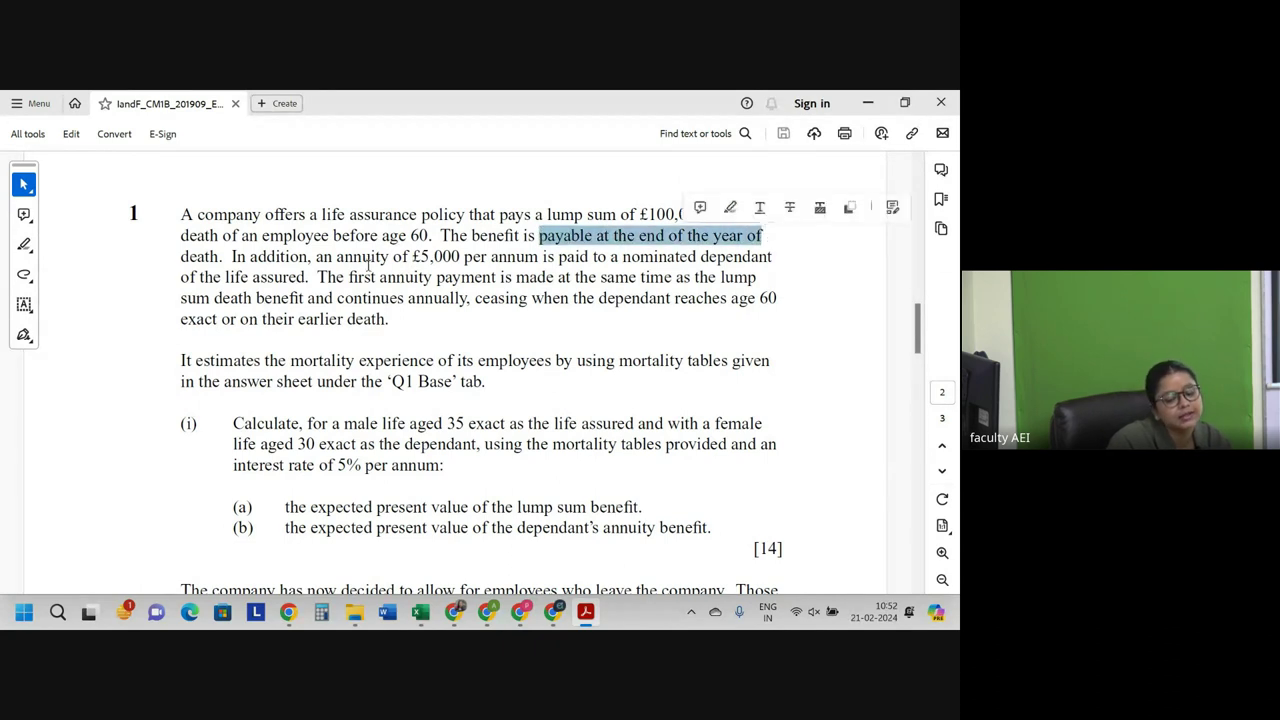
{"action": "left_click_drag", "start_coordinate": [181, 257], "coordinate": [540, 258]}
{"action": "left_click", "coordinate": [625, 258]}
{"action": "left_click_drag", "start_coordinate": [625, 258], "coordinate": [756, 262]}
{"action": "left_click_drag", "start_coordinate": [222, 284], "coordinate": [292, 283]}
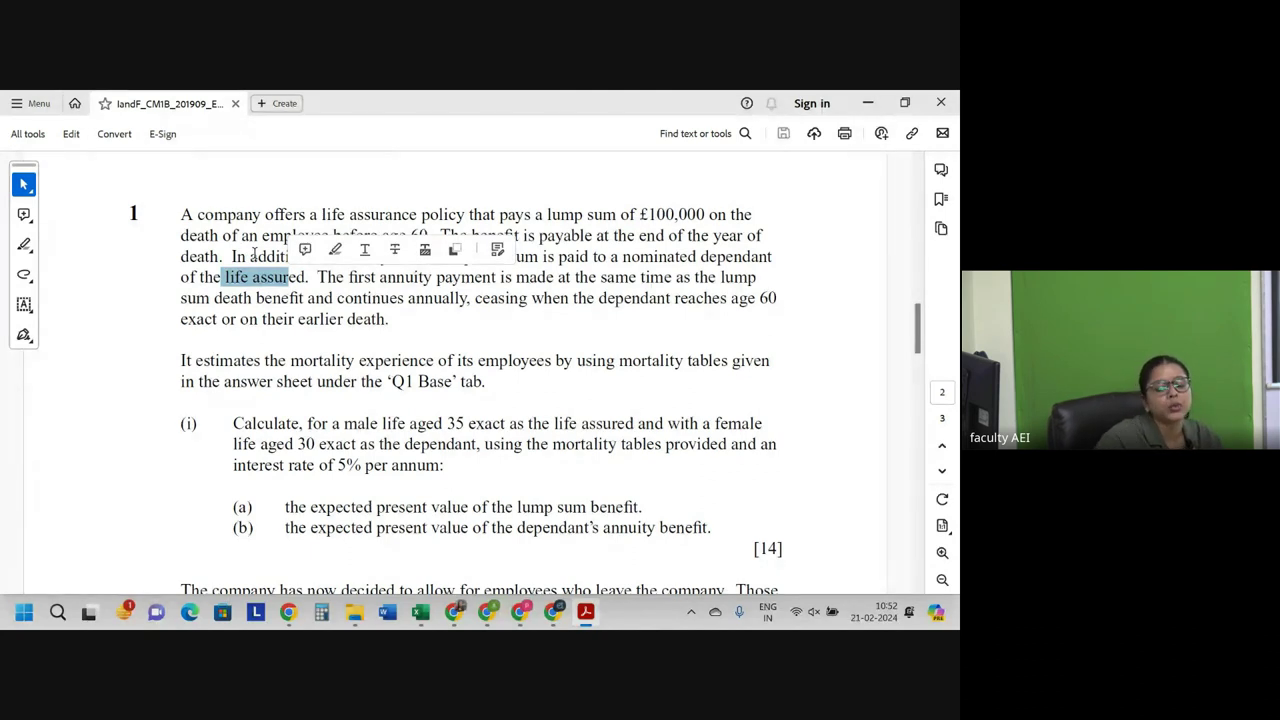
{"action": "left_click_drag", "start_coordinate": [337, 257], "coordinate": [538, 257]}
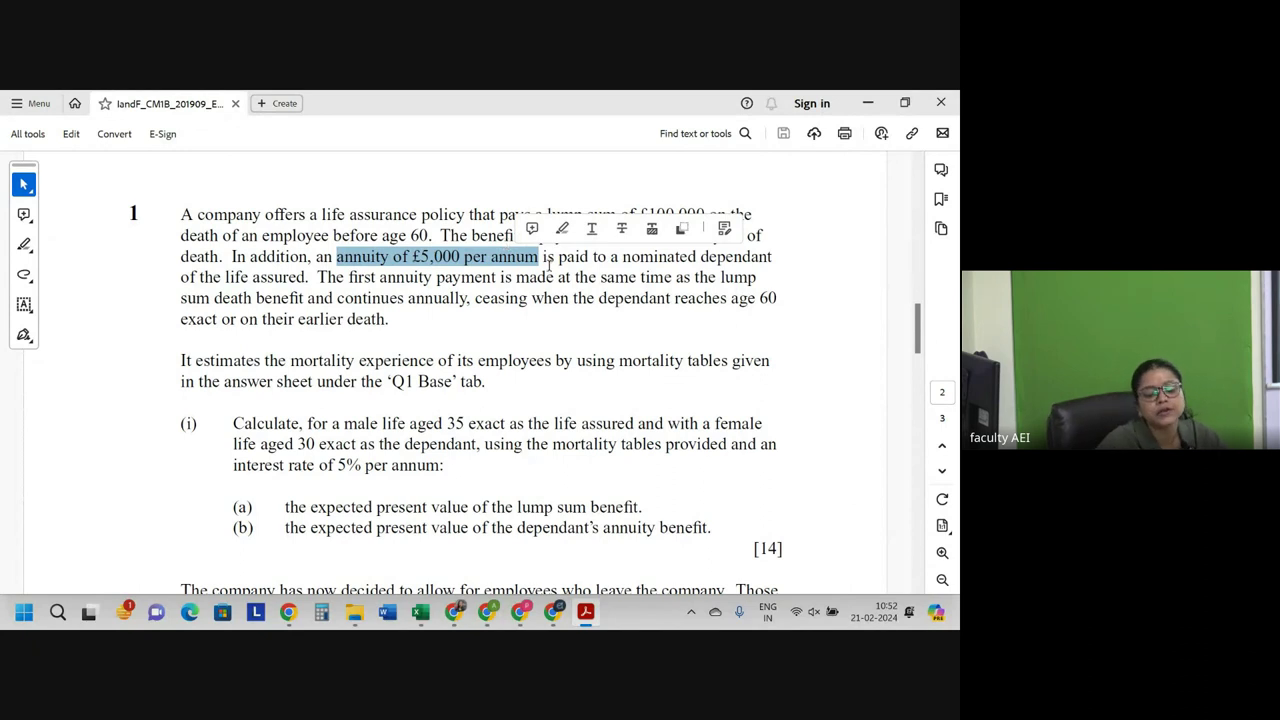
{"action": "left_click_drag", "start_coordinate": [516, 282], "coordinate": [716, 283]}
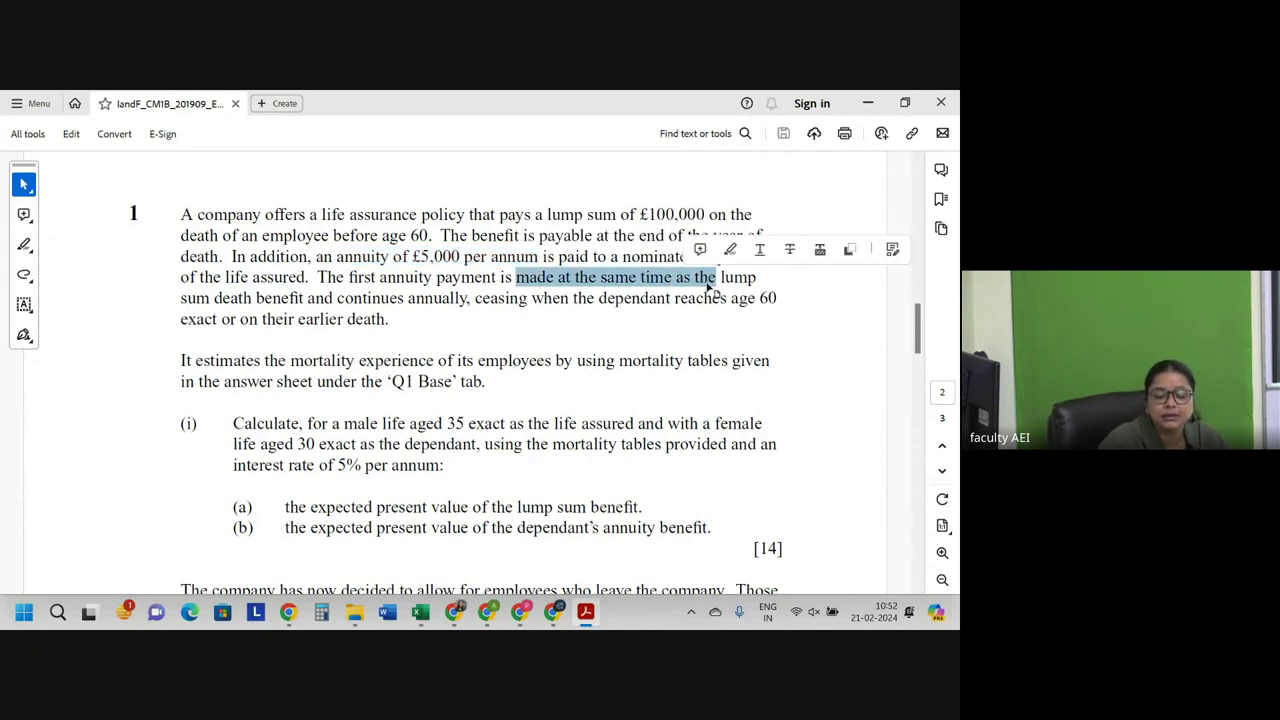
{"action": "left_click_drag", "start_coordinate": [228, 298], "coordinate": [757, 300]}
{"action": "left_click_drag", "start_coordinate": [263, 320], "coordinate": [389, 319]}
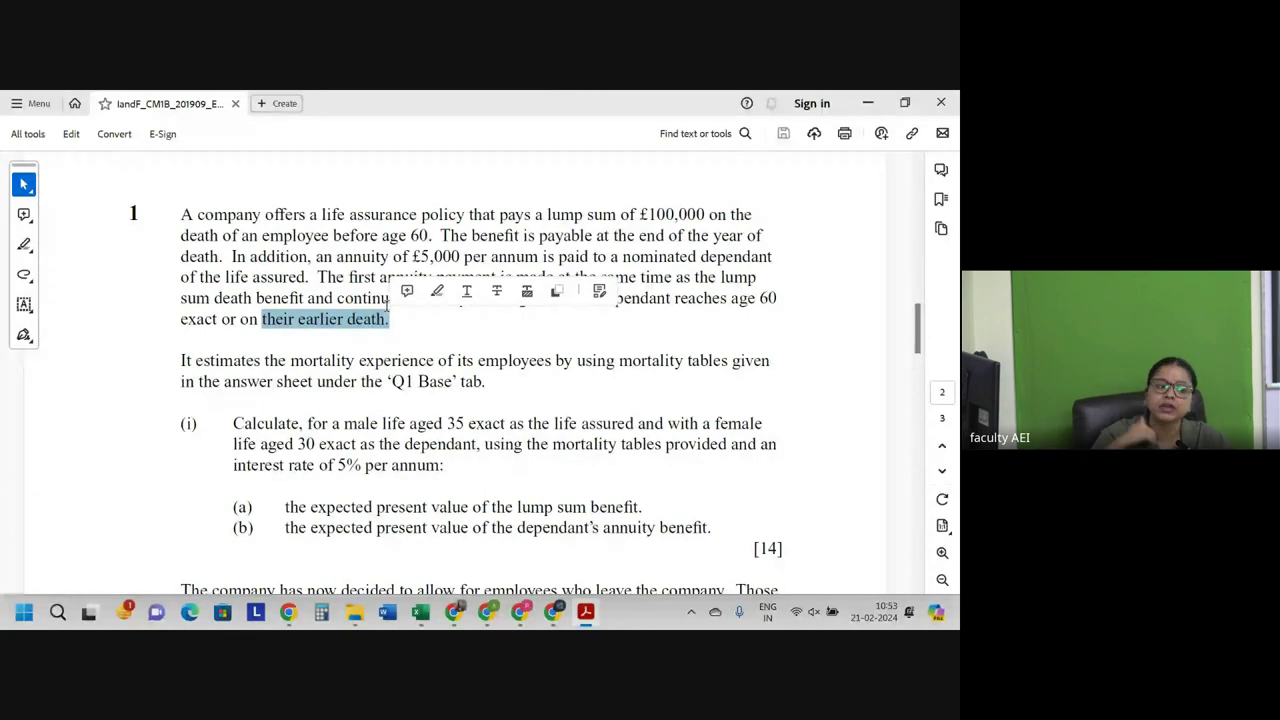
Highlight the question's mortality-table wording and the male life aged 35 exact.
{"action": "scroll", "coordinate": [251, 350], "scroll_direction": "down", "scroll_amount": 1}
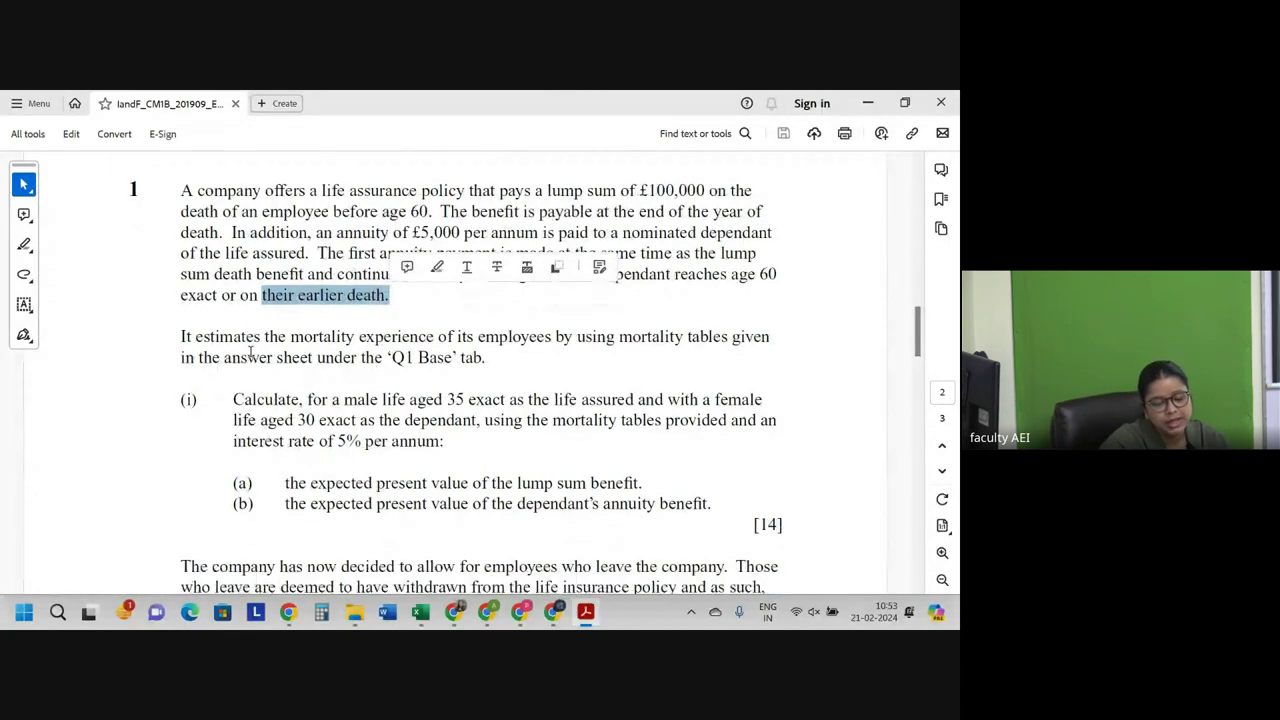
{"action": "left_click_drag", "start_coordinate": [290, 338], "coordinate": [473, 338]}
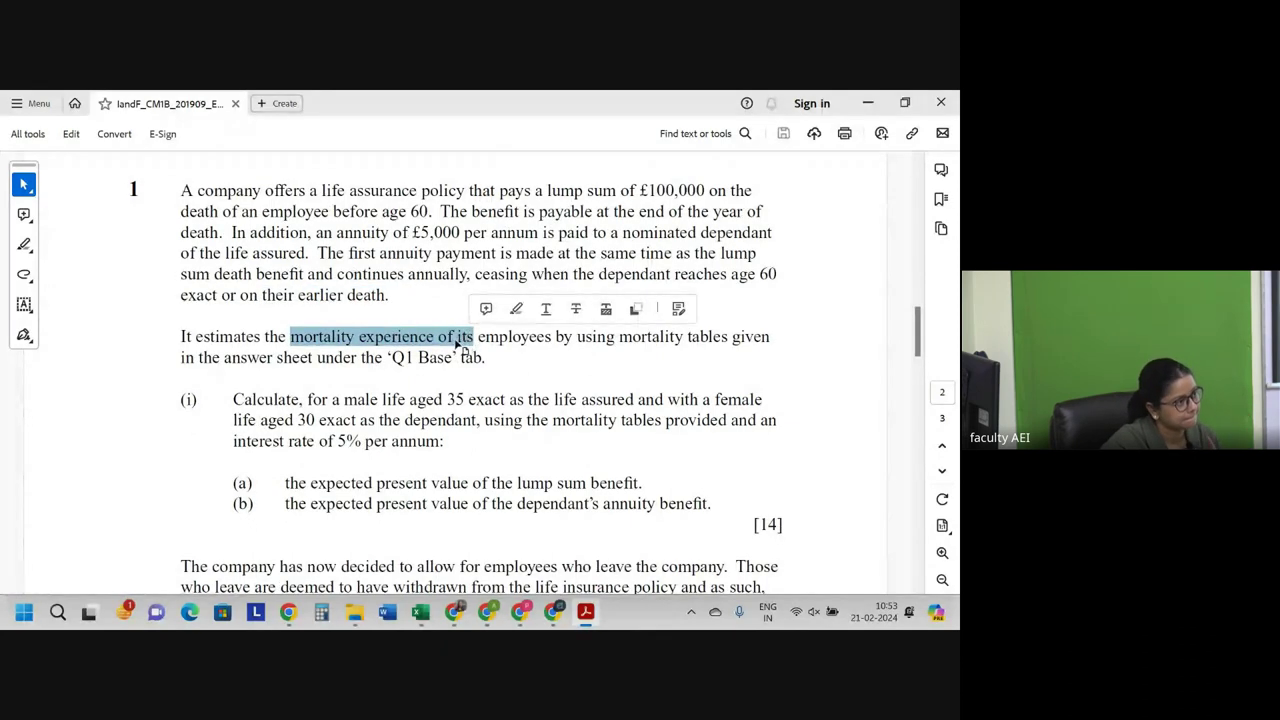
{"action": "left_click_drag", "start_coordinate": [476, 343], "coordinate": [722, 337]}
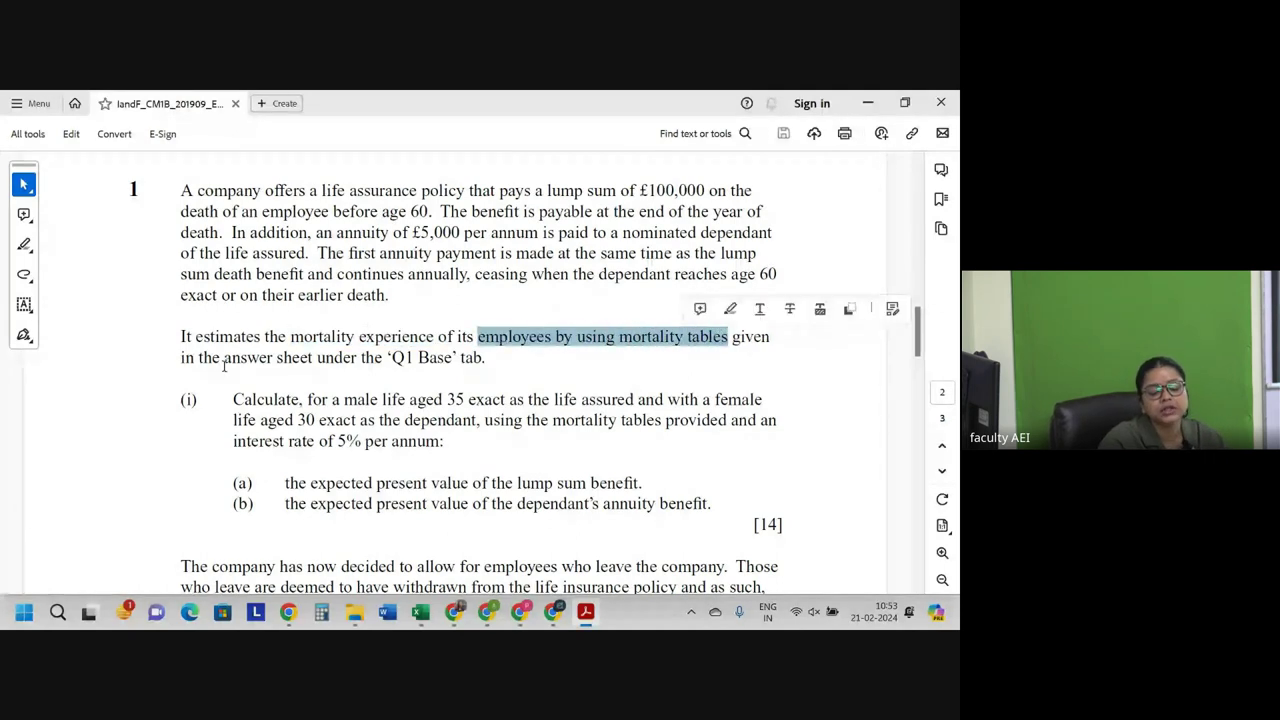
{"action": "left_click_drag", "start_coordinate": [224, 366], "coordinate": [382, 360]}
{"action": "scroll", "coordinate": [281, 365], "scroll_direction": "down", "scroll_amount": 1}
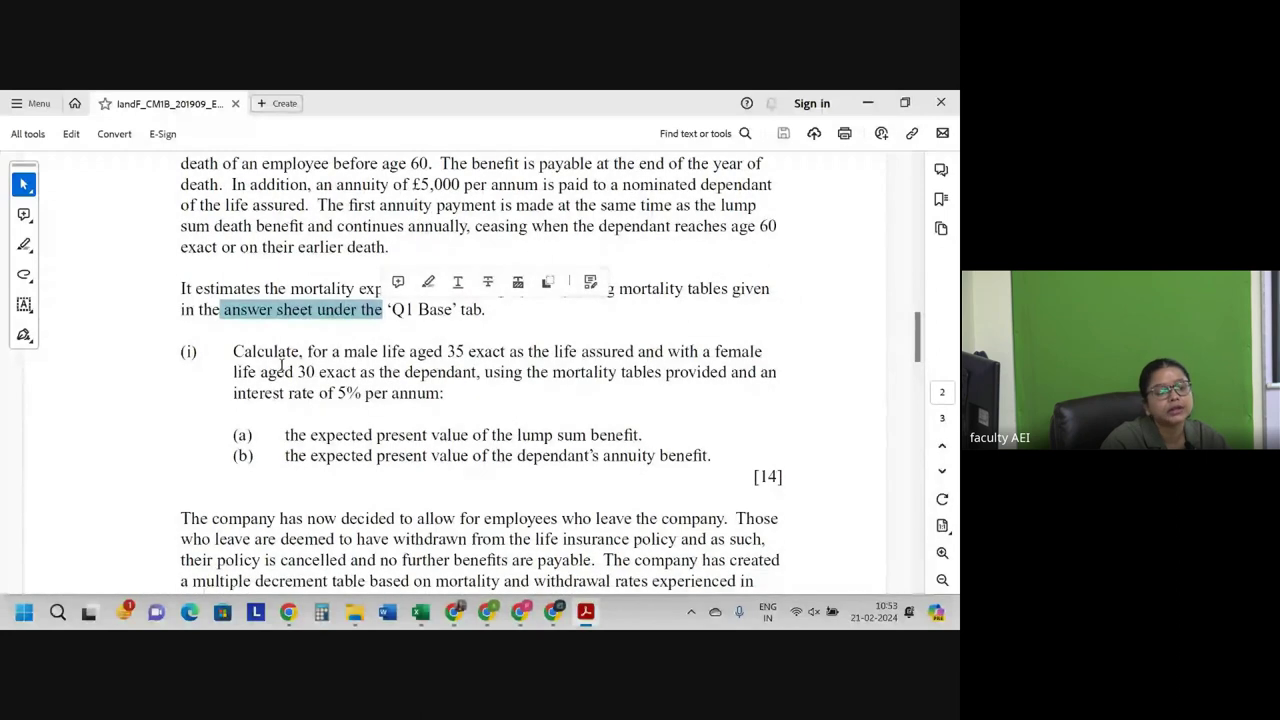
{"action": "left_click_drag", "start_coordinate": [234, 372], "coordinate": [509, 343]}
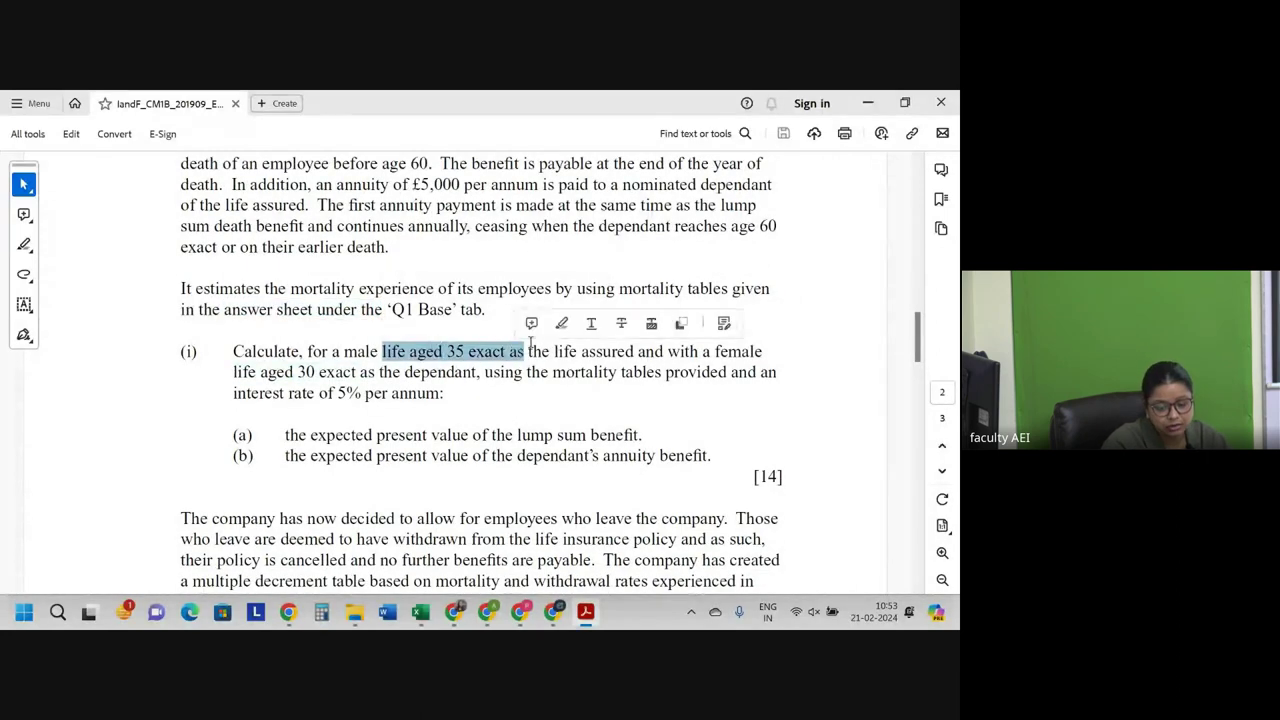
{"action": "left_click", "coordinate": [554, 352]}
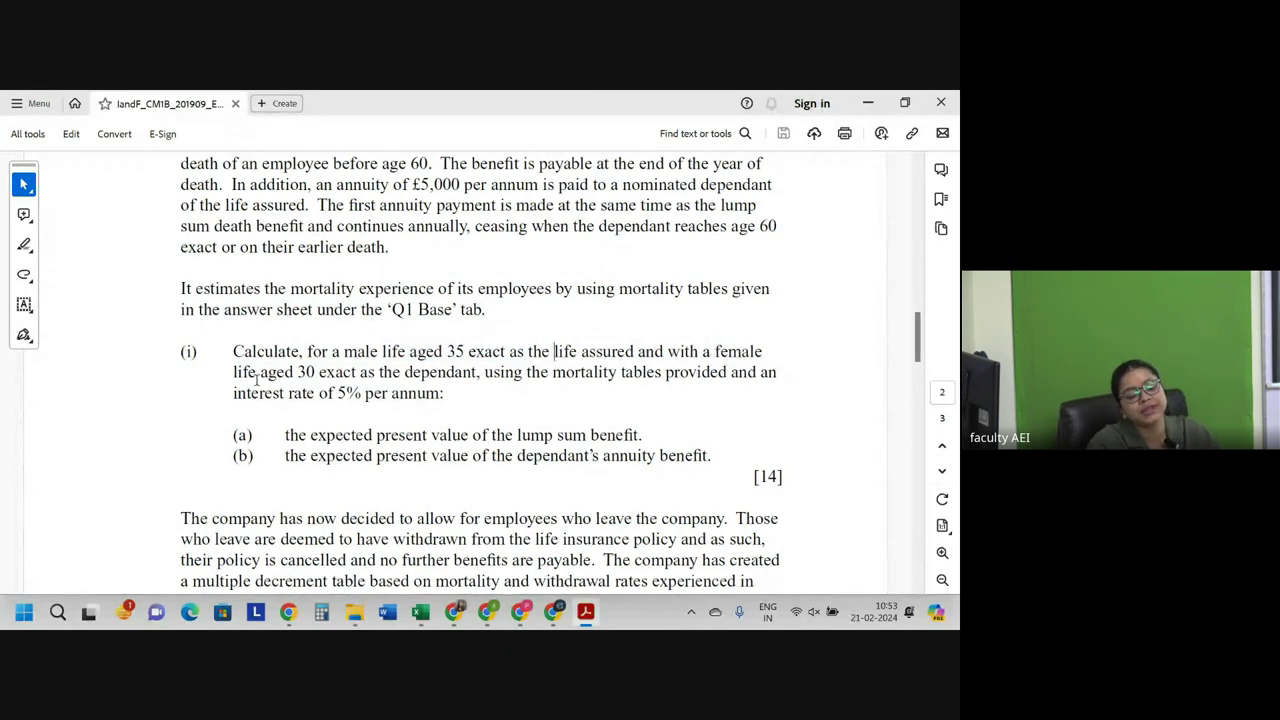
Highlight the dependant aged 30, the 5% interest rate and parts (a) and (b), then return to Excel.
{"action": "left_click_drag", "start_coordinate": [259, 372], "coordinate": [384, 372]}
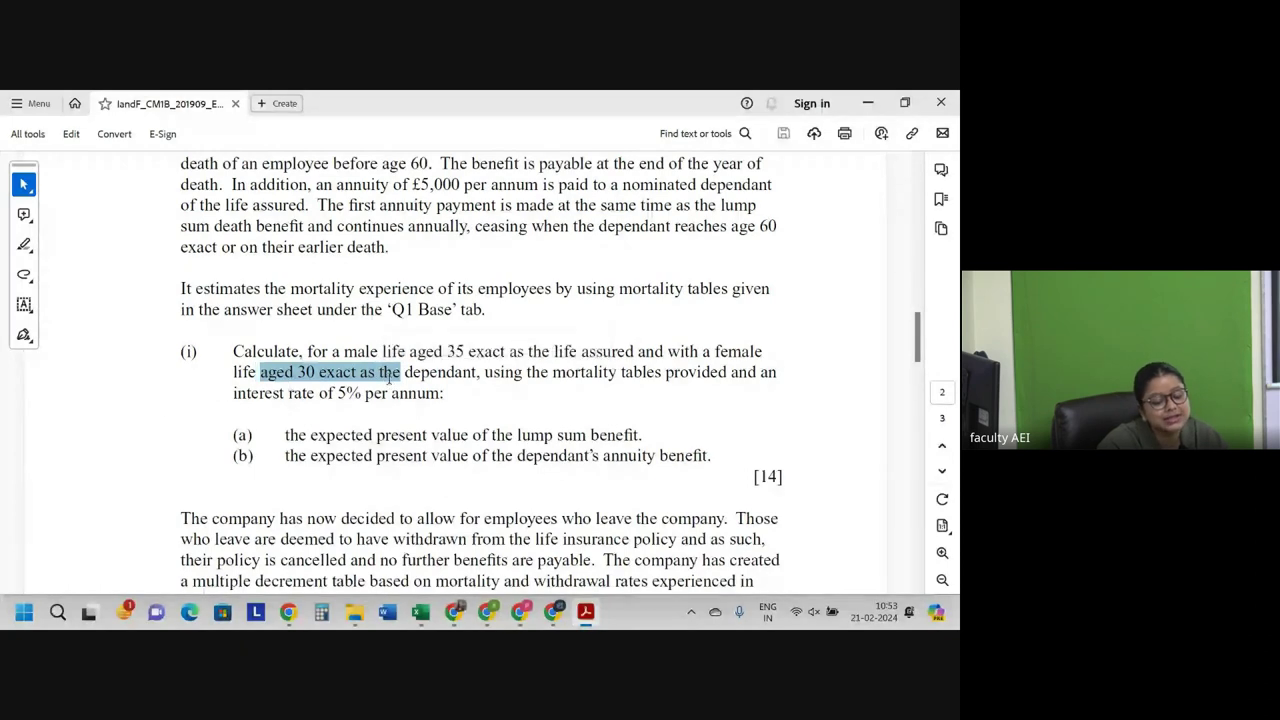
{"action": "left_click_drag", "start_coordinate": [260, 372], "coordinate": [484, 372]}
{"action": "left_click_drag", "start_coordinate": [409, 352], "coordinate": [476, 352]}
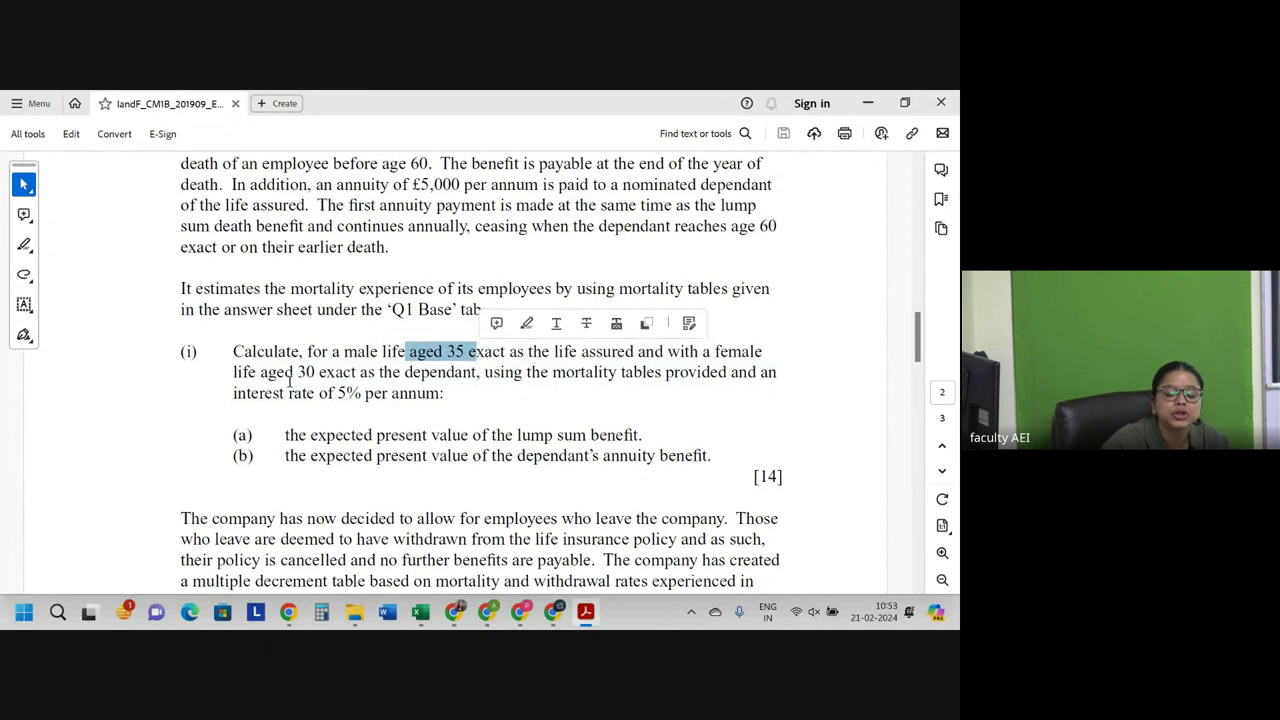
{"action": "left_click_drag", "start_coordinate": [294, 372], "coordinate": [358, 372]}
{"action": "left_click_drag", "start_coordinate": [552, 372], "coordinate": [730, 372]}
{"action": "mouse_move", "coordinate": [233, 393]}
{"action": "left_mouse_down"}
{"action": "mouse_move", "coordinate": [405, 396]}
{"action": "mouse_move", "coordinate": [384, 395]}
{"action": "left_mouse_up"}
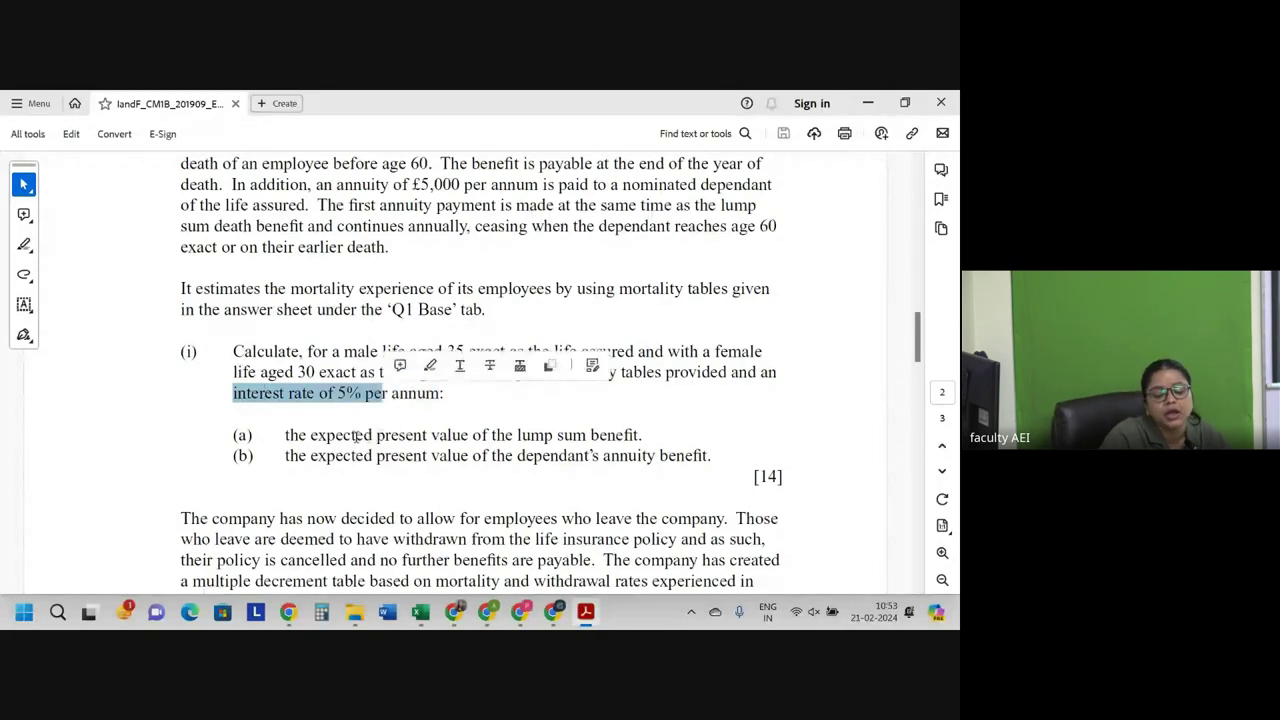
{"action": "left_click_drag", "start_coordinate": [314, 437], "coordinate": [614, 454]}
{"action": "left_click", "coordinate": [549, 457]}
{"action": "left_click_drag", "start_coordinate": [517, 456], "coordinate": [708, 457]}
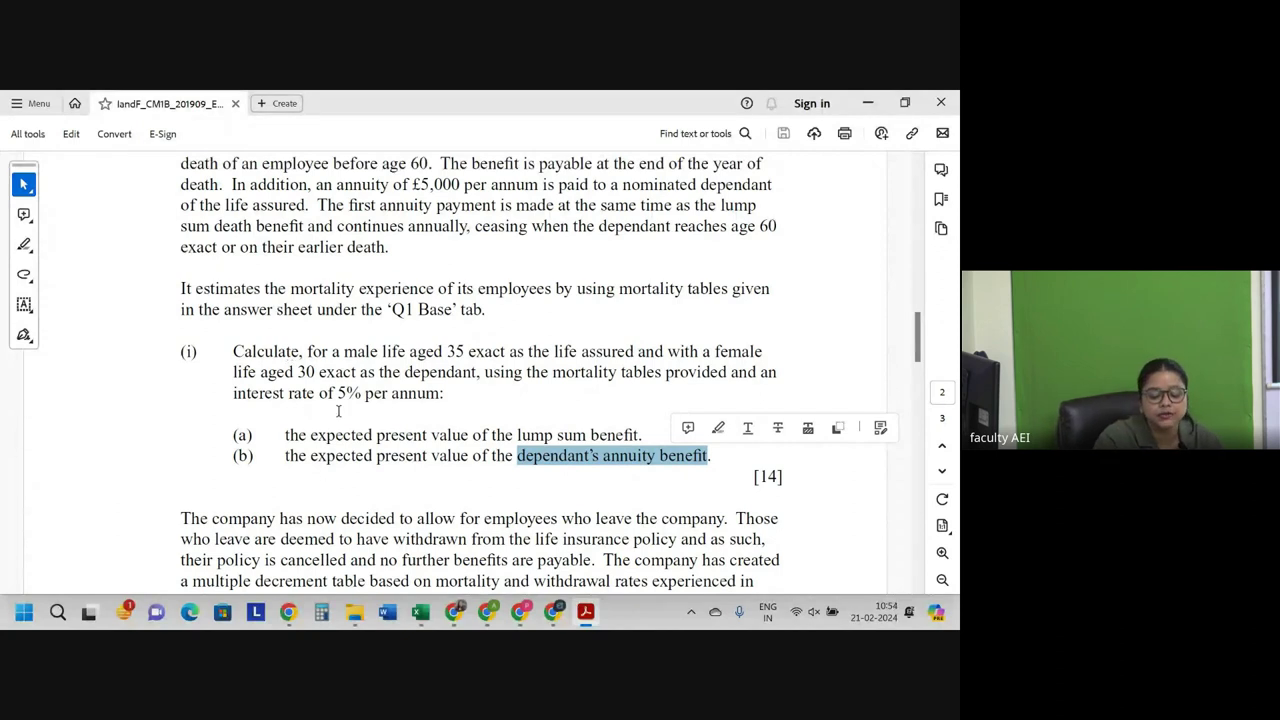
{"action": "left_click", "coordinate": [420, 612]}
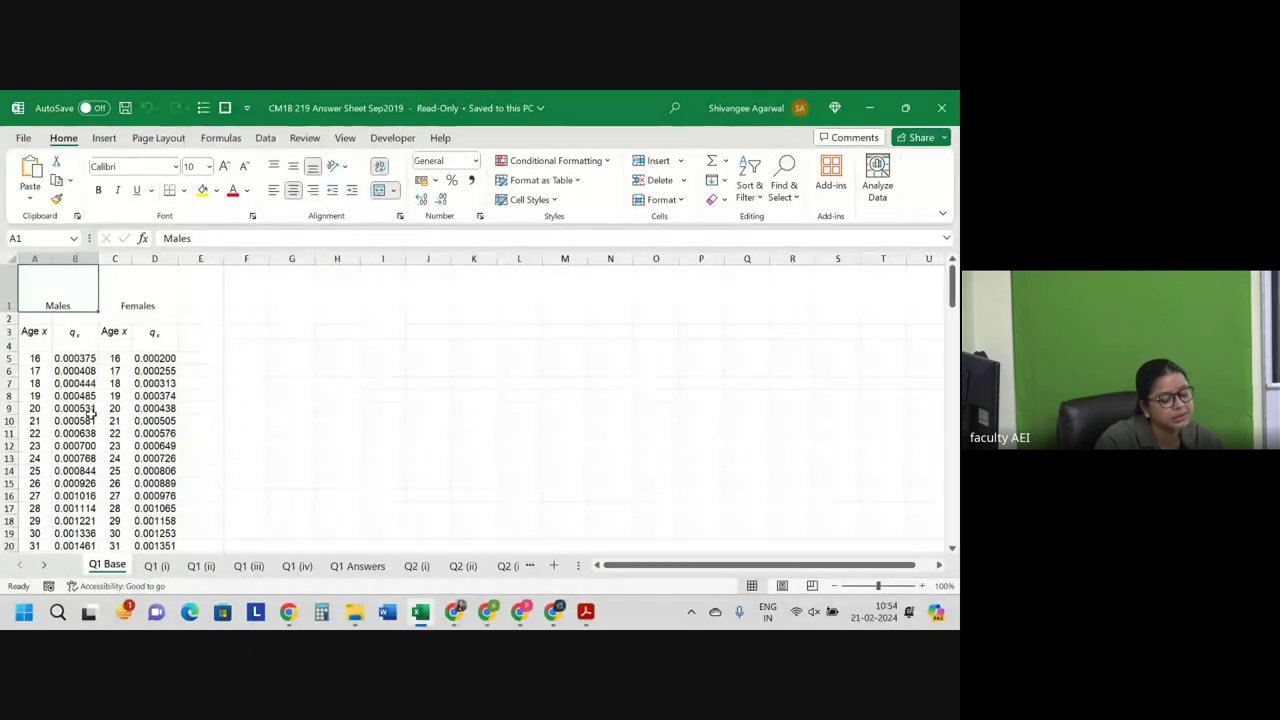
Switch to the Q1 (i) sheet and scroll up to its column headings.
{"action": "left_click", "coordinate": [157, 566]}
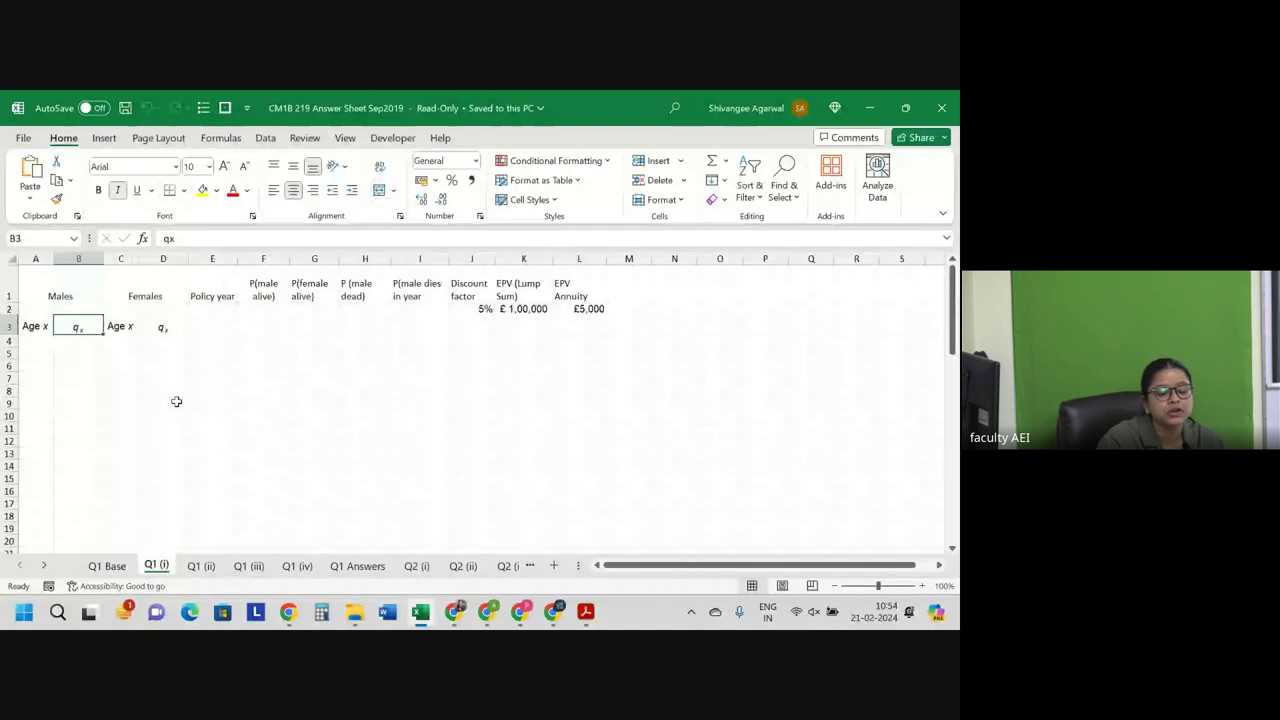
{"action": "scroll", "coordinate": [176, 401], "scroll_direction": "up", "scroll_amount": 2, "text": "ctrl"}
{"action": "scroll", "coordinate": [176, 401], "scroll_direction": "up", "scroll_amount": 2, "text": "ctrl"}
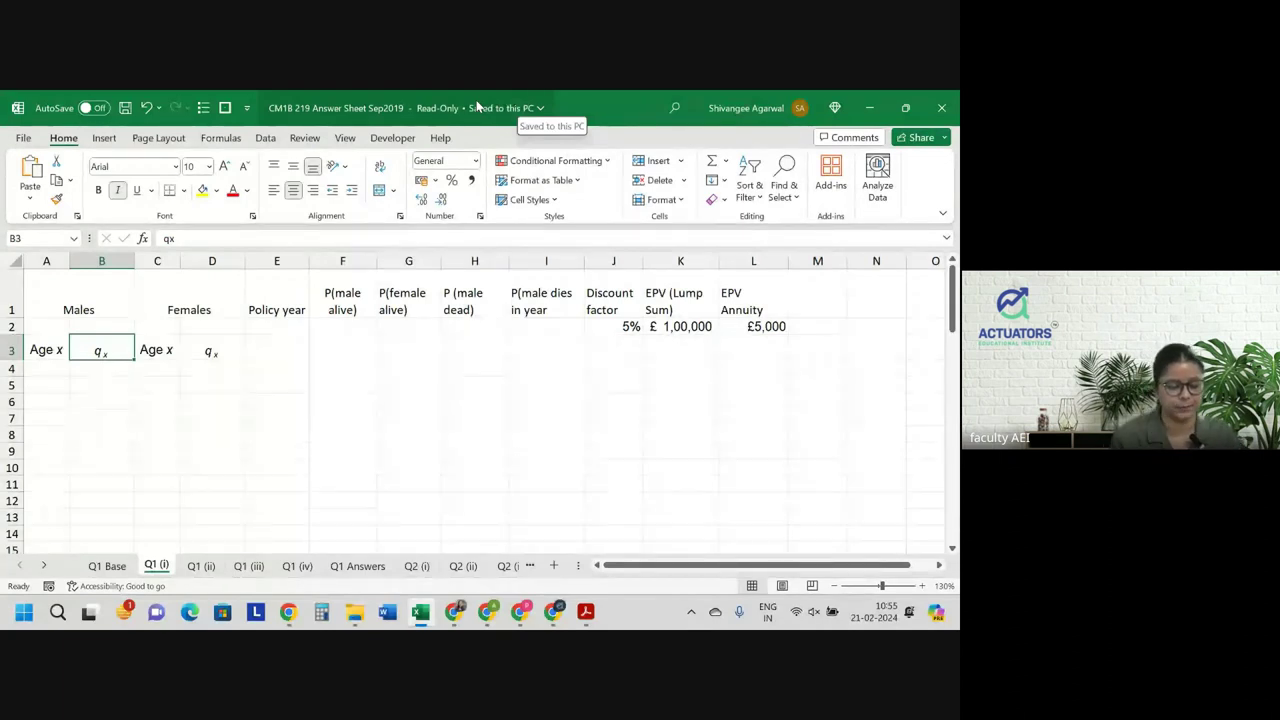
Enter male ages 35 in A5 and 36 in A6, then select both cells.
{"action": "left_click", "coordinate": [38, 371]}
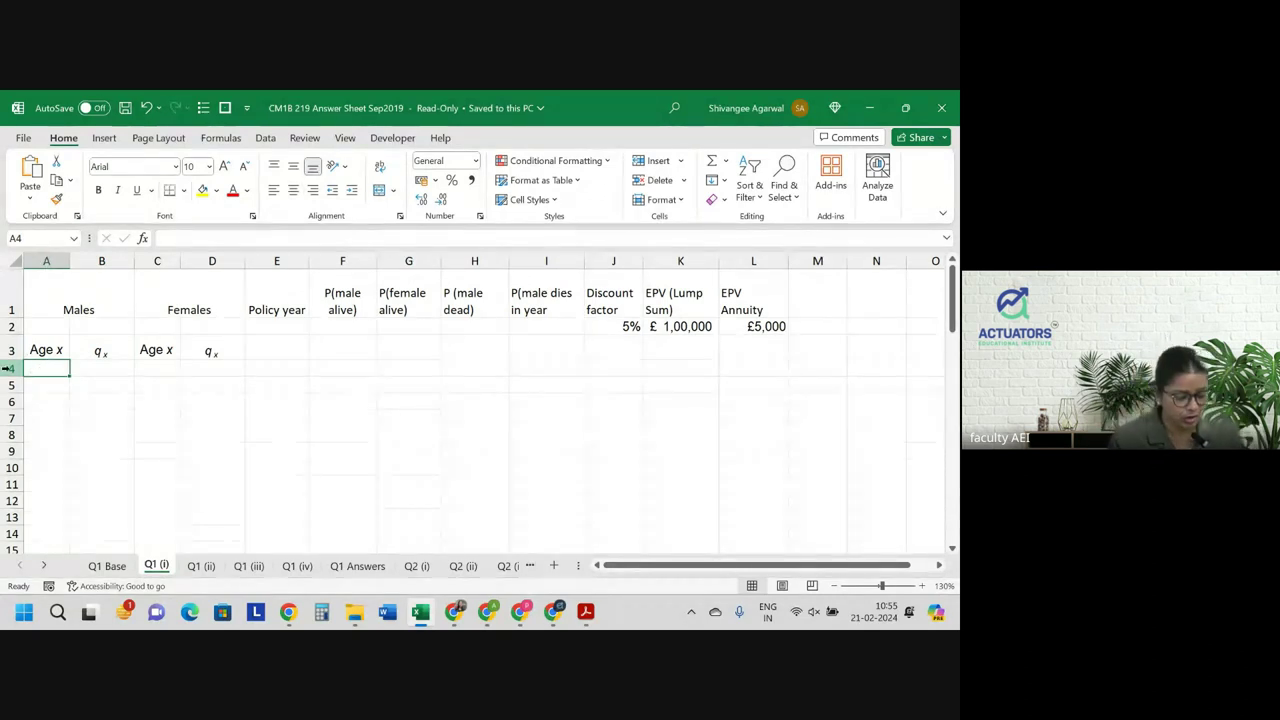
{"action": "type", "text": "35"}
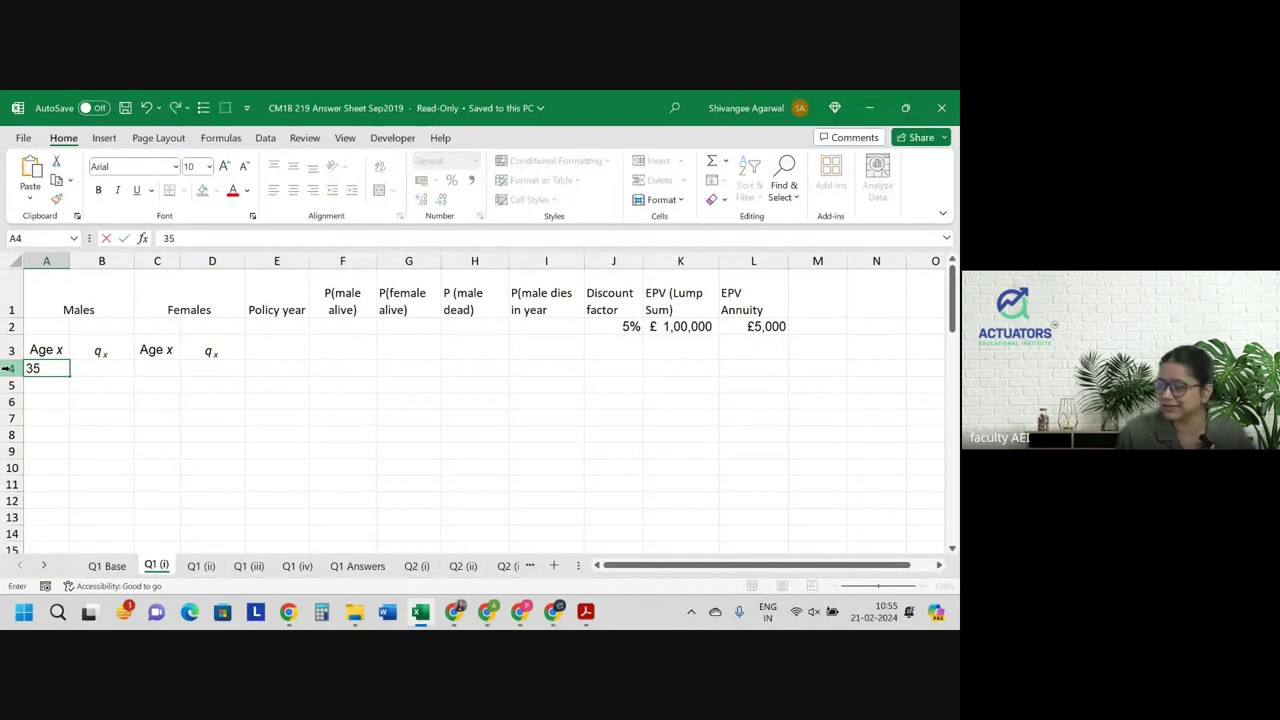
{"action": "key", "text": "Return"}
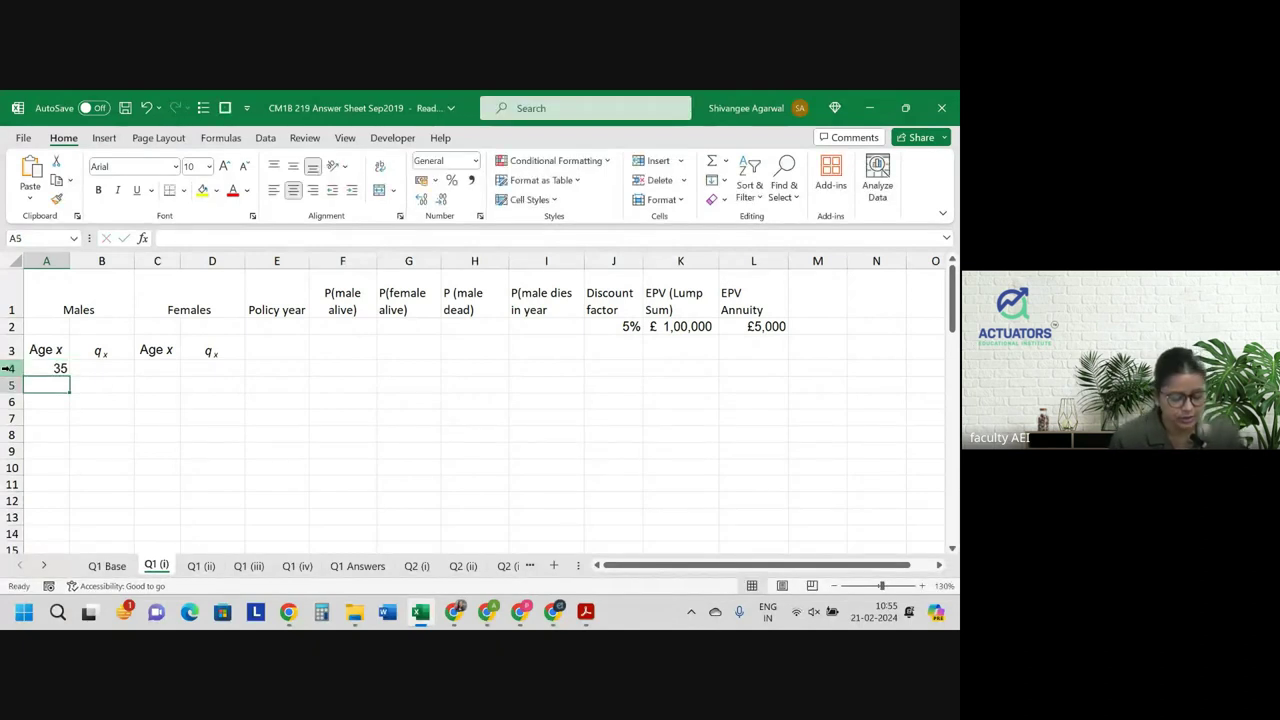
{"action": "type", "text": "36"}
{"action": "key", "text": "Return"}
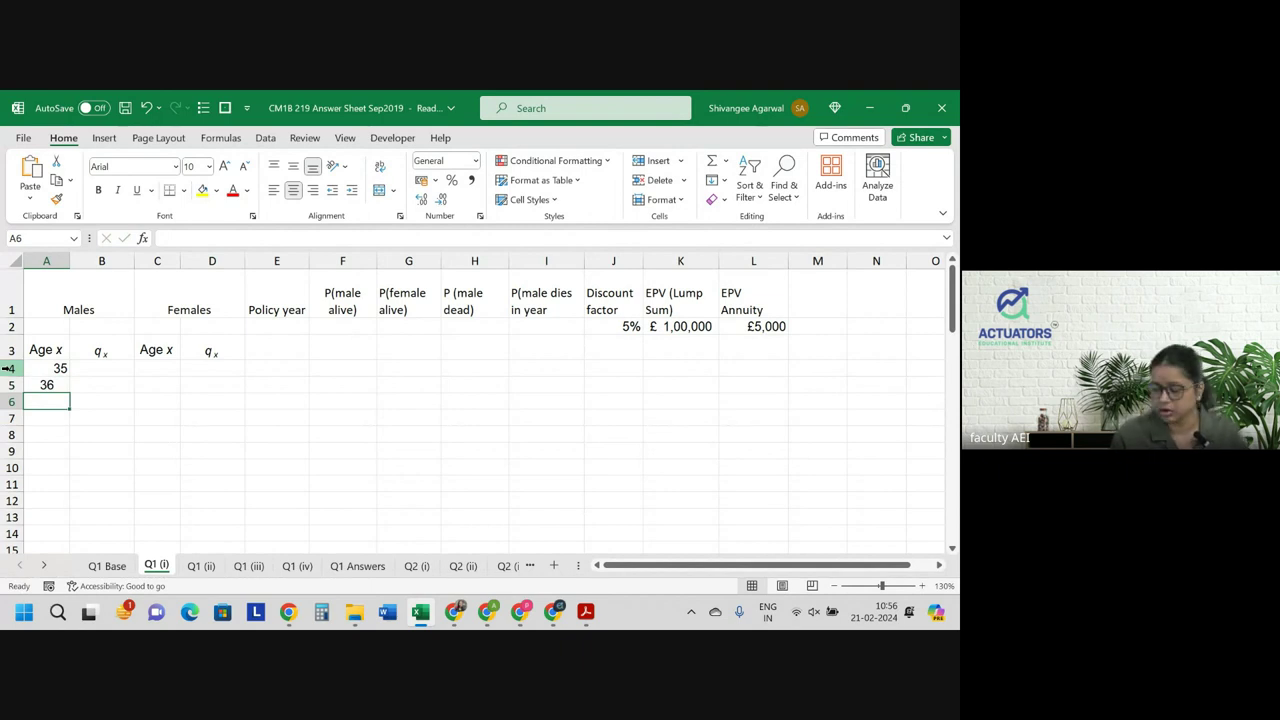
{"action": "key", "text": "Up"}
{"action": "key", "text": "Up"}
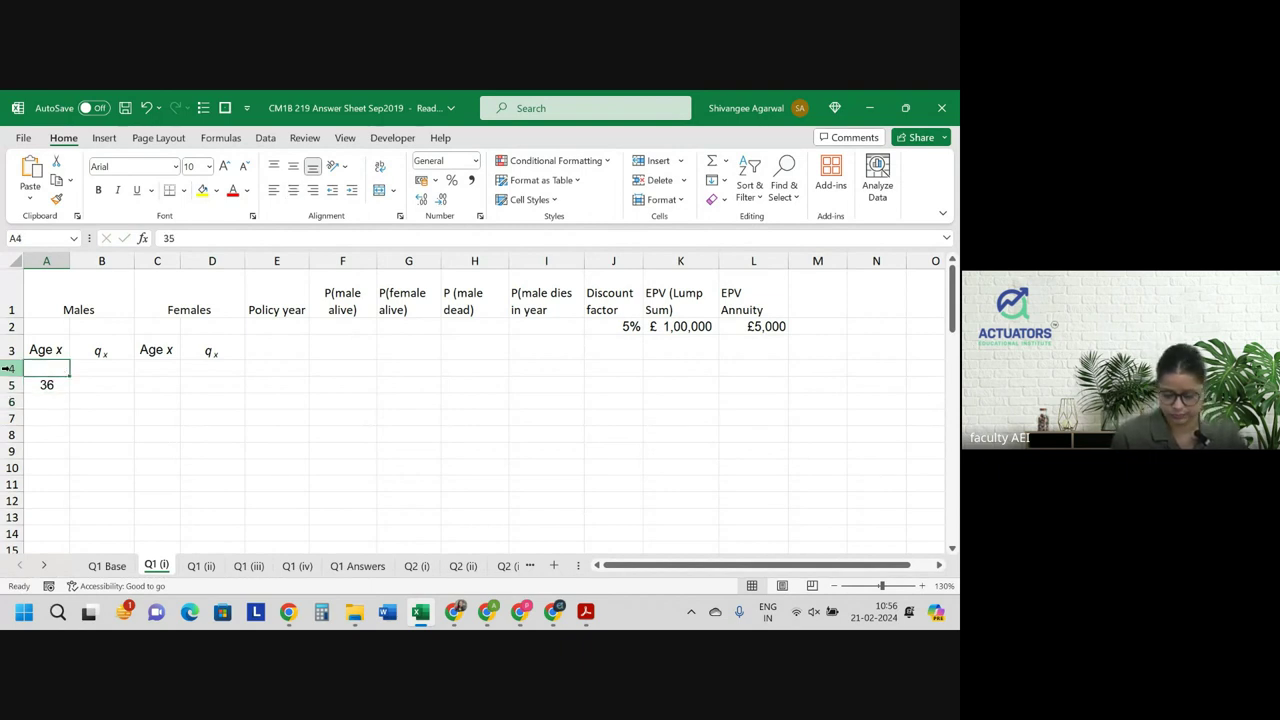
{"action": "key", "text": "Down"}
{"action": "type", "text": "35"}
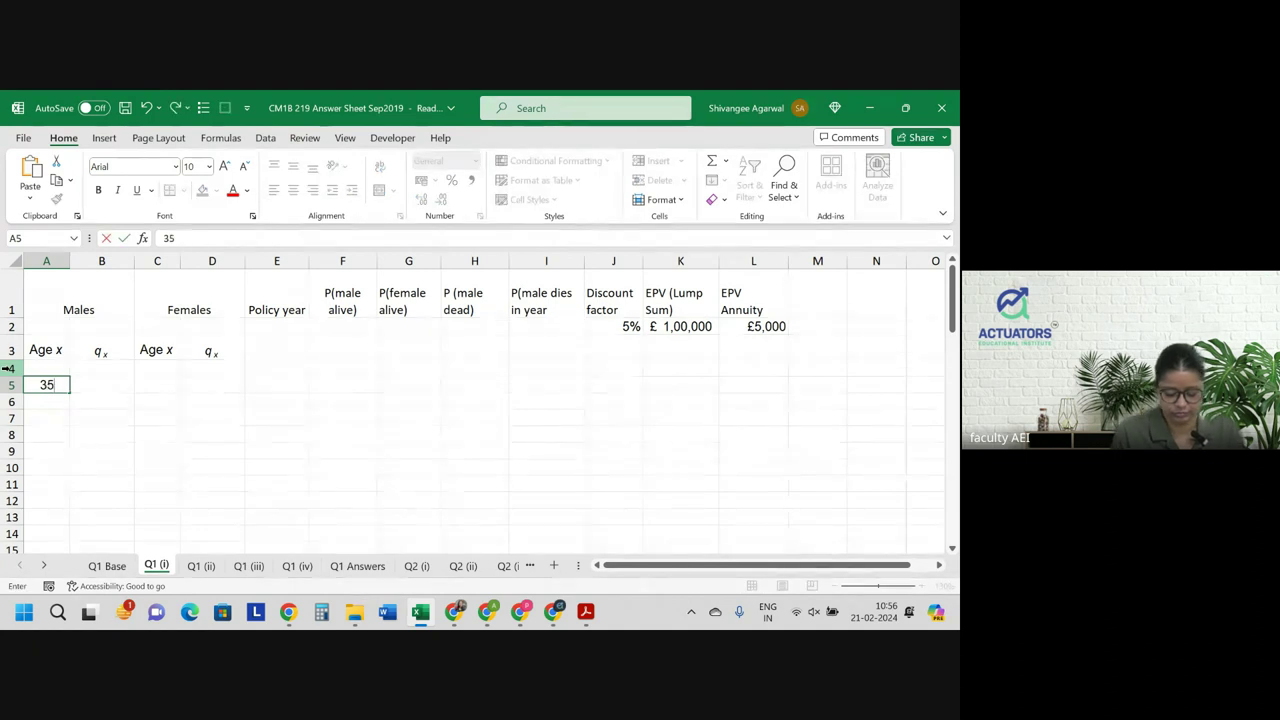
{"action": "key", "text": "Return"}
{"action": "type", "text": "36"}
{"action": "key", "text": "Return"}
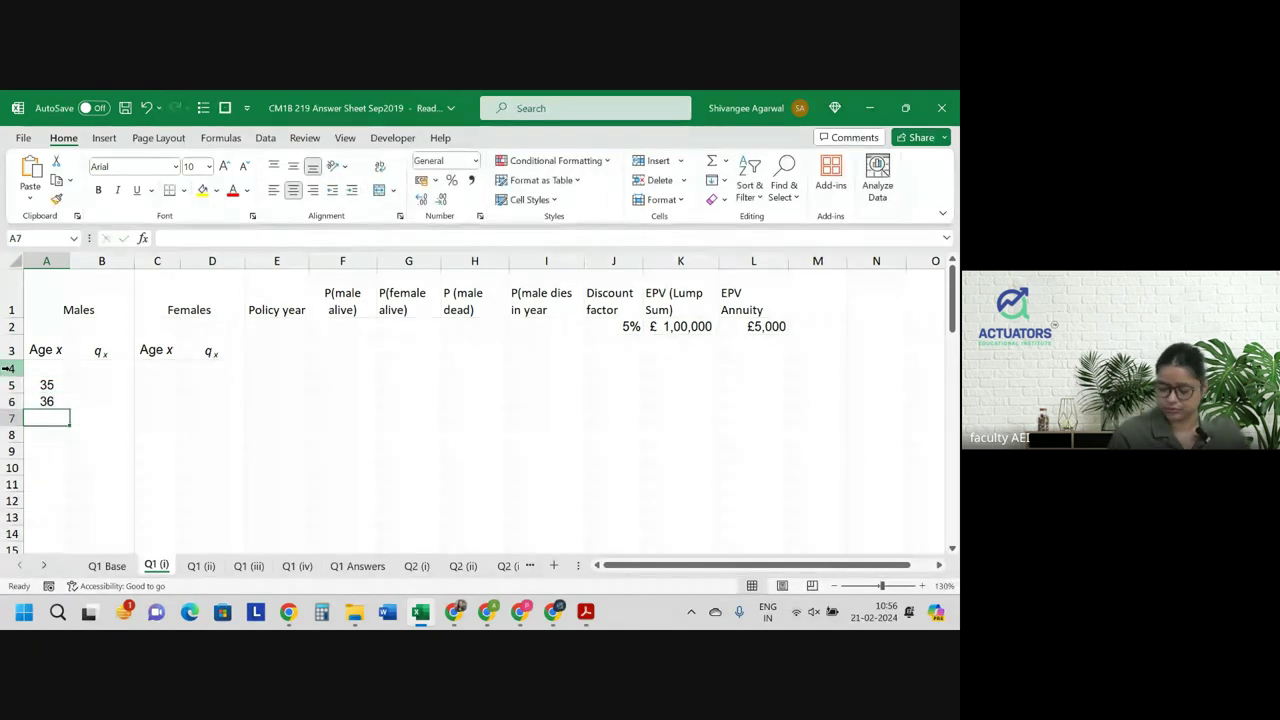
{"action": "mouse_move", "coordinate": [42, 390]}
{"action": "left_mouse_down"}
{"action": "mouse_move", "coordinate": [46, 418]}
{"action": "mouse_move", "coordinate": [46, 404]}
{"action": "left_mouse_up"}
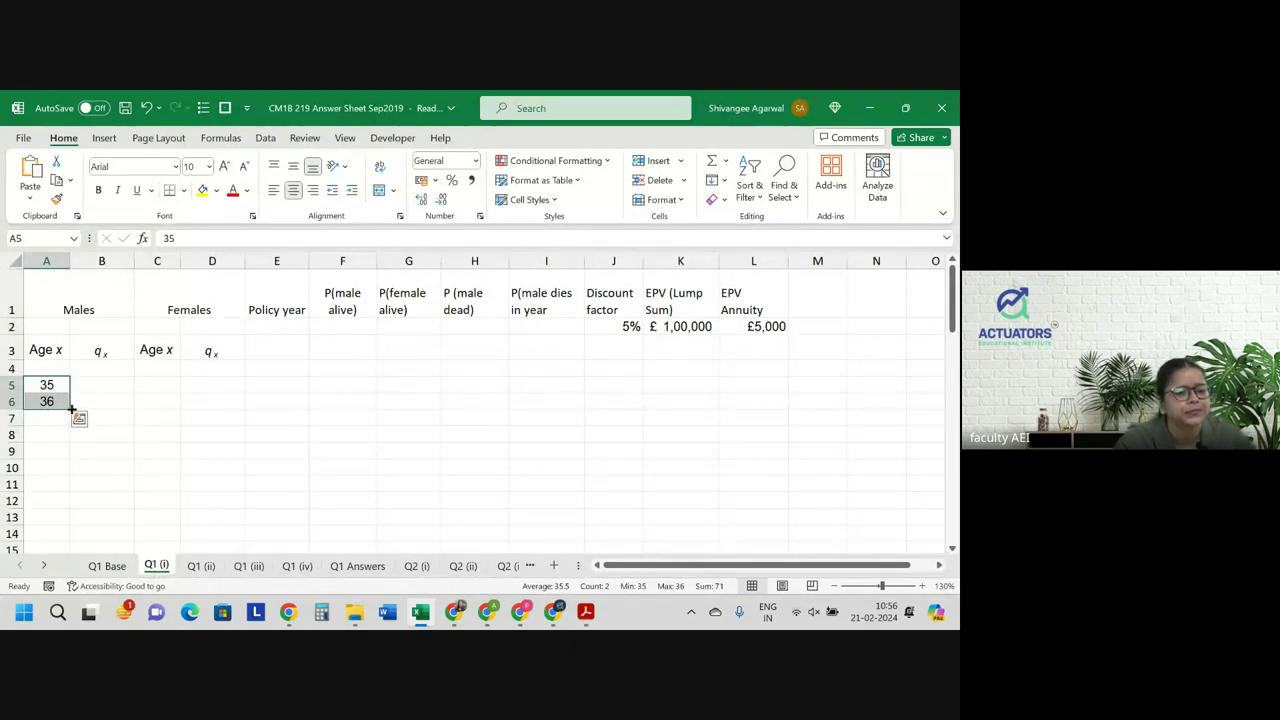
Fill the male age series down column A from 35 to 60, checking the question wording.
{"action": "left_click_drag", "start_coordinate": [72, 409], "coordinate": [76, 440]}
{"action": "key", "text": "alt+Tab"}
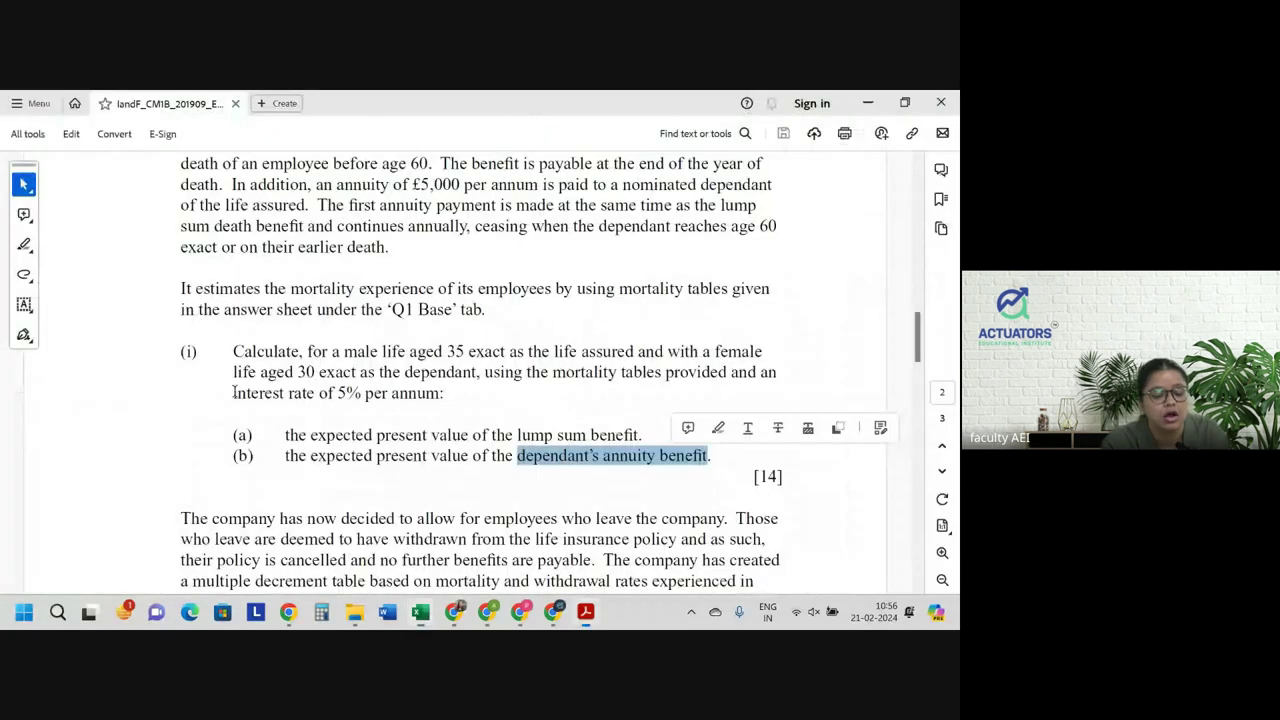
{"action": "scroll", "coordinate": [443, 393], "scroll_direction": "up", "scroll_amount": 1}
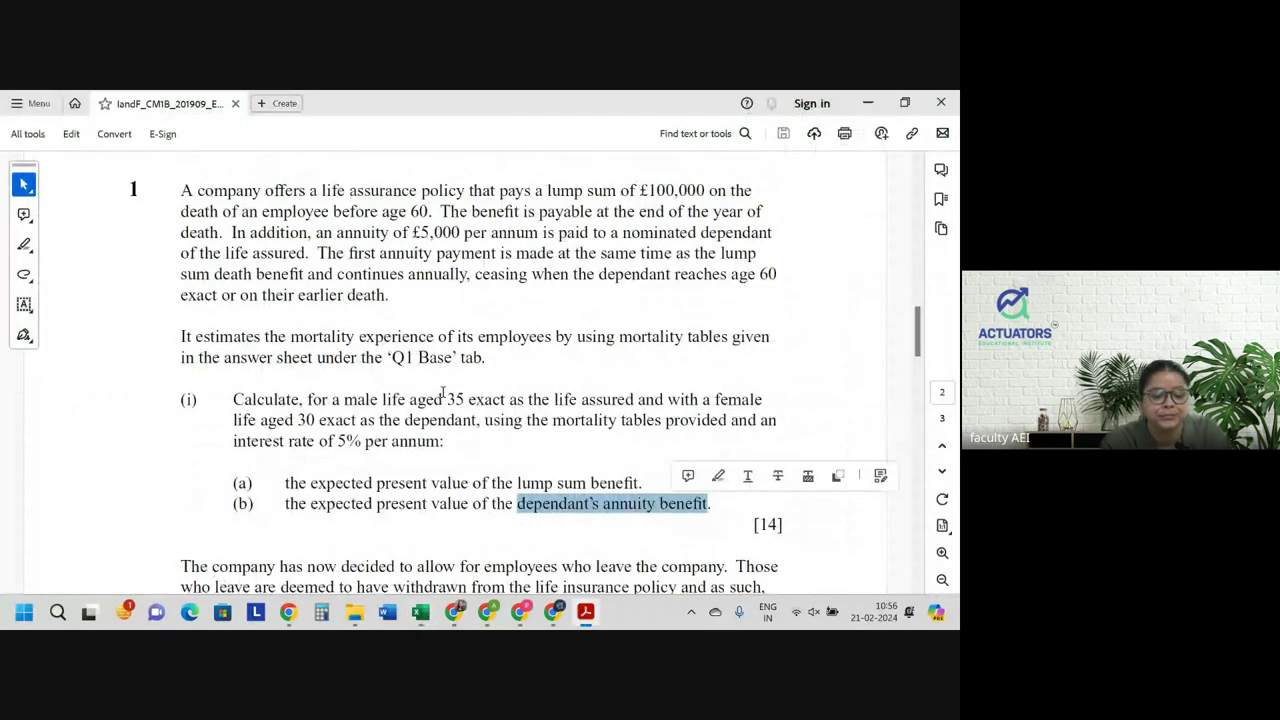
{"action": "left_click_drag", "start_coordinate": [343, 211], "coordinate": [386, 211]}
{"action": "key", "text": "alt+Tab"}
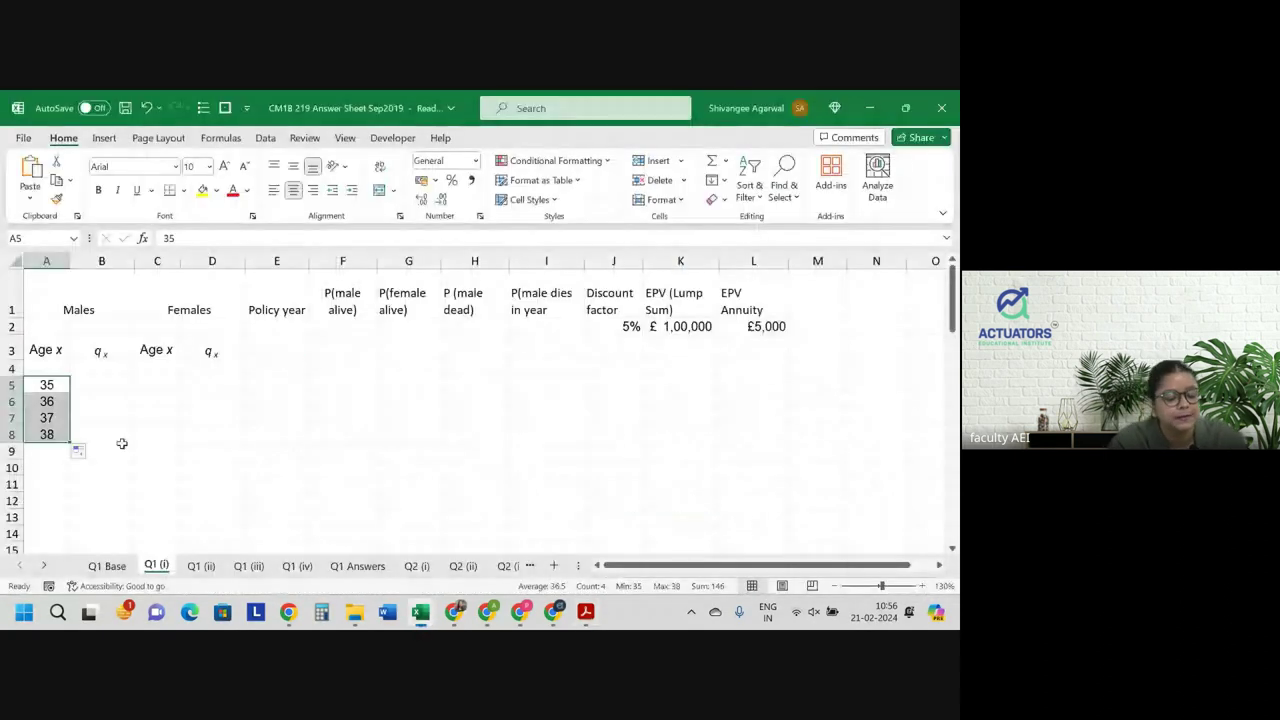
{"action": "left_click_drag", "start_coordinate": [71, 442], "coordinate": [60, 330]}
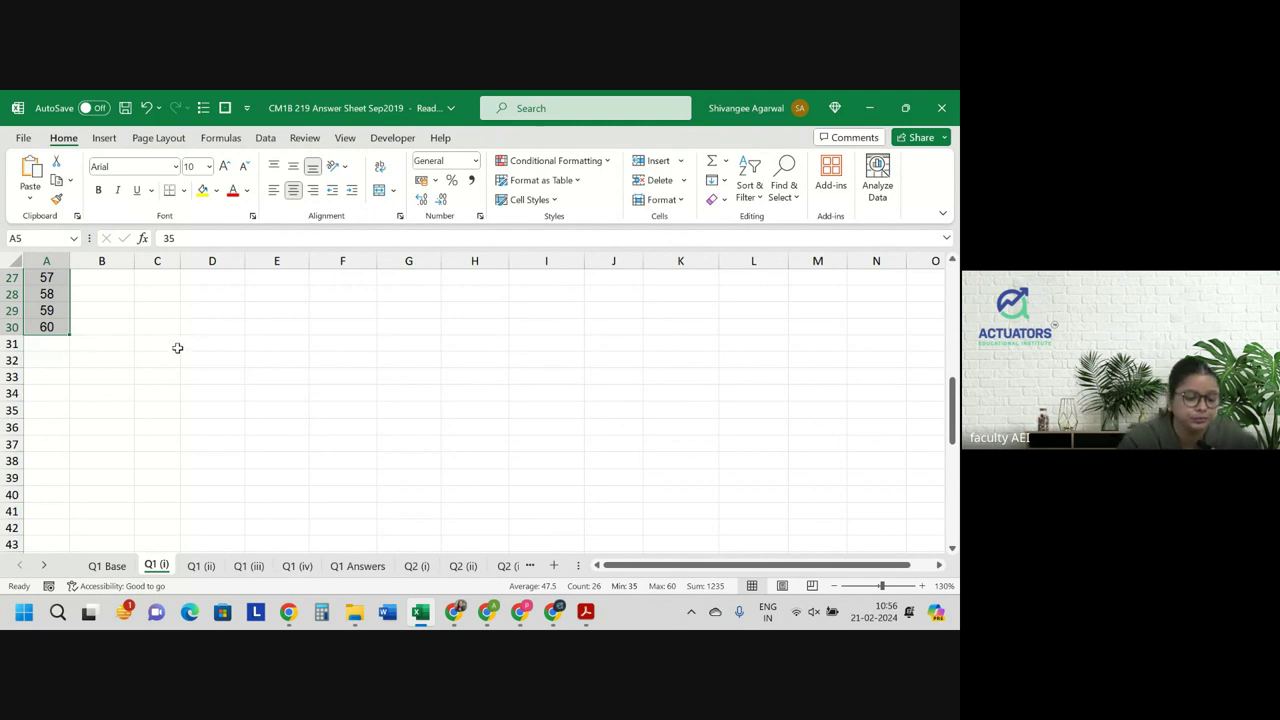
{"action": "scroll", "coordinate": [177, 349], "scroll_direction": "up", "scroll_amount": 6}
{"action": "scroll", "coordinate": [230, 382], "scroll_direction": "up", "scroll_amount": 3}
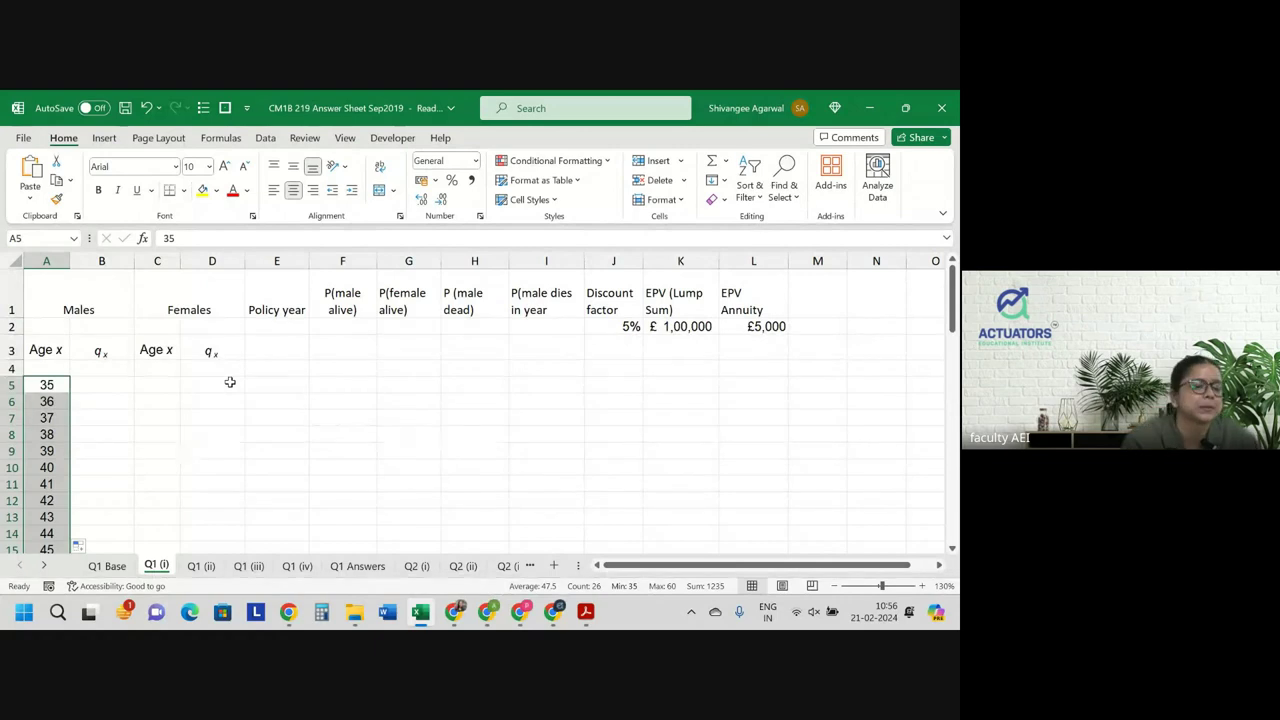
{"action": "left_click", "coordinate": [115, 384]}
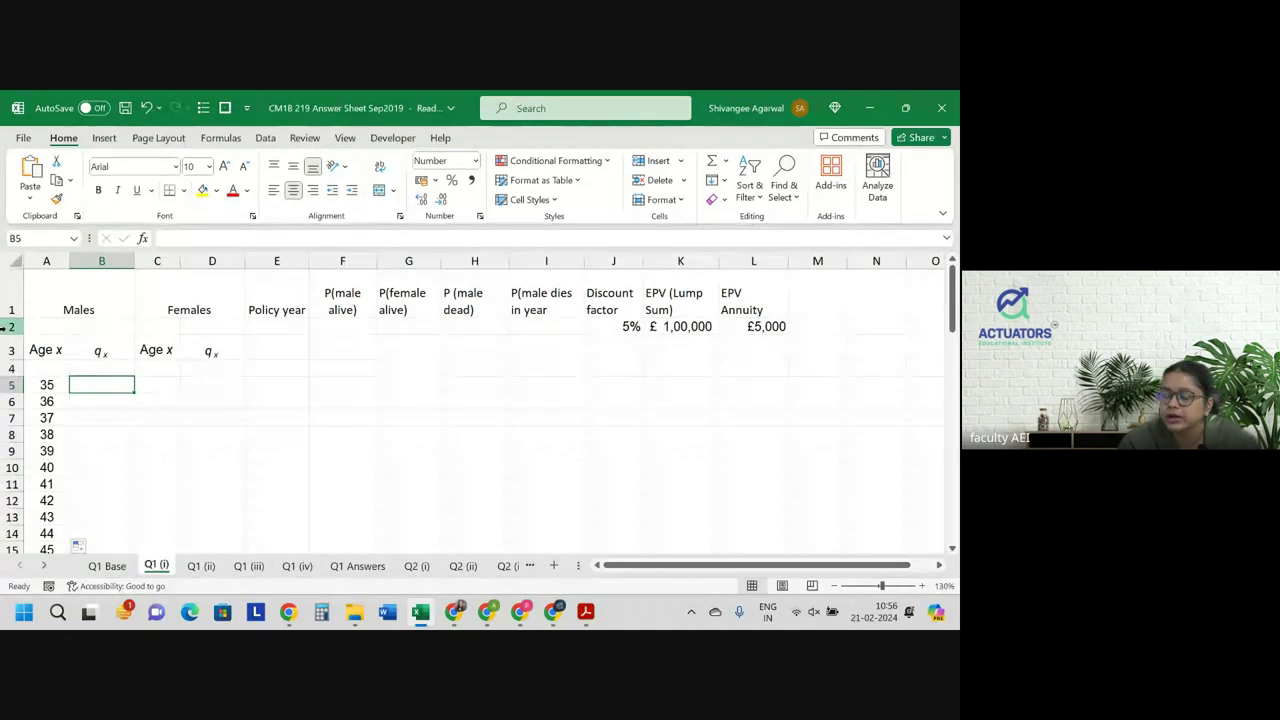
Link B5 to 'Q1 Base'!B24 (0.002055) and fill the male q_x formula down all age rows.
{"action": "key", "text": "F2"}
{"action": "type", "text": "="}
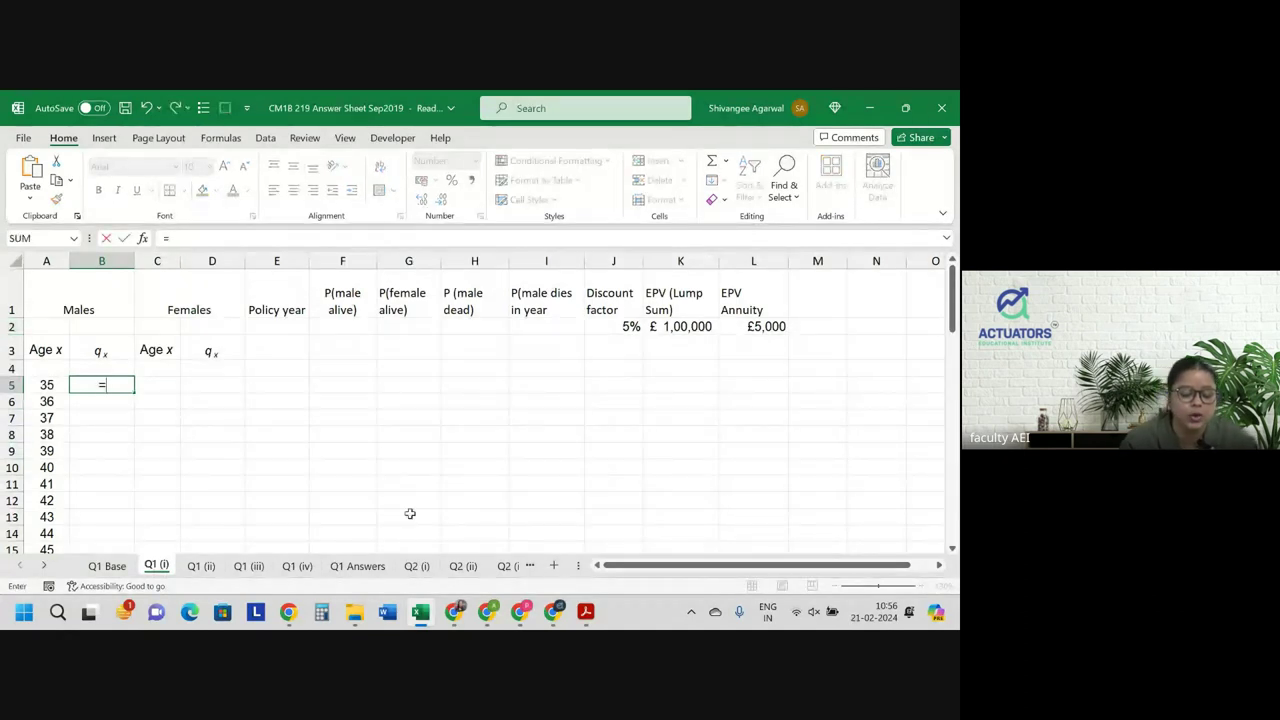
{"action": "key", "text": "ctrl+Page_Up"}
{"action": "key", "text": "Down"}
{"action": "key", "text": "Down"}
{"action": "key", "text": "Down"}
{"action": "key", "text": "Down"}
{"action": "key", "text": "Down"}
{"action": "key", "text": "Down"}
{"action": "key", "text": "Down"}
{"action": "key", "text": "Down"}
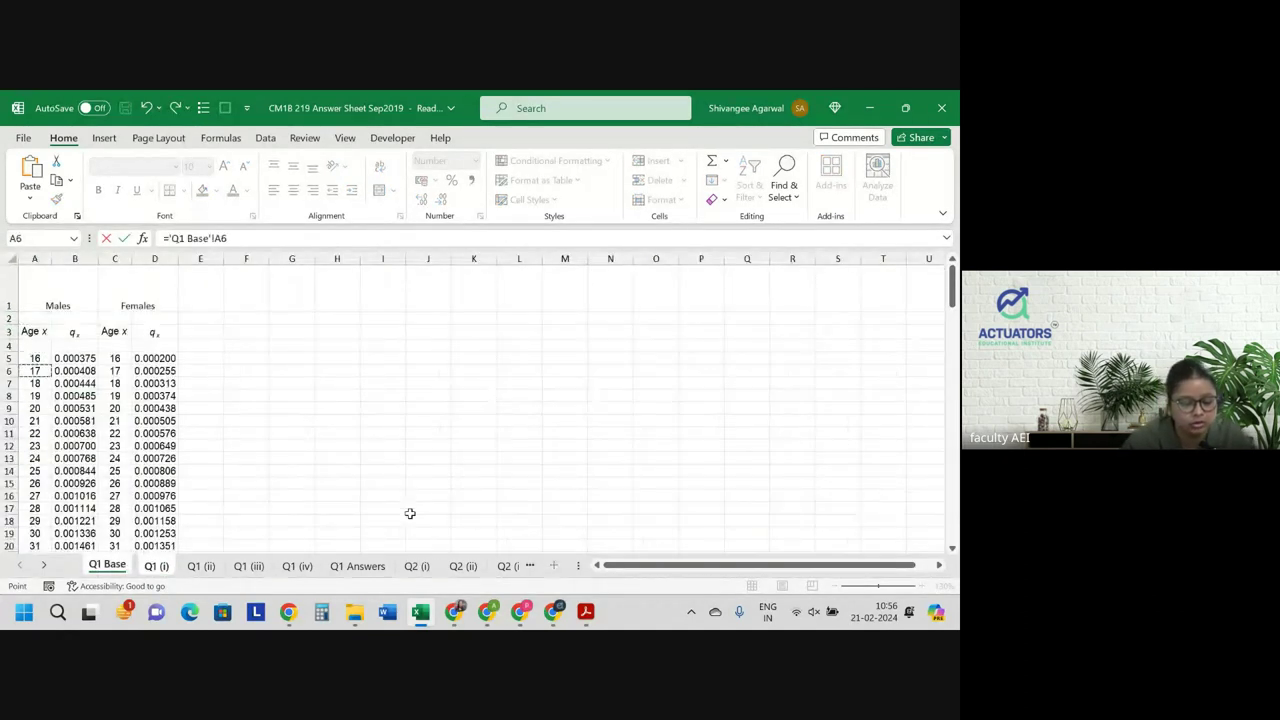
{"action": "key", "text": "Down"}
{"action": "key", "text": "Down"}
{"action": "key", "text": "Down"}
{"action": "key", "text": "Down"}
{"action": "key", "text": "Down"}
{"action": "key", "text": "Down"}
{"action": "key", "text": "Down"}
{"action": "key", "text": "Down"}
{"action": "key", "text": "Down"}
{"action": "key", "text": "Down"}
{"action": "key", "text": "Down"}
{"action": "key", "text": "Down"}
{"action": "key", "text": "Down"}
{"action": "key", "text": "Down"}
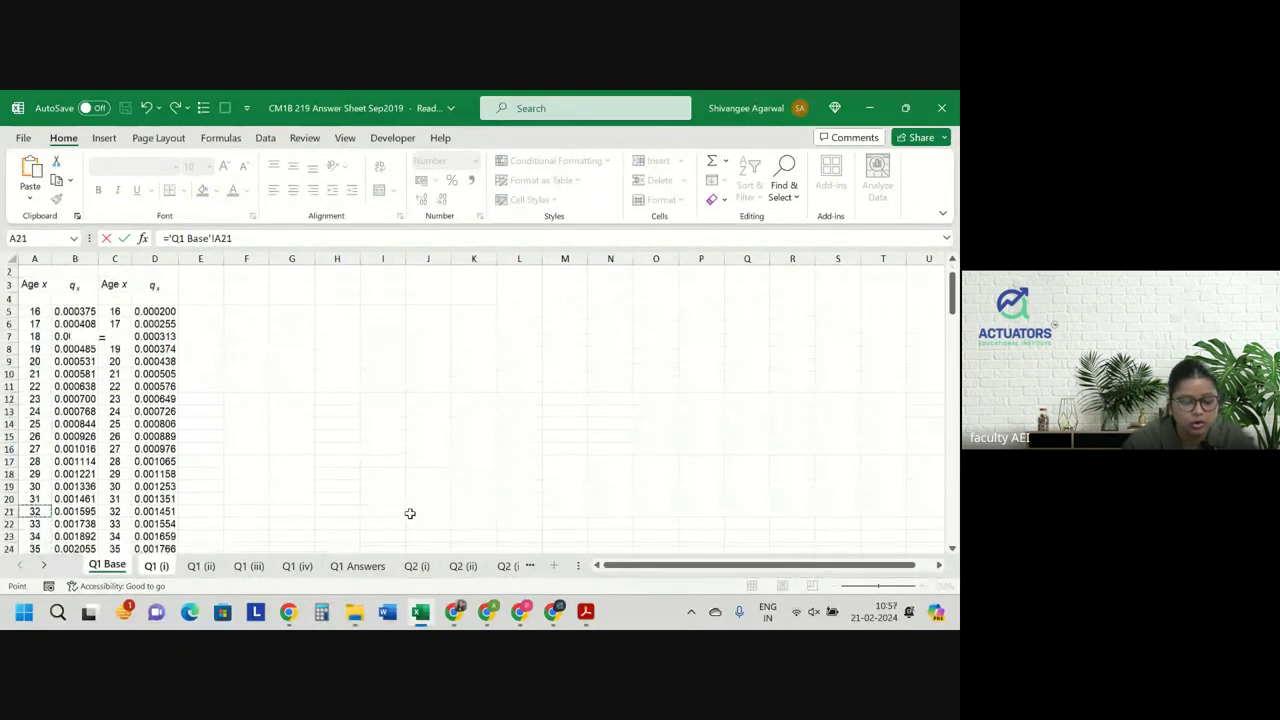
{"action": "key", "text": "Down"}
{"action": "key", "text": "Right"}
{"action": "key", "text": "Return"}
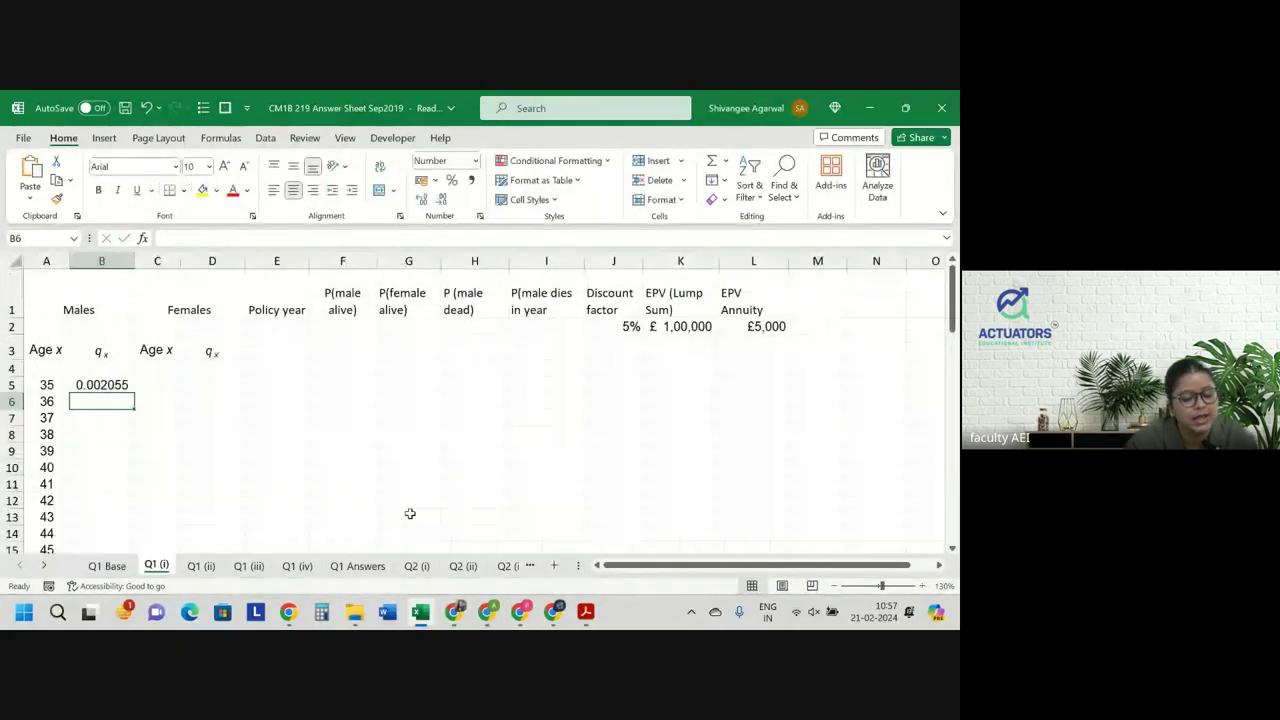
{"action": "left_click", "coordinate": [97, 388]}
{"action": "double_click", "coordinate": [133, 394]}
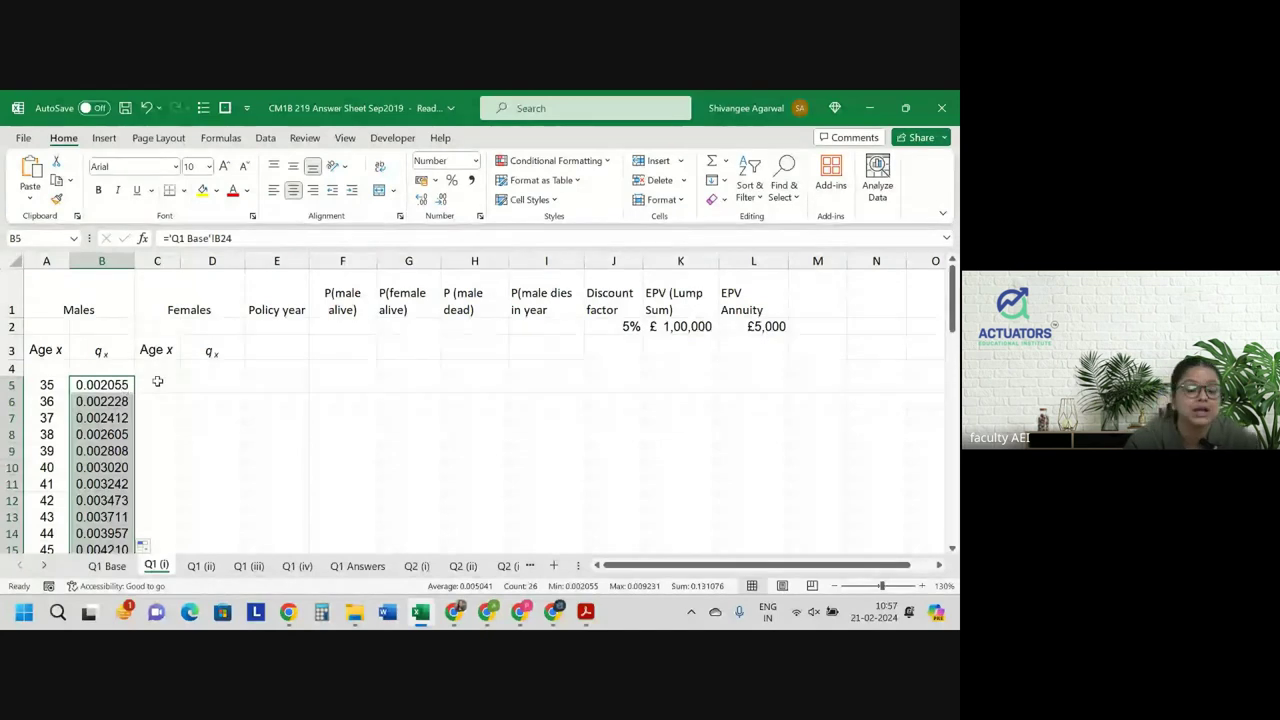
{"action": "left_click", "coordinate": [160, 382]}
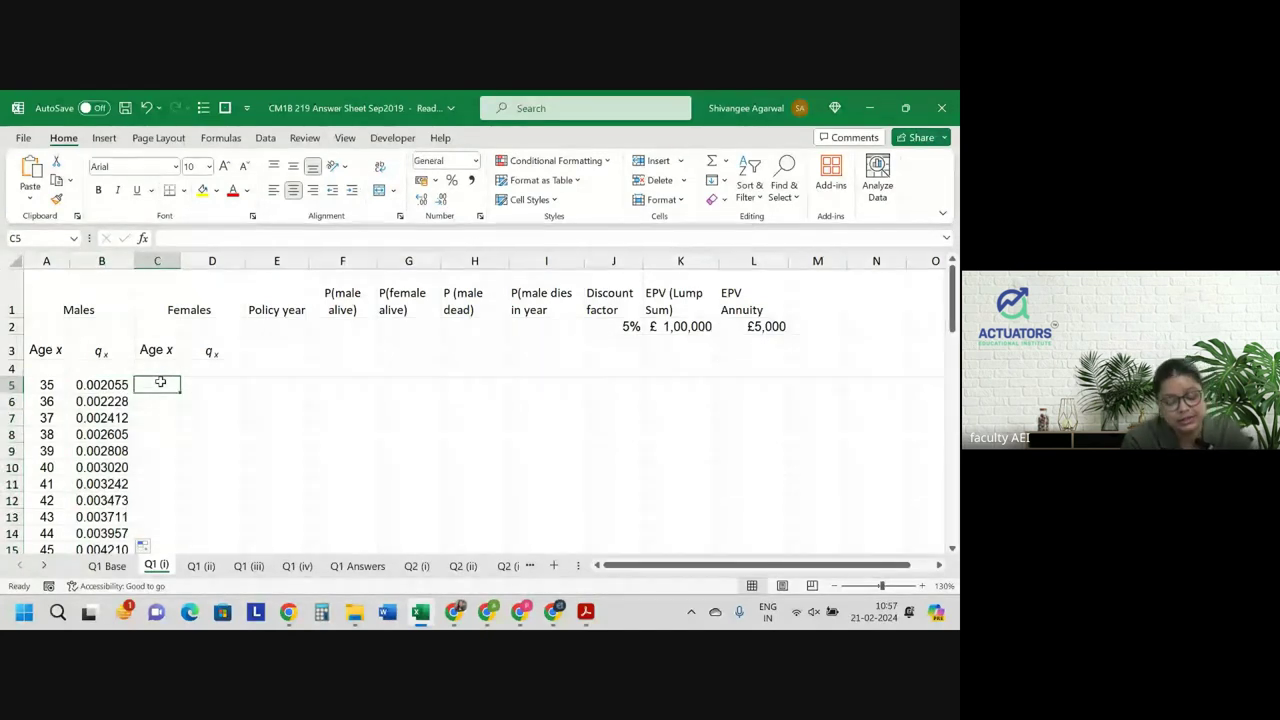
Enter female ages 30 and 31 in C5:C6 and fill the series down column C.
{"action": "type", "text": "35"}
{"action": "key", "text": "Return"}
{"action": "key", "text": "Right"}
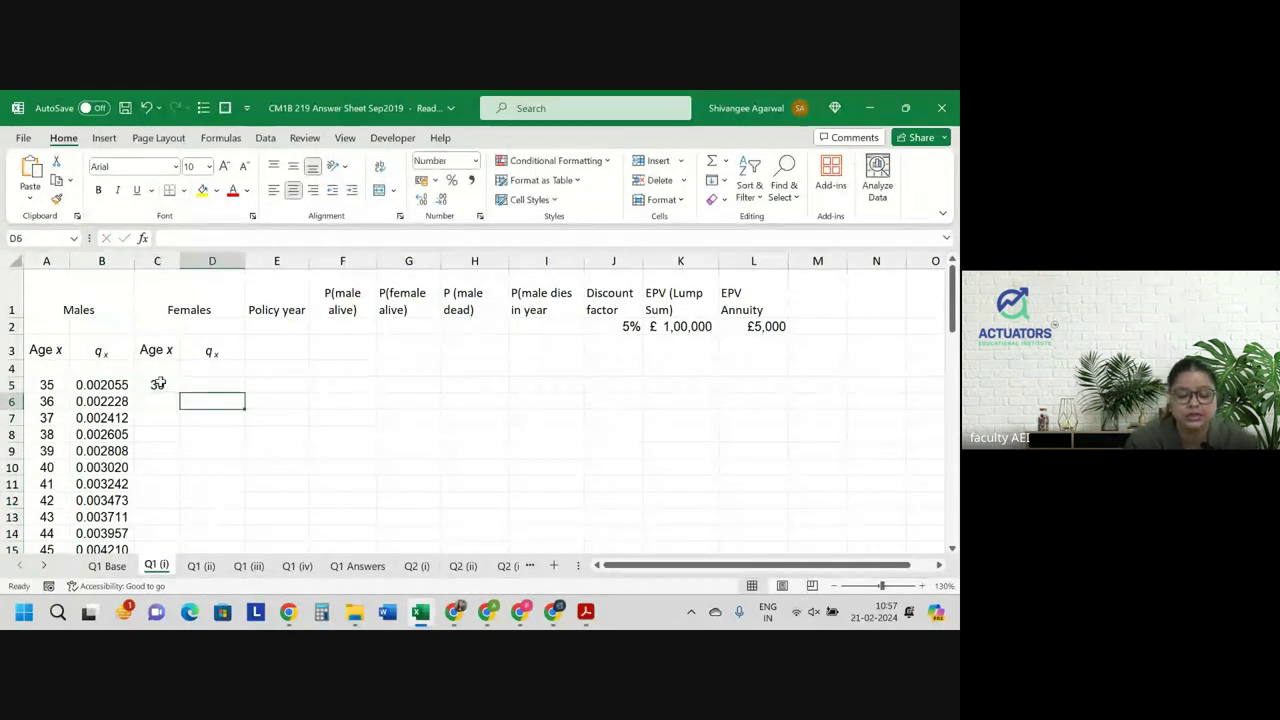
{"action": "key", "text": "Left"}
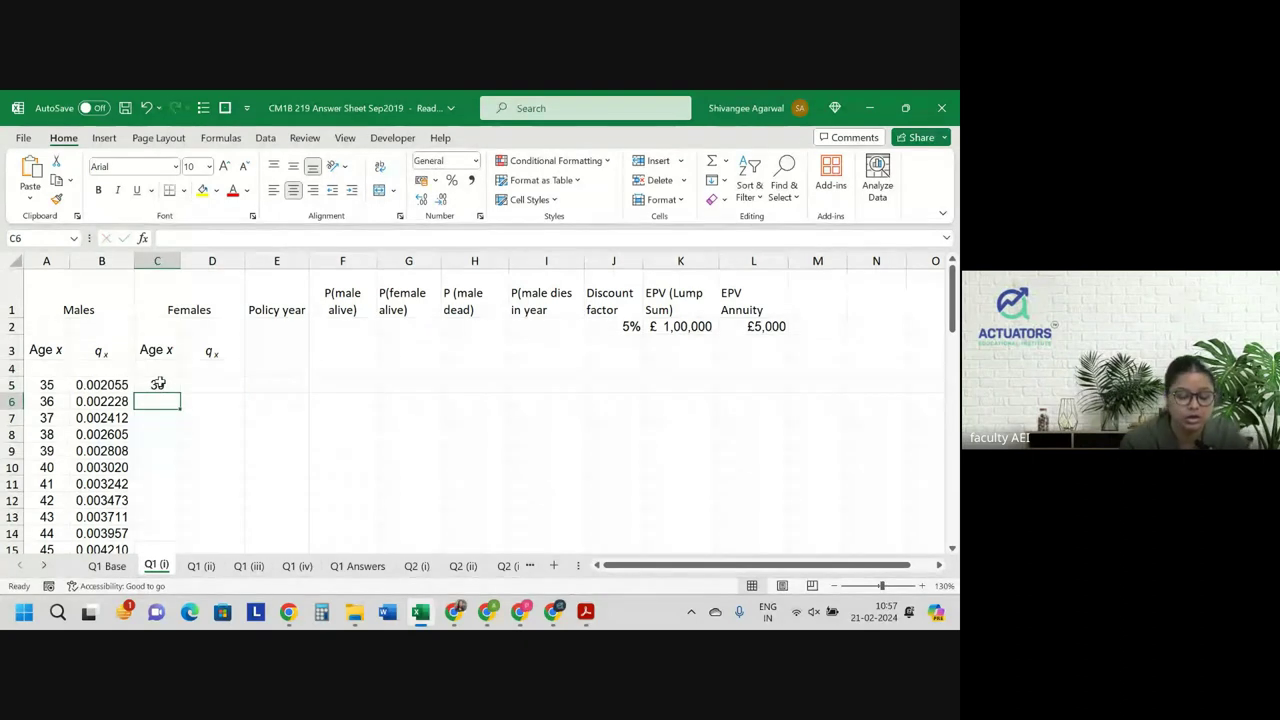
{"action": "type", "text": "31"}
{"action": "key", "text": "Return"}
{"action": "left_click_drag", "start_coordinate": [158, 384], "coordinate": [160, 402]}
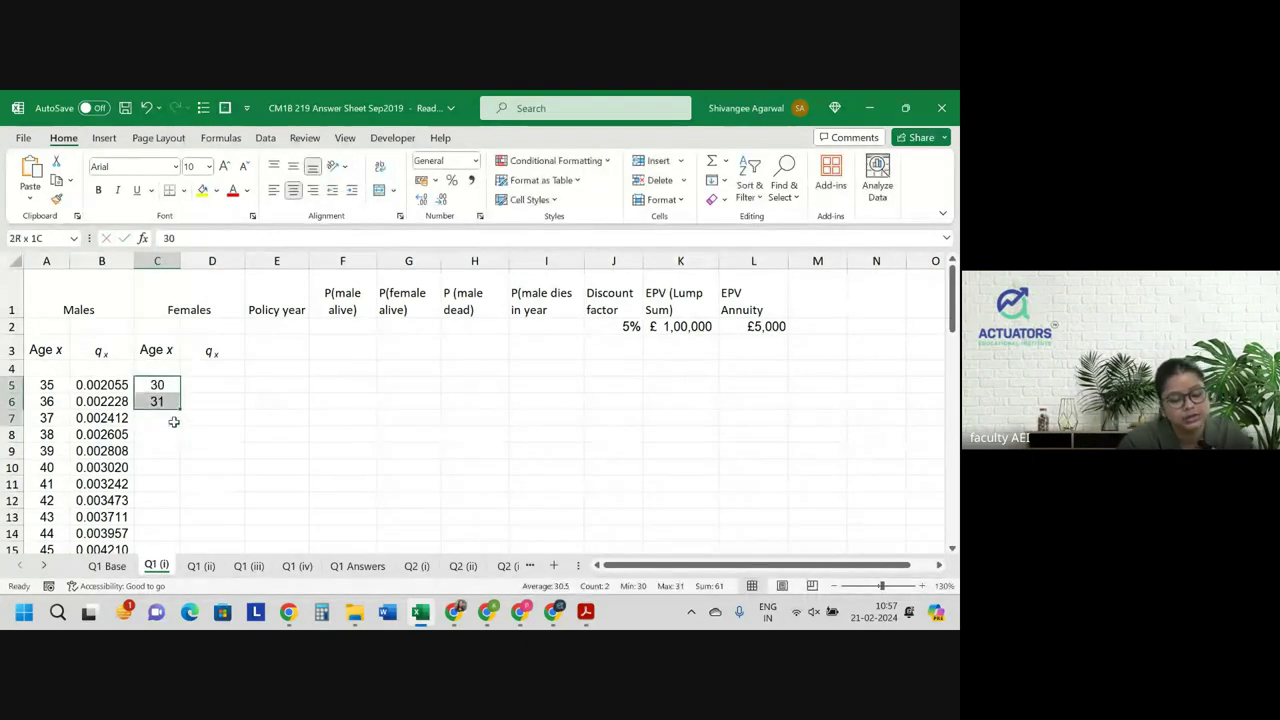
{"action": "left_click_drag", "start_coordinate": [182, 471], "coordinate": [186, 519]}
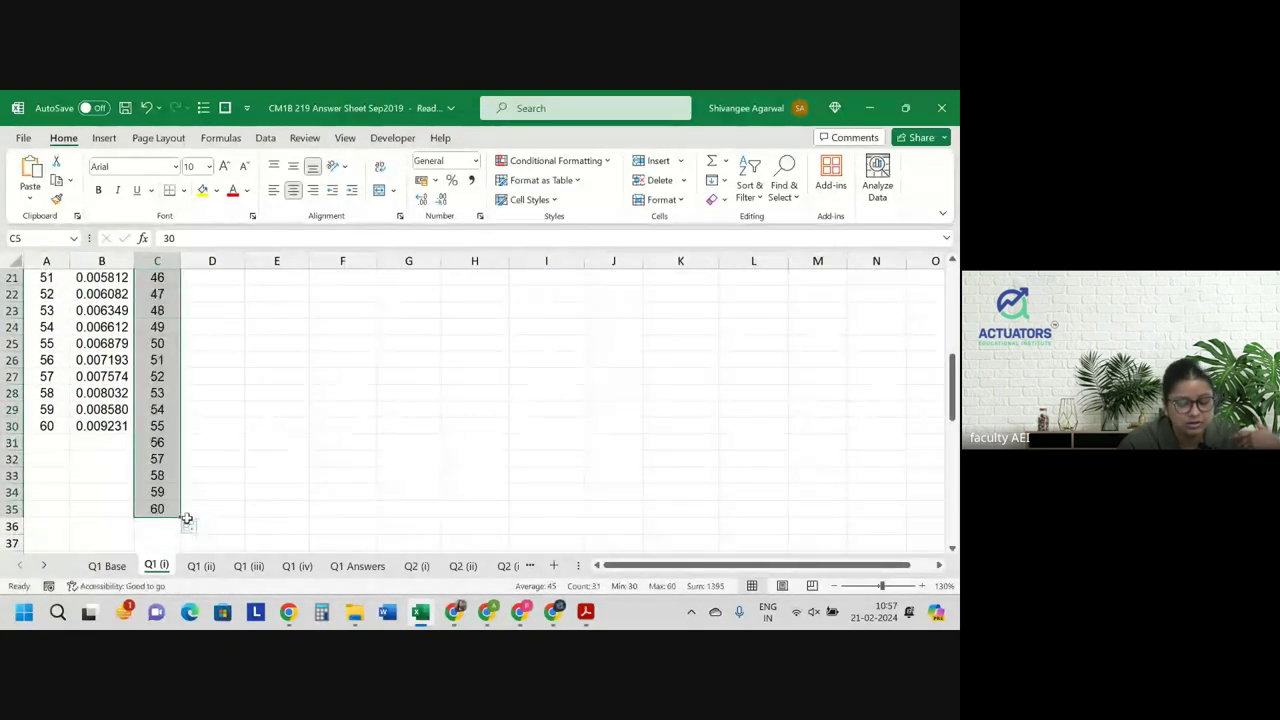
{"action": "scroll", "coordinate": [186, 518], "scroll_direction": "up", "scroll_amount": 7}
{"action": "left_click", "coordinate": [211, 387]}
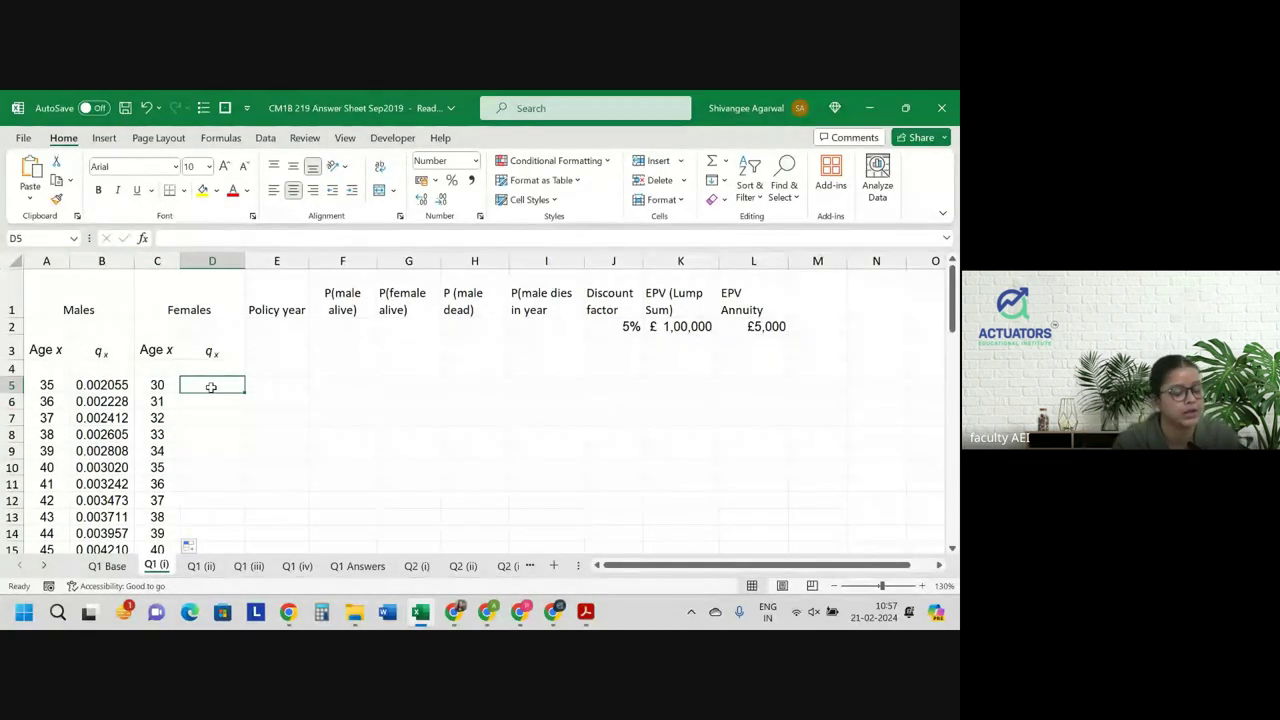
Link D5 to the Q1 Base age-30 female rate (0.001253) and fill it down column D.
{"action": "type", "text": "="}
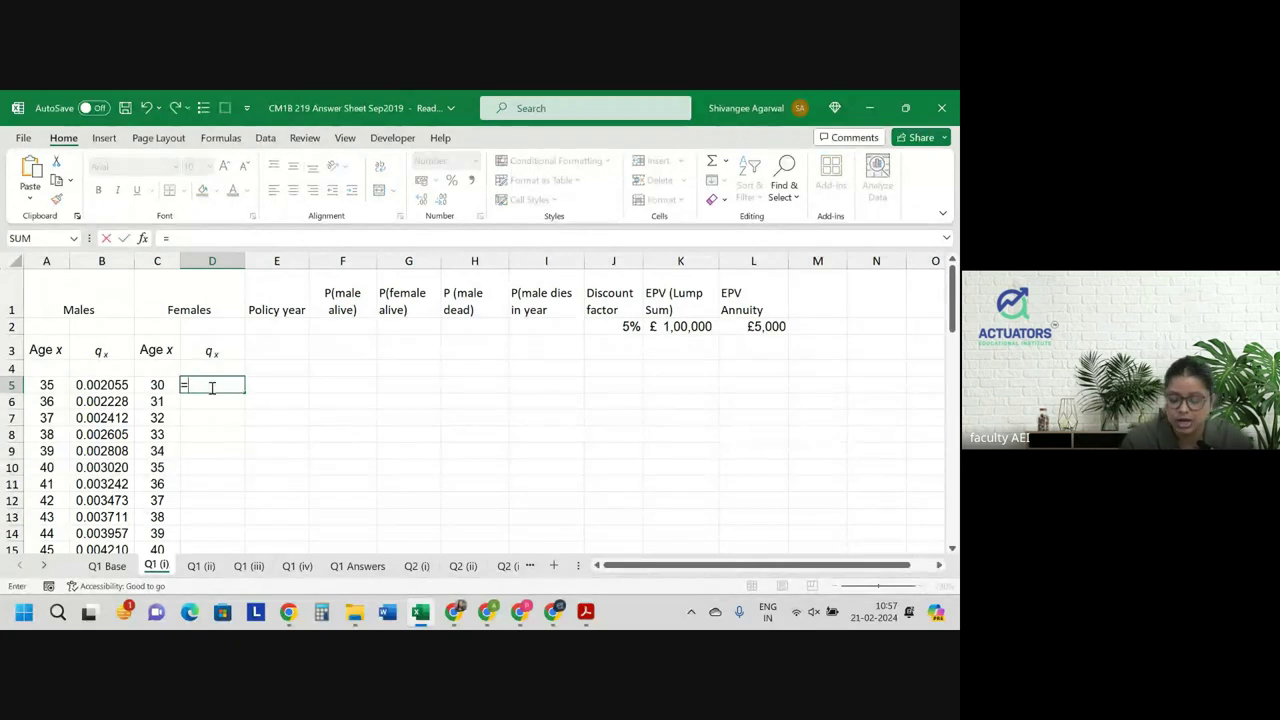
{"action": "key", "text": "ctrl+Page_Up"}
{"action": "key", "text": "Down"}
{"action": "key", "text": "Down"}
{"action": "key", "text": "Down"}
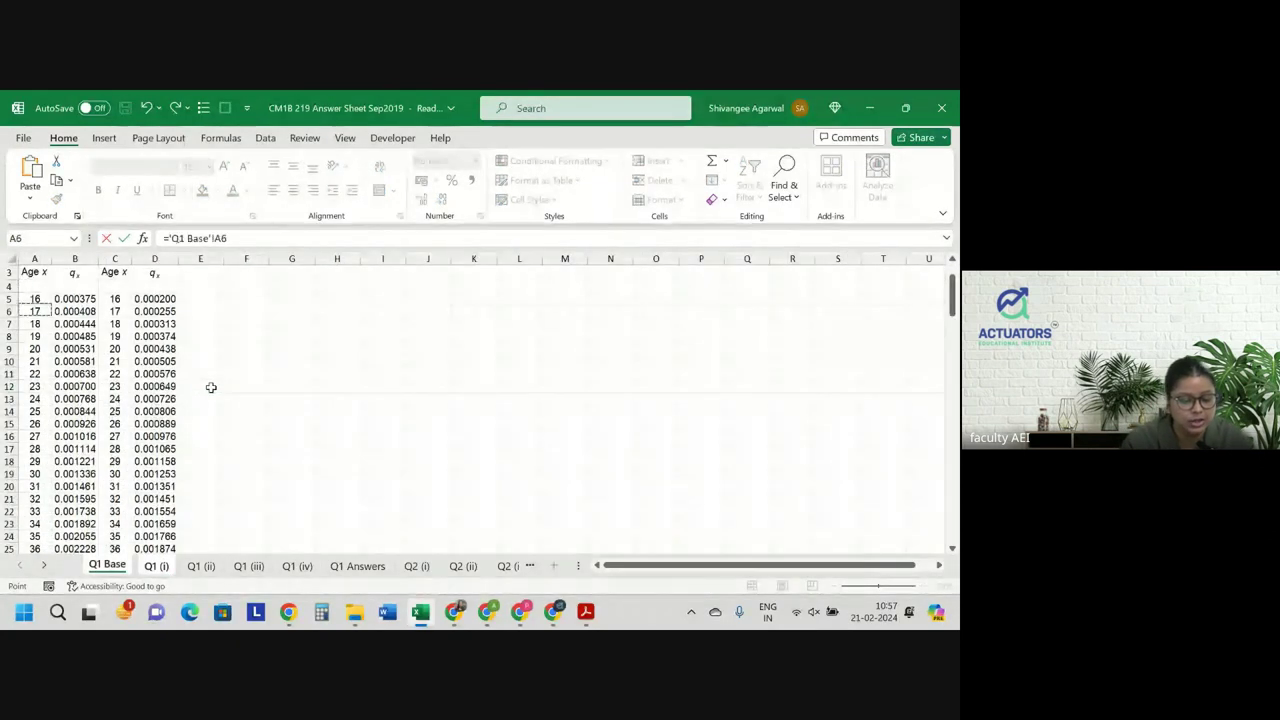
{"action": "key", "text": "Down"}
{"action": "key", "text": "Down"}
{"action": "key", "text": "Down"}
{"action": "key", "text": "Down"}
{"action": "key", "text": "Down"}
{"action": "key", "text": "Down"}
{"action": "key", "text": "Down"}
{"action": "key", "text": "Down"}
{"action": "key", "text": "Down"}
{"action": "key", "text": "Down"}
{"action": "key", "text": "Right"}
{"action": "key", "text": "Right"}
{"action": "key", "text": "Right"}
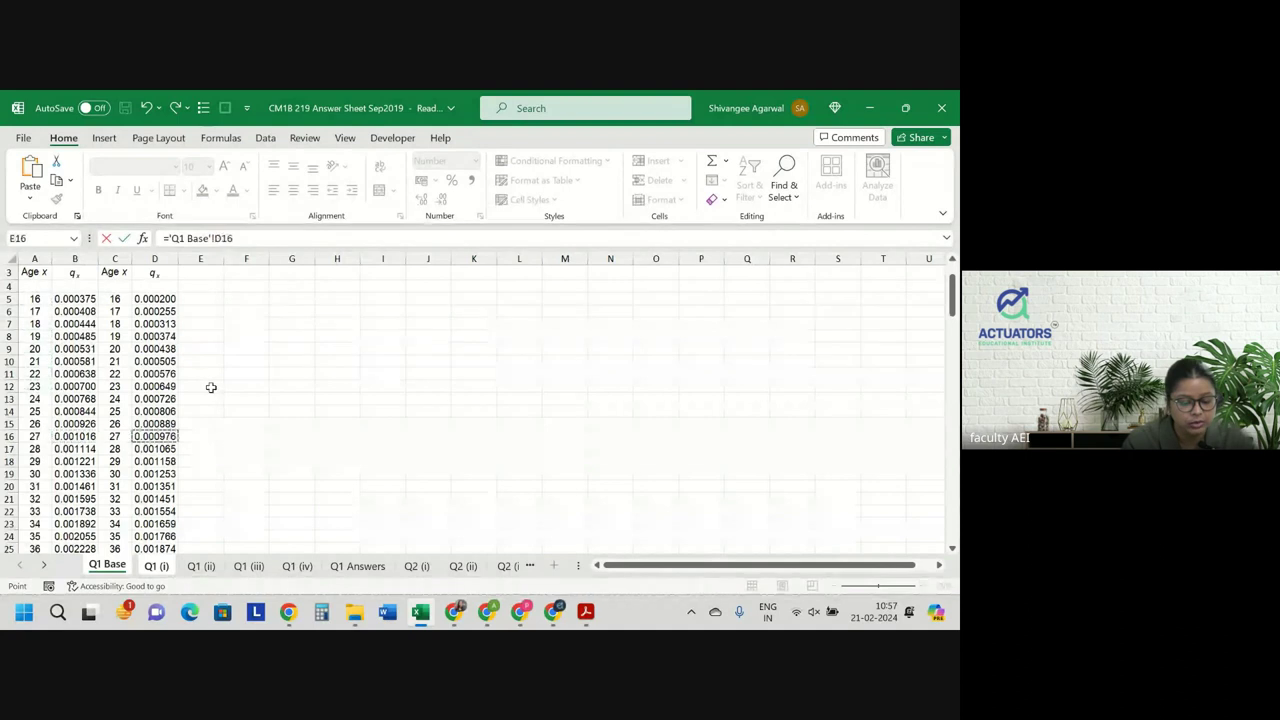
{"action": "key", "text": "Down"}
{"action": "key", "text": "Down"}
{"action": "key", "text": "Down"}
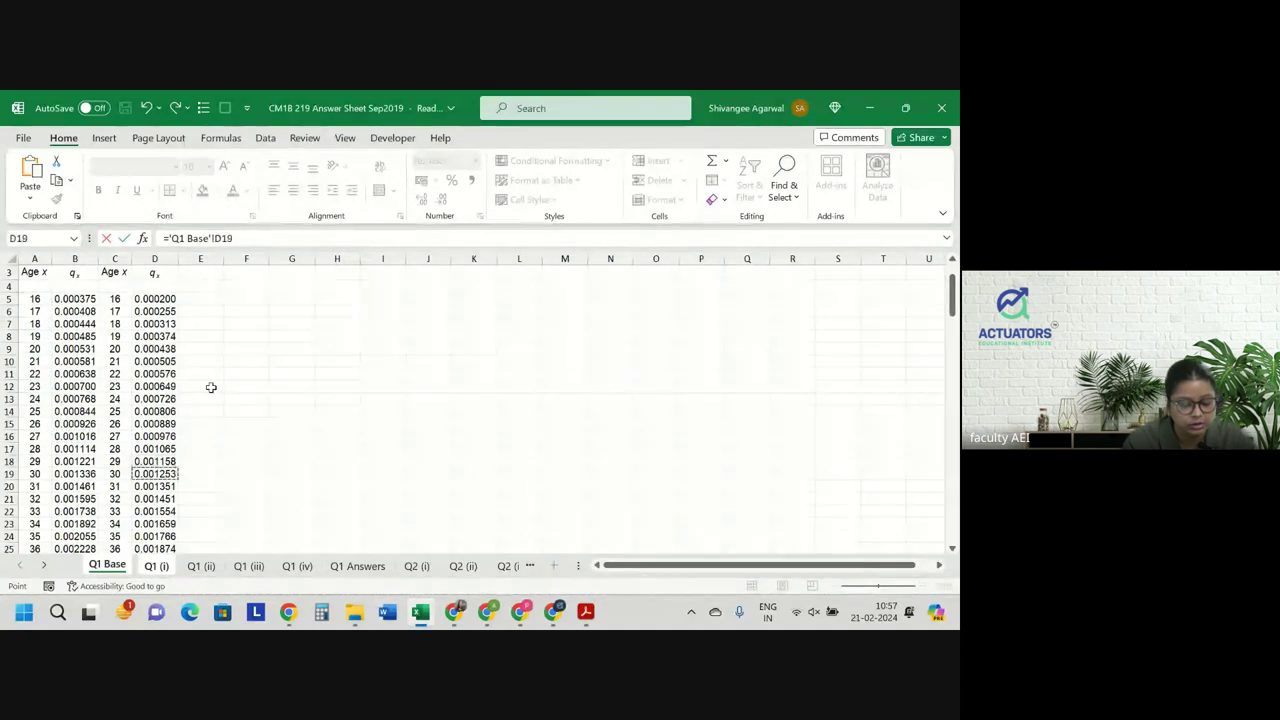
{"action": "key", "text": "Return"}
{"action": "left_click", "coordinate": [229, 381]}
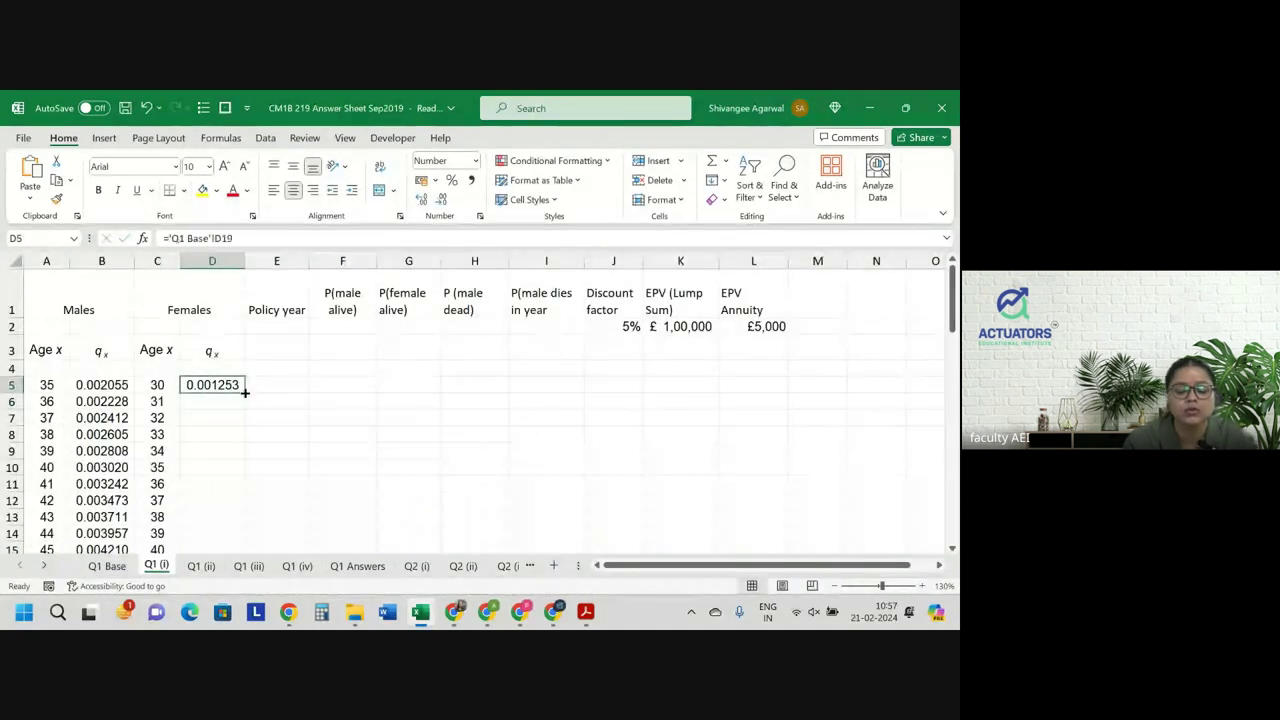
{"action": "double_click", "coordinate": [244, 392]}
{"action": "left_click", "coordinate": [321, 388]}
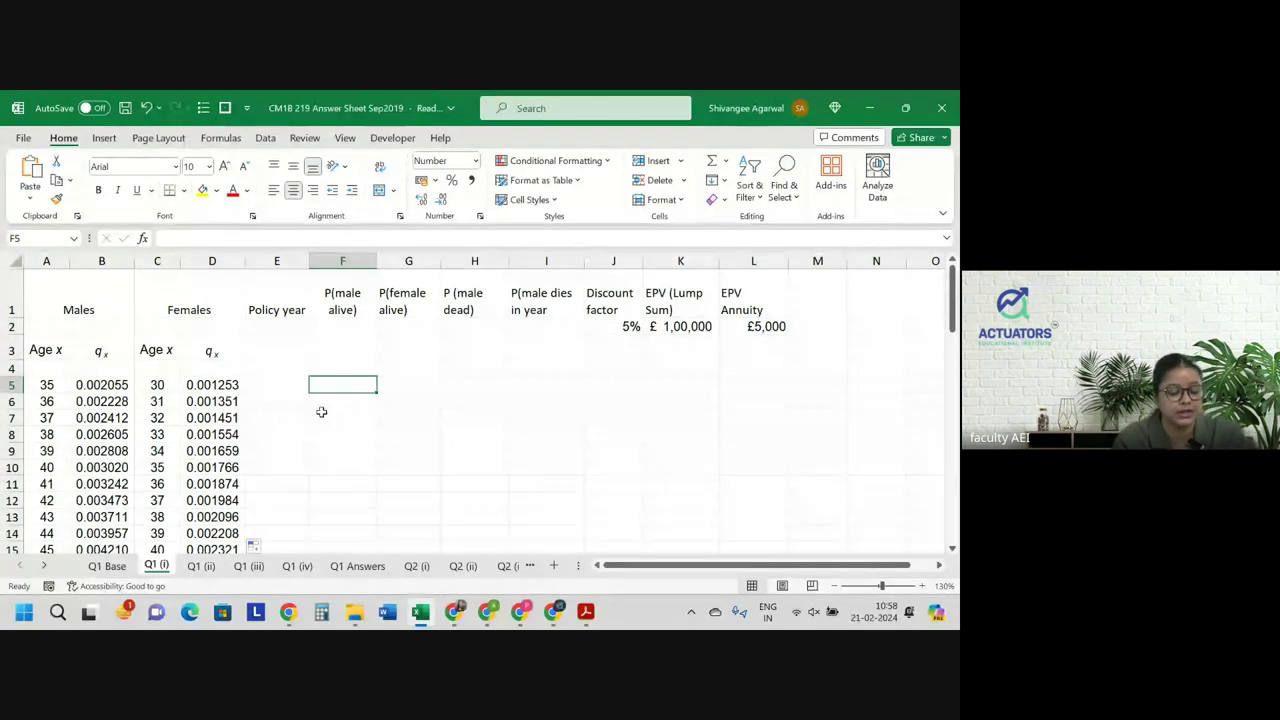
{"action": "left_click", "coordinate": [401, 415]}
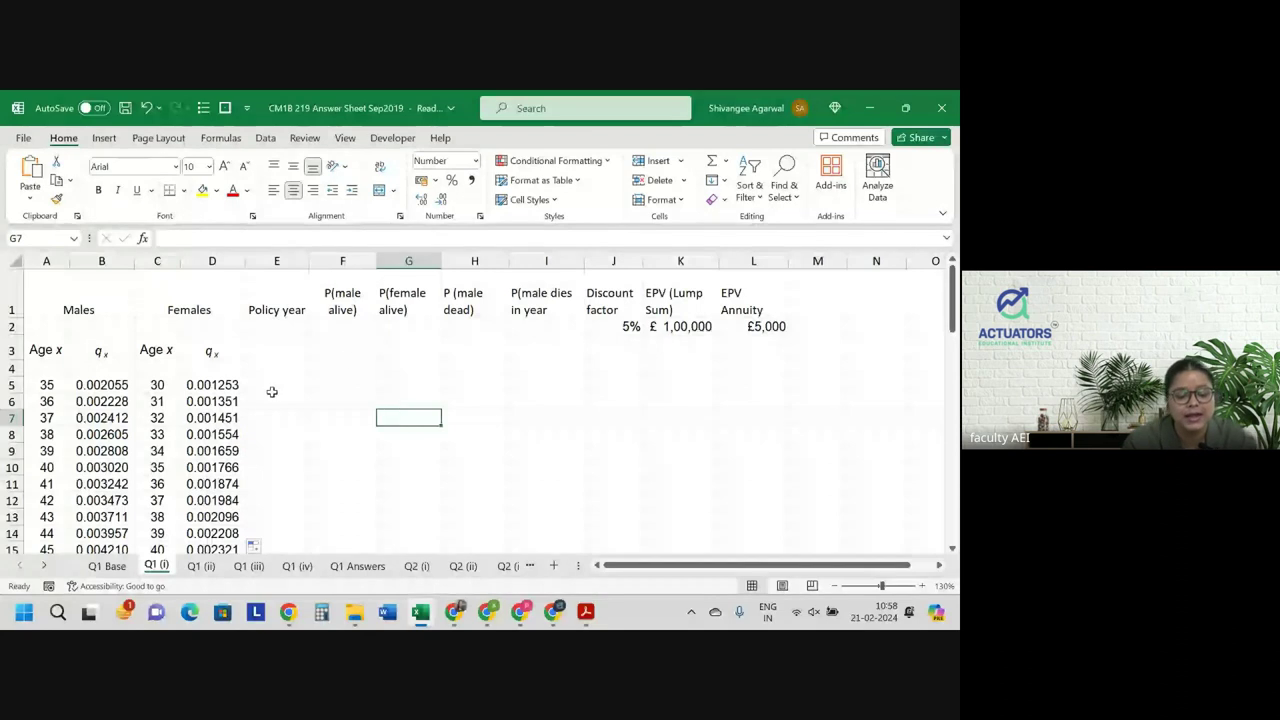
Label cell F3 'tP35 Male'.
{"action": "left_click", "coordinate": [344, 350]}
{"action": "type", "text": "tP"}
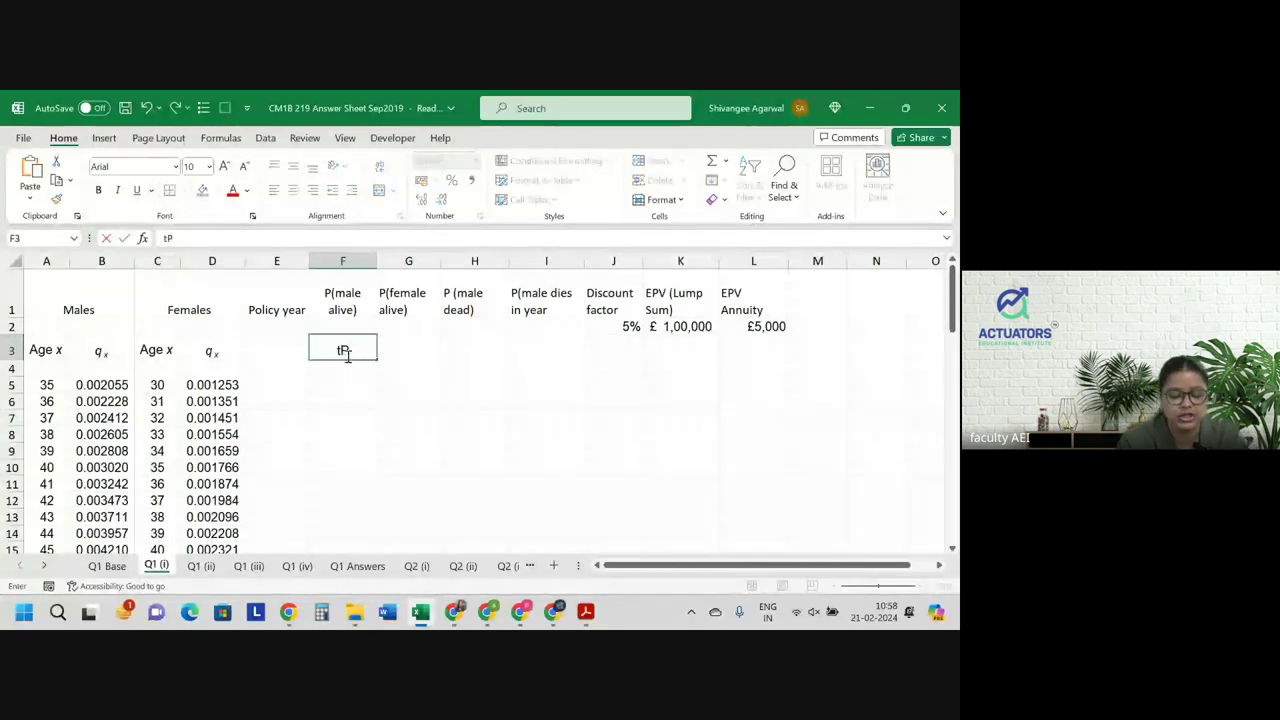
{"action": "type", "text": "35"}
{"action": "key", "text": "Return"}
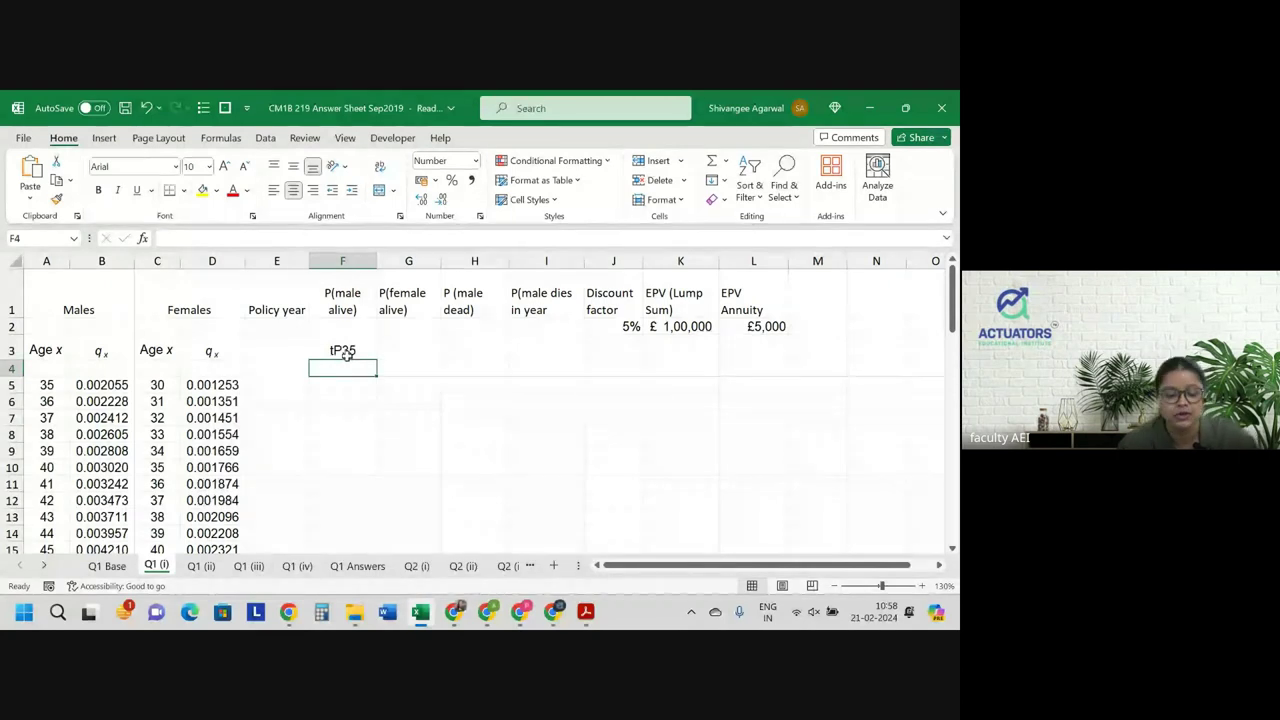
{"action": "left_click", "coordinate": [347, 350]}
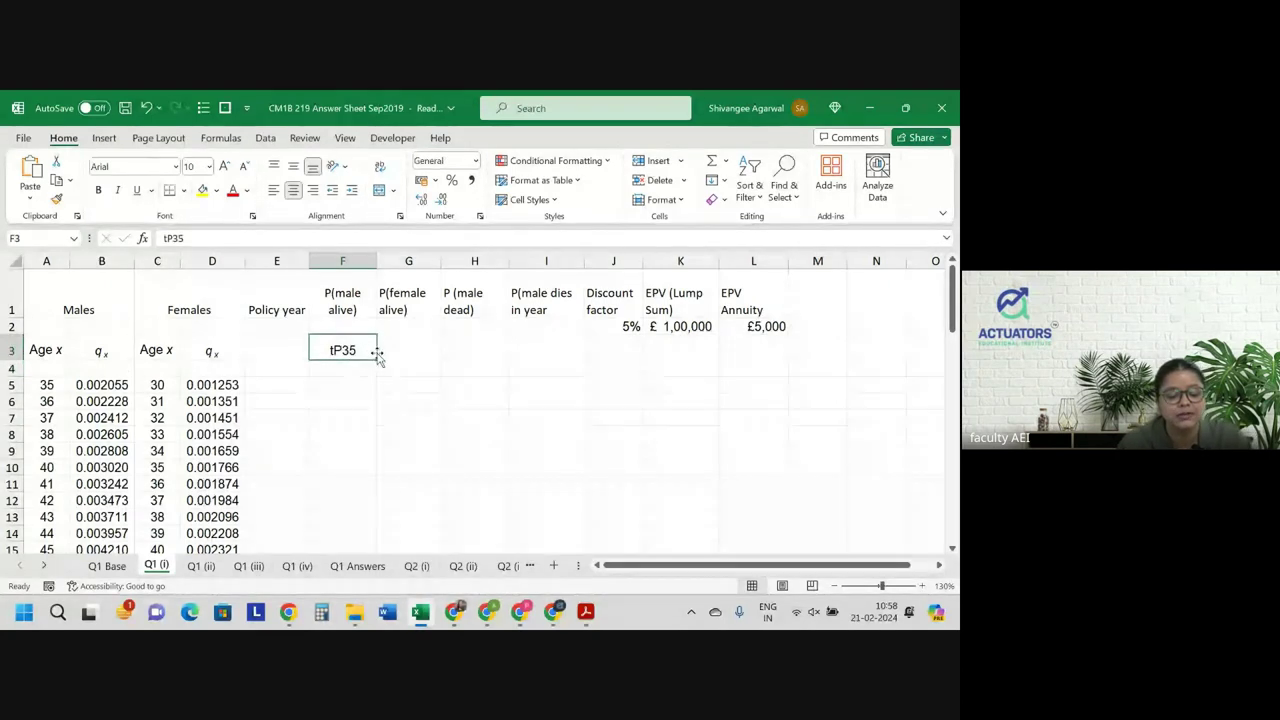
{"action": "left_click_drag", "start_coordinate": [375, 358], "coordinate": [413, 351]}
{"action": "left_click", "coordinate": [342, 350]}
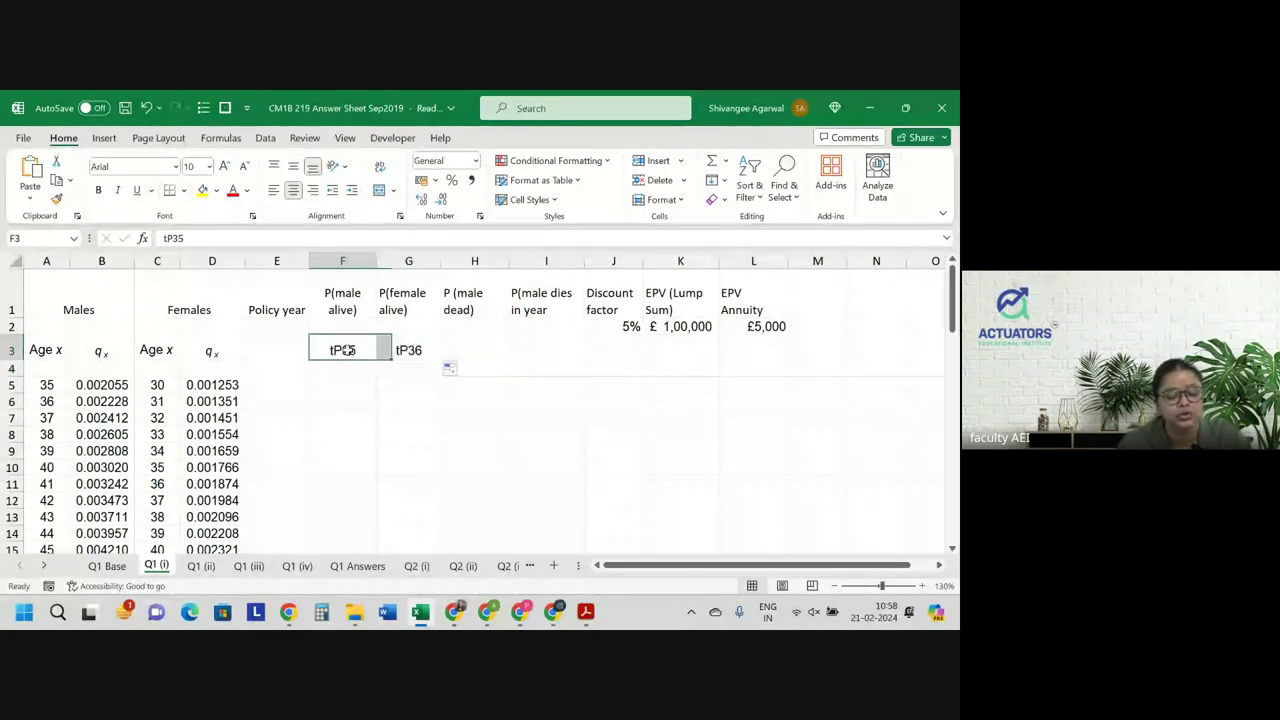
{"action": "left_click", "coordinate": [220, 237]}
{"action": "type", "text": "Male"}
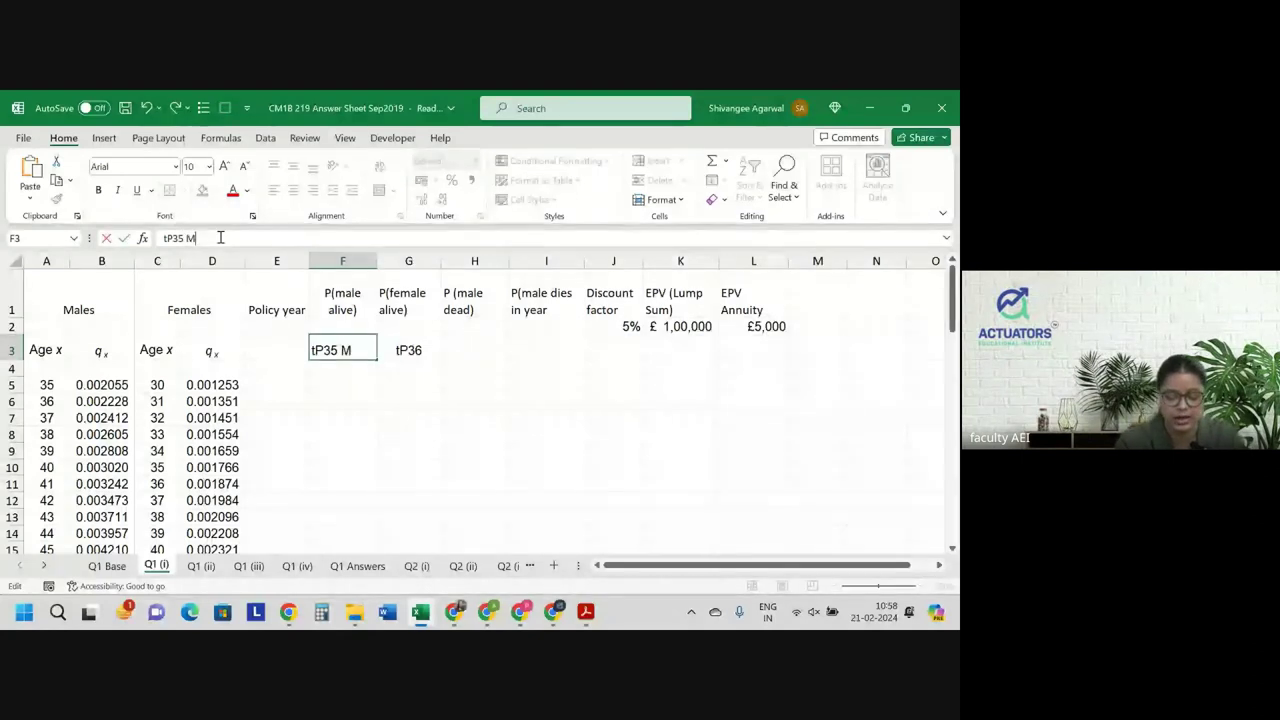
{"action": "key", "text": "Return"}
Copy the F3 label into G3 and change it to 'tP35 female'.
{"action": "key", "text": "Up"}
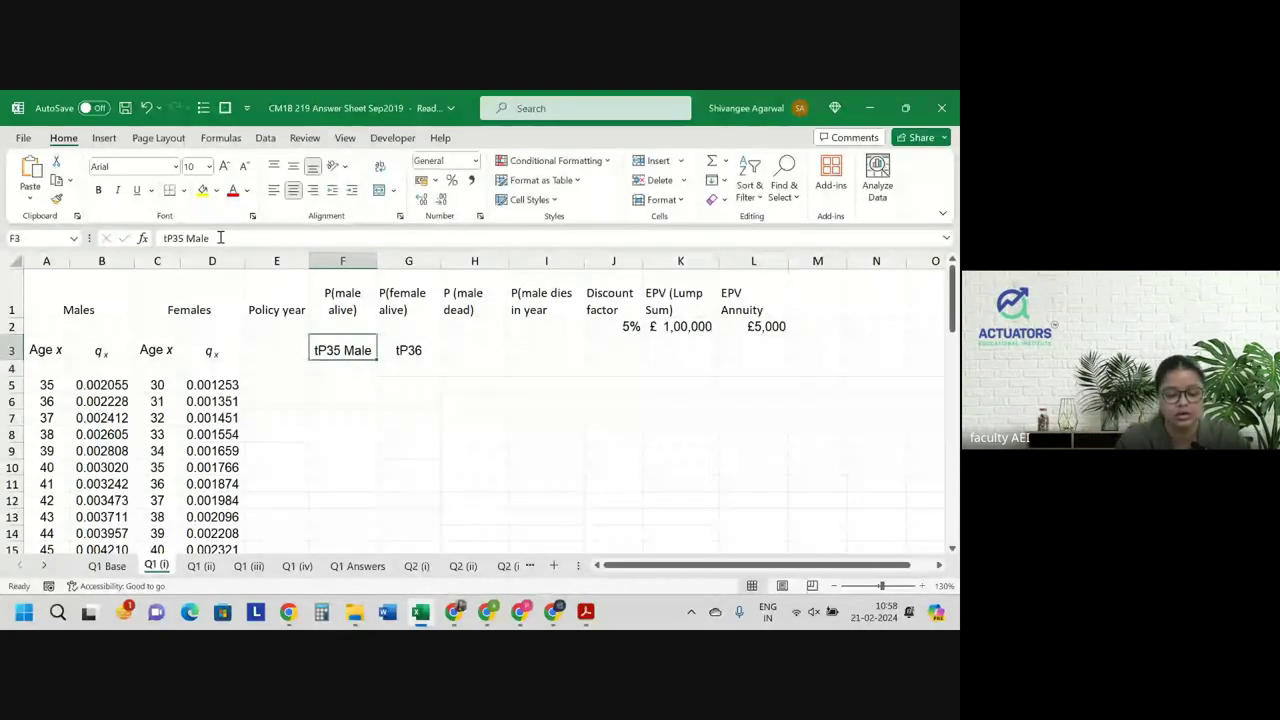
{"action": "key", "text": "ctrl+c"}
{"action": "key", "text": "Right"}
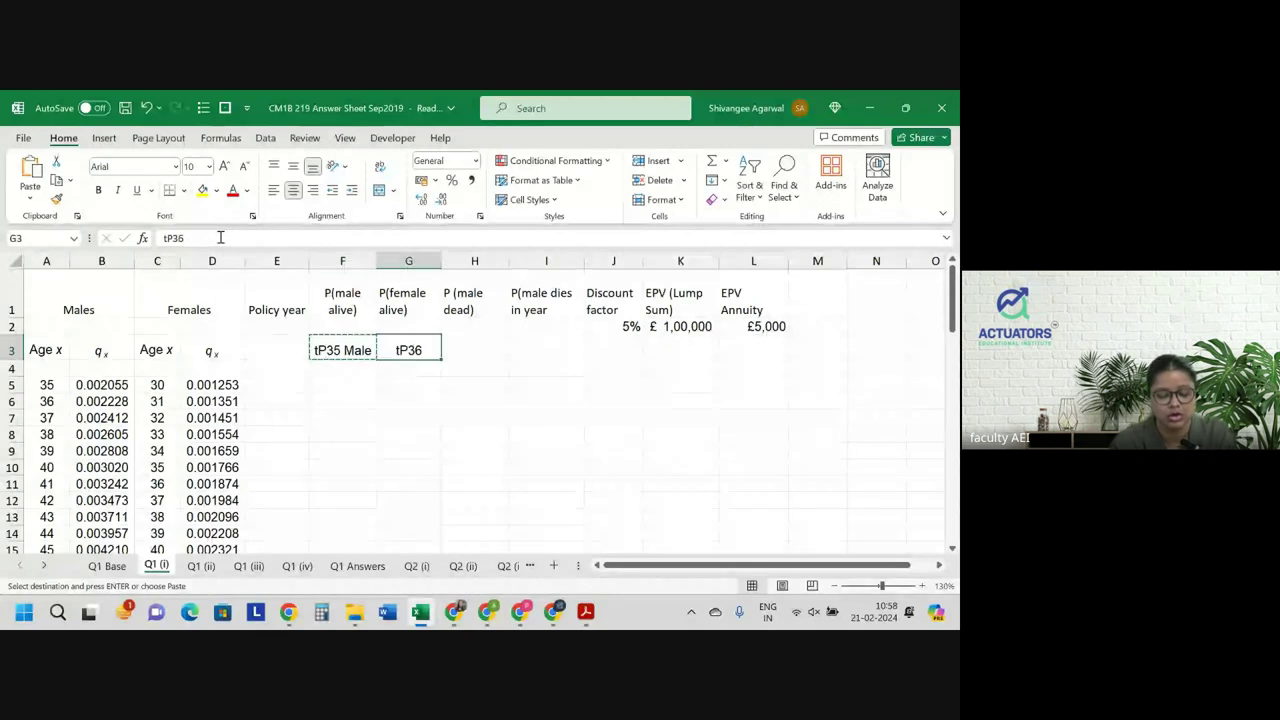
{"action": "key", "text": "ctrl+v"}
{"action": "left_click", "coordinate": [220, 237]}
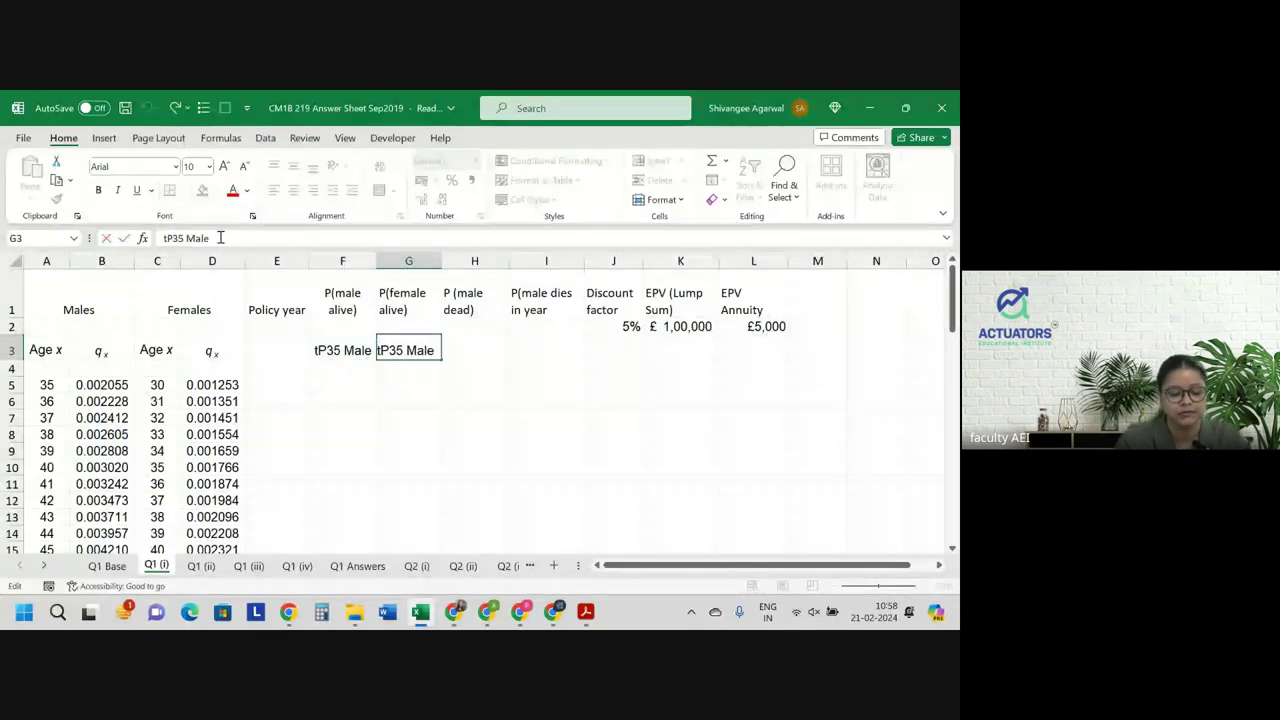
{"action": "key", "text": "BackSpace"}
{"action": "key", "text": "BackSpace"}
{"action": "key", "text": "BackSpace"}
{"action": "key", "text": "BackSpace"}
{"action": "type", "text": "feale"}
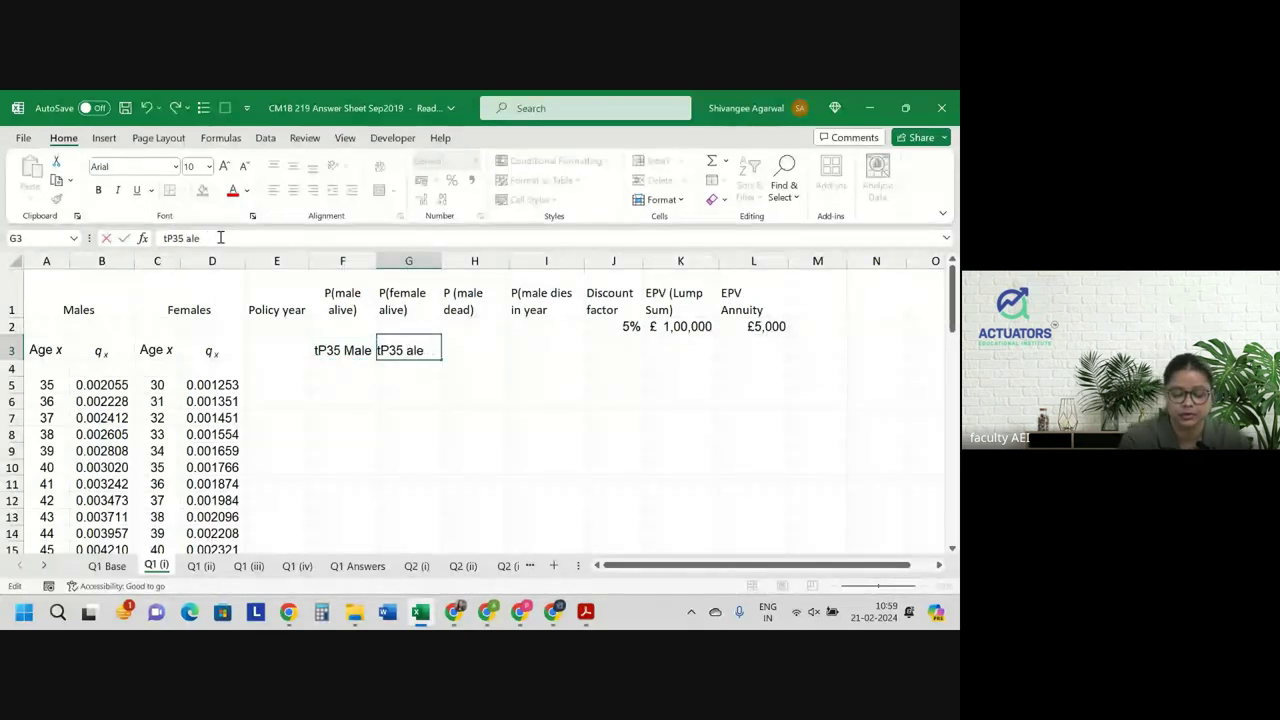
{"action": "key", "text": "Left"}
{"action": "key", "text": "Left"}
{"action": "key", "text": "Left"}
{"action": "type", "text": "m"}
{"action": "key", "text": "Return"}
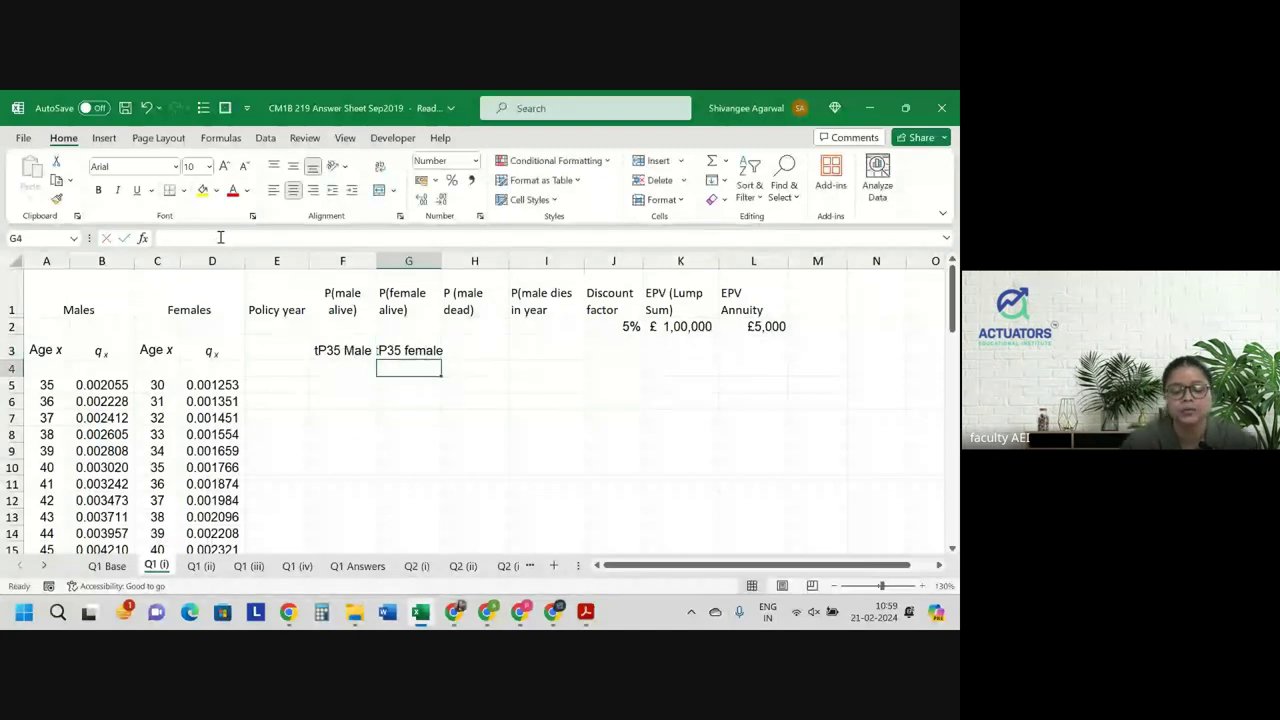
Autofit column G and correct the G3 label to 'tP30 female'.
{"action": "double_click", "coordinate": [442, 261]}
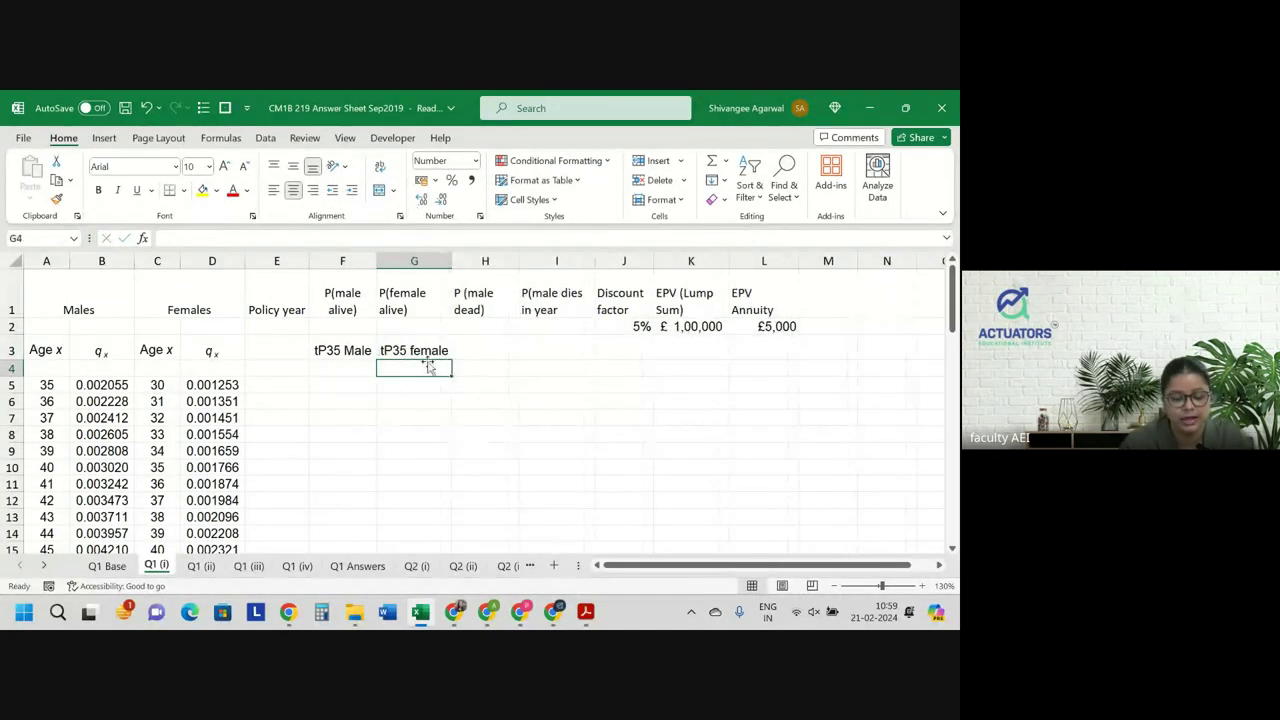
{"action": "key", "text": "Up"}
{"action": "left_click", "coordinate": [184, 237]}
{"action": "key", "text": "BackSpace"}
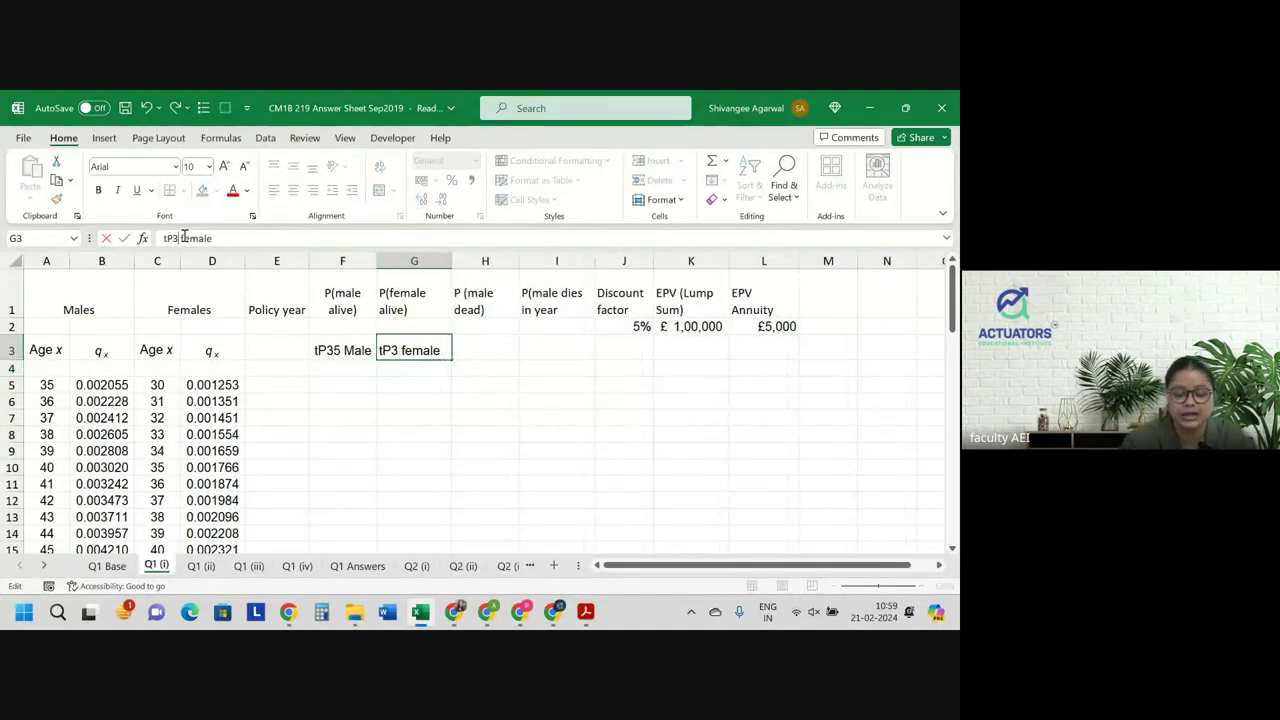
{"action": "type", "text": "0"}
{"action": "key", "text": "Return"}
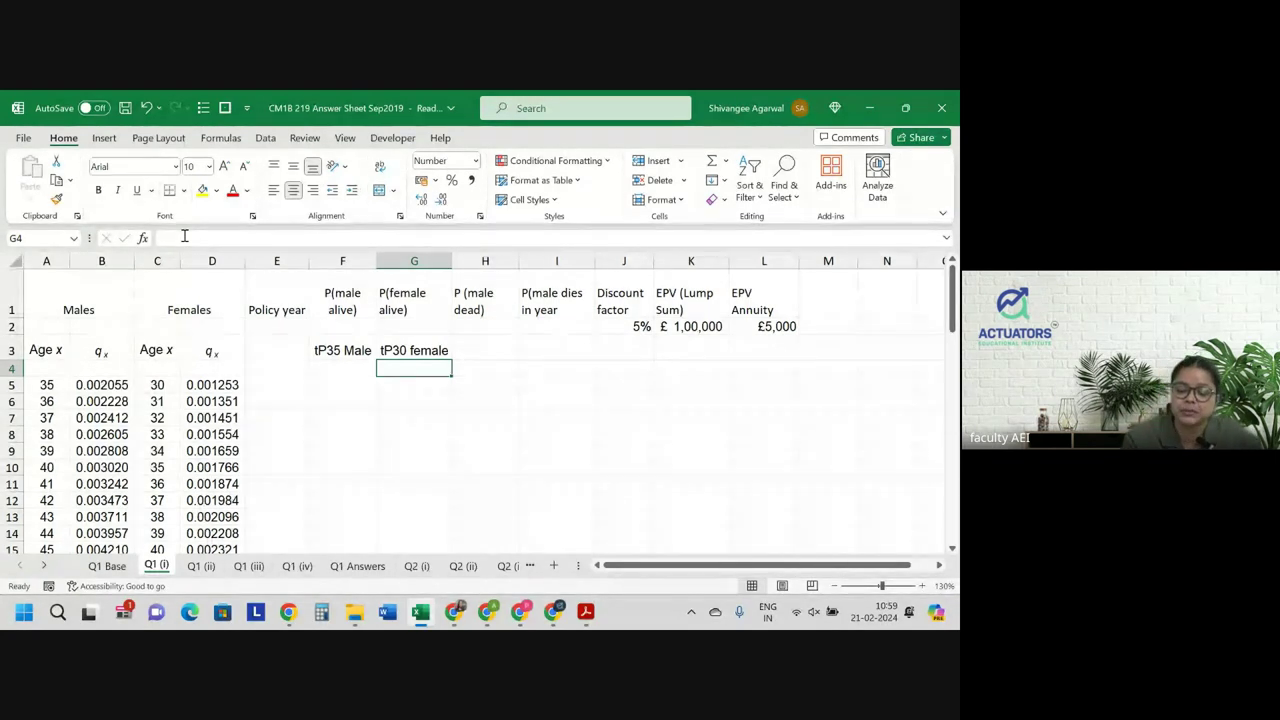
Enter '(1- tP35)' in H3 as the male-dead label.
{"action": "left_click", "coordinate": [483, 340]}
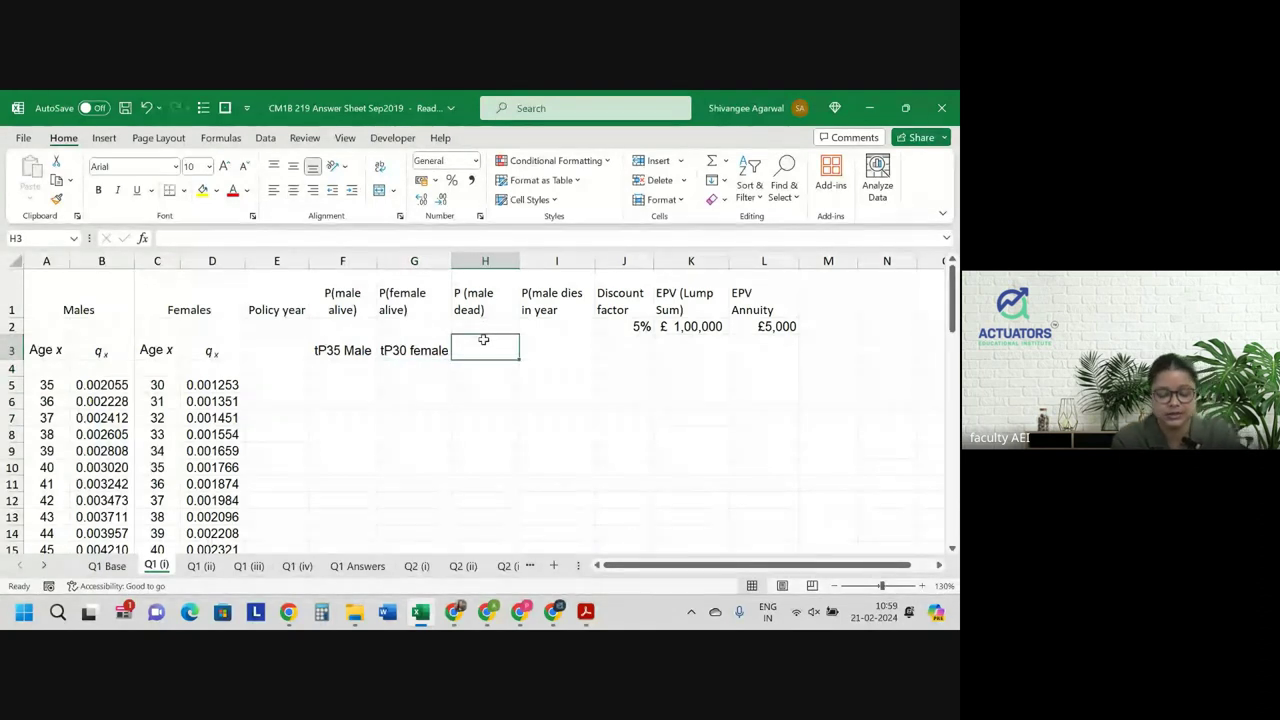
{"action": "type", "text": "1- tP"}
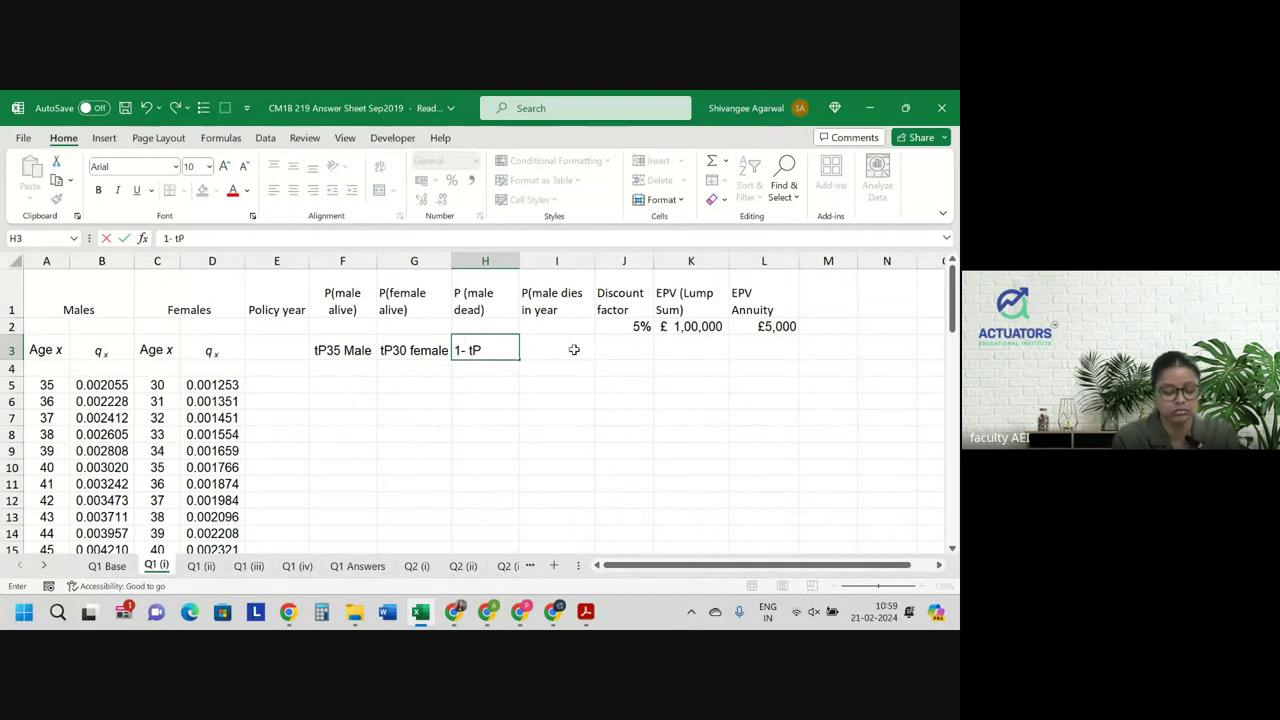
{"action": "type", "text": "35"}
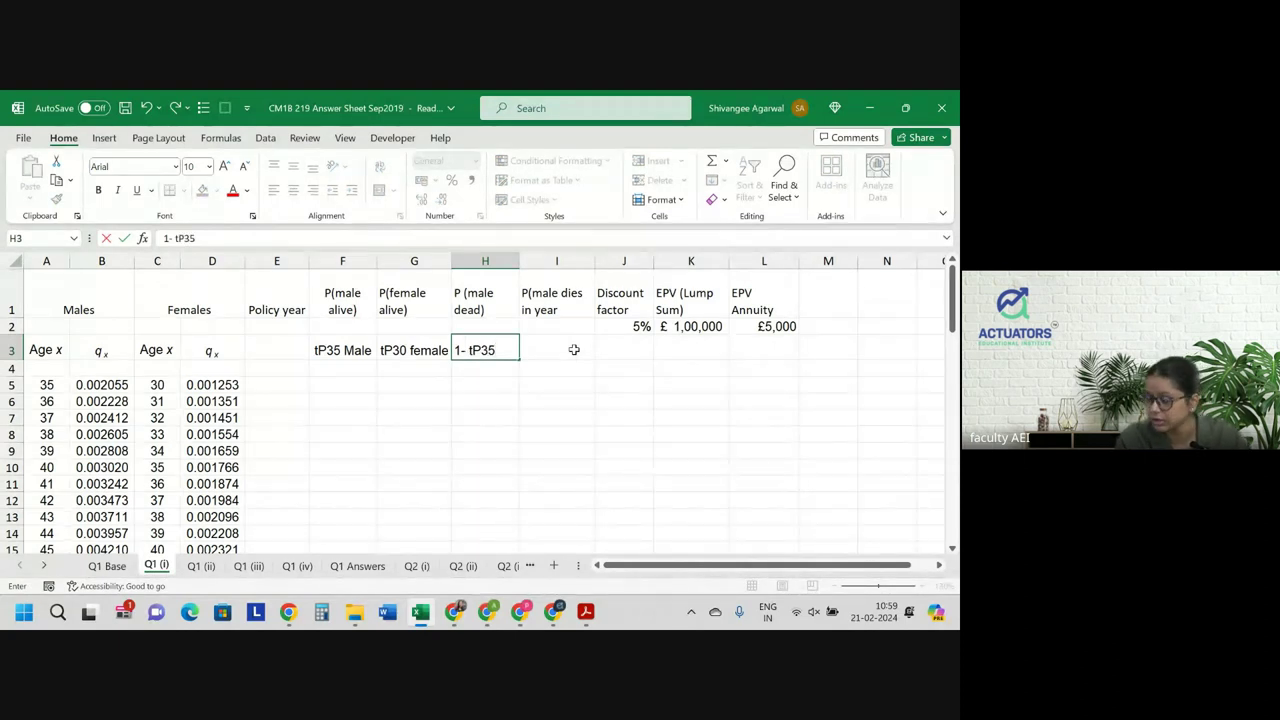
{"action": "key", "text": "ctrl+Return"}
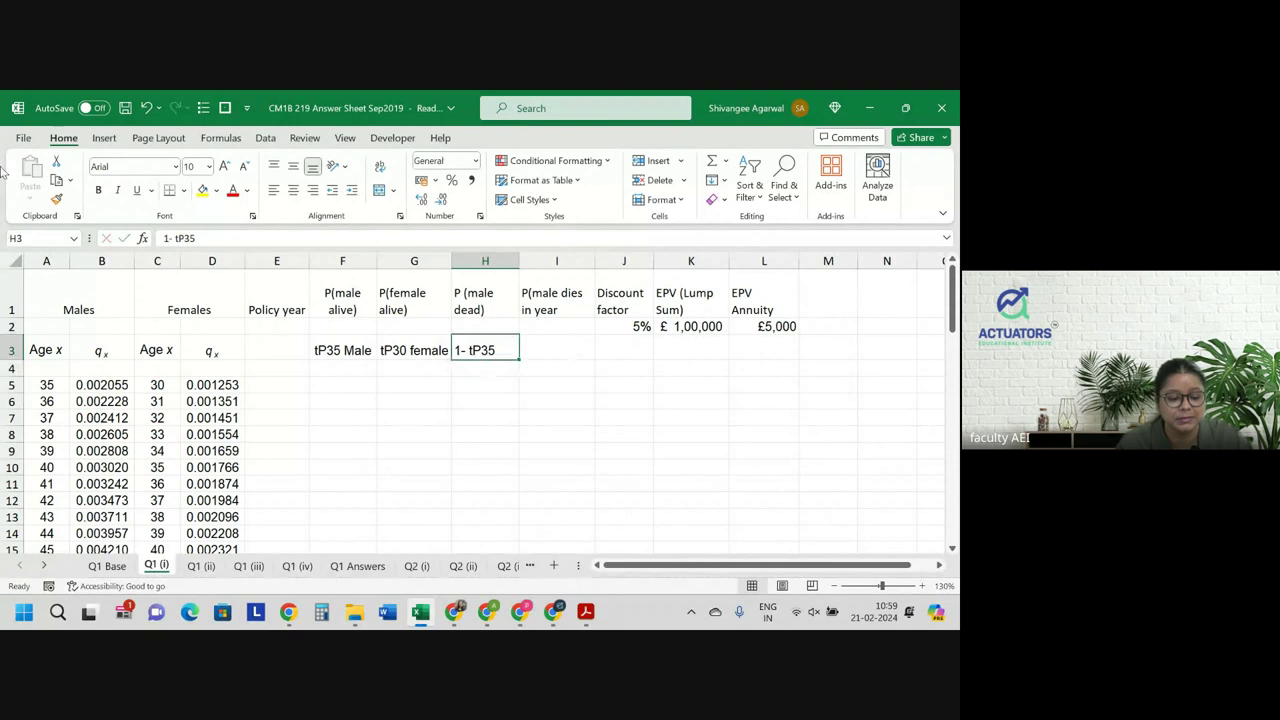
{"action": "left_click", "coordinate": [162, 238]}
{"action": "type", "text": "("}
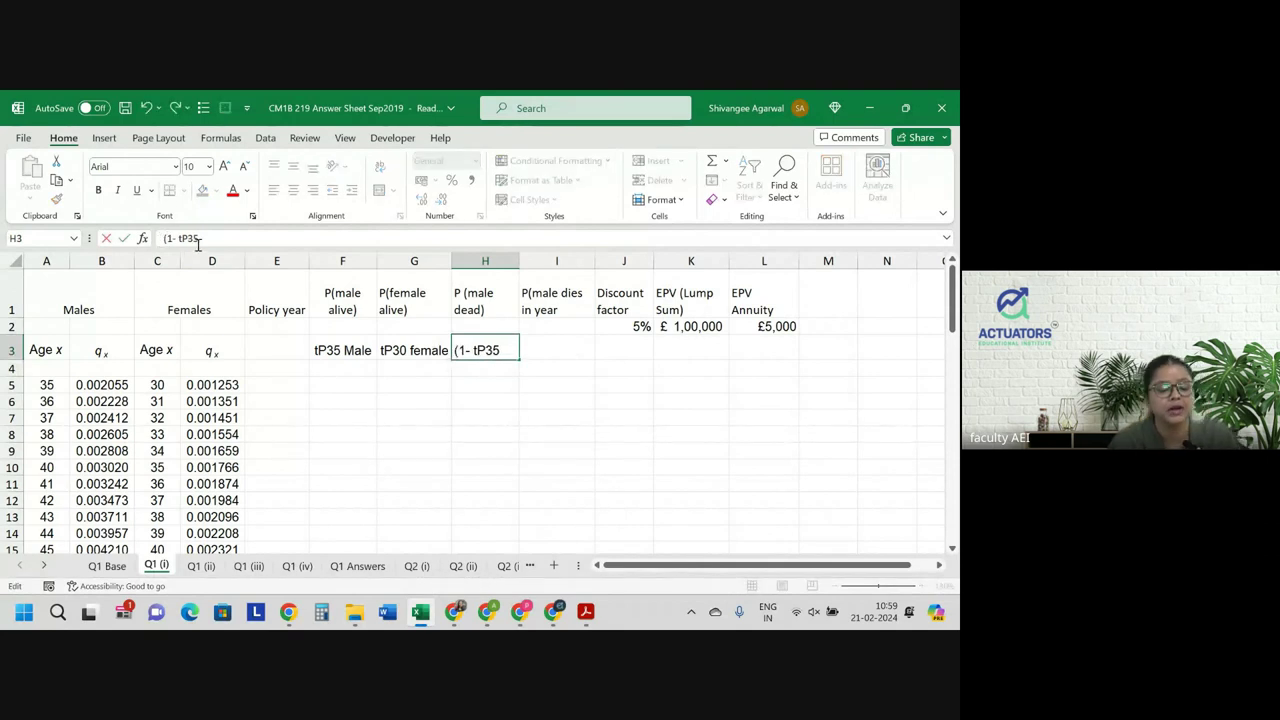
{"action": "key", "text": "Return"}
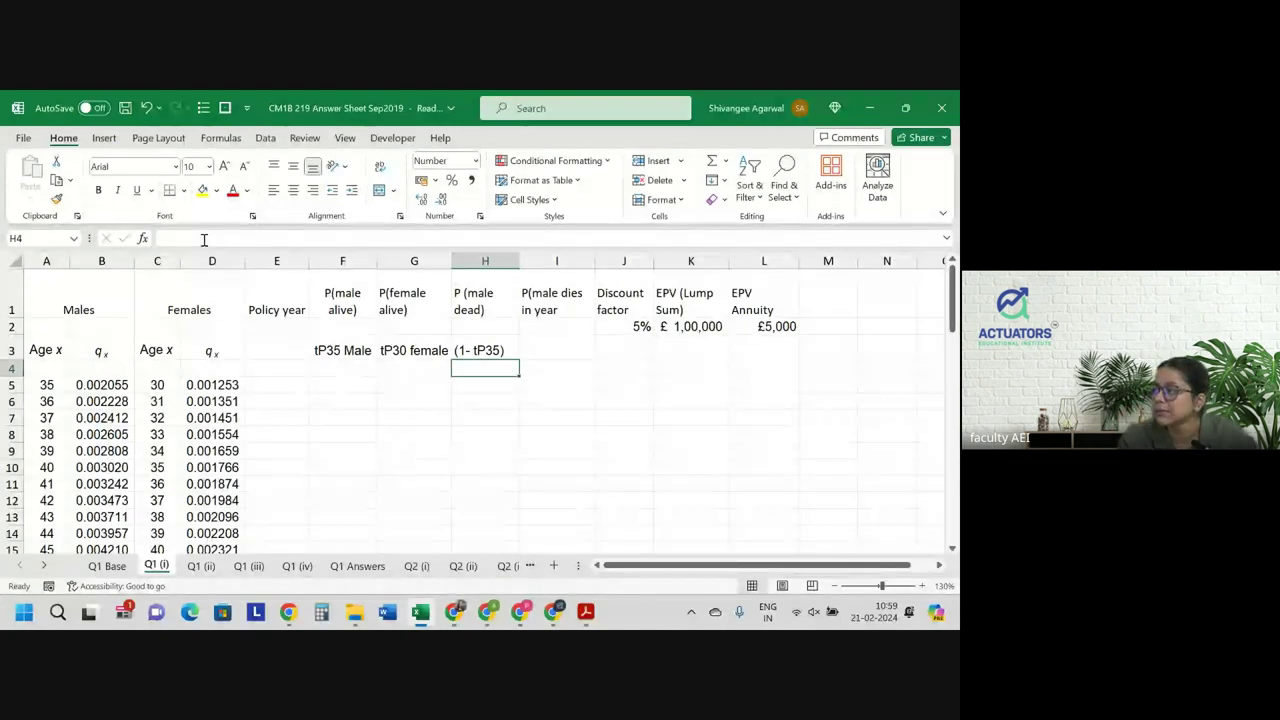
Review the P(male dies in year) heading and rows 6–7 of the table.
{"action": "left_click", "coordinate": [545, 300]}
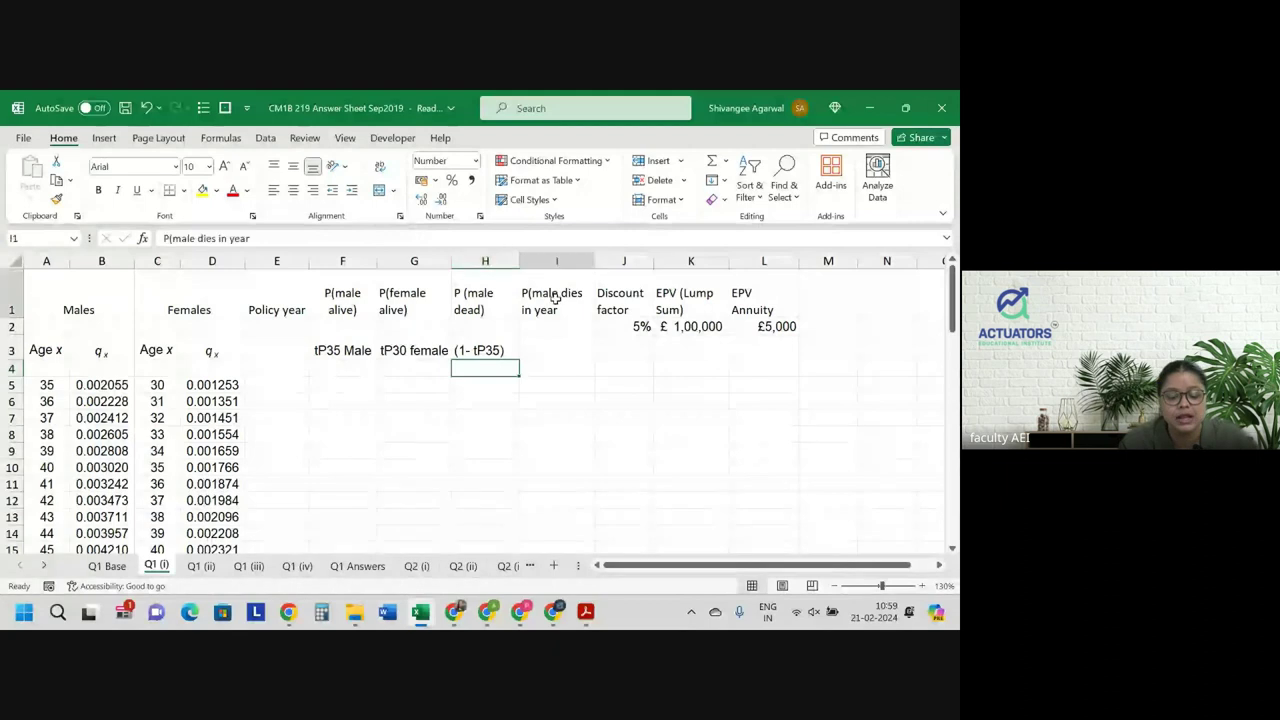
{"action": "left_click", "coordinate": [555, 342]}
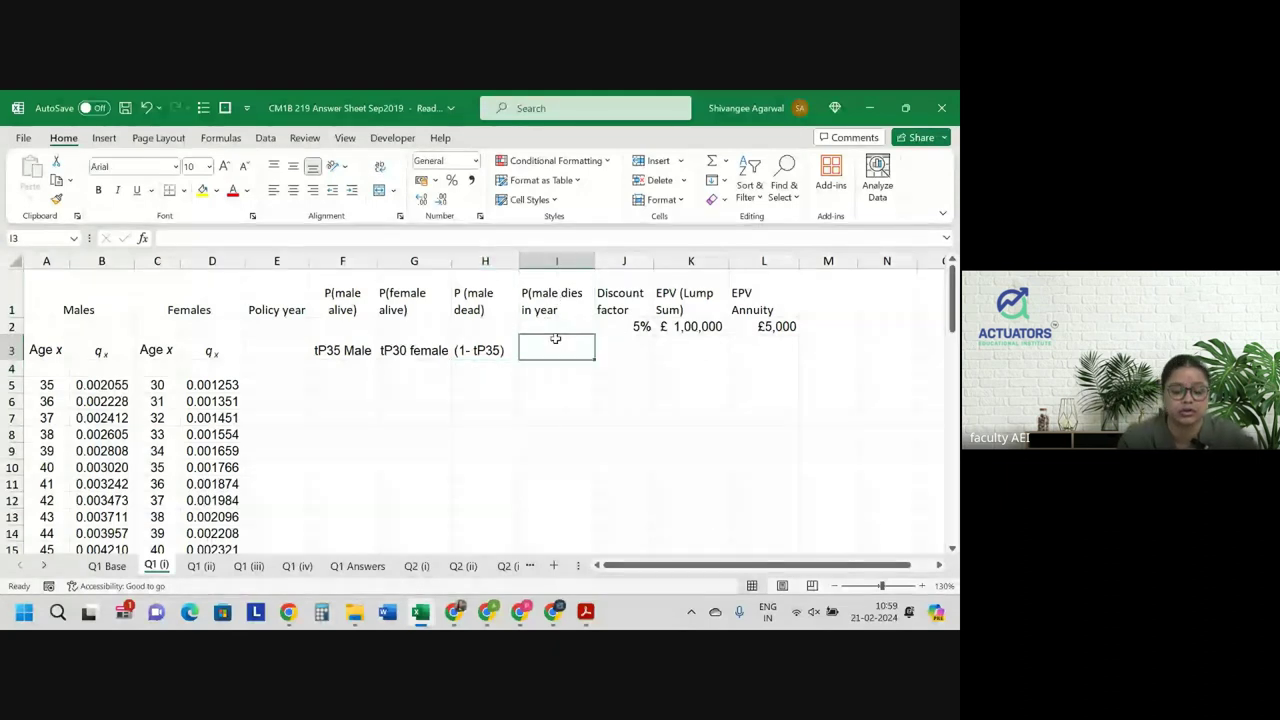
{"action": "left_click", "coordinate": [550, 290]}
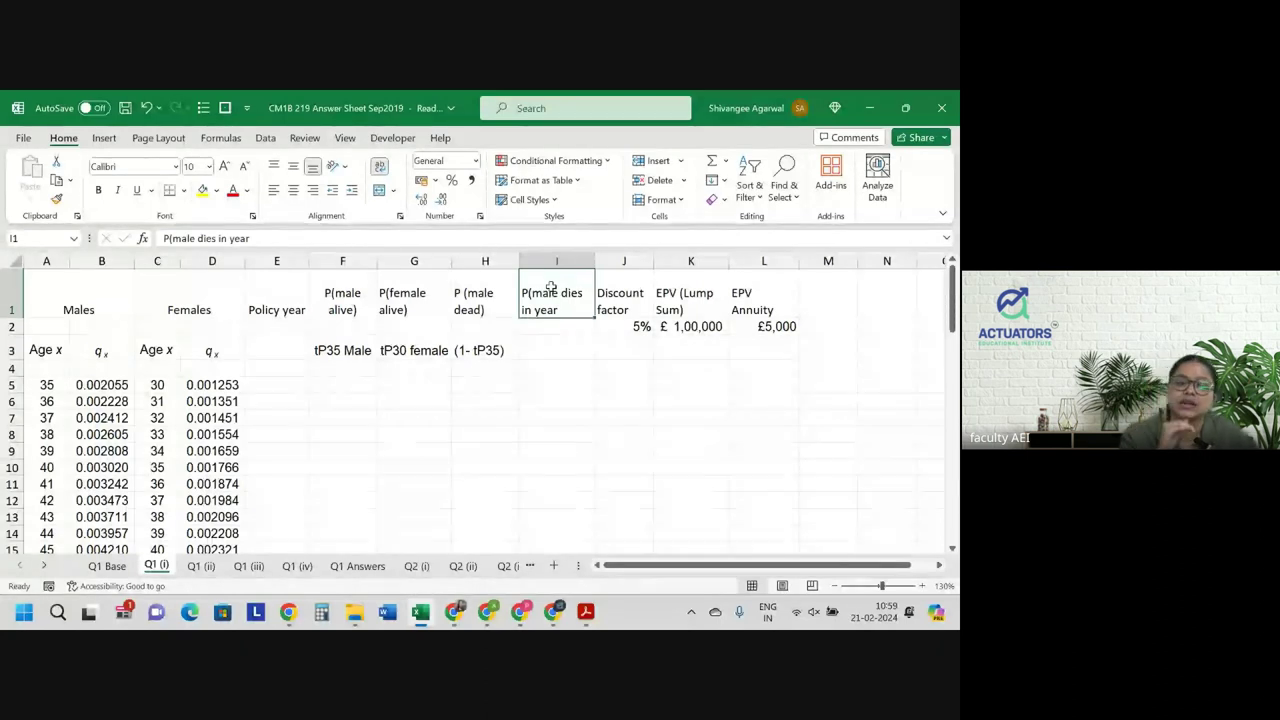
{"action": "left_click_drag", "start_coordinate": [108, 414], "coordinate": [594, 396]}
{"action": "left_click", "coordinate": [584, 397]}
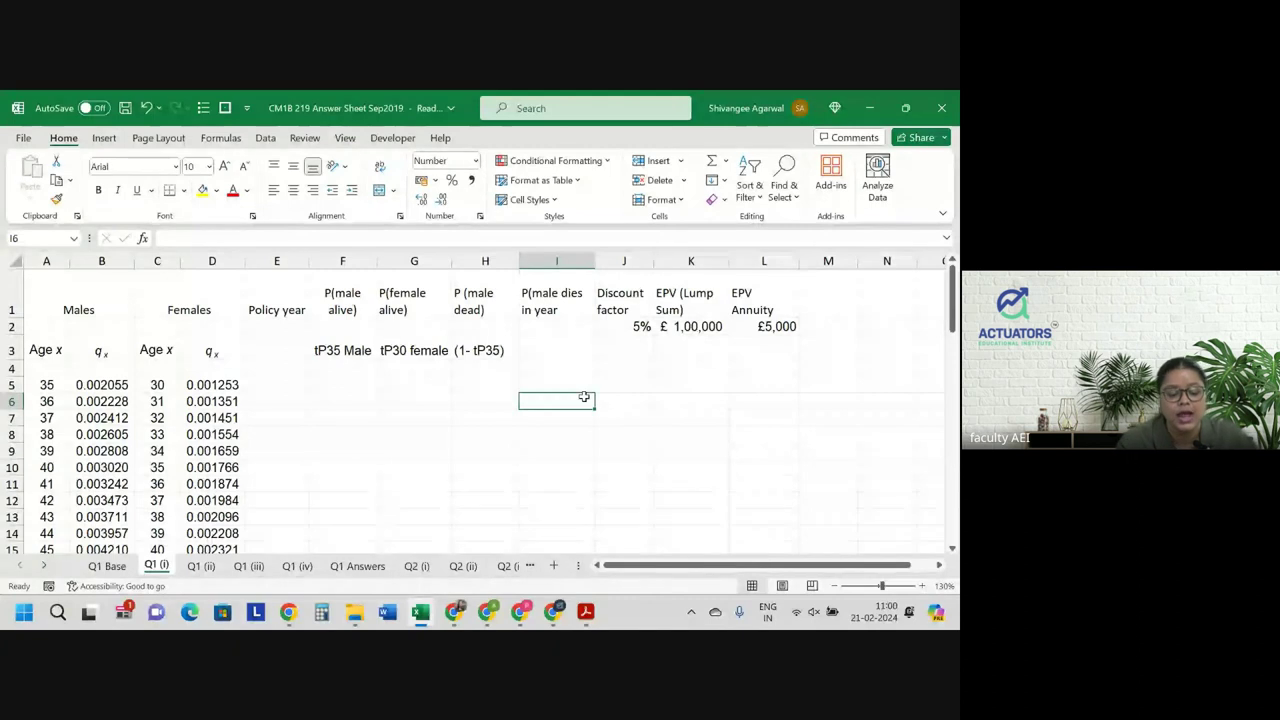
Enter policy years 1, 2 and 3 in E5:E7.
{"action": "left_click", "coordinate": [272, 385]}
{"action": "type", "text": "1"}
{"action": "key", "text": "Return"}
{"action": "type", "text": "2"}
{"action": "key", "text": "Return"}
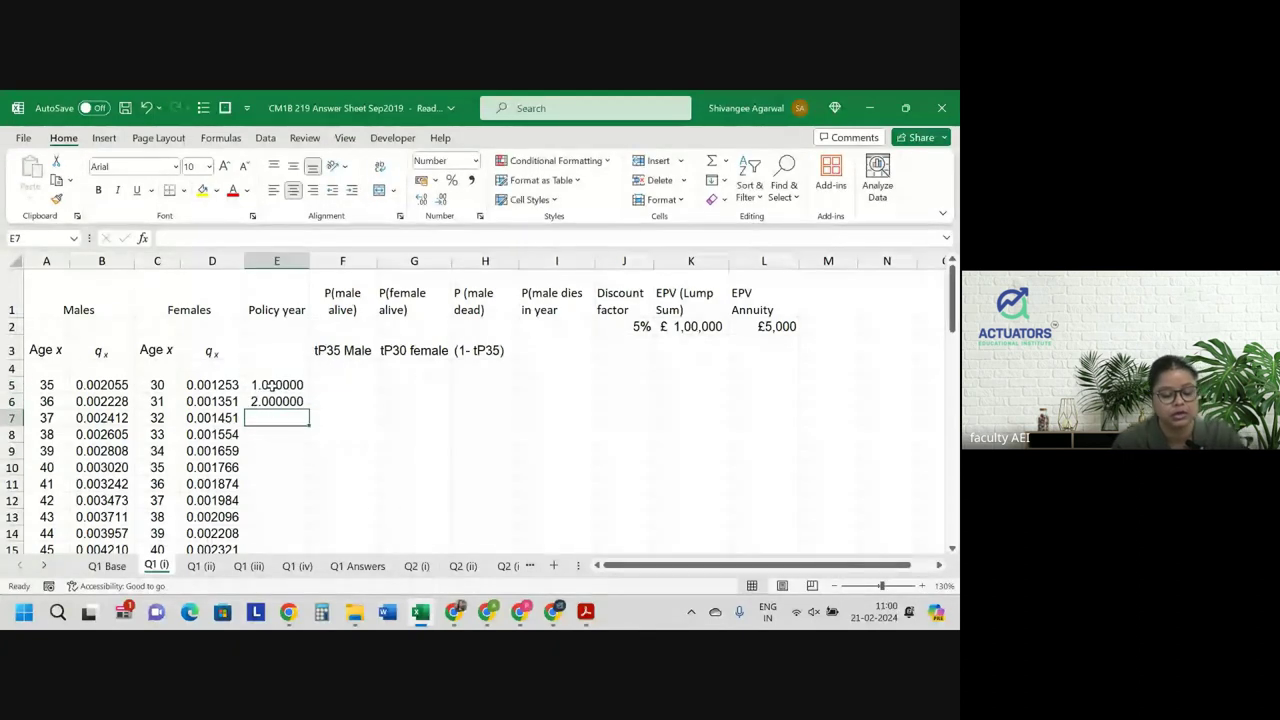
{"action": "type", "text": "3"}
{"action": "key", "text": "Return"}
Show the first three policy years as whole numbers with Decrease Decimal.
{"action": "left_click", "coordinate": [272, 385]}
{"action": "left_click_drag", "start_coordinate": [272, 385], "coordinate": [295, 418]}
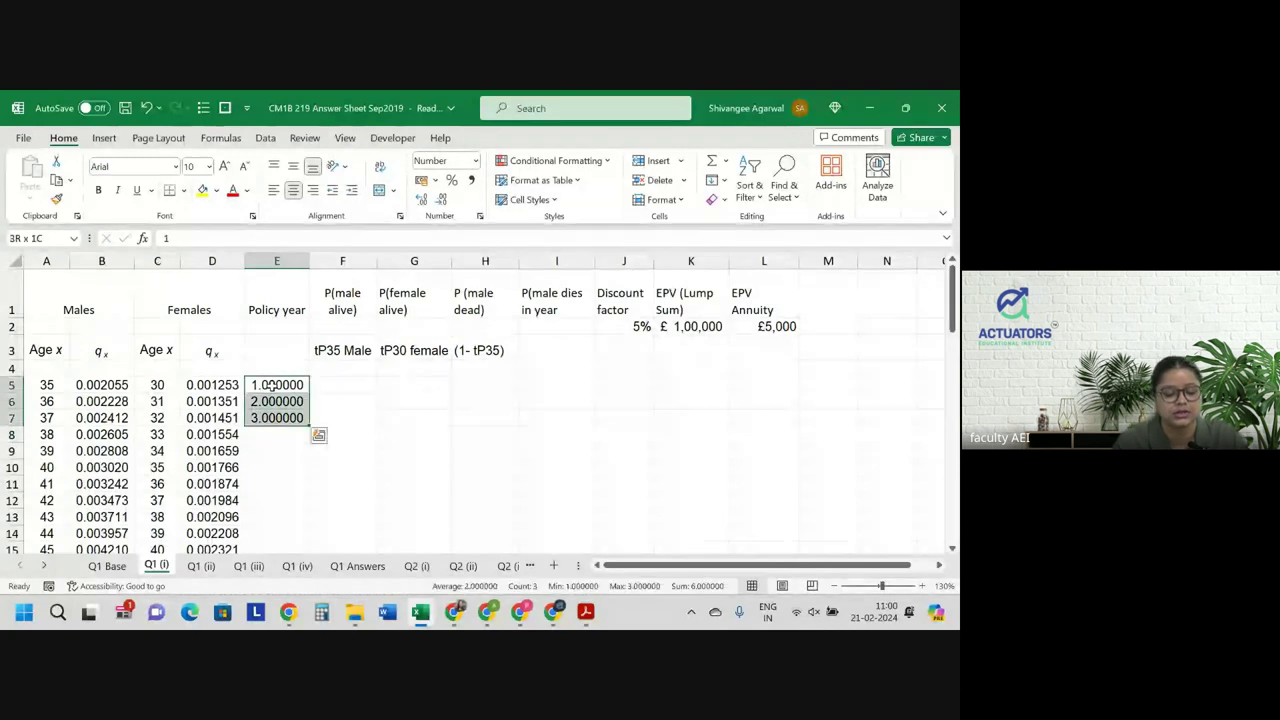
{"action": "left_click", "coordinate": [441, 199]}
{"action": "left_click", "coordinate": [441, 199]}
{"action": "left_click", "coordinate": [441, 199]}
{"action": "left_click", "coordinate": [441, 199]}
{"action": "left_click", "coordinate": [441, 199]}
{"action": "left_click", "coordinate": [441, 199]}
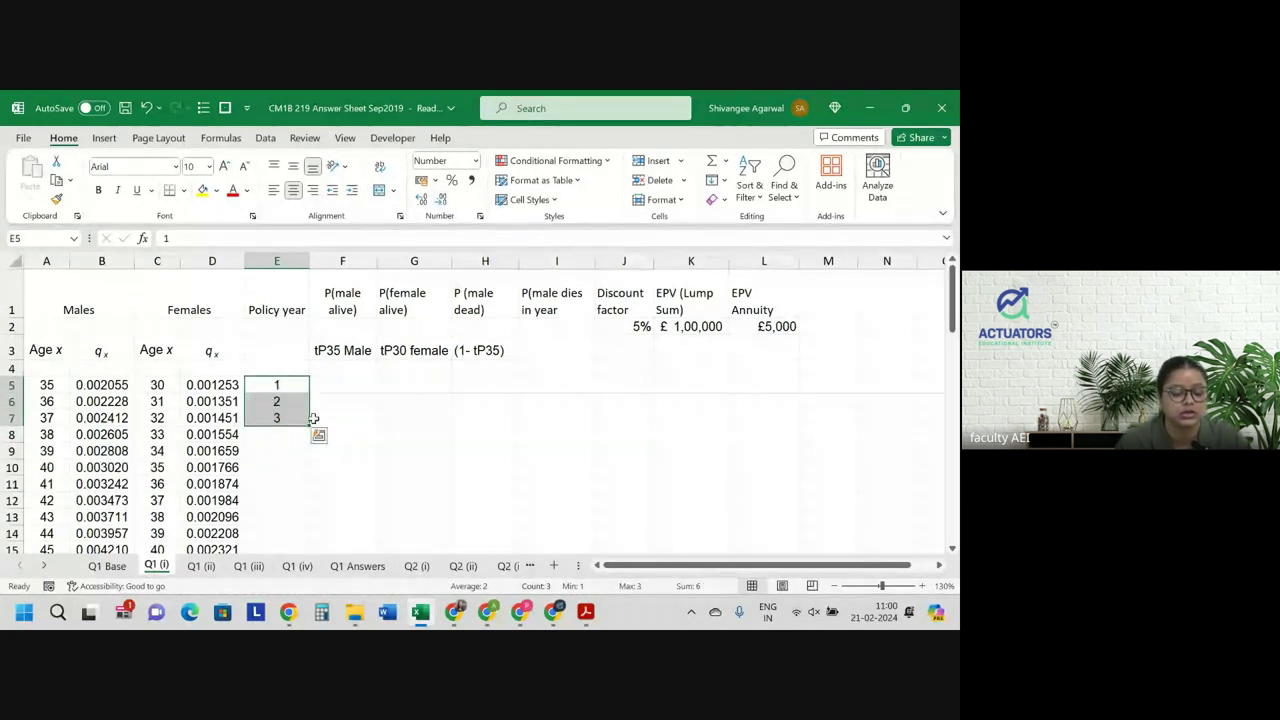
{"action": "left_click", "coordinate": [318, 433]}
{"action": "left_click", "coordinate": [335, 405]}
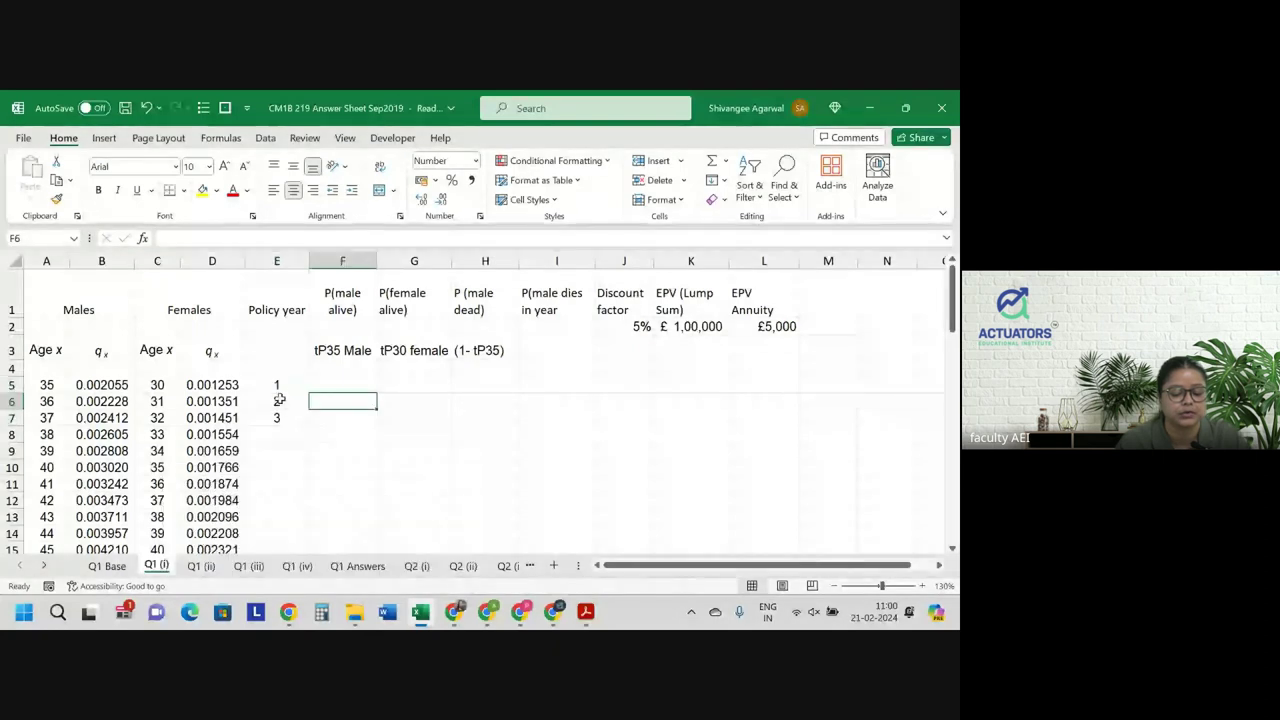
Fill the year series down beside the age rows and delete the extra 31 in E35.
{"action": "left_click", "coordinate": [279, 402]}
{"action": "left_click_drag", "start_coordinate": [282, 384], "coordinate": [278, 415]}
{"action": "double_click", "coordinate": [309, 427]}
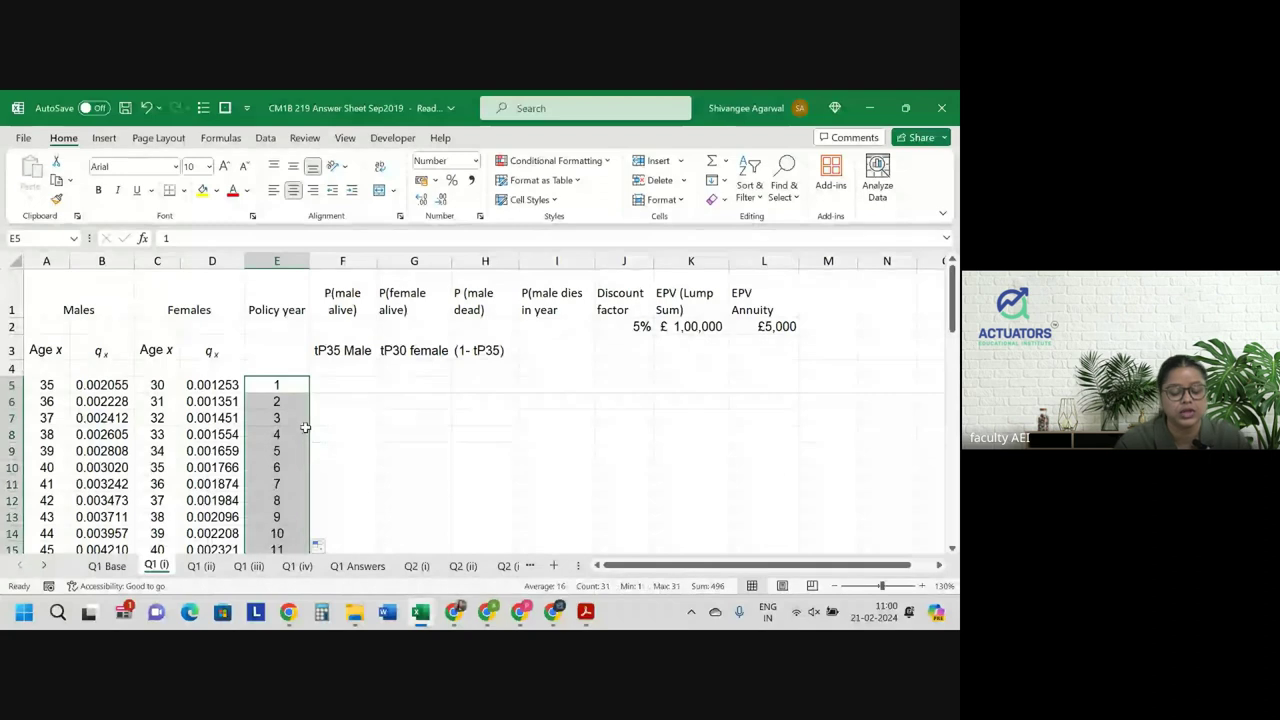
{"action": "key", "text": "Down"}
{"action": "key", "text": "ctrl+Down"}
{"action": "scroll", "coordinate": [305, 427], "scroll_direction": "down", "scroll_amount": 1}
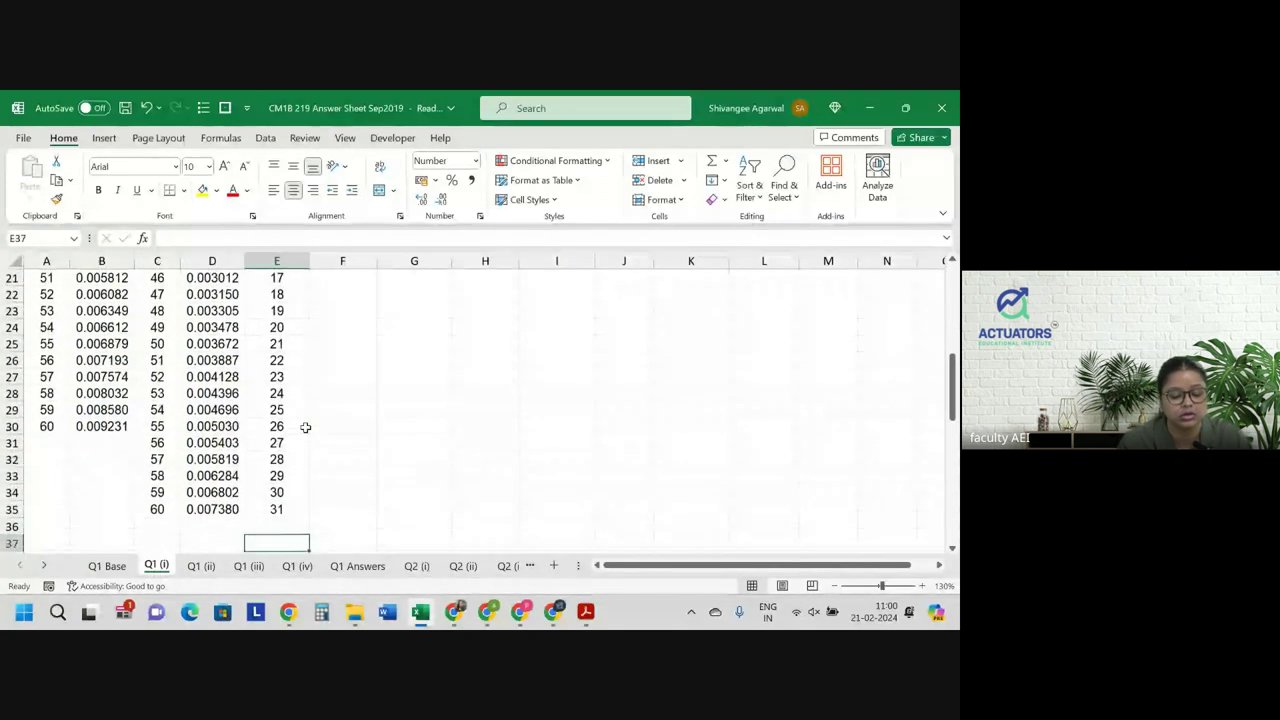
{"action": "key", "text": "Delete"}
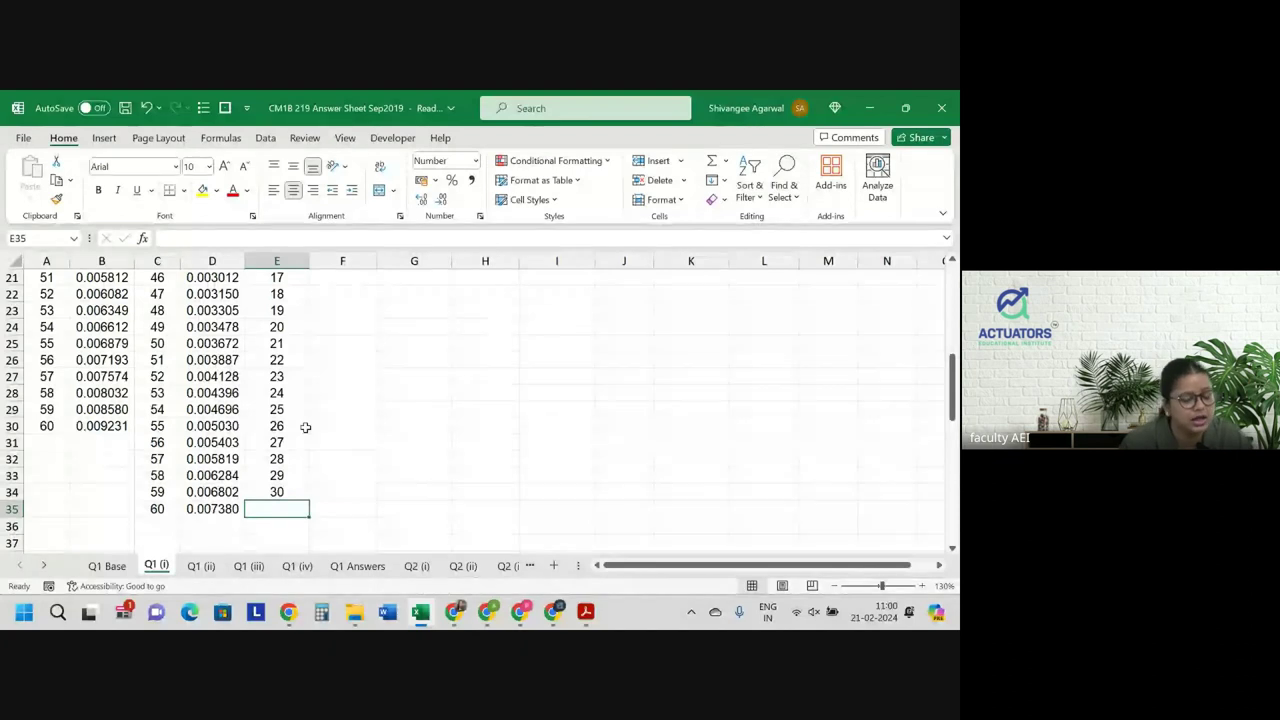
{"action": "key", "text": "Up"}
{"action": "key", "text": "ctrl+Up"}
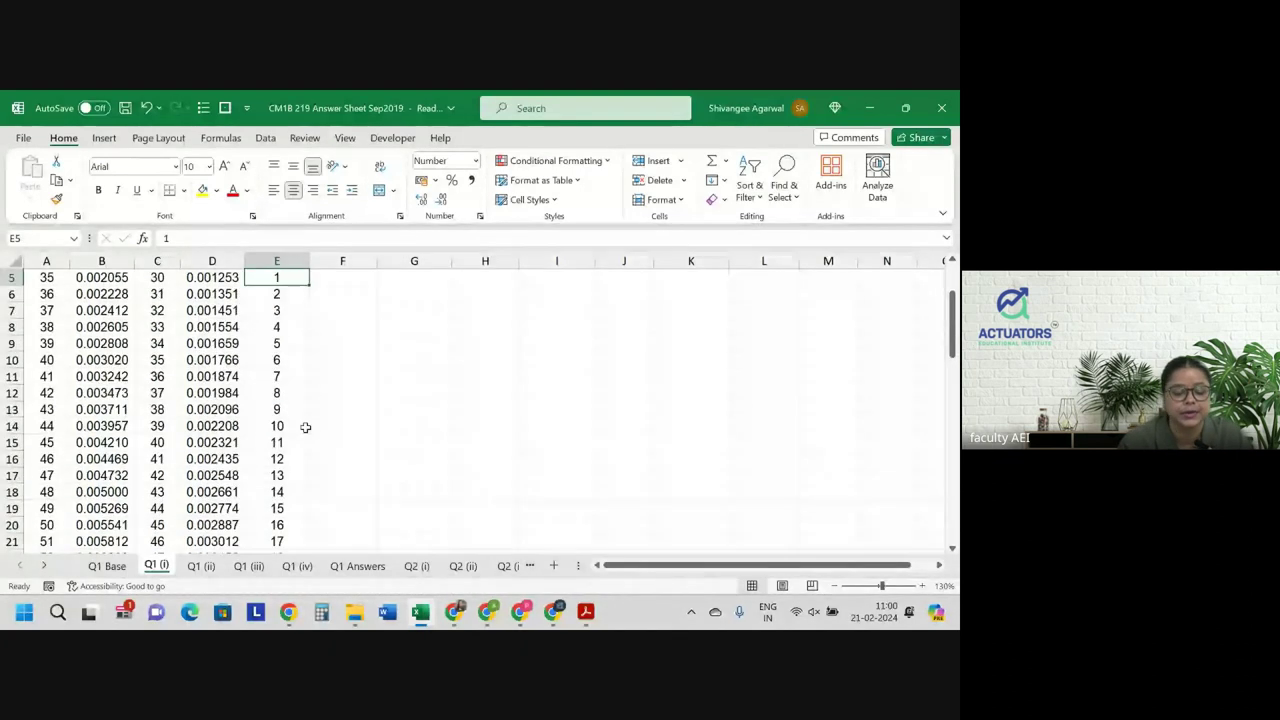
{"action": "scroll", "coordinate": [305, 427], "scroll_direction": "up", "scroll_amount": 2}
{"action": "left_click_drag", "start_coordinate": [276, 418], "coordinate": [559, 396]}
{"action": "left_click", "coordinate": [559, 398]}
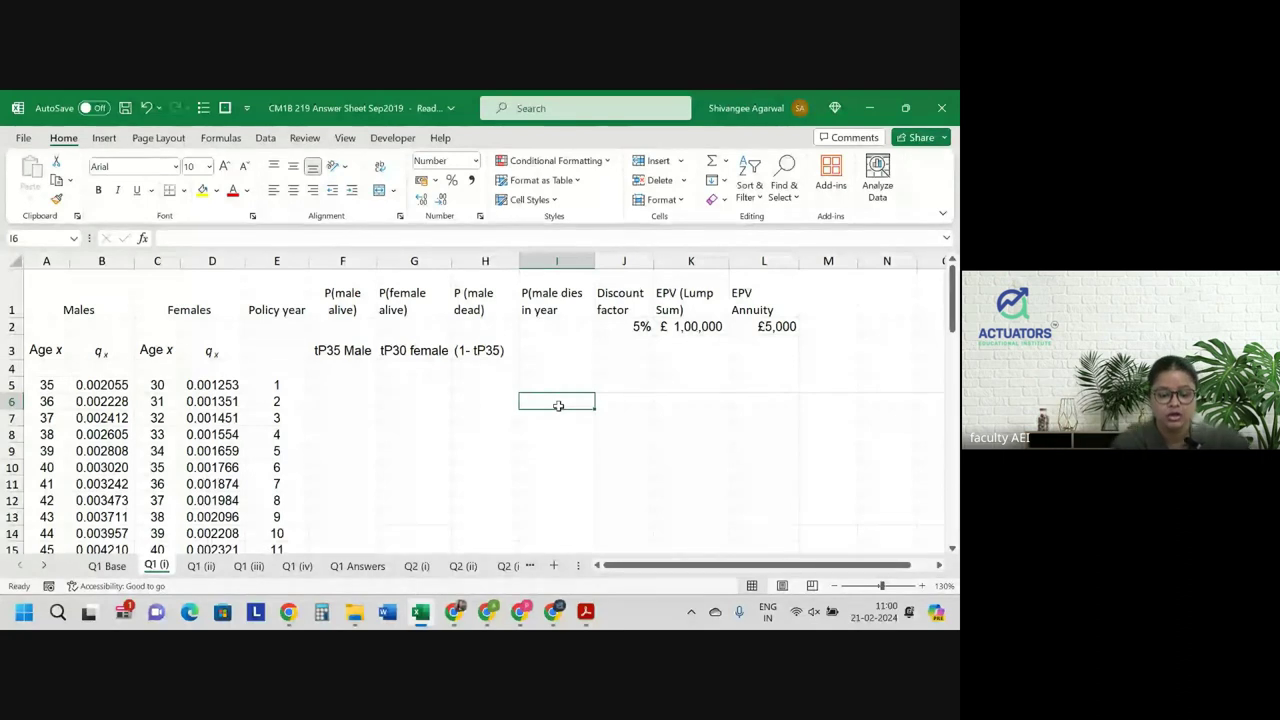
Put '(t-1)P35 * q35+t' in I3 and widen column I to fit it.
{"action": "left_click", "coordinate": [551, 352]}
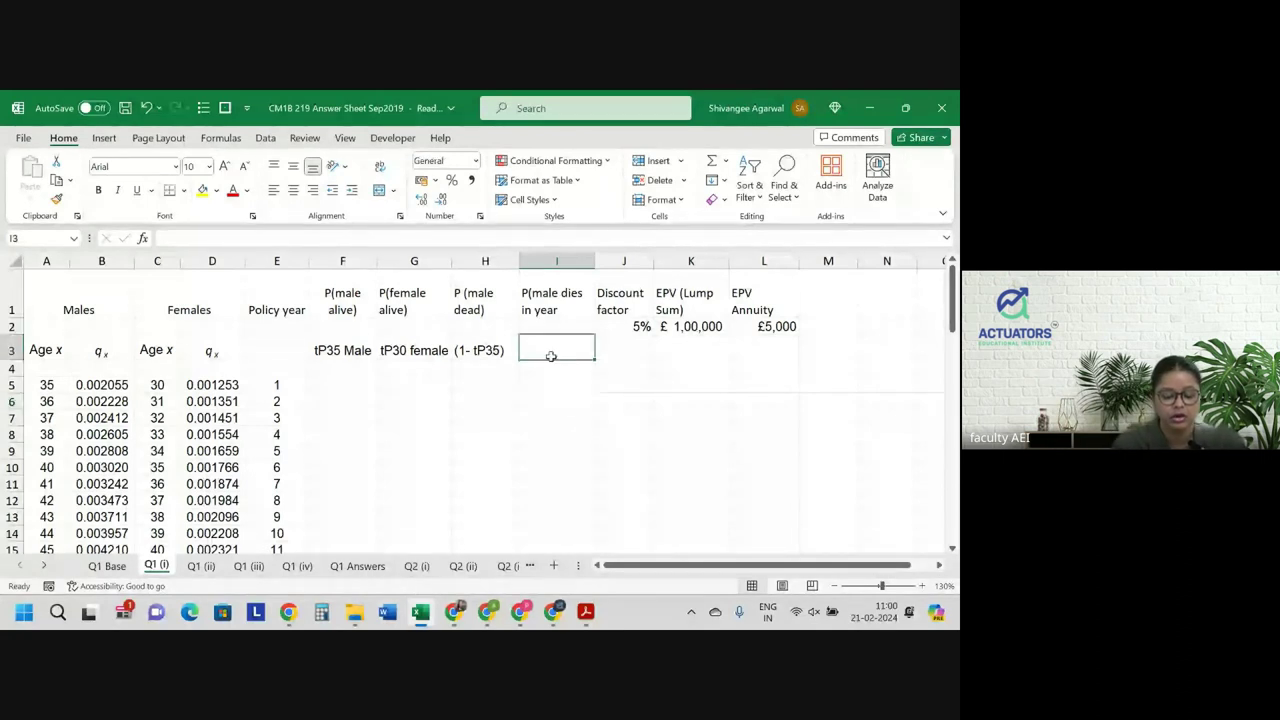
{"action": "type", "text": "("}
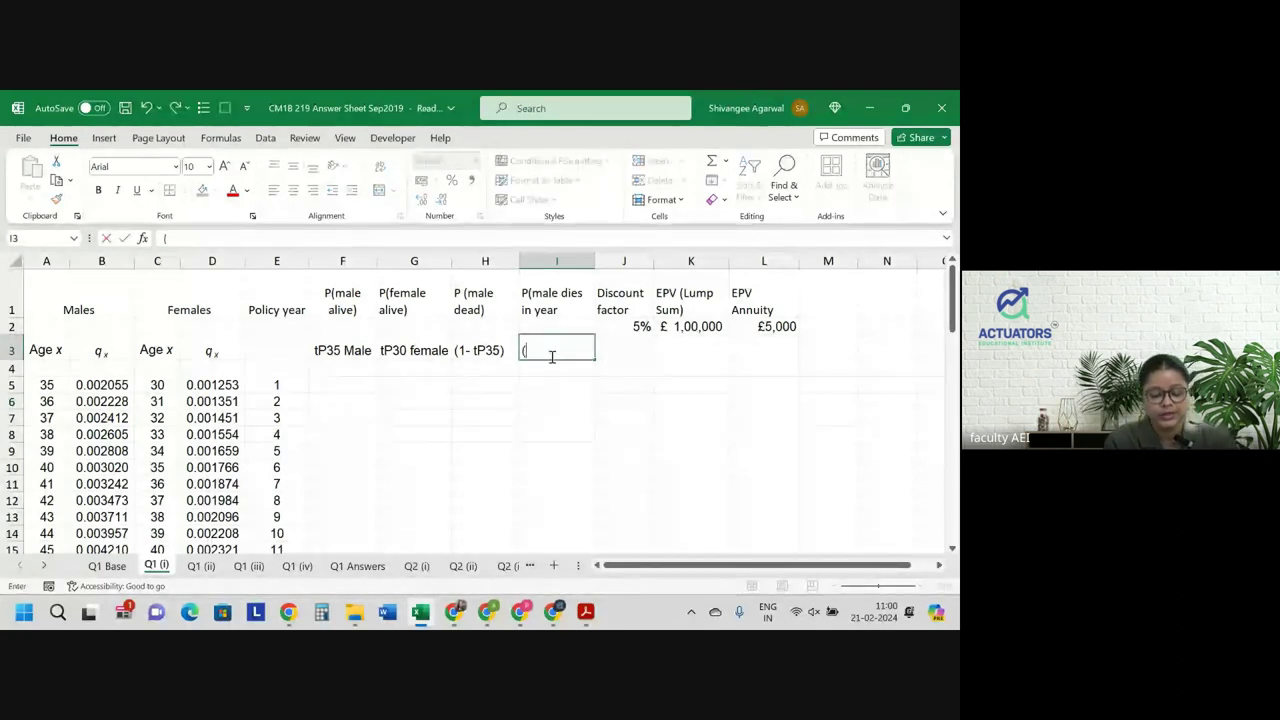
{"action": "type", "text": "t-1"}
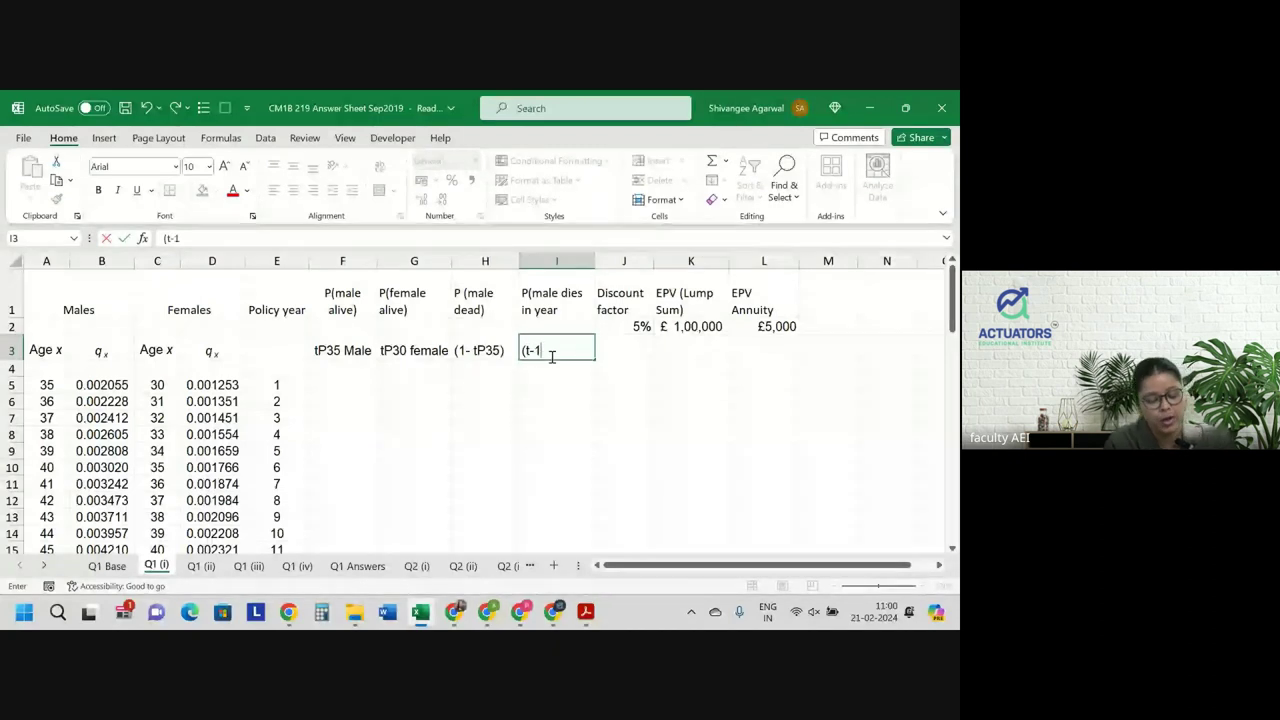
{"action": "type", "text": ")P"}
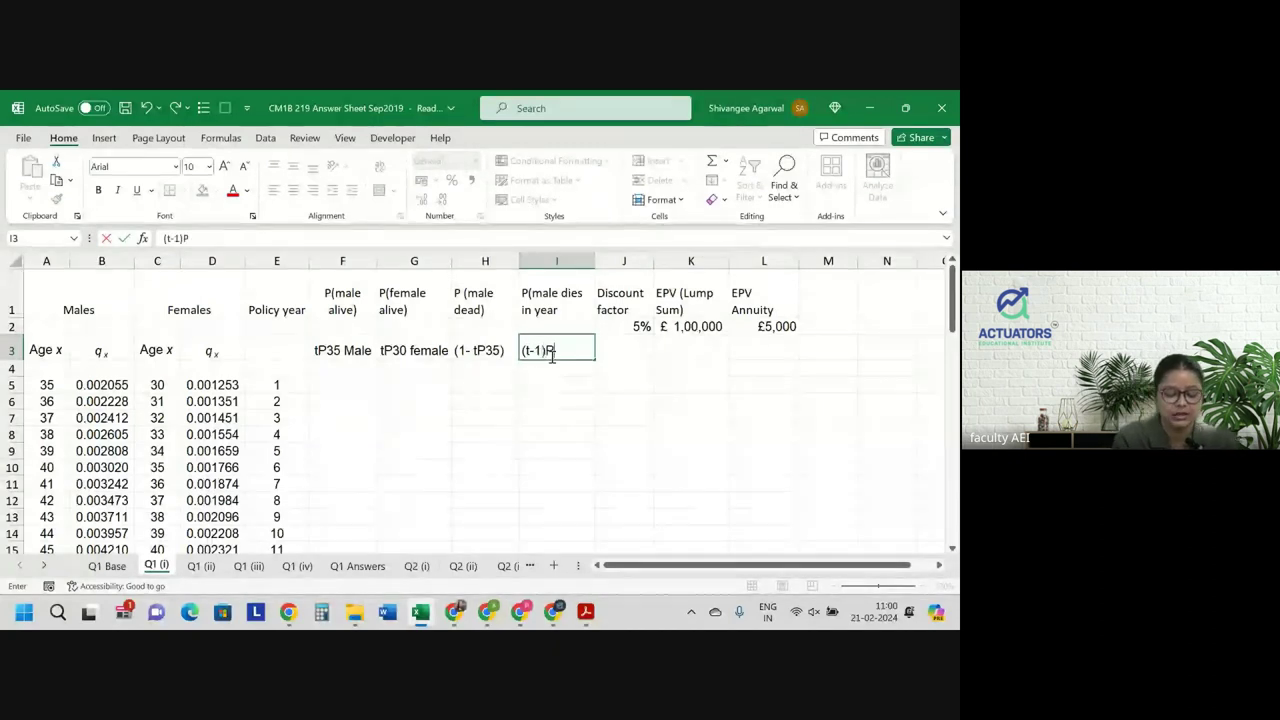
{"action": "type", "text": "35 *"}
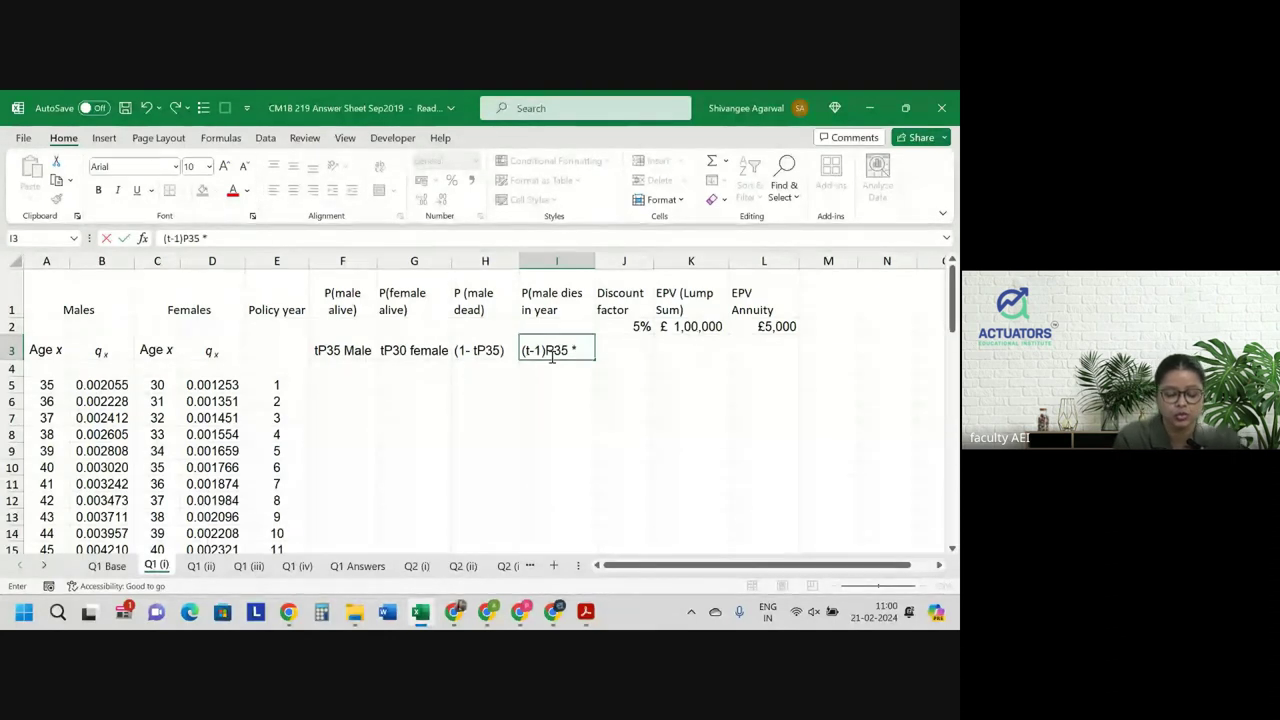
{"action": "type", "text": " q"}
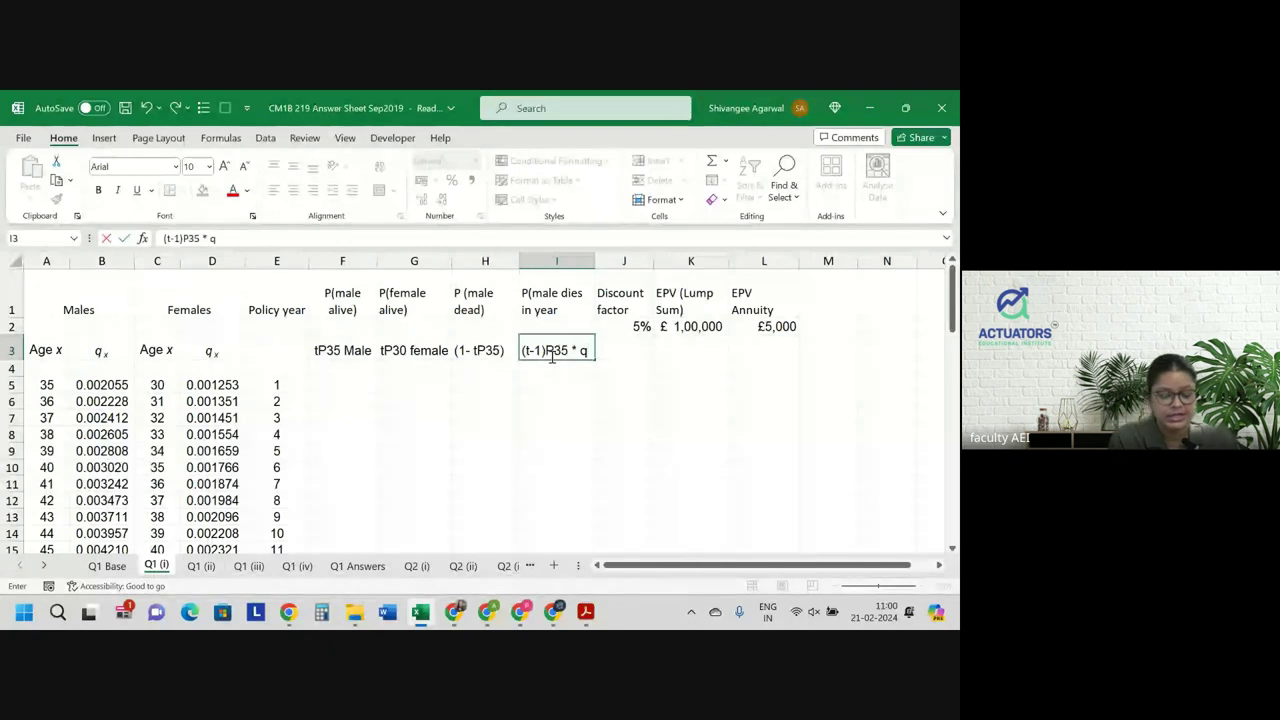
{"action": "type", "text": "35+t"}
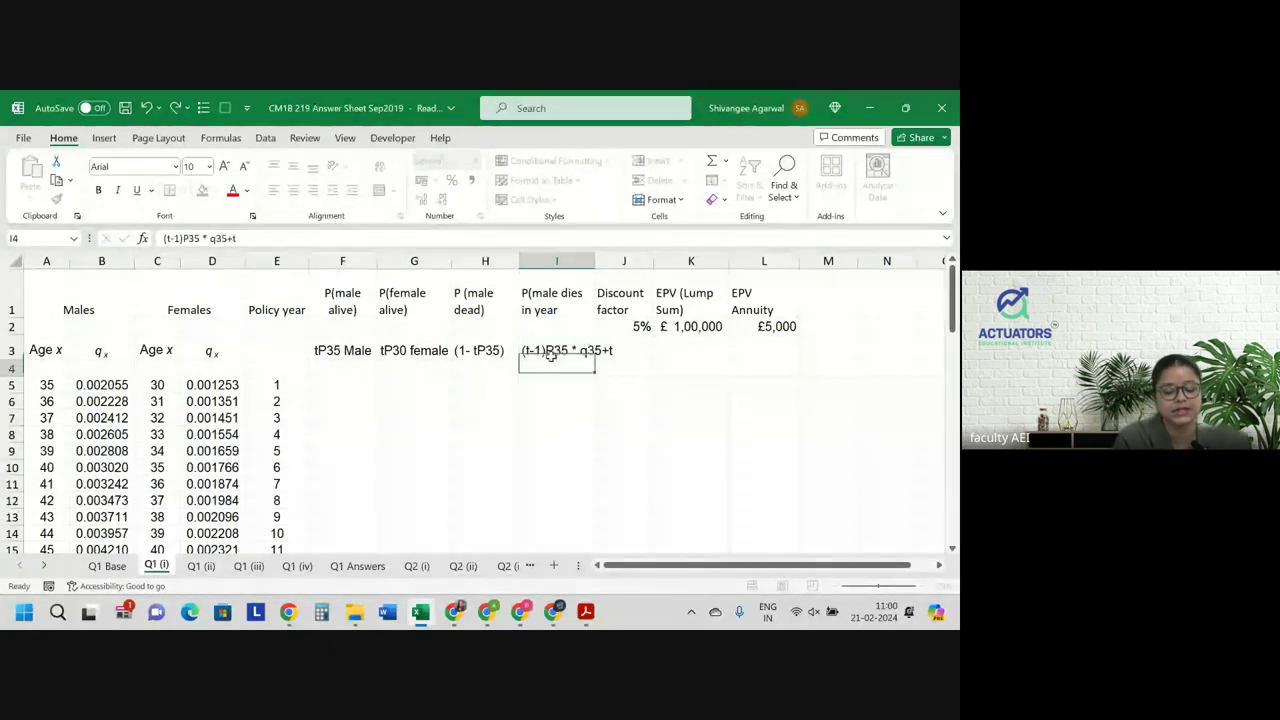
{"action": "key", "text": "Return"}
{"action": "left_click_drag", "start_coordinate": [595, 261], "coordinate": [619, 261]}
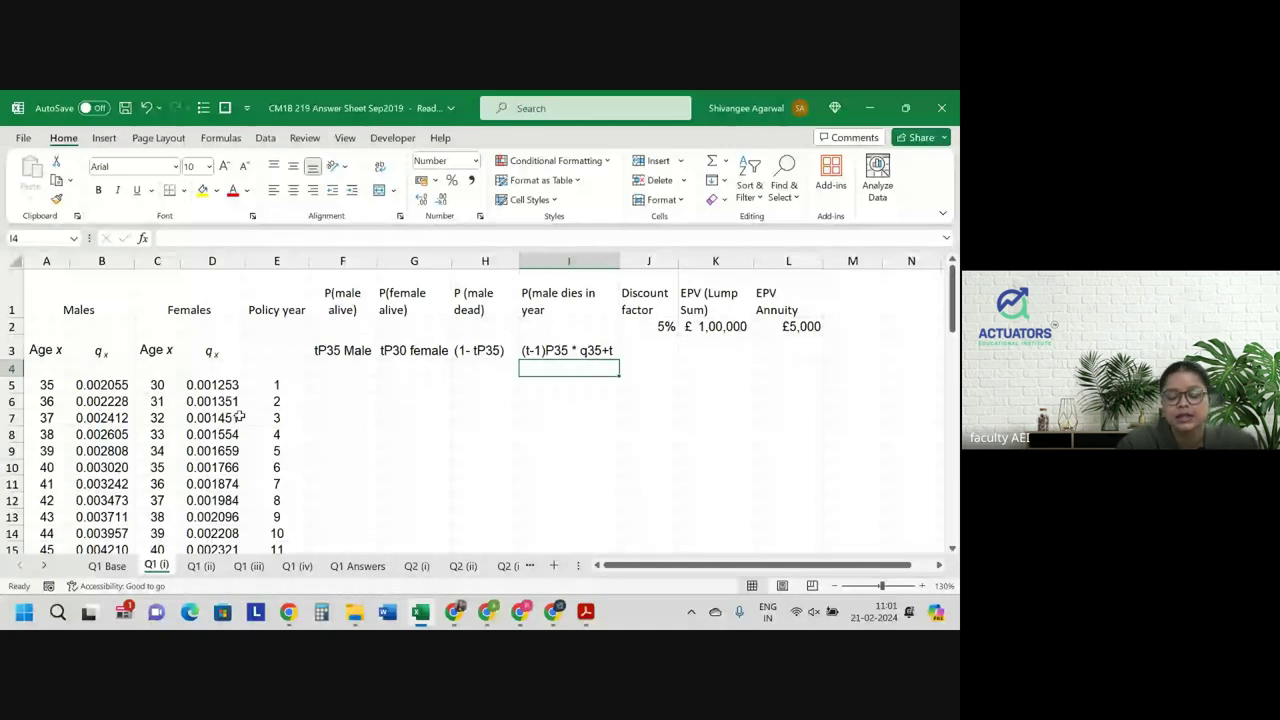
{"action": "left_click_drag", "start_coordinate": [240, 418], "coordinate": [600, 418]}
{"action": "left_click", "coordinate": [584, 416]}
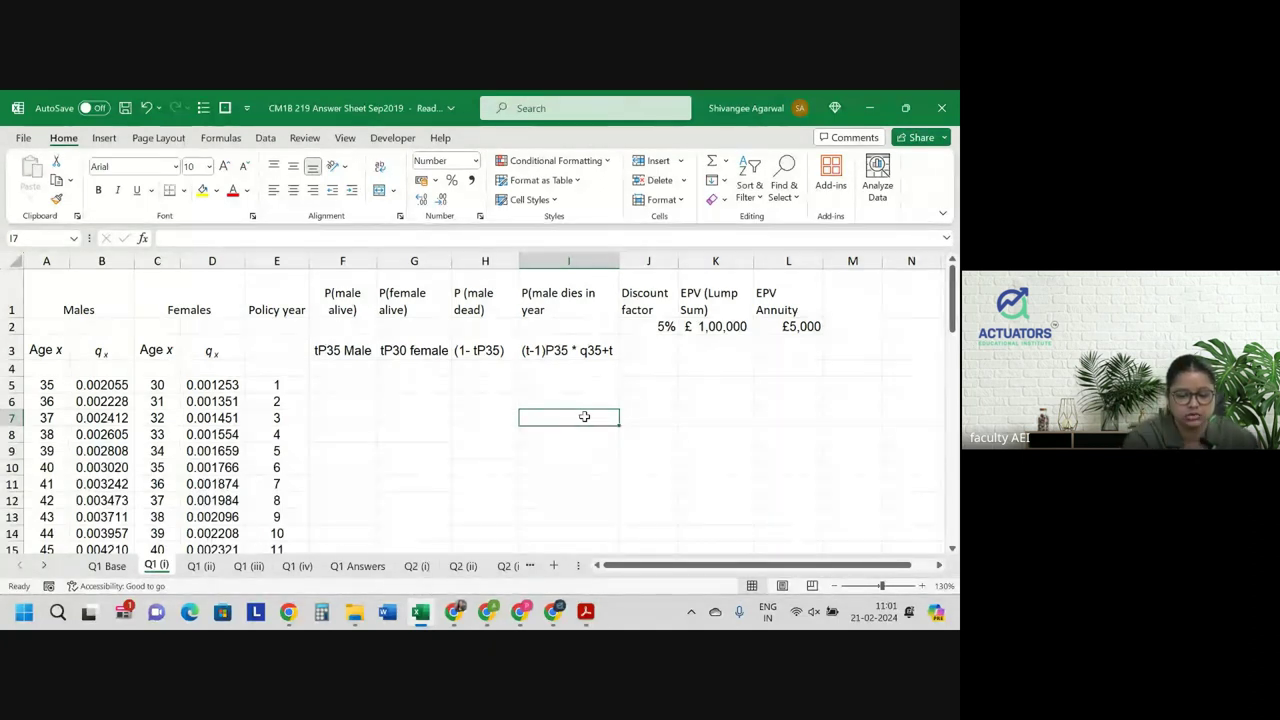
{"action": "left_click", "coordinate": [46, 420]}
{"action": "left_click_drag", "start_coordinate": [46, 420], "coordinate": [557, 417]}
{"action": "left_click", "coordinate": [557, 417]}
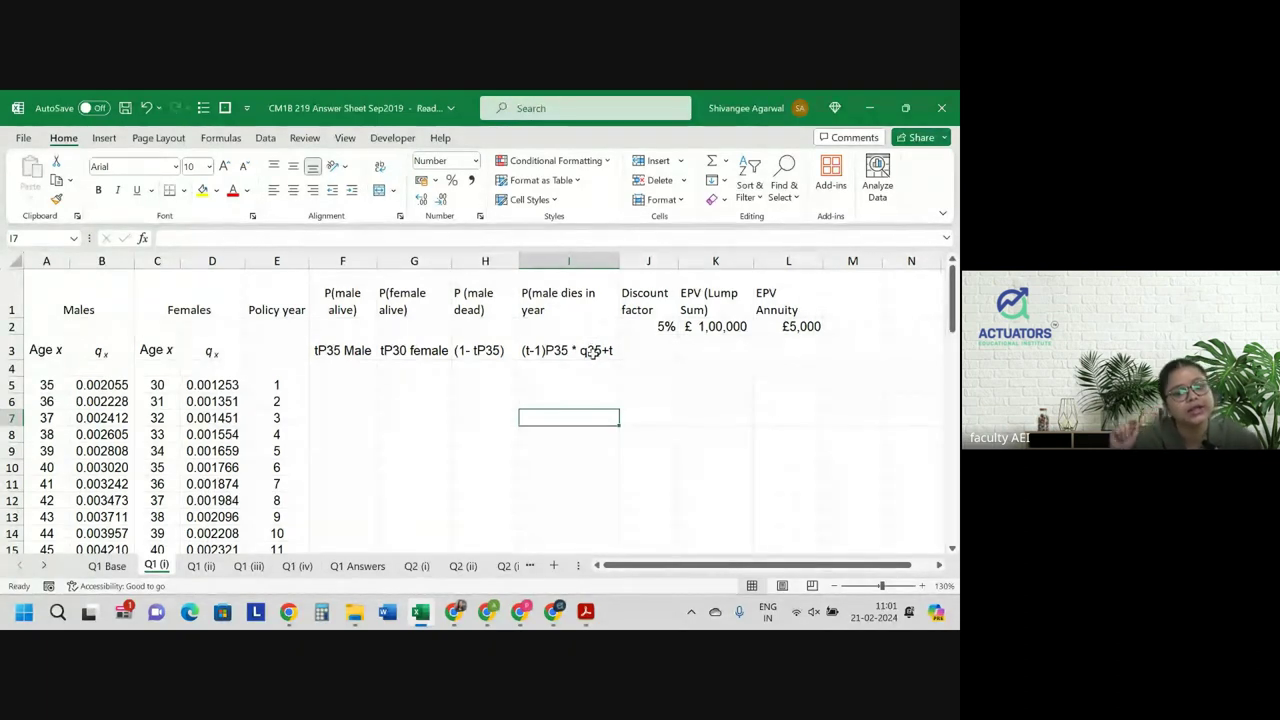
{"action": "left_click", "coordinate": [281, 422]}
{"action": "left_click_drag", "start_coordinate": [281, 422], "coordinate": [557, 420]}
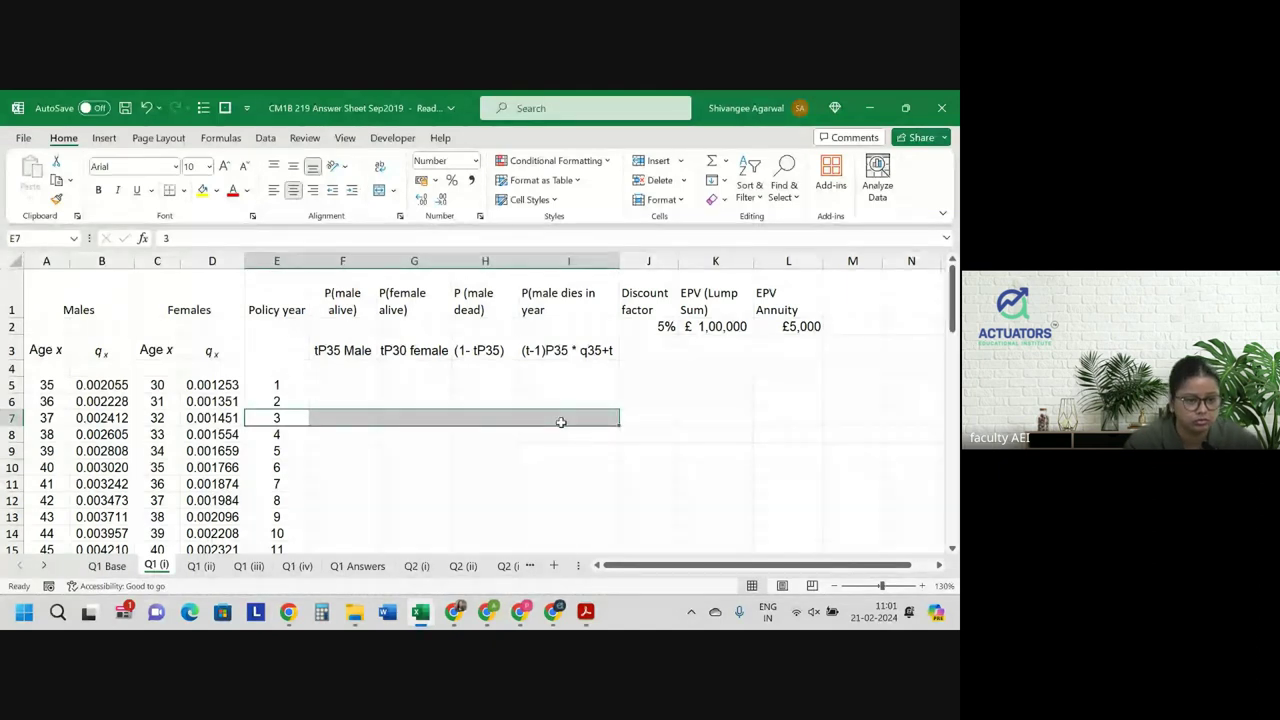
{"action": "left_click", "coordinate": [561, 422]}
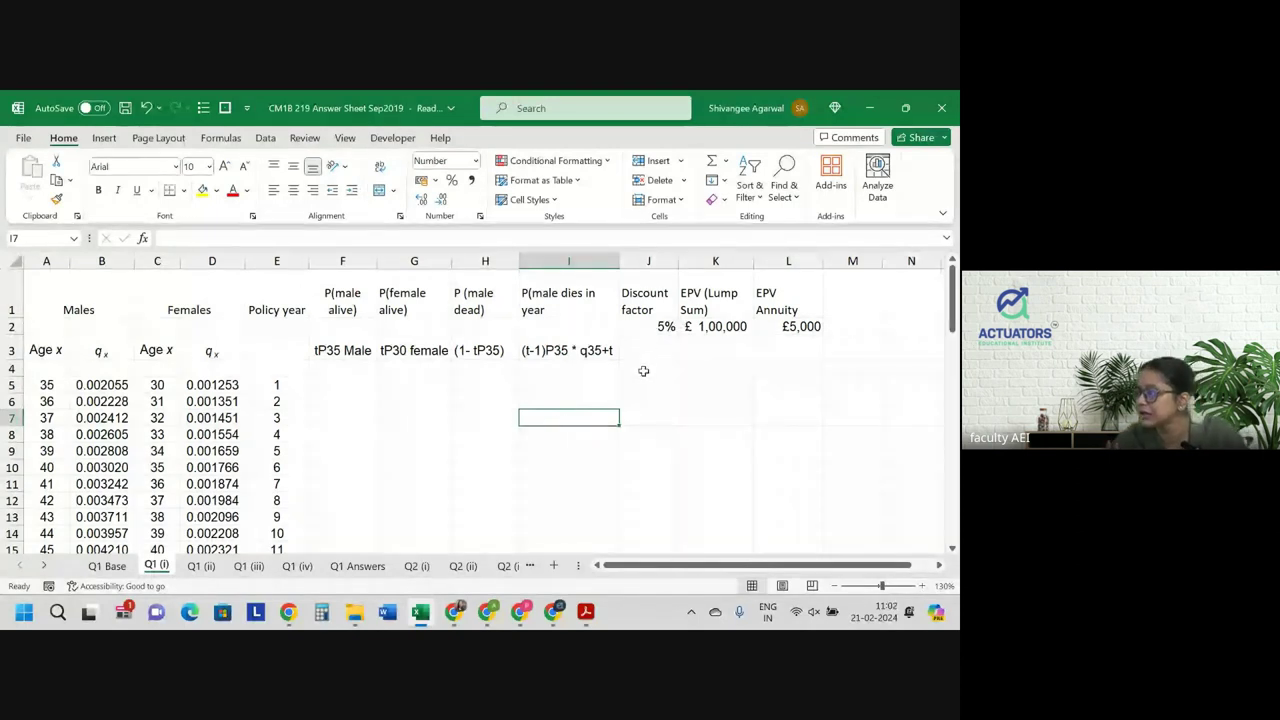
{"action": "left_click", "coordinate": [703, 349]}
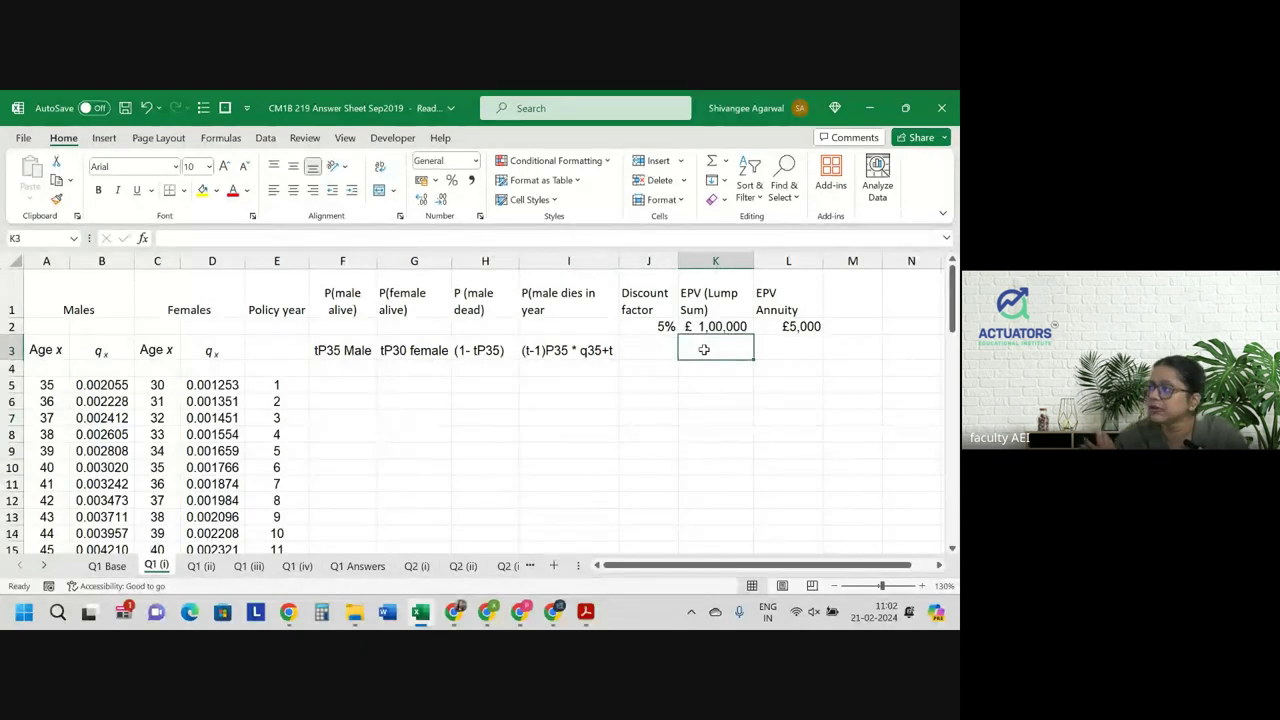
{"action": "left_click", "coordinate": [566, 350]}
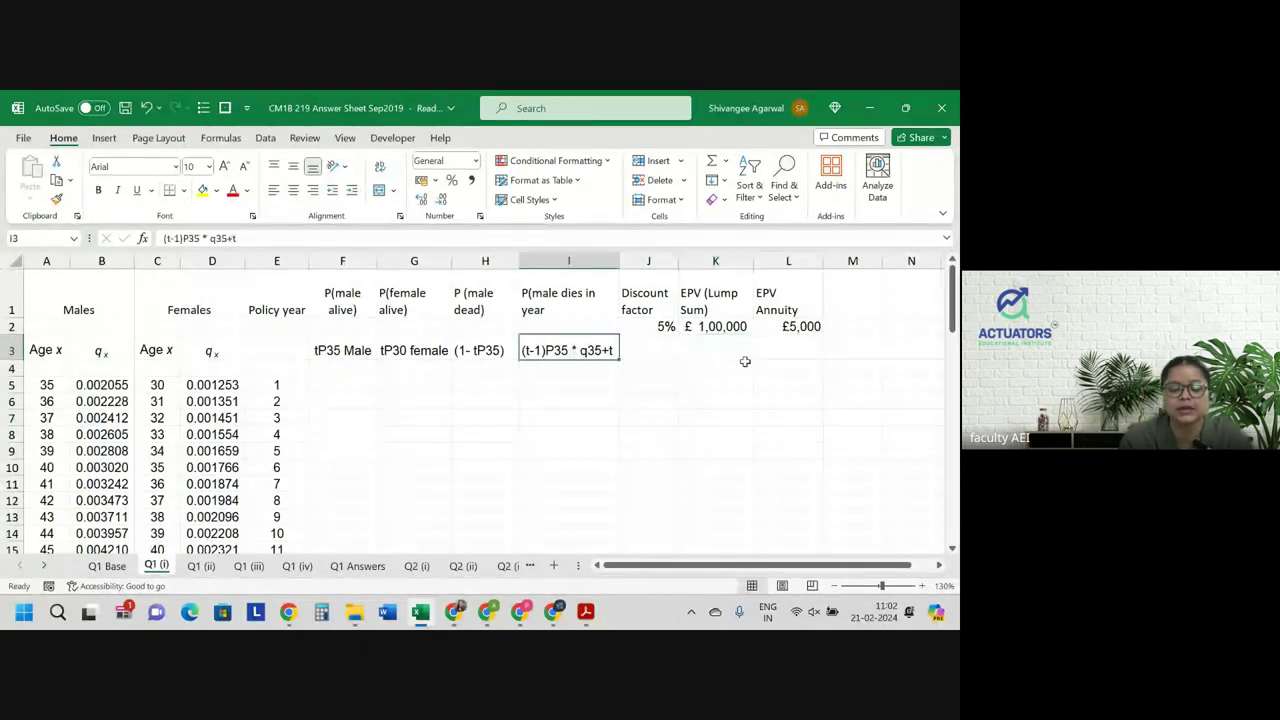
{"action": "left_click", "coordinate": [729, 350]}
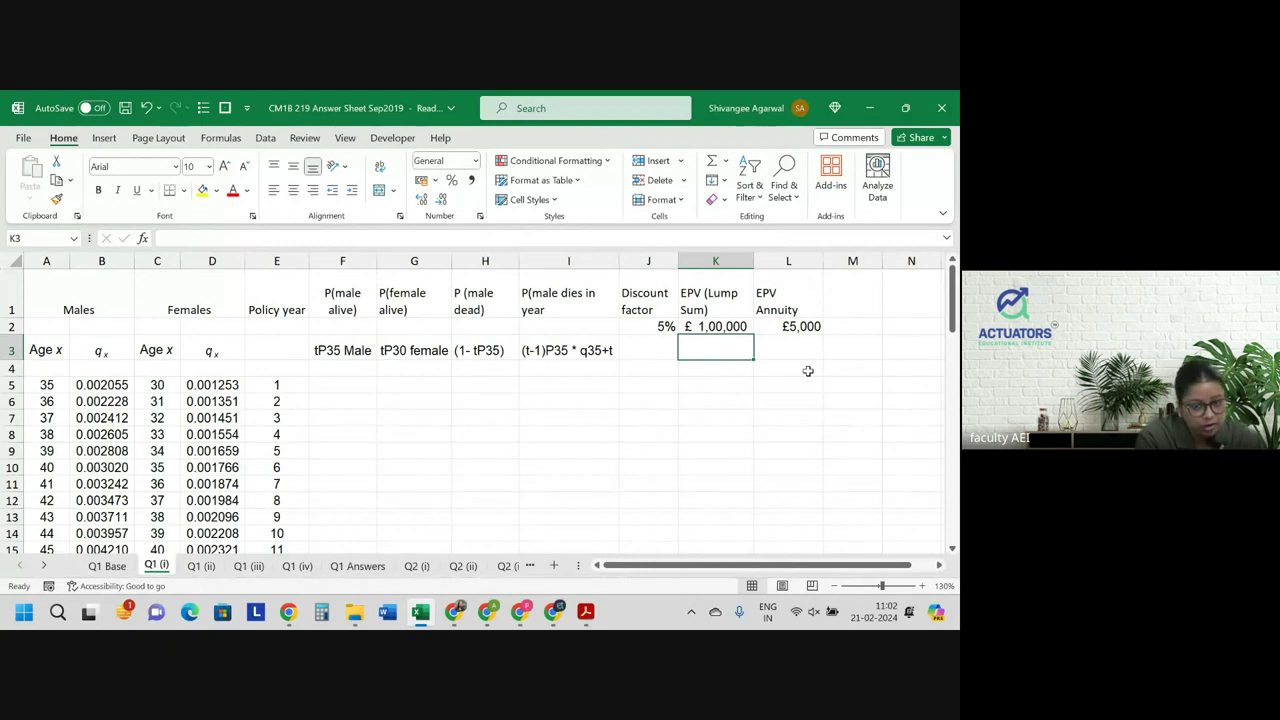
{"action": "left_click_drag", "start_coordinate": [485, 350], "coordinate": [487, 434]}
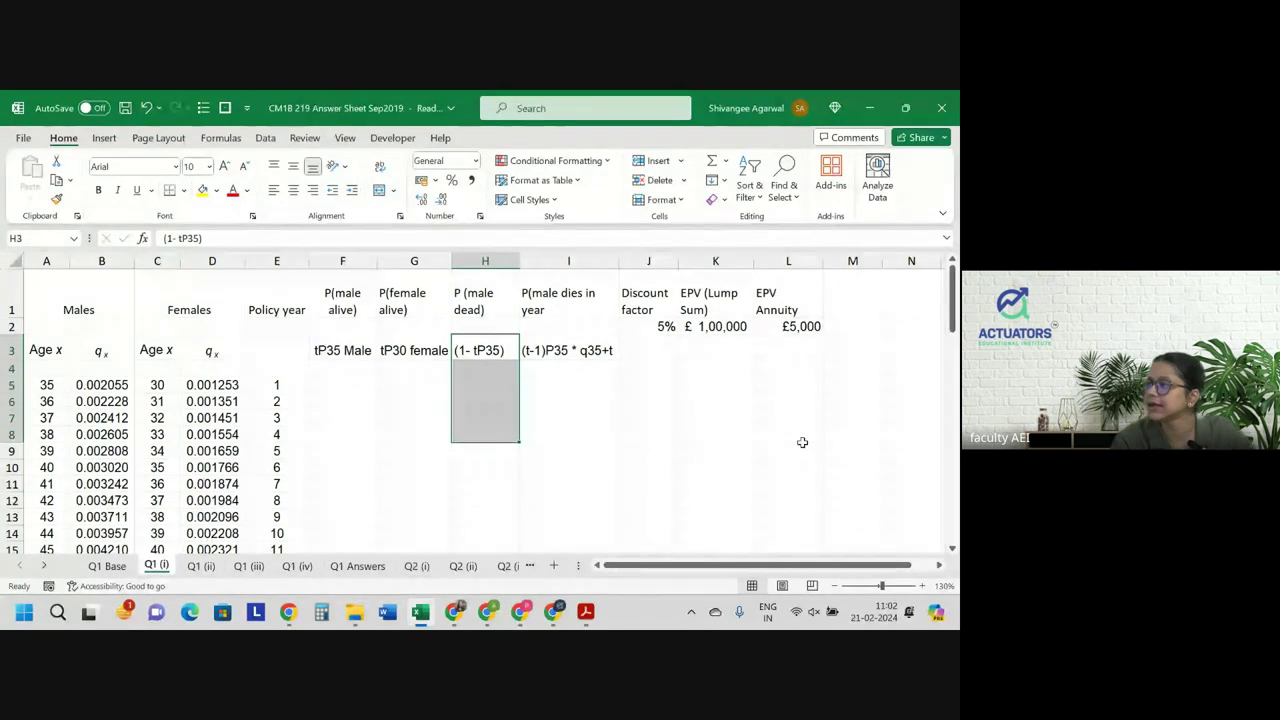
{"action": "left_click", "coordinate": [324, 385]}
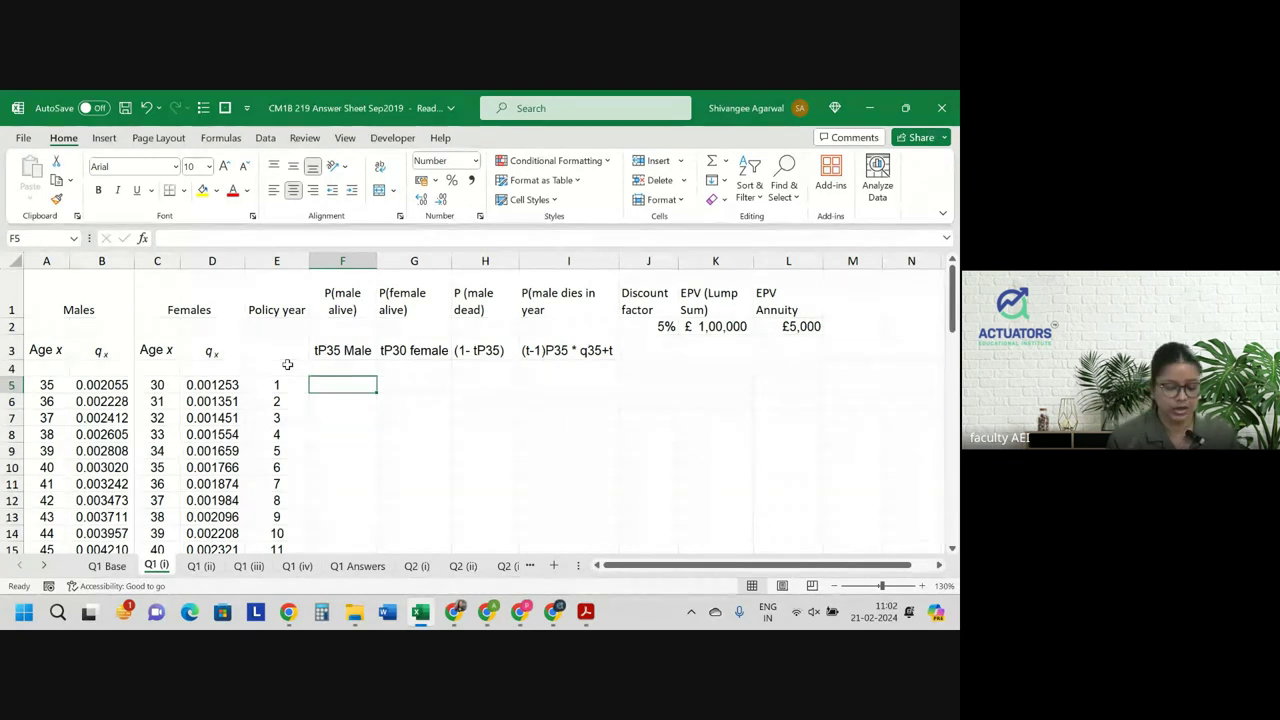
Enter =1-B5 in F5 and =F5*(1-B6) in F6, then fill down column F.
{"action": "type", "text": "=1-"}
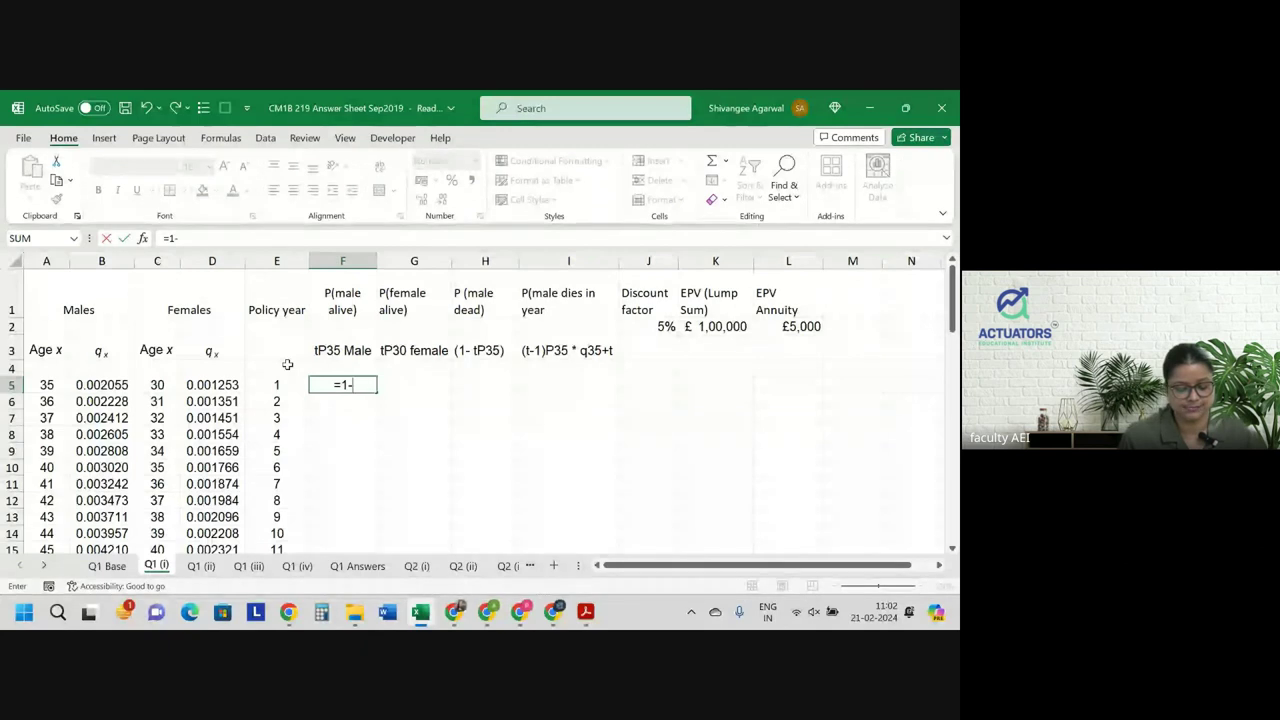
{"action": "key", "text": "Left"}
{"action": "key", "text": "Left"}
{"action": "key", "text": "Left"}
{"action": "key", "text": "Left"}
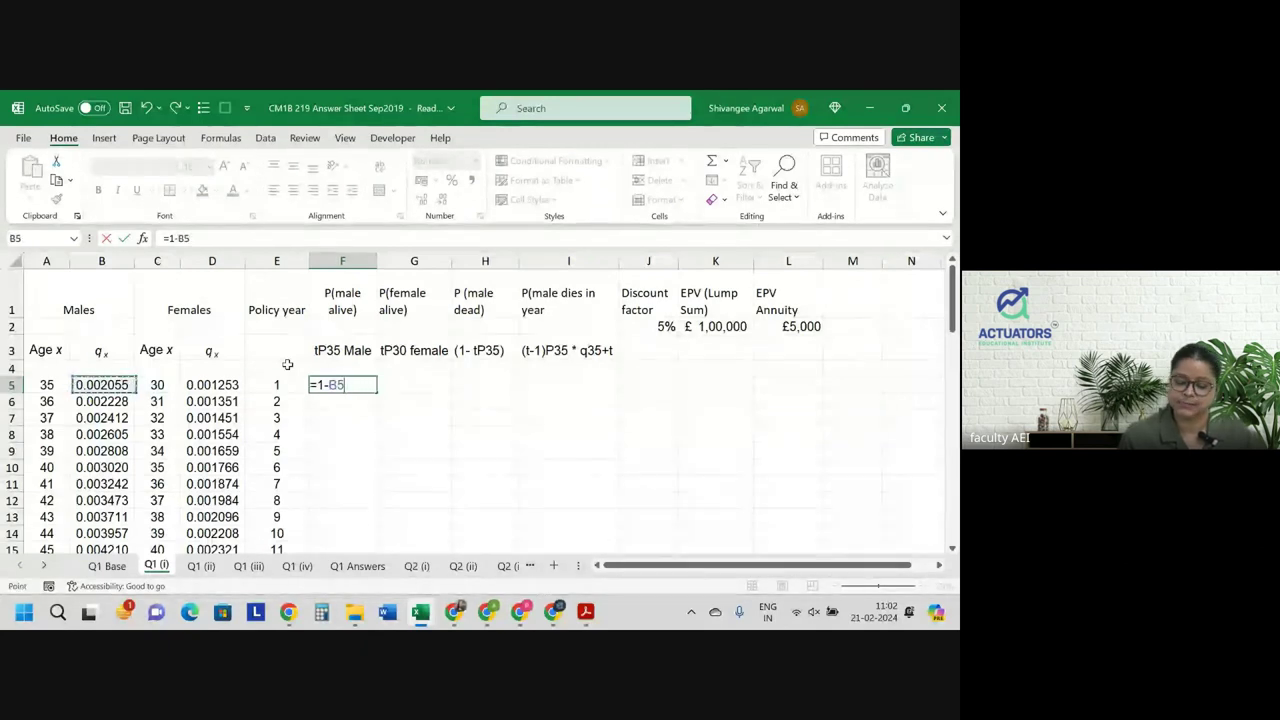
{"action": "key", "text": "Return"}
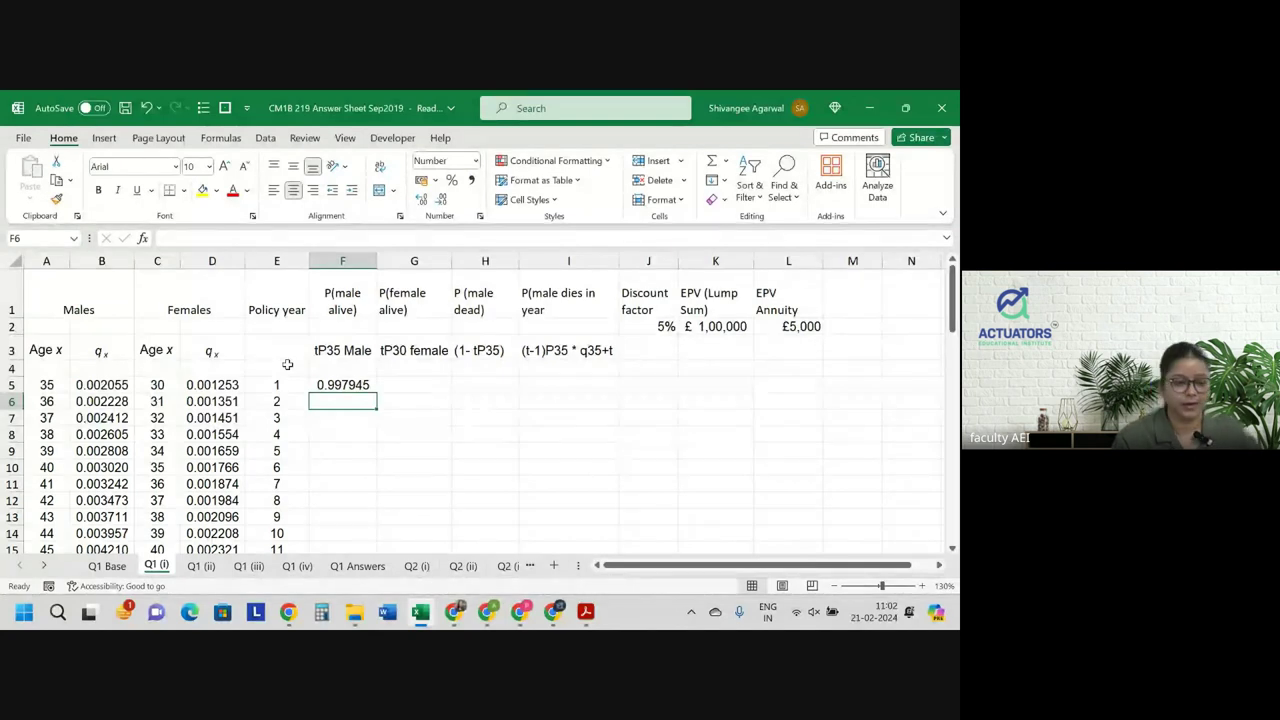
{"action": "type", "text": "="}
{"action": "key", "text": "Up"}
{"action": "type", "text": "*("}
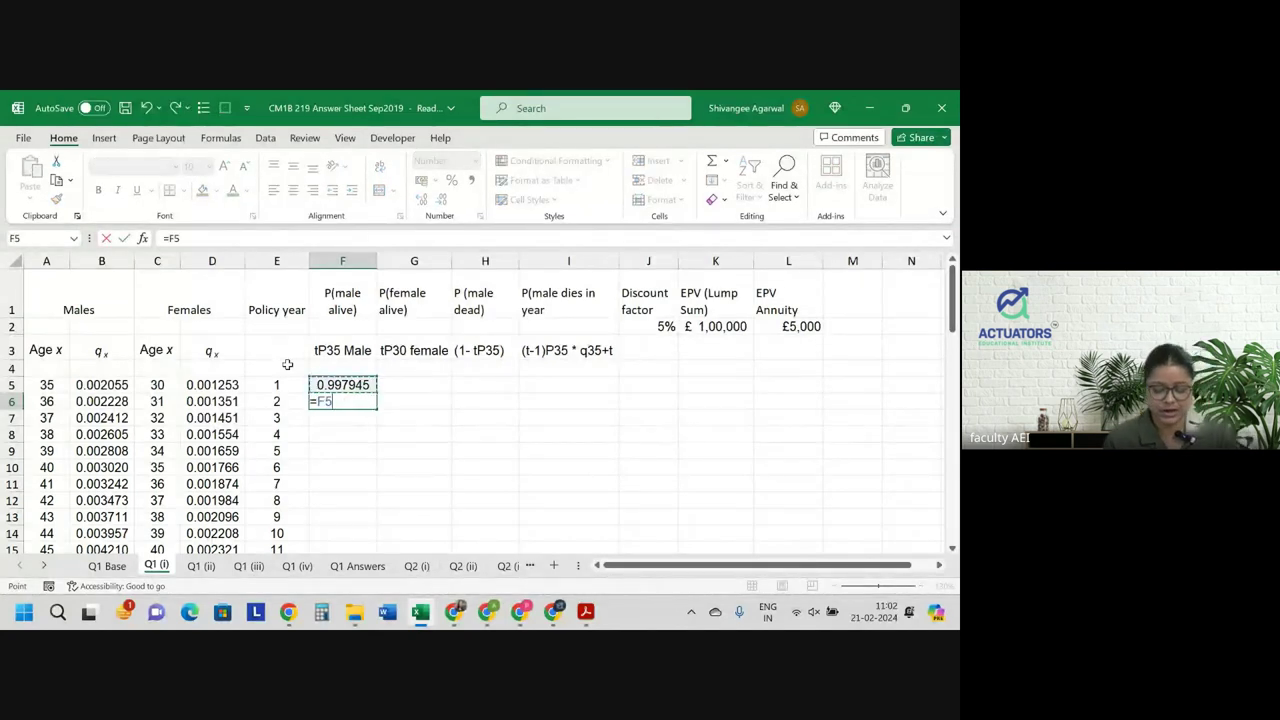
{"action": "type", "text": "1-"}
{"action": "key", "text": "Left"}
{"action": "key", "text": "Left"}
{"action": "key", "text": "Left"}
{"action": "key", "text": "Left"}
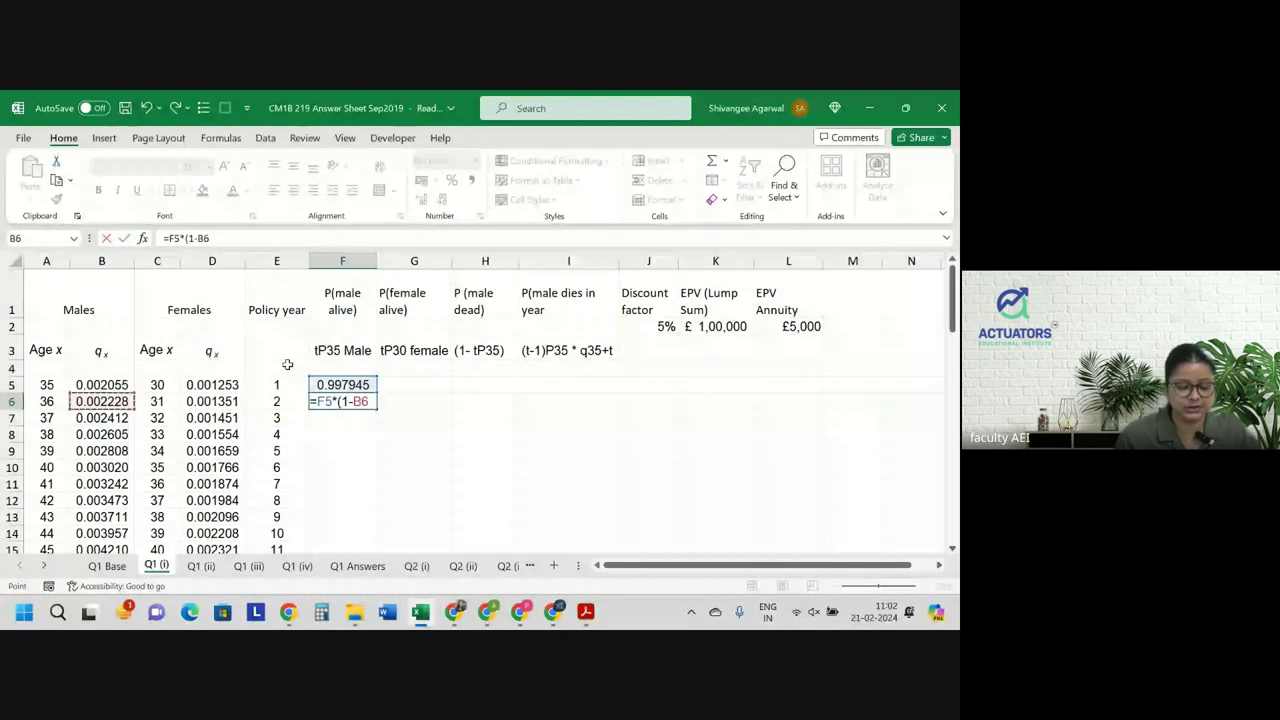
{"action": "type", "text": ")"}
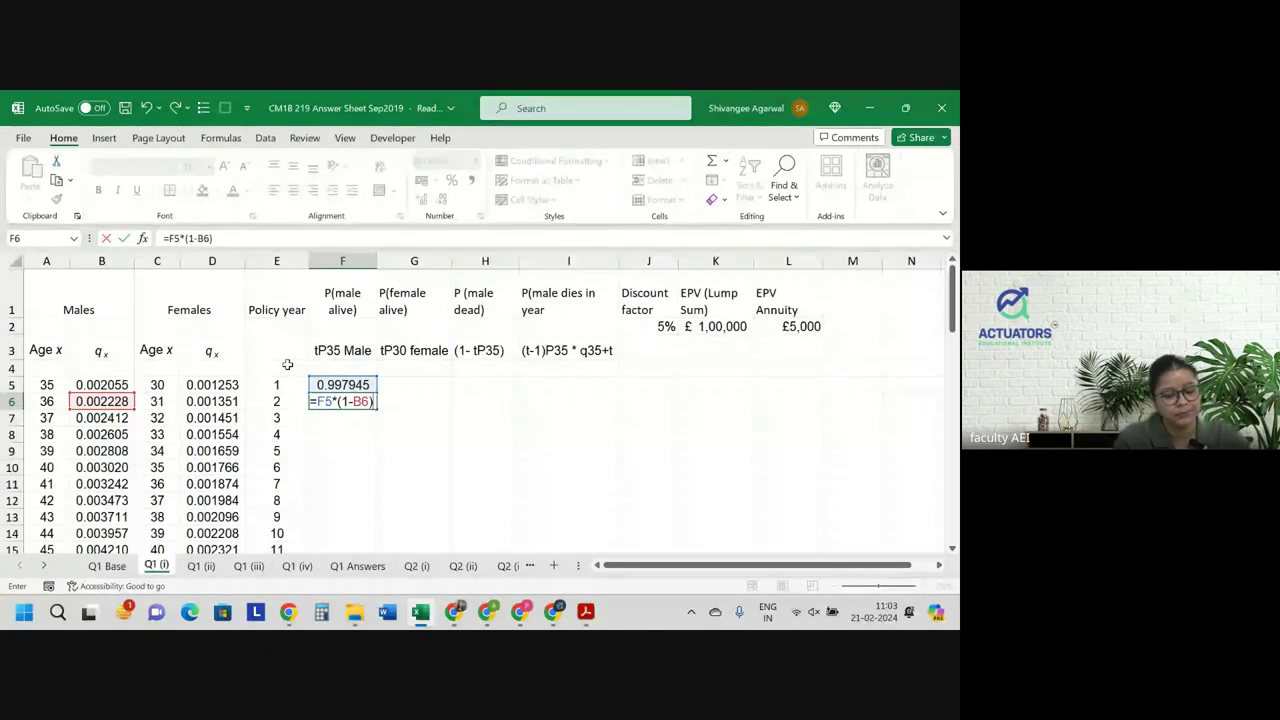
{"action": "key", "text": "ctrl+Return"}
{"action": "double_click", "coordinate": [377, 409]}
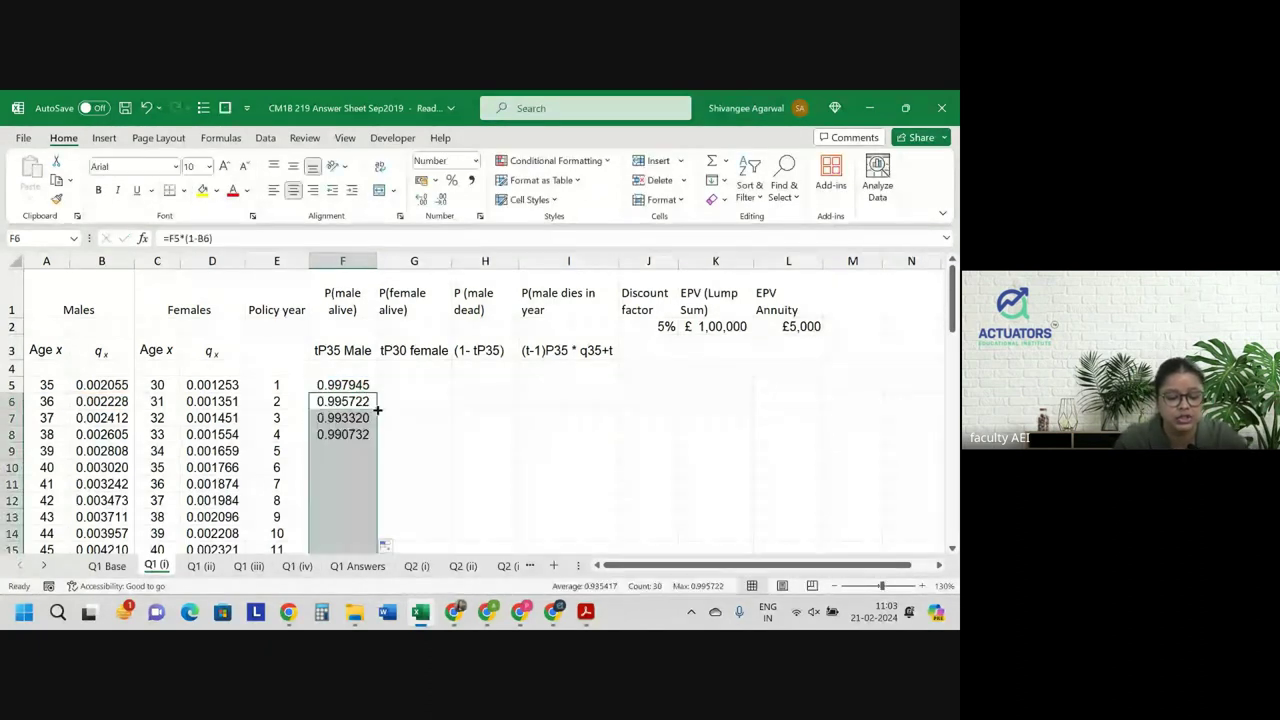
Shade cell F5 orange.
{"action": "left_click", "coordinate": [342, 385]}
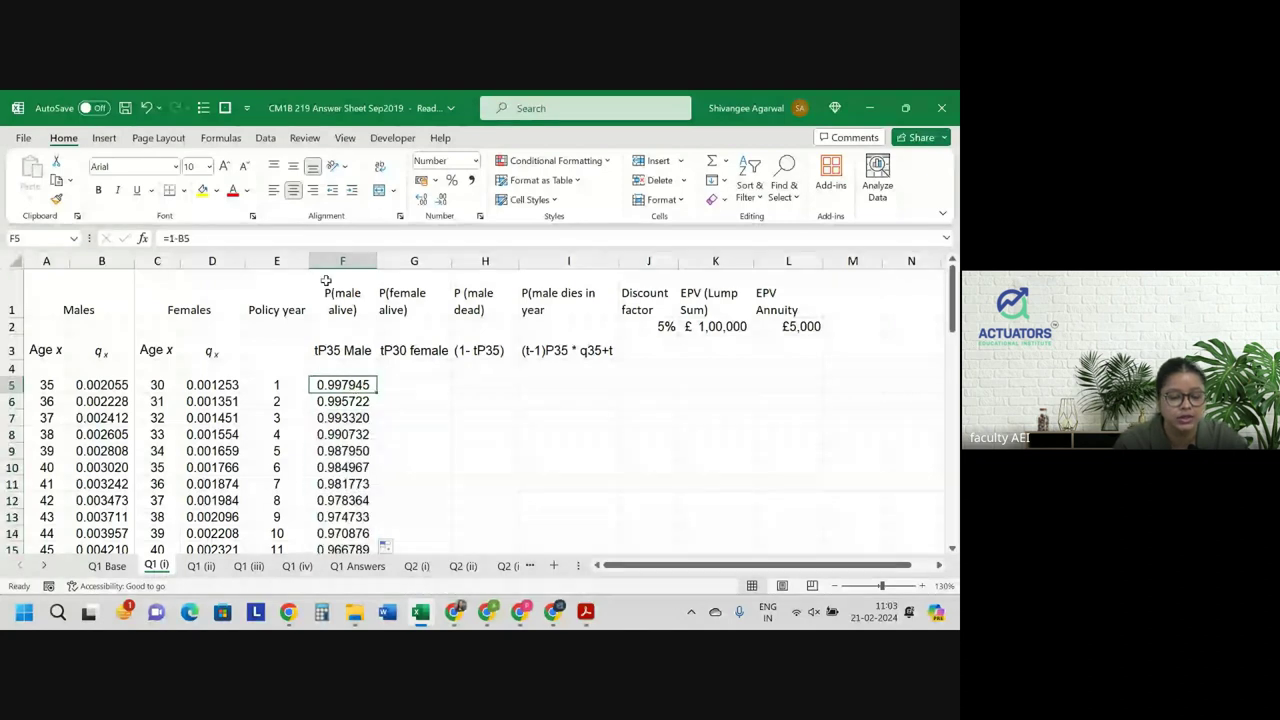
{"action": "left_click", "coordinate": [214, 190]}
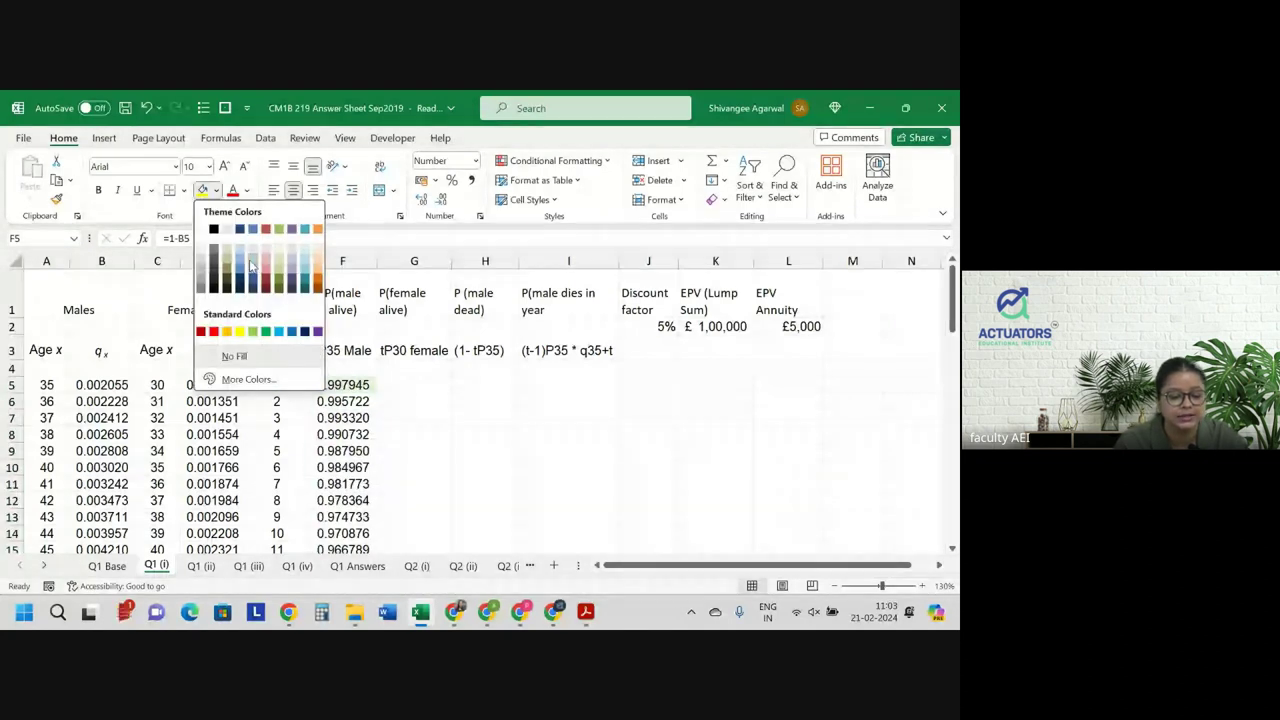
{"action": "left_click", "coordinate": [226, 331]}
{"action": "left_click", "coordinate": [427, 384]}
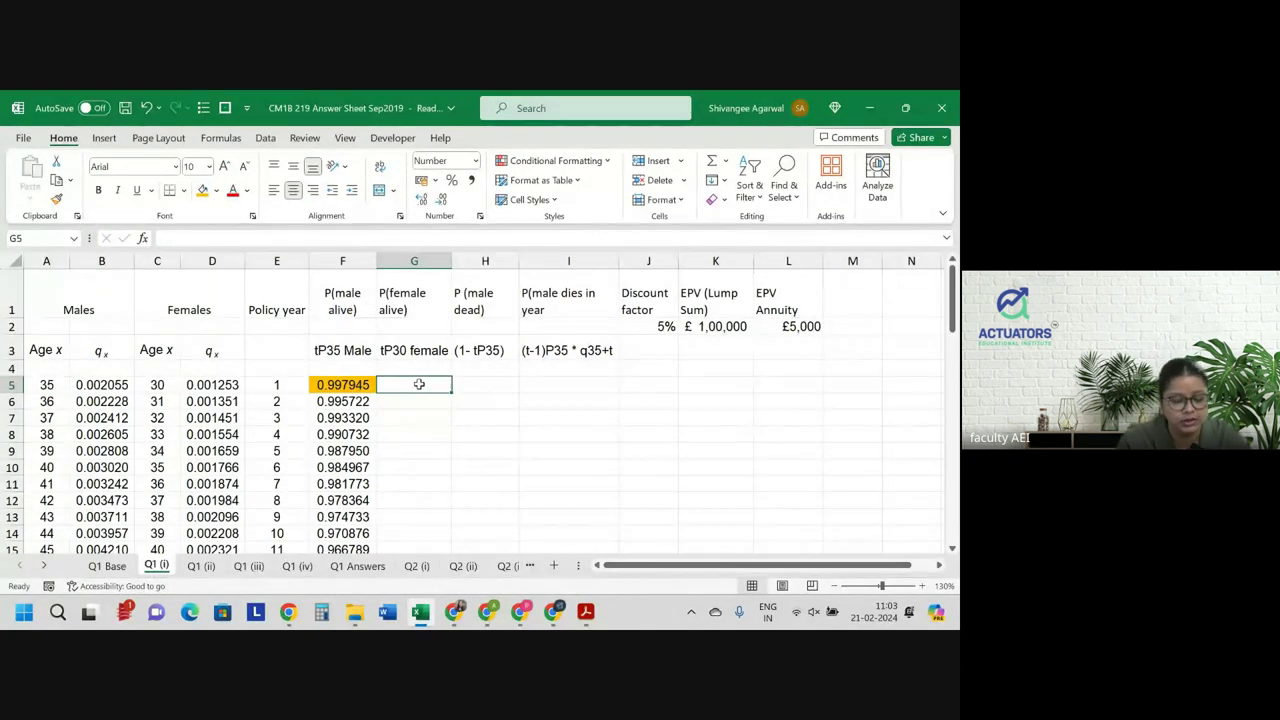
Enter =1-D5 in G5 and =G5*(1-D6) in G6, then fill down column G.
{"action": "type", "text": "=1-"}
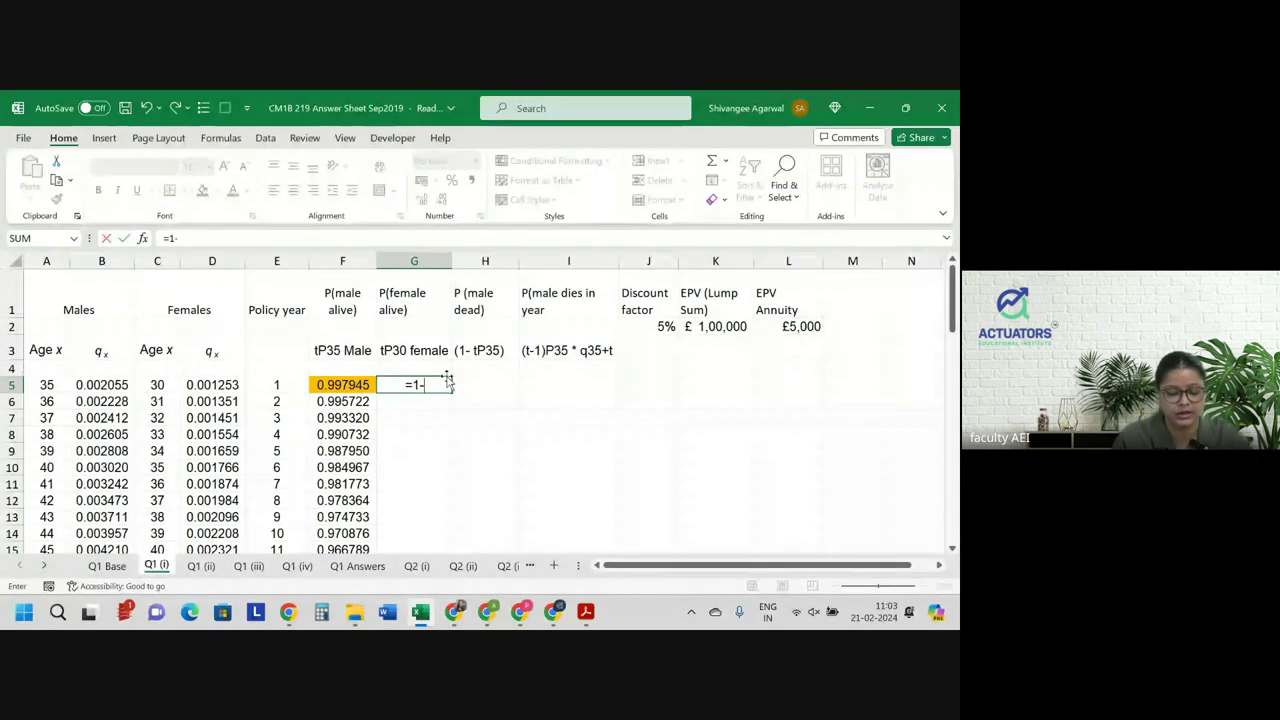
{"action": "key", "text": "Left"}
{"action": "key", "text": "Left"}
{"action": "key", "text": "Left"}
{"action": "key", "text": "Return"}
{"action": "type", "text": "="}
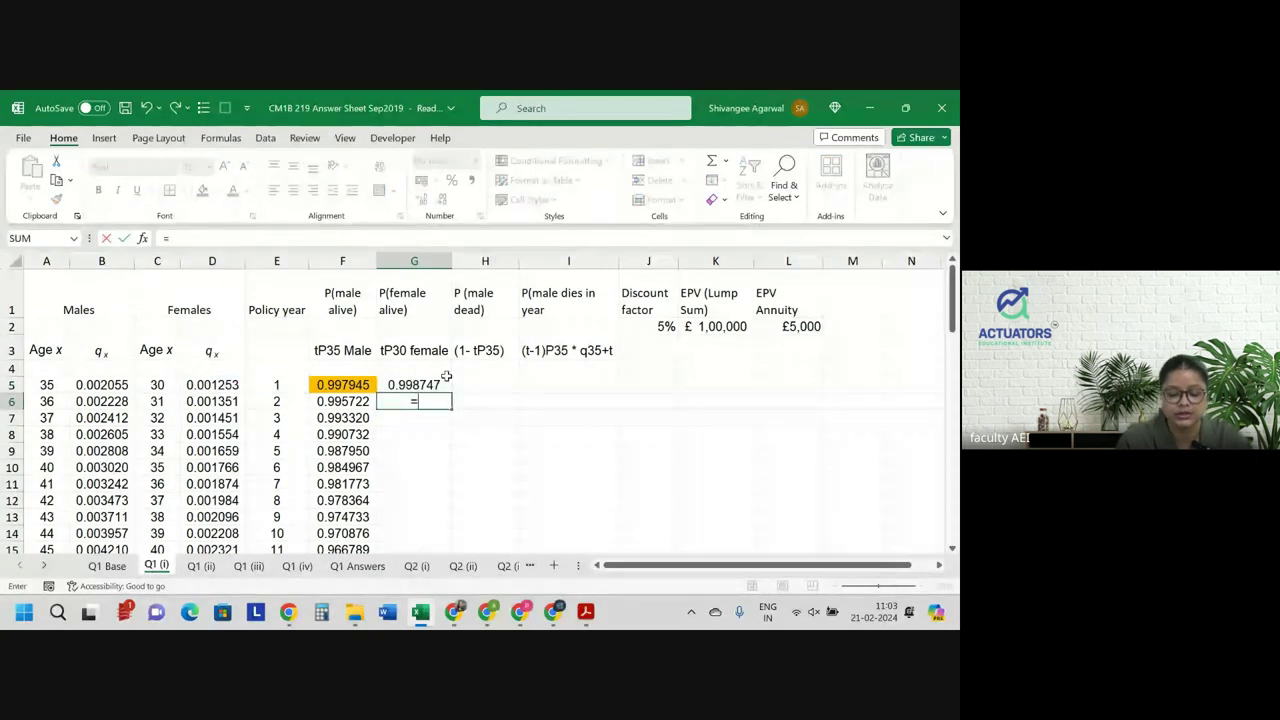
{"action": "left_click", "coordinate": [446, 380]}
{"action": "type", "text": "*(1-"}
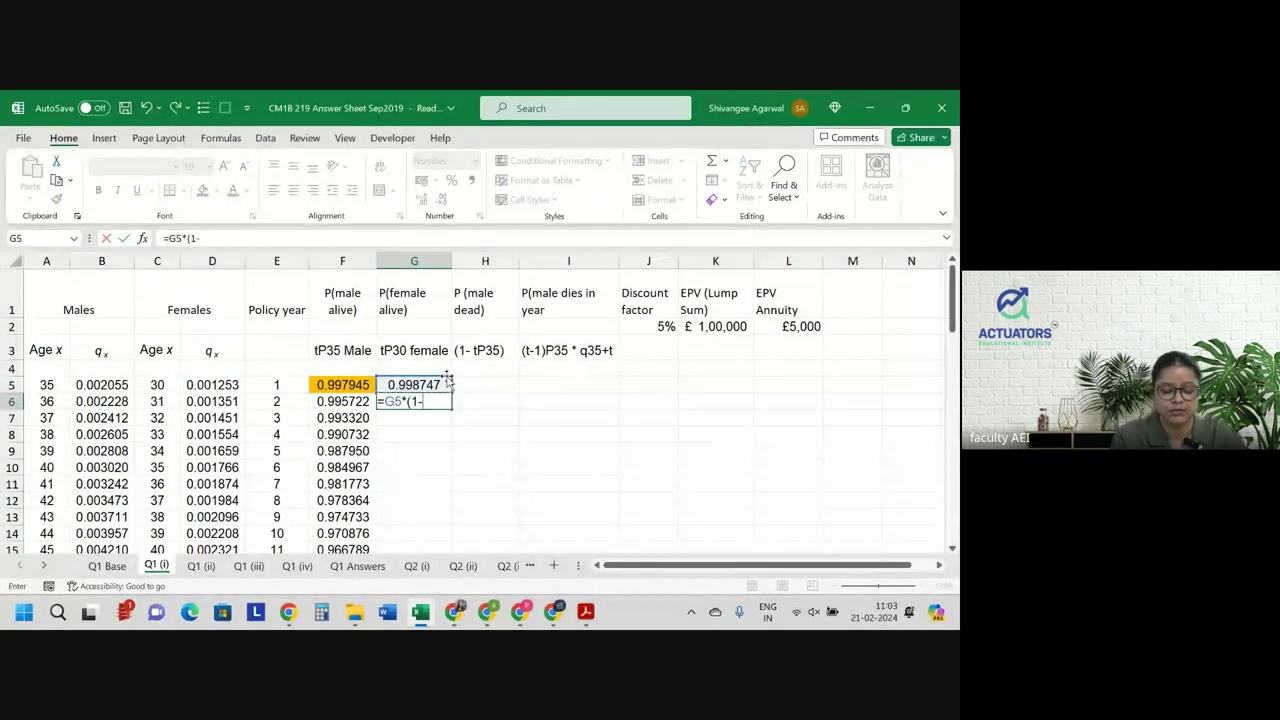
{"action": "key", "text": "Left"}
{"action": "key", "text": "Left"}
{"action": "key", "text": "Left"}
{"action": "key", "text": "Left"}
{"action": "key", "text": "Right"}
{"action": "key", "text": "Return"}
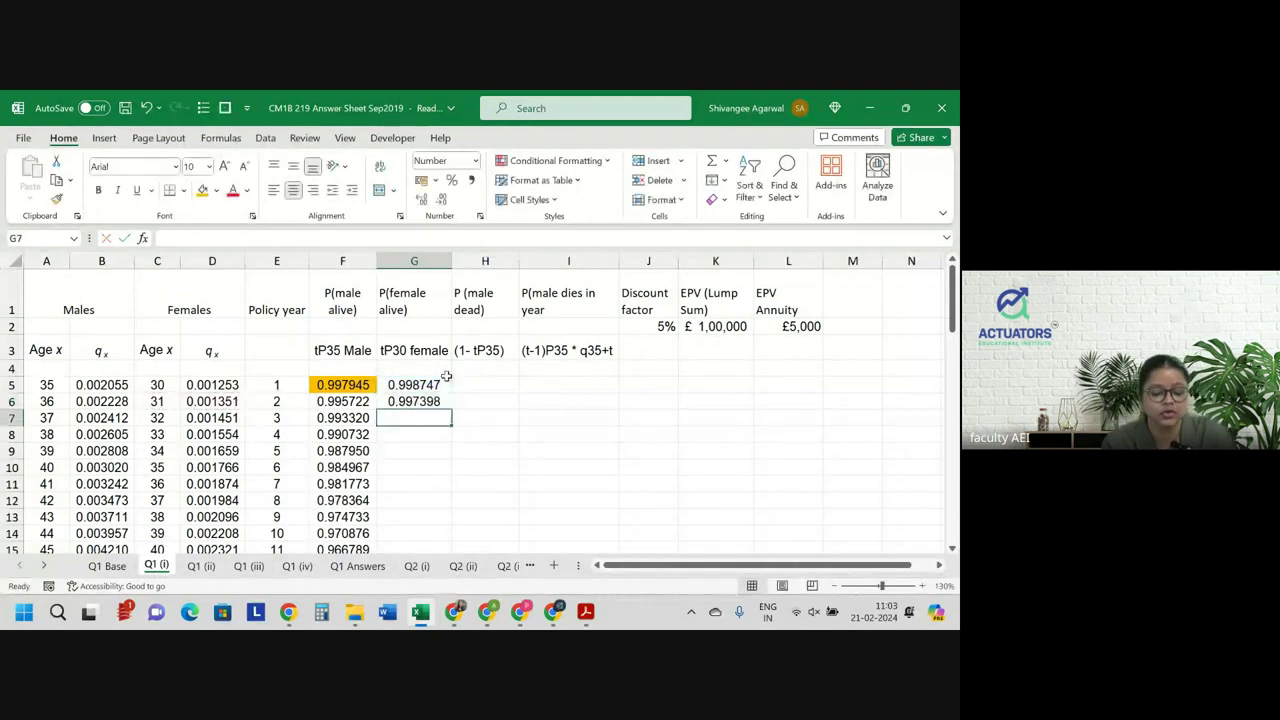
{"action": "left_click", "coordinate": [432, 404]}
{"action": "double_click", "coordinate": [451, 411]}
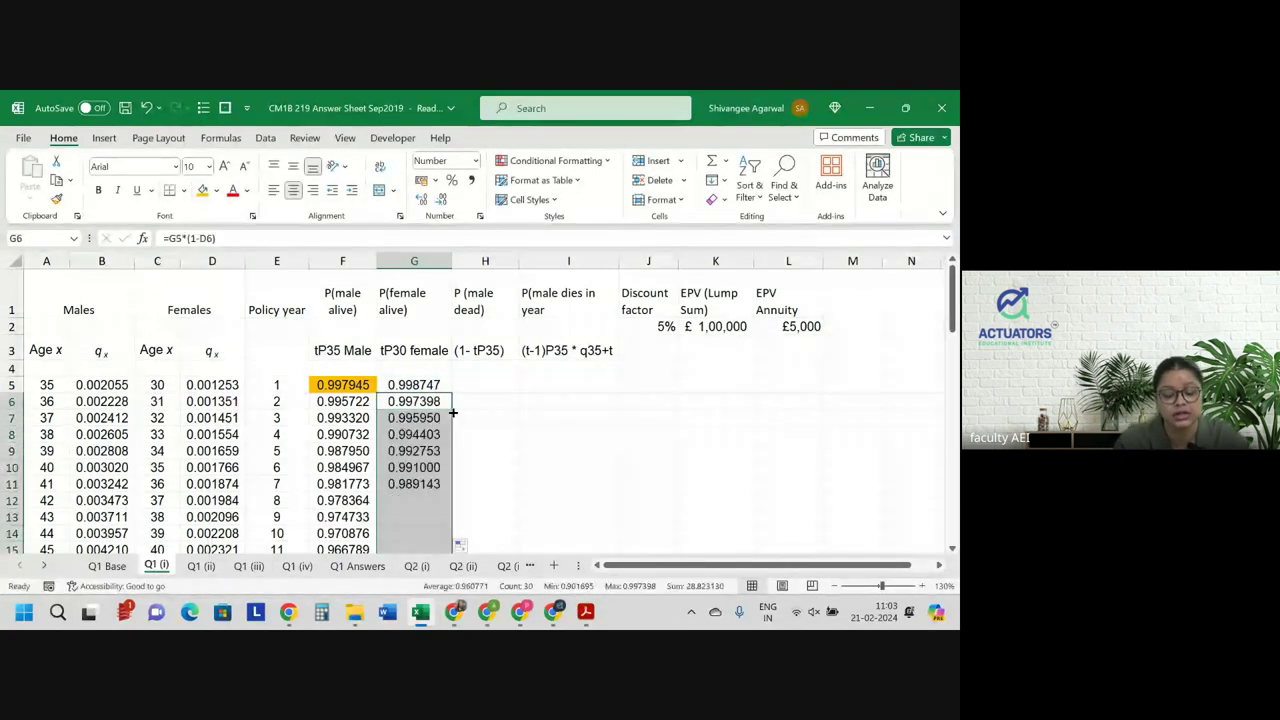
Shade G5 orange to match F5.
{"action": "left_click", "coordinate": [414, 385]}
{"action": "left_click", "coordinate": [201, 192]}
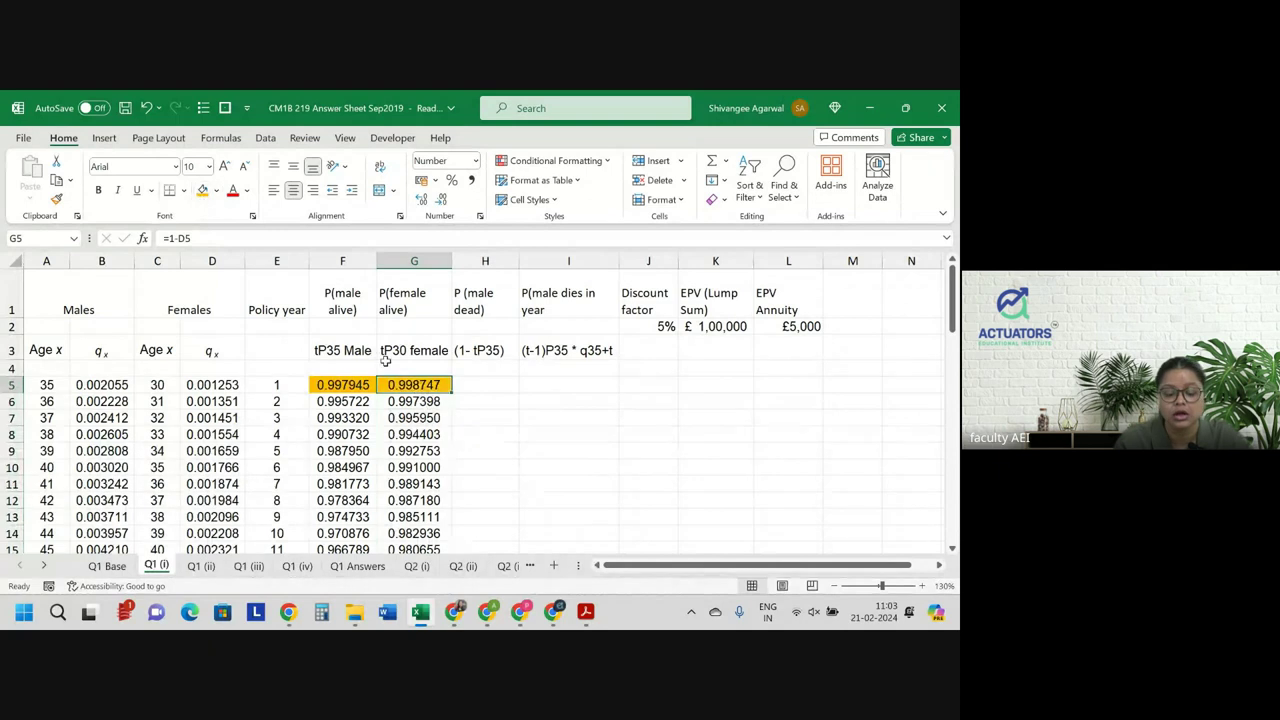
{"action": "left_click", "coordinate": [392, 397]}
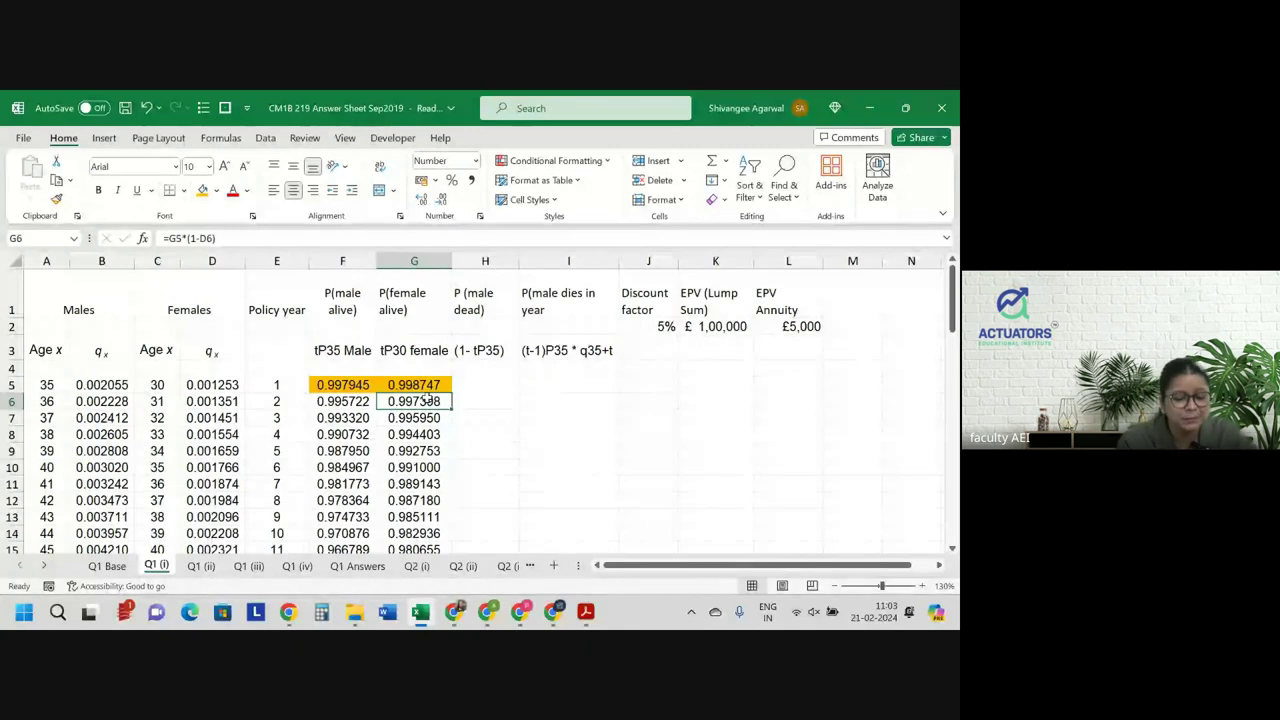
Enter =1-F5 in H5 and fill the male death probabilities down column H.
{"action": "key", "text": "Up"}
{"action": "key", "text": "Right"}
{"action": "type", "text": "=1"}
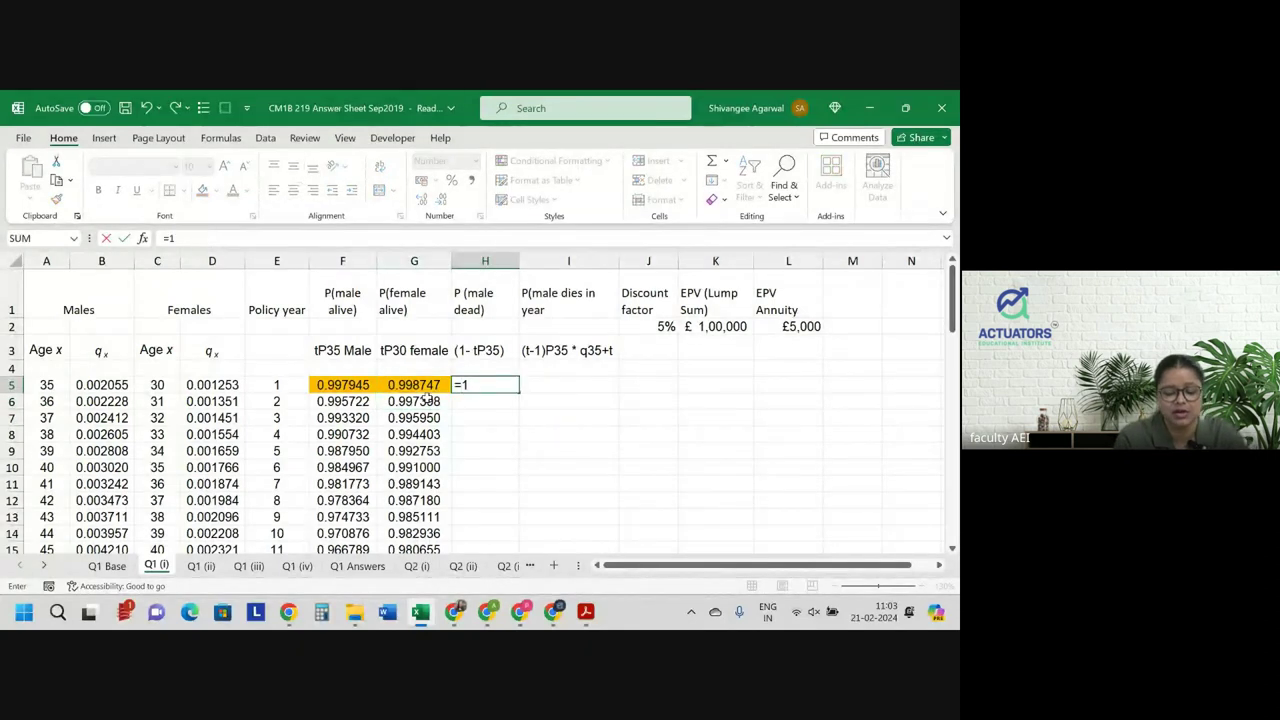
{"action": "type", "text": "-"}
{"action": "key", "text": "Left"}
{"action": "key", "text": "Left"}
{"action": "key", "text": "Return"}
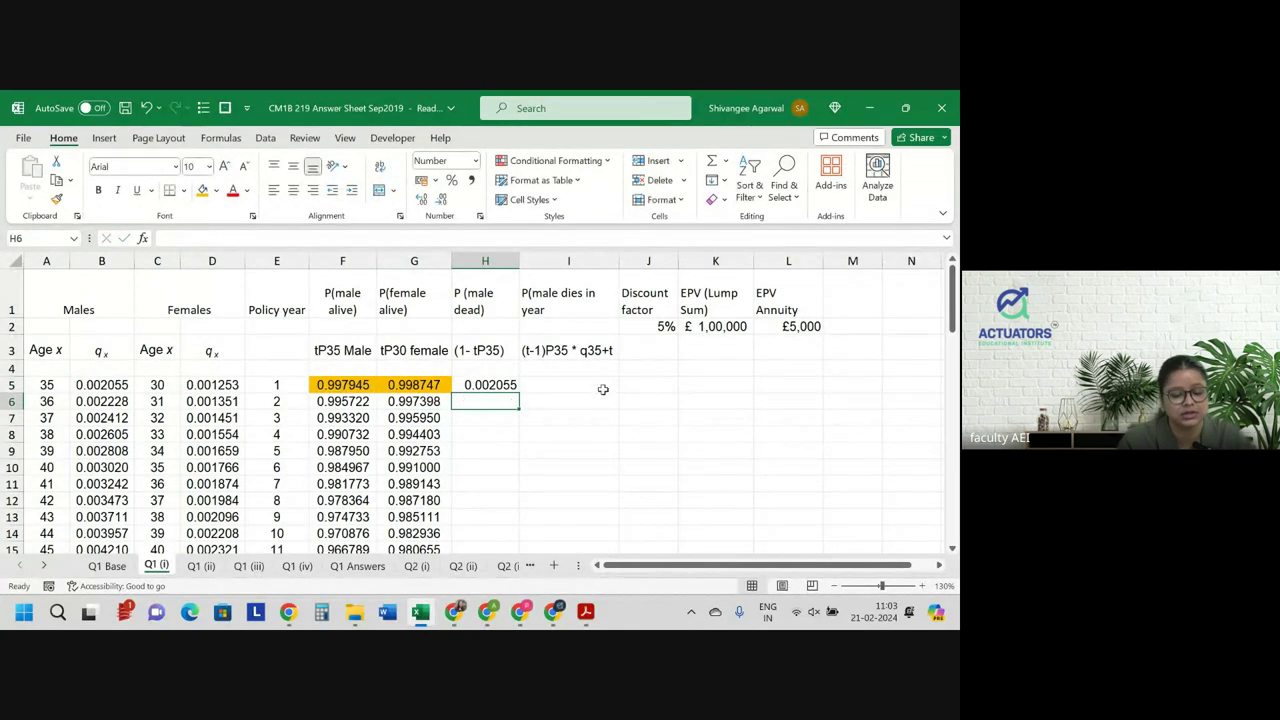
{"action": "left_click", "coordinate": [508, 383]}
{"action": "double_click", "coordinate": [518, 391]}
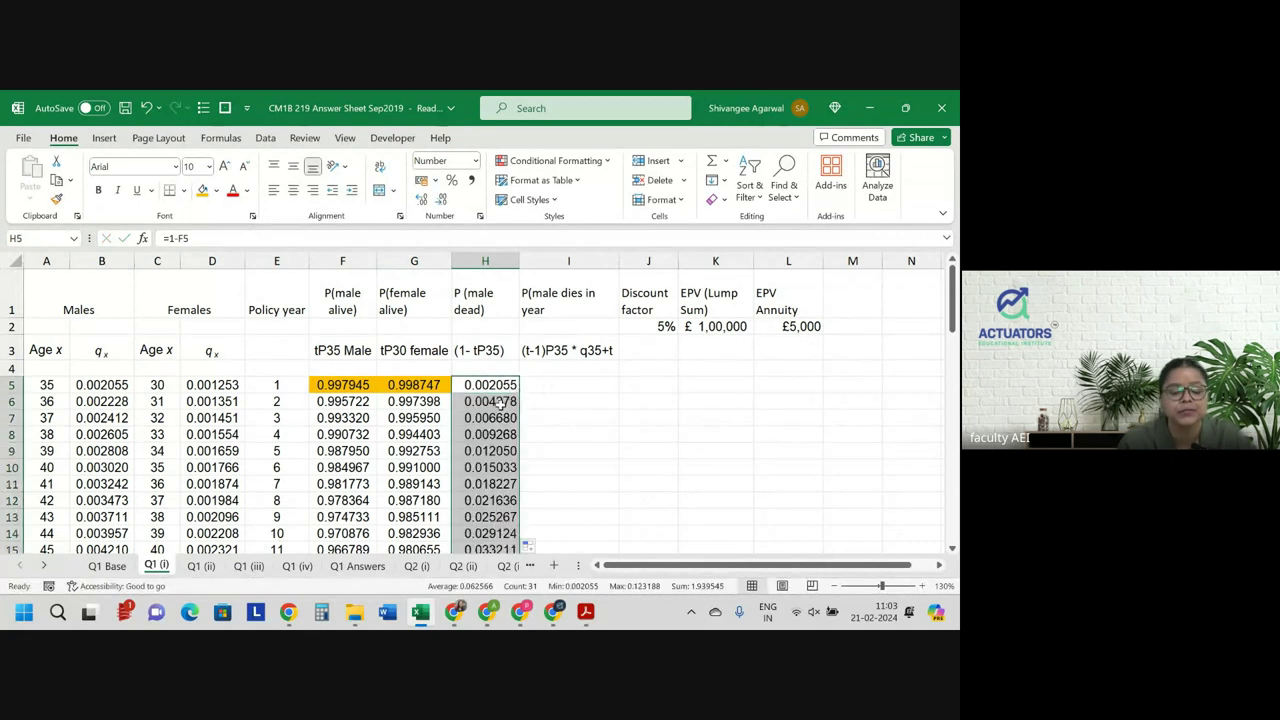
{"action": "left_click", "coordinate": [500, 417]}
{"action": "key", "text": "shift+Down"}
{"action": "key", "text": "shift+Down"}
{"action": "key", "text": "shift+Down"}
{"action": "left_click", "coordinate": [498, 417]}
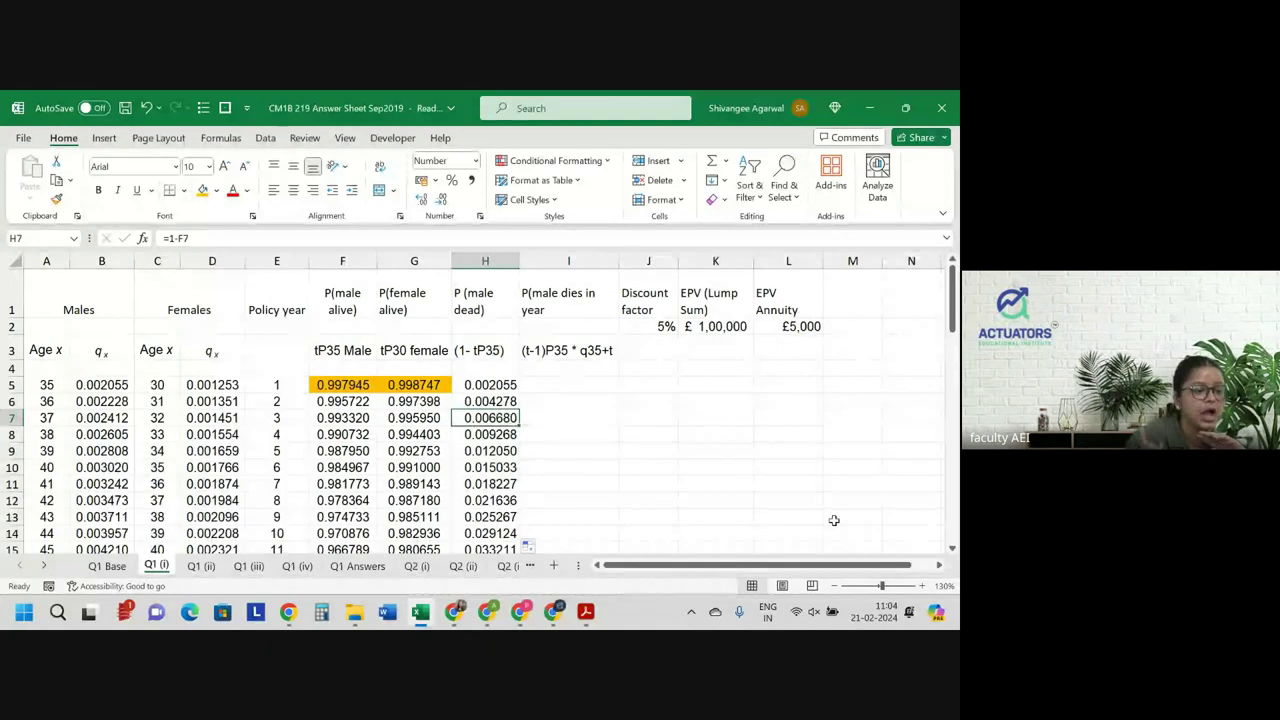
{"action": "left_click_drag", "start_coordinate": [279, 453], "coordinate": [763, 450]}
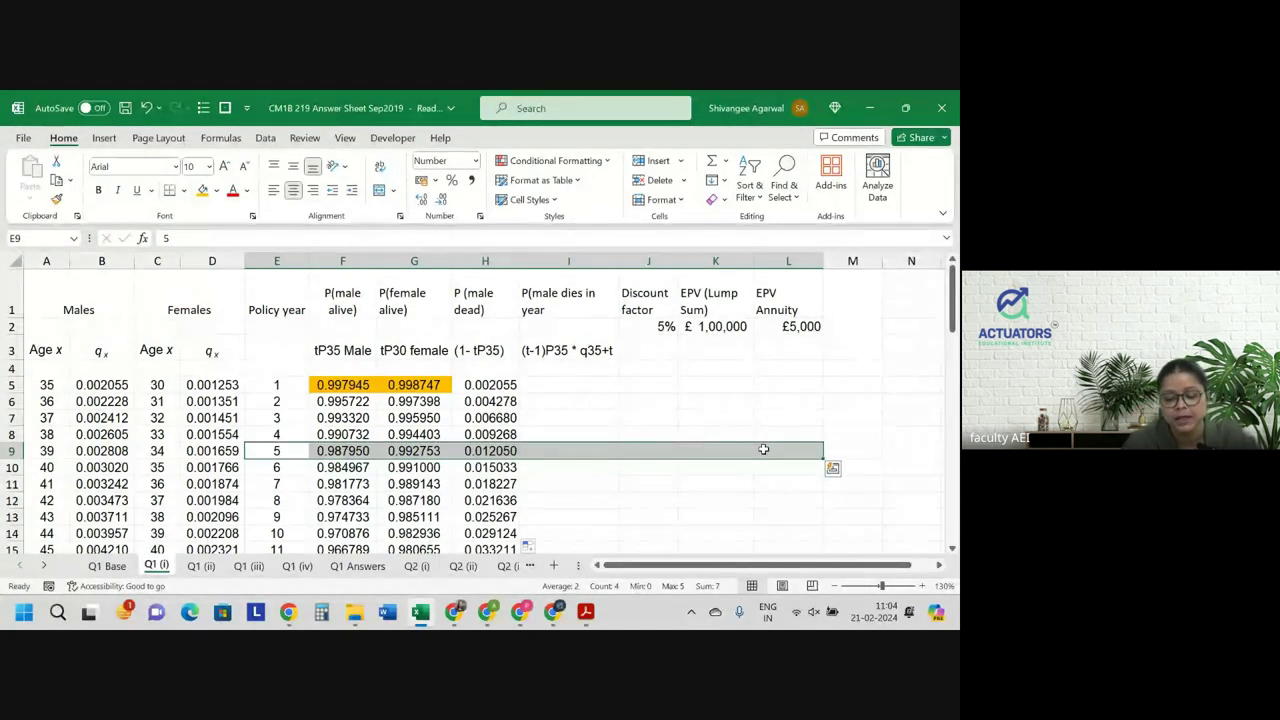
{"action": "left_click", "coordinate": [571, 386]}
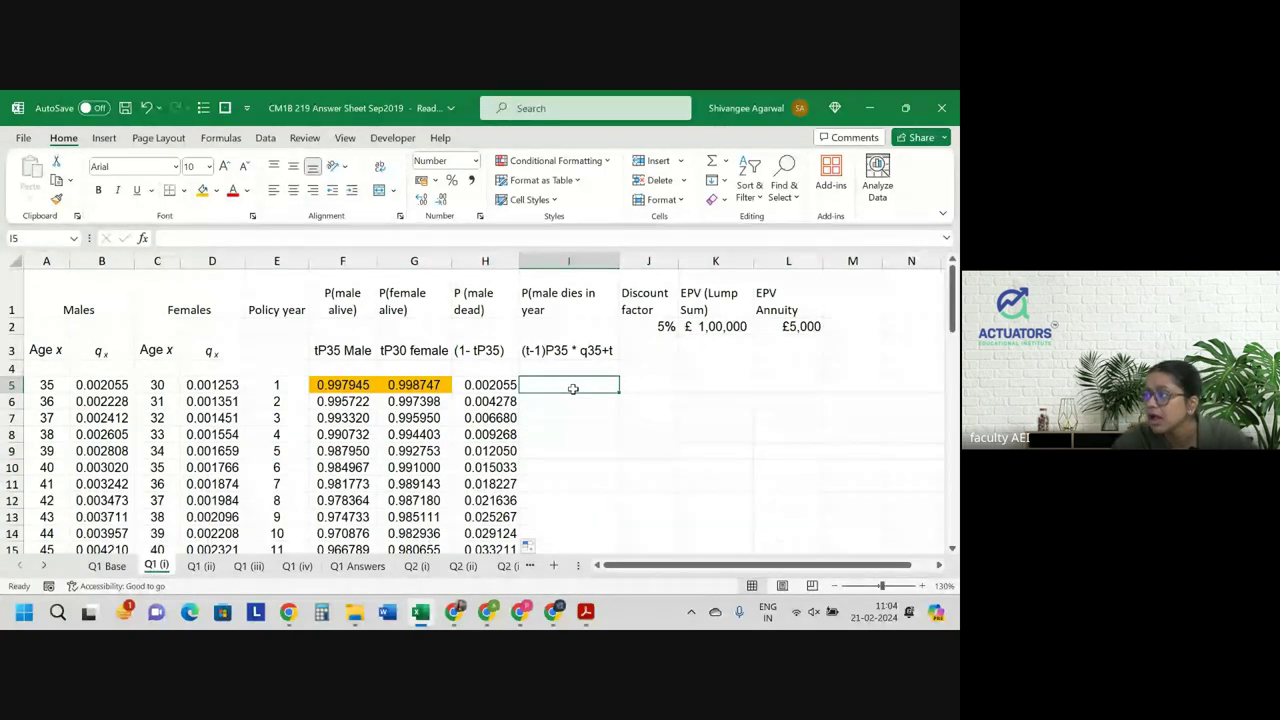
Enter the first-year death probability in I5 and =F5*B6 in I6.
{"action": "type", "text": "="}
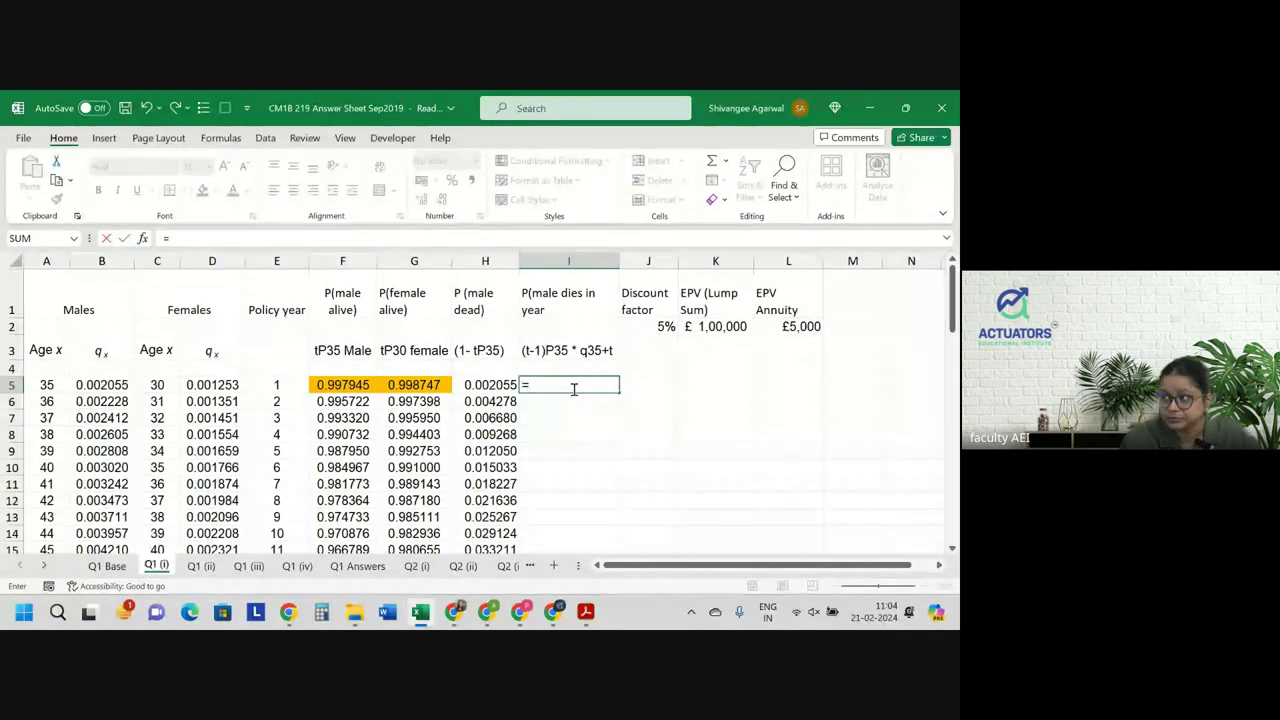
{"action": "key", "text": "Left"}
{"action": "key", "text": "Left"}
{"action": "key", "text": "Left"}
{"action": "key", "text": "Left"}
{"action": "key", "text": "Left"}
{"action": "key", "text": "Left"}
{"action": "key", "text": "Left"}
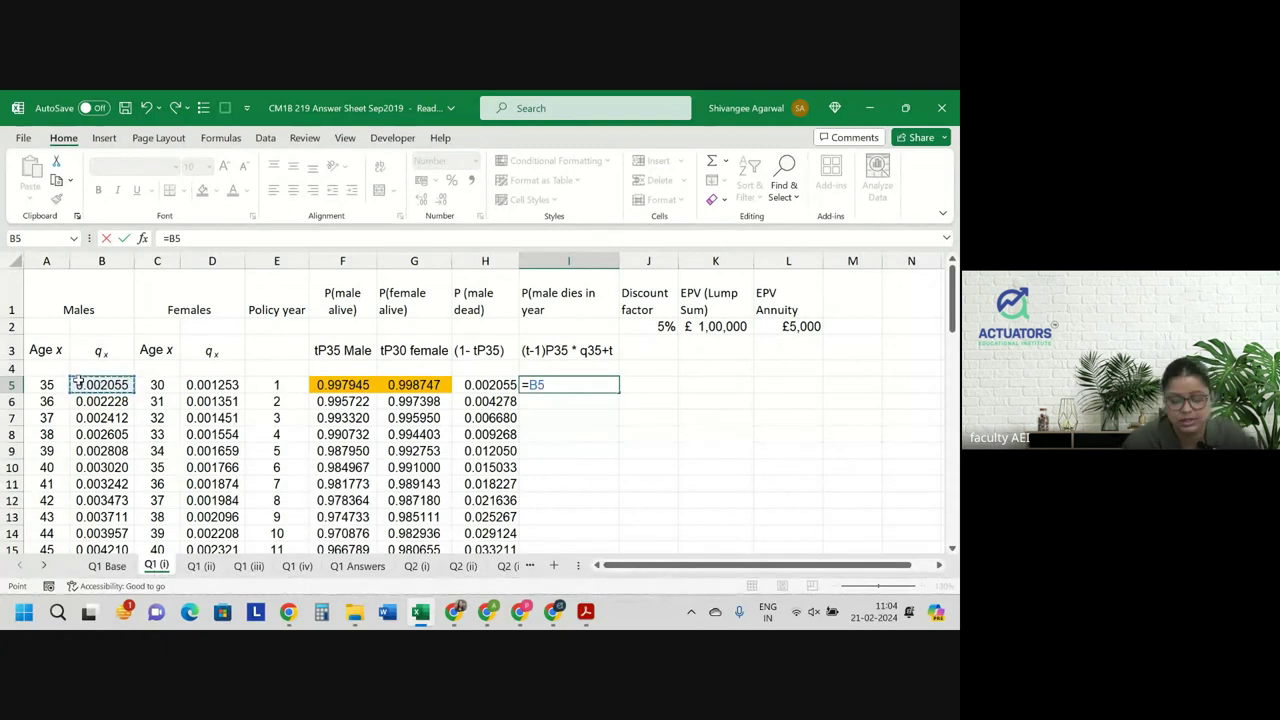
{"action": "key", "text": "Return"}
{"action": "type", "text": "=="}
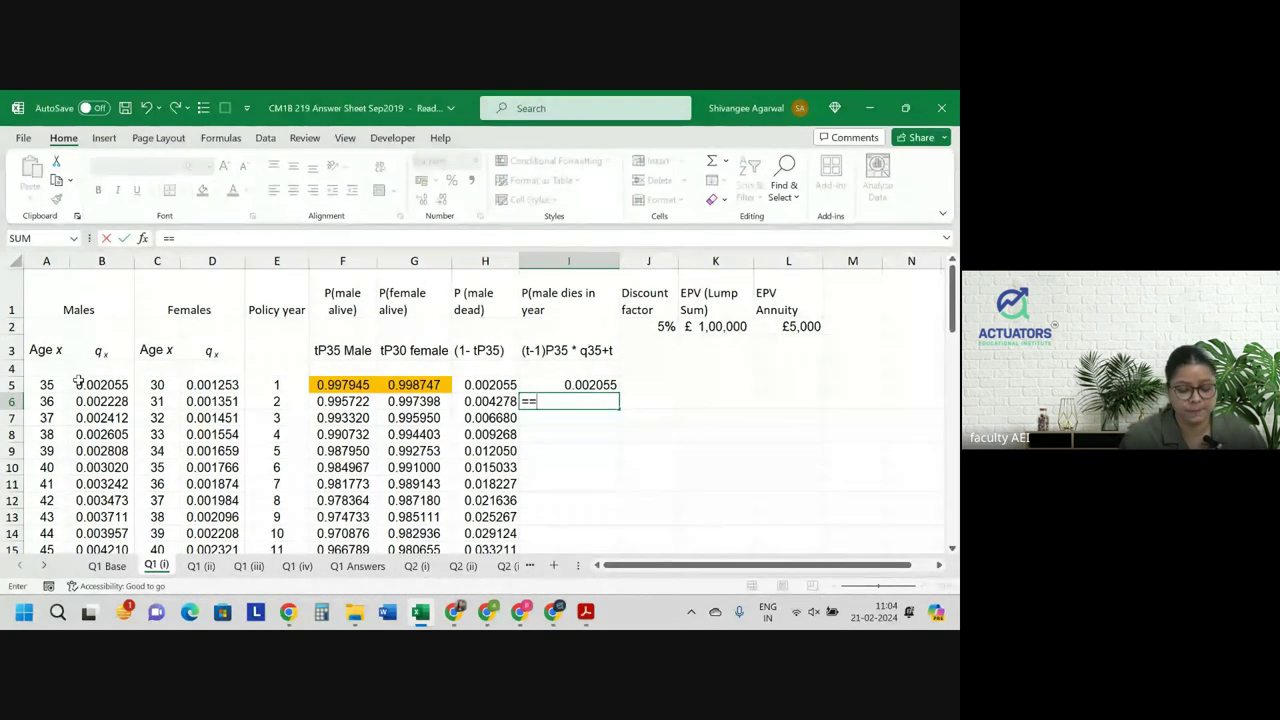
{"action": "left_click", "coordinate": [343, 386]}
{"action": "type", "text": "*"}
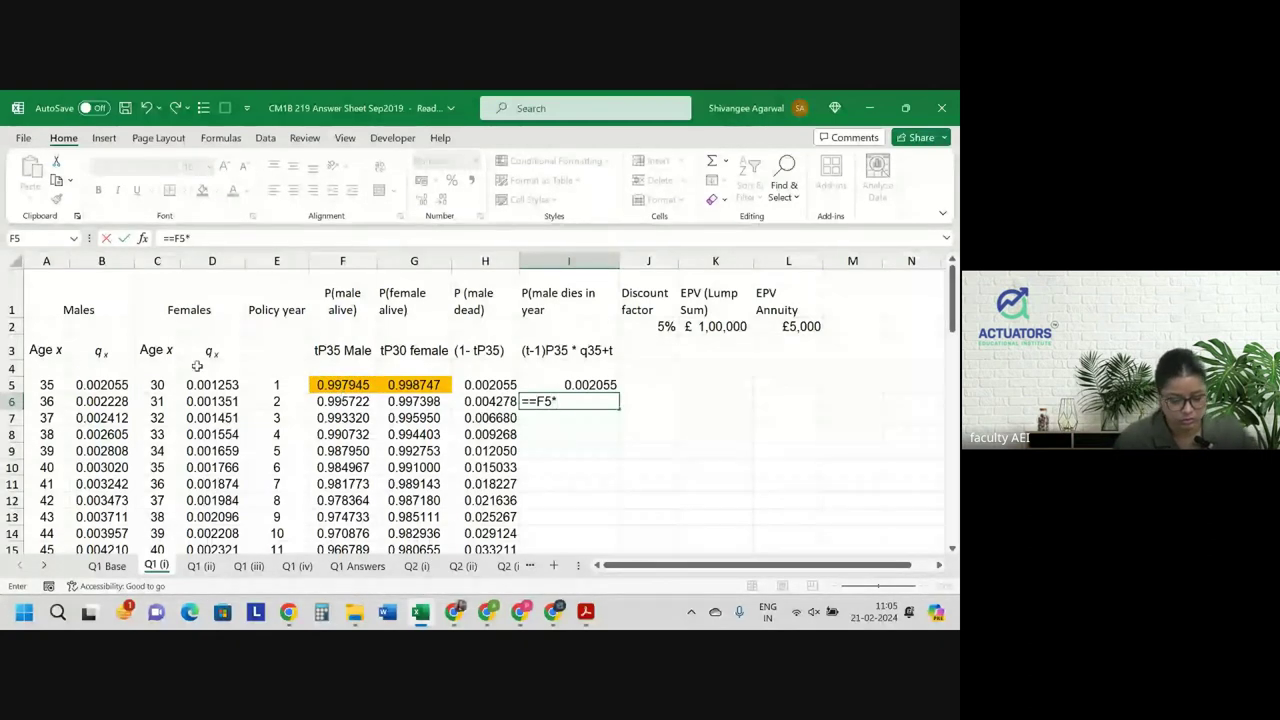
{"action": "left_click", "coordinate": [118, 399]}
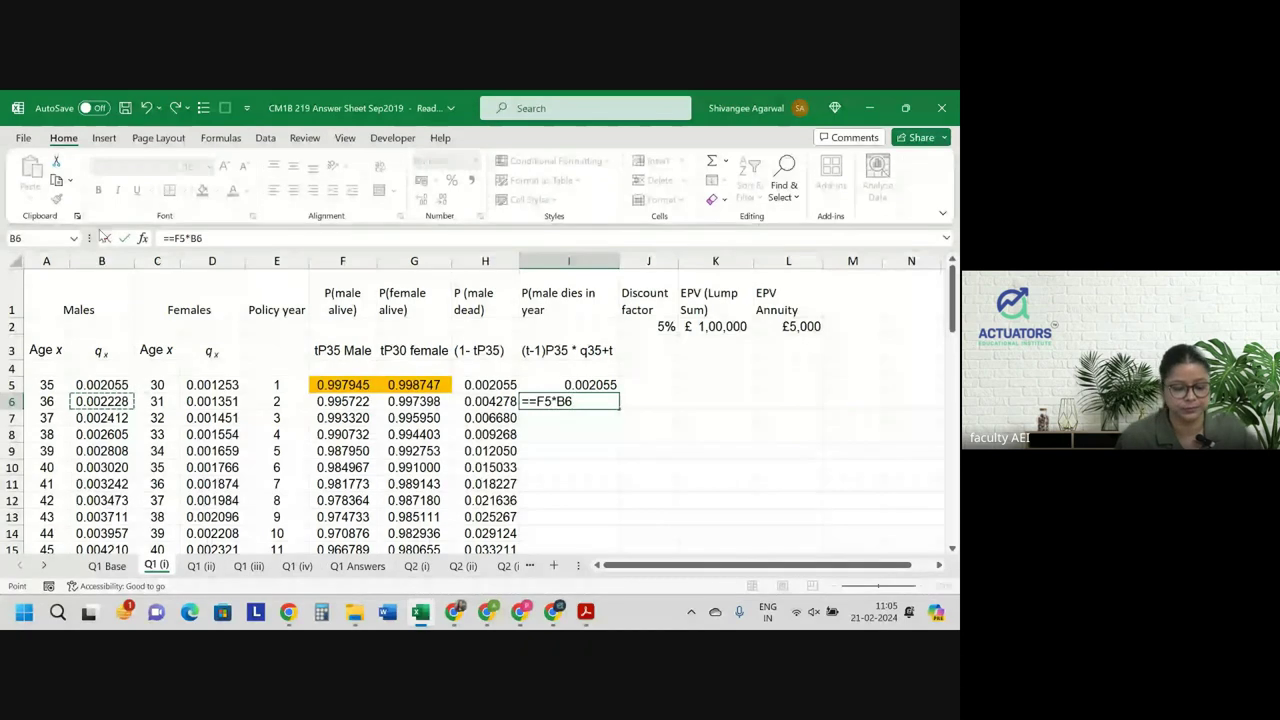
{"action": "left_click", "coordinate": [169, 238]}
{"action": "key", "text": "BackSpace"}
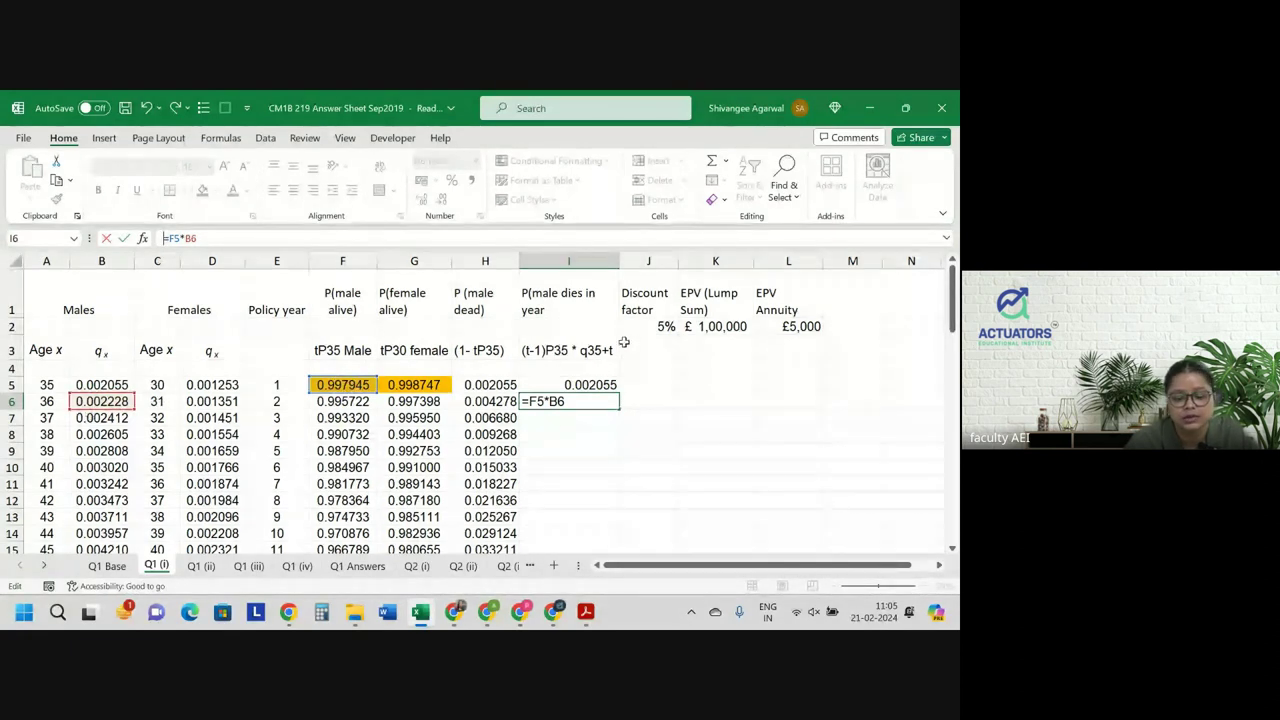
{"action": "key", "text": "Return"}
Label heading cell E3 as 't'.
{"action": "left_click", "coordinate": [298, 340]}
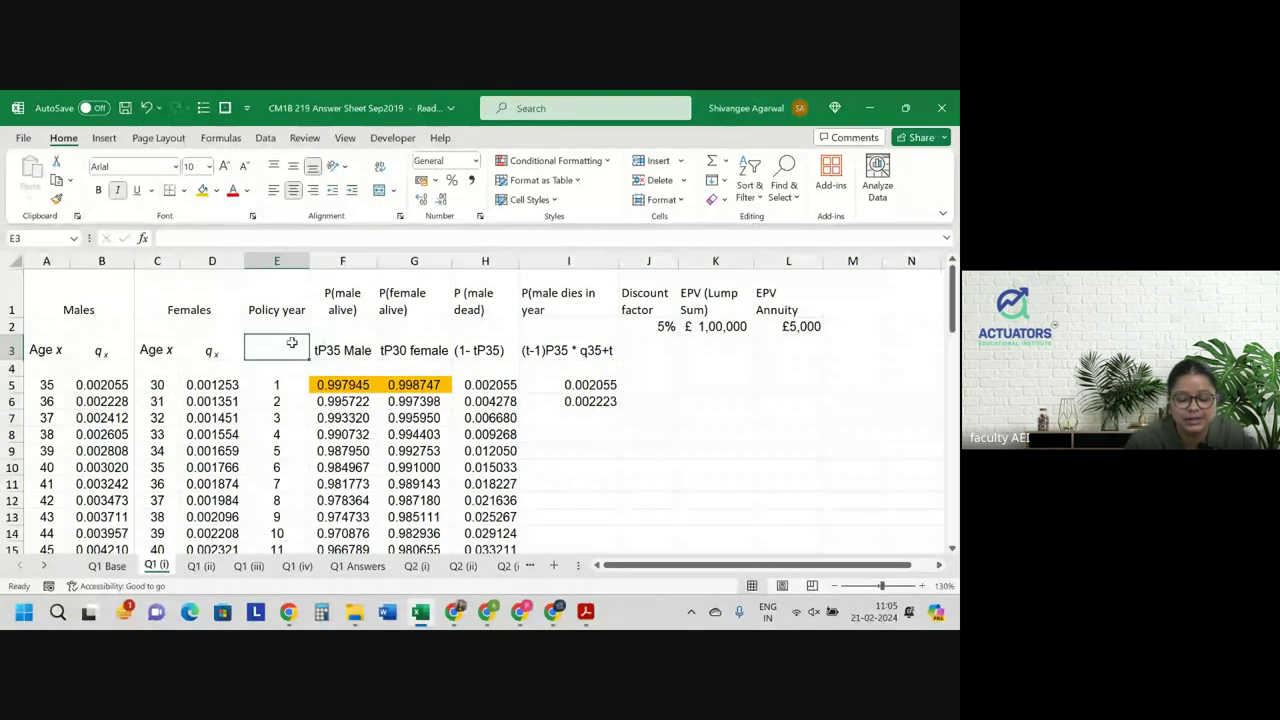
{"action": "type", "text": "t"}
{"action": "key", "text": "Return"}
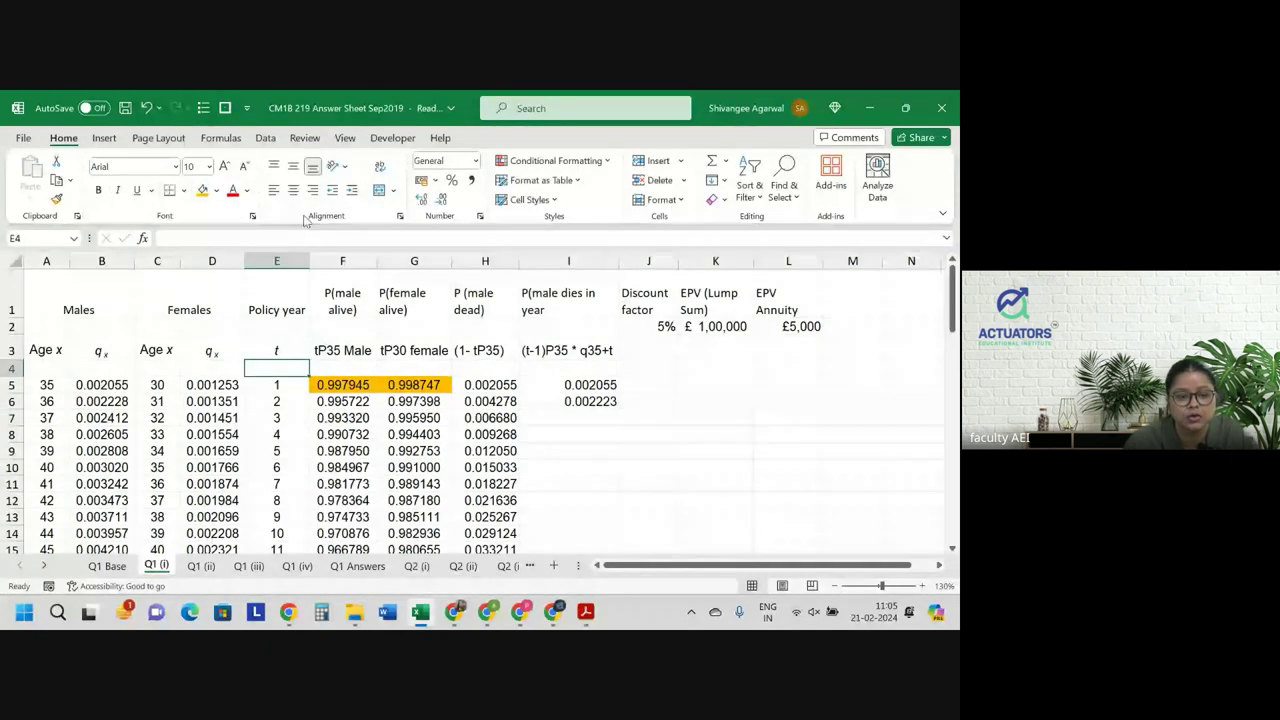
Fill I6's formula down column I and check the zero results in rows 31–35.
{"action": "left_click", "coordinate": [598, 405]}
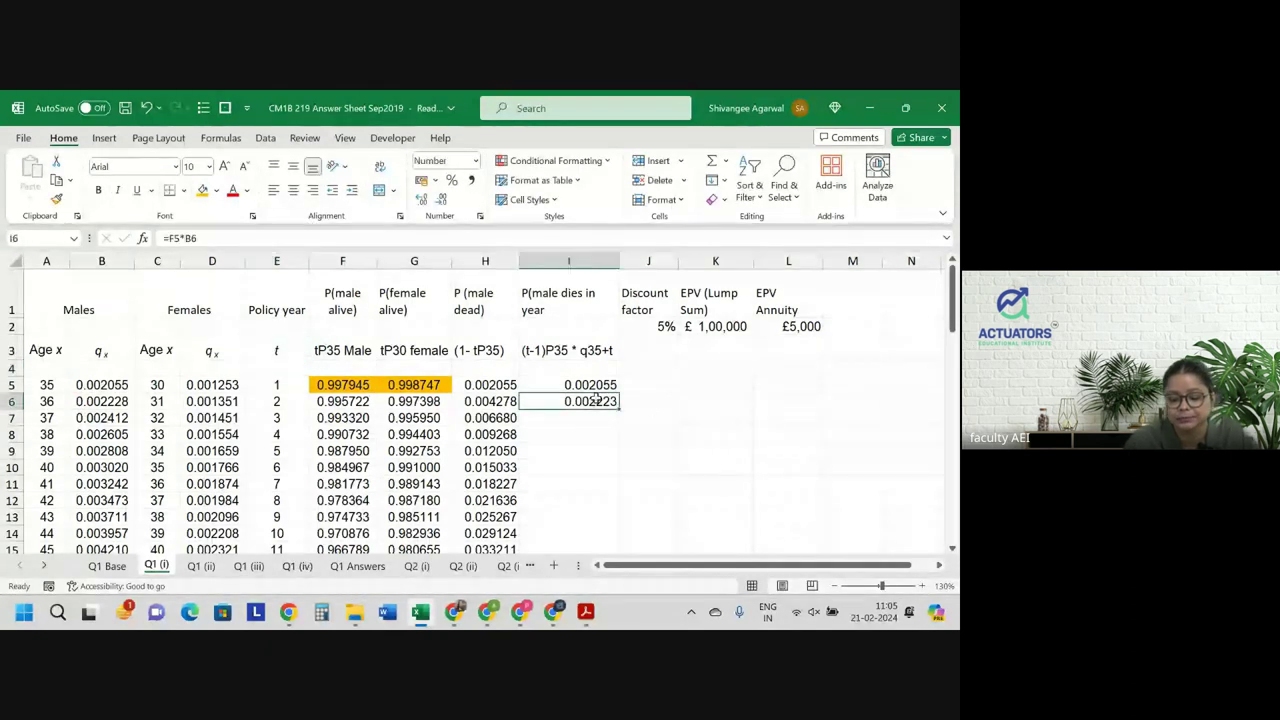
{"action": "double_click", "coordinate": [619, 409]}
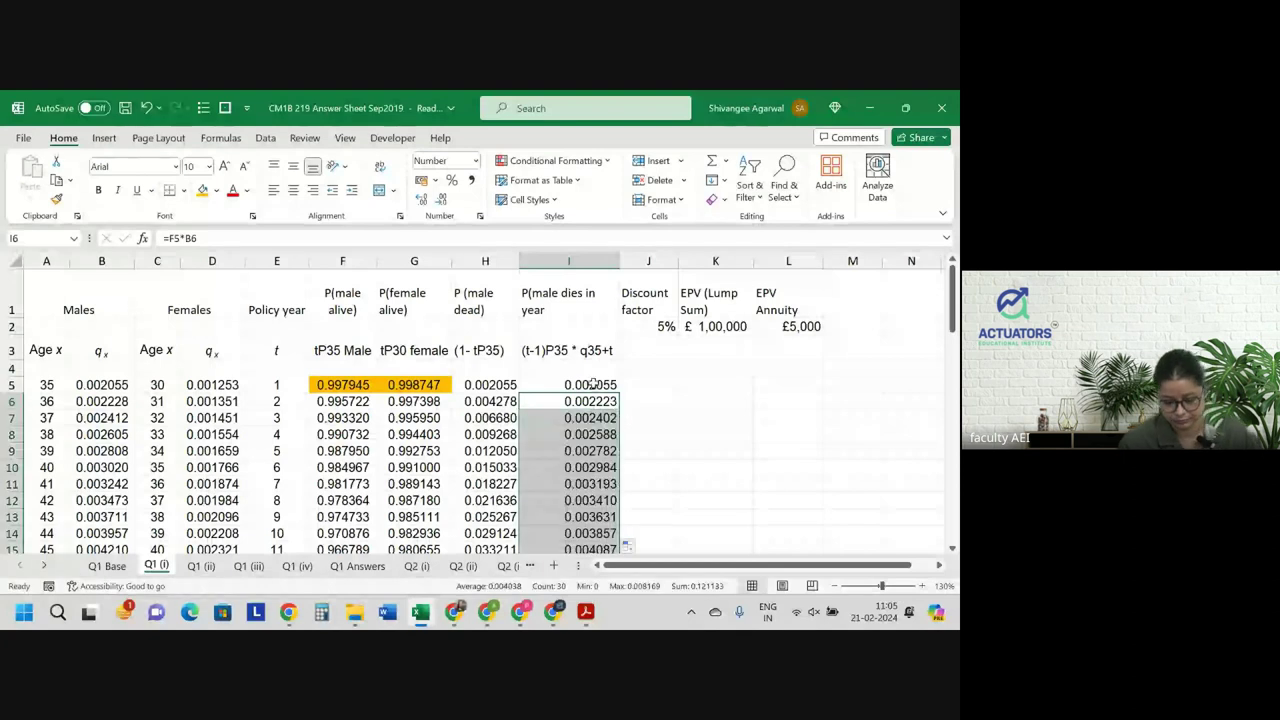
{"action": "left_click", "coordinate": [591, 384]}
{"action": "key", "text": "ctrl+shift+Down"}
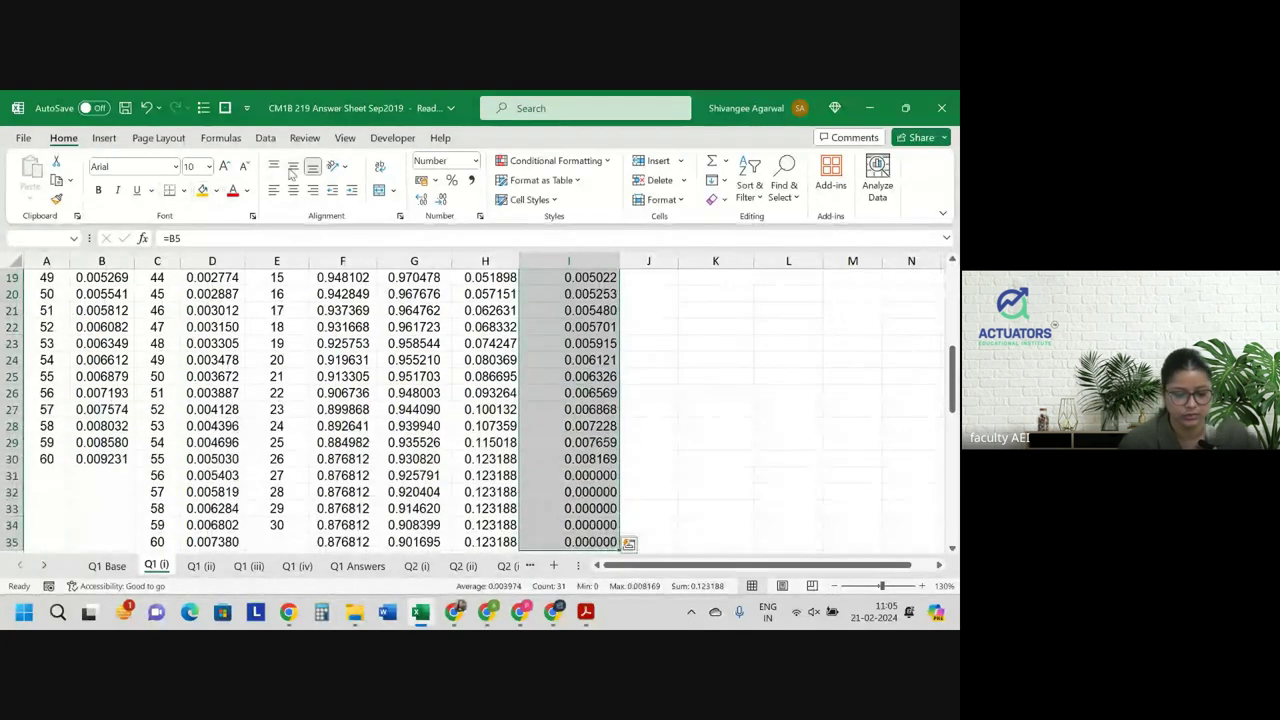
{"action": "scroll", "coordinate": [605, 500], "scroll_direction": "up", "scroll_amount": 6}
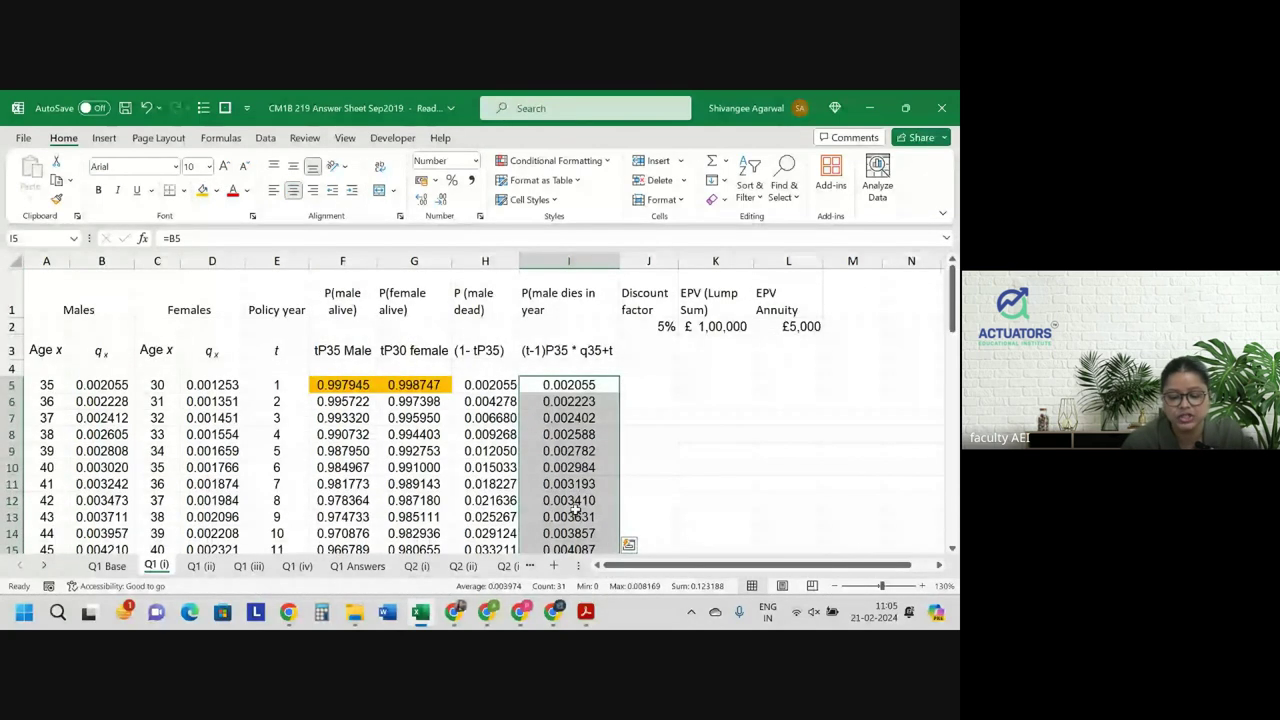
{"action": "scroll", "coordinate": [575, 508], "scroll_direction": "down", "scroll_amount": 8}
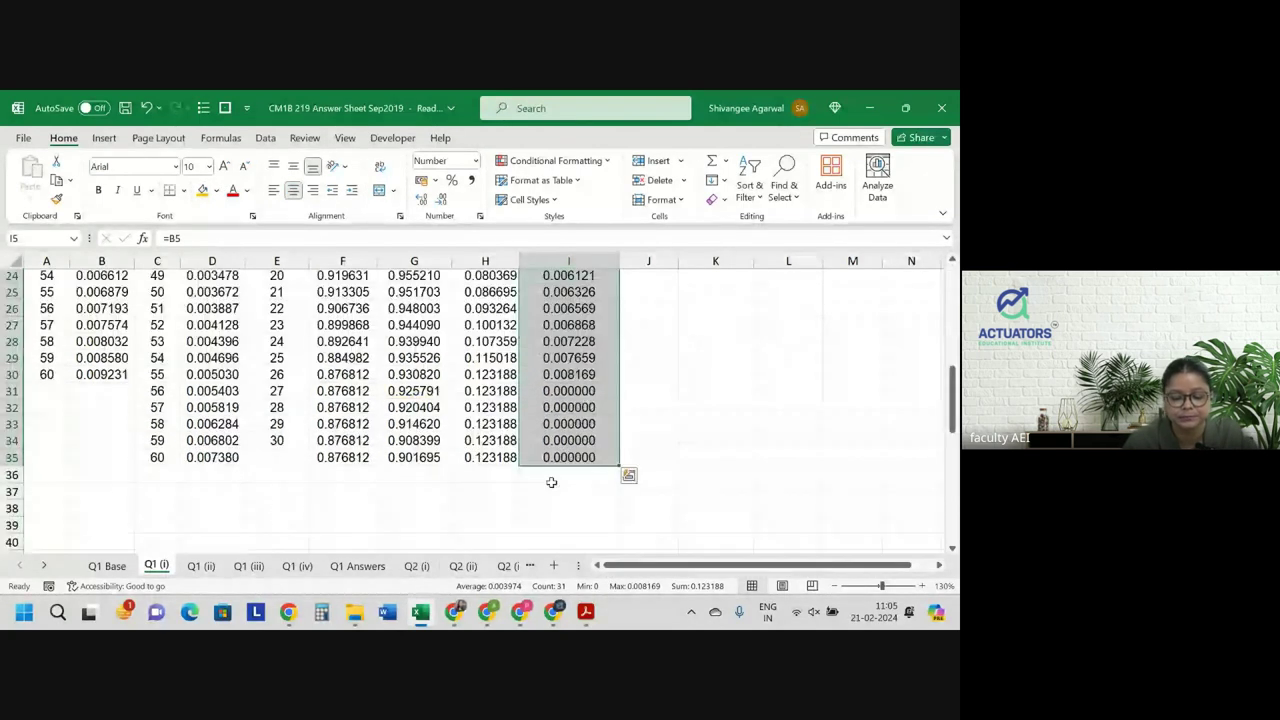
{"action": "scroll", "coordinate": [551, 480], "scroll_direction": "up", "scroll_amount": 2}
{"action": "scroll", "coordinate": [570, 411], "scroll_direction": "up", "scroll_amount": 6}
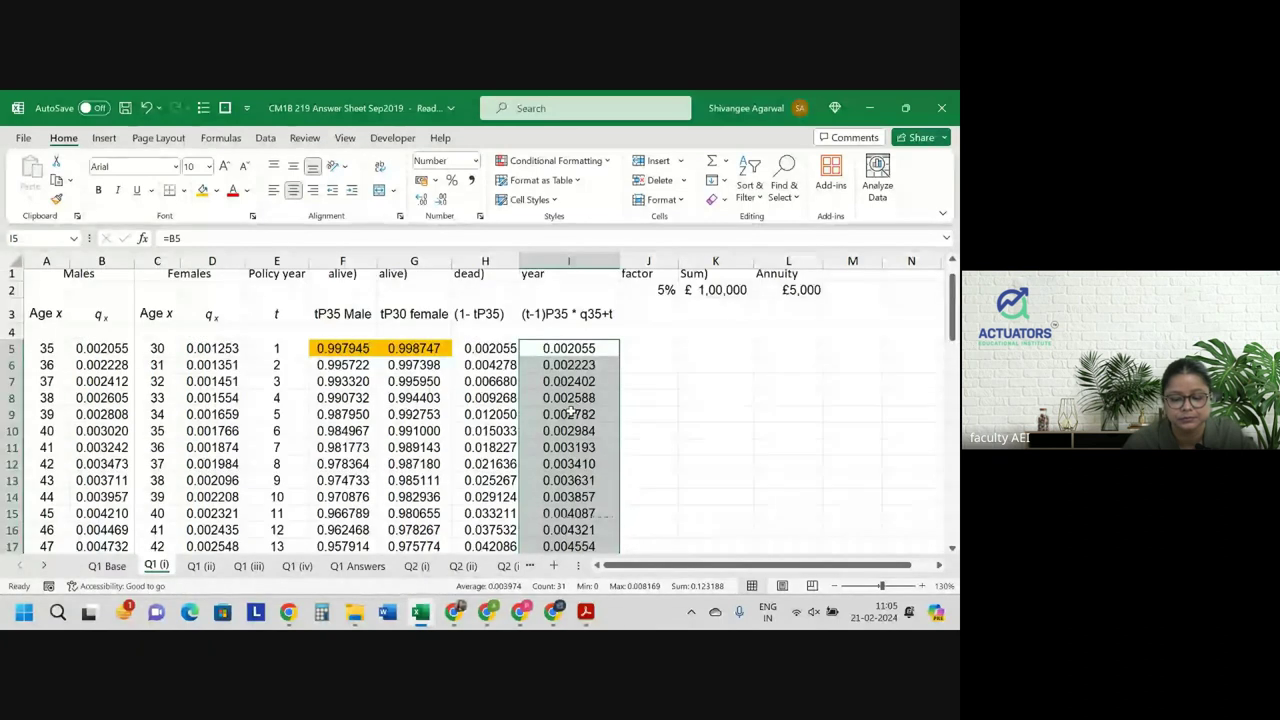
{"action": "scroll", "coordinate": [630, 354], "scroll_direction": "down", "scroll_amount": 8}
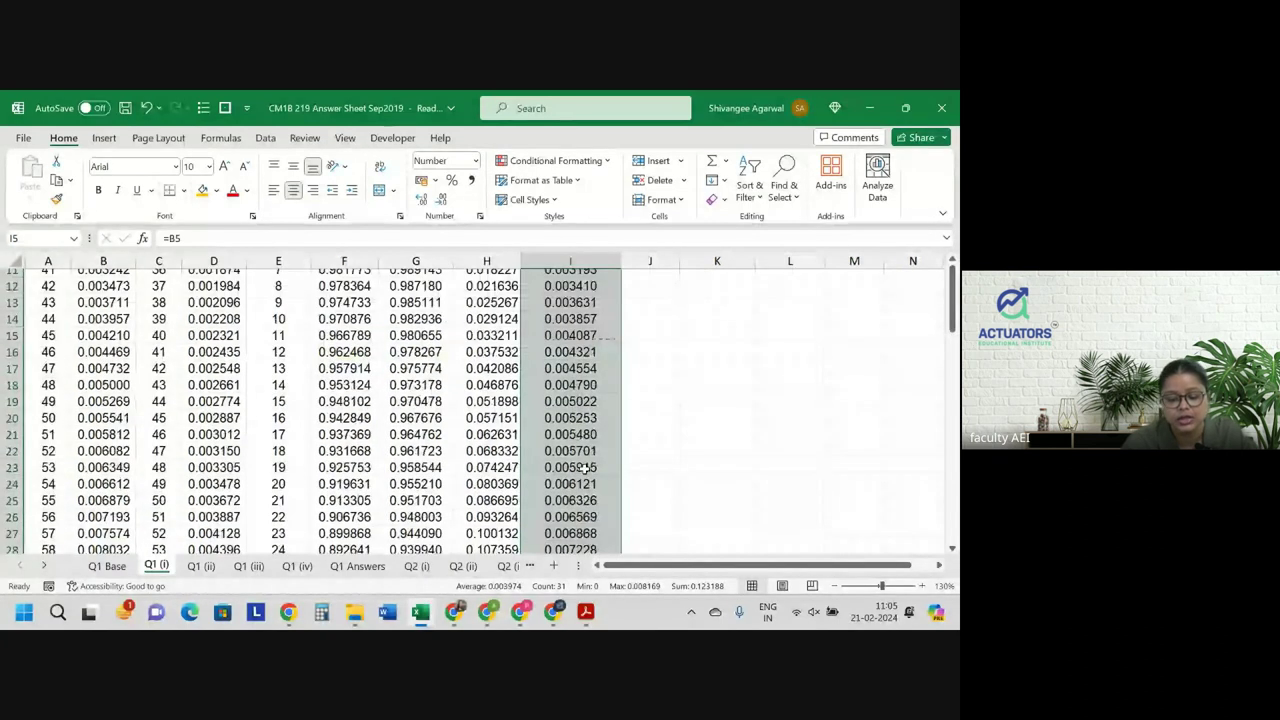
{"action": "left_click_drag", "start_coordinate": [569, 389], "coordinate": [569, 456]}
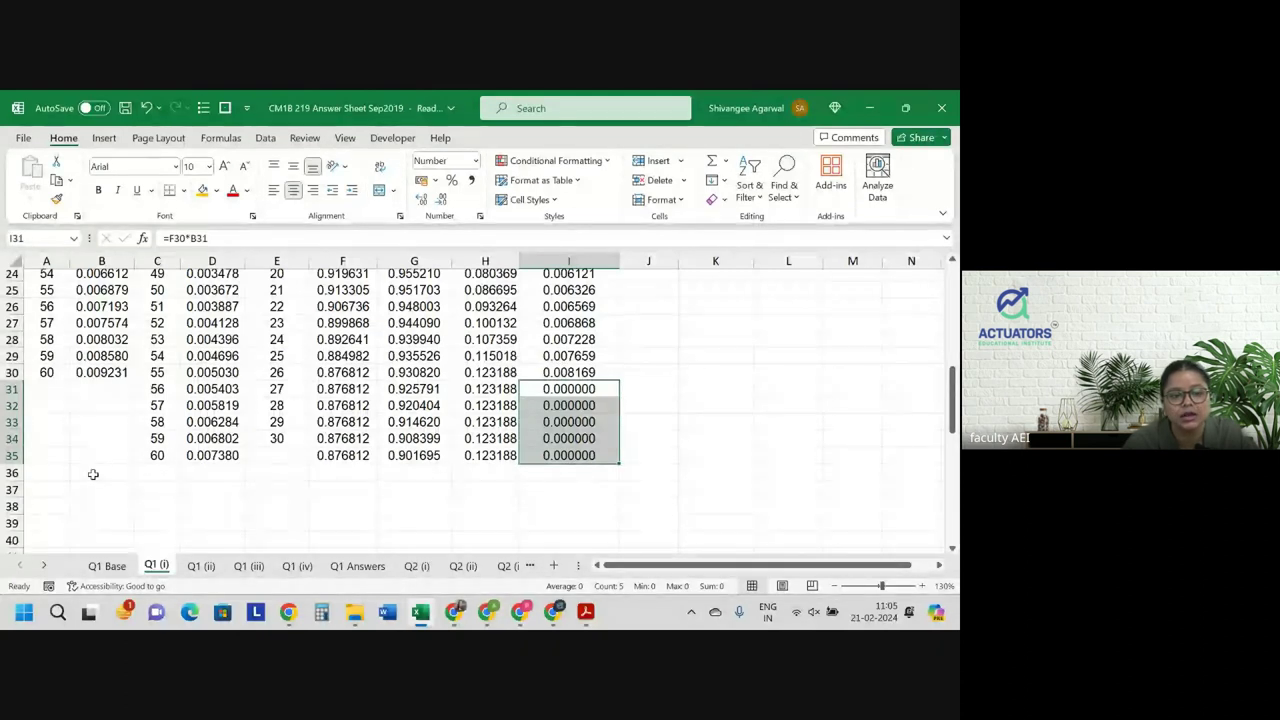
{"action": "scroll", "coordinate": [551, 409], "scroll_direction": "up", "scroll_amount": 8}
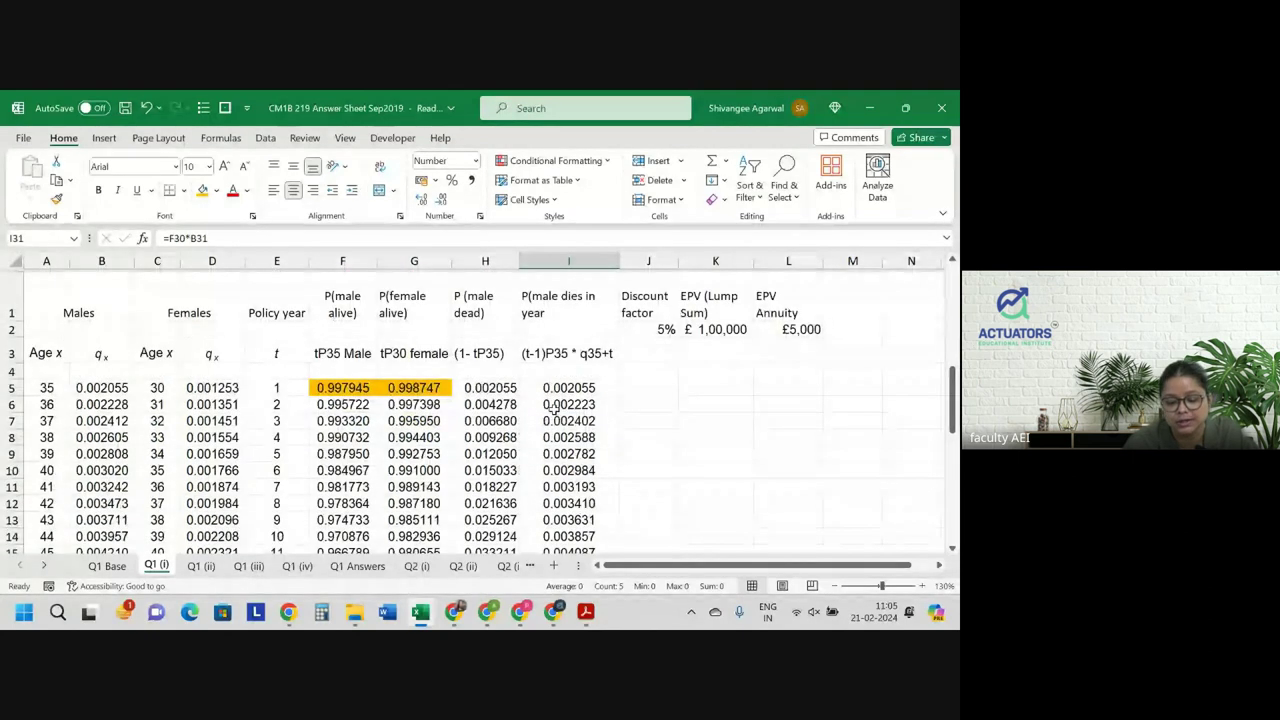
Enter the discount factor formula =(1+$J$2)^-E5 in J5.
{"action": "left_click", "coordinate": [651, 388]}
{"action": "type", "text": "="}
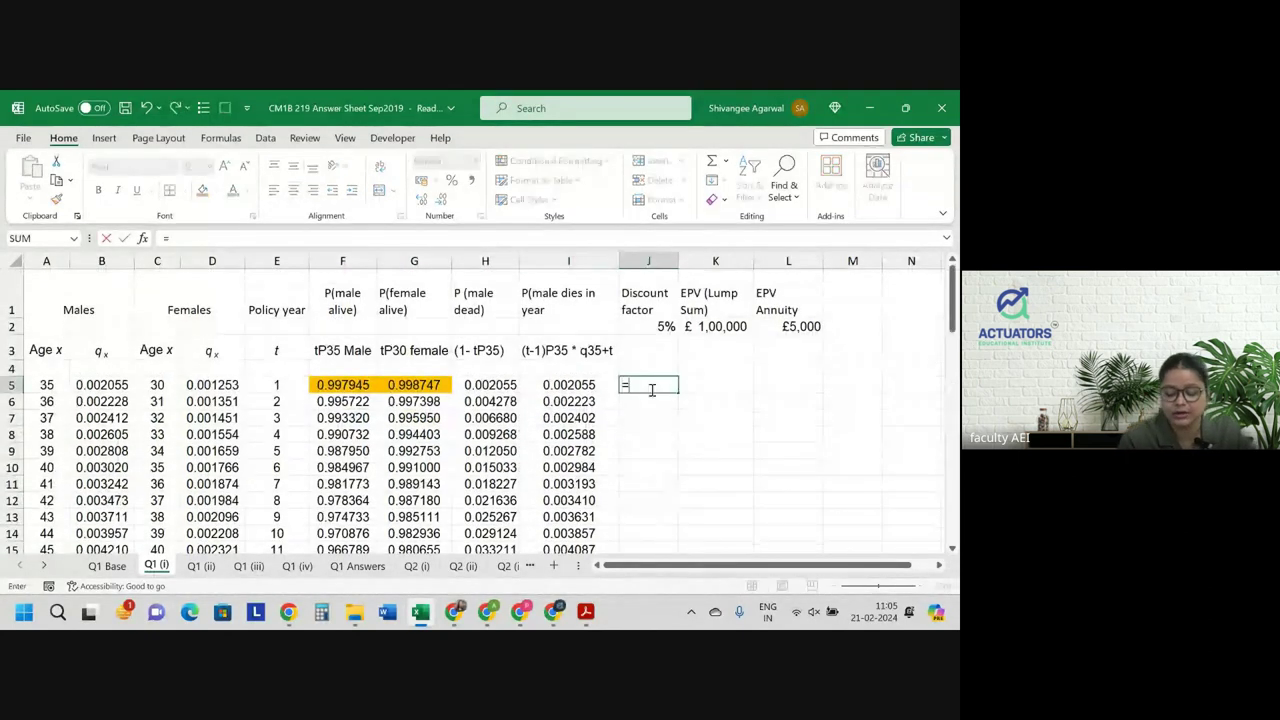
{"action": "type", "text": "(1+"}
{"action": "key", "text": "Up"}
{"action": "key", "text": "Up"}
{"action": "key", "text": "Up"}
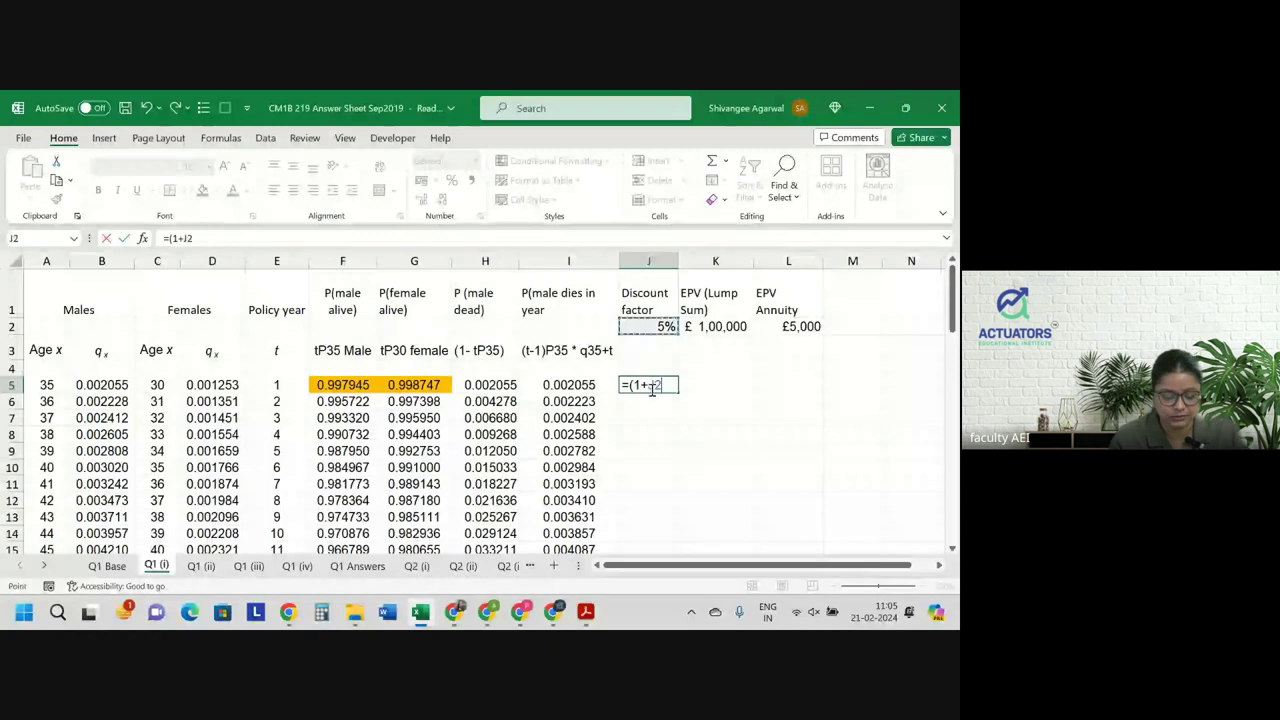
{"action": "key", "text": "F4"}
{"action": "type", "text": ")&"}
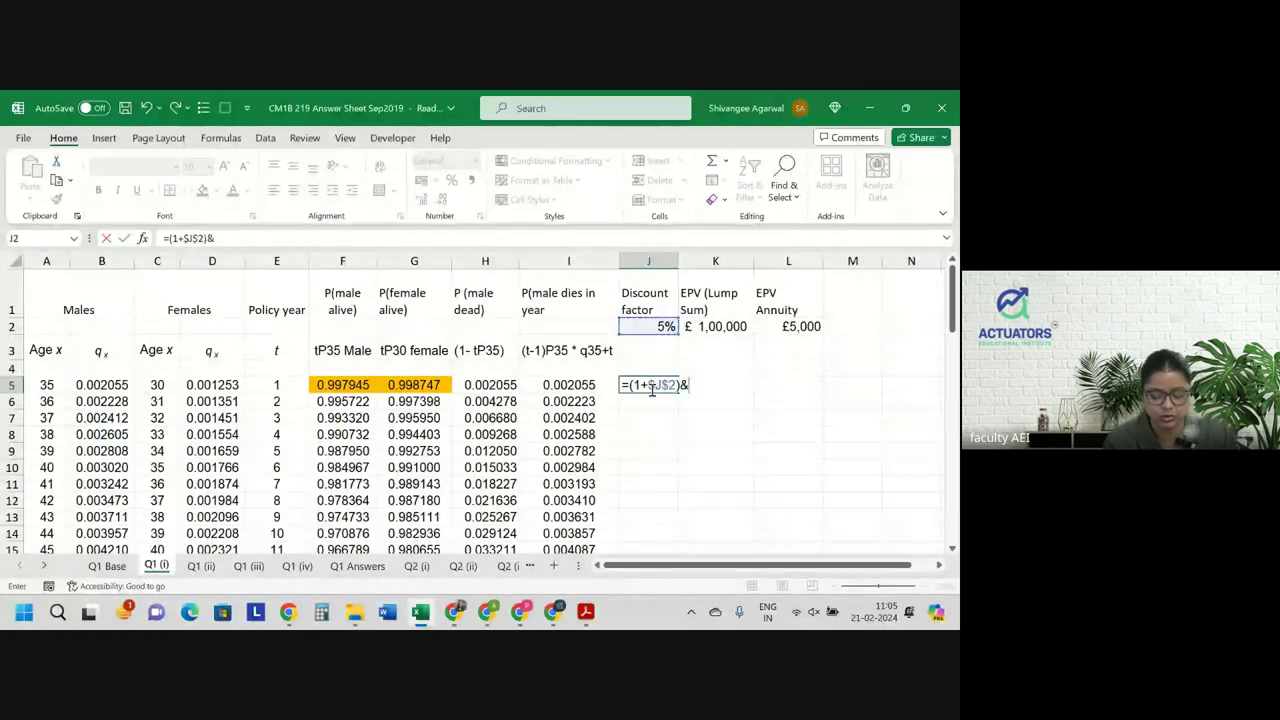
{"action": "key", "text": "BackSpace"}
{"action": "type", "text": "^"}
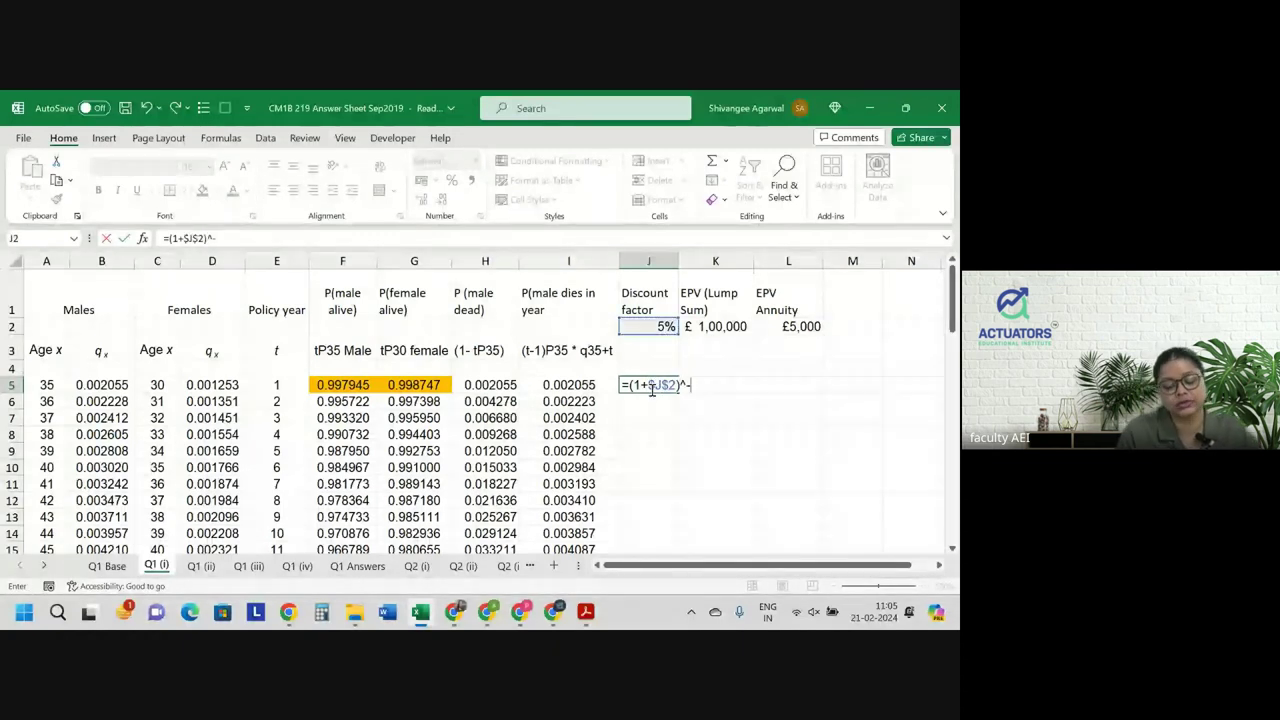
{"action": "type", "text": "-E5"}
{"action": "key", "text": "ctrl+Return"}
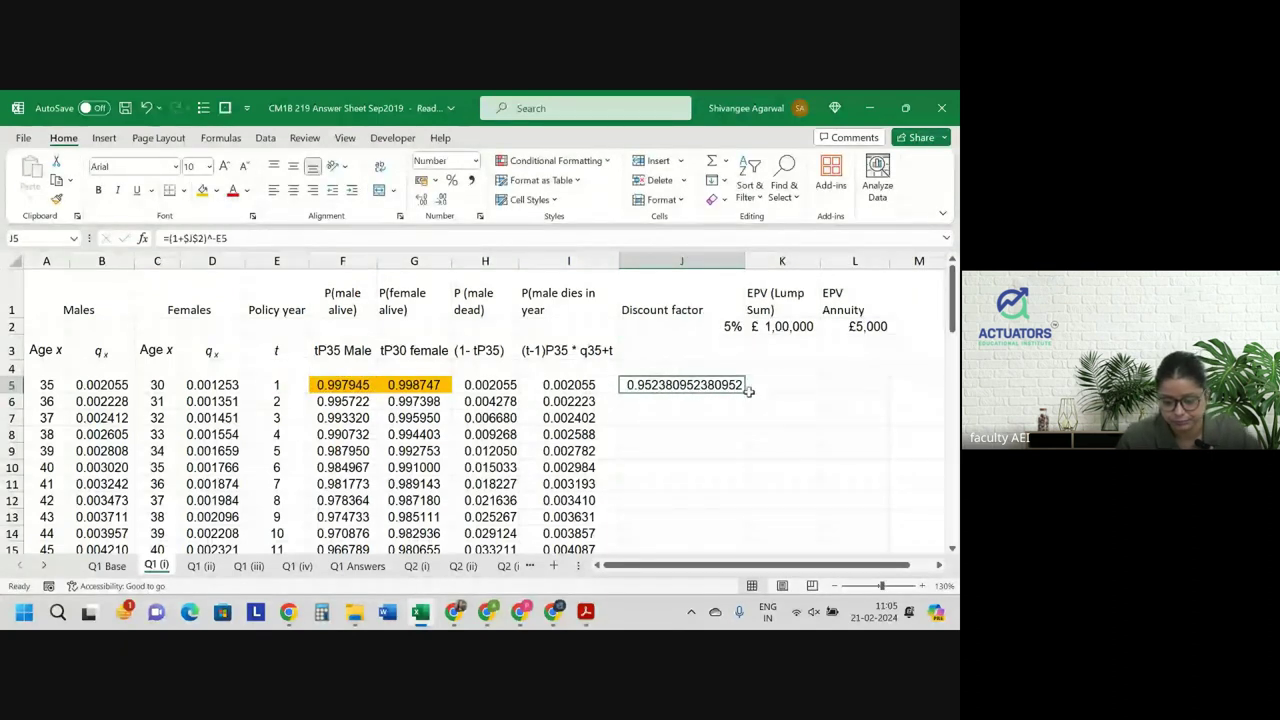
Centre J5 at seven decimals, fill it down column J, and narrow the column.
{"action": "left_click", "coordinate": [441, 197]}
{"action": "left_click", "coordinate": [441, 197]}
{"action": "left_click", "coordinate": [441, 197]}
{"action": "left_click", "coordinate": [441, 197]}
{"action": "left_click", "coordinate": [441, 197]}
{"action": "left_click", "coordinate": [441, 197]}
{"action": "left_click", "coordinate": [441, 197]}
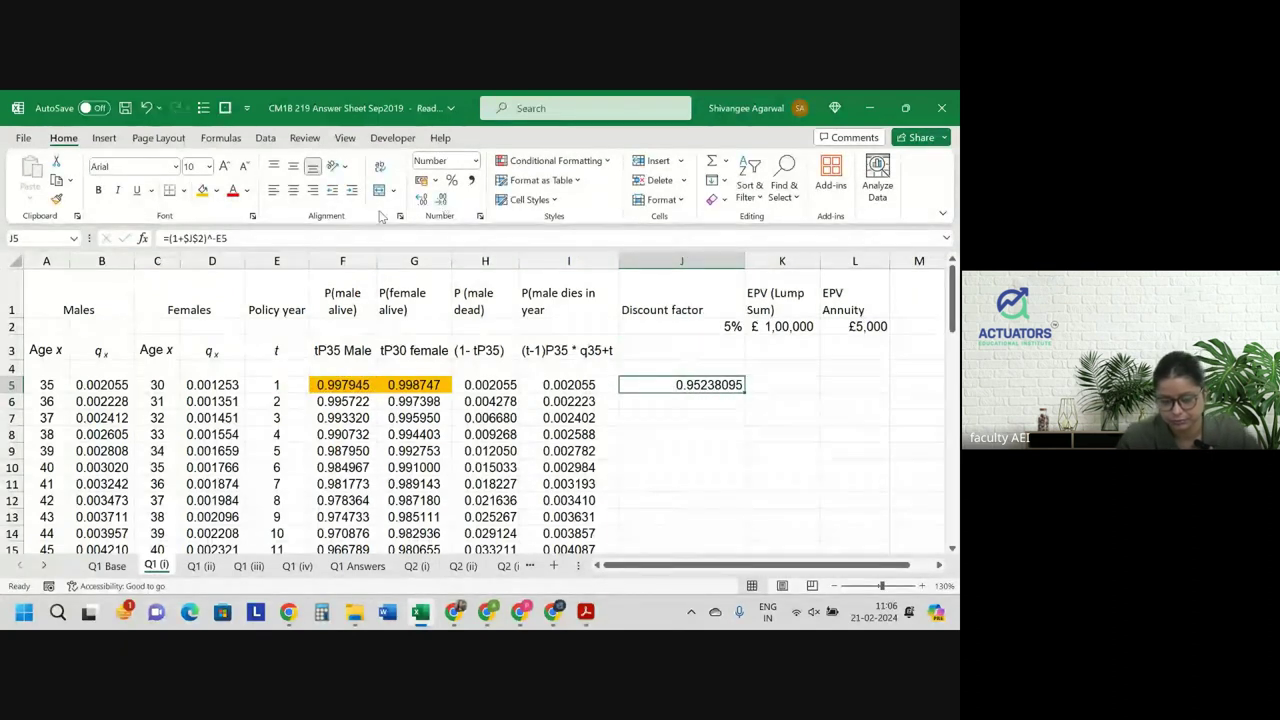
{"action": "left_click", "coordinate": [441, 197]}
{"action": "left_click", "coordinate": [293, 190]}
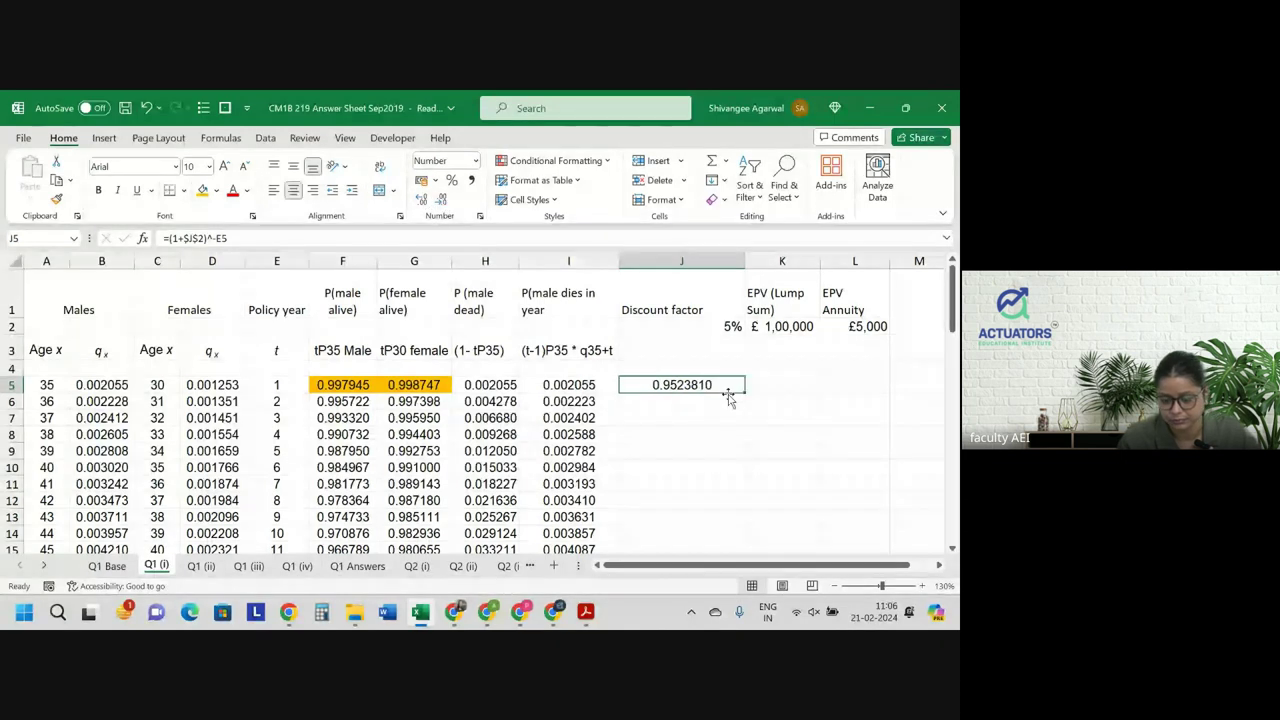
{"action": "double_click", "coordinate": [744, 392]}
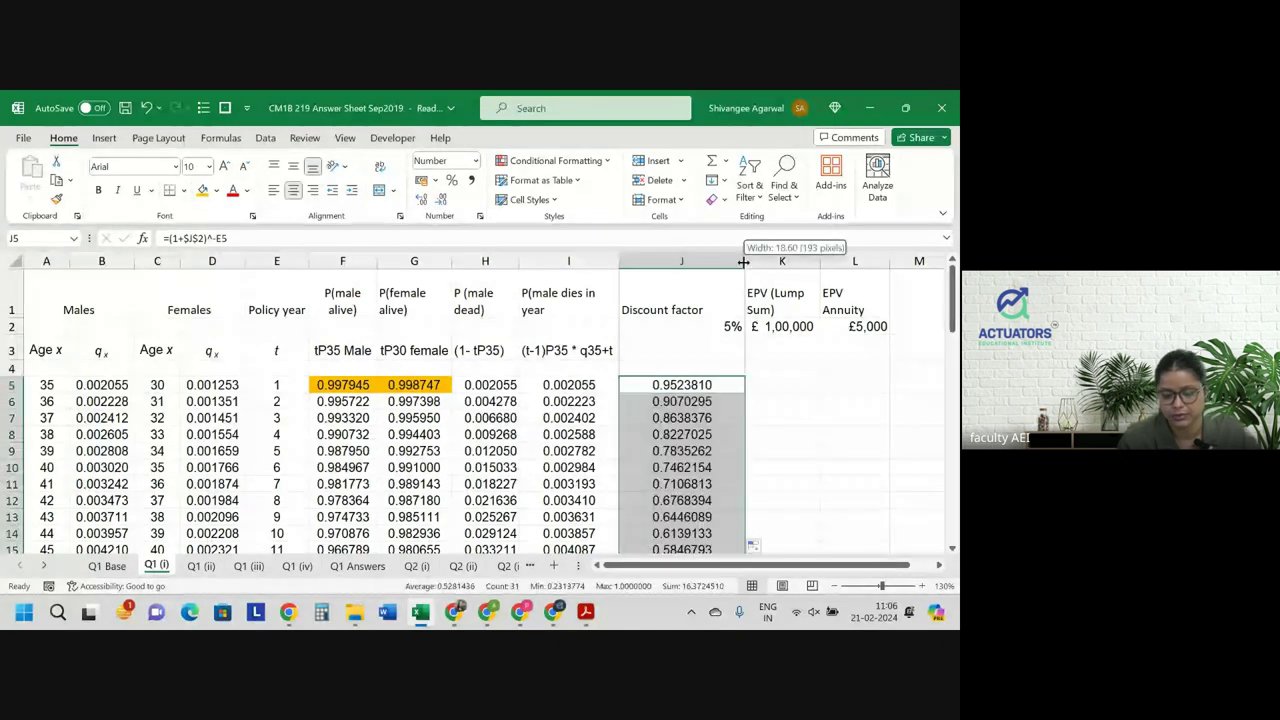
{"action": "left_click_drag", "start_coordinate": [743, 262], "coordinate": [708, 262]}
{"action": "left_click", "coordinate": [733, 385]}
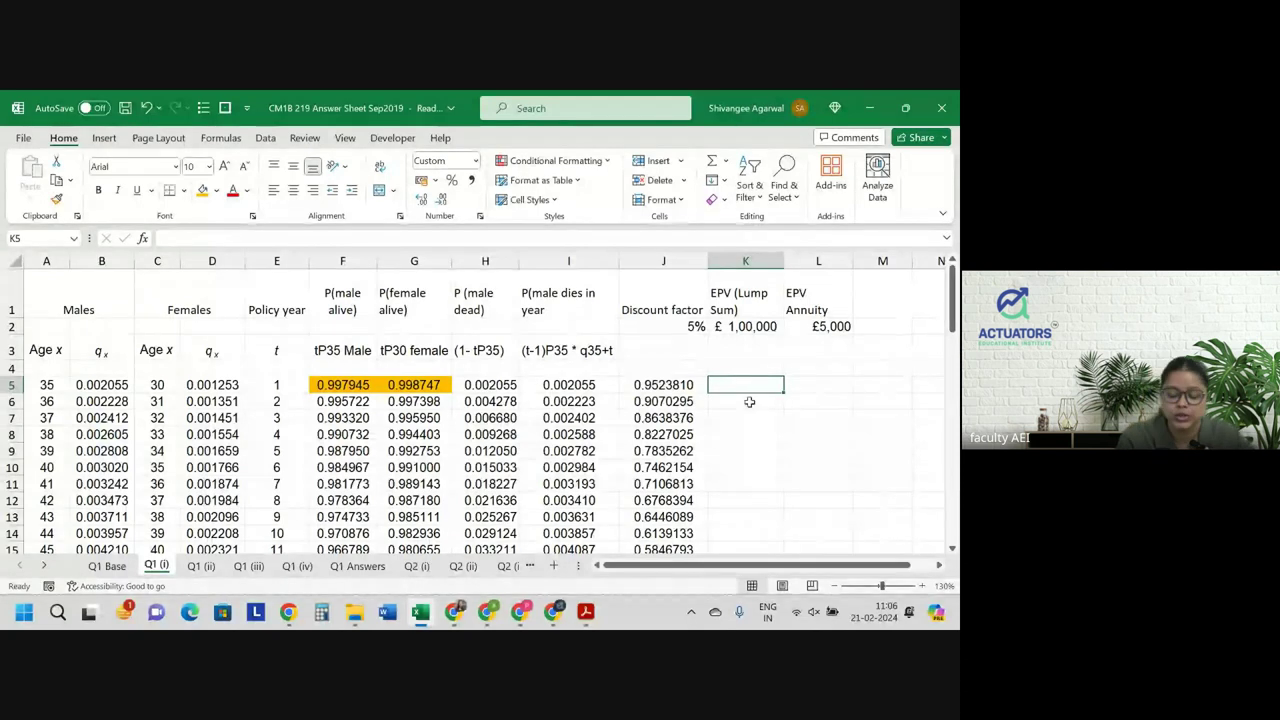
{"action": "type", "text": "="}
{"action": "left_click", "coordinate": [740, 305]}
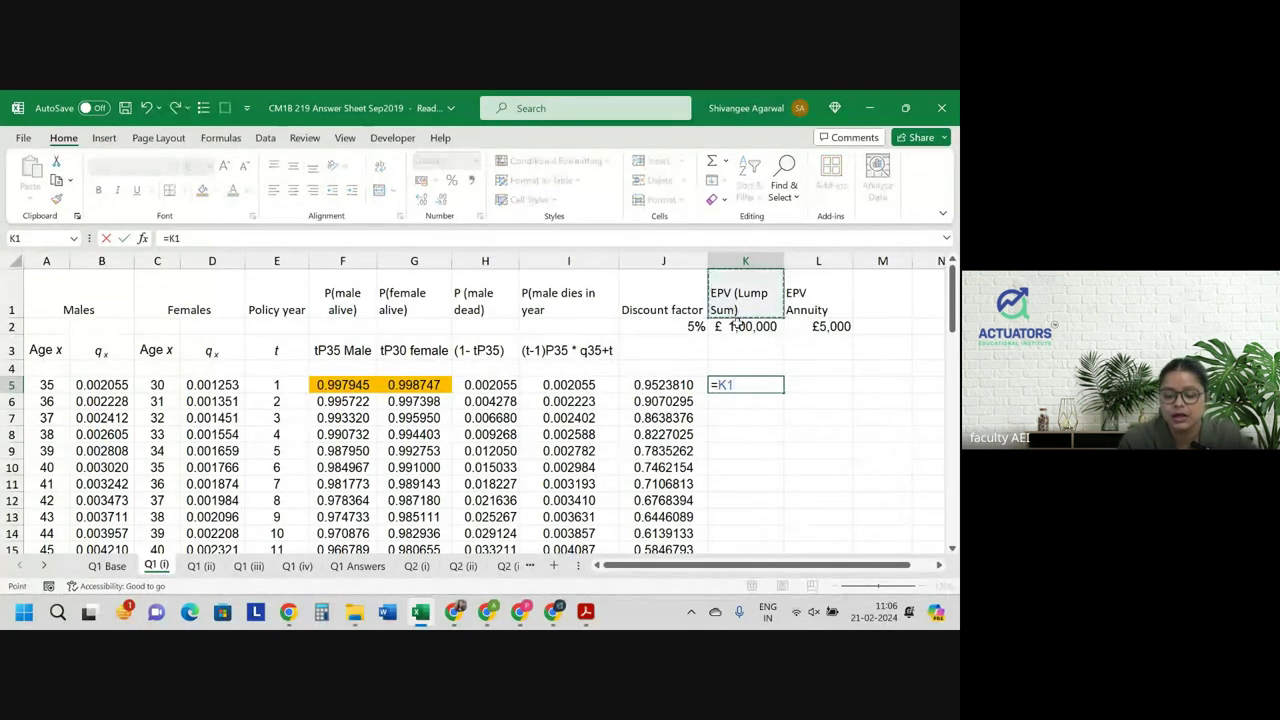
{"action": "key", "text": "Down"}
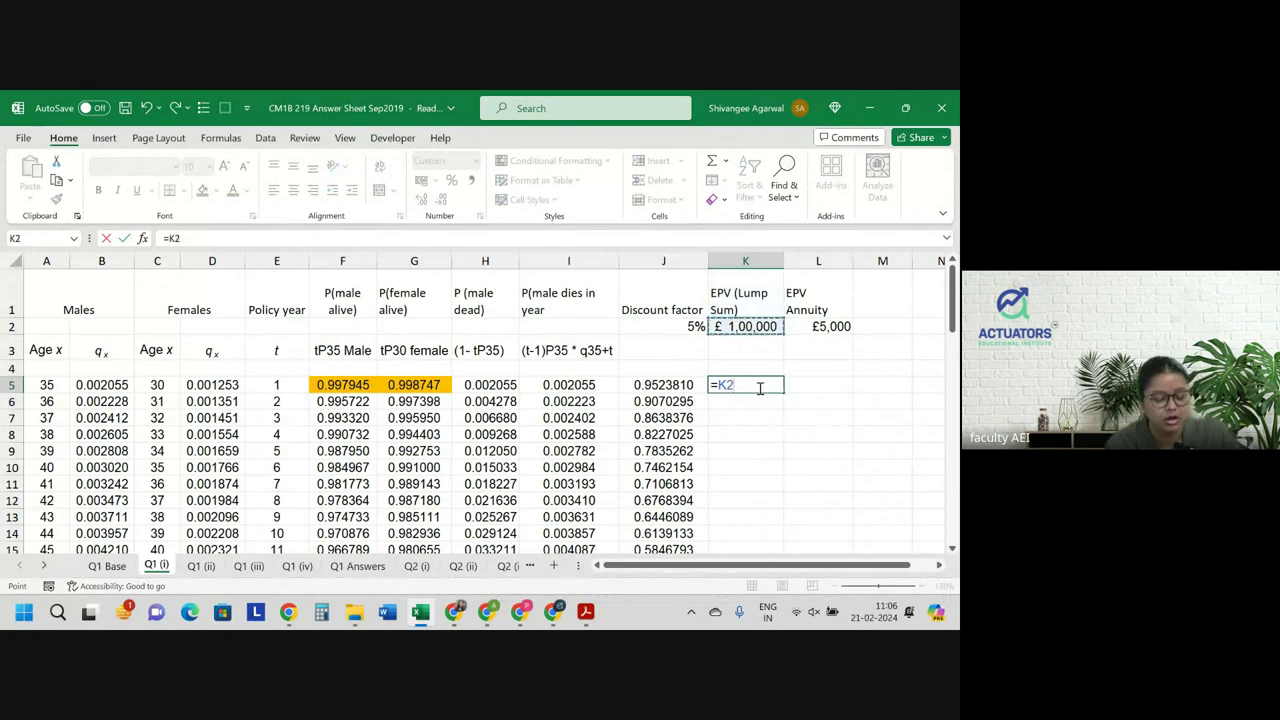
{"action": "key", "text": "F4"}
{"action": "type", "text": "*"}
{"action": "key", "text": "Left"}
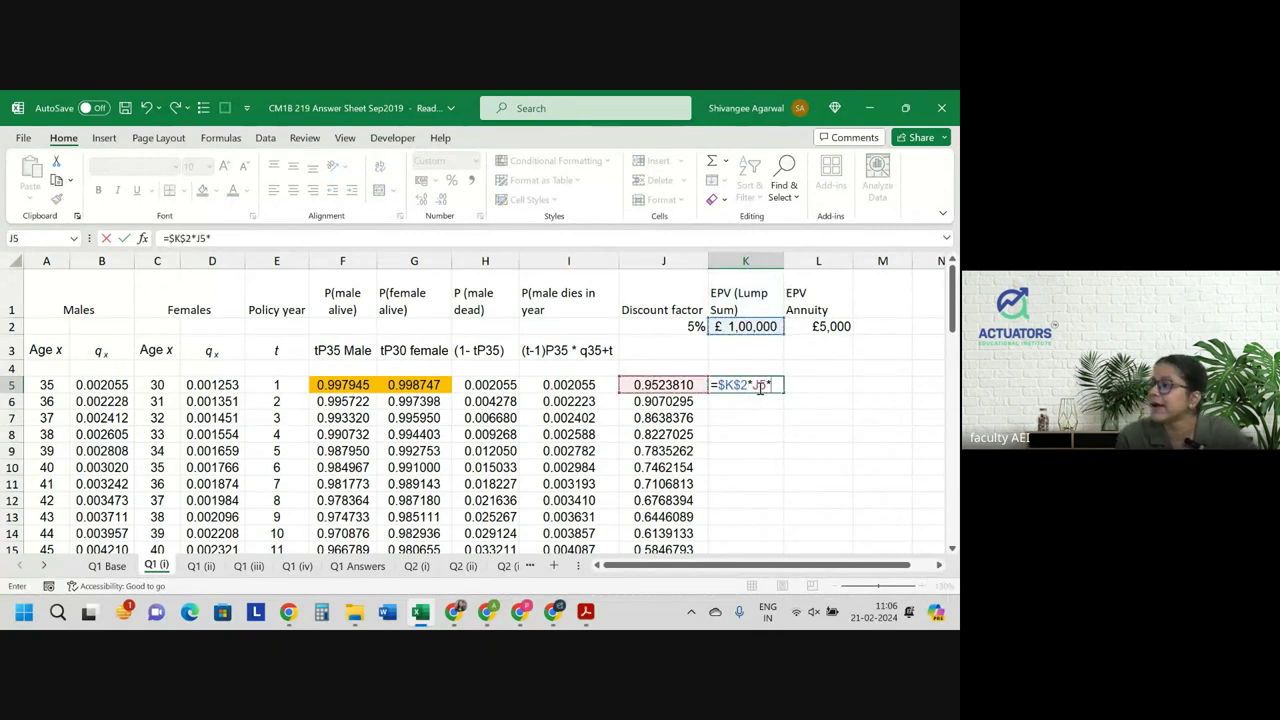
{"action": "key", "text": "Left"}
{"action": "key", "text": "Left"}
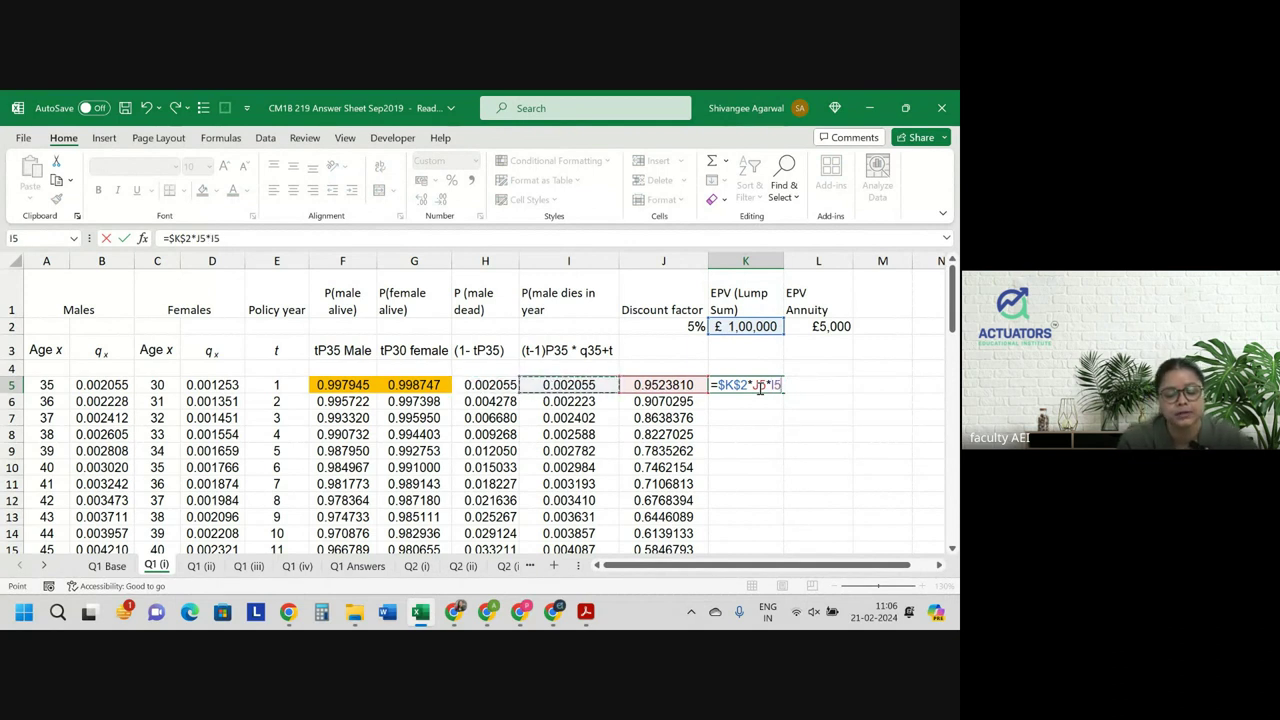
{"action": "key", "text": "Return"}
{"action": "left_click", "coordinate": [760, 385]}
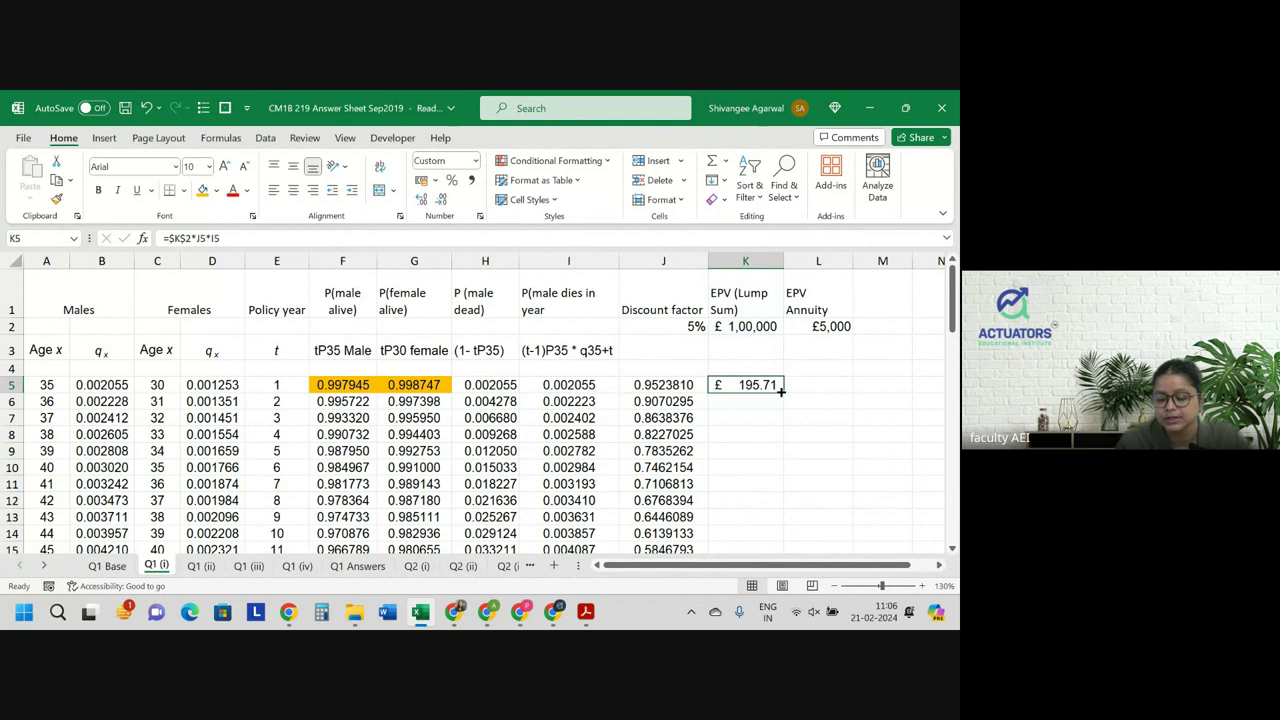
{"action": "double_click", "coordinate": [783, 393]}
{"action": "scroll", "coordinate": [785, 425], "scroll_direction": "down", "scroll_amount": 5}
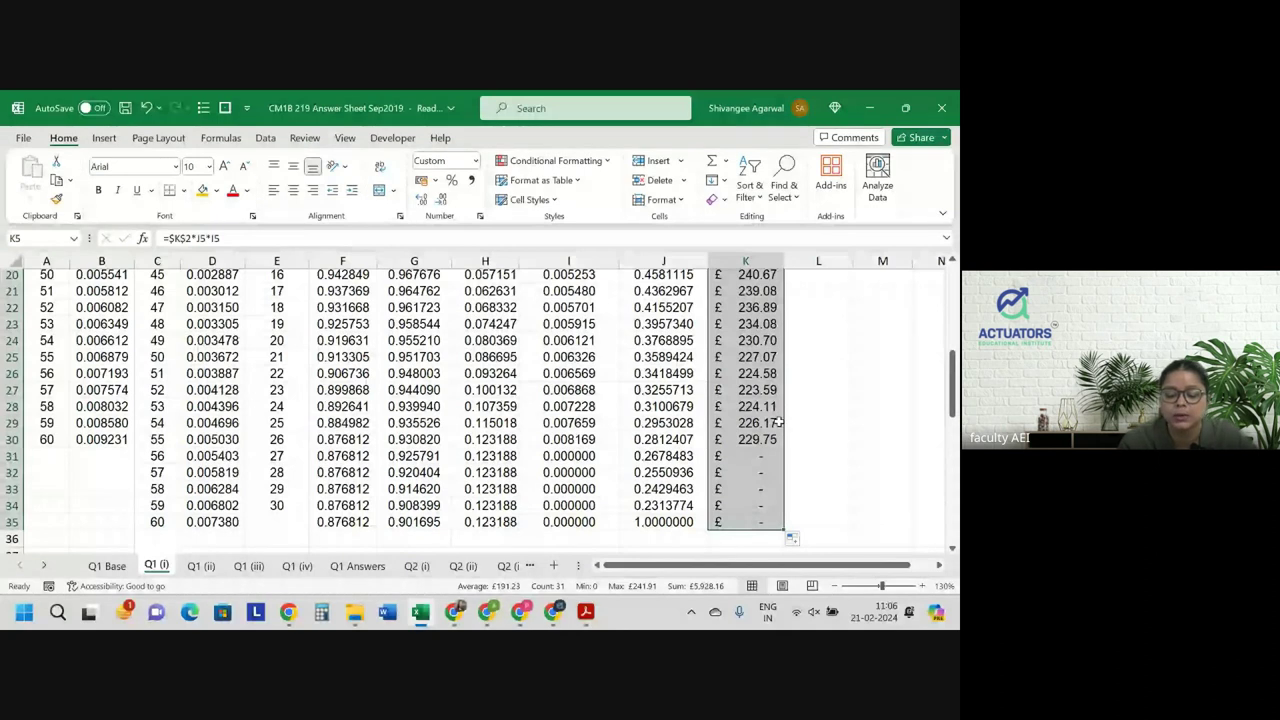
{"action": "left_click", "coordinate": [757, 423]}
{"action": "key", "text": "shift+Down"}
{"action": "key", "text": "shift+Left"}
{"action": "key", "text": "shift+Left"}
{"action": "key", "text": "shift+Left"}
{"action": "key", "text": "shift+Left"}
{"action": "key", "text": "shift+Left"}
{"action": "key", "text": "shift+Left"}
{"action": "key", "text": "shift+Left"}
{"action": "key", "text": "shift+Left"}
{"action": "key", "text": "shift+Left"}
{"action": "key", "text": "shift+Left"}
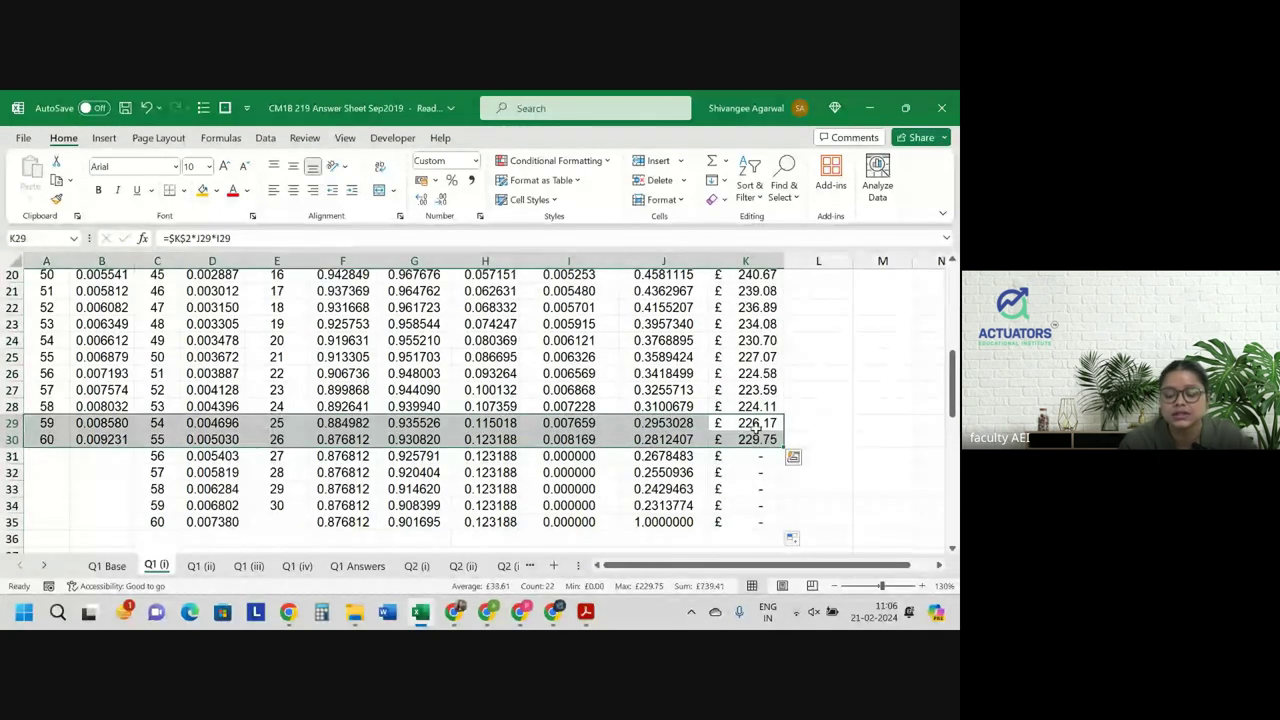
{"action": "left_click", "coordinate": [760, 439]}
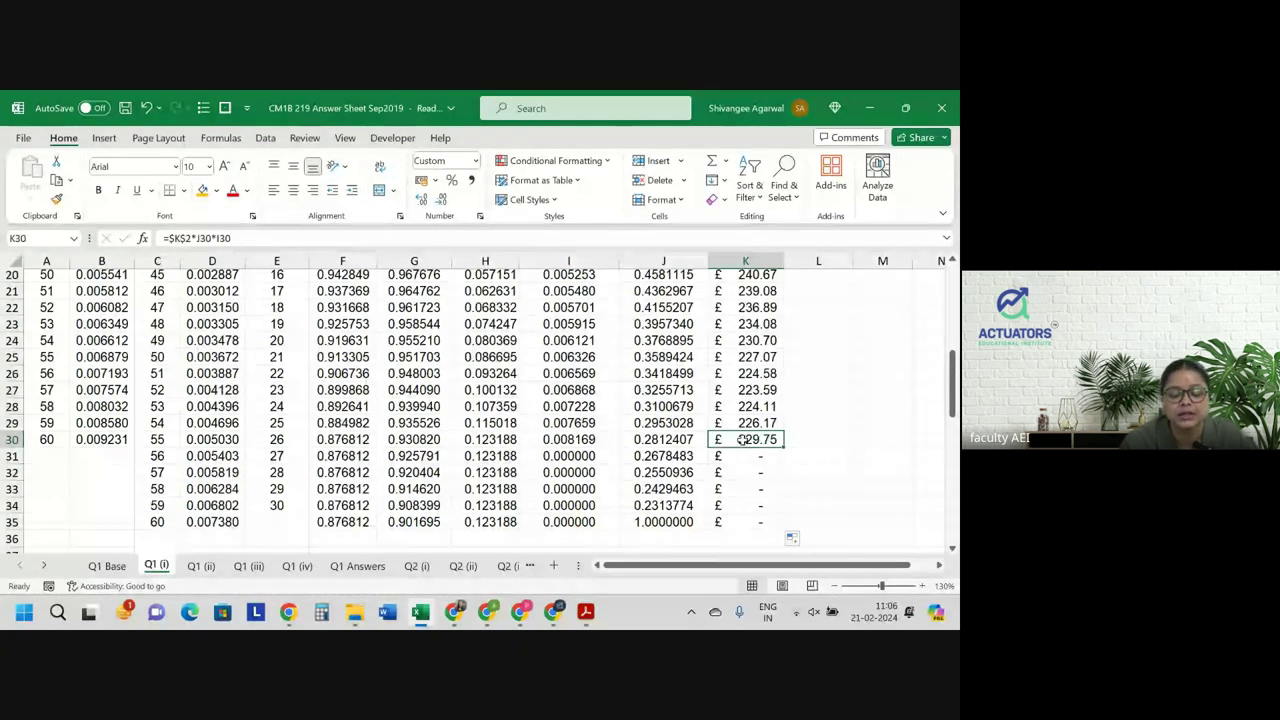
{"action": "left_click_drag", "start_coordinate": [742, 440], "coordinate": [272, 439]}
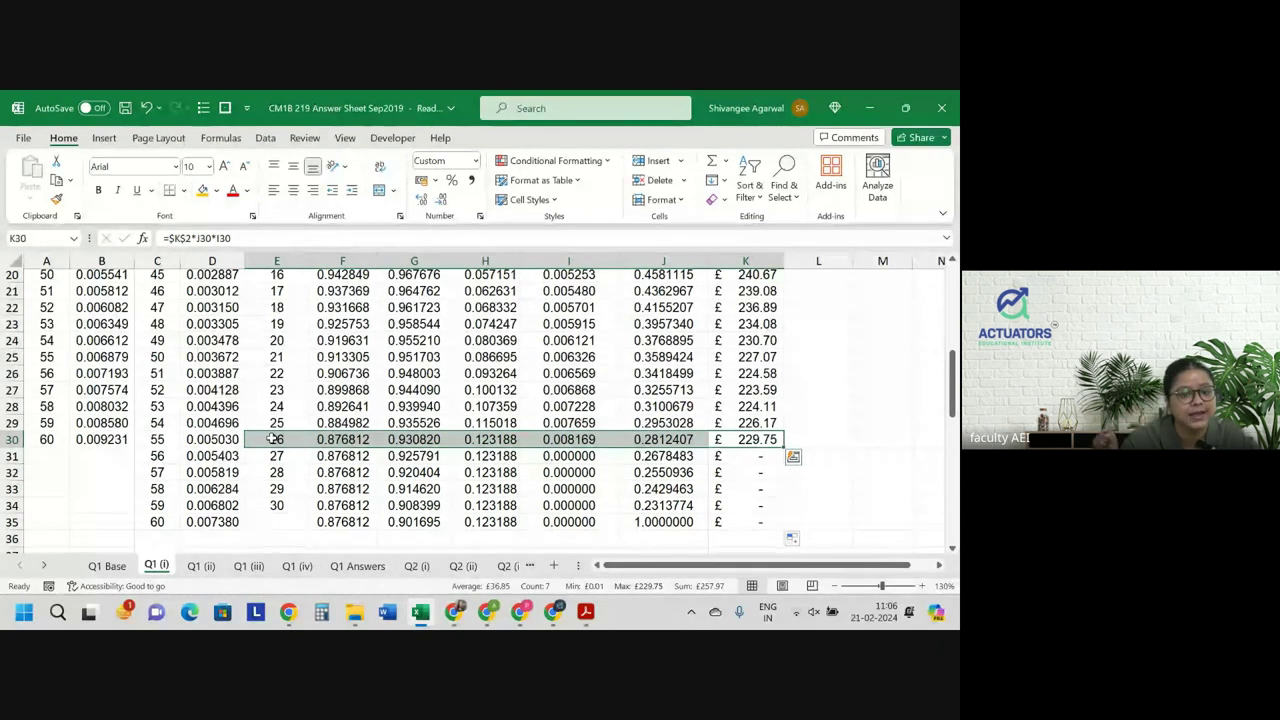
{"action": "scroll", "coordinate": [275, 430], "scroll_direction": "up", "scroll_amount": 4}
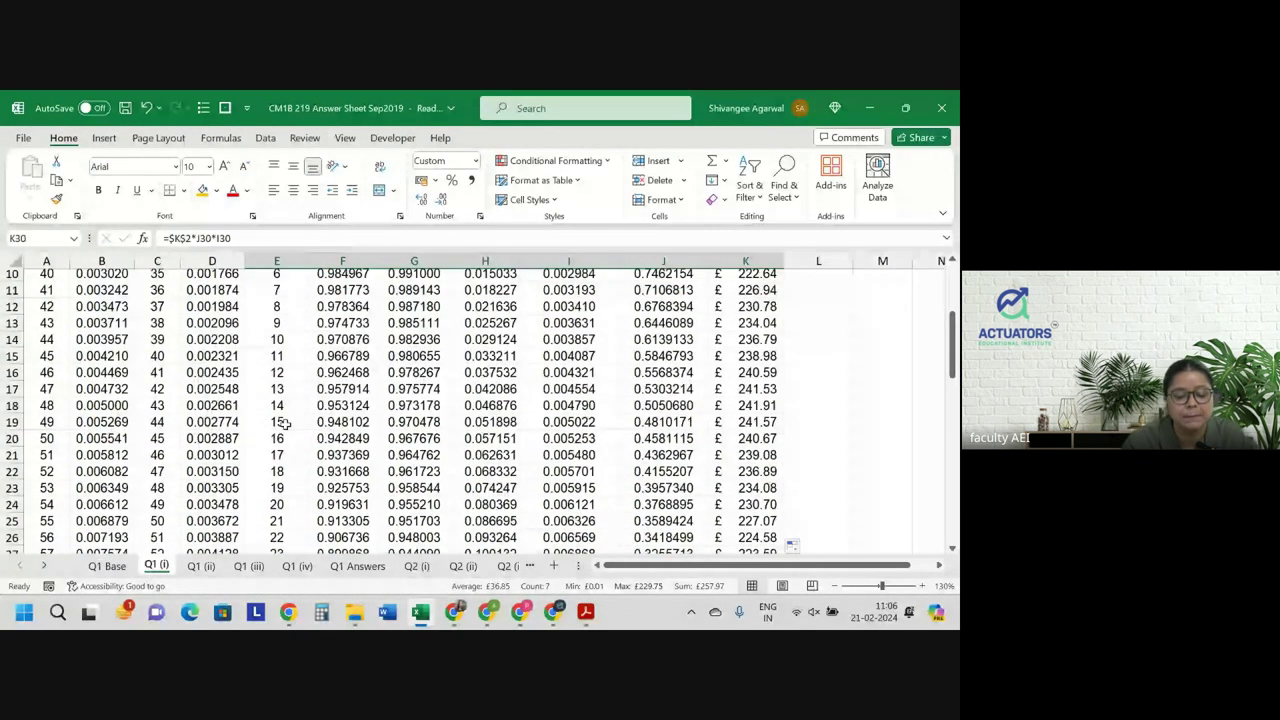
{"action": "scroll", "coordinate": [272, 454], "scroll_direction": "down", "scroll_amount": 4}
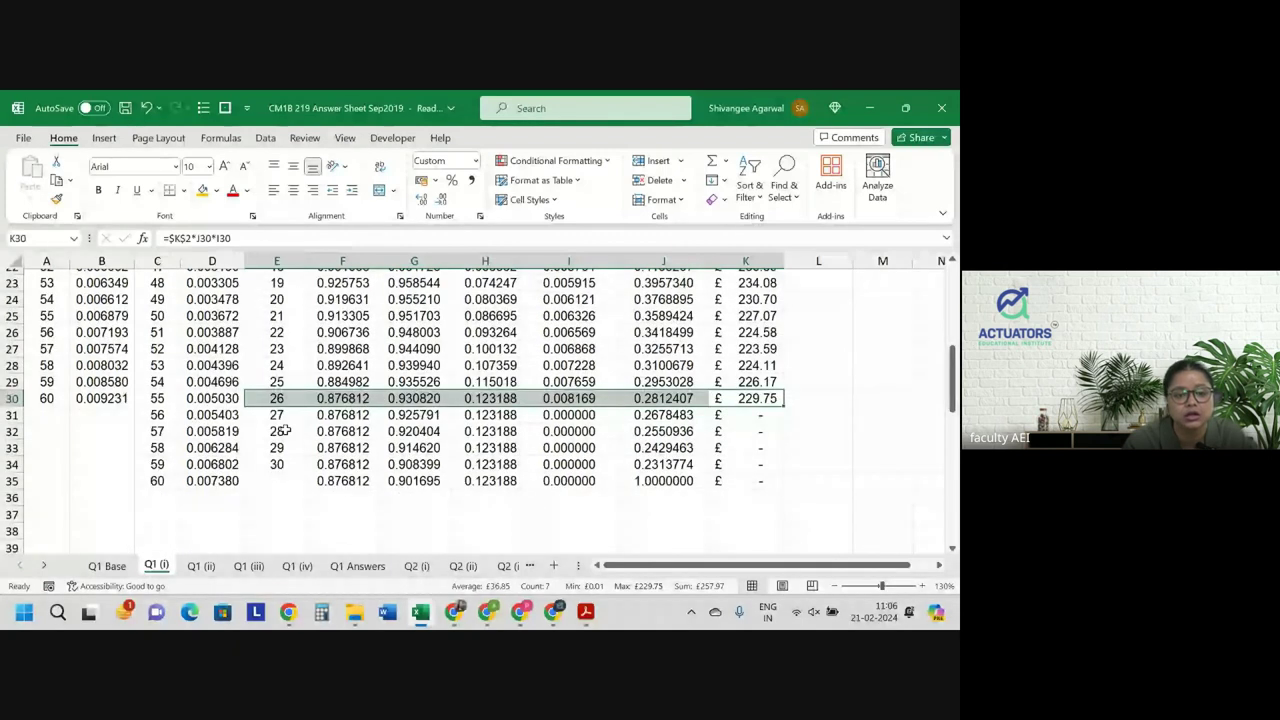
{"action": "scroll", "coordinate": [283, 420], "scroll_direction": "up", "scroll_amount": 5}
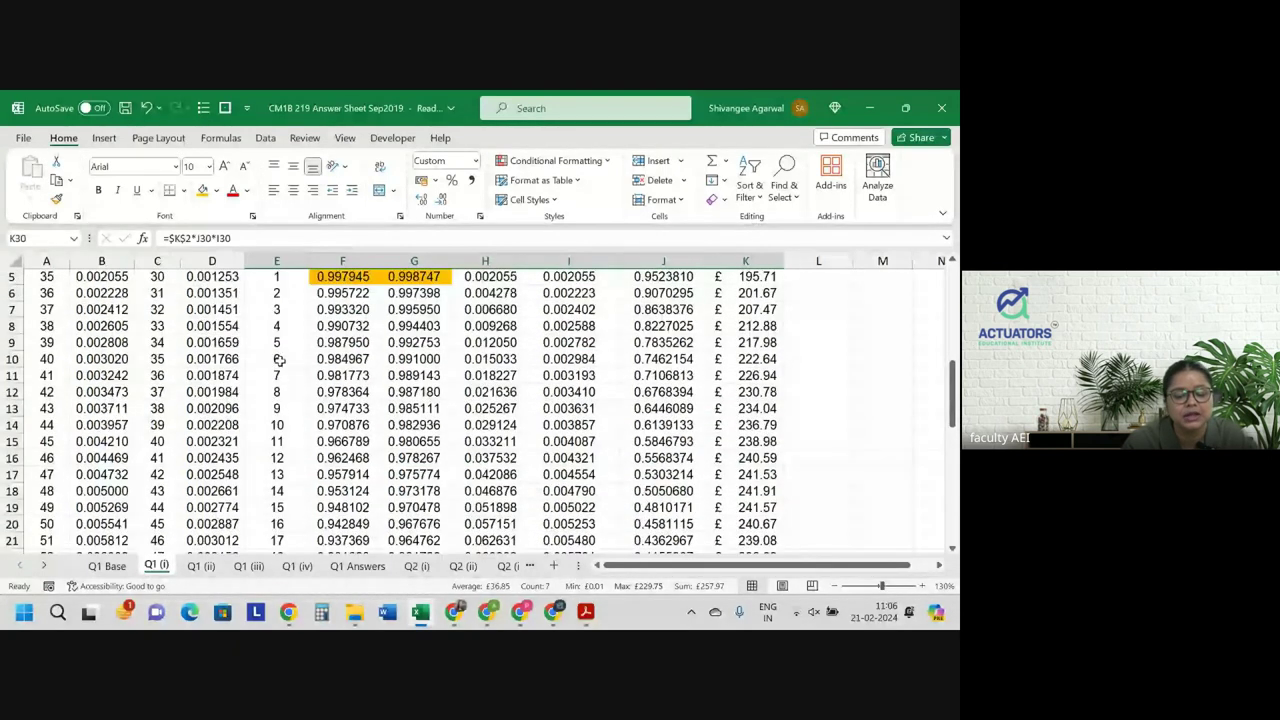
{"action": "scroll", "coordinate": [281, 360], "scroll_direction": "down", "scroll_amount": 3}
{"action": "scroll", "coordinate": [278, 360], "scroll_direction": "down", "scroll_amount": 1}
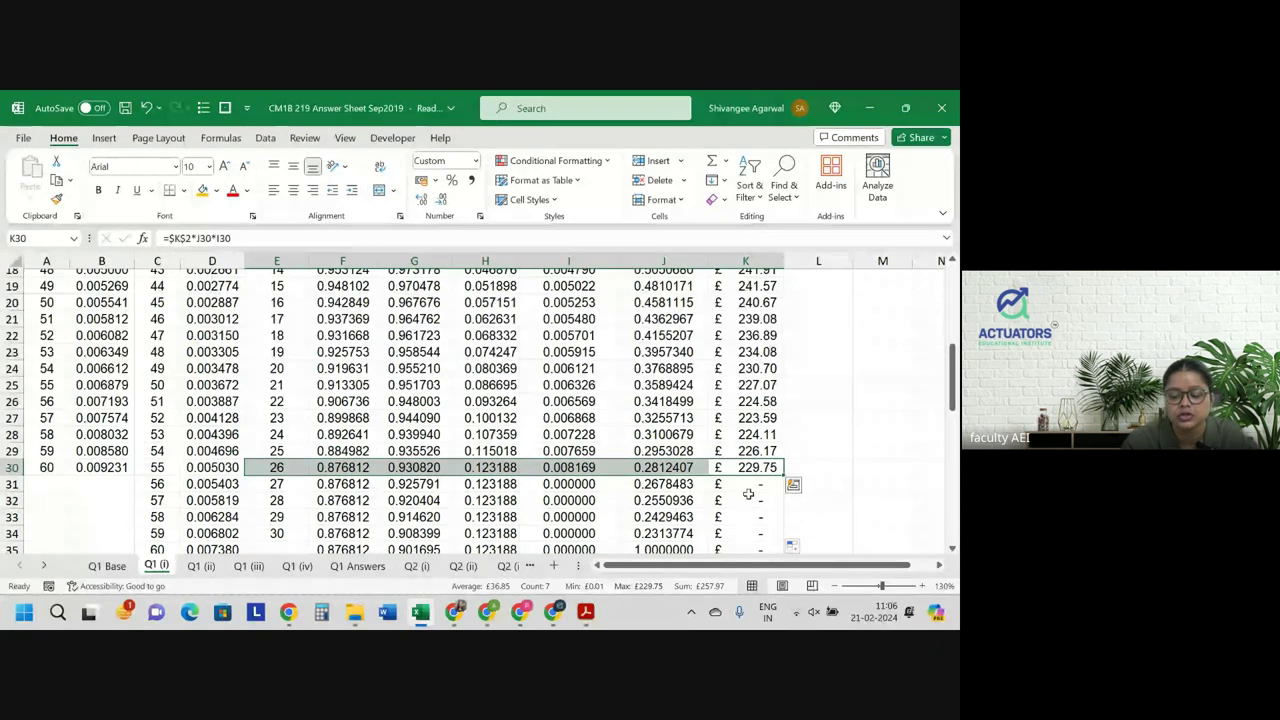
Set the row-30 lump-sum EPV in K30 to 0.
{"action": "left_click", "coordinate": [762, 467]}
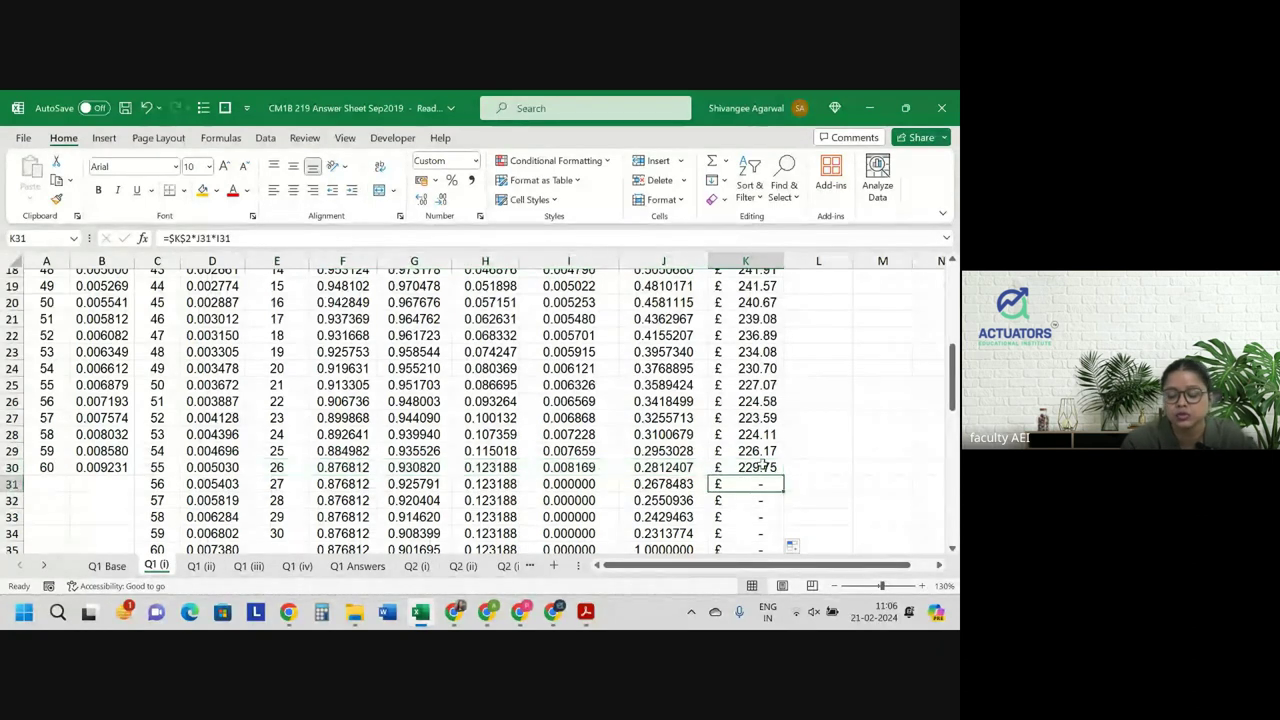
{"action": "type", "text": "0"}
{"action": "key", "text": "Return"}
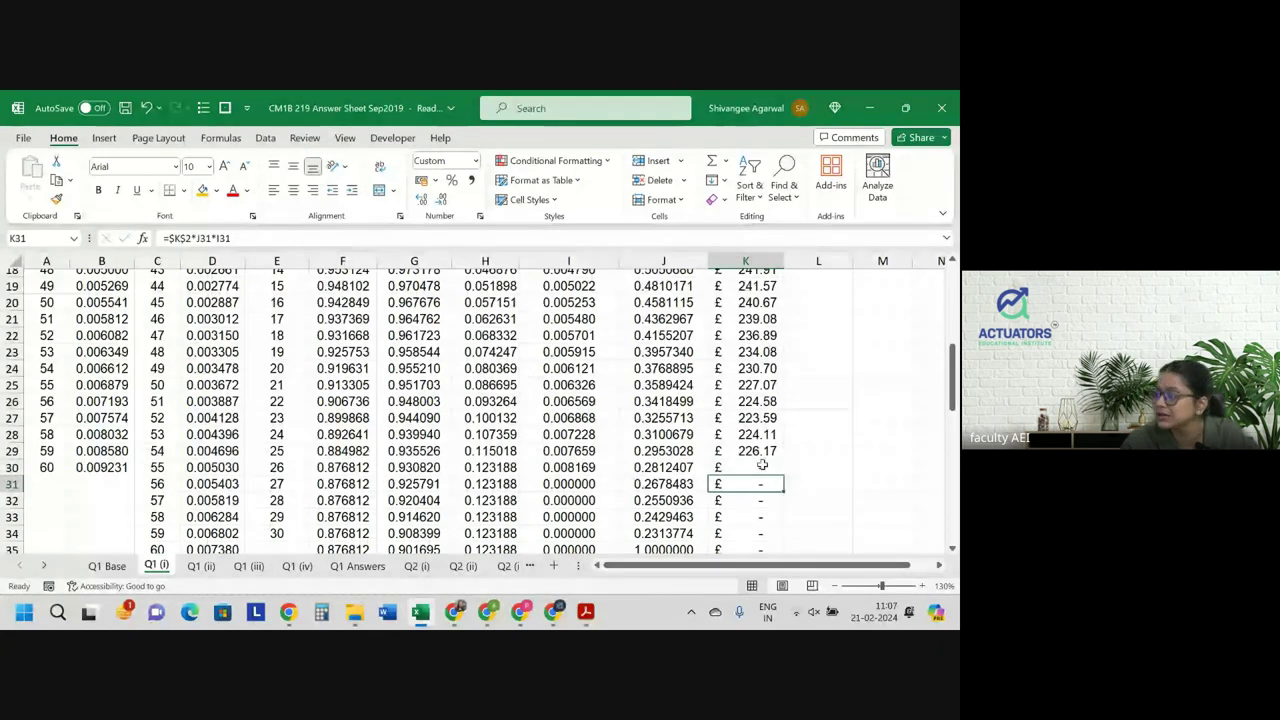
{"action": "left_click", "coordinate": [762, 467]}
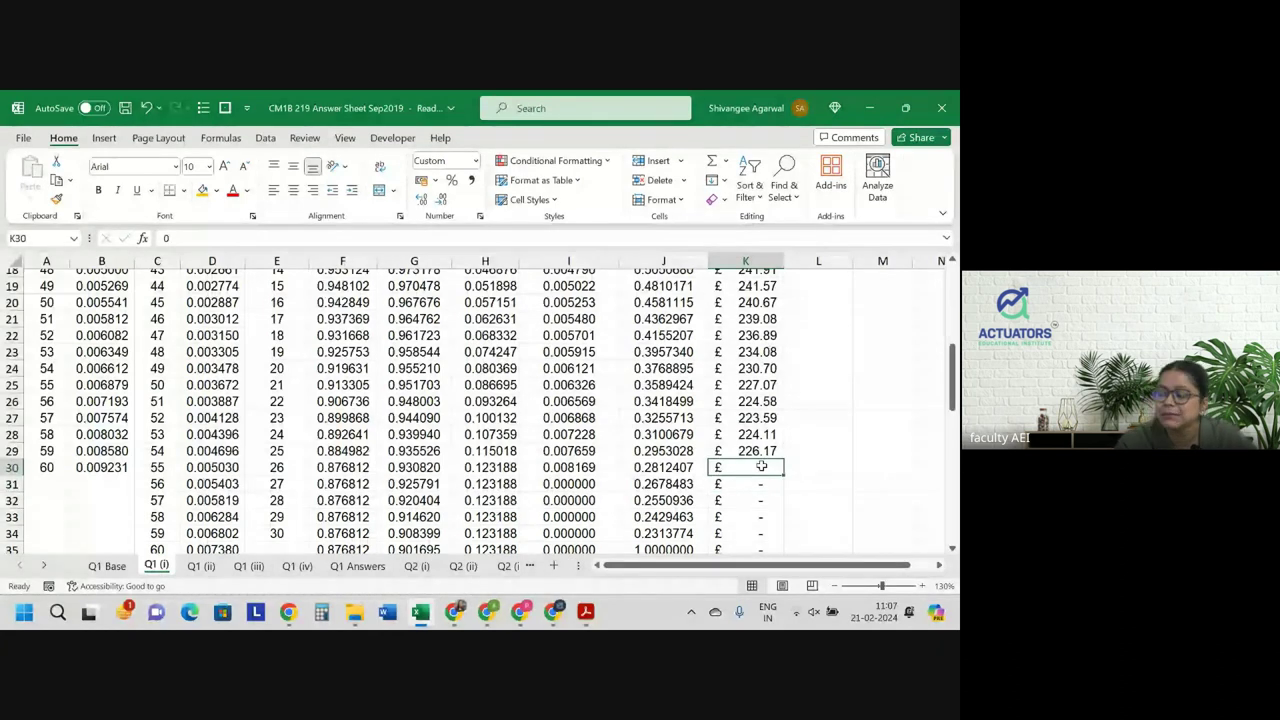
Clear the age-60 entries in A30:B30 for males and C35:D35 for females.
{"action": "left_click_drag", "start_coordinate": [40, 468], "coordinate": [107, 469]}
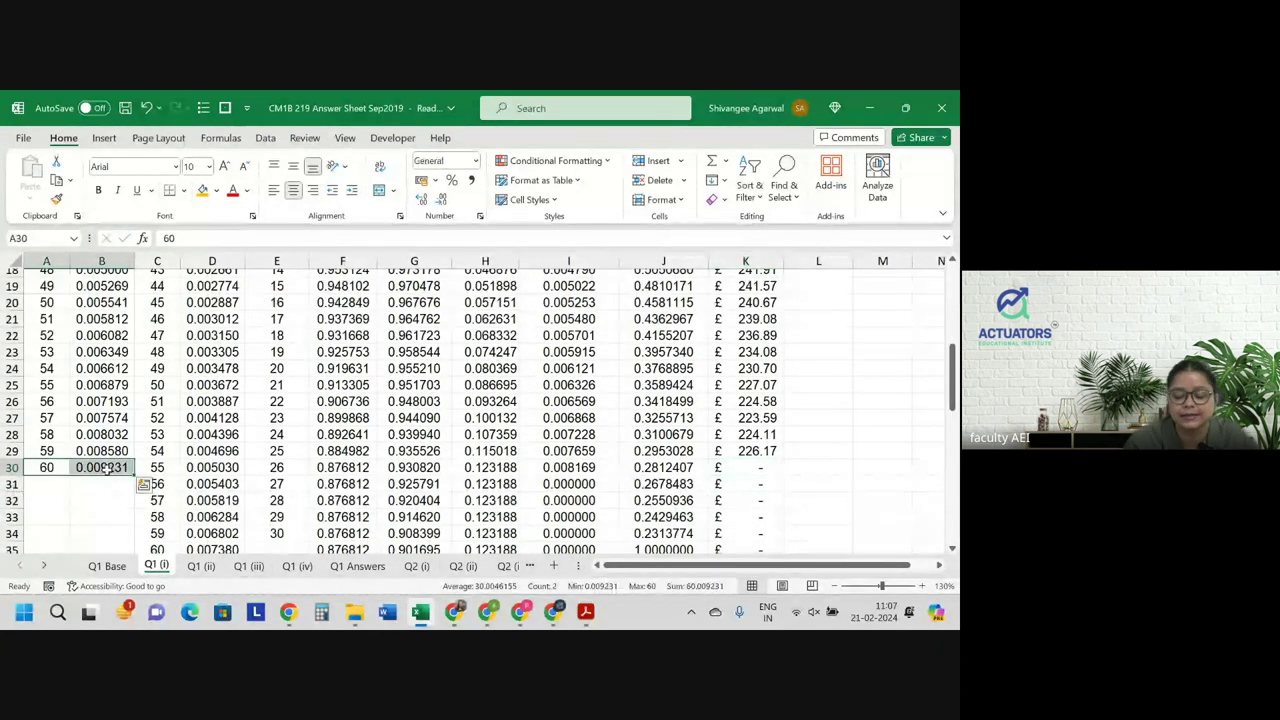
{"action": "key", "text": "Delete"}
{"action": "scroll", "coordinate": [130, 480], "scroll_direction": "down", "scroll_amount": 2}
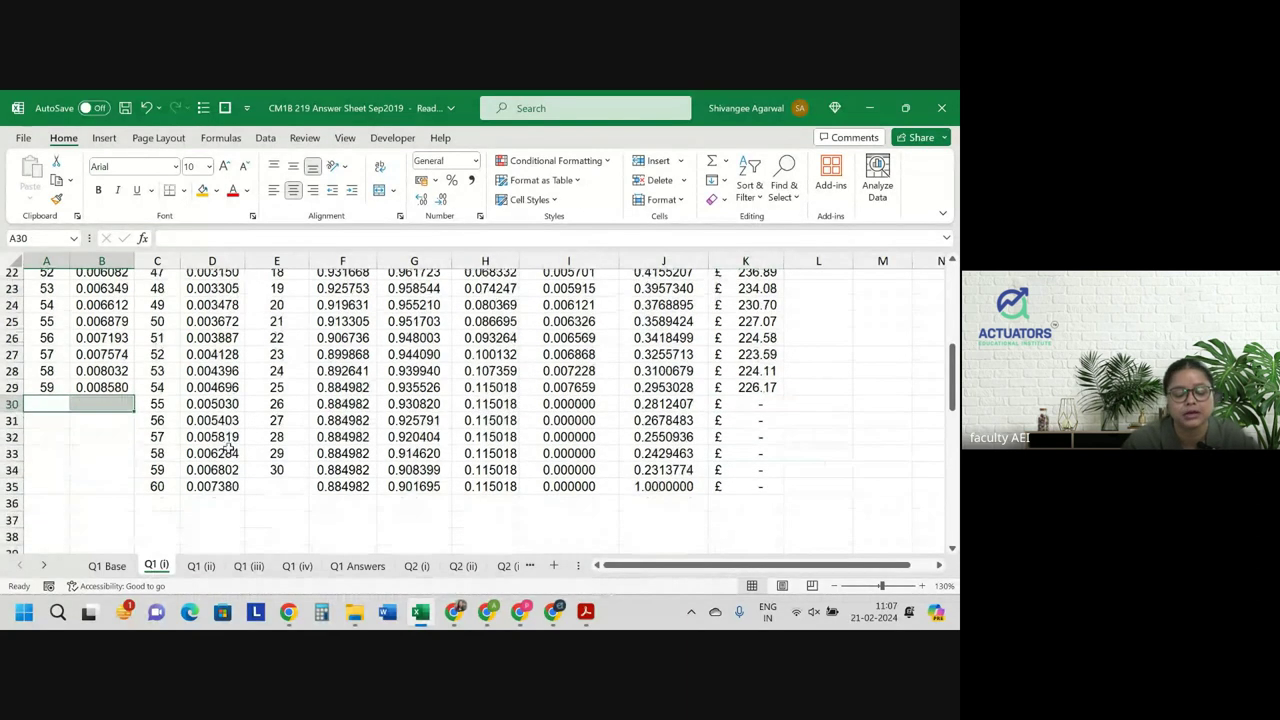
{"action": "left_click_drag", "start_coordinate": [150, 488], "coordinate": [232, 484]}
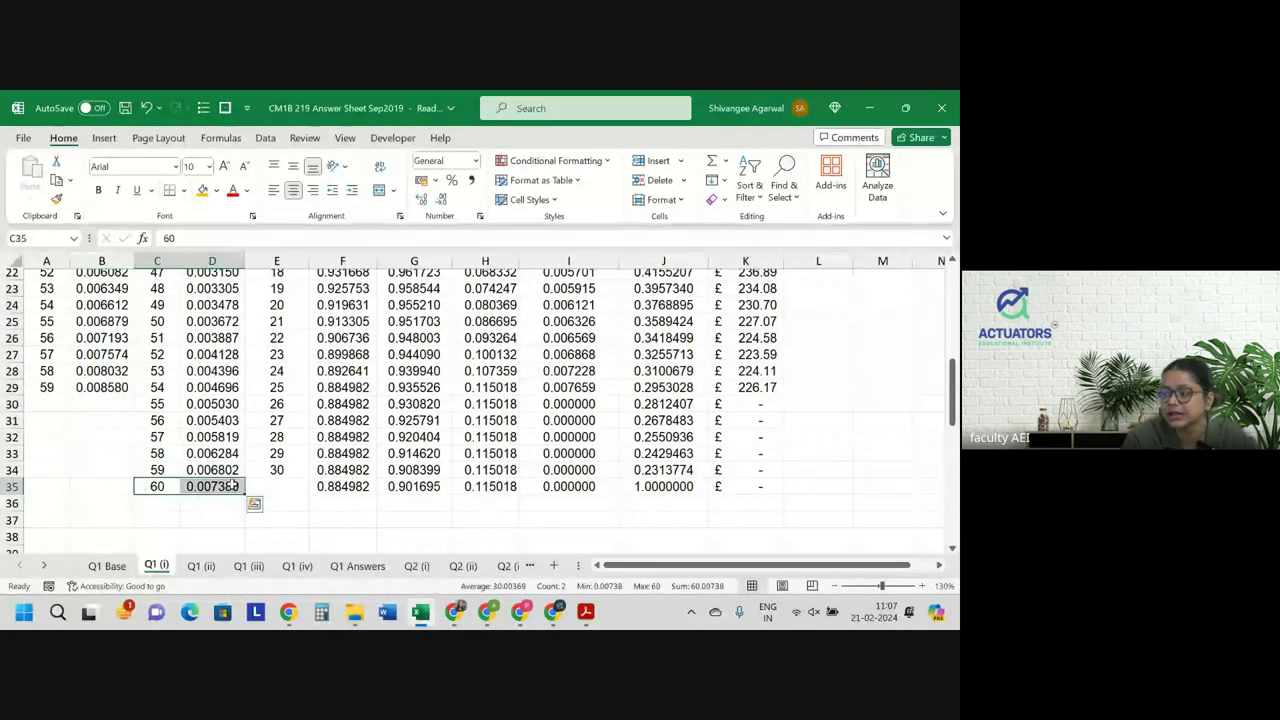
{"action": "key", "text": "Delete"}
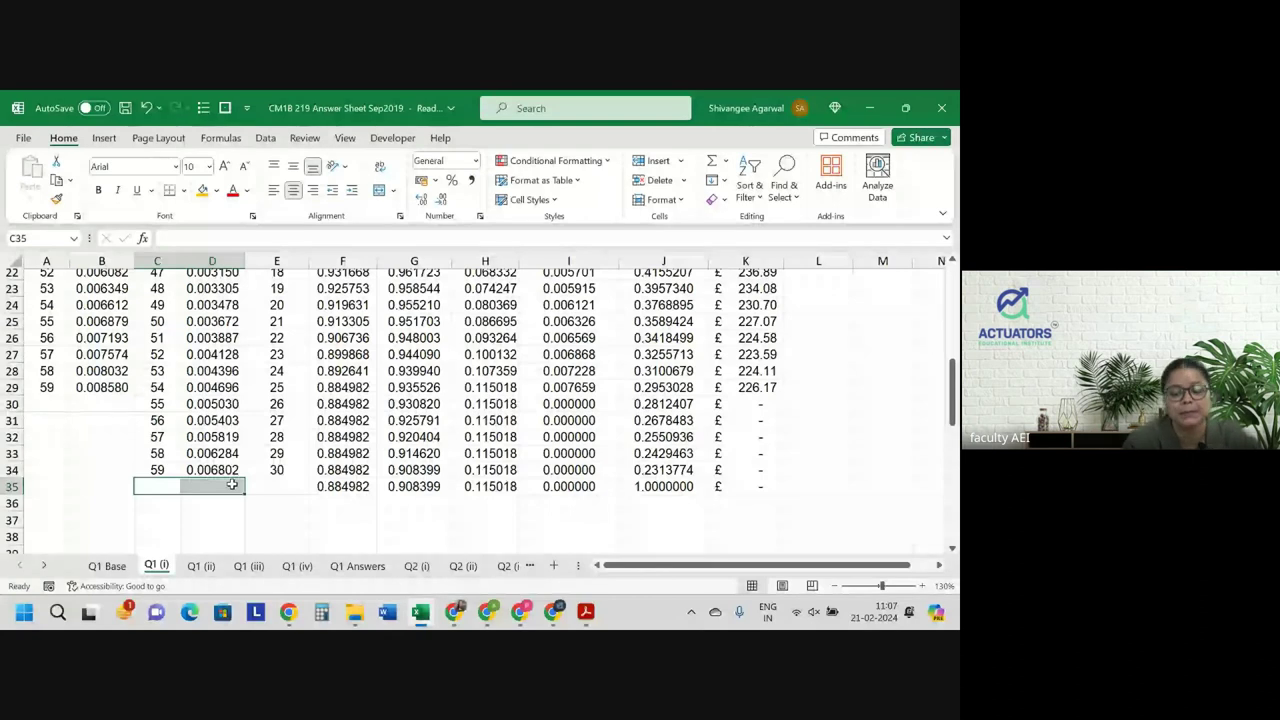
{"action": "scroll", "coordinate": [378, 445], "scroll_direction": "up", "scroll_amount": 2}
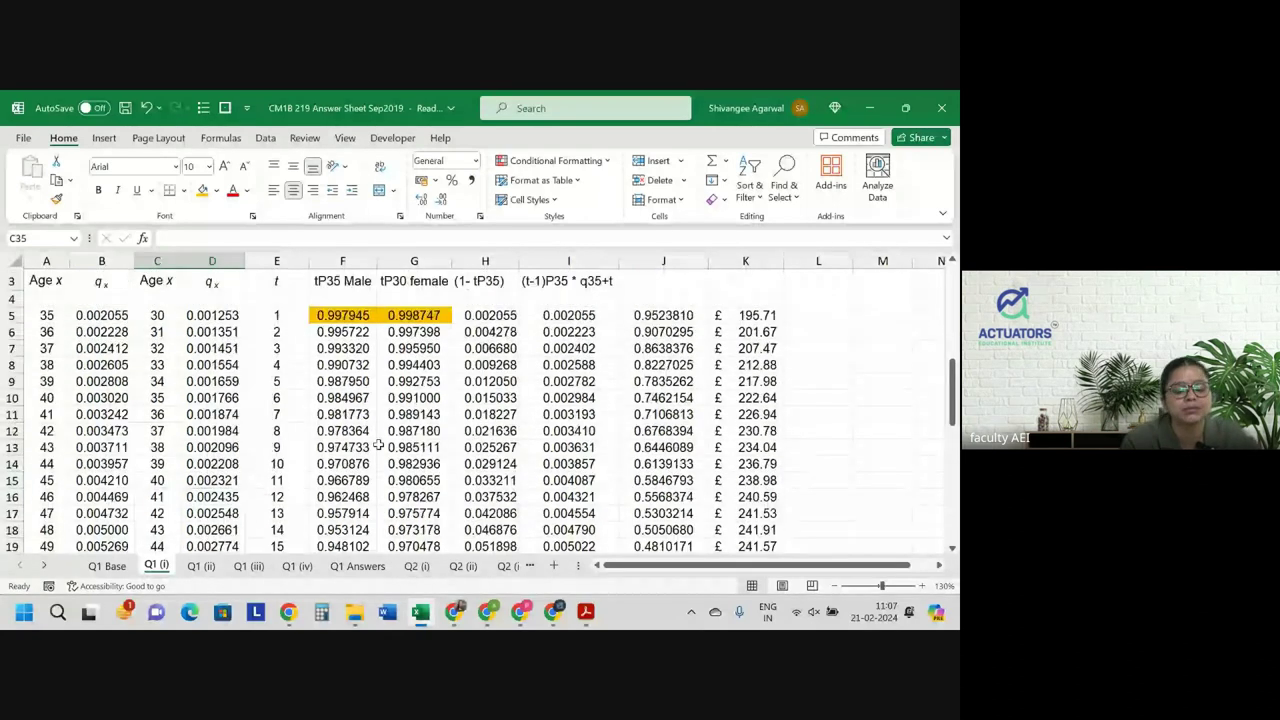
{"action": "scroll", "coordinate": [378, 445], "scroll_direction": "up", "scroll_amount": 1}
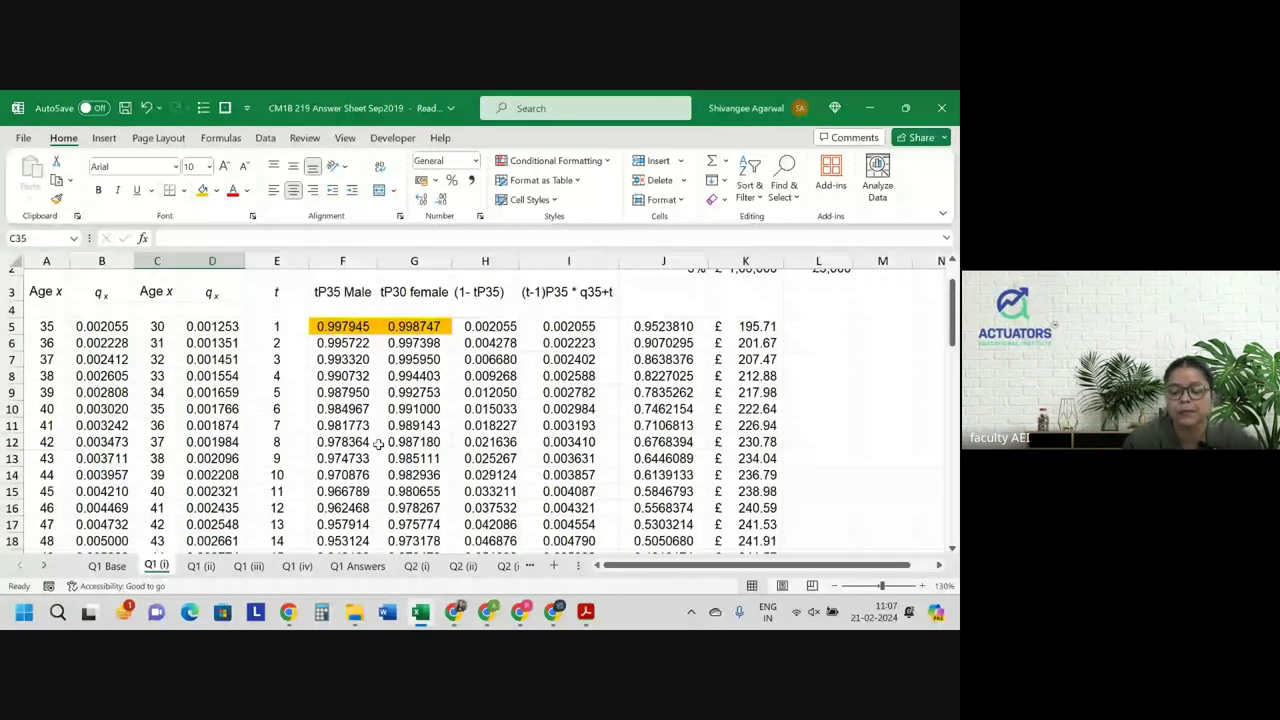
{"action": "scroll", "coordinate": [378, 445], "scroll_direction": "up", "scroll_amount": 1}
{"action": "left_click", "coordinate": [821, 383]}
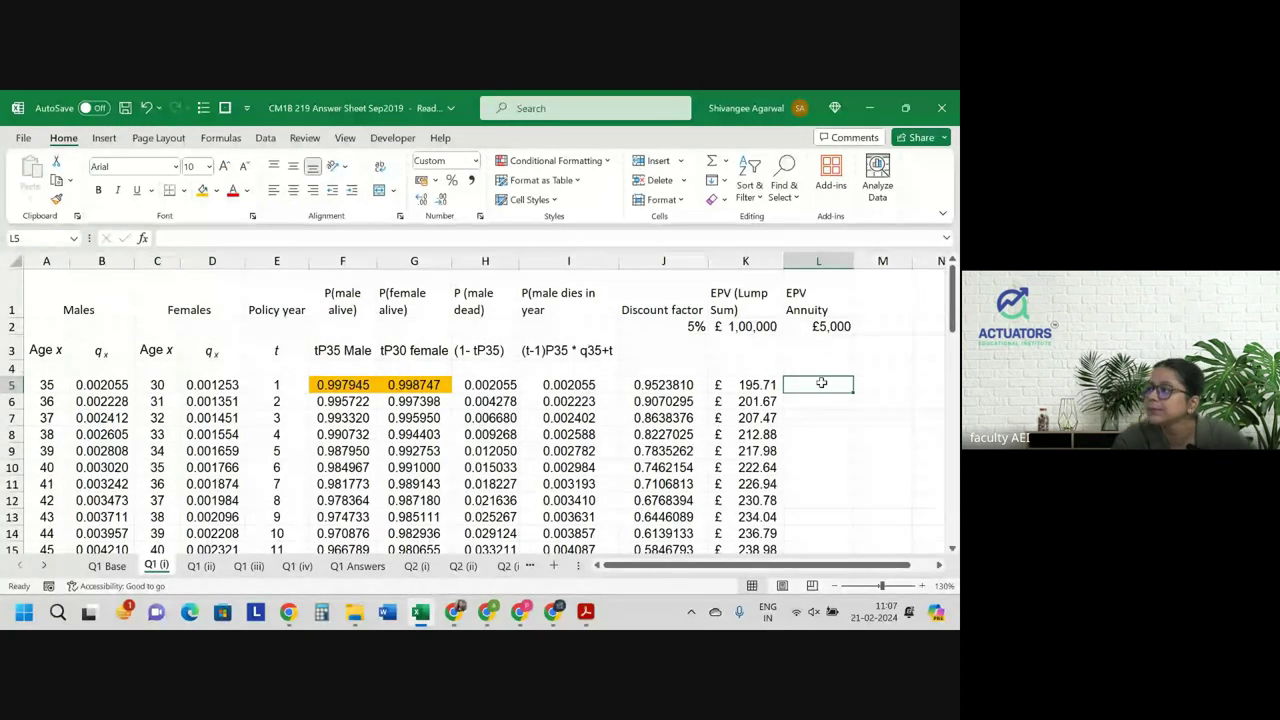
Enter =$L$2*J5*G5*H5 in L5, giving the first annuity EPV of £9.77.
{"action": "type", "text": "="}
{"action": "key", "text": "Up"}
{"action": "key", "text": "Up"}
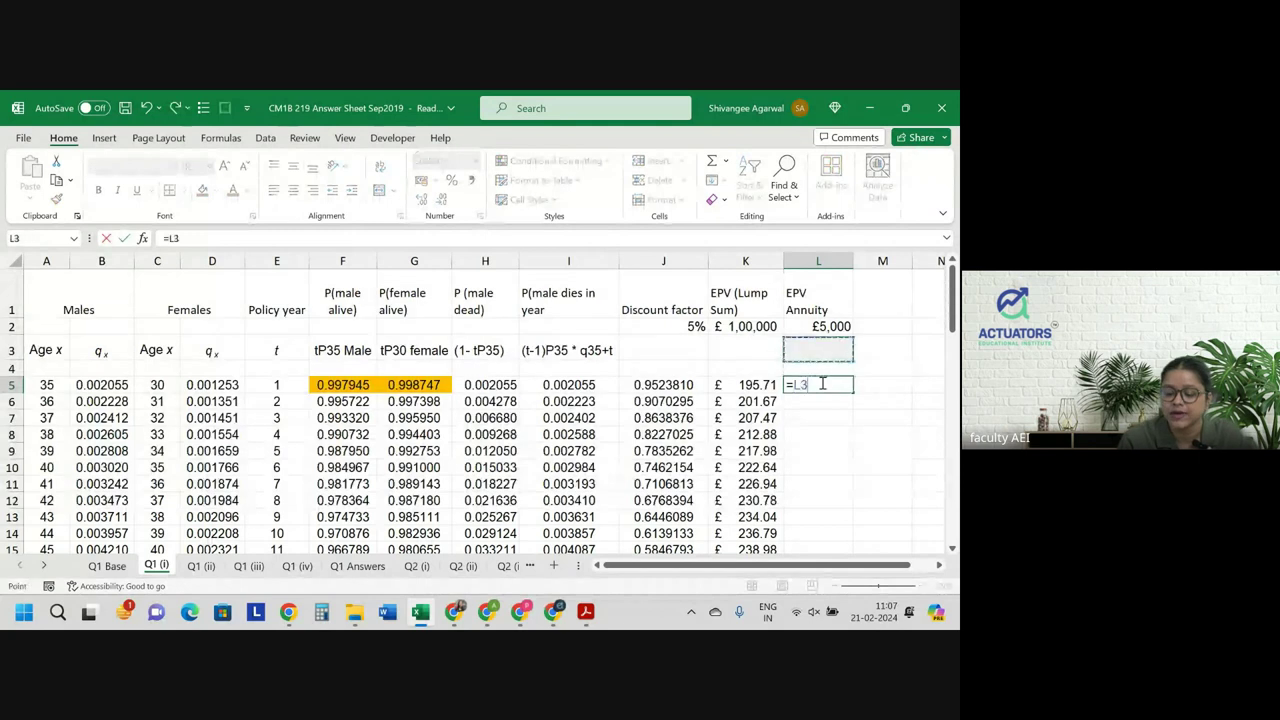
{"action": "key", "text": "Up"}
{"action": "key", "text": "F4"}
{"action": "type", "text": "*"}
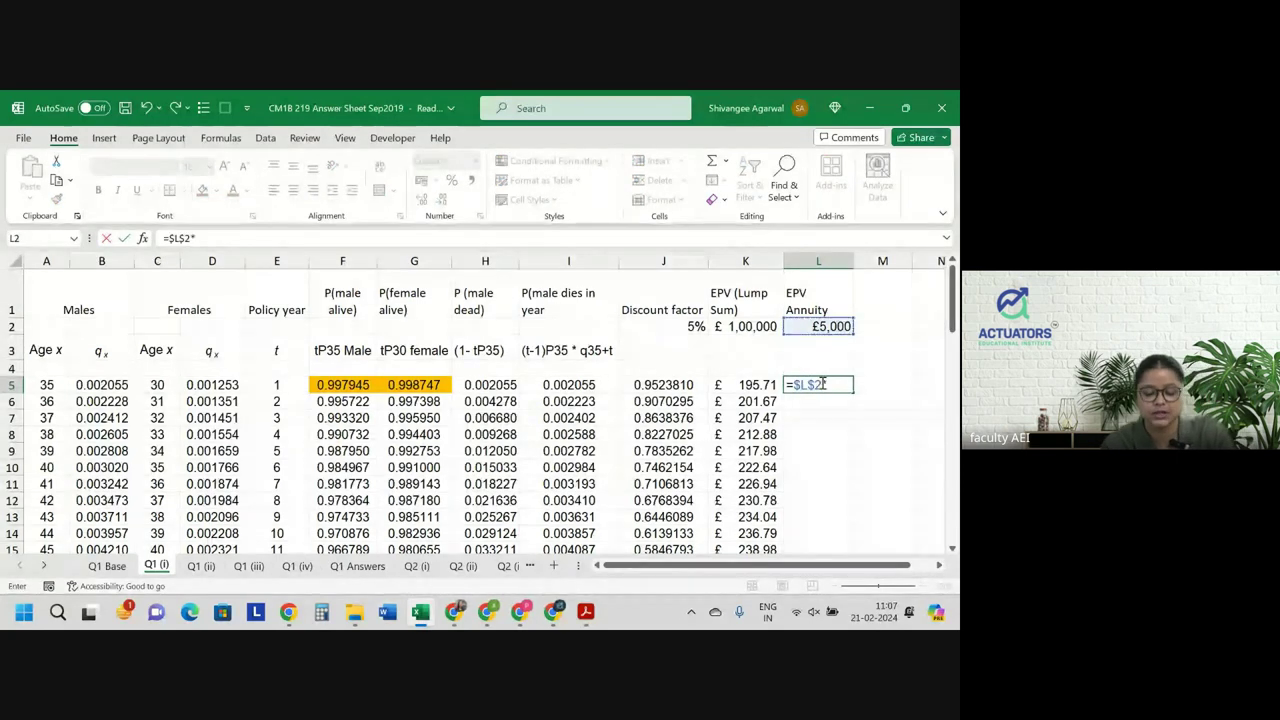
{"action": "key", "text": "Left"}
{"action": "key", "text": "Left"}
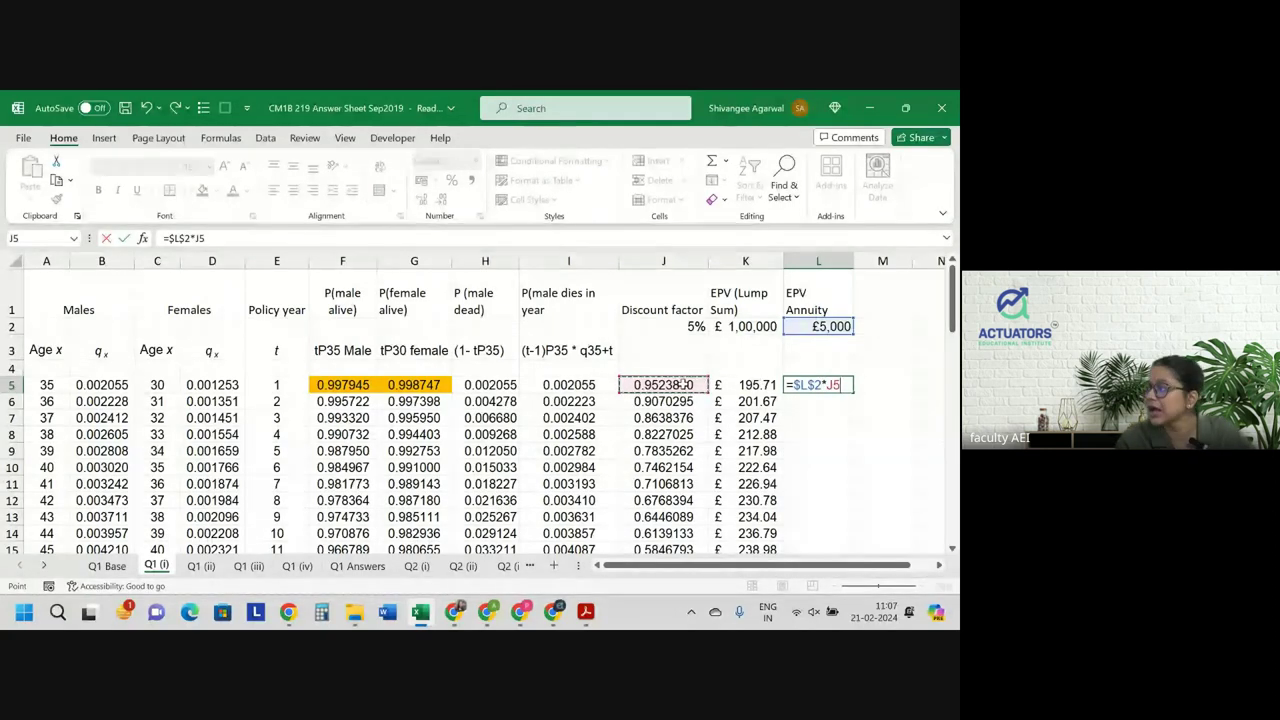
{"action": "type", "text": "*"}
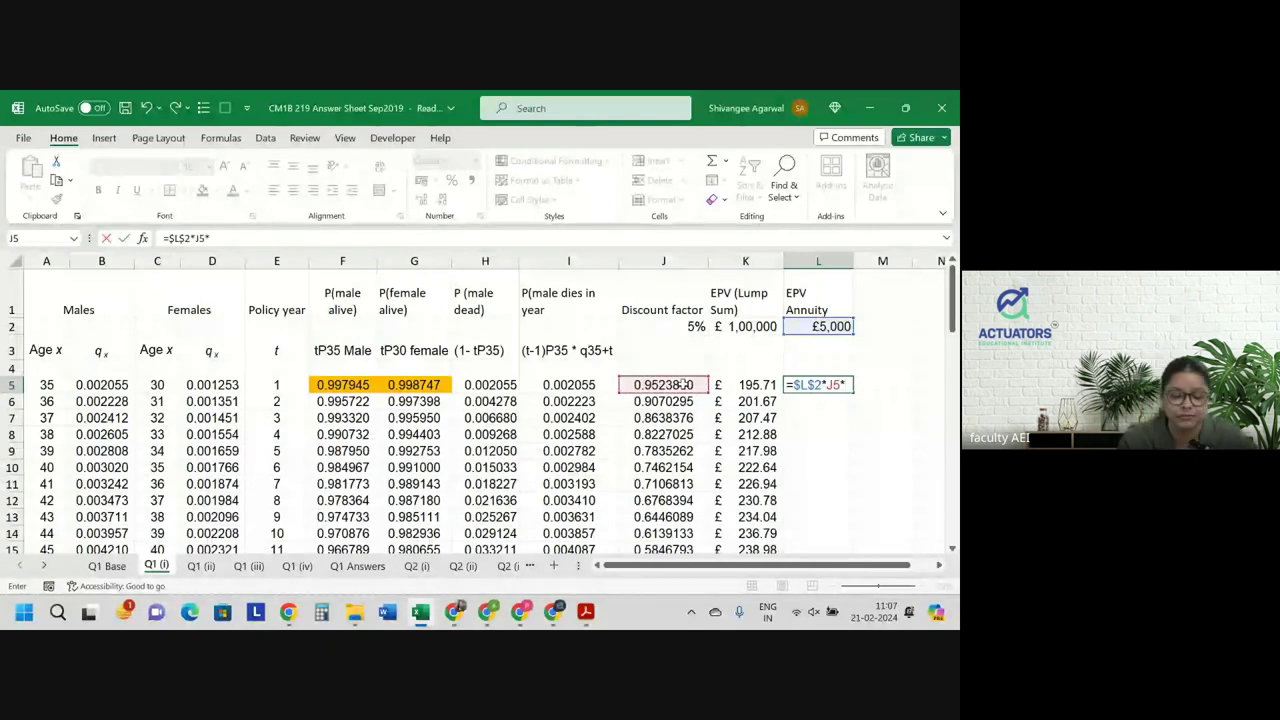
{"action": "left_click", "coordinate": [425, 385]}
{"action": "type", "text": "*"}
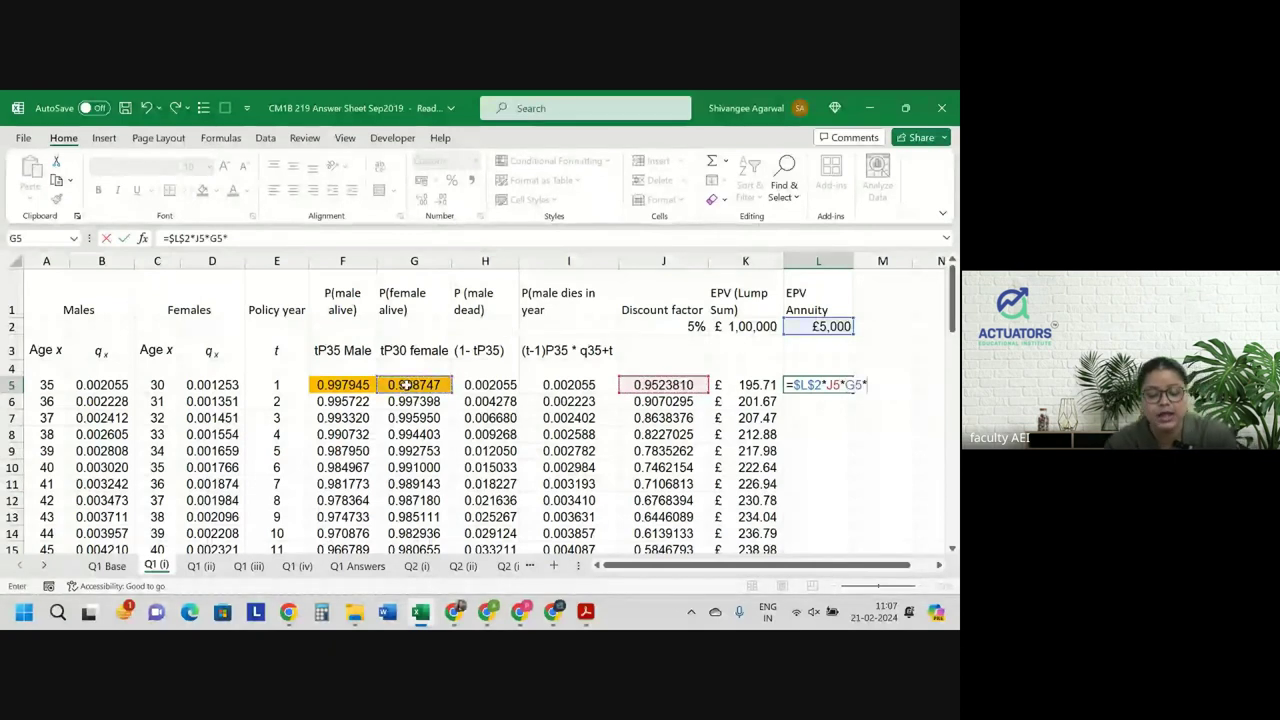
{"action": "left_click", "coordinate": [484, 390]}
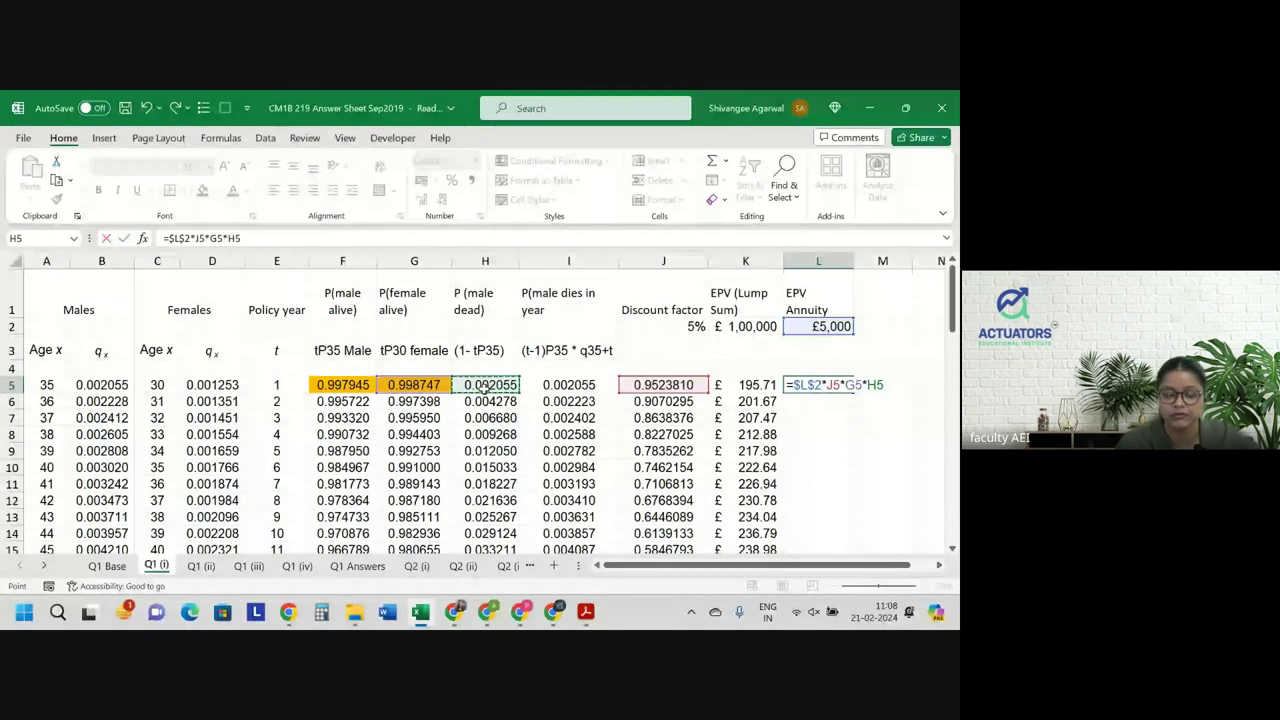
{"action": "key", "text": "Return"}
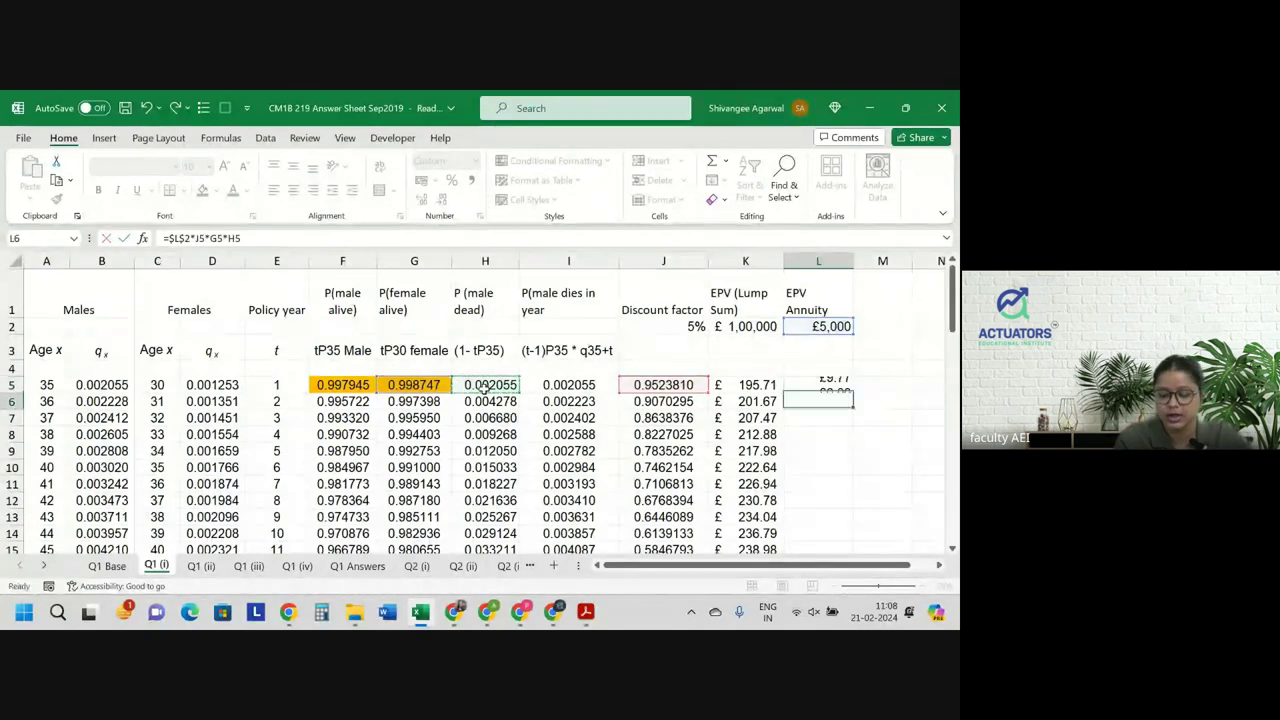
Fill the EPV annuity formula from L5 down column L through row 34.
{"action": "left_click", "coordinate": [832, 384]}
{"action": "double_click", "coordinate": [853, 393]}
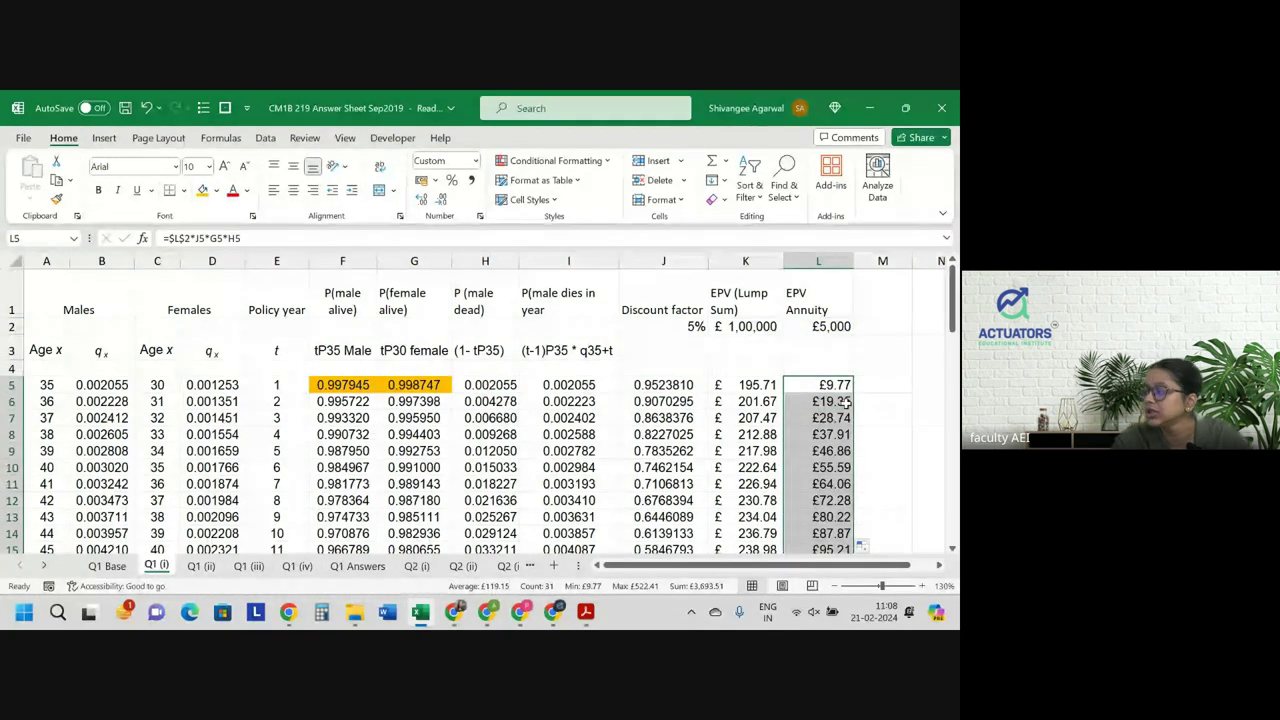
{"action": "scroll", "coordinate": [773, 481], "scroll_direction": "down", "scroll_amount": 5}
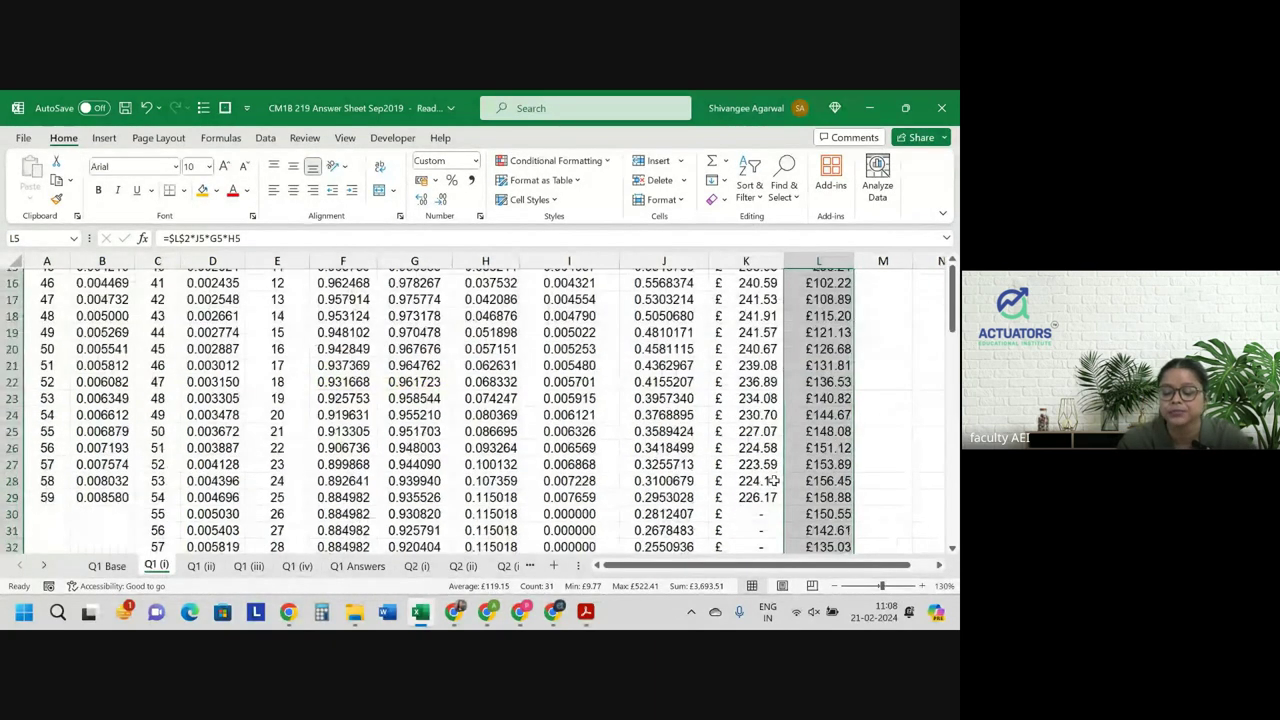
{"action": "scroll", "coordinate": [773, 481], "scroll_direction": "down", "scroll_amount": 4}
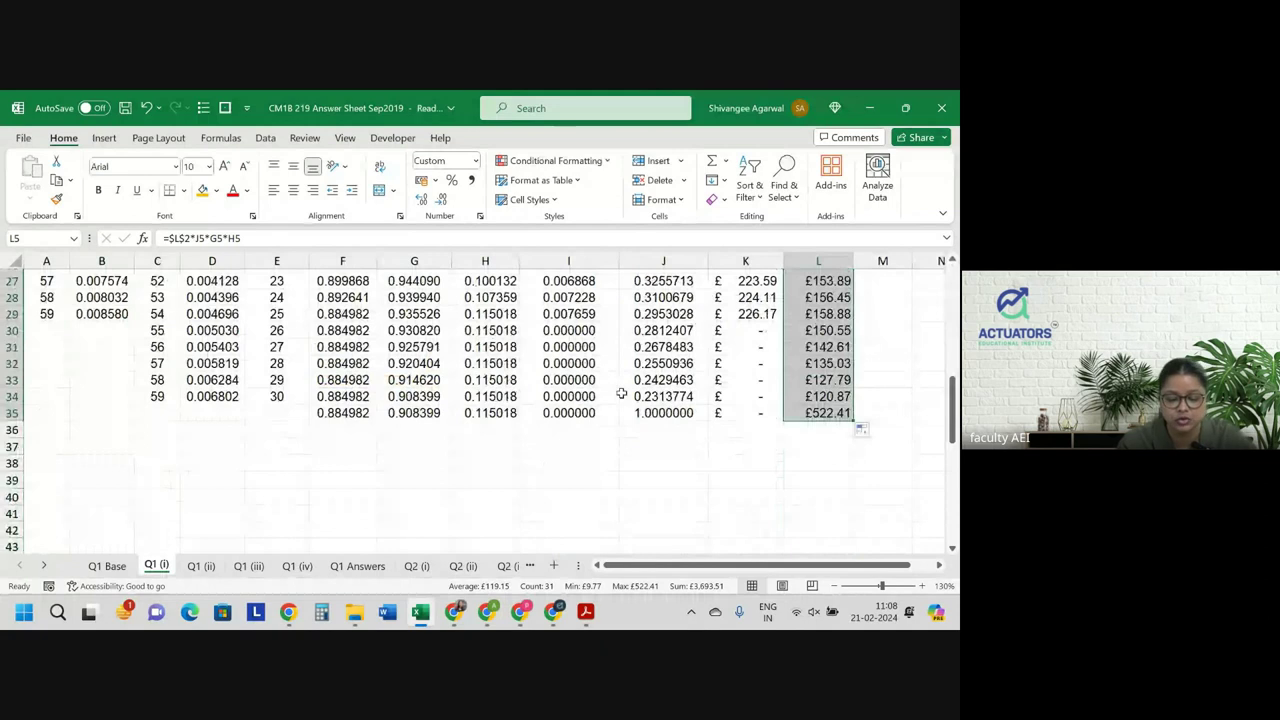
Clear the leftover values in F35:L35 and check the survival formula in G33.
{"action": "left_click_drag", "start_coordinate": [330, 413], "coordinate": [846, 410]}
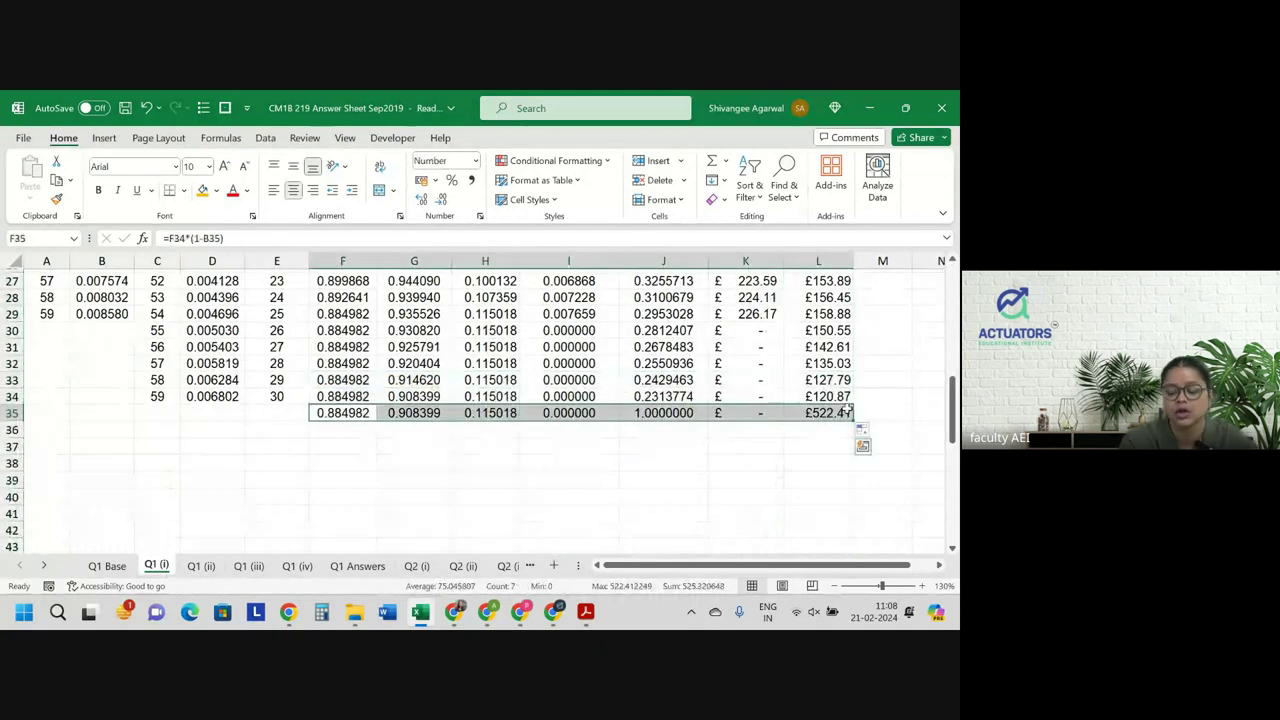
{"action": "key", "text": "Delete"}
{"action": "left_click", "coordinate": [420, 378]}
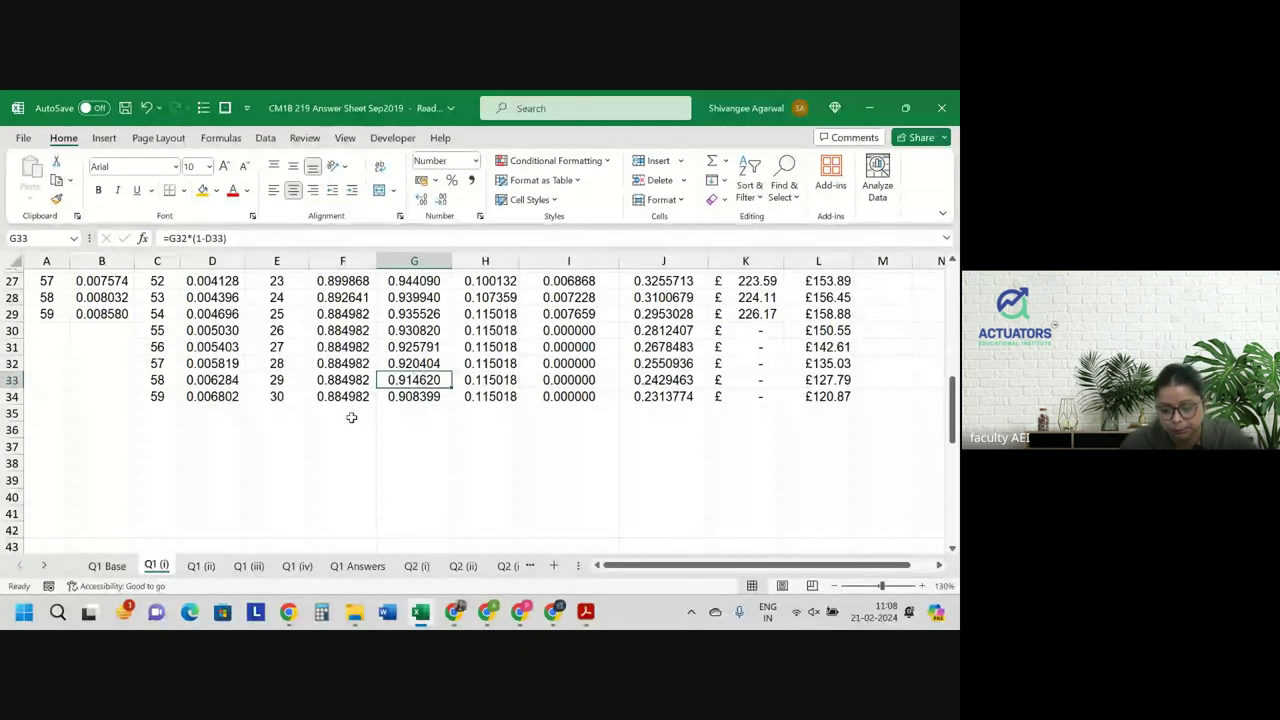
{"action": "scroll", "coordinate": [351, 418], "scroll_direction": "up", "scroll_amount": 1}
{"action": "scroll", "coordinate": [351, 418], "scroll_direction": "down", "scroll_amount": 2}
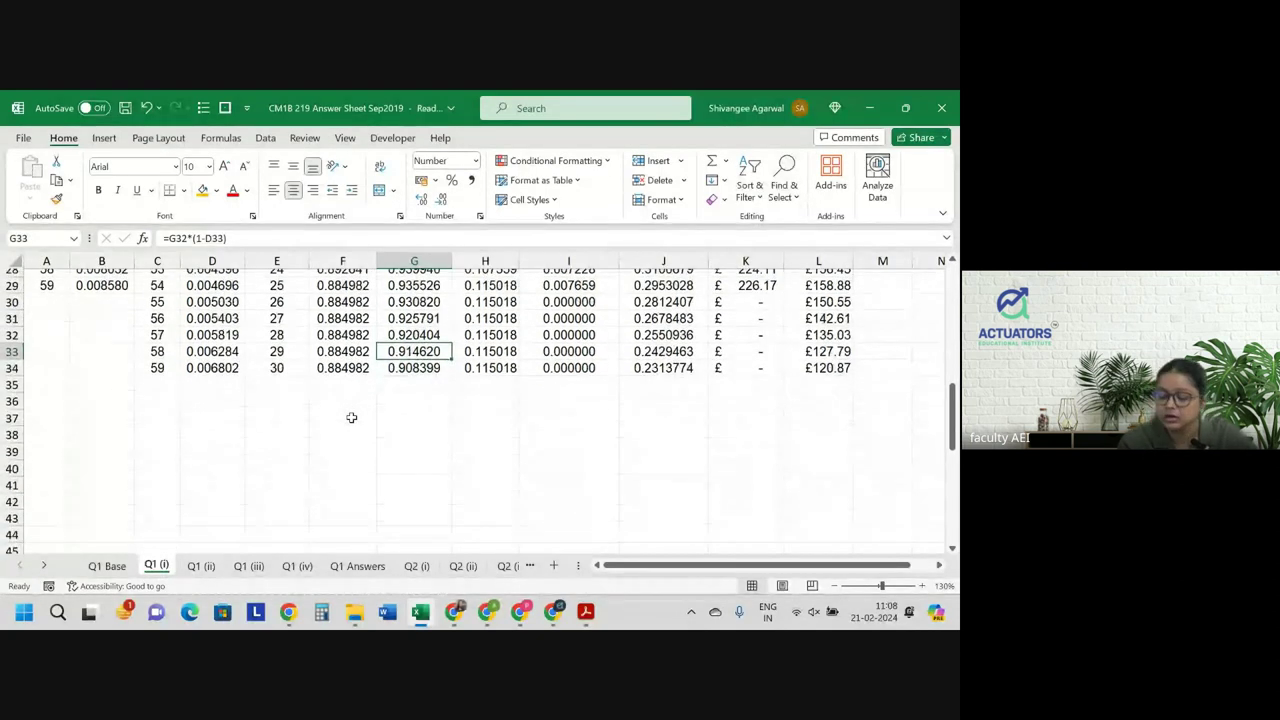
{"action": "left_click", "coordinate": [740, 396]}
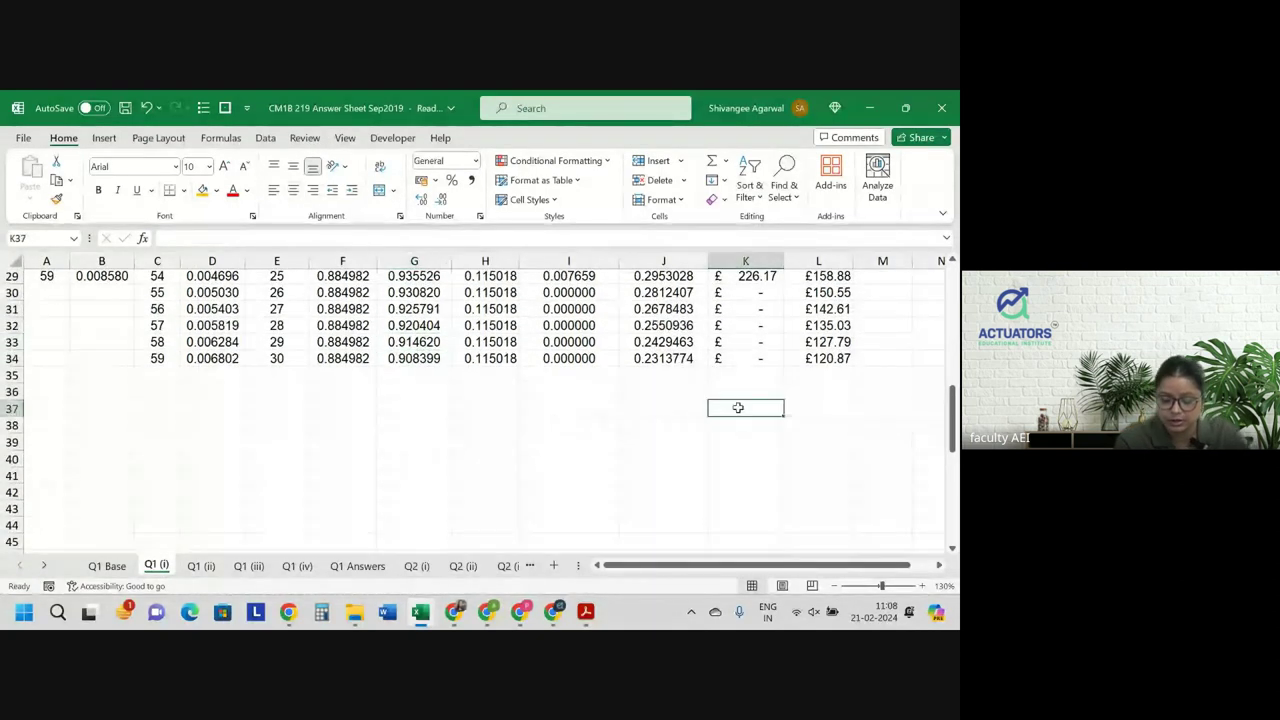
Total the lump-sum column with =SUM(K5:K34) in K36, giving £5,698.40.
{"action": "type", "text": "=sum"}
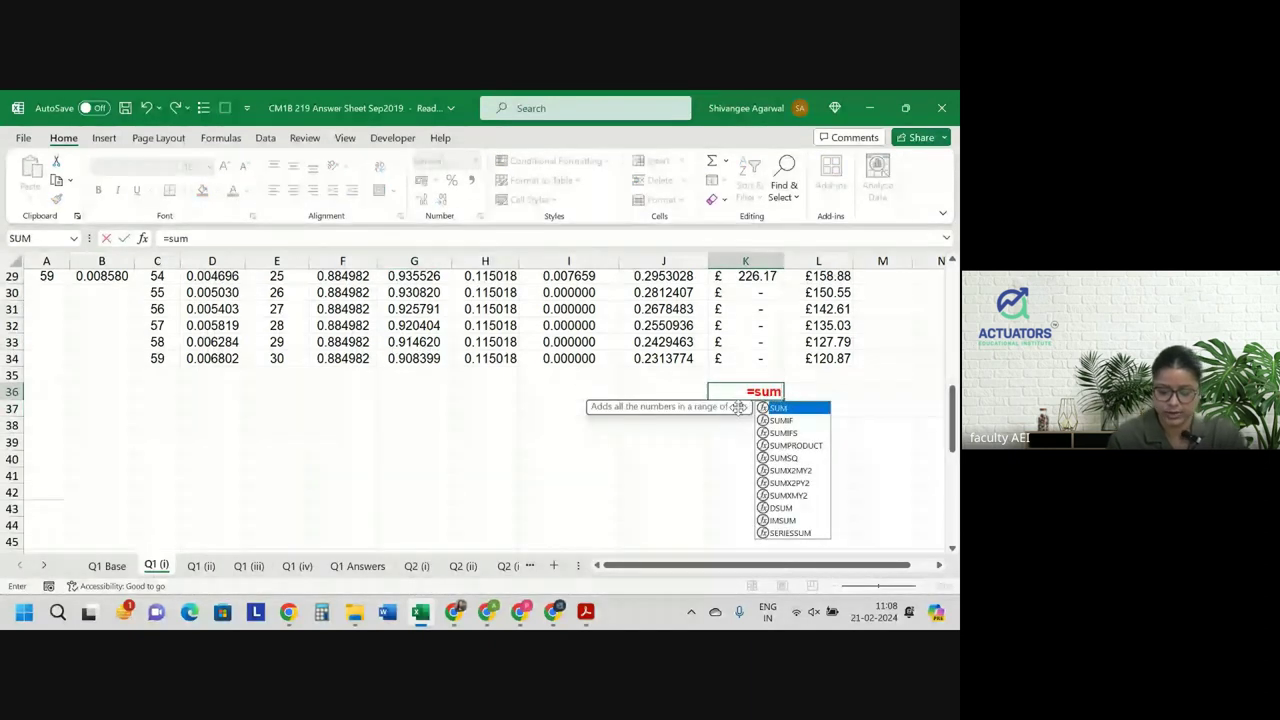
{"action": "type", "text": "("}
{"action": "key", "text": "Up"}
{"action": "key", "text": "Up"}
{"action": "key", "text": "ctrl+shift+Up"}
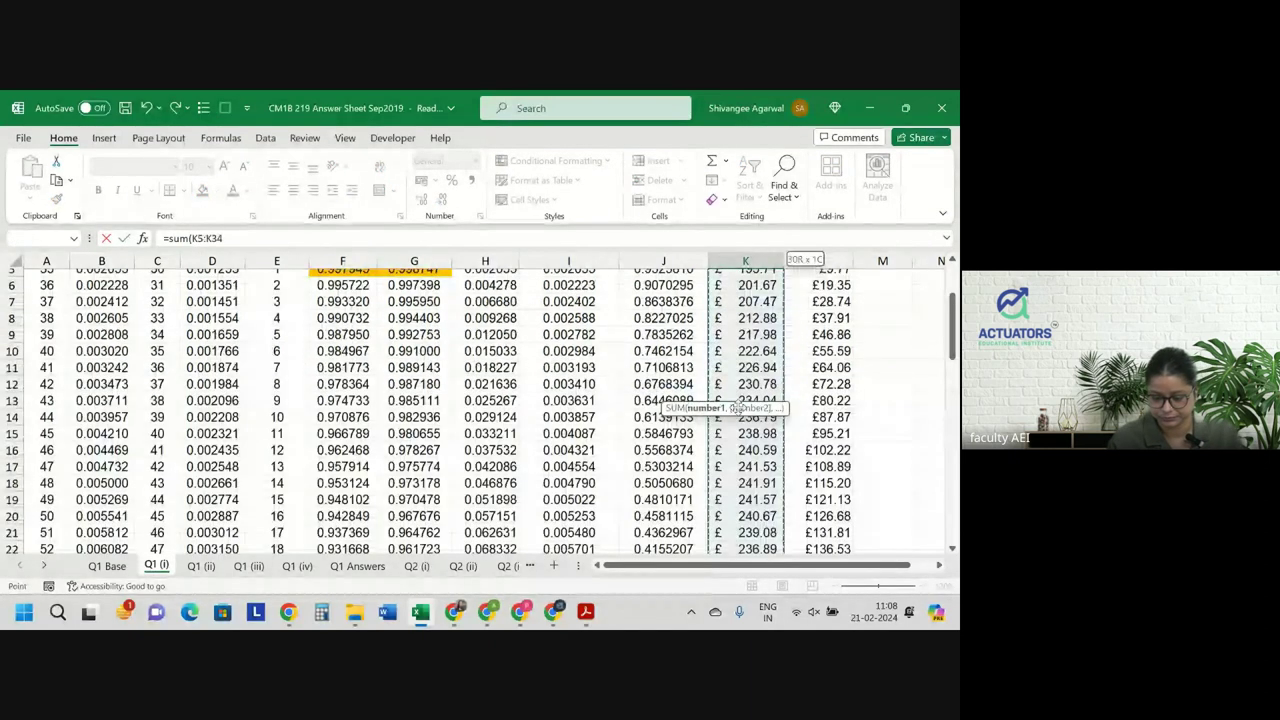
{"action": "scroll", "coordinate": [725, 317], "scroll_direction": "up", "scroll_amount": 2}
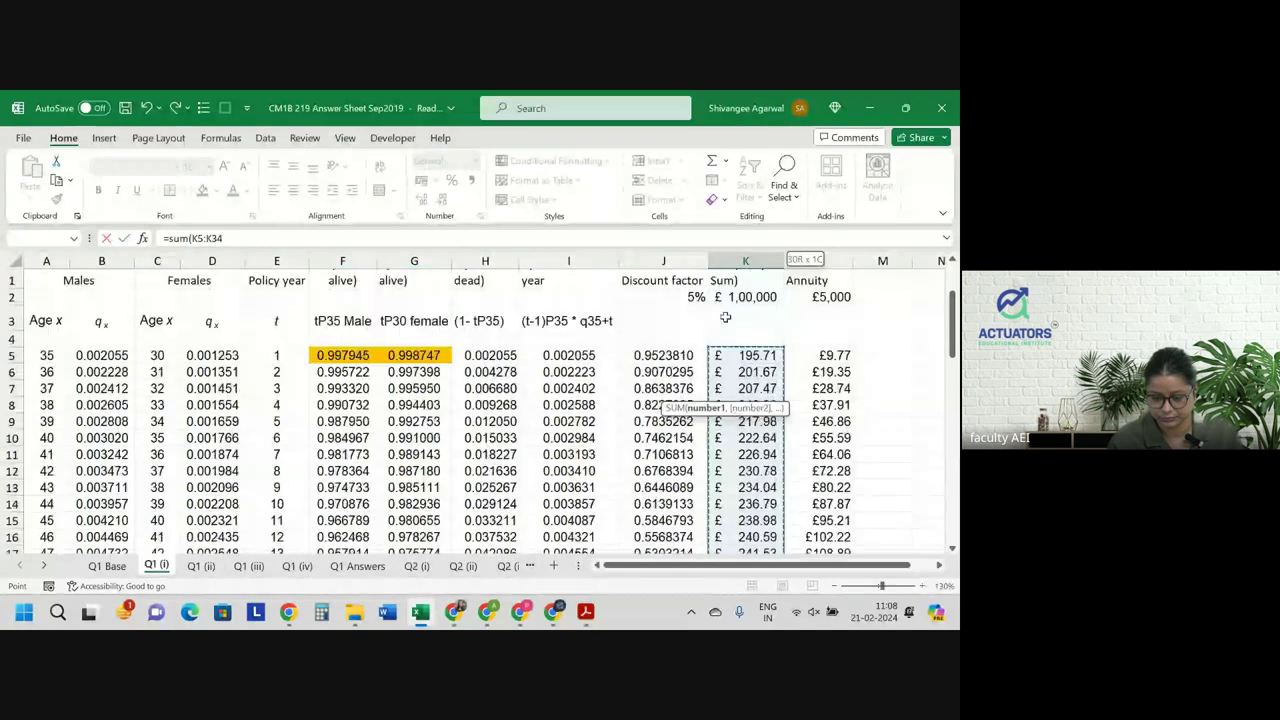
{"action": "key", "text": "Return"}
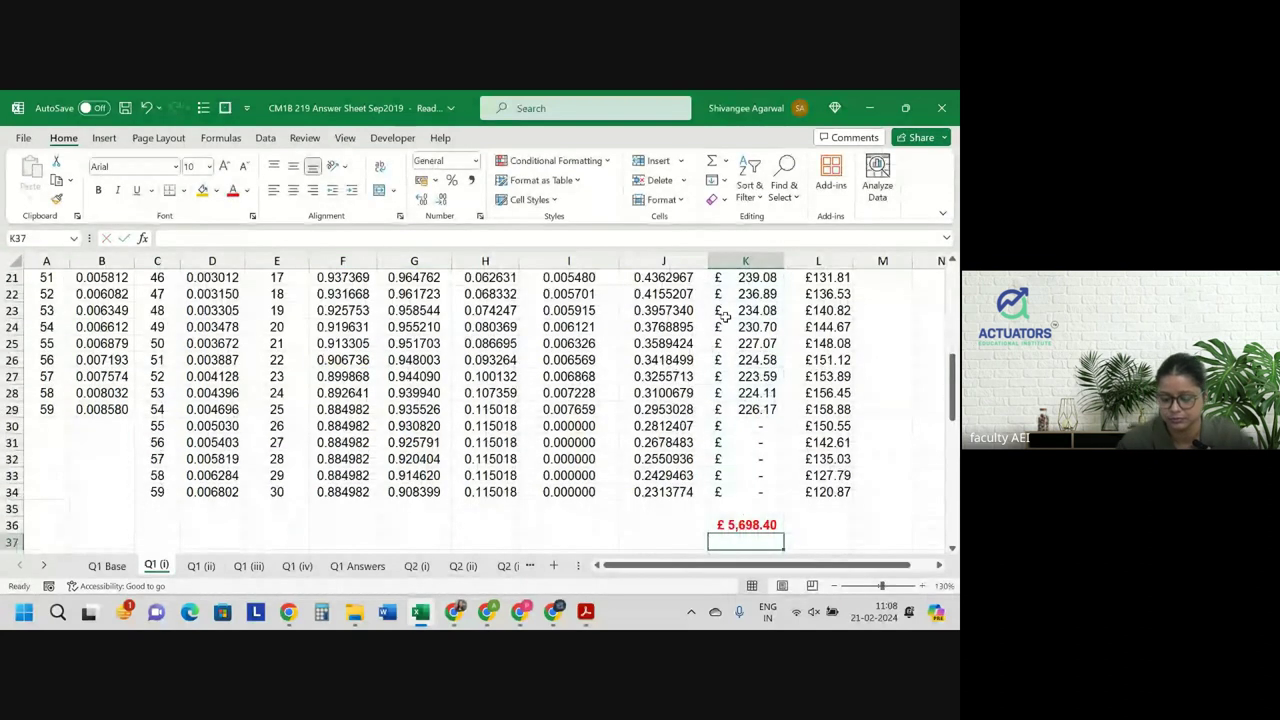
Copy the total into L36 for the annuity (£3,171.09) and make both totals black.
{"action": "left_click", "coordinate": [762, 525]}
{"action": "key", "text": "ctrl+c"}
{"action": "key", "text": "Right"}
{"action": "key", "text": "ctrl+v"}
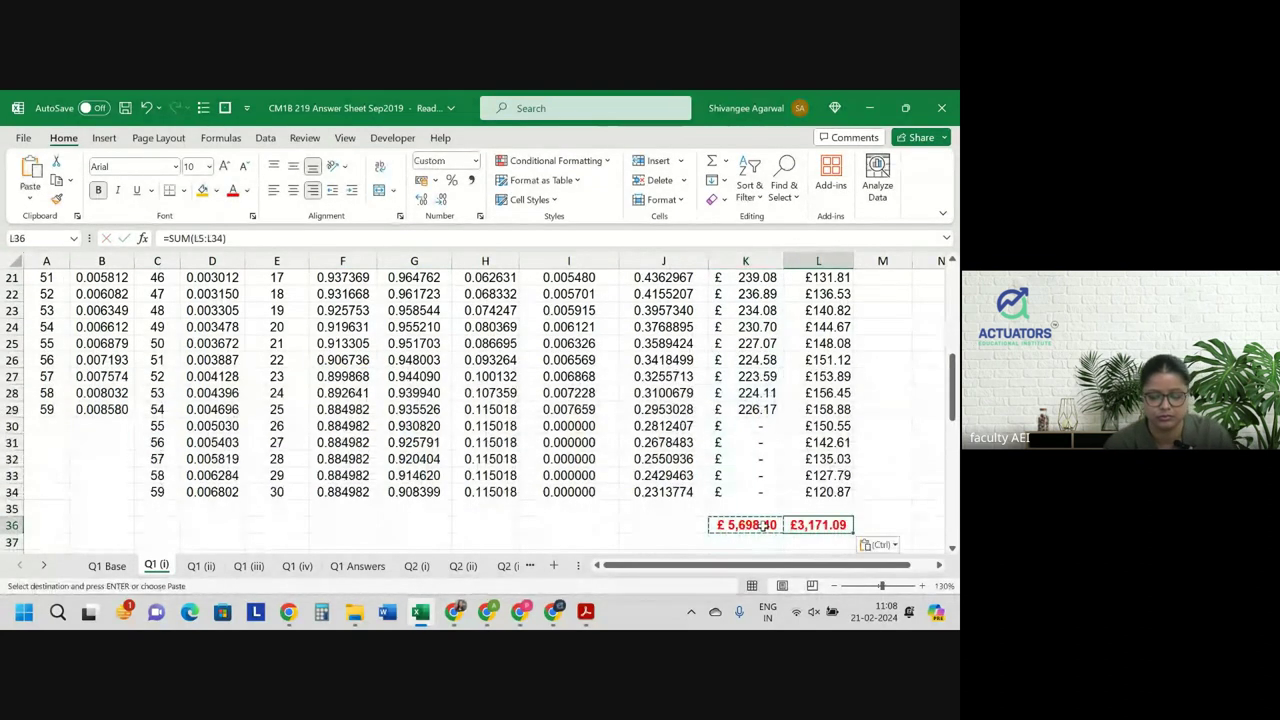
{"action": "key", "text": "Left"}
{"action": "key", "text": "shift+Right"}
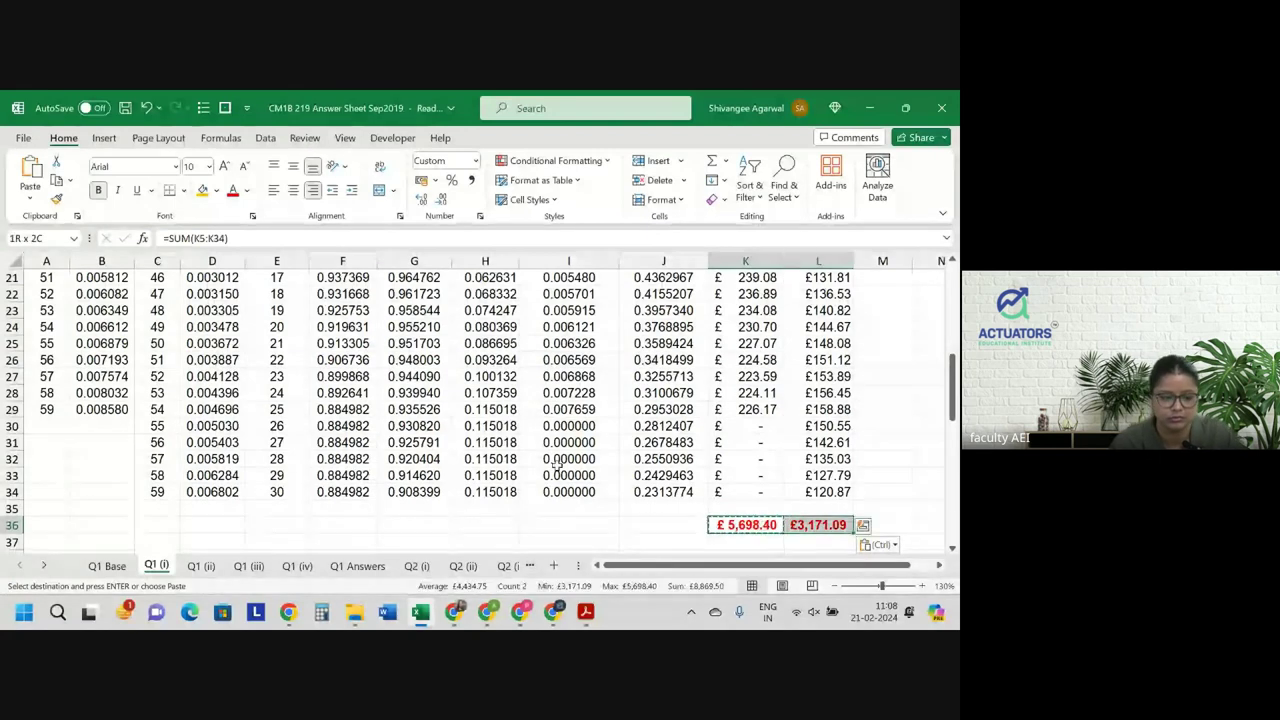
{"action": "left_click", "coordinate": [248, 191]}
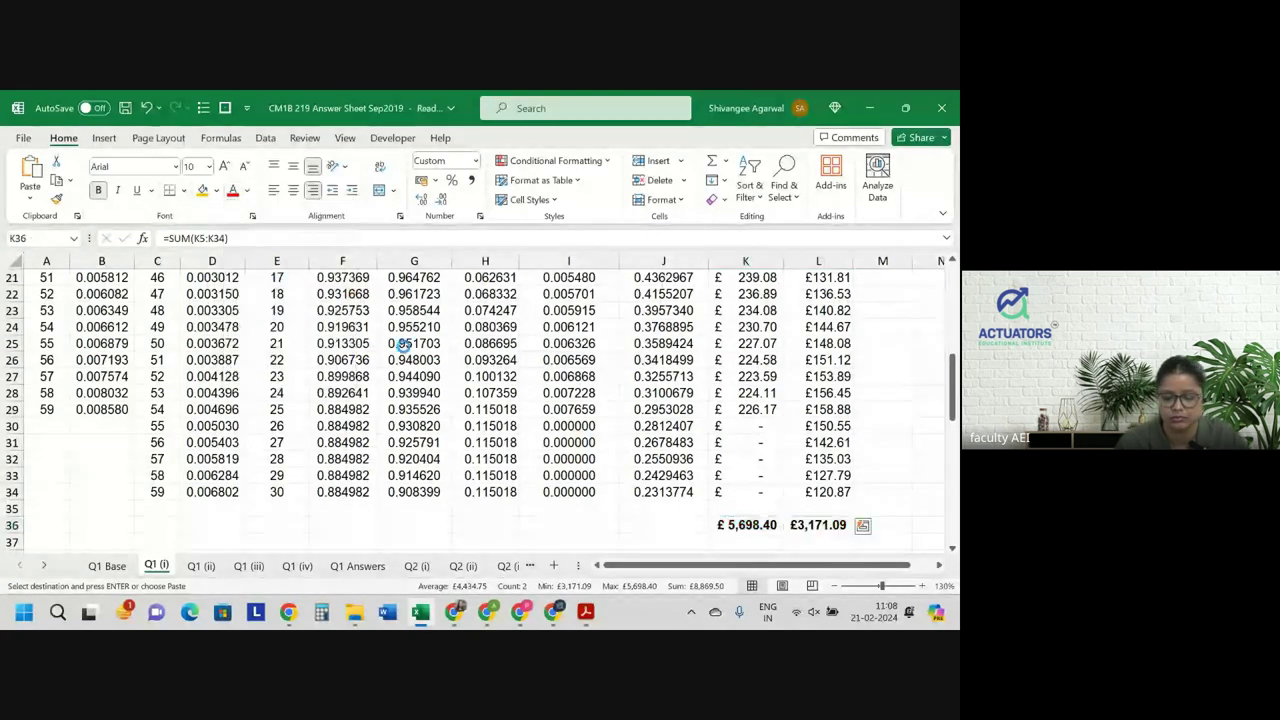
{"action": "left_click", "coordinate": [490, 407]}
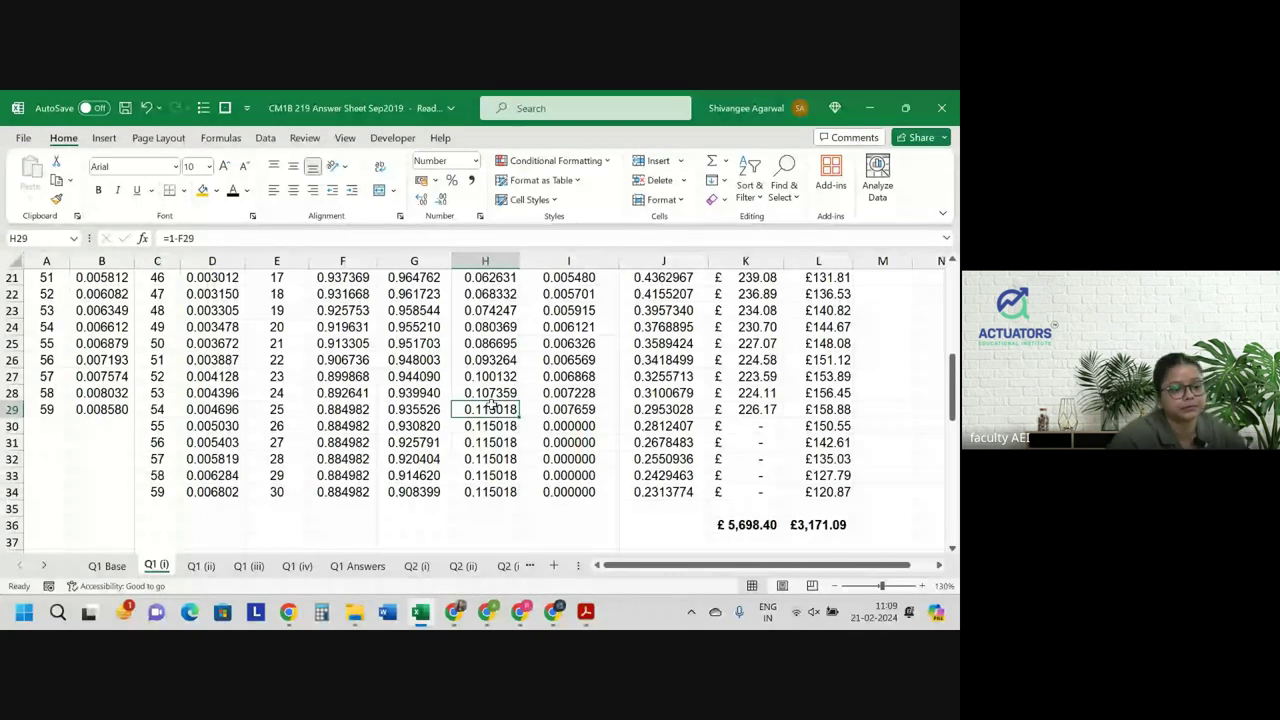
{"action": "scroll", "coordinate": [492, 403], "scroll_direction": "up", "scroll_amount": 7}
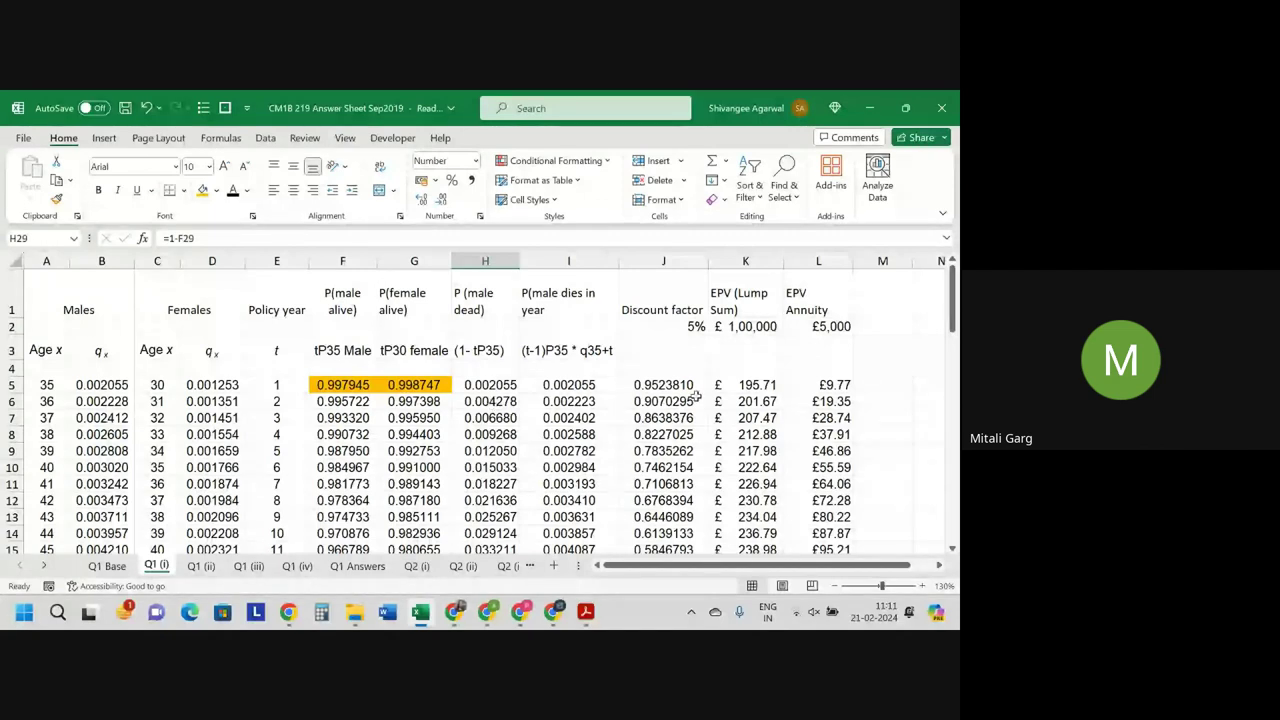
Show the L5 annuity formula =$L$2*J5*G5*H5 with its referenced cells highlighted.
{"action": "scroll", "coordinate": [695, 397], "scroll_direction": "down", "scroll_amount": 4}
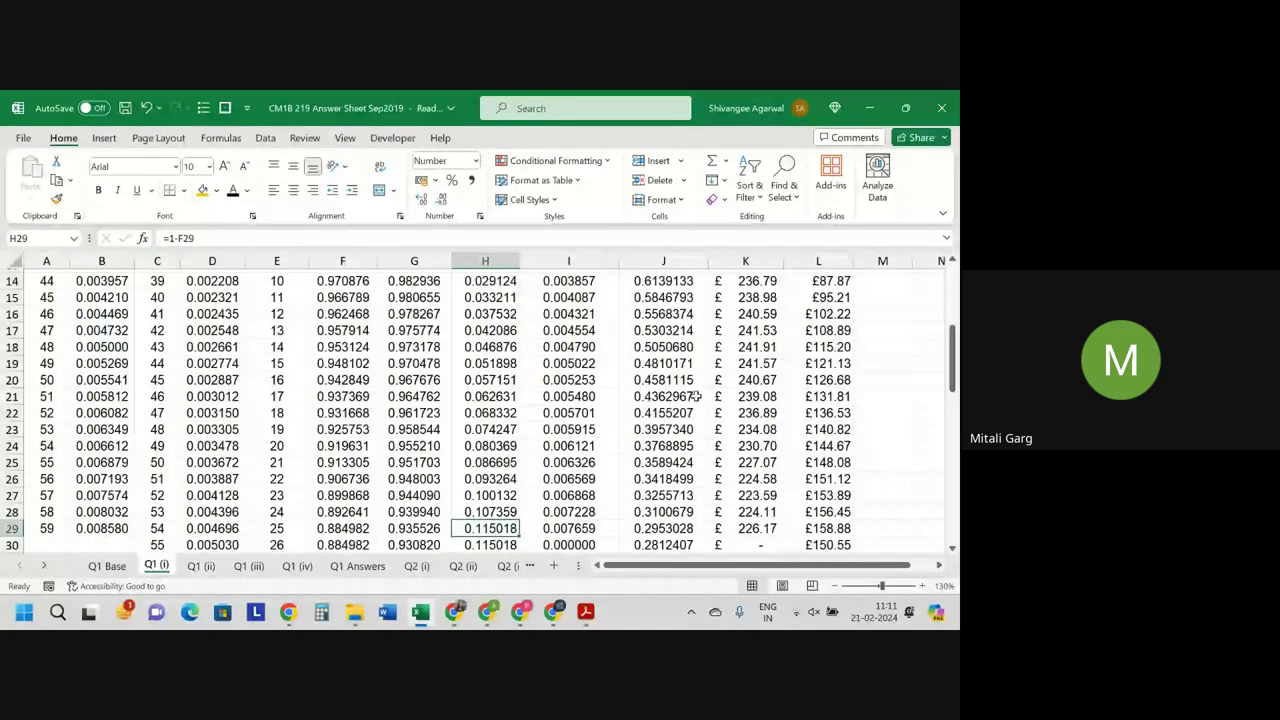
{"action": "scroll", "coordinate": [697, 397], "scroll_direction": "up", "scroll_amount": 4}
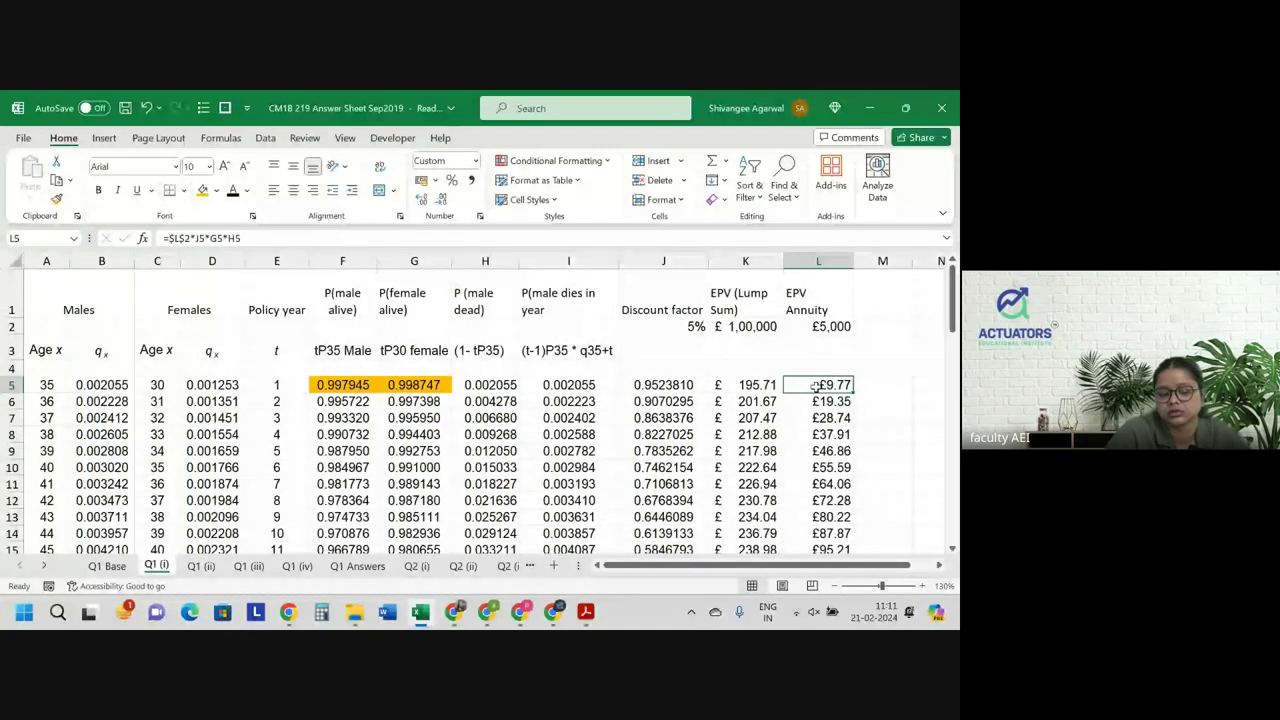
{"action": "left_click", "coordinate": [812, 384]}
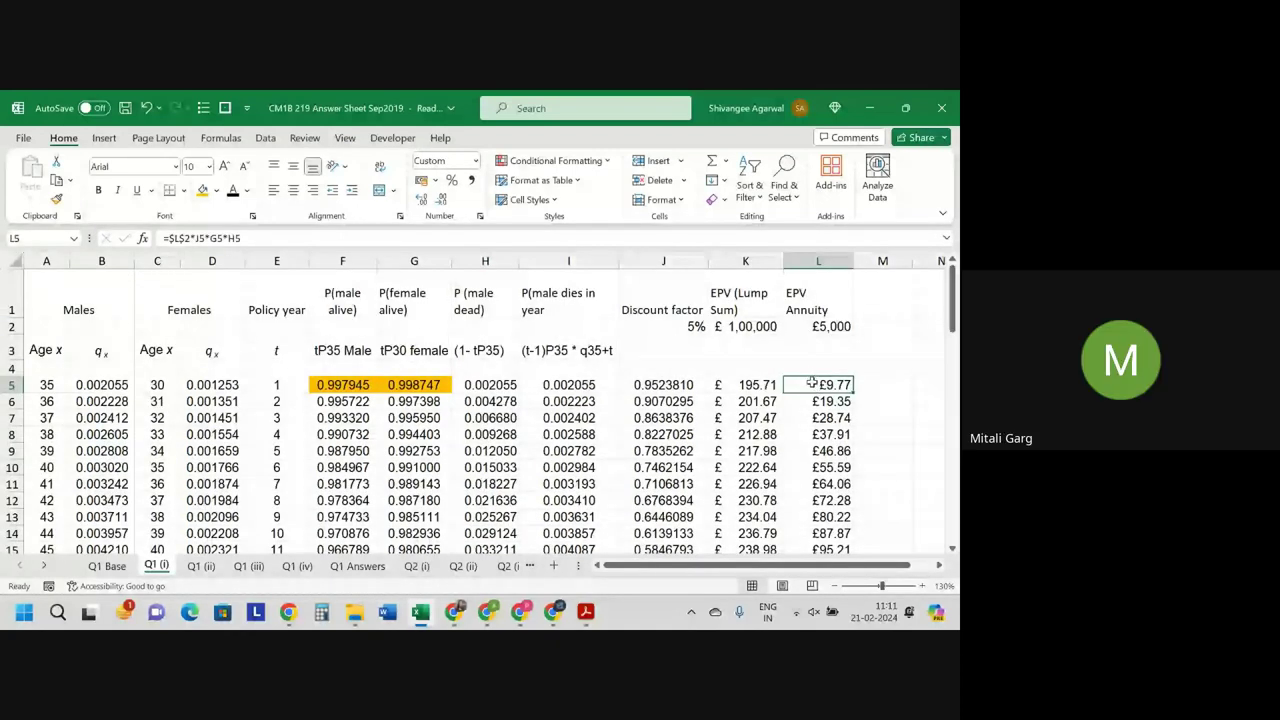
{"action": "double_click", "coordinate": [812, 384]}
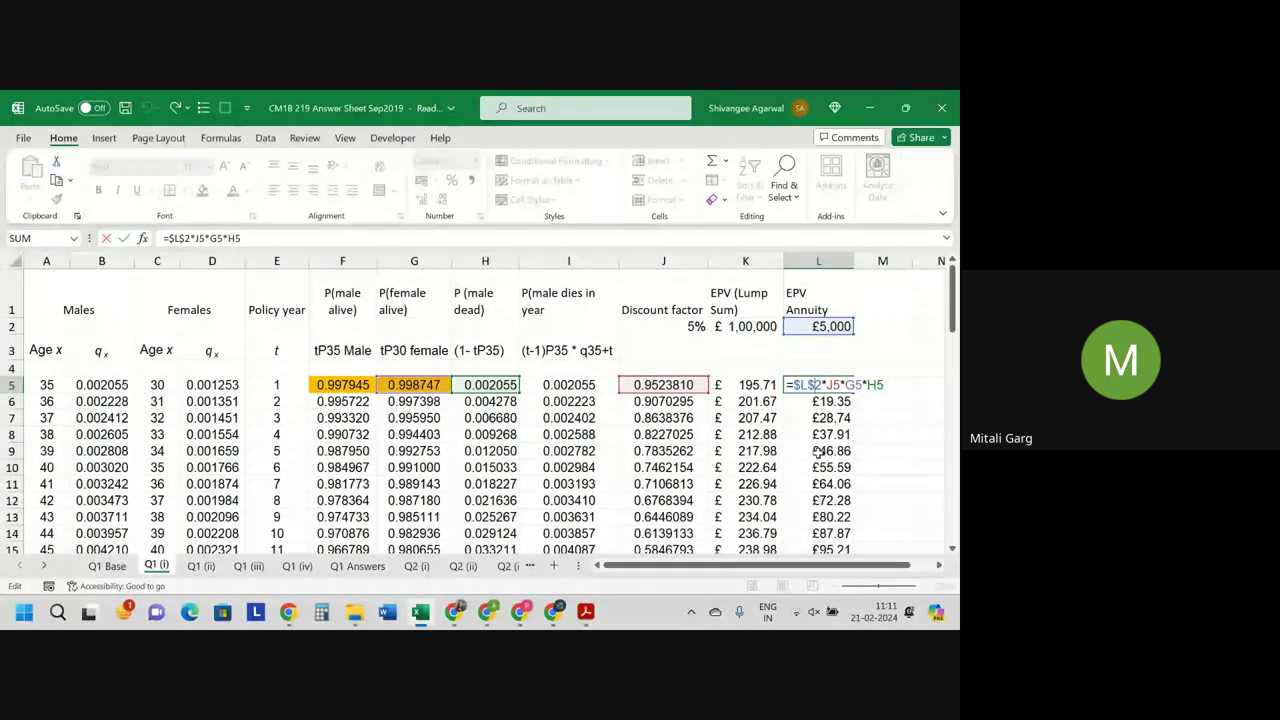
Set I5 to =B5 and give it the same orange fill as F5 and G5.
{"action": "key", "text": "Return"}
{"action": "left_click", "coordinate": [586, 384]}
{"action": "type", "text": "=B5"}
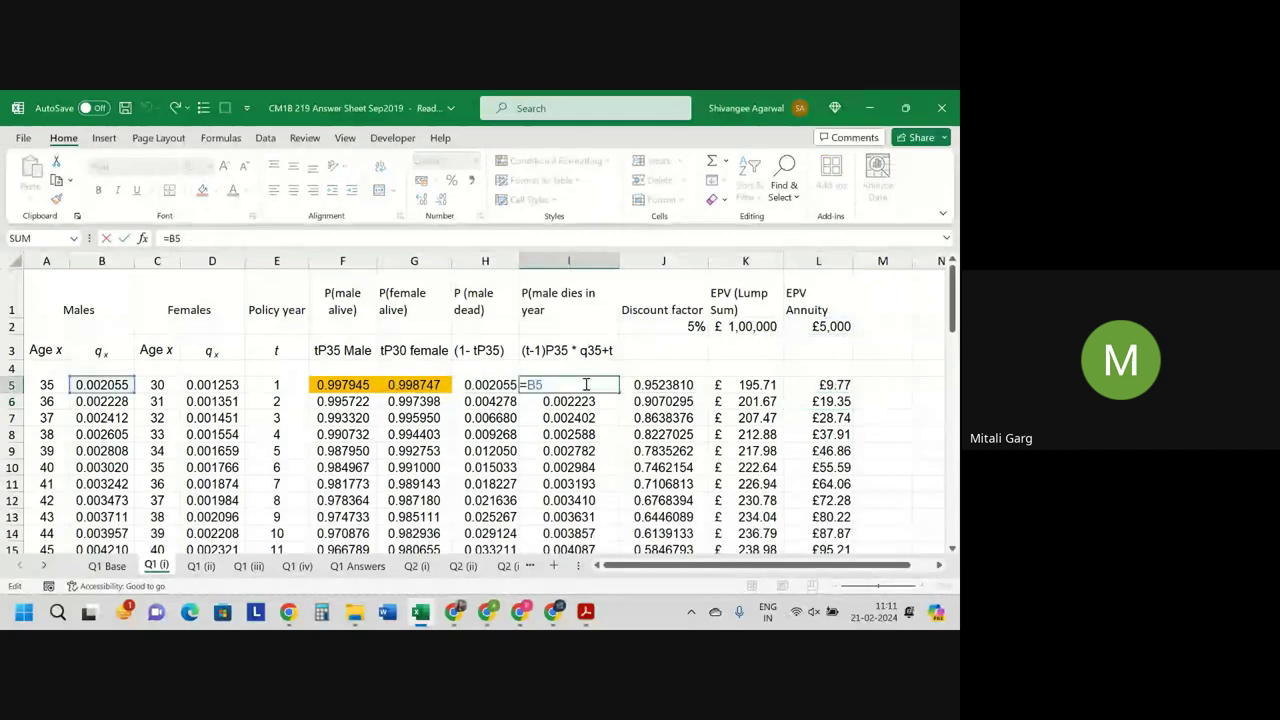
{"action": "key", "text": "Return"}
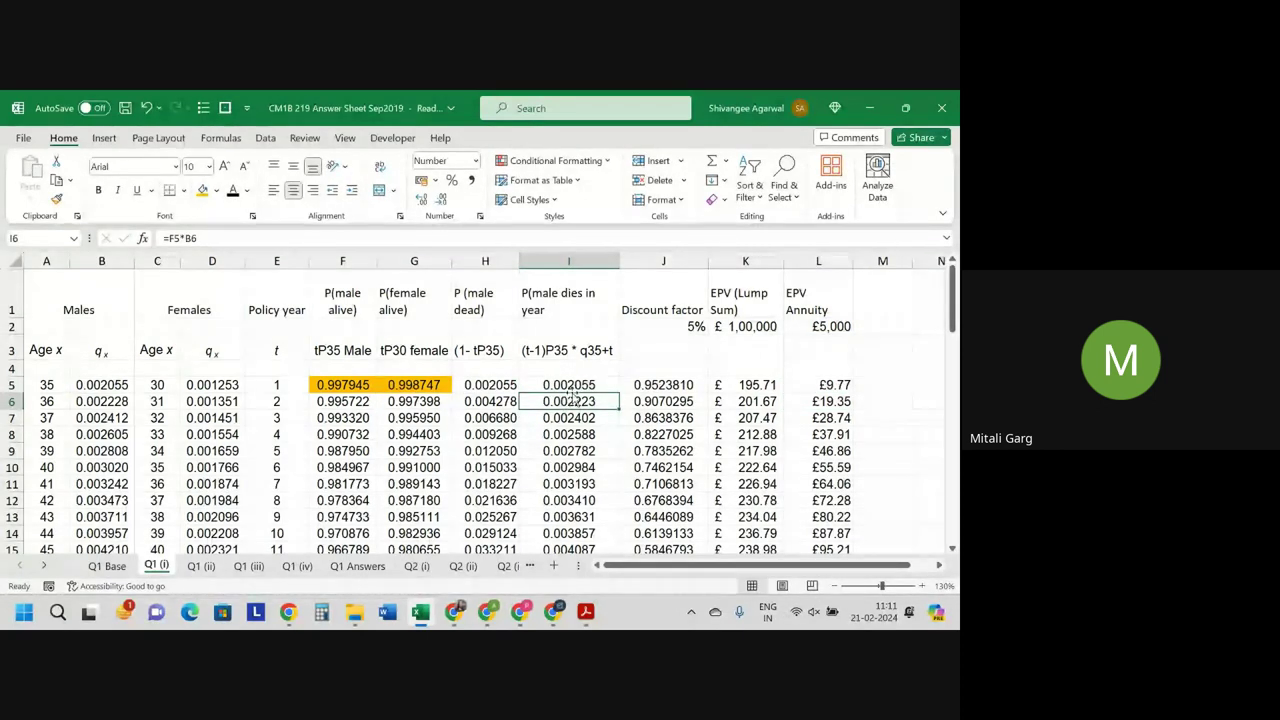
{"action": "left_click", "coordinate": [570, 386]}
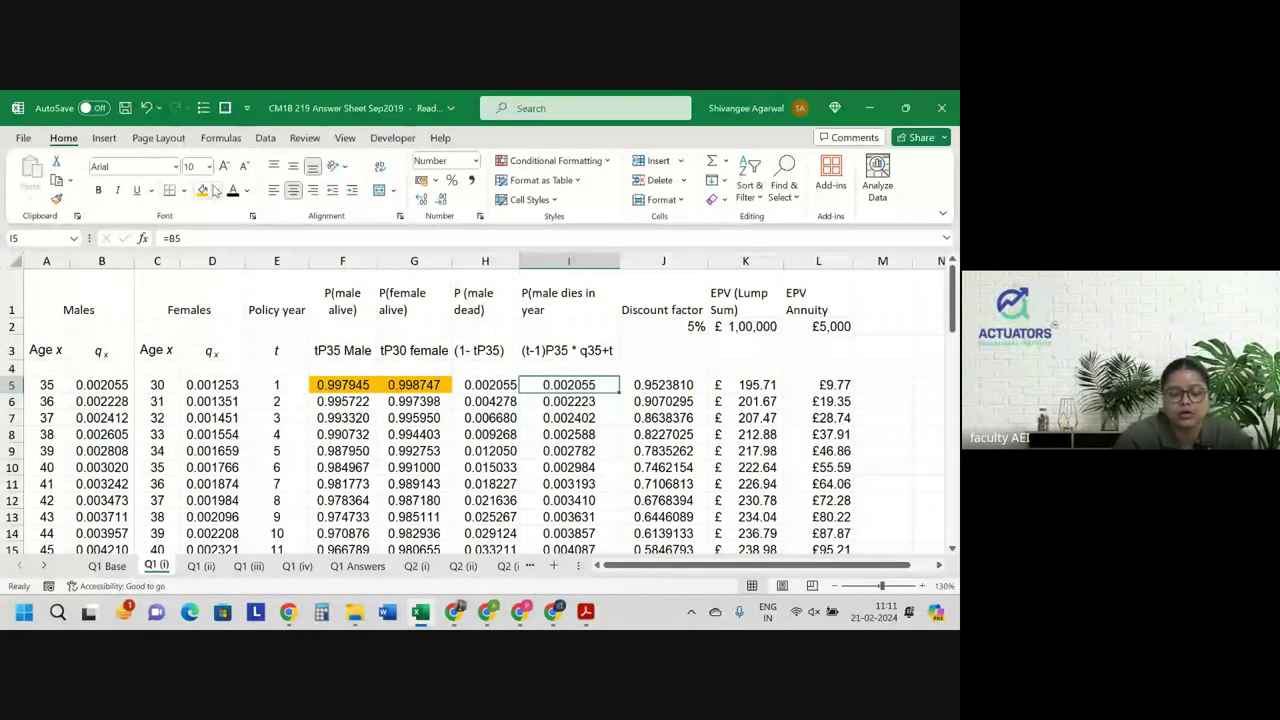
{"action": "left_click", "coordinate": [203, 190]}
Check the I6 formula, then move below the last row of column I.
{"action": "double_click", "coordinate": [585, 401]}
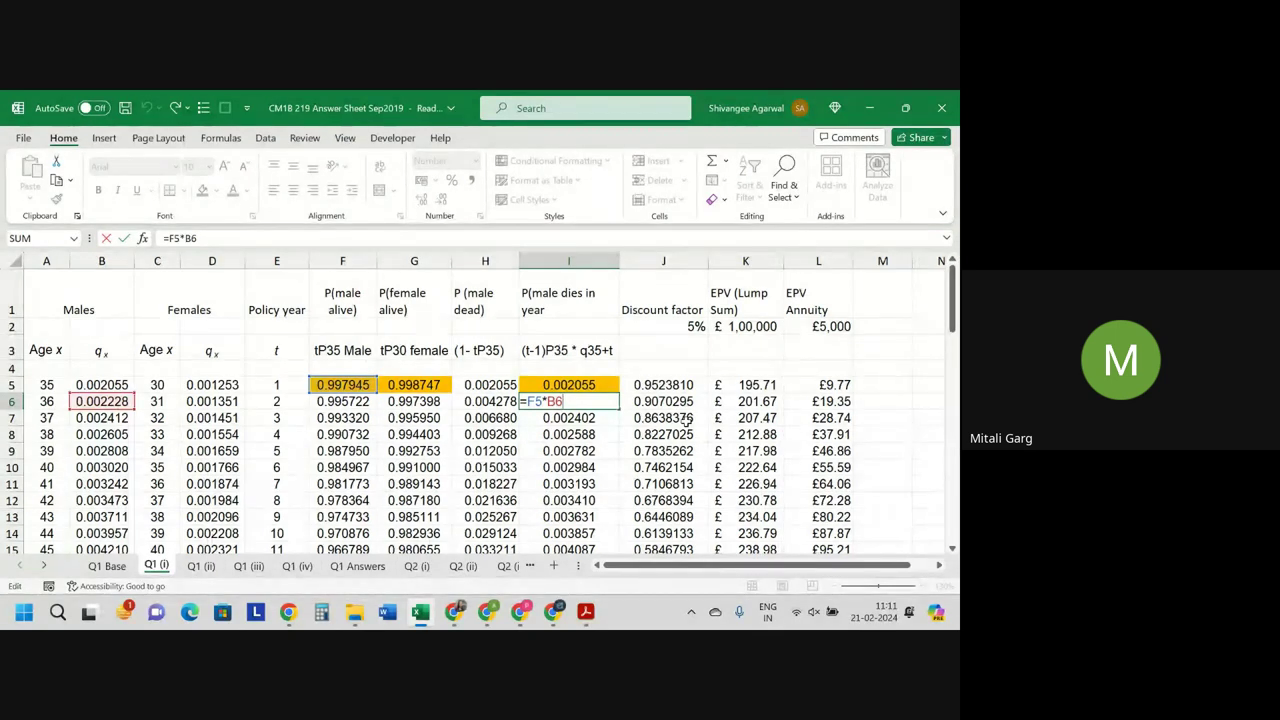
{"action": "key", "text": "Return"}
{"action": "key", "text": "ctrl+Down"}
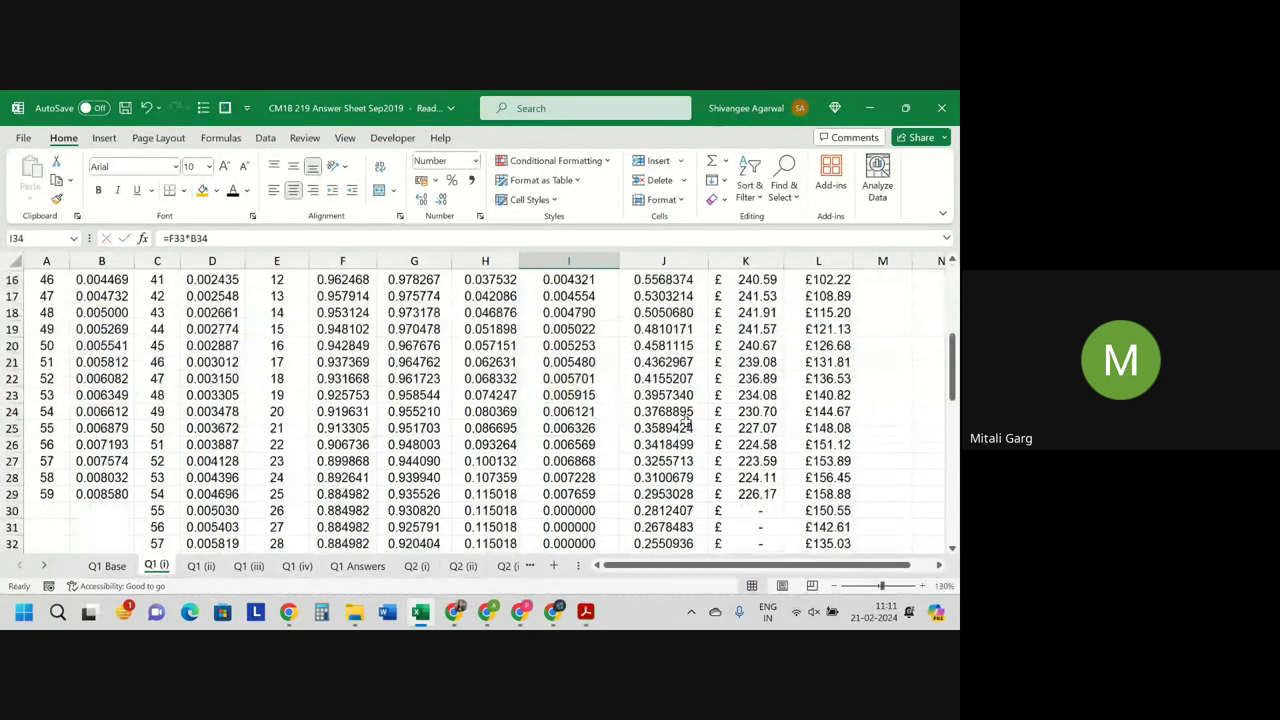
{"action": "key", "text": "Down"}
{"action": "key", "text": "Down"}
{"action": "key", "text": "Down"}
{"action": "key", "text": "Down"}
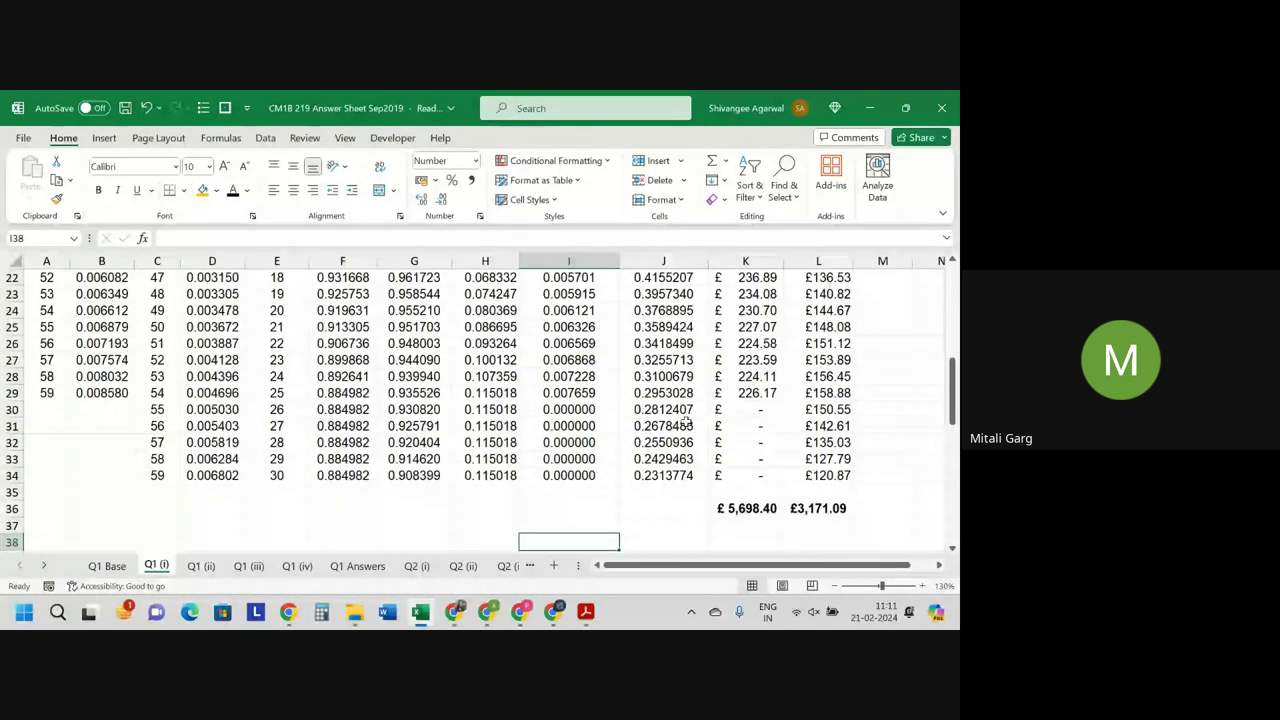
{"action": "left_click_drag", "start_coordinate": [742, 512], "coordinate": [836, 509]}
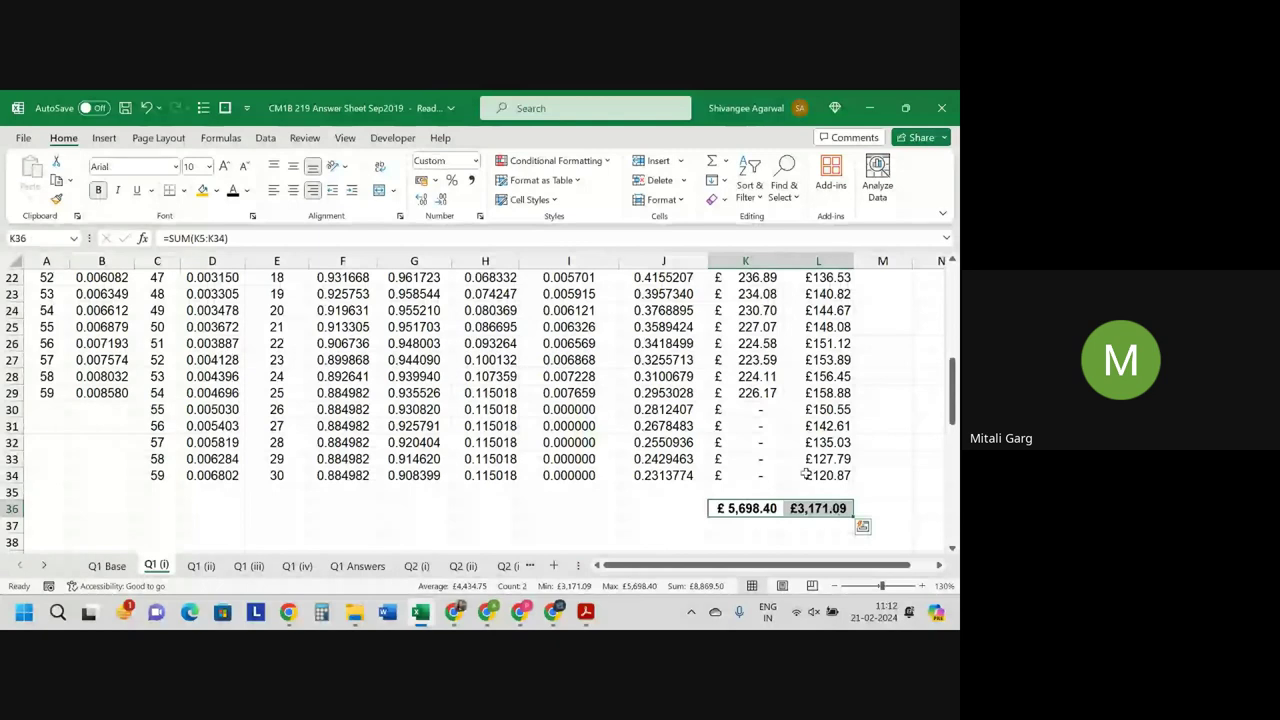
{"action": "left_click", "coordinate": [806, 474]}
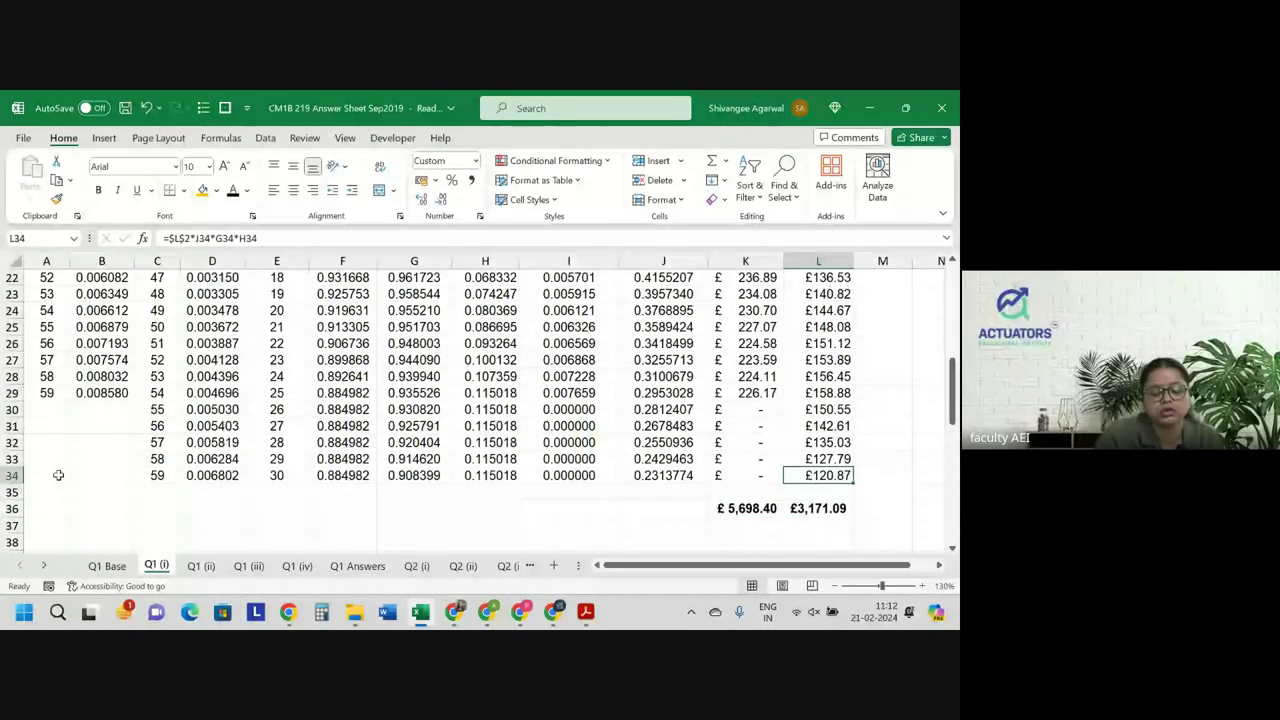
{"action": "left_click_drag", "start_coordinate": [58, 475], "coordinate": [845, 476]}
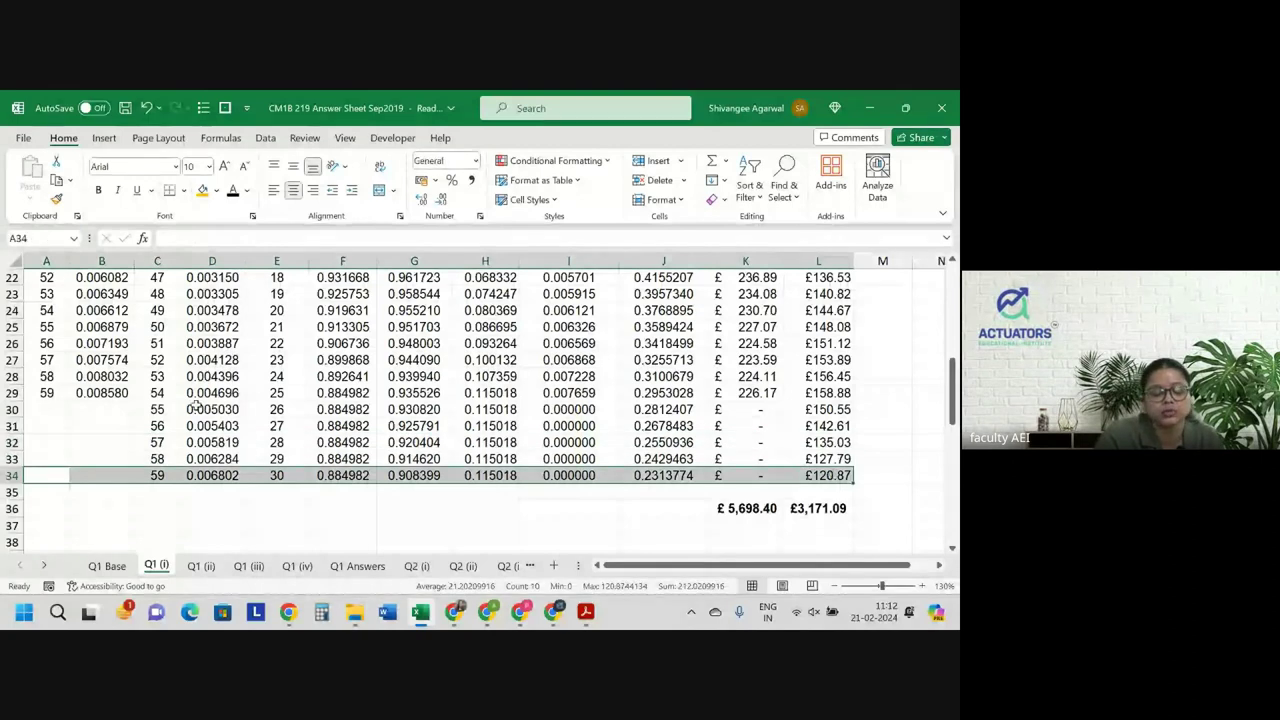
{"action": "left_click", "coordinate": [163, 477]}
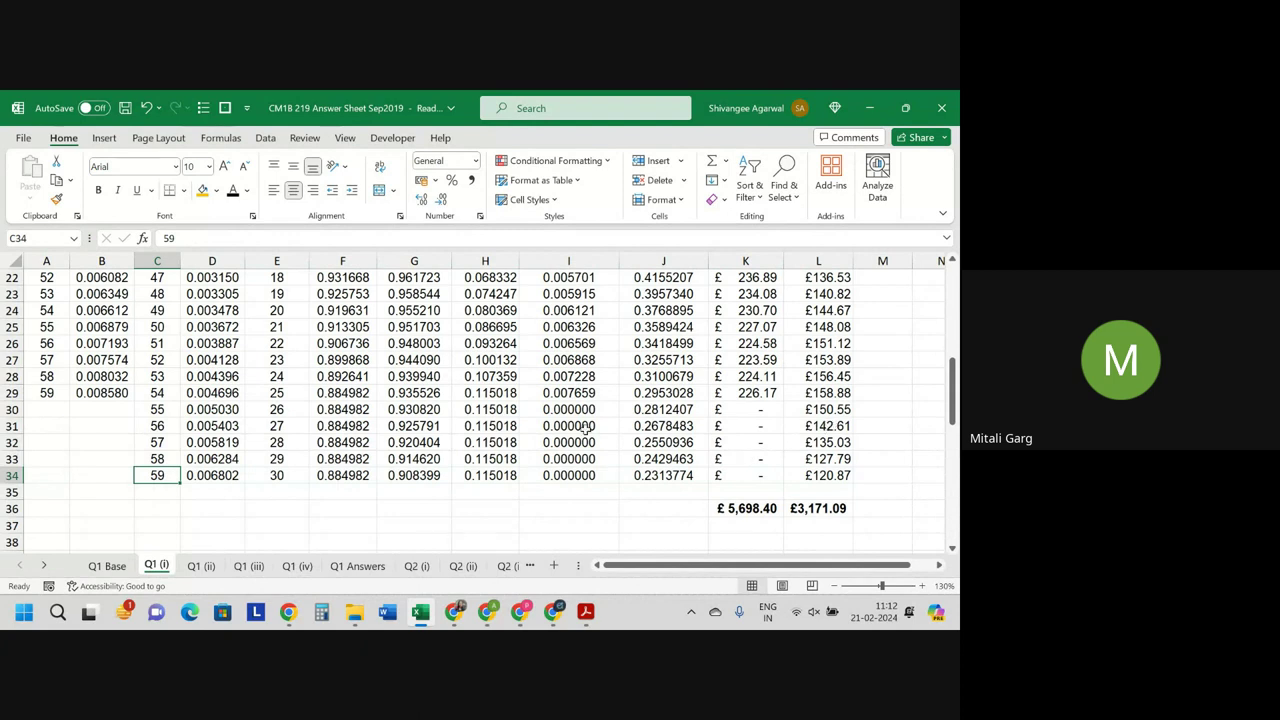
{"action": "scroll", "coordinate": [348, 437], "scroll_direction": "up", "scroll_amount": 2}
{"action": "scroll", "coordinate": [348, 437], "scroll_direction": "up", "scroll_amount": 5}
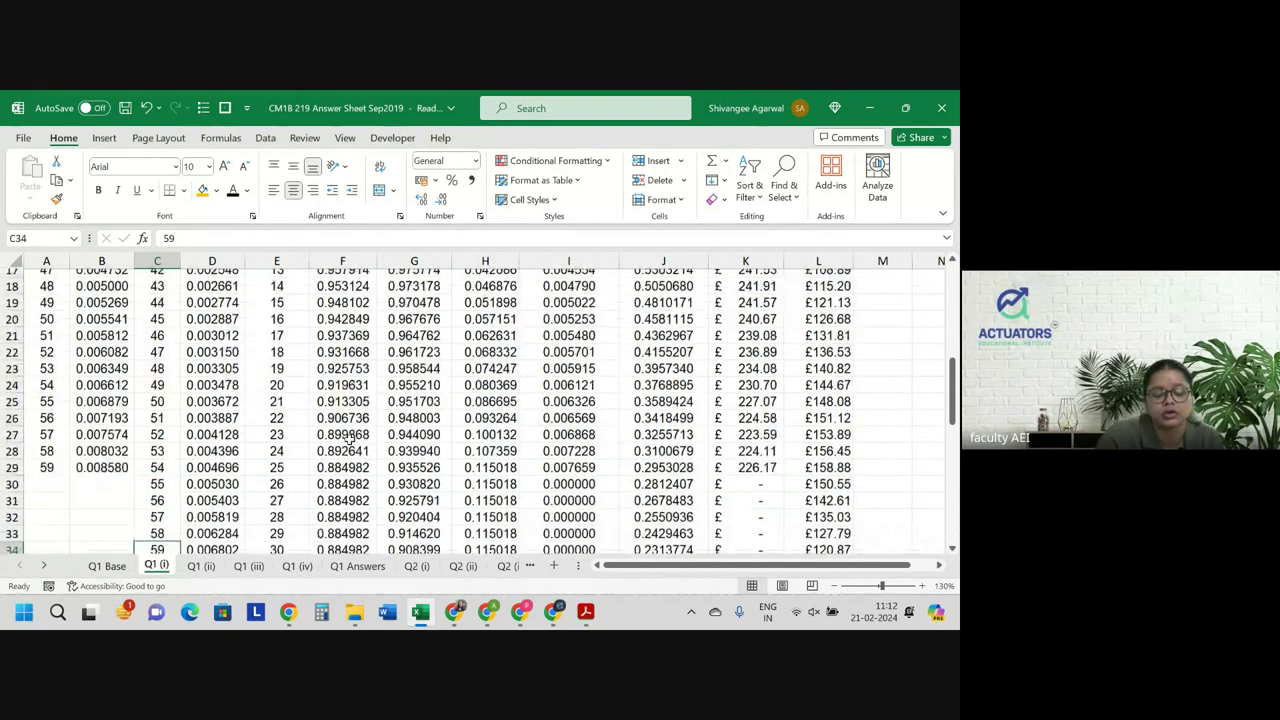
{"action": "scroll", "coordinate": [348, 437], "scroll_direction": "up", "scroll_amount": 2}
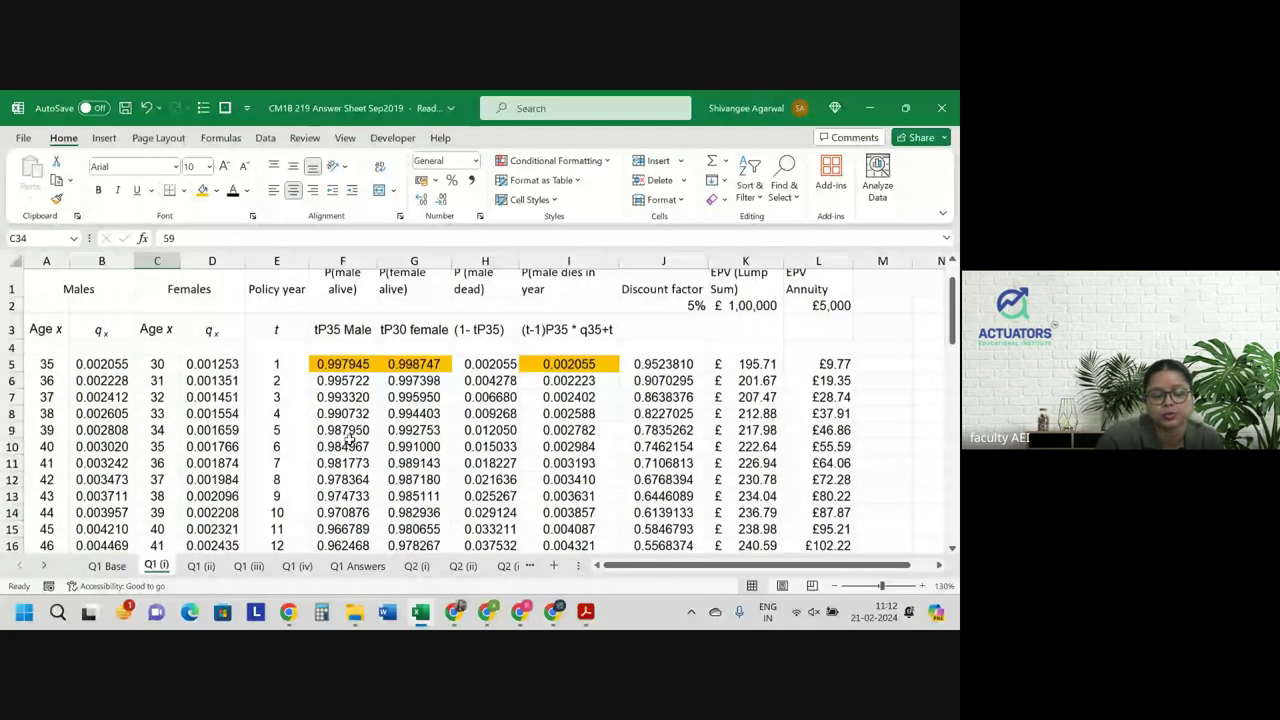
{"action": "scroll", "coordinate": [348, 437], "scroll_direction": "down", "scroll_amount": 1}
{"action": "scroll", "coordinate": [348, 437], "scroll_direction": "down", "scroll_amount": 7}
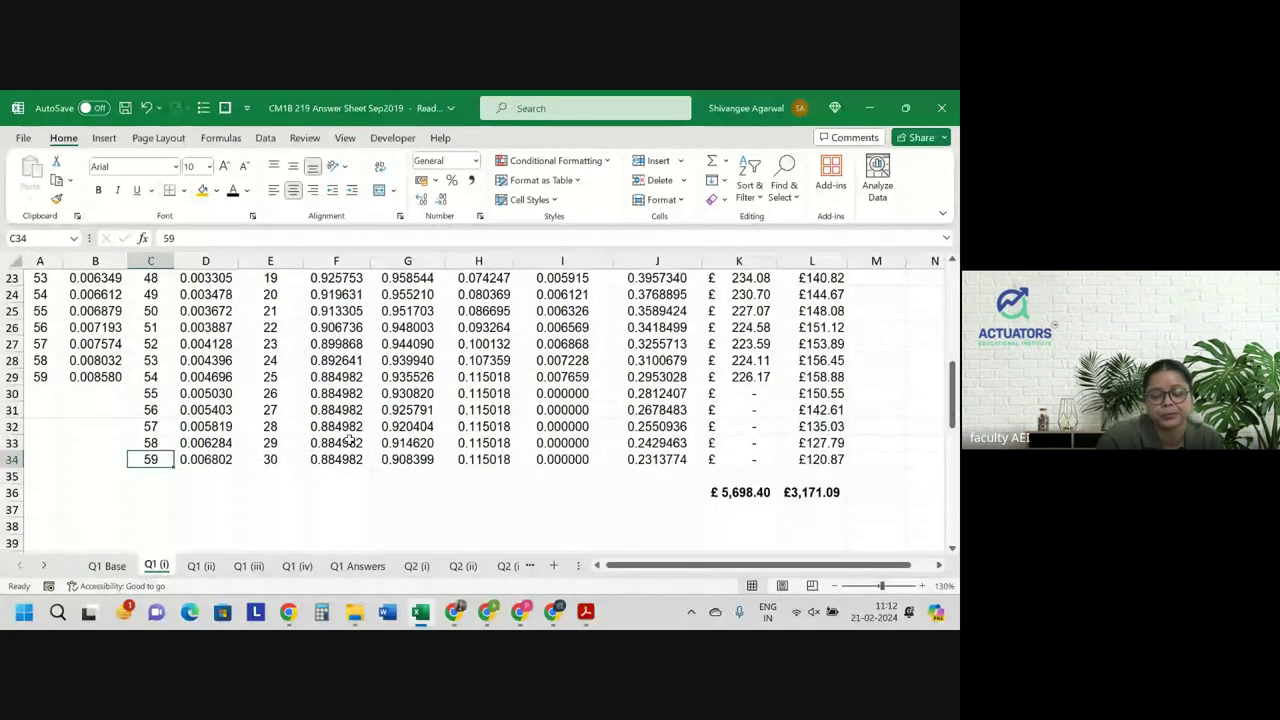
Enter a bold 'Total' label in J36 and change its text from red to black.
{"action": "left_click", "coordinate": [735, 490]}
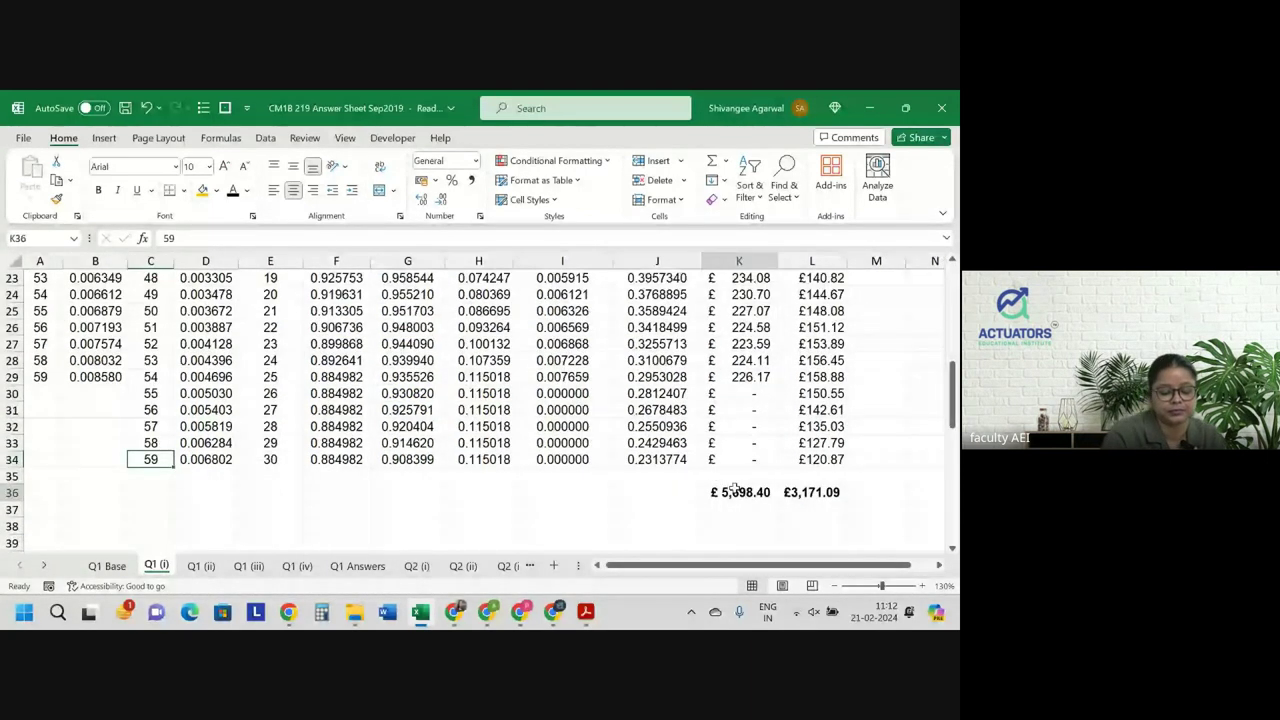
{"action": "double_click", "coordinate": [690, 491]}
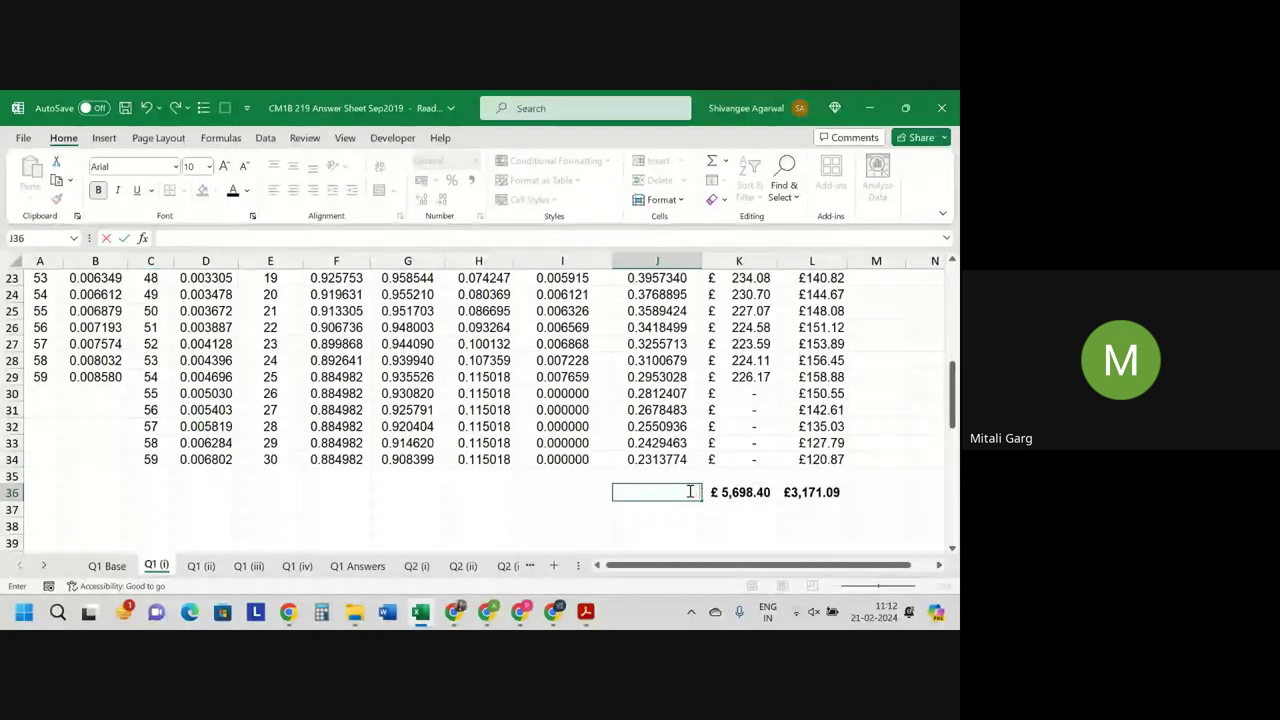
{"action": "type", "text": "Total"}
{"action": "key", "text": "Return"}
{"action": "left_click", "coordinate": [688, 491]}
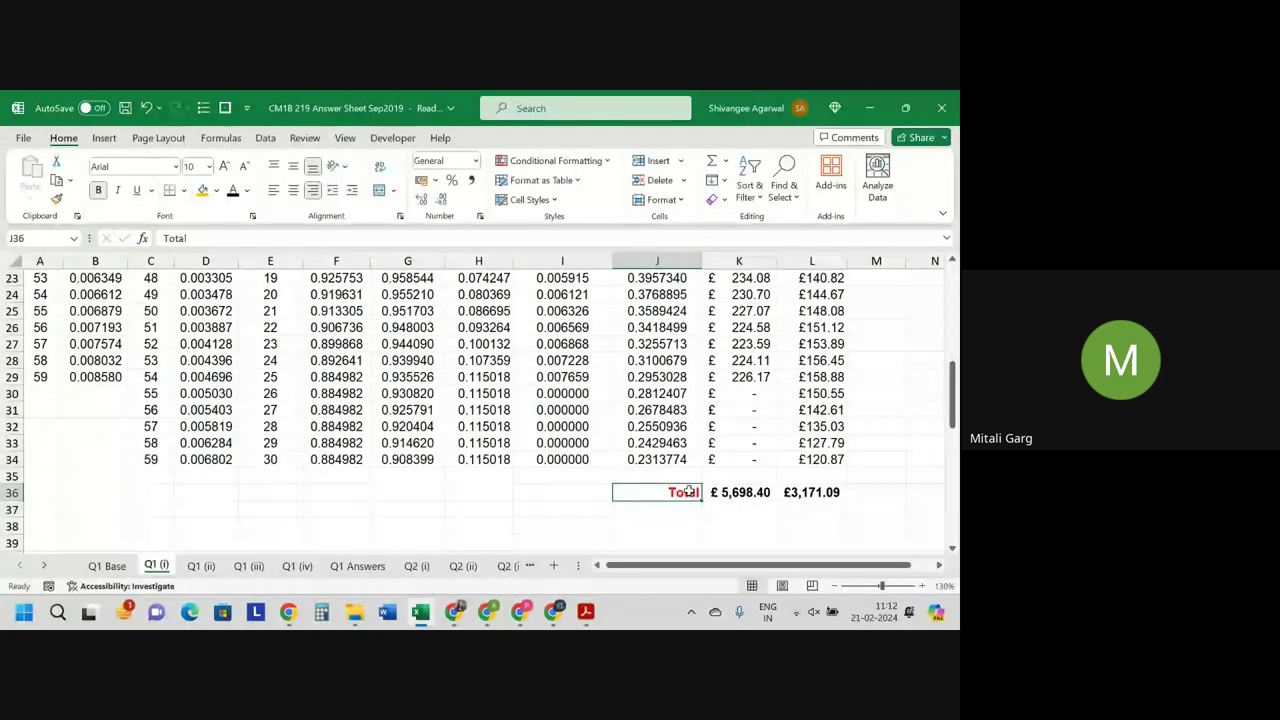
{"action": "left_click", "coordinate": [232, 190]}
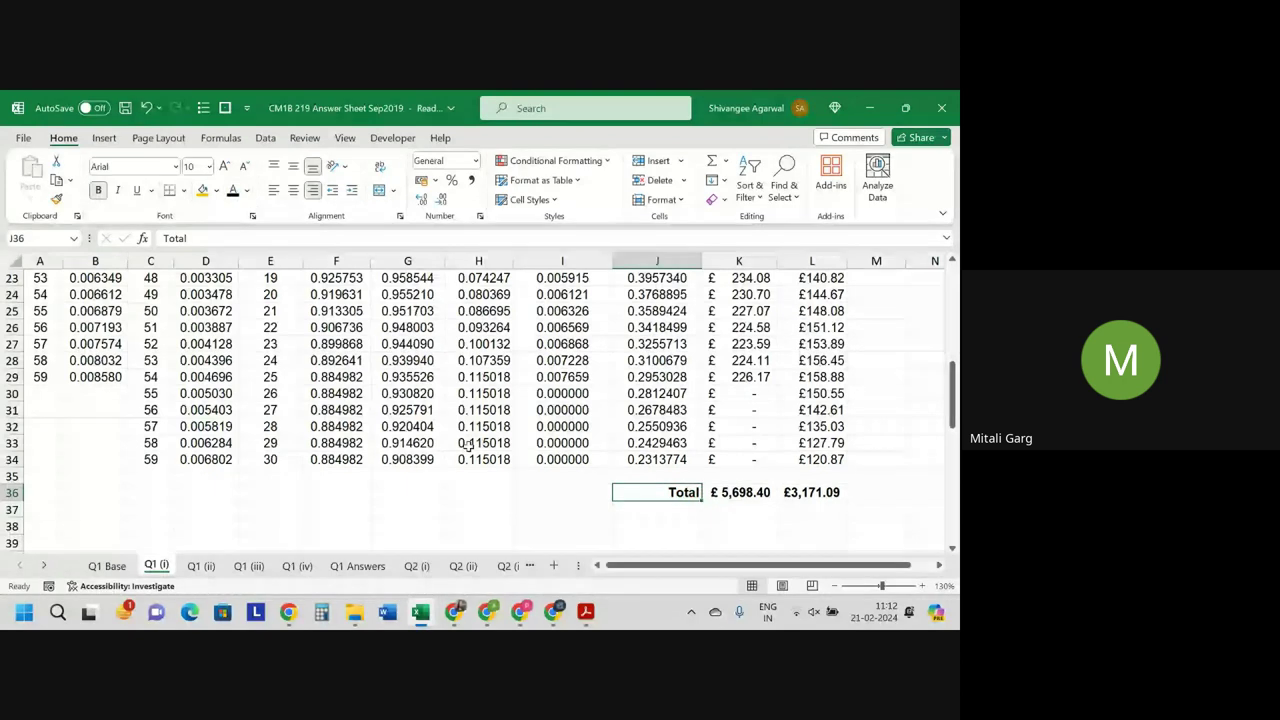
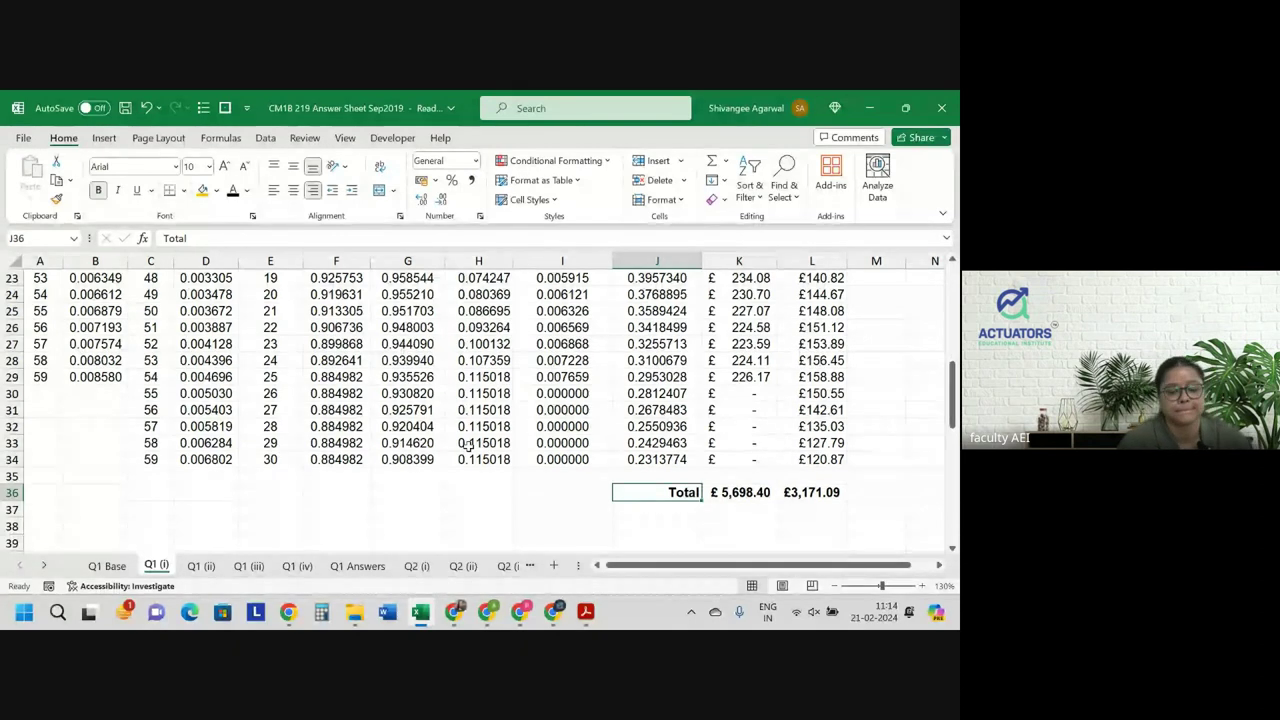
Inspect the age 35 lump-sum EPV formula =$K$2*J5*I5 in K5 unchanged, then bring up the exam PDF.
{"action": "scroll", "coordinate": [502, 402], "scroll_direction": "up", "scroll_amount": 4}
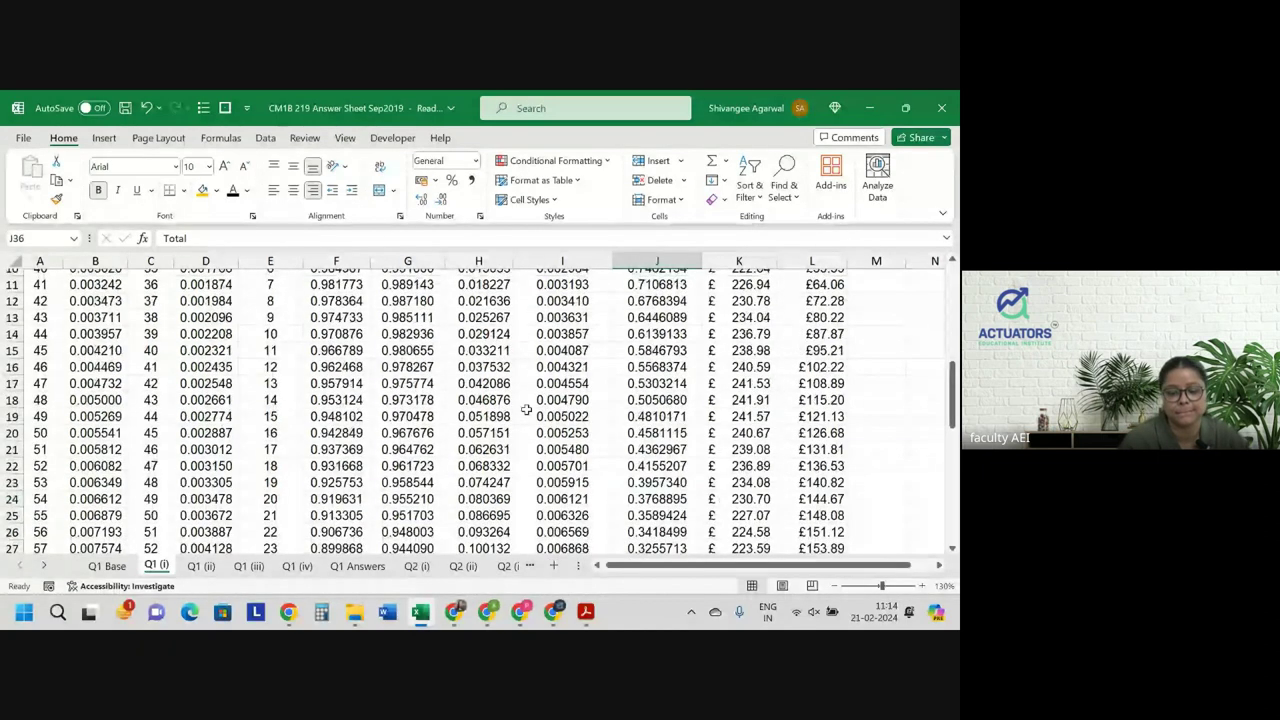
{"action": "scroll", "coordinate": [526, 410], "scroll_direction": "up", "scroll_amount": 4}
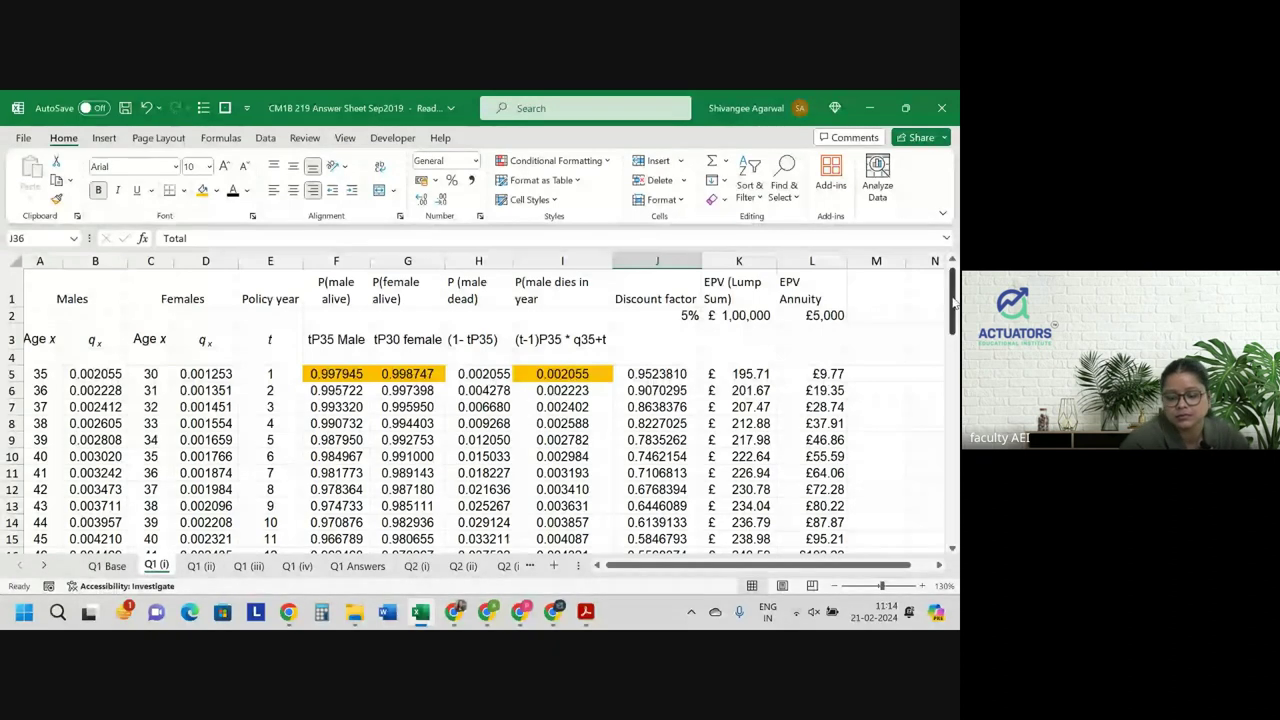
{"action": "left_click", "coordinate": [755, 371]}
{"action": "double_click", "coordinate": [755, 371]}
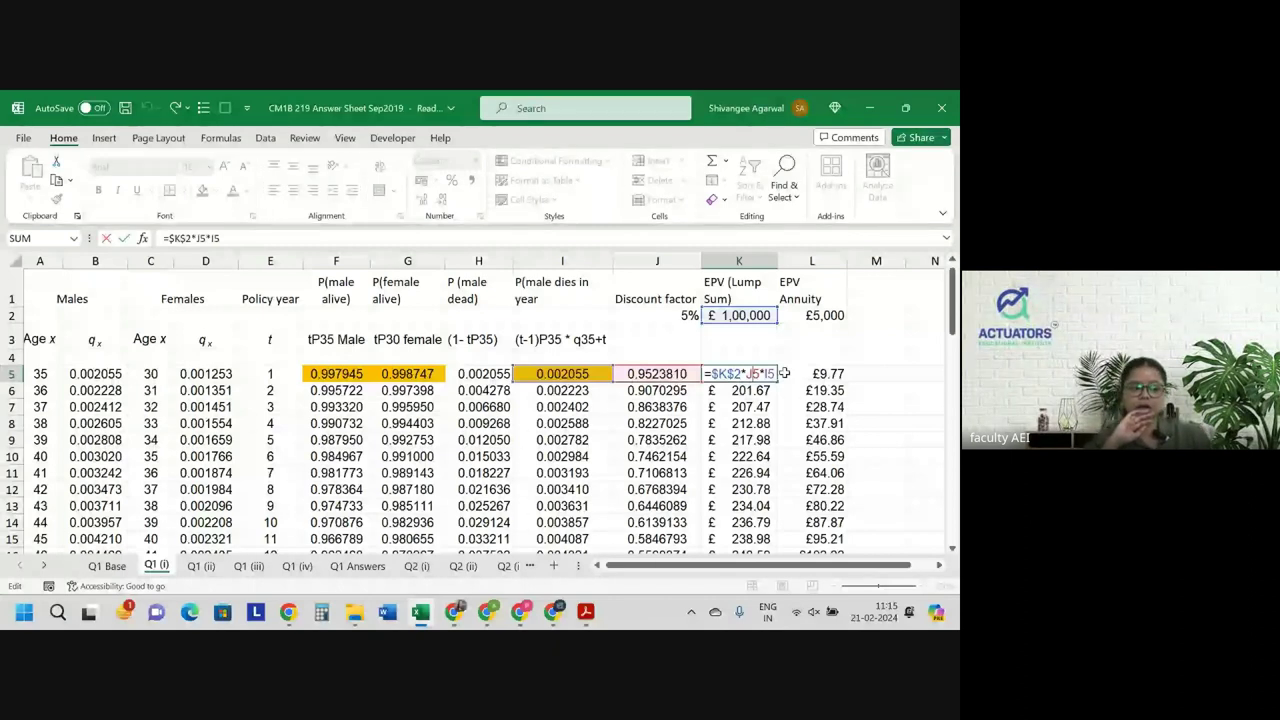
{"action": "key", "text": "Return"}
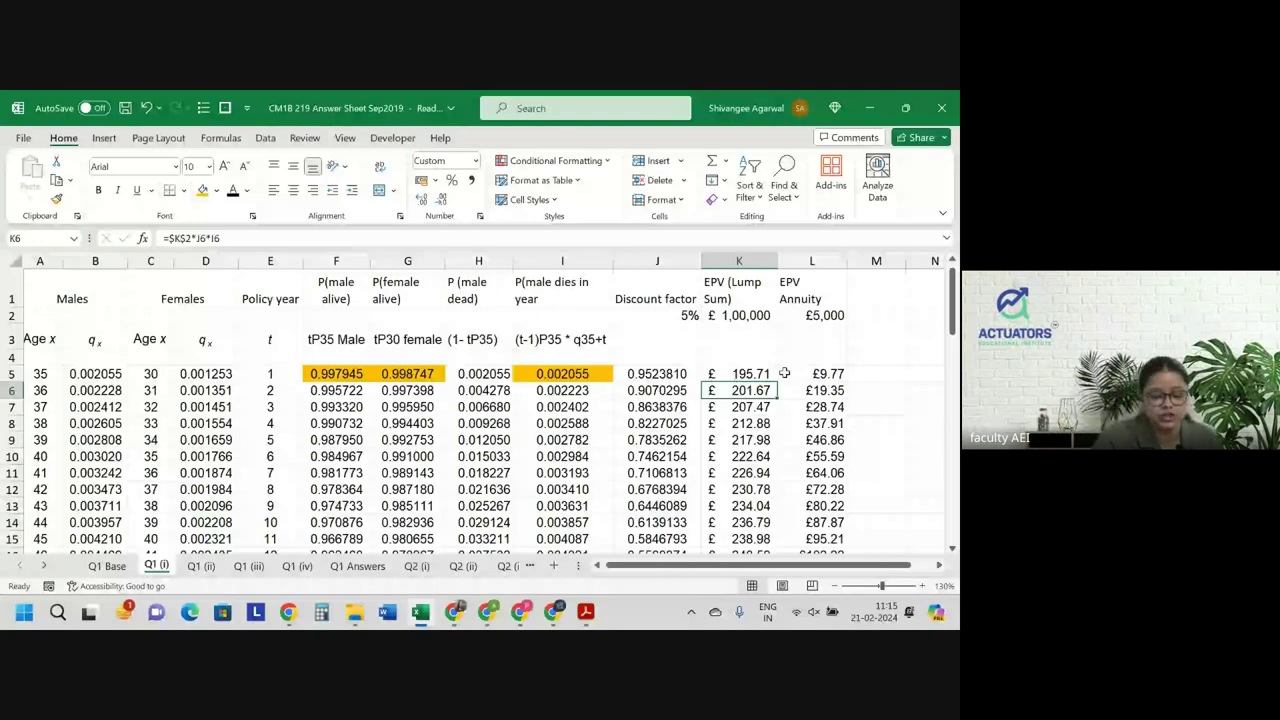
{"action": "left_click", "coordinate": [585, 611]}
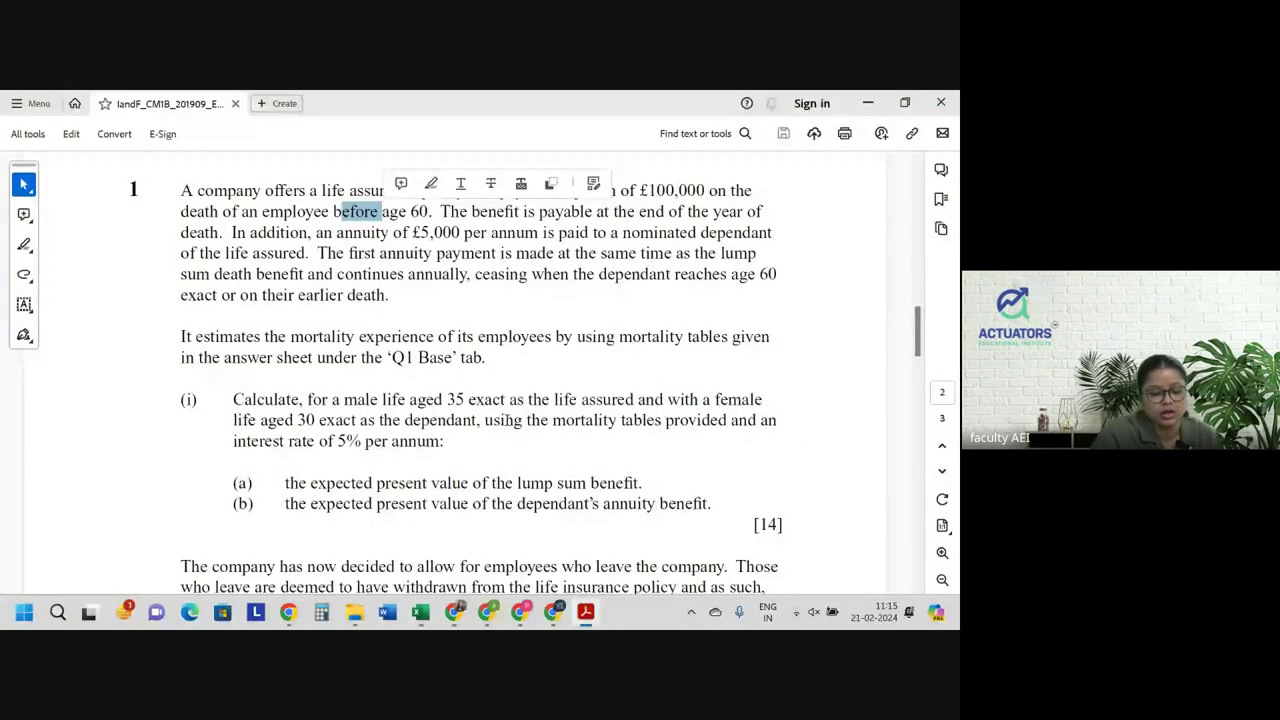
Highlight the part (ii) phrases on leavers deemed withdrawn, twenty years' experience and the male lives table.
{"action": "scroll", "coordinate": [507, 421], "scroll_direction": "down", "scroll_amount": 5}
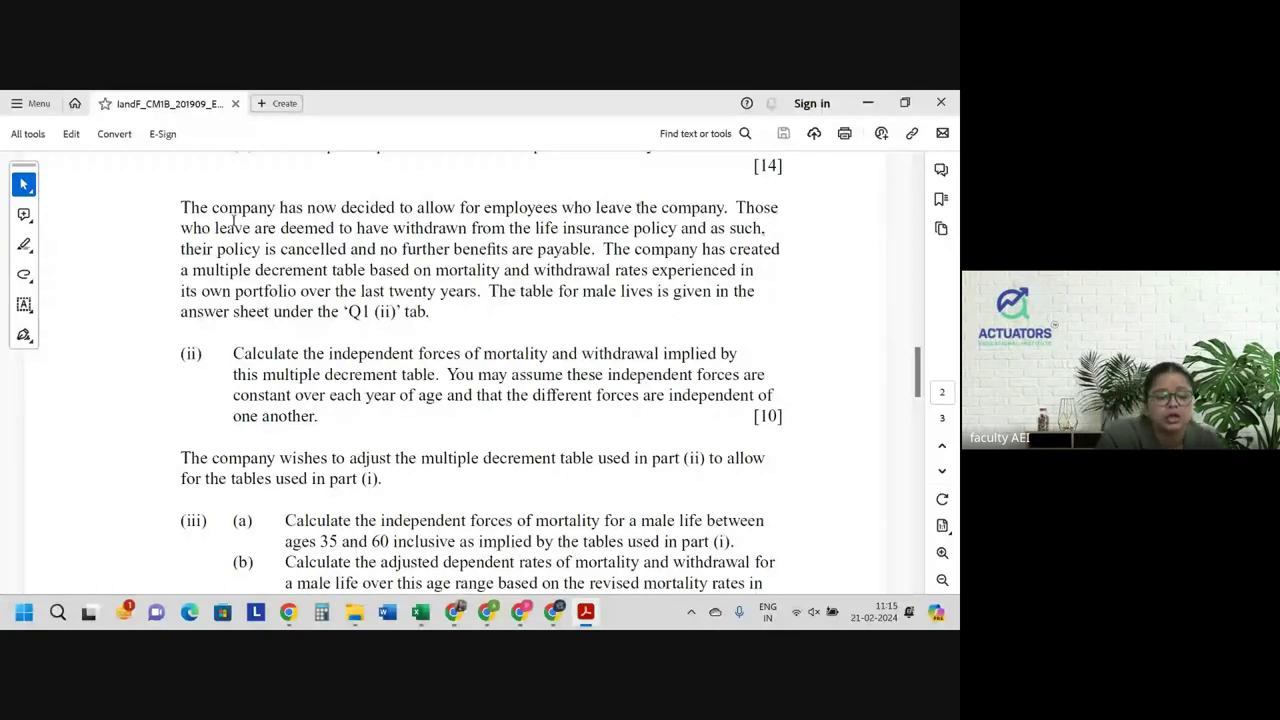
{"action": "left_click_drag", "start_coordinate": [276, 229], "coordinate": [496, 228]}
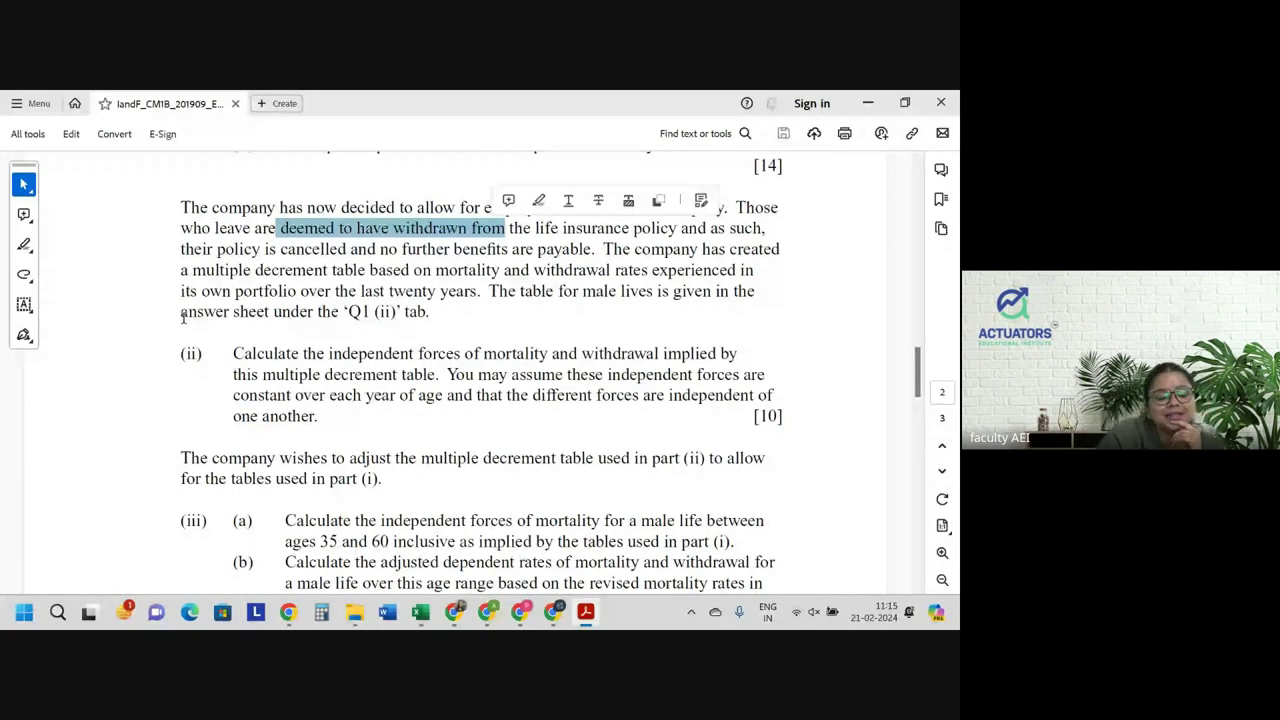
{"action": "left_click_drag", "start_coordinate": [193, 270], "coordinate": [746, 276]}
{"action": "left_click_drag", "start_coordinate": [181, 291], "coordinate": [459, 291]}
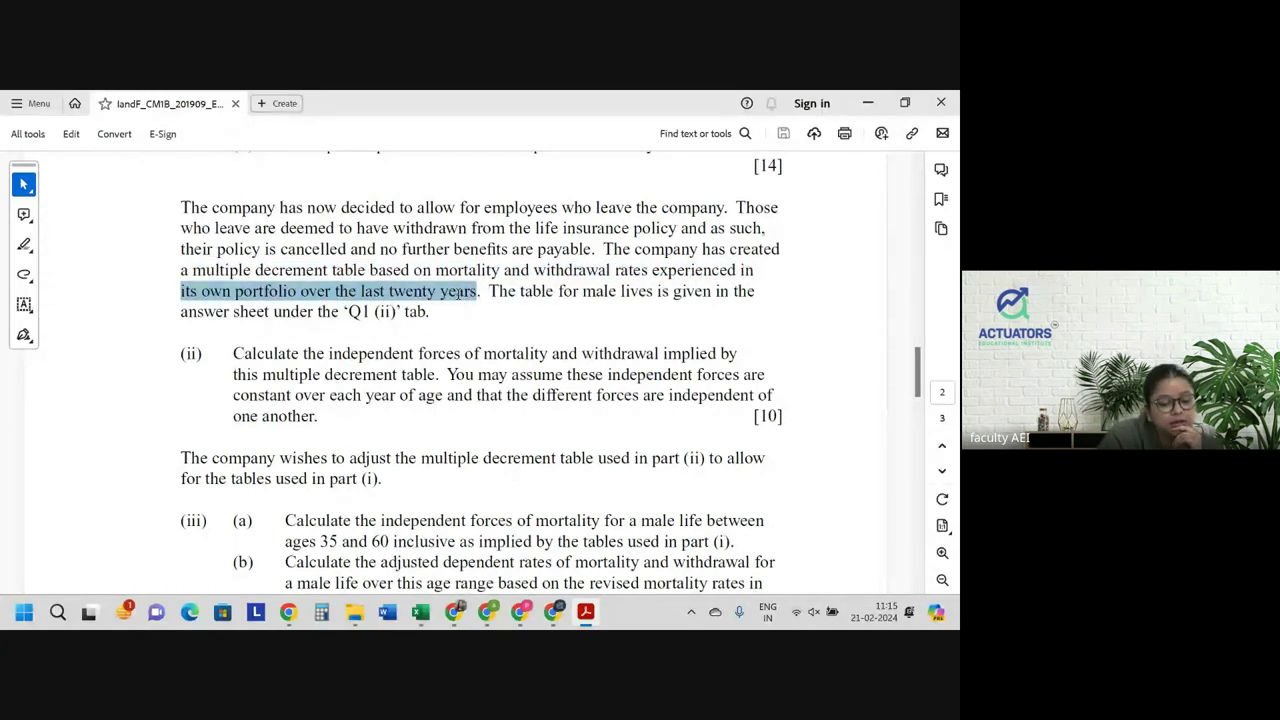
{"action": "left_click", "coordinate": [514, 300]}
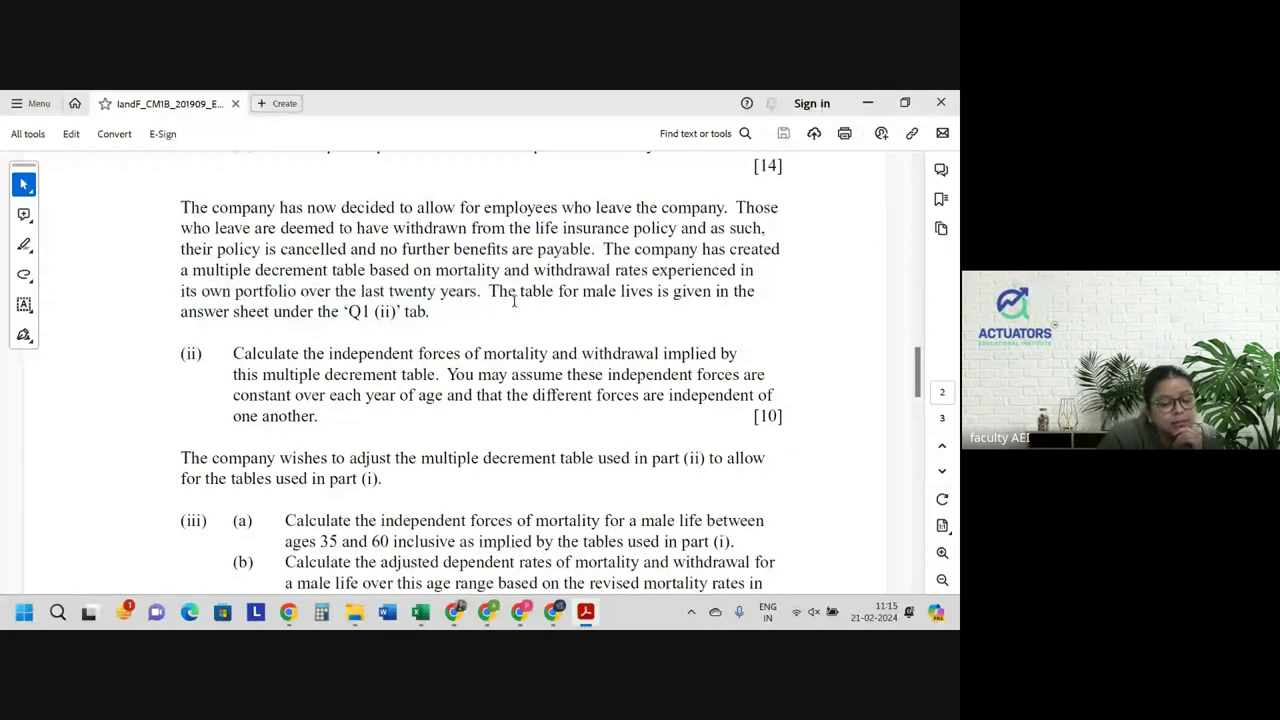
{"action": "left_click_drag", "start_coordinate": [516, 295], "coordinate": [730, 293]}
{"action": "left_click", "coordinate": [310, 306]}
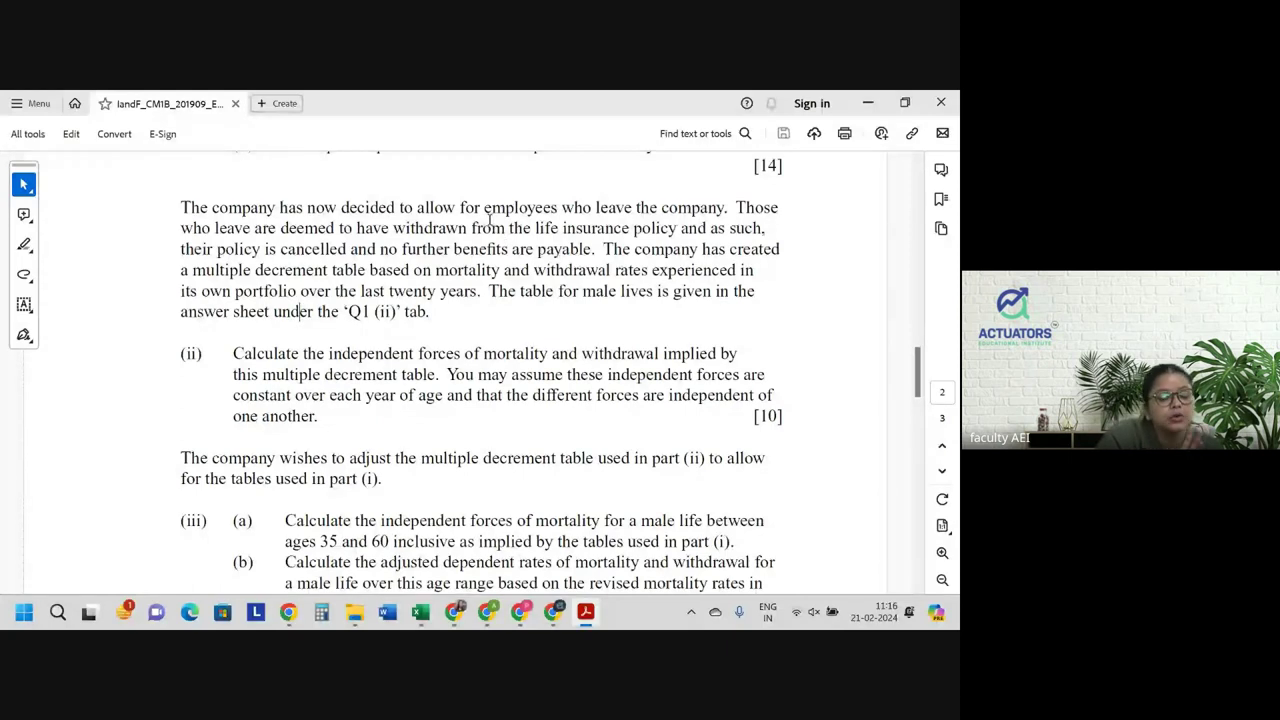
Highlight phrases on cancelled leavers' policies, table-implied forces, independence and constant forces, then return to Excel.
{"action": "left_click_drag", "start_coordinate": [341, 208], "coordinate": [697, 220]}
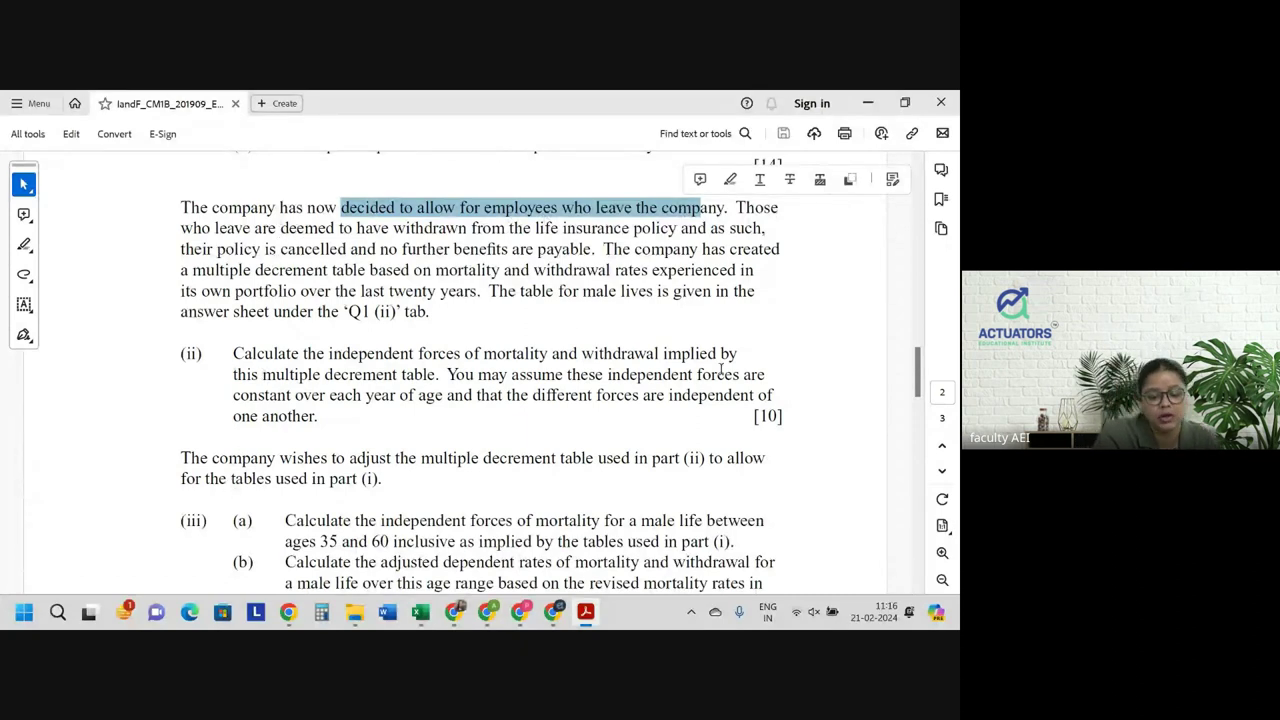
{"action": "left_click_drag", "start_coordinate": [177, 250], "coordinate": [432, 255]}
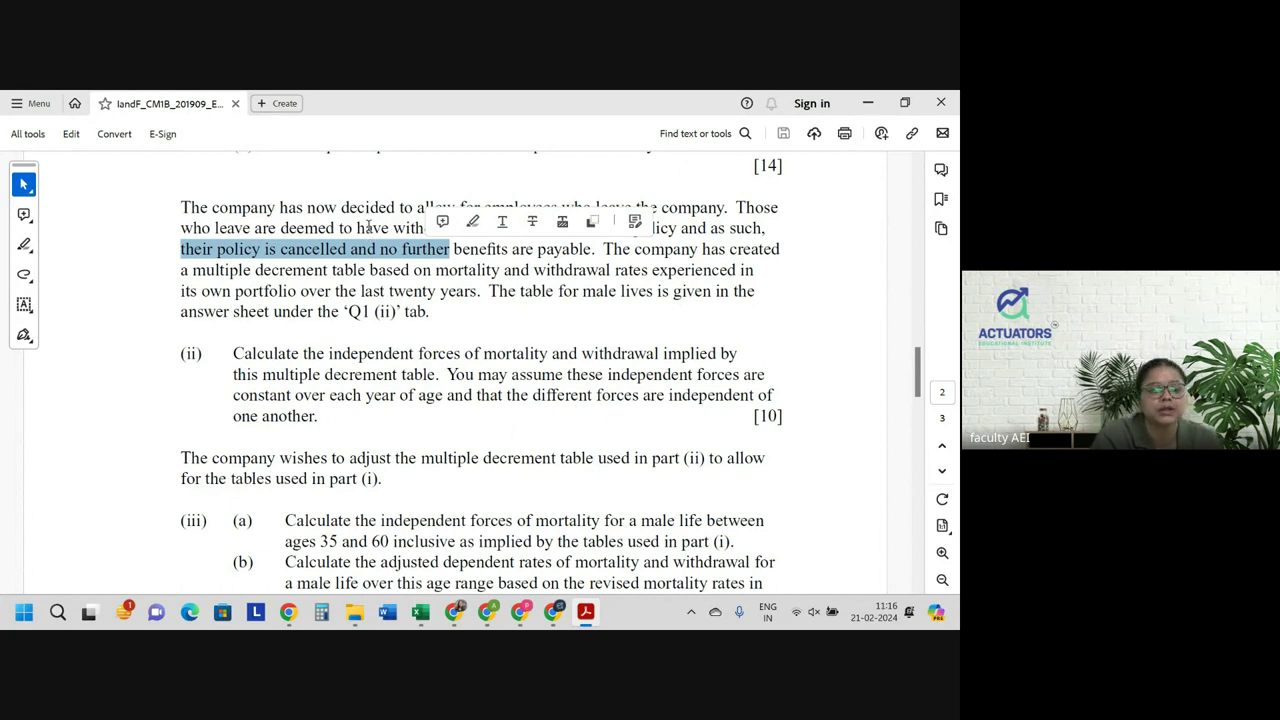
{"action": "scroll", "coordinate": [340, 380], "scroll_direction": "down", "scroll_amount": 1}
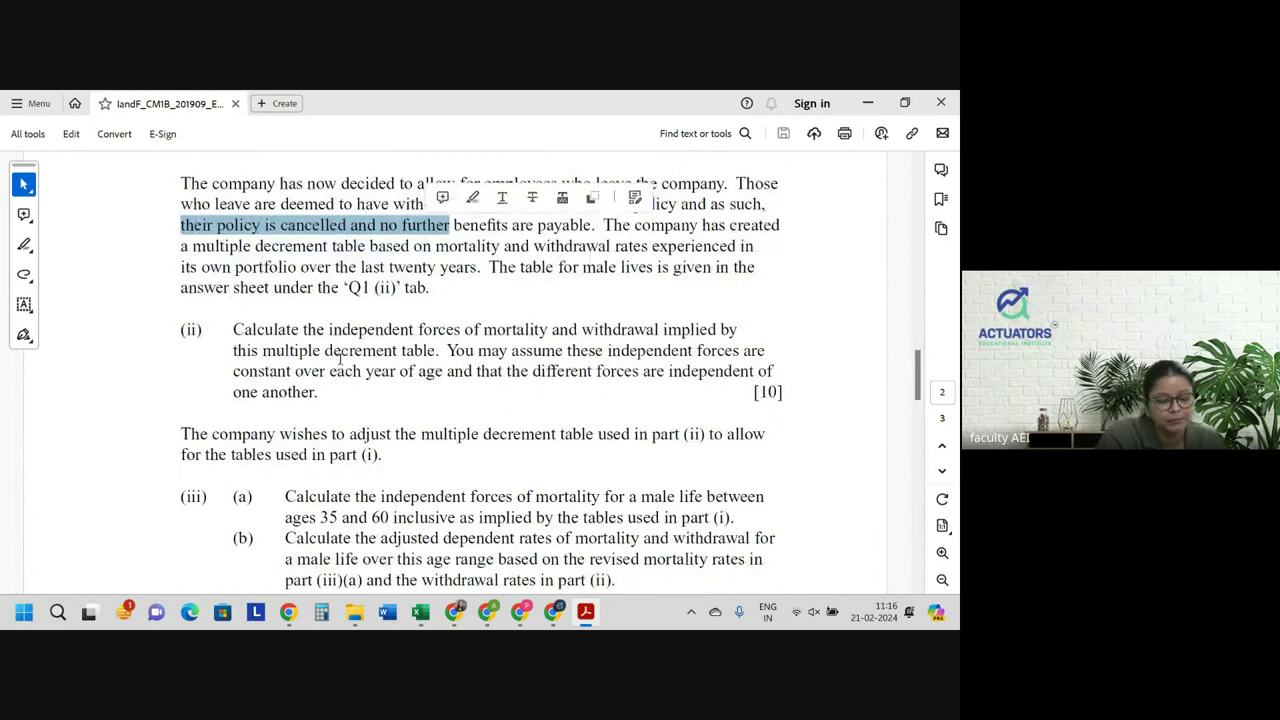
{"action": "left_click_drag", "start_coordinate": [329, 329], "coordinate": [738, 330]}
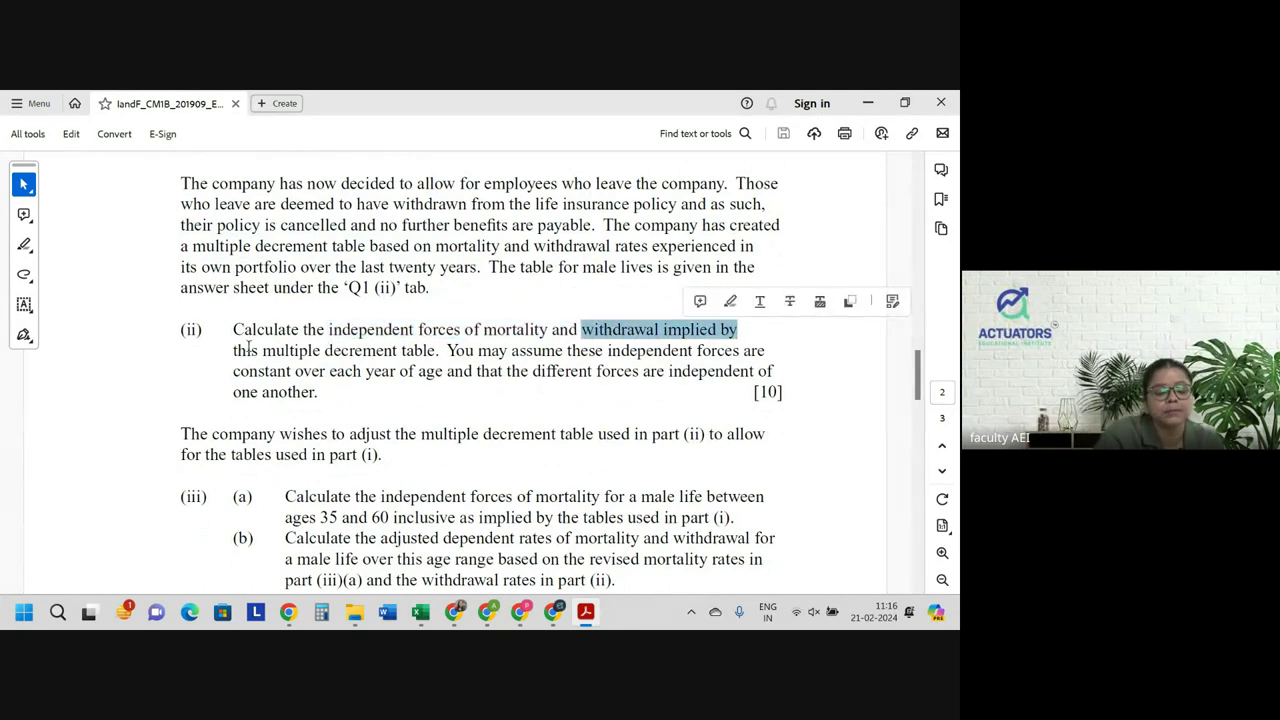
{"action": "left_click_drag", "start_coordinate": [247, 350], "coordinate": [766, 351]}
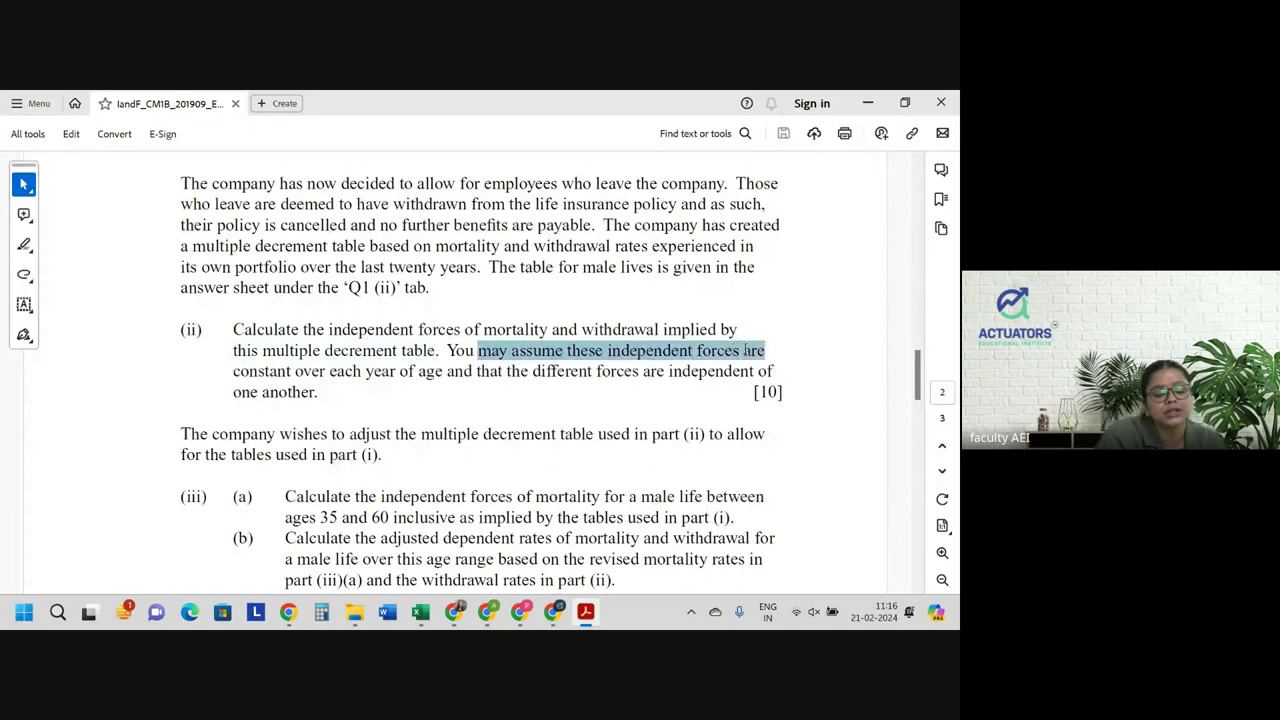
{"action": "left_click_drag", "start_coordinate": [236, 372], "coordinate": [754, 372]}
{"action": "left_click", "coordinate": [262, 390]}
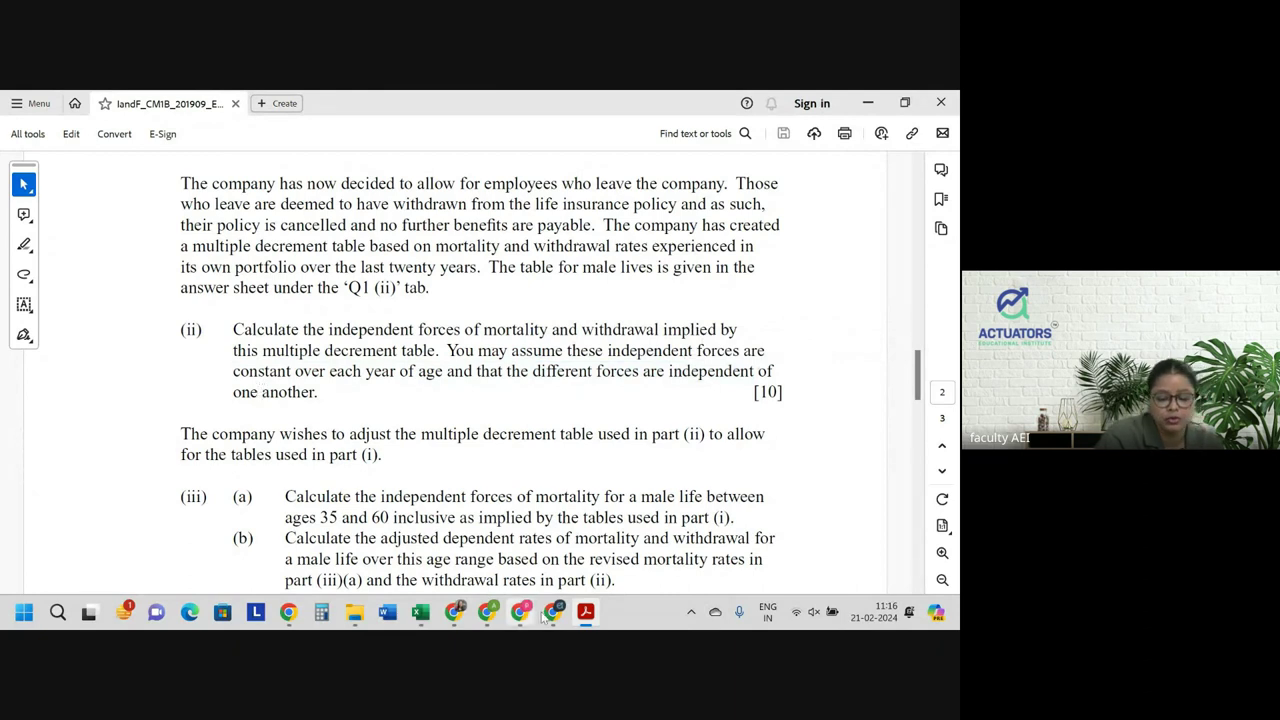
{"action": "mouse_move", "coordinate": [463, 622]}
{"action": "left_click", "coordinate": [420, 612]}
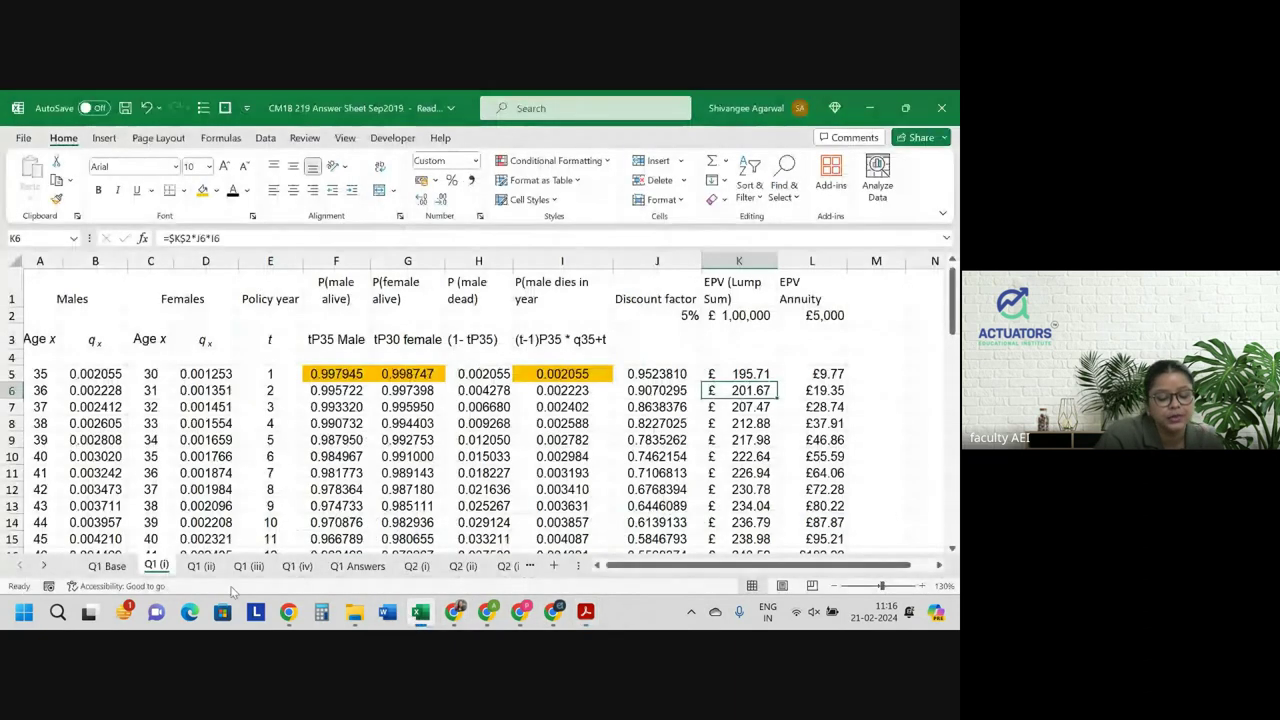
Open the Q1 (ii) sheet and zoom in on its multiple decrement table.
{"action": "left_click", "coordinate": [201, 566]}
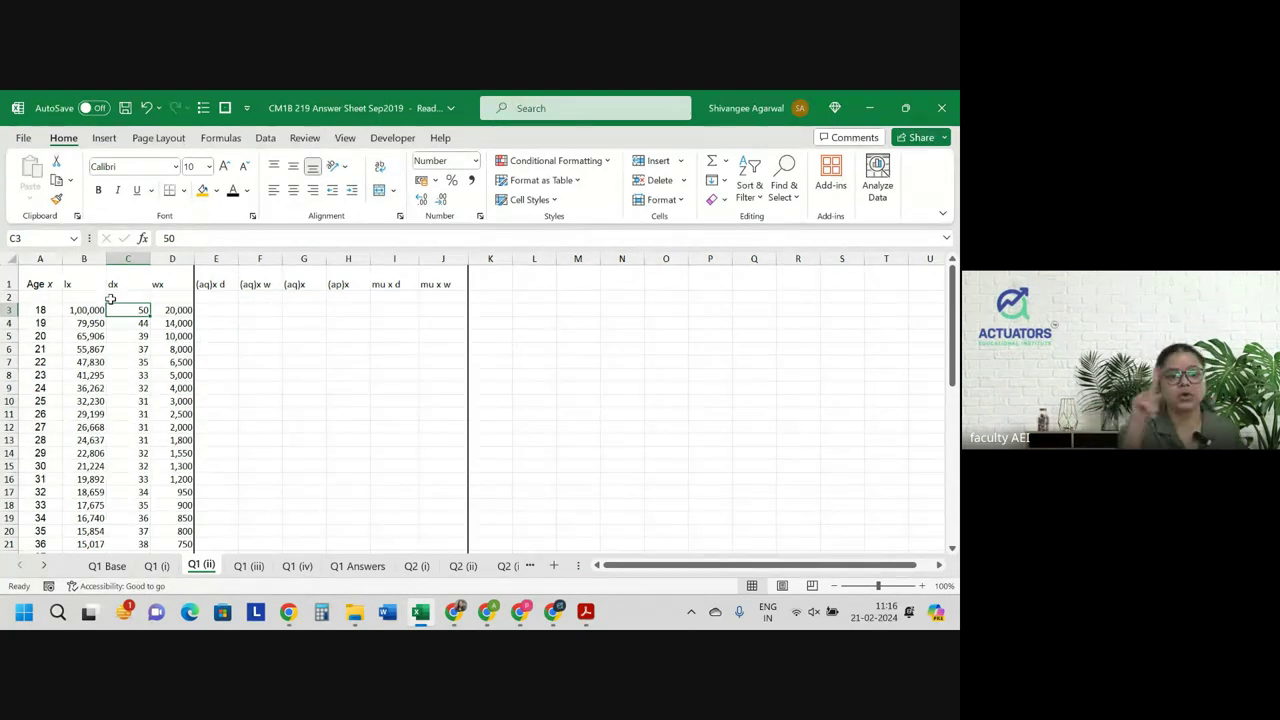
{"action": "scroll", "coordinate": [213, 310], "scroll_direction": "up", "scroll_amount": 2}
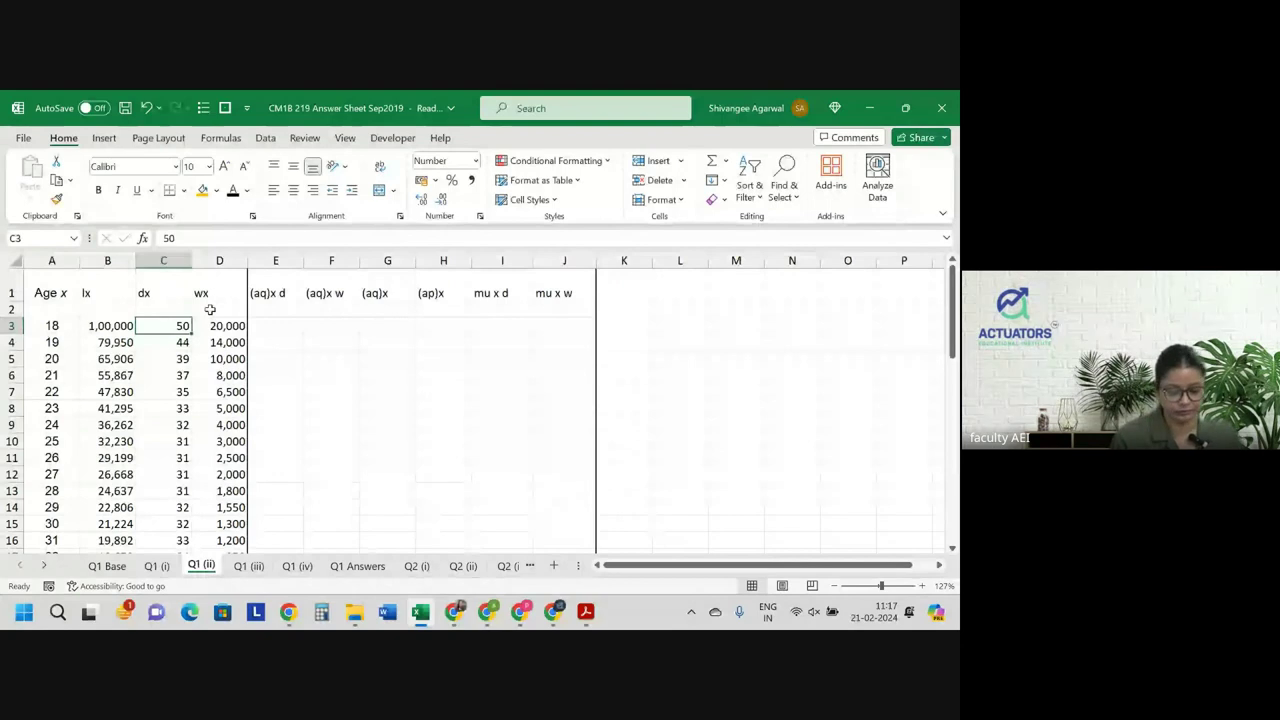
Enter =C3/B3 in E3, fill it down column E, and adjust its decimal places.
{"action": "left_click", "coordinate": [288, 330]}
{"action": "type", "text": "="}
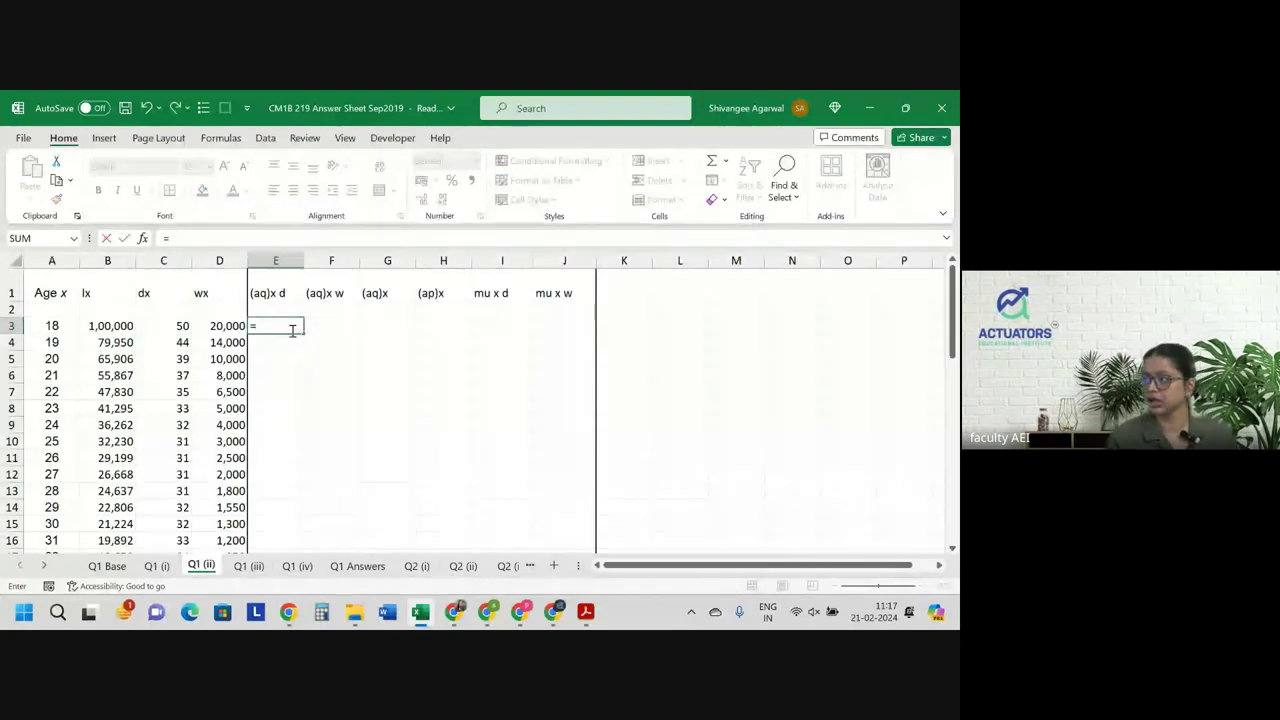
{"action": "key", "text": "Left"}
{"action": "key", "text": "Left"}
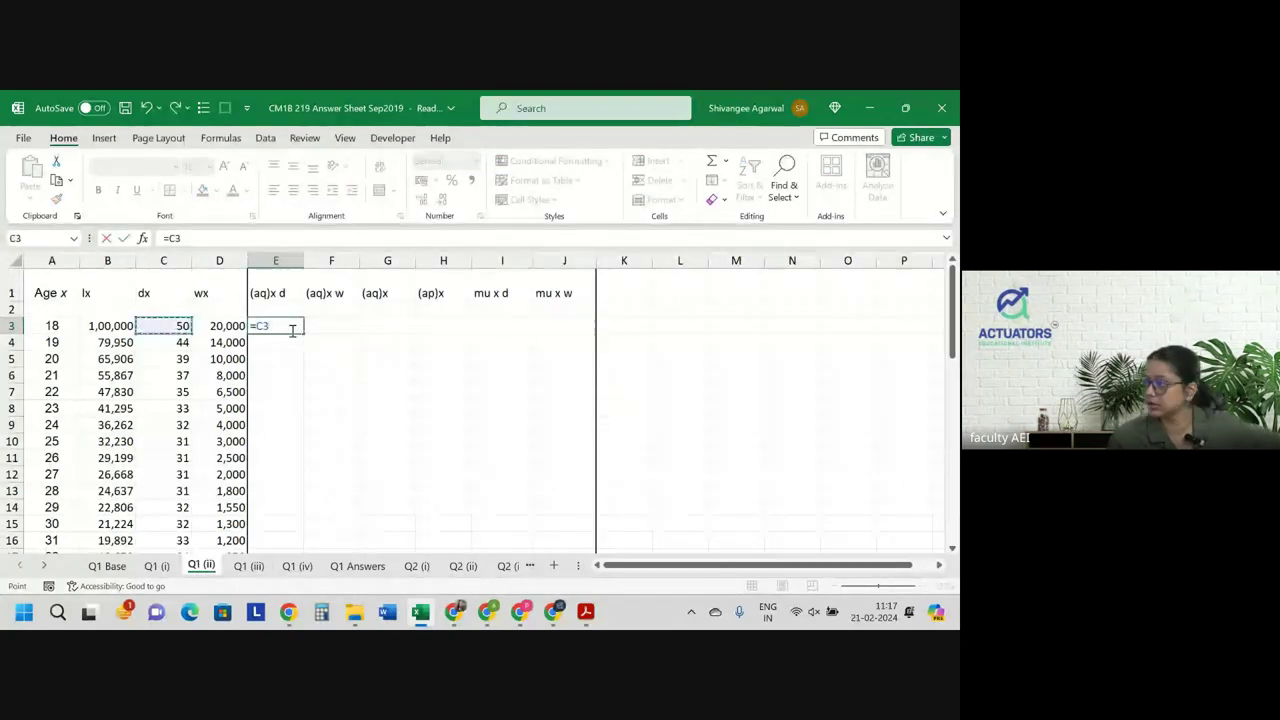
{"action": "type", "text": "/"}
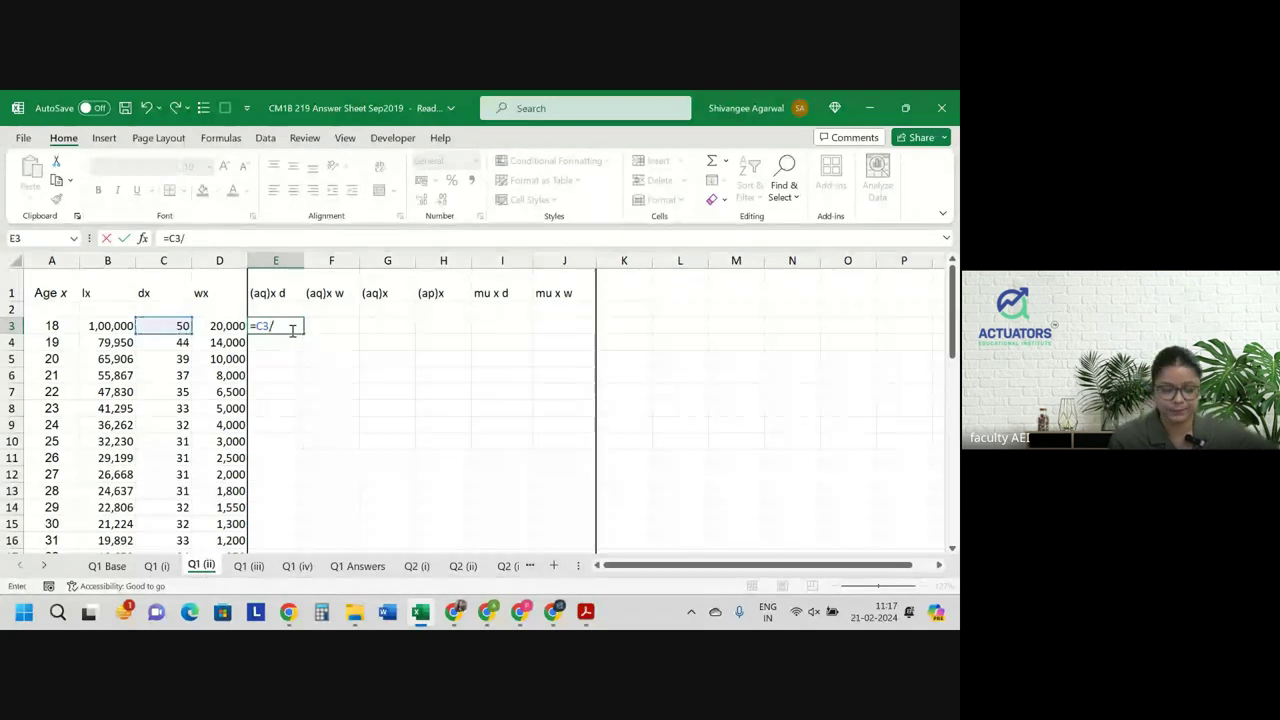
{"action": "key", "text": "Left"}
{"action": "key", "text": "Left"}
{"action": "key", "text": "Left"}
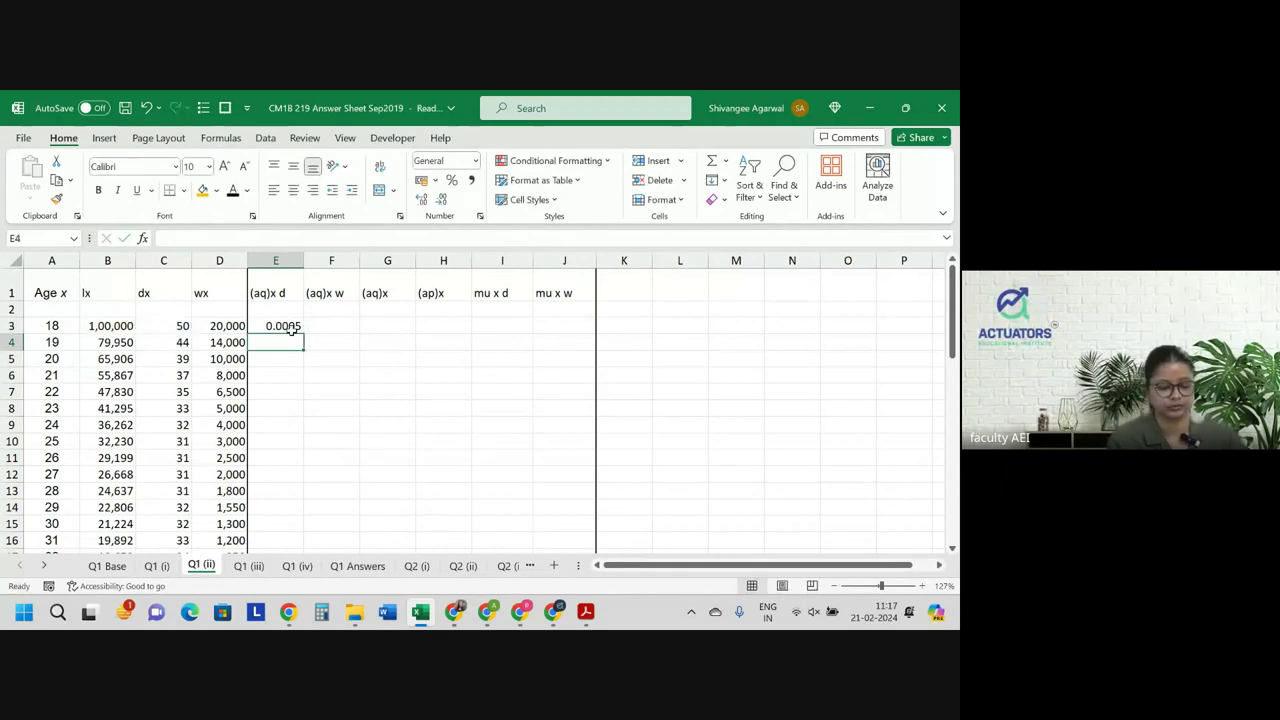
{"action": "left_click", "coordinate": [290, 328]}
{"action": "double_click", "coordinate": [301, 335]}
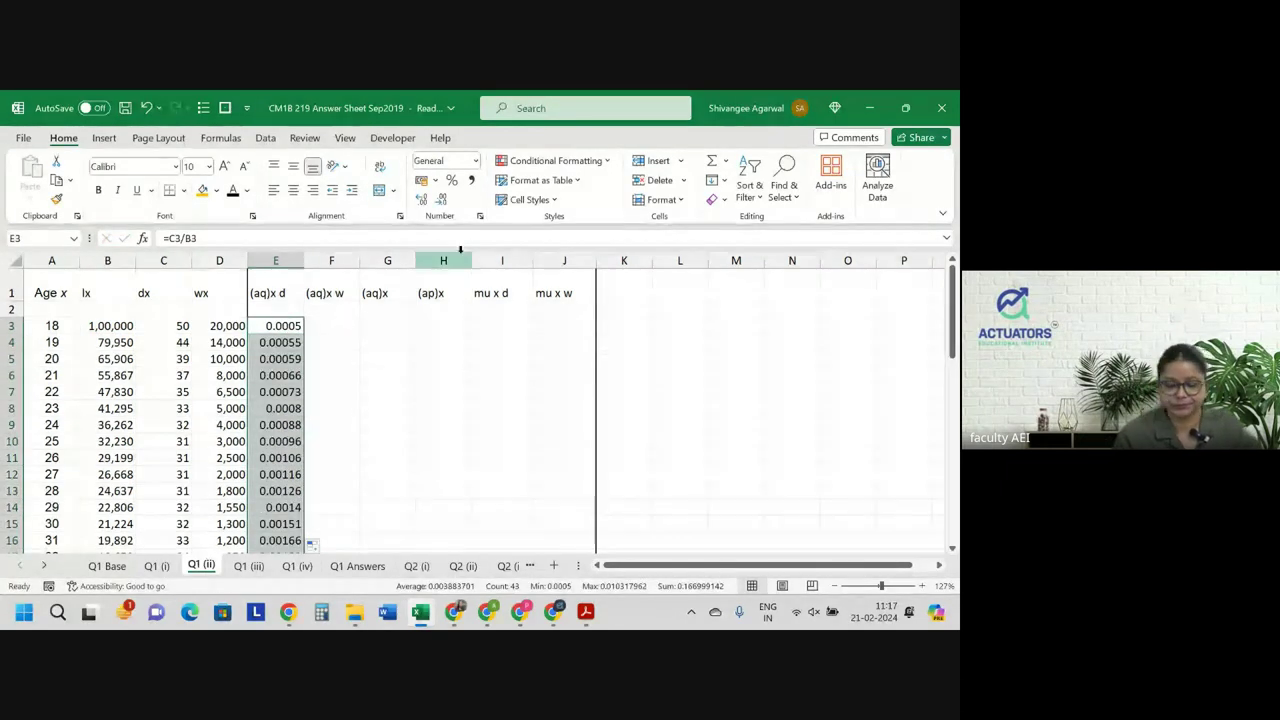
{"action": "left_click", "coordinate": [440, 200]}
{"action": "left_click", "coordinate": [421, 199]}
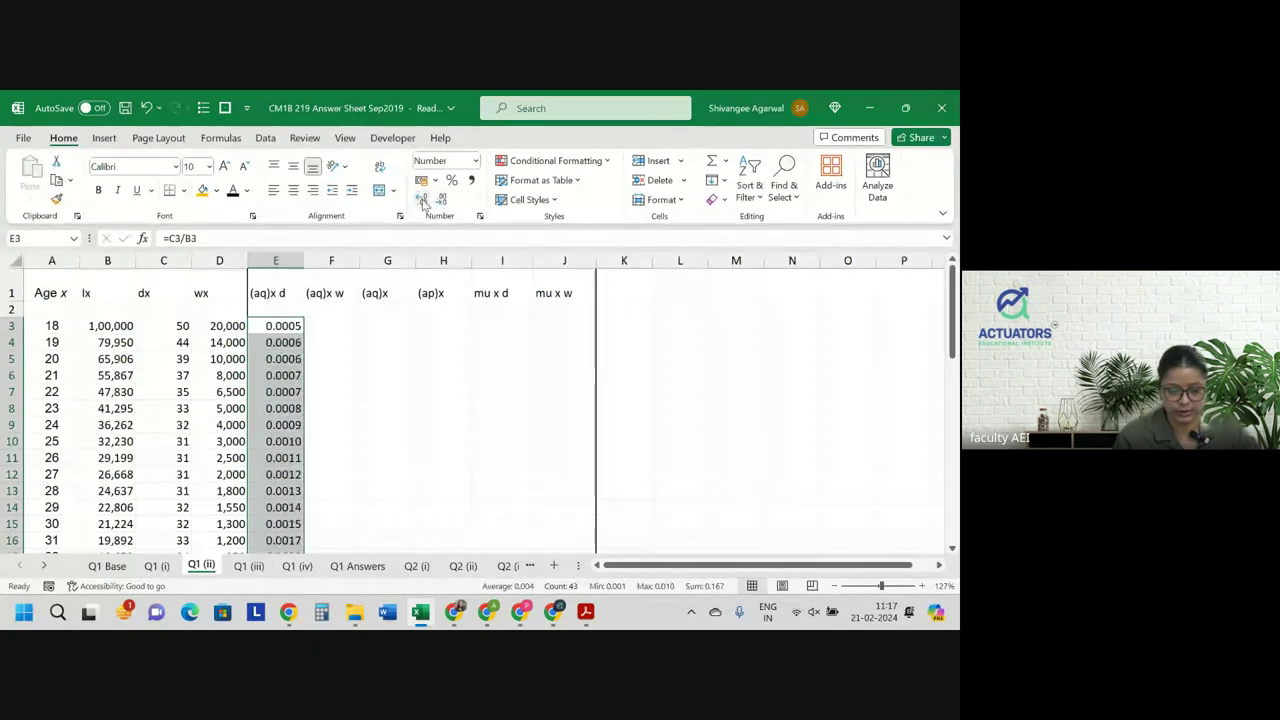
{"action": "left_click", "coordinate": [421, 199]}
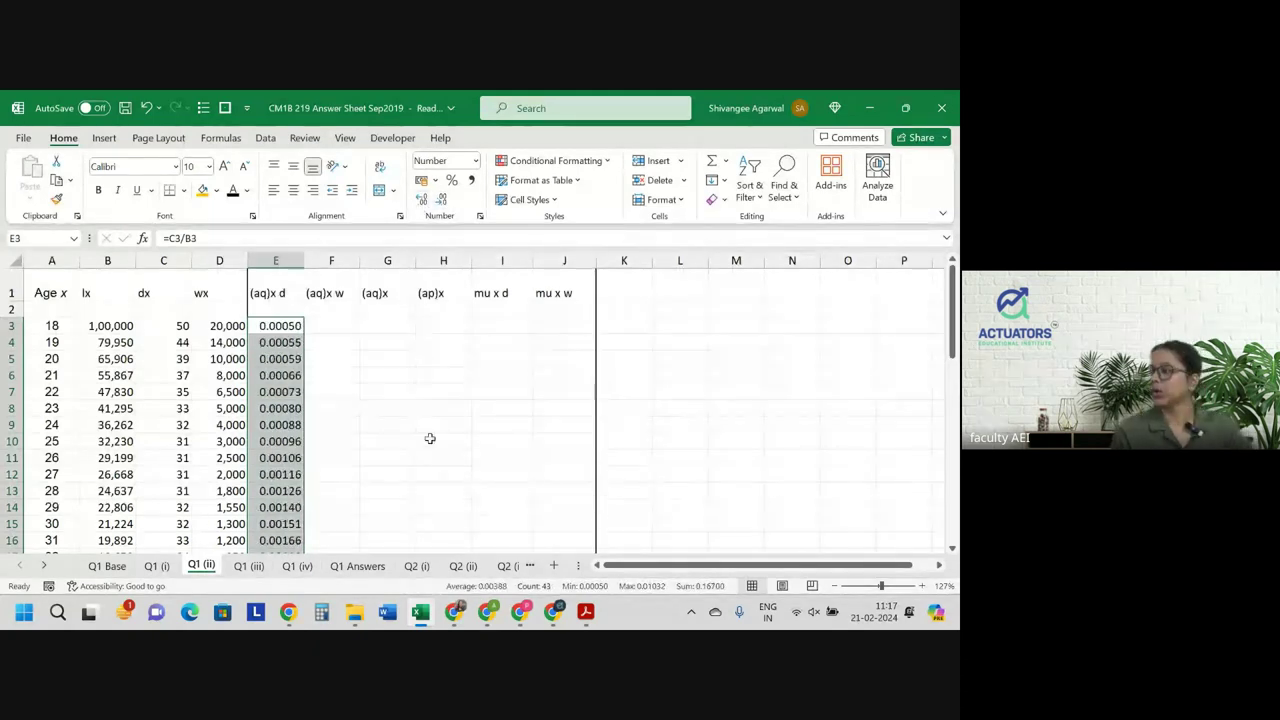
{"action": "left_click", "coordinate": [337, 331]}
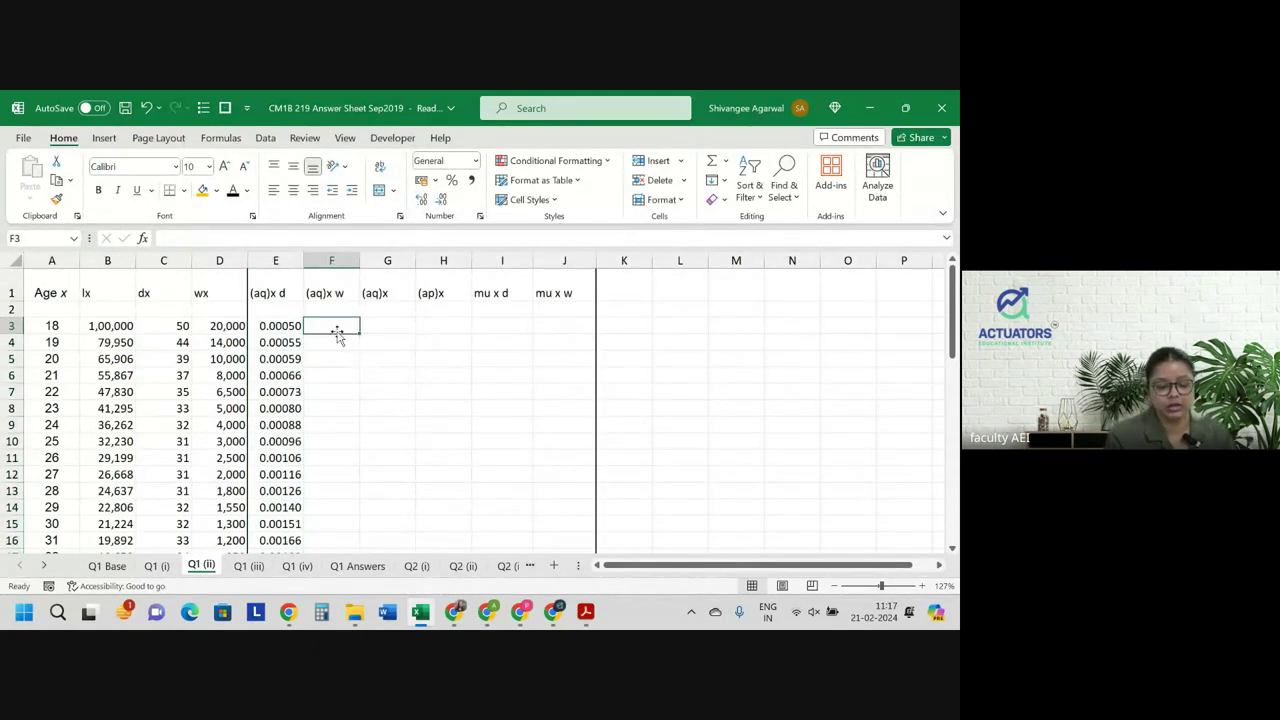
Lock the lx column so E3 reads =C3/$B3, and copy it across into F3.
{"action": "left_click", "coordinate": [281, 327]}
{"action": "double_click", "coordinate": [281, 327]}
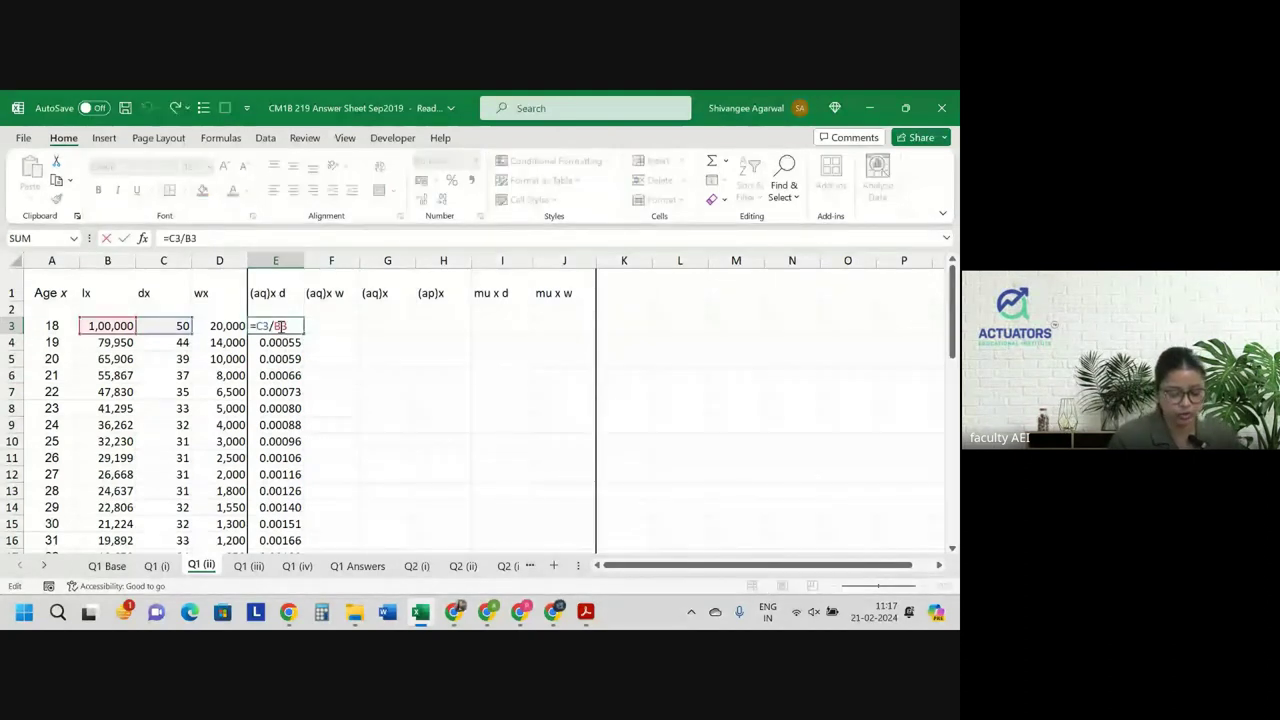
{"action": "key", "text": "F4"}
{"action": "key", "text": "F4"}
{"action": "key", "text": "F4"}
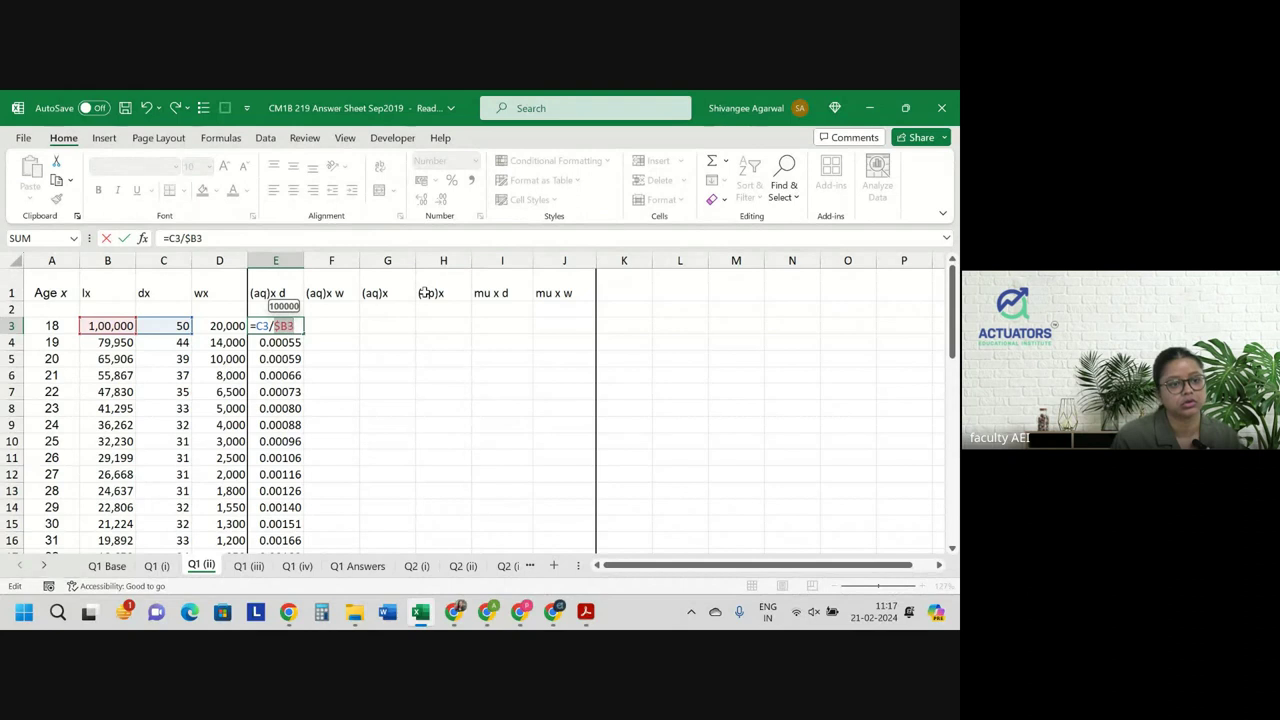
{"action": "key", "text": "Return"}
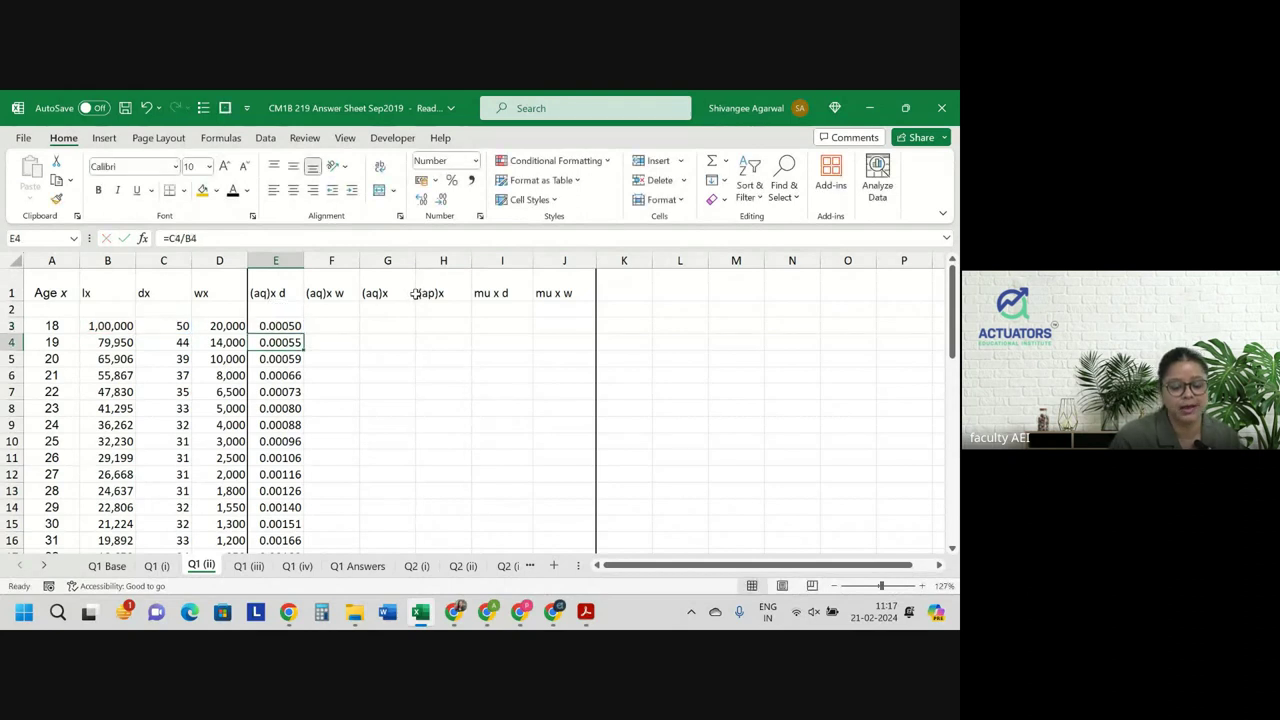
{"action": "left_click", "coordinate": [289, 320]}
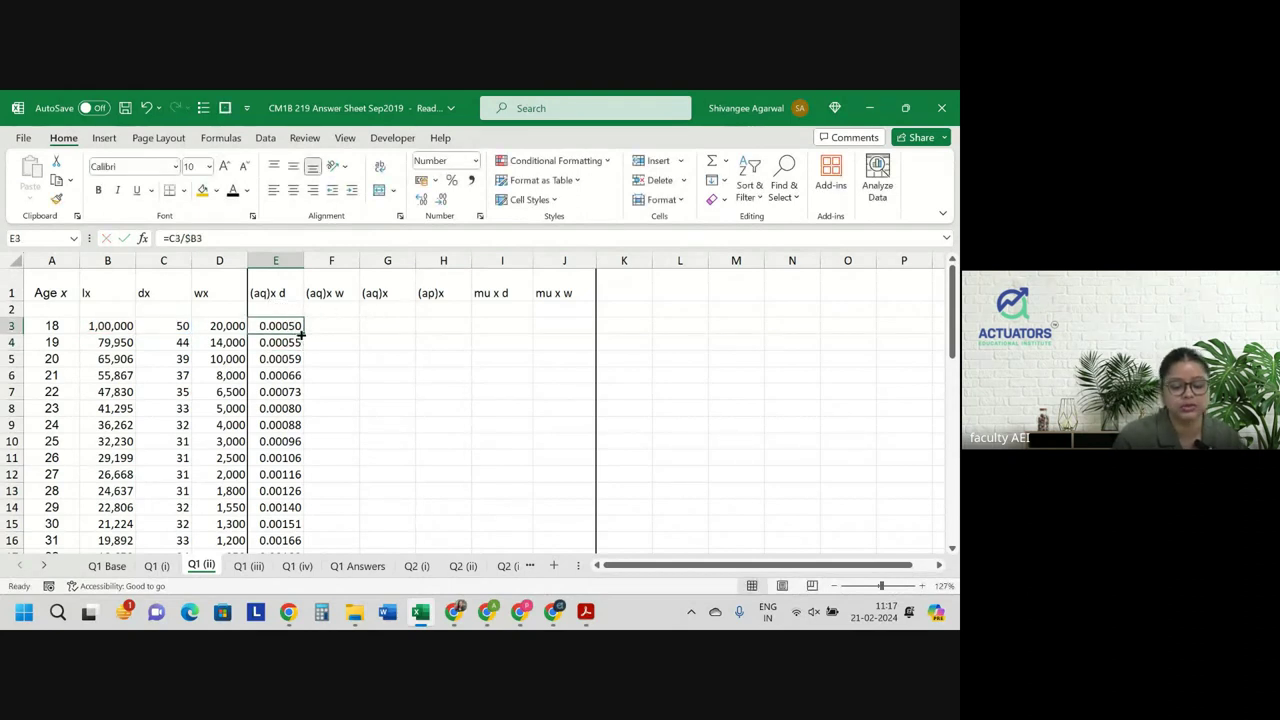
{"action": "mouse_move", "coordinate": [301, 336]}
{"action": "left_mouse_down"}
{"action": "mouse_move", "coordinate": [300, 545]}
{"action": "mouse_move", "coordinate": [301, 338]}
{"action": "mouse_move", "coordinate": [358, 334]}
{"action": "left_mouse_up"}
Make F3 =D3/$B3 with no borders and fill it down every age, 0.20000 at age 18.
{"action": "key", "text": "F2"}
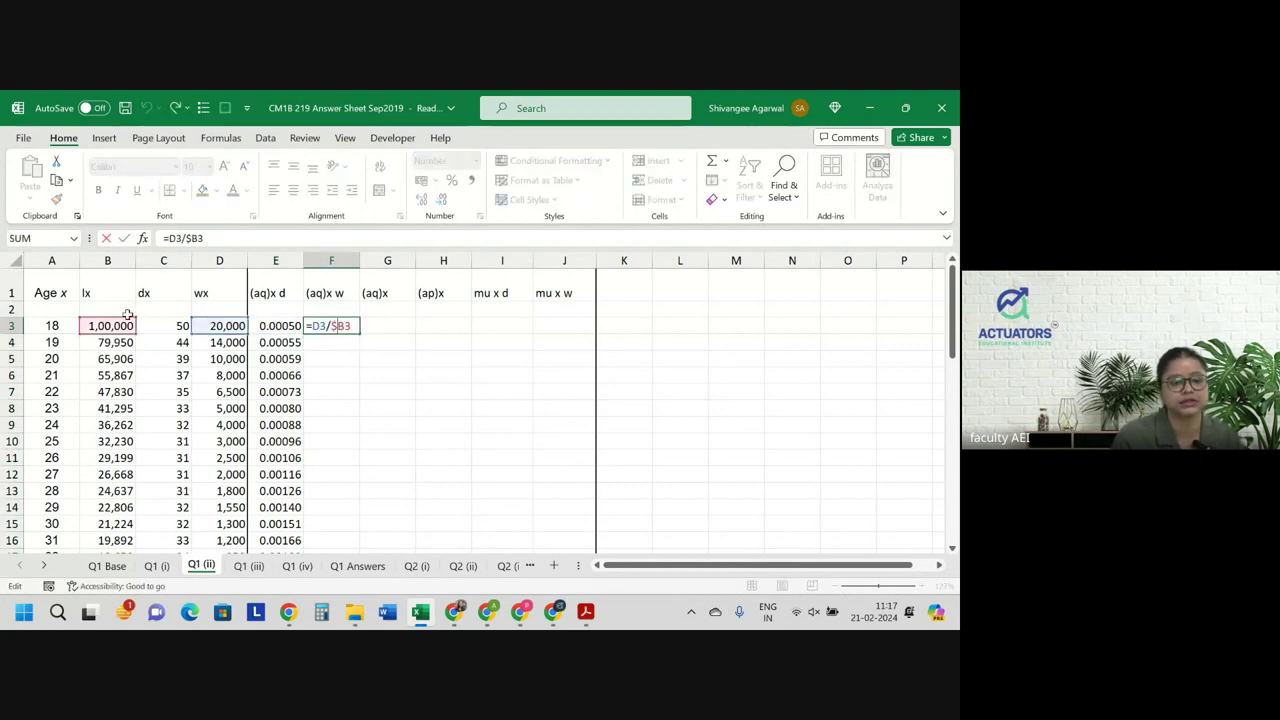
{"action": "key", "text": "Return"}
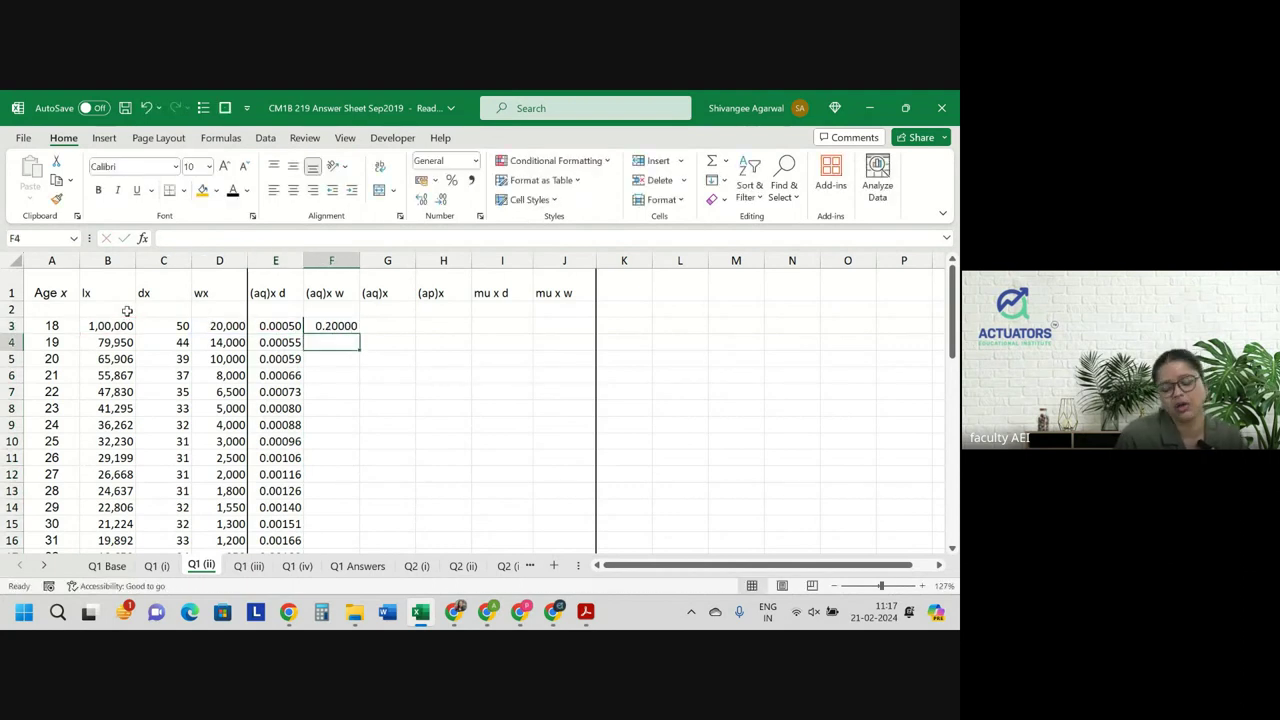
{"action": "left_click", "coordinate": [349, 325]}
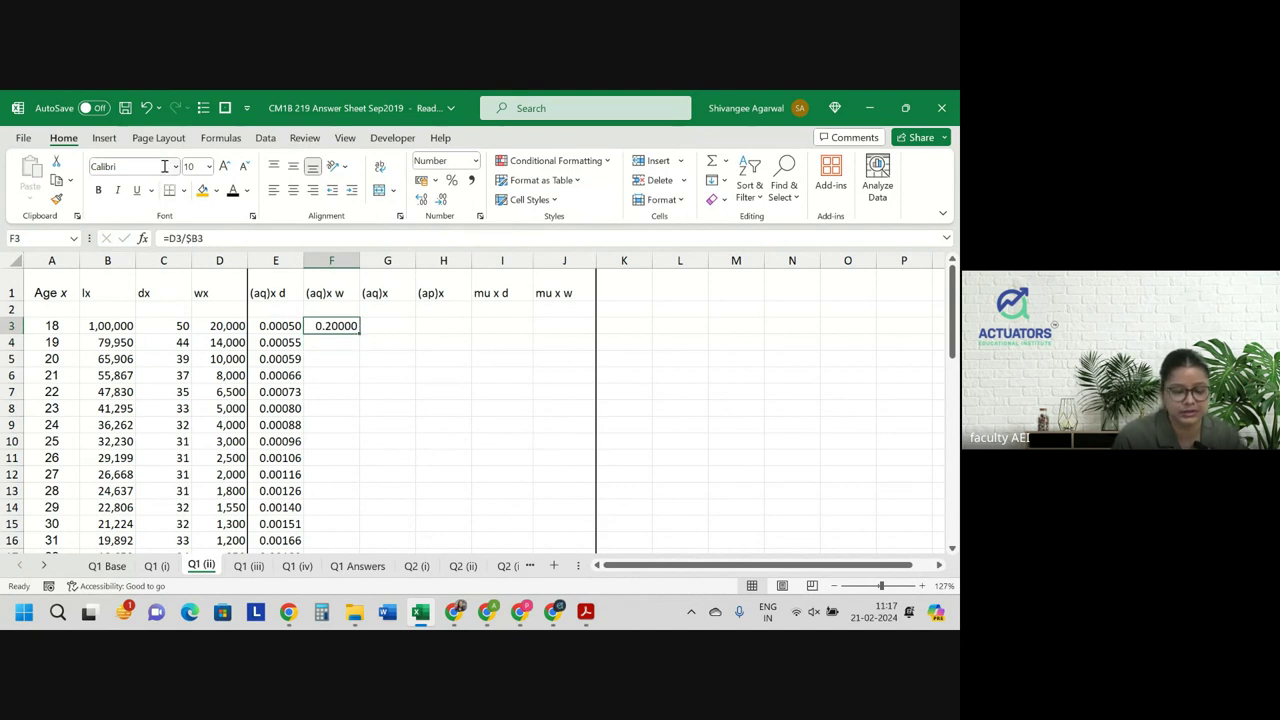
{"action": "left_click", "coordinate": [184, 190]}
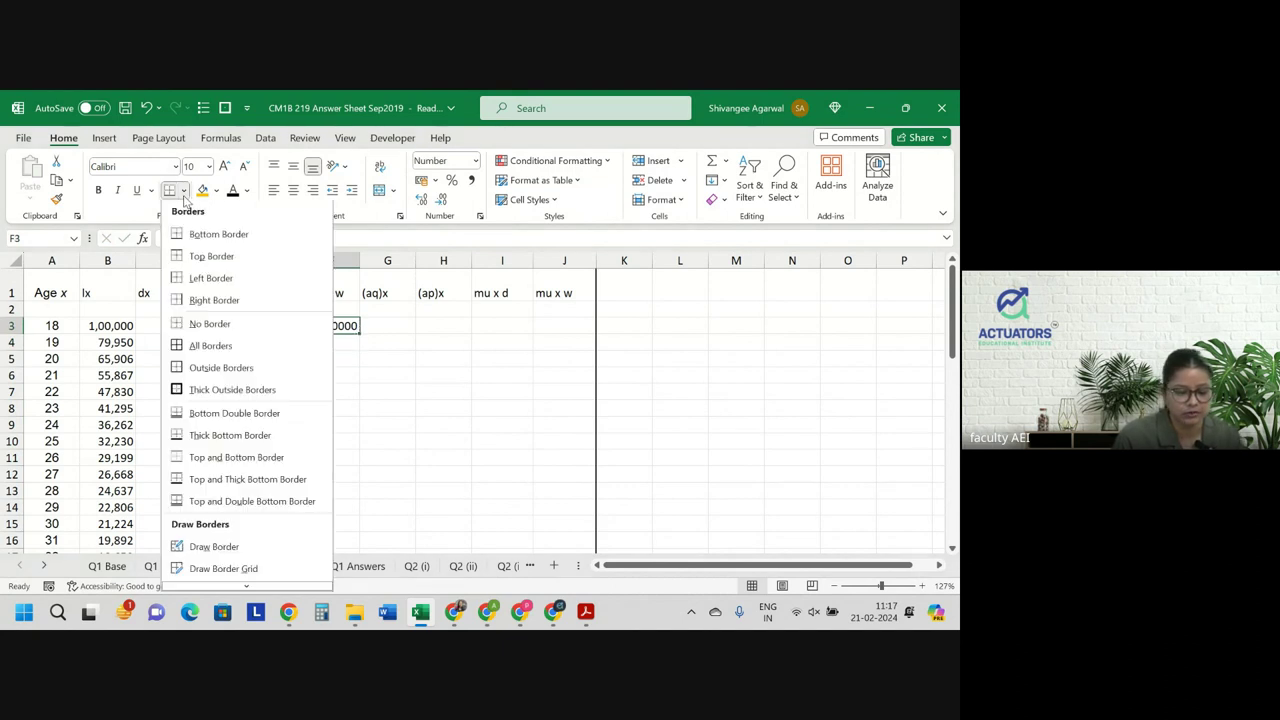
{"action": "left_click", "coordinate": [209, 324]}
{"action": "double_click", "coordinate": [358, 336]}
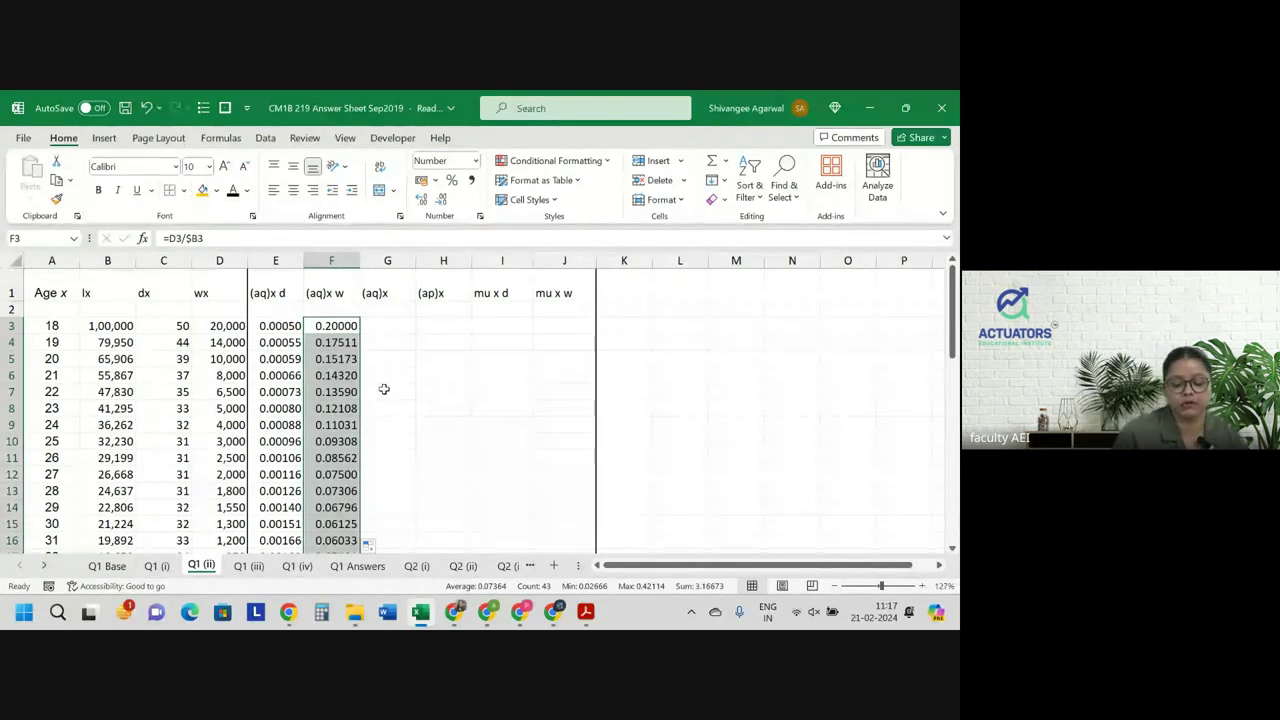
{"action": "left_click", "coordinate": [384, 323]}
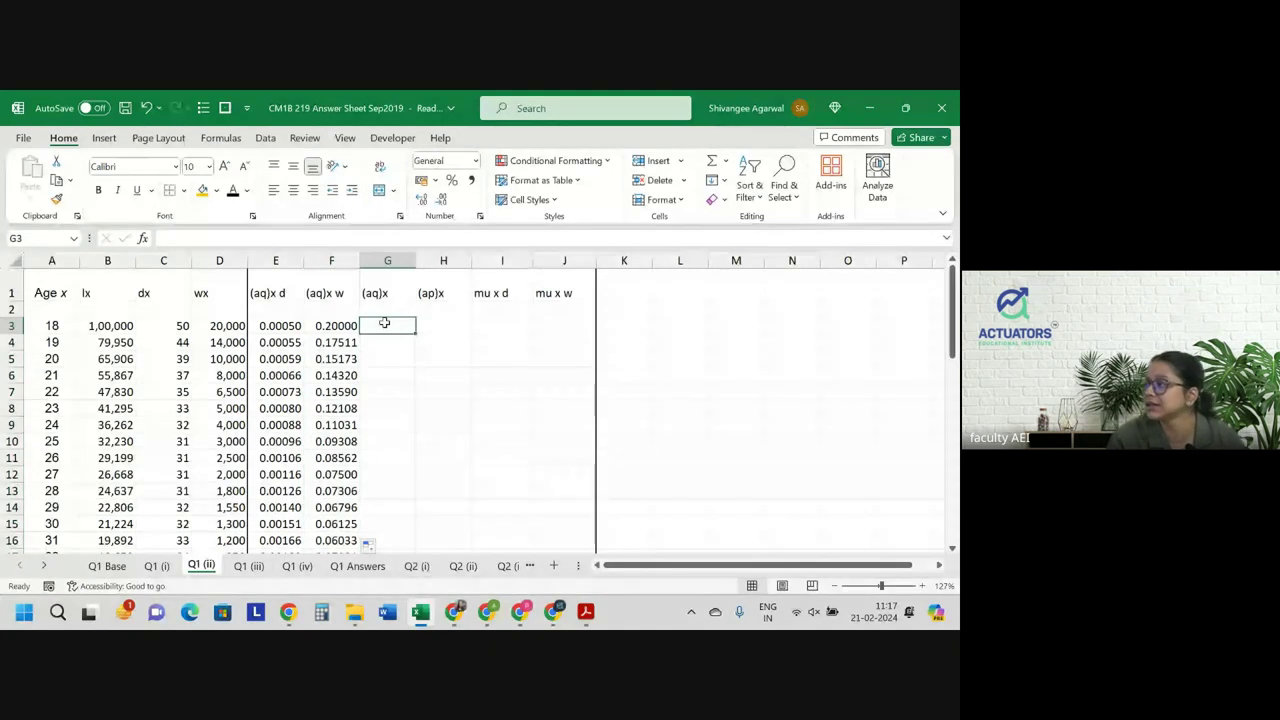
Enter =E3+F3 in G3 and fill it down every age, giving 0.20050 at age 18.
{"action": "type", "text": "="}
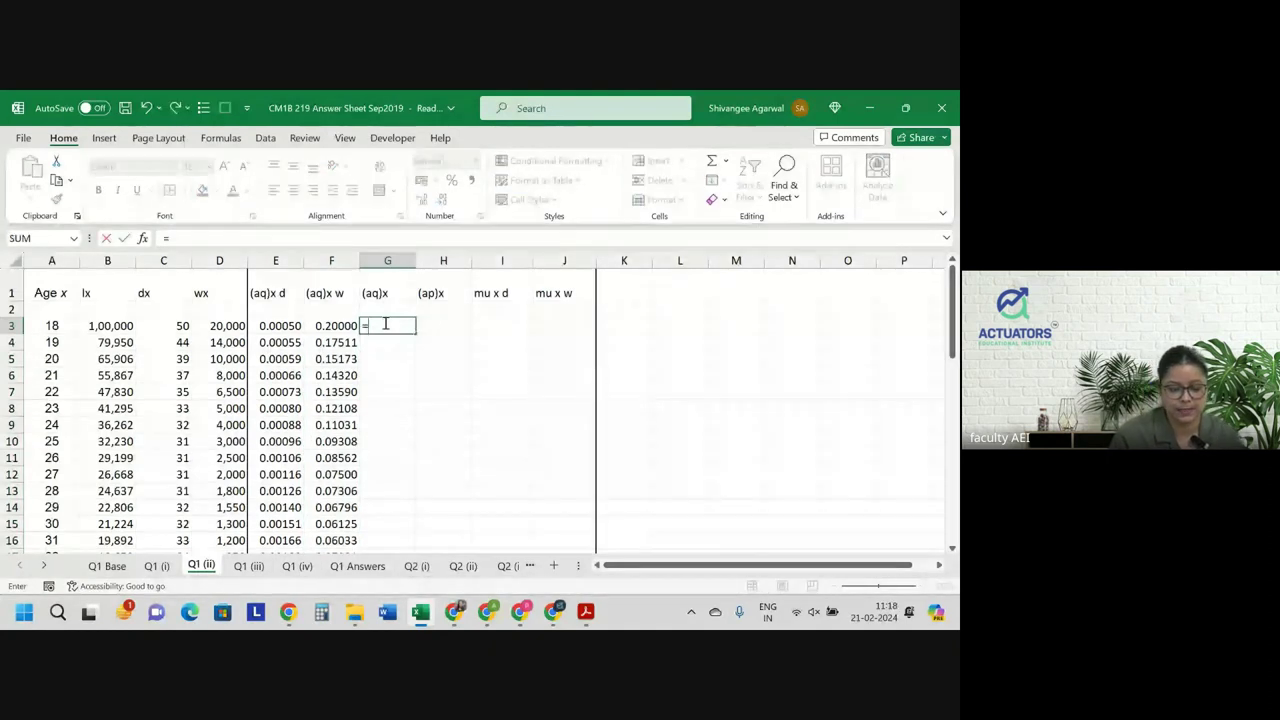
{"action": "key", "text": "Left"}
{"action": "key", "text": "Left"}
{"action": "type", "text": "/"}
{"action": "key", "text": "Left"}
{"action": "key", "text": "Return"}
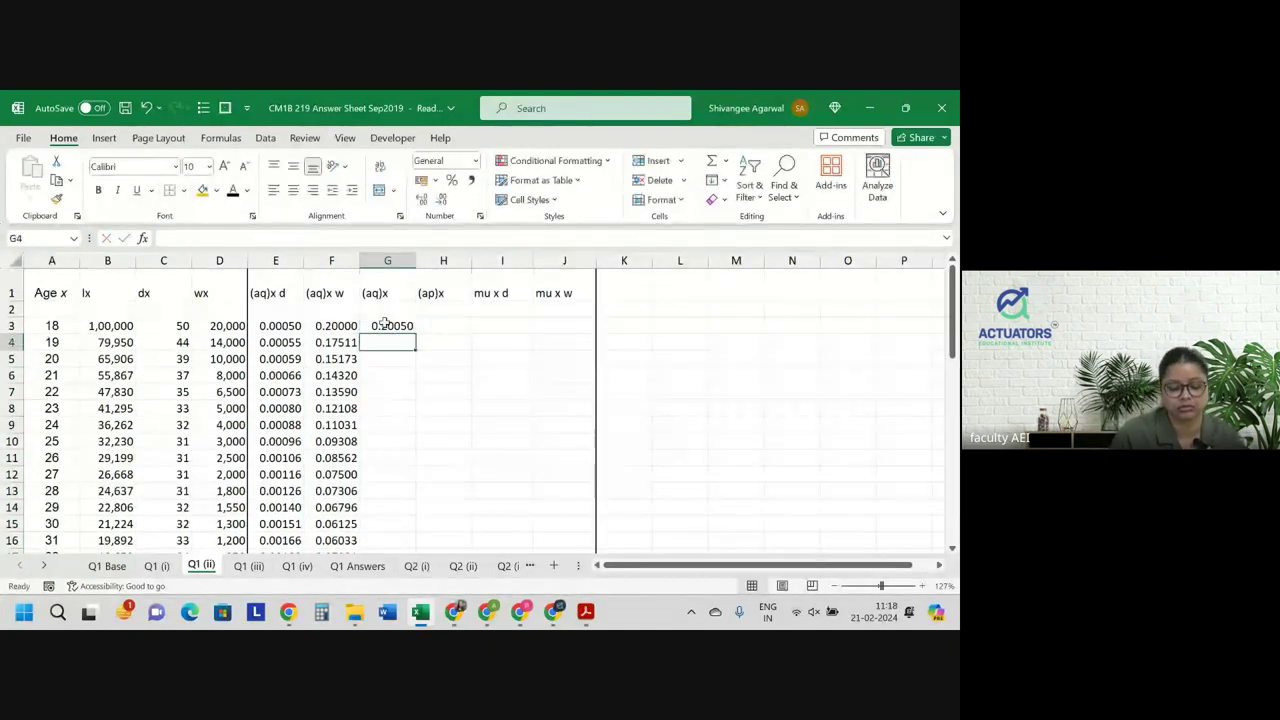
{"action": "left_click", "coordinate": [384, 323]}
{"action": "double_click", "coordinate": [416, 335]}
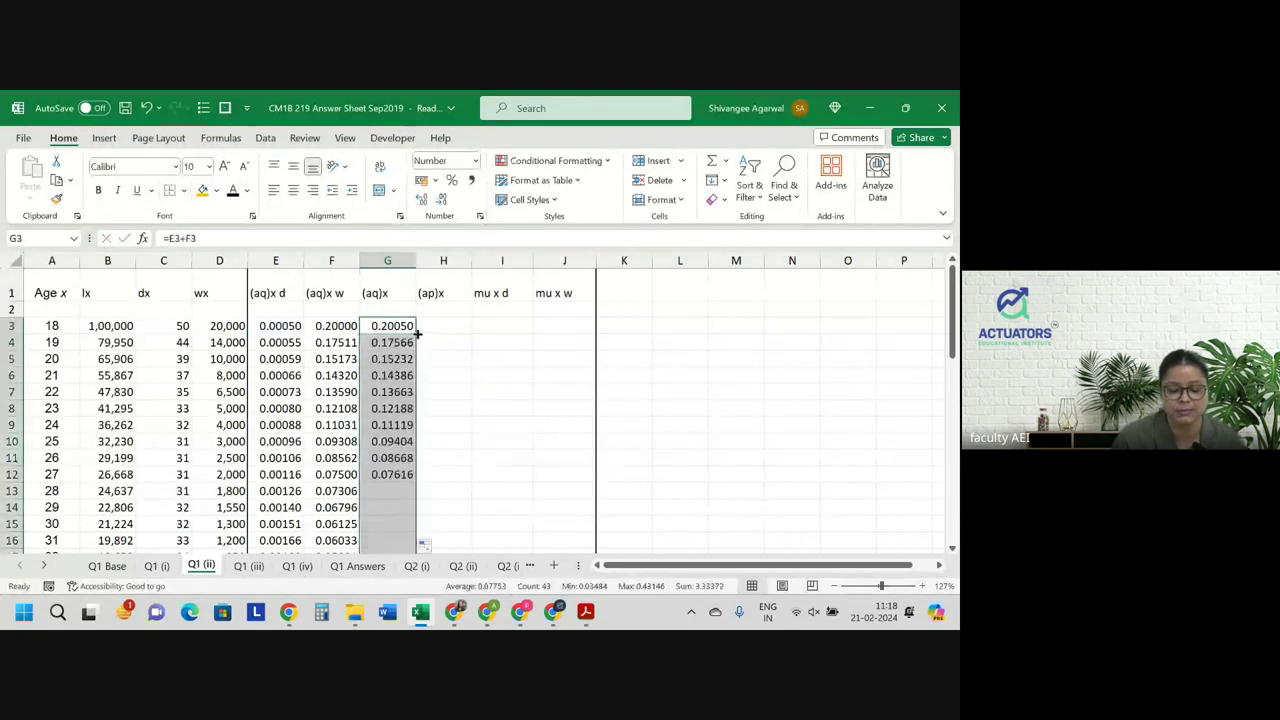
{"action": "scroll", "coordinate": [418, 340], "scroll_direction": "down", "scroll_amount": 2}
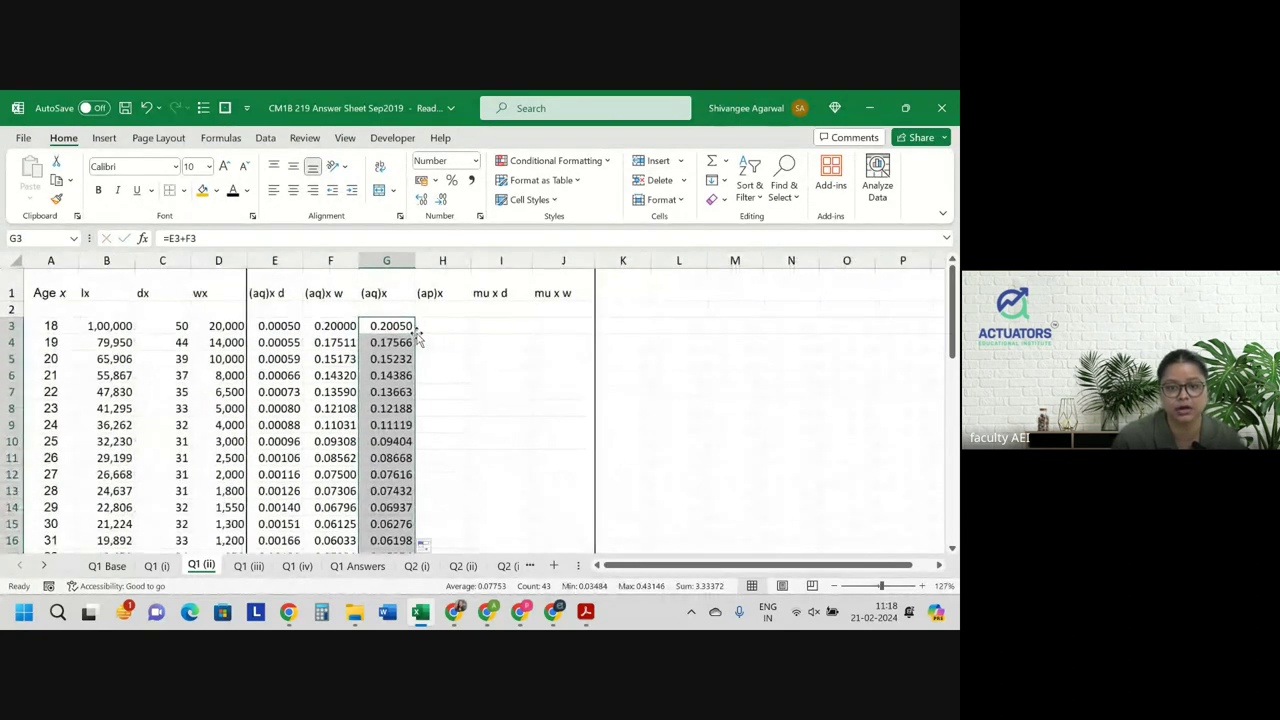
Enter =1-G3 in H3 and fill it down, giving 0.79950 at age 18.
{"action": "left_click", "coordinate": [444, 323]}
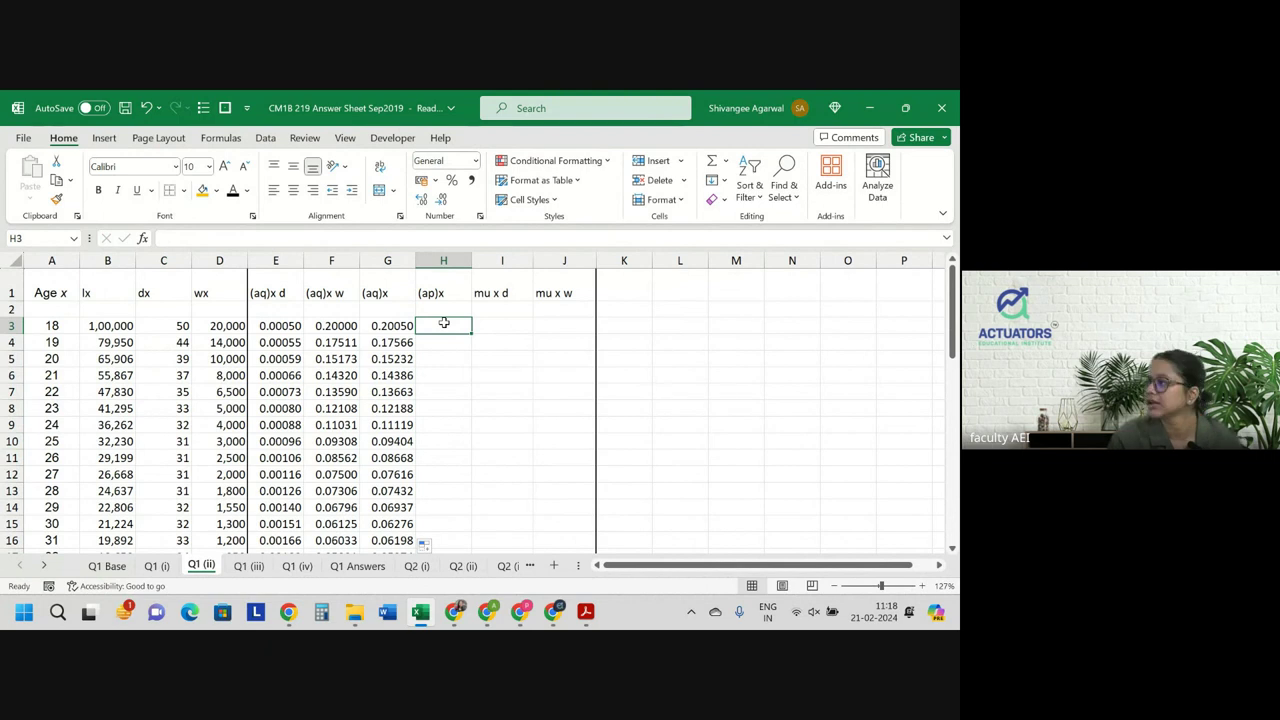
{"action": "type", "text": "1-"}
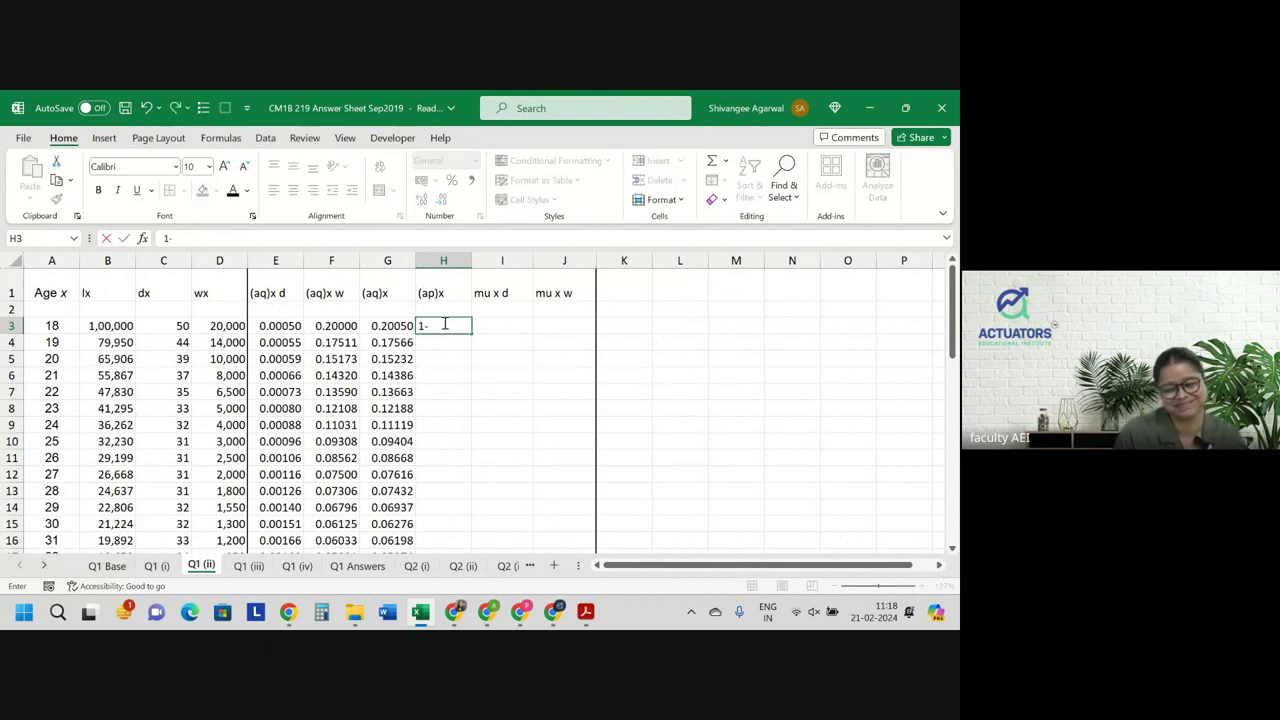
{"action": "key", "text": "Left"}
{"action": "key", "text": "Down"}
{"action": "left_click", "coordinate": [443, 323]}
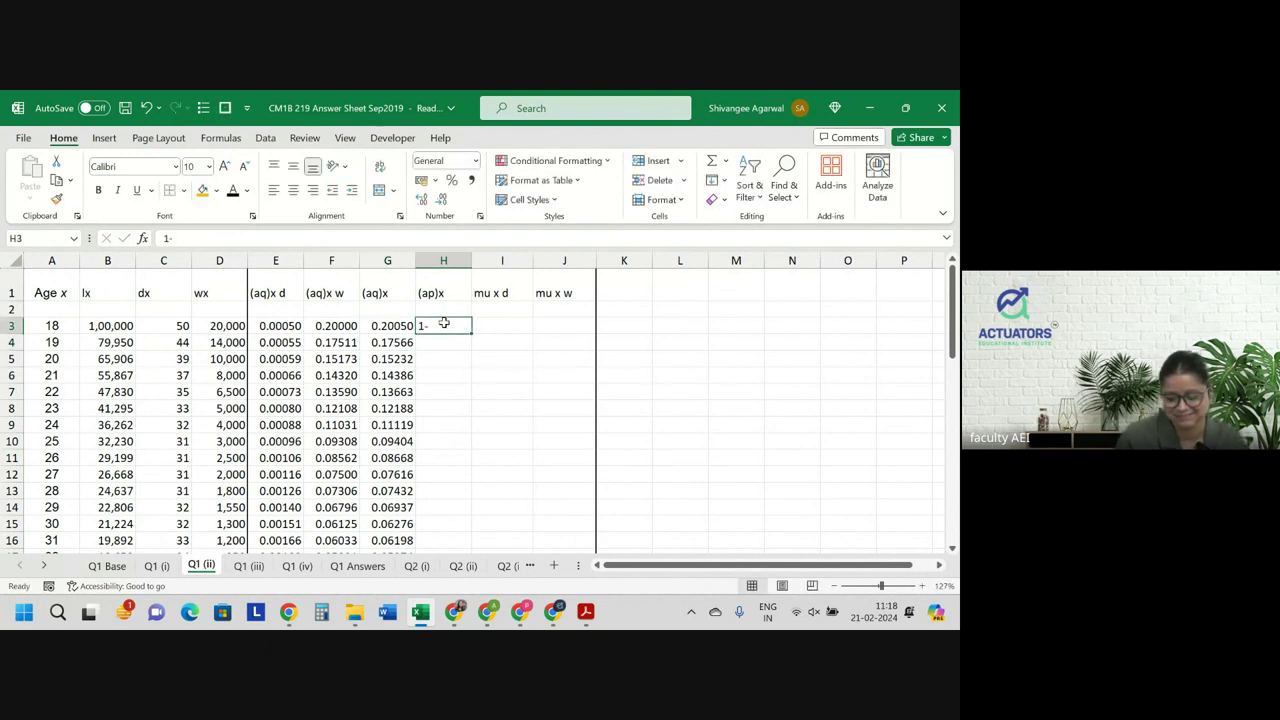
{"action": "type", "text": "=1-"}
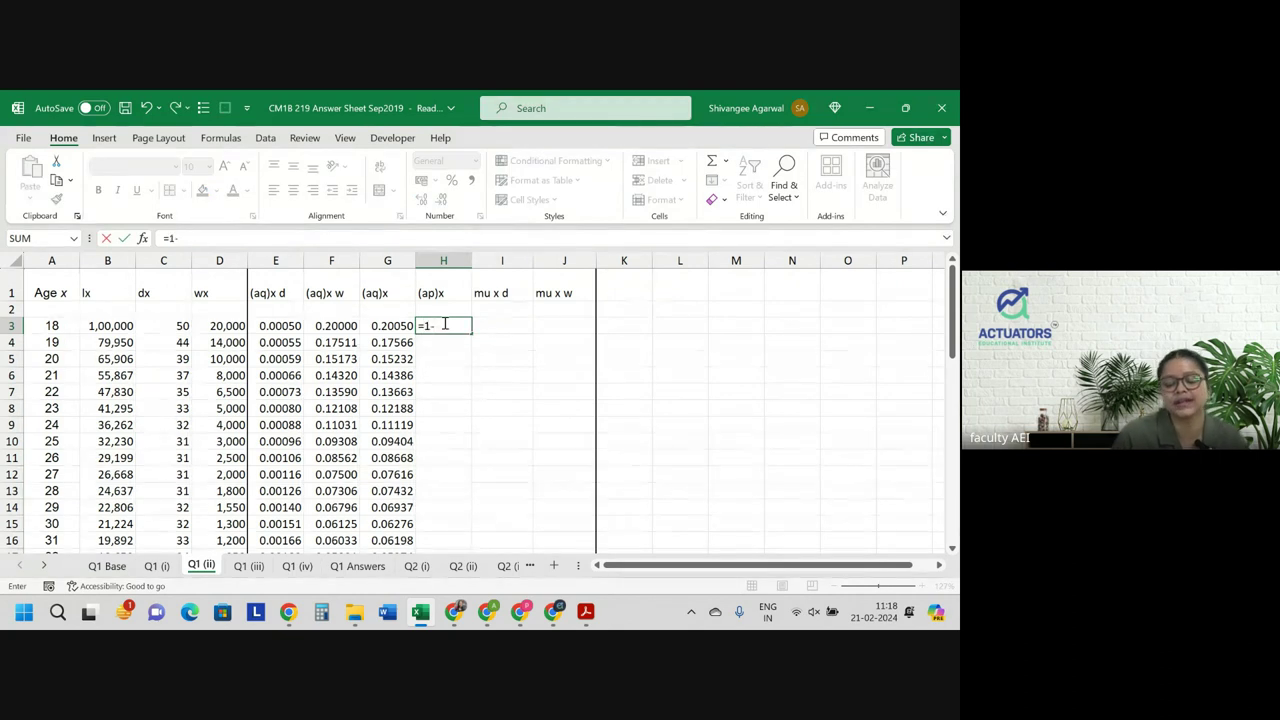
{"action": "key", "text": "Left"}
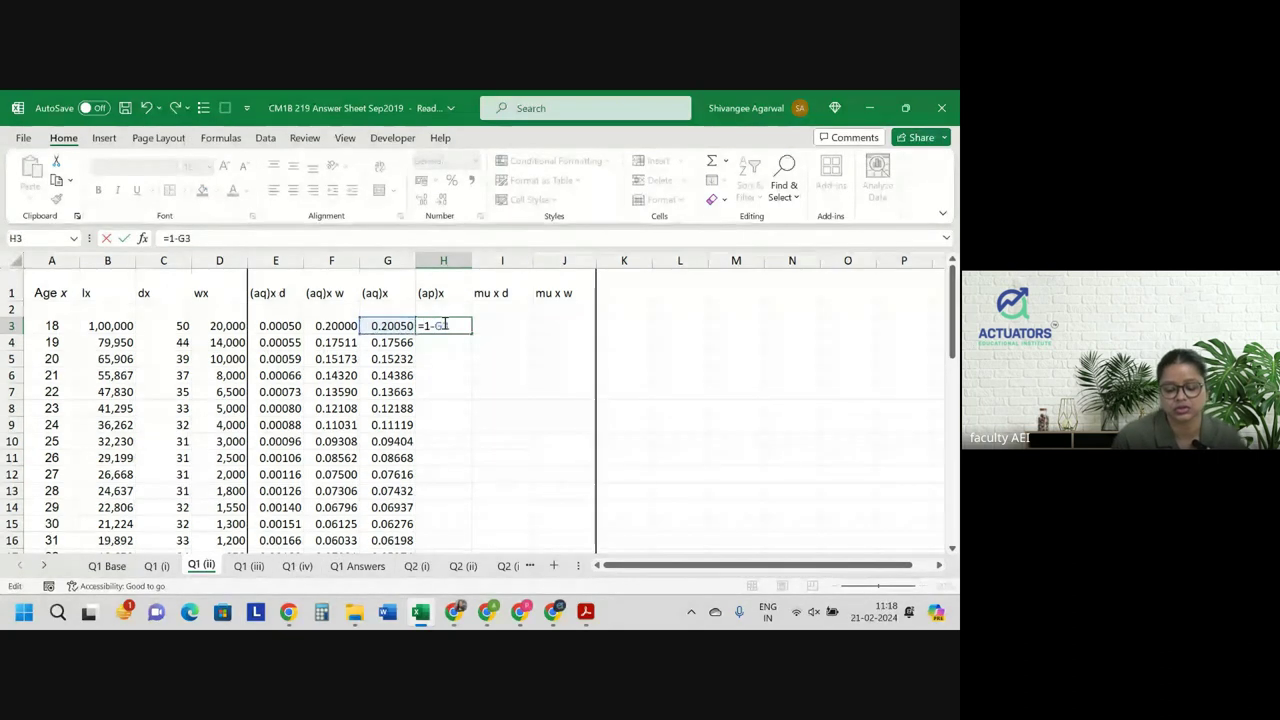
{"action": "key", "text": "Return"}
{"action": "key", "text": "Up"}
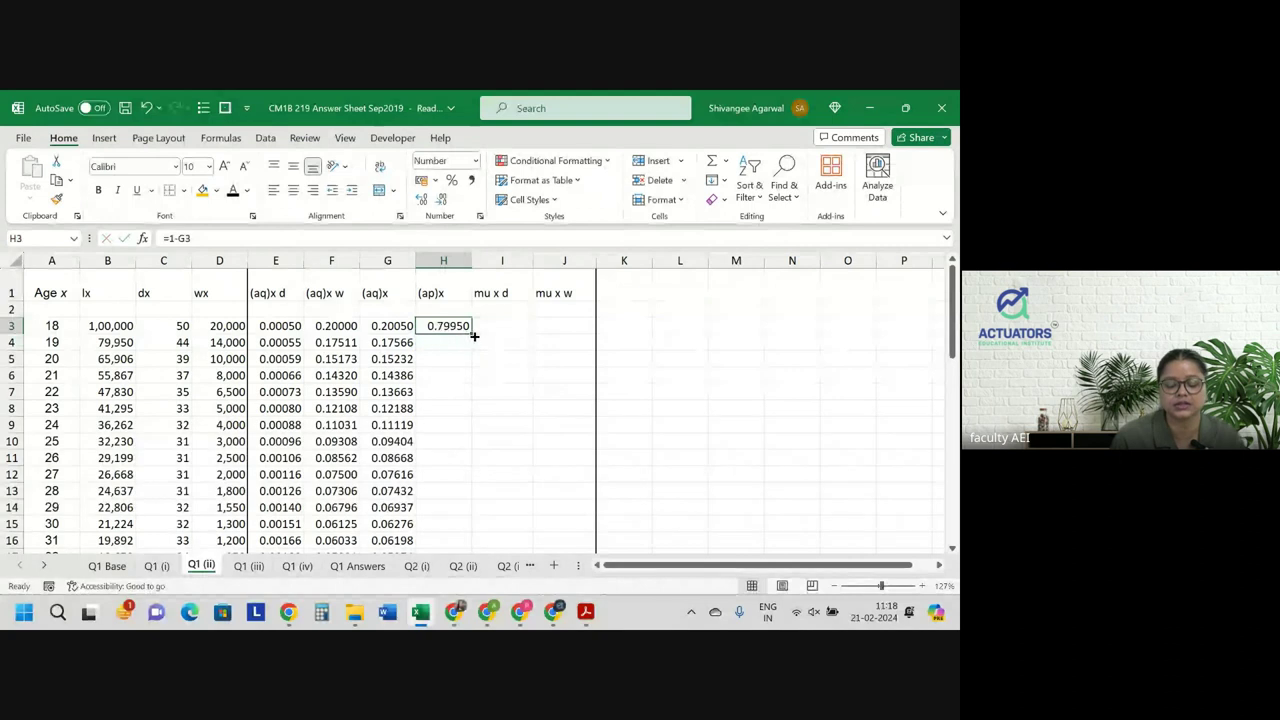
{"action": "double_click", "coordinate": [471, 334]}
{"action": "left_click", "coordinate": [493, 320]}
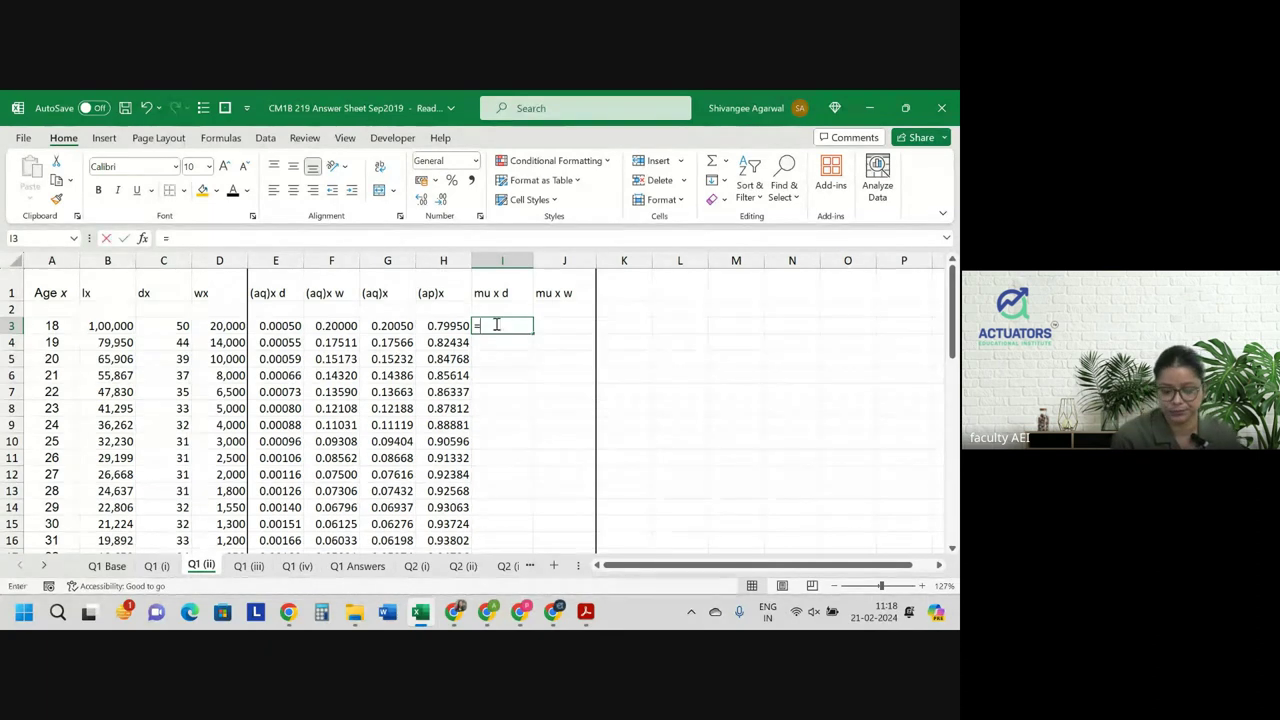
Enter the age-18 mu x d formula =E3/$G3*-LN($H3) in I3.
{"action": "type", "text": "="}
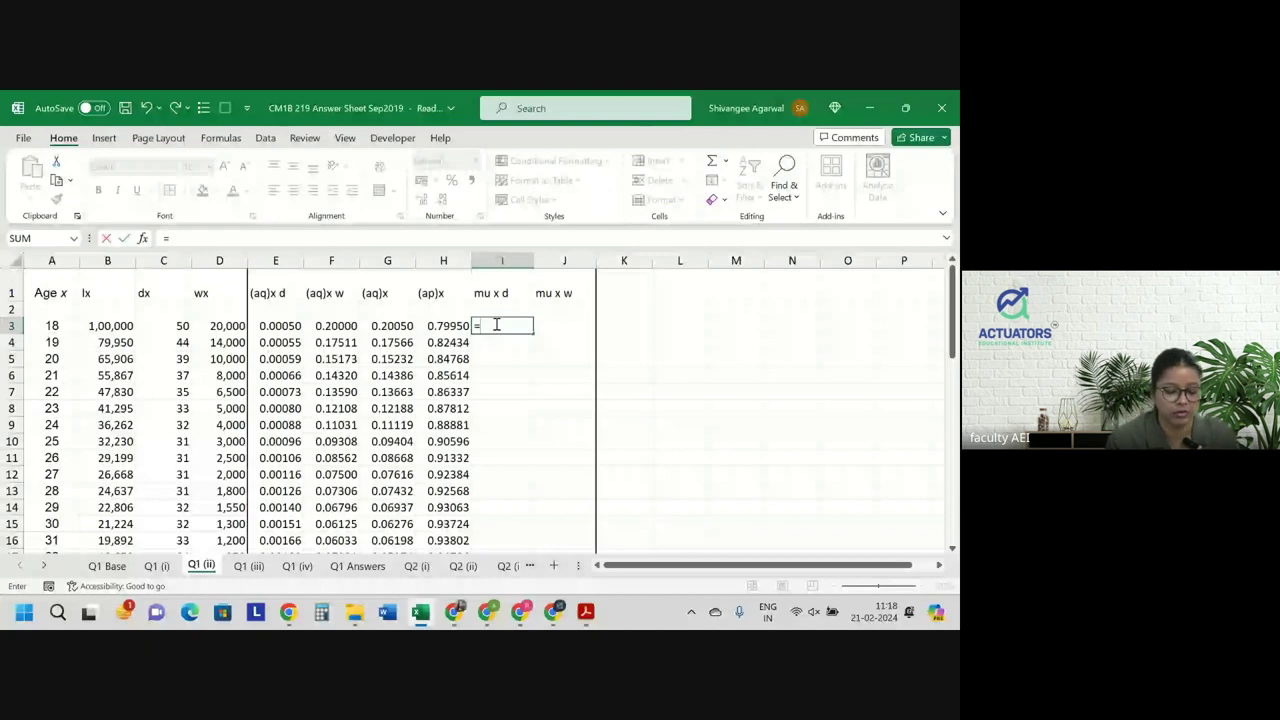
{"action": "key", "text": "Left"}
{"action": "key", "text": "Left"}
{"action": "key", "text": "Left"}
{"action": "key", "text": "Left"}
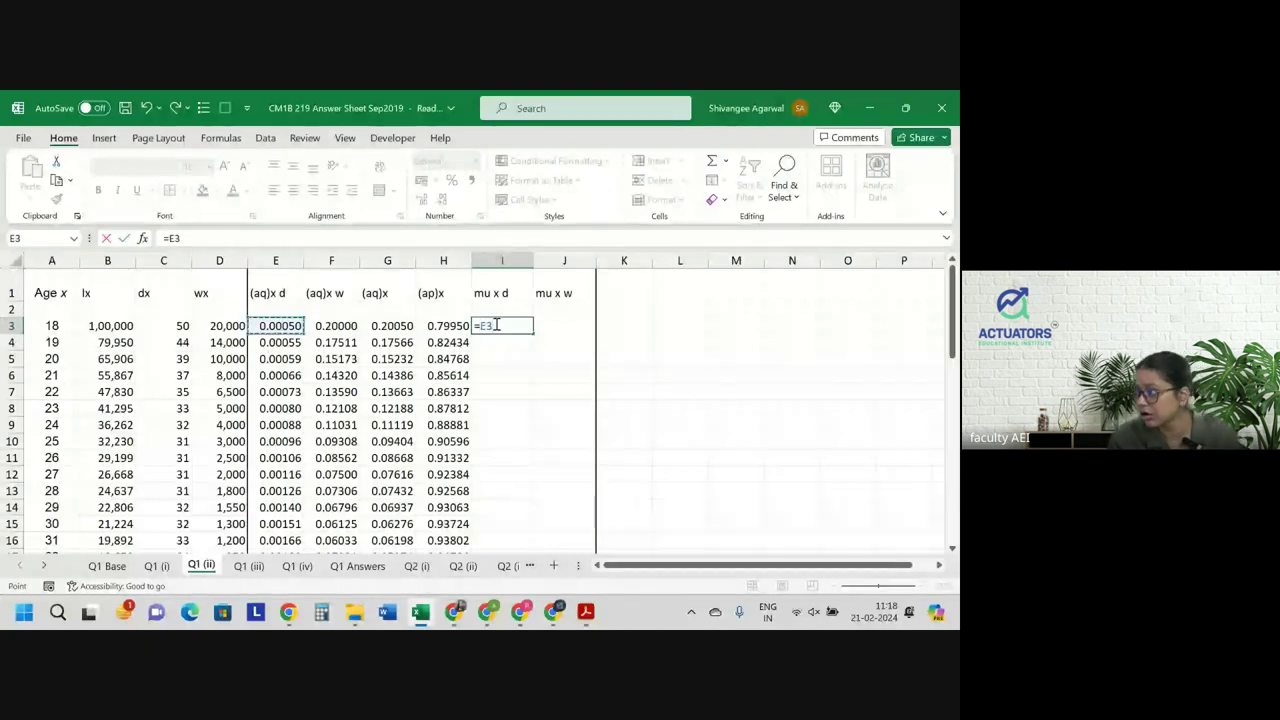
{"action": "type", "text": "/"}
{"action": "key", "text": "Left"}
{"action": "key", "text": "Left"}
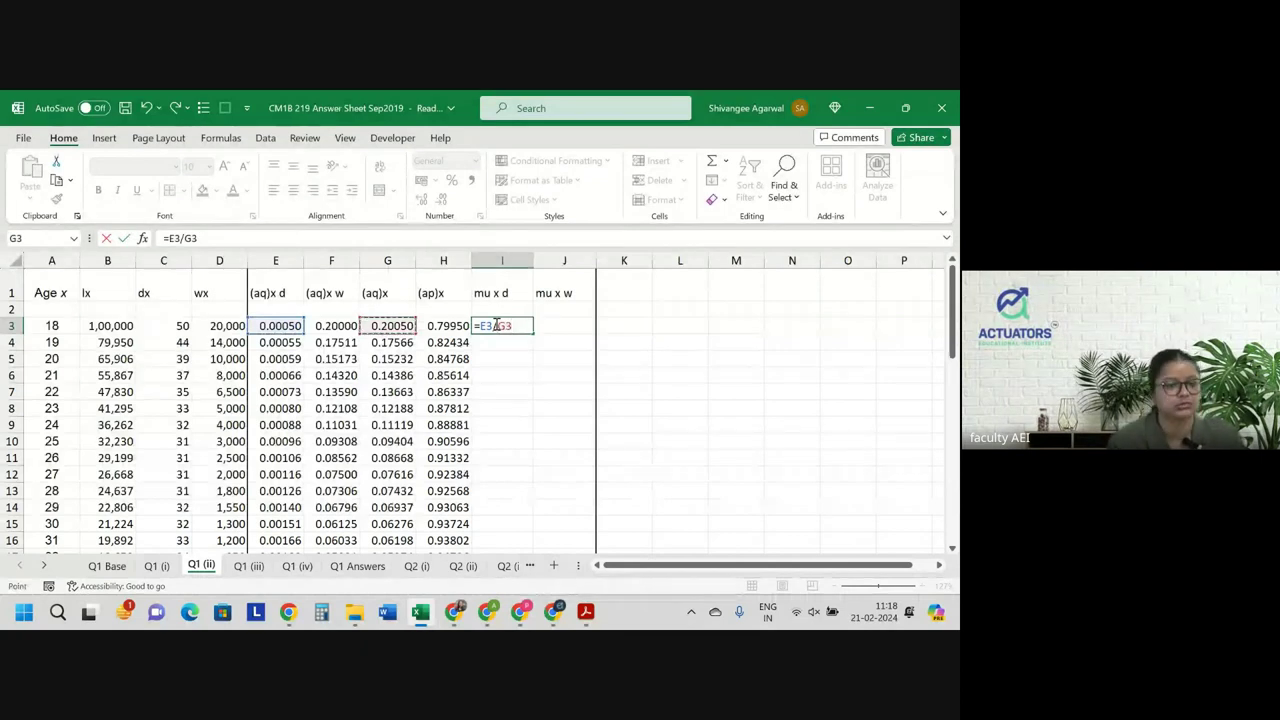
{"action": "key", "text": "F4"}
{"action": "key", "text": "F4"}
{"action": "key", "text": "F4"}
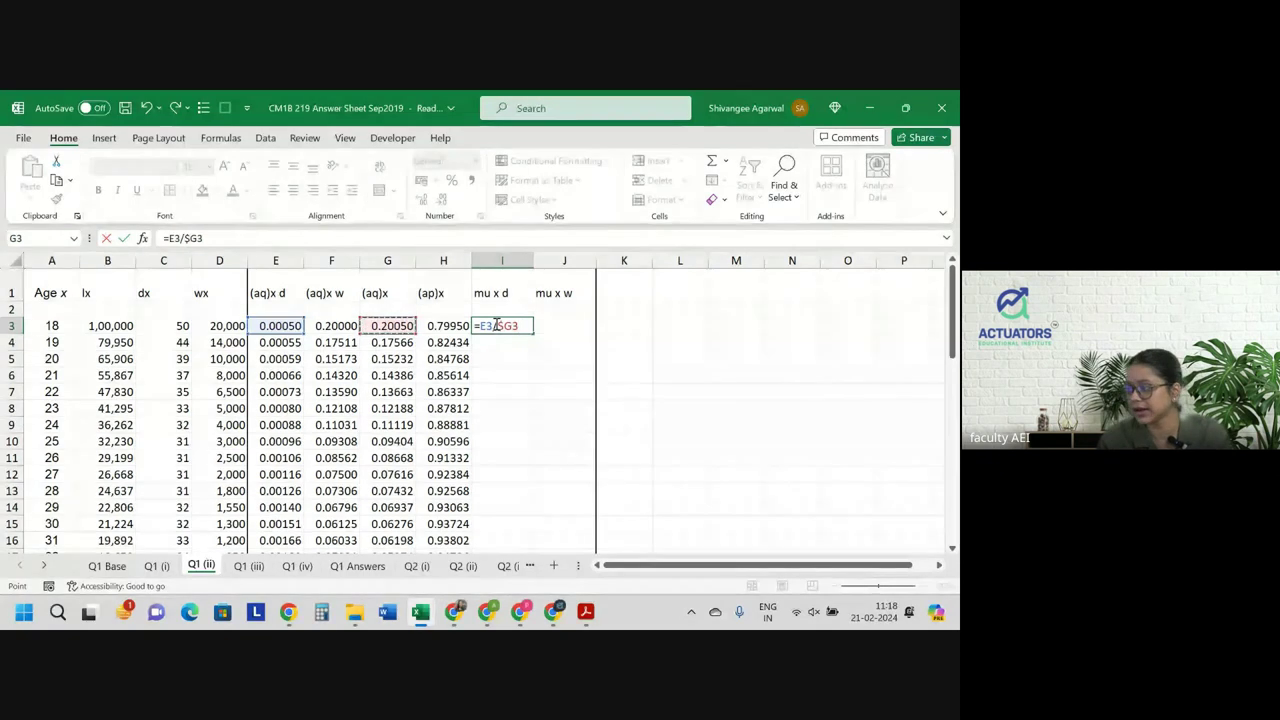
{"action": "type", "text": "*-L"}
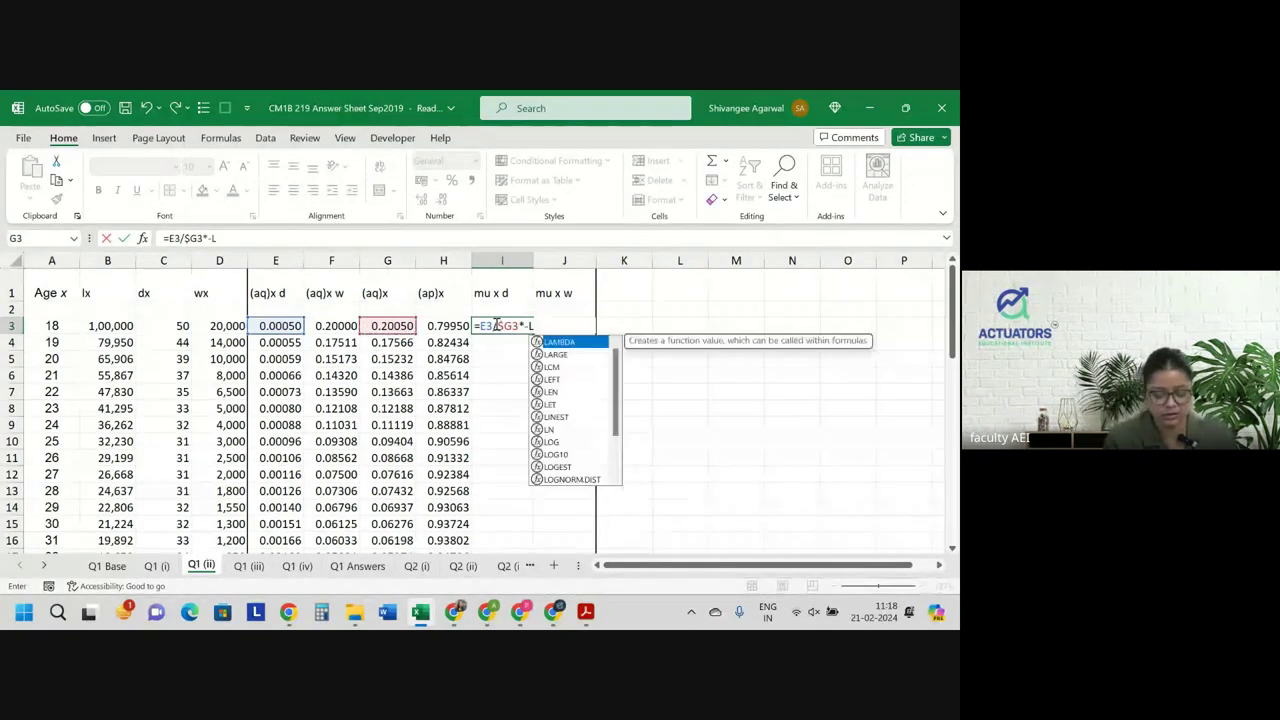
{"action": "type", "text": "N("}
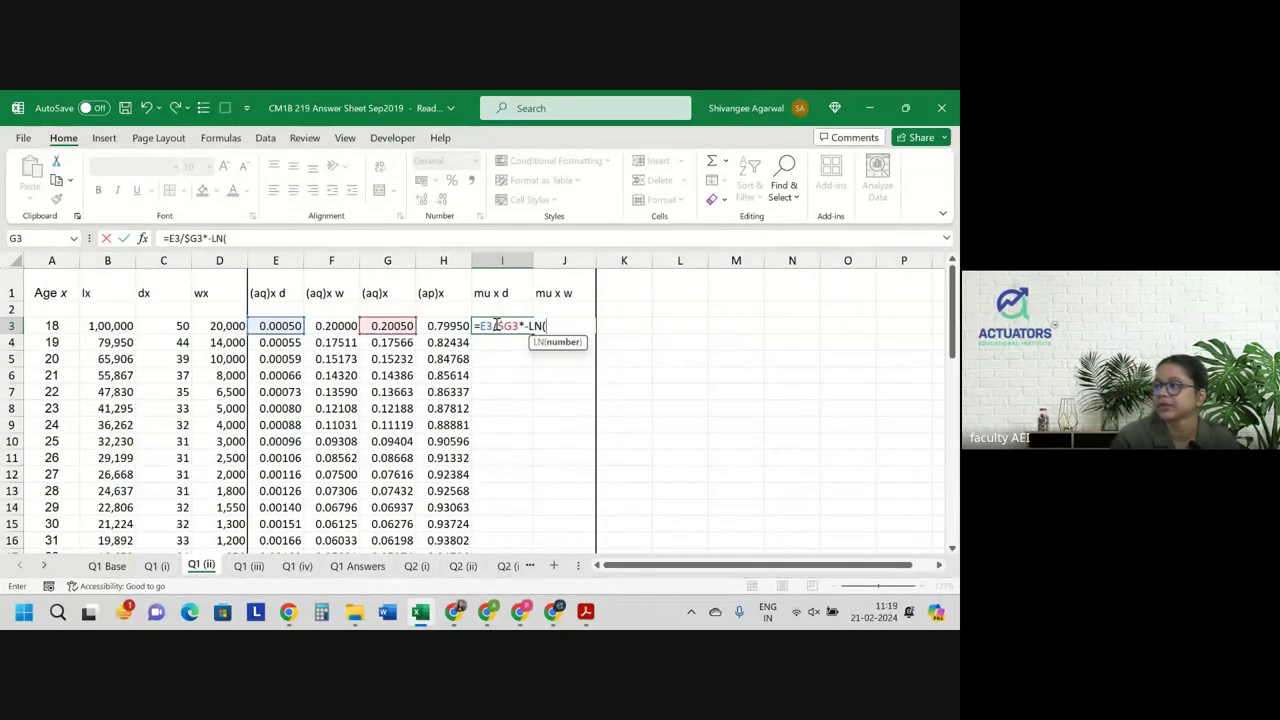
{"action": "key", "text": "Left"}
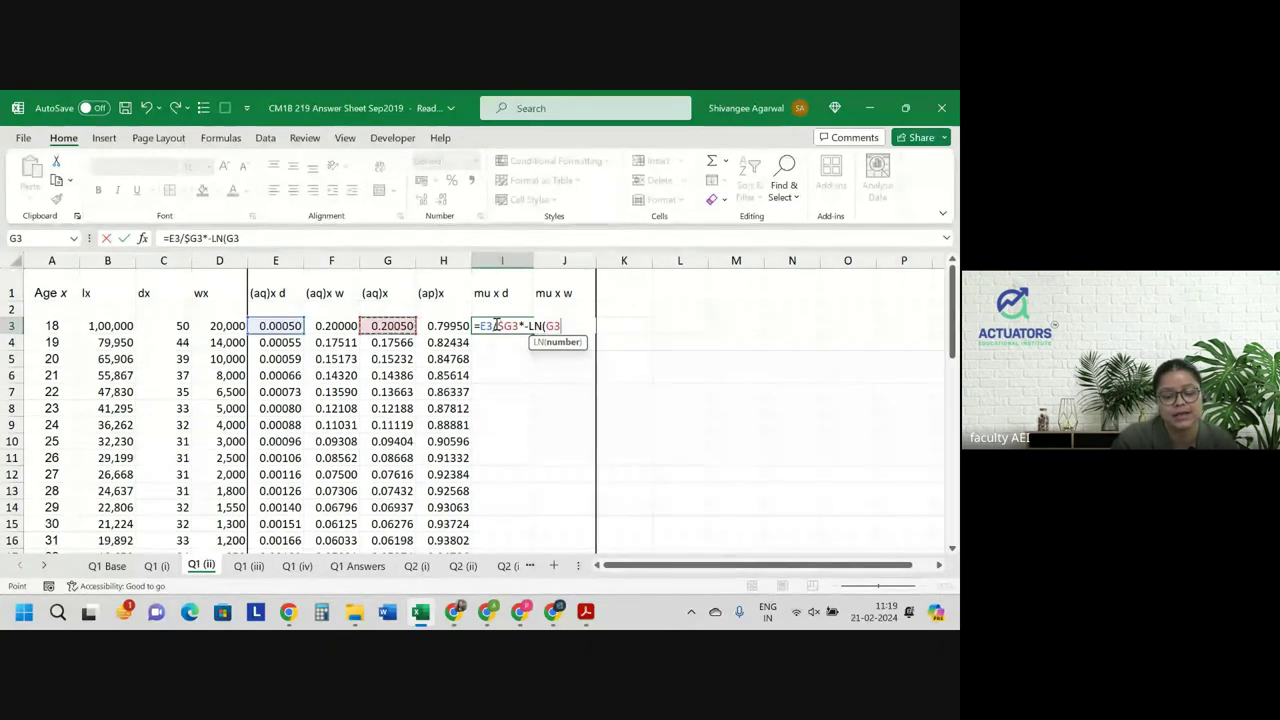
{"action": "key", "text": "F4"}
{"action": "key", "text": "F4"}
{"action": "key", "text": "F4"}
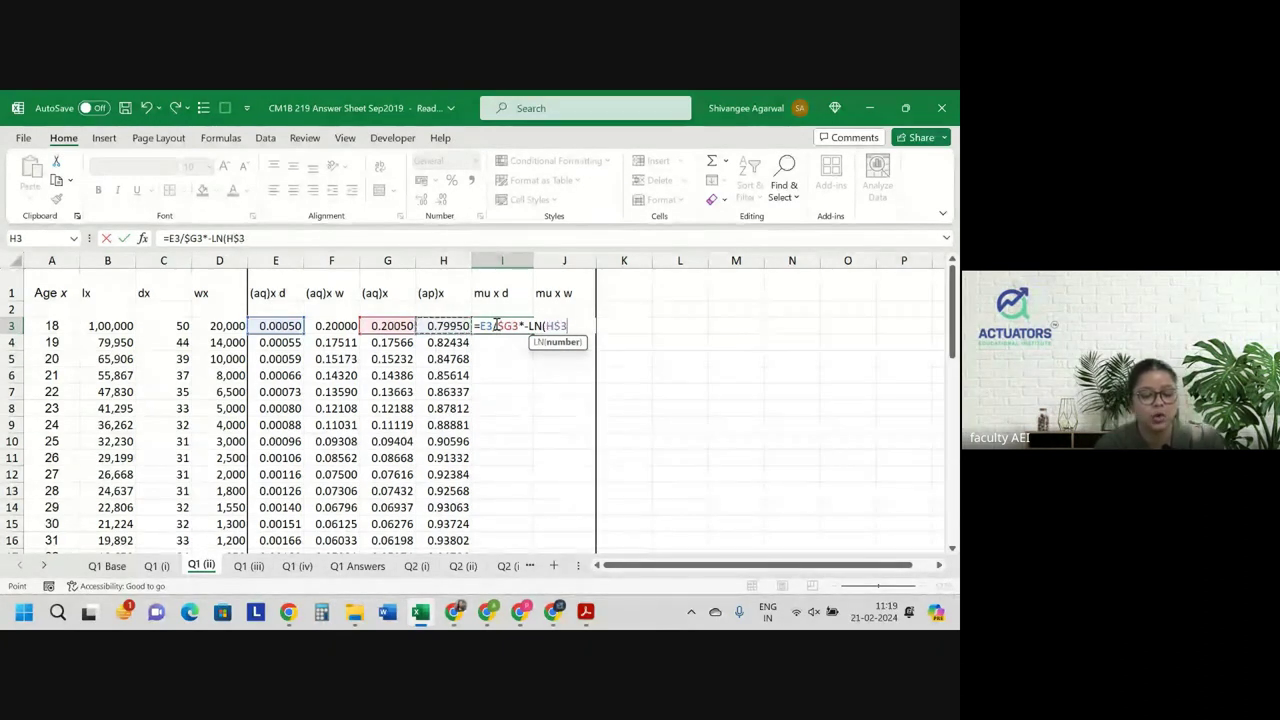
{"action": "type", "text": ")"}
{"action": "key", "text": "Return"}
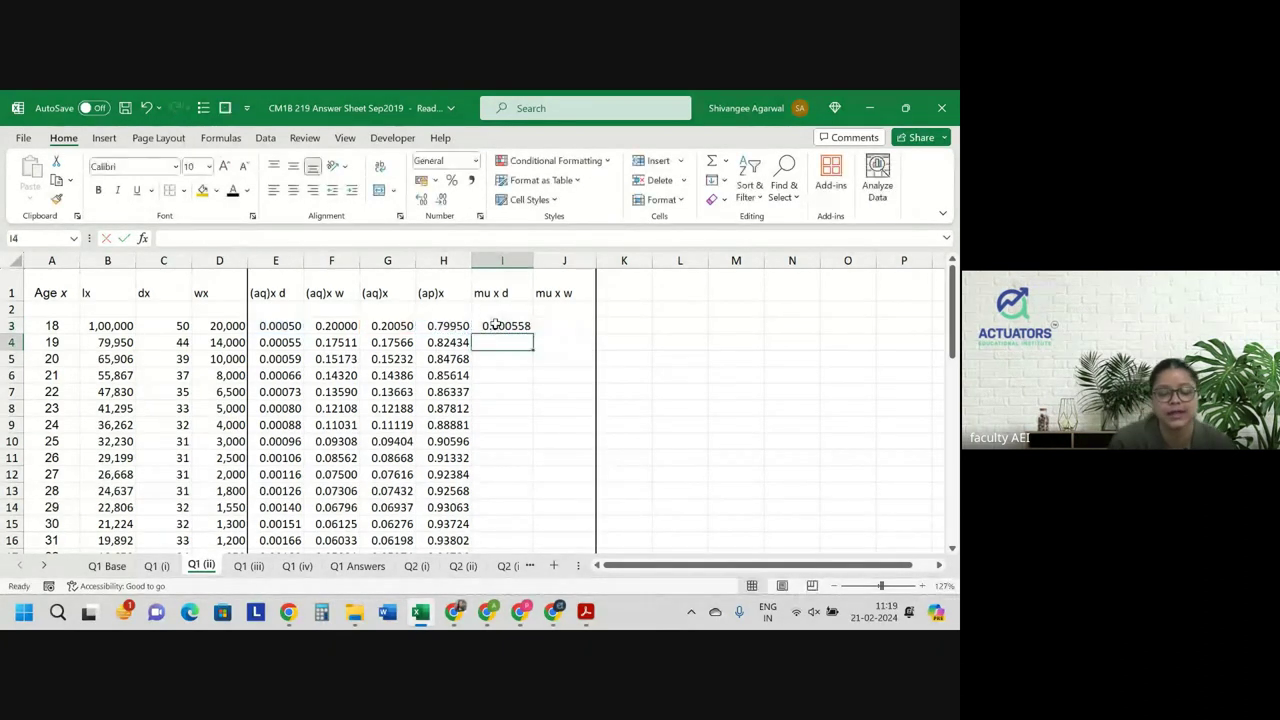
Fill mu x d down to age 60, copy it into mu x w, fill down, and apply Number format.
{"action": "left_click", "coordinate": [516, 332]}
{"action": "double_click", "coordinate": [533, 334]}
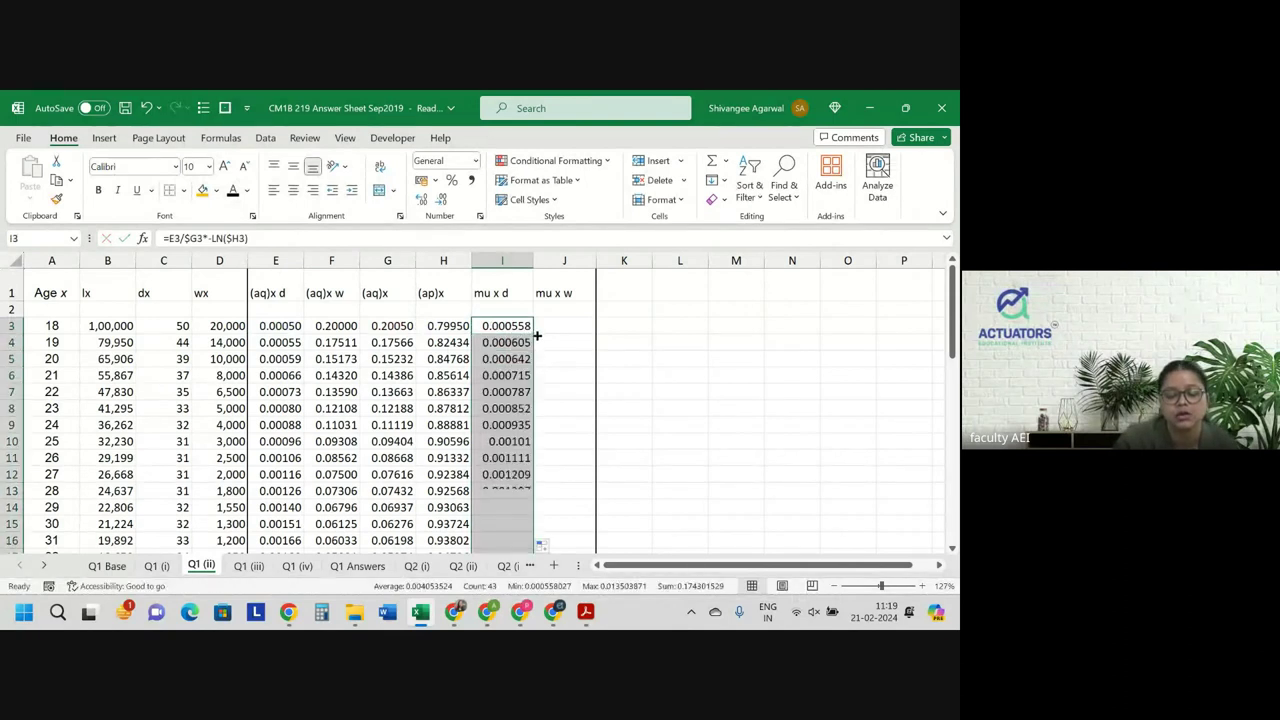
{"action": "left_click", "coordinate": [511, 326]}
{"action": "left_click_drag", "start_coordinate": [533, 334], "coordinate": [584, 333]}
{"action": "double_click", "coordinate": [596, 334]}
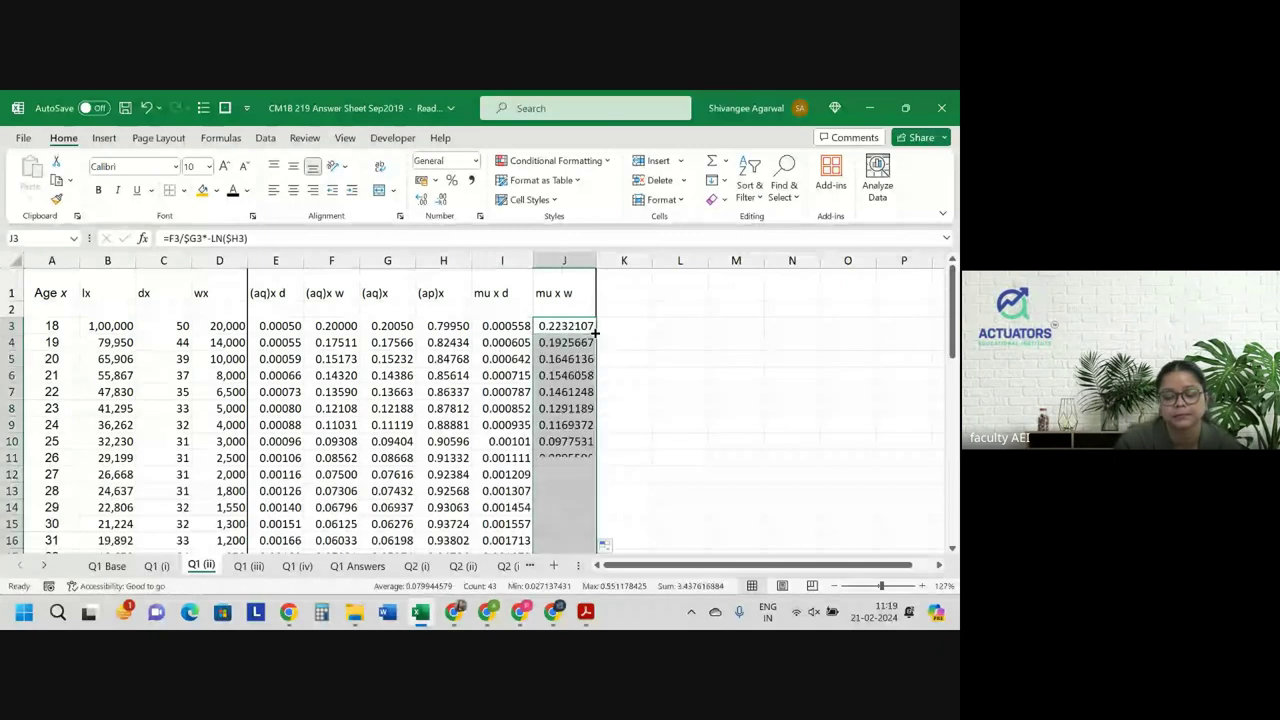
{"action": "left_click", "coordinate": [442, 200]}
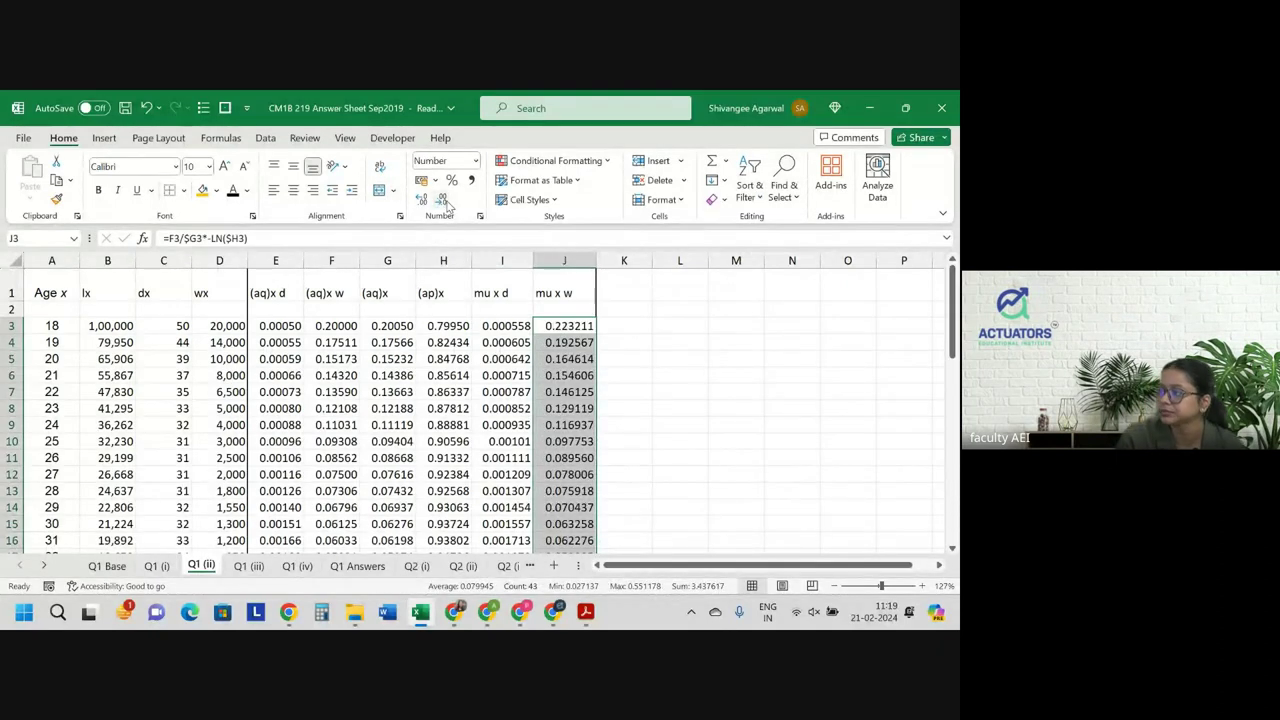
Show mu x w at five decimals and apply Number format to the whole mu x d column.
{"action": "left_click", "coordinate": [444, 201]}
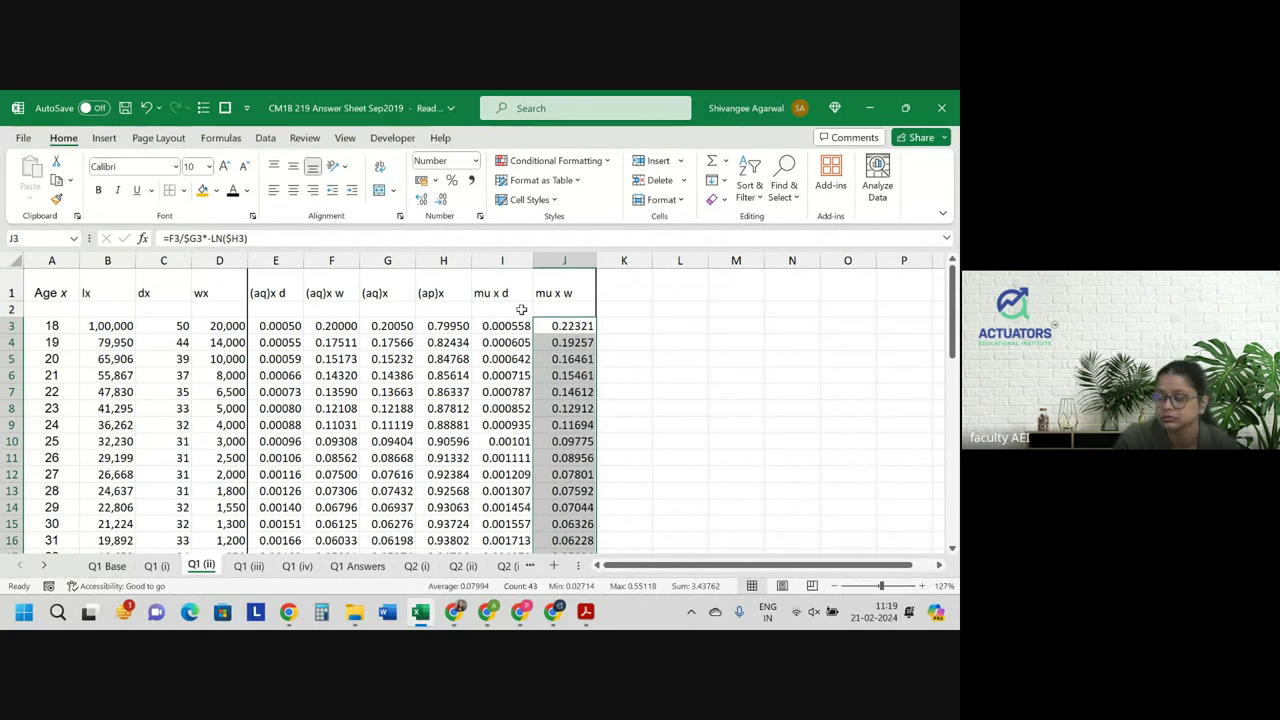
{"action": "left_click", "coordinate": [512, 326]}
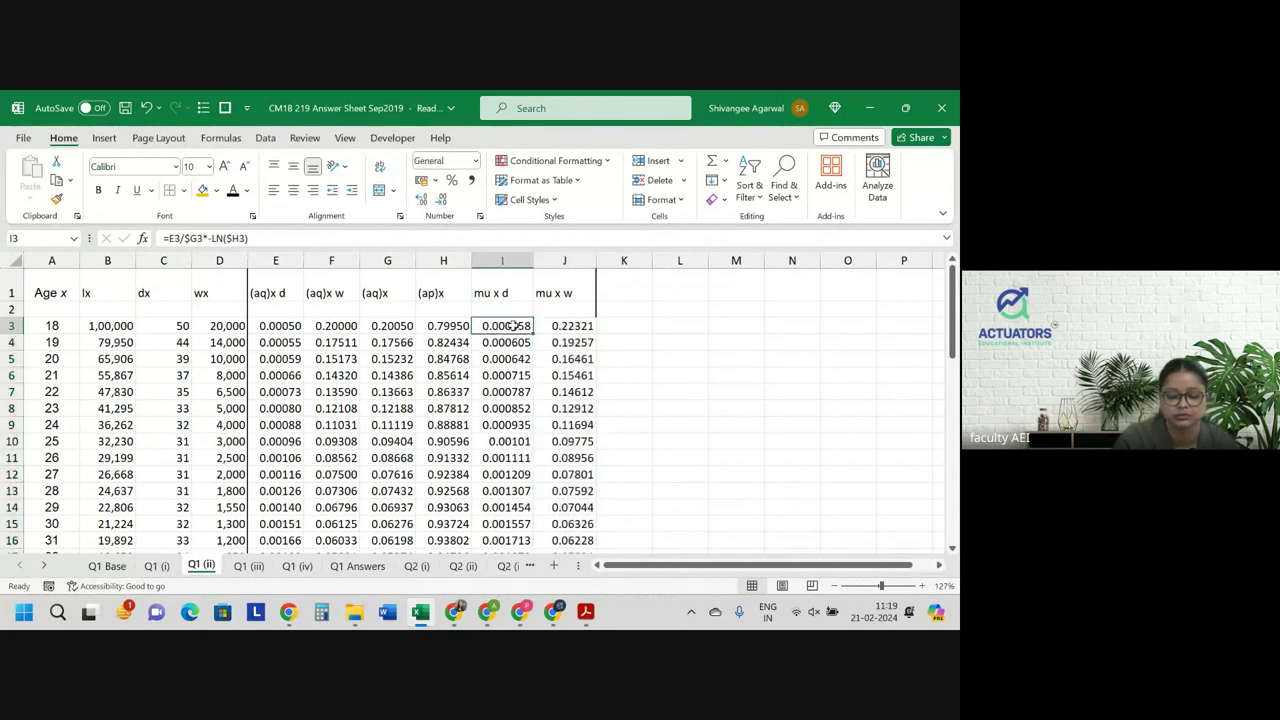
{"action": "key", "text": "ctrl+shift+Down"}
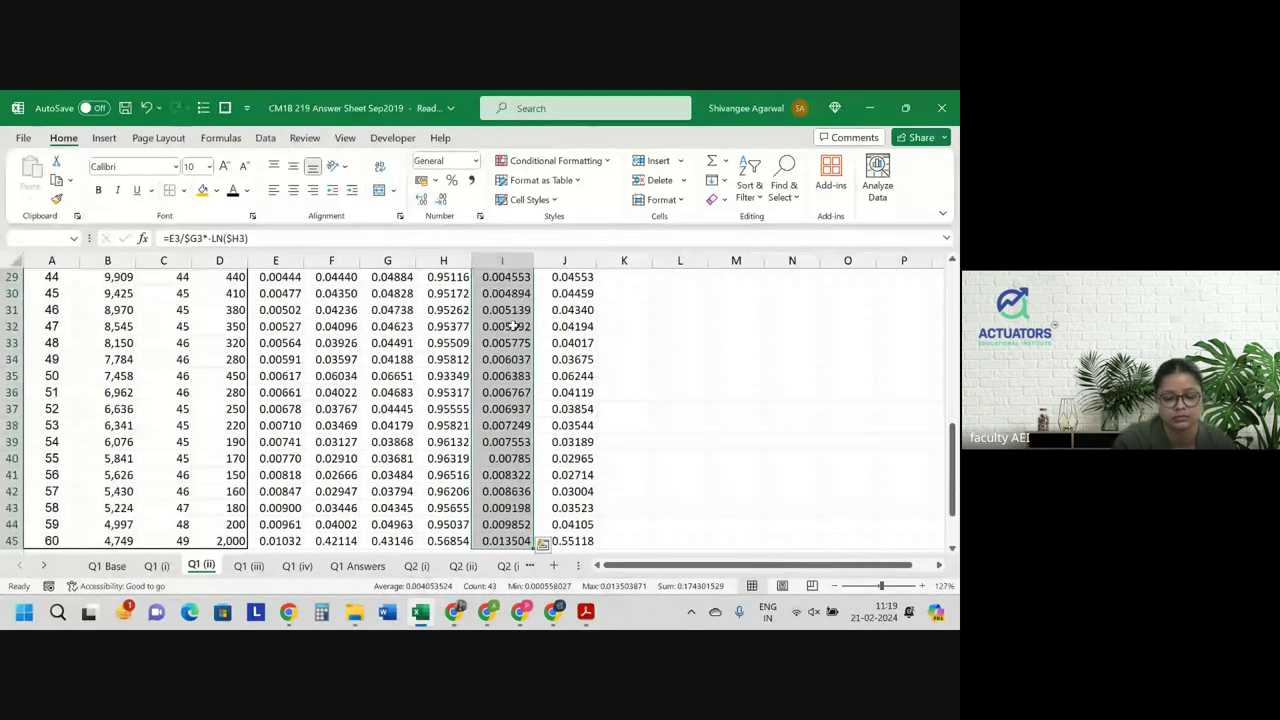
{"action": "left_click", "coordinate": [441, 200]}
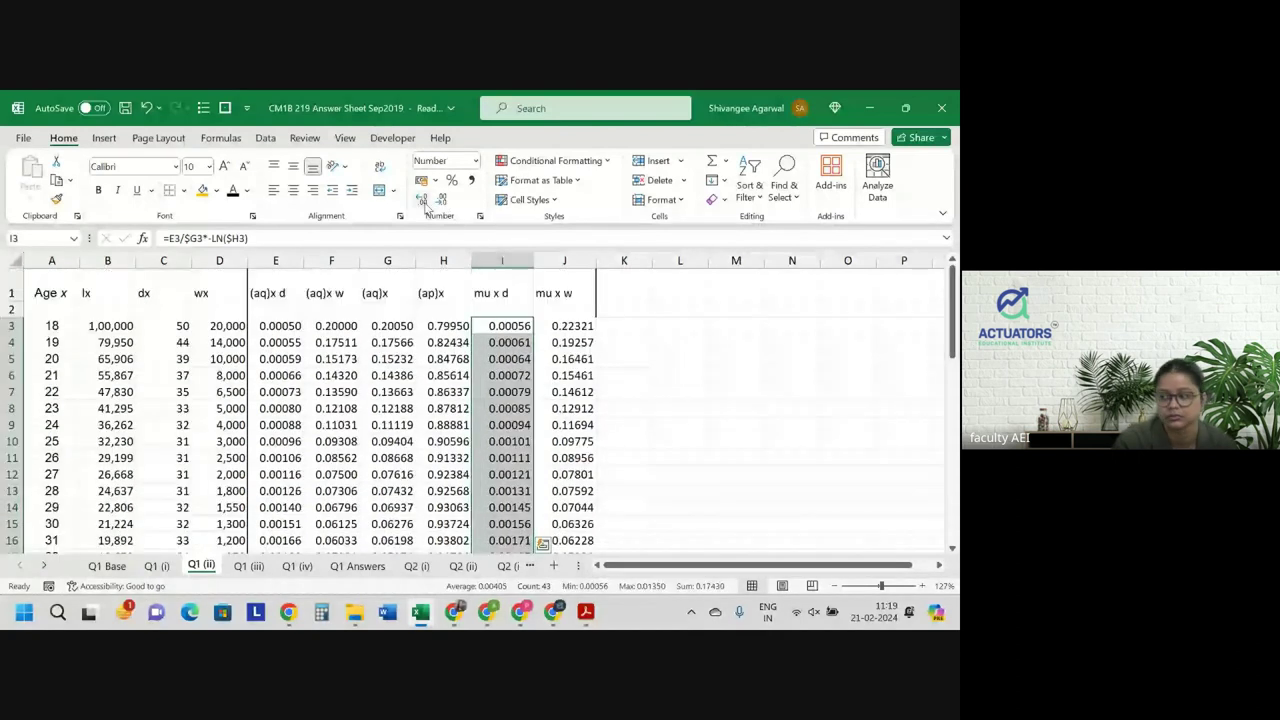
{"action": "left_click", "coordinate": [477, 344]}
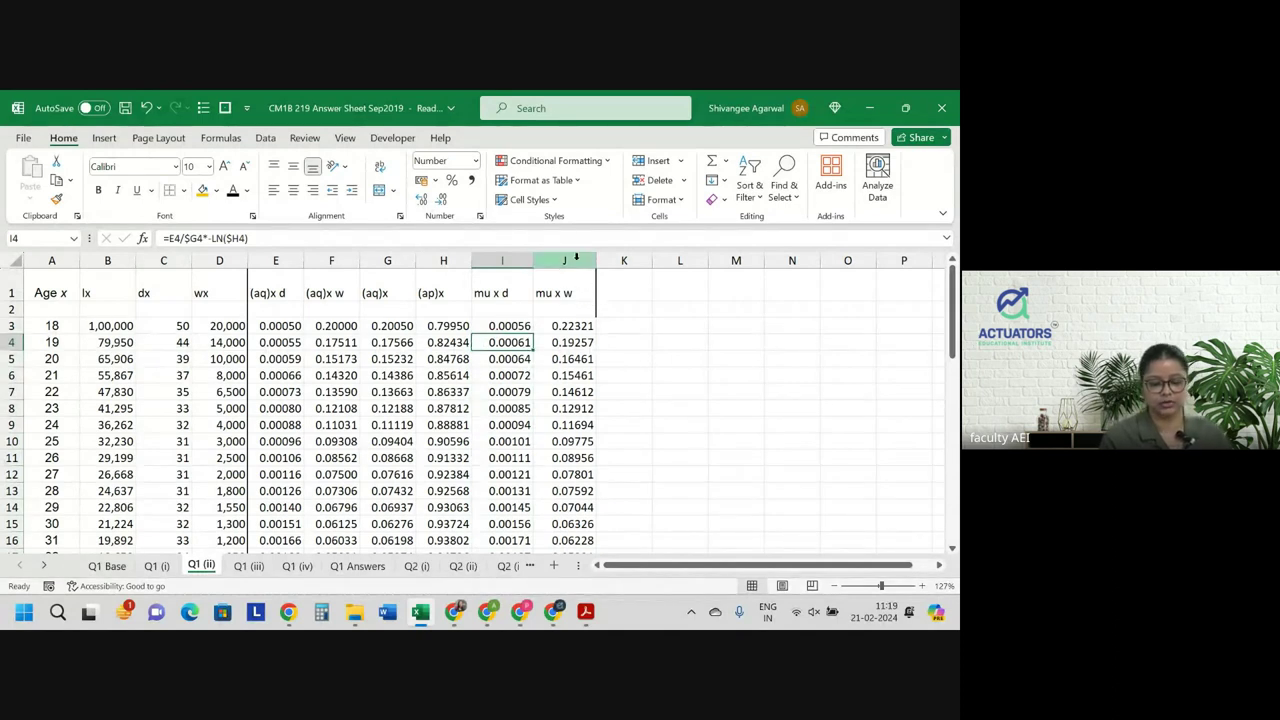
Add a right-hand border to the mu x w column.
{"action": "left_click", "coordinate": [576, 260]}
{"action": "left_click", "coordinate": [182, 190]}
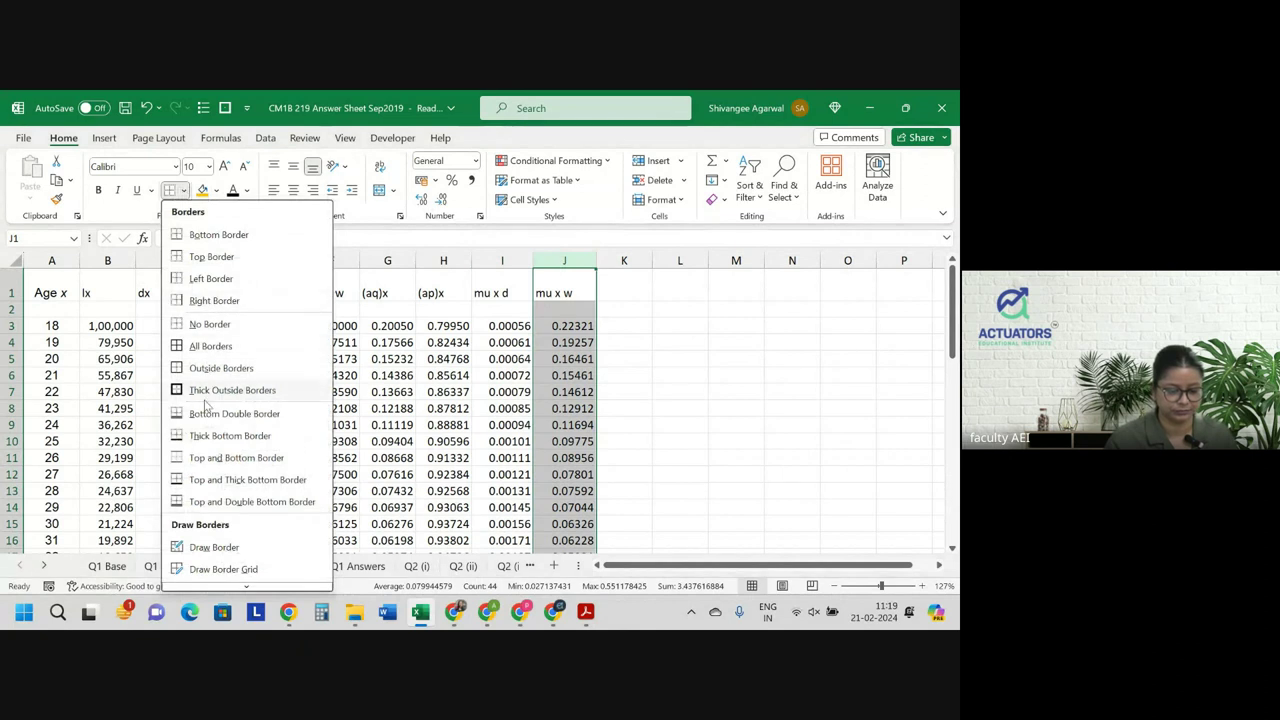
{"action": "left_click", "coordinate": [200, 300]}
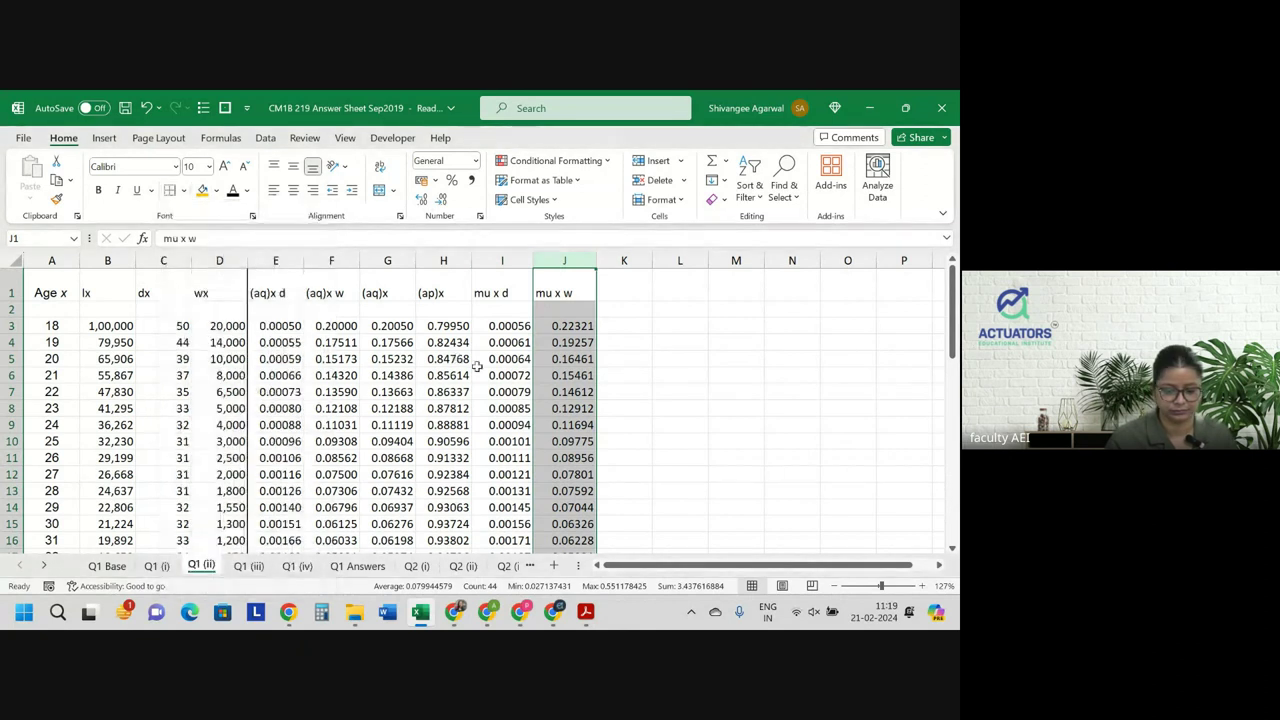
{"action": "left_click", "coordinate": [564, 261]}
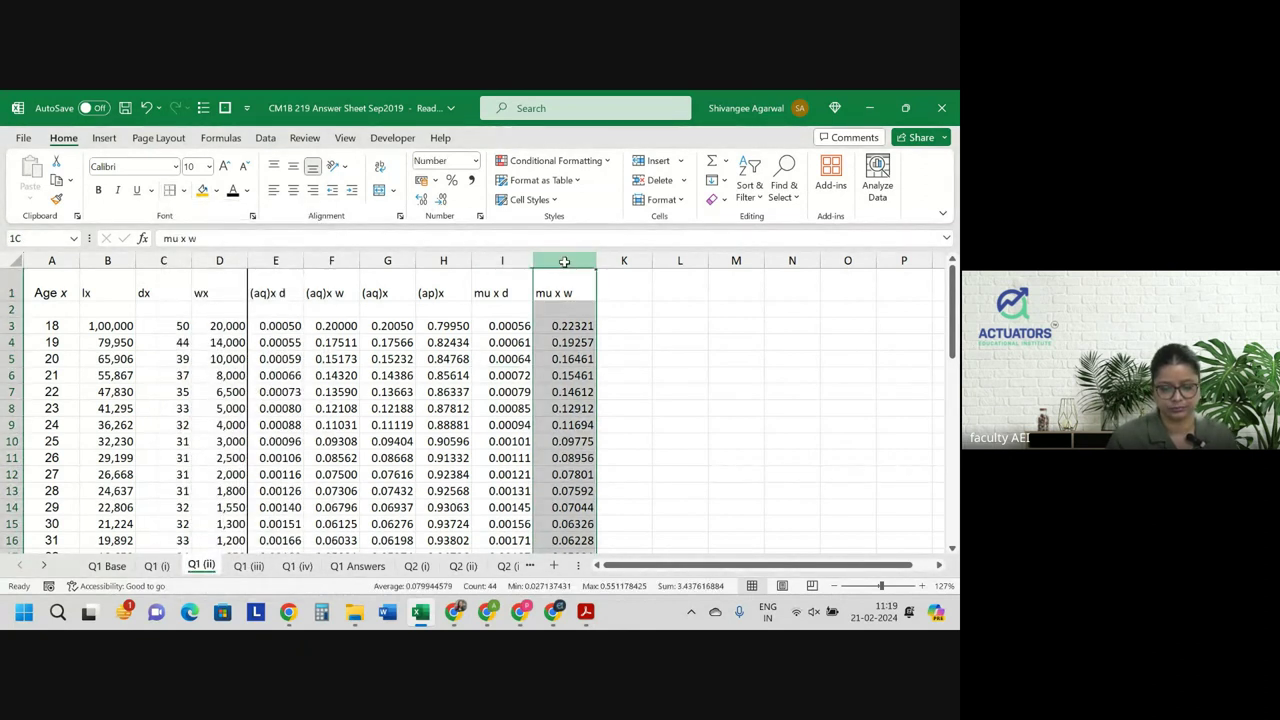
{"action": "left_click", "coordinate": [182, 190]}
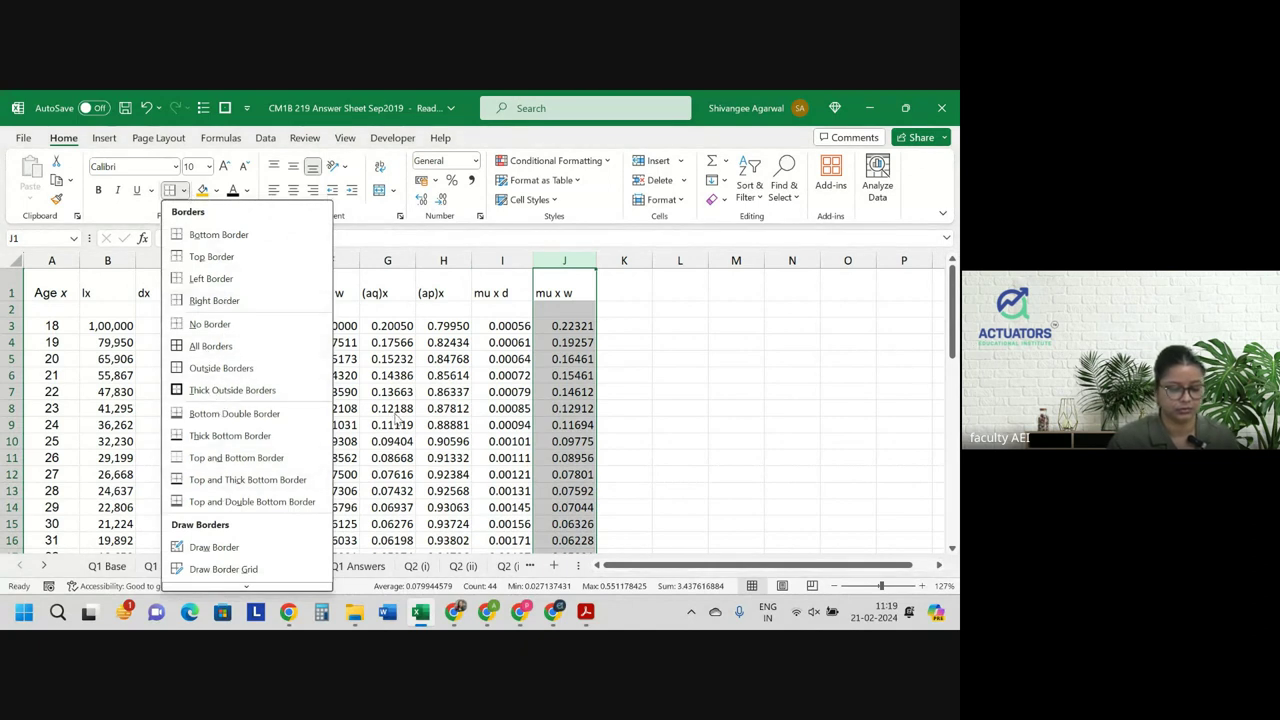
{"action": "left_click", "coordinate": [502, 425]}
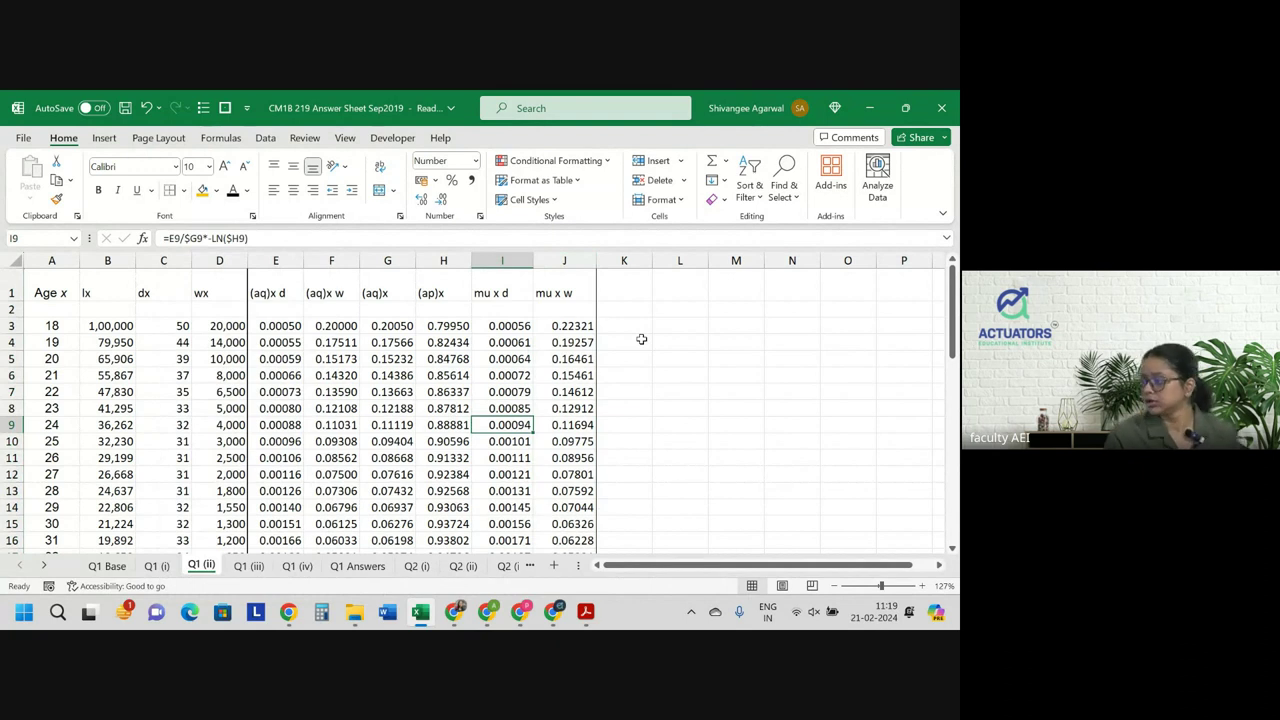
{"action": "scroll", "coordinate": [564, 408], "scroll_direction": "down", "scroll_amount": 14}
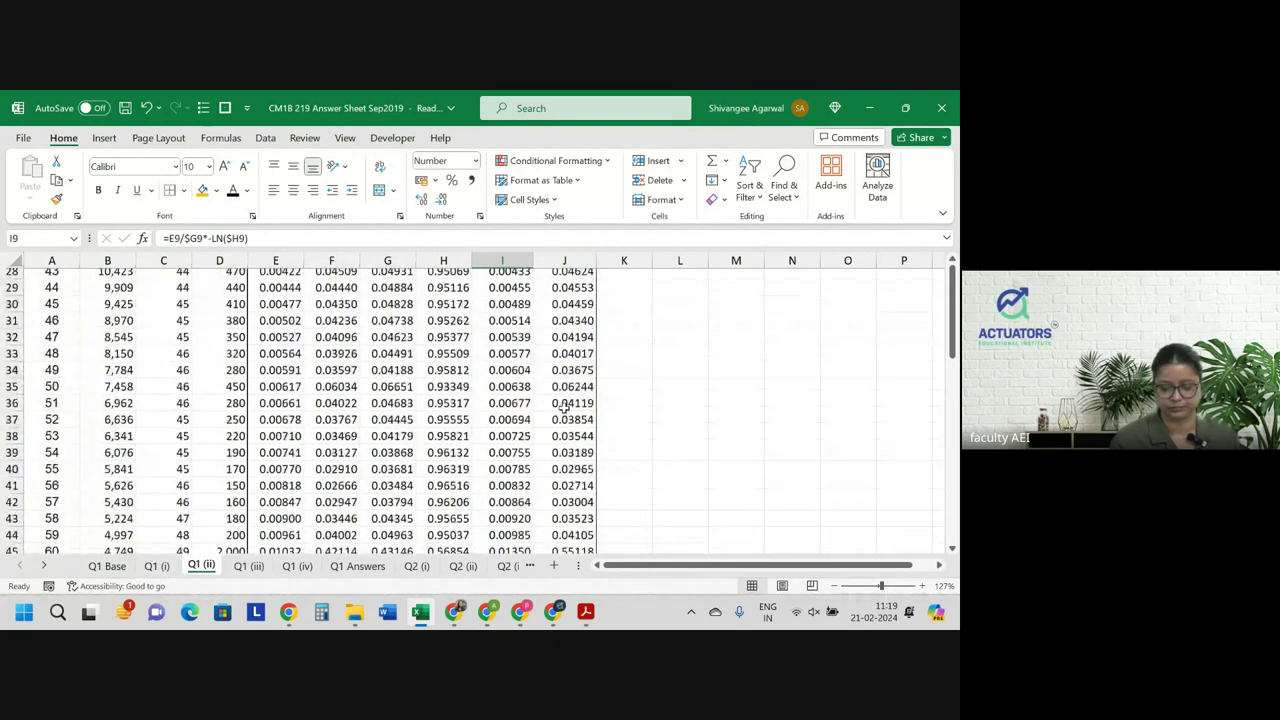
{"action": "scroll", "coordinate": [564, 408], "scroll_direction": "up", "scroll_amount": 1}
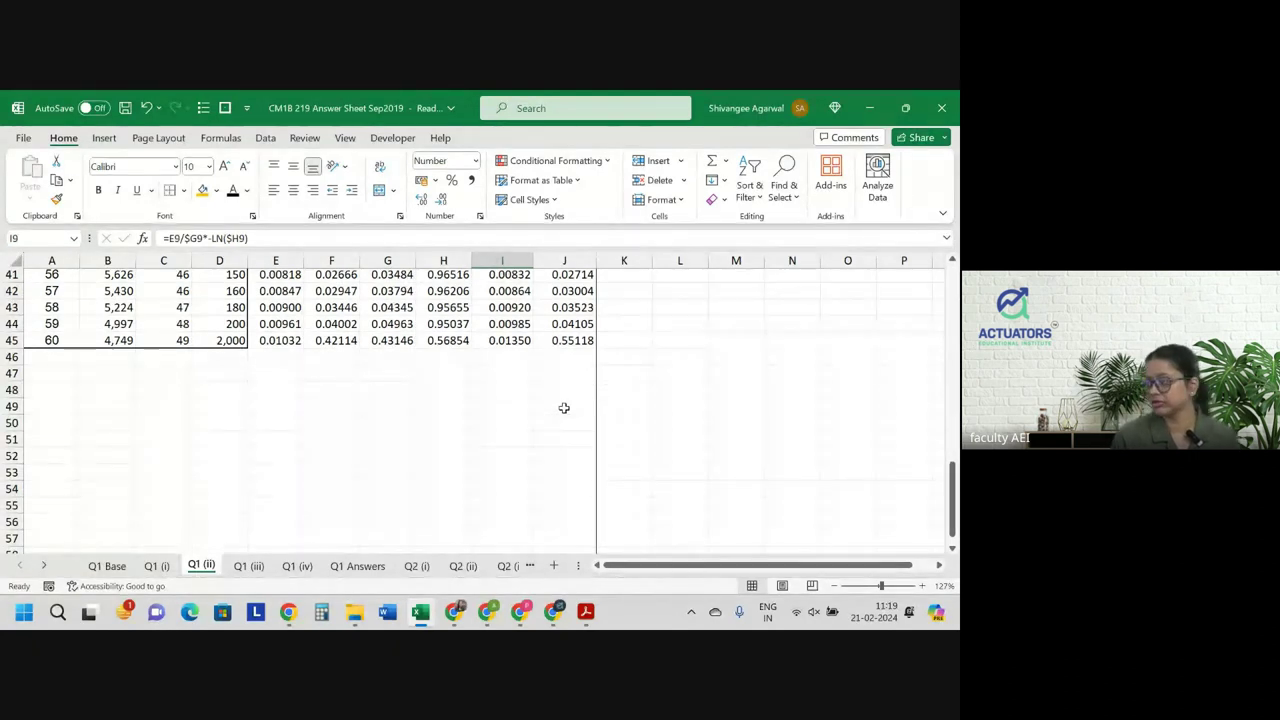
{"action": "scroll", "coordinate": [564, 408], "scroll_direction": "up", "scroll_amount": 13}
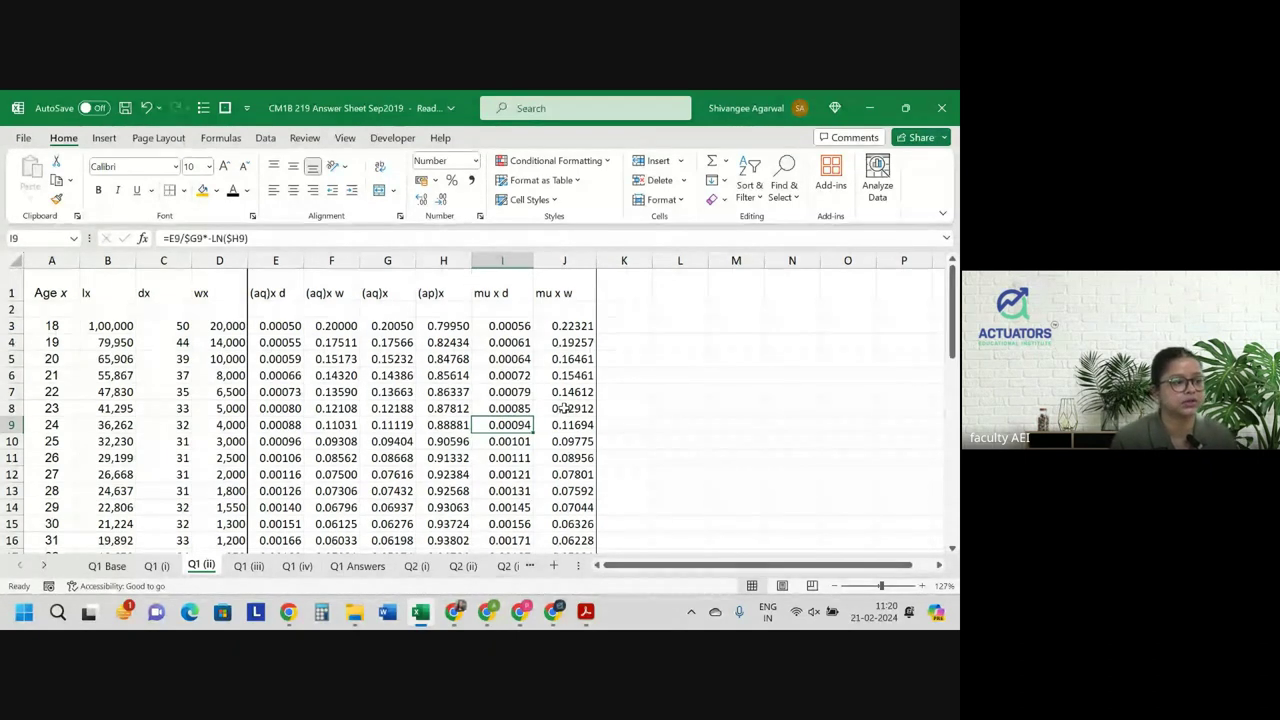
{"action": "left_click", "coordinate": [575, 322]}
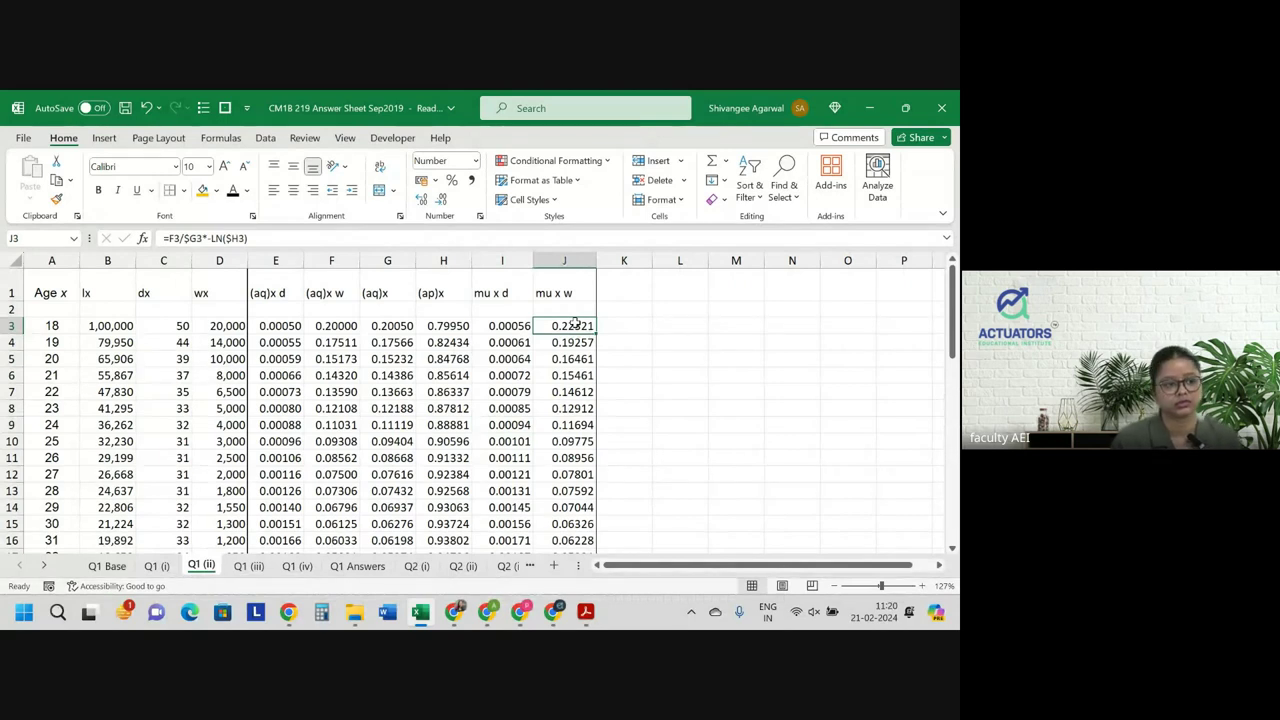
Review the J3 mu x w formula unchanged, then return to the question paper's part (iii).
{"action": "double_click", "coordinate": [575, 322]}
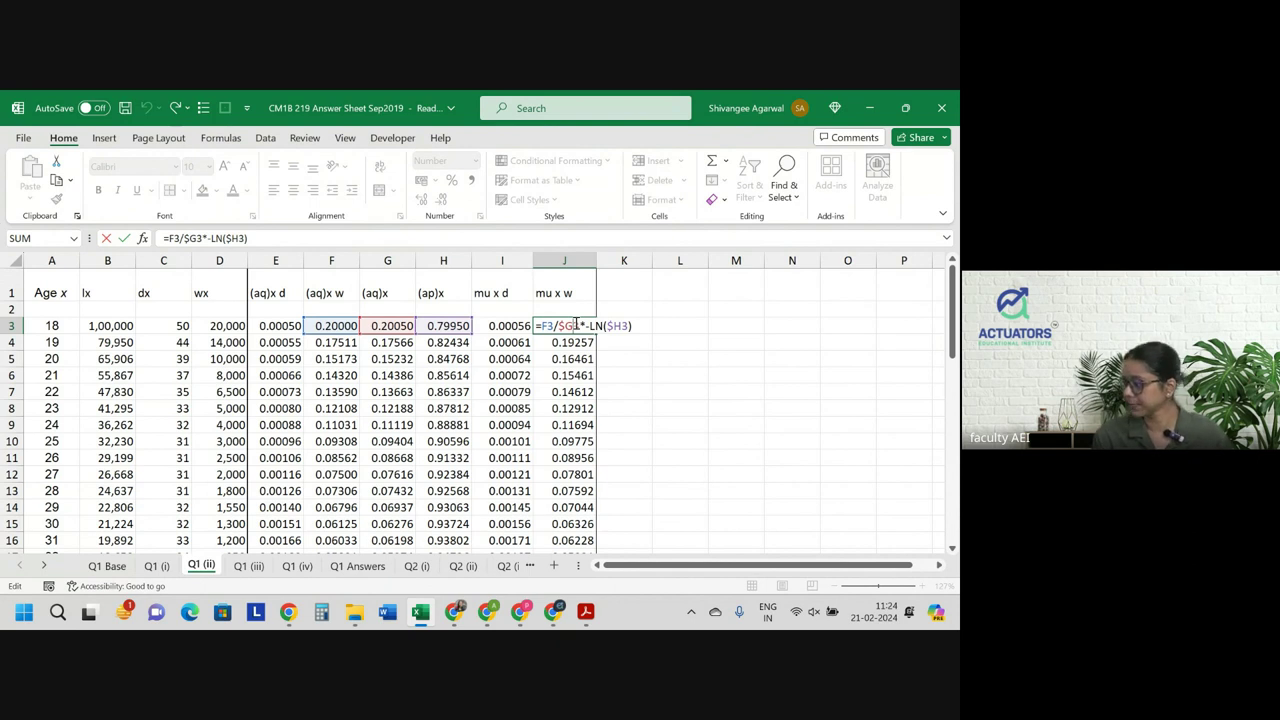
{"action": "key", "text": "Return"}
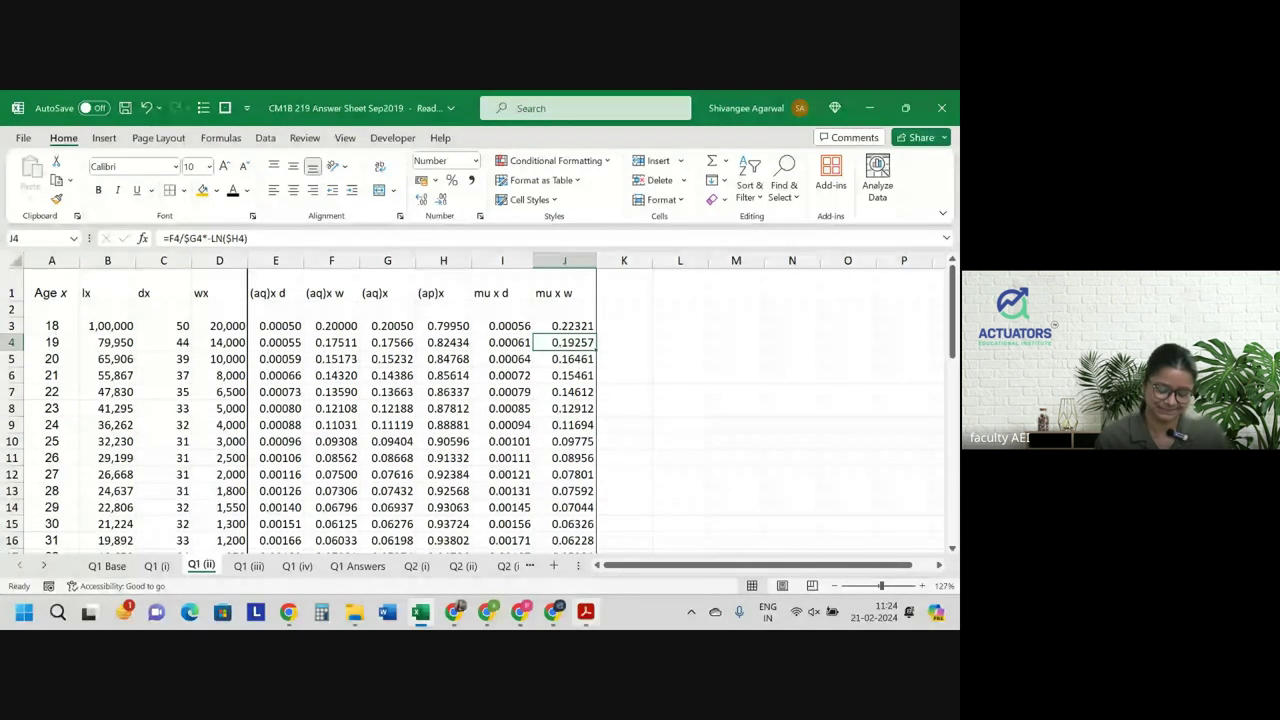
{"action": "left_click", "coordinate": [590, 614]}
Scroll the exam paper PDF down to the Q1 part (iii) question.
{"action": "scroll", "coordinate": [420, 418], "scroll_direction": "down", "scroll_amount": 5}
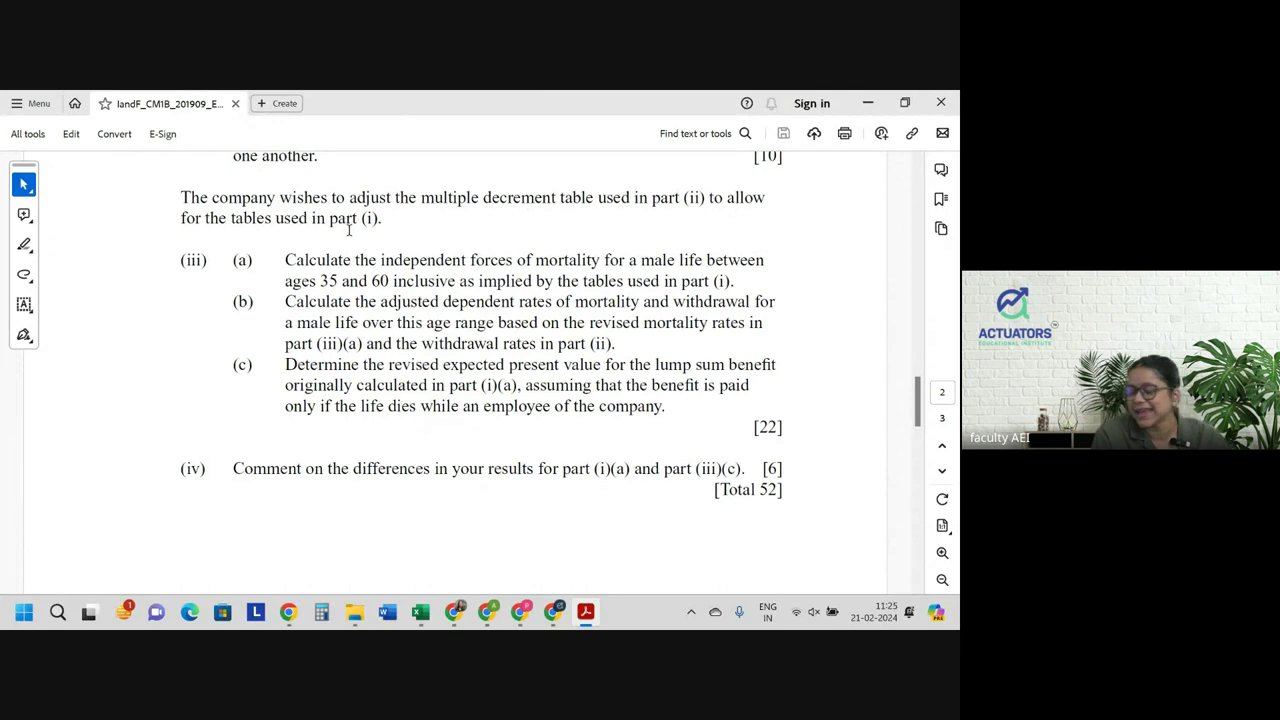
Highlight the part (iii) phrases on ages 35 to 60 inclusive and the tables used in part (i).
{"action": "left_click_drag", "start_coordinate": [316, 262], "coordinate": [457, 280]}
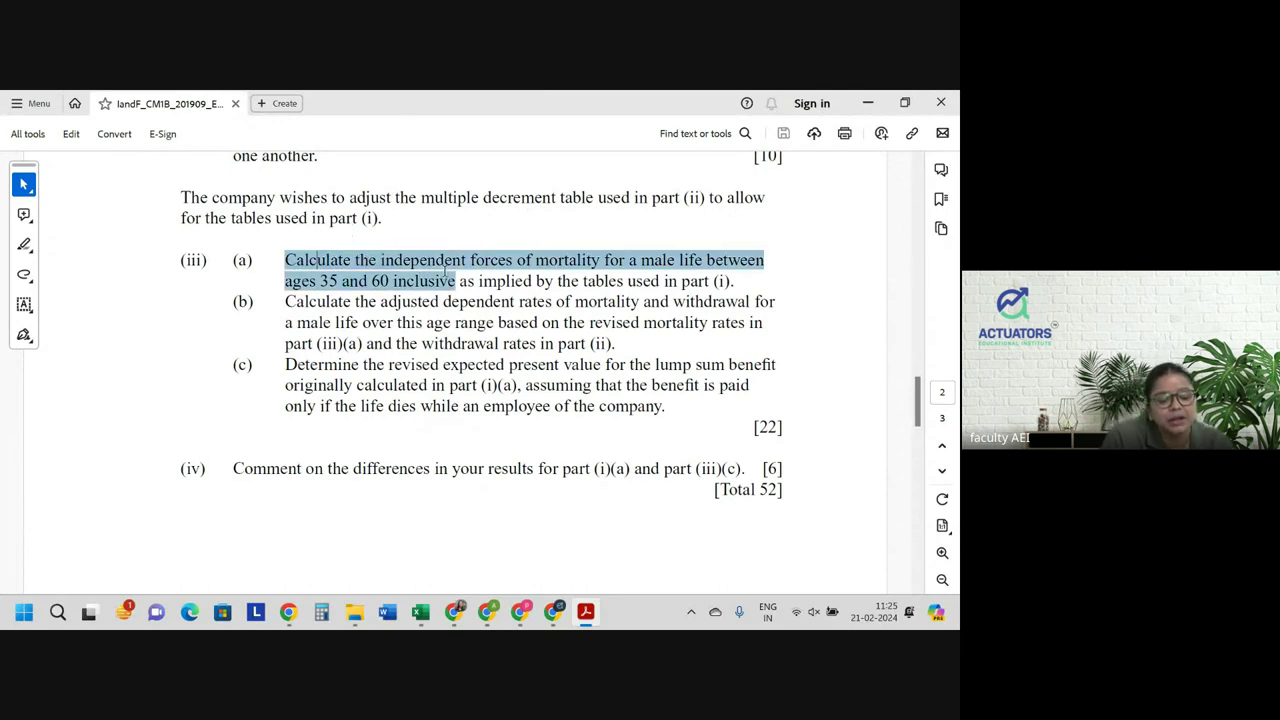
{"action": "left_click", "coordinate": [518, 271]}
{"action": "left_click_drag", "start_coordinate": [320, 281], "coordinate": [393, 281]}
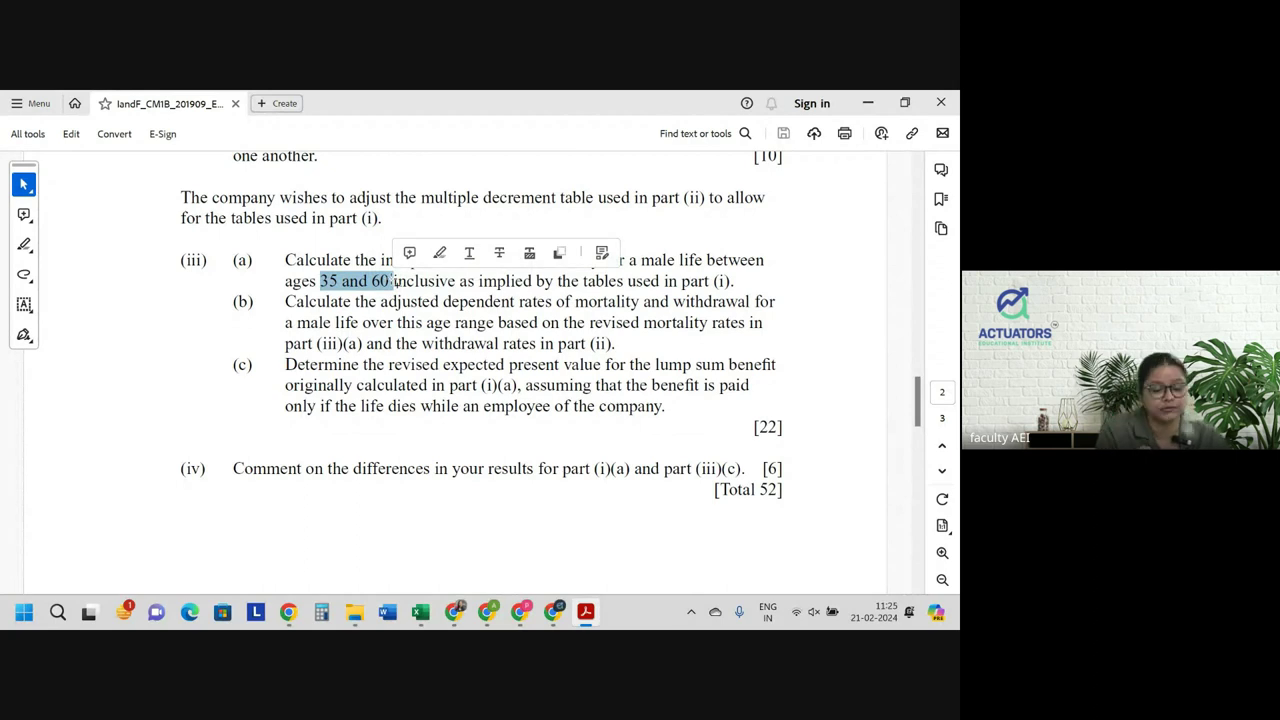
{"action": "left_click_drag", "start_coordinate": [536, 281], "coordinate": [740, 279]}
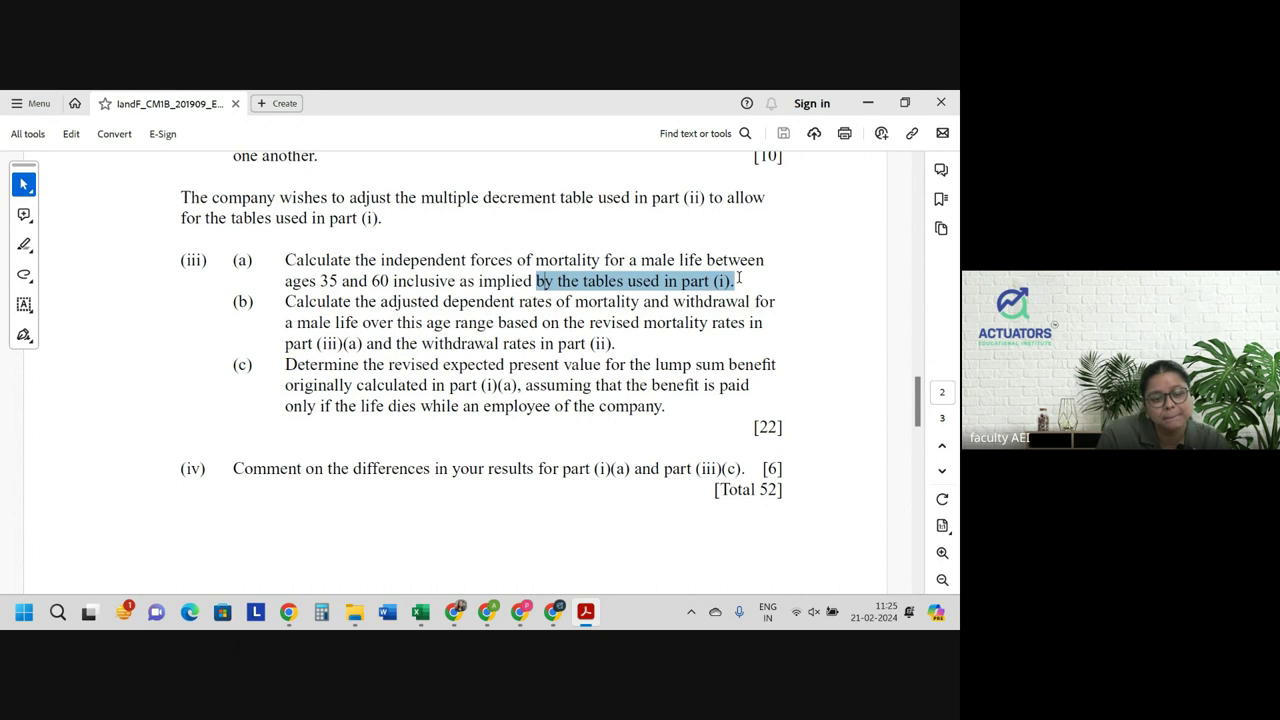
{"action": "left_click_drag", "start_coordinate": [739, 279], "coordinate": [739, 279]}
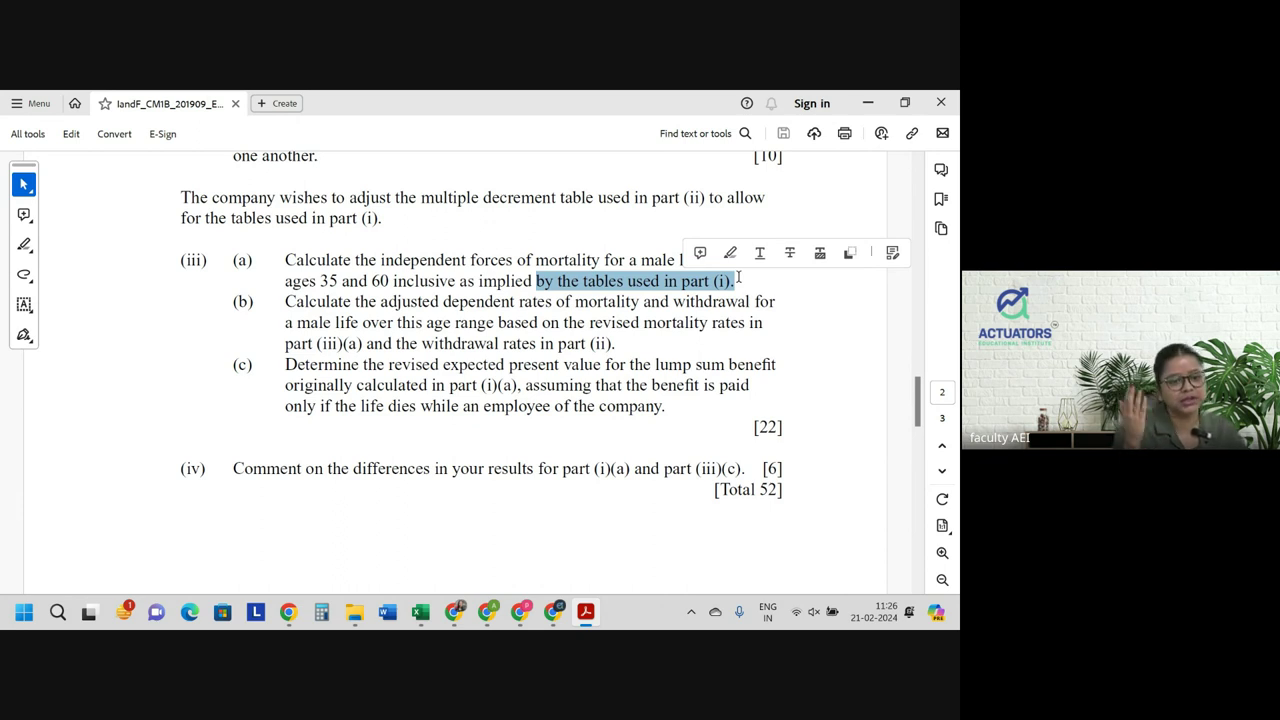
Reread part (ii)'s 'twenty' wording, then return to the Excel Q1 (ii) sheet.
{"action": "scroll", "coordinate": [739, 279], "scroll_direction": "up", "scroll_amount": 5}
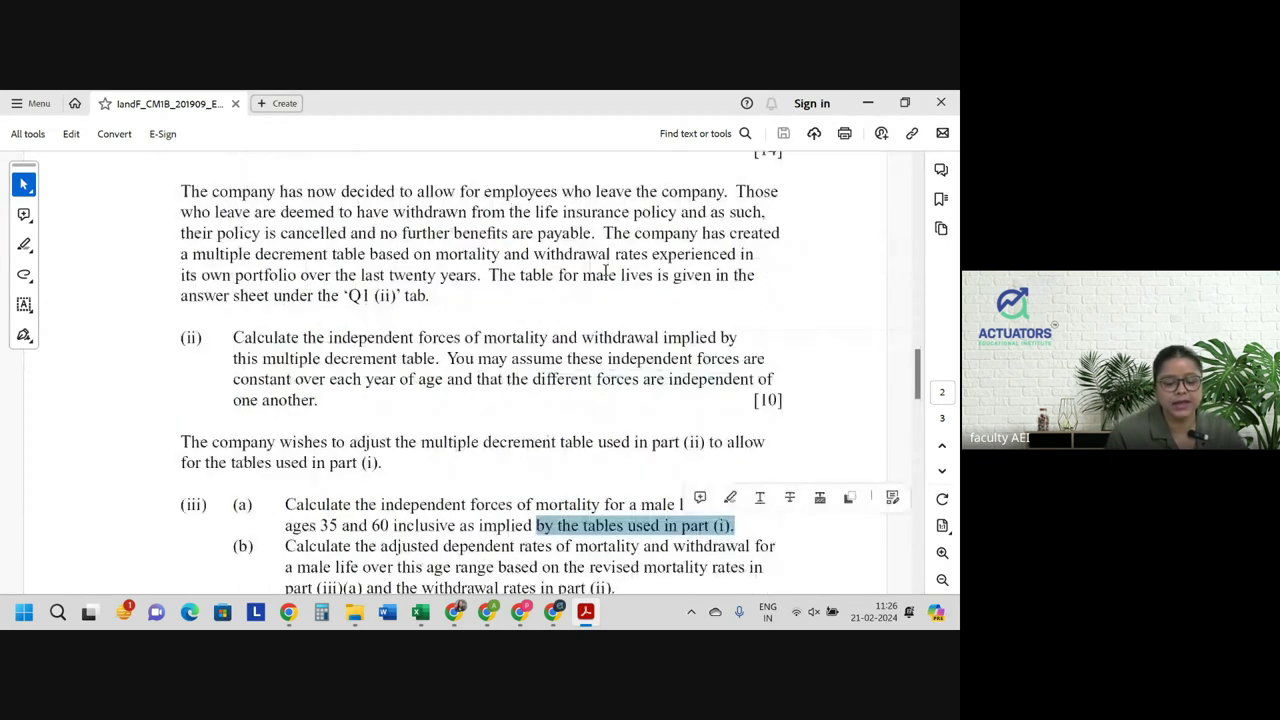
{"action": "double_click", "coordinate": [415, 275]}
{"action": "scroll", "coordinate": [440, 283], "scroll_direction": "down", "scroll_amount": 3}
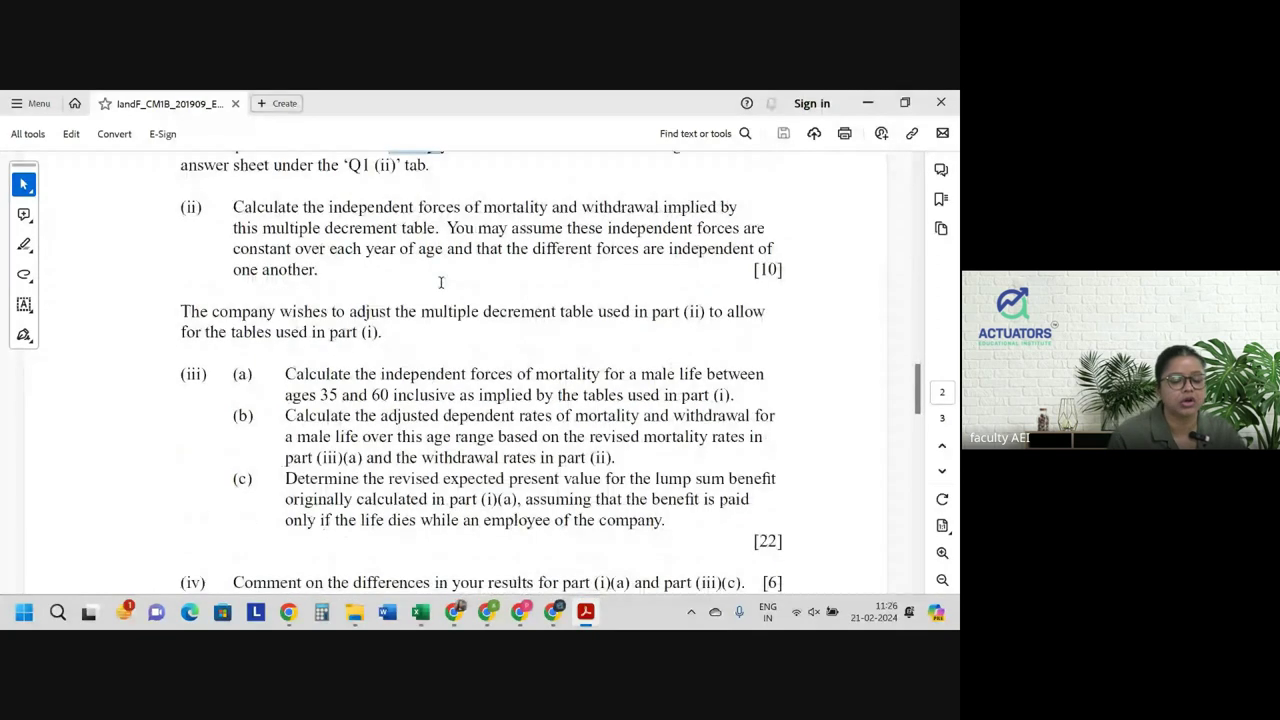
{"action": "scroll", "coordinate": [440, 283], "scroll_direction": "down", "scroll_amount": 1}
{"action": "key", "text": "alt+Tab"}
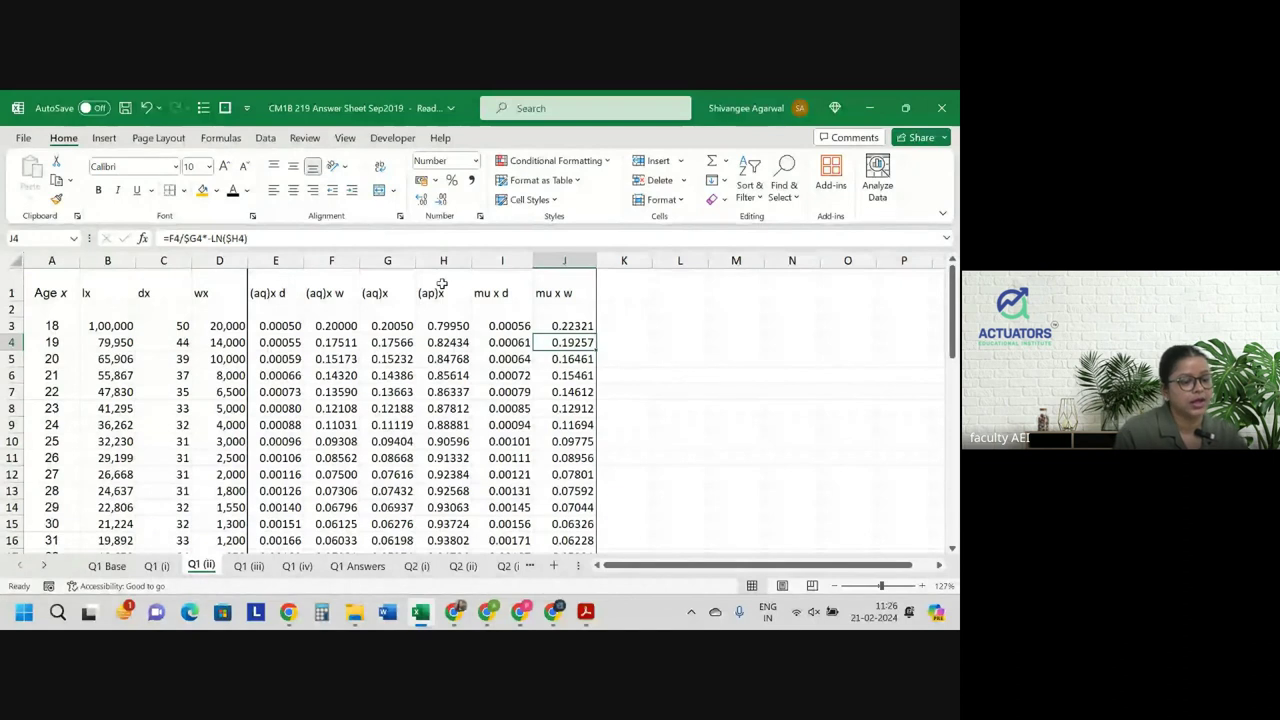
Compare the Q1 Base and Q1 (ii) sheets by switching back and forth.
{"action": "left_click", "coordinate": [106, 567]}
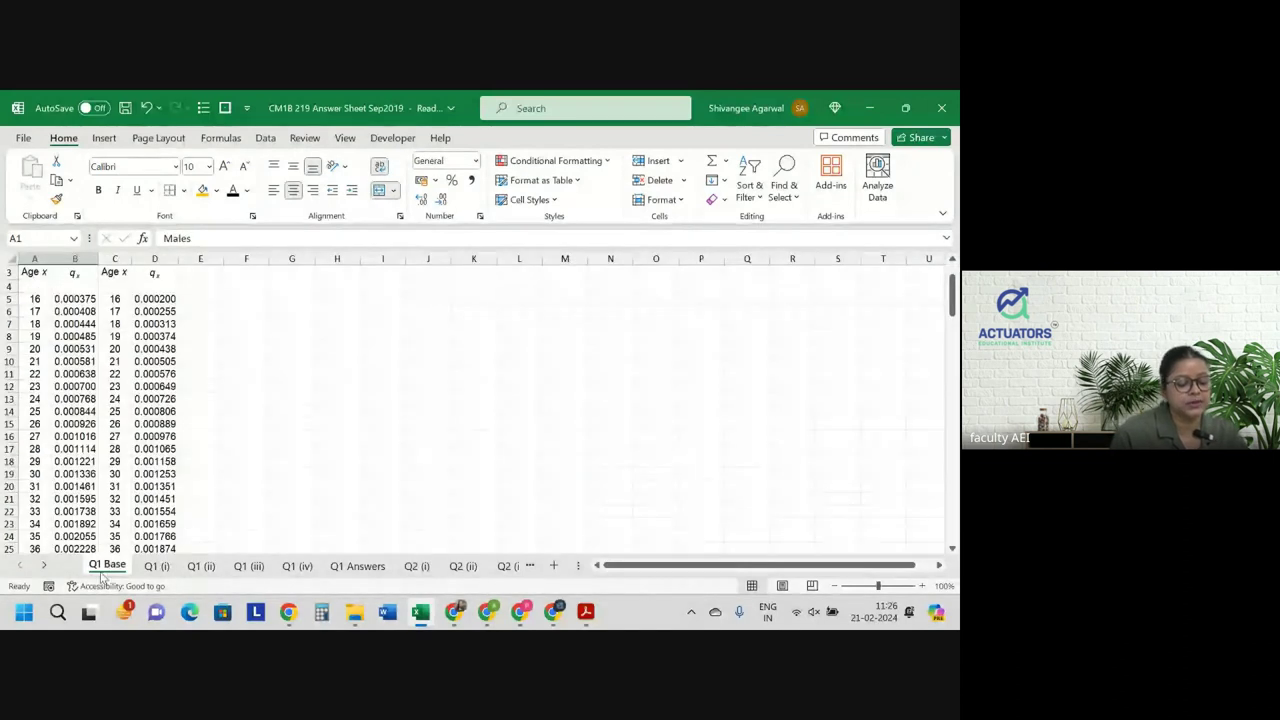
{"action": "left_click", "coordinate": [201, 566]}
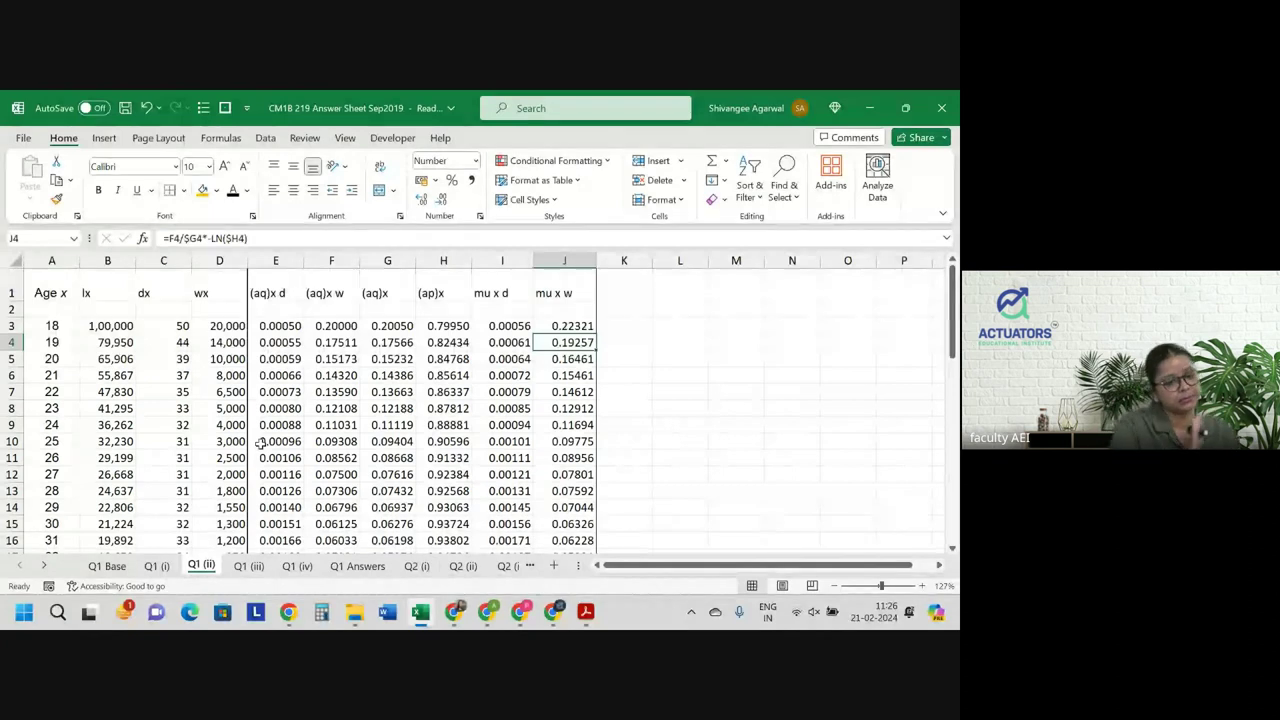
{"action": "left_click", "coordinate": [108, 566]}
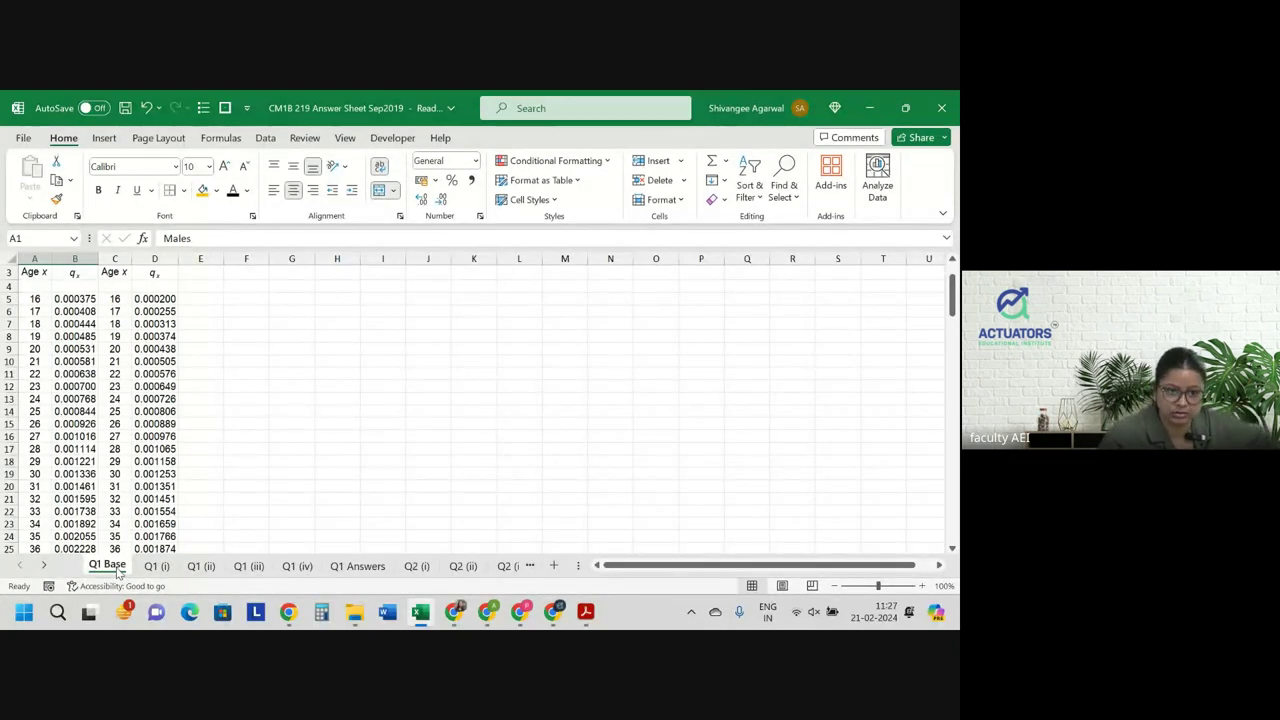
{"action": "left_click", "coordinate": [205, 568]}
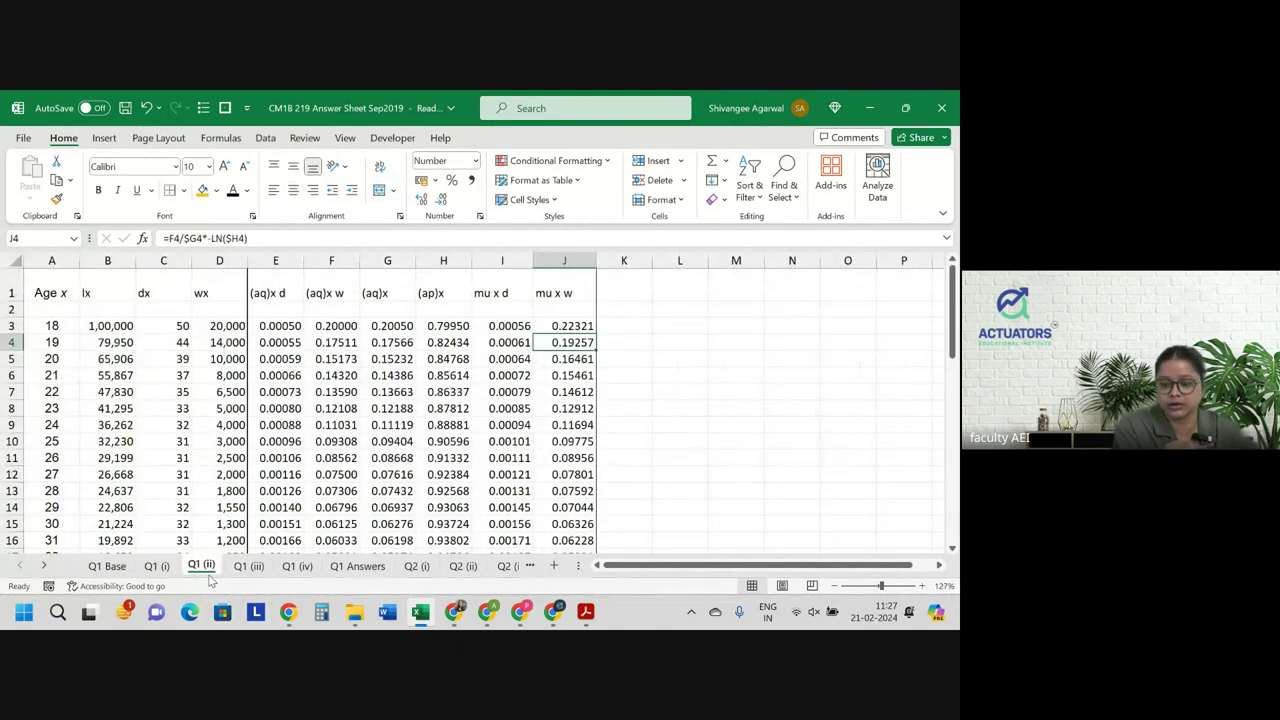
{"action": "left_click", "coordinate": [112, 566]}
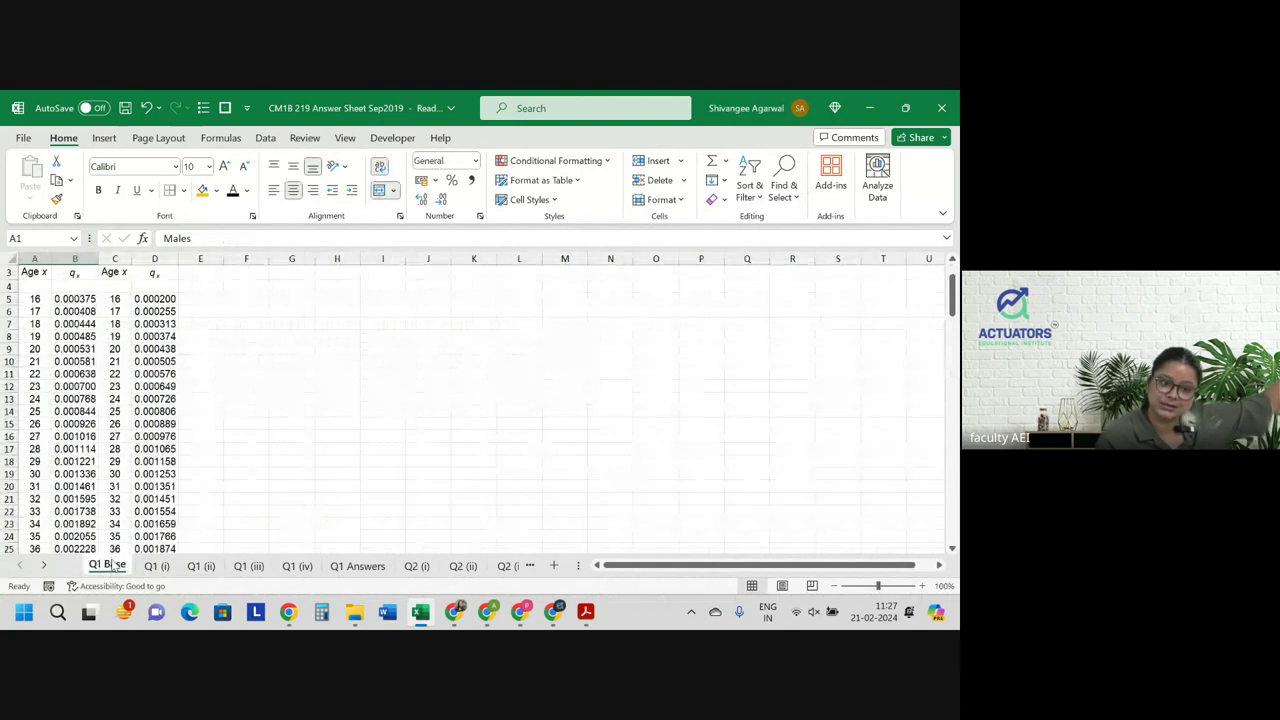
{"action": "left_click", "coordinate": [200, 566]}
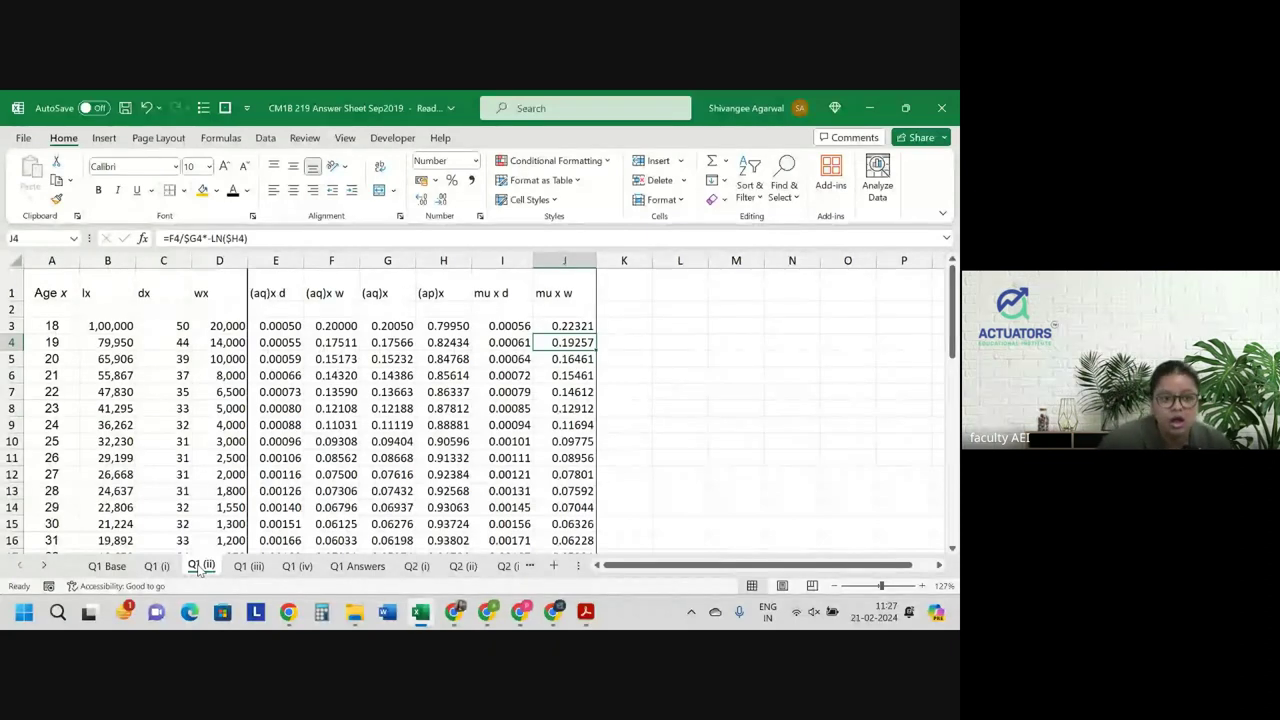
Check the 'over the last twenty years' phrase in the PDF, then open the Q1 (iii) sheet.
{"action": "key", "text": "alt+Tab"}
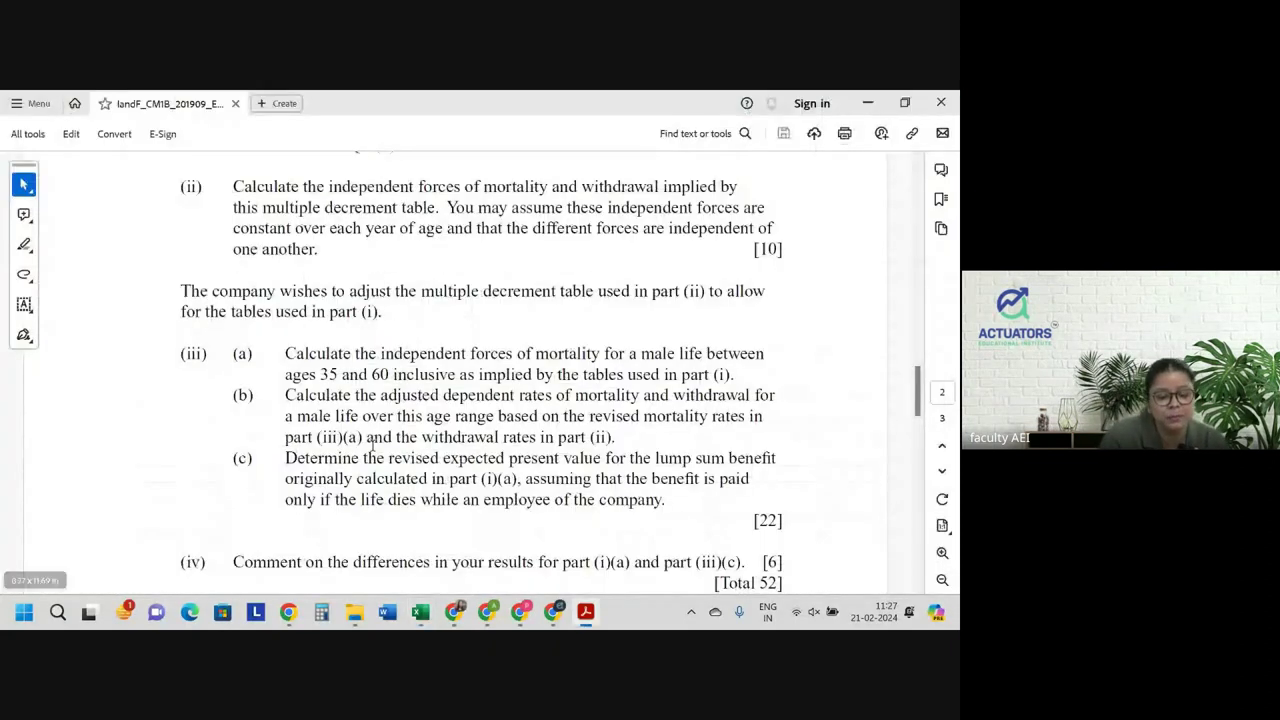
{"action": "scroll", "coordinate": [372, 445], "scroll_direction": "up", "scroll_amount": 3}
{"action": "mouse_move", "coordinate": [300, 311]}
{"action": "left_mouse_down"}
{"action": "mouse_move", "coordinate": [471, 292]}
{"action": "mouse_move", "coordinate": [475, 312]}
{"action": "left_mouse_up"}
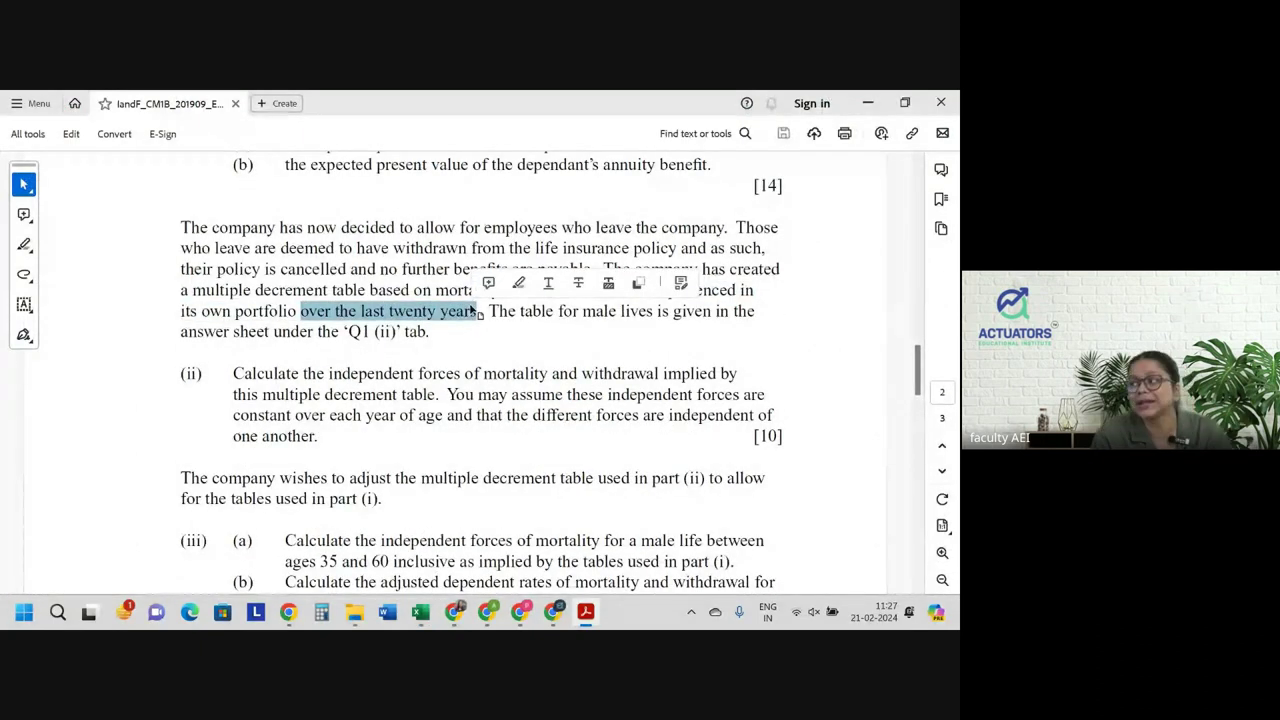
{"action": "key", "text": "alt+Tab"}
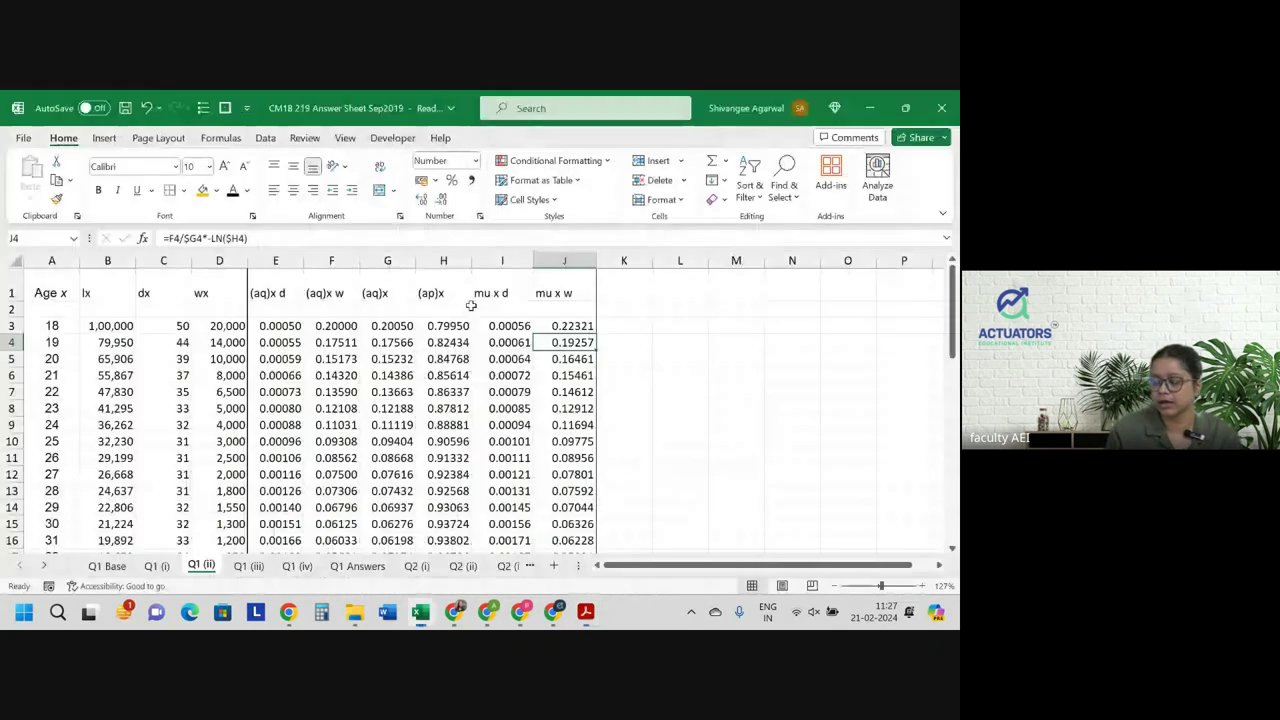
{"action": "left_click", "coordinate": [268, 567]}
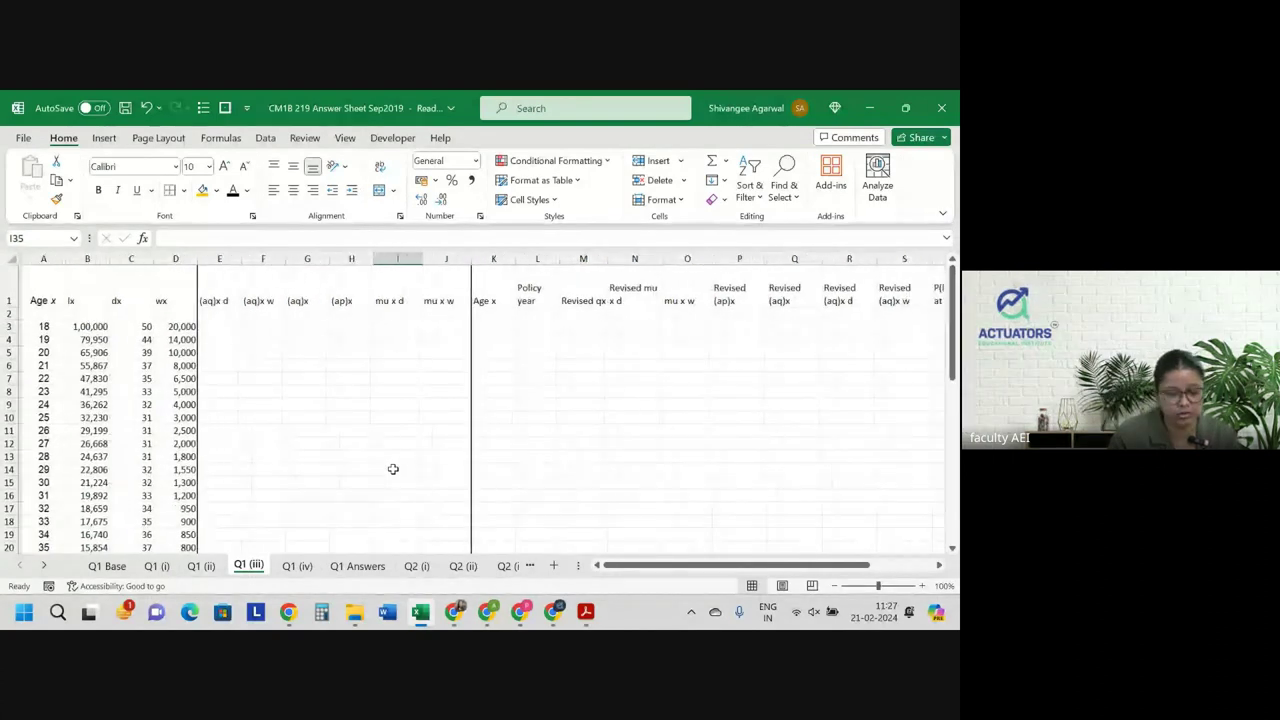
Copy the E3:J45 decrement formula block from the Q1 (ii) sheet.
{"action": "left_click", "coordinate": [222, 327]}
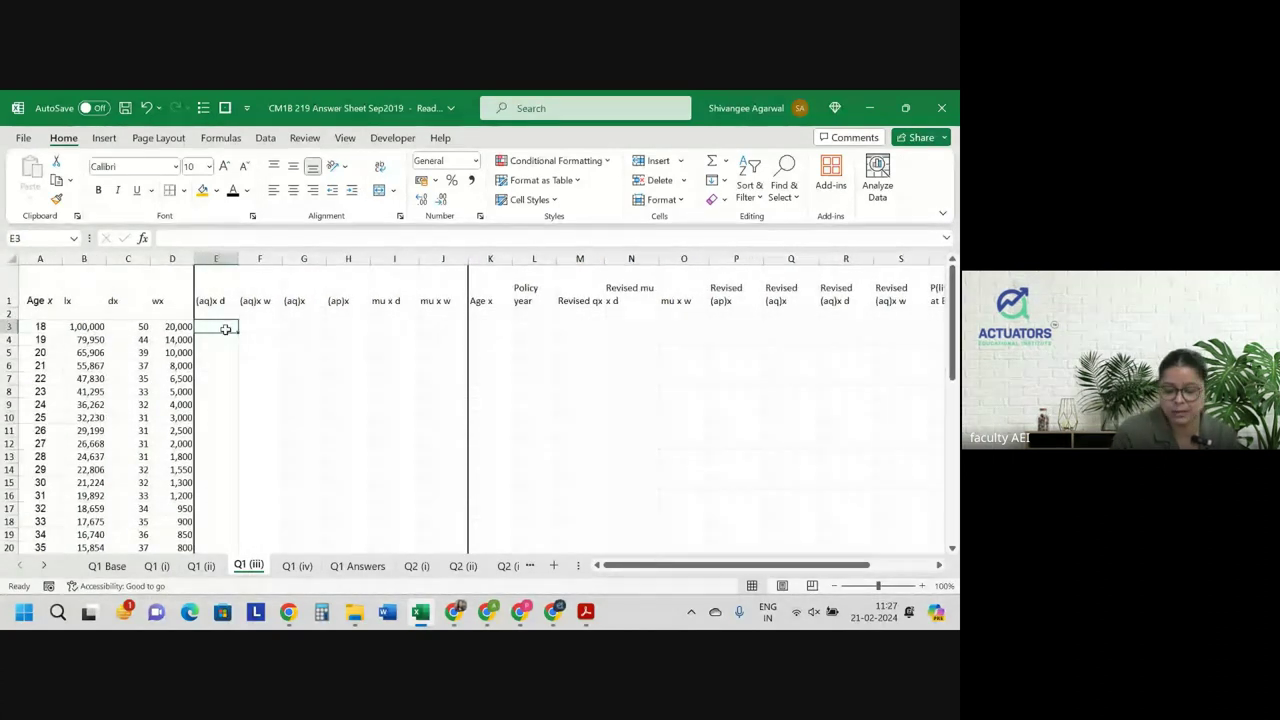
{"action": "type", "text": "="}
{"action": "key", "text": "Escape"}
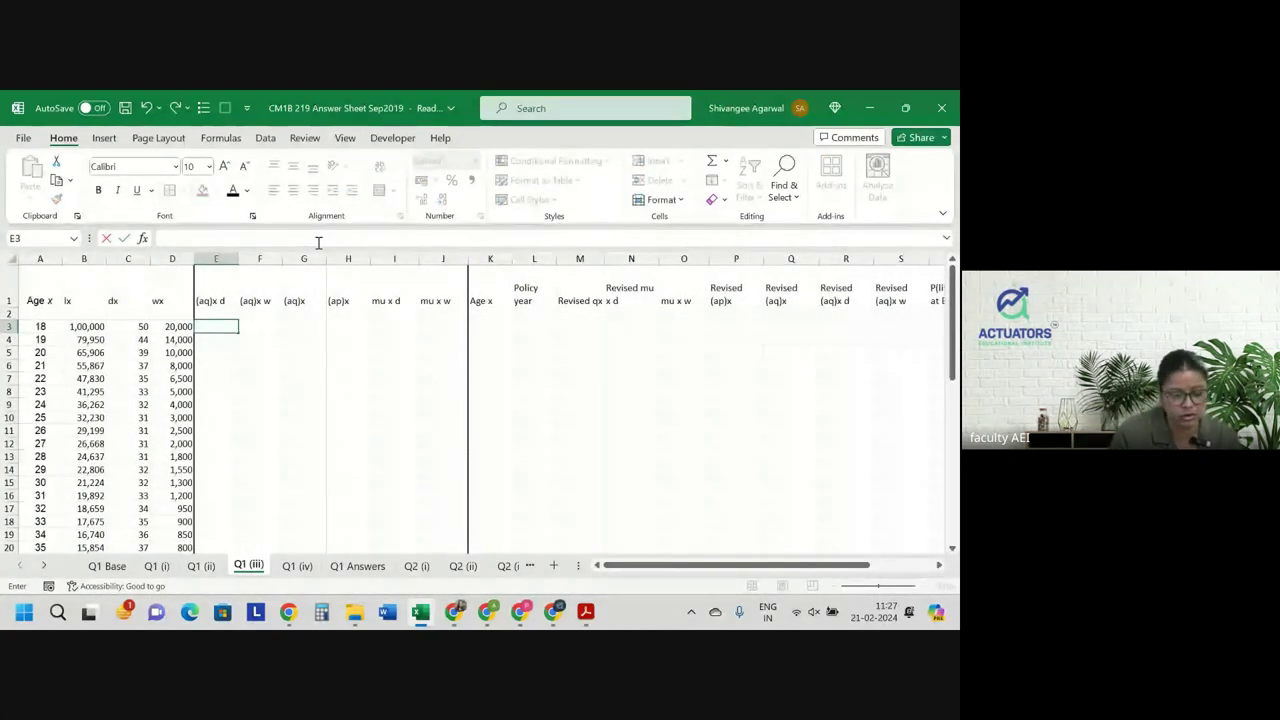
{"action": "left_click", "coordinate": [204, 566]}
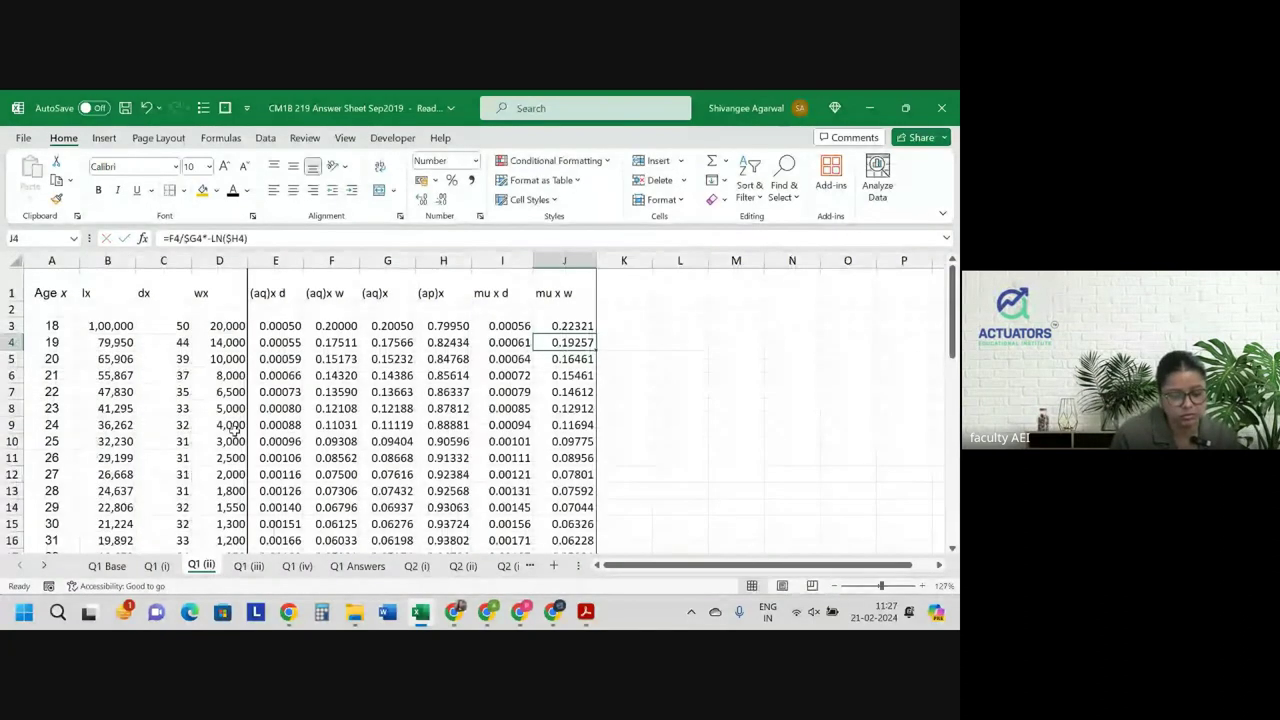
{"action": "left_click", "coordinate": [248, 566]}
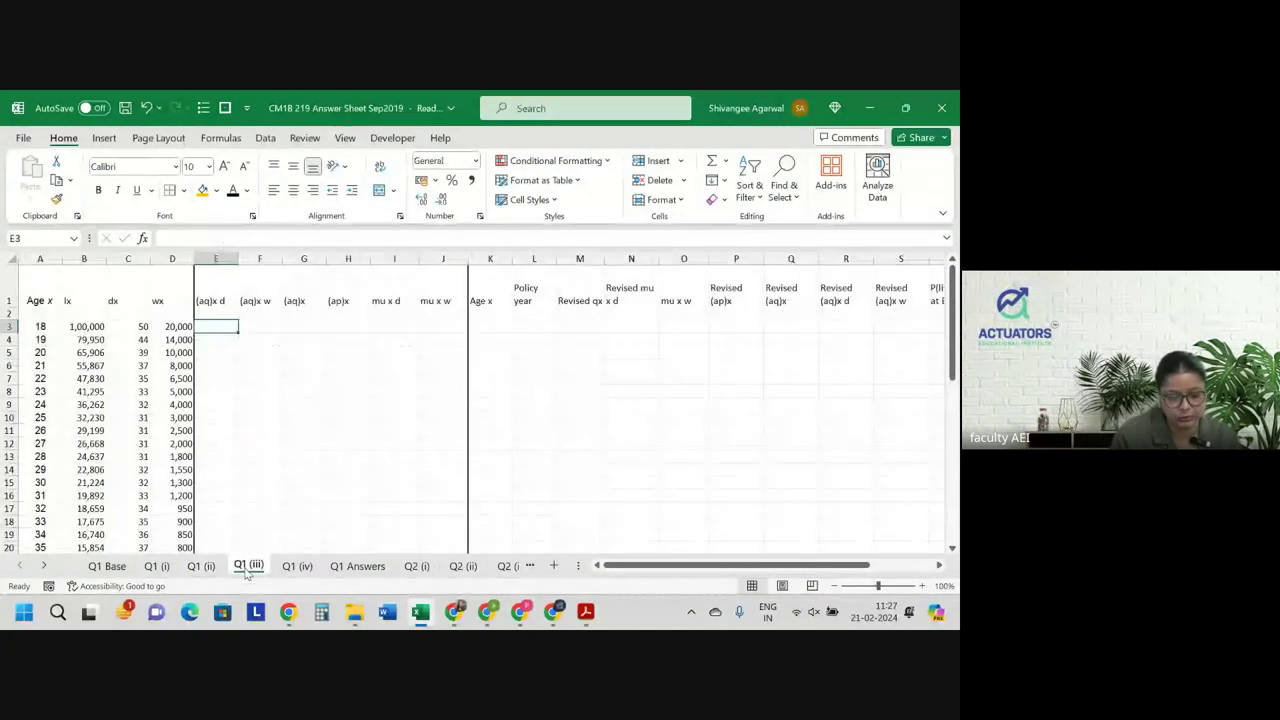
{"action": "left_click", "coordinate": [203, 566]}
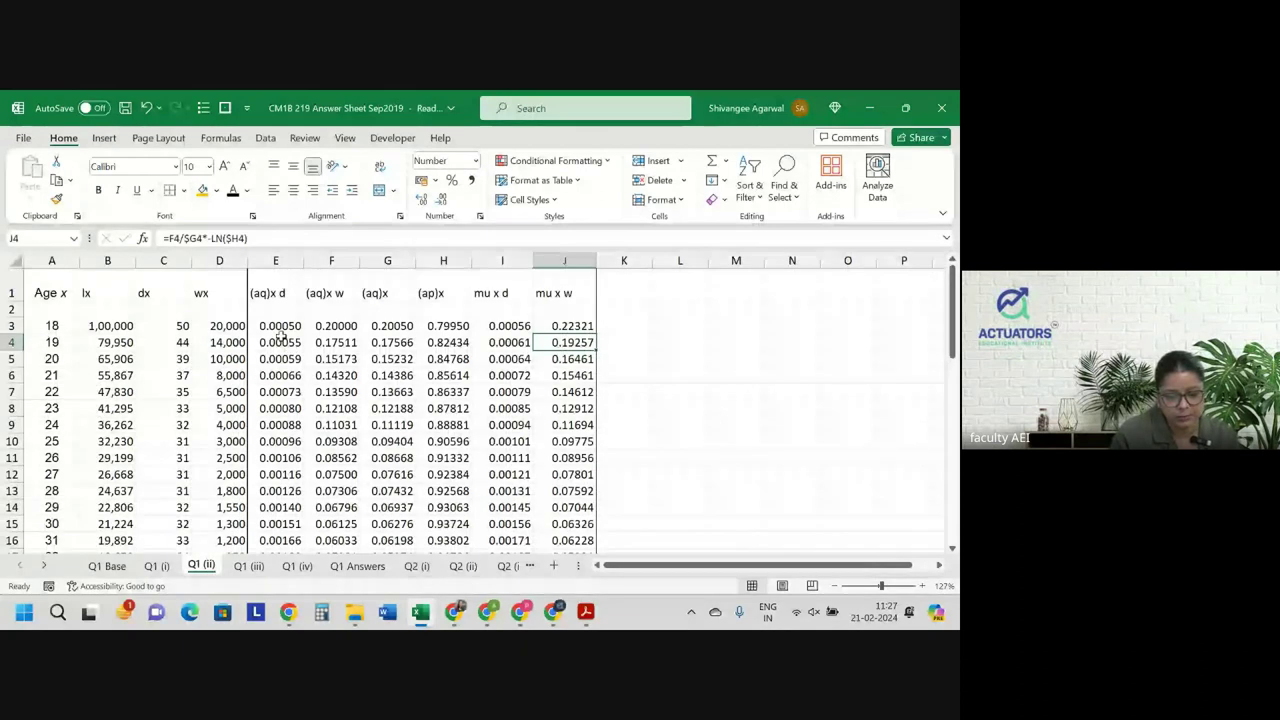
{"action": "left_click_drag", "start_coordinate": [276, 326], "coordinate": [553, 326]}
{"action": "key", "text": "ctrl+shift+Down"}
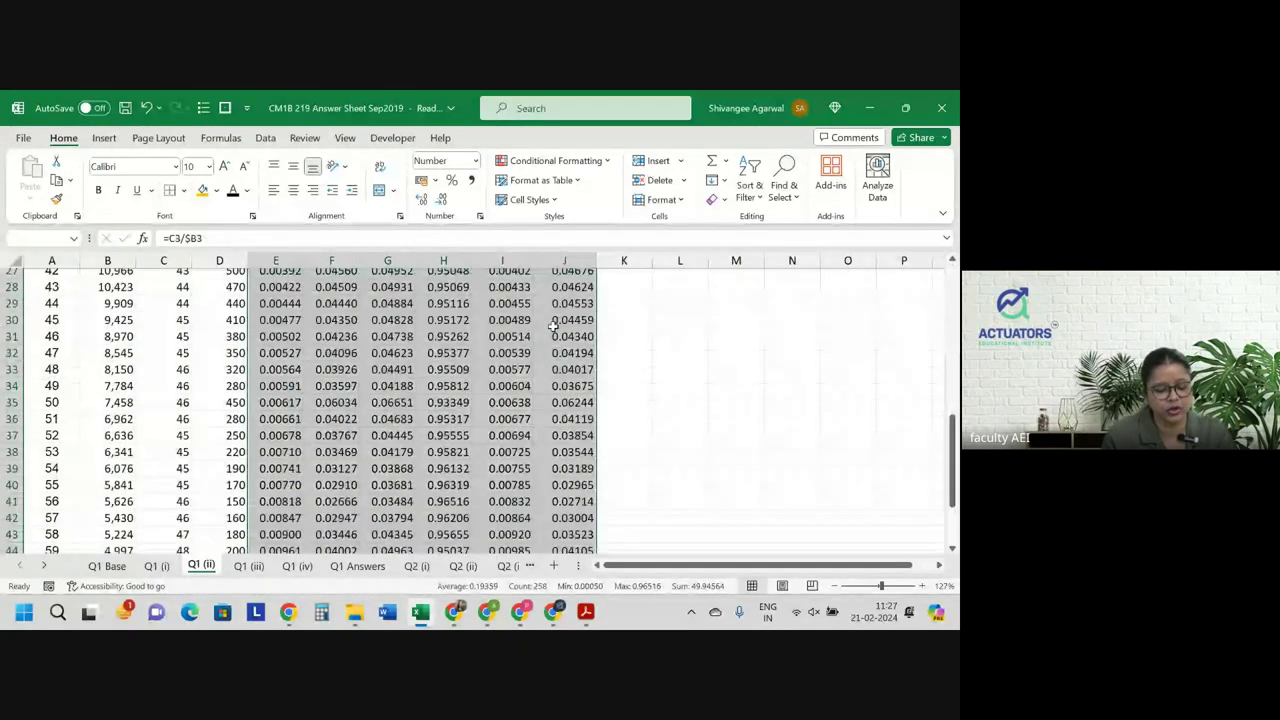
{"action": "key", "text": "ctrl+c"}
Paste the block into Q1 (iii) at E3 and inspect the formulas in E3 and G10.
{"action": "left_click", "coordinate": [250, 567]}
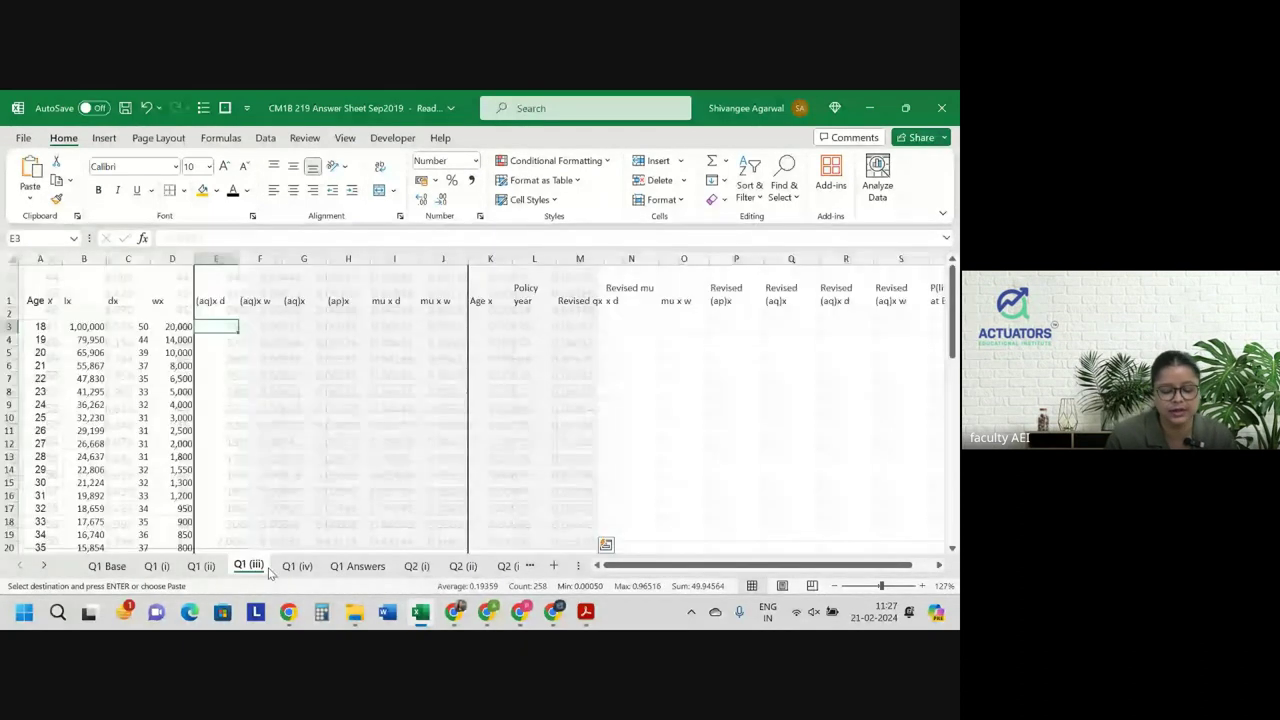
{"action": "key", "text": "super+ctrl+v"}
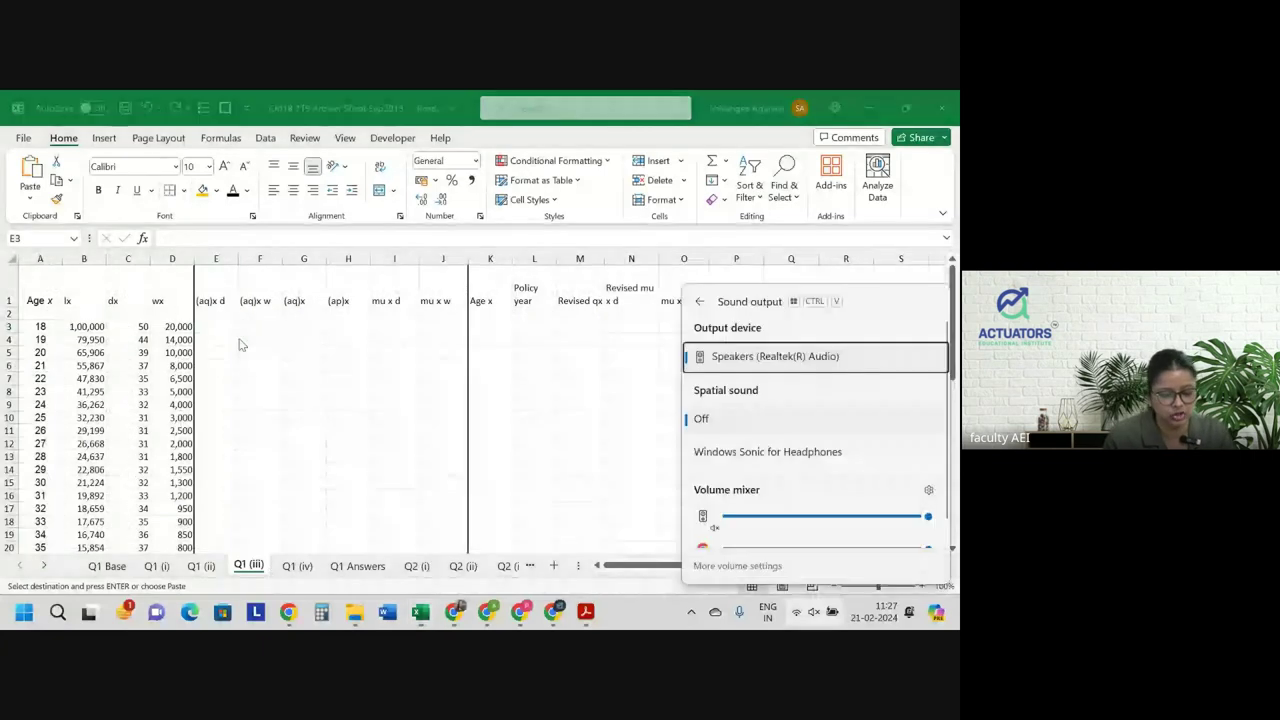
{"action": "left_click", "coordinate": [208, 327]}
{"action": "key", "text": "ctrl+v"}
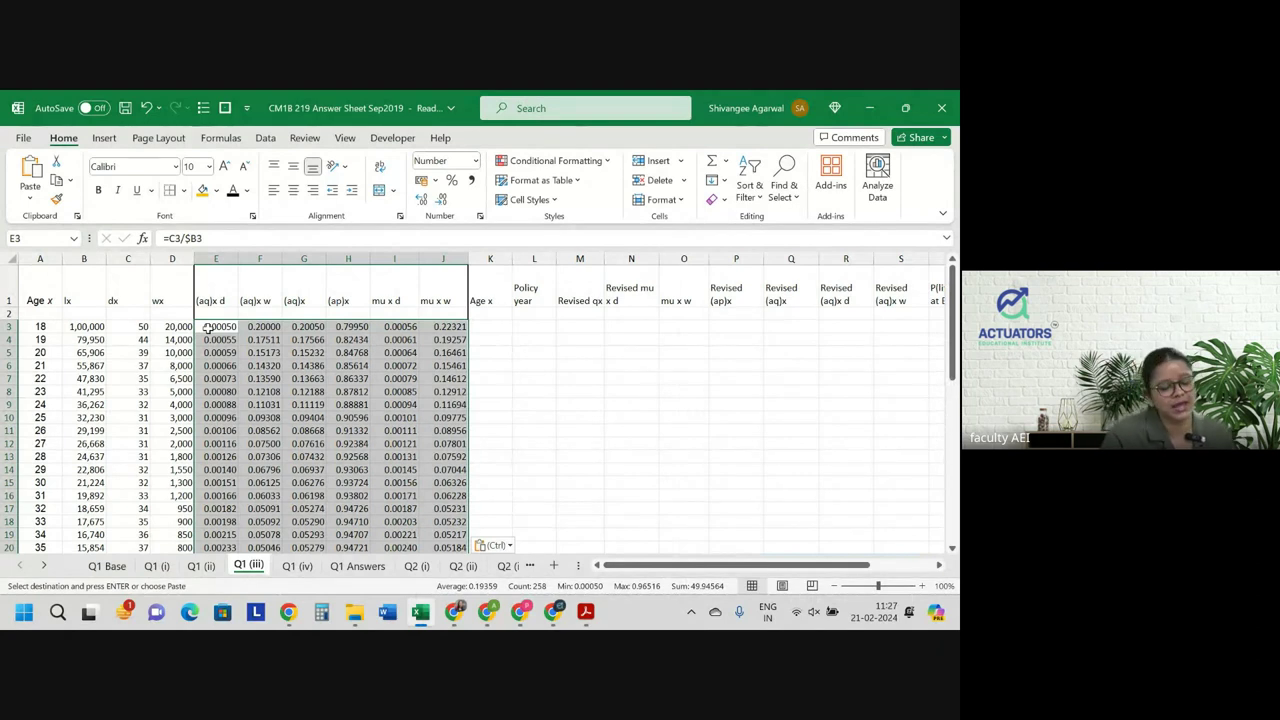
{"action": "double_click", "coordinate": [208, 327]}
{"action": "left_click", "coordinate": [307, 418]}
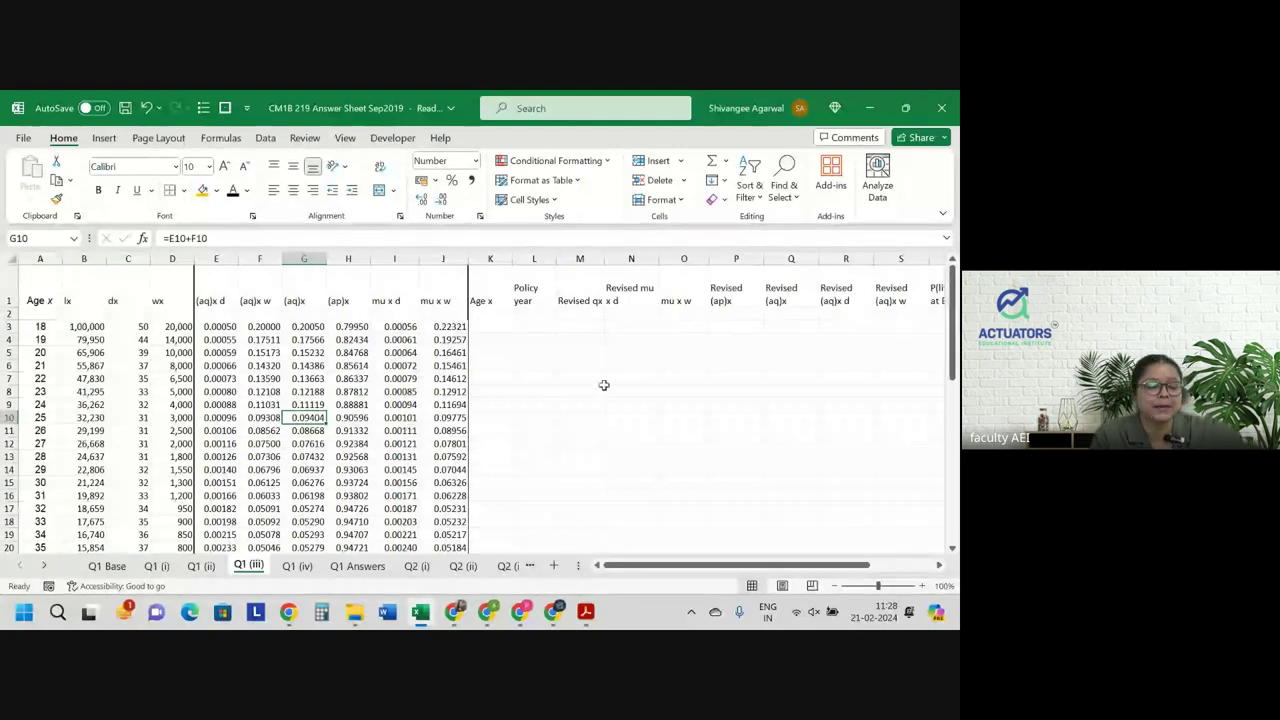
{"action": "scroll", "coordinate": [604, 385], "scroll_direction": "up", "scroll_amount": 2, "text": "ctrl"}
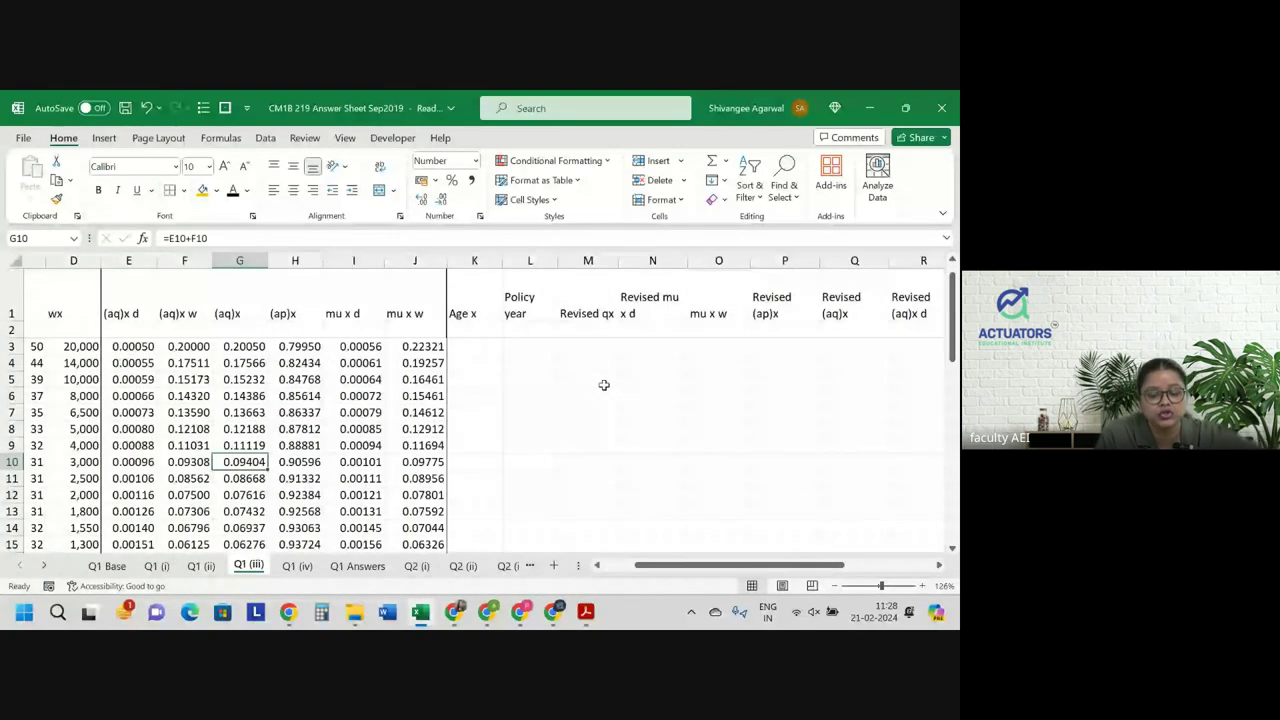
{"action": "scroll", "coordinate": [604, 385], "scroll_direction": "right", "scroll_amount": 3}
{"action": "scroll", "coordinate": [604, 385], "scroll_direction": "down", "scroll_amount": 1}
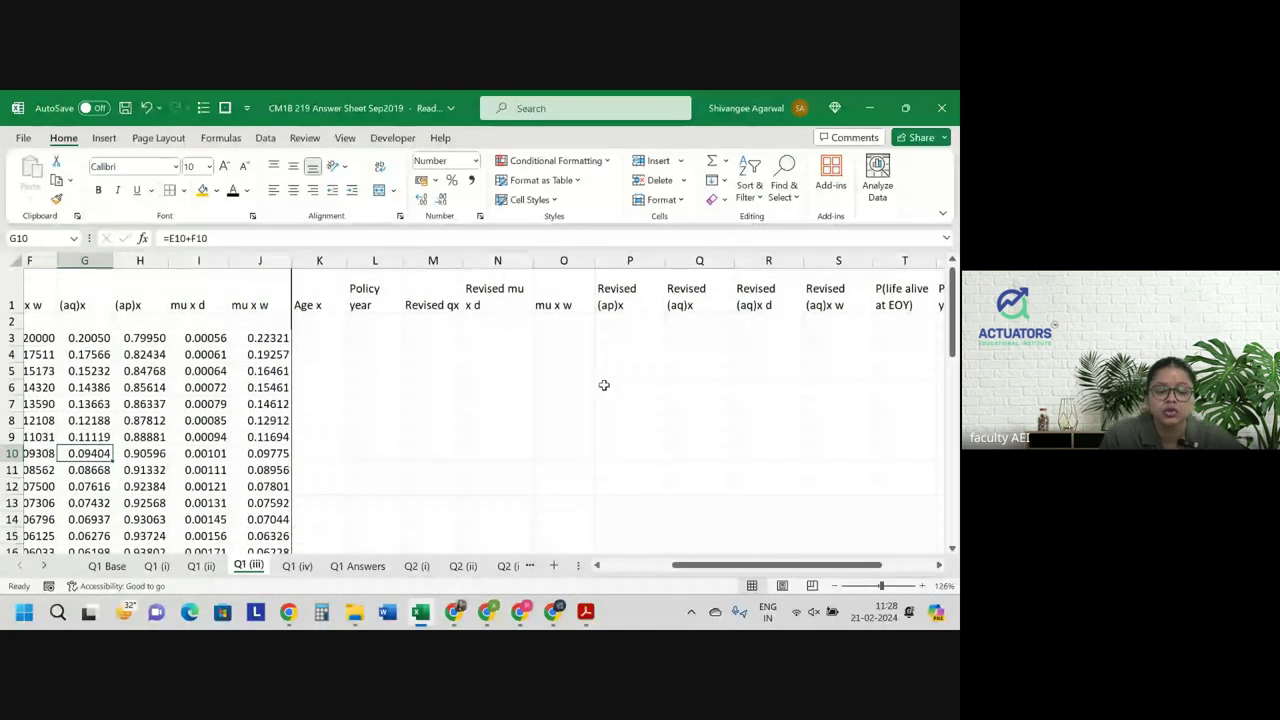
{"action": "scroll", "coordinate": [333, 327], "scroll_direction": "left", "scroll_amount": 4}
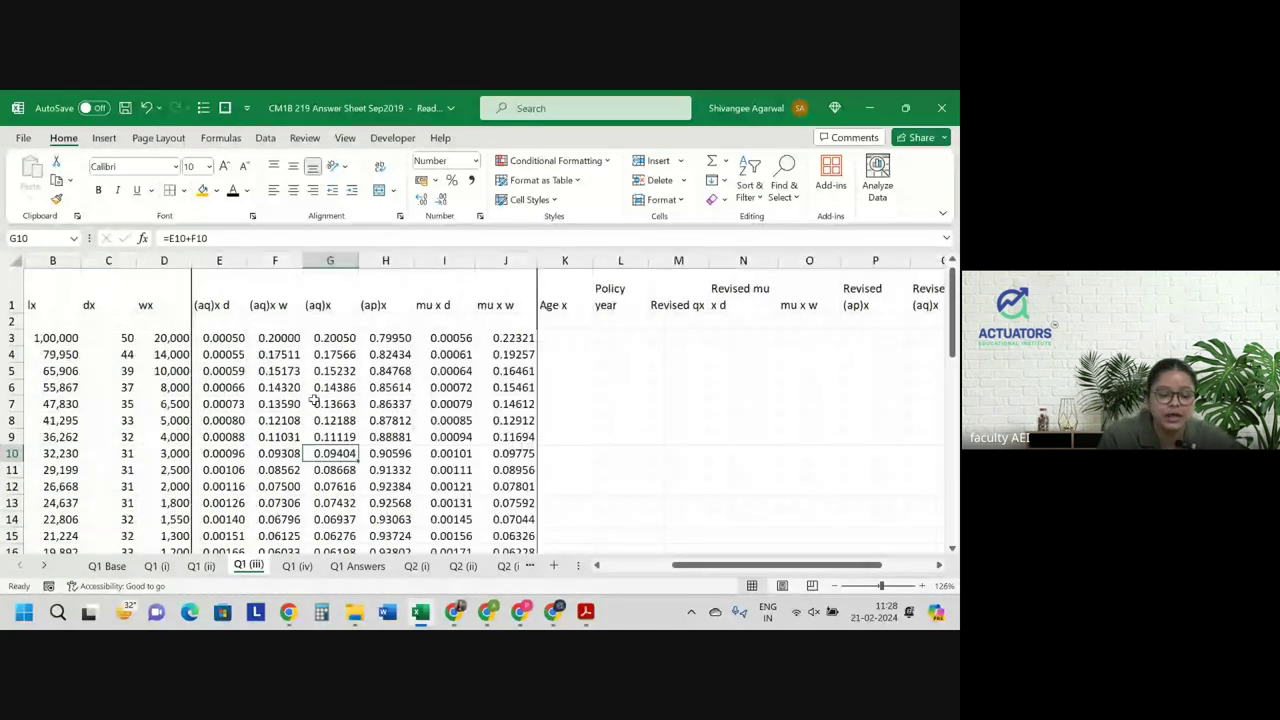
{"action": "scroll", "coordinate": [103, 491], "scroll_direction": "left", "scroll_amount": 1}
{"action": "scroll", "coordinate": [103, 491], "scroll_direction": "down", "scroll_amount": 2}
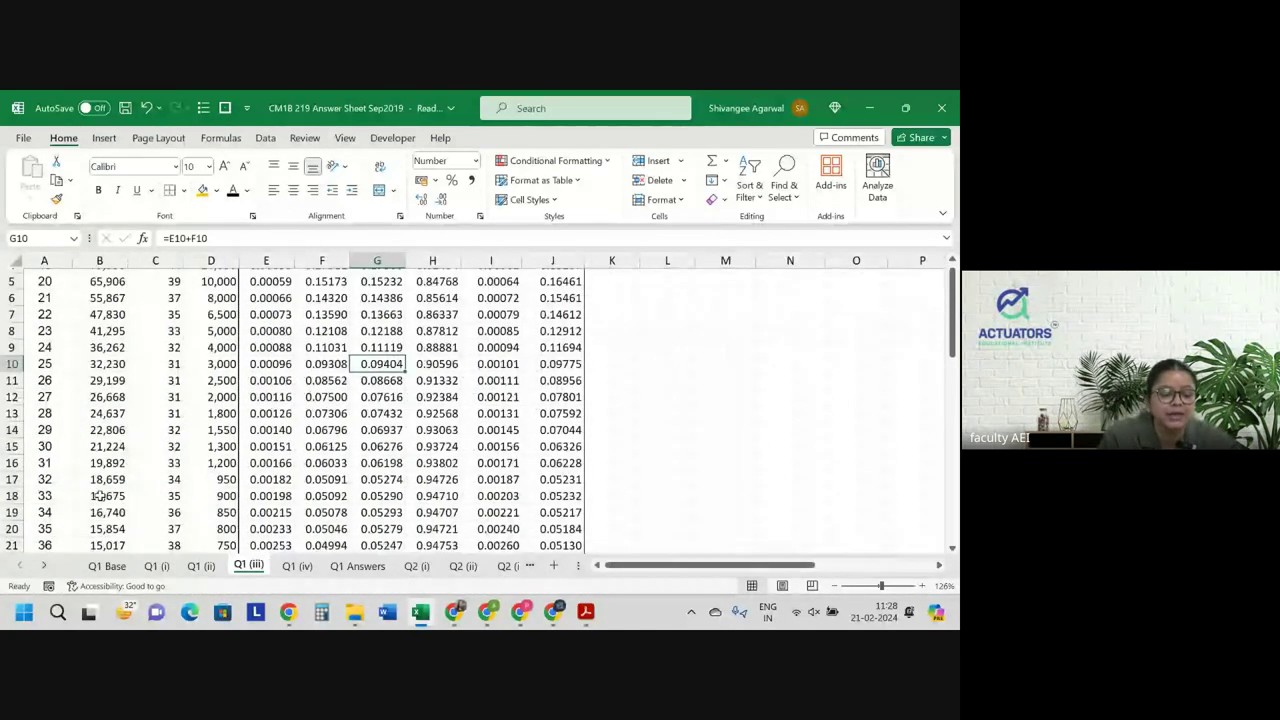
{"action": "scroll", "coordinate": [103, 491], "scroll_direction": "up", "scroll_amount": 2}
{"action": "scroll", "coordinate": [100, 492], "scroll_direction": "down", "scroll_amount": 2}
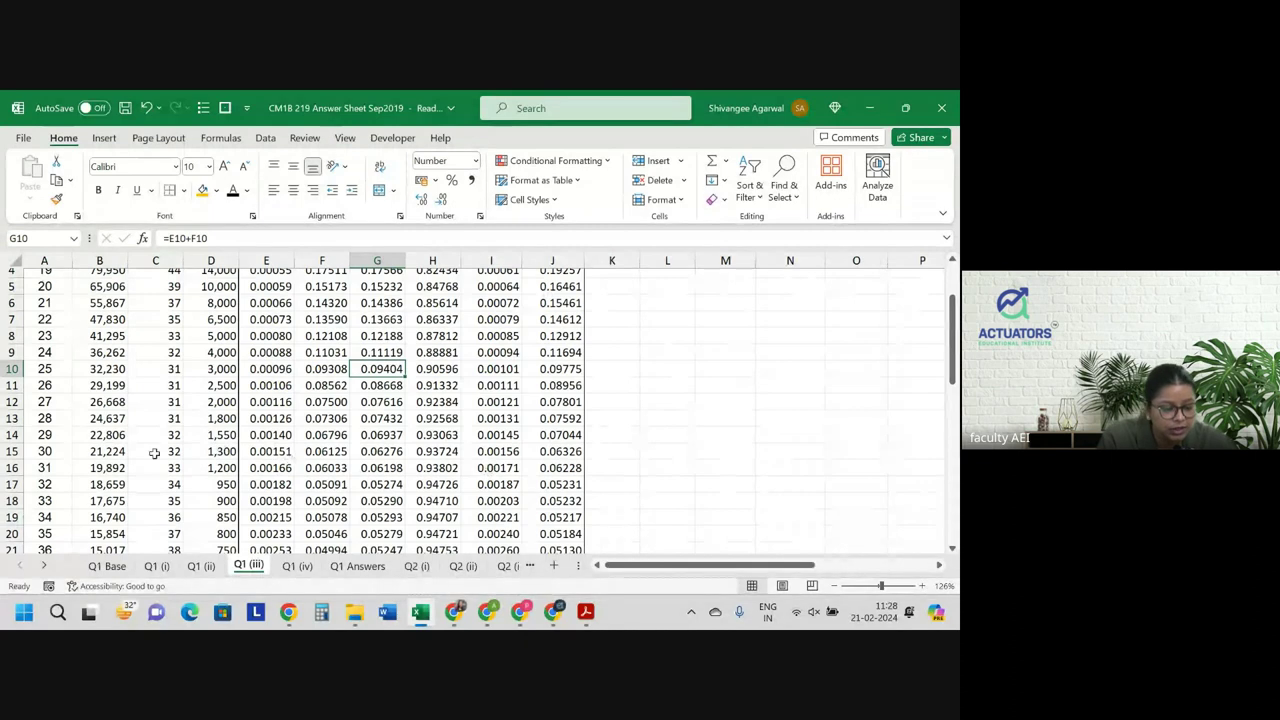
{"action": "scroll", "coordinate": [62, 499], "scroll_direction": "left", "scroll_amount": 1}
{"action": "scroll", "coordinate": [62, 499], "scroll_direction": "down", "scroll_amount": 1}
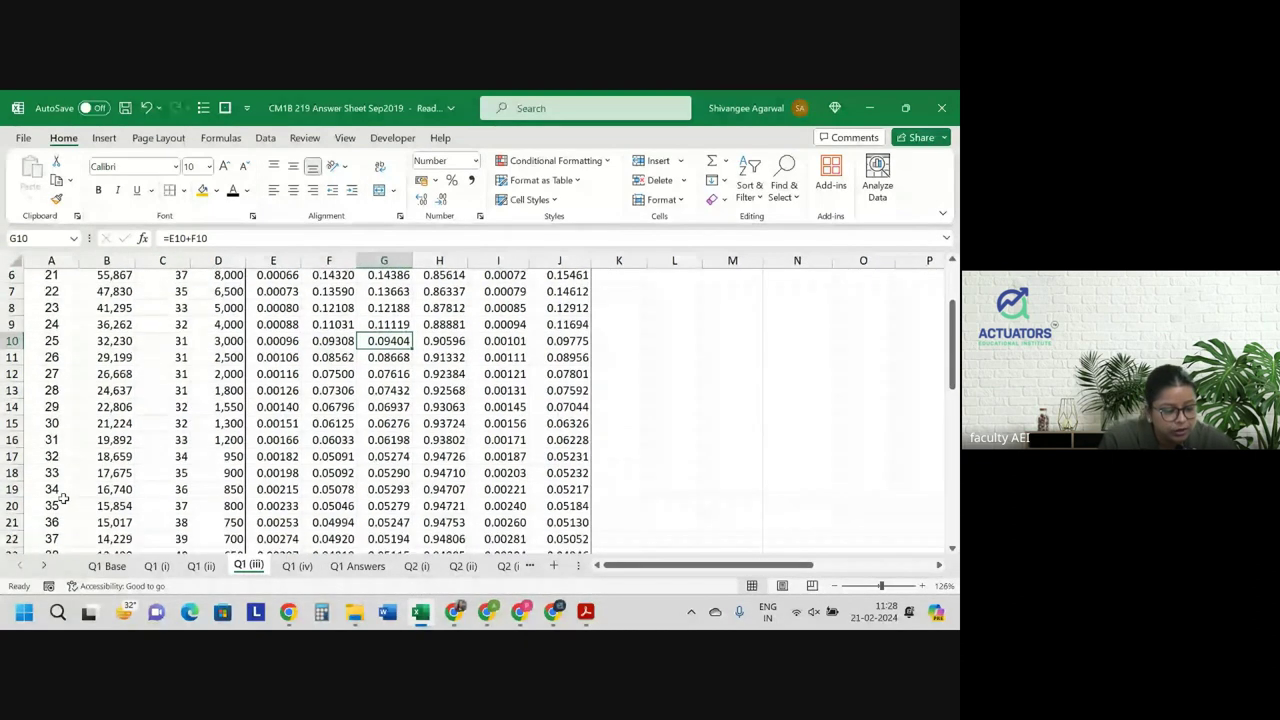
{"action": "left_click_drag", "start_coordinate": [62, 506], "coordinate": [515, 506]}
{"action": "scroll", "coordinate": [519, 508], "scroll_direction": "up", "scroll_amount": 1}
{"action": "scroll", "coordinate": [519, 508], "scroll_direction": "down", "scroll_amount": 2}
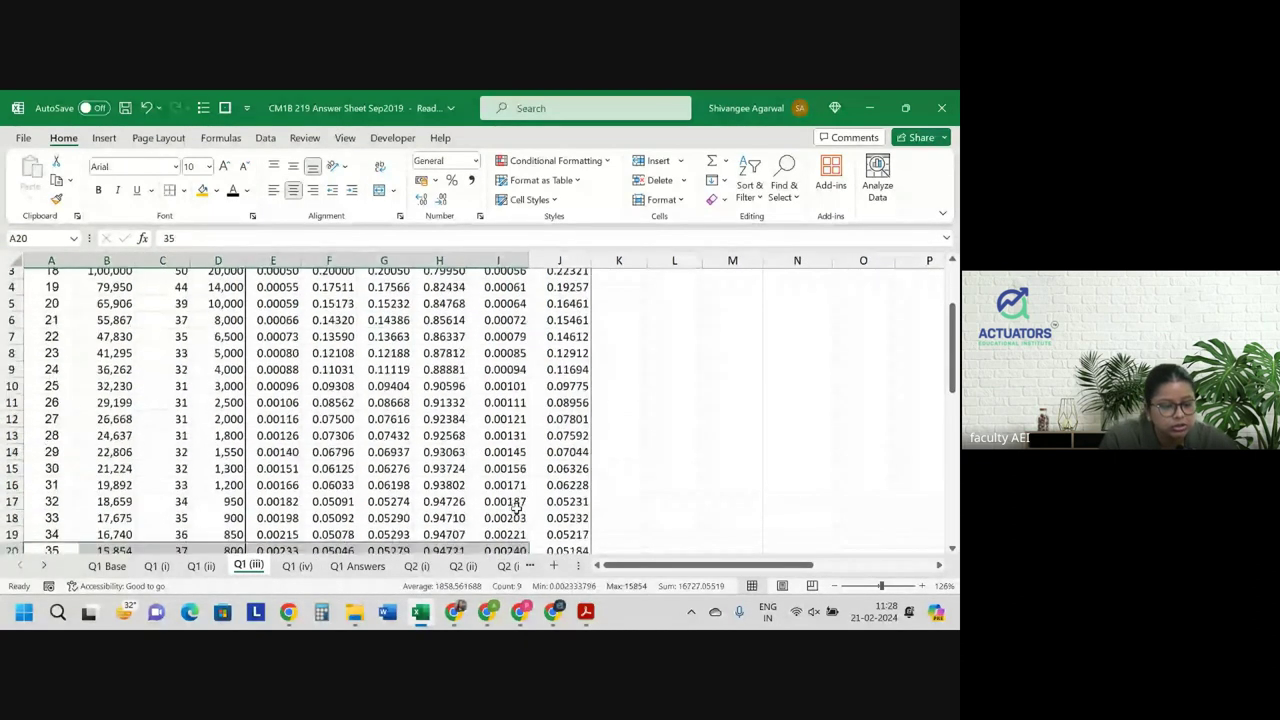
{"action": "scroll", "coordinate": [517, 509], "scroll_direction": "up", "scroll_amount": 2}
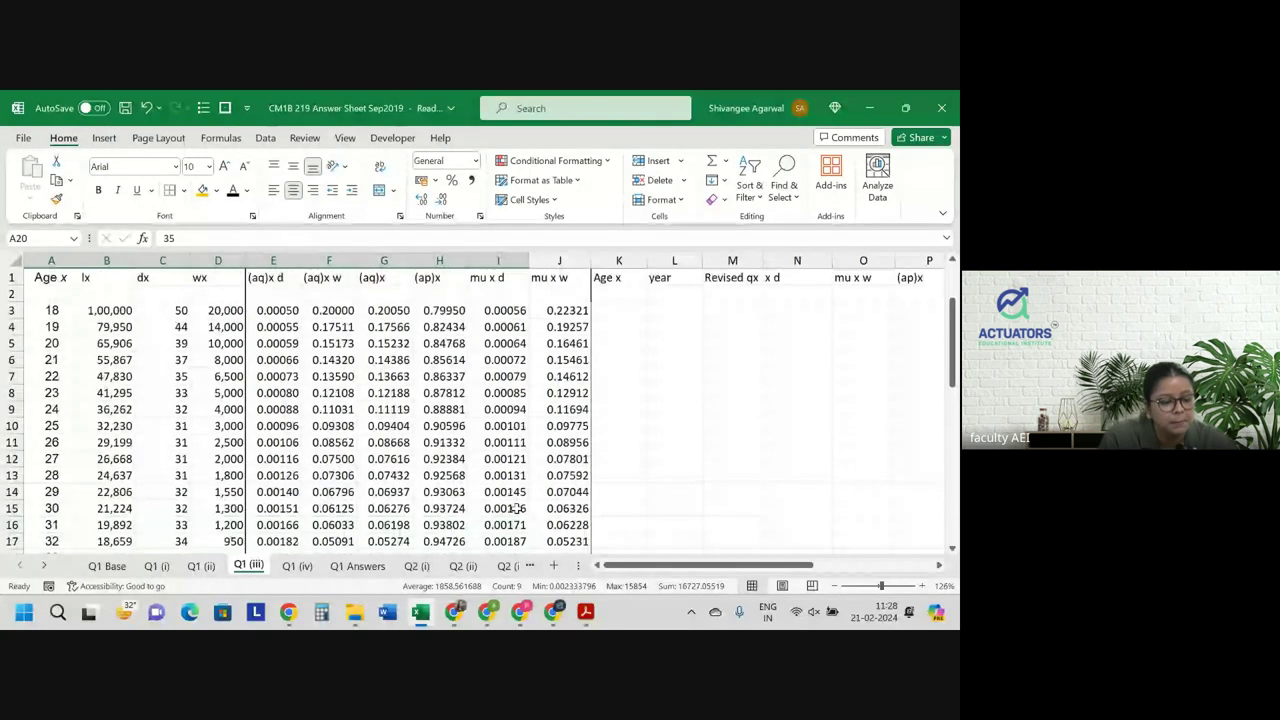
{"action": "scroll", "coordinate": [517, 509], "scroll_direction": "down", "scroll_amount": 3}
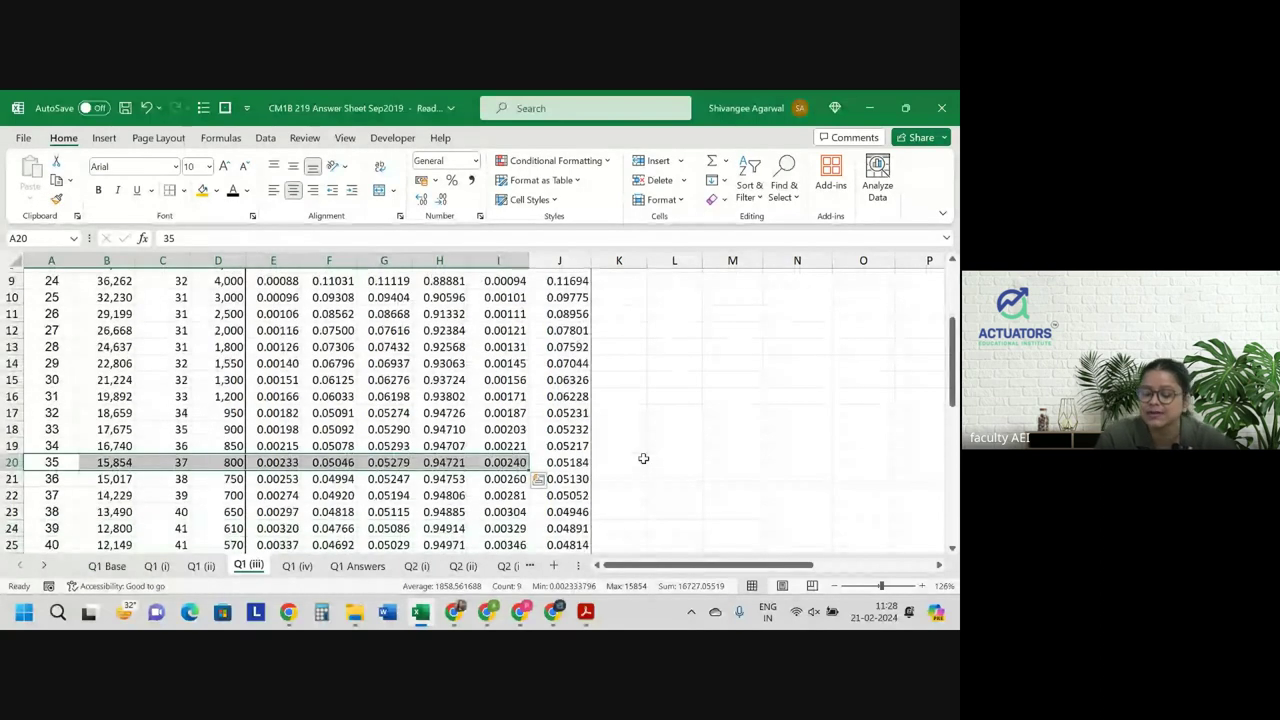
{"action": "left_click", "coordinate": [625, 464]}
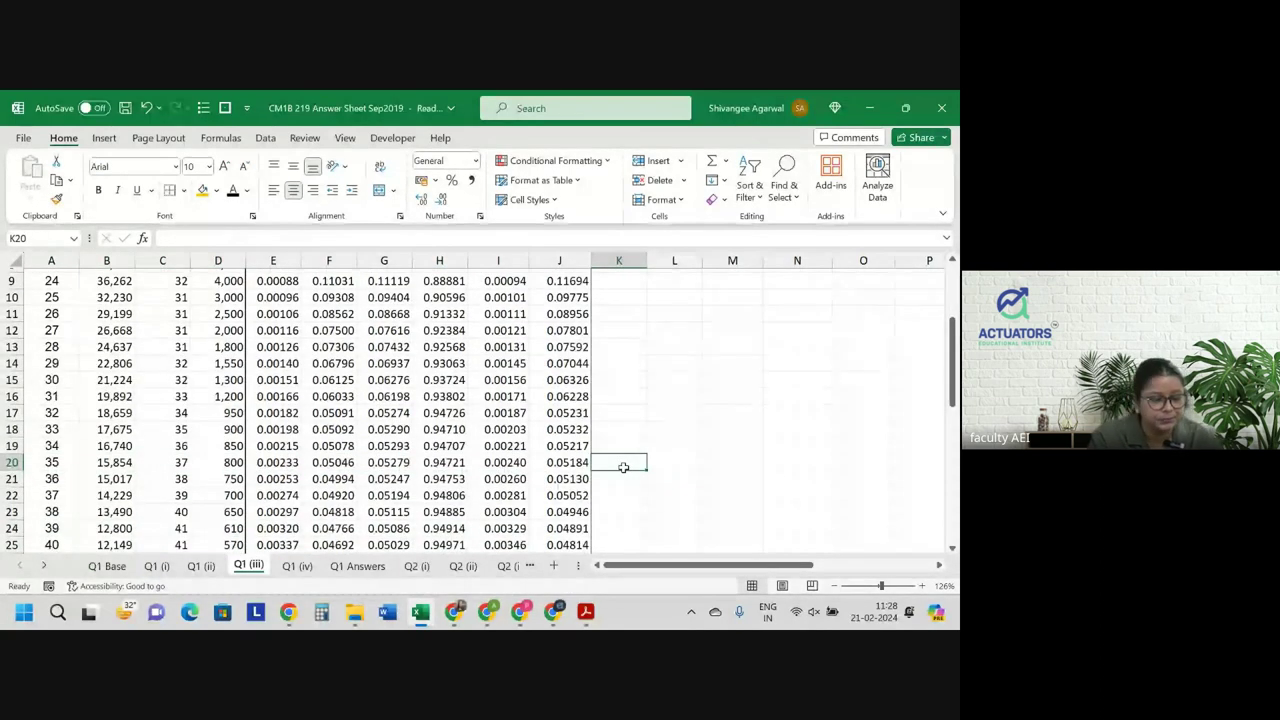
{"action": "left_click", "coordinate": [655, 464]}
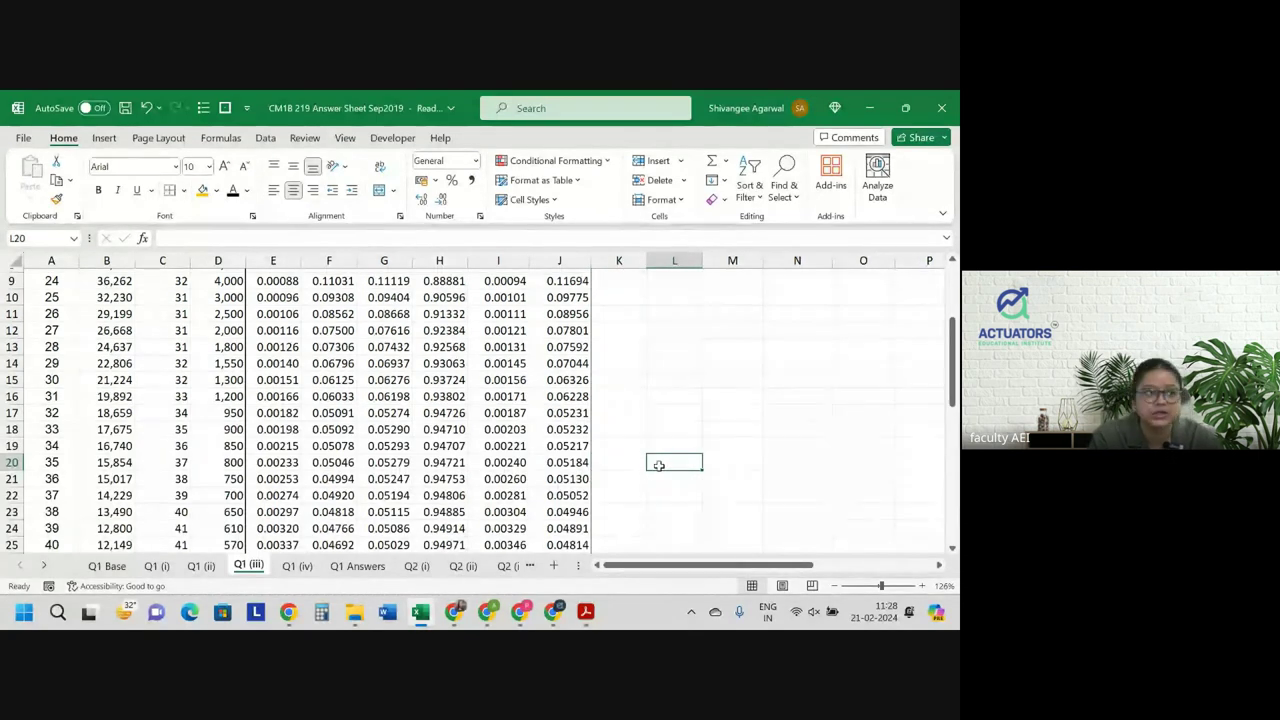
{"action": "scroll", "coordinate": [659, 465], "scroll_direction": "right", "scroll_amount": 1}
{"action": "left_click", "coordinate": [668, 462]}
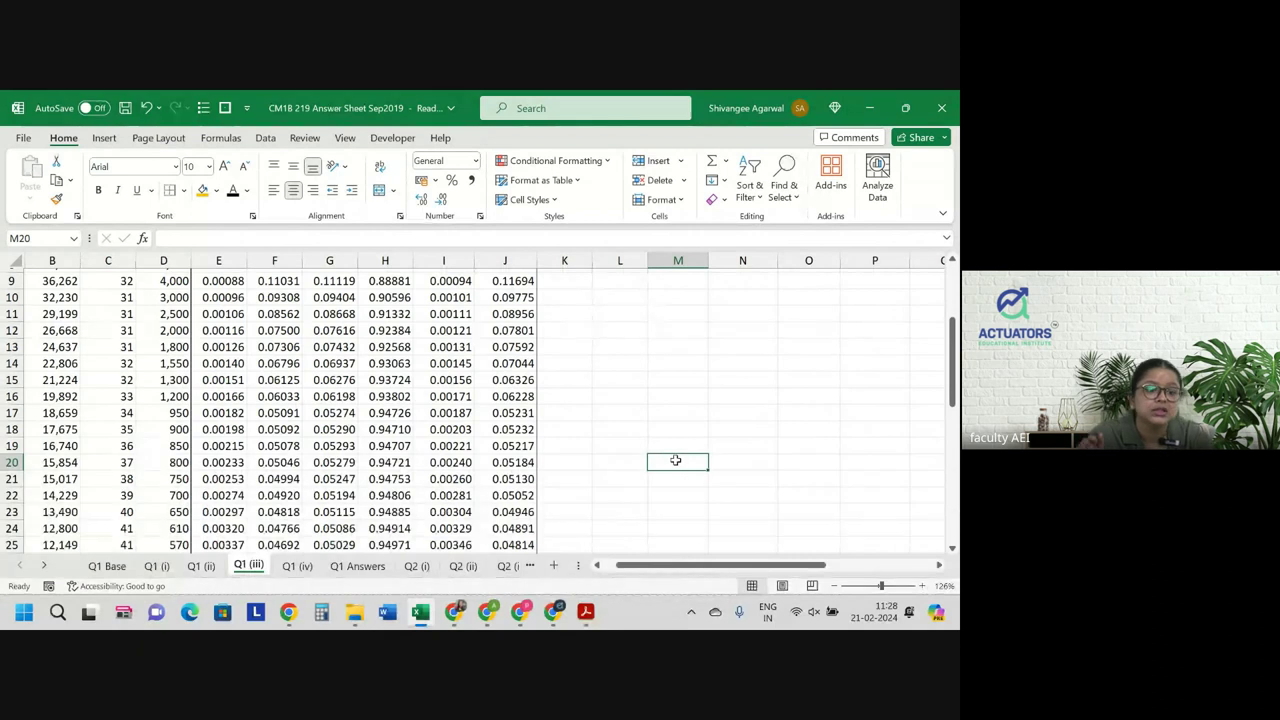
{"action": "left_click", "coordinate": [157, 566]}
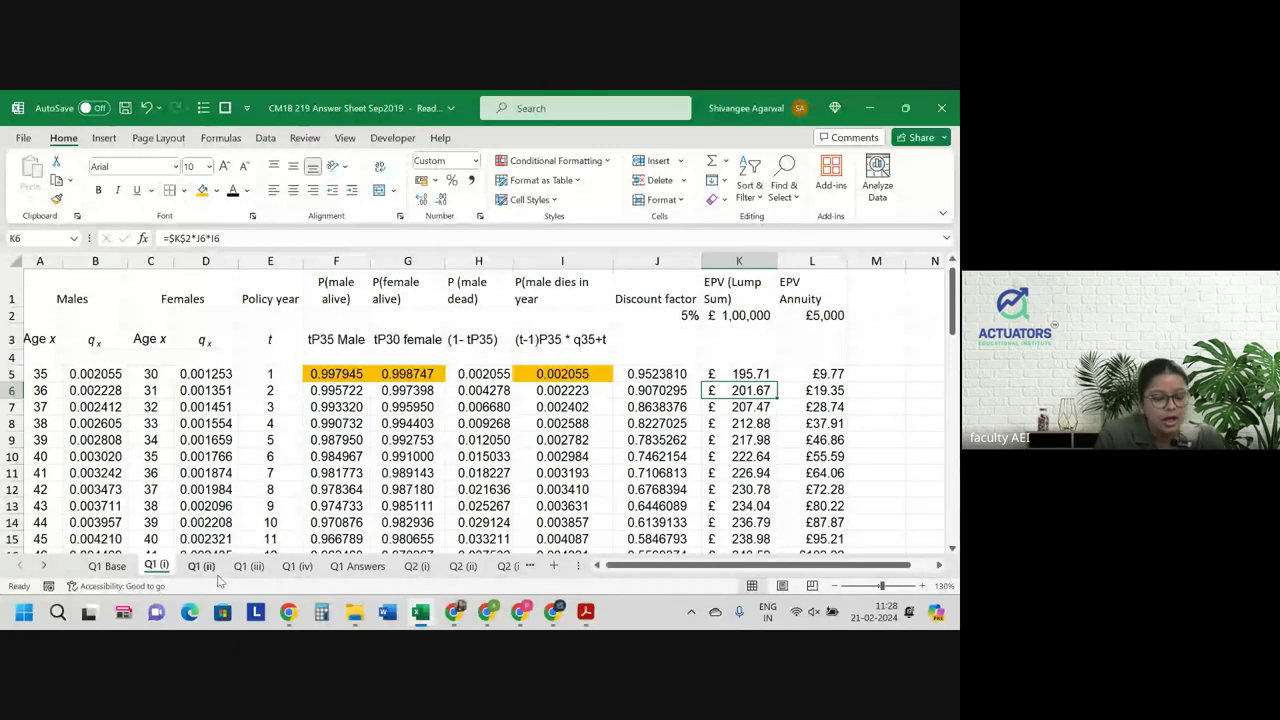
{"action": "left_click", "coordinate": [250, 566]}
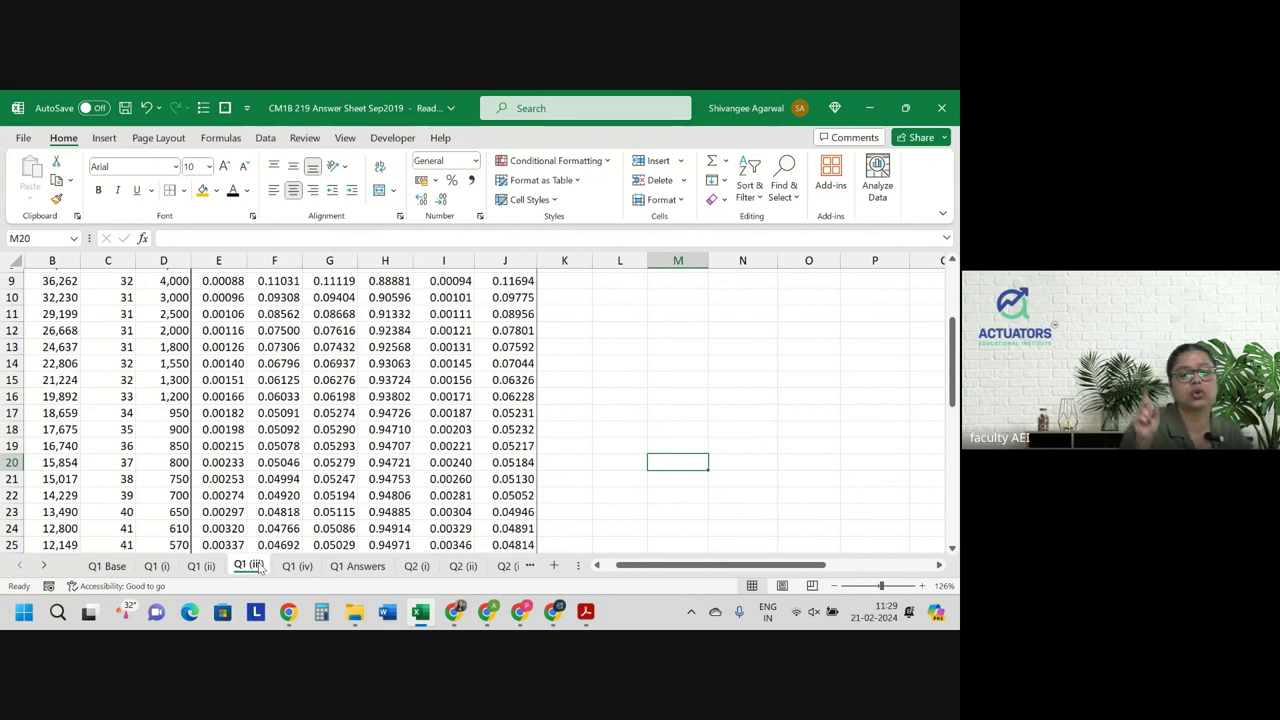
{"action": "scroll", "coordinate": [258, 567], "scroll_direction": "up", "scroll_amount": 3}
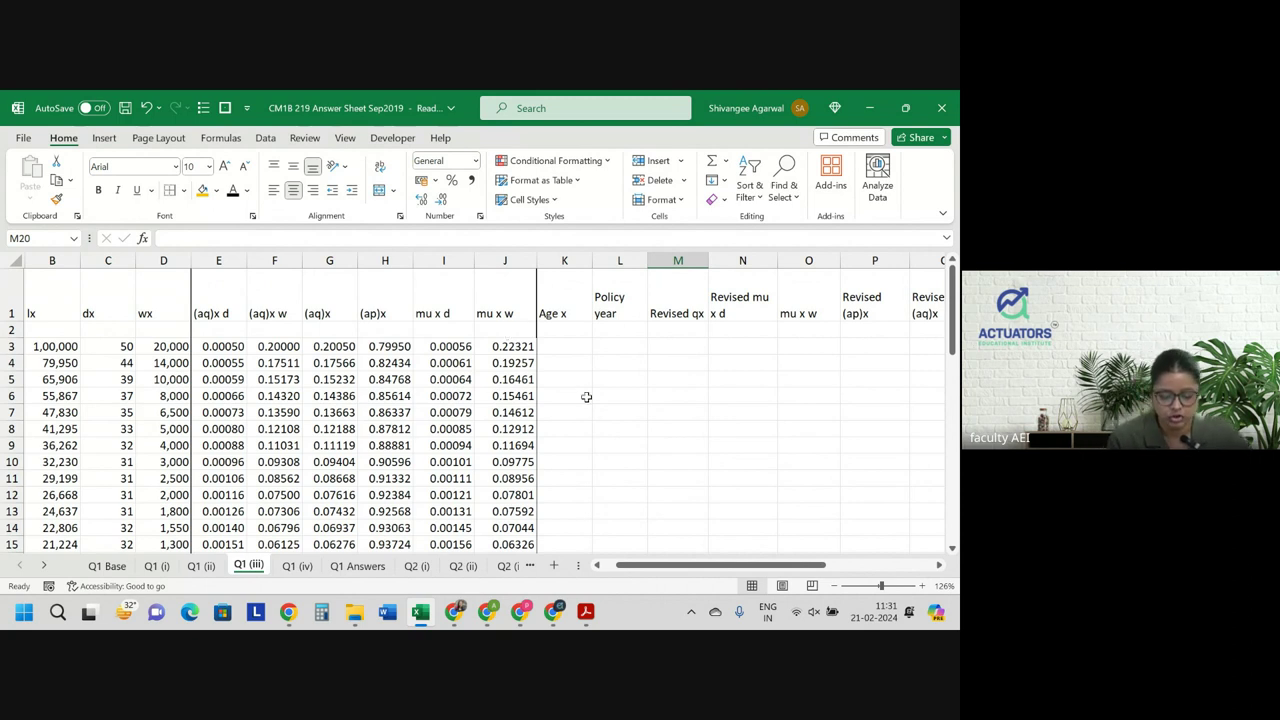
{"action": "scroll", "coordinate": [586, 397], "scroll_direction": "left", "scroll_amount": 1}
{"action": "key", "text": "alt+Tab"}
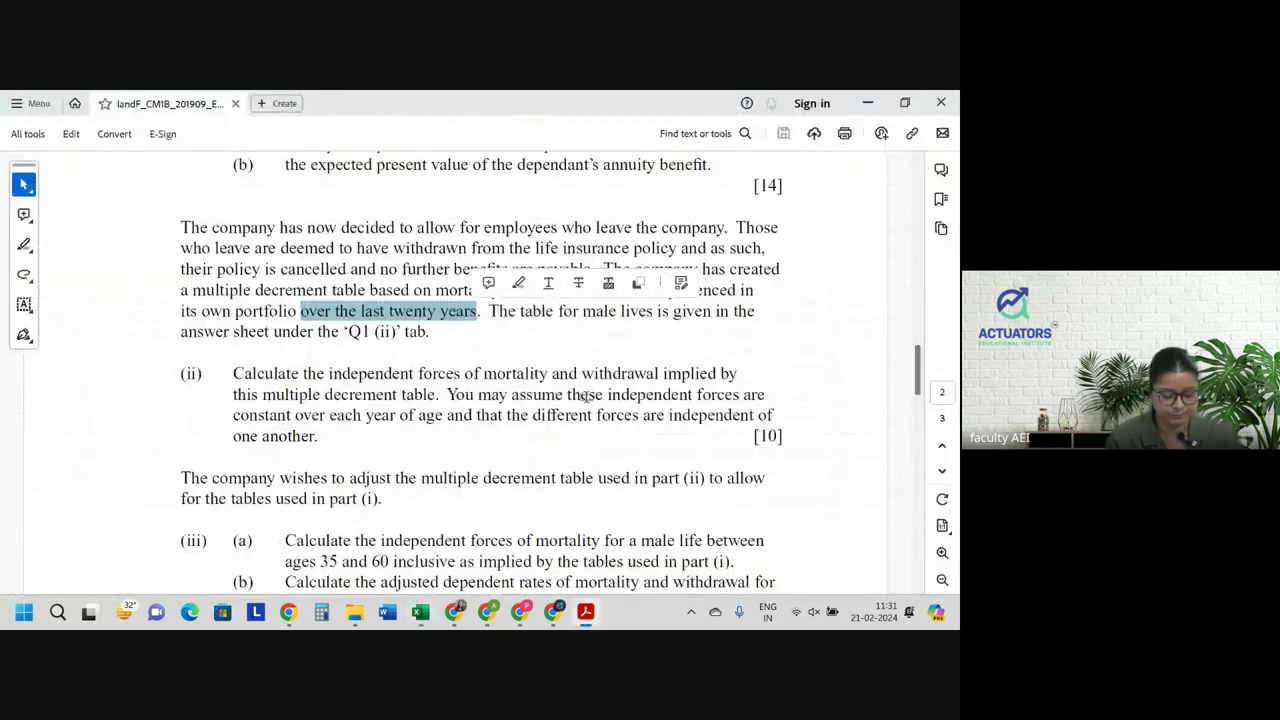
{"action": "key", "text": "alt+Tab"}
{"action": "scroll", "coordinate": [455, 395], "scroll_direction": "down", "scroll_amount": 4}
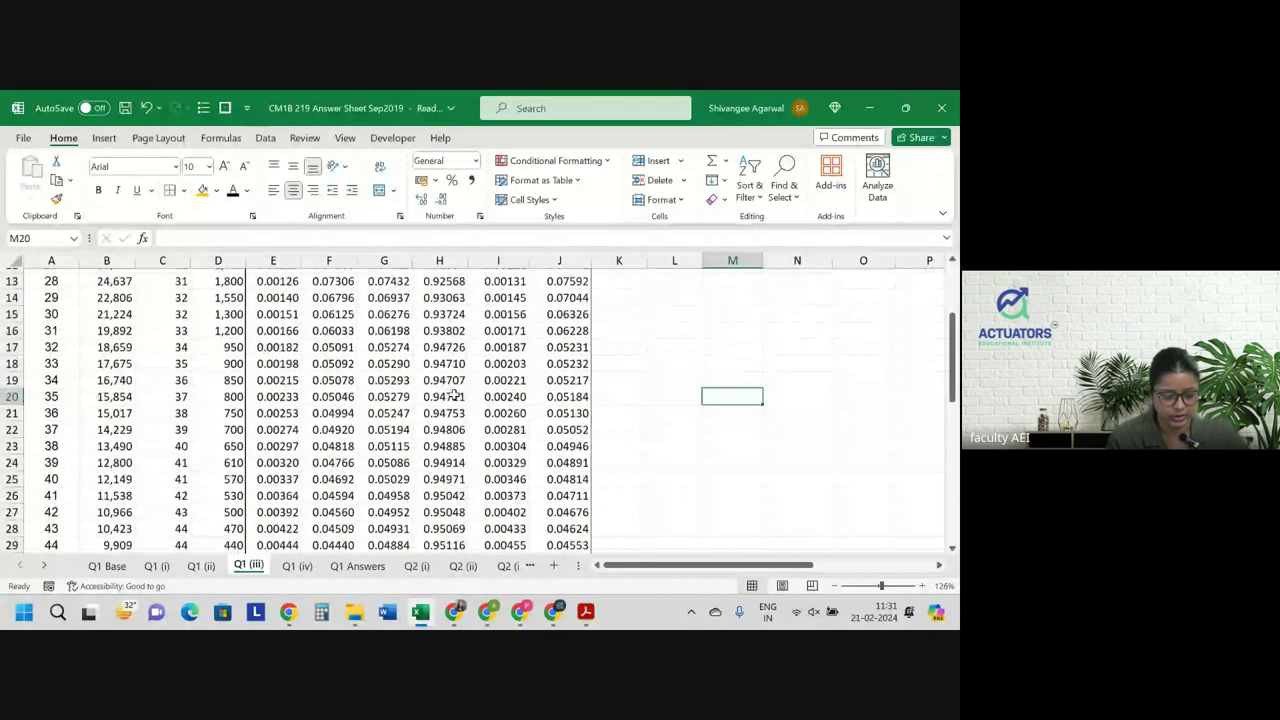
{"action": "scroll", "coordinate": [105, 390], "scroll_direction": "down", "scroll_amount": 2}
{"action": "scroll", "coordinate": [100, 377], "scroll_direction": "up", "scroll_amount": 2}
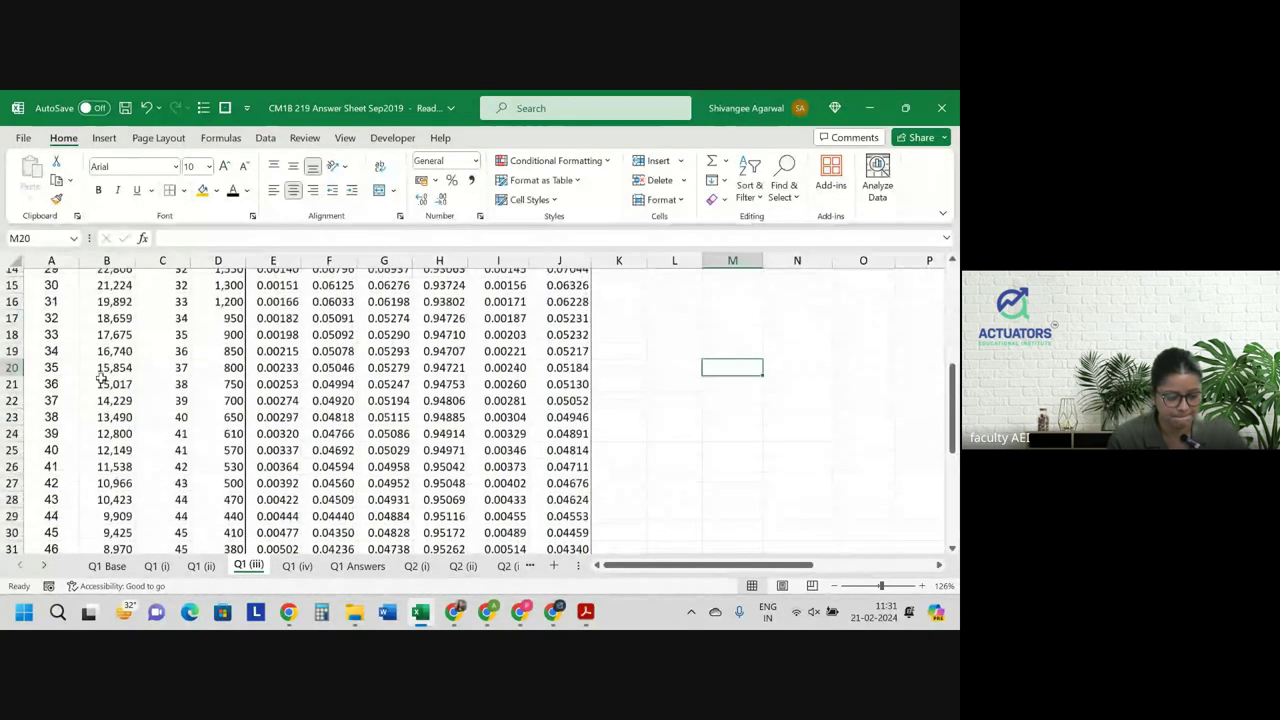
{"action": "left_click_drag", "start_coordinate": [100, 388], "coordinate": [610, 390]}
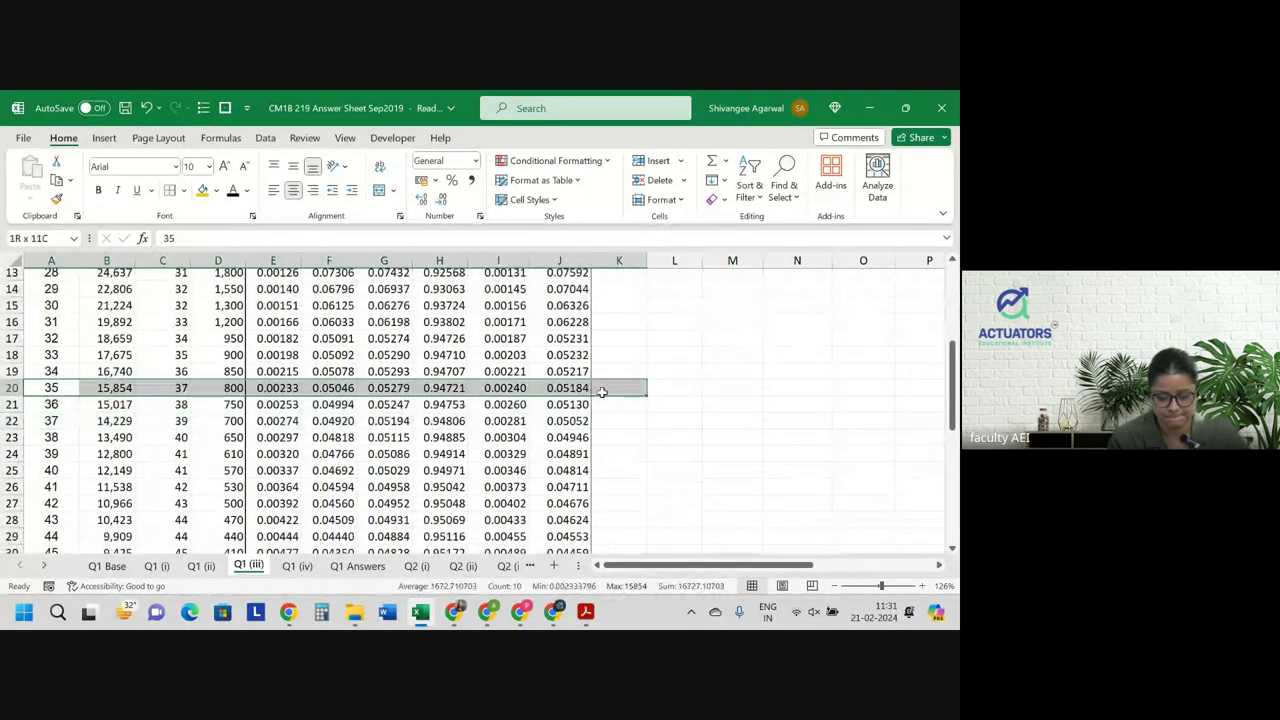
Enter ages 35 and 36 in K20:K21 and extend the series down the Age x column.
{"action": "left_click", "coordinate": [602, 391]}
{"action": "type", "text": "35"}
{"action": "key", "text": "Return"}
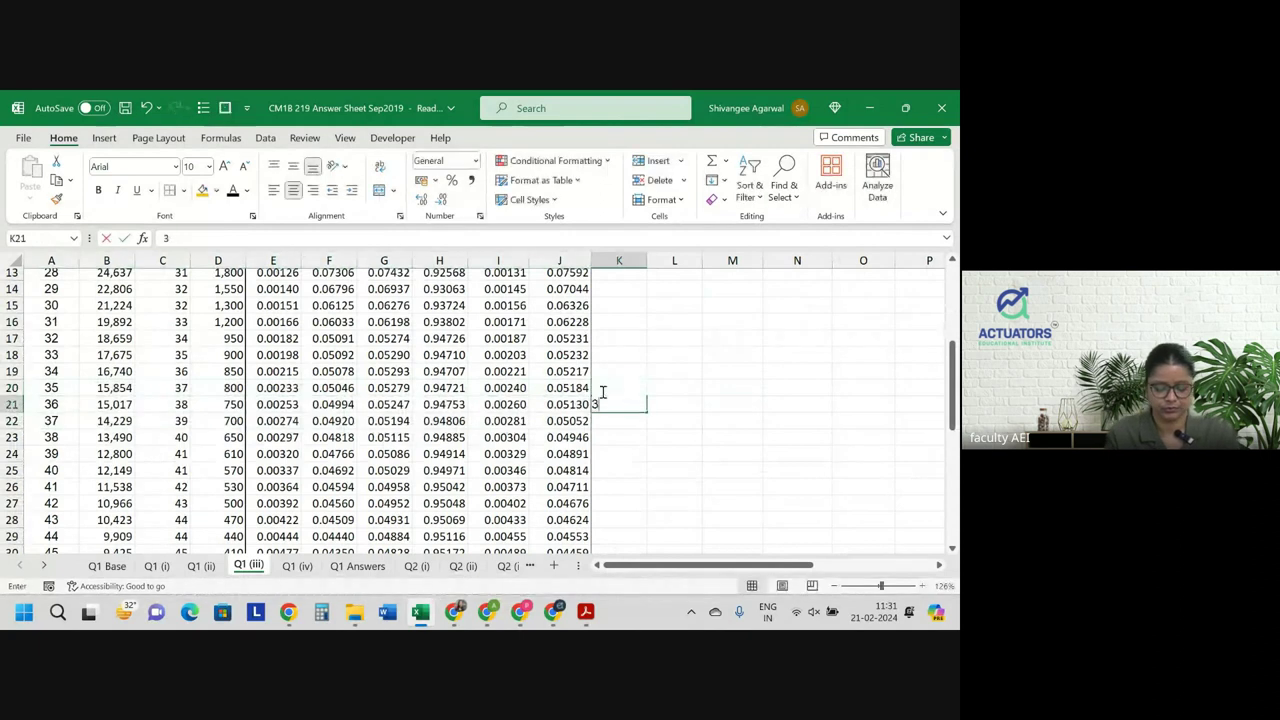
{"action": "type", "text": "36"}
{"action": "key", "text": "Return"}
{"action": "left_click_drag", "start_coordinate": [625, 389], "coordinate": [629, 520]}
Enter policy years 1 and 2 in L20:L21 and fill the series down to row 45.
{"action": "scroll", "coordinate": [629, 520], "scroll_direction": "up", "scroll_amount": 8}
{"action": "left_click", "coordinate": [679, 496]}
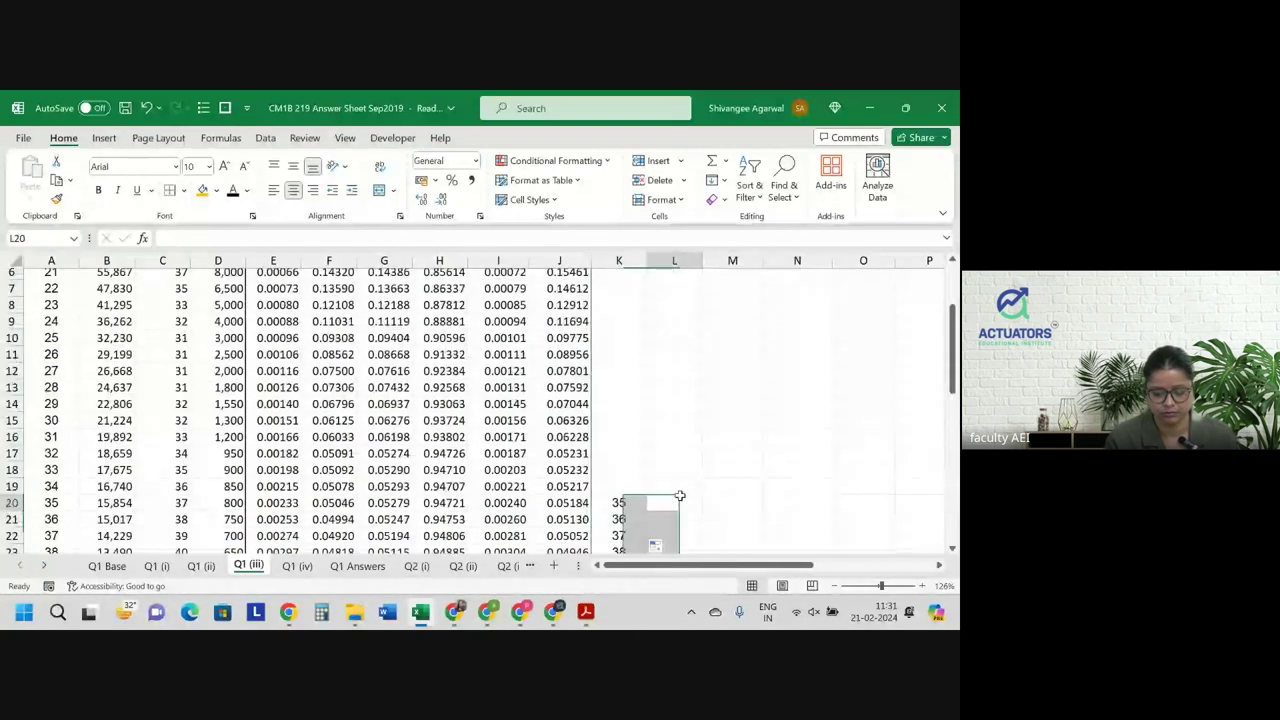
{"action": "type", "text": "1"}
{"action": "key", "text": "Return"}
{"action": "type", "text": "2"}
{"action": "key", "text": "Return"}
{"action": "left_click_drag", "start_coordinate": [677, 497], "coordinate": [685, 518]}
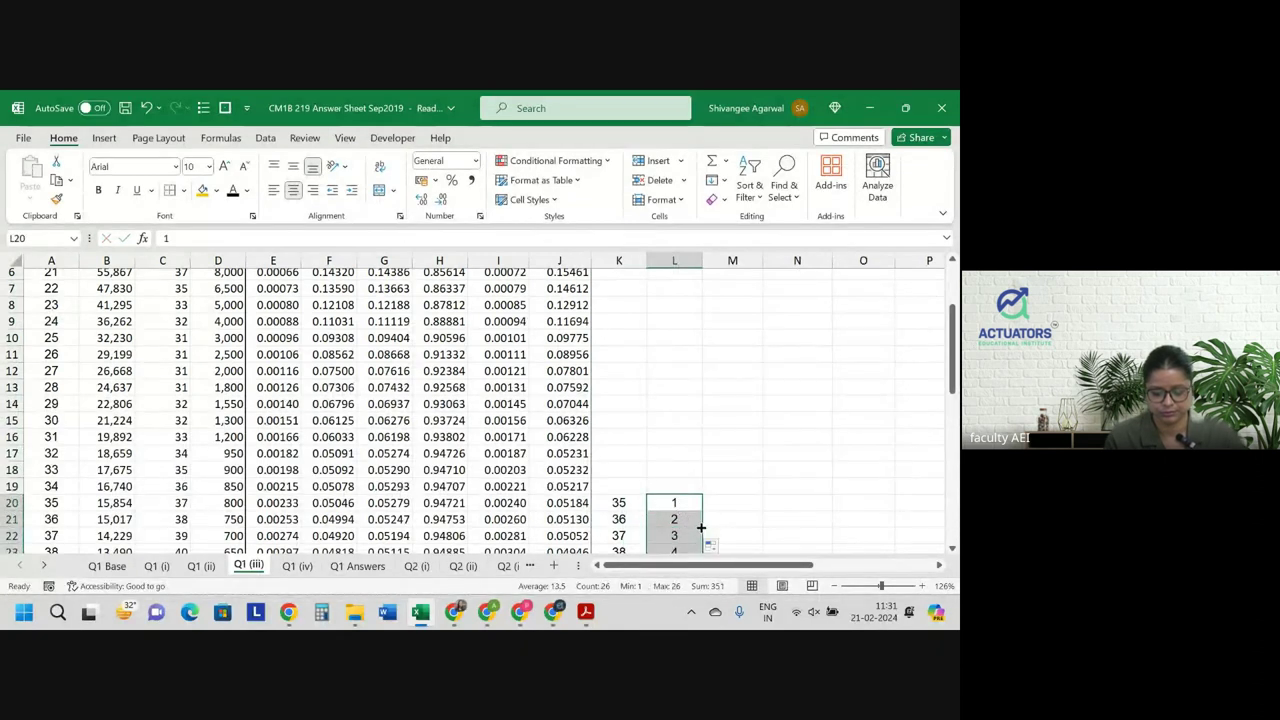
{"action": "double_click", "coordinate": [703, 527]}
Set K45 to age 60 and delete the extra policy year 26 in L45.
{"action": "scroll", "coordinate": [700, 528], "scroll_direction": "down", "scroll_amount": 6}
{"action": "scroll", "coordinate": [683, 486], "scroll_direction": "up", "scroll_amount": 1}
{"action": "left_click", "coordinate": [628, 395]}
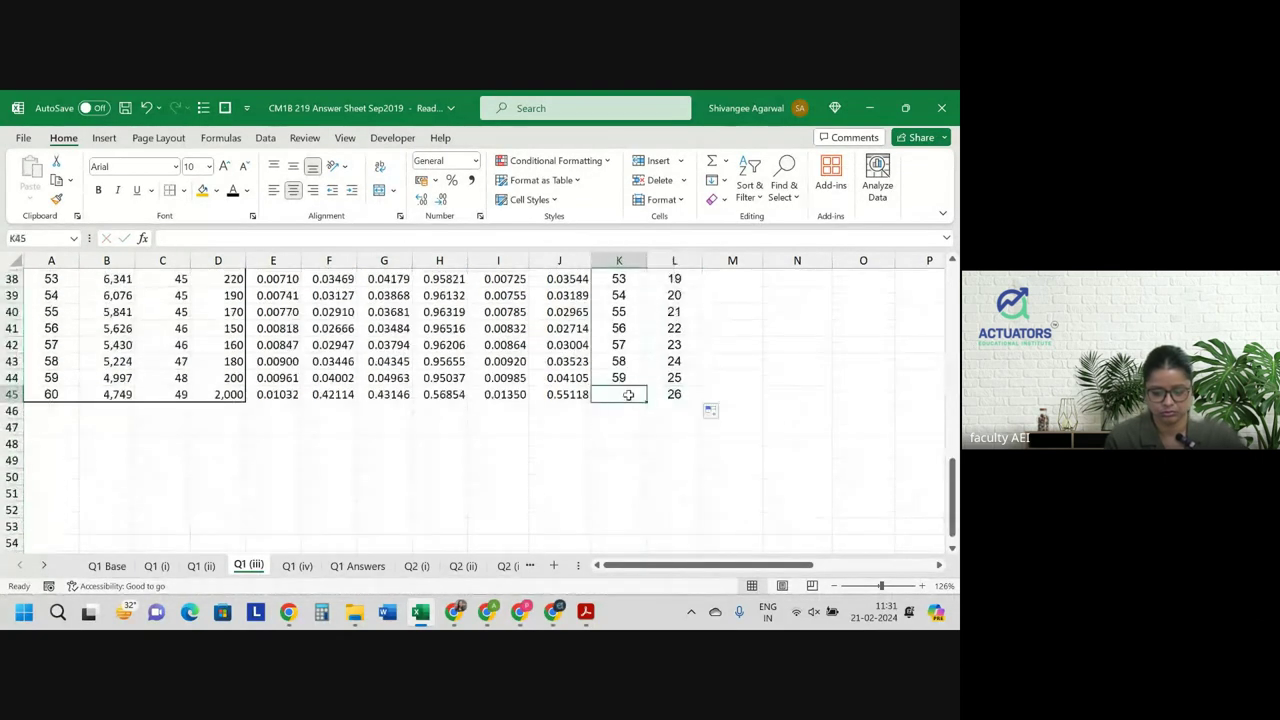
{"action": "type", "text": "60"}
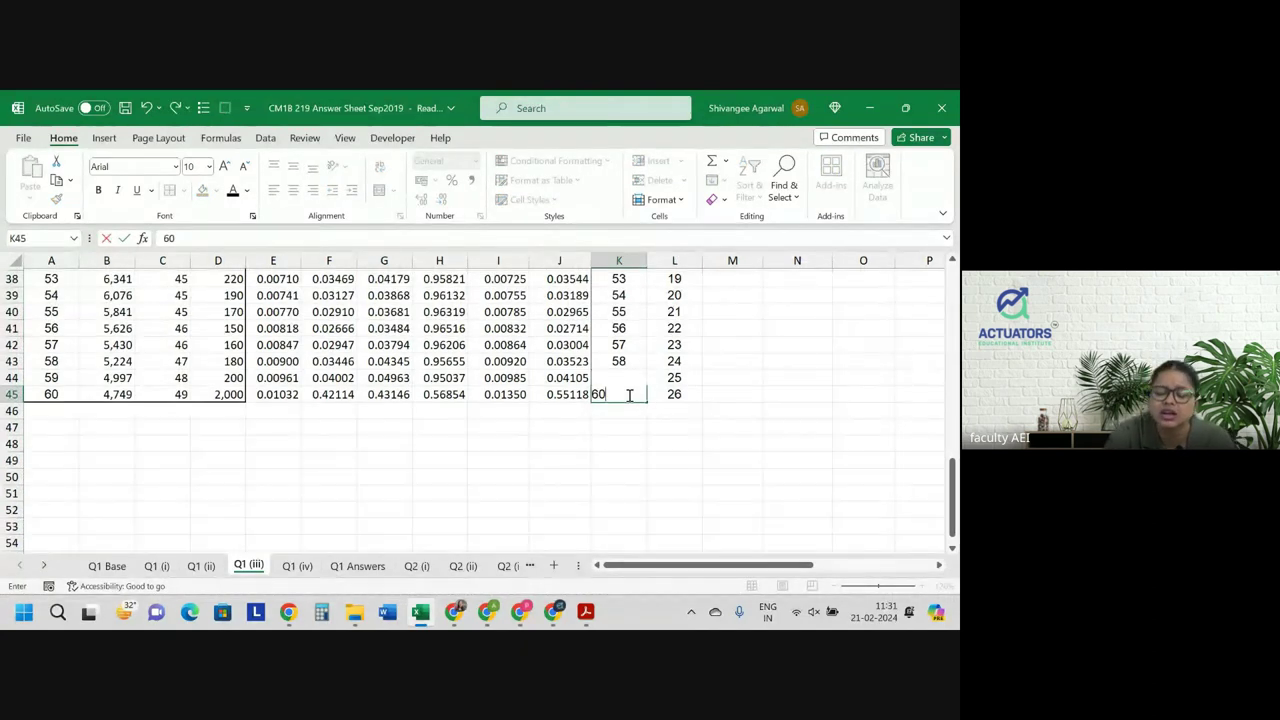
{"action": "key", "text": "Return"}
{"action": "key", "text": "Up"}
{"action": "key", "text": "Right"}
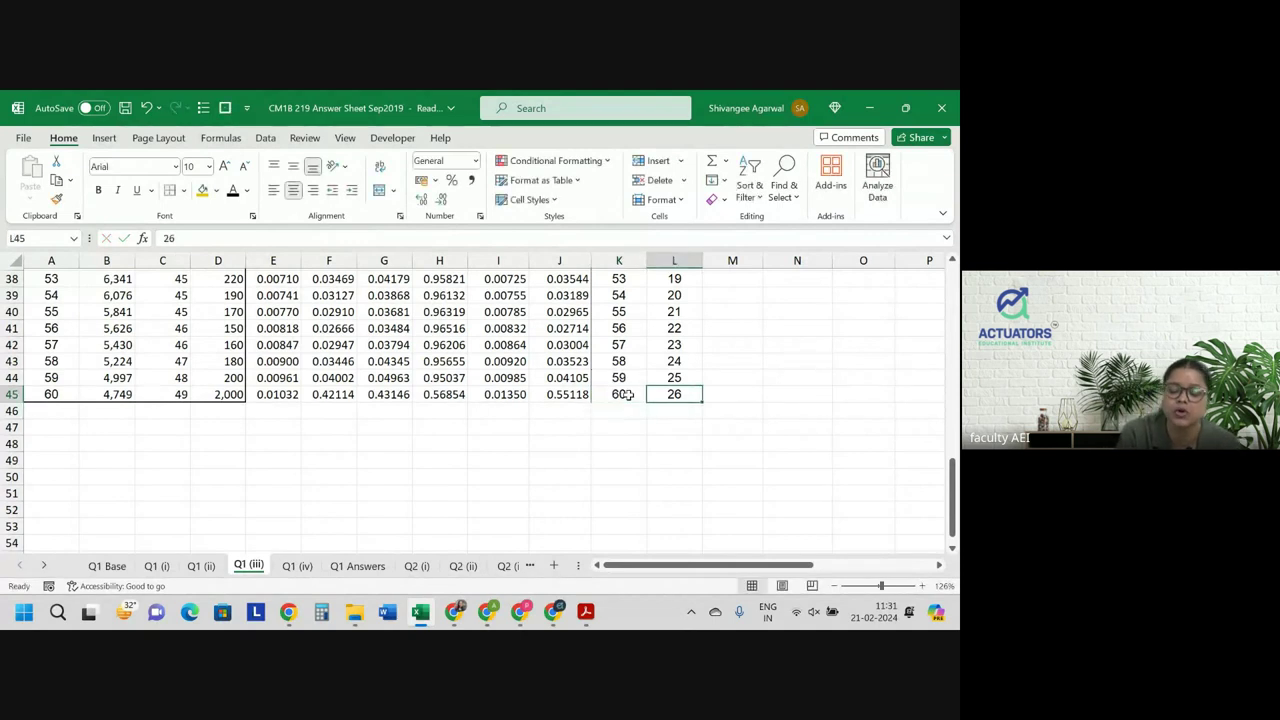
{"action": "key", "text": "Delete"}
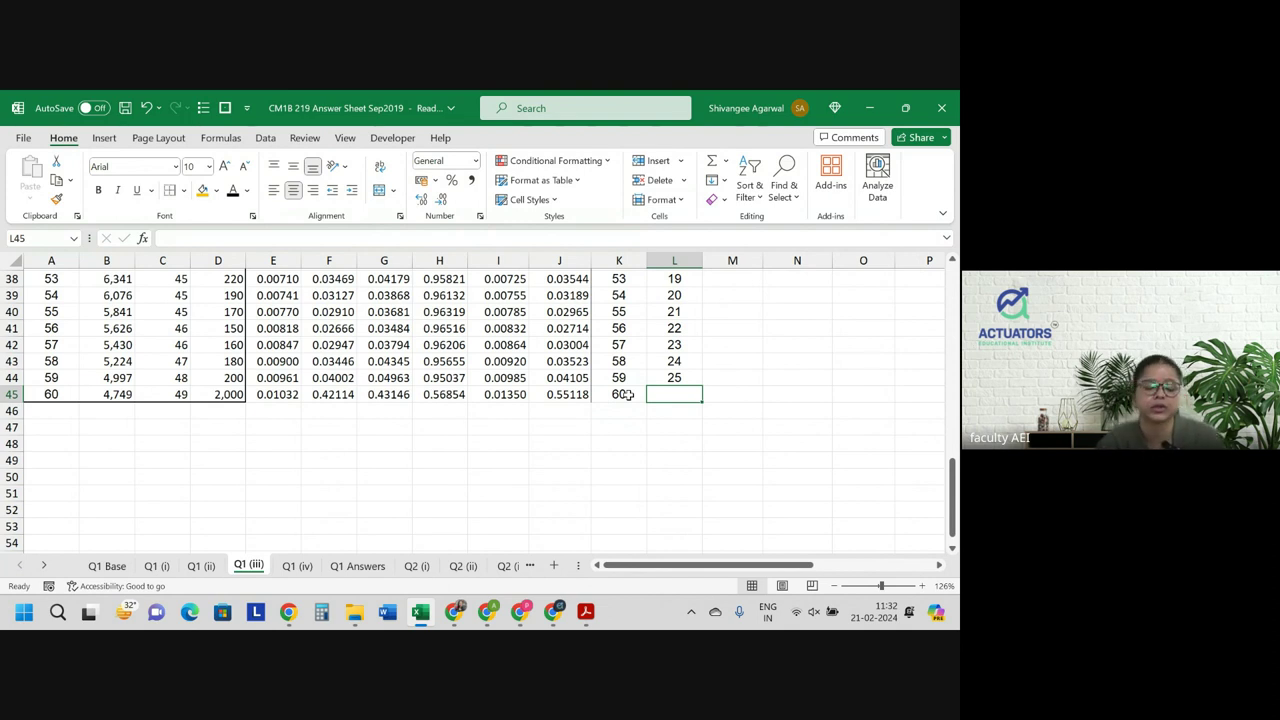
Select M20 as the first cell of the revised qx column.
{"action": "scroll", "coordinate": [627, 395], "scroll_direction": "up", "scroll_amount": 3}
{"action": "scroll", "coordinate": [628, 394], "scroll_direction": "up", "scroll_amount": 6}
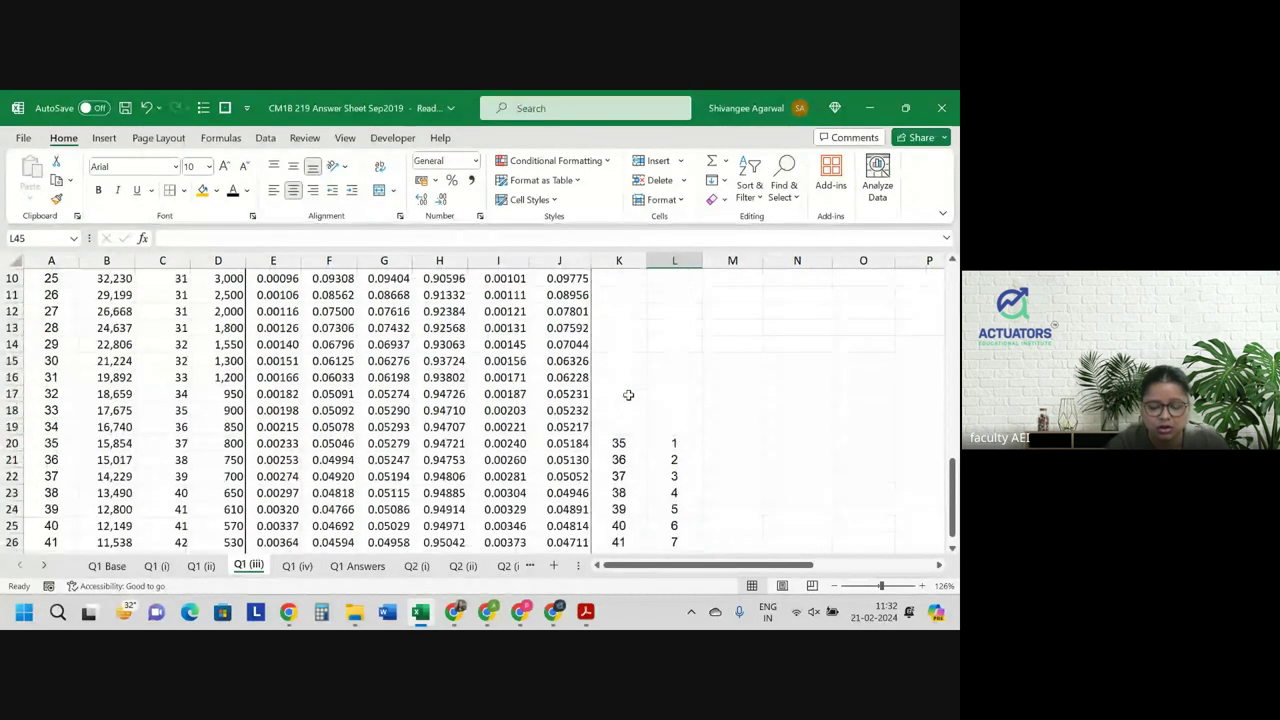
{"action": "scroll", "coordinate": [711, 417], "scroll_direction": "up", "scroll_amount": 3}
{"action": "scroll", "coordinate": [713, 418], "scroll_direction": "down", "scroll_amount": 3}
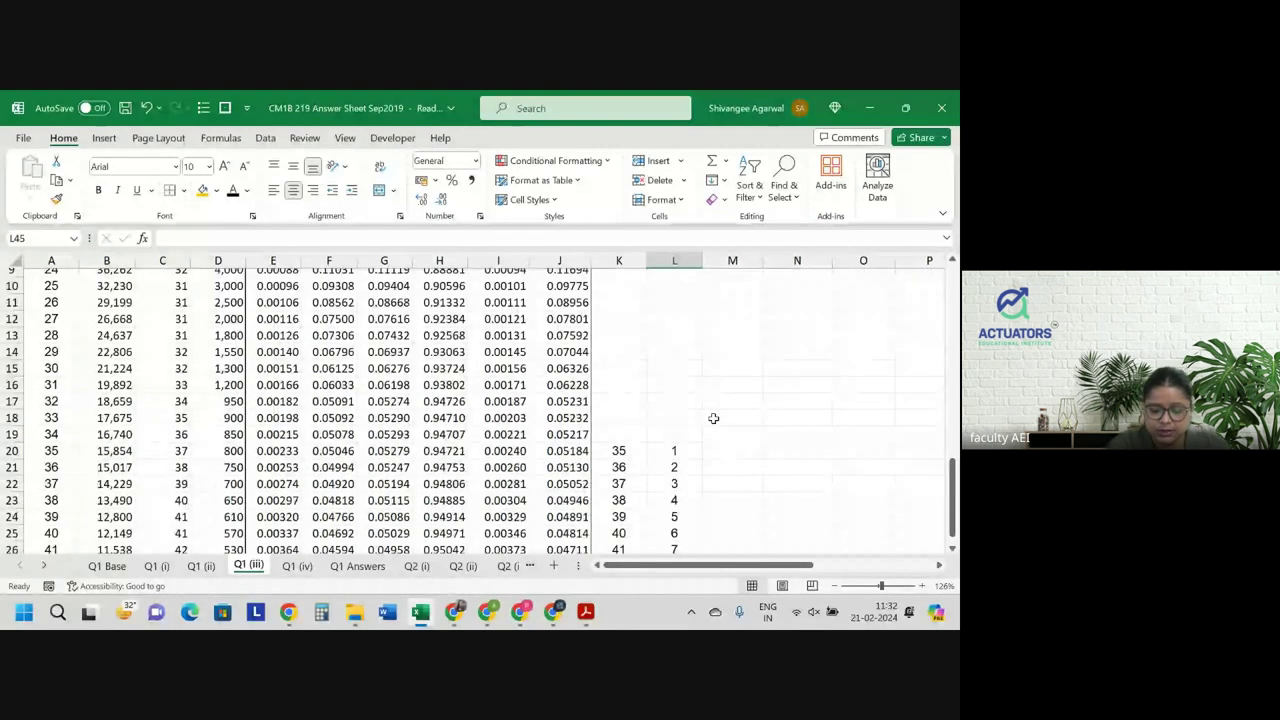
{"action": "left_click", "coordinate": [725, 451]}
Link M20's revised qx to the age 35 male qx in cell B5 of sheet Q1 (i).
{"action": "type", "text": "="}
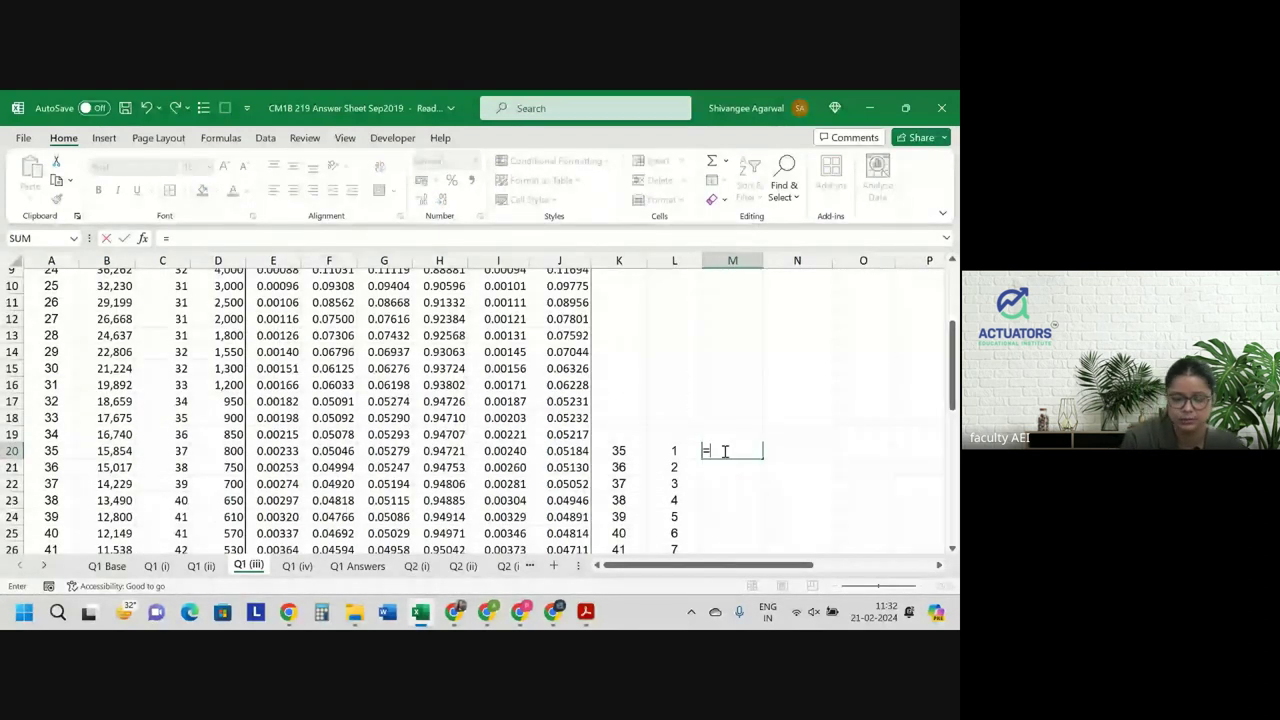
{"action": "key", "text": "ctrl+Page_Up"}
{"action": "key", "text": "ctrl+Page_Up"}
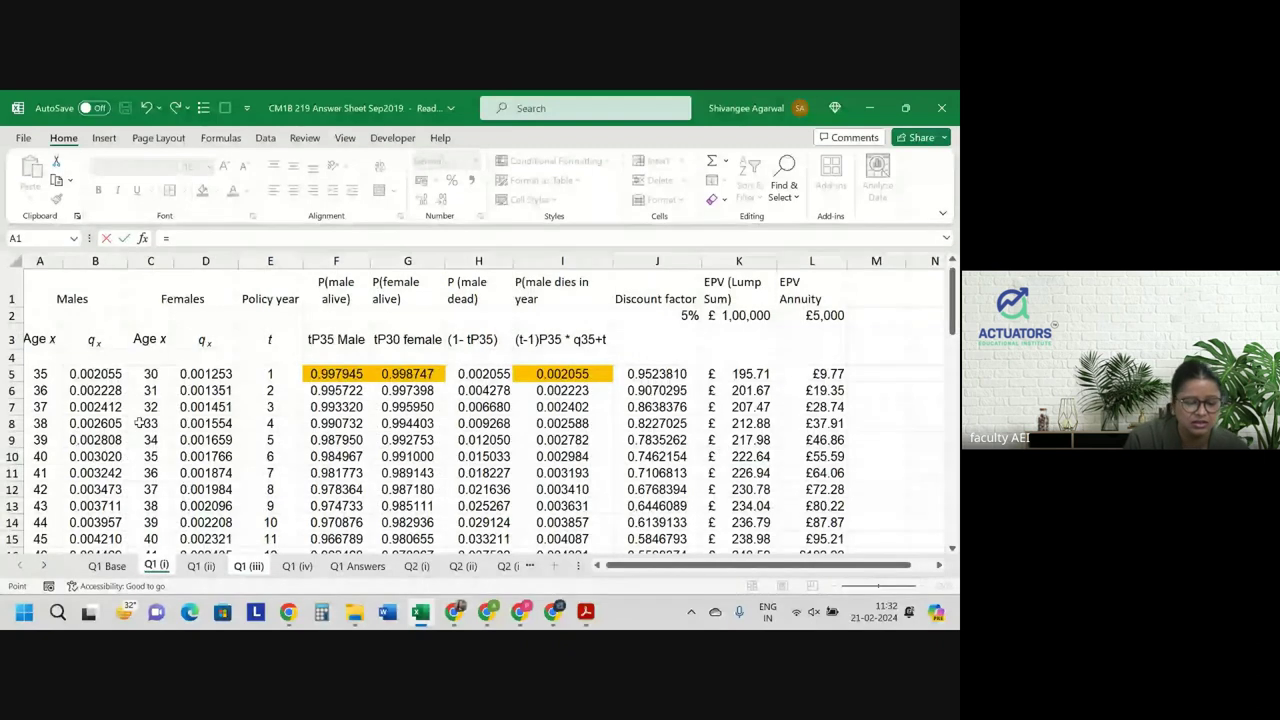
{"action": "scroll", "coordinate": [140, 423], "scroll_direction": "down", "scroll_amount": 1}
{"action": "scroll", "coordinate": [105, 330], "scroll_direction": "down", "scroll_amount": 1}
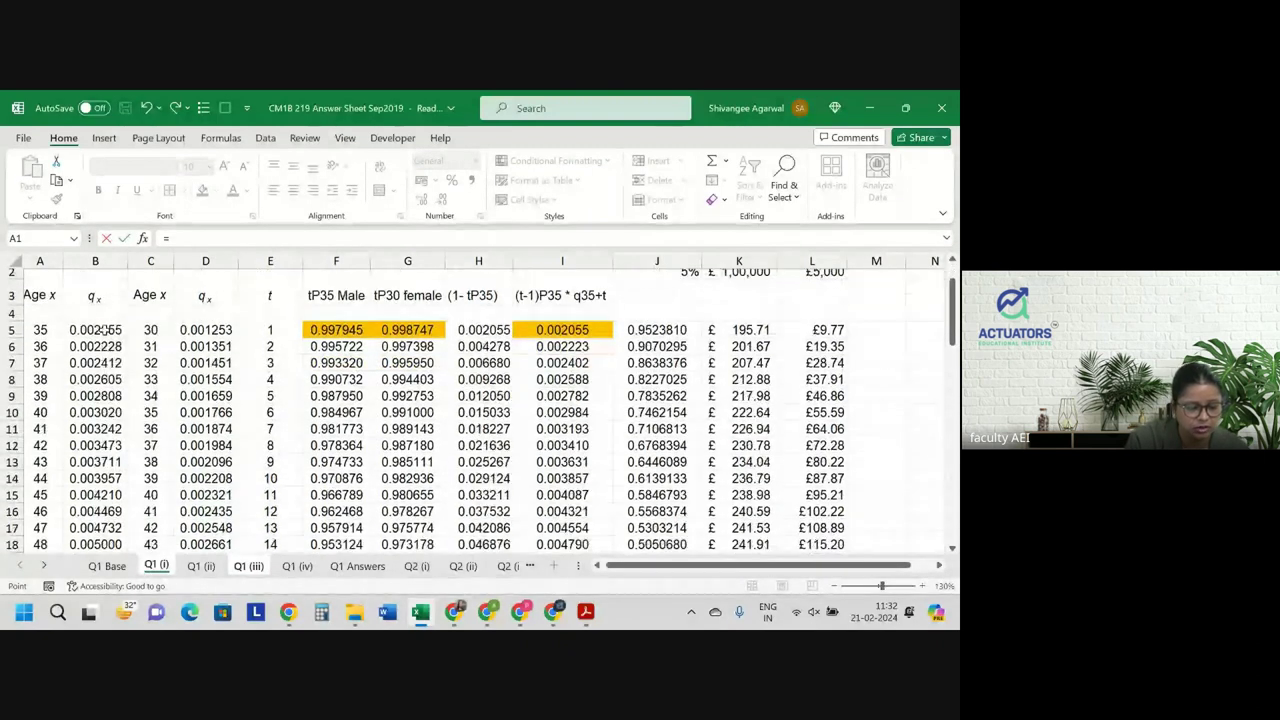
{"action": "left_click", "coordinate": [105, 330]}
{"action": "key", "text": "Return"}
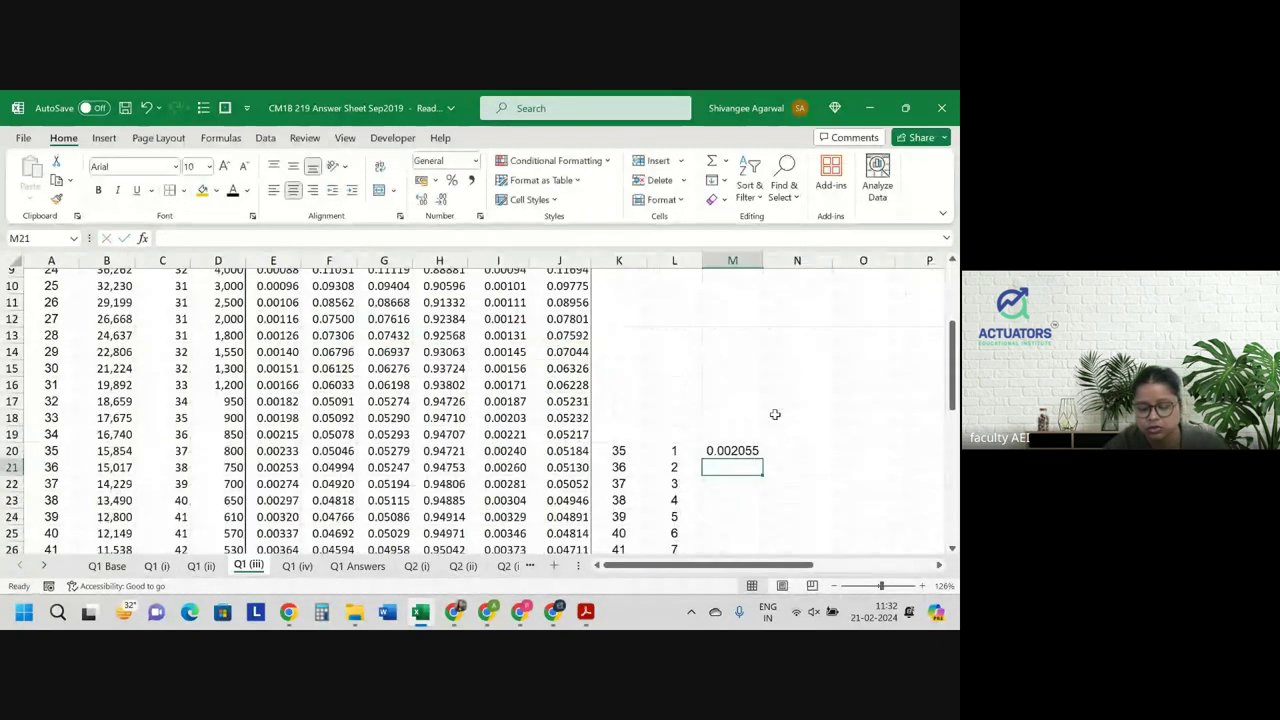
{"action": "key", "text": "Up"}
{"action": "scroll", "coordinate": [560, 283], "scroll_direction": "up", "scroll_amount": 3}
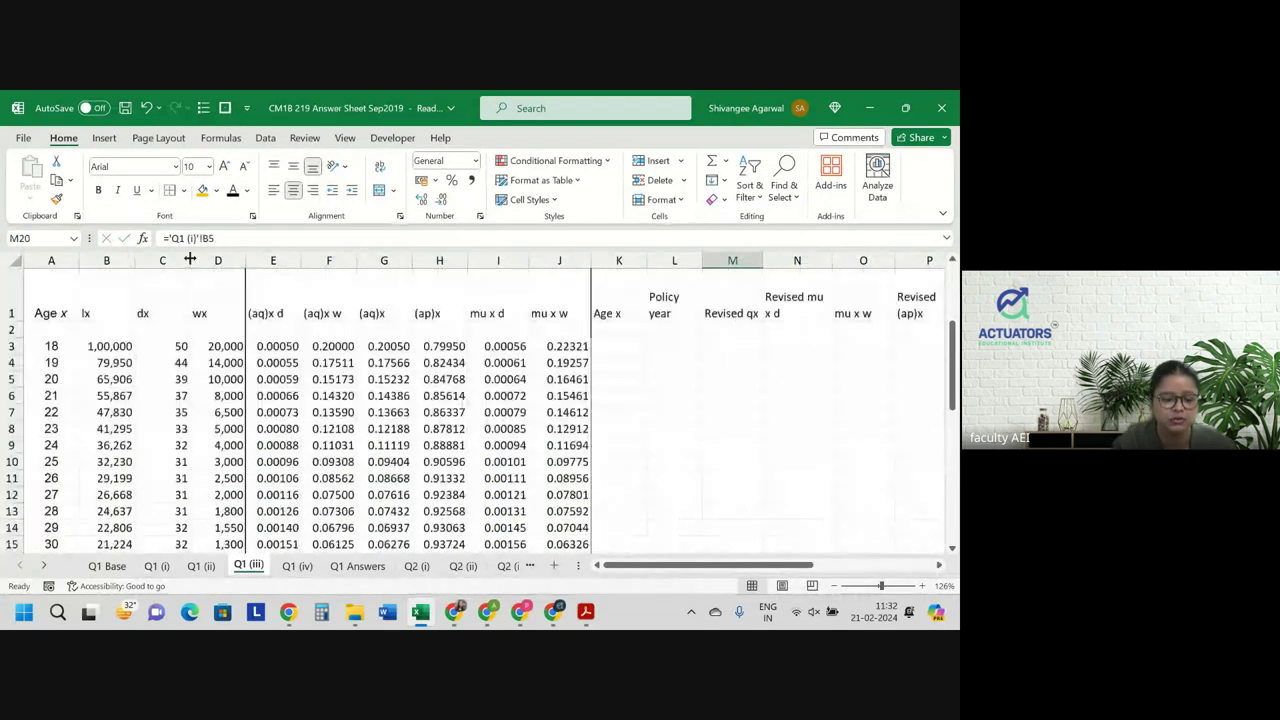
Freeze the header row on Q1 (iii) so it stays visible while scrolling.
{"action": "left_click", "coordinate": [12, 300]}
{"action": "left_click", "coordinate": [12, 330]}
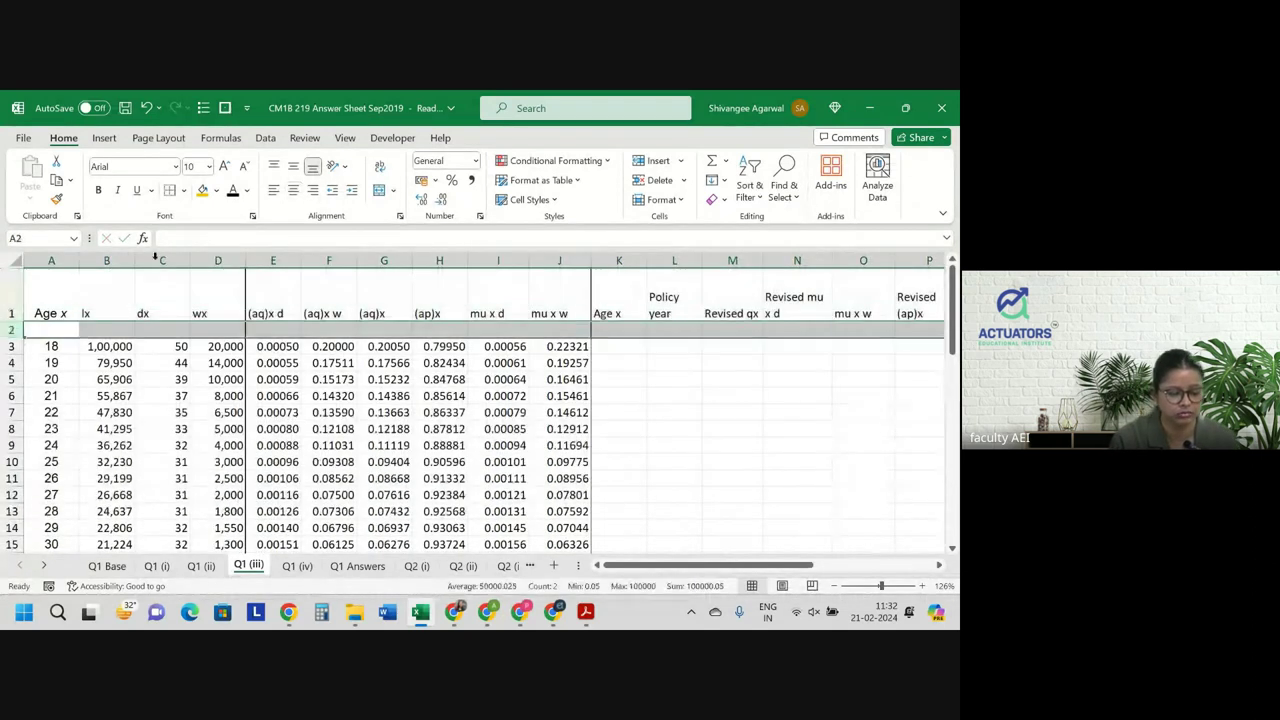
{"action": "left_click", "coordinate": [344, 137]}
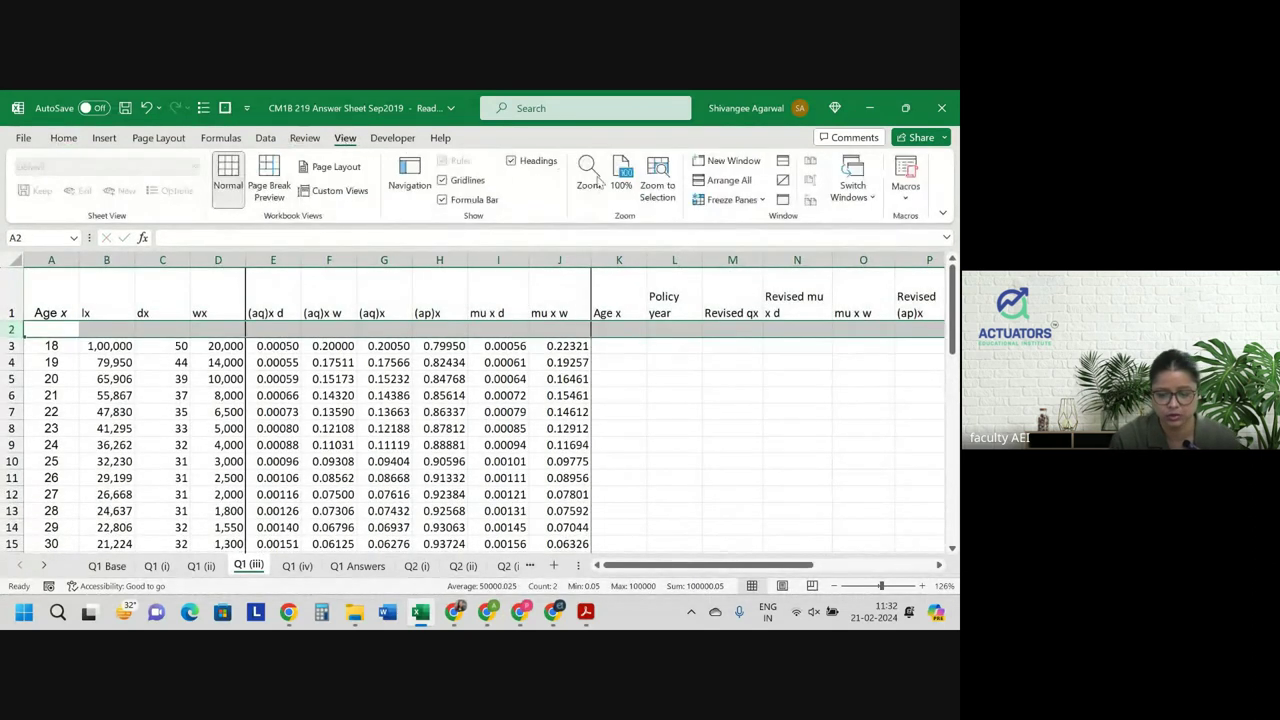
{"action": "left_click", "coordinate": [735, 199]}
{"action": "left_click", "coordinate": [760, 221]}
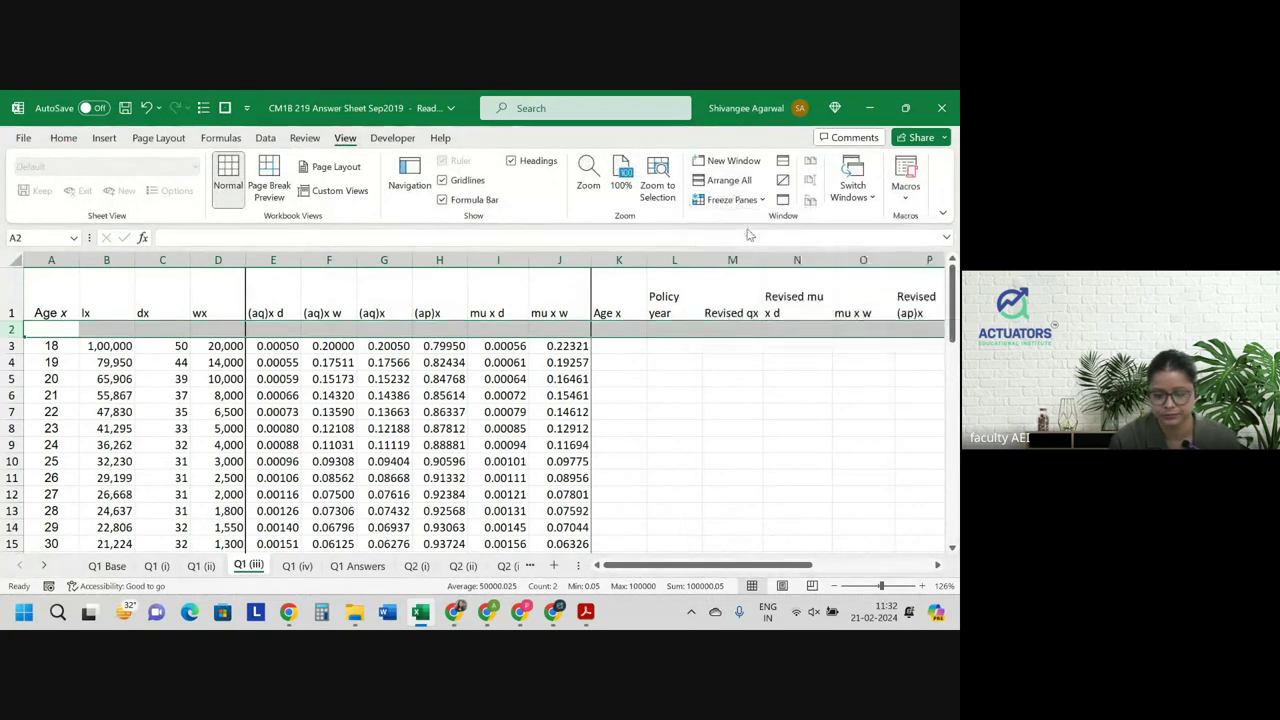
{"action": "left_click", "coordinate": [646, 390]}
Fill the revised qx formula from M20 down to row 45.
{"action": "scroll", "coordinate": [646, 391], "scroll_direction": "down", "scroll_amount": 4}
{"action": "scroll", "coordinate": [646, 390], "scroll_direction": "down", "scroll_amount": 2}
{"action": "scroll", "coordinate": [680, 380], "scroll_direction": "up", "scroll_amount": 1}
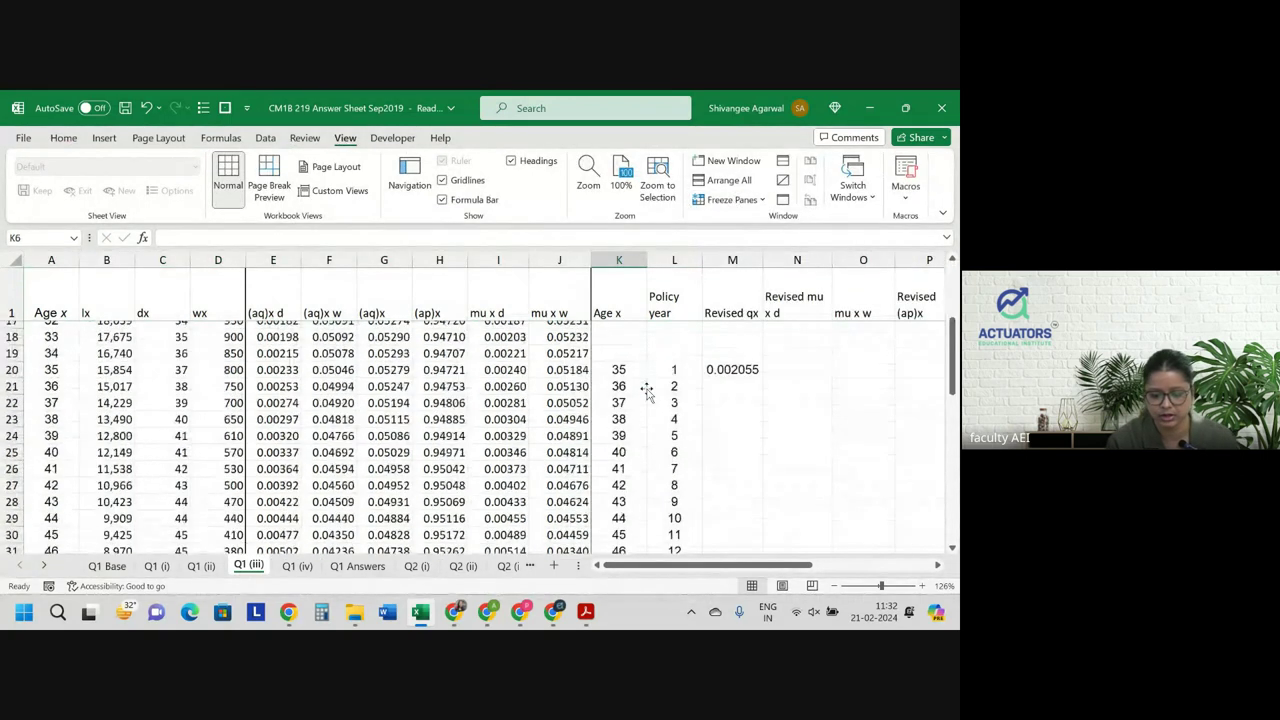
{"action": "left_click", "coordinate": [740, 369]}
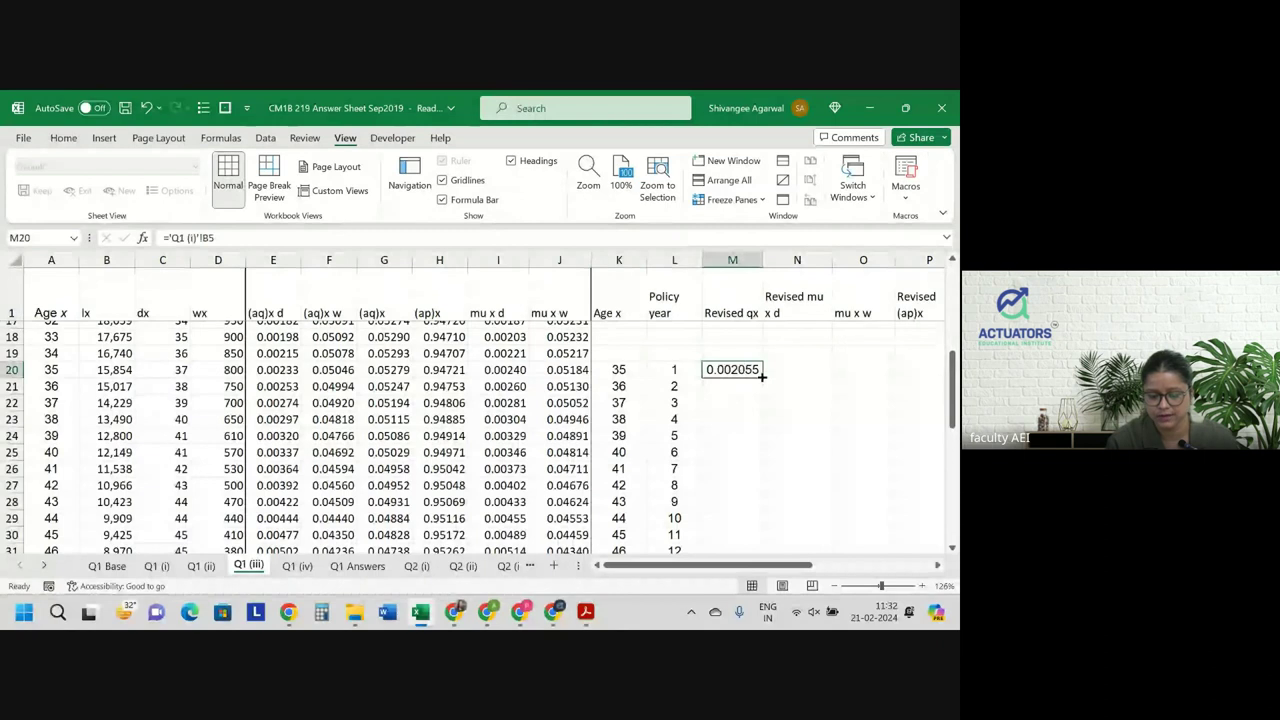
{"action": "double_click", "coordinate": [762, 377]}
{"action": "scroll", "coordinate": [762, 377], "scroll_direction": "down", "scroll_amount": 1}
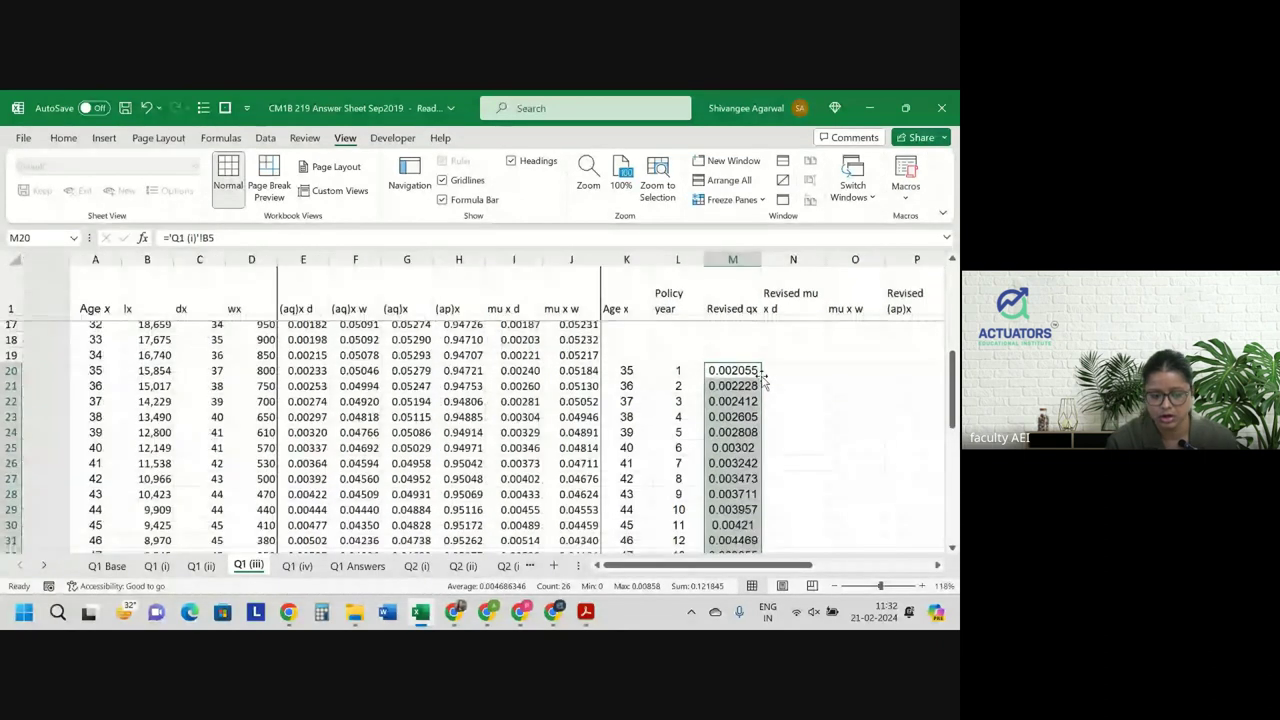
{"action": "scroll", "coordinate": [762, 377], "scroll_direction": "down", "scroll_amount": 1}
Enter the −ln(1 − M20) revised mu x d formula in N20, fill to N45, show six decimals.
{"action": "left_click", "coordinate": [710, 368]}
{"action": "type", "text": "="}
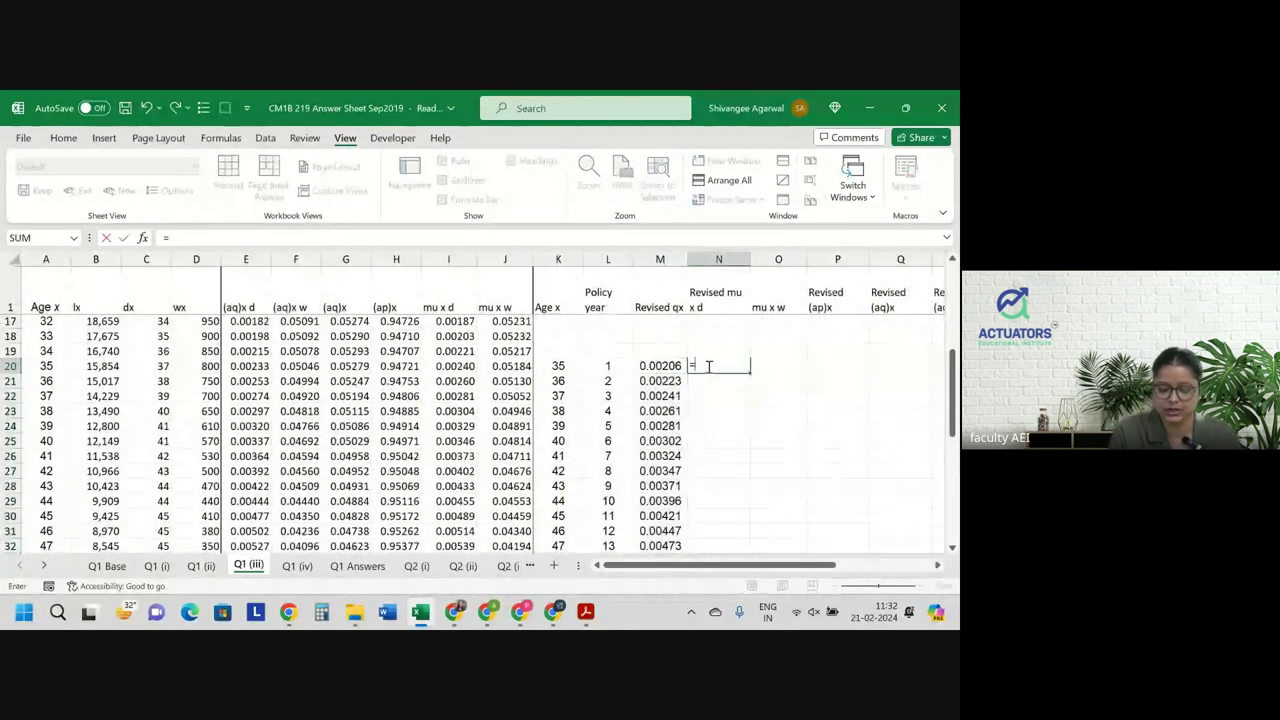
{"action": "type", "text": "ln("}
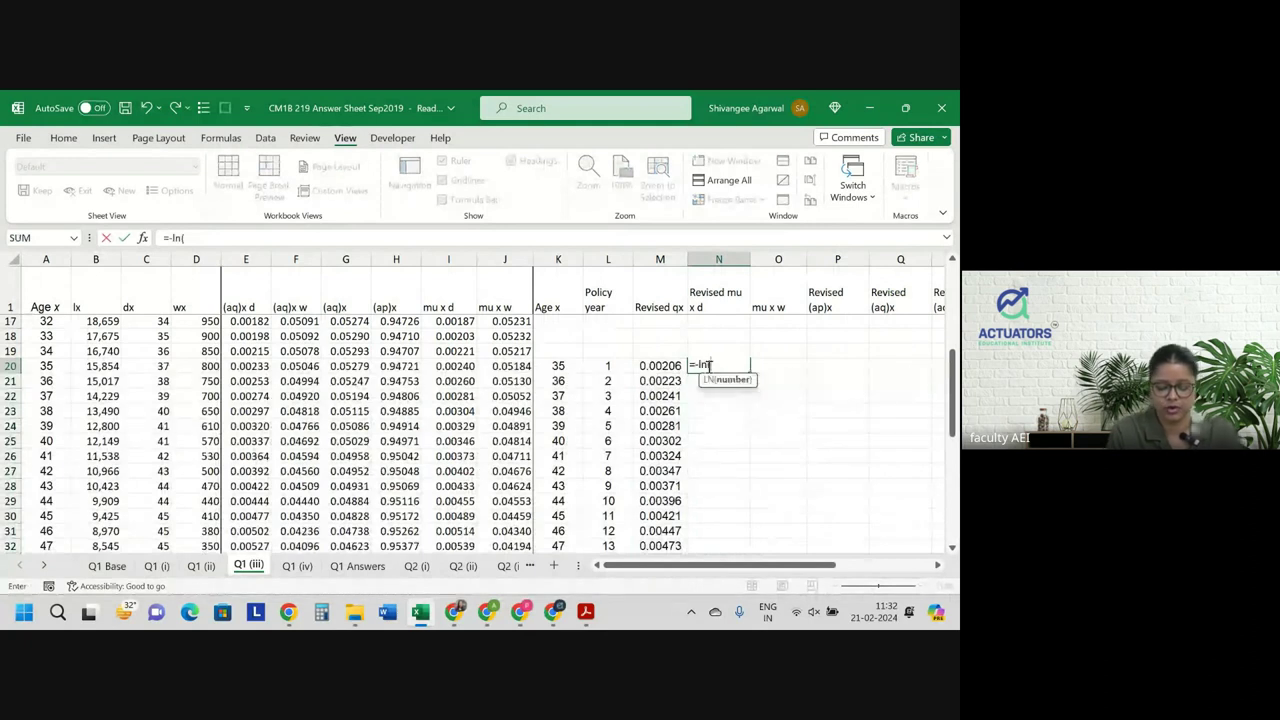
{"action": "type", "text": "1-"}
{"action": "key", "text": "Left"}
{"action": "type", "text": ")"}
{"action": "key", "text": "Return"}
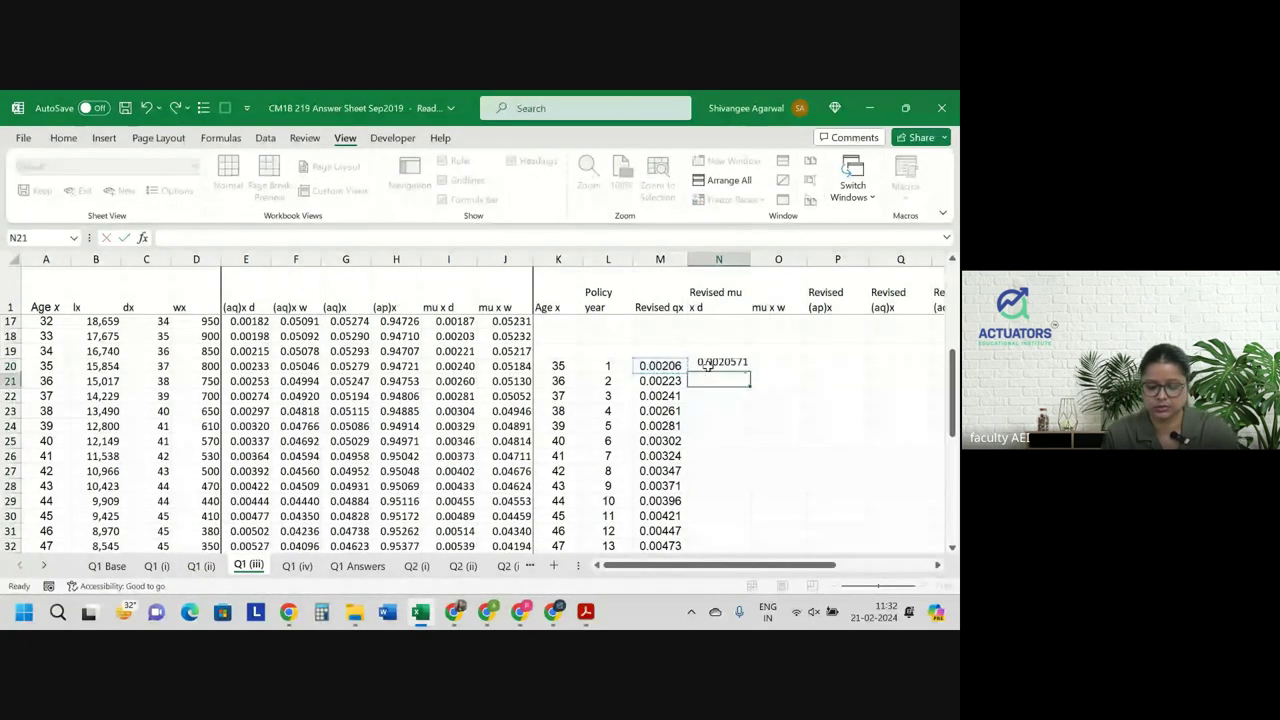
{"action": "left_click", "coordinate": [708, 366]}
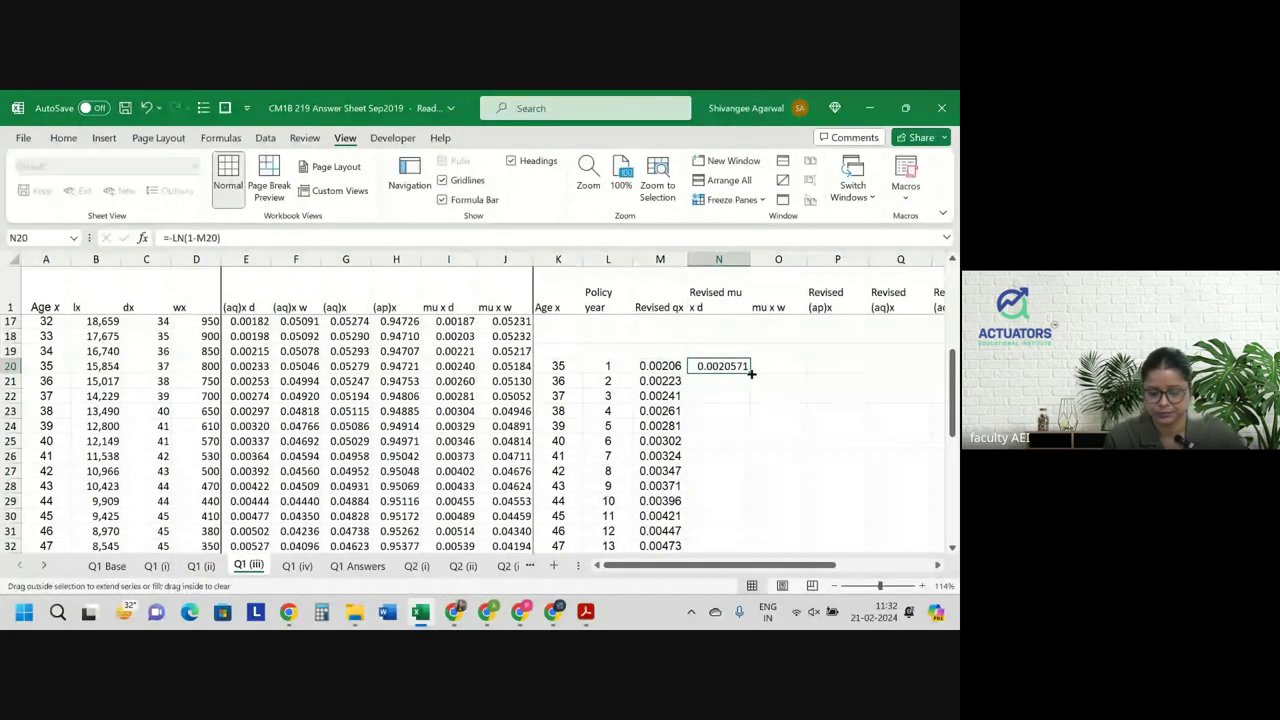
{"action": "double_click", "coordinate": [750, 372]}
{"action": "scroll", "coordinate": [735, 366], "scroll_direction": "down", "scroll_amount": 5}
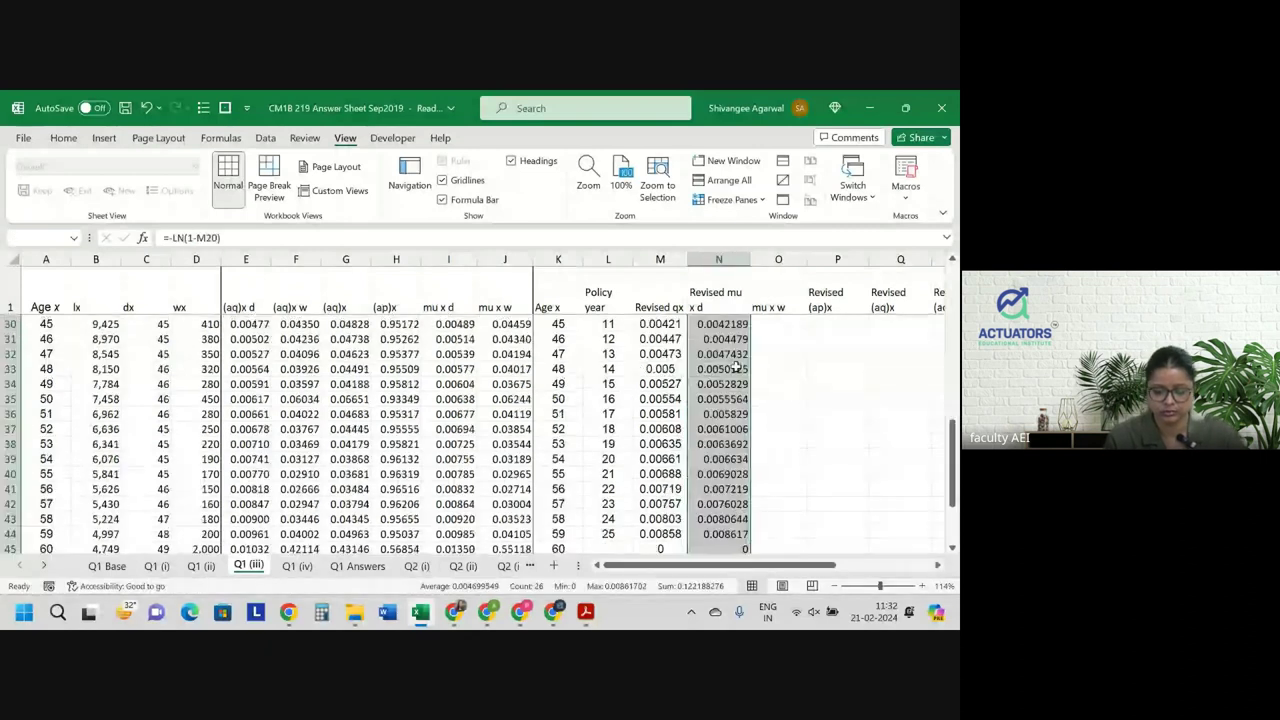
{"action": "key", "text": "alt+h"}
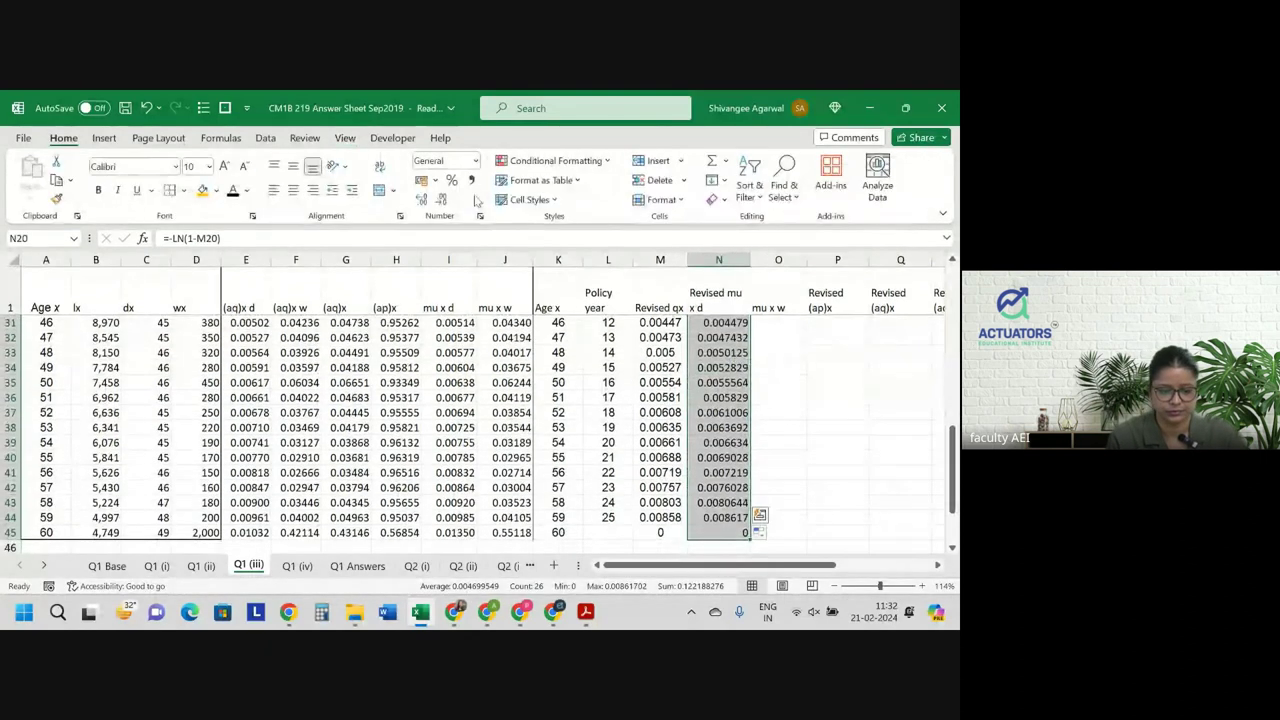
{"action": "key", "text": "9"}
Check how far the mu x w and revised mu columns extend, ending at O20.
{"action": "left_click", "coordinate": [752, 367]}
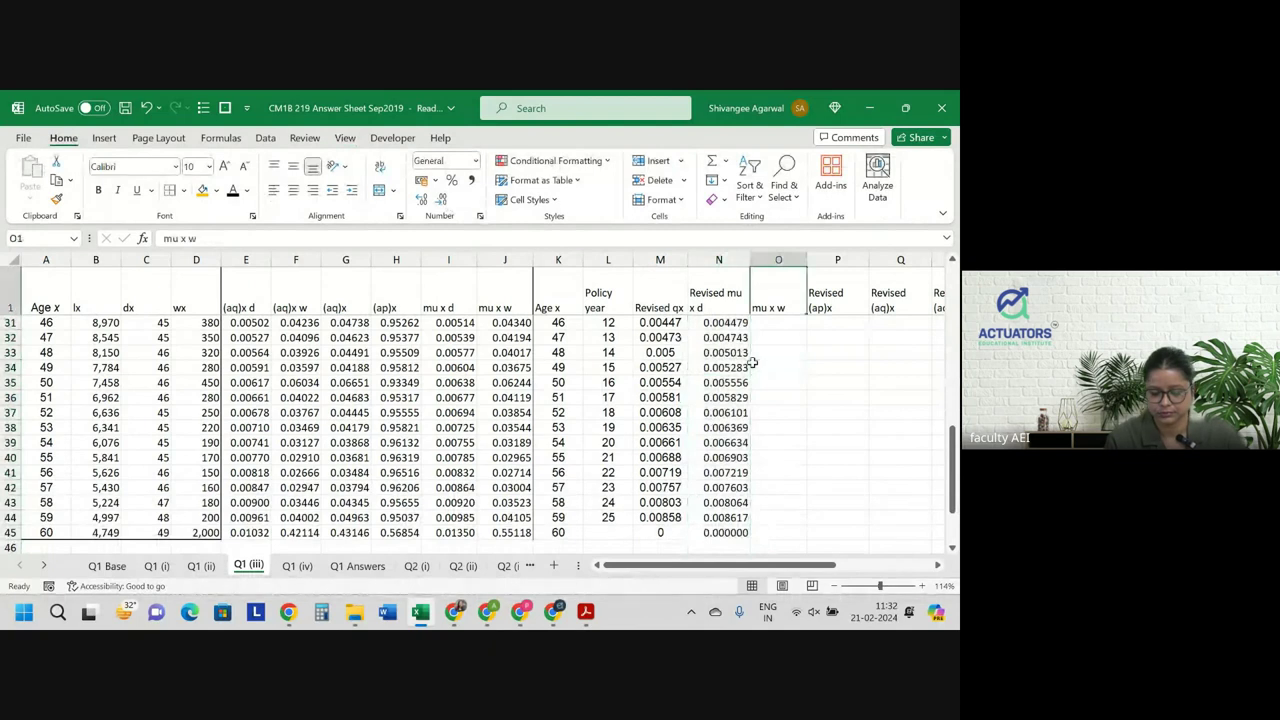
{"action": "key", "text": "ctrl+Up"}
{"action": "key", "text": "Down"}
{"action": "key", "text": "ctrl+Down"}
{"action": "key", "text": "ctrl+Up"}
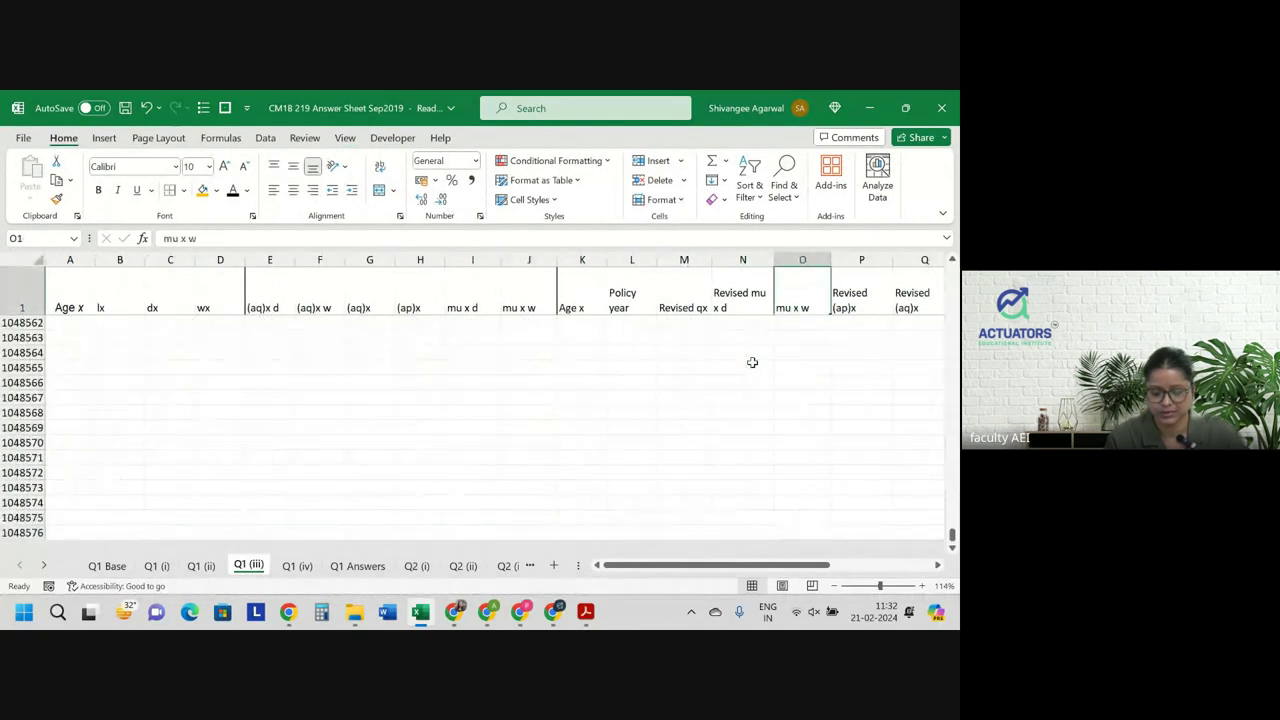
{"action": "key", "text": "Down"}
{"action": "key", "text": "Left"}
{"action": "key", "text": "ctrl+Down"}
{"action": "key", "text": "Down"}
{"action": "key", "text": "Down"}
{"action": "key", "text": "Down"}
{"action": "key", "text": "Down"}
{"action": "key", "text": "Down"}
{"action": "key", "text": "Down"}
{"action": "key", "text": "Down"}
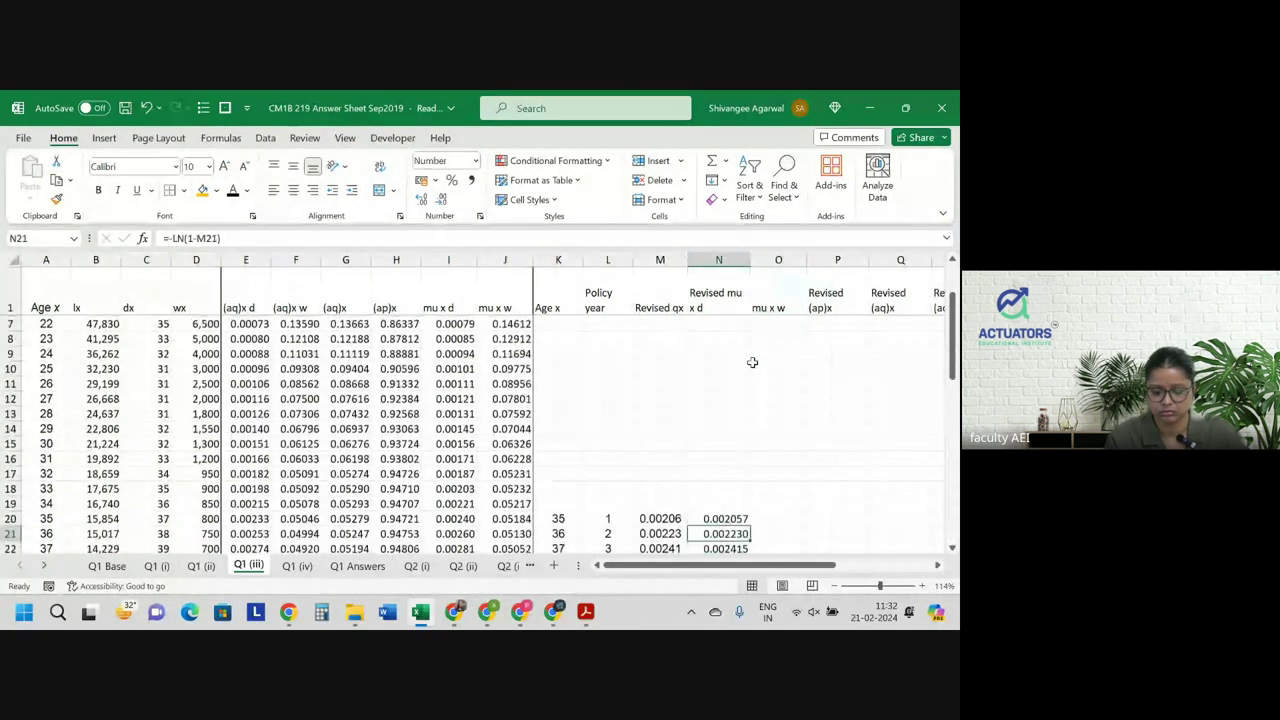
{"action": "scroll", "coordinate": [752, 362], "scroll_direction": "down", "scroll_amount": 1}
{"action": "key", "text": "Up"}
{"action": "key", "text": "Up"}
{"action": "key", "text": "Up"}
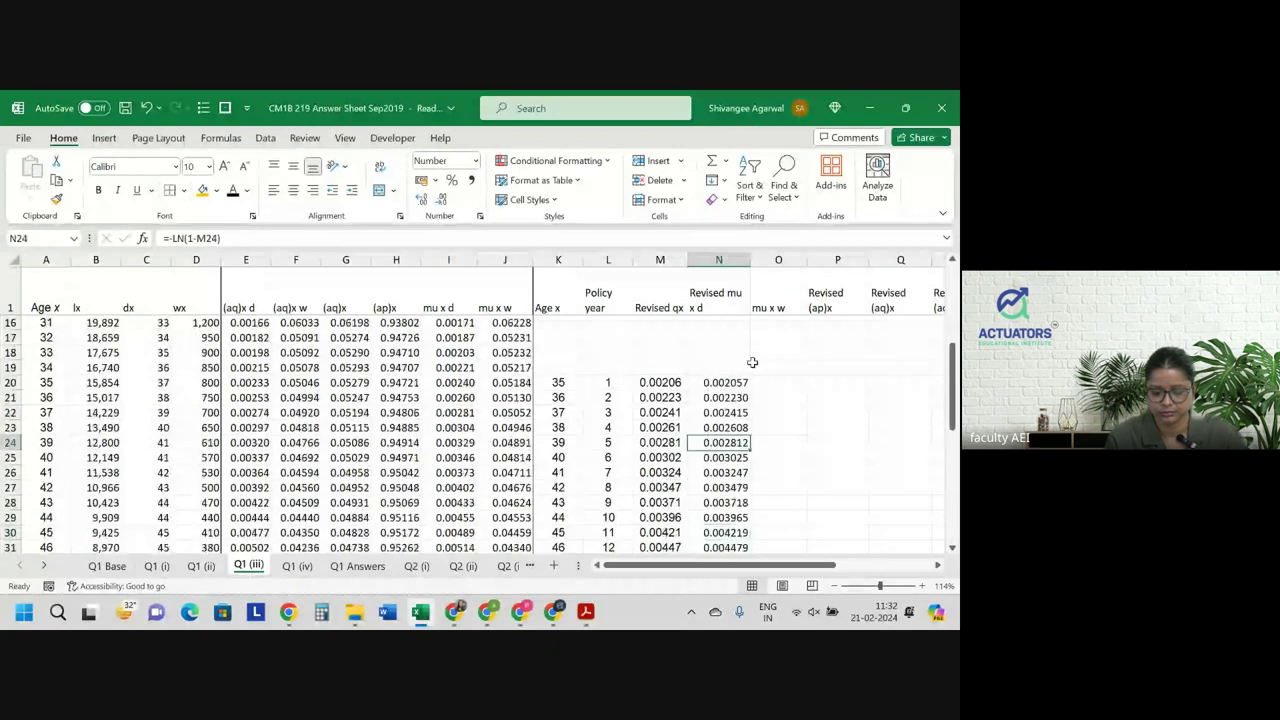
{"action": "key", "text": "ctrl+Up"}
{"action": "key", "text": "Right"}
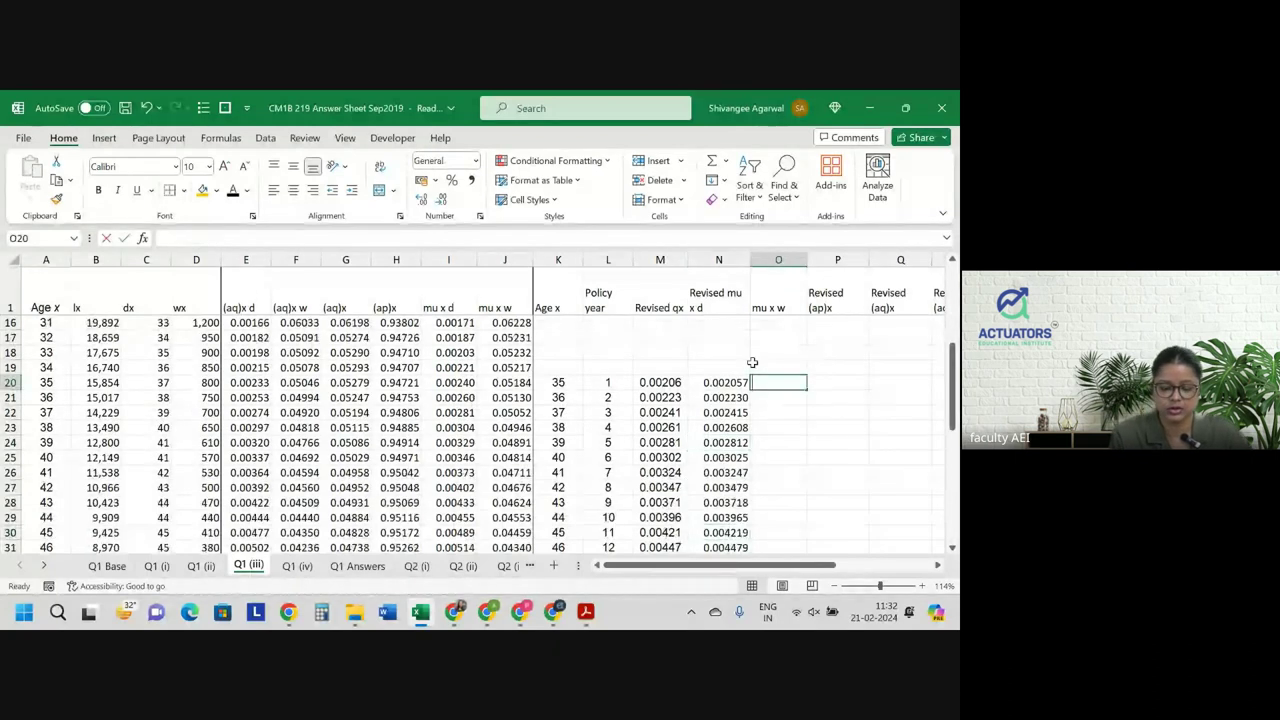
Enter =J20 in O20, fill down to O45, and show the values to six decimals.
{"action": "type", "text": "="}
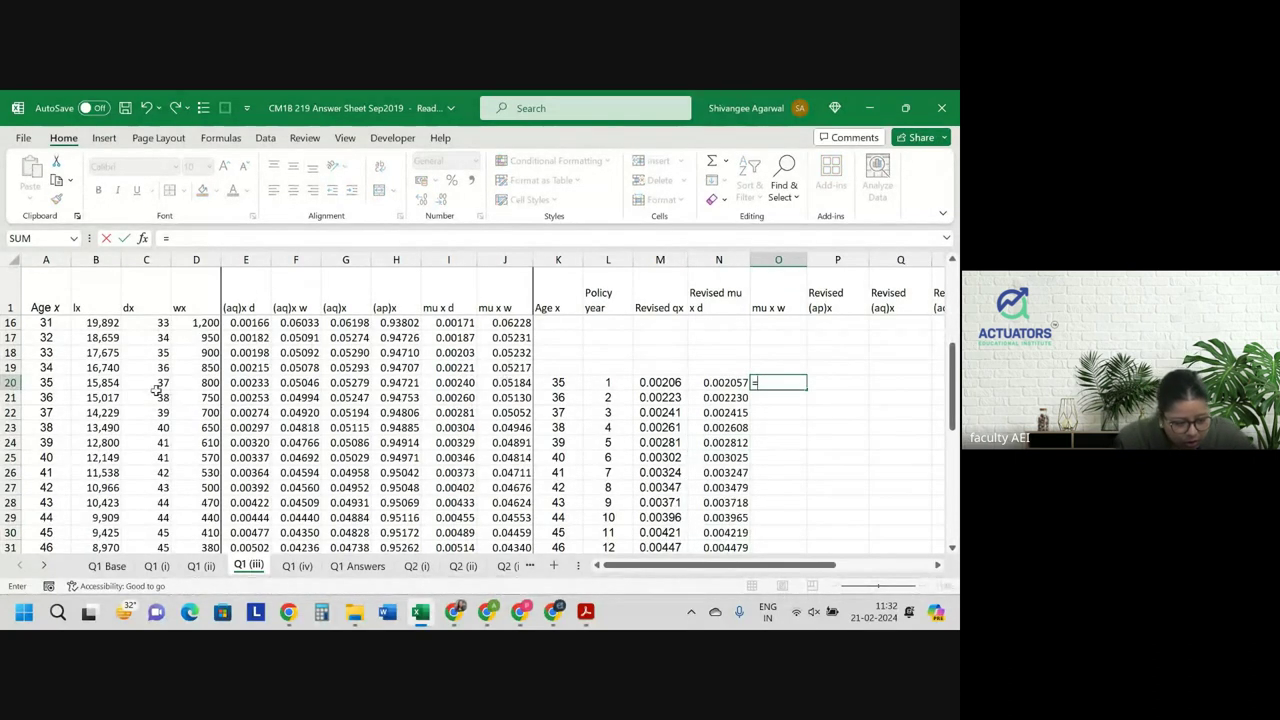
{"action": "left_click", "coordinate": [506, 383]}
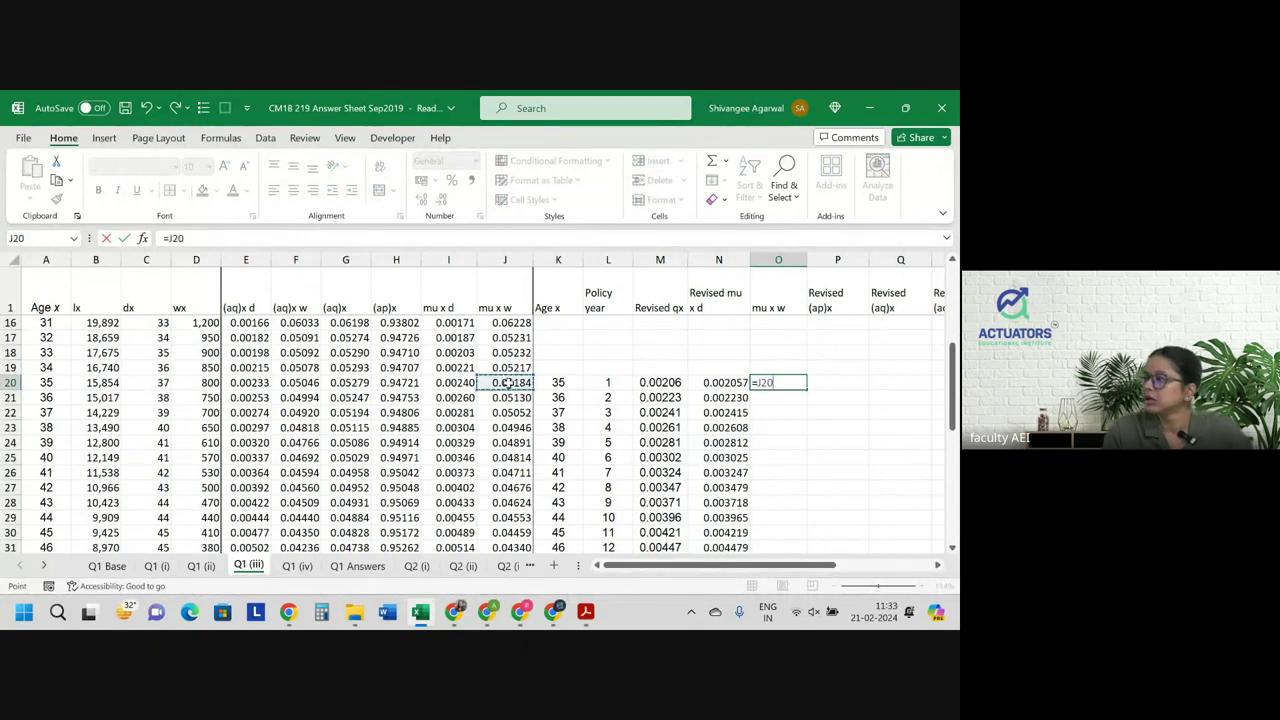
{"action": "key", "text": "Return"}
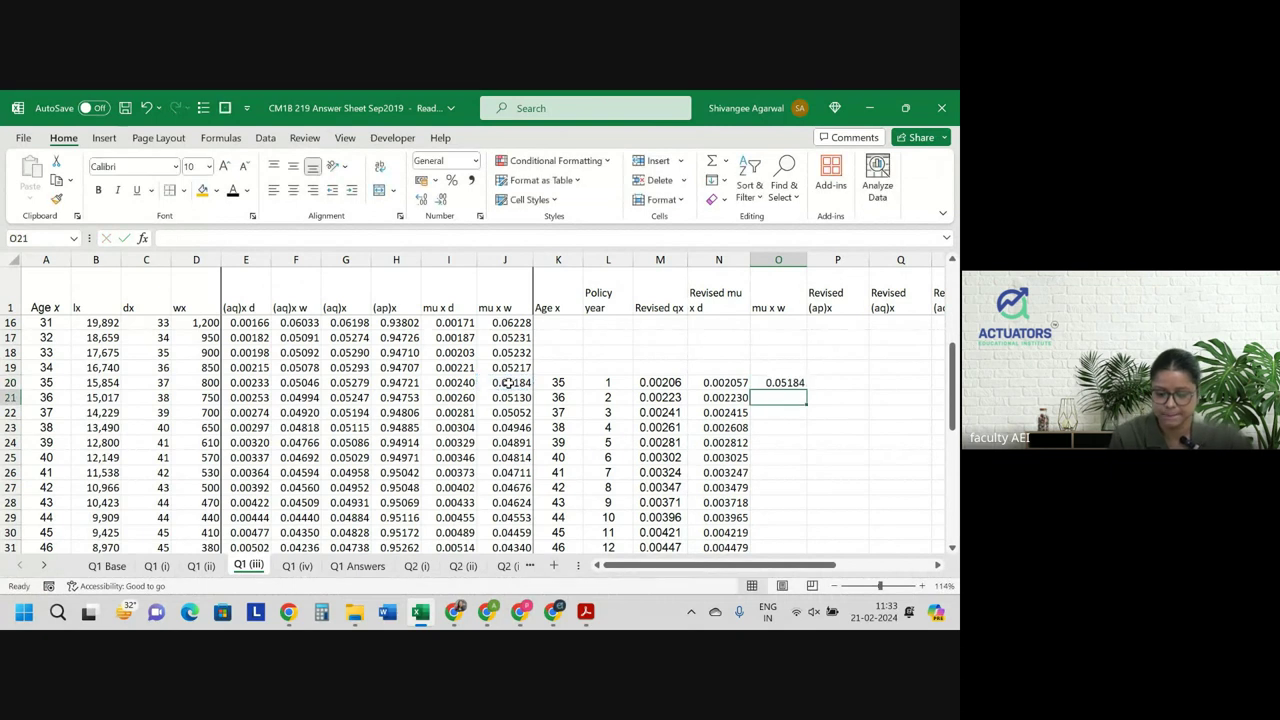
{"action": "left_click", "coordinate": [798, 384]}
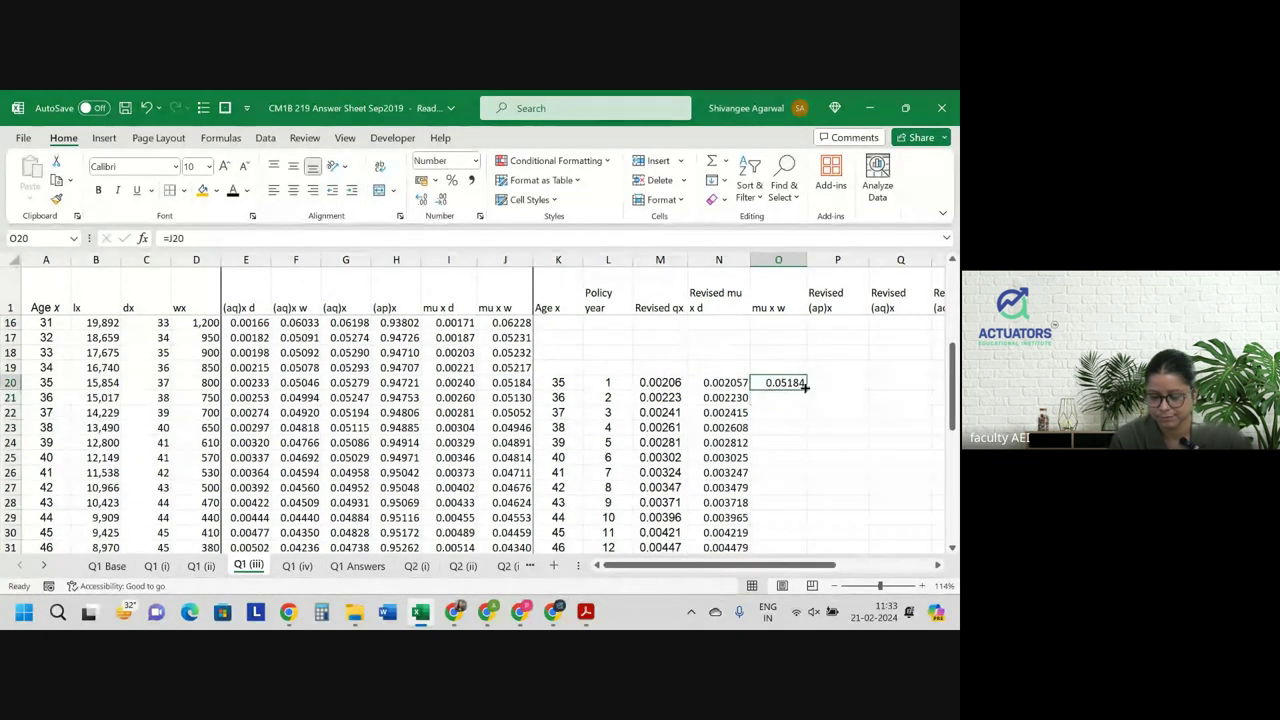
{"action": "double_click", "coordinate": [805, 387]}
{"action": "left_click", "coordinate": [838, 382]}
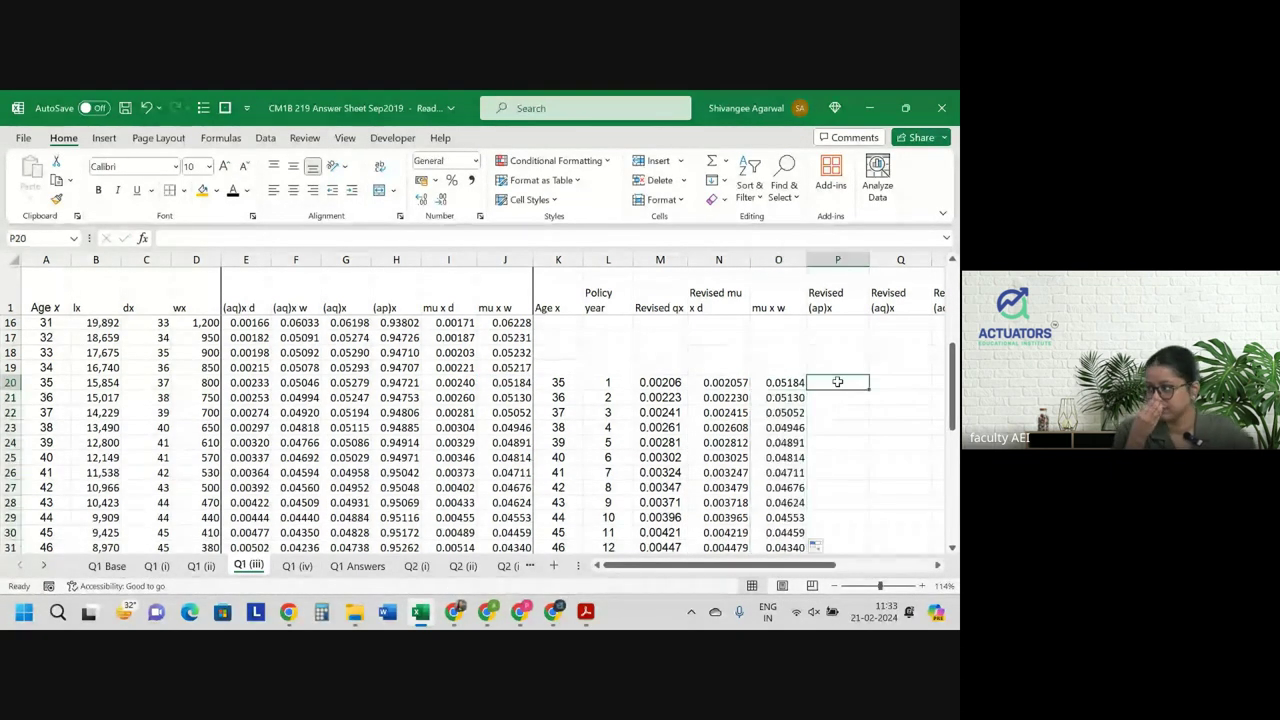
{"action": "key", "text": "Left"}
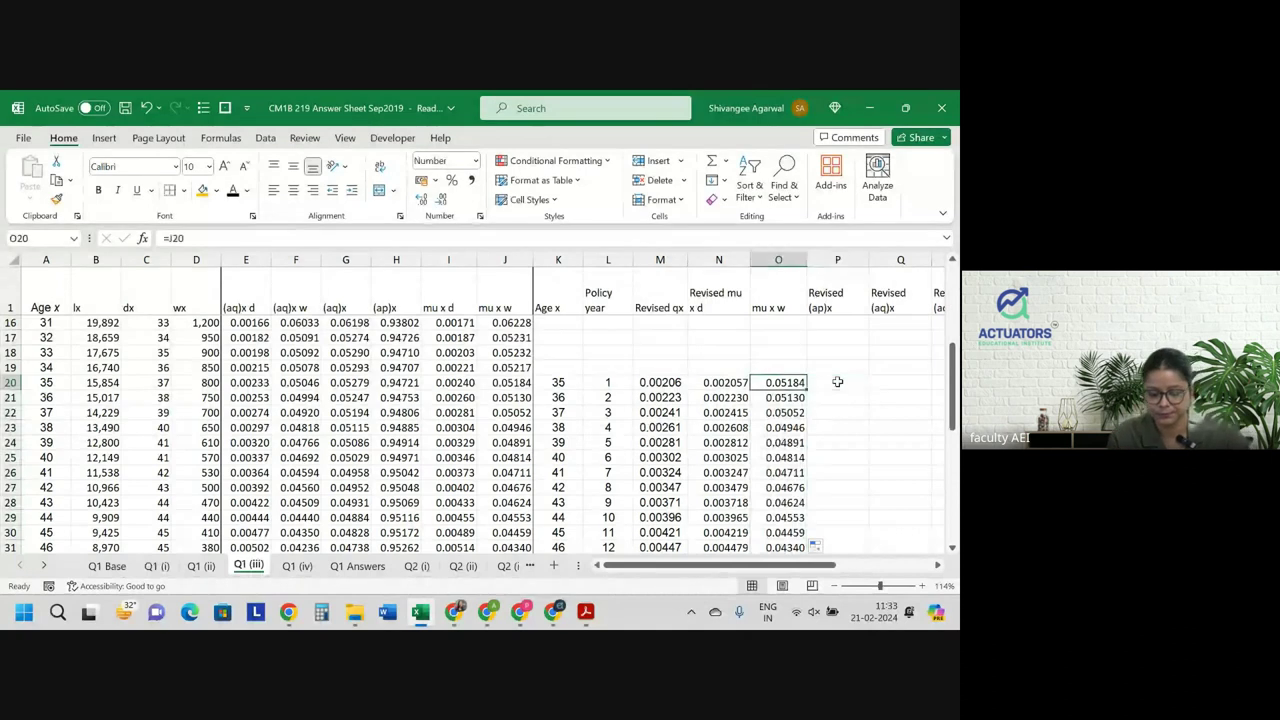
{"action": "key", "text": "ctrl+shift+Down"}
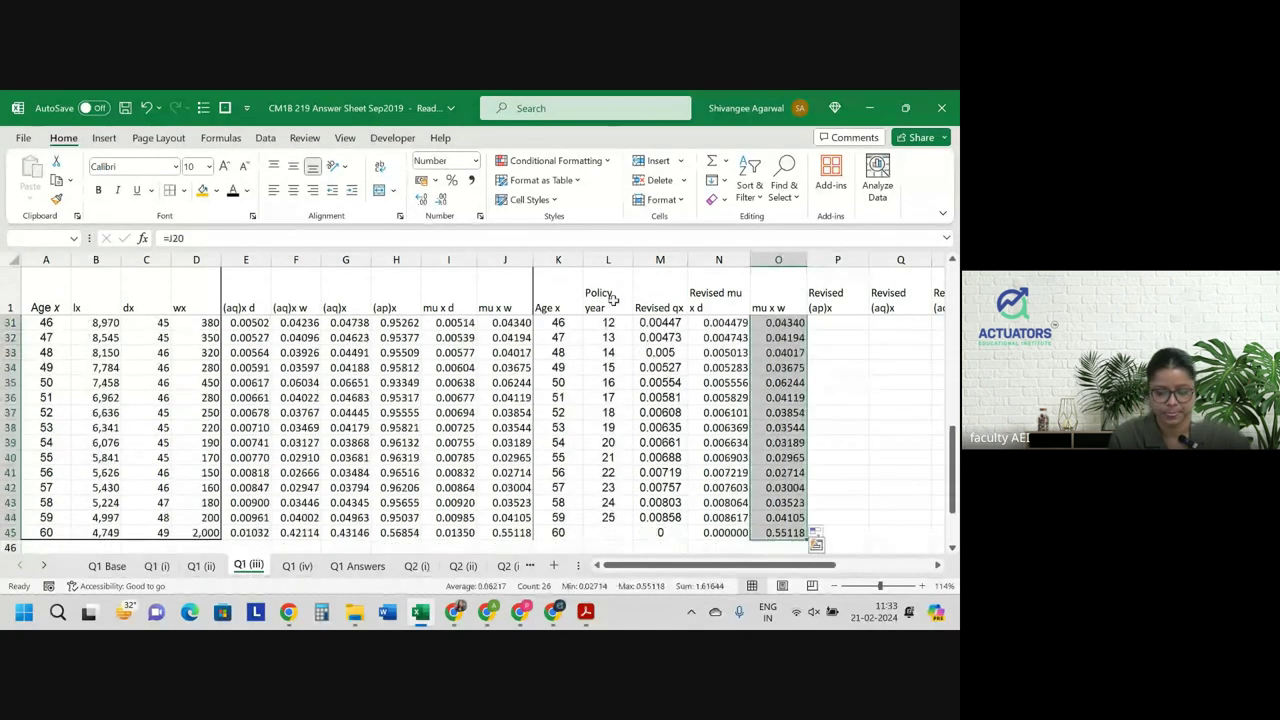
{"action": "left_click", "coordinate": [424, 200]}
Move to P20, the age 35 revised (ap)x cell.
{"action": "key", "text": "Left"}
{"action": "scroll", "coordinate": [737, 390], "scroll_direction": "up", "scroll_amount": 3}
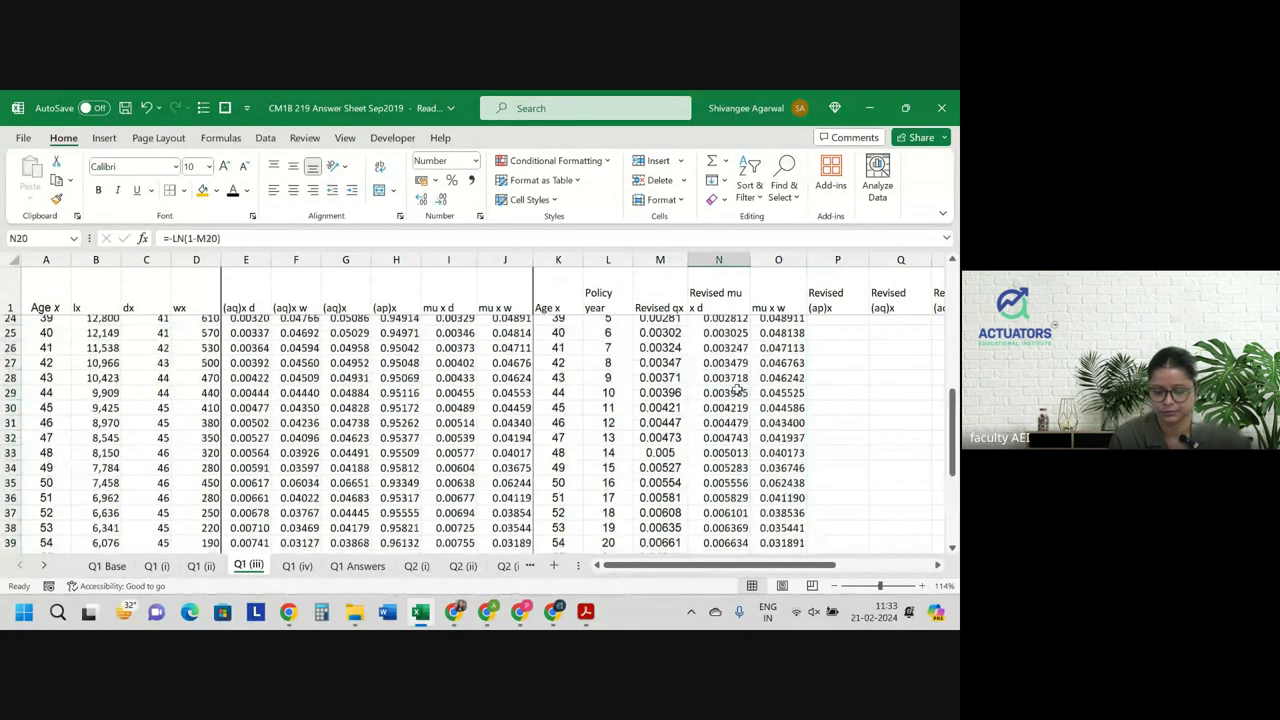
{"action": "scroll", "coordinate": [737, 390], "scroll_direction": "up", "scroll_amount": 3}
{"action": "left_click", "coordinate": [737, 386]}
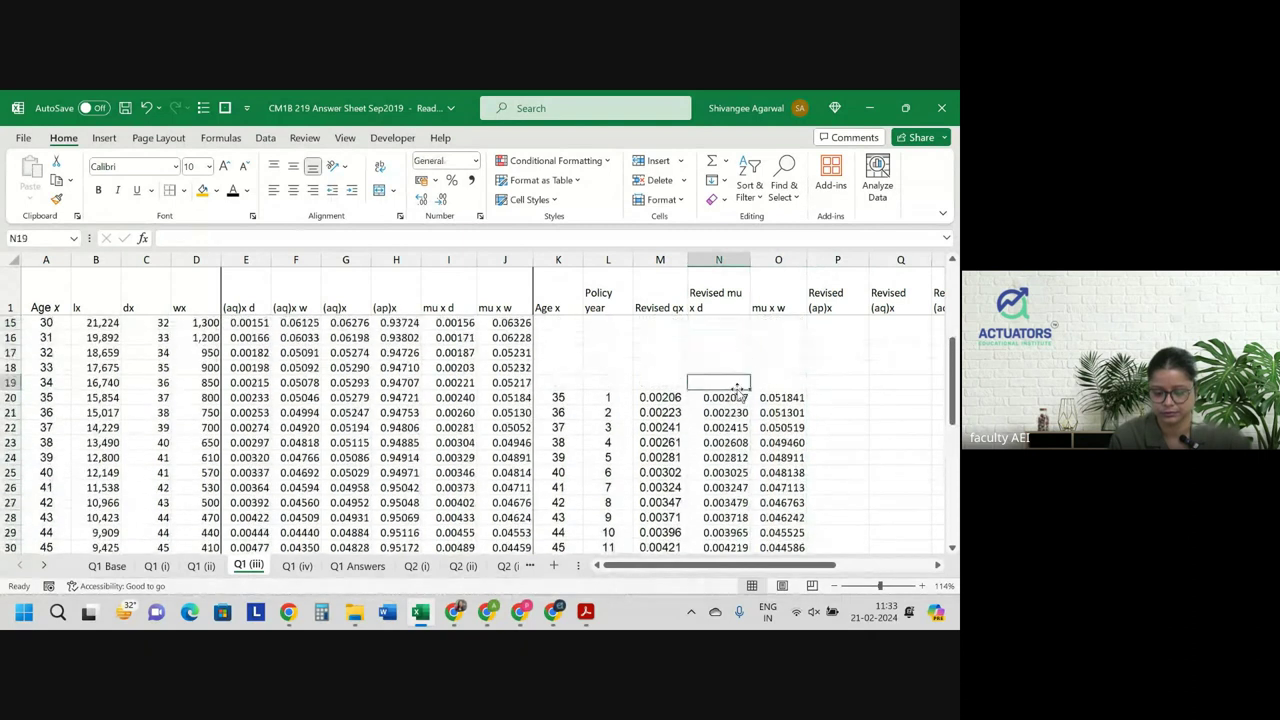
{"action": "key", "text": "Down"}
{"action": "key", "text": "Right"}
{"action": "key", "text": "Right"}
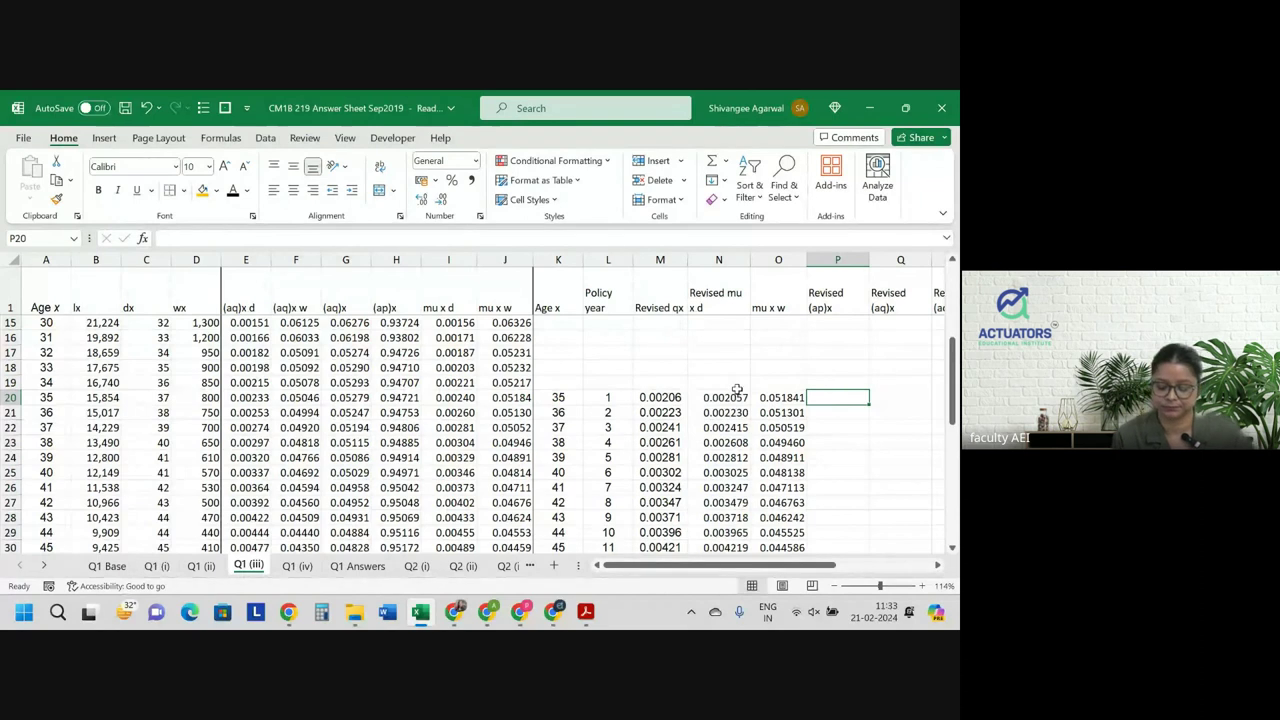
Enter =EXP(-(N20+O20)) in P20, fill down to P45, and display six decimals.
{"action": "type", "text": "=exp"}
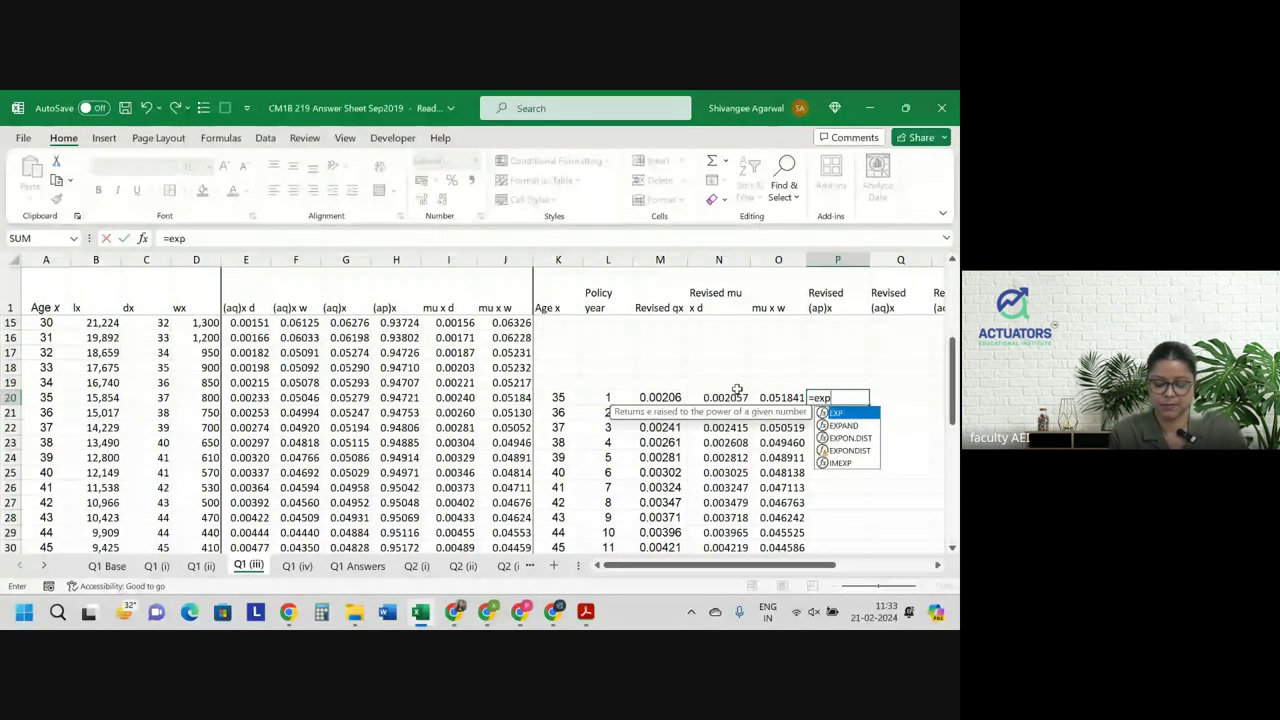
{"action": "type", "text": "(-("}
{"action": "key", "text": "Left"}
{"action": "left_click", "coordinate": [738, 396]}
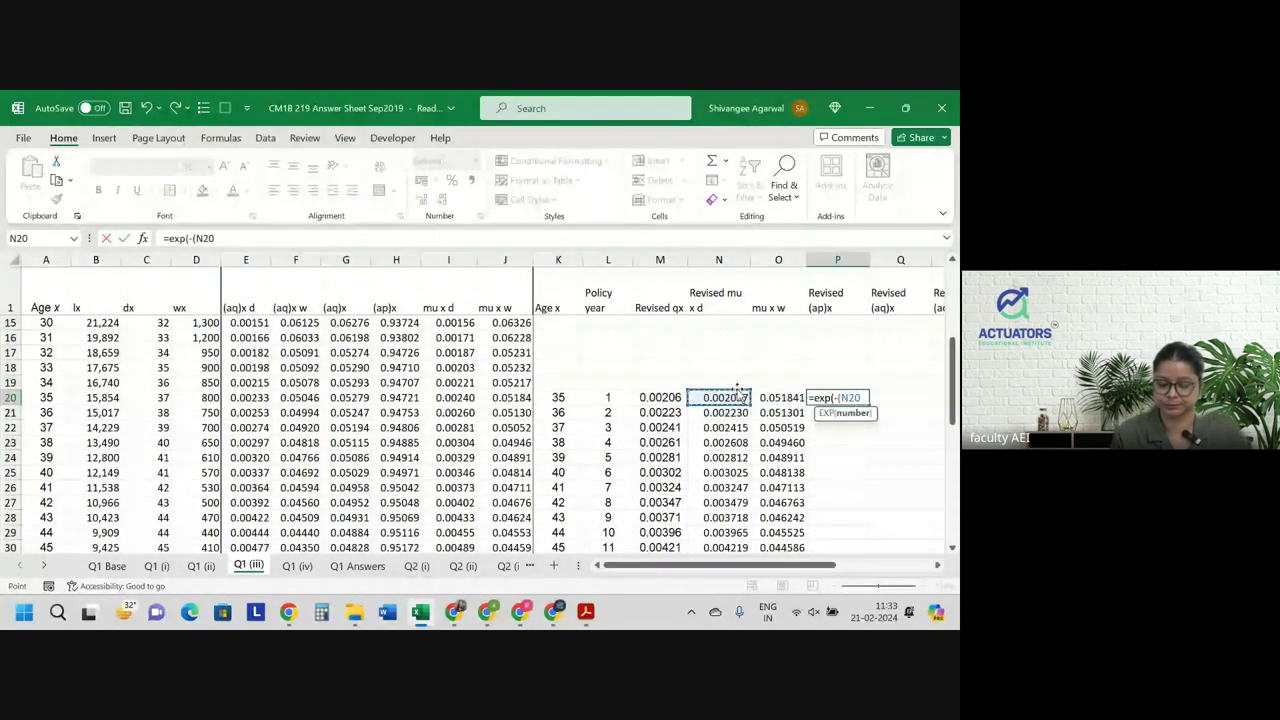
{"action": "type", "text": "+"}
{"action": "key", "text": "Left"}
{"action": "type", "text": "))"}
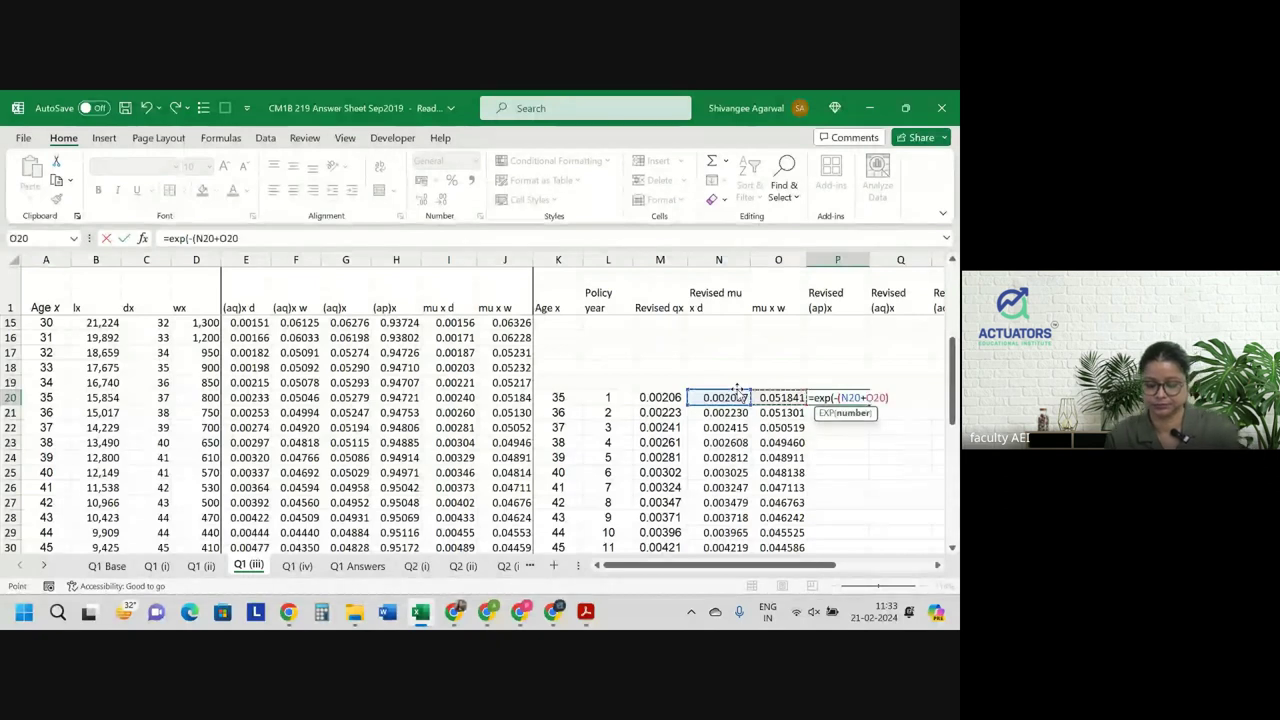
{"action": "key", "text": "Return"}
{"action": "left_click", "coordinate": [860, 398]}
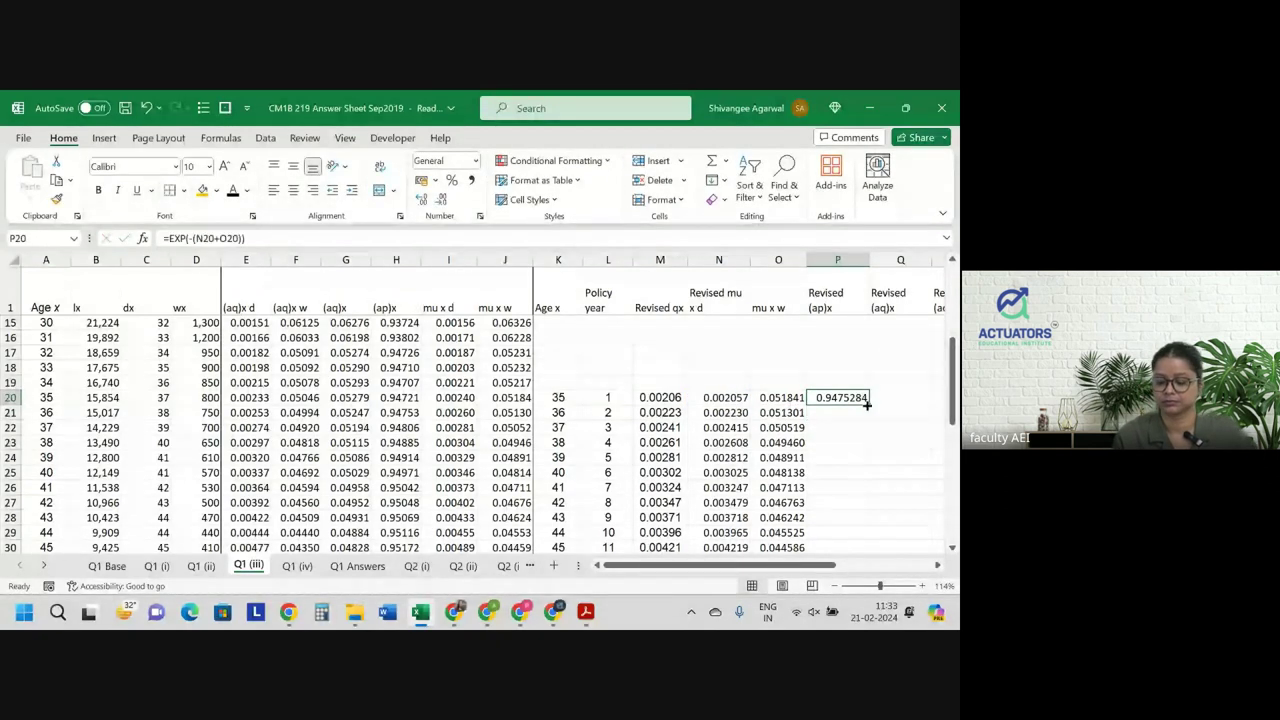
{"action": "double_click", "coordinate": [867, 405]}
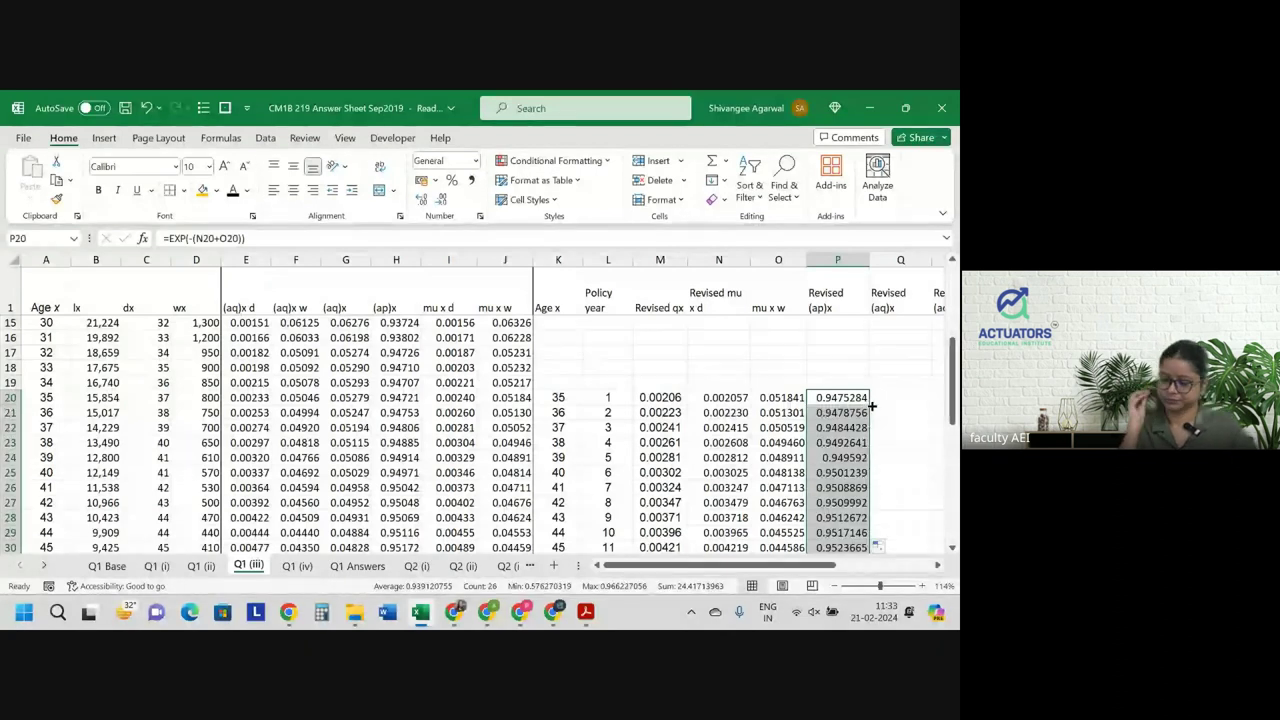
{"action": "key", "text": "alt+h"}
{"action": "key", "text": "9"}
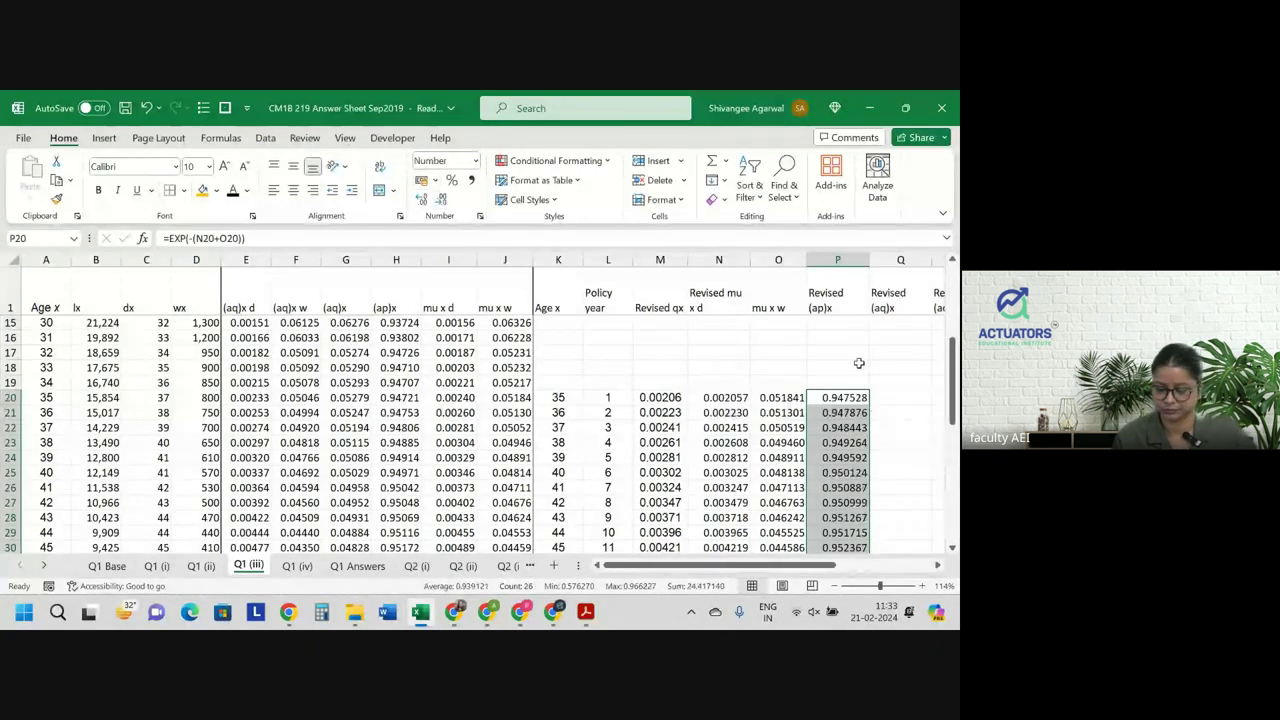
{"action": "left_click", "coordinate": [883, 397]}
{"action": "type", "text": "=1-P20"}
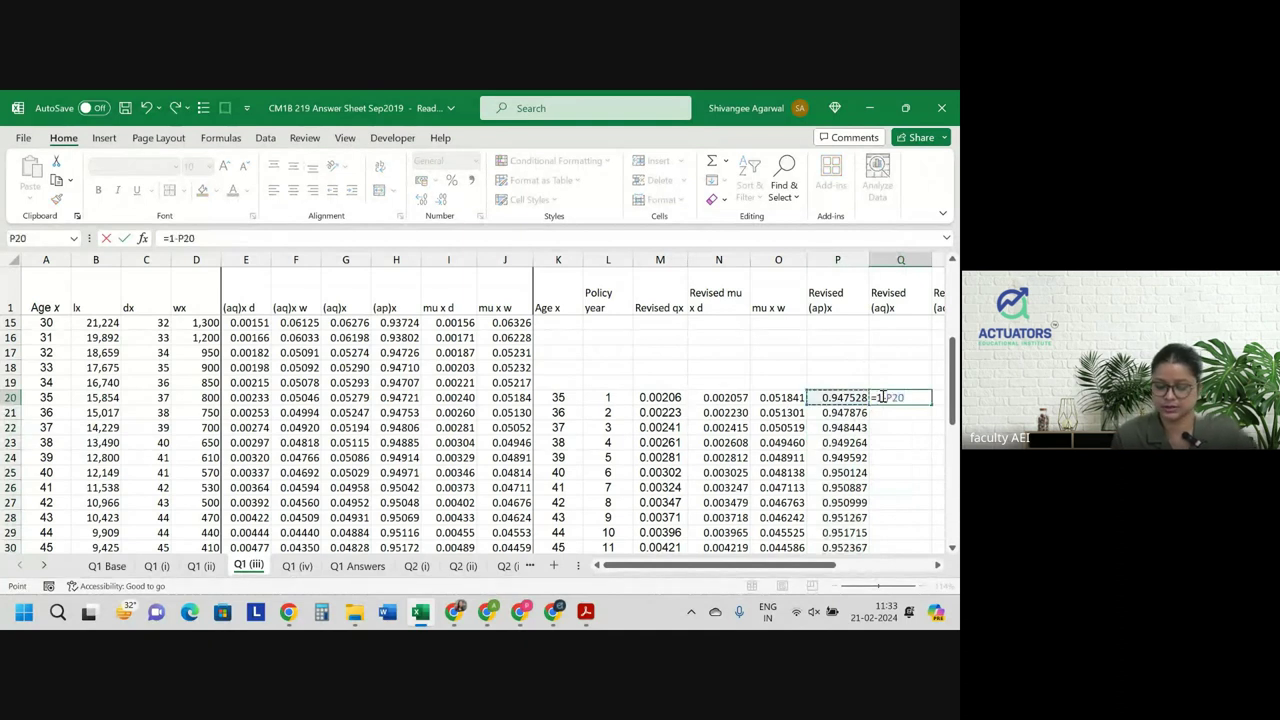
{"action": "key", "text": "ctrl+Return"}
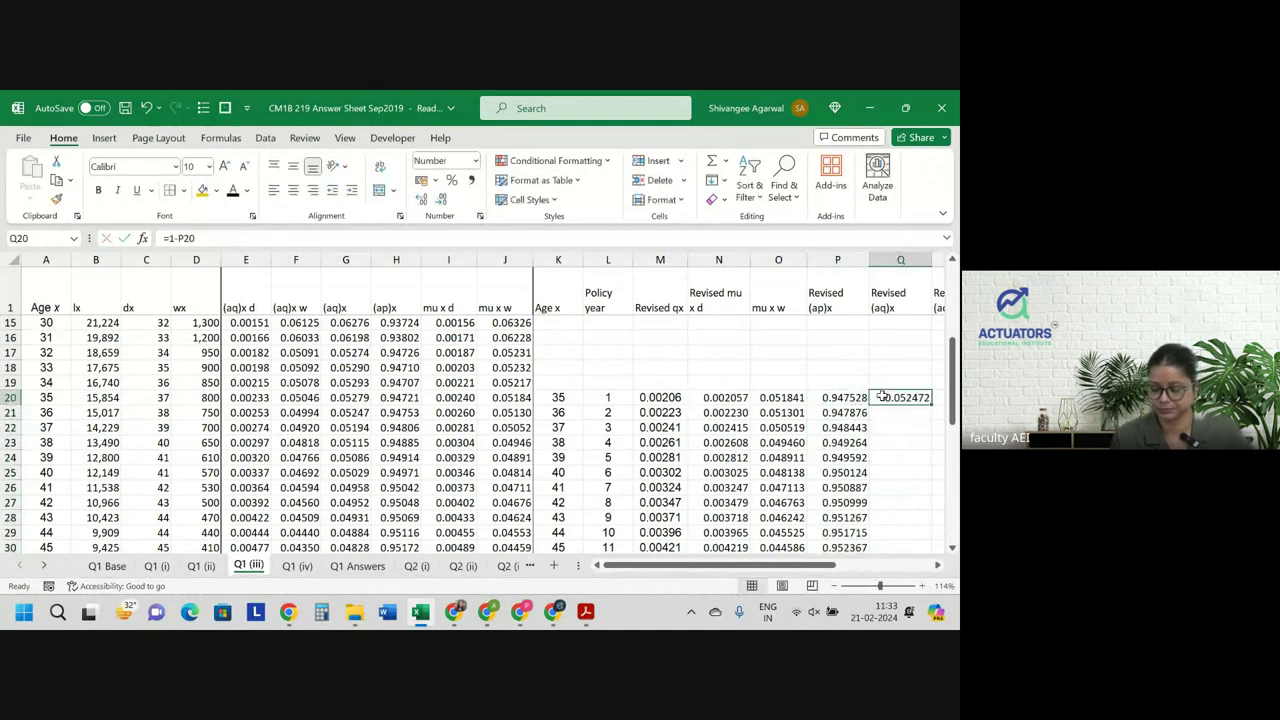
{"action": "double_click", "coordinate": [930, 404]}
{"action": "scroll", "coordinate": [930, 406], "scroll_direction": "right", "scroll_amount": 2}
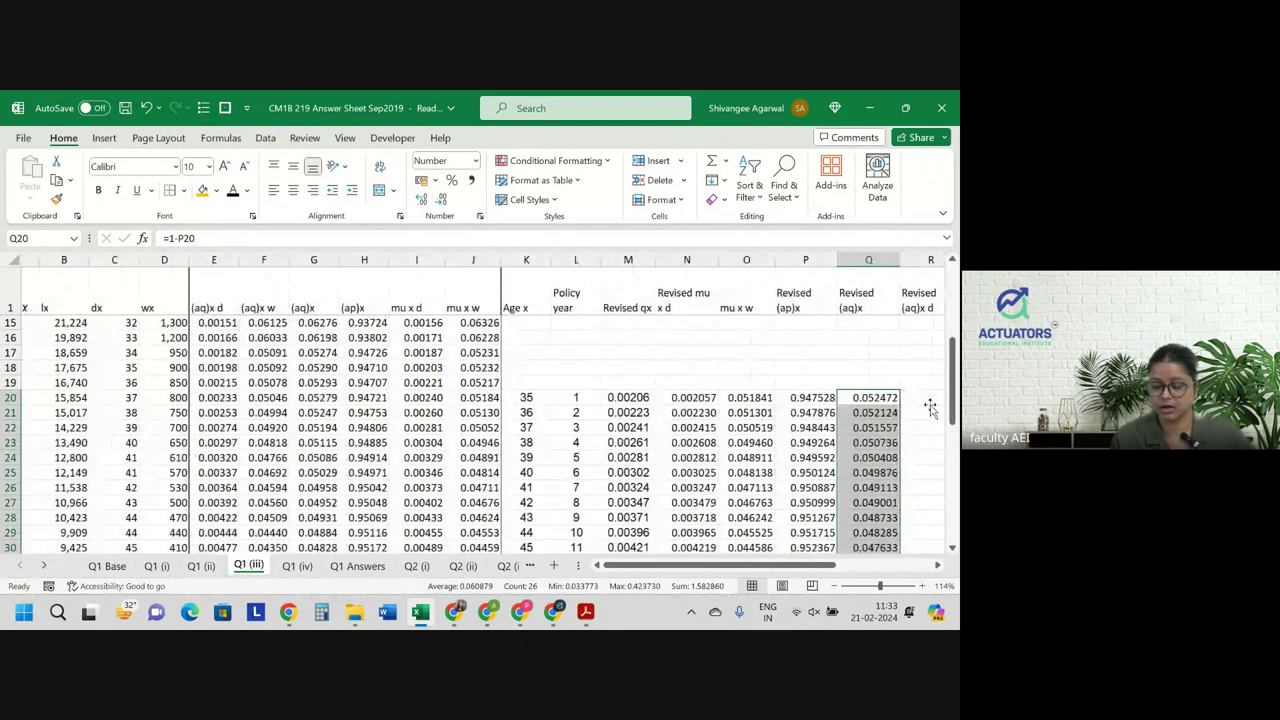
{"action": "scroll", "coordinate": [930, 406], "scroll_direction": "right", "scroll_amount": 1}
{"action": "scroll", "coordinate": [930, 404], "scroll_direction": "right", "scroll_amount": 1}
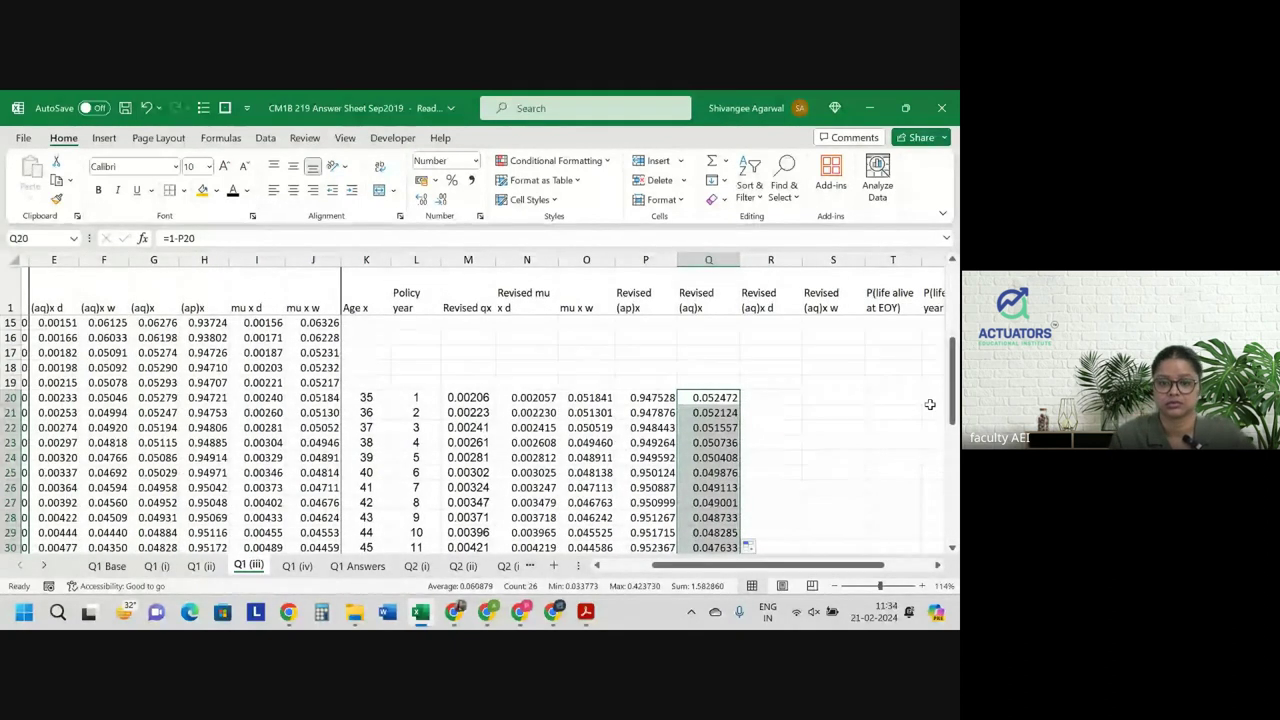
{"action": "left_click", "coordinate": [770, 403]}
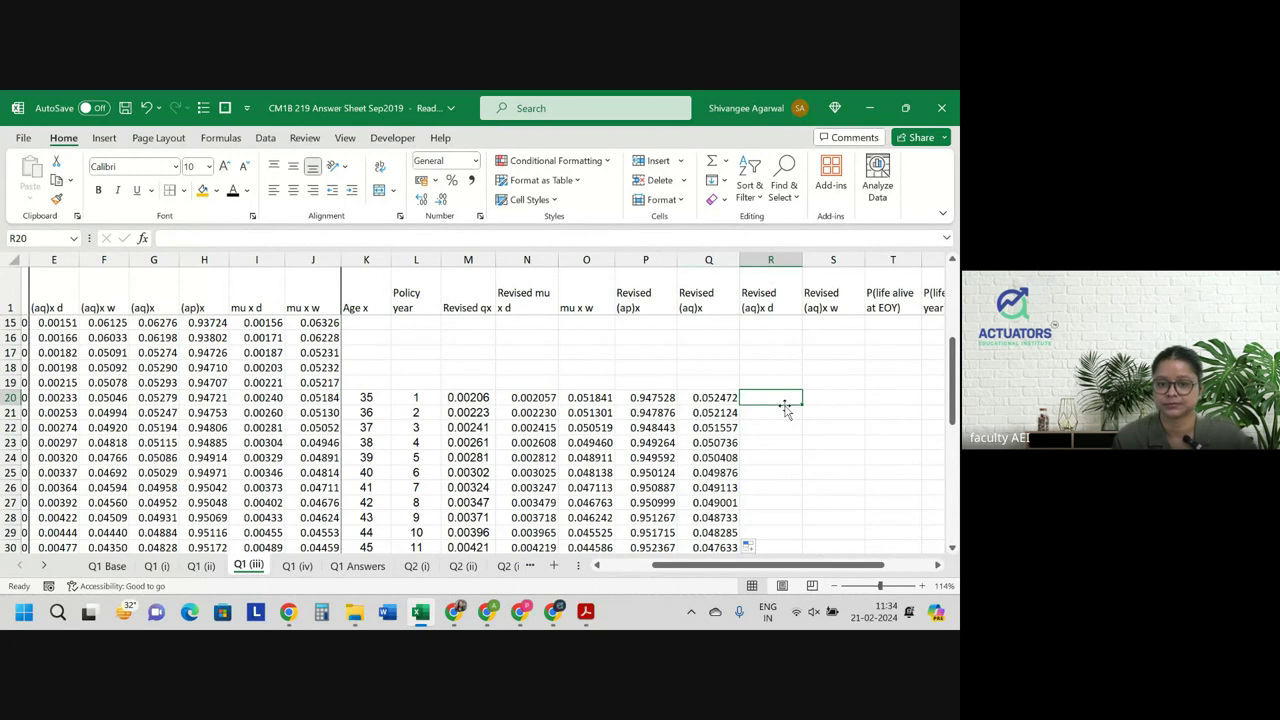
Build the Revised (aq)x d formula =N20/(N20+O20)*Q20 in R20.
{"action": "type", "text": "=1-"}
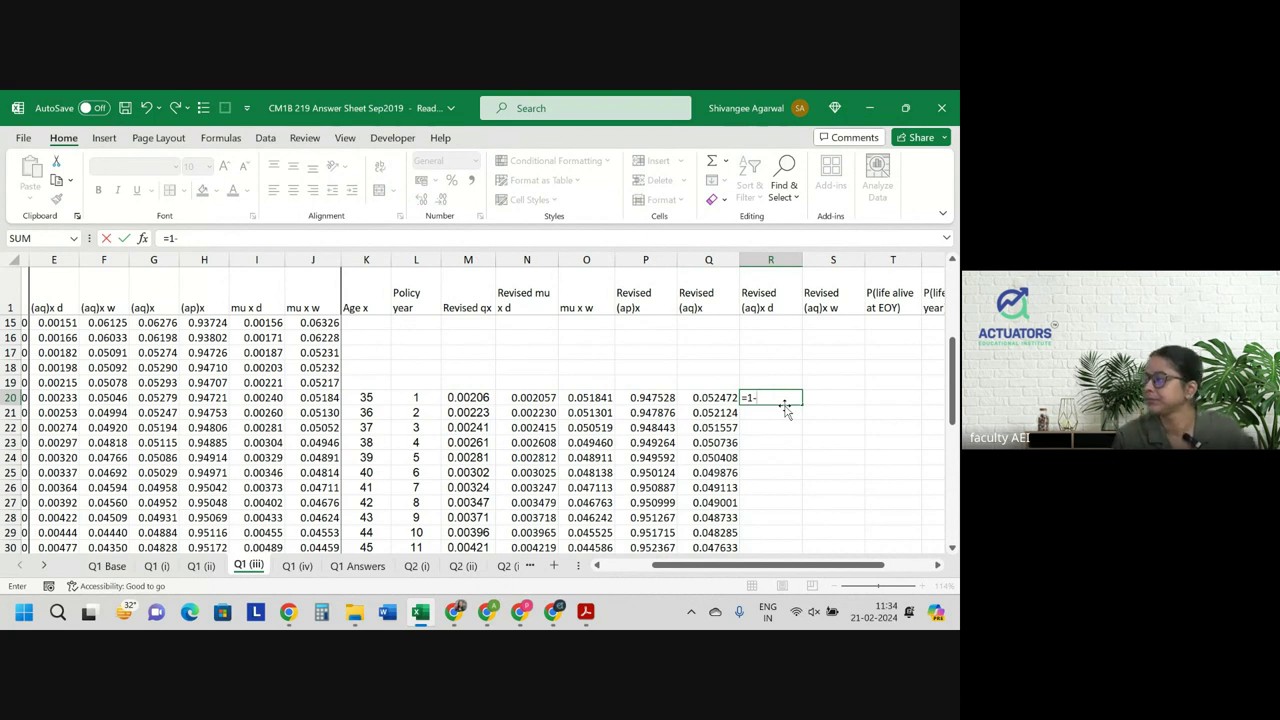
{"action": "key", "text": "Escape"}
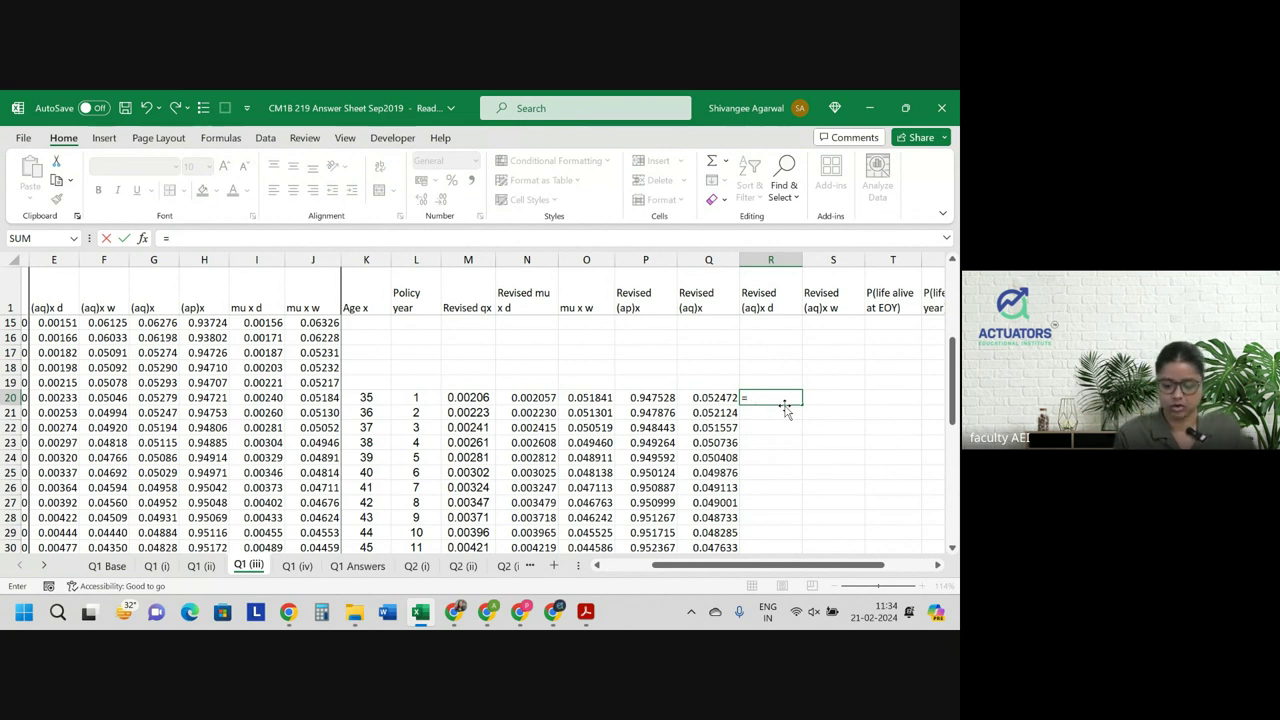
{"action": "type", "text": "="}
{"action": "key", "text": "Left"}
{"action": "key", "text": "Left"}
{"action": "key", "text": "Left"}
{"action": "key", "text": "Left"}
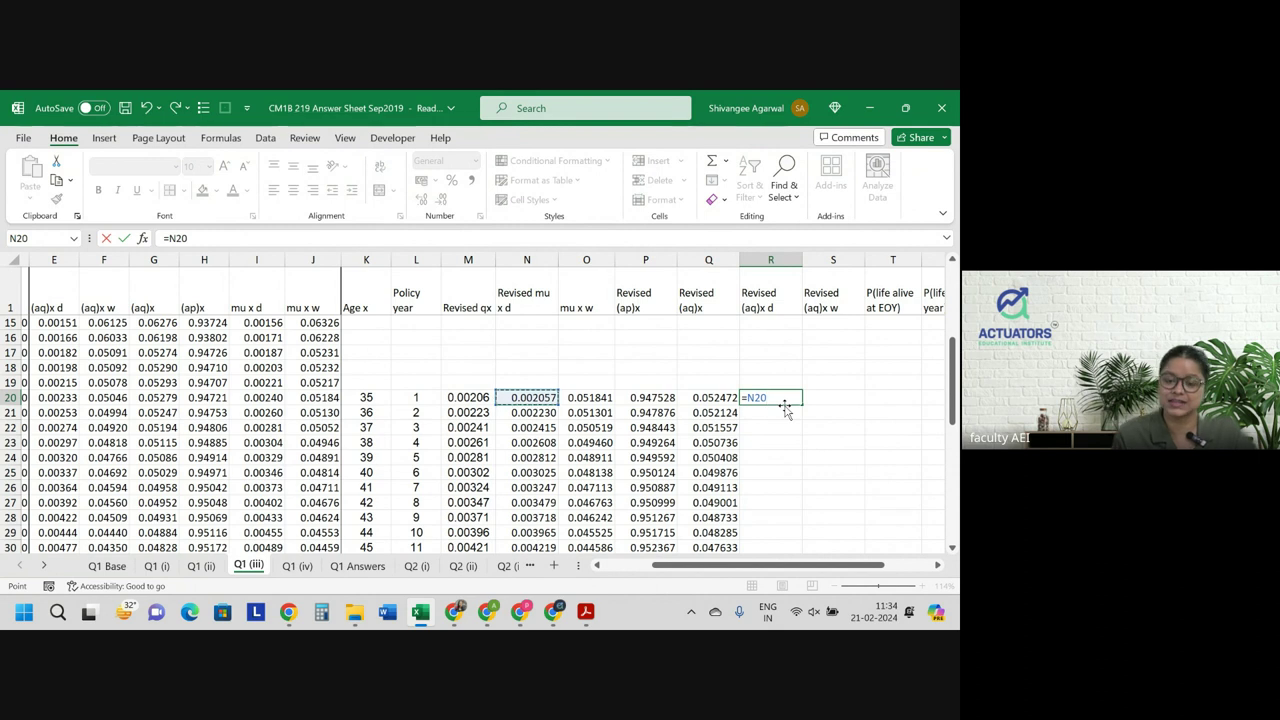
{"action": "type", "text": "/("}
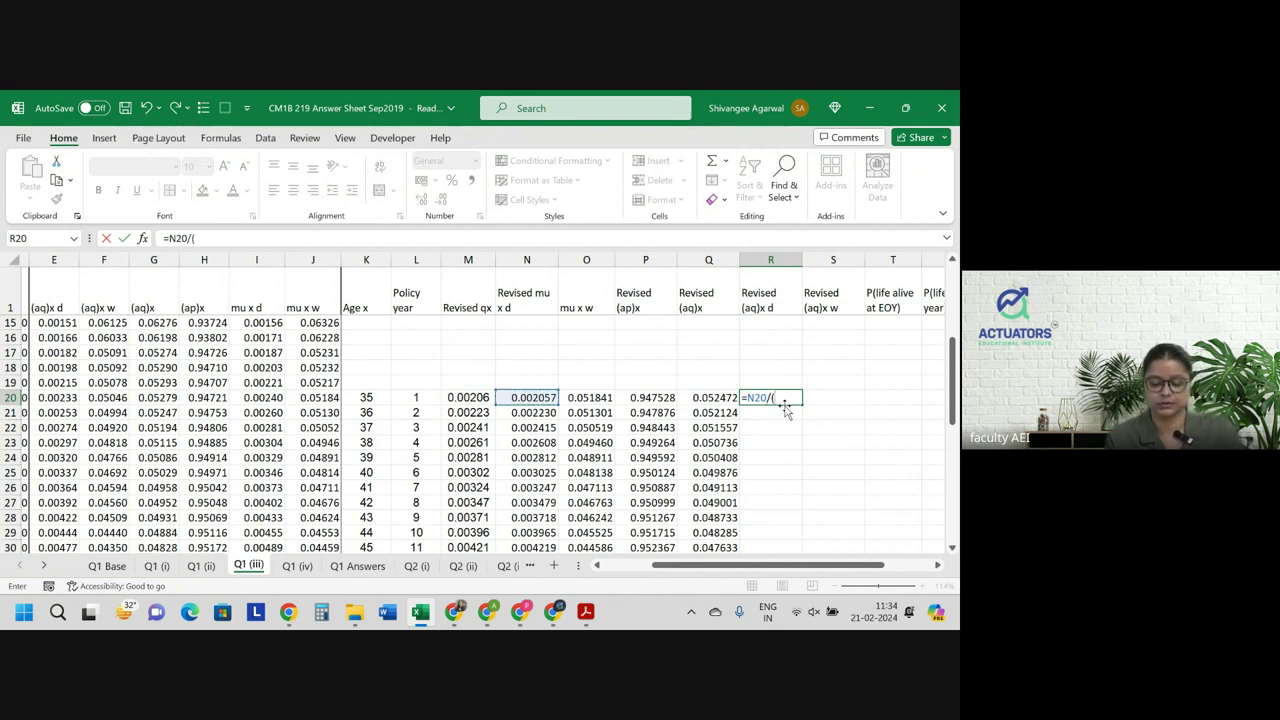
{"action": "key", "text": "Left"}
{"action": "key", "text": "Left"}
{"action": "key", "text": "Left"}
{"action": "key", "text": "Left"}
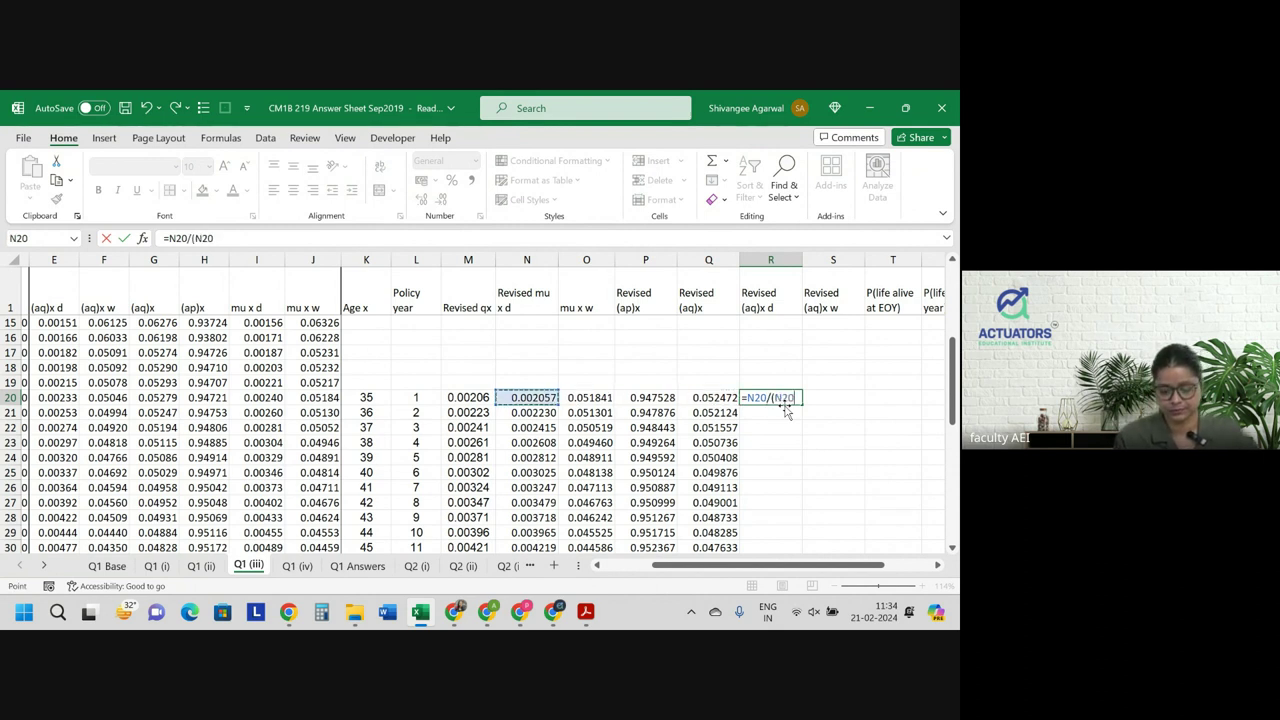
{"action": "type", "text": "+"}
{"action": "key", "text": "Left"}
{"action": "key", "text": "Left"}
{"action": "key", "text": "Left"}
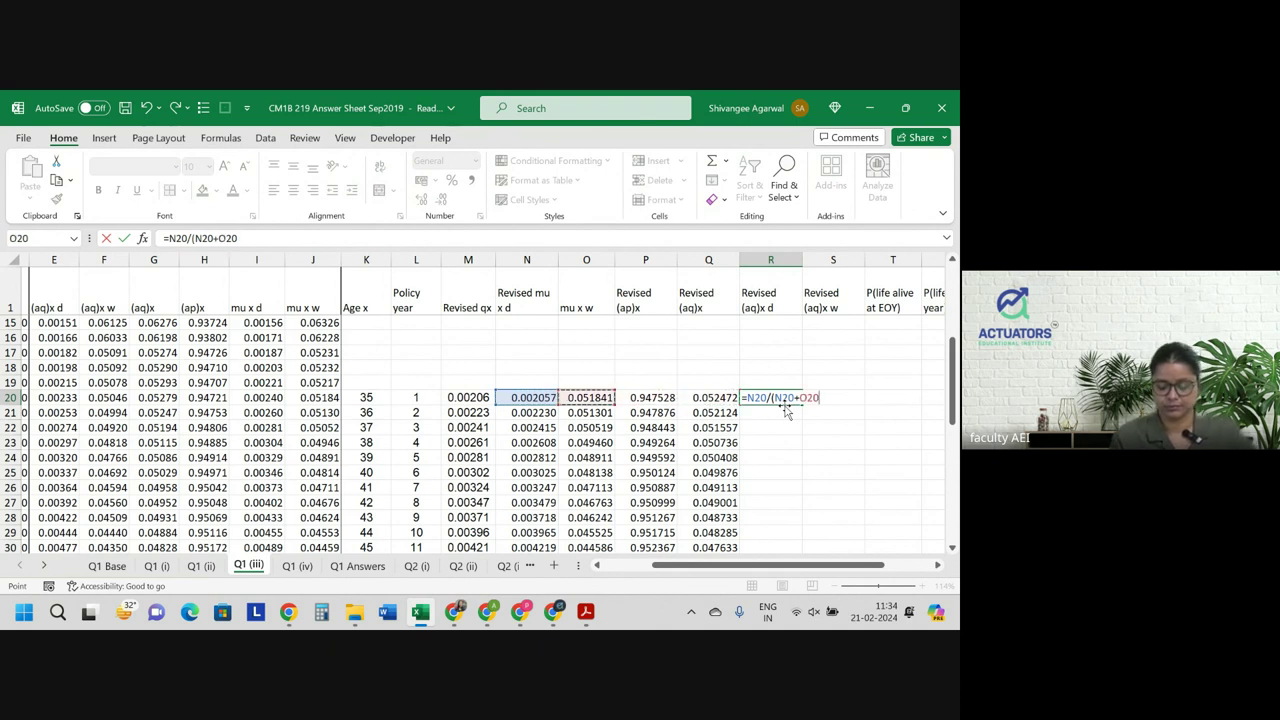
{"action": "type", "text": ")"}
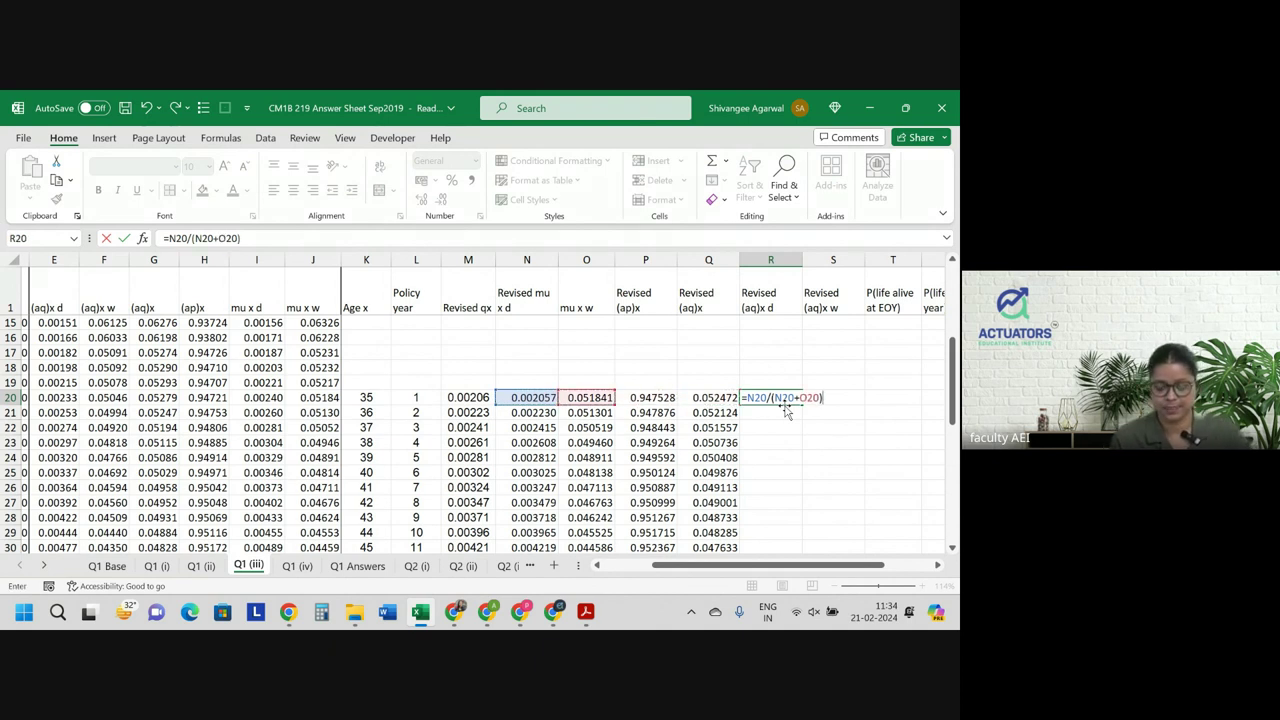
{"action": "type", "text": "*("}
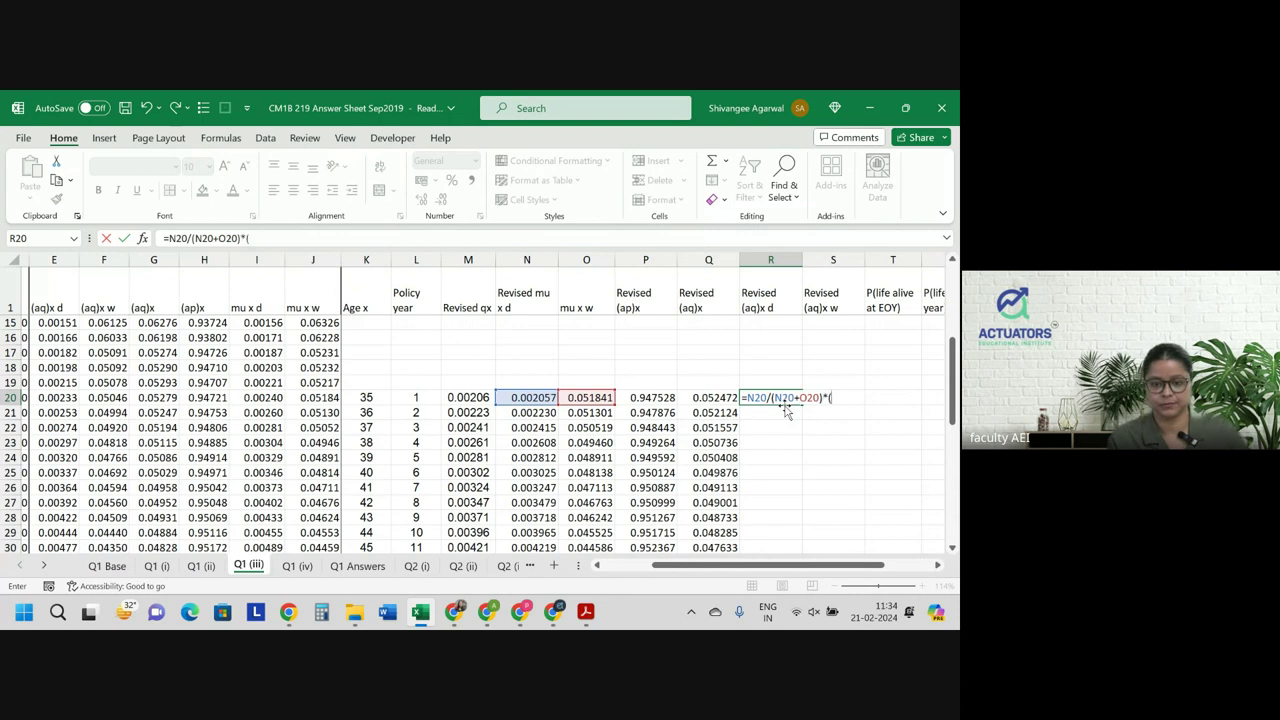
{"action": "key", "text": "Left"}
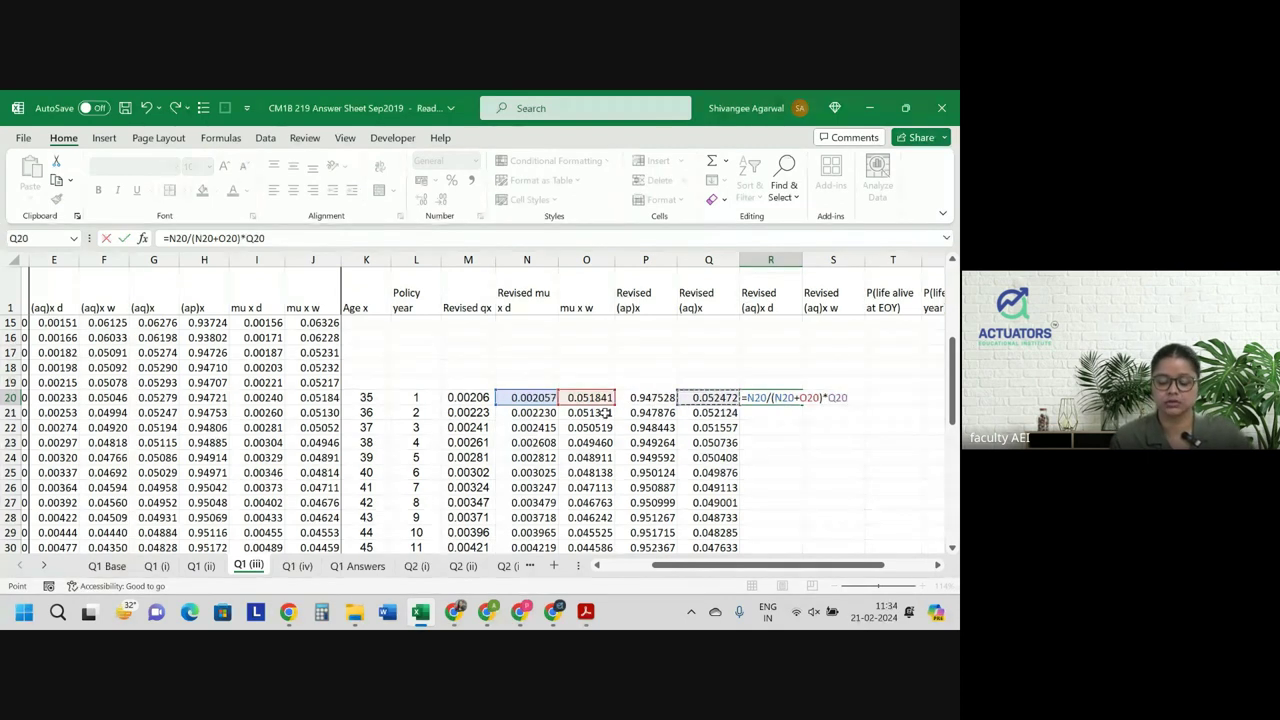
Anchor the columns so R20 reads =$N20/($N20+$O20)*$Q20, and commit it.
{"action": "left_click", "coordinate": [785, 398]}
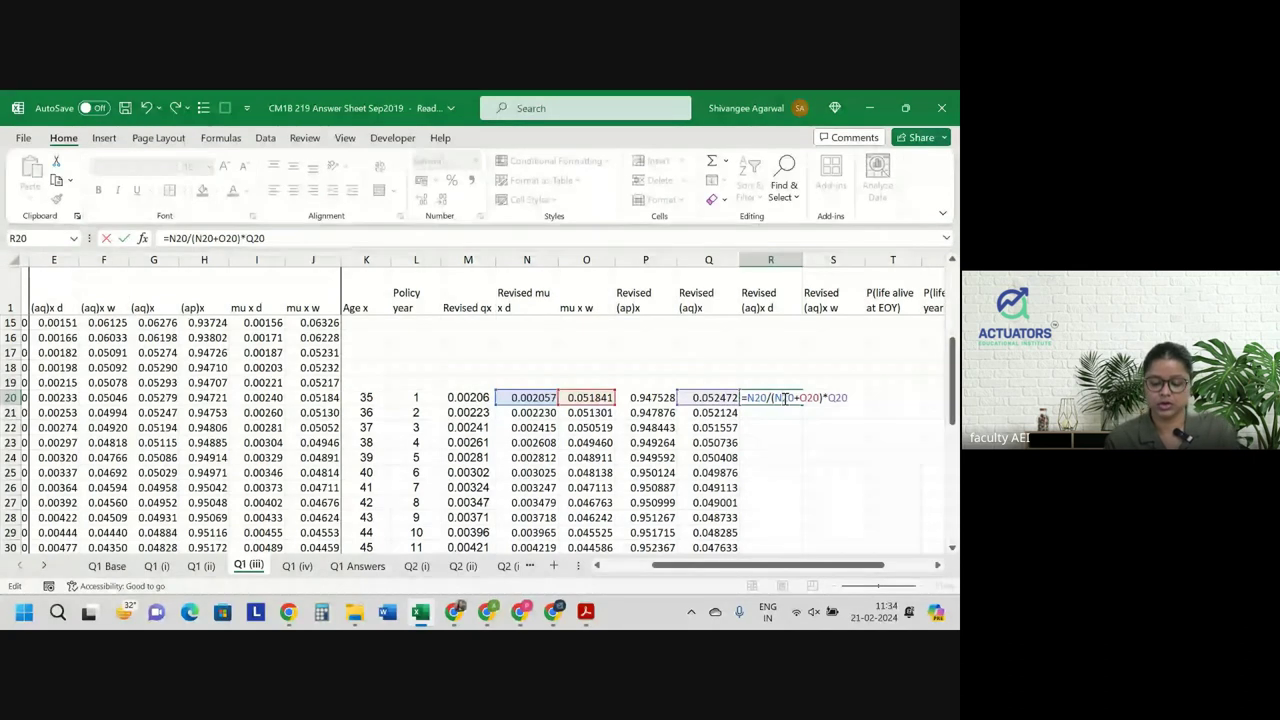
{"action": "key", "text": "F4"}
{"action": "key", "text": "F4"}
{"action": "key", "text": "F4"}
{"action": "left_click", "coordinate": [816, 397]}
{"action": "key", "text": "F4"}
{"action": "key", "text": "F4"}
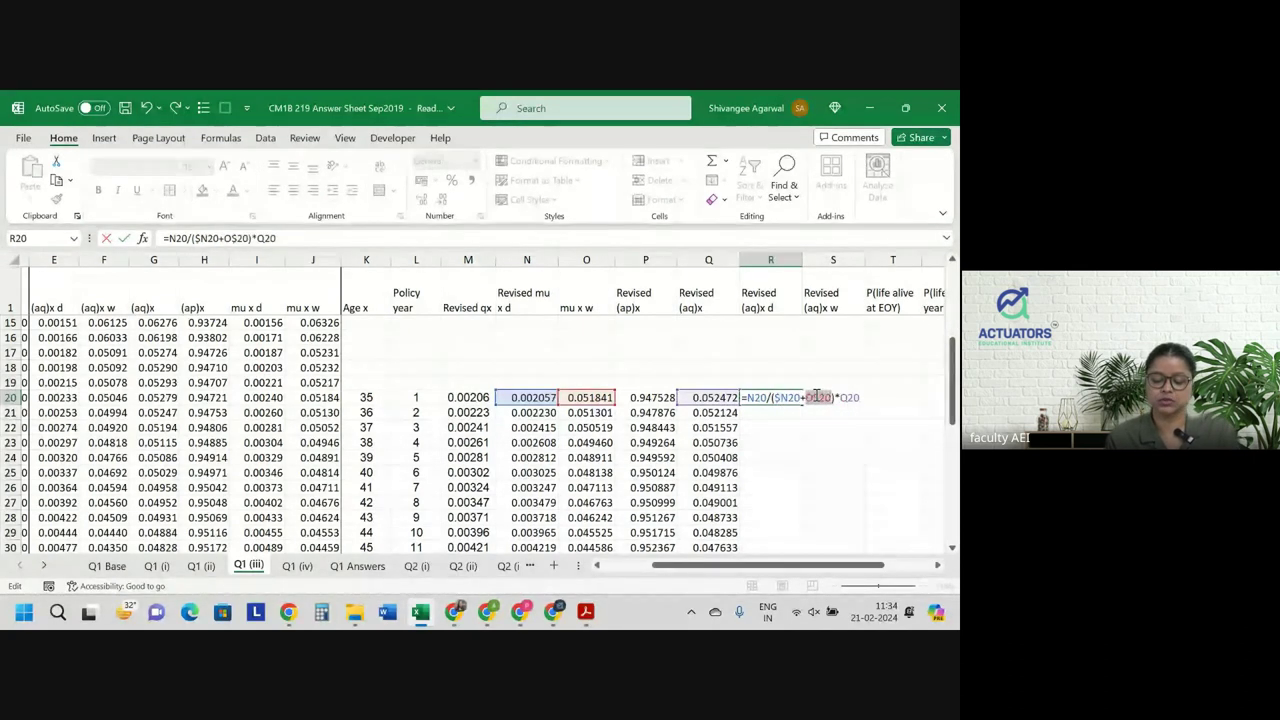
{"action": "key", "text": "F4"}
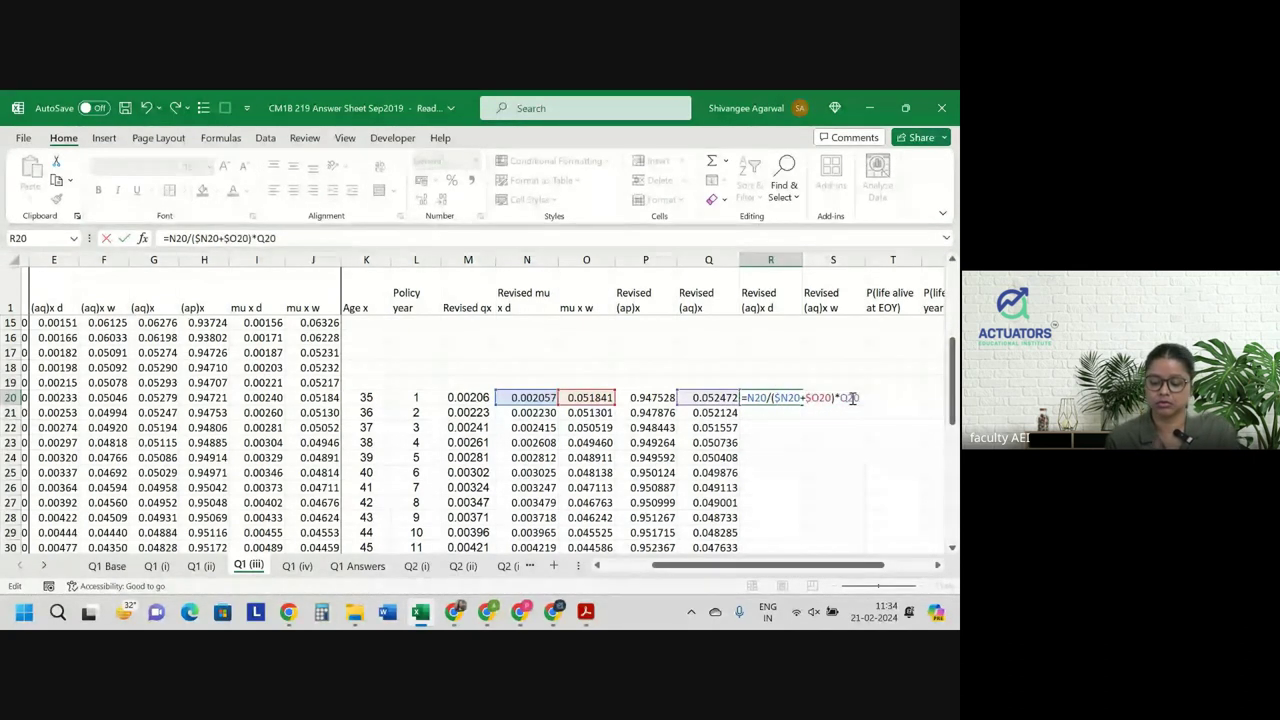
{"action": "left_click", "coordinate": [852, 398]}
{"action": "key", "text": "F4"}
{"action": "key", "text": "F4"}
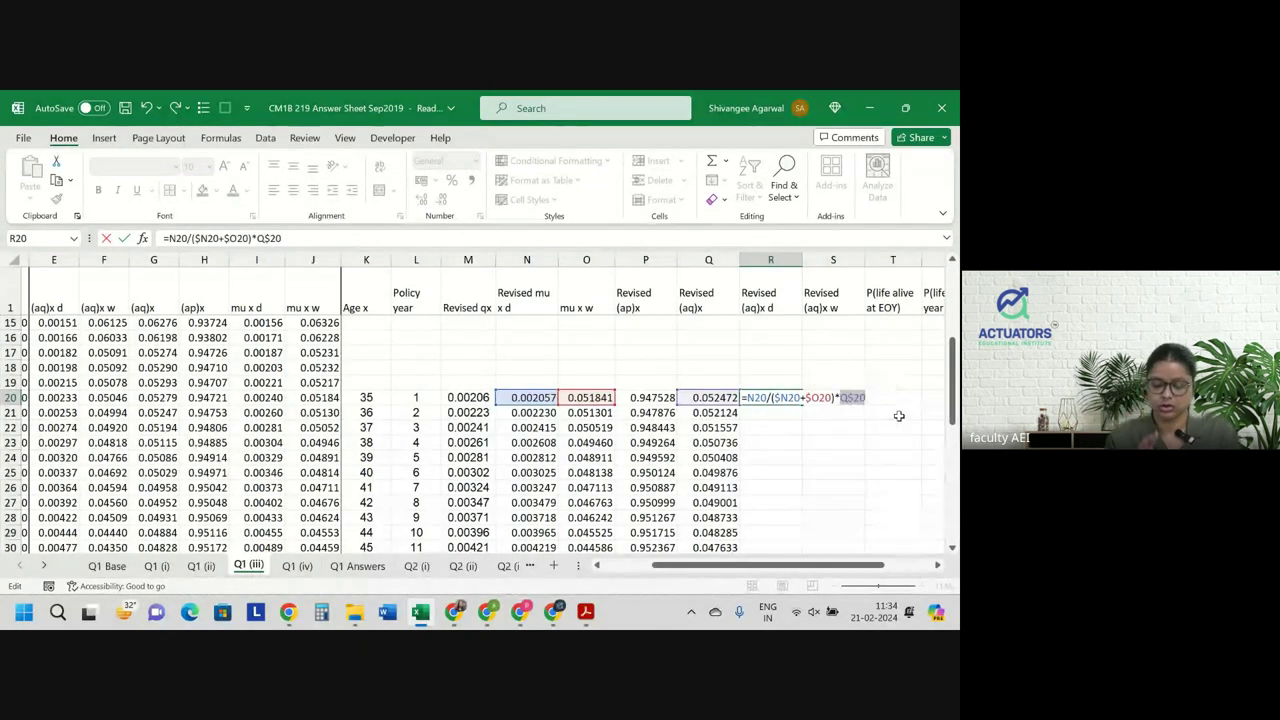
{"action": "key", "text": "F4"}
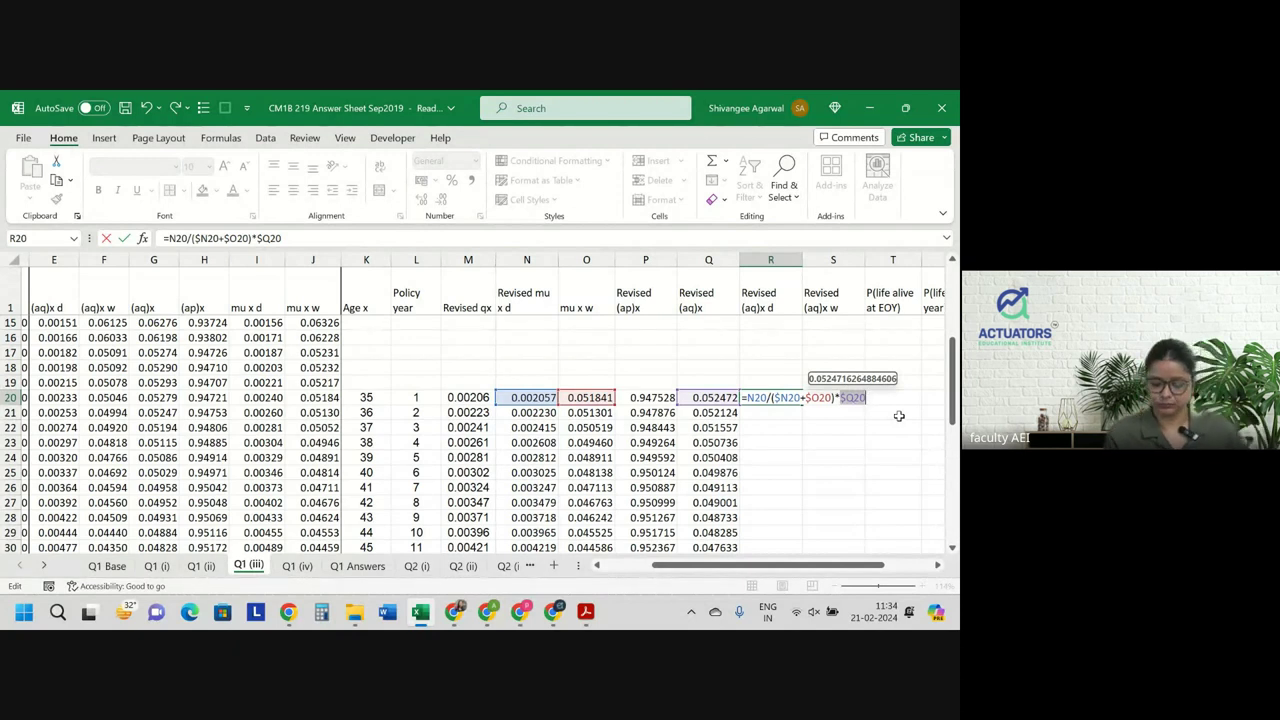
{"action": "key", "text": "ctrl+Return"}
Fill the R20 formula down the column, keeping existing data, and show six decimals.
{"action": "left_click_drag", "start_coordinate": [794, 406], "coordinate": [786, 405]}
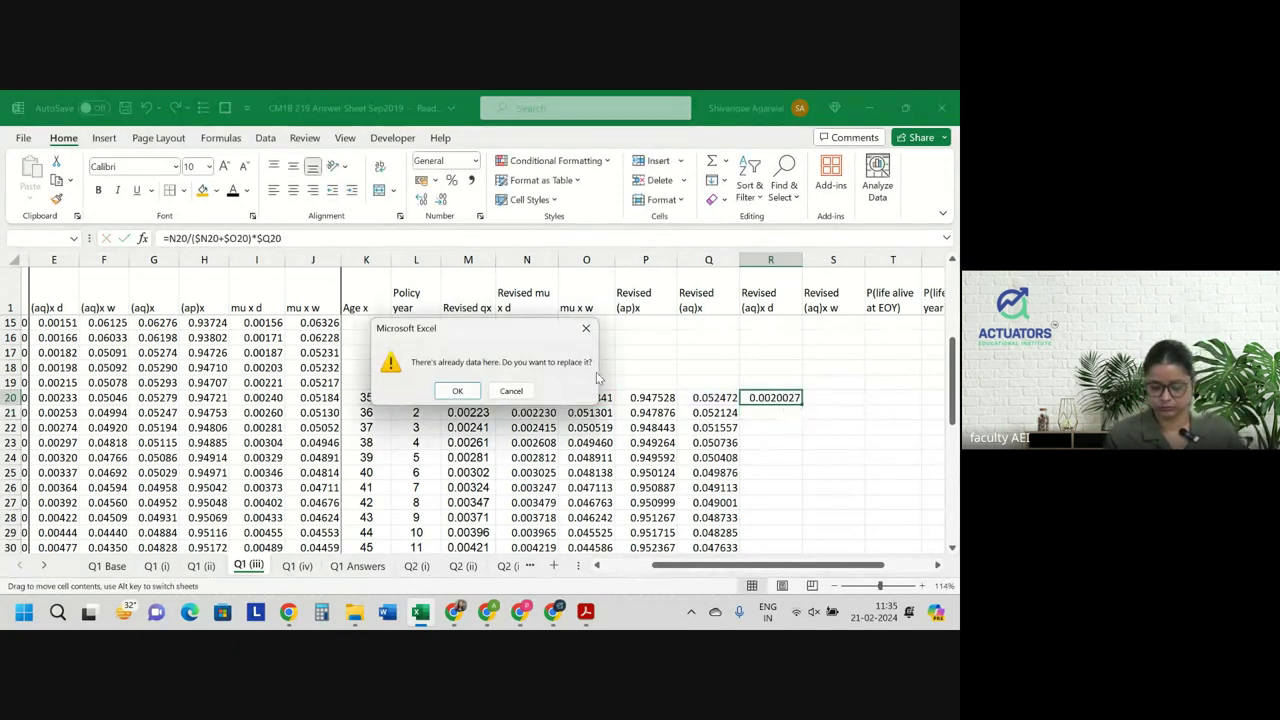
{"action": "left_click", "coordinate": [510, 390]}
{"action": "left_click", "coordinate": [768, 398]}
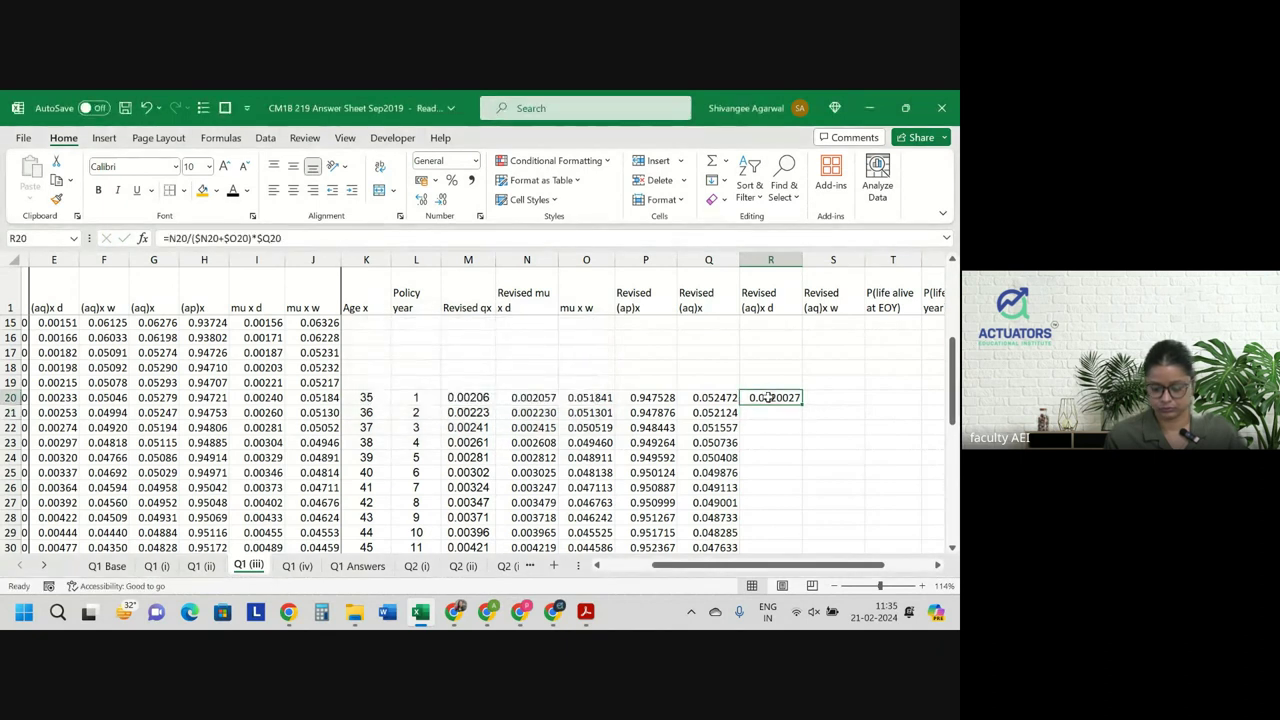
{"action": "double_click", "coordinate": [801, 405]}
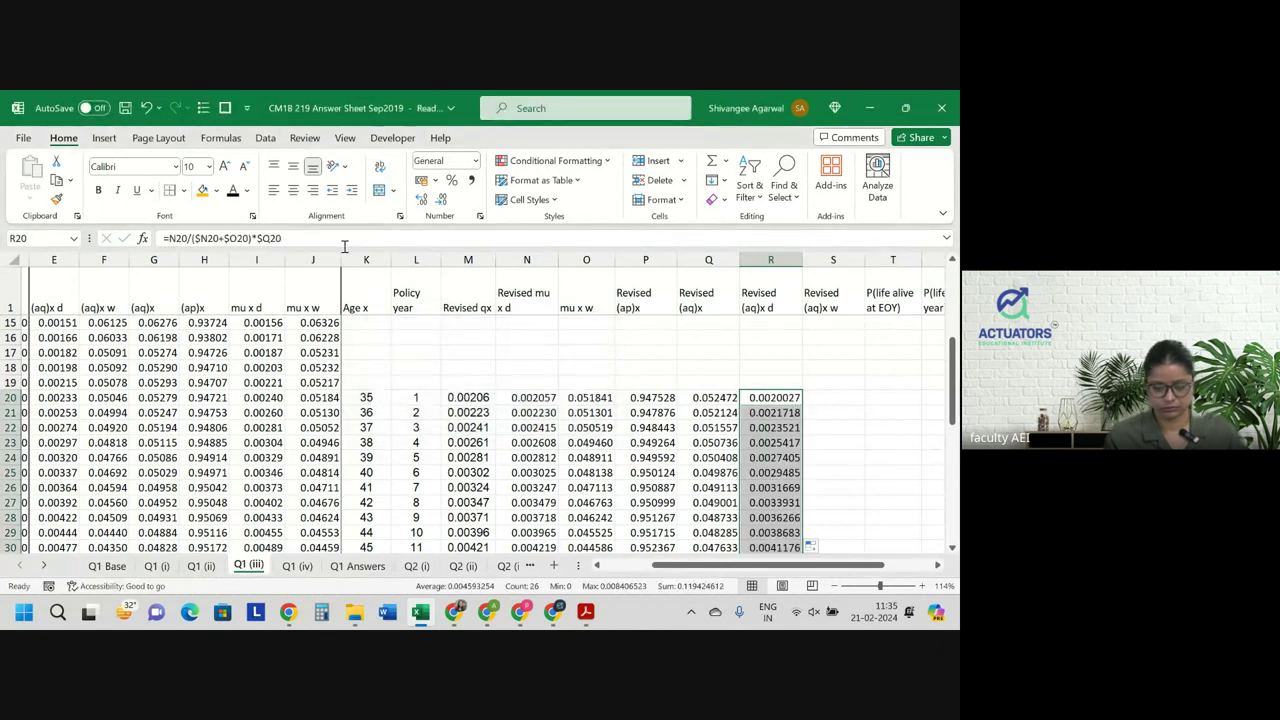
{"action": "left_click", "coordinate": [443, 199]}
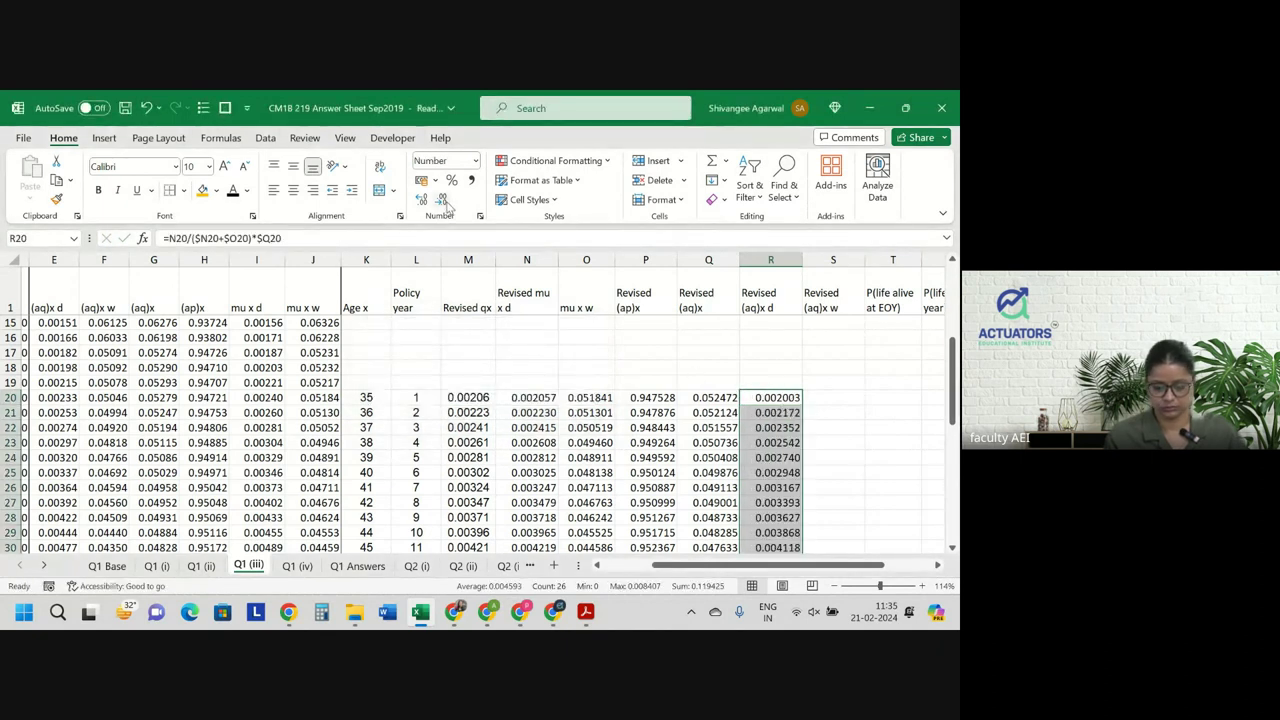
{"action": "left_click", "coordinate": [770, 398]}
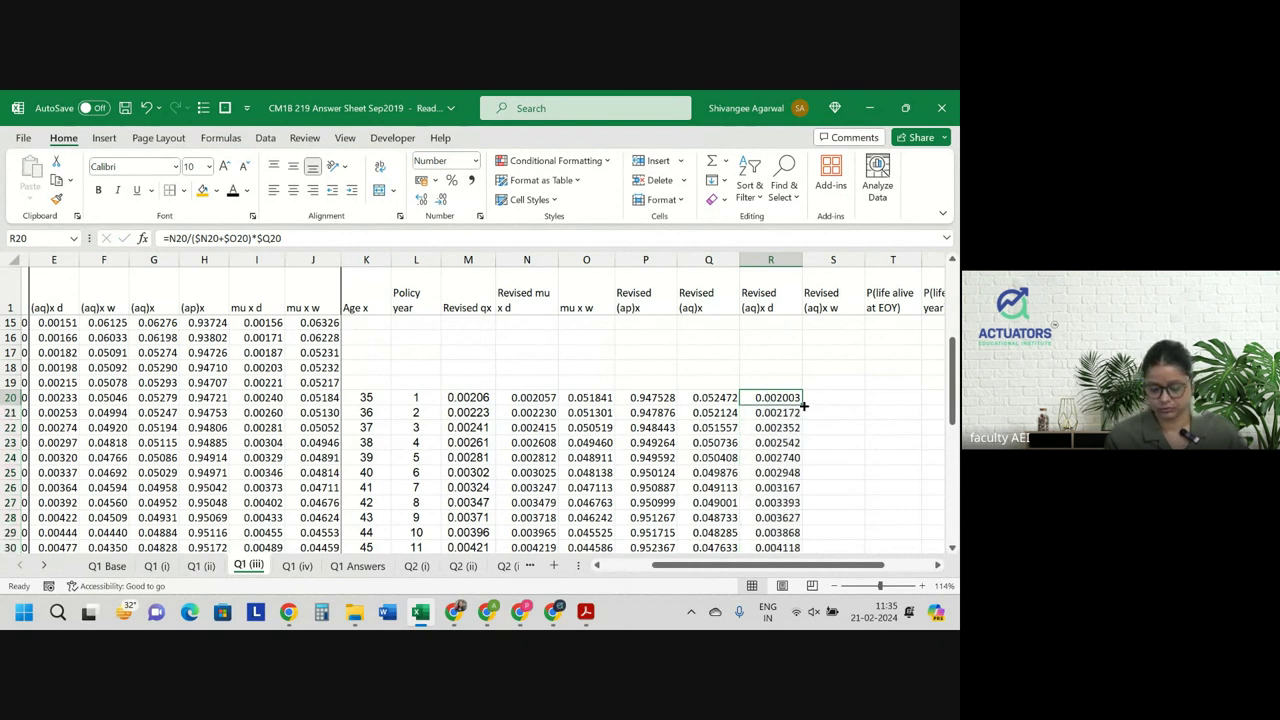
Copy R20's formula across into S20, fill it down to age 45, and check S20.
{"action": "left_click_drag", "start_coordinate": [801, 405], "coordinate": [849, 399]}
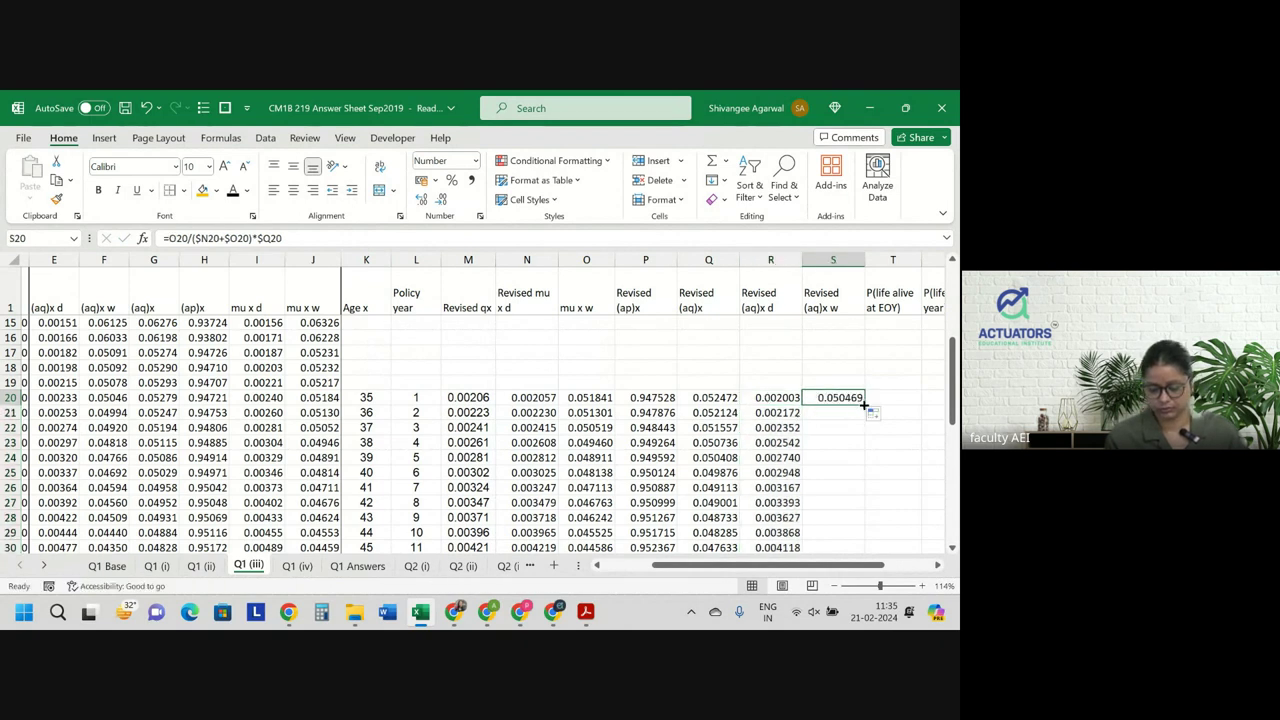
{"action": "double_click", "coordinate": [864, 405]}
{"action": "left_click", "coordinate": [884, 400]}
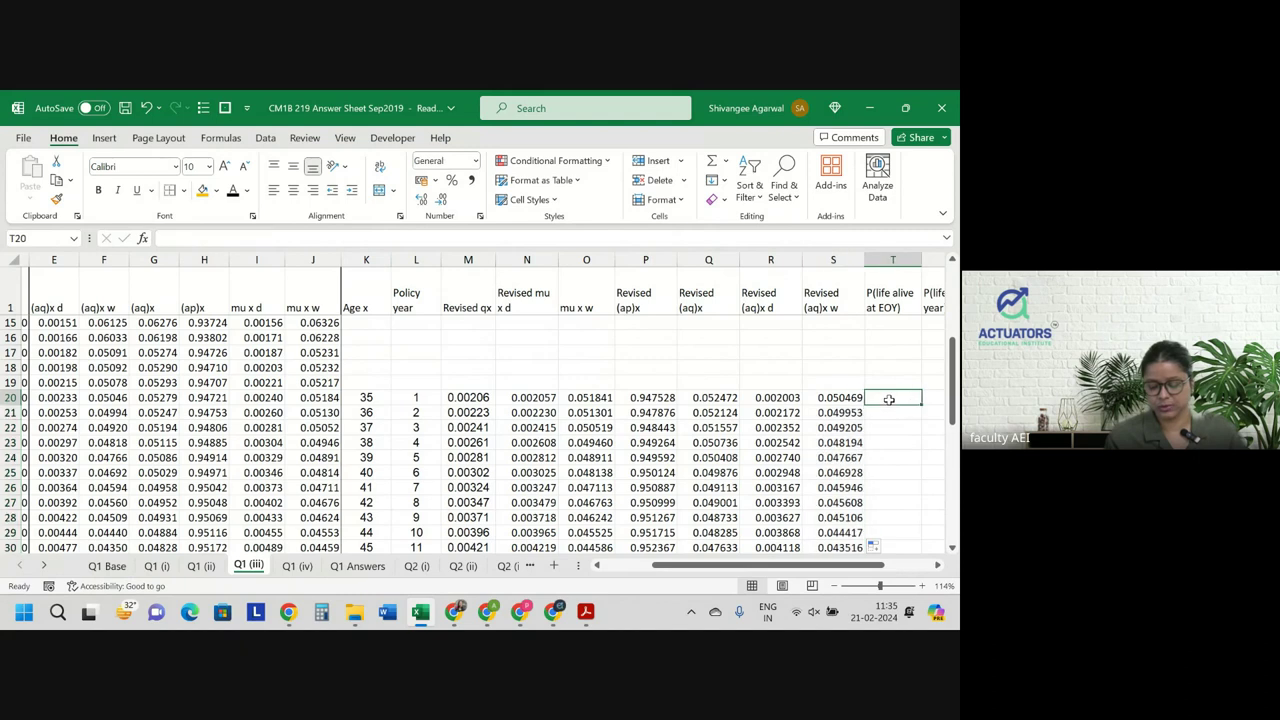
{"action": "scroll", "coordinate": [889, 400], "scroll_direction": "right", "scroll_amount": 1}
{"action": "scroll", "coordinate": [889, 400], "scroll_direction": "right", "scroll_amount": 3}
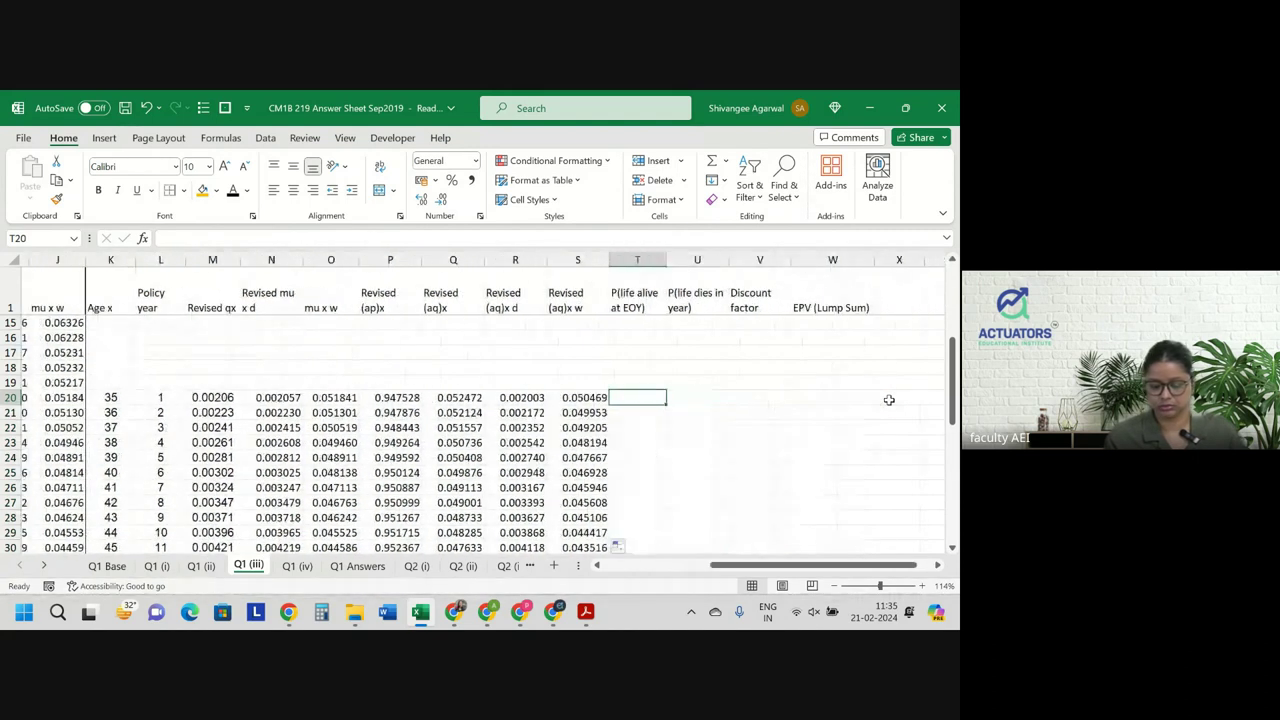
{"action": "scroll", "coordinate": [889, 400], "scroll_direction": "left", "scroll_amount": 1}
{"action": "left_click", "coordinate": [597, 396]}
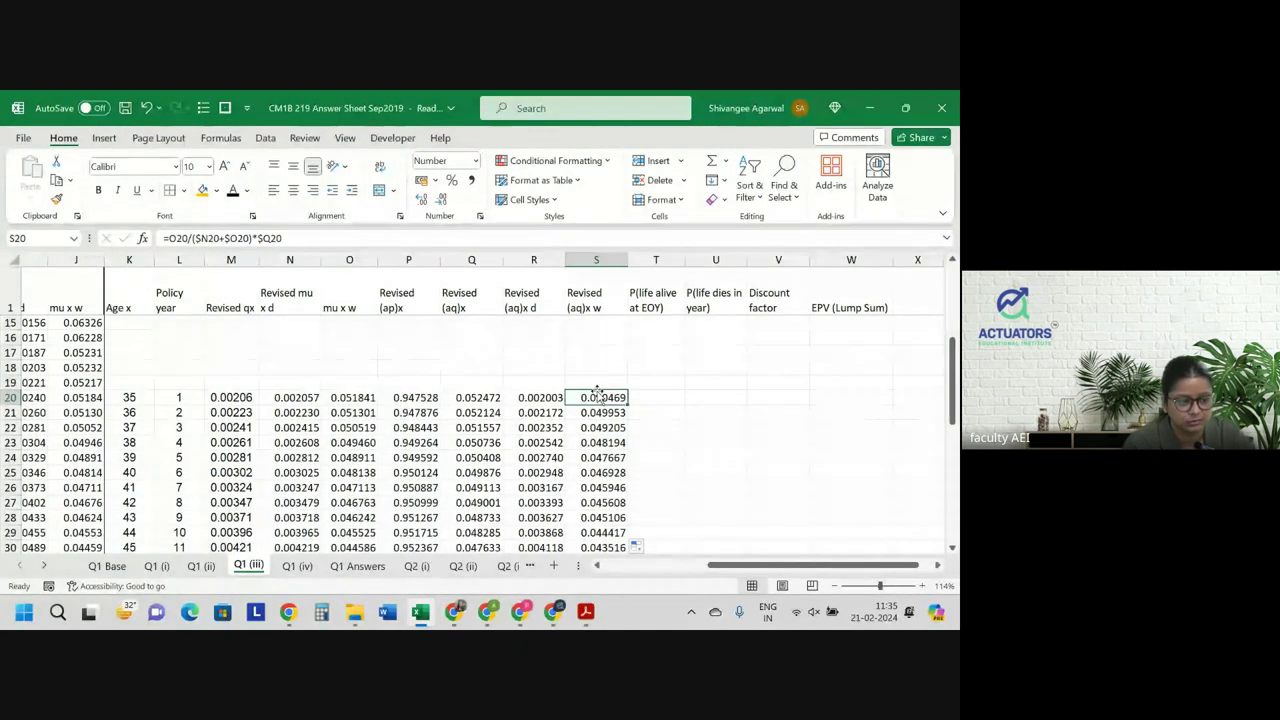
{"action": "left_click", "coordinate": [417, 397]}
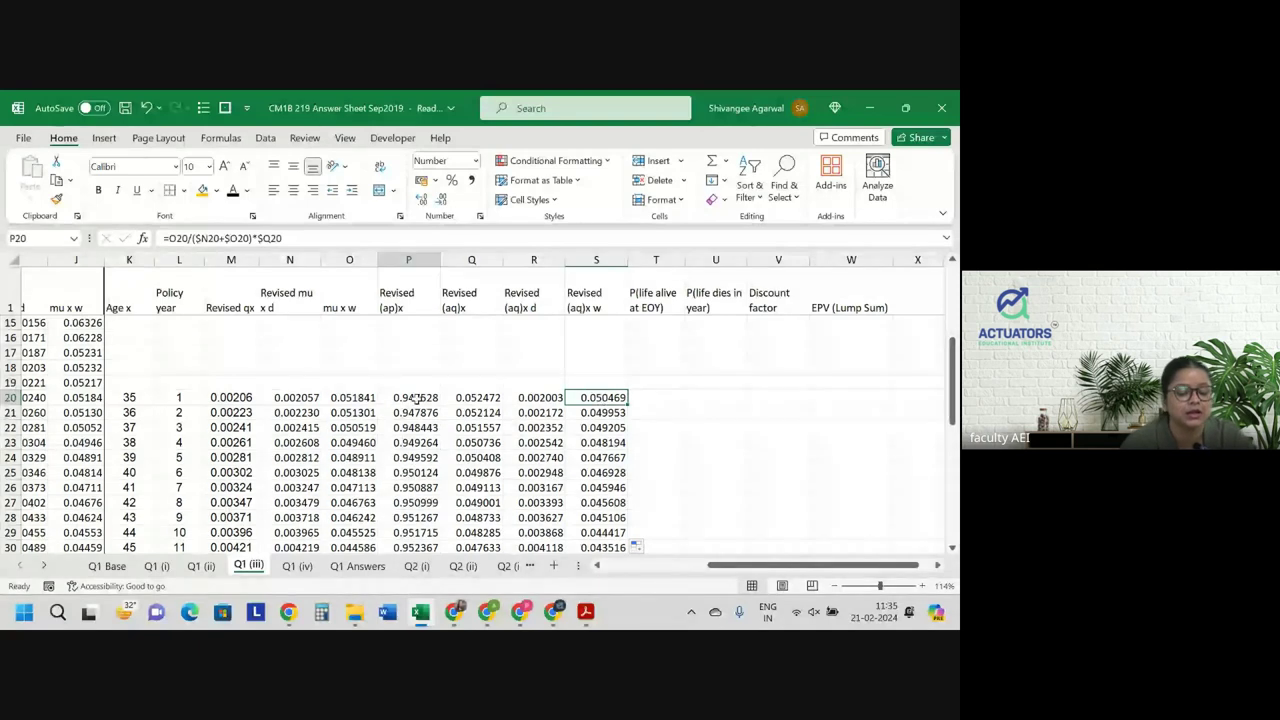
{"action": "double_click", "coordinate": [417, 397]}
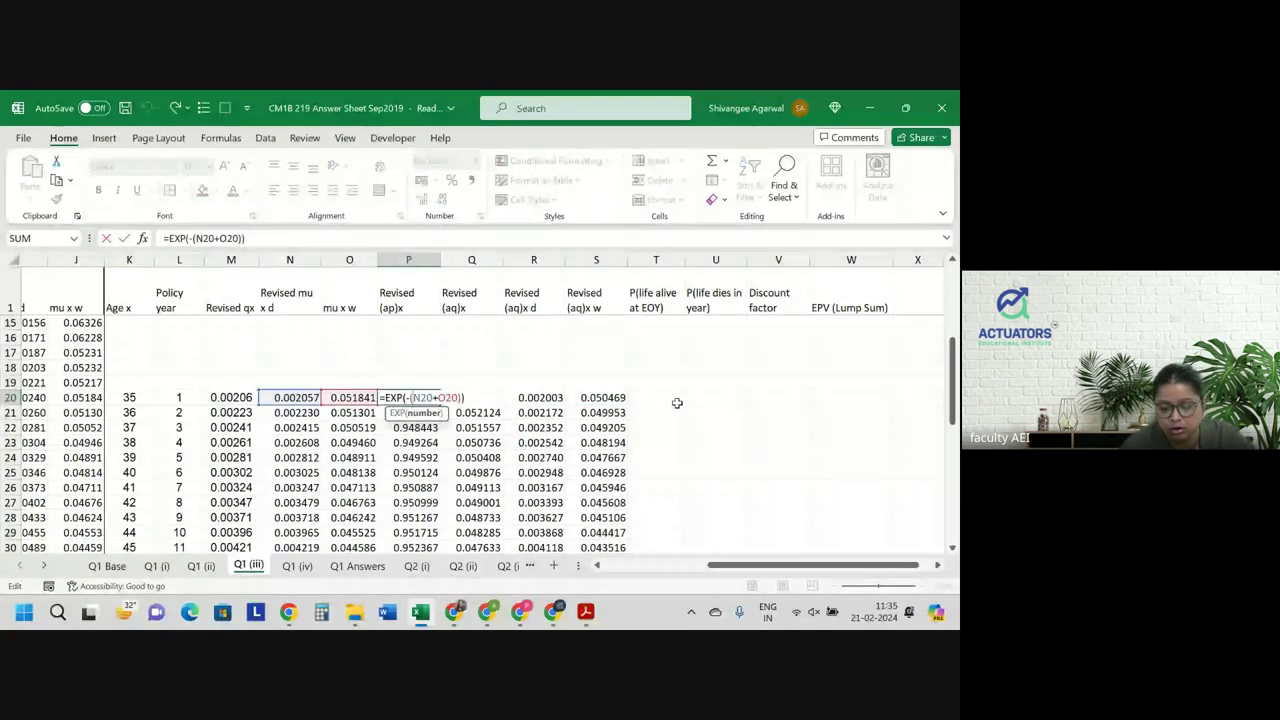
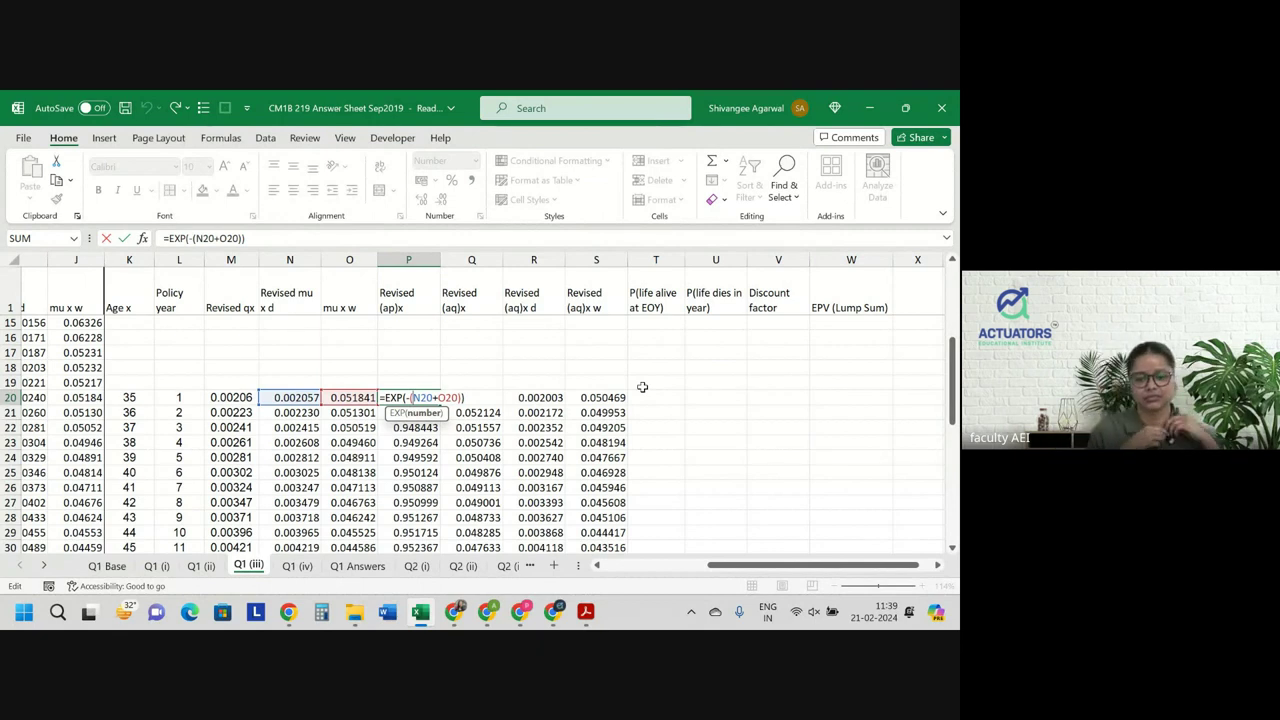
Commit =EXP(-(N20+O20)) in P20 (0.947528) and bring up the CM1B question paper PDF.
{"action": "key", "text": "Return"}
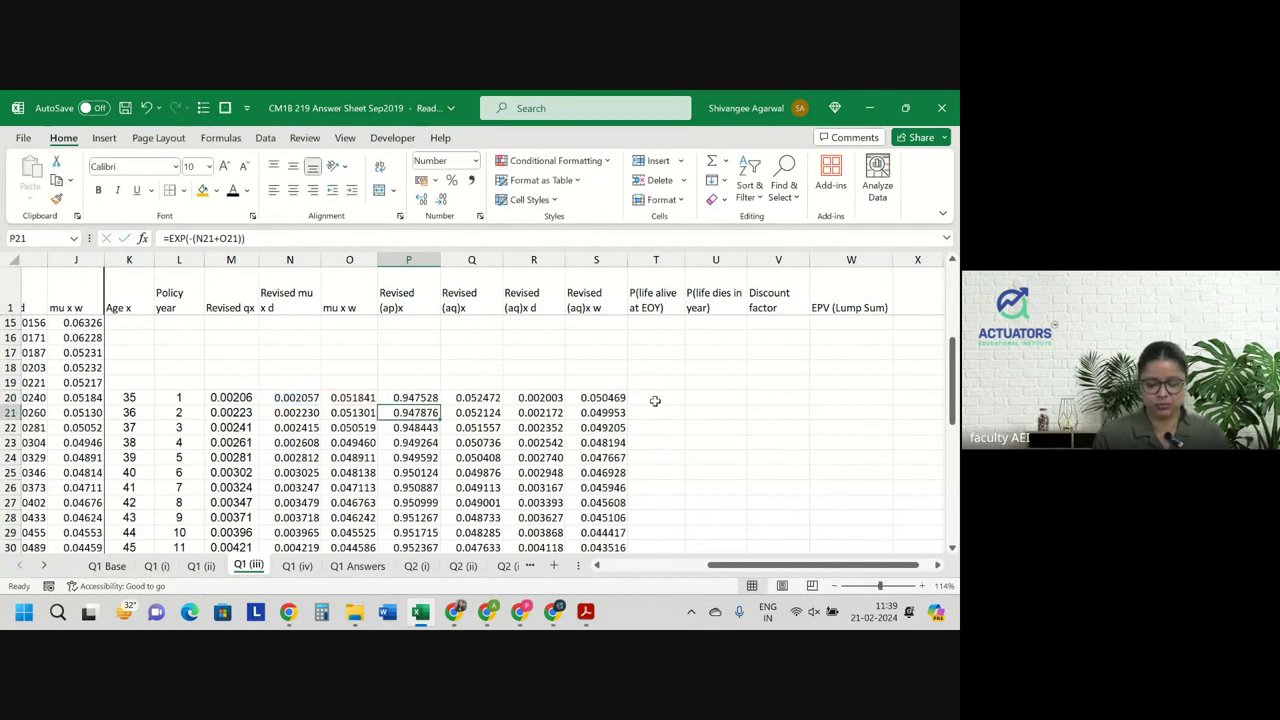
{"action": "key", "text": "alt+Tab"}
{"action": "scroll", "coordinate": [486, 363], "scroll_direction": "down", "scroll_amount": 5}
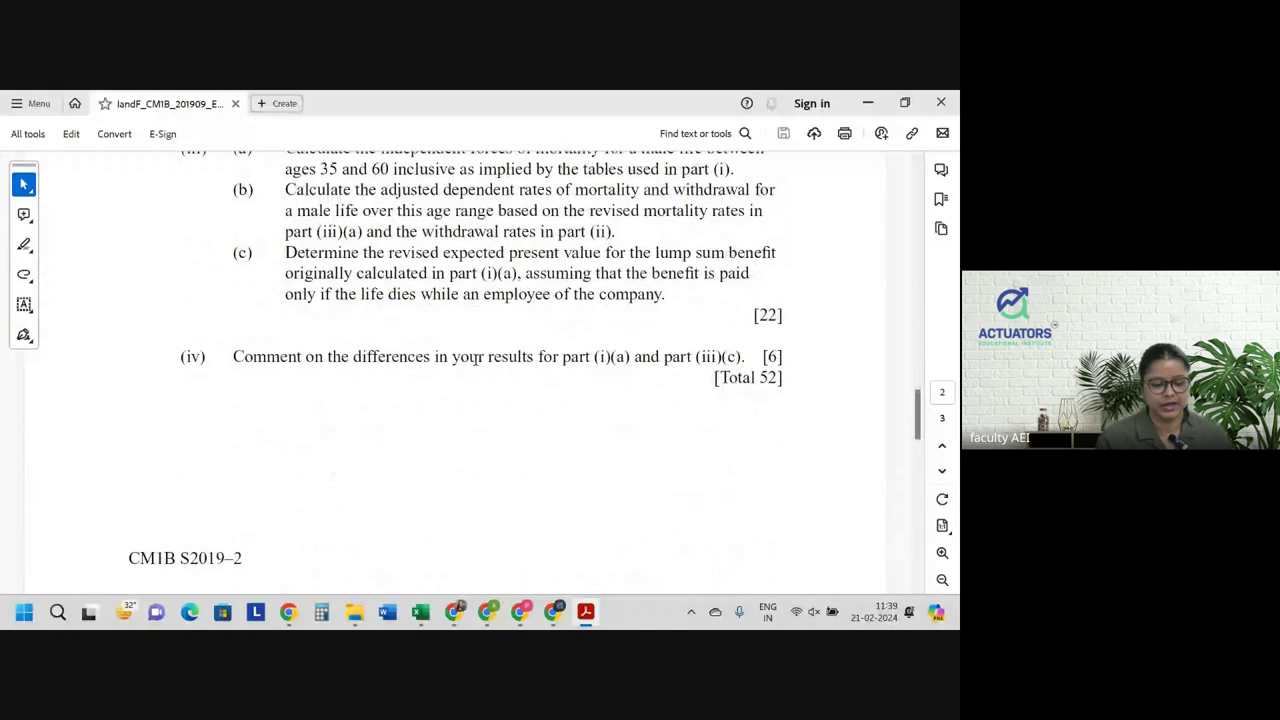
Select the part (iii)(a) and (b) wording about adjusted dependent rates of mortality.
{"action": "scroll", "coordinate": [476, 358], "scroll_direction": "up", "scroll_amount": 1}
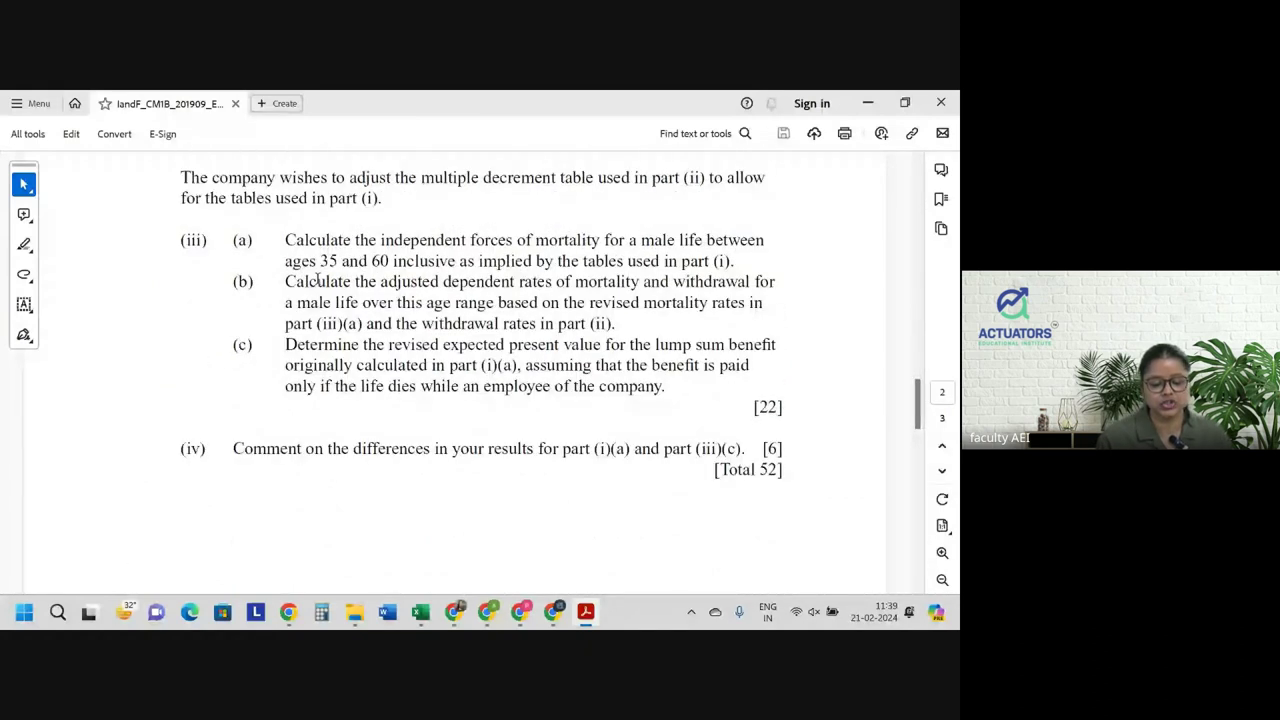
{"action": "left_click_drag", "start_coordinate": [317, 280], "coordinate": [670, 300]}
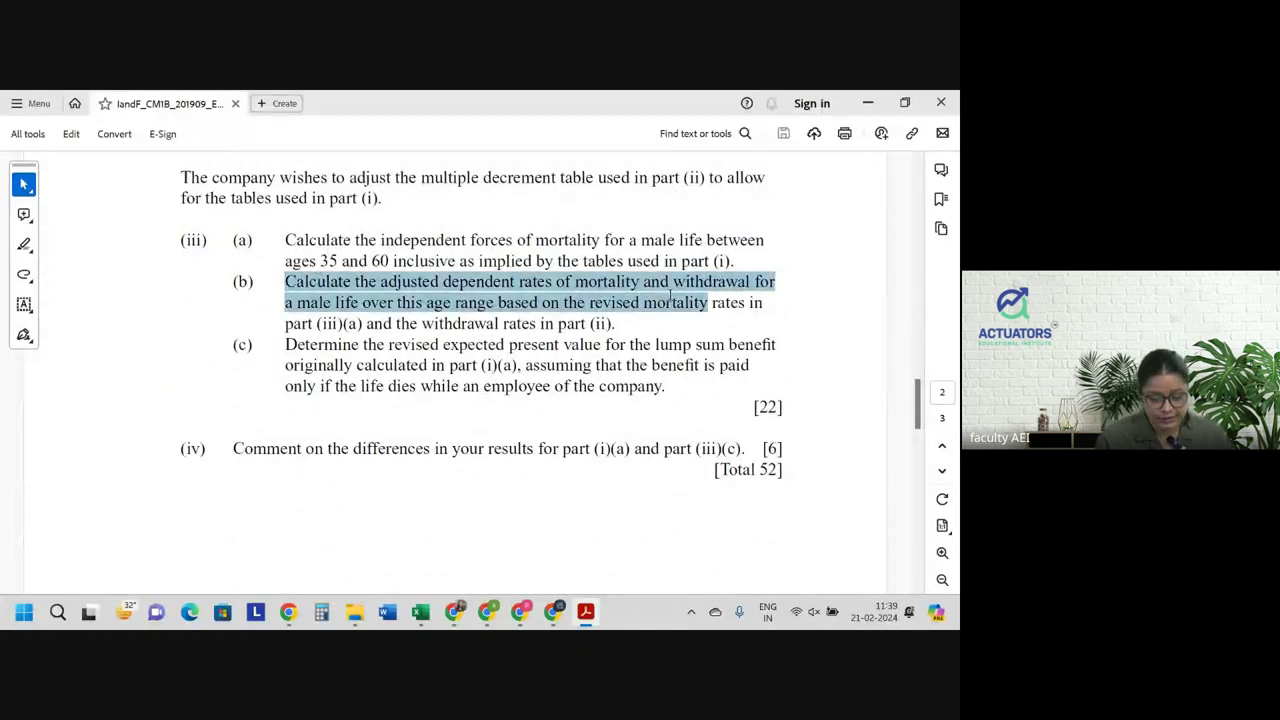
{"action": "left_click_drag", "start_coordinate": [536, 240], "coordinate": [720, 262]}
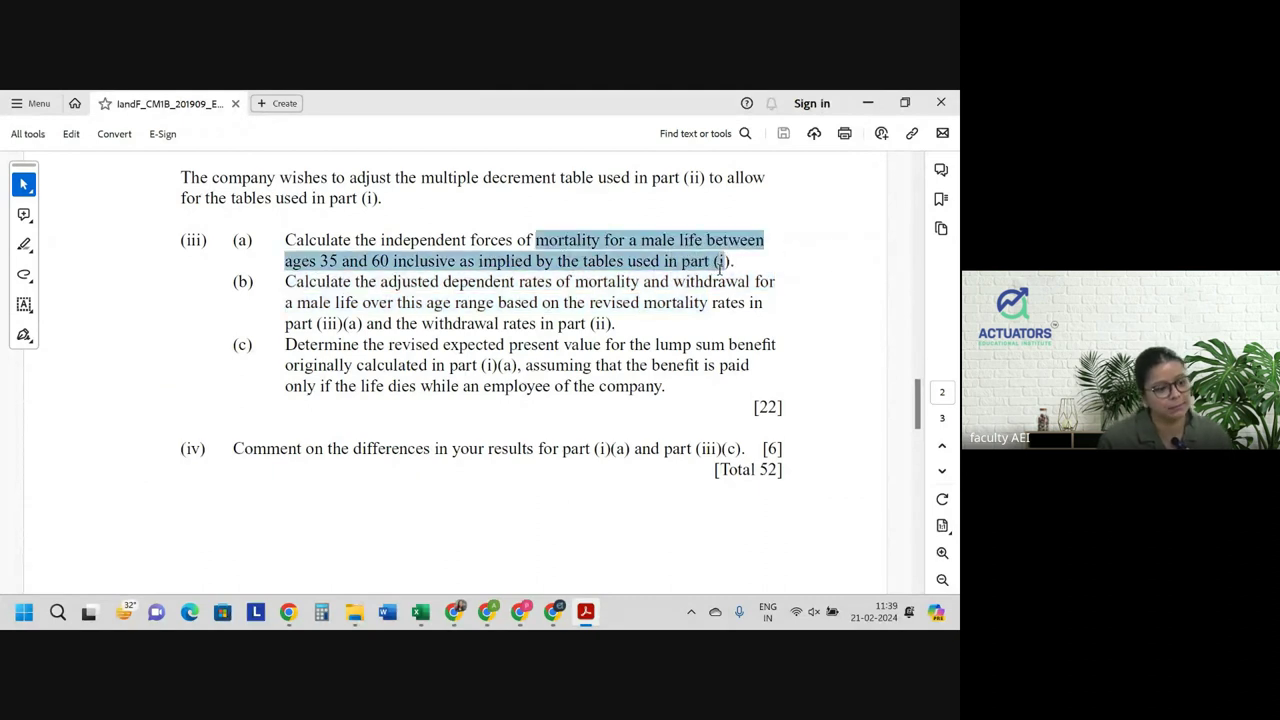
{"action": "left_click_drag", "start_coordinate": [381, 282], "coordinate": [527, 288]}
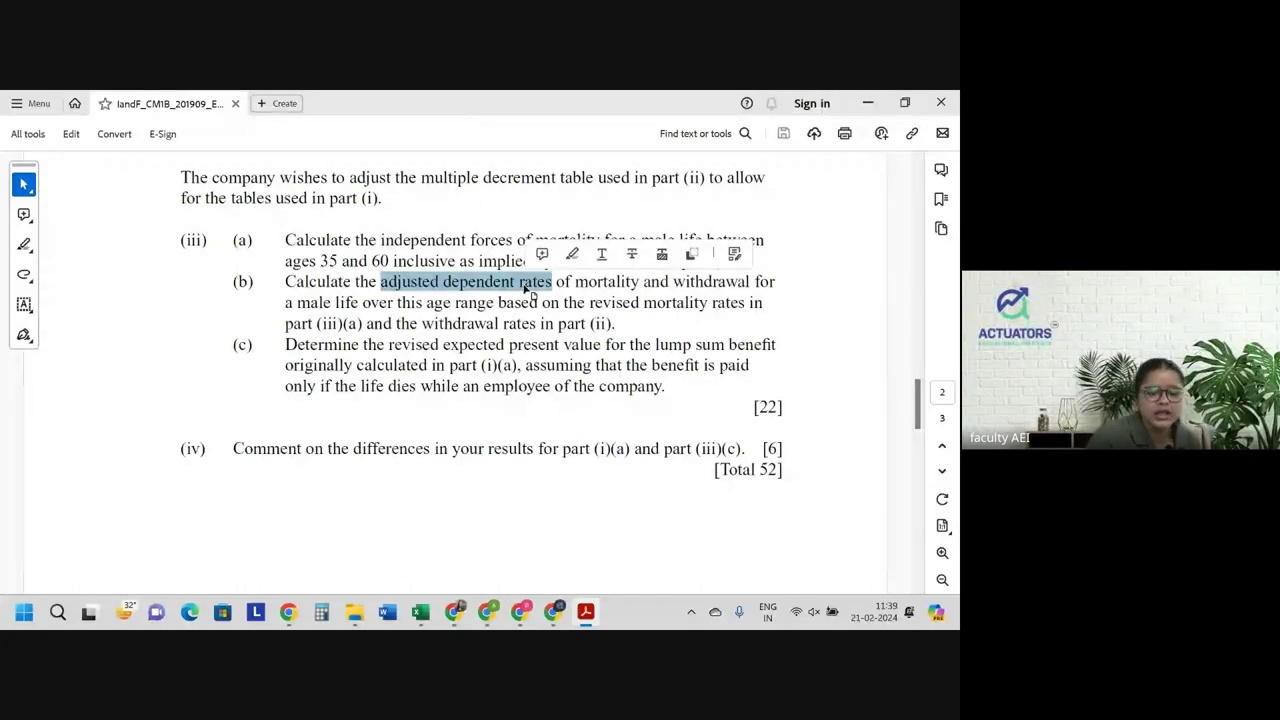
{"action": "left_click", "coordinate": [470, 288]}
{"action": "mouse_move", "coordinate": [444, 283]}
{"action": "left_mouse_down"}
{"action": "mouse_move", "coordinate": [641, 240]}
{"action": "mouse_move", "coordinate": [667, 281]}
{"action": "mouse_move", "coordinate": [640, 302]}
{"action": "mouse_move", "coordinate": [664, 283]}
{"action": "left_mouse_up"}
Highlight (c)'s benefit-paid-only-on-death-as-employee condition in pink, then return to Excel.
{"action": "left_click_drag", "start_coordinate": [286, 344], "coordinate": [666, 388]}
{"action": "left_click", "coordinate": [488, 365]}
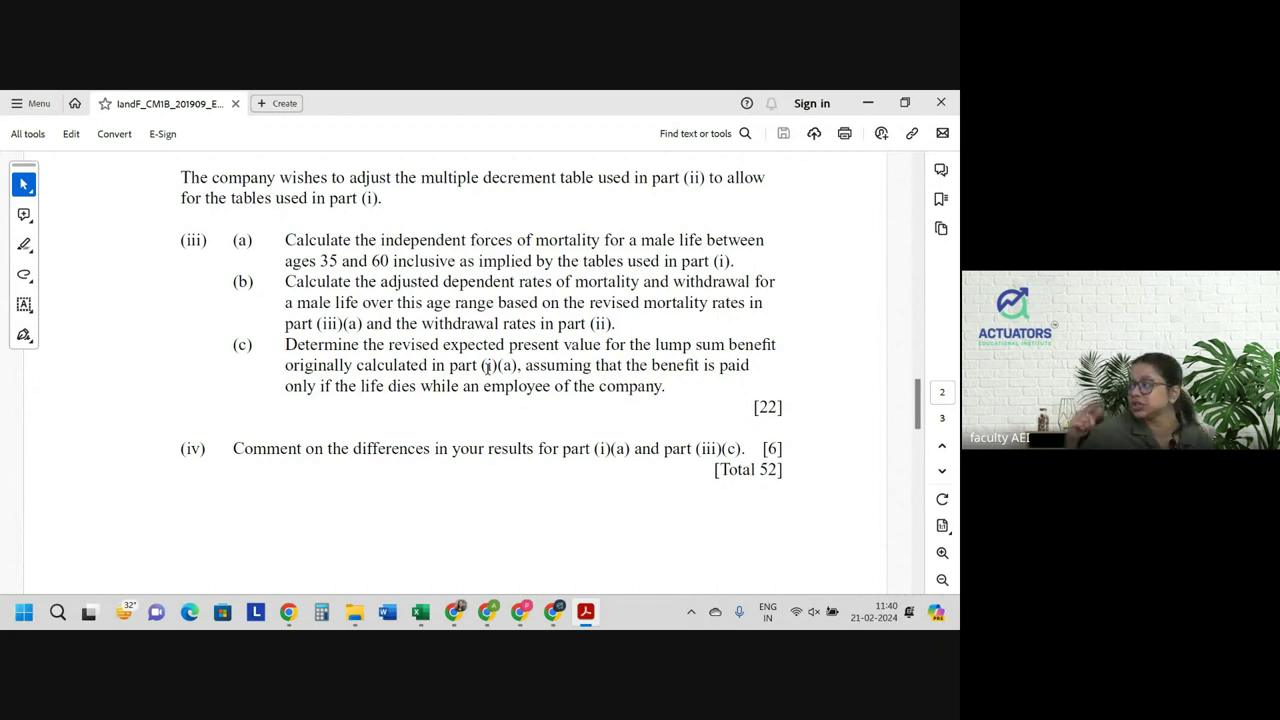
{"action": "left_click_drag", "start_coordinate": [503, 365], "coordinate": [651, 401]}
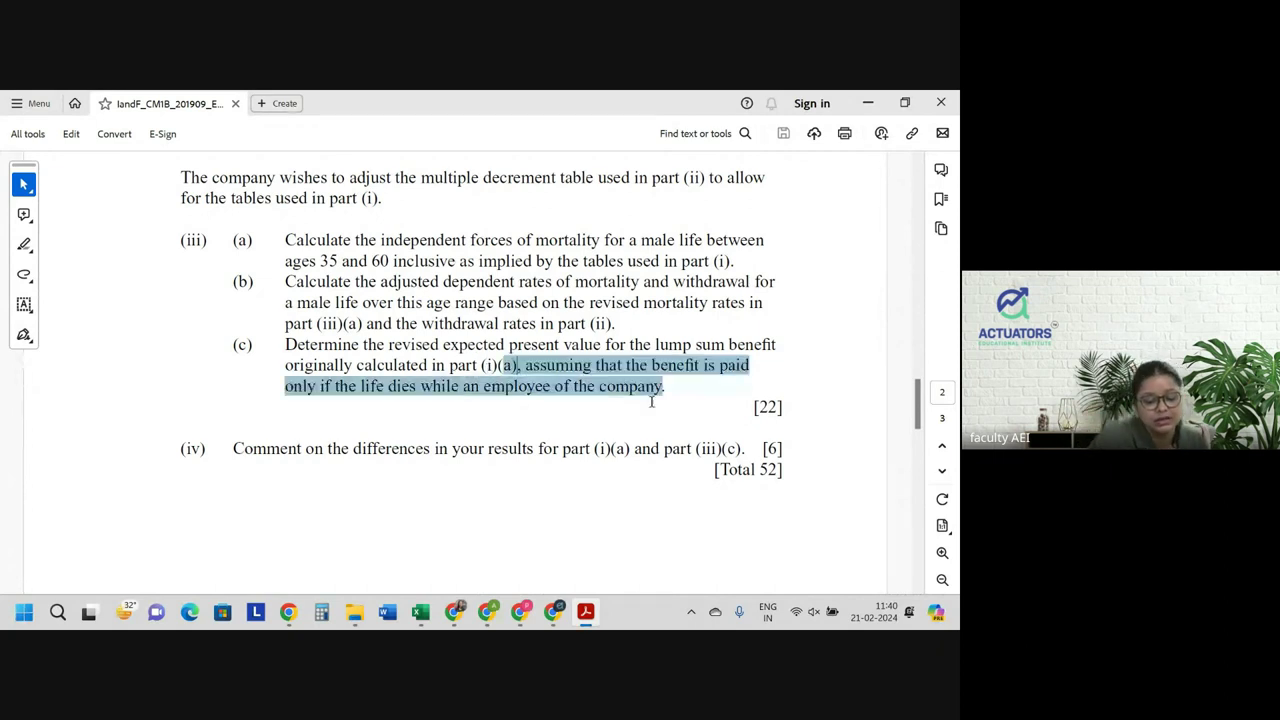
{"action": "left_click", "coordinate": [672, 424]}
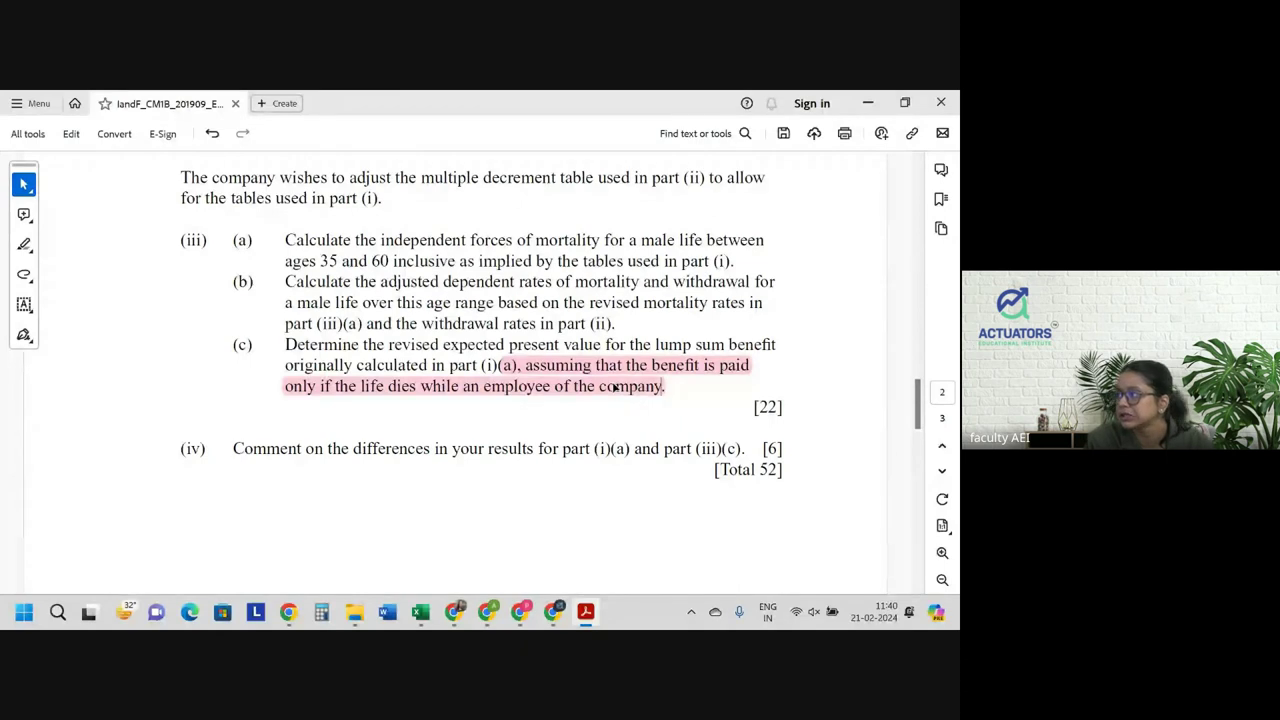
{"action": "key", "text": "alt+Tab"}
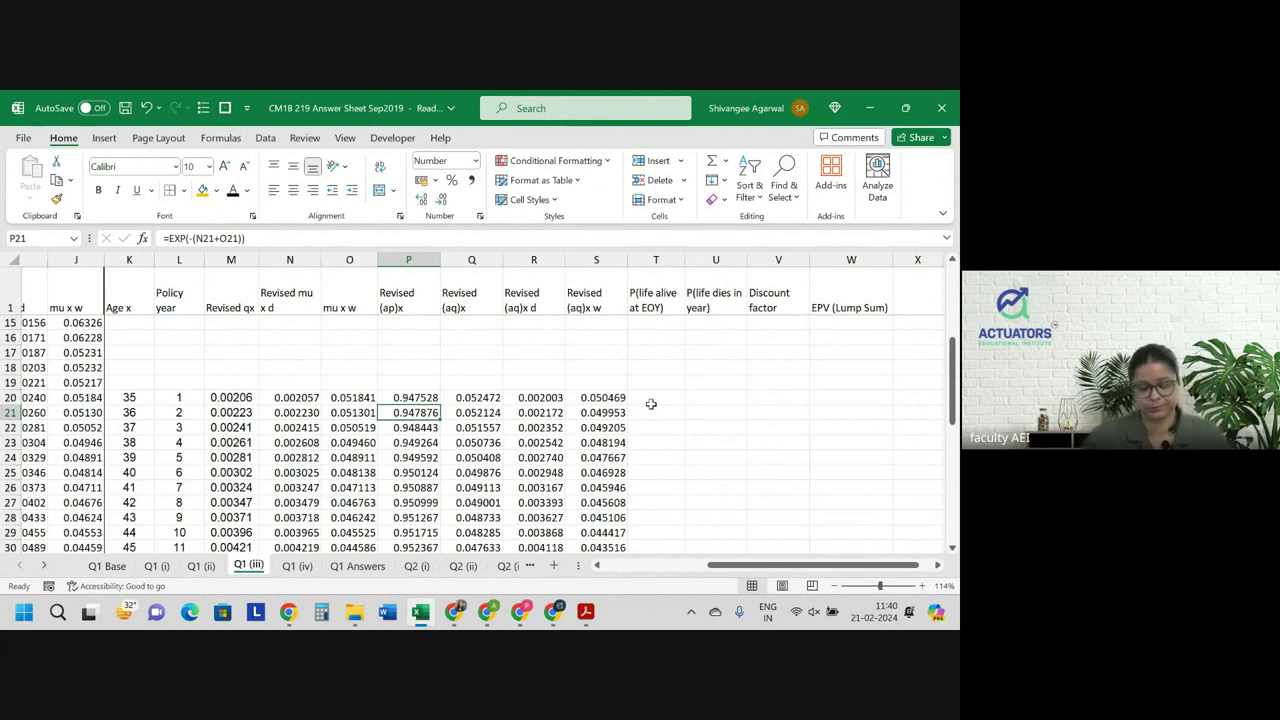
Enter =P20 in T20, giving a first survival probability of 0.947528.
{"action": "left_click", "coordinate": [651, 400]}
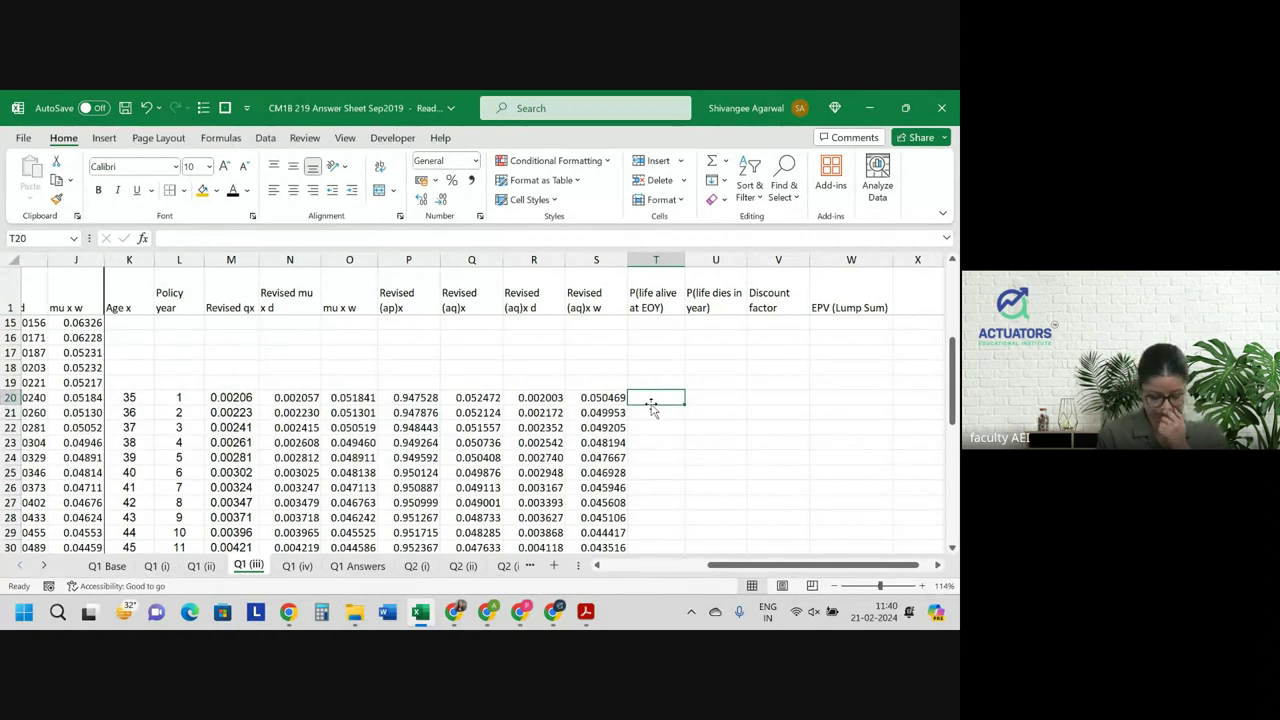
{"action": "type", "text": "="}
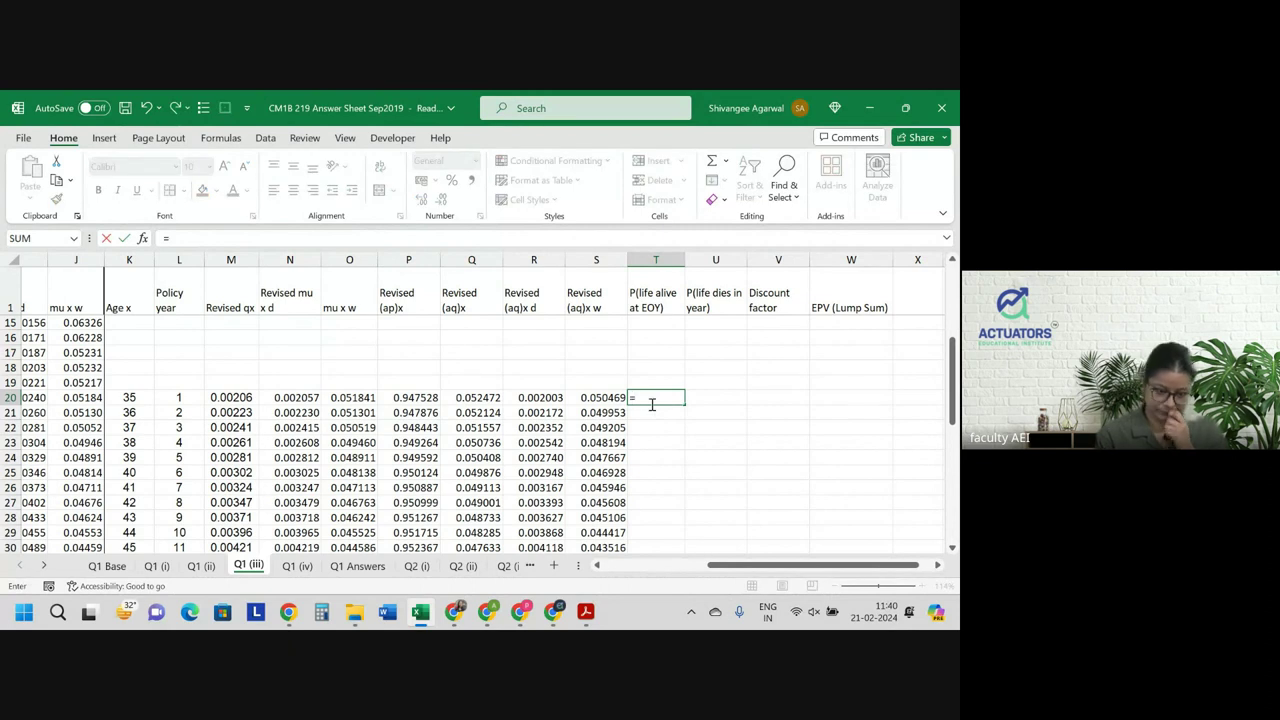
{"action": "left_click", "coordinate": [425, 397]}
{"action": "key", "text": "Return"}
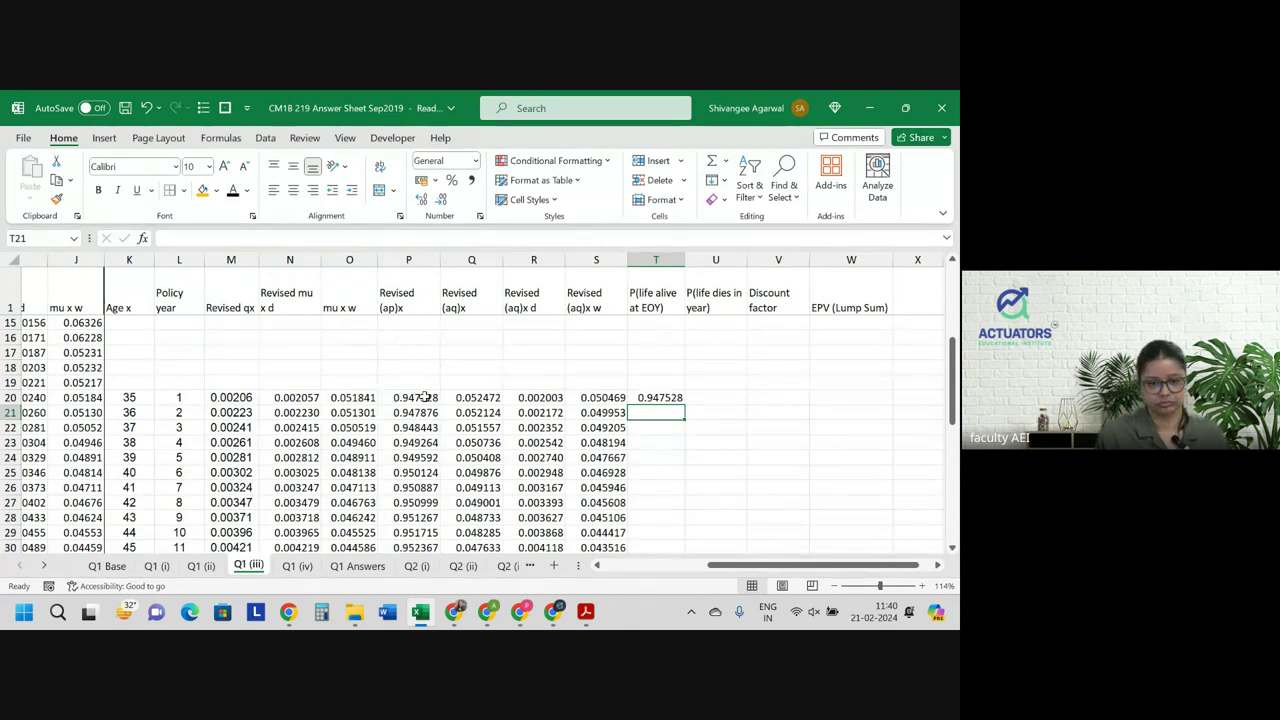
Enter =T20*P21 in T21 (0.898139), then select the revised (ap)x values in column P.
{"action": "type", "text": "="}
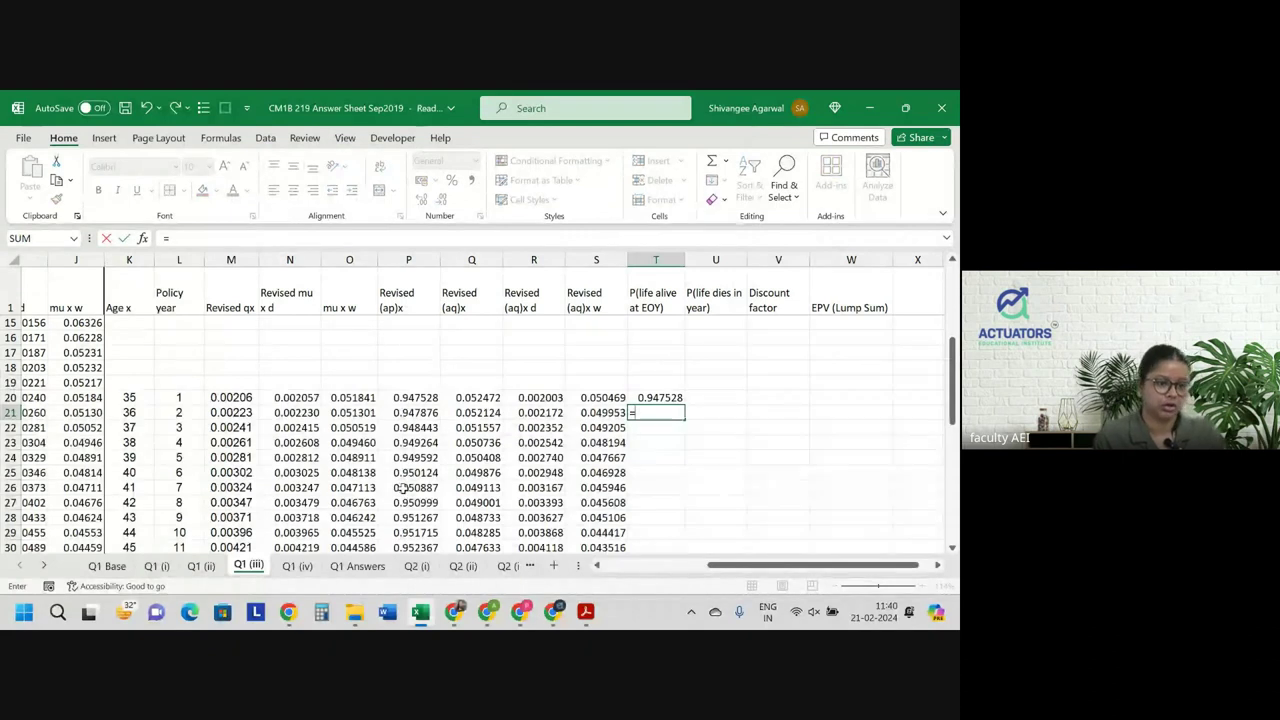
{"action": "left_click", "coordinate": [648, 397]}
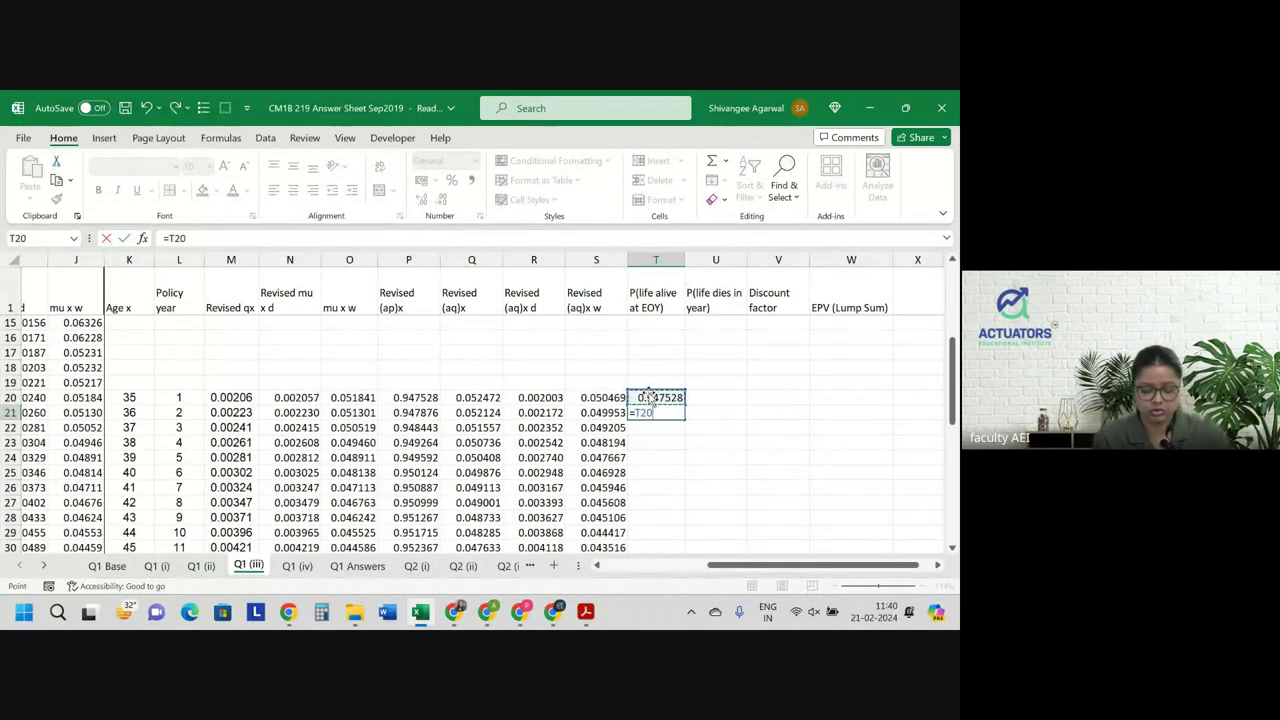
{"action": "type", "text": "*"}
{"action": "left_click", "coordinate": [408, 413]}
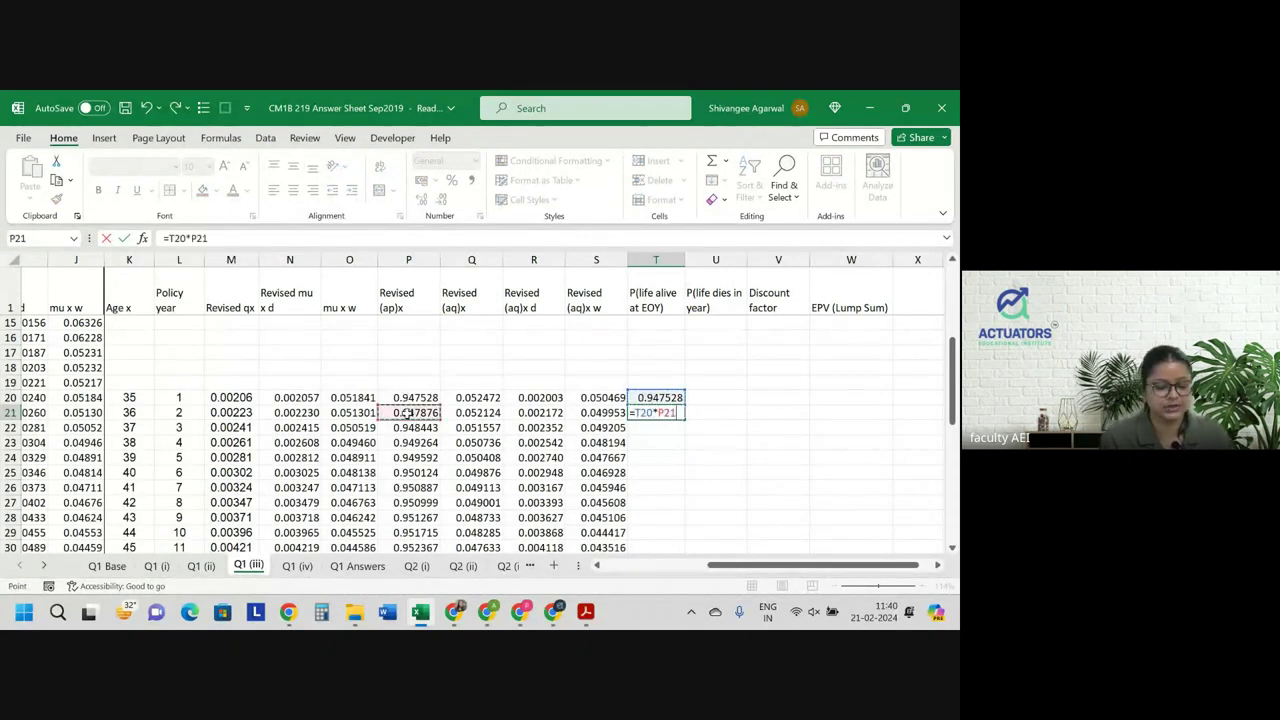
{"action": "key", "text": "Return"}
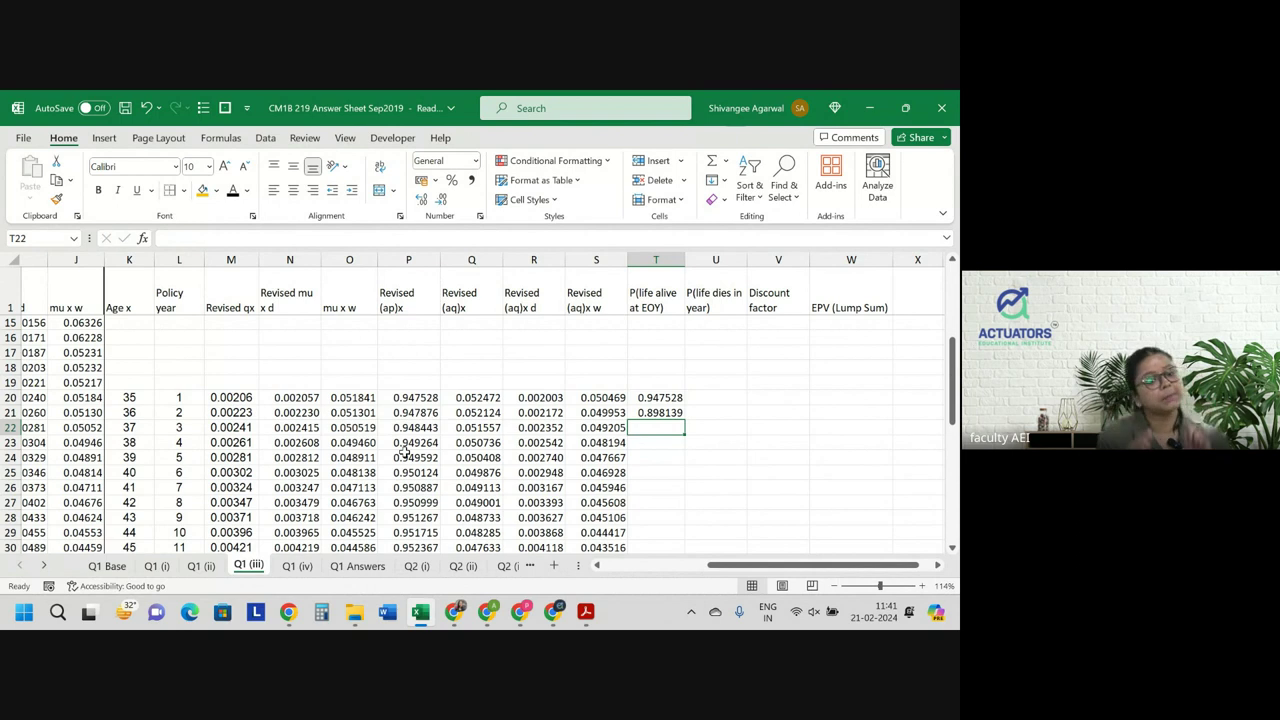
{"action": "left_click_drag", "start_coordinate": [428, 354], "coordinate": [430, 537]}
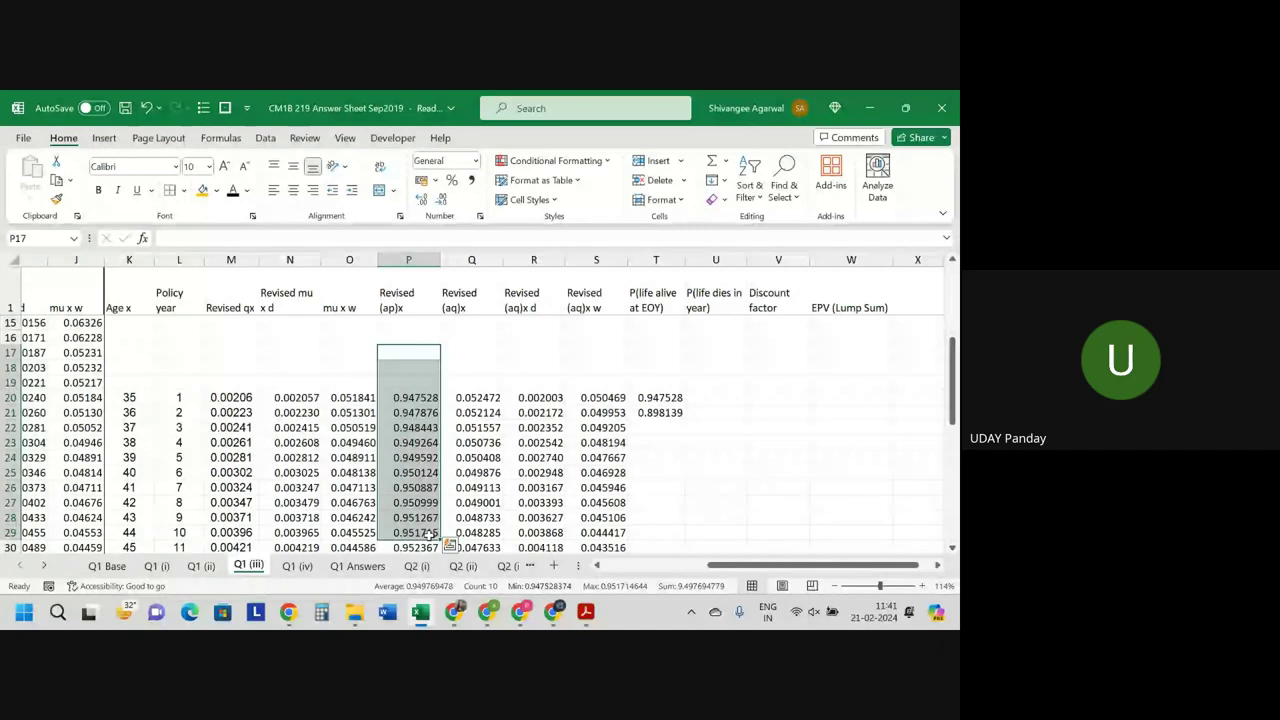
{"action": "key", "text": "Return"}
Autofill T21's =T20*P21 down column T to row 45, ending at 0.568829.
{"action": "left_click", "coordinate": [657, 417]}
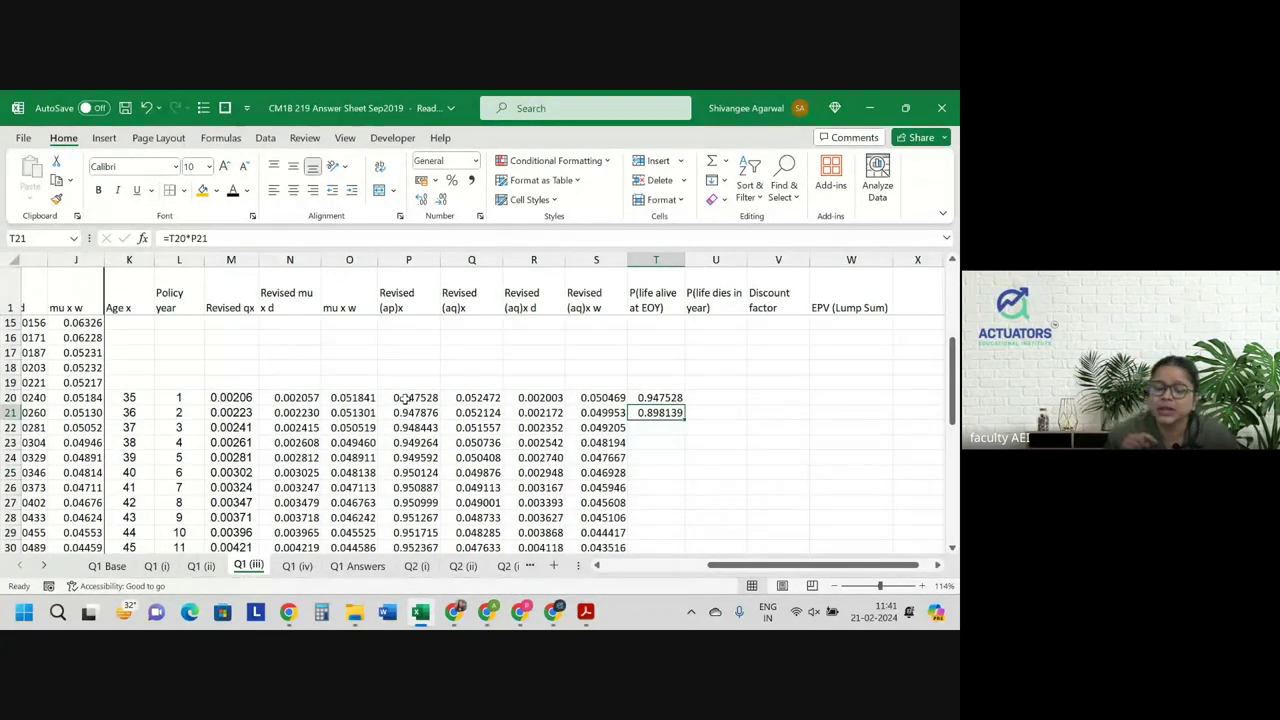
{"action": "left_click_drag", "start_coordinate": [413, 368], "coordinate": [401, 517]}
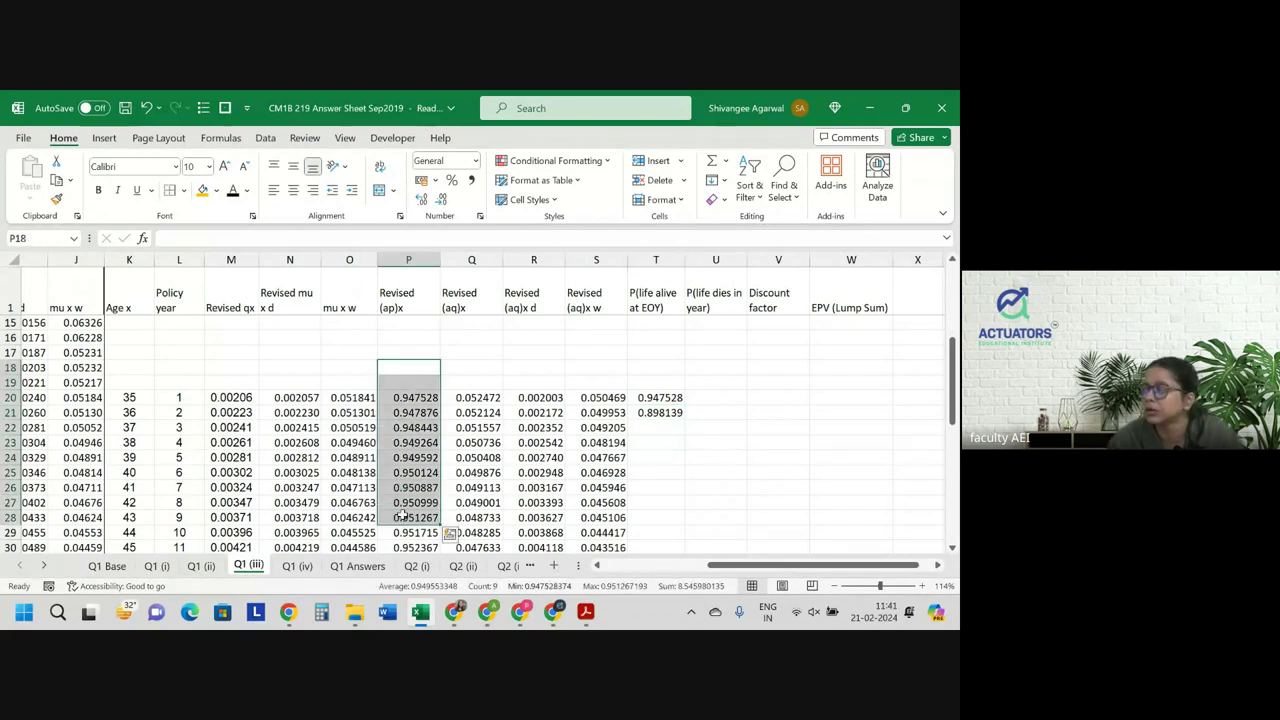
{"action": "left_click", "coordinate": [670, 411]}
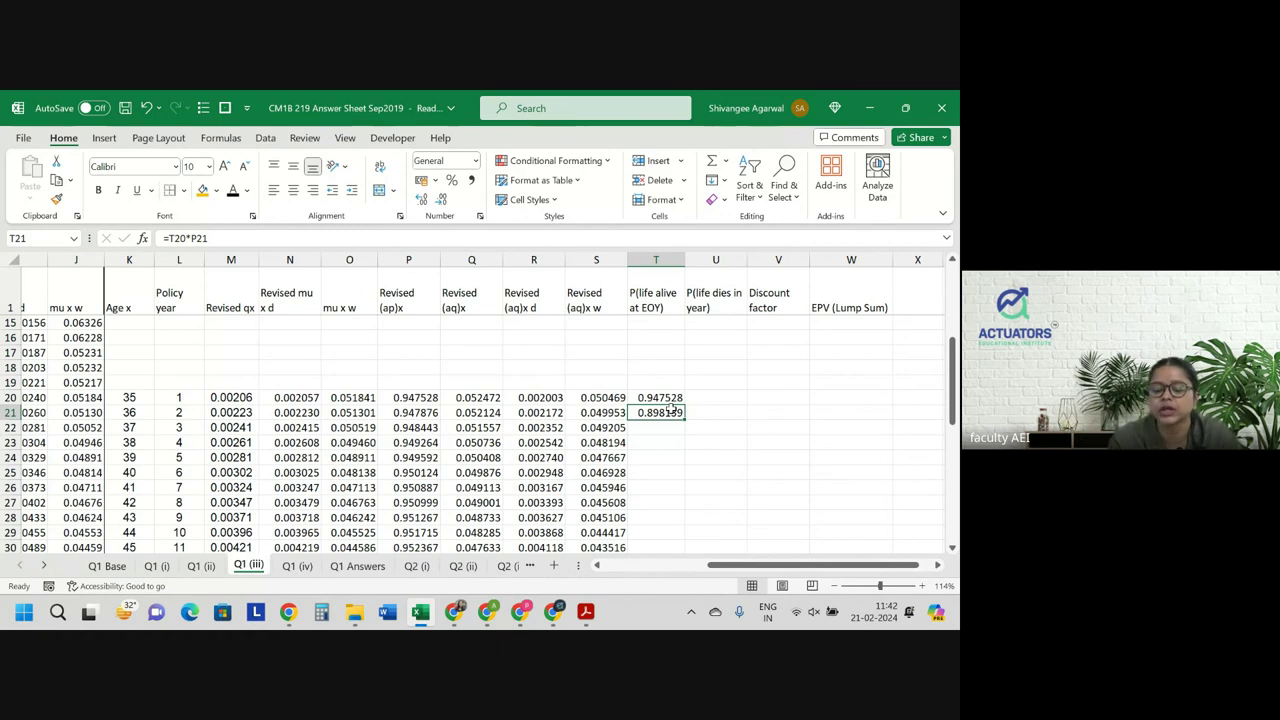
{"action": "double_click", "coordinate": [684, 420]}
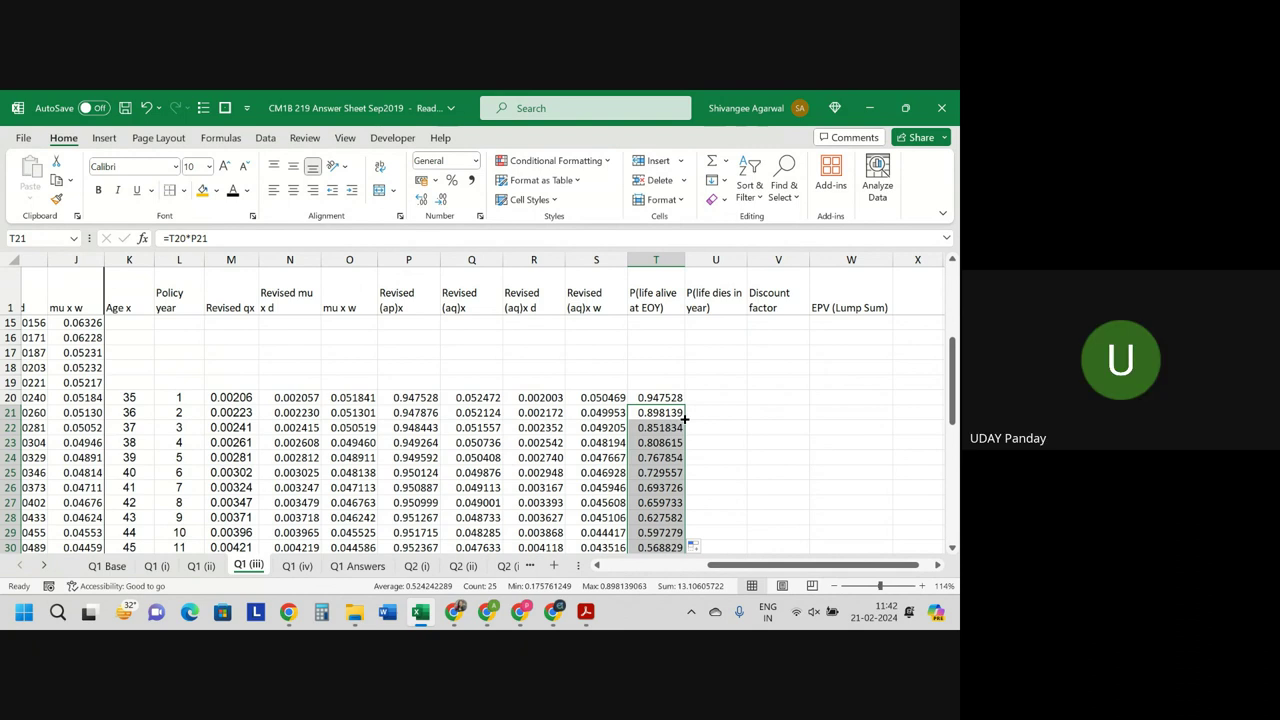
{"action": "left_click", "coordinate": [713, 395]}
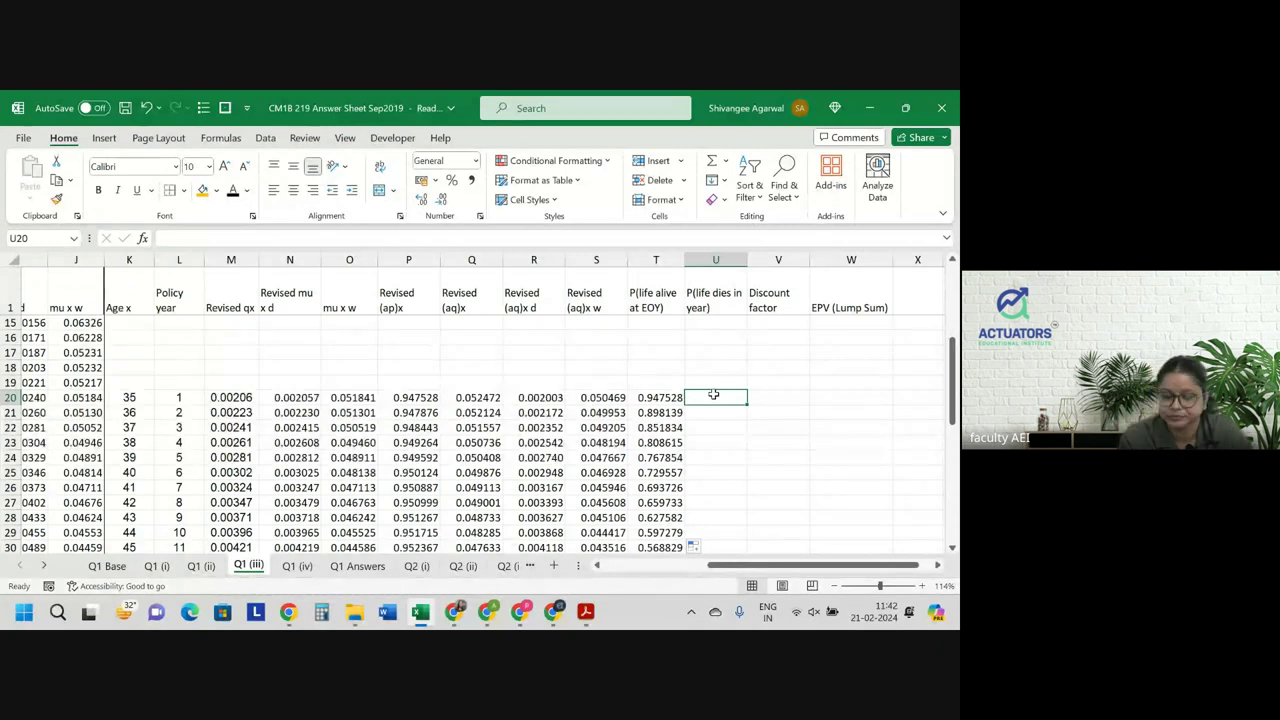
Set U20 to =R20, the age-35 death probability 0.002003.
{"action": "type", "text": "=1-"}
{"action": "key", "text": "Left"}
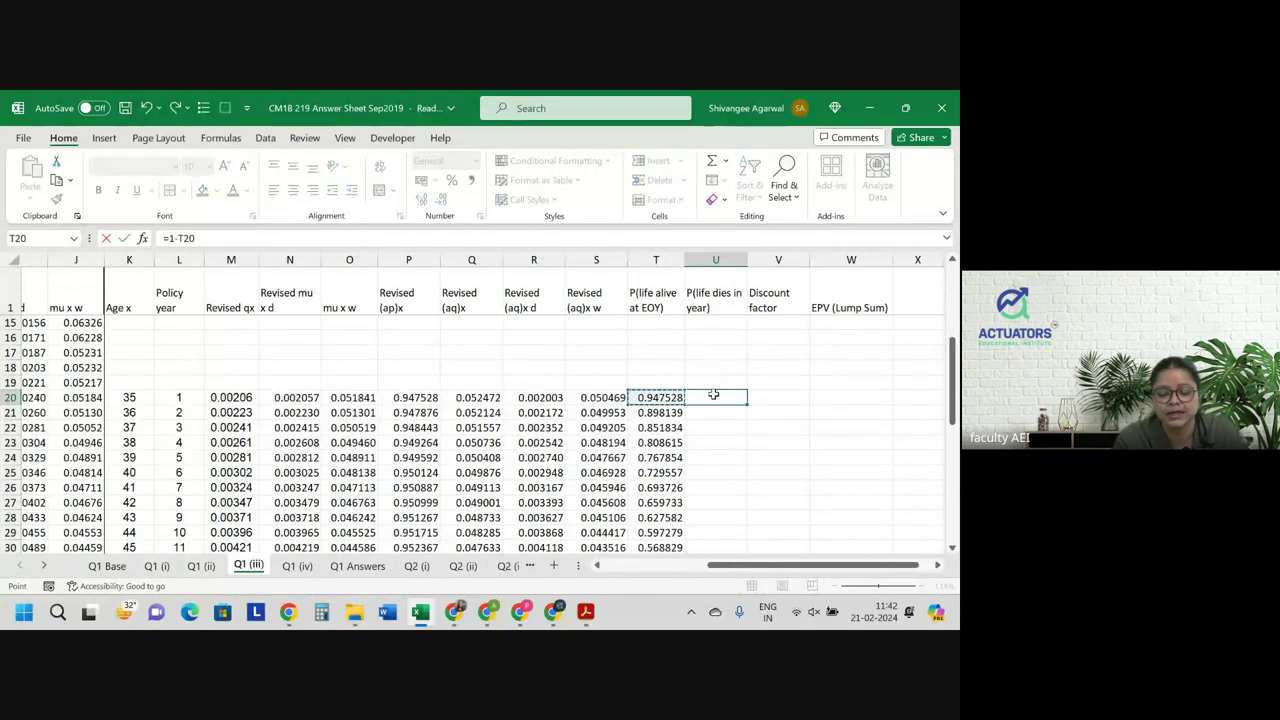
{"action": "key", "text": "Return"}
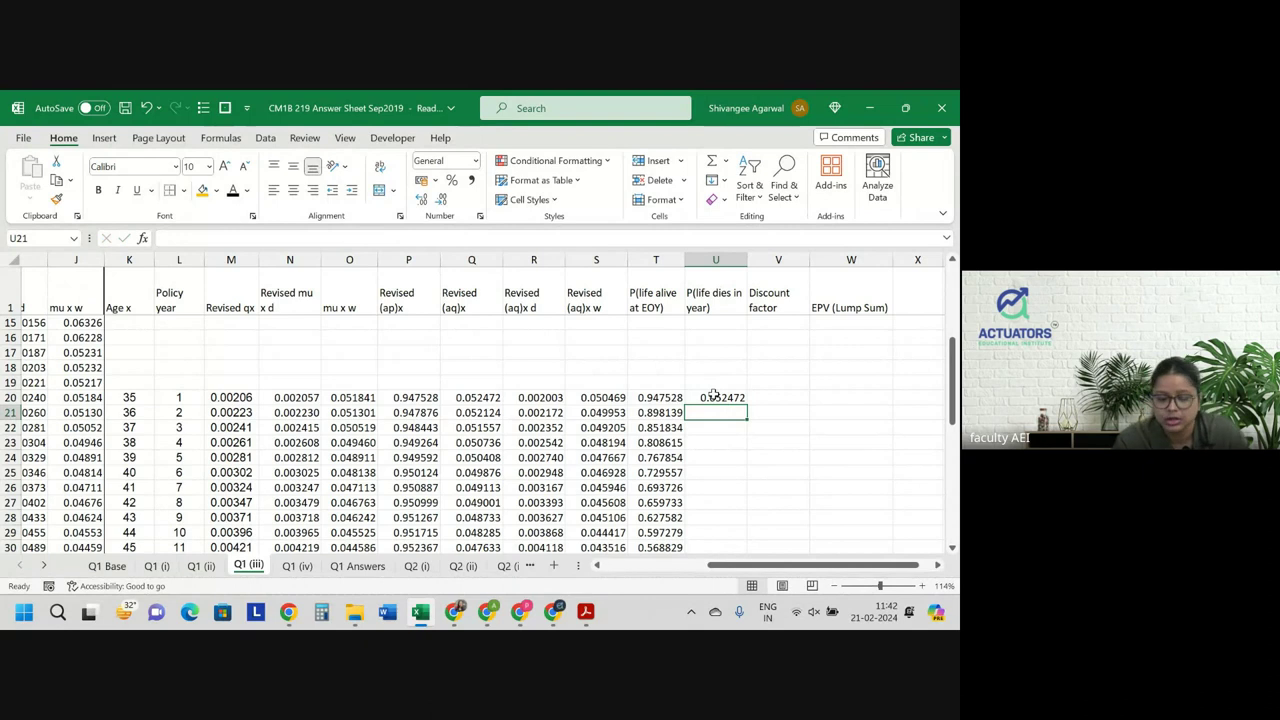
{"action": "key", "text": "Up"}
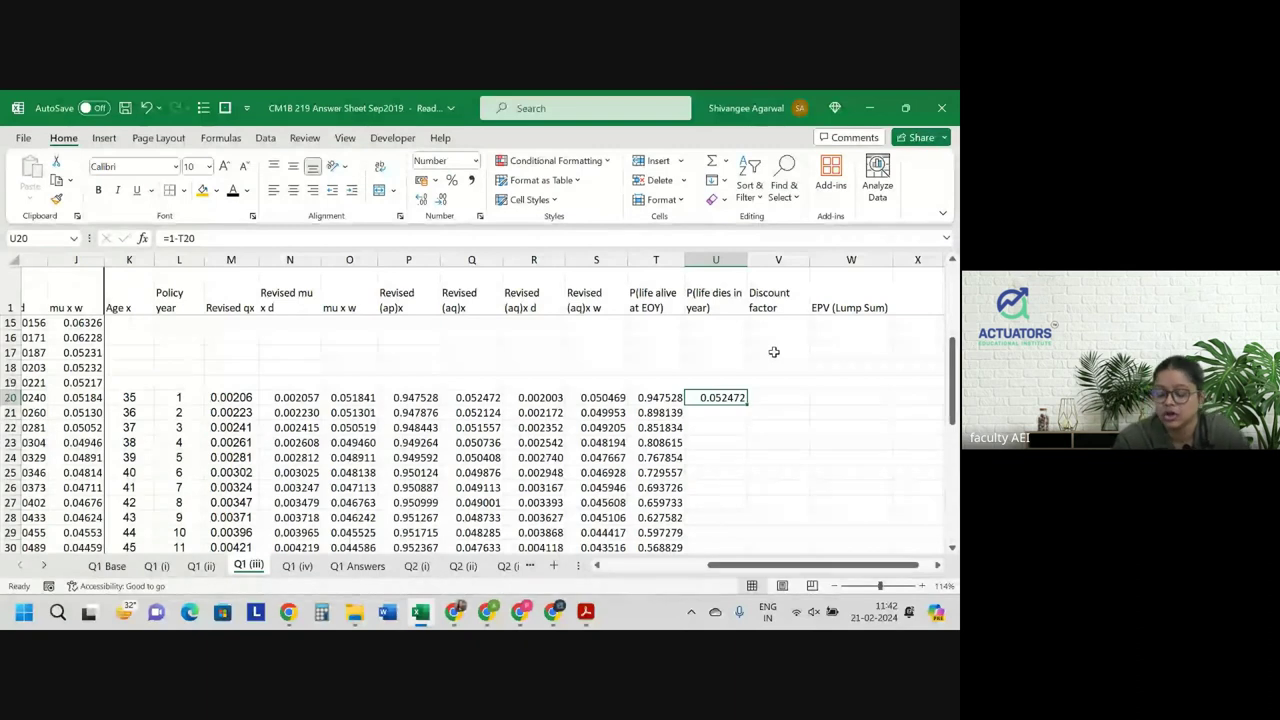
{"action": "type", "text": "="}
{"action": "key", "text": "Left"}
{"action": "key", "text": "Left"}
{"action": "key", "text": "Left"}
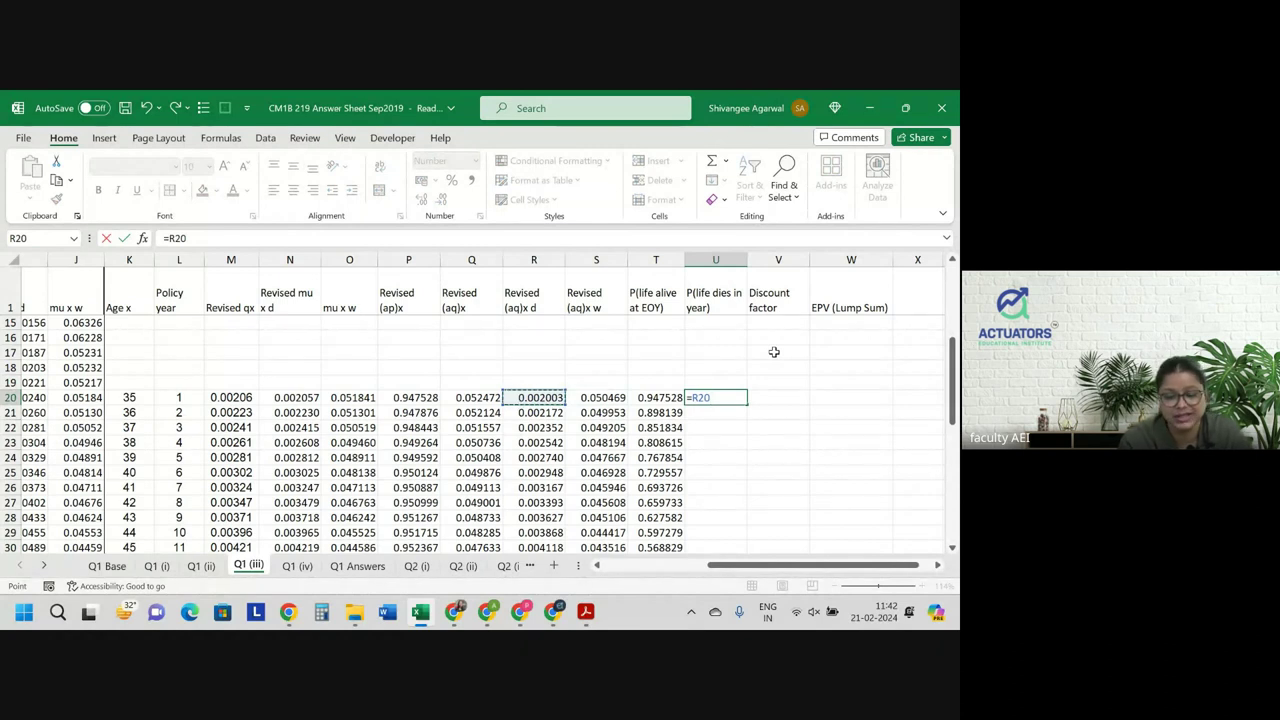
{"action": "key", "text": "Return"}
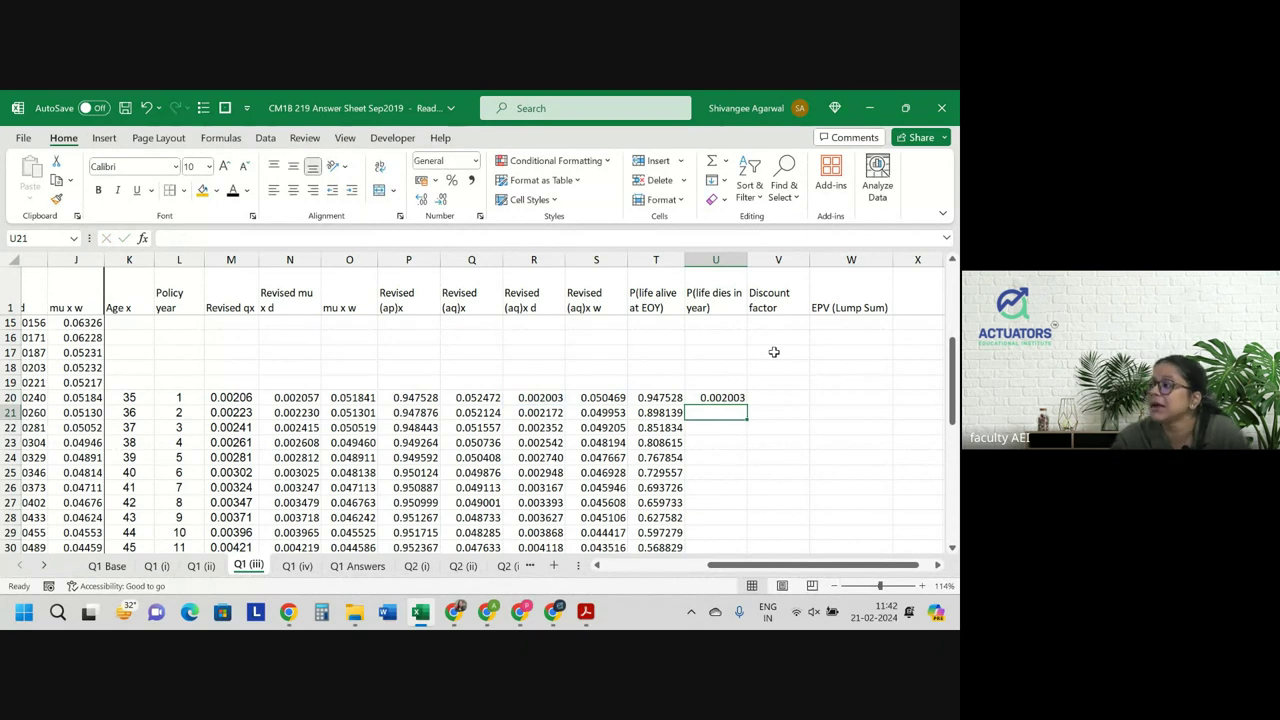
Enter =T20*R21 in U21 as prior survival times revised (aq)x d.
{"action": "type", "text": "="}
{"action": "key", "text": "Left"}
{"action": "key", "text": "Up"}
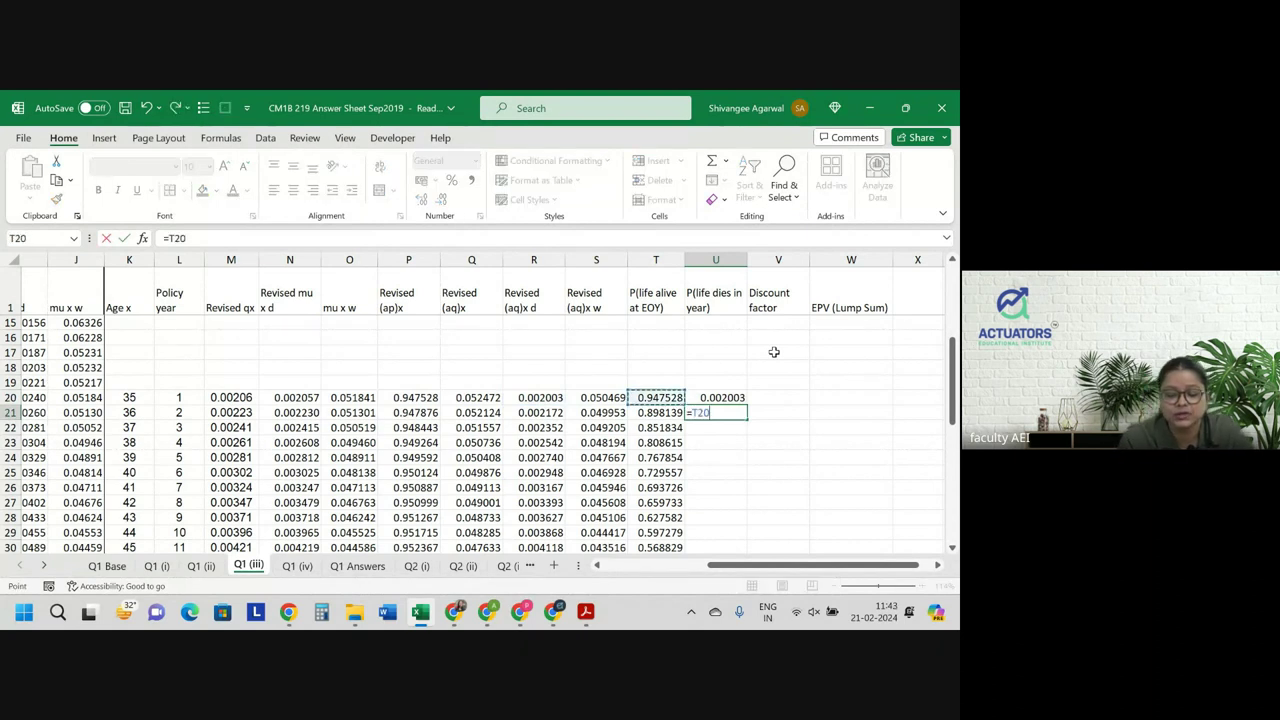
{"action": "key", "text": "Left"}
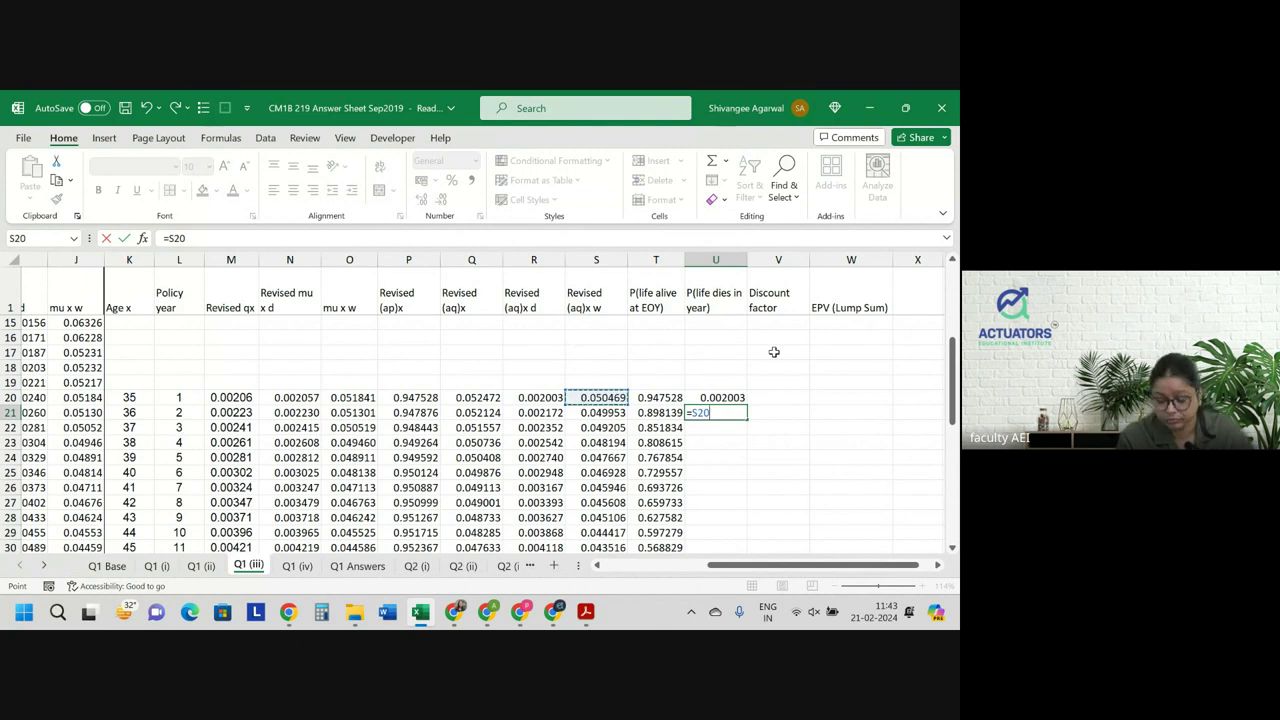
{"action": "key", "text": "Right"}
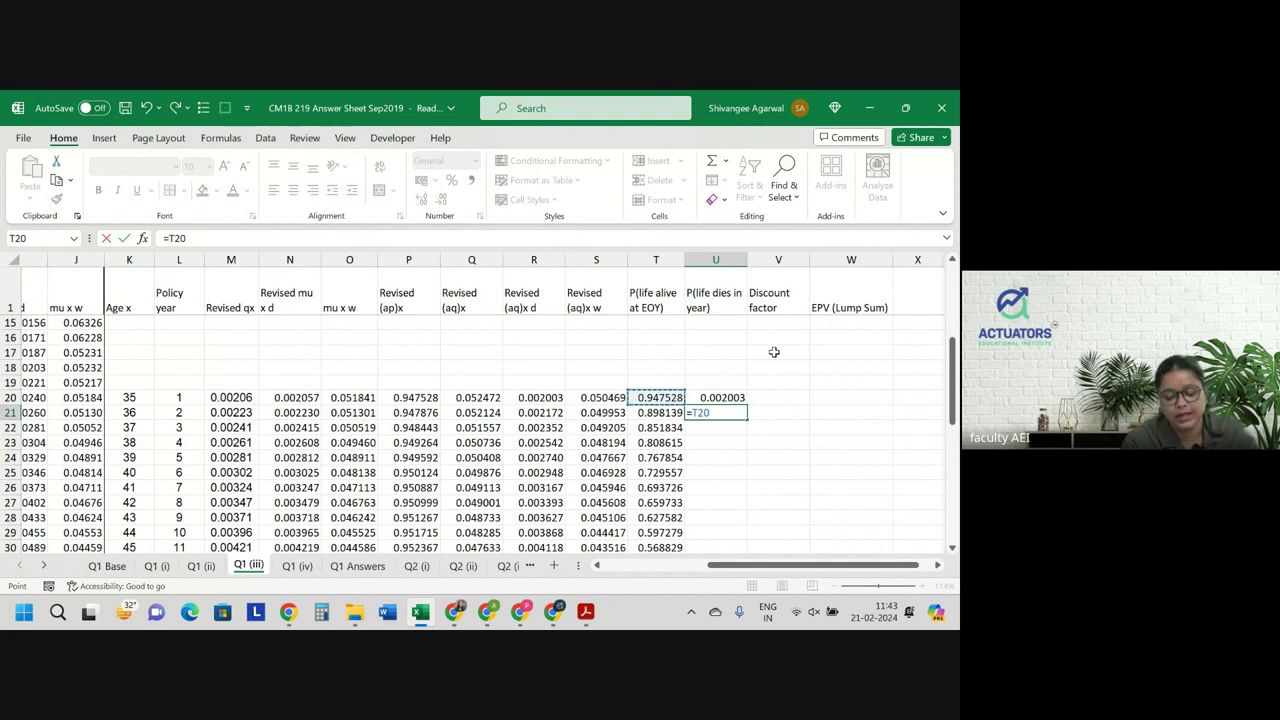
{"action": "type", "text": "*"}
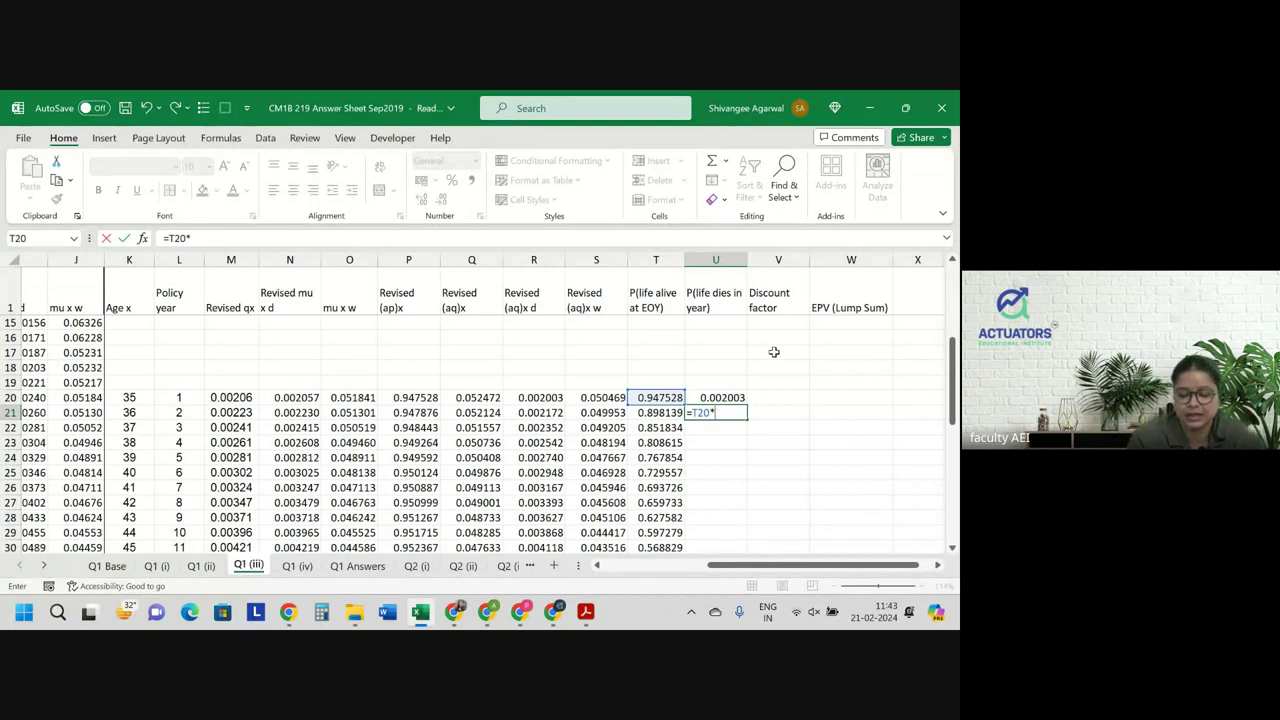
{"action": "left_click", "coordinate": [531, 414]}
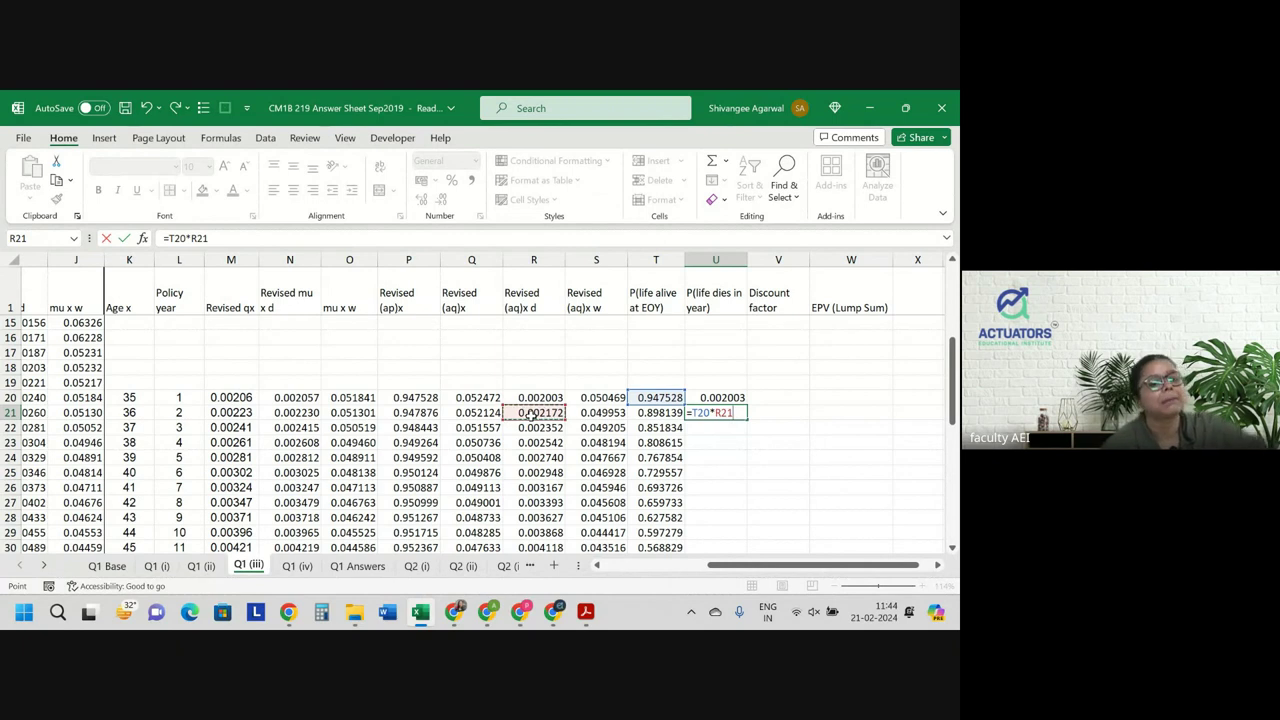
{"action": "key", "text": "Return"}
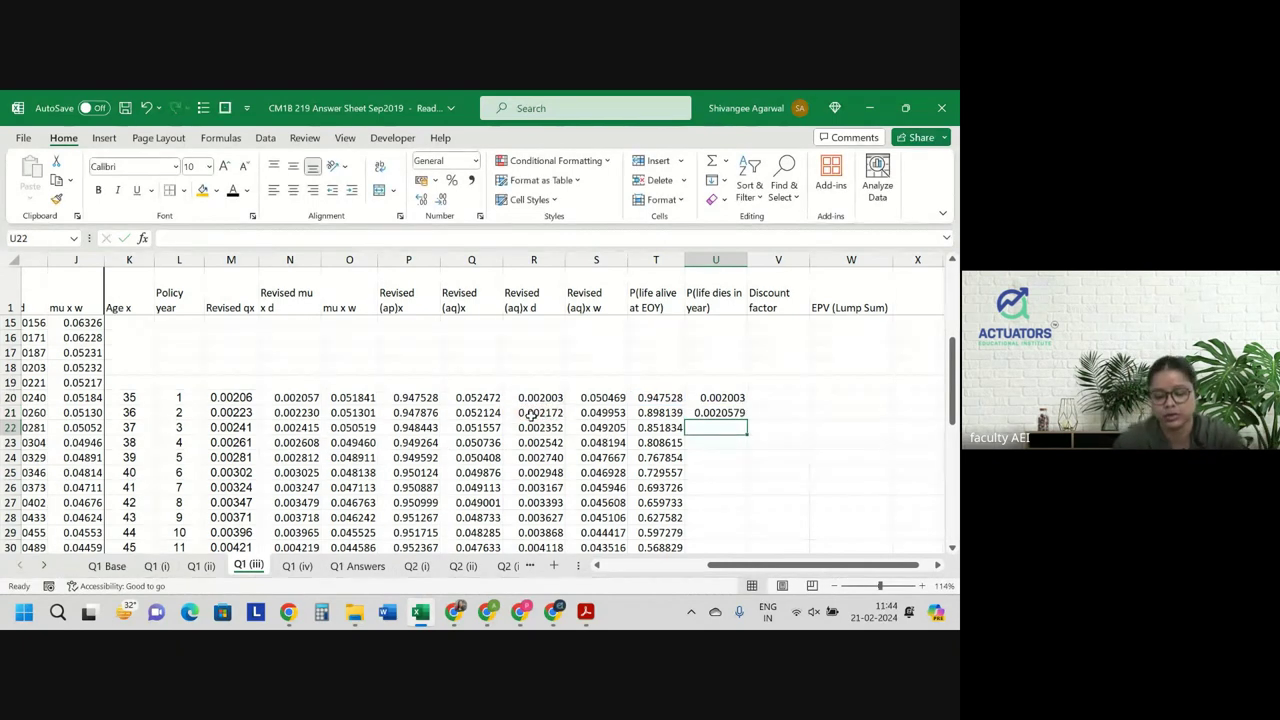
Copy U21's formula down column U at six decimals and begin the V20 discount factor.
{"action": "left_click", "coordinate": [734, 410]}
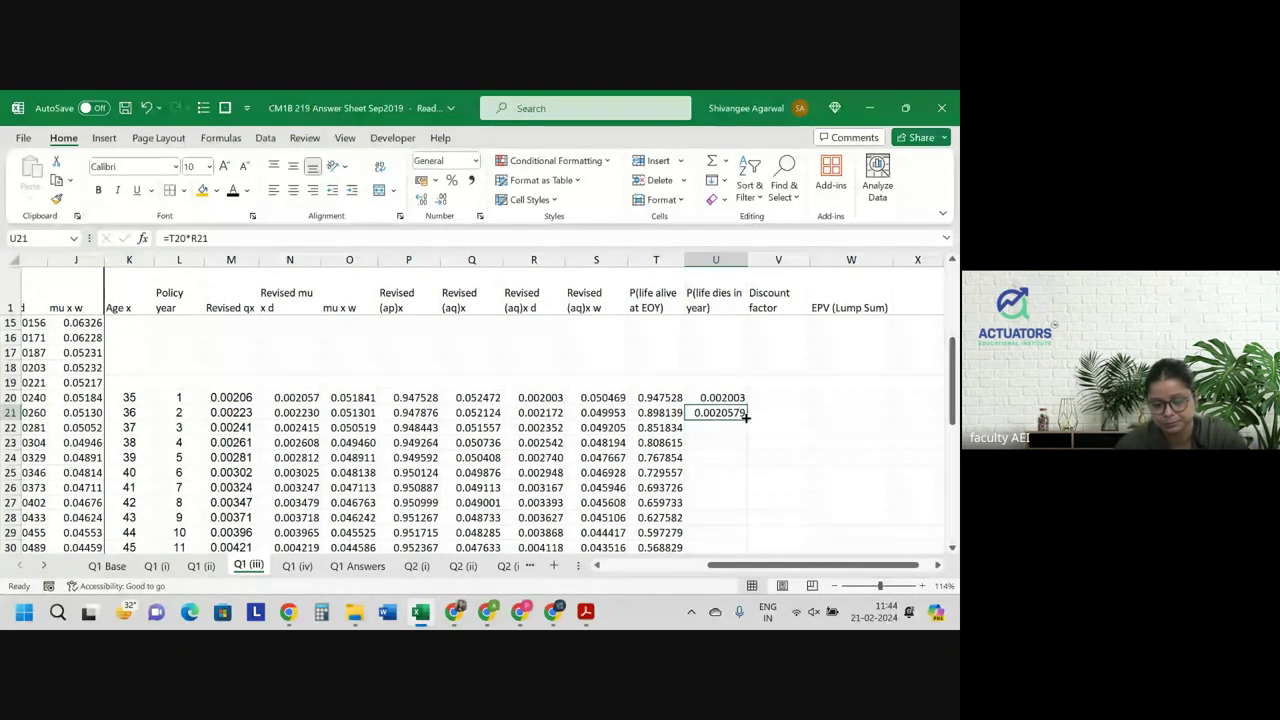
{"action": "double_click", "coordinate": [745, 417]}
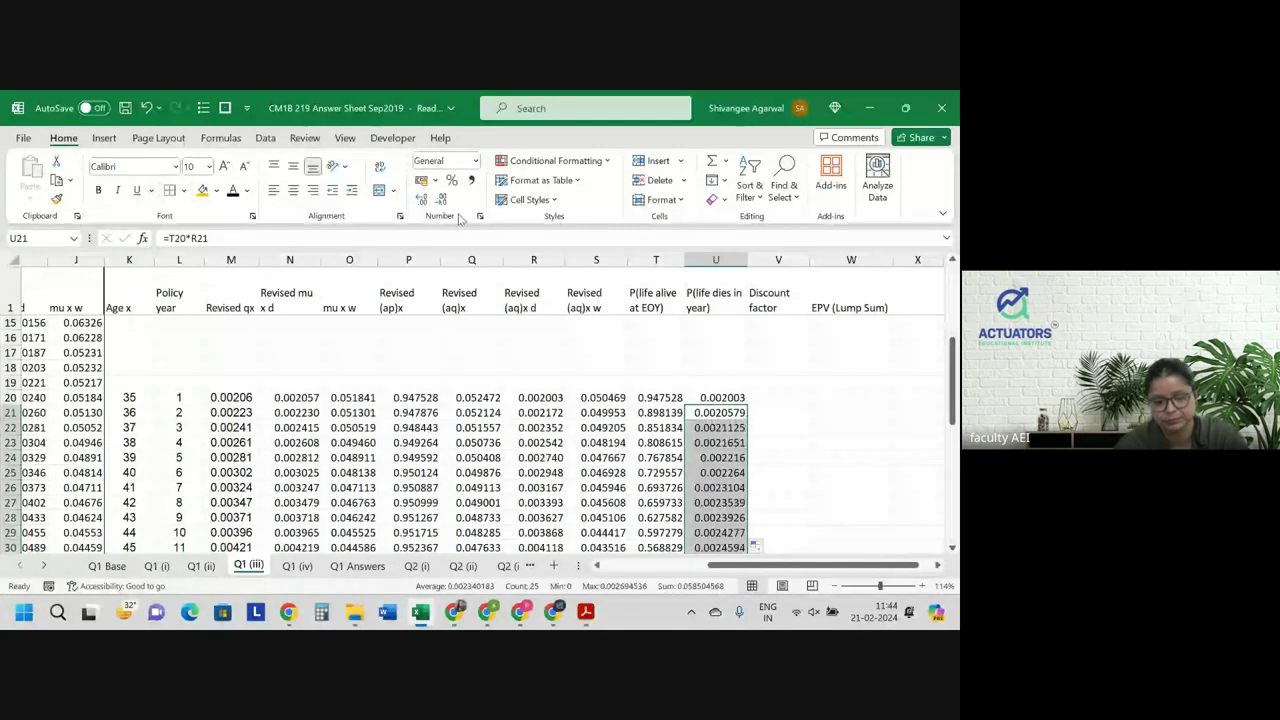
{"action": "left_click", "coordinate": [442, 200]}
{"action": "left_click", "coordinate": [778, 399]}
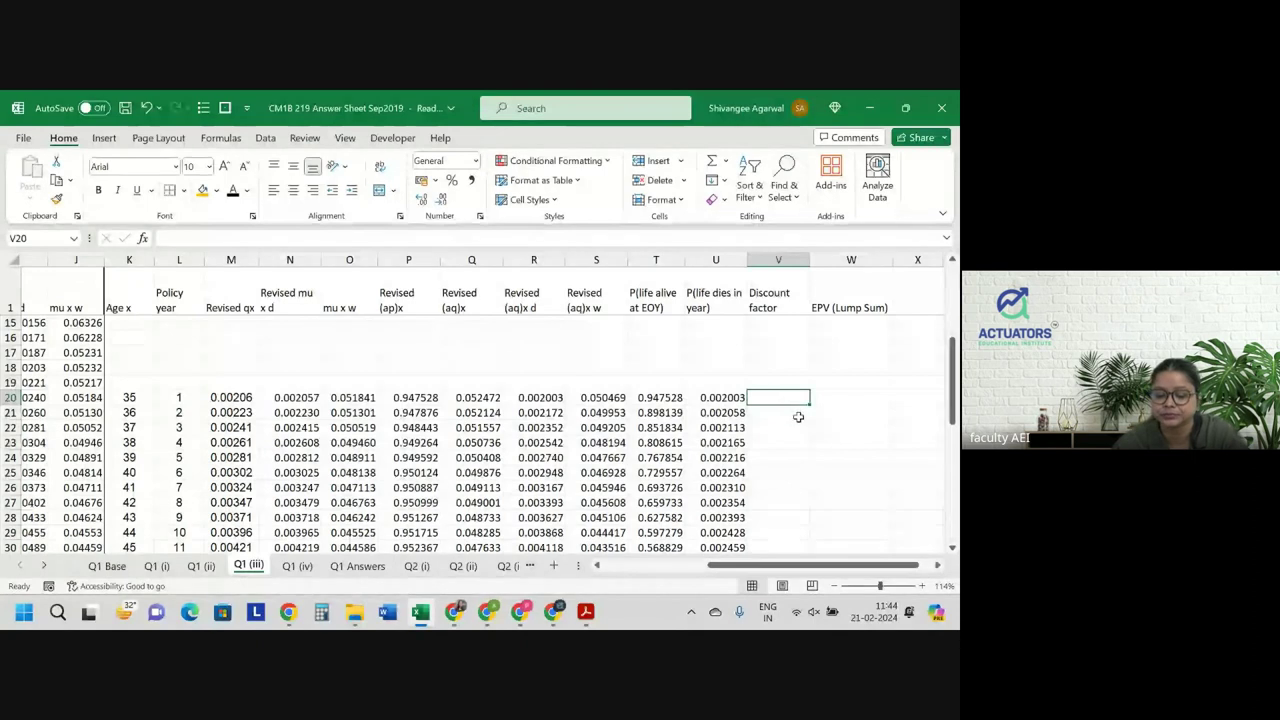
{"action": "type", "text": "=("}
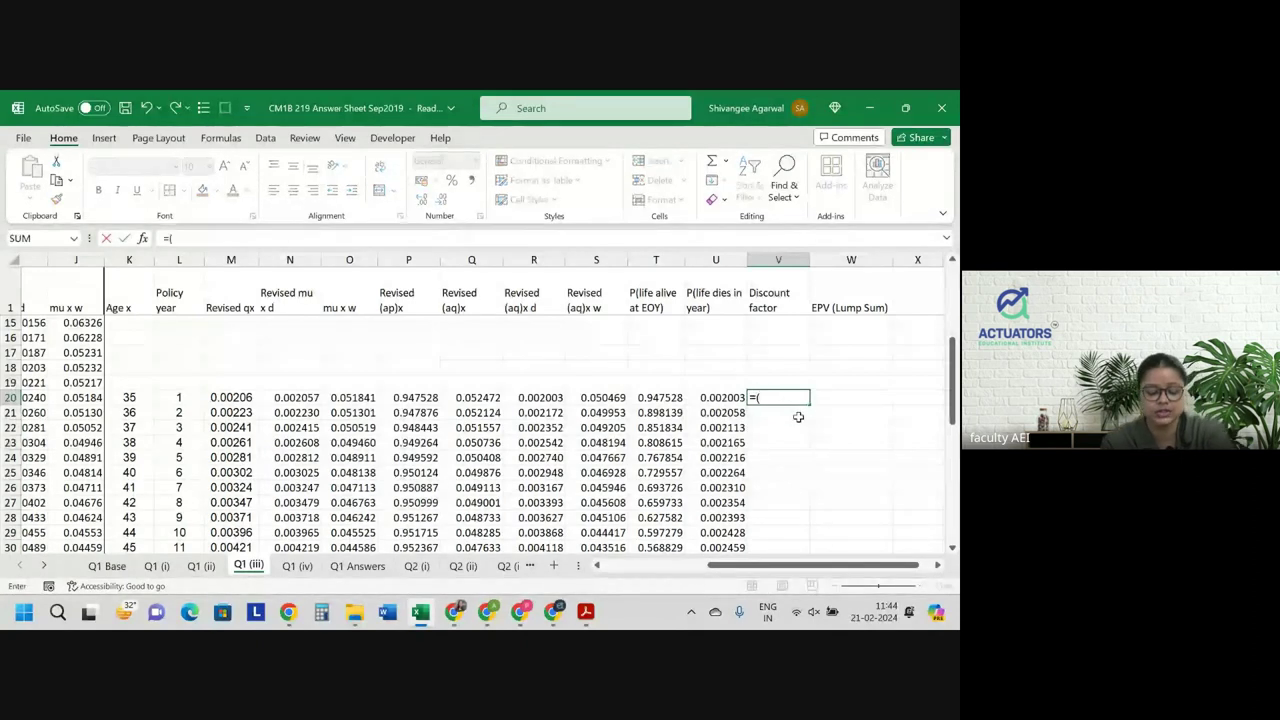
{"action": "type", "text": "1+"}
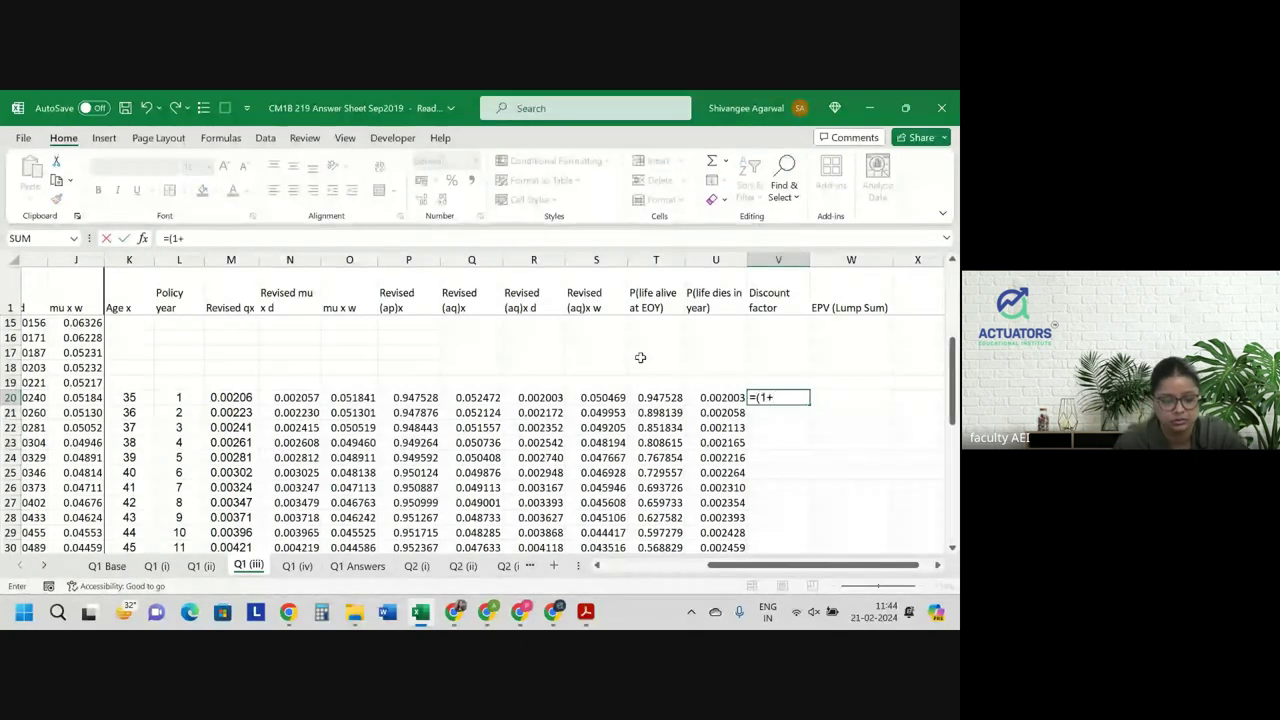
Enter V20 as =(1+'Q1 (i)'!$J$2)^-L20 using the 5% rate and policy year.
{"action": "scroll", "coordinate": [640, 357], "scroll_direction": "left", "scroll_amount": 1}
{"action": "scroll", "coordinate": [640, 357], "scroll_direction": "left", "scroll_amount": 3}
{"action": "scroll", "coordinate": [640, 357], "scroll_direction": "right", "scroll_amount": 9}
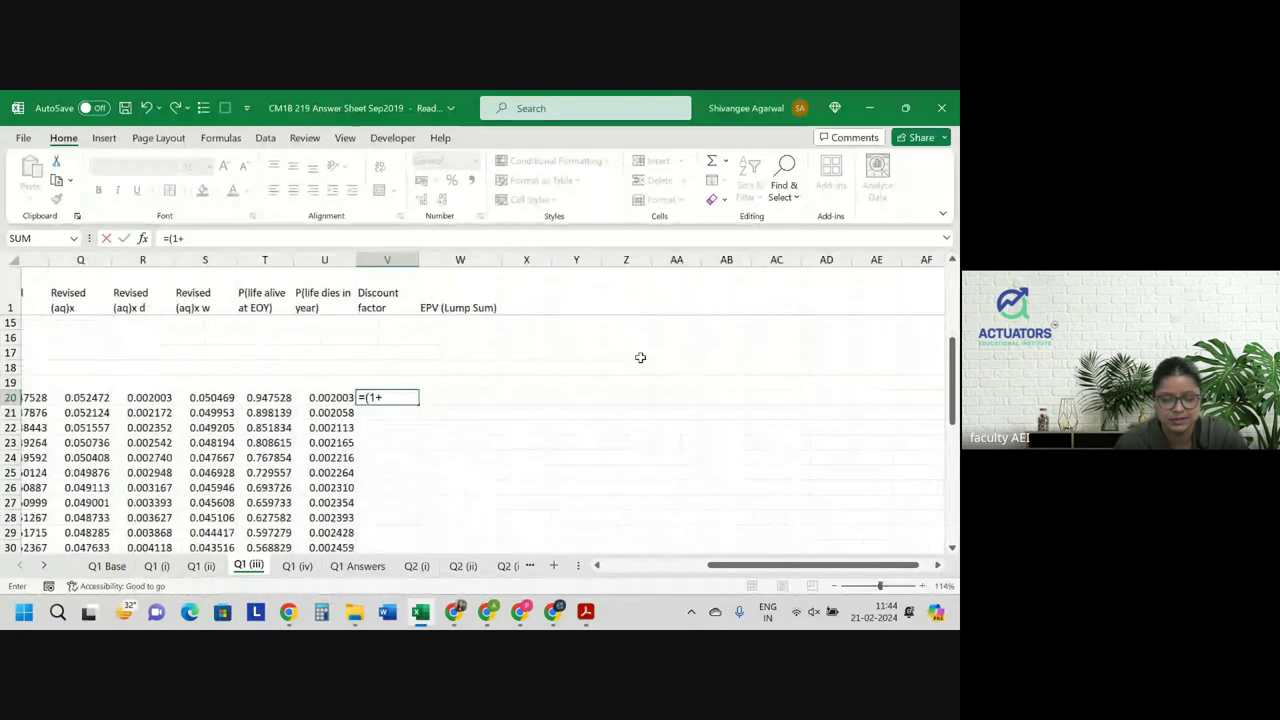
{"action": "scroll", "coordinate": [640, 357], "scroll_direction": "left", "scroll_amount": 1}
{"action": "left_click", "coordinate": [157, 566]}
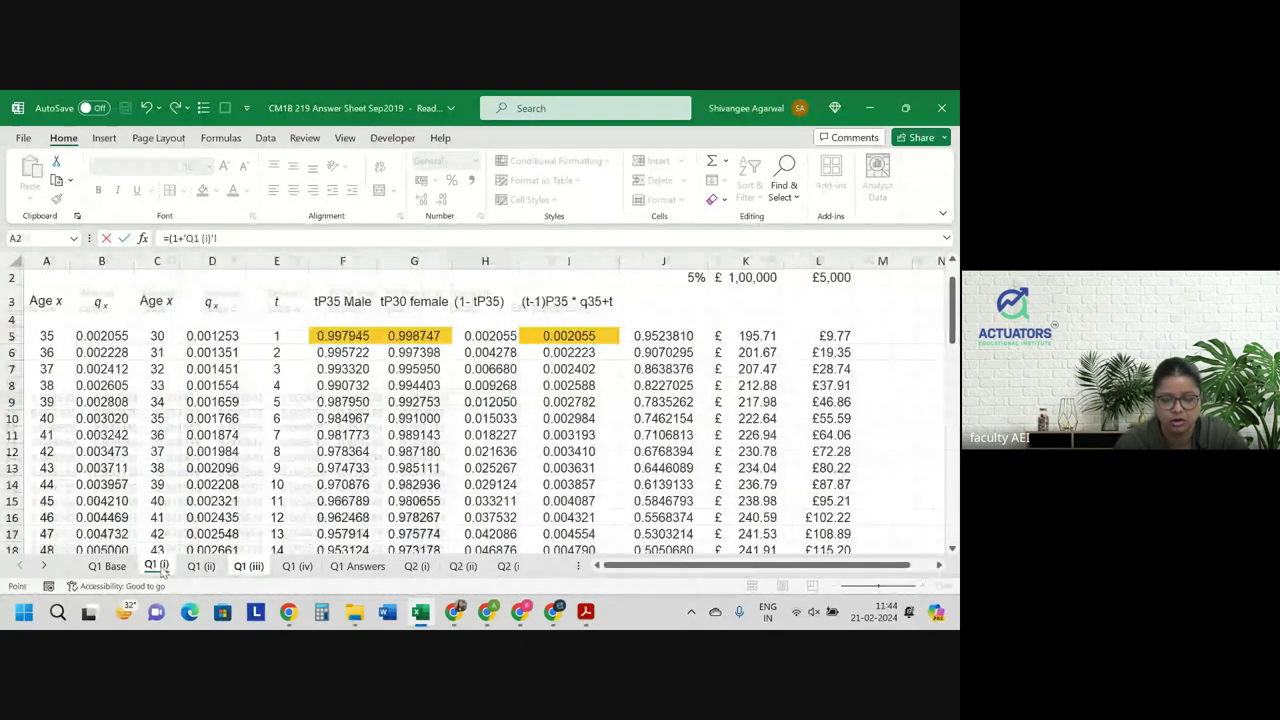
{"action": "left_click", "coordinate": [672, 279]}
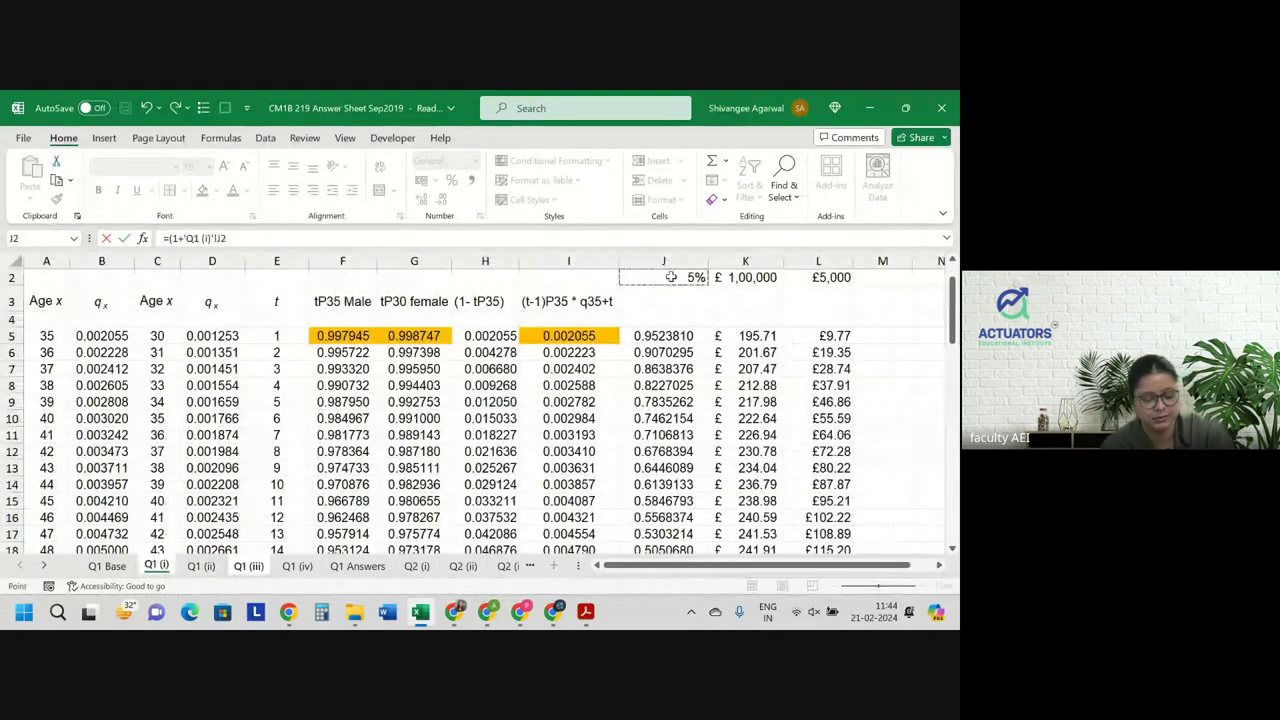
{"action": "key", "text": "F4"}
{"action": "type", "text": ")^"}
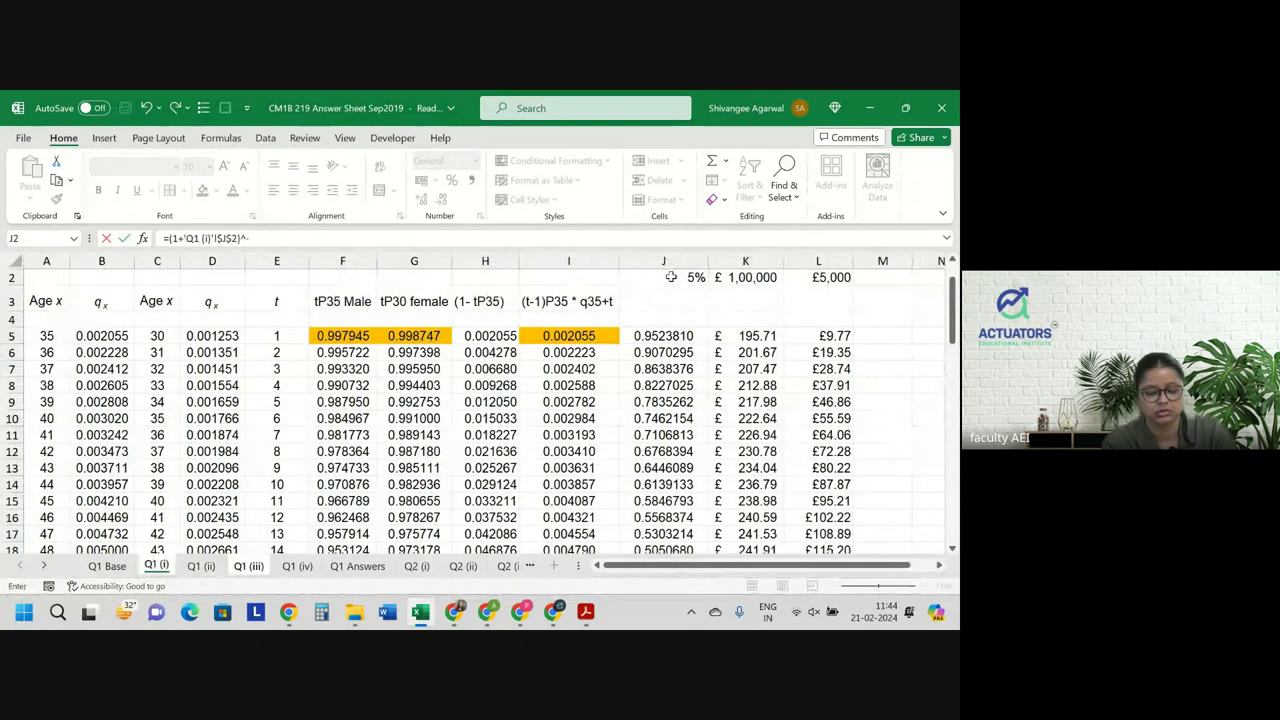
{"action": "type", "text": "-"}
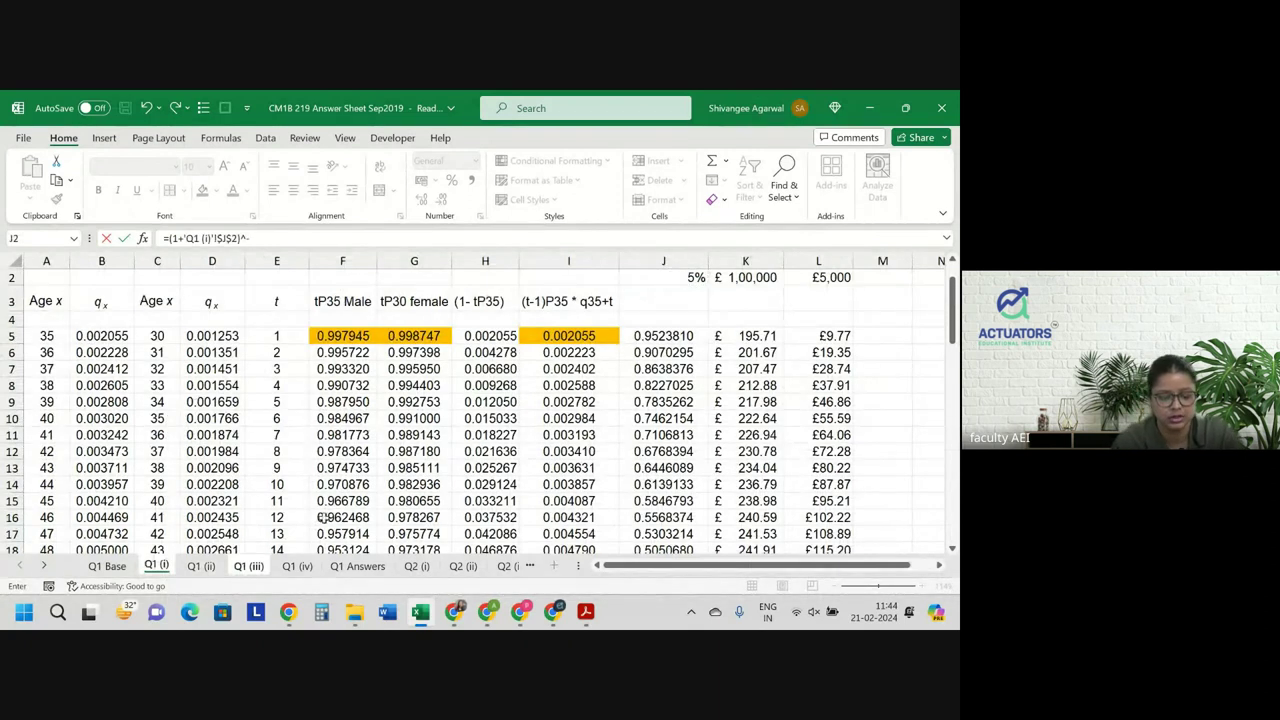
{"action": "left_click", "coordinate": [256, 567]}
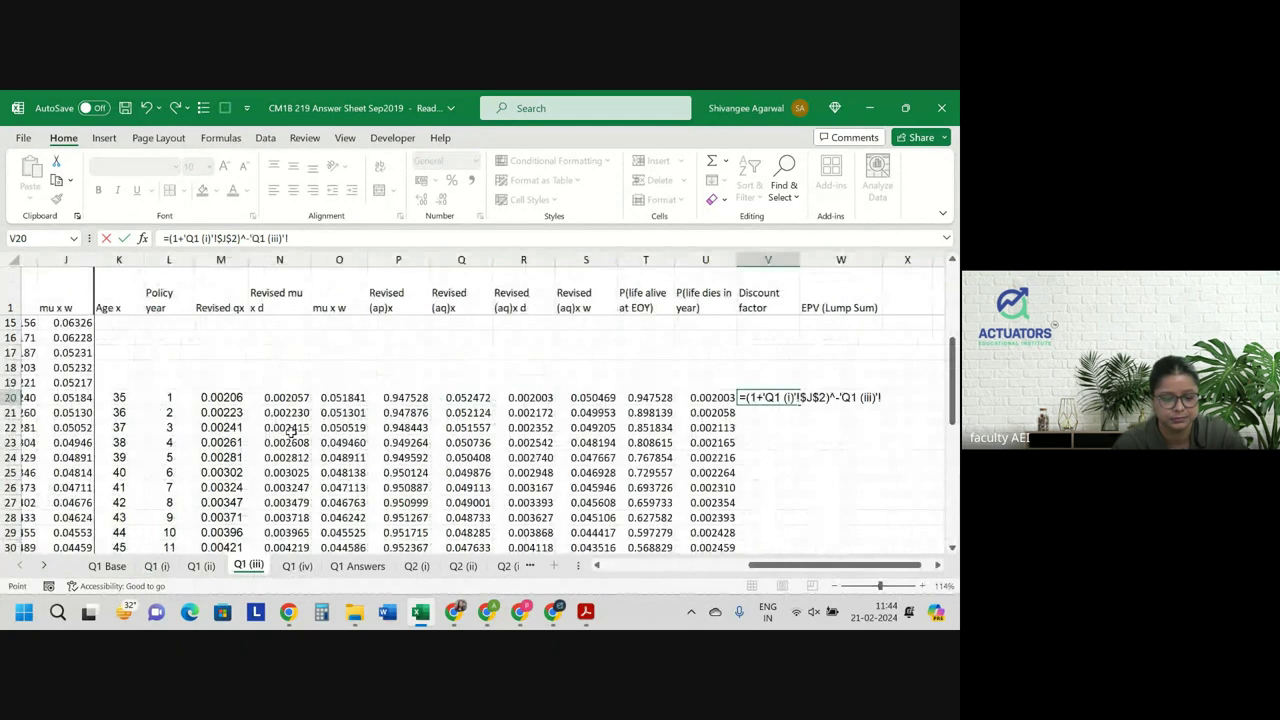
{"action": "left_click", "coordinate": [169, 397]}
{"action": "key", "text": "Return"}
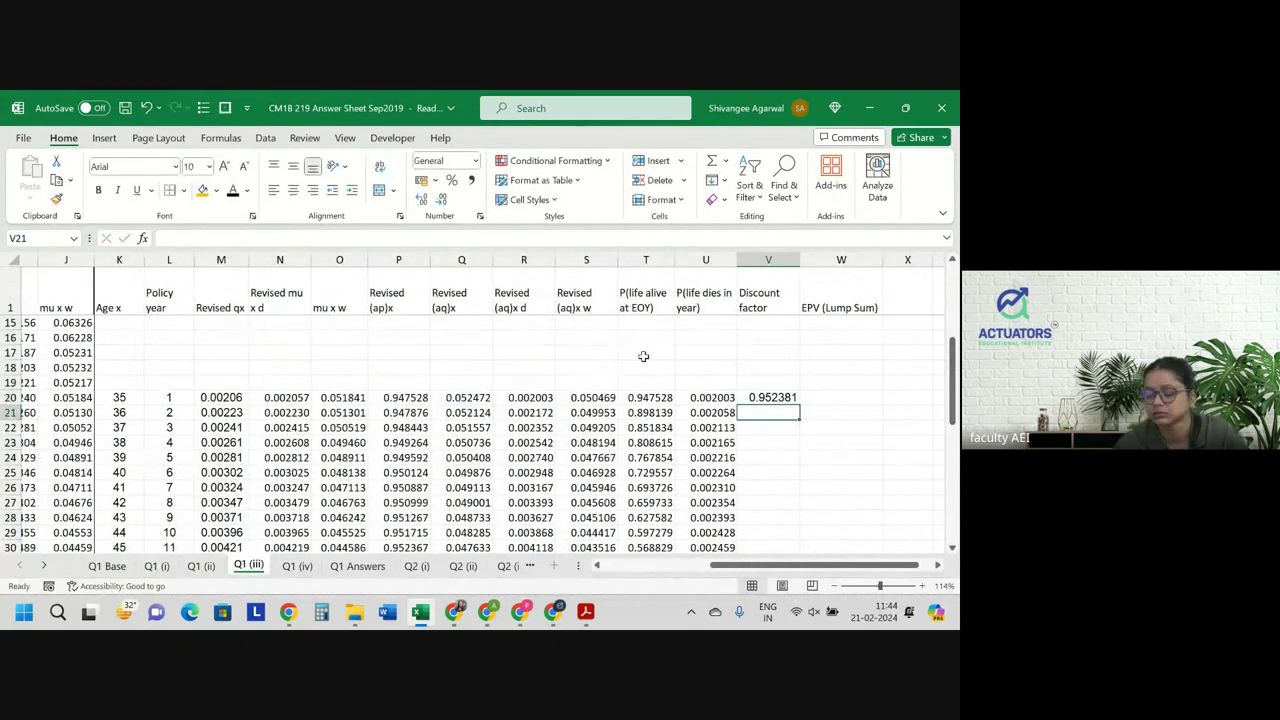
Fill discount factors down column V, then clear the age-60 row cells T45:V45.
{"action": "left_click", "coordinate": [788, 397]}
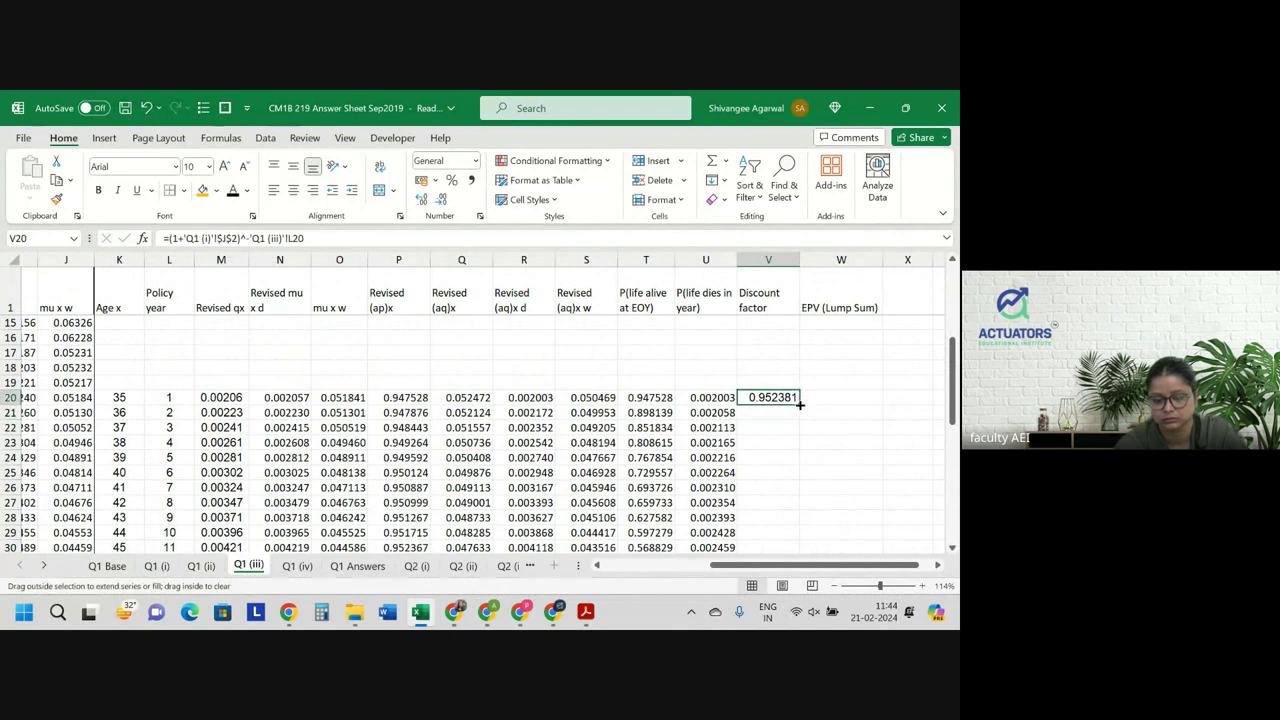
{"action": "double_click", "coordinate": [800, 404]}
{"action": "scroll", "coordinate": [770, 432], "scroll_direction": "down", "scroll_amount": 8}
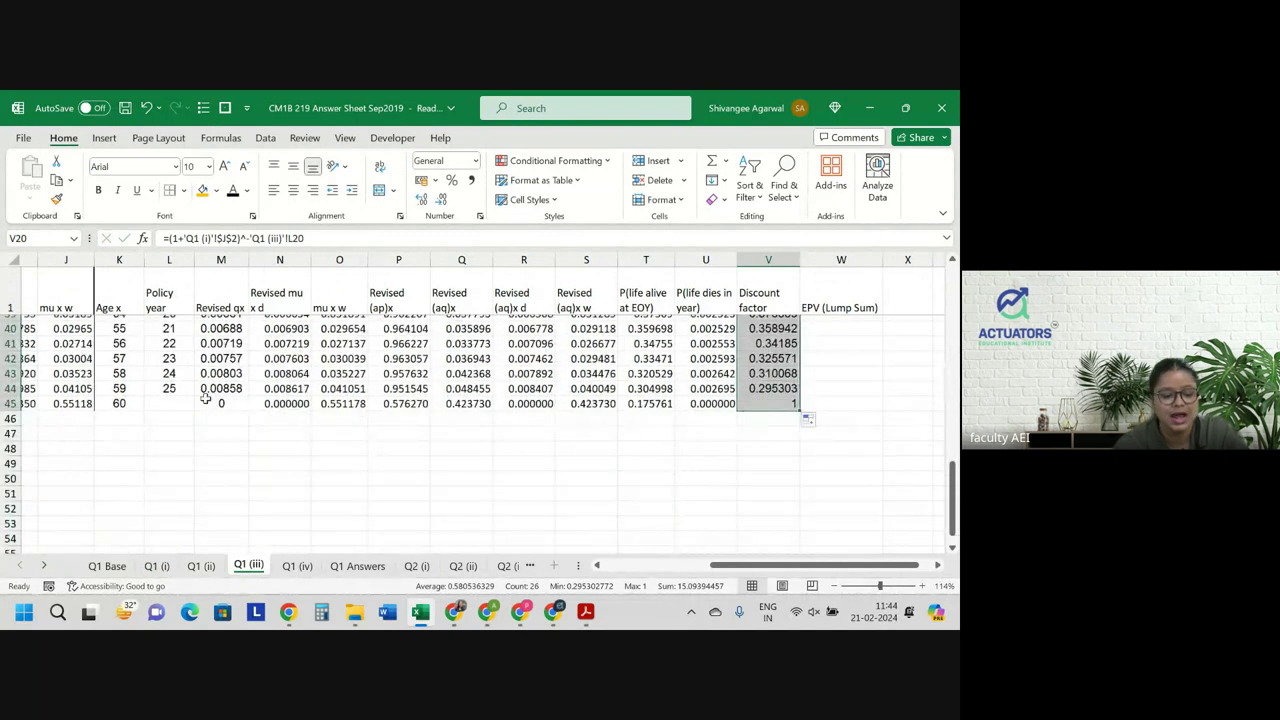
{"action": "left_click_drag", "start_coordinate": [205, 400], "coordinate": [790, 402]}
{"action": "key", "text": "Delete"}
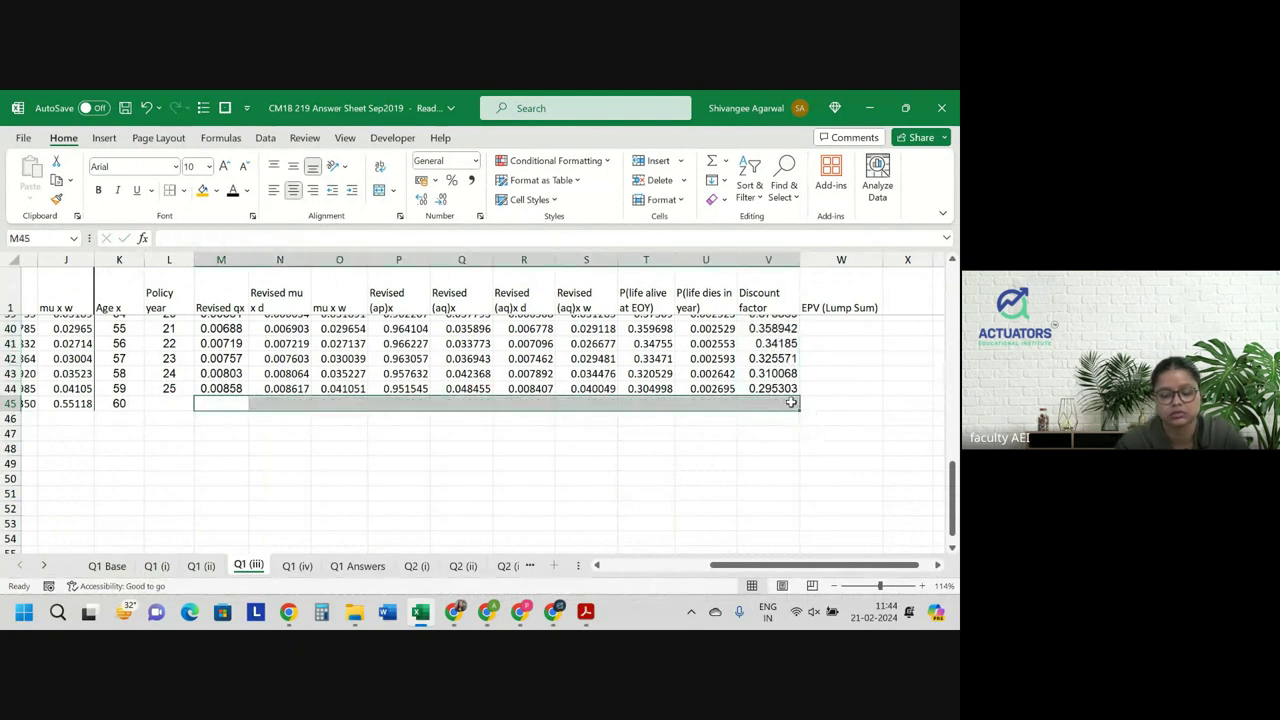
{"action": "key", "text": "ctrl+z"}
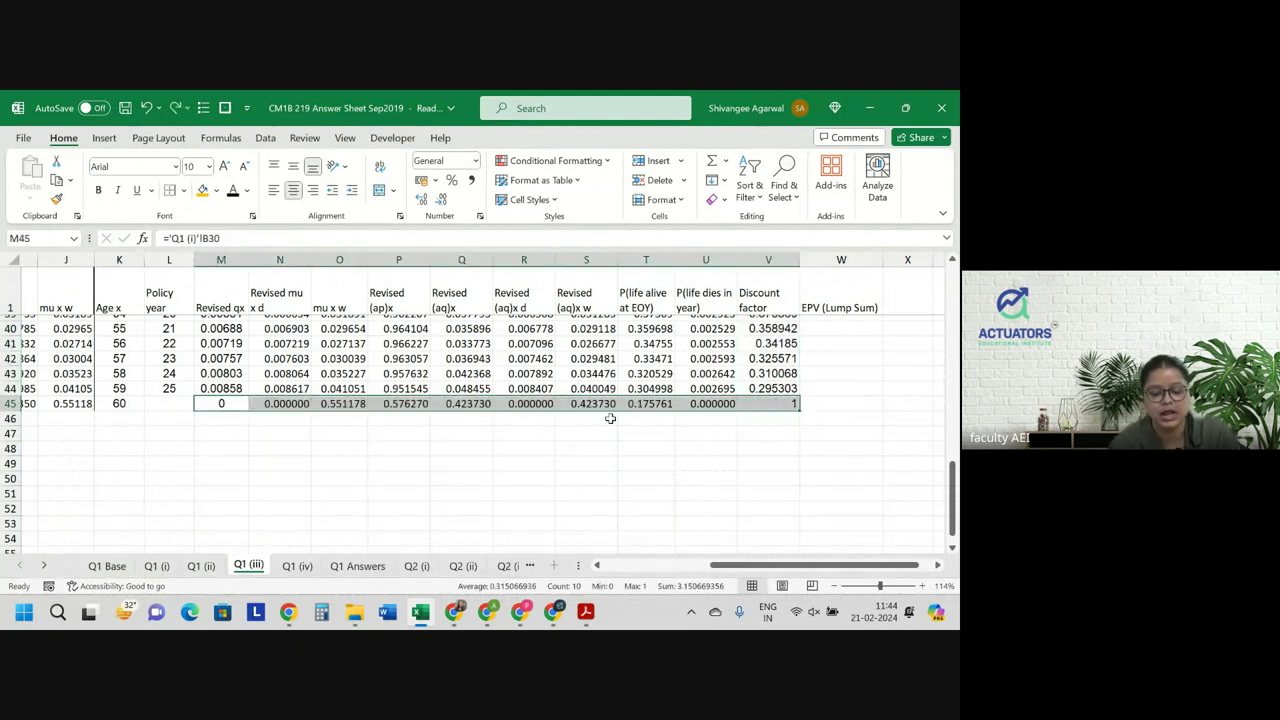
{"action": "left_click", "coordinate": [598, 459]}
{"action": "left_click_drag", "start_coordinate": [650, 404], "coordinate": [824, 405]}
{"action": "key", "text": "Delete"}
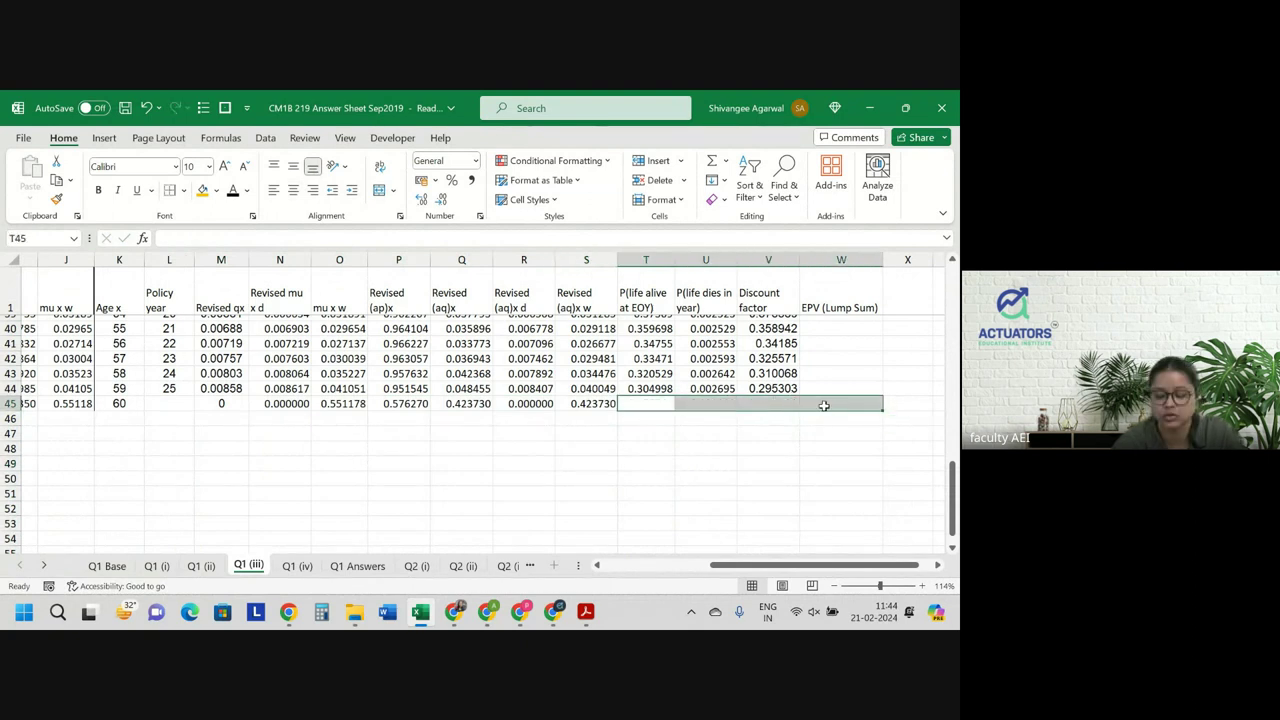
{"action": "scroll", "coordinate": [824, 405], "scroll_direction": "up", "scroll_amount": 8}
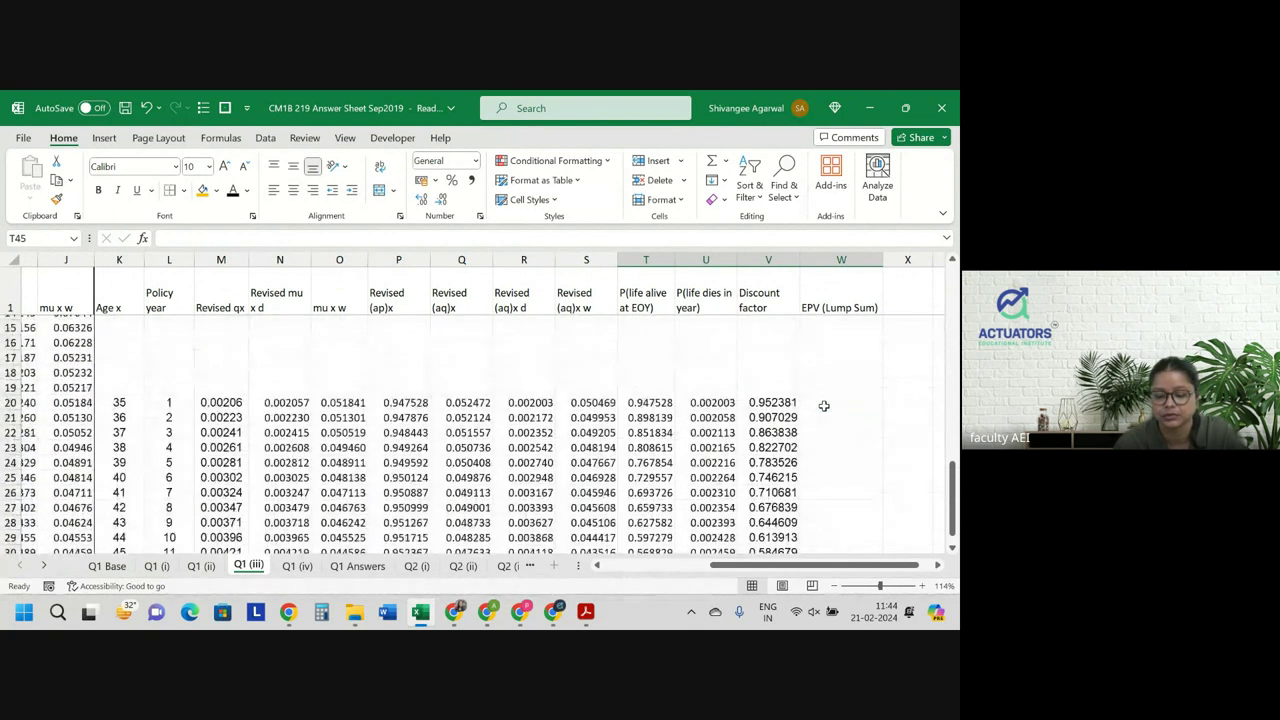
Select W20 for the first EPV (Lump Sum) entry, discarding a stray entry.
{"action": "left_click", "coordinate": [820, 384]}
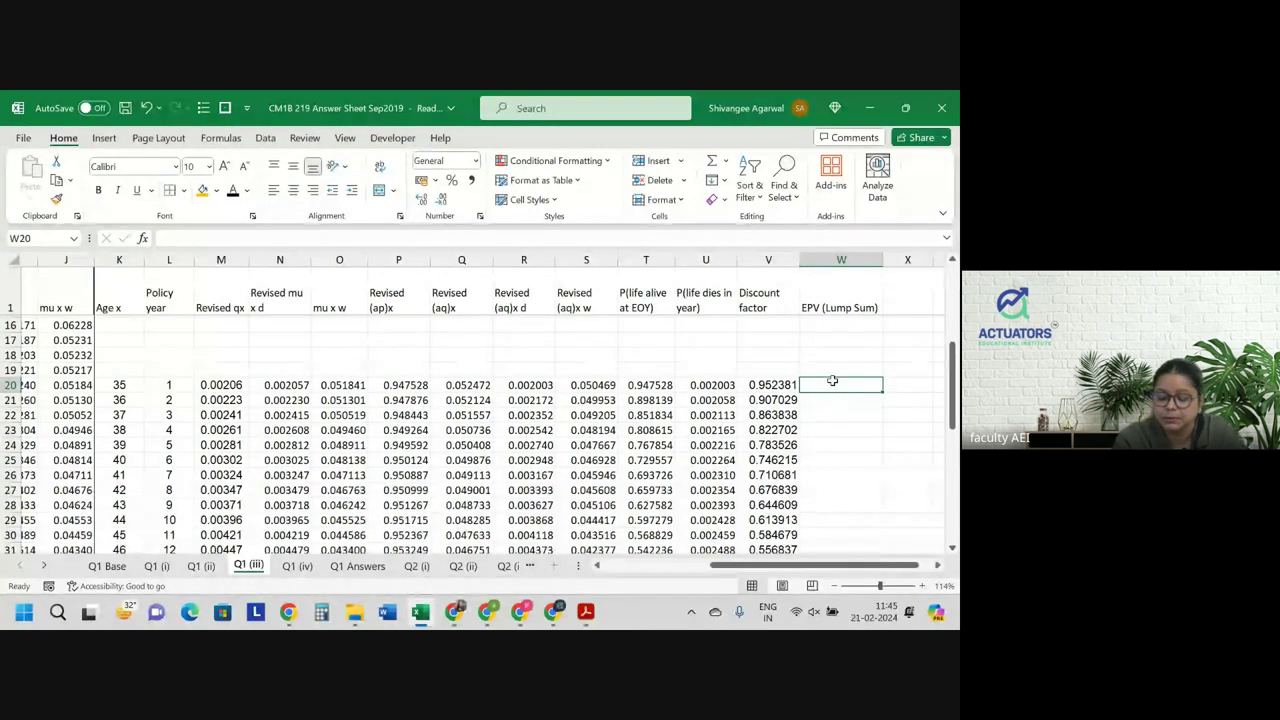
{"action": "type", "text": "="}
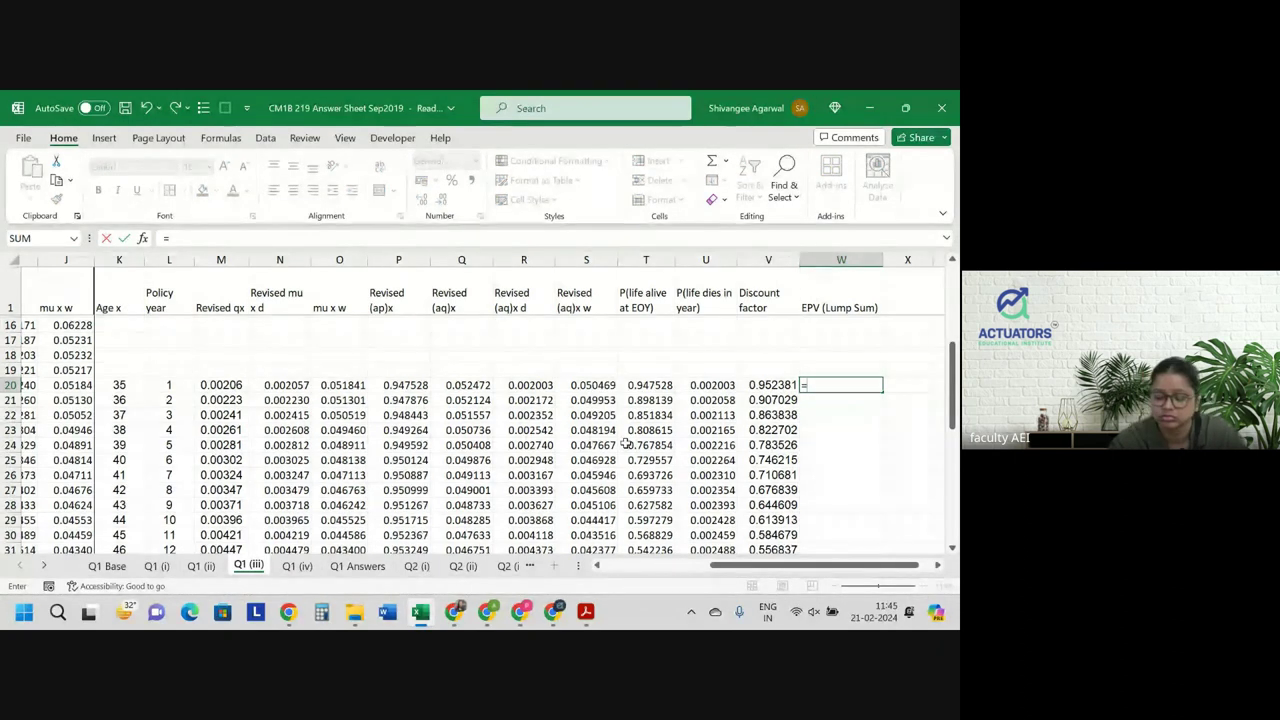
{"action": "key", "text": "BackSpace"}
{"action": "key", "text": "Return"}
{"action": "scroll", "coordinate": [625, 443], "scroll_direction": "up", "scroll_amount": 5}
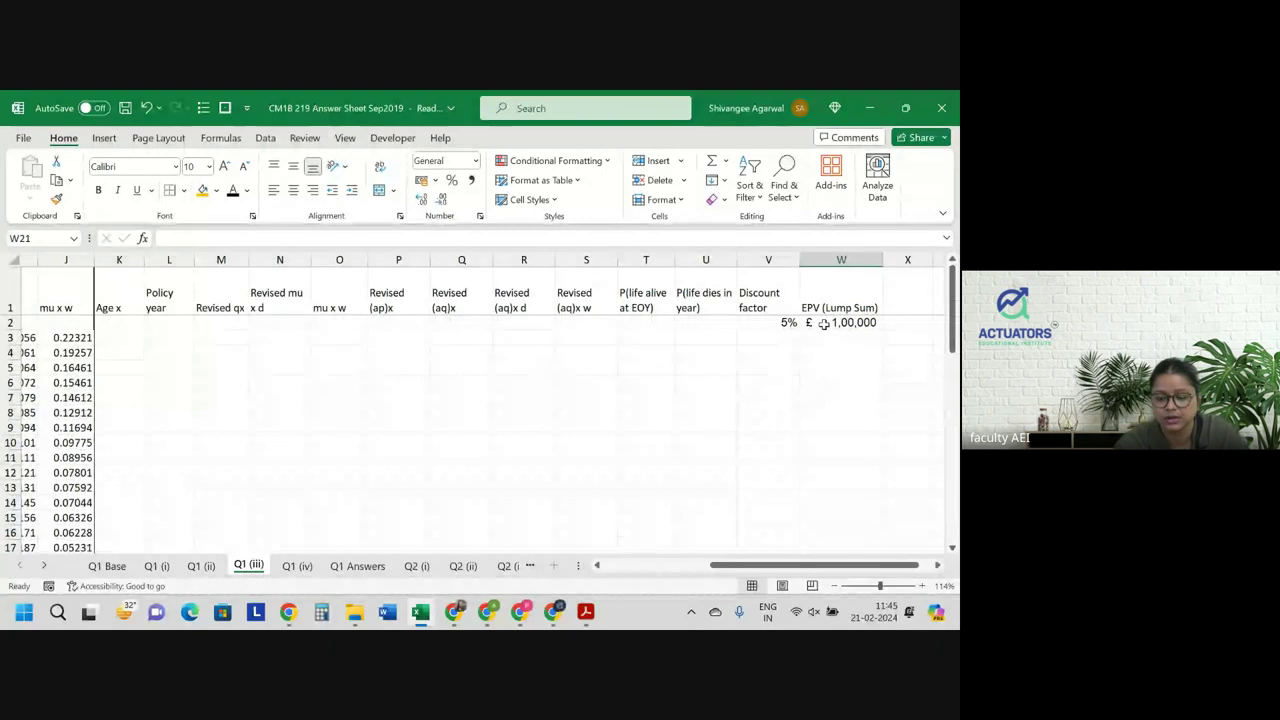
{"action": "scroll", "coordinate": [836, 405], "scroll_direction": "down", "scroll_amount": 3}
Enter =$W$2*V20*U20 in W20 as lump sum times discount factor times death probability.
{"action": "left_click", "coordinate": [833, 426]}
{"action": "type", "text": "="}
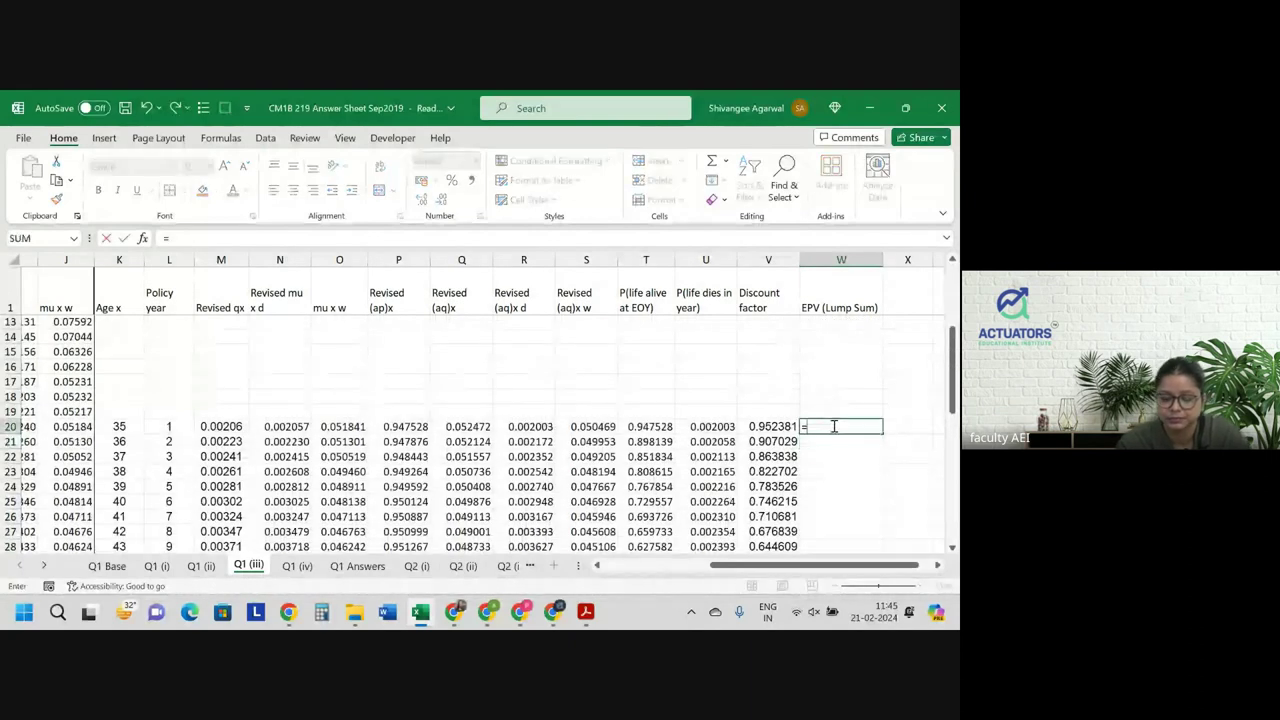
{"action": "key", "text": "Up"}
{"action": "key", "text": "Up"}
{"action": "key", "text": "Up"}
{"action": "key", "text": "Up"}
{"action": "key", "text": "Up"}
{"action": "key", "text": "Up"}
{"action": "key", "text": "Up"}
{"action": "key", "text": "Up"}
{"action": "key", "text": "Up"}
{"action": "key", "text": "Up"}
{"action": "key", "text": "Up"}
{"action": "key", "text": "Up"}
{"action": "key", "text": "Up"}
{"action": "key", "text": "Up"}
{"action": "key", "text": "Up"}
{"action": "key", "text": "Up"}
{"action": "key", "text": "Up"}
{"action": "key", "text": "Up"}
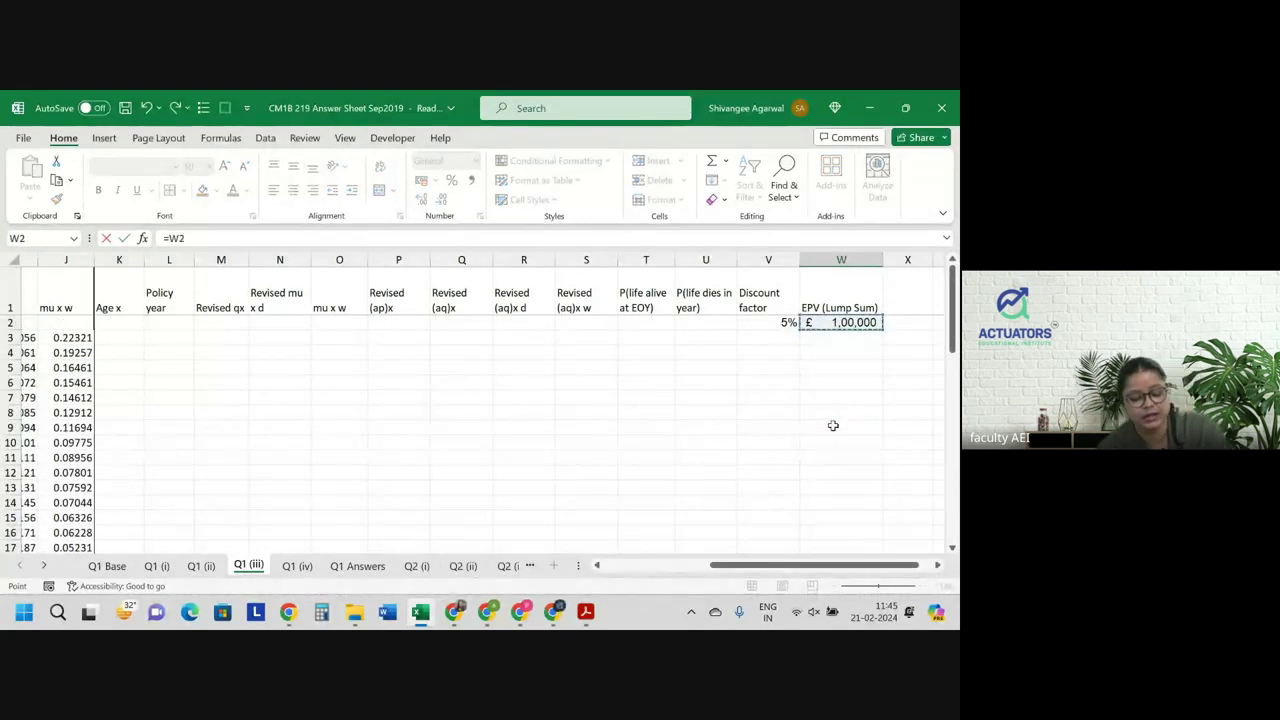
{"action": "type", "text": "*"}
{"action": "key", "text": "BackSpace"}
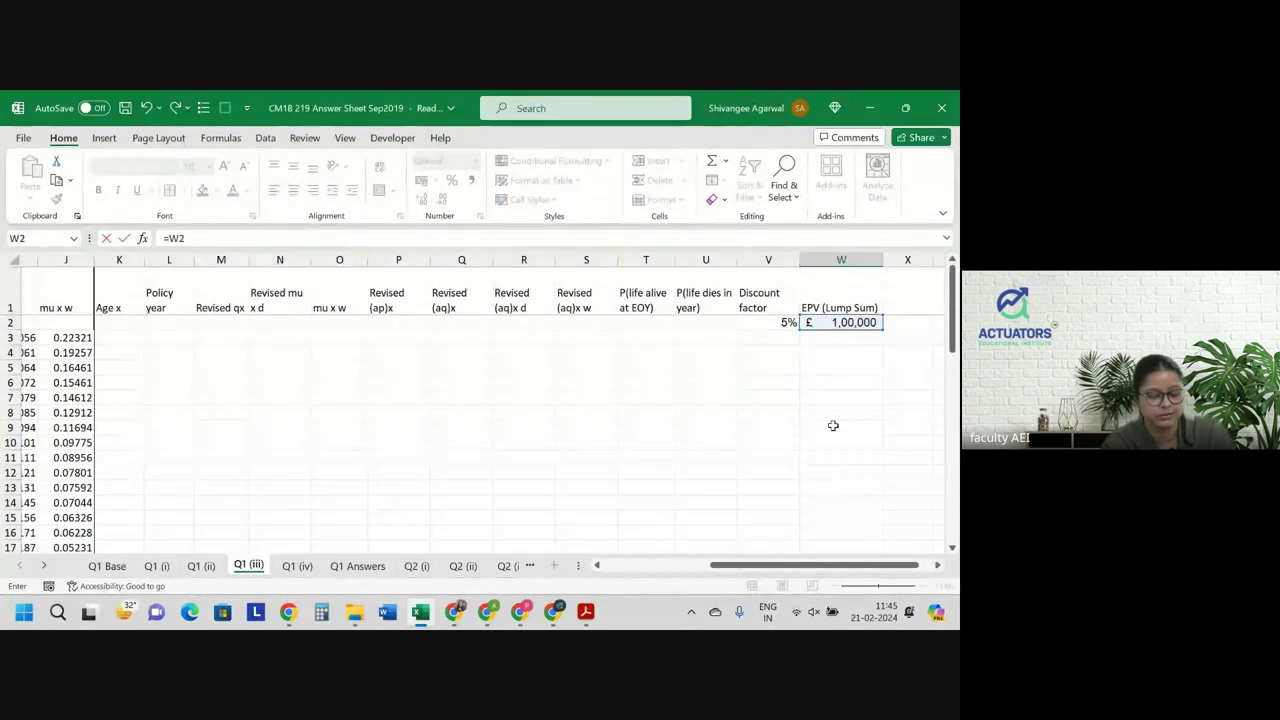
{"action": "key", "text": "F4"}
{"action": "type", "text": "*"}
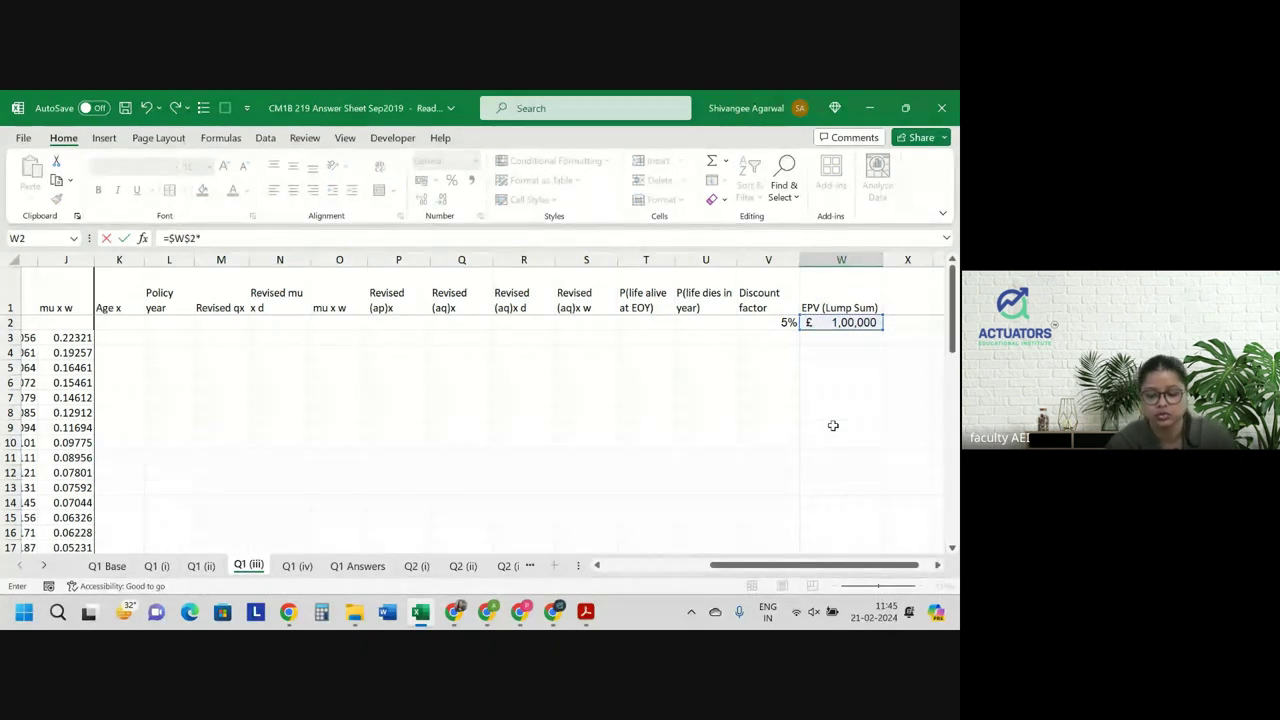
{"action": "key", "text": "Left"}
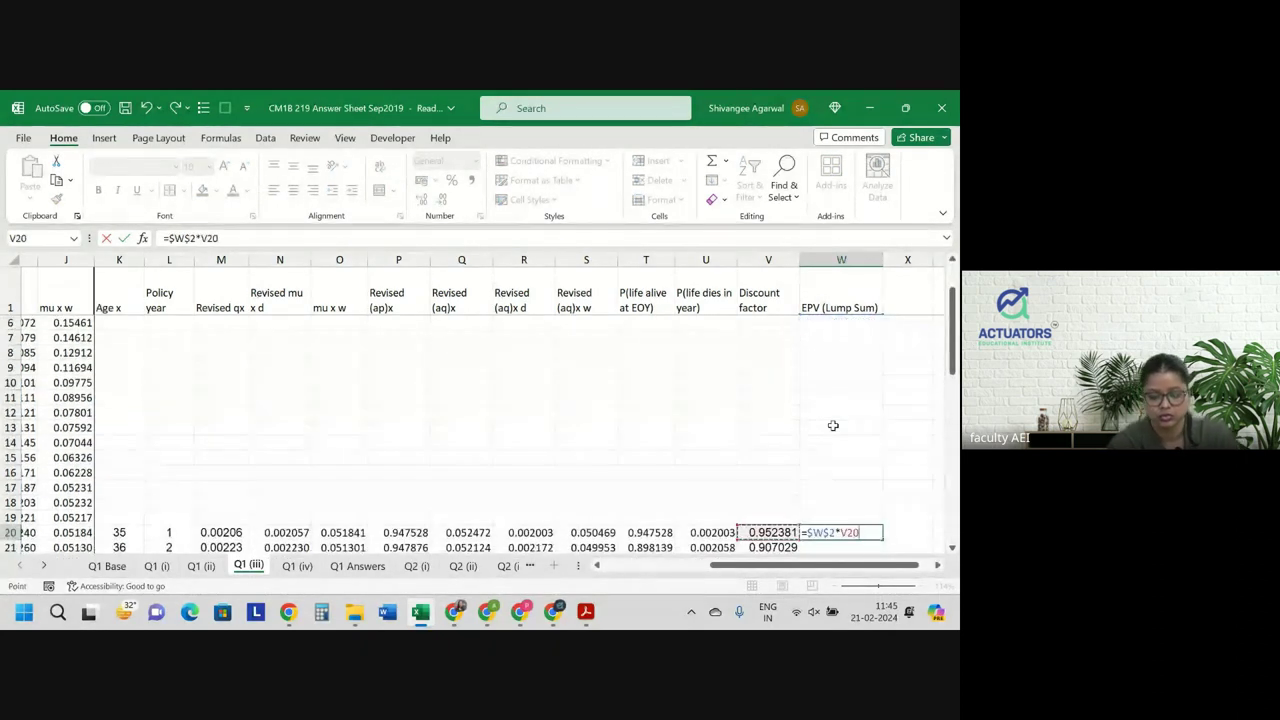
{"action": "type", "text": "*"}
{"action": "key", "text": "Left"}
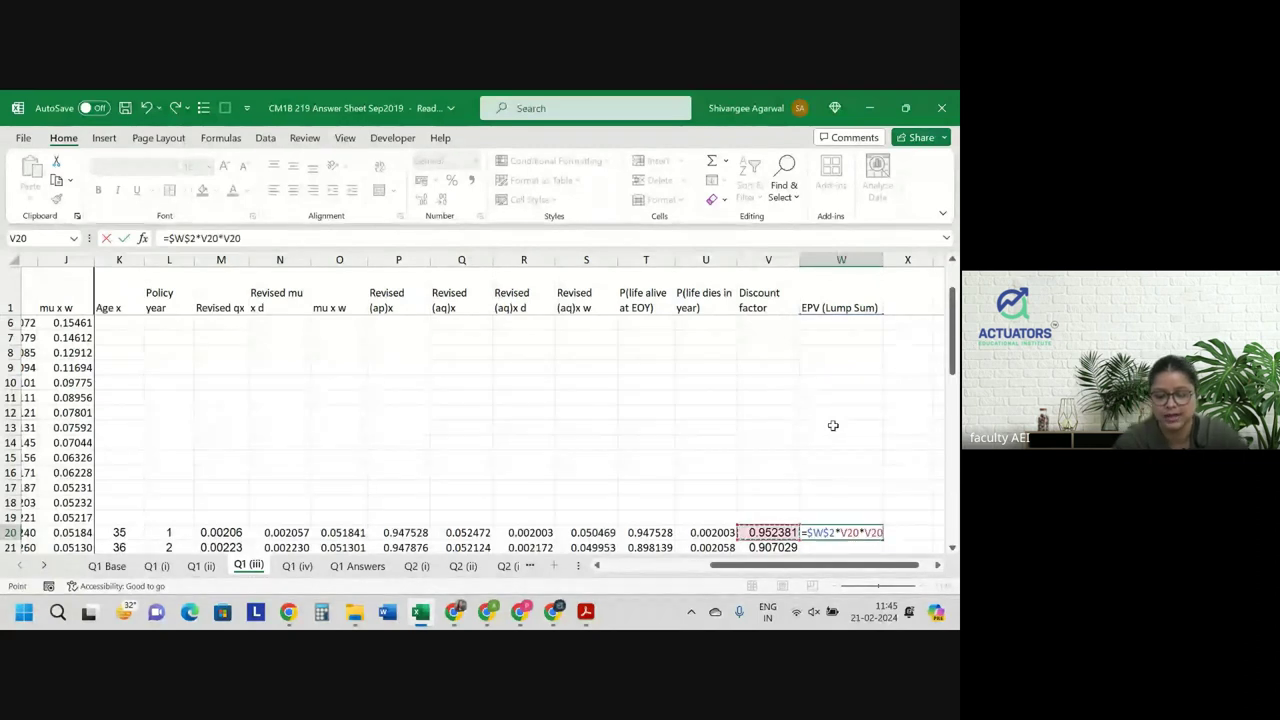
{"action": "key", "text": "Left"}
{"action": "scroll", "coordinate": [833, 425], "scroll_direction": "down", "scroll_amount": 2}
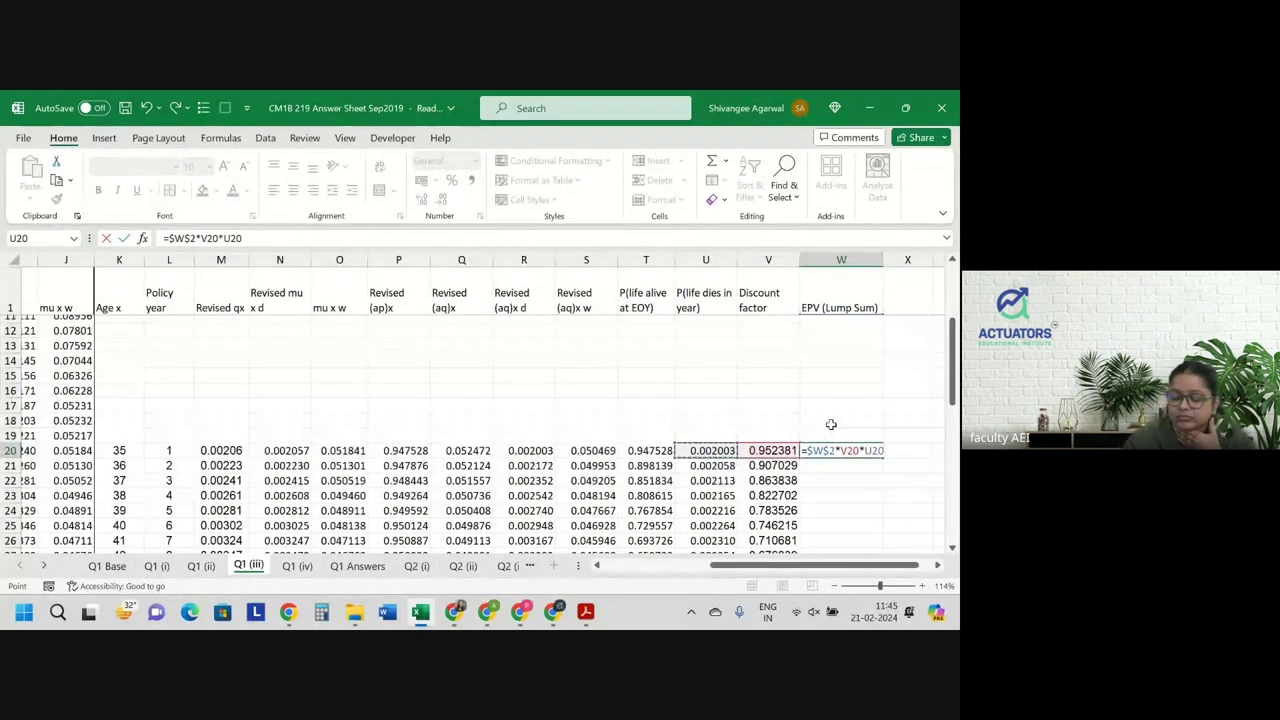
{"action": "key", "text": "Return"}
Copy W20's formula down column W, from 190.73 at age 35 to 79.57 at 59.
{"action": "left_click", "coordinate": [862, 451]}
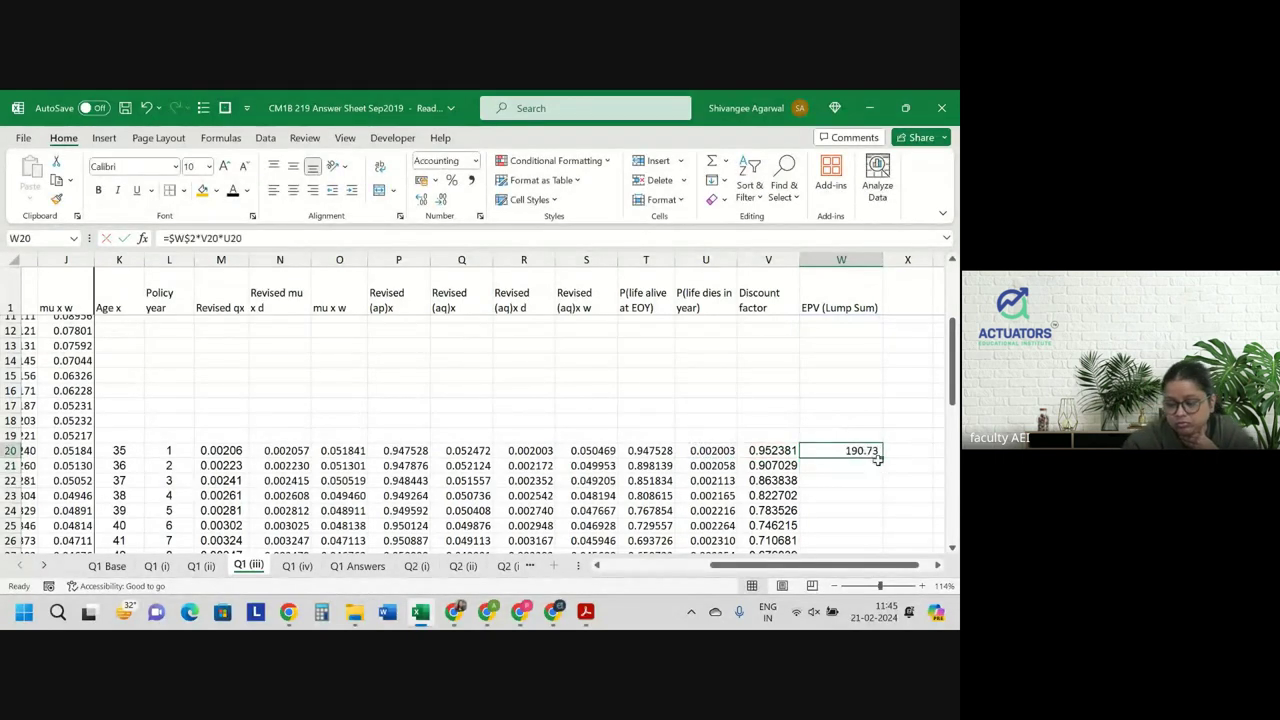
{"action": "double_click", "coordinate": [881, 458]}
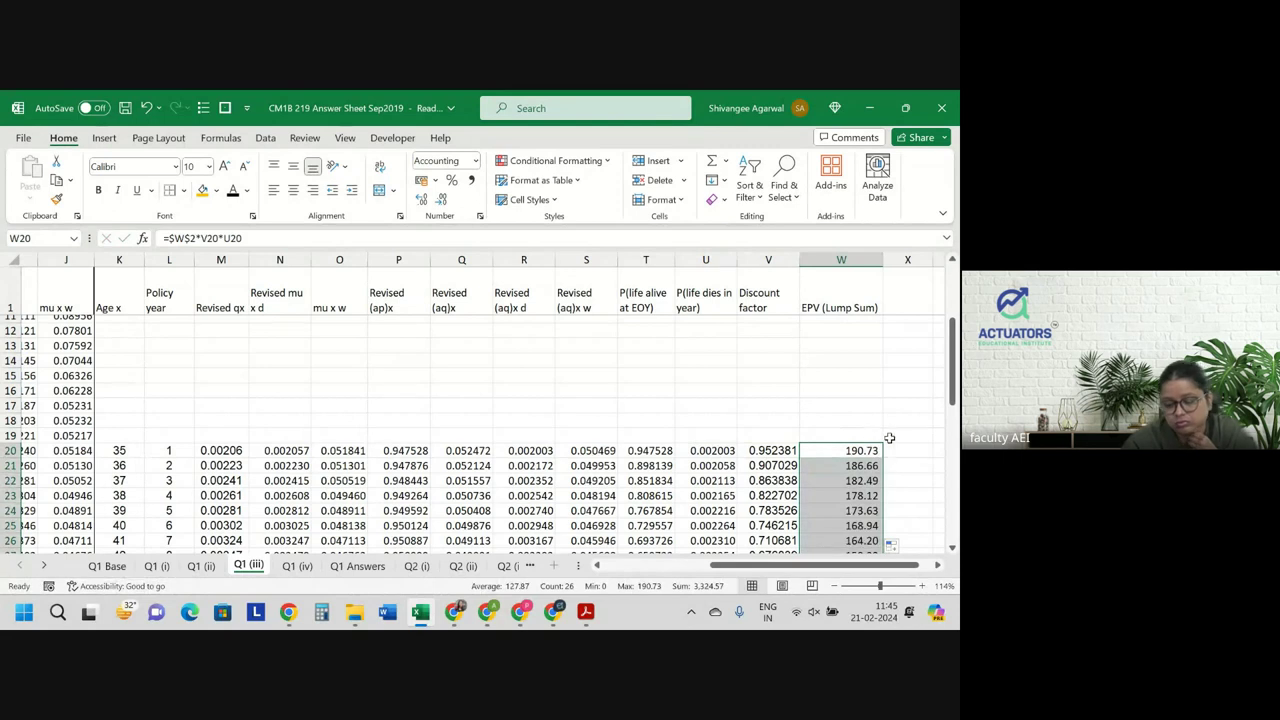
{"action": "scroll", "coordinate": [850, 435], "scroll_direction": "down", "scroll_amount": 3}
{"action": "scroll", "coordinate": [850, 432], "scroll_direction": "up", "scroll_amount": 1}
{"action": "left_click", "coordinate": [848, 434]}
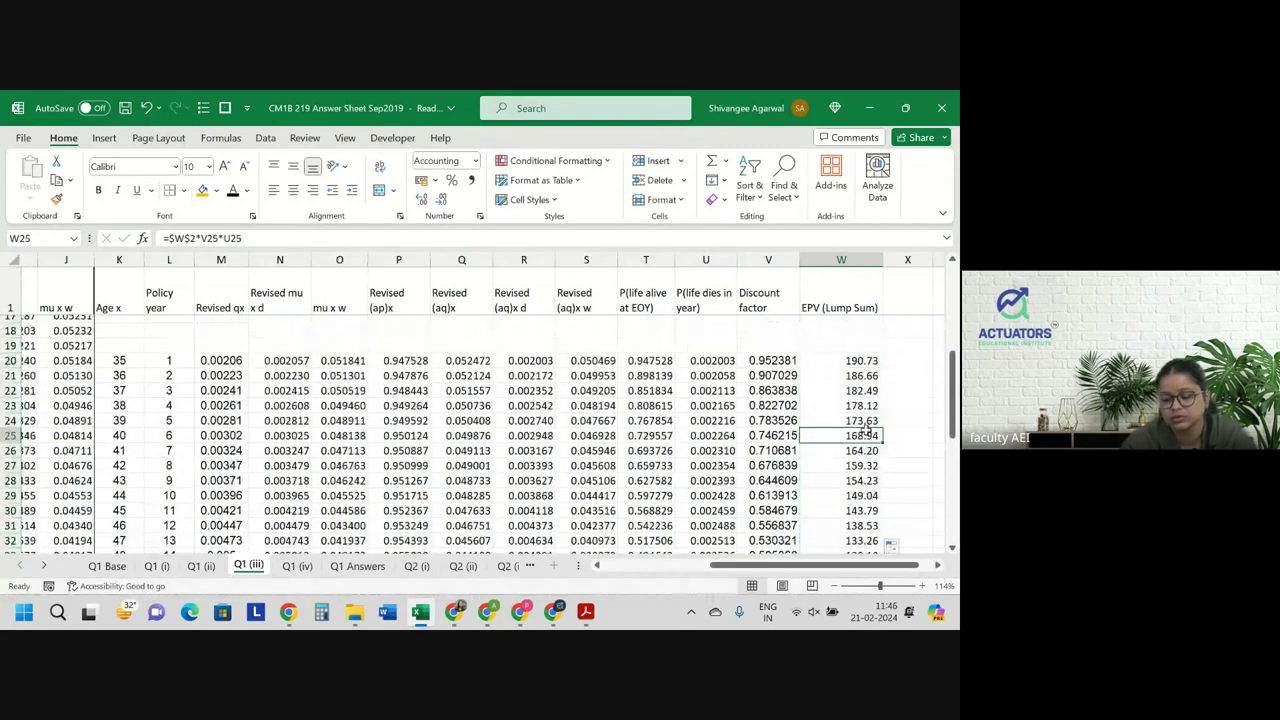
{"action": "scroll", "coordinate": [860, 431], "scroll_direction": "down", "scroll_amount": 1}
{"action": "scroll", "coordinate": [866, 430], "scroll_direction": "down", "scroll_amount": 5}
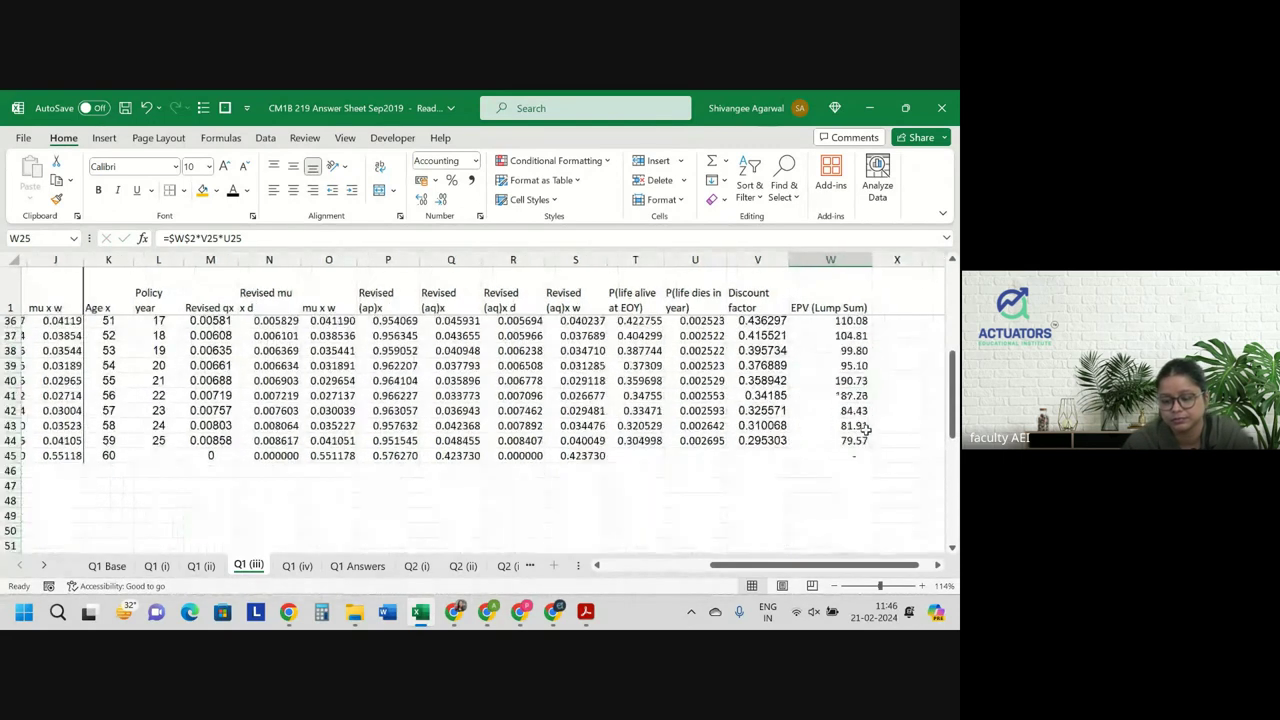
Enter =SUM(W20:W45) in W47 for a 3,324.57 total and make its text black.
{"action": "left_click", "coordinate": [857, 483]}
{"action": "type", "text": "=sum("}
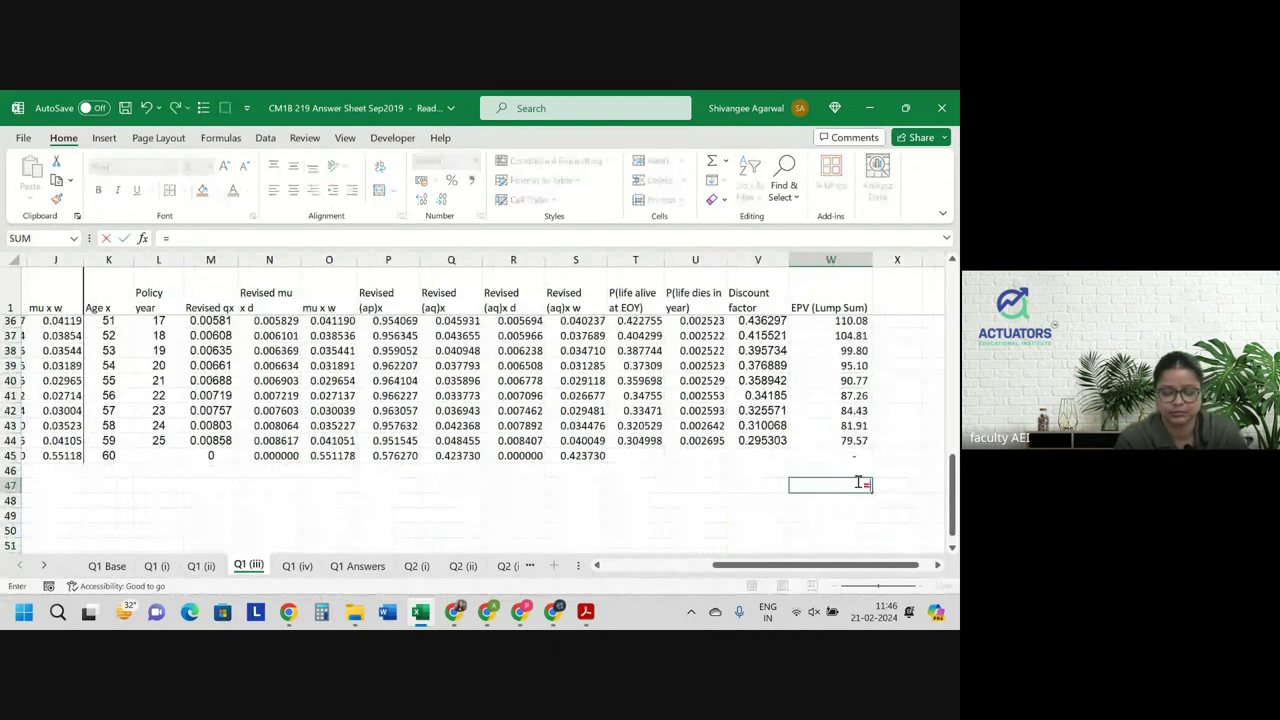
{"action": "key", "text": "Up"}
{"action": "key", "text": "Up"}
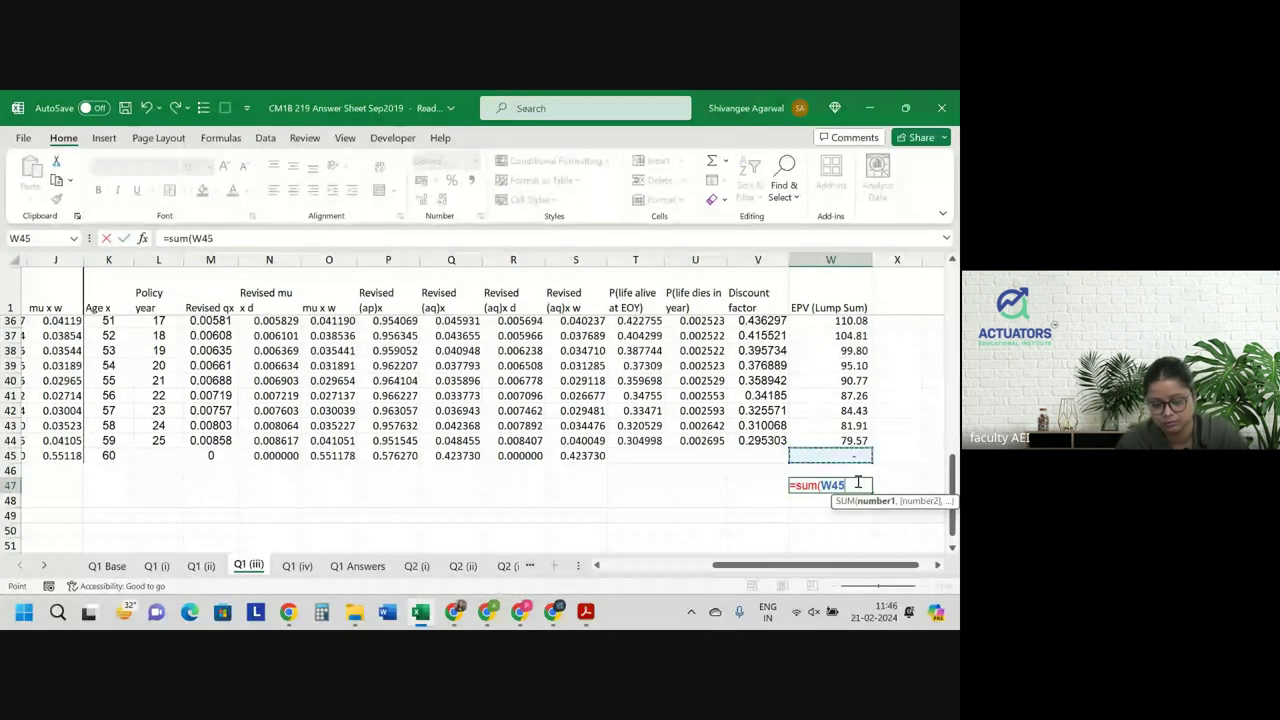
{"action": "key", "text": "ctrl+shift+Up"}
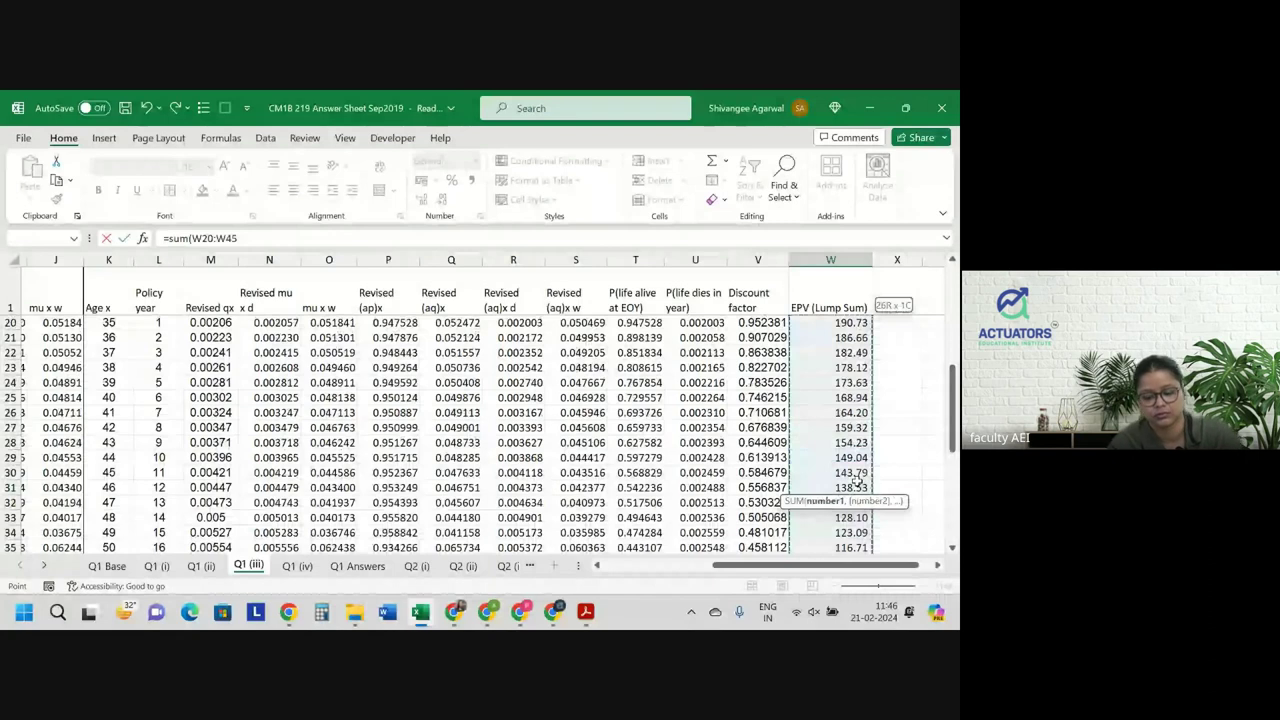
{"action": "key", "text": "Return"}
{"action": "key", "text": "Return"}
{"action": "key", "text": "Up"}
{"action": "key", "text": "Up"}
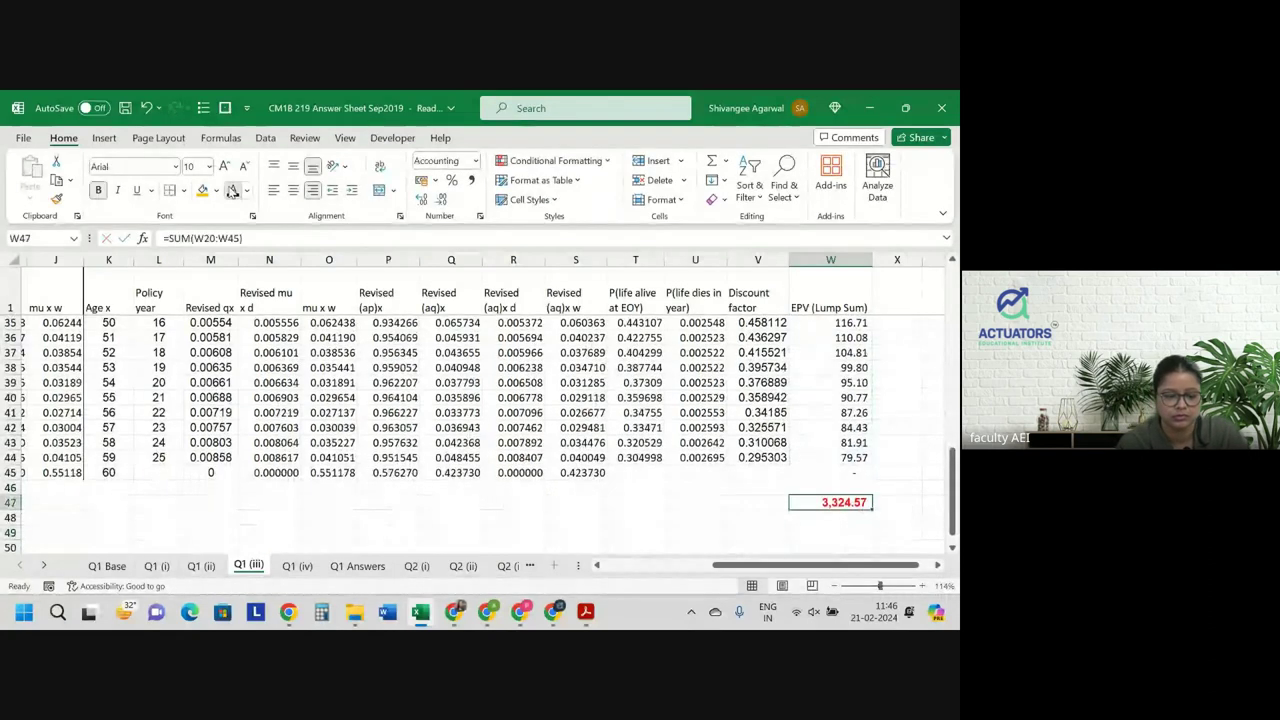
{"action": "left_click", "coordinate": [232, 191]}
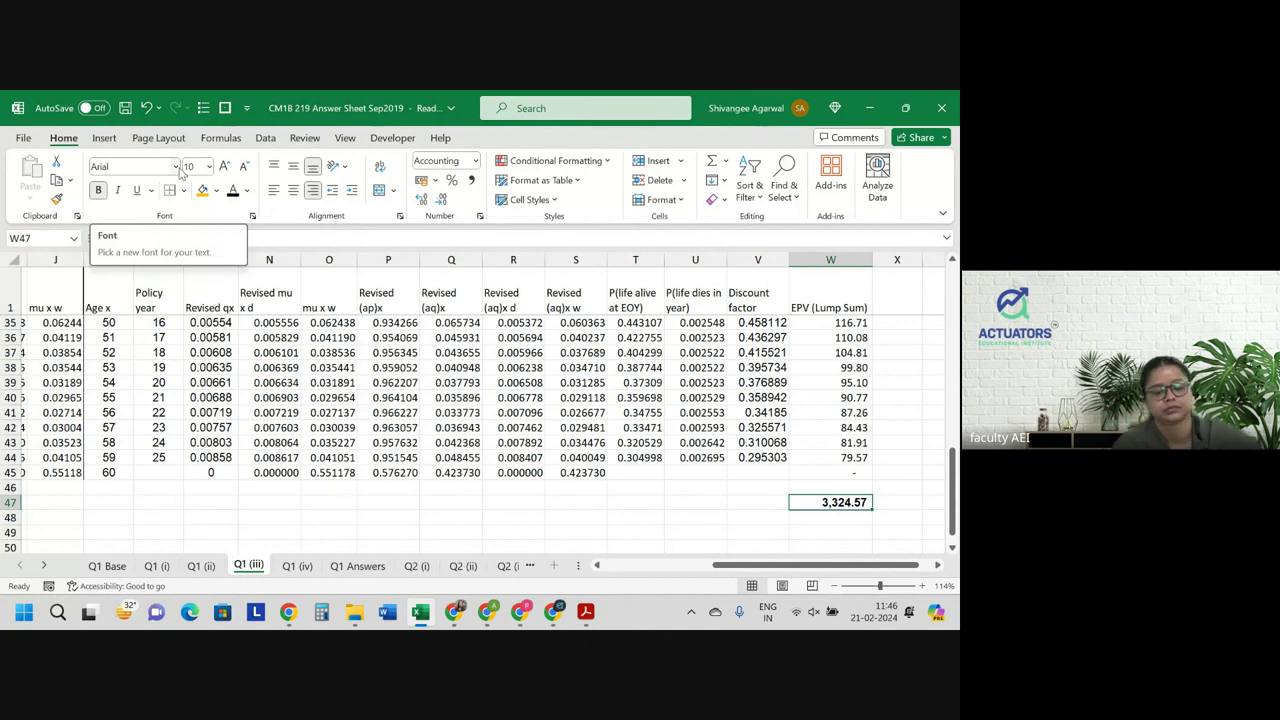
Fill cells T20 and U20 with yellow.
{"action": "scroll", "coordinate": [578, 367], "scroll_direction": "up", "scroll_amount": 5}
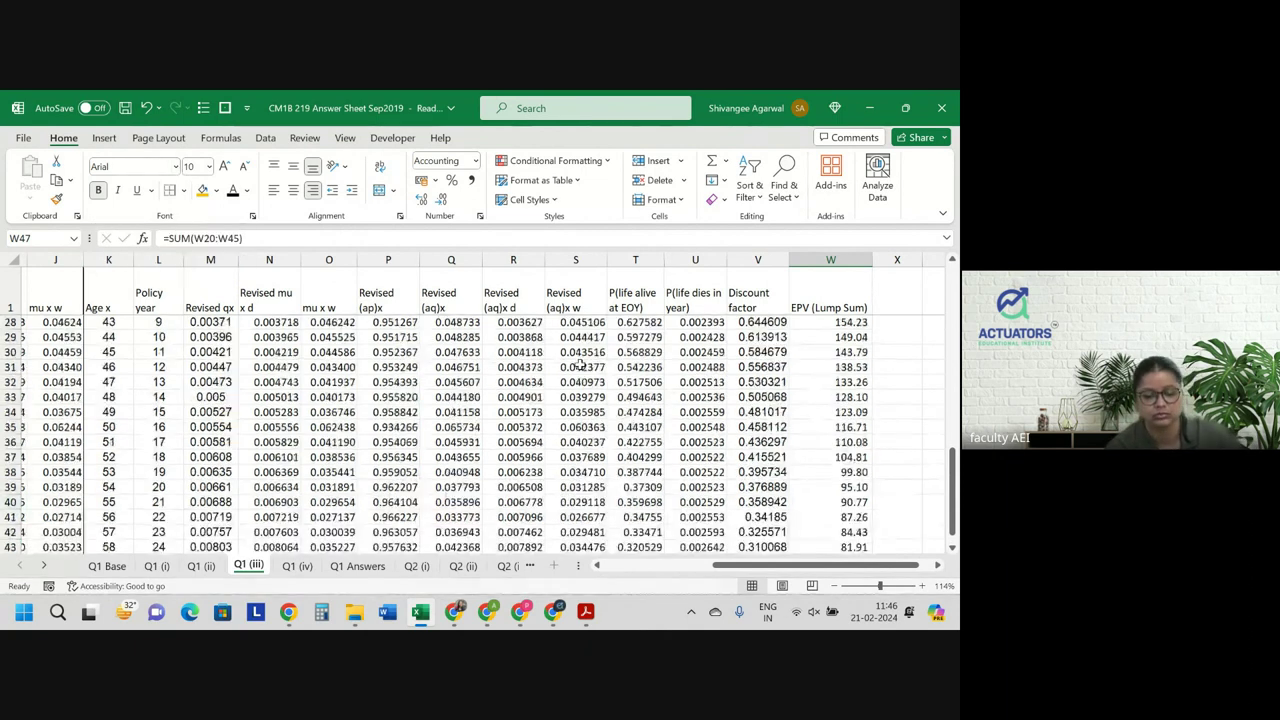
{"action": "scroll", "coordinate": [578, 367], "scroll_direction": "up", "scroll_amount": 1}
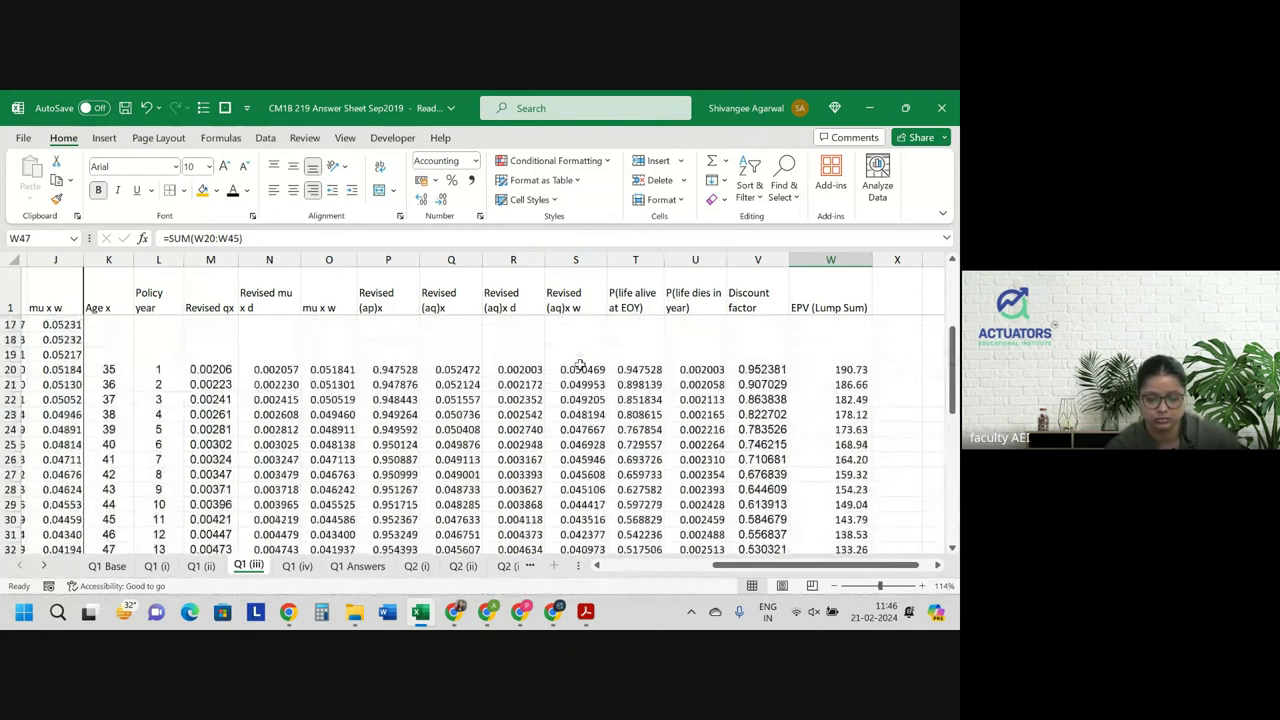
{"action": "left_click", "coordinate": [697, 383]}
{"action": "type", "text": "=T20*R21"}
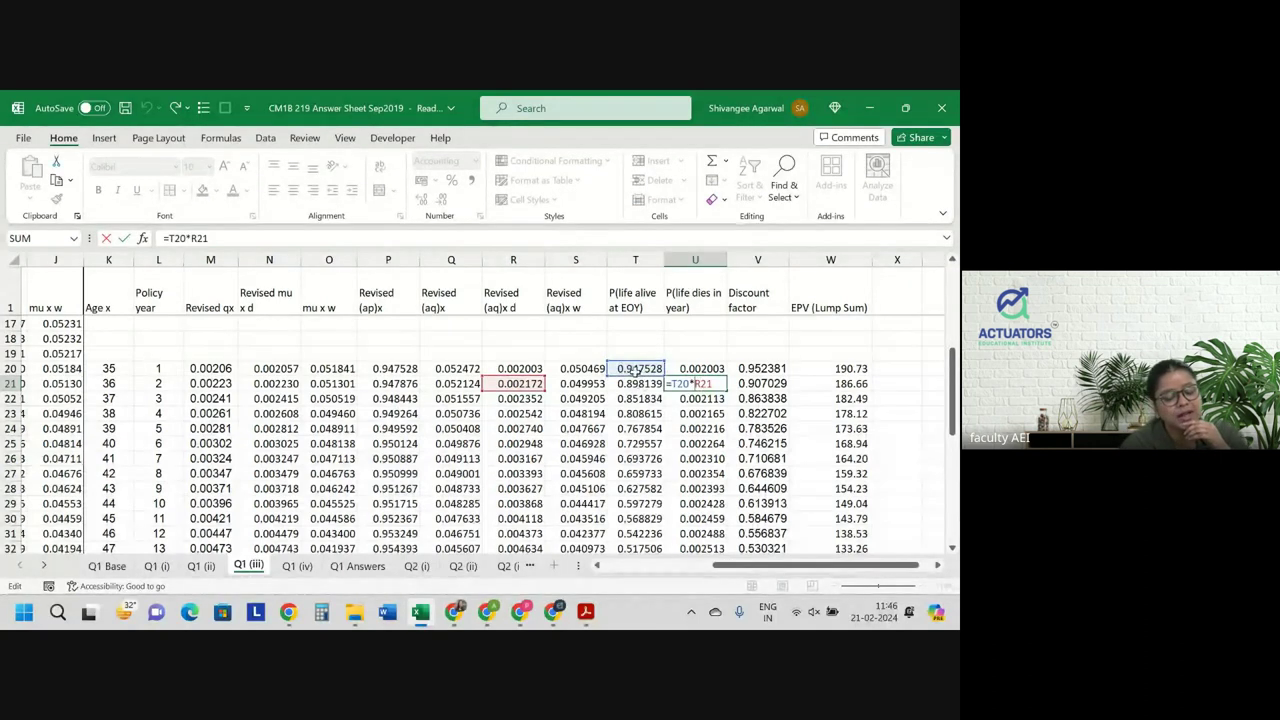
{"action": "left_click", "coordinate": [640, 370]}
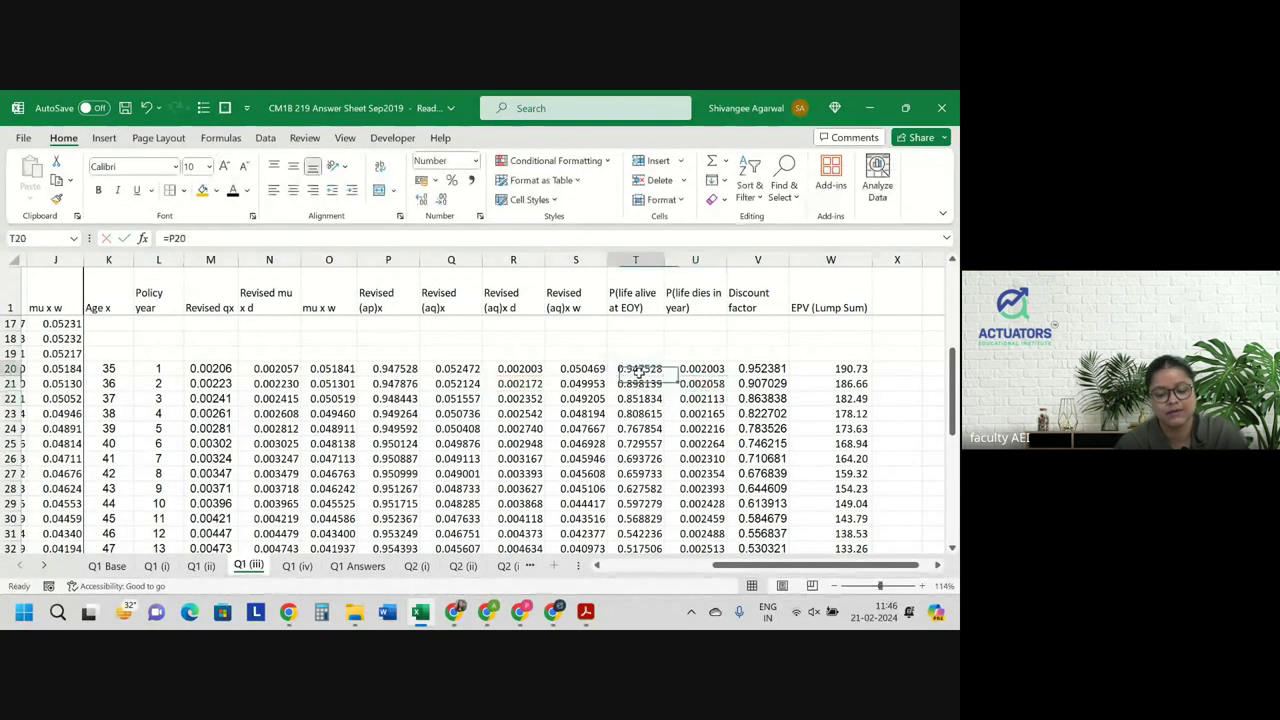
{"action": "left_click", "coordinate": [203, 192]}
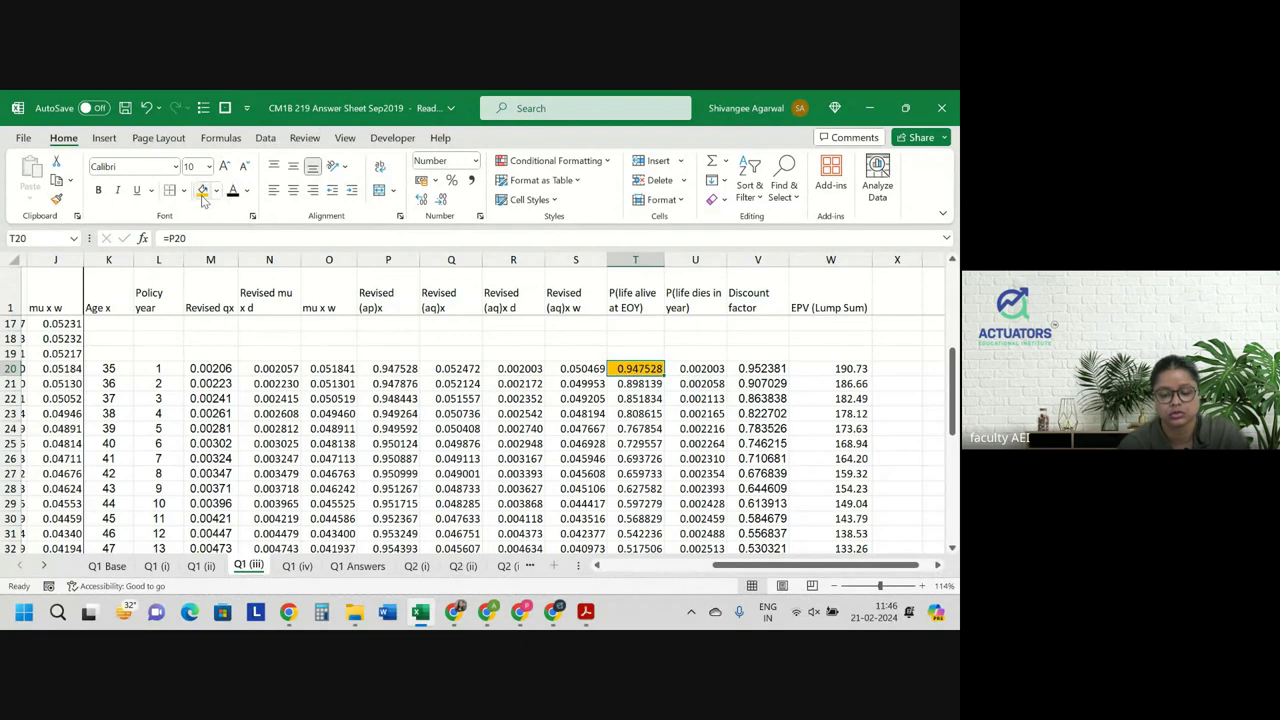
{"action": "key", "text": "Right"}
{"action": "left_click", "coordinate": [203, 192]}
Inspect the formulas in T20–T22 and U20–U22, e.g. U21 =T20*R21.
{"action": "left_click", "coordinate": [652, 372]}
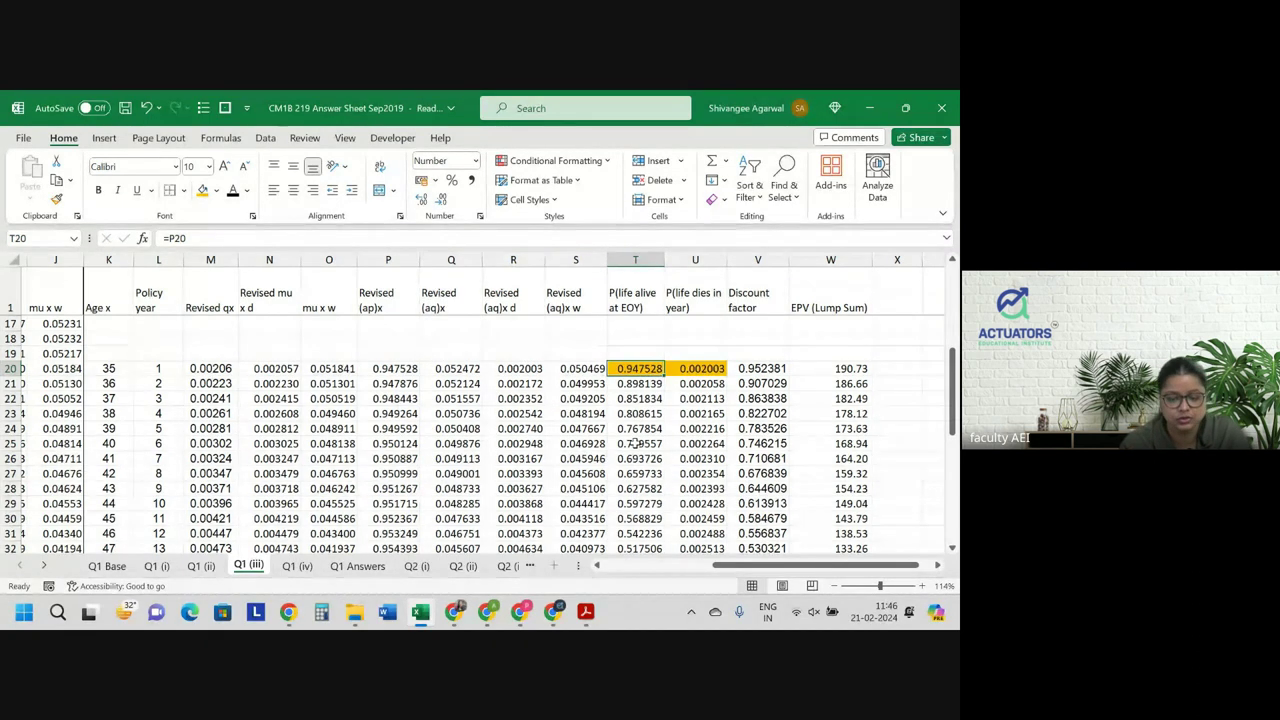
{"action": "double_click", "coordinate": [648, 370]}
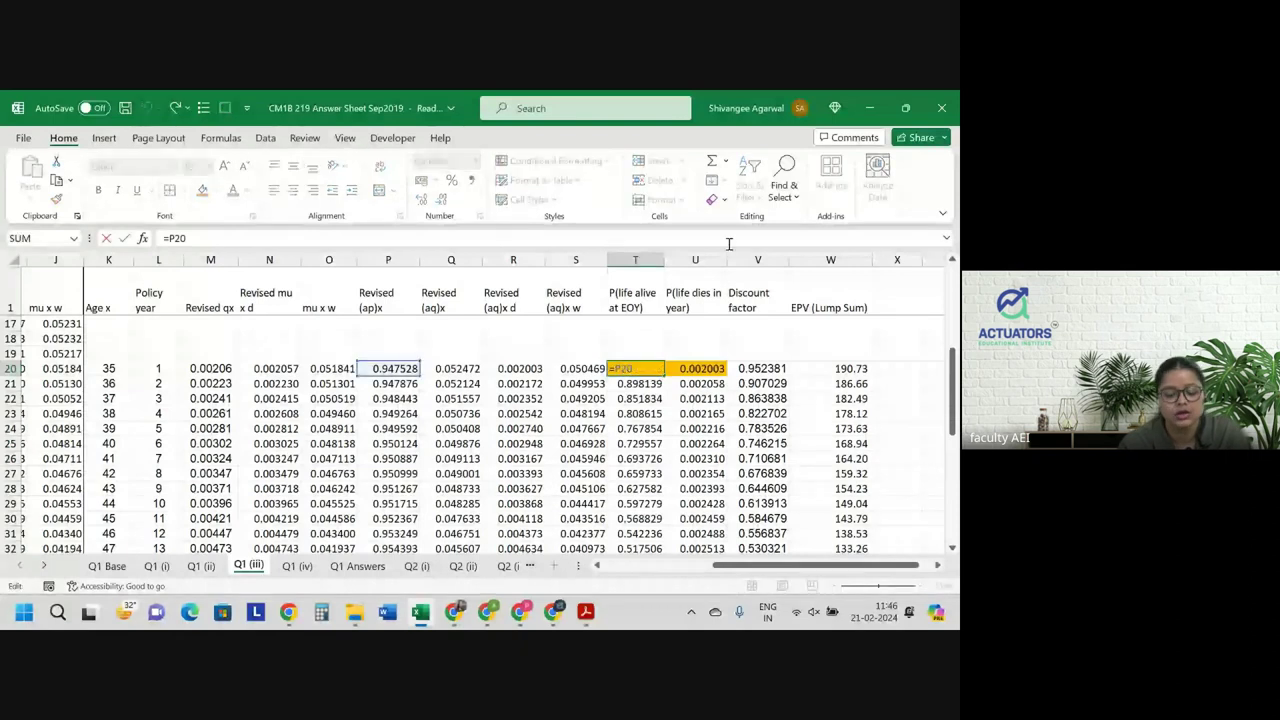
{"action": "key", "text": "Return"}
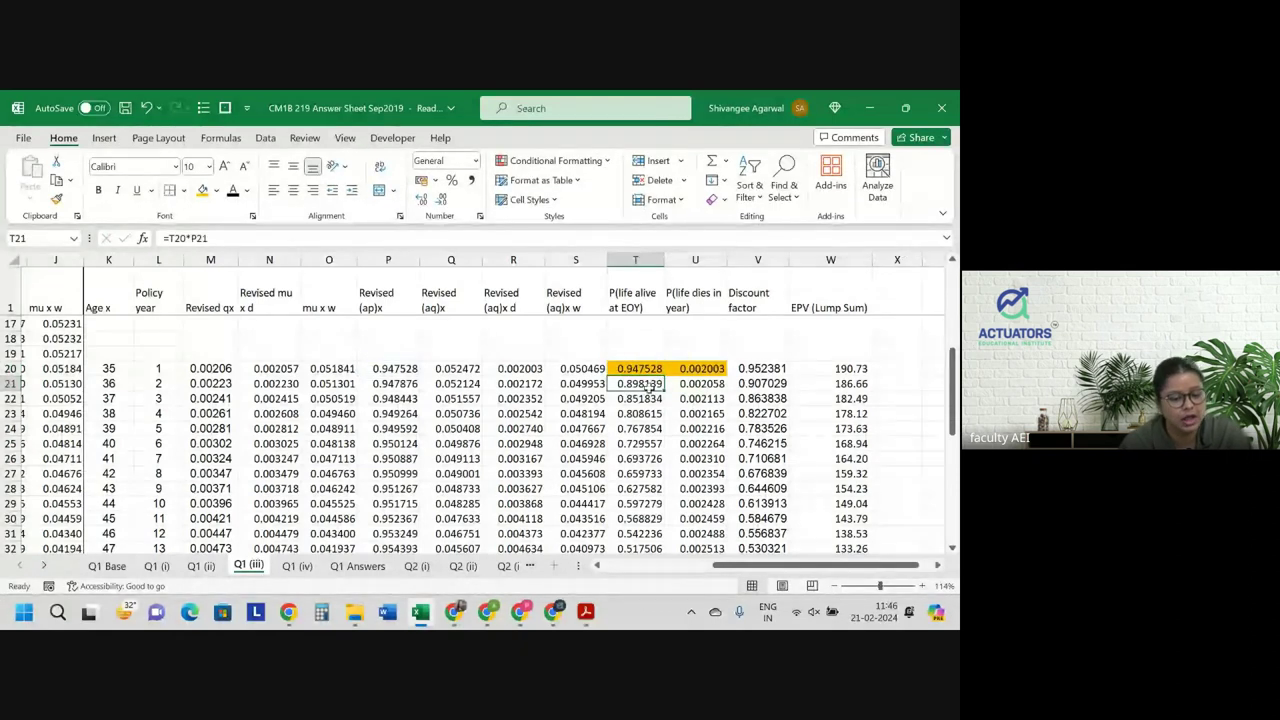
{"action": "key", "text": "Down"}
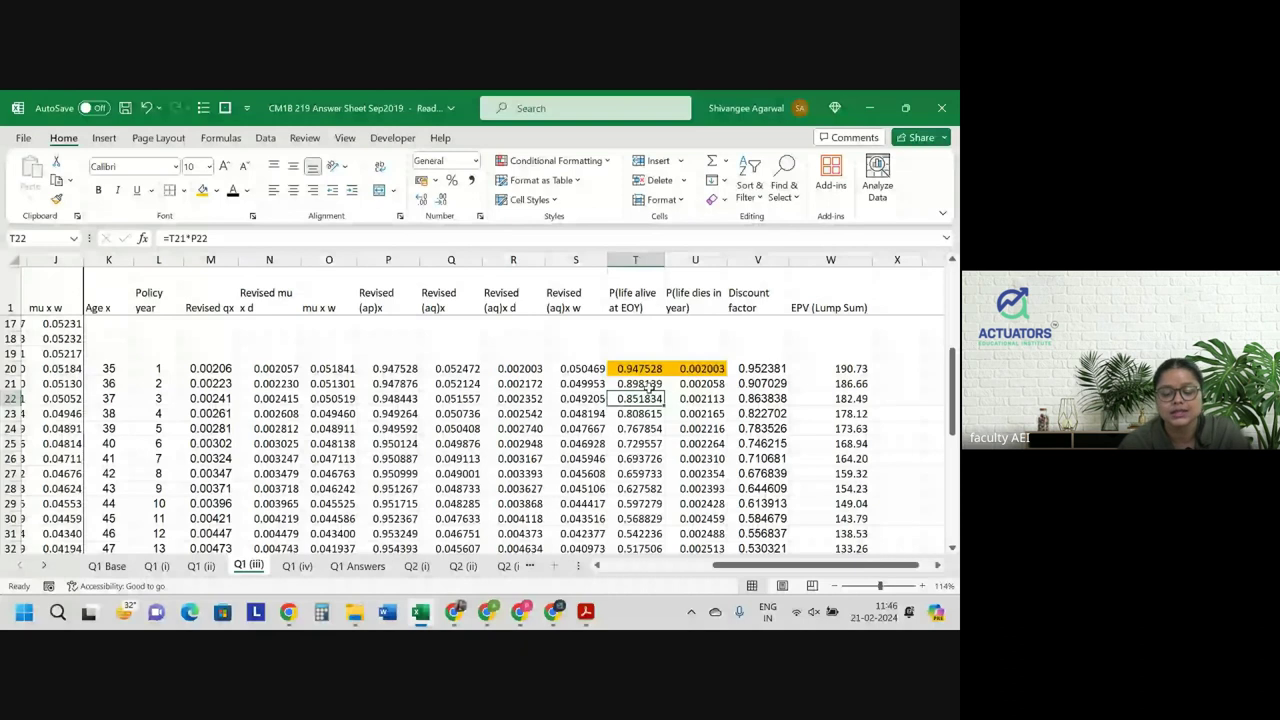
{"action": "left_click", "coordinate": [697, 369]}
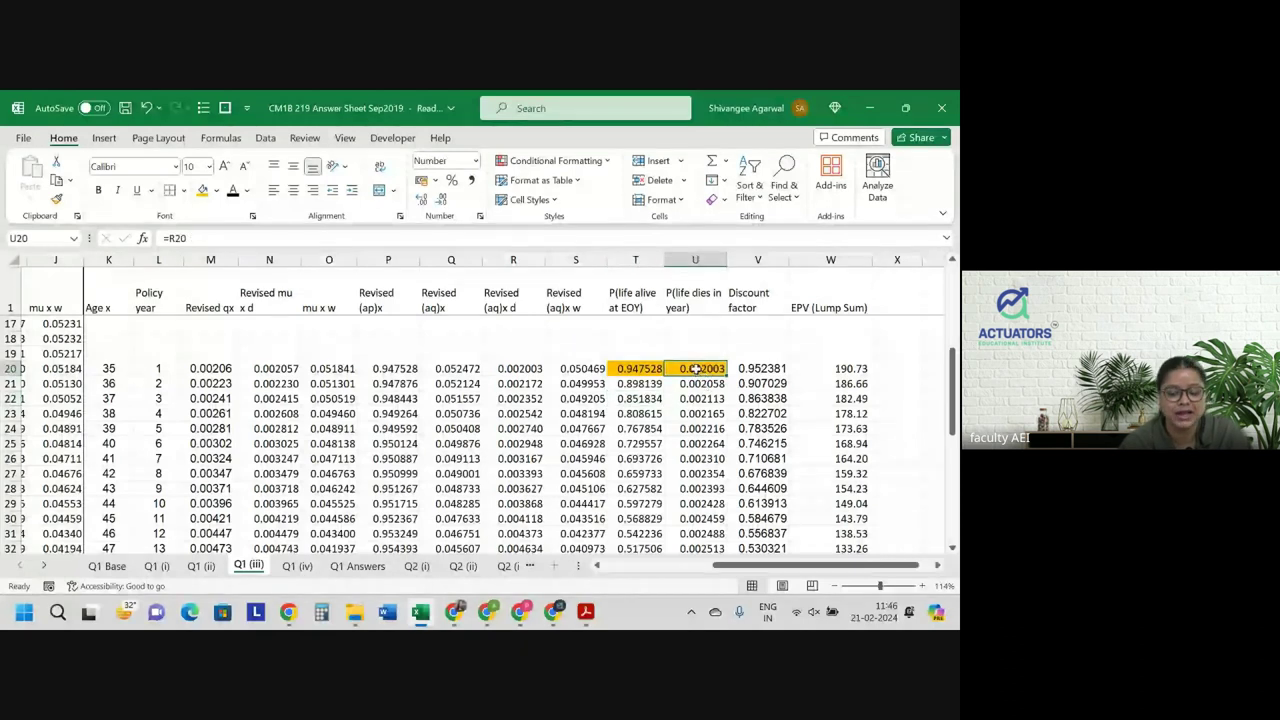
{"action": "double_click", "coordinate": [697, 369]}
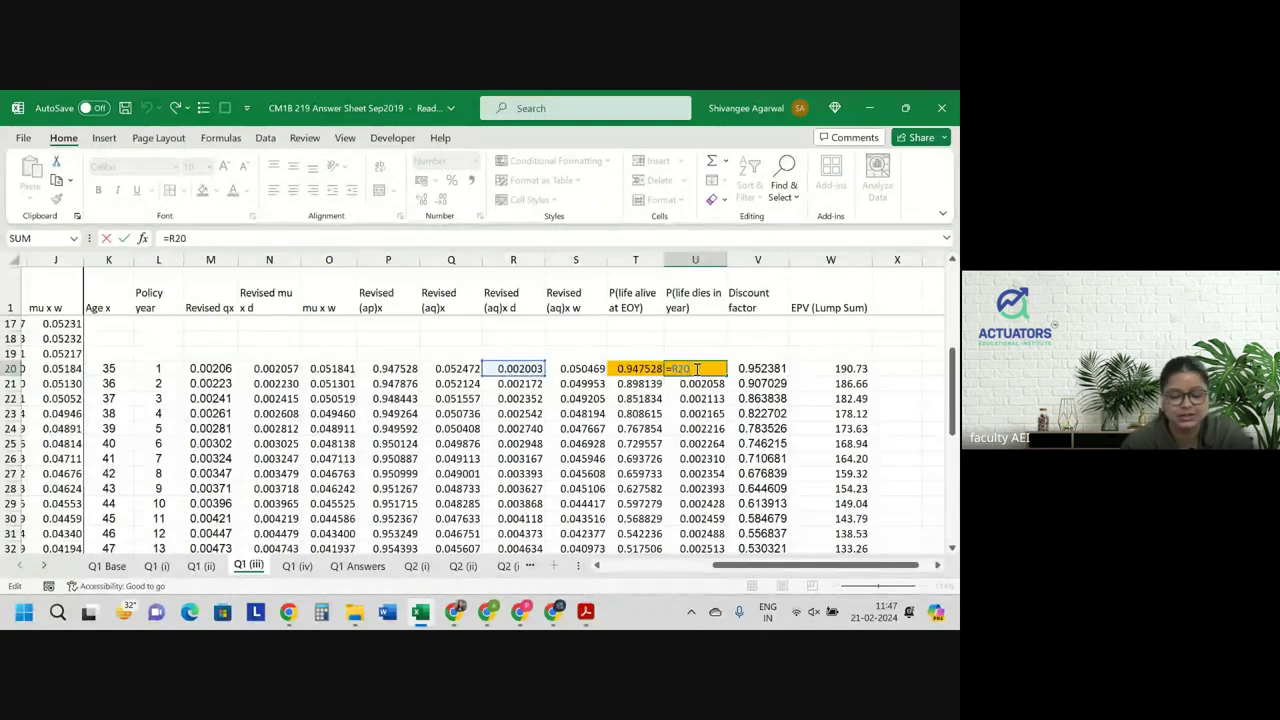
{"action": "left_click", "coordinate": [703, 384]}
{"action": "double_click", "coordinate": [703, 384]}
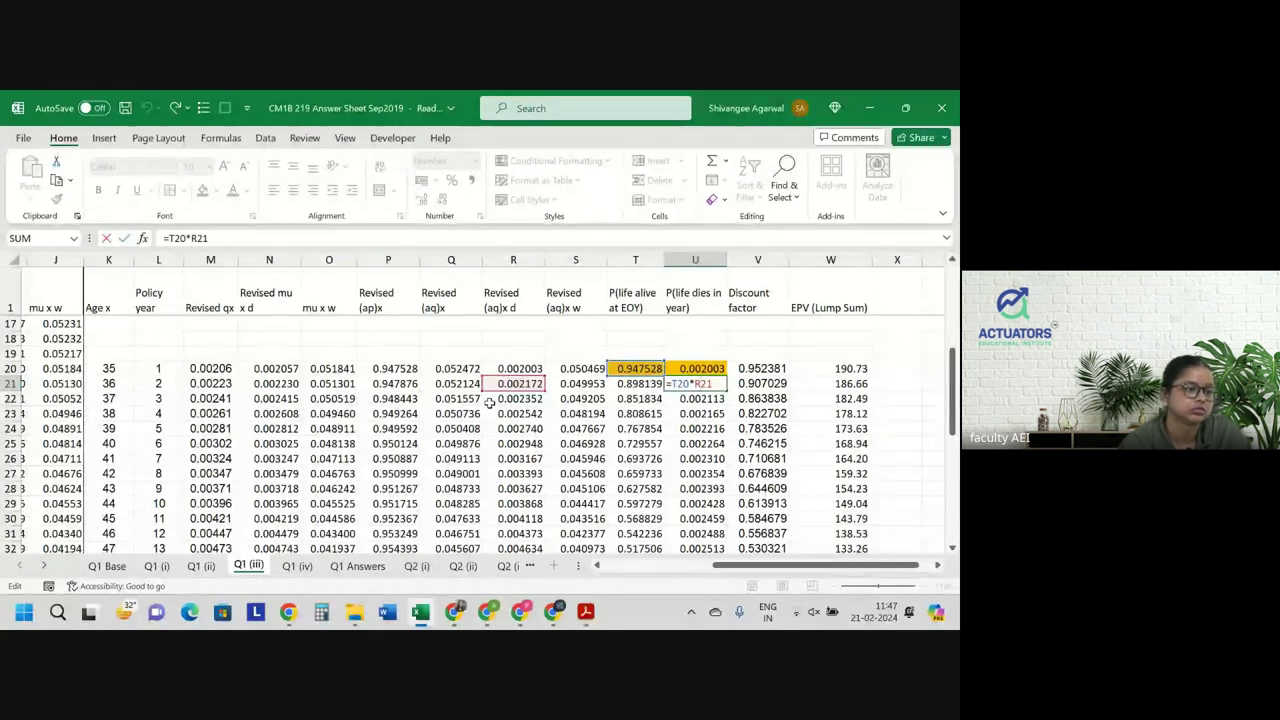
{"action": "key", "text": "Return"}
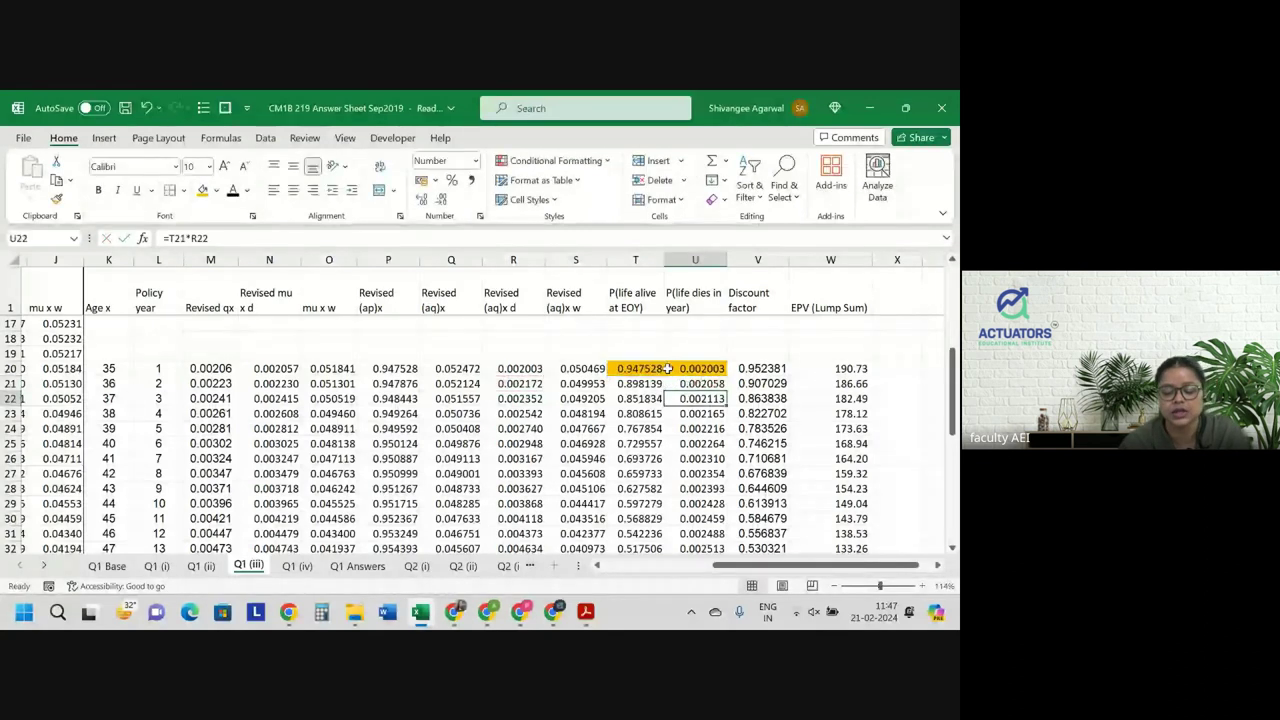
{"action": "double_click", "coordinate": [694, 398]}
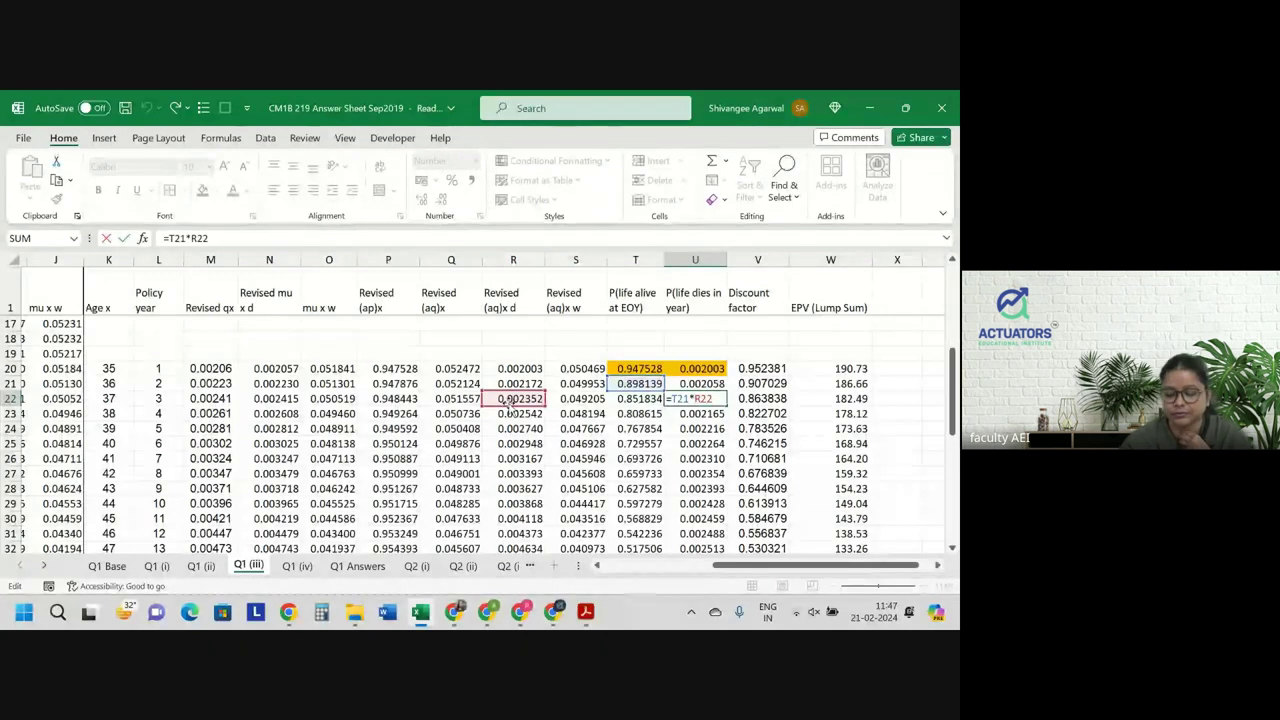
{"action": "key", "text": "Return"}
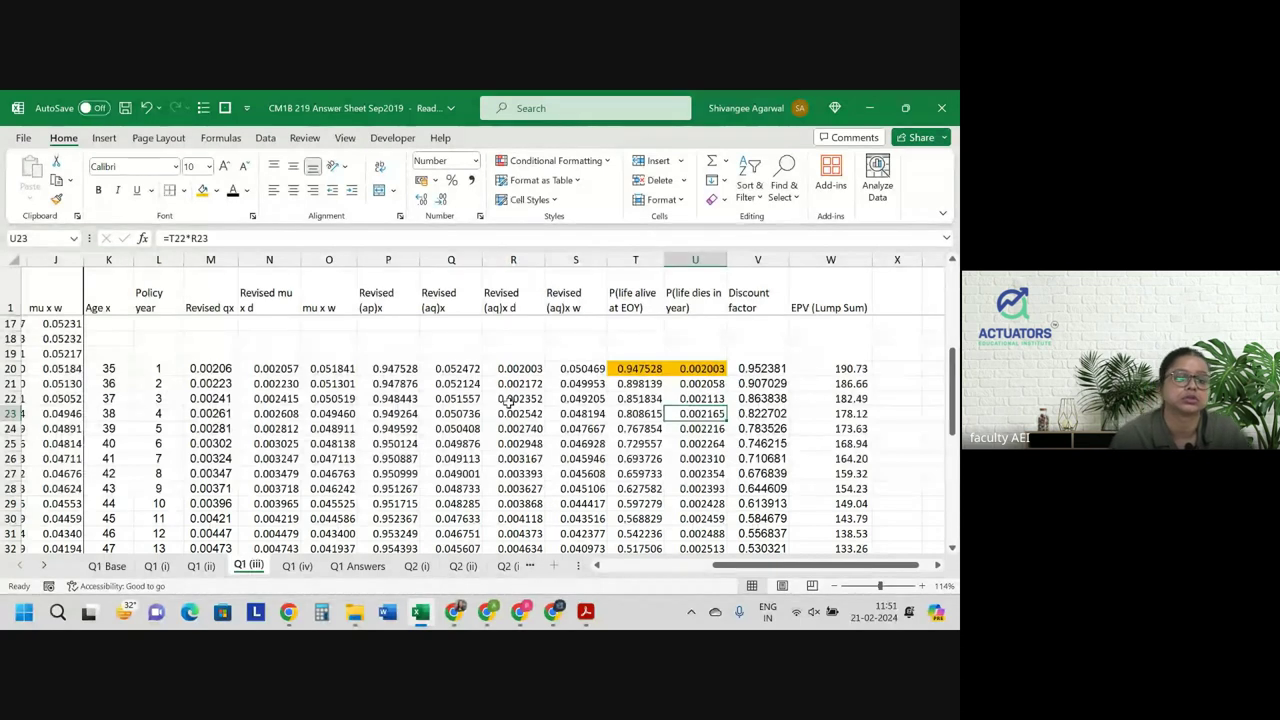
{"action": "left_click", "coordinate": [585, 612]}
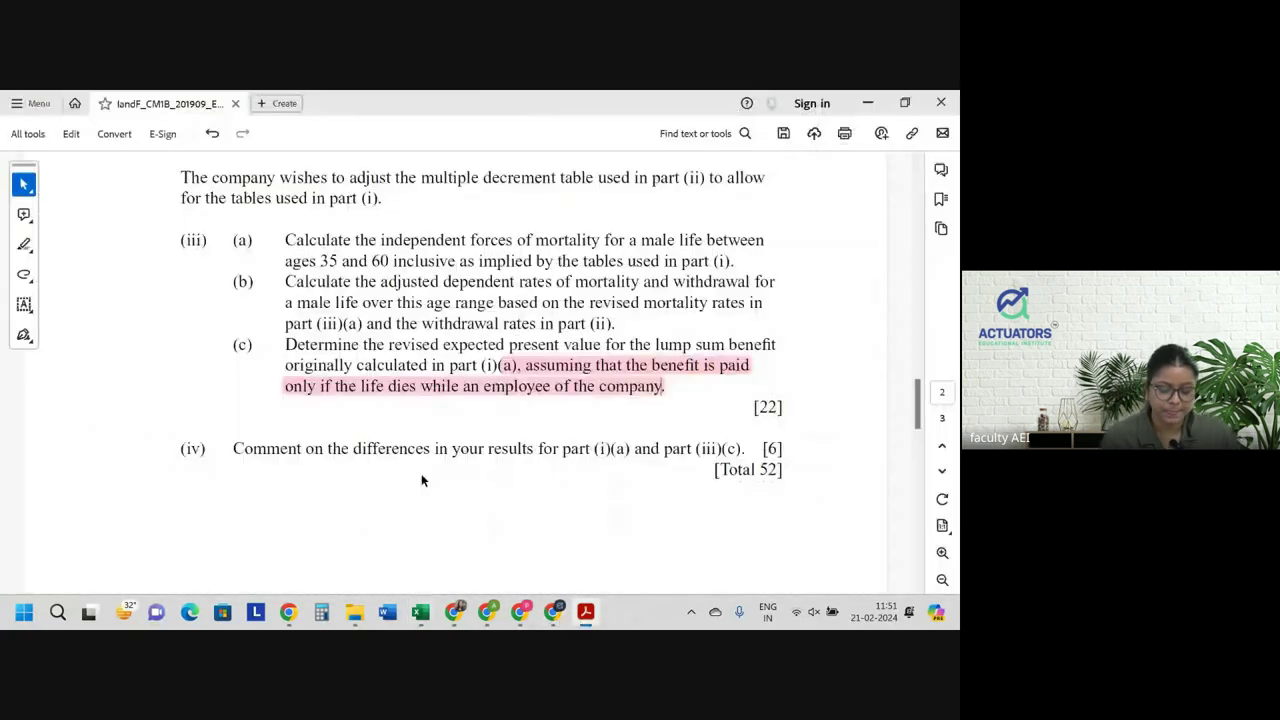
{"action": "scroll", "coordinate": [420, 470], "scroll_direction": "down", "scroll_amount": 3}
{"action": "scroll", "coordinate": [420, 470], "scroll_direction": "up", "scroll_amount": 1}
{"action": "scroll", "coordinate": [421, 477], "scroll_direction": "up", "scroll_amount": 1}
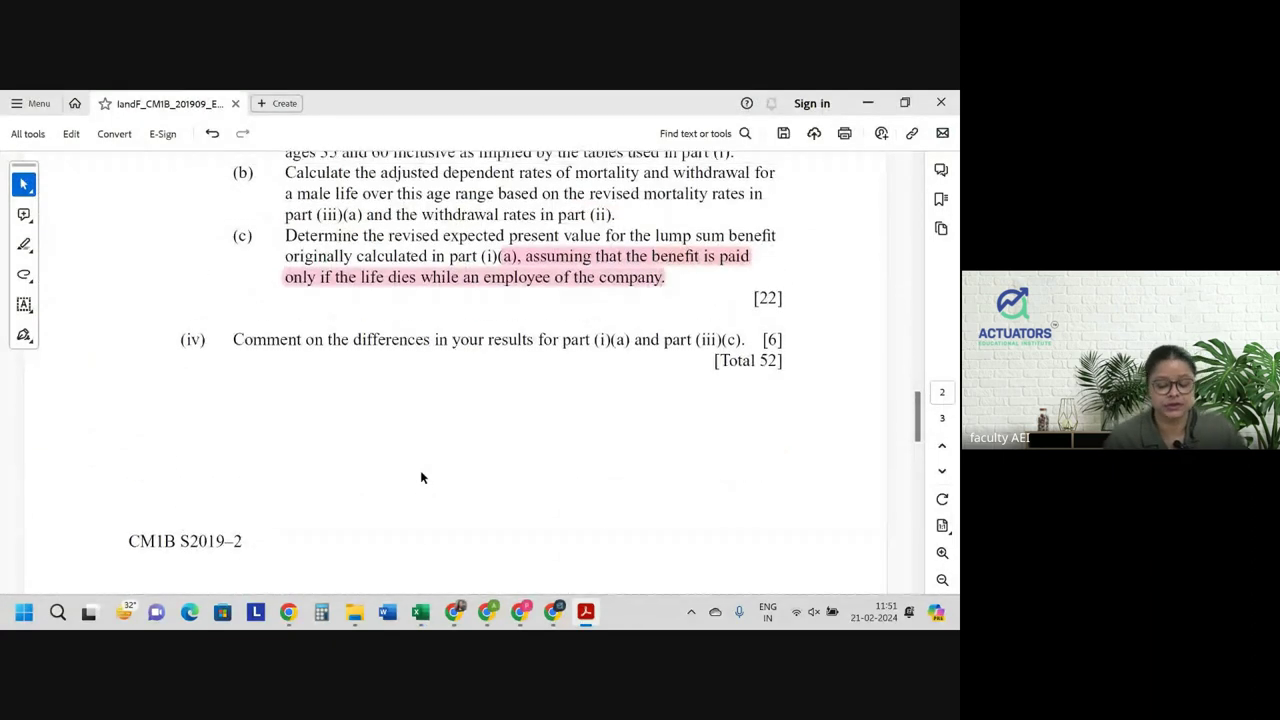
{"action": "key", "text": "alt+Tab"}
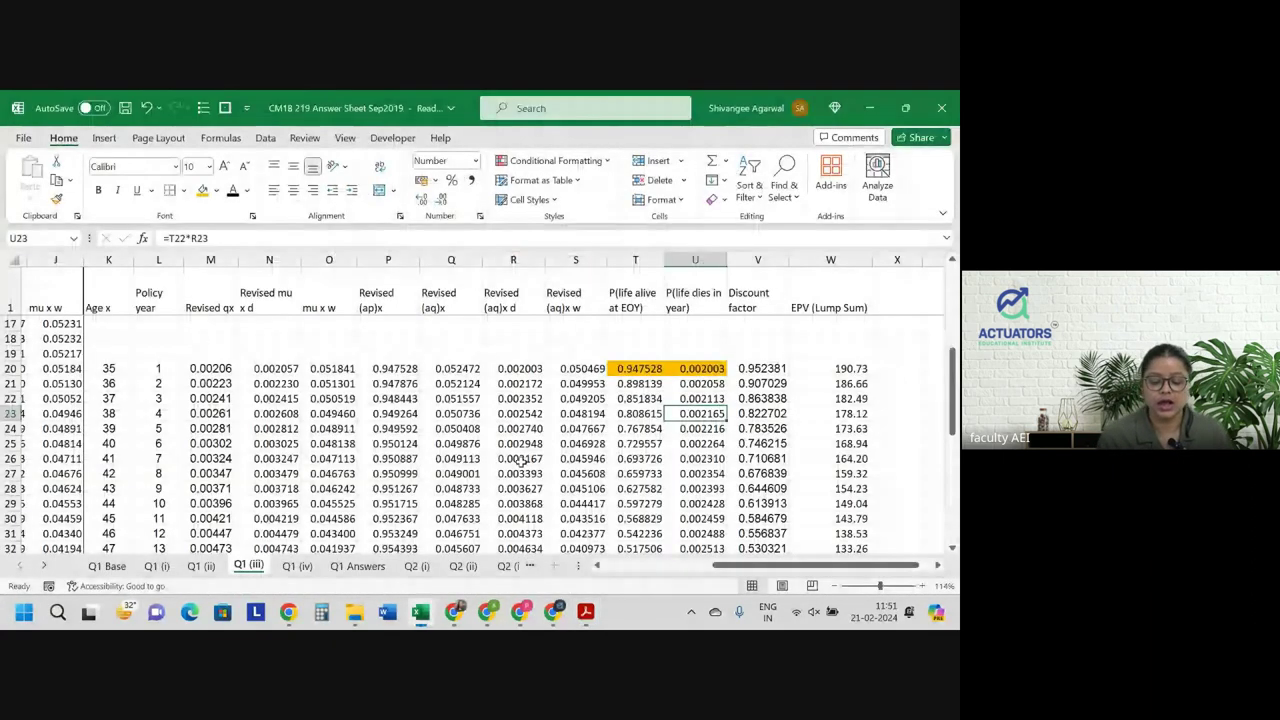
{"action": "scroll", "coordinate": [689, 467], "scroll_direction": "down", "scroll_amount": 3}
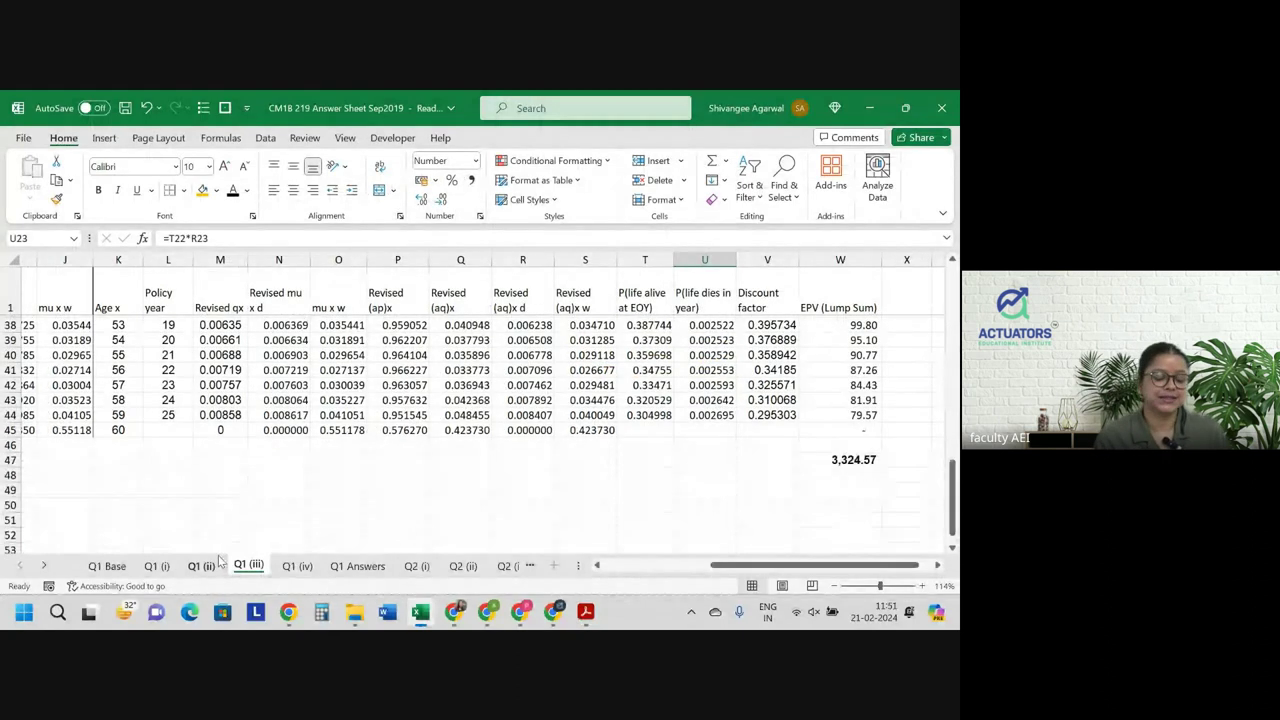
{"action": "left_click", "coordinate": [170, 566]}
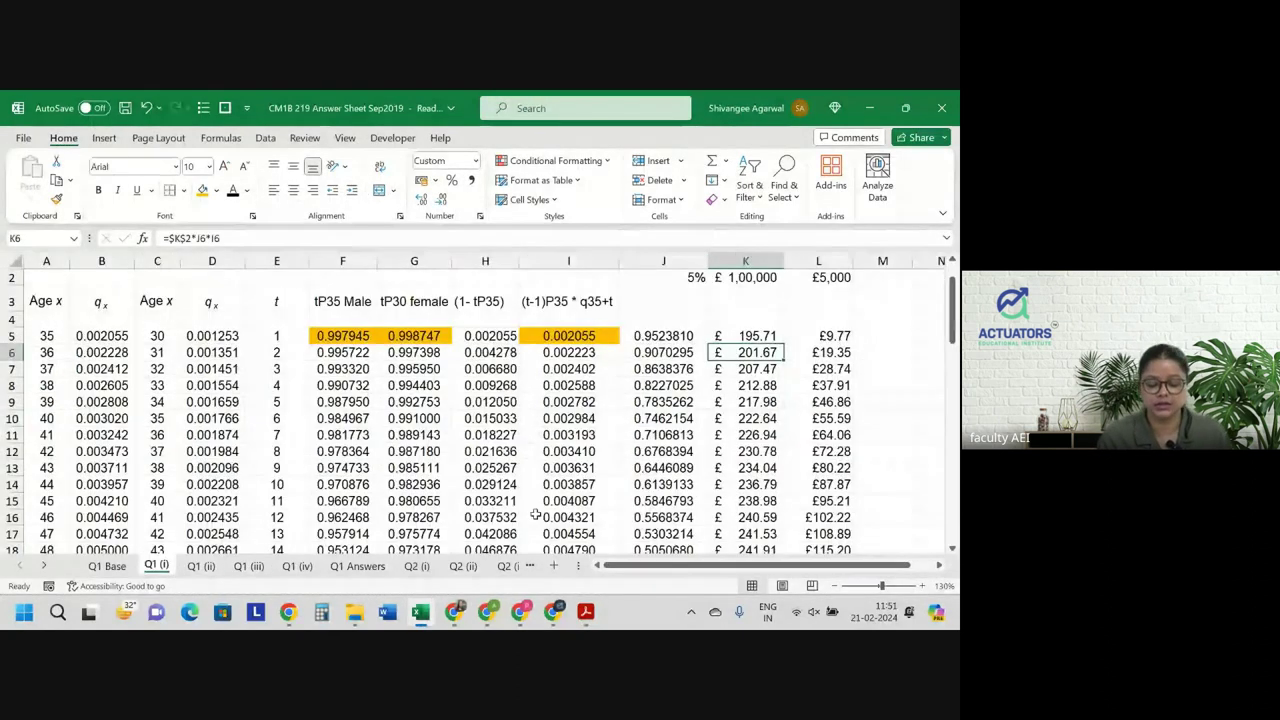
{"action": "key", "text": "ctrl+Down"}
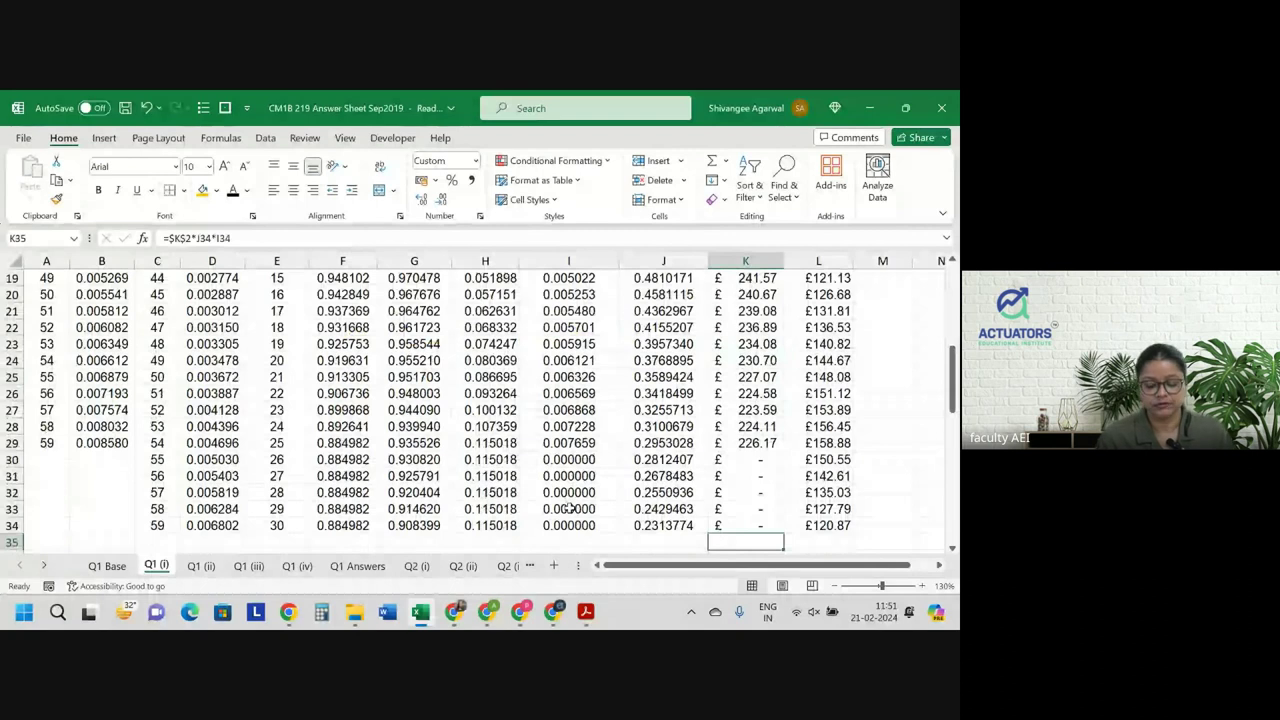
{"action": "key", "text": "Down"}
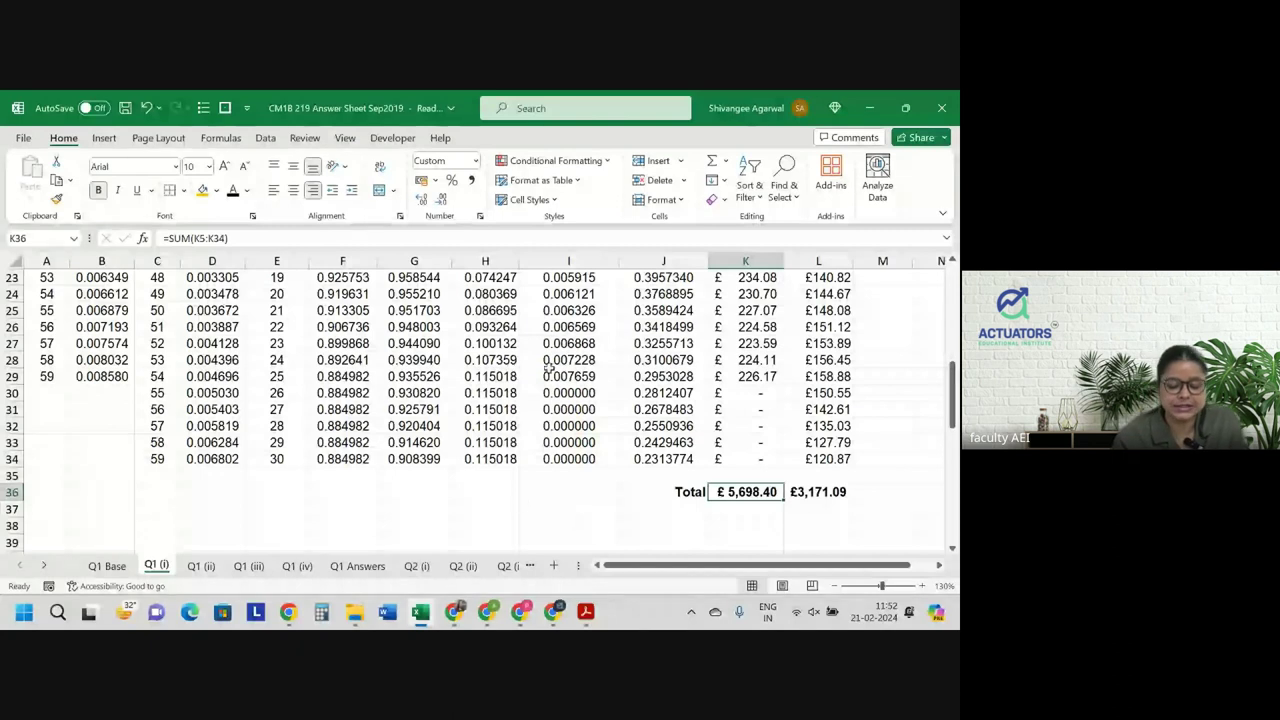
{"action": "scroll", "coordinate": [553, 366], "scroll_direction": "up", "scroll_amount": 7}
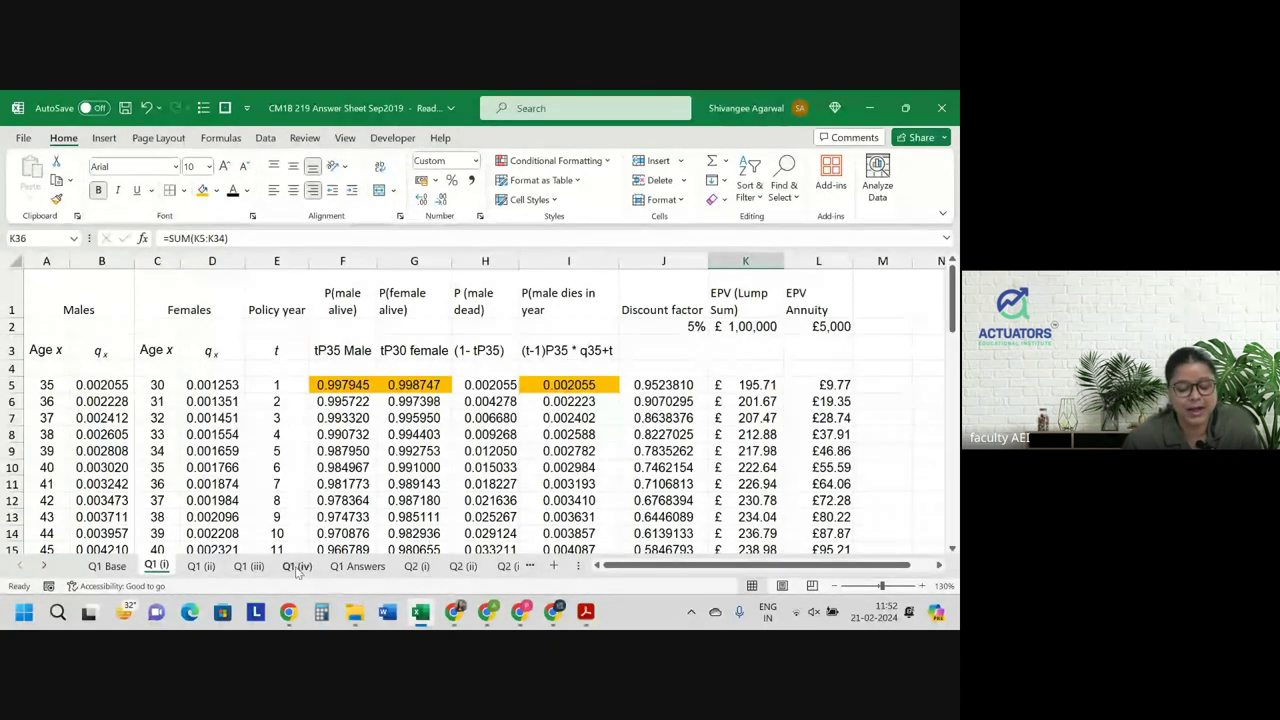
Open sheet Q1 (iii) and scroll through its revised-decrement workings and 3,324.57 total.
{"action": "left_click", "coordinate": [248, 566]}
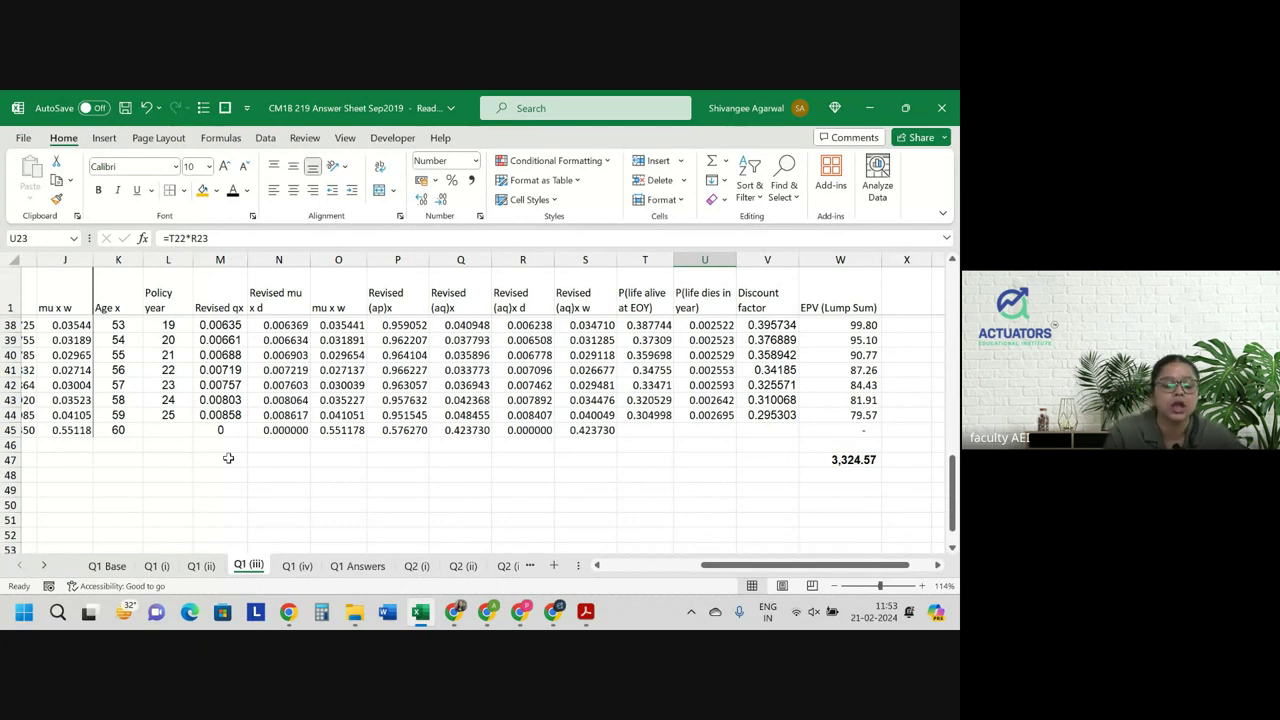
{"action": "scroll", "coordinate": [295, 457], "scroll_direction": "left", "scroll_amount": 3}
{"action": "scroll", "coordinate": [296, 459], "scroll_direction": "up", "scroll_amount": 5}
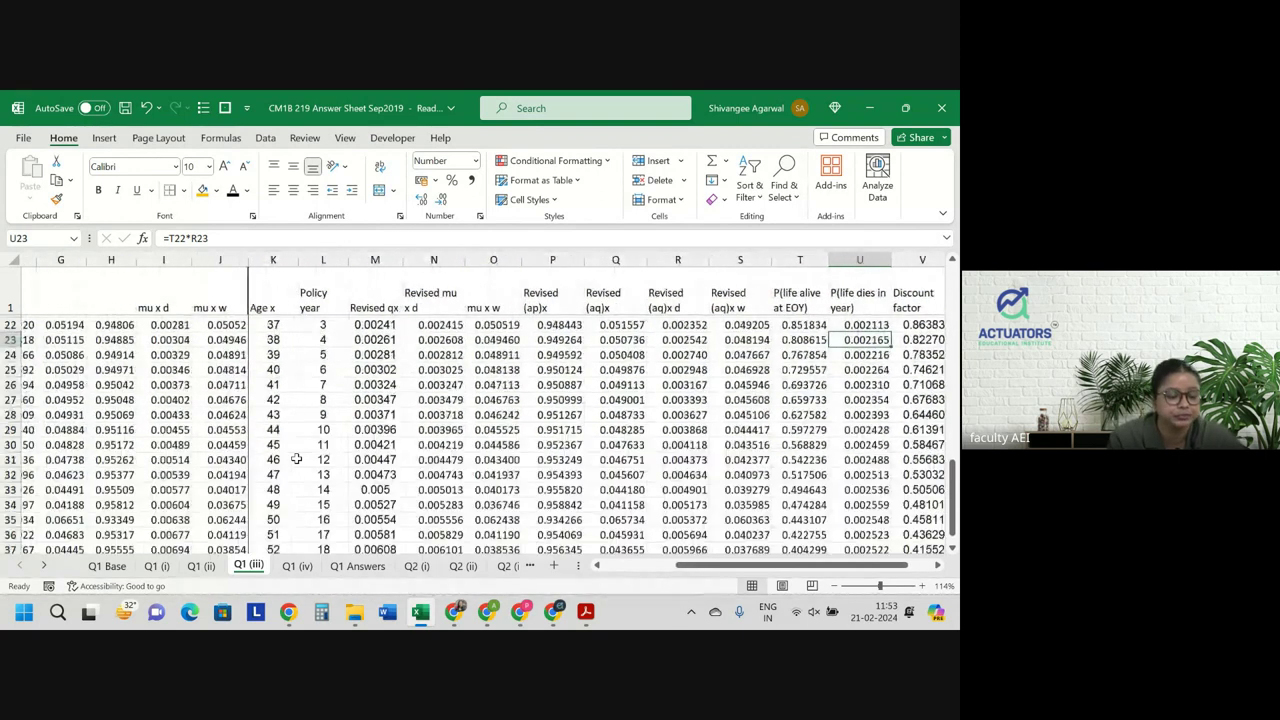
{"action": "scroll", "coordinate": [296, 459], "scroll_direction": "up", "scroll_amount": 2}
{"action": "key", "text": "ctrl+Page_Up"}
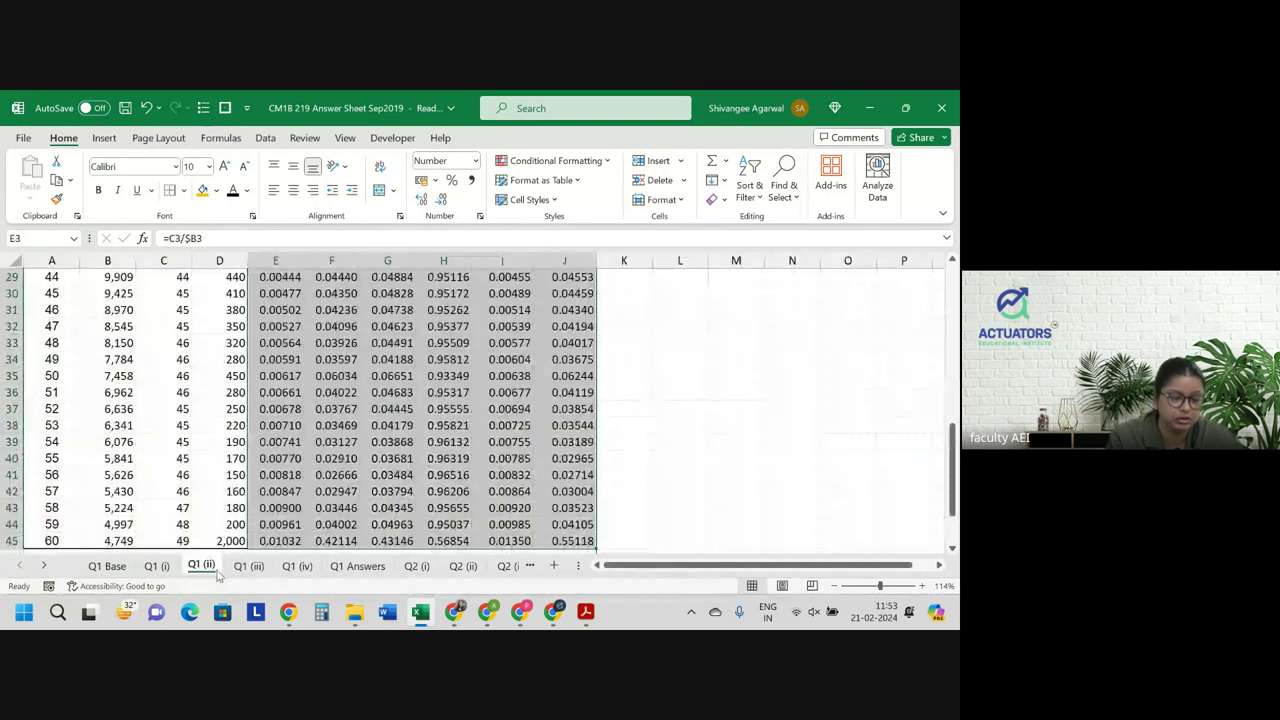
{"action": "scroll", "coordinate": [275, 458], "scroll_direction": "up", "scroll_amount": 9}
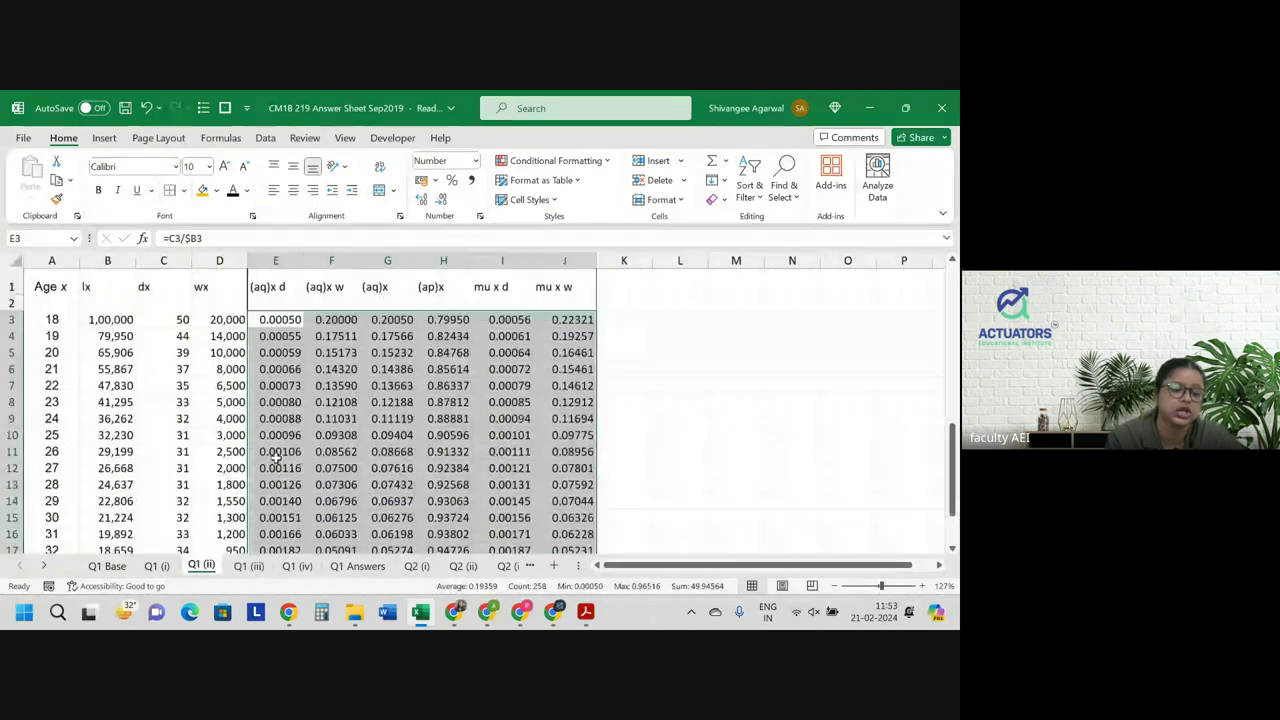
{"action": "left_click", "coordinate": [236, 347]}
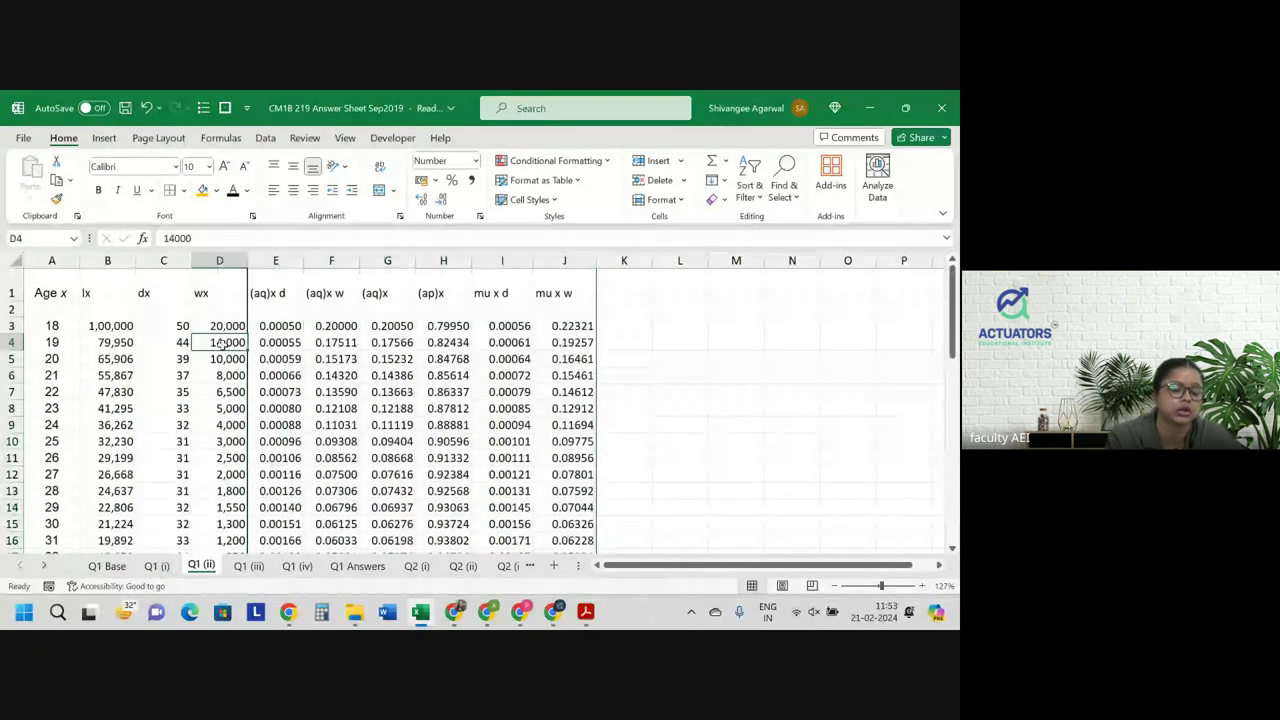
{"action": "scroll", "coordinate": [214, 420], "scroll_direction": "down", "scroll_amount": 2}
{"action": "scroll", "coordinate": [212, 421], "scroll_direction": "up", "scroll_amount": 2}
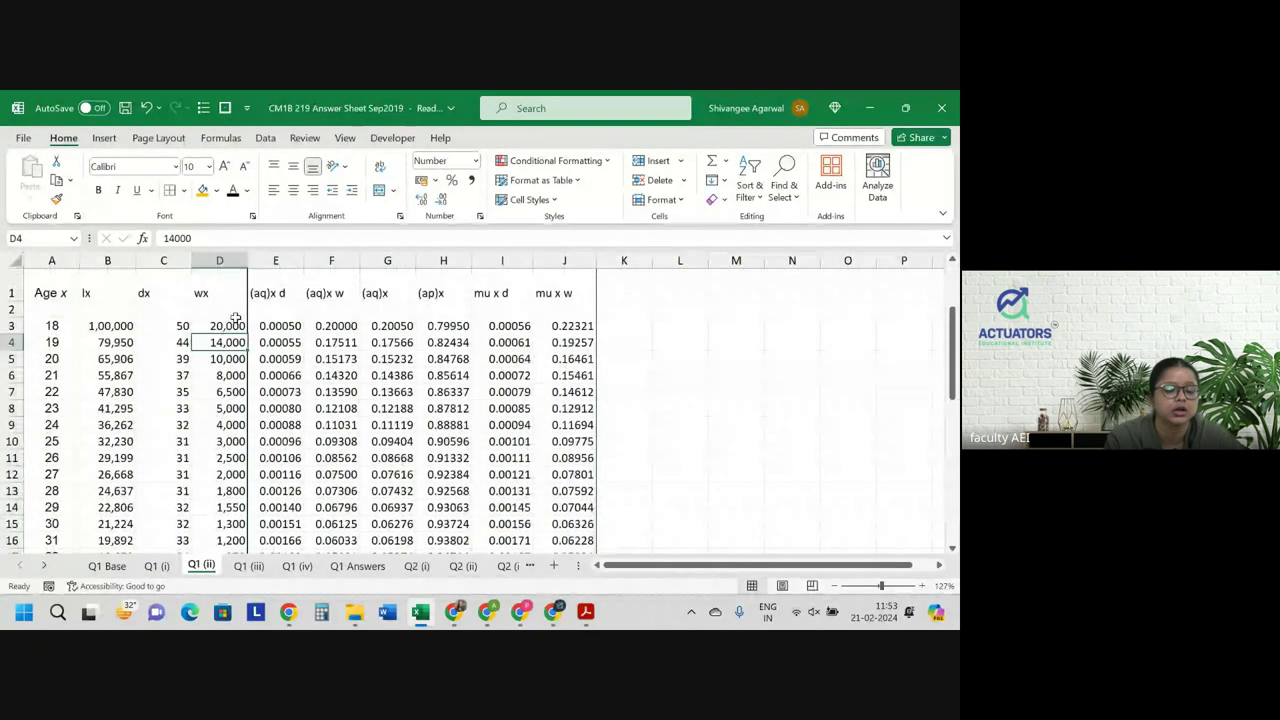
{"action": "left_click_drag", "start_coordinate": [336, 326], "coordinate": [336, 474]}
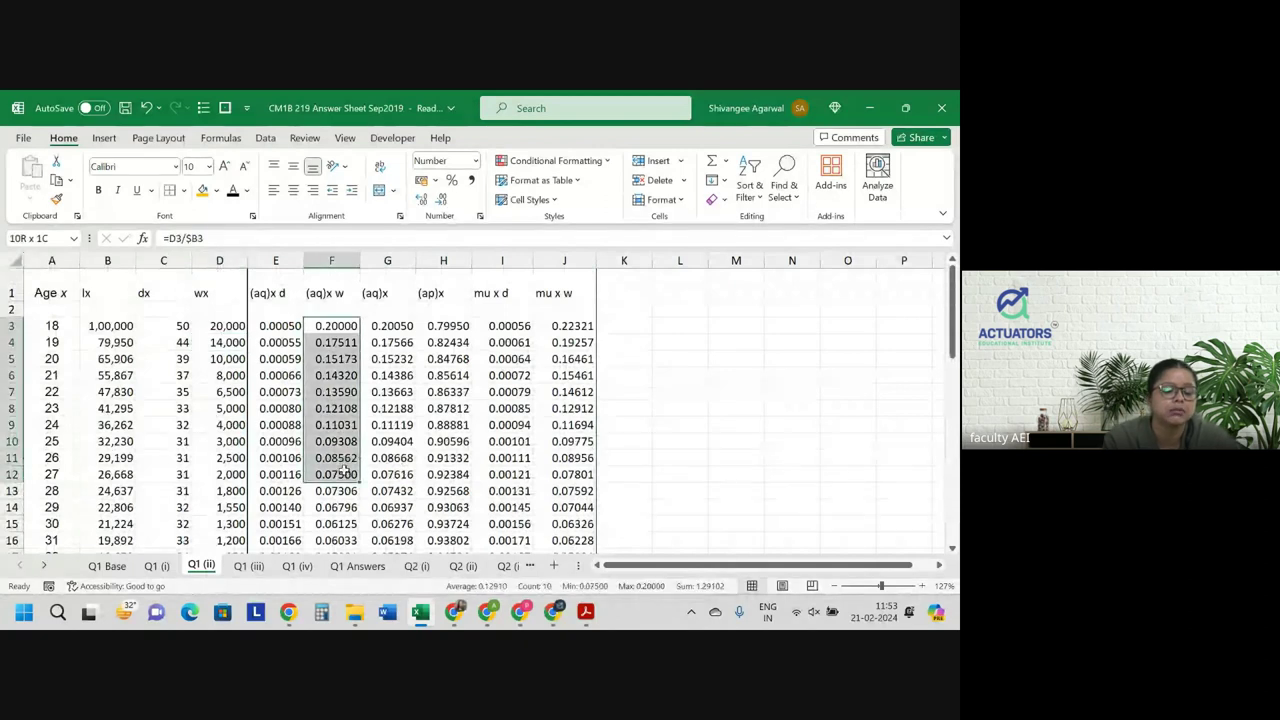
{"action": "left_click", "coordinate": [334, 330]}
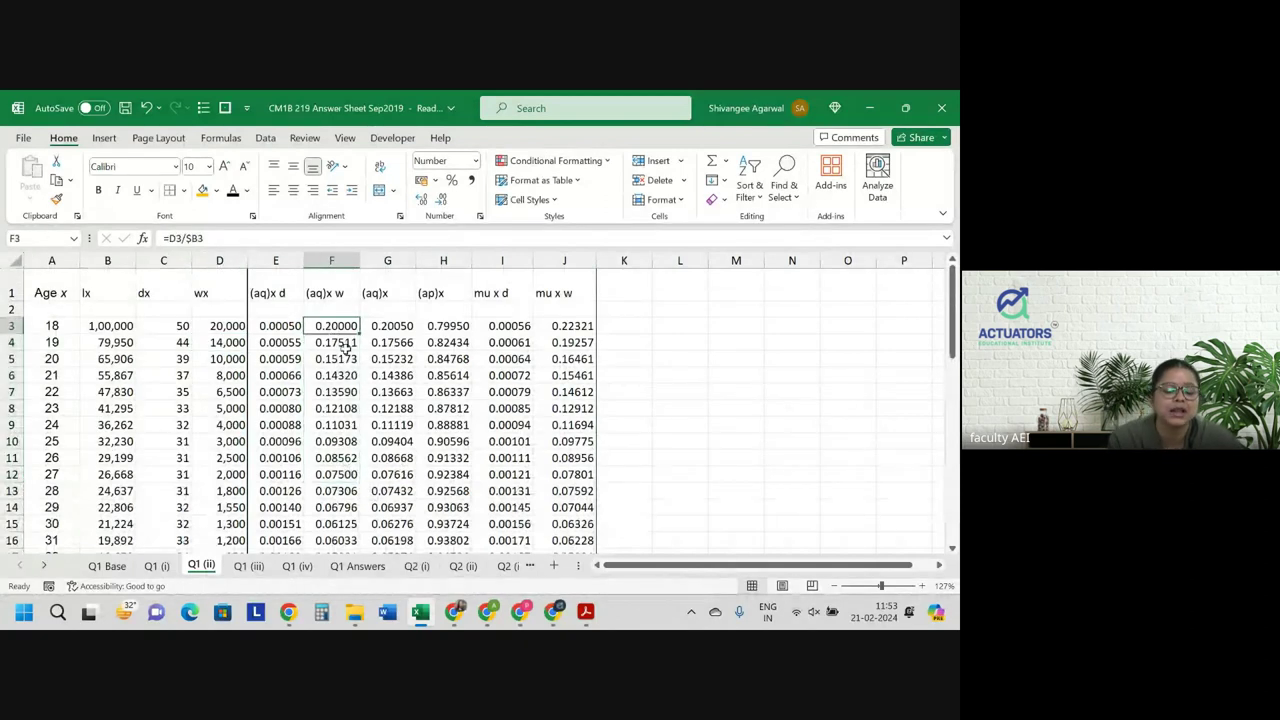
{"action": "left_click", "coordinate": [338, 340]}
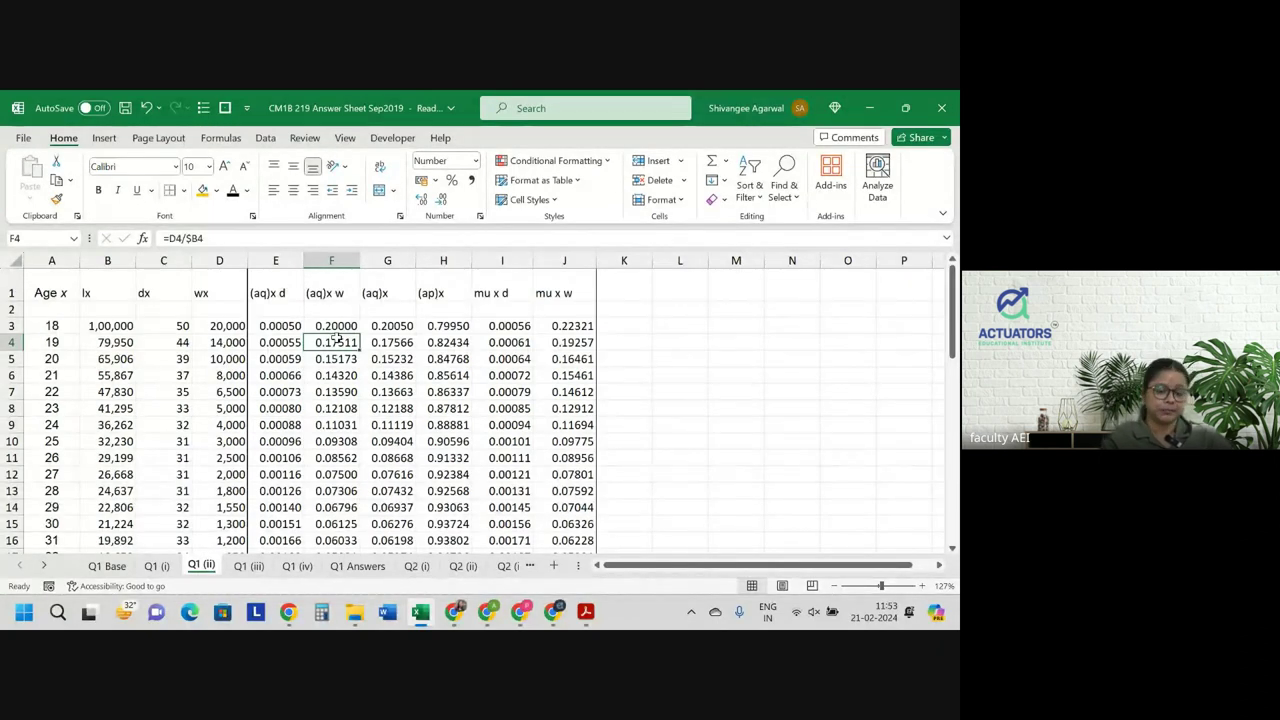
Open the CM1B 219 Solution workbook from the September 2019 past exam paper zip folder.
{"action": "left_click", "coordinate": [354, 612]}
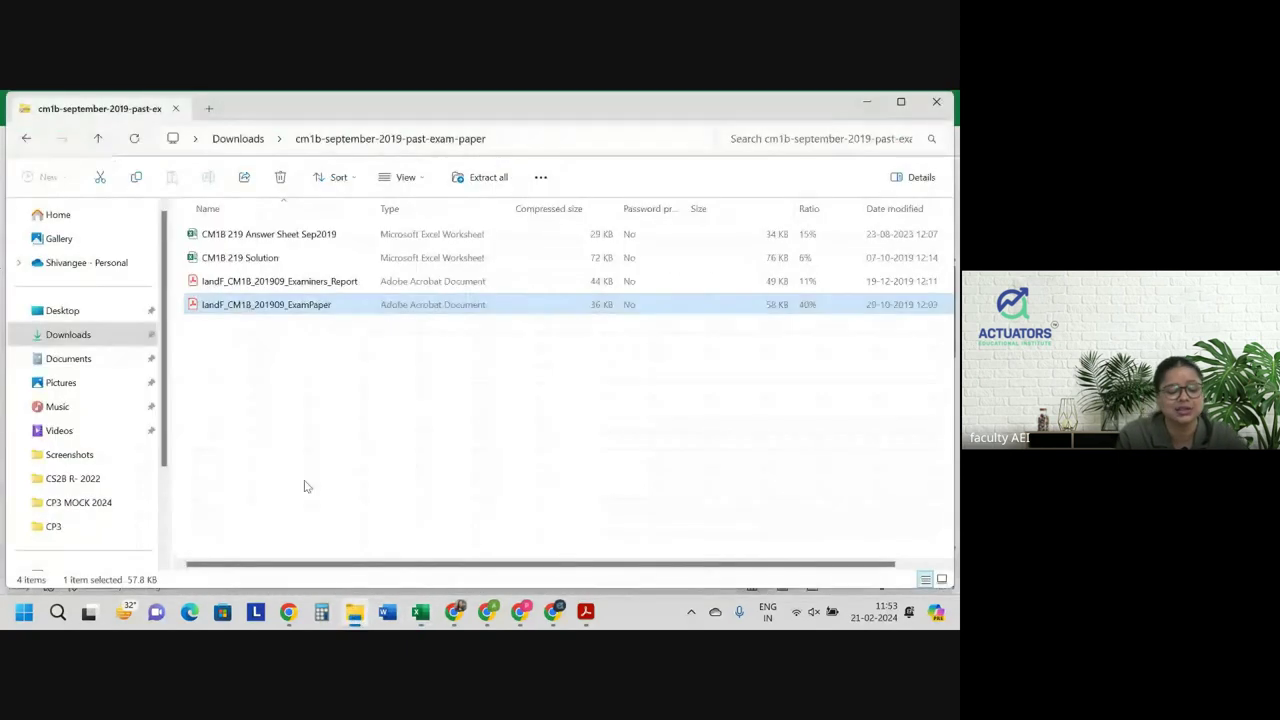
{"action": "double_click", "coordinate": [265, 259]}
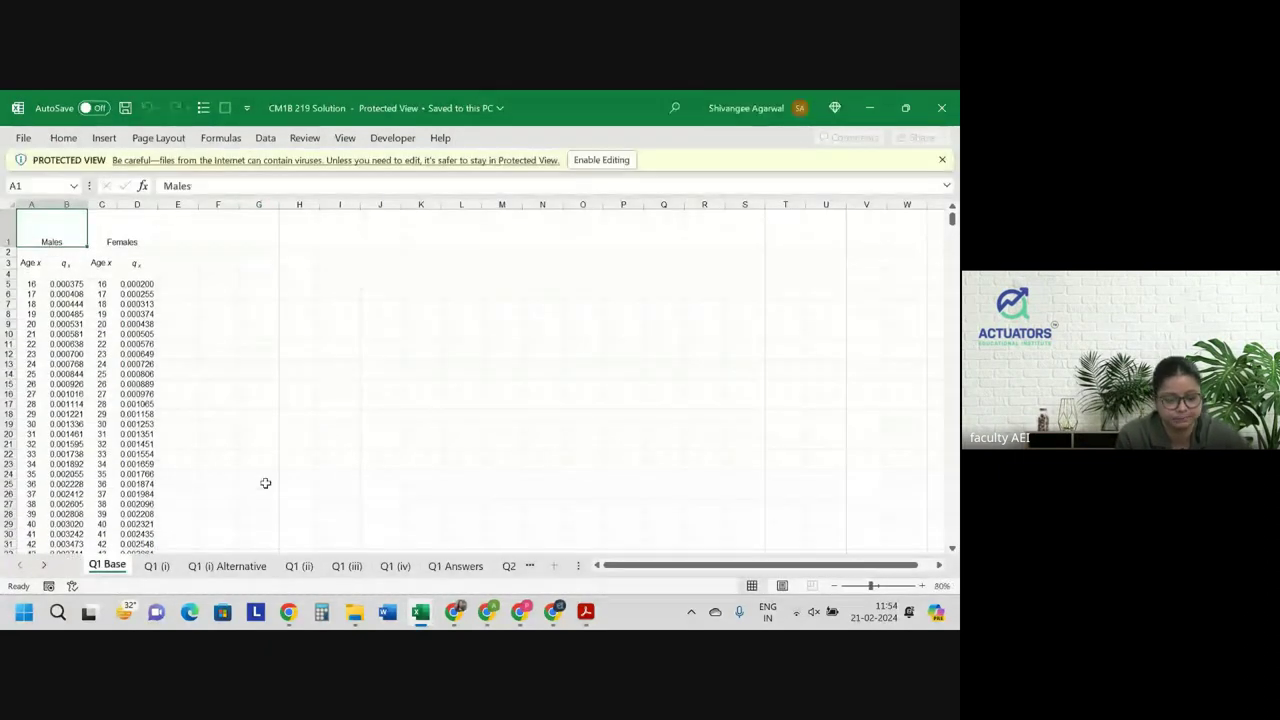
Read the solution's Q1 (iv) comments and check how Q1 Answers B1 and B2 link to totals.
{"action": "left_click", "coordinate": [396, 566]}
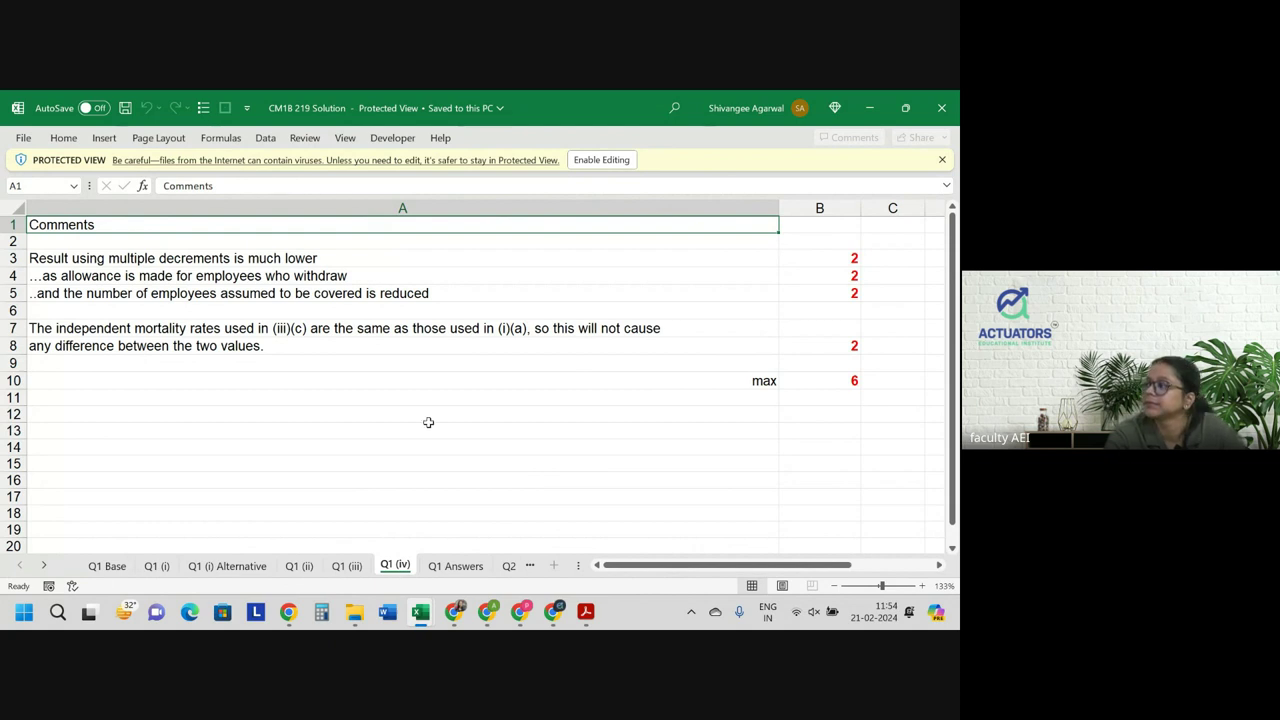
{"action": "left_click", "coordinate": [461, 566]}
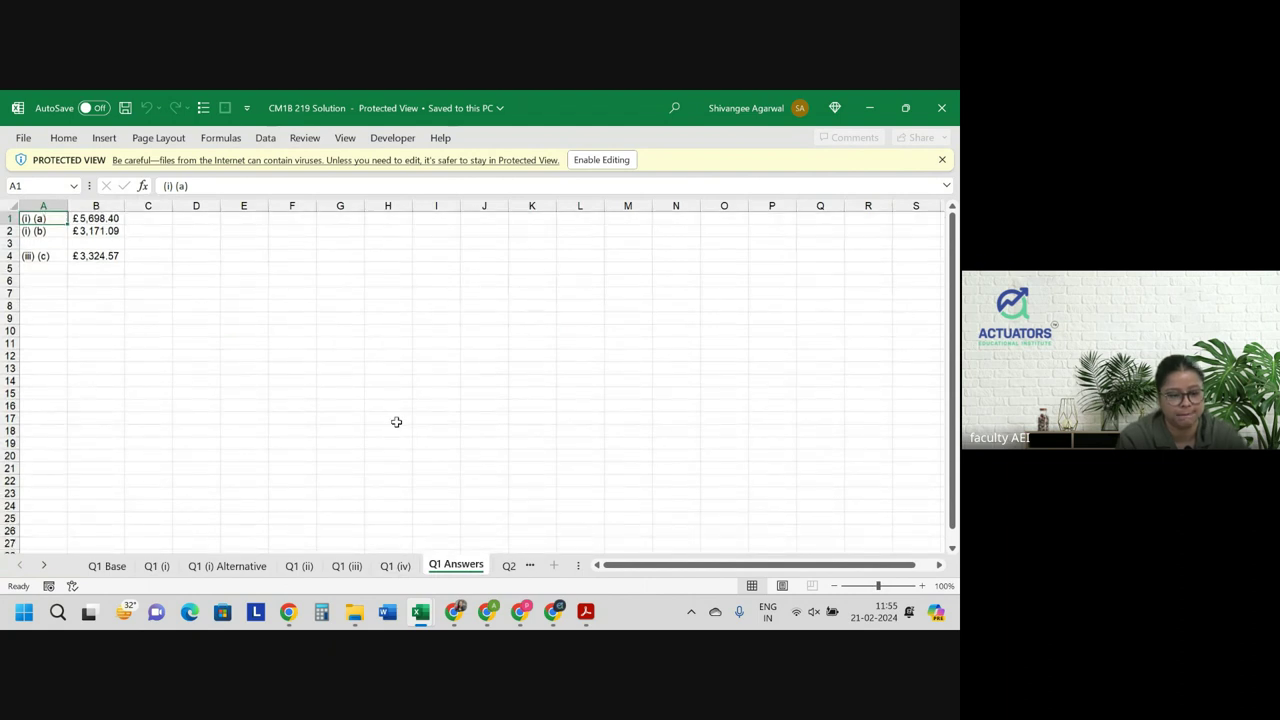
{"action": "left_click", "coordinate": [108, 221]}
{"action": "left_click", "coordinate": [106, 230]}
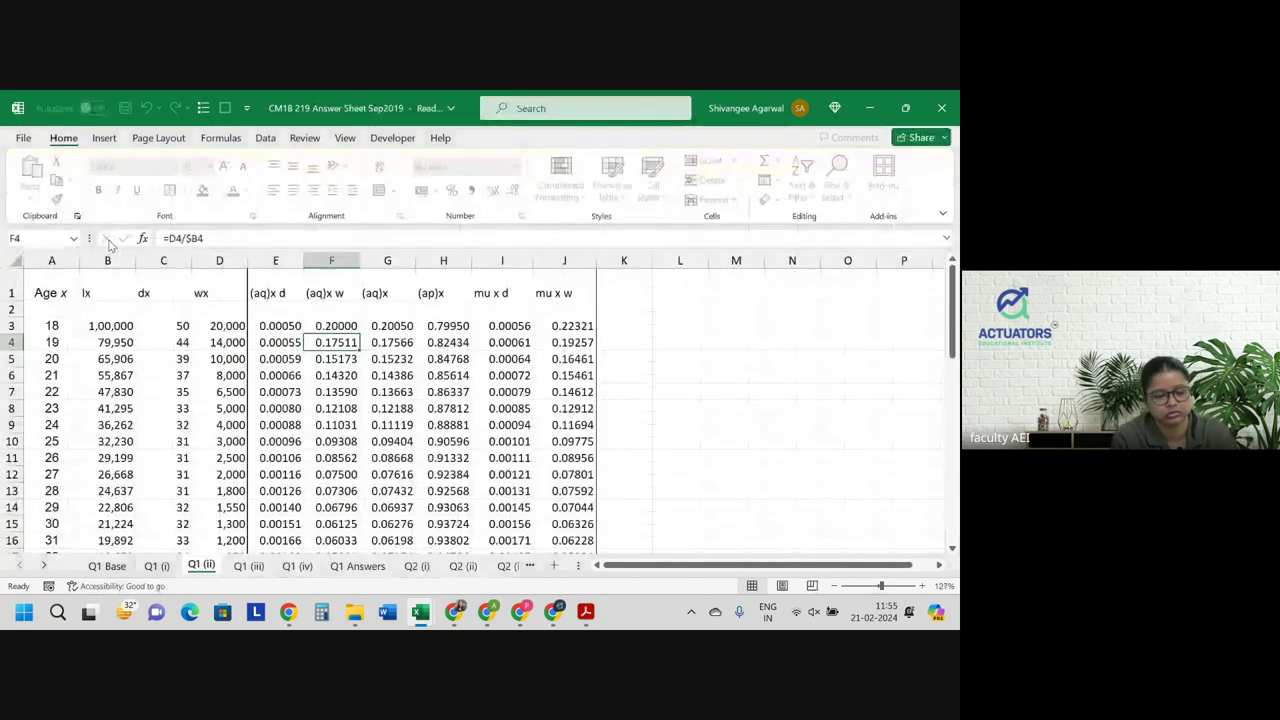
Link Q1 Answers cell B1 to the £5,698.40 lump-sum total on Q1 (i).
{"action": "key", "text": "alt+Tab"}
{"action": "left_click", "coordinate": [355, 565]}
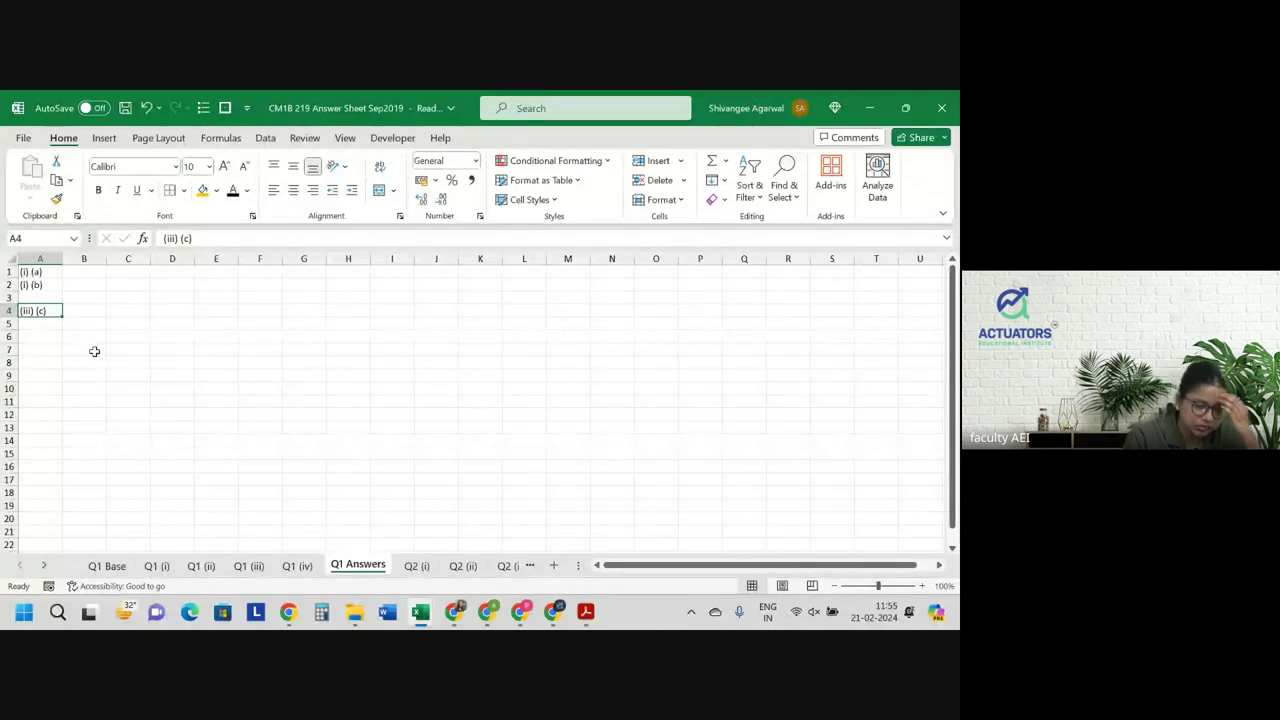
{"action": "left_click", "coordinate": [70, 273]}
{"action": "type", "text": "="}
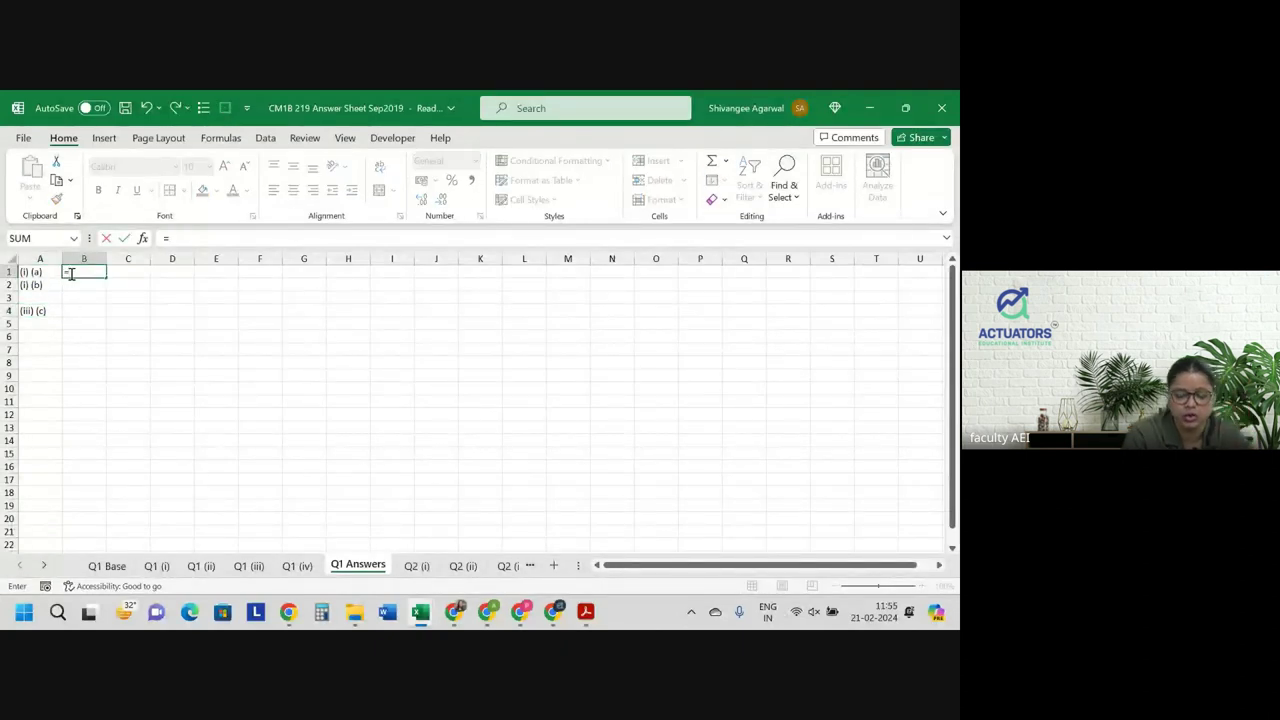
{"action": "key", "text": "ctrl+Page_Up"}
{"action": "key", "text": "ctrl+Page_Up"}
{"action": "key", "text": "ctrl+Page_Up"}
{"action": "key", "text": "ctrl+Page_Up"}
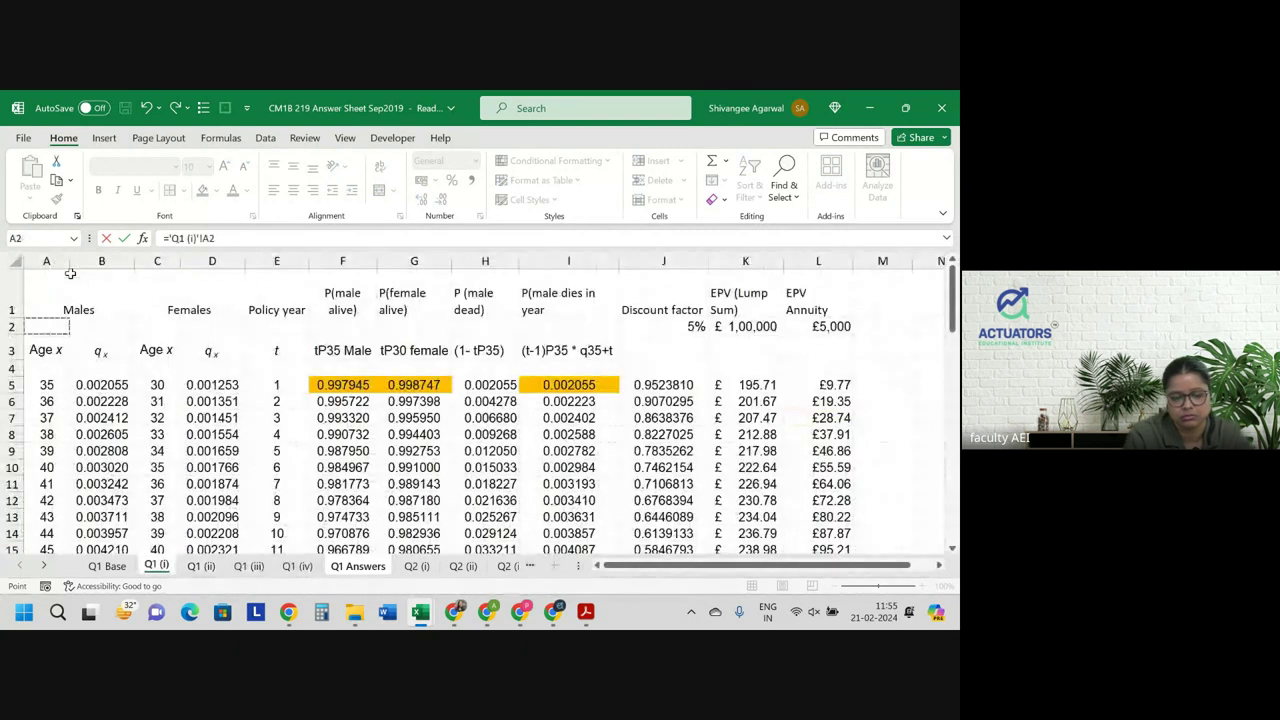
{"action": "key", "text": "Down"}
{"action": "key", "text": "Down"}
{"action": "key", "text": "Down"}
{"action": "key", "text": "Down"}
{"action": "key", "text": "Down"}
{"action": "key", "text": "Down"}
{"action": "key", "text": "Down"}
{"action": "key", "text": "Down"}
{"action": "key", "text": "Down"}
{"action": "key", "text": "Down"}
{"action": "key", "text": "Down"}
{"action": "key", "text": "Down"}
{"action": "key", "text": "Down"}
{"action": "key", "text": "Down"}
{"action": "key", "text": "Down"}
{"action": "key", "text": "Down"}
{"action": "key", "text": "Down"}
{"action": "key", "text": "Down"}
{"action": "key", "text": "Down"}
{"action": "key", "text": "Down"}
{"action": "key", "text": "Down"}
{"action": "key", "text": "Down"}
{"action": "key", "text": "Down"}
{"action": "key", "text": "Down"}
{"action": "key", "text": "Down"}
{"action": "key", "text": "Down"}
{"action": "key", "text": "Down"}
{"action": "key", "text": "Down"}
{"action": "key", "text": "Down"}
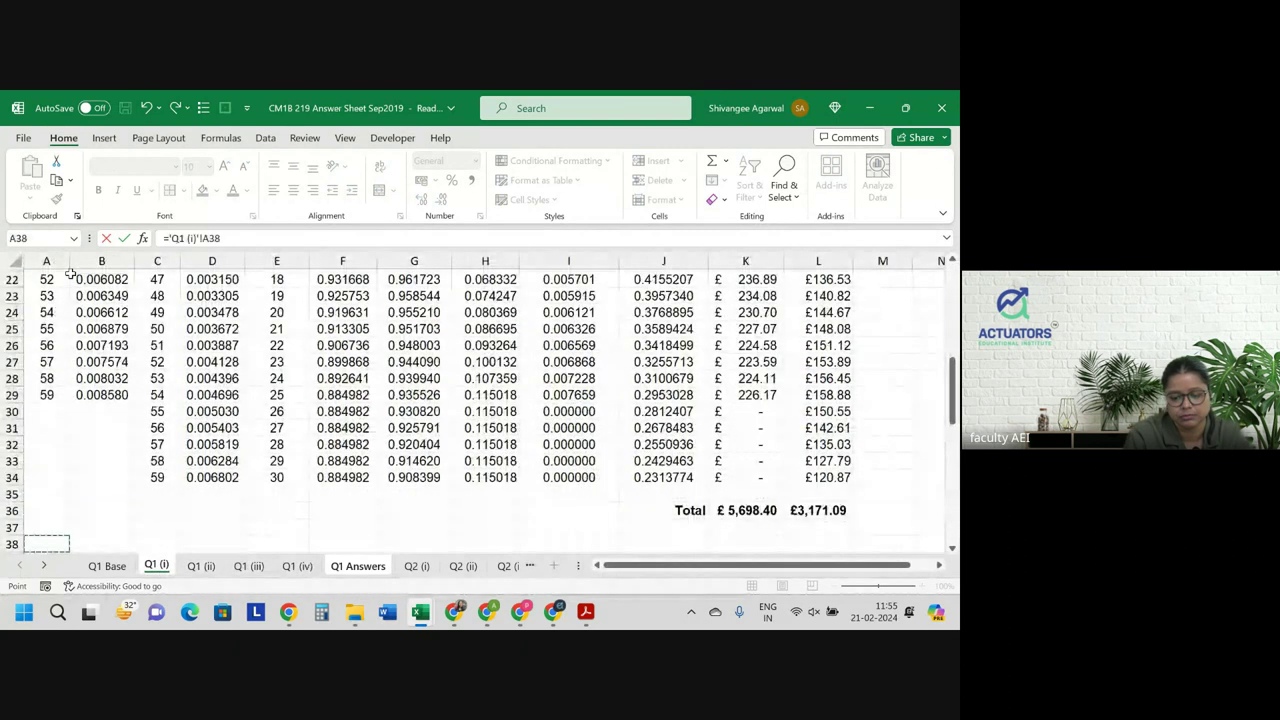
{"action": "key", "text": "Up"}
{"action": "key", "text": "Up"}
{"action": "key", "text": "Right"}
{"action": "key", "text": "Right"}
{"action": "key", "text": "Right"}
{"action": "key", "text": "Right"}
{"action": "key", "text": "Right"}
{"action": "key", "text": "Right"}
{"action": "key", "text": "Right"}
{"action": "key", "text": "Right"}
{"action": "key", "text": "Right"}
{"action": "key", "text": "Right"}
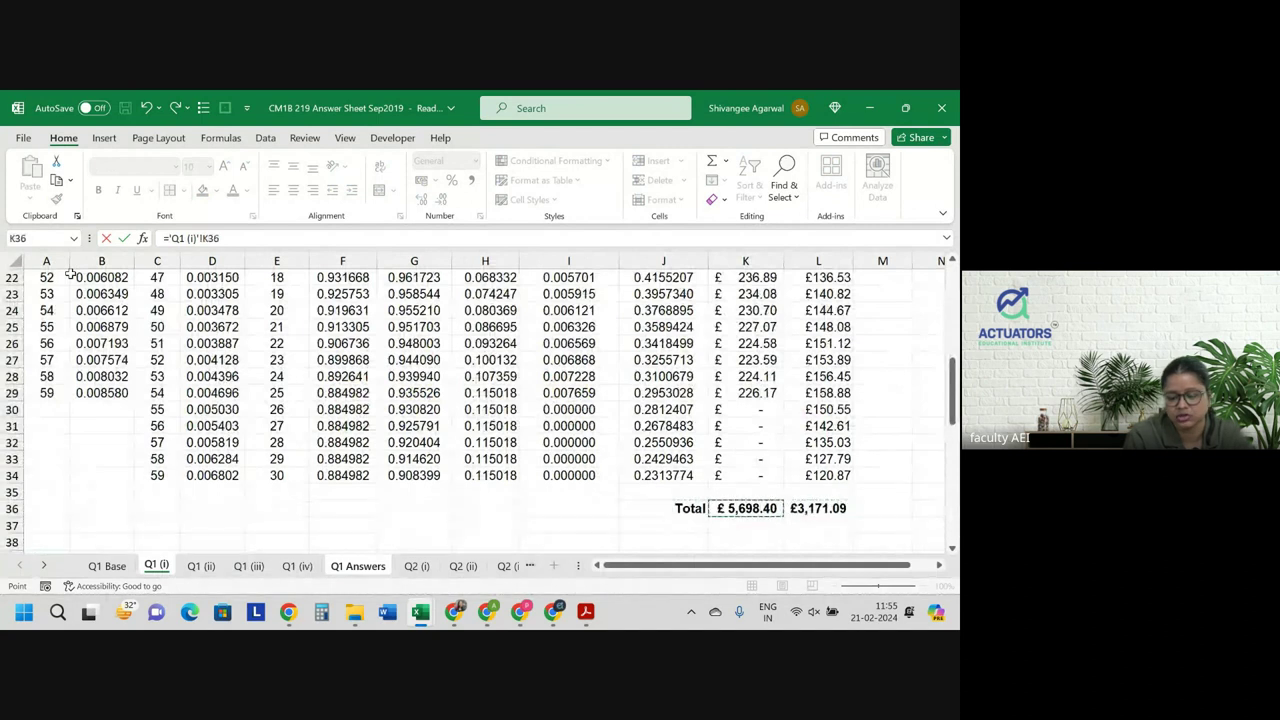
{"action": "key", "text": "Return"}
Link cell B2 to the £3,171.09 annuity total on the Q1 (i) sheet.
{"action": "key", "text": "Down"}
{"action": "key", "text": "Up"}
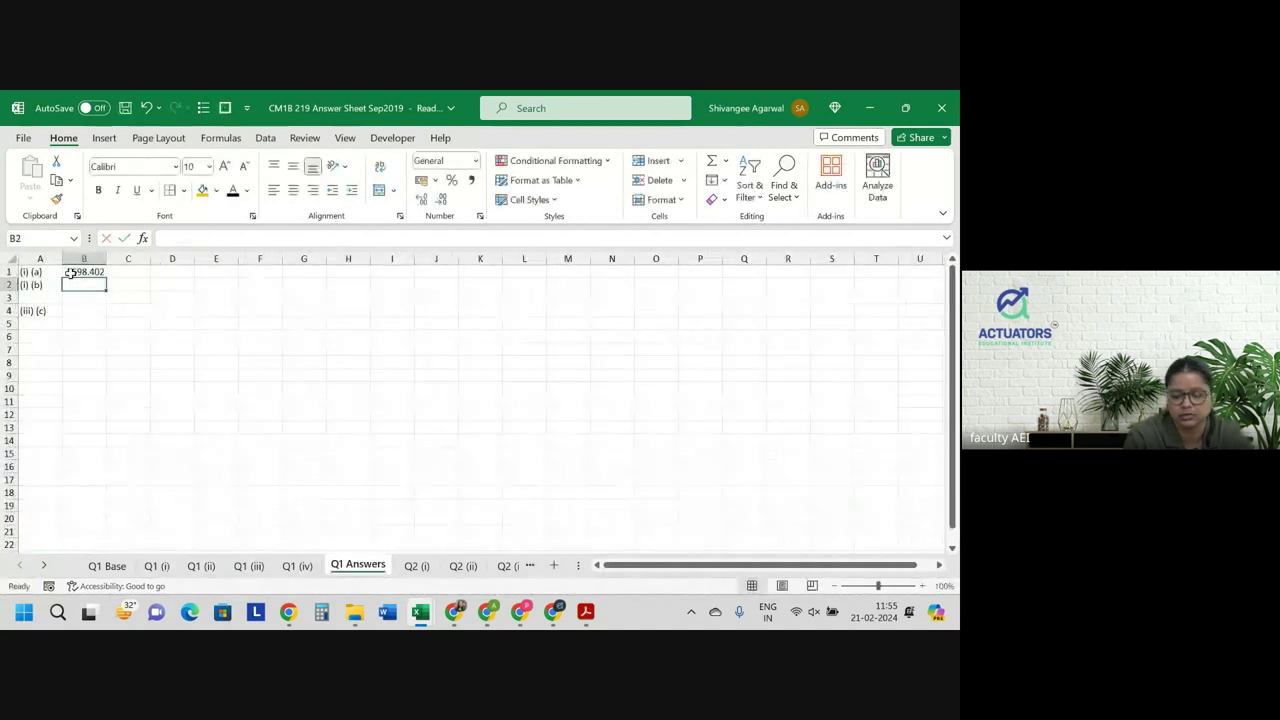
{"action": "type", "text": "="}
{"action": "key", "text": "ctrl+Page_Up"}
{"action": "key", "text": "ctrl+Page_Up"}
{"action": "key", "text": "ctrl+Page_Up"}
{"action": "key", "text": "ctrl+Page_Up"}
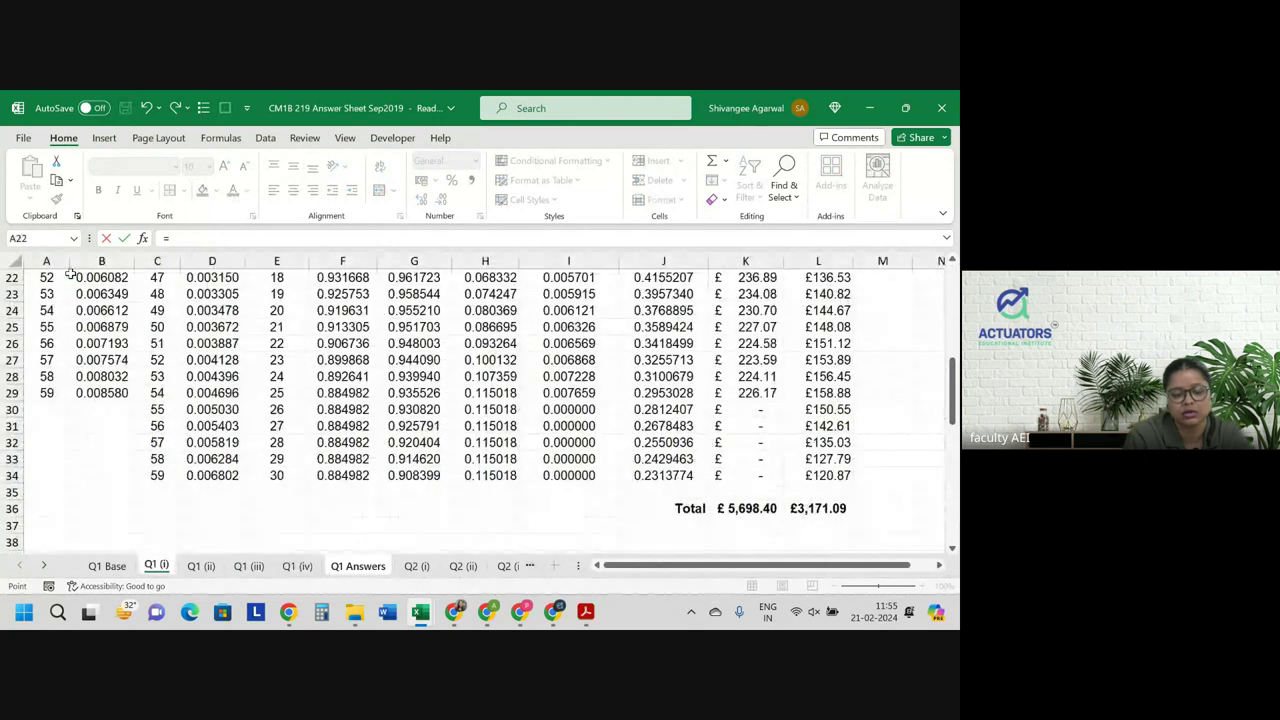
{"action": "key", "text": "ctrl+Down"}
{"action": "key", "text": "Right"}
{"action": "key", "text": "Right"}
{"action": "key", "text": "ctrl+Down"}
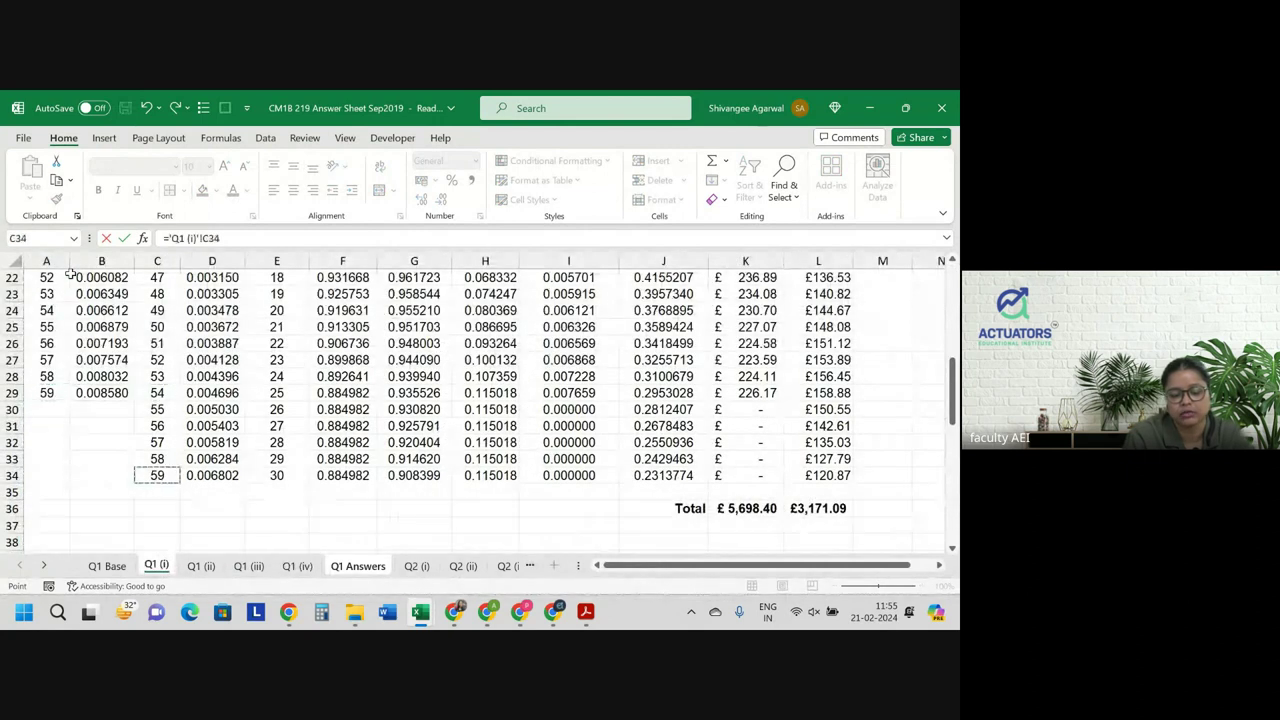
{"action": "key", "text": "Down"}
{"action": "key", "text": "Down"}
{"action": "key", "text": "ctrl+Right"}
{"action": "key", "text": "ctrl+Right"}
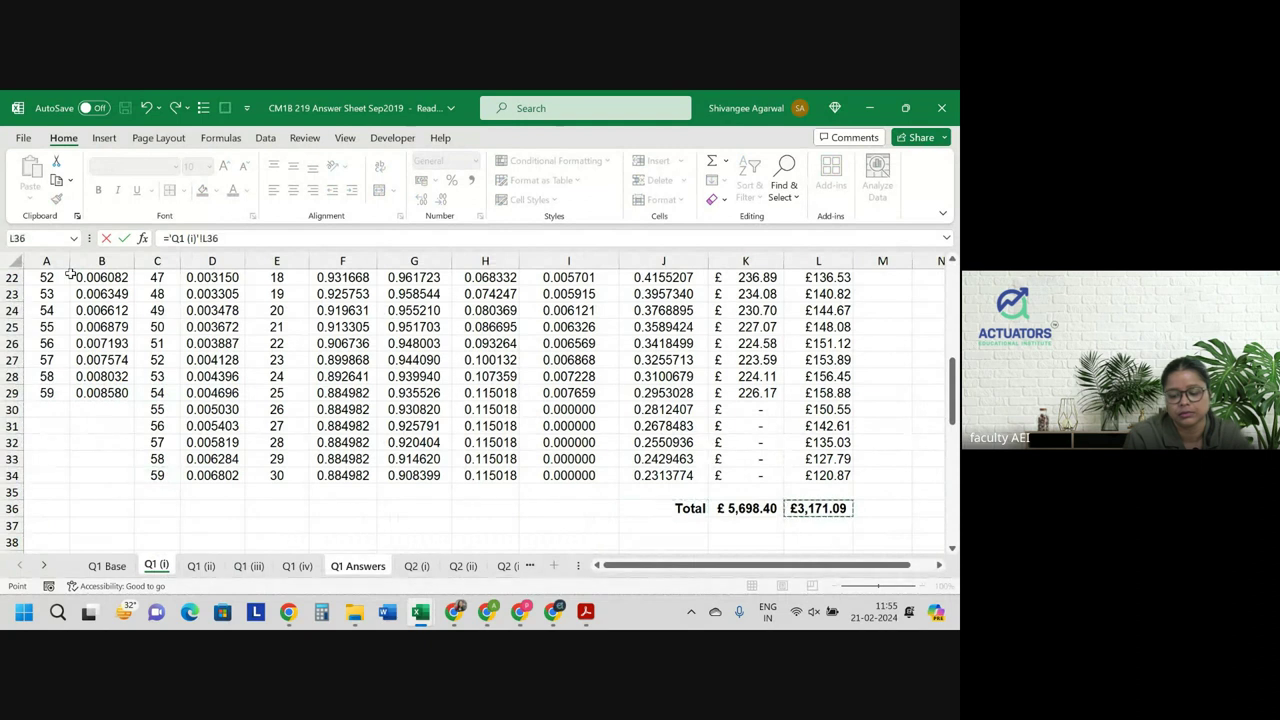
{"action": "key", "text": "Return"}
Link cell B4 to the 3,324.57 lump-sum total at 'Q1 (iii)'!W47.
{"action": "key", "text": "Down"}
{"action": "type", "text": "="}
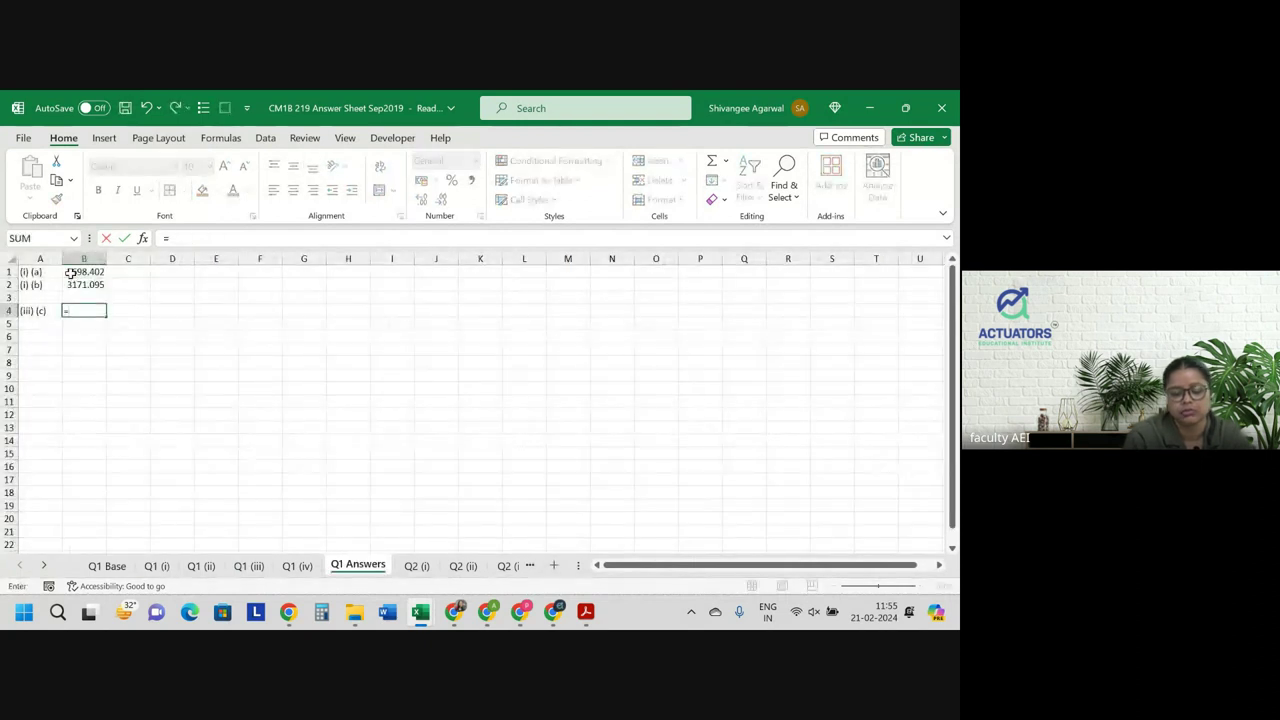
{"action": "key", "text": "ctrl+Page_Up"}
{"action": "key", "text": "ctrl+Page_Up"}
{"action": "key", "text": "ctrl+Page_Up"}
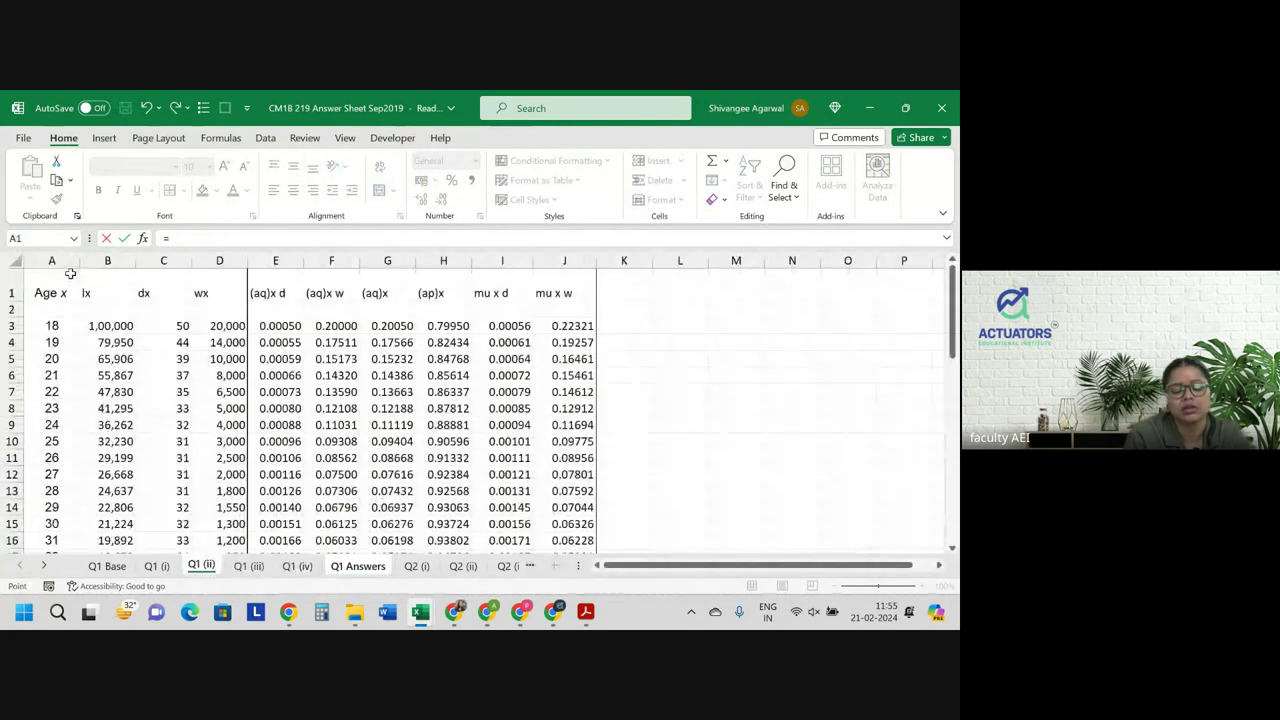
{"action": "key", "text": "ctrl+Page_Down"}
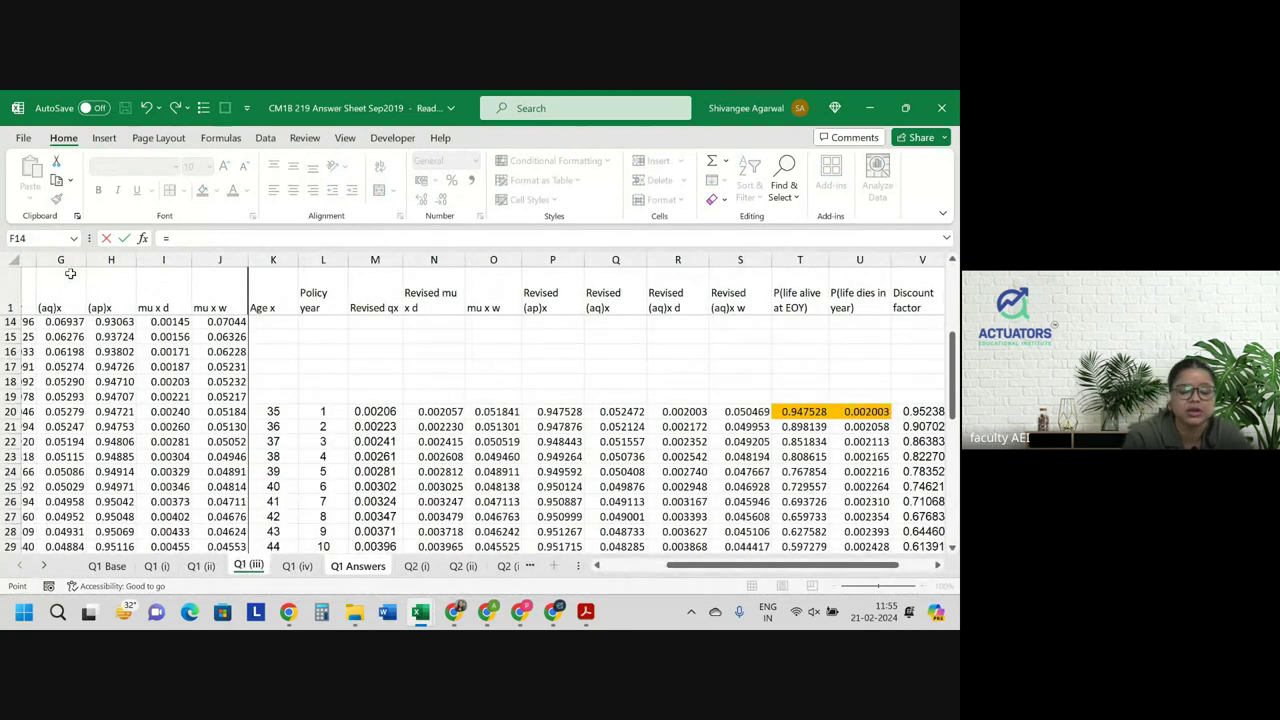
{"action": "key", "text": "Left"}
{"action": "key", "text": "Down"}
{"action": "key", "text": "Down"}
{"action": "key", "text": "Down"}
{"action": "key", "text": "Down"}
{"action": "key", "text": "Down"}
{"action": "key", "text": "Down"}
{"action": "key", "text": "Down"}
{"action": "key", "text": "Down"}
{"action": "key", "text": "Down"}
{"action": "key", "text": "Down"}
{"action": "key", "text": "Down"}
{"action": "key", "text": "Down"}
{"action": "key", "text": "Down"}
{"action": "key", "text": "Down"}
{"action": "key", "text": "Down"}
{"action": "key", "text": "Down"}
{"action": "key", "text": "Down"}
{"action": "key", "text": "Down"}
{"action": "key", "text": "Down"}
{"action": "key", "text": "Down"}
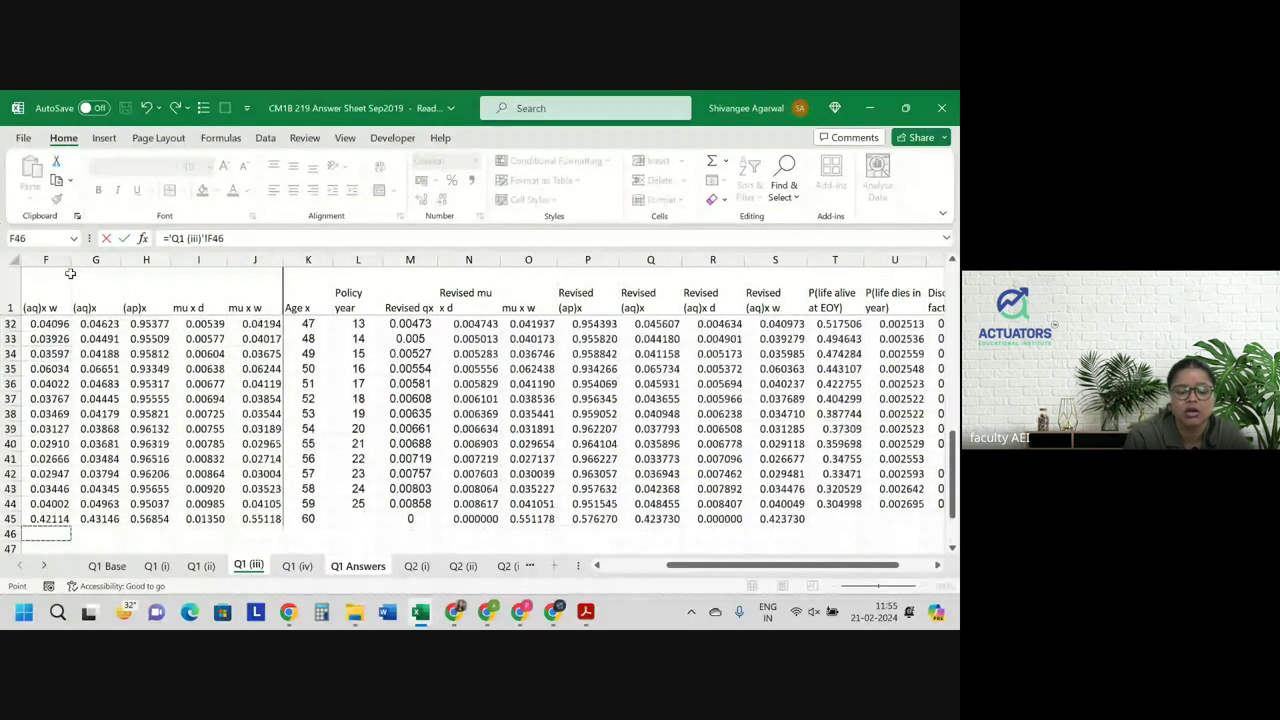
{"action": "key", "text": "Up"}
{"action": "key", "text": "Right"}
{"action": "key", "text": "Right"}
{"action": "key", "text": "Right"}
{"action": "key", "text": "Right"}
{"action": "key", "text": "Right"}
{"action": "key", "text": "Right"}
{"action": "key", "text": "Right"}
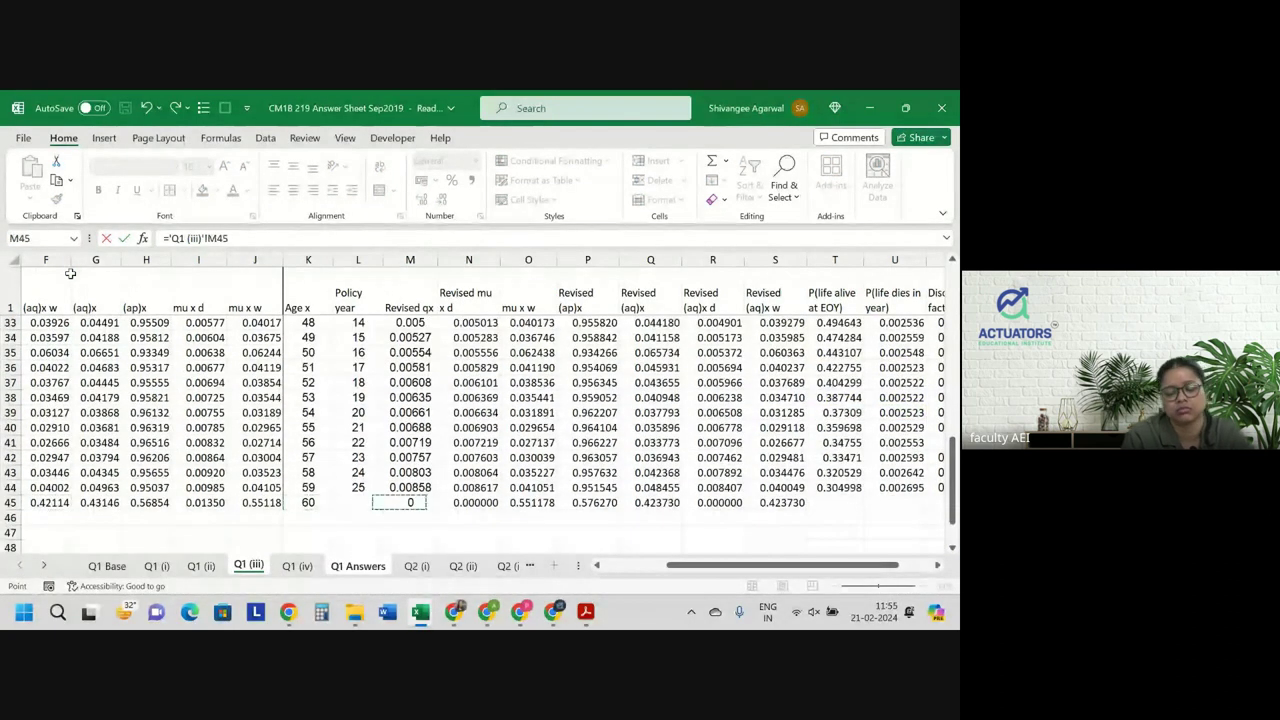
{"action": "key", "text": "Right"}
{"action": "key", "text": "Right"}
{"action": "key", "text": "Right"}
{"action": "key", "text": "Right"}
{"action": "key", "text": "Right"}
{"action": "key", "text": "Right"}
{"action": "key", "text": "Right"}
{"action": "key", "text": "Right"}
{"action": "key", "text": "Right"}
{"action": "key", "text": "Down"}
{"action": "key", "text": "Down"}
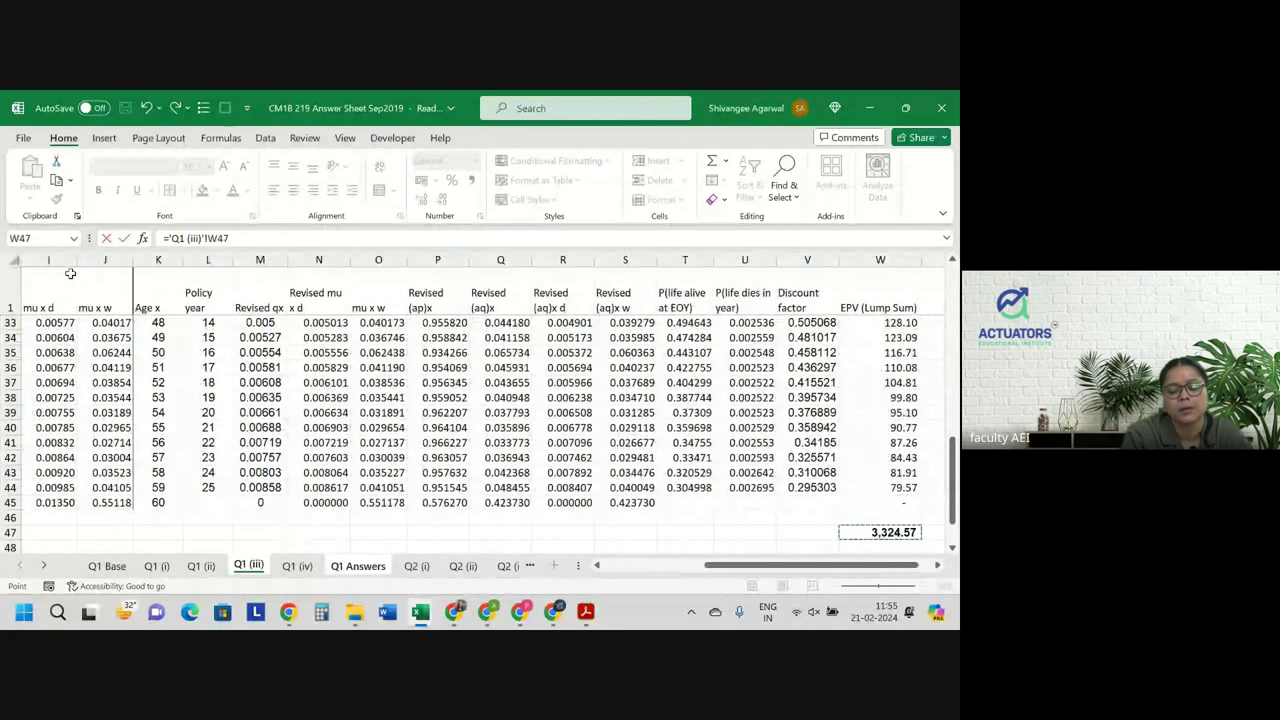
{"action": "key", "text": "Return"}
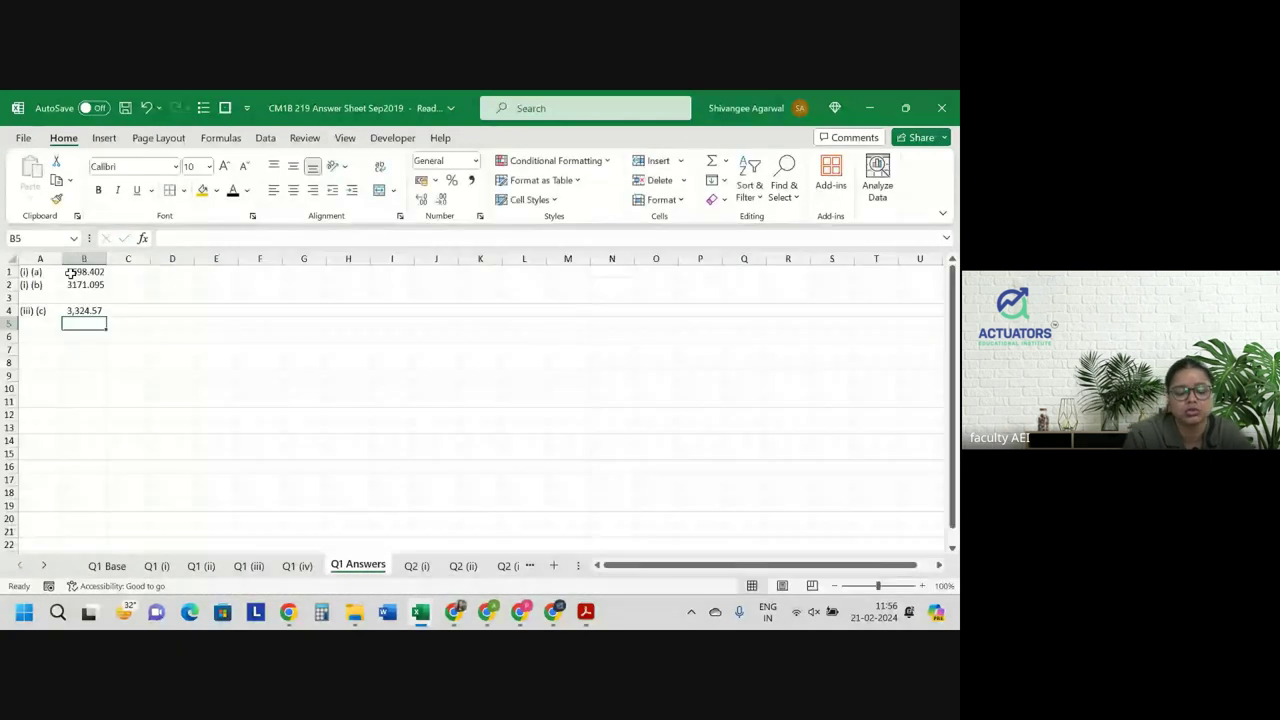
Glance at the Q2 (i) sheet and scroll through the question paper PDF.
{"action": "left_click", "coordinate": [416, 566]}
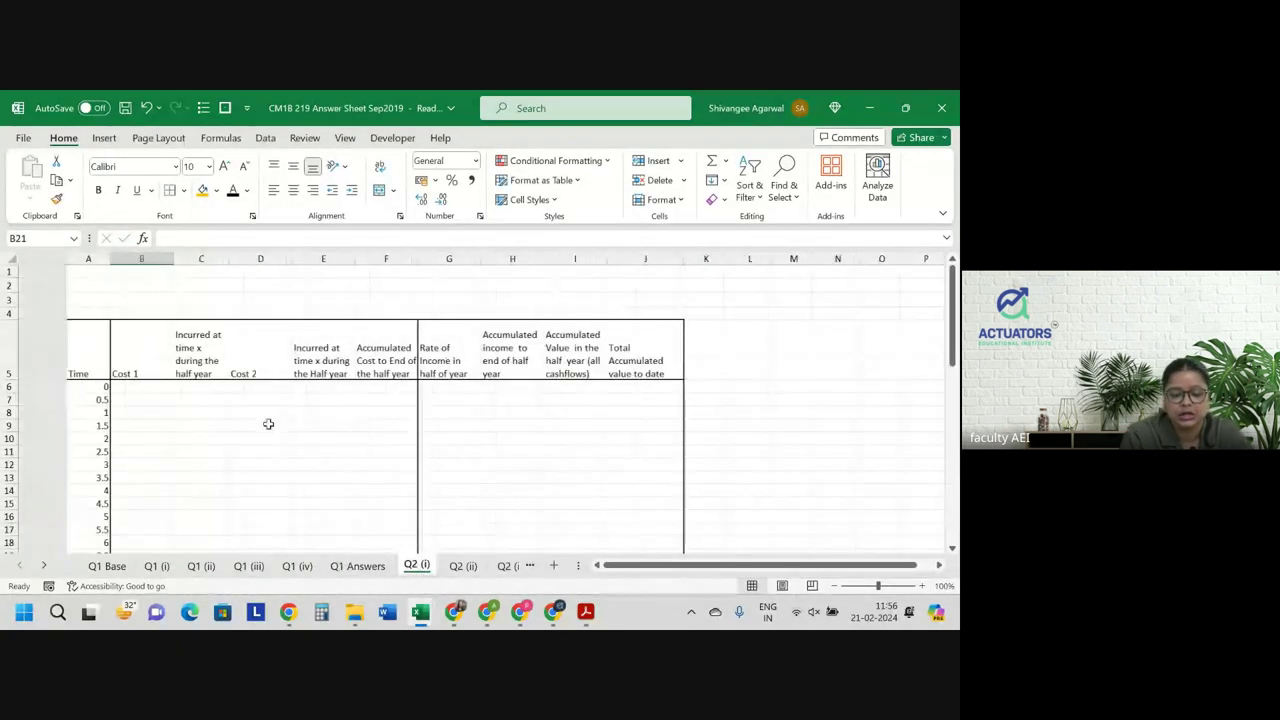
{"action": "left_click", "coordinate": [586, 611]}
{"action": "scroll", "coordinate": [380, 430], "scroll_direction": "down", "scroll_amount": 5}
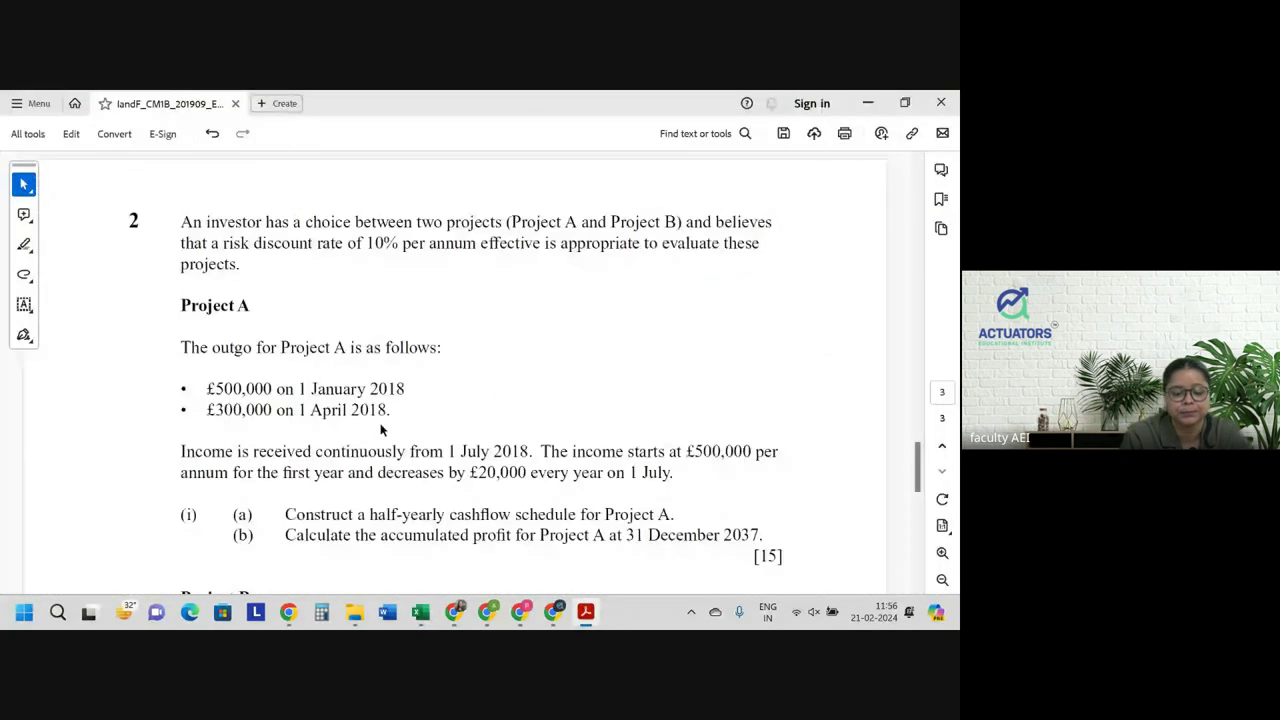
{"action": "scroll", "coordinate": [380, 430], "scroll_direction": "down", "scroll_amount": 2}
{"action": "left_click", "coordinate": [420, 611]}
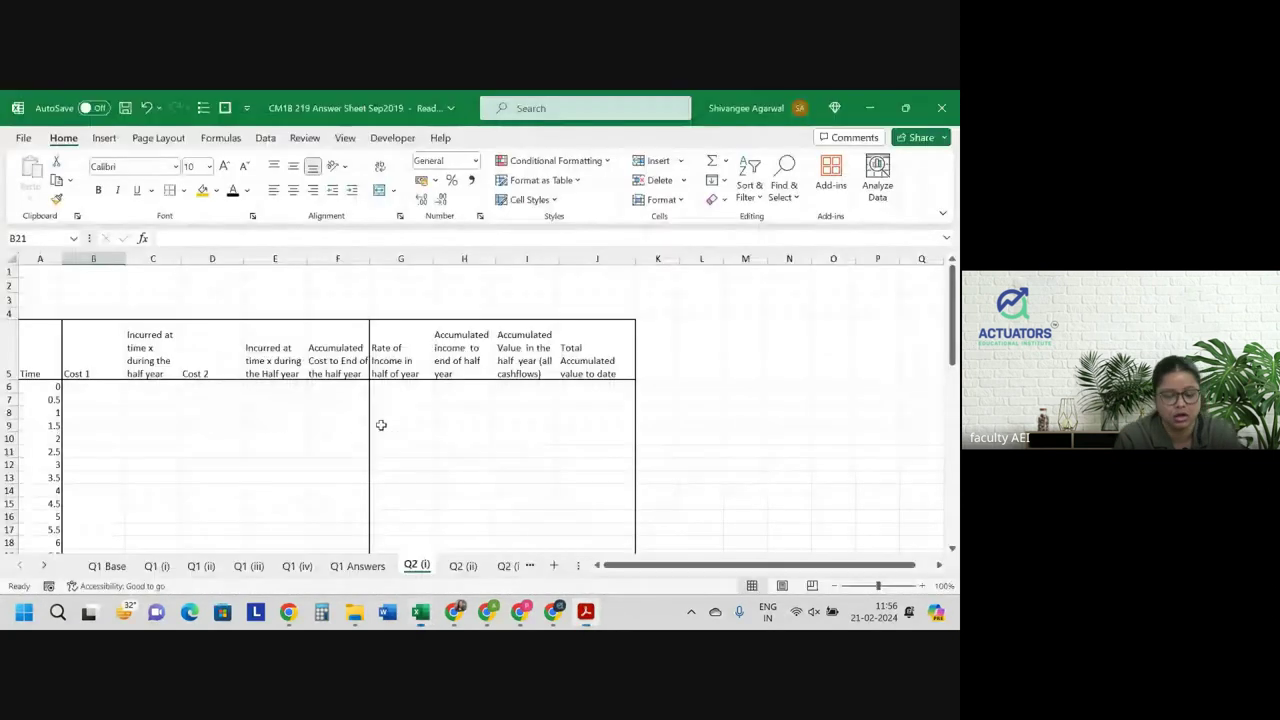
Bring the CM1B 219 Solution workbook forward, showing its Q1 Answers totals.
{"action": "left_click", "coordinate": [344, 568]}
{"action": "left_click", "coordinate": [304, 567]}
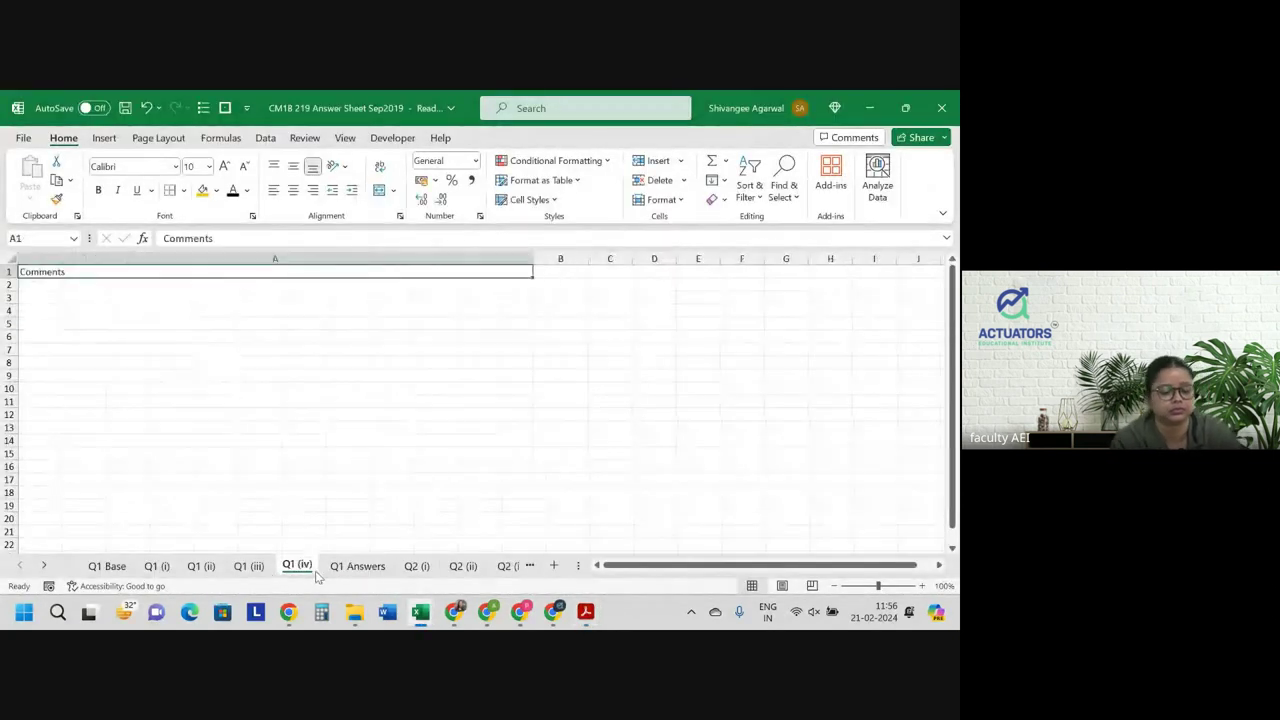
{"action": "key", "text": "alt+Tab"}
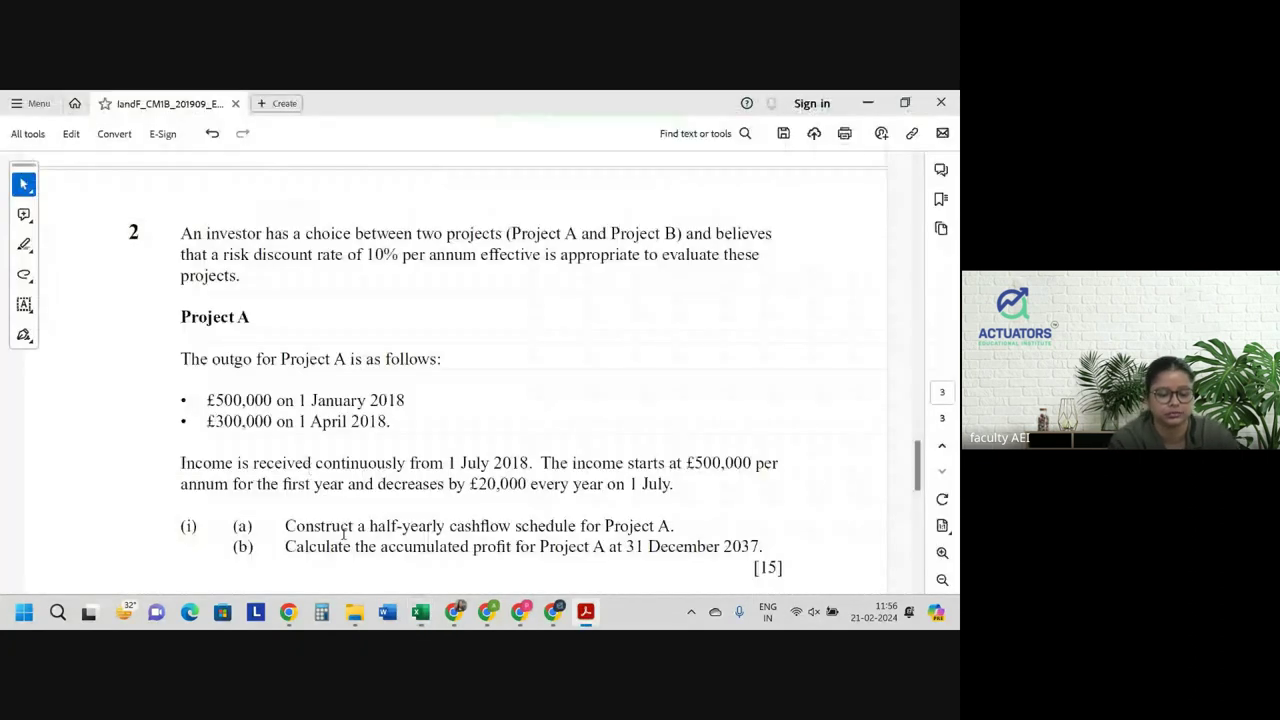
{"action": "key", "text": "alt+Tab"}
{"action": "key", "text": "alt+Tab"}
{"action": "key", "text": "Tab"}
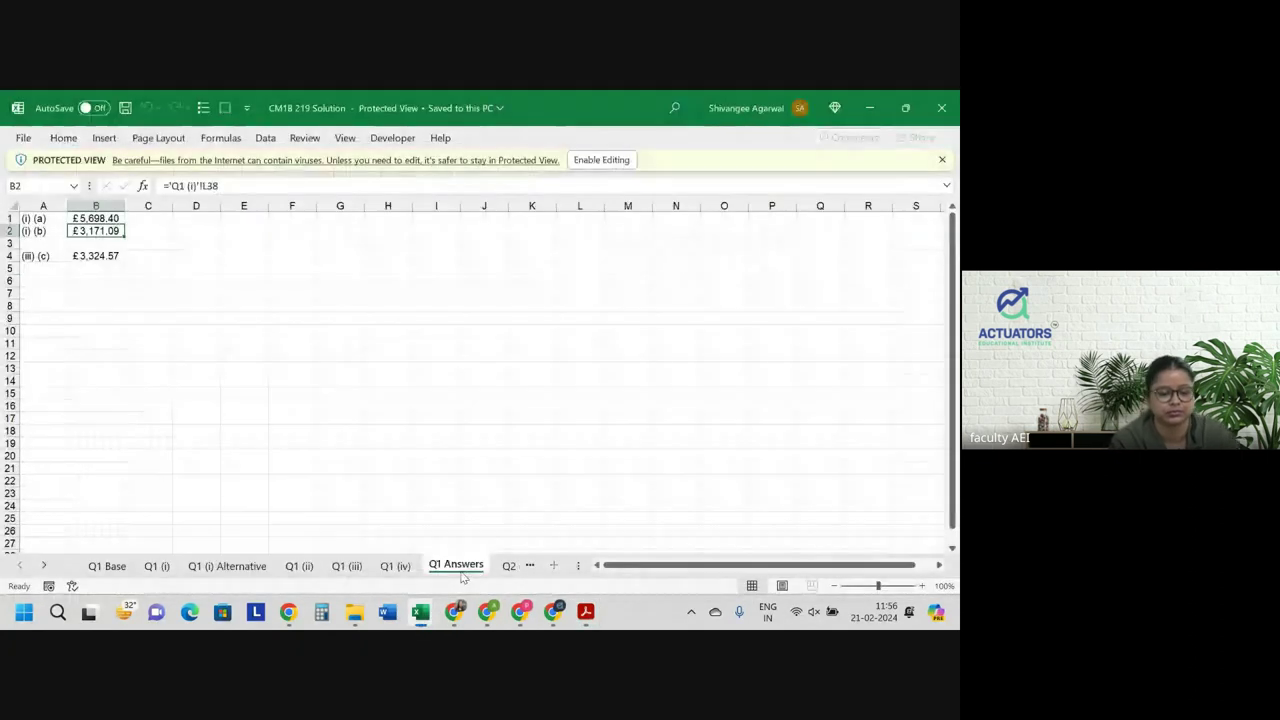
Open the solution's Q1 (iv) comments sheet on the lower multiple-decrement result.
{"action": "left_click", "coordinate": [395, 566]}
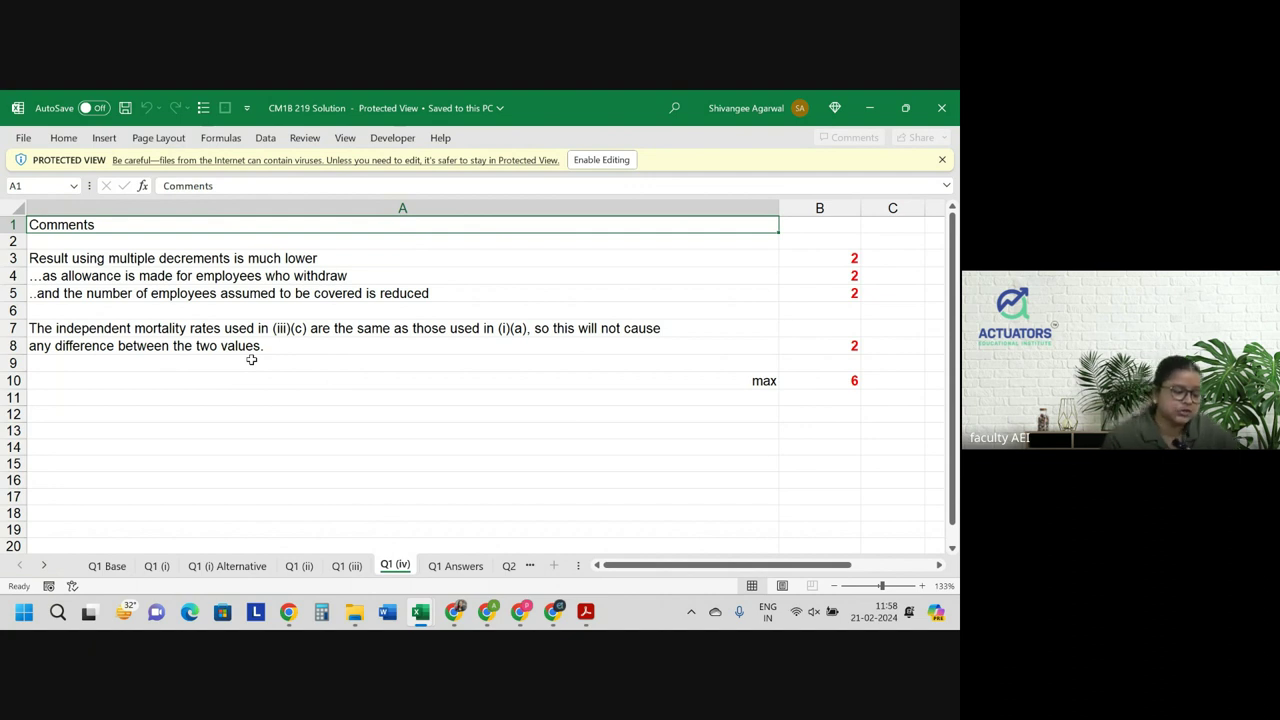
Switch to the question paper PDF and scroll down to Question 2's Project A.
{"action": "key", "text": "alt+Tab"}
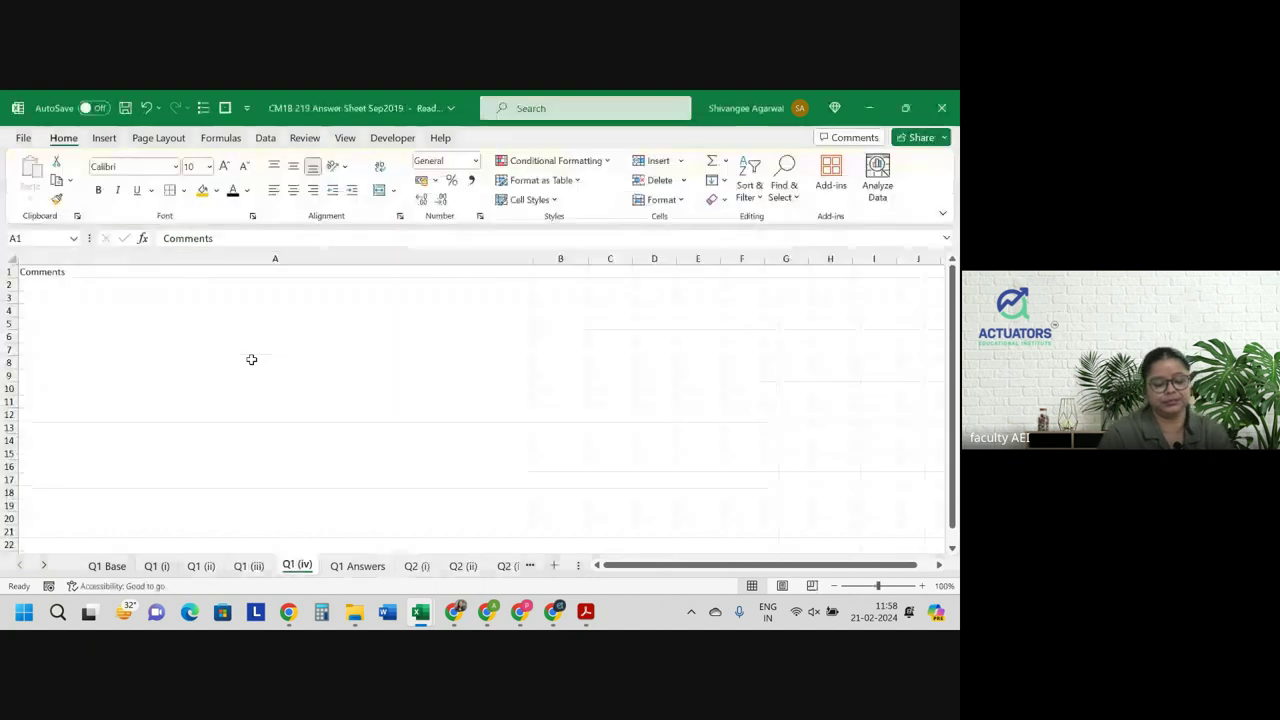
{"action": "key", "text": "alt+Tab"}
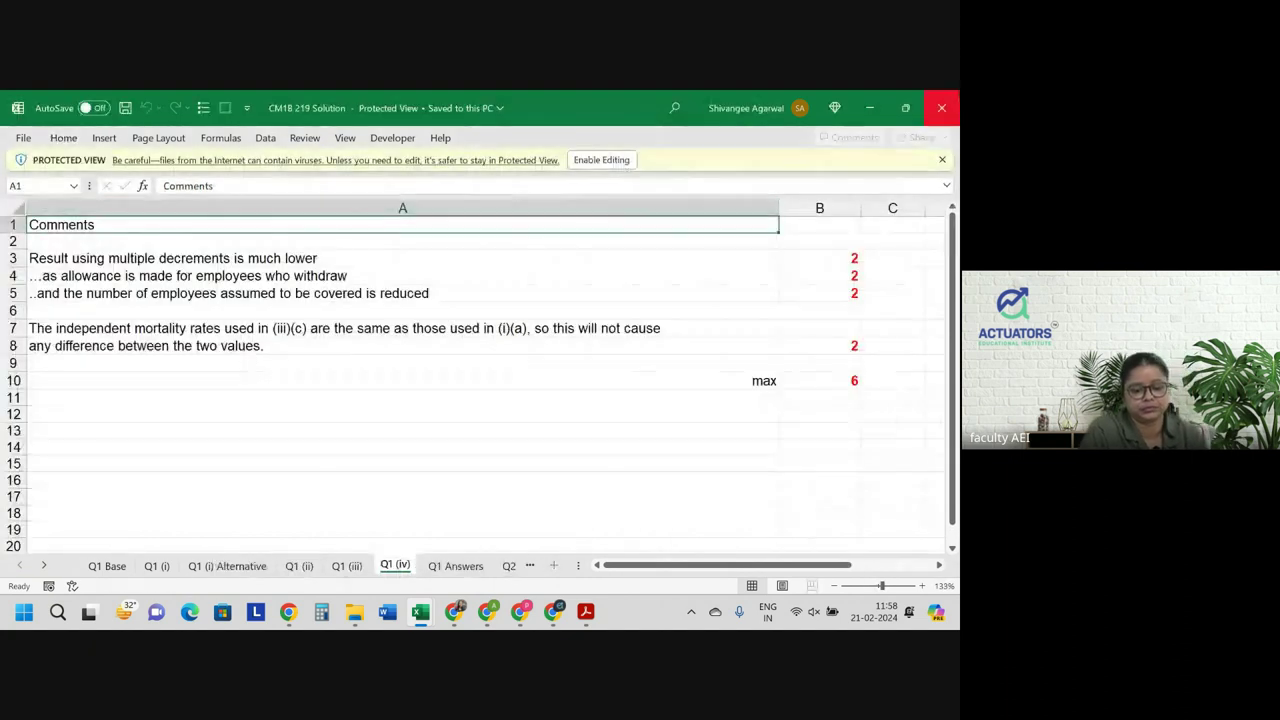
{"action": "key", "text": "alt+Tab"}
{"action": "key", "text": "alt+Tab"}
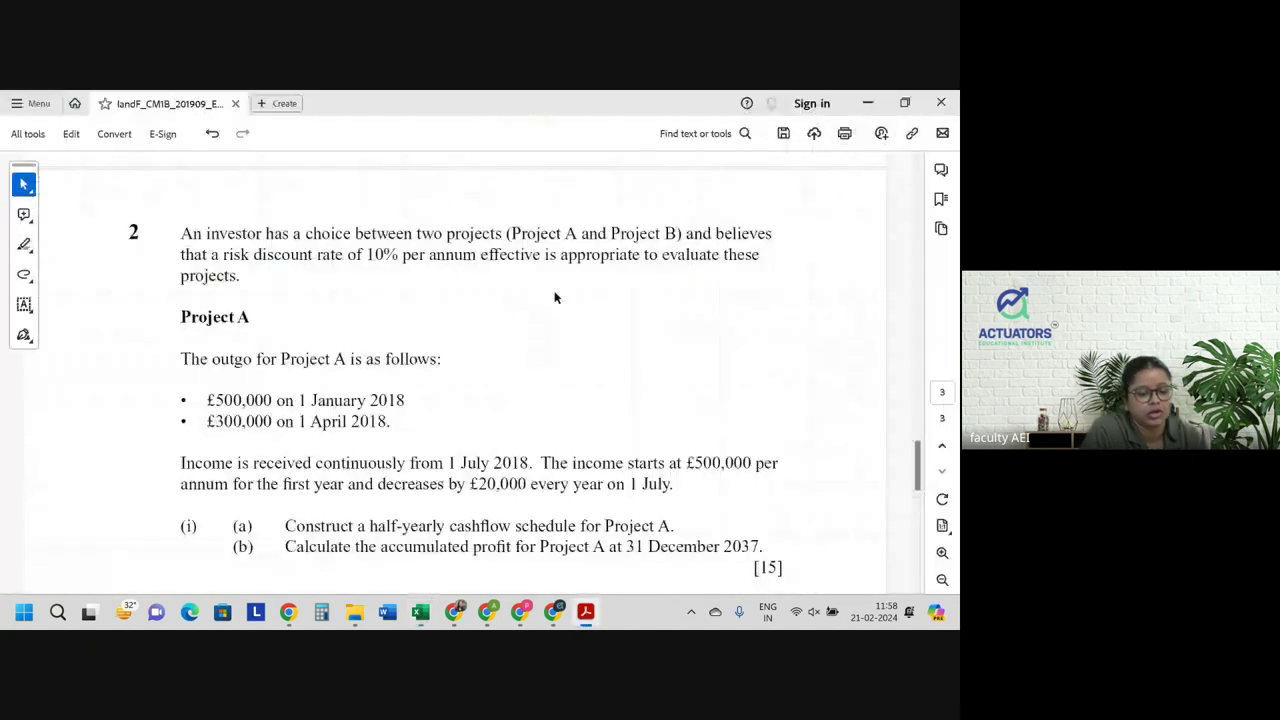
{"action": "scroll", "coordinate": [555, 297], "scroll_direction": "down", "scroll_amount": 1}
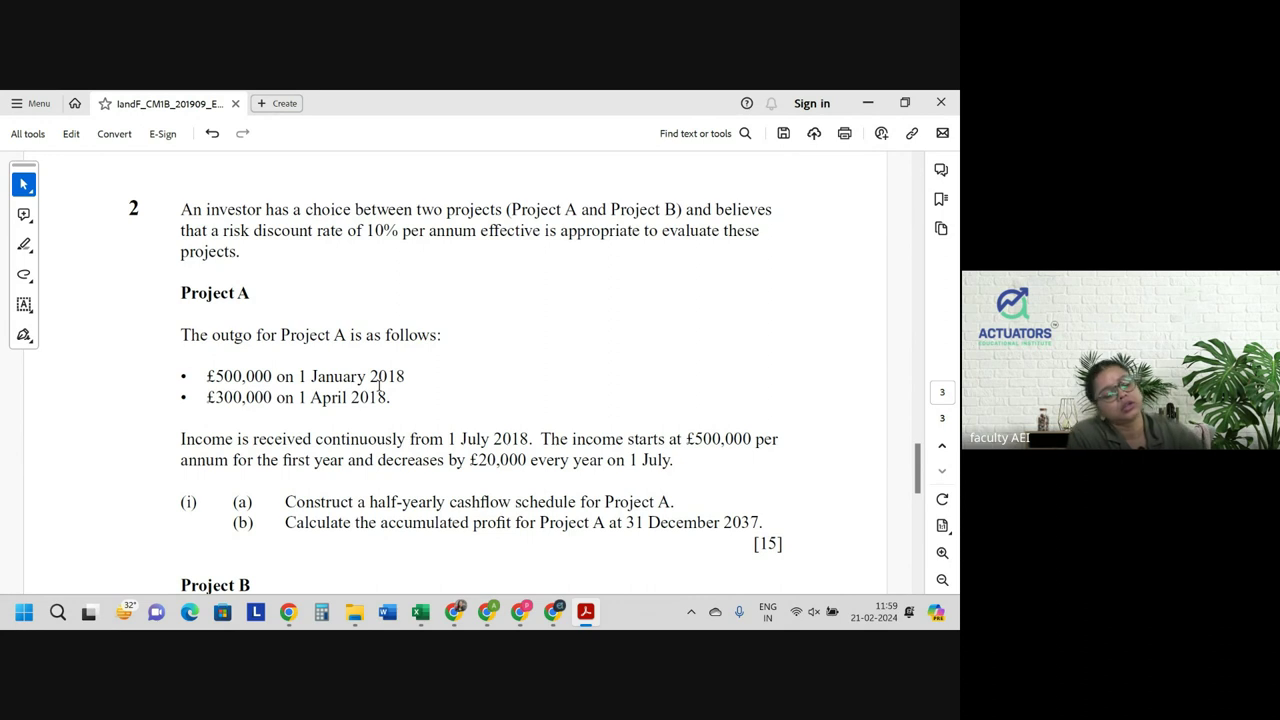
{"action": "scroll", "coordinate": [244, 352], "scroll_direction": "down", "scroll_amount": 1}
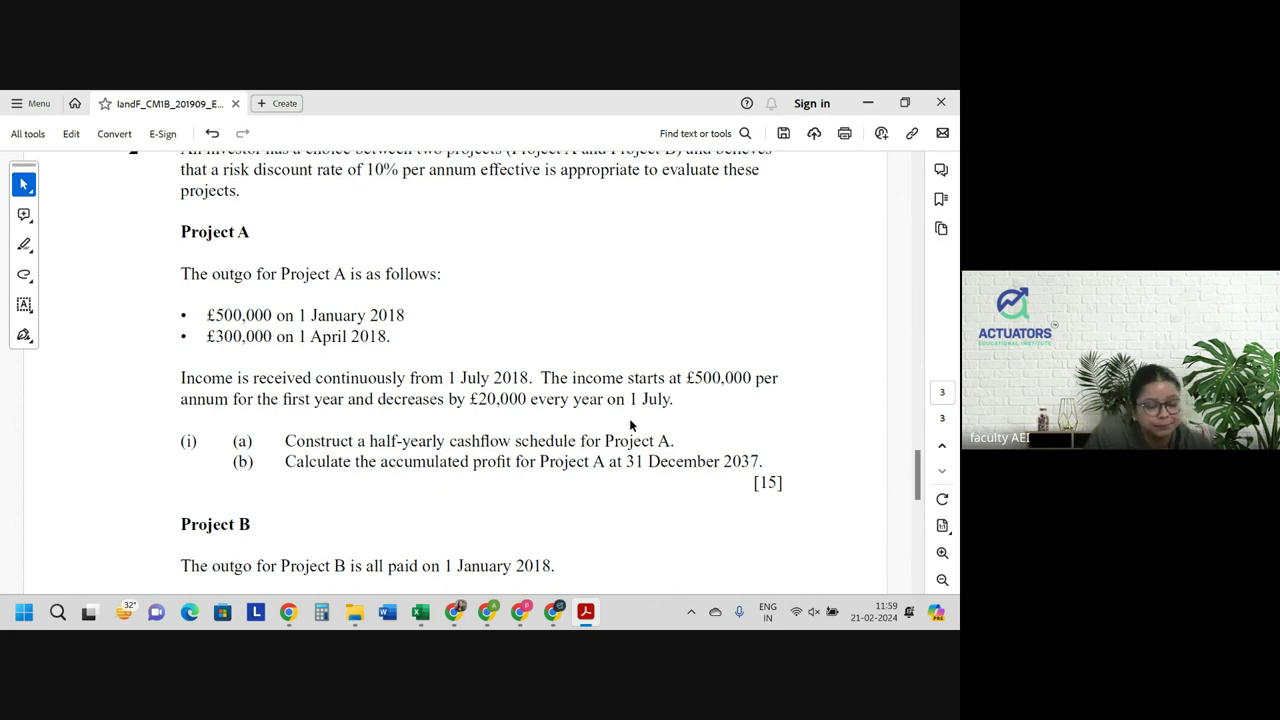
Highlight the phrase 'a half-yearly cashflow' in part (i)(a) in pink.
{"action": "left_click_drag", "start_coordinate": [357, 441], "coordinate": [510, 441]}
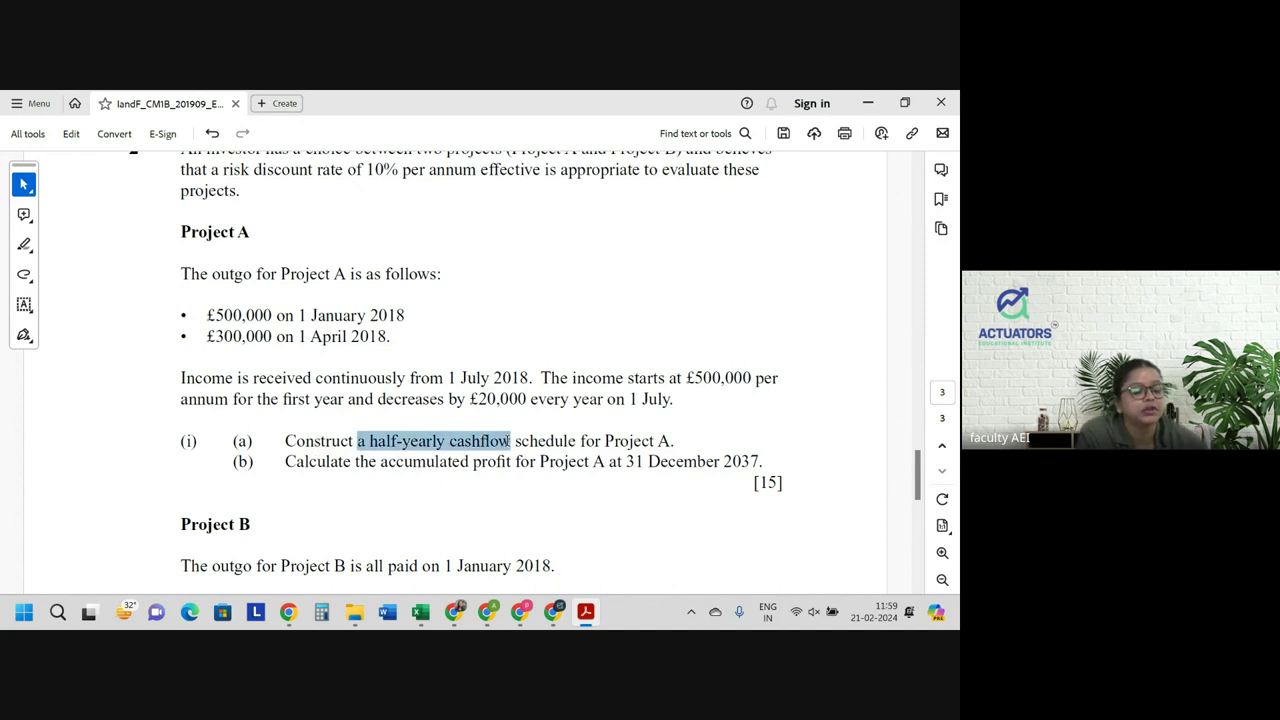
{"action": "left_click", "coordinate": [555, 413]}
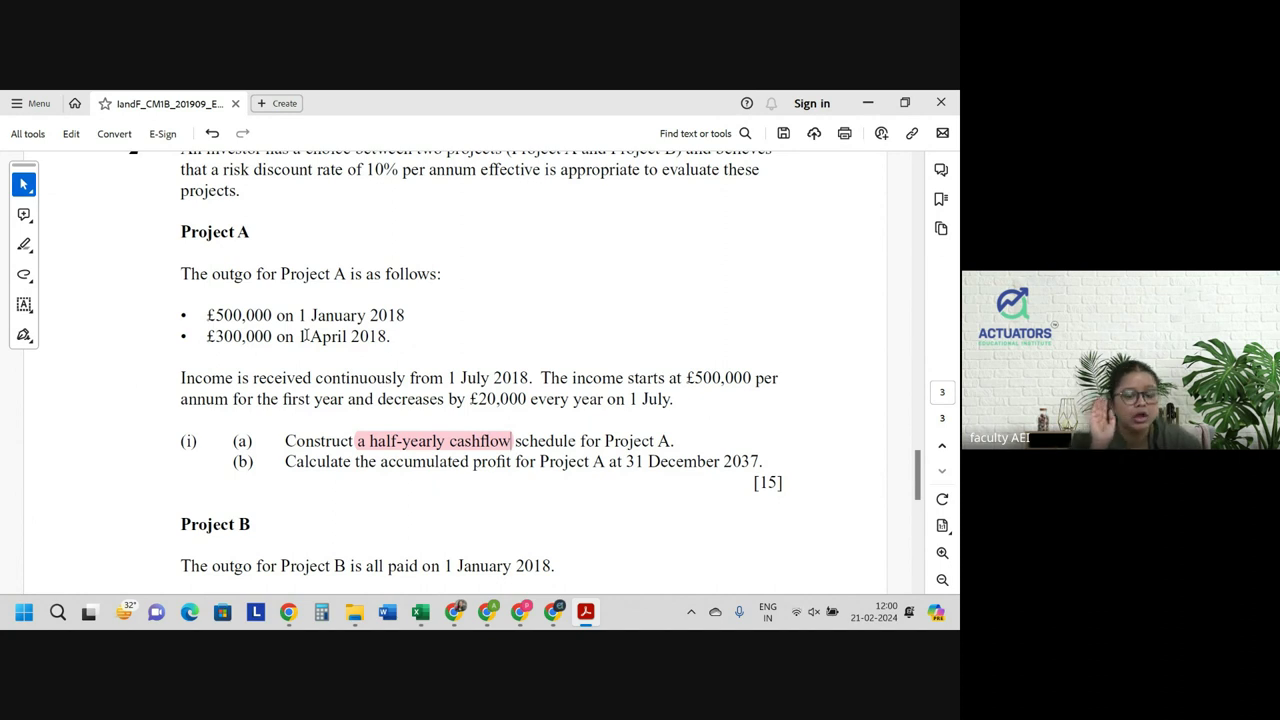
Open Excel's Q2 (i) cashflow sheet, then return to Project A's question in Acrobat.
{"action": "key", "text": "alt+Tab"}
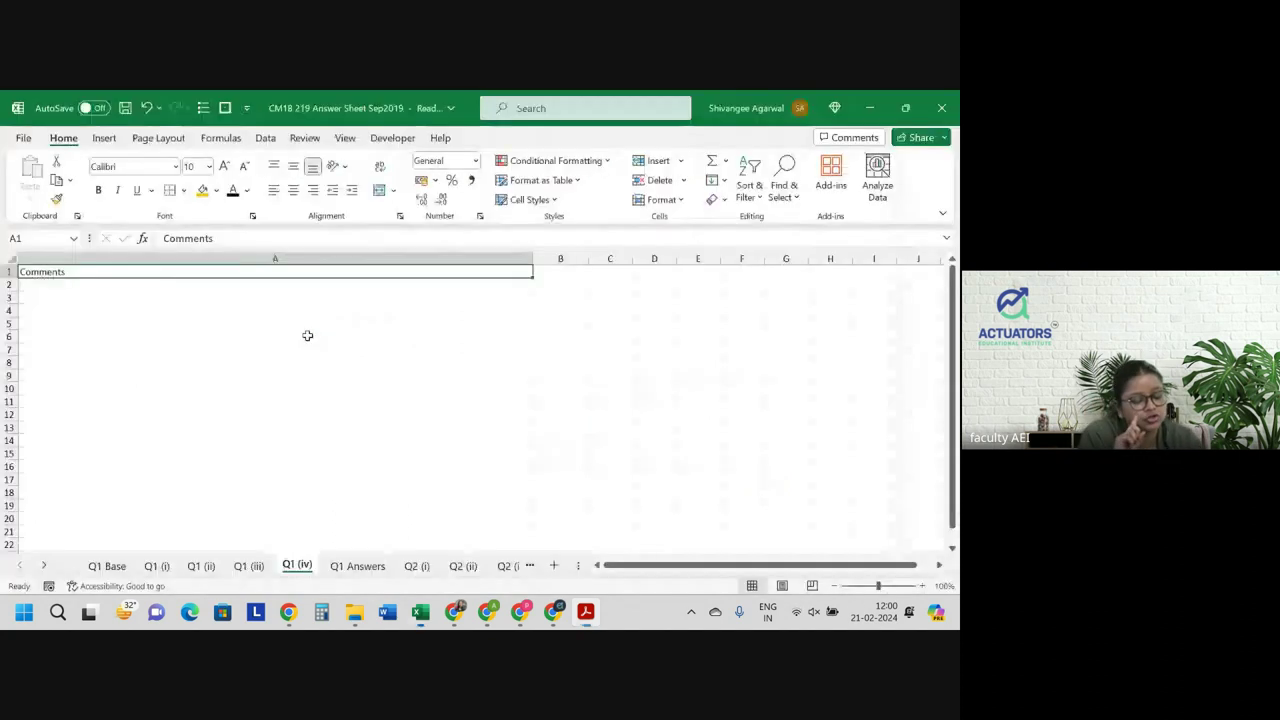
{"action": "left_click", "coordinate": [413, 567]}
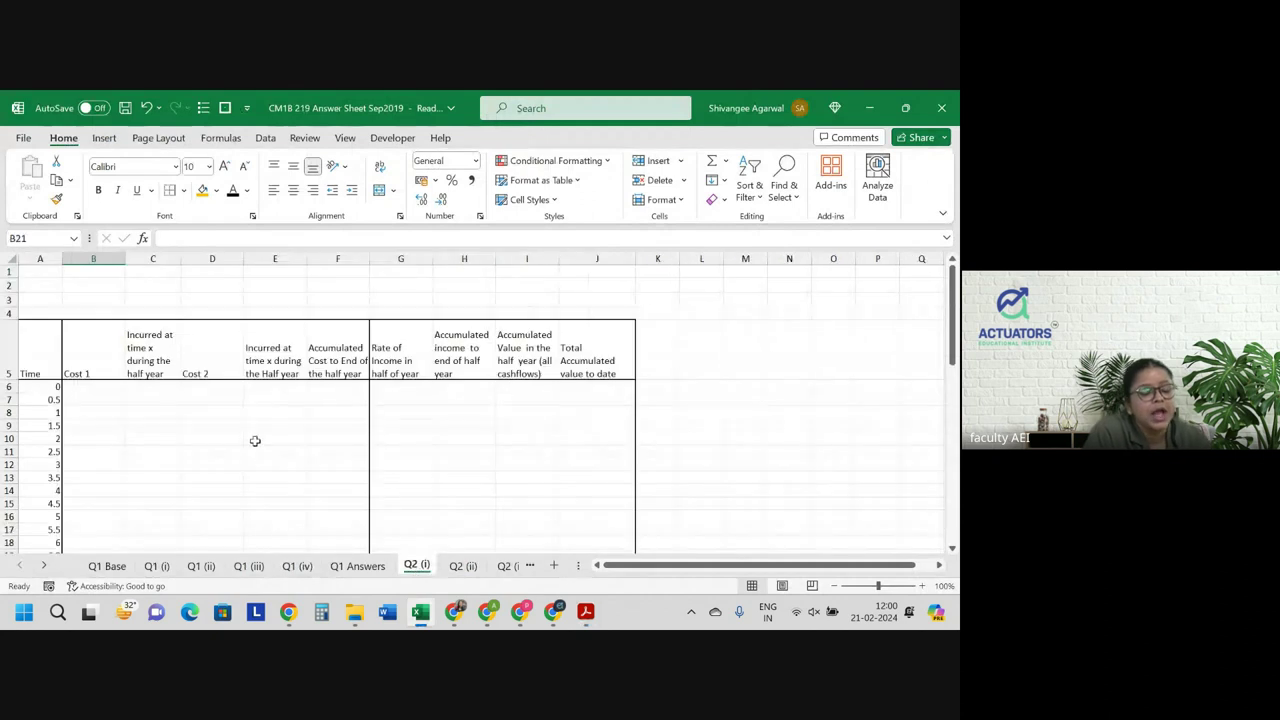
{"action": "scroll", "coordinate": [245, 436], "scroll_direction": "up", "scroll_amount": 2}
{"action": "scroll", "coordinate": [240, 432], "scroll_direction": "up", "scroll_amount": 1}
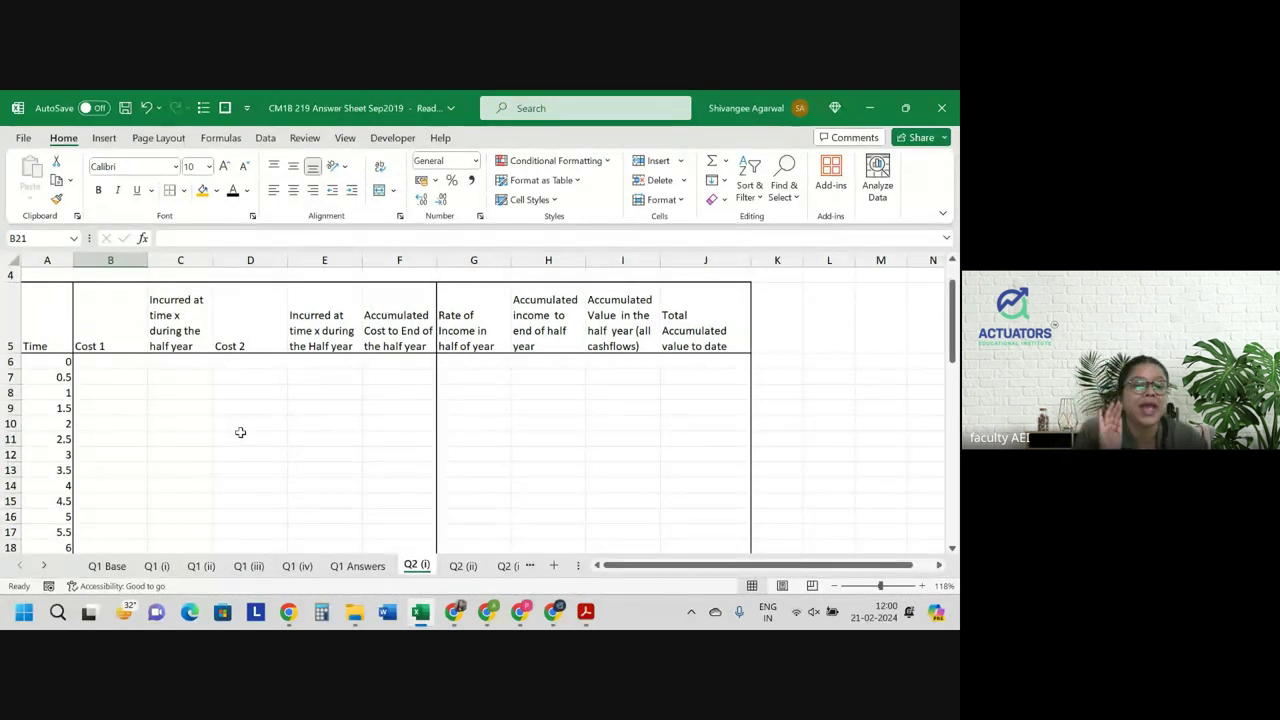
{"action": "key", "text": "alt+Tab"}
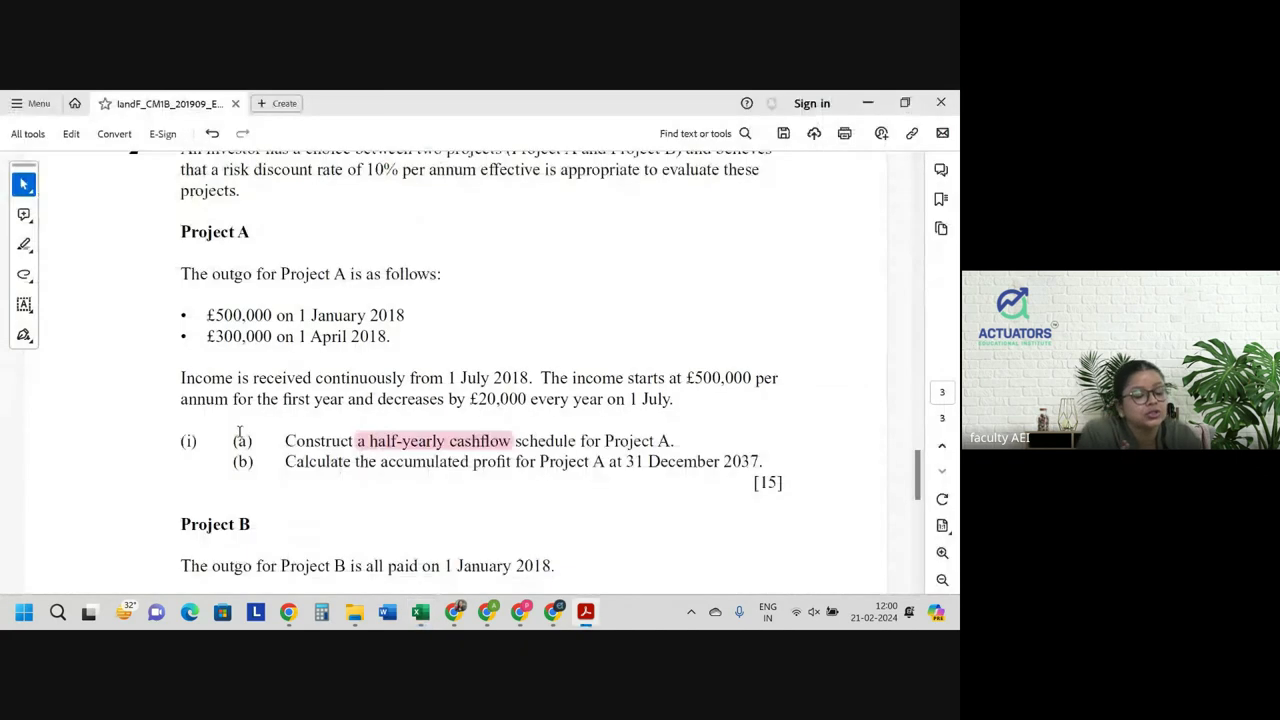
{"action": "key", "text": "alt+Tab"}
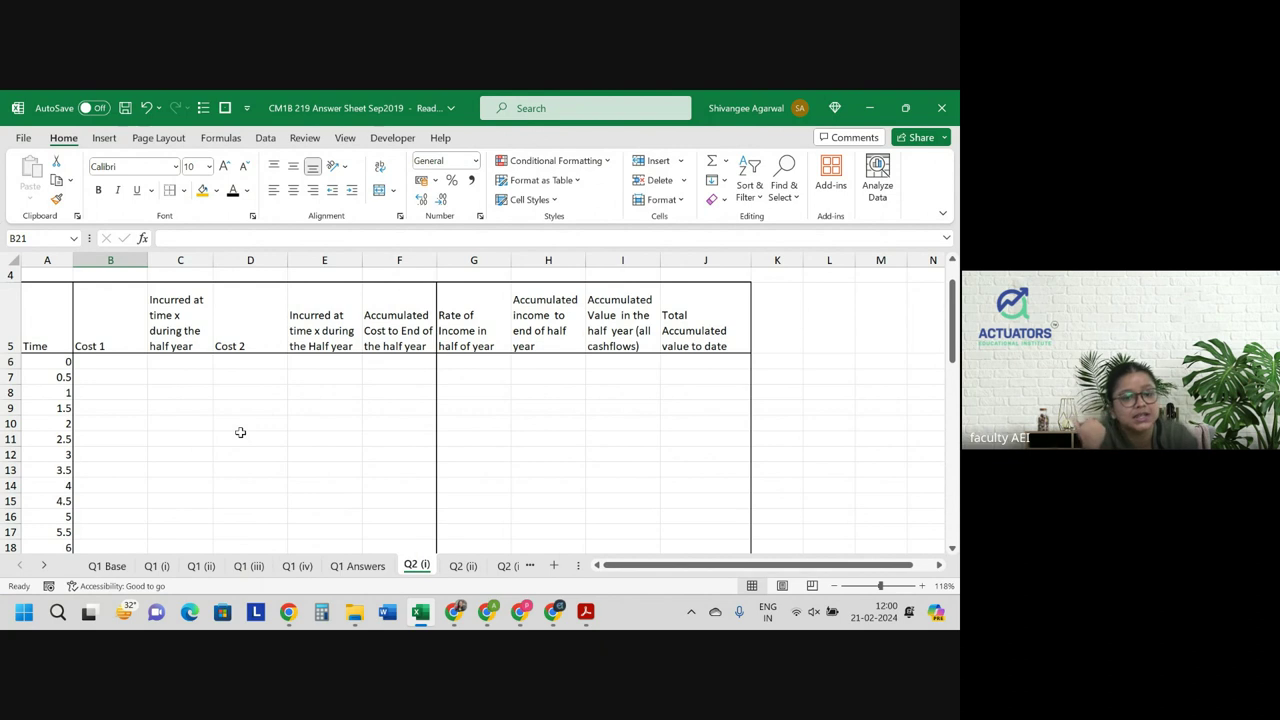
{"action": "key", "text": "alt+Tab"}
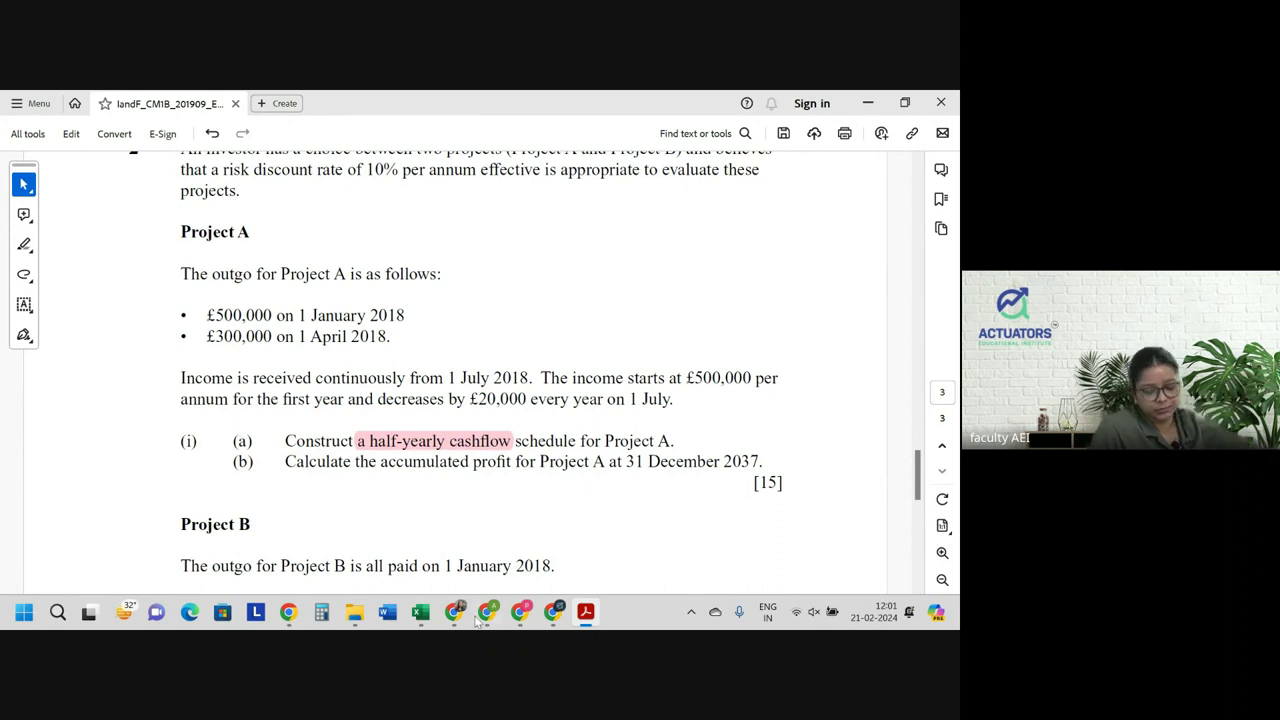
Select and review part (b)'s accumulated-profit wording, then return to Excel's Q2 (i) sheet.
{"action": "left_click_drag", "start_coordinate": [285, 461], "coordinate": [465, 470]}
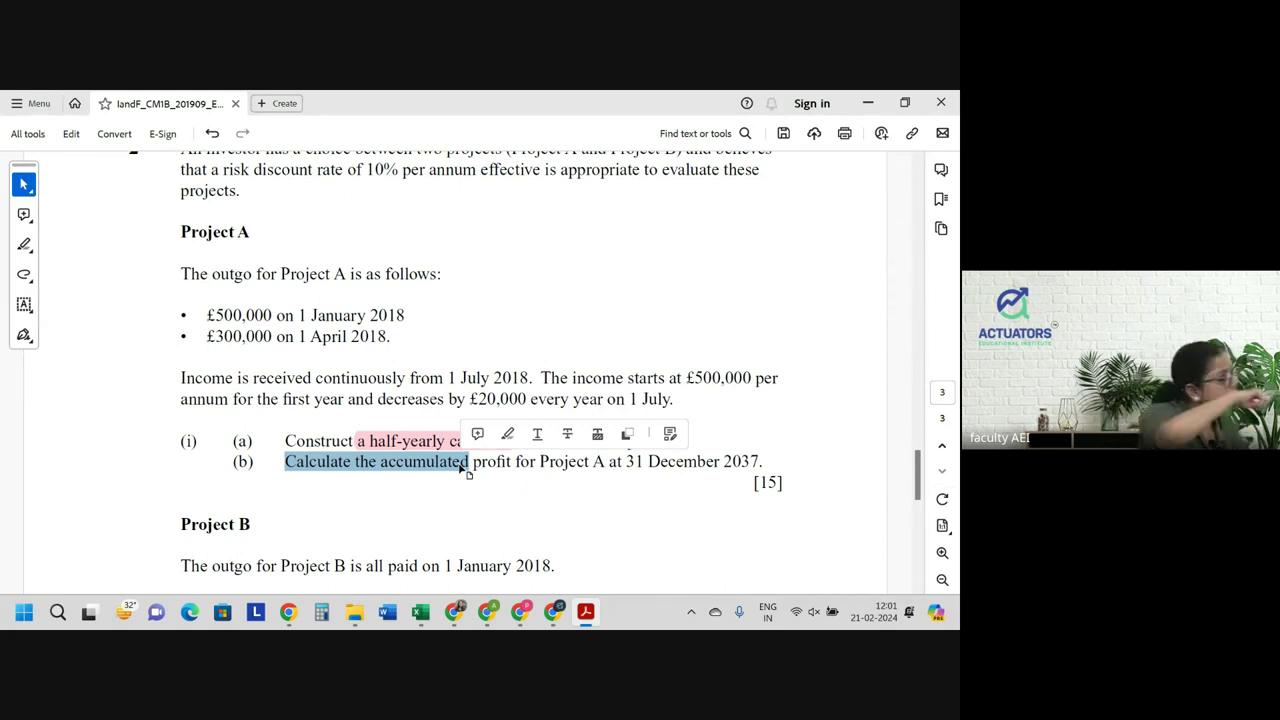
{"action": "left_click", "coordinate": [609, 374]}
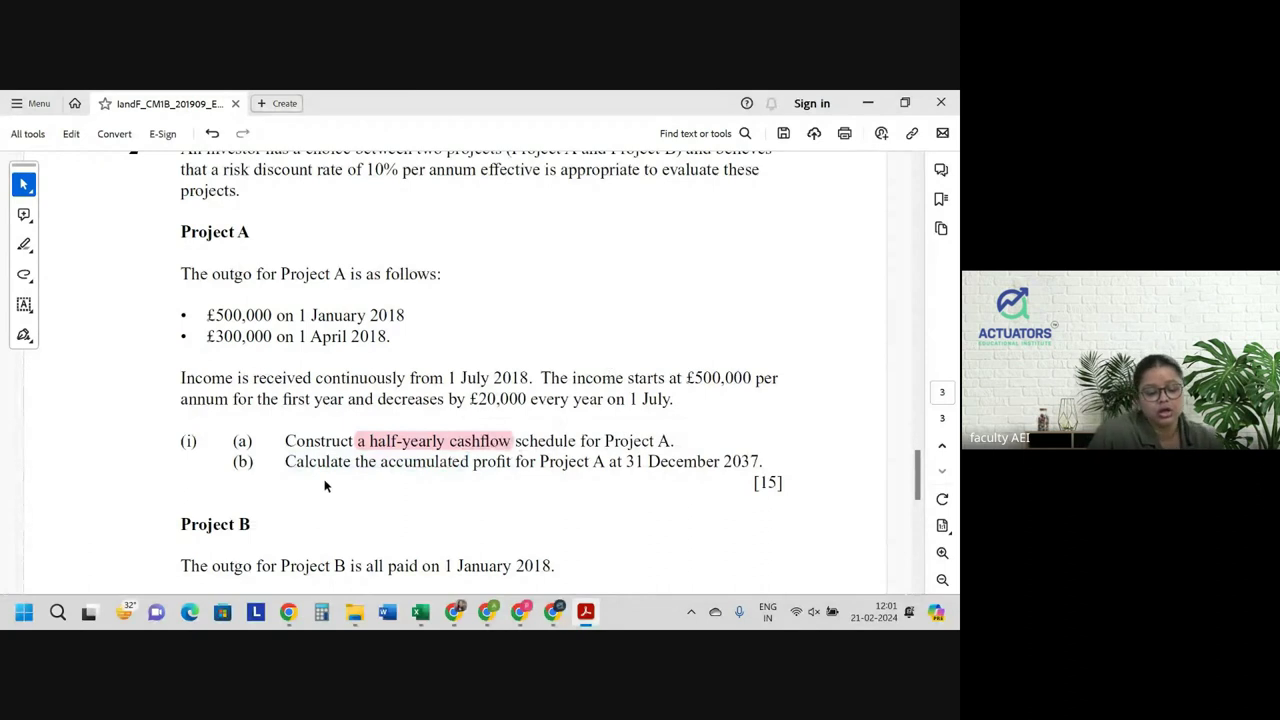
{"action": "left_click_drag", "start_coordinate": [285, 461], "coordinate": [462, 472]}
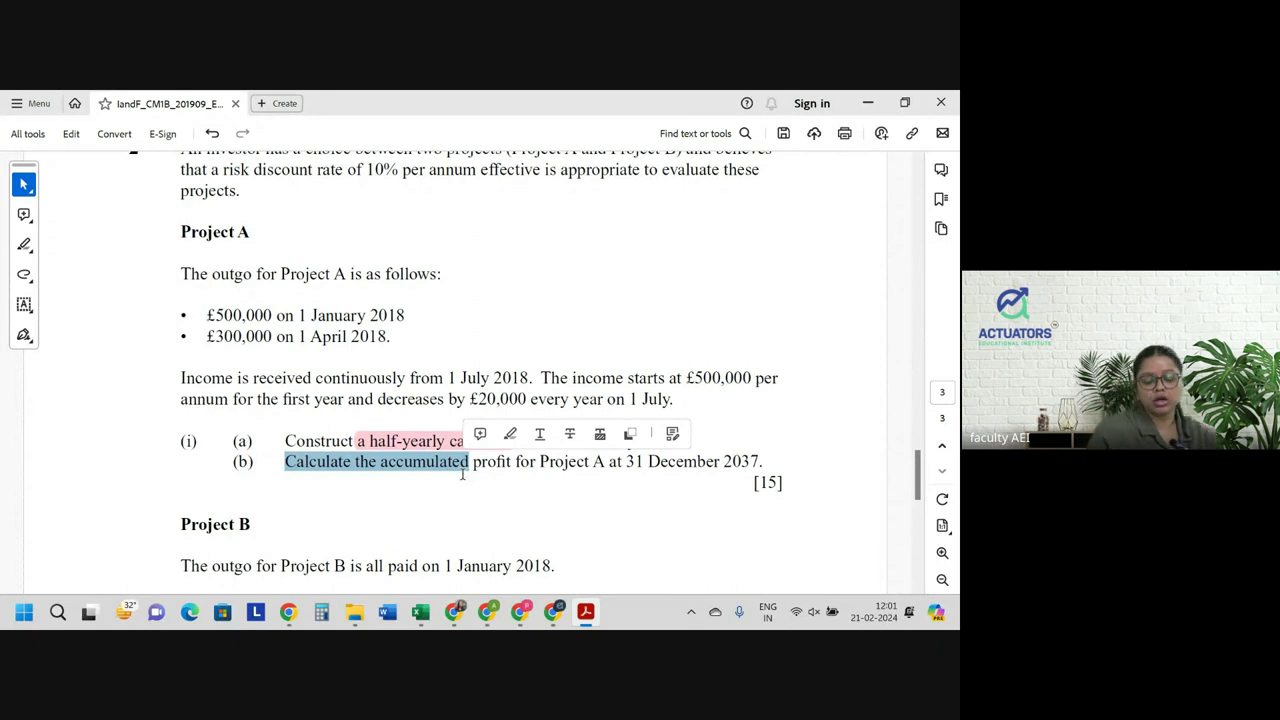
{"action": "left_click", "coordinate": [462, 472]}
{"action": "left_click", "coordinate": [416, 445]}
{"action": "left_click", "coordinate": [410, 466]}
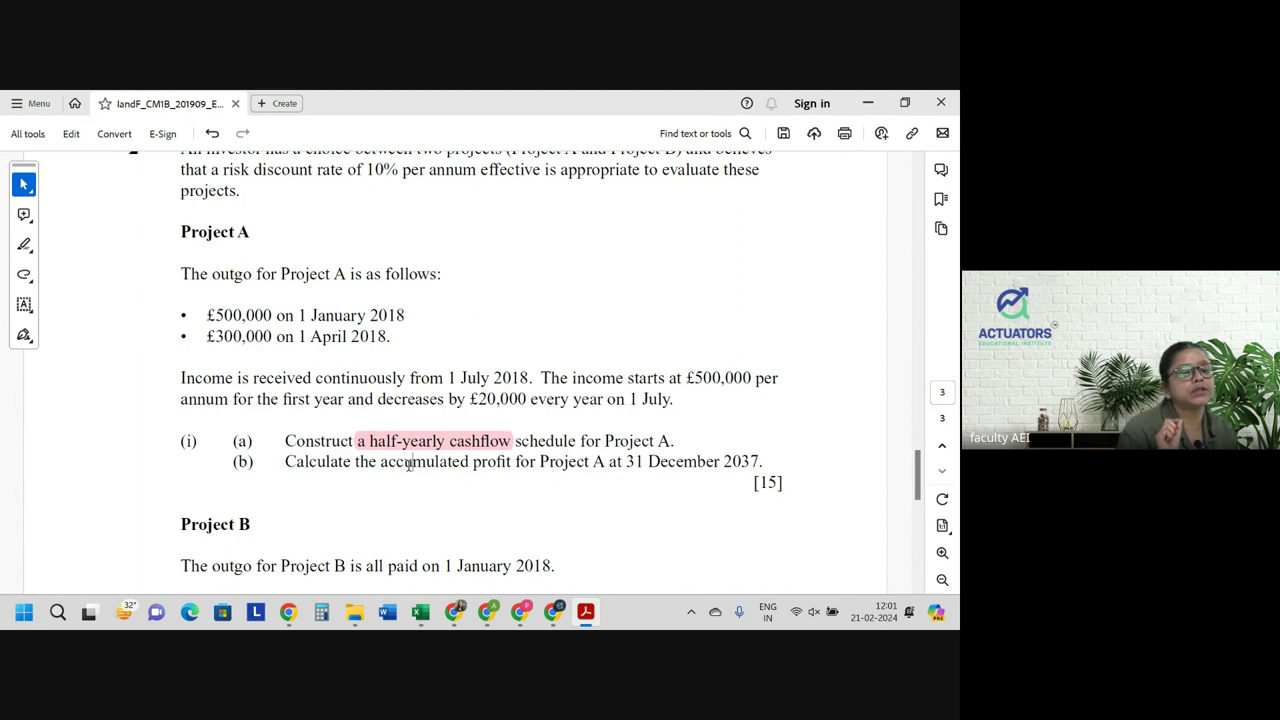
{"action": "key", "text": "alt+Tab"}
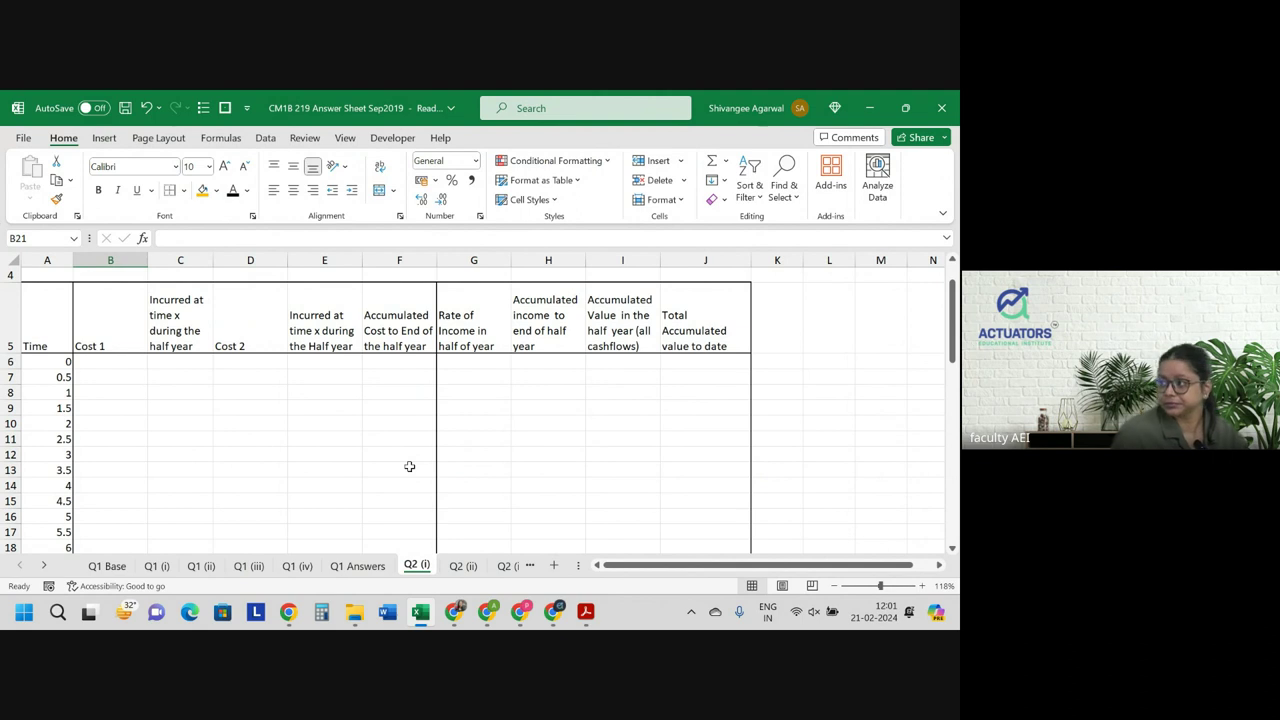
Enter the label 'i' in A2 and the 10% interest rate in B2.
{"action": "scroll", "coordinate": [409, 466], "scroll_direction": "up", "scroll_amount": 1}
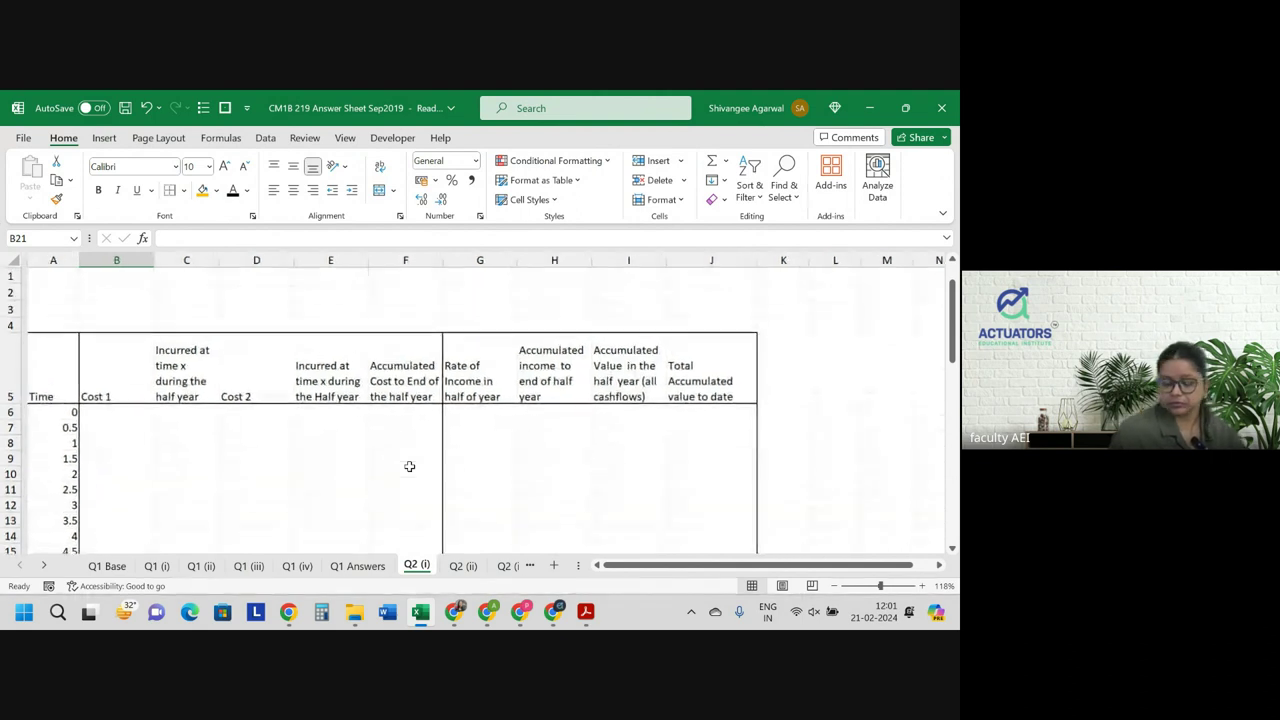
{"action": "left_click", "coordinate": [60, 283]}
{"action": "type", "text": "i"}
{"action": "key", "text": "Tab"}
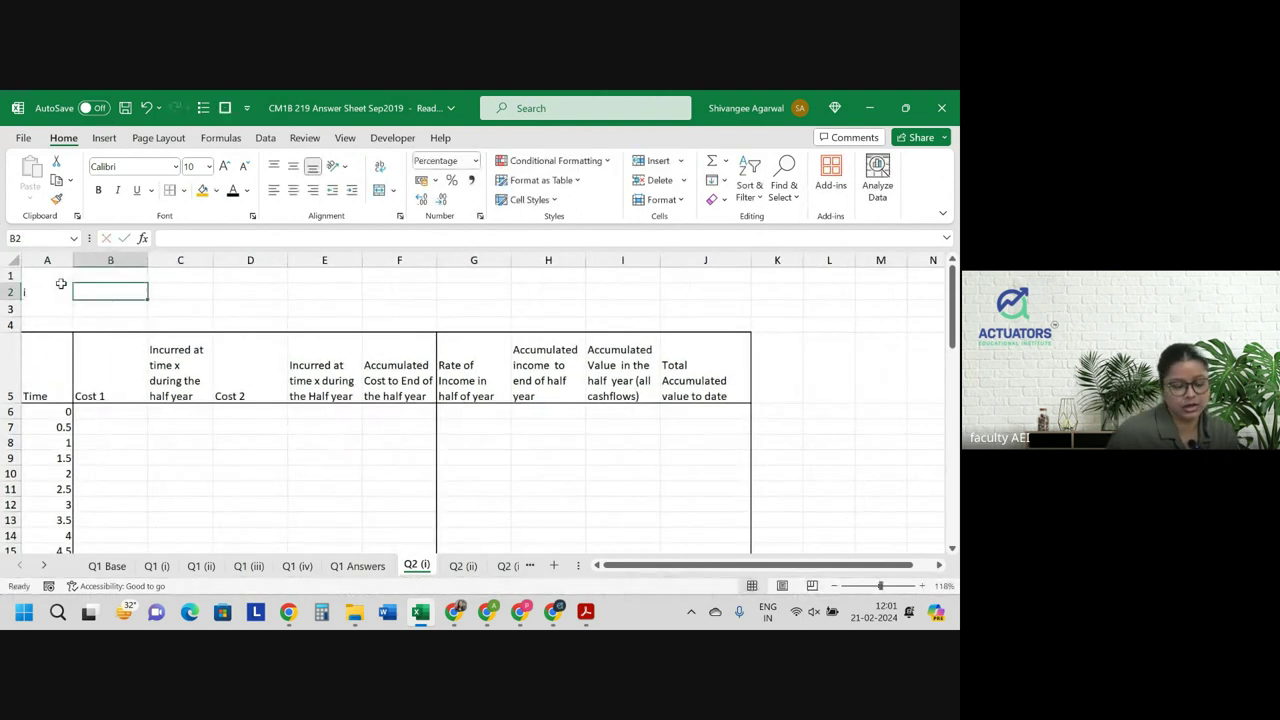
{"action": "key", "text": "alt+Tab"}
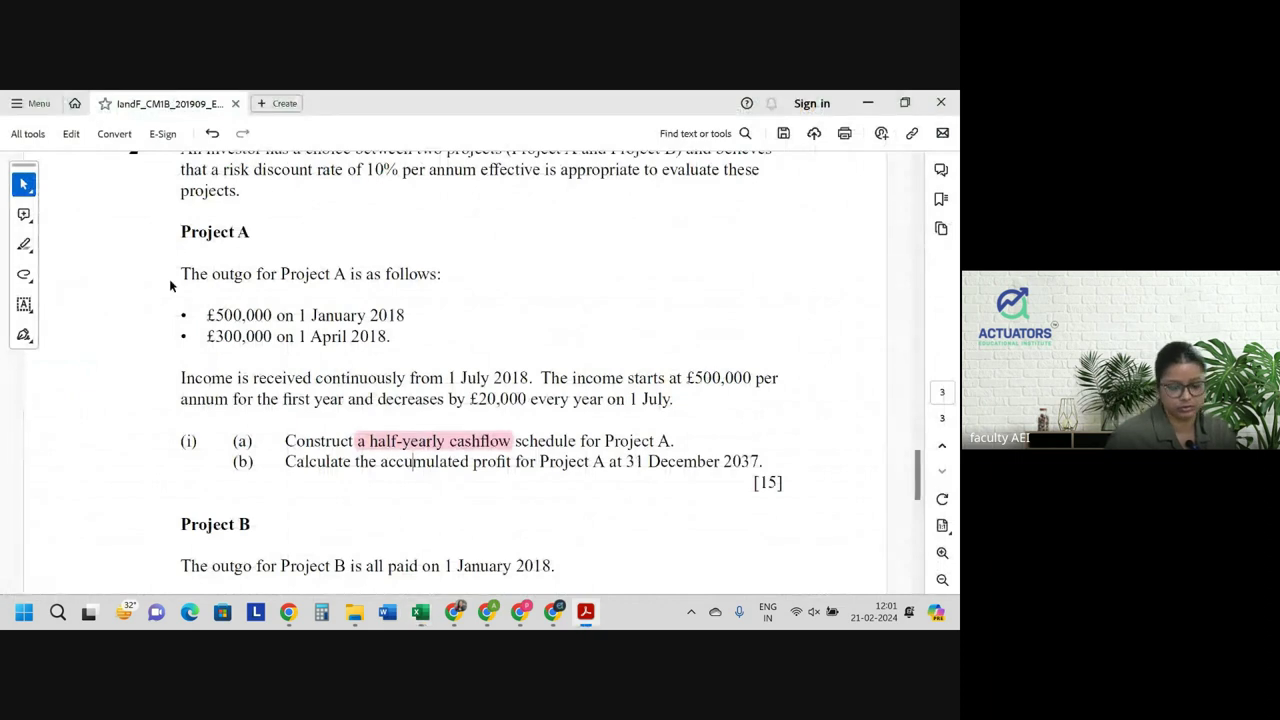
{"action": "key", "text": "alt+Tab"}
{"action": "type", "text": "10"}
{"action": "key", "text": "Return"}
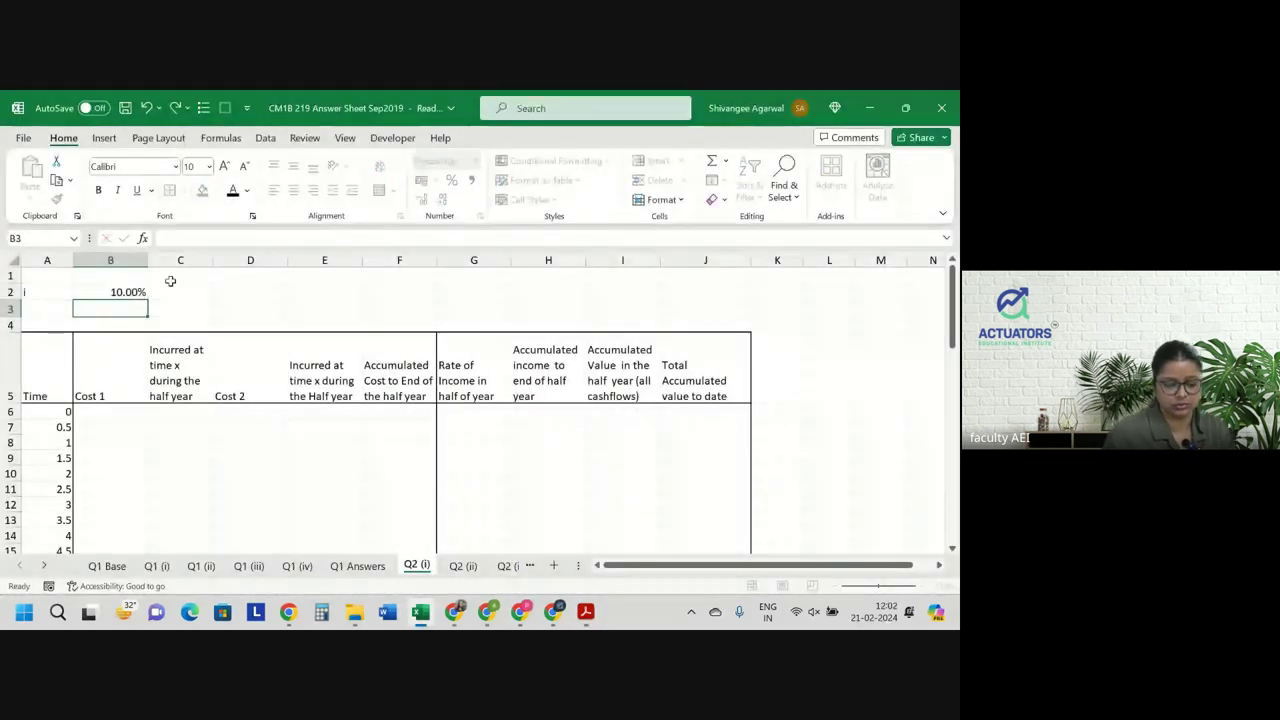
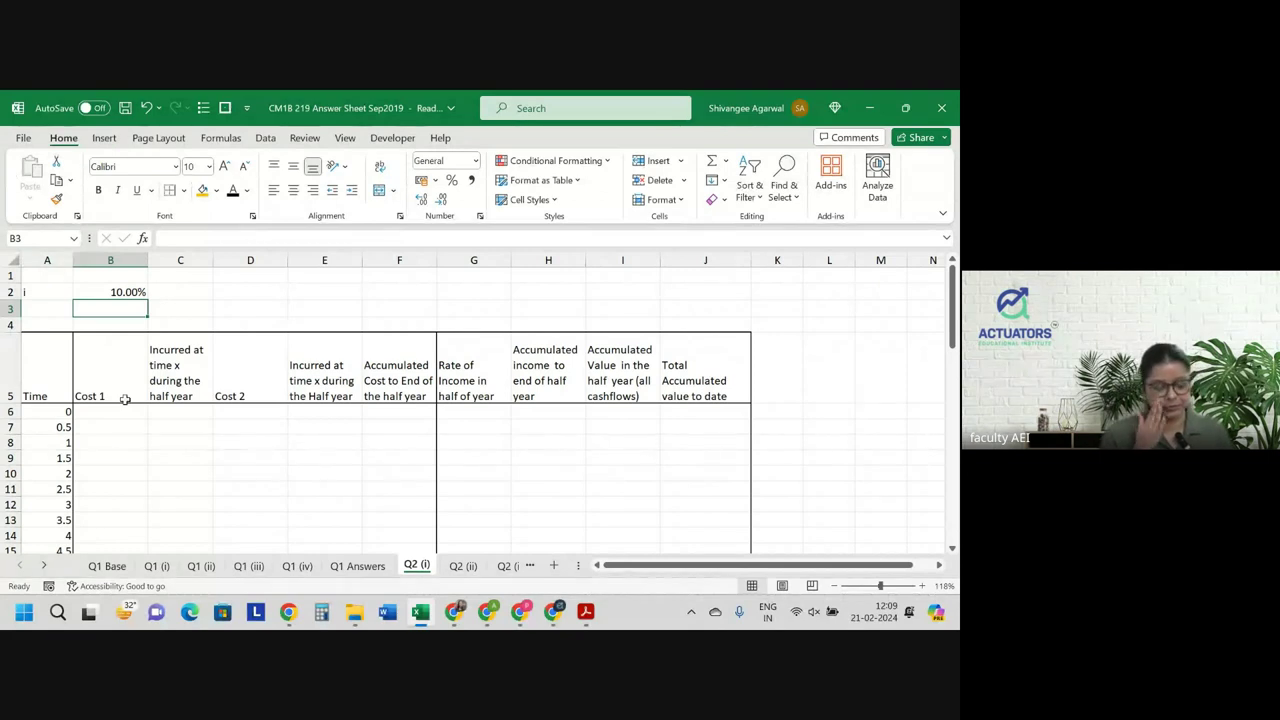
Check the question paper and enter Project A's 5,00,000 outgo as Cost 1 in B6.
{"action": "key", "text": "alt+Tab"}
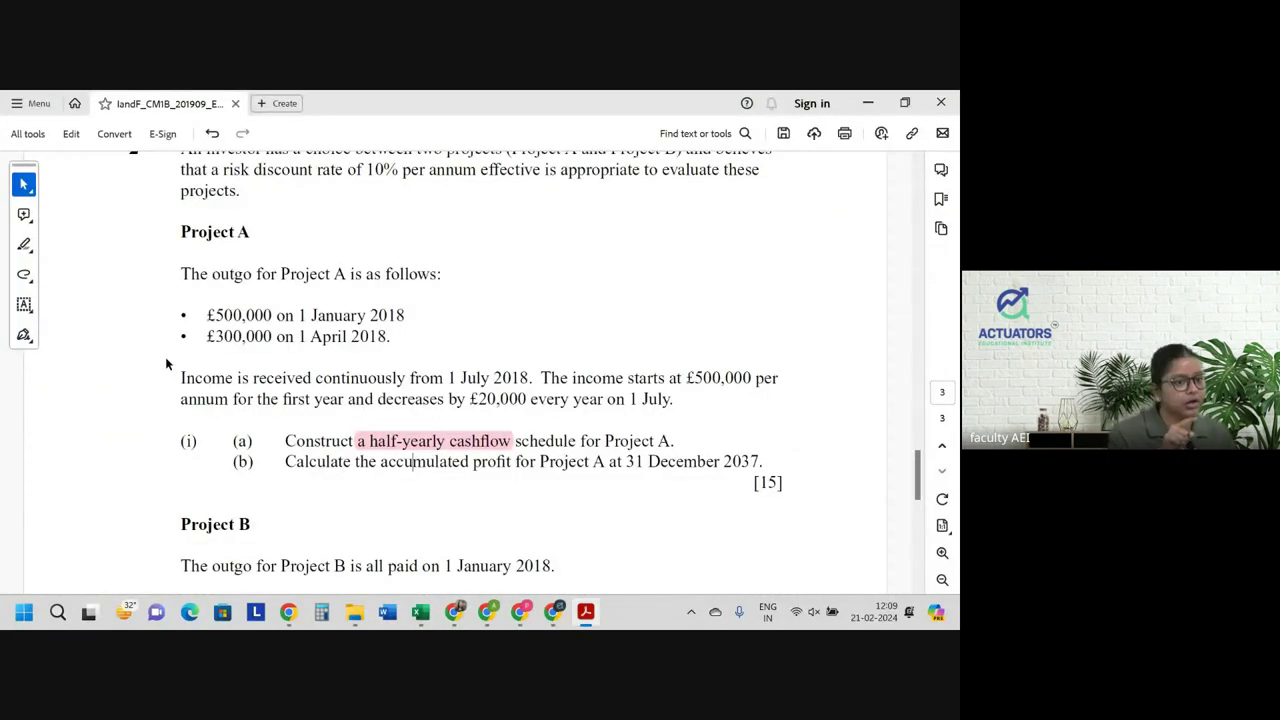
{"action": "key", "text": "alt+Tab"}
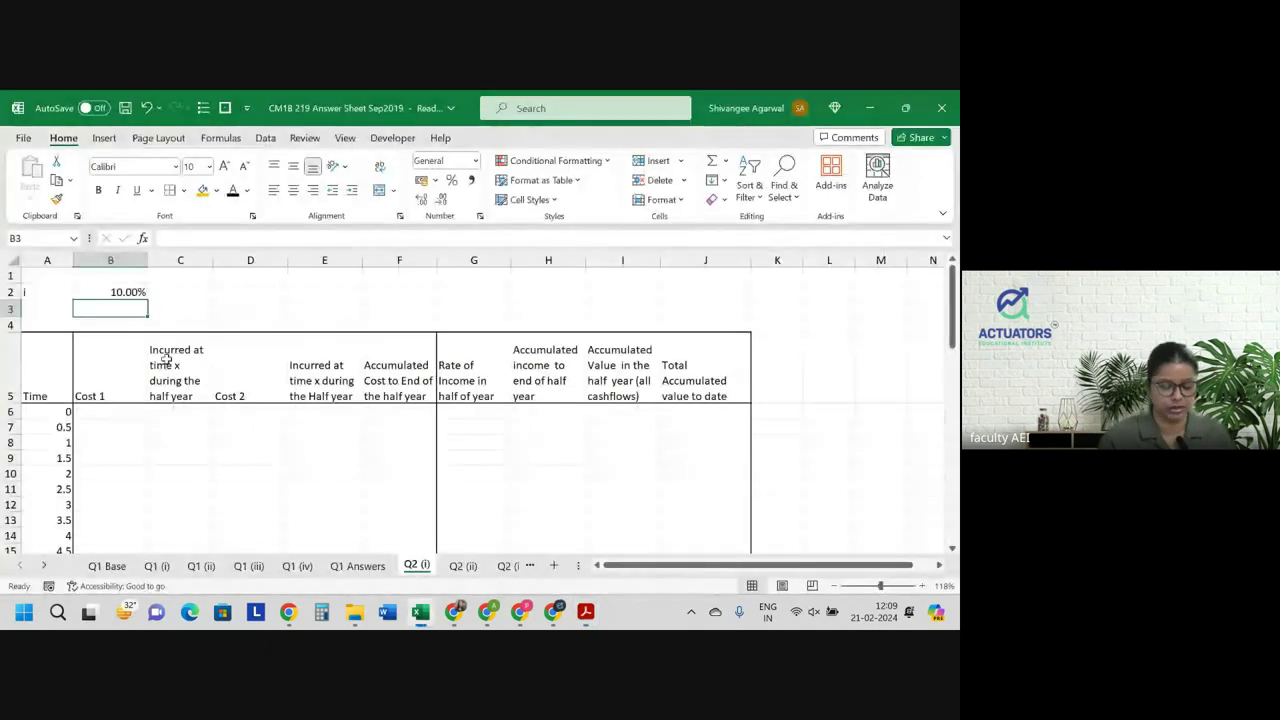
{"action": "key", "text": "alt+Tab"}
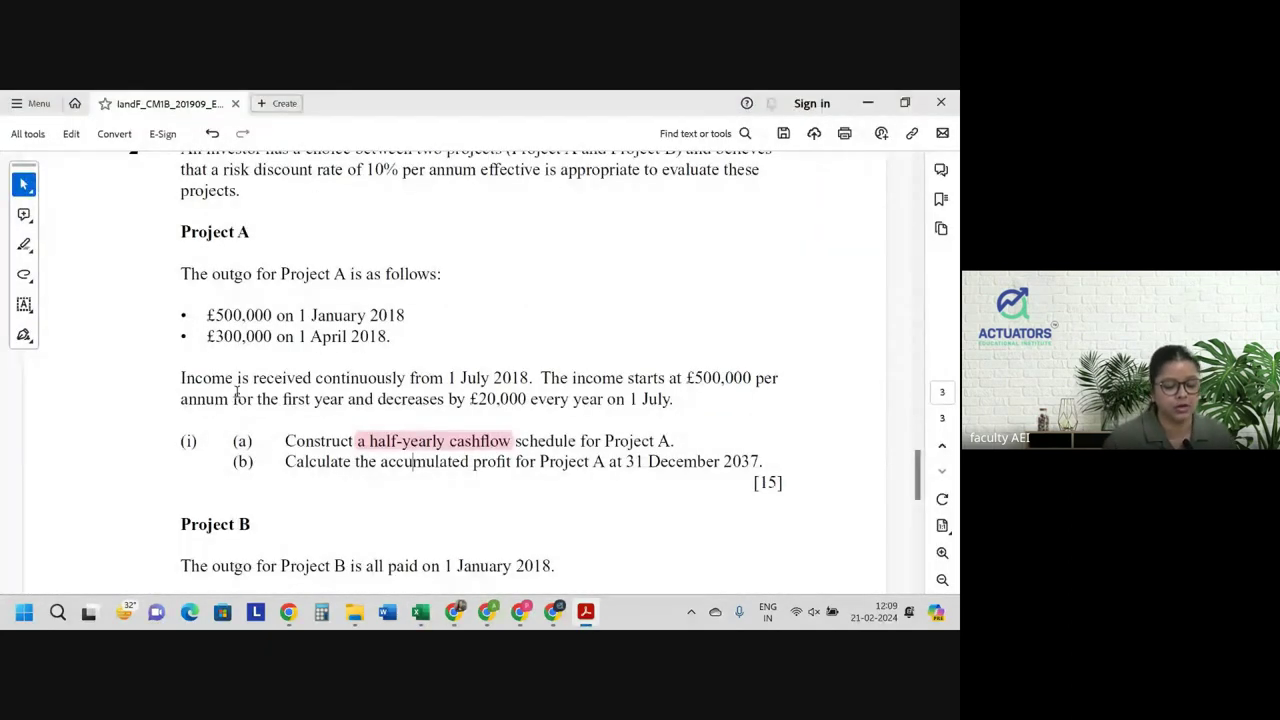
{"action": "scroll", "coordinate": [236, 391], "scroll_direction": "up", "scroll_amount": 1}
{"action": "key", "text": "alt+Tab"}
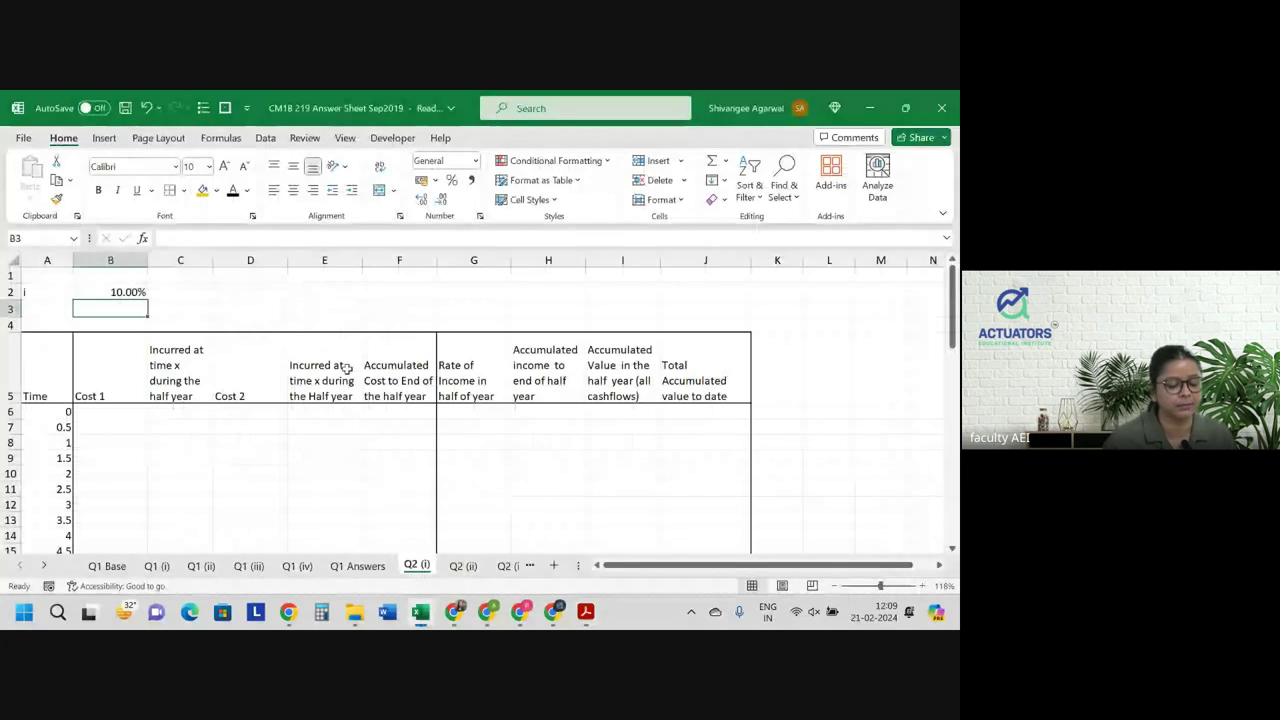
{"action": "key", "text": "alt+Tab"}
{"action": "scroll", "coordinate": [346, 369], "scroll_direction": "up", "scroll_amount": 2}
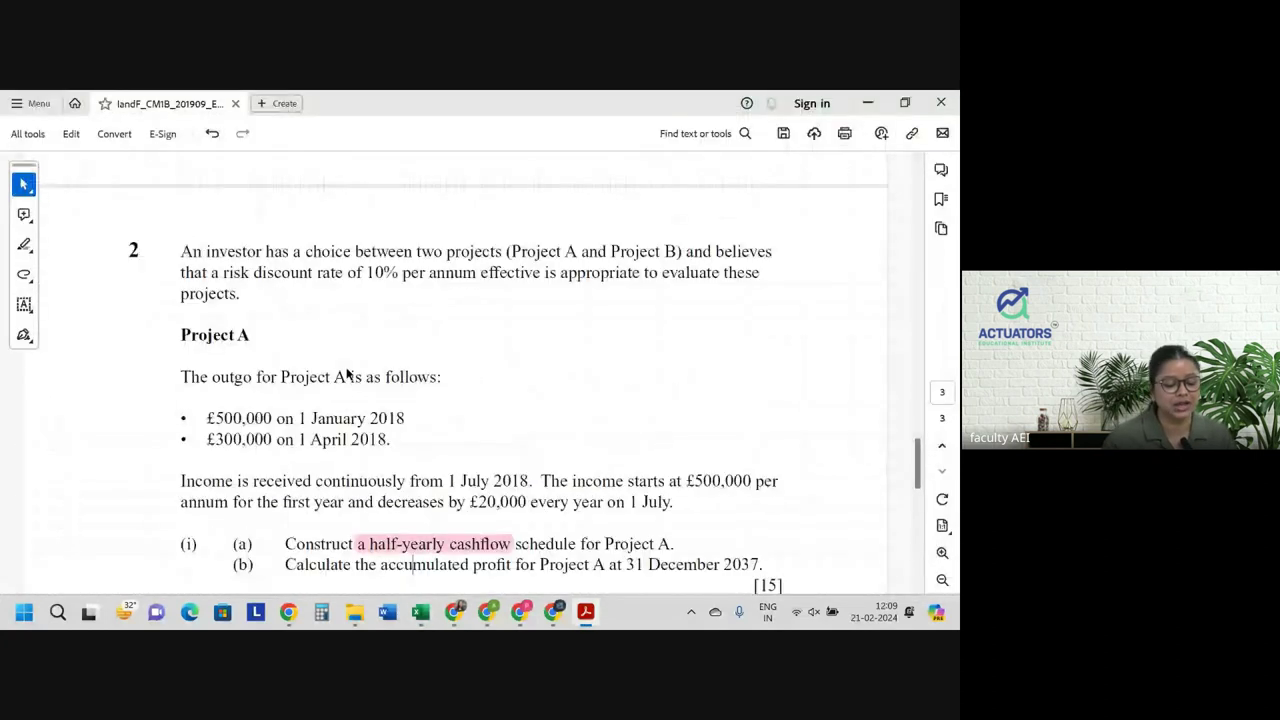
{"action": "scroll", "coordinate": [361, 400], "scroll_direction": "down", "scroll_amount": 2}
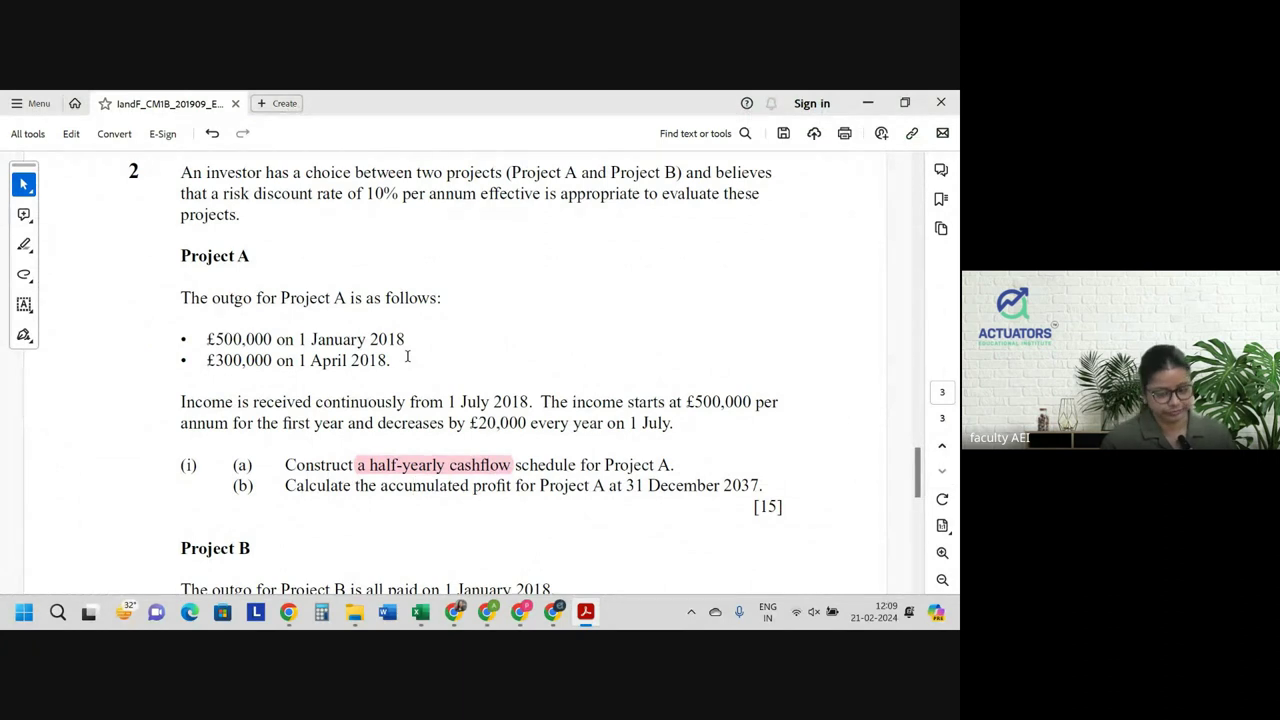
{"action": "key", "text": "alt+Tab"}
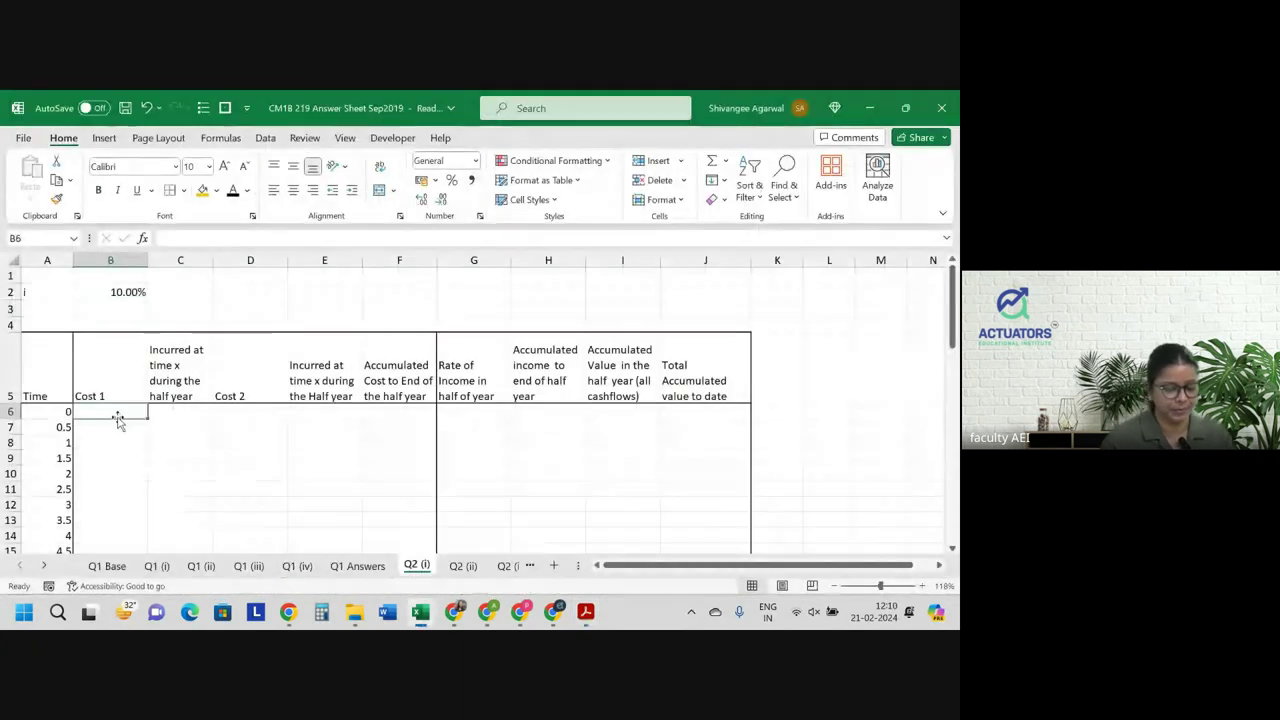
{"action": "type", "text": "5,00,000"}
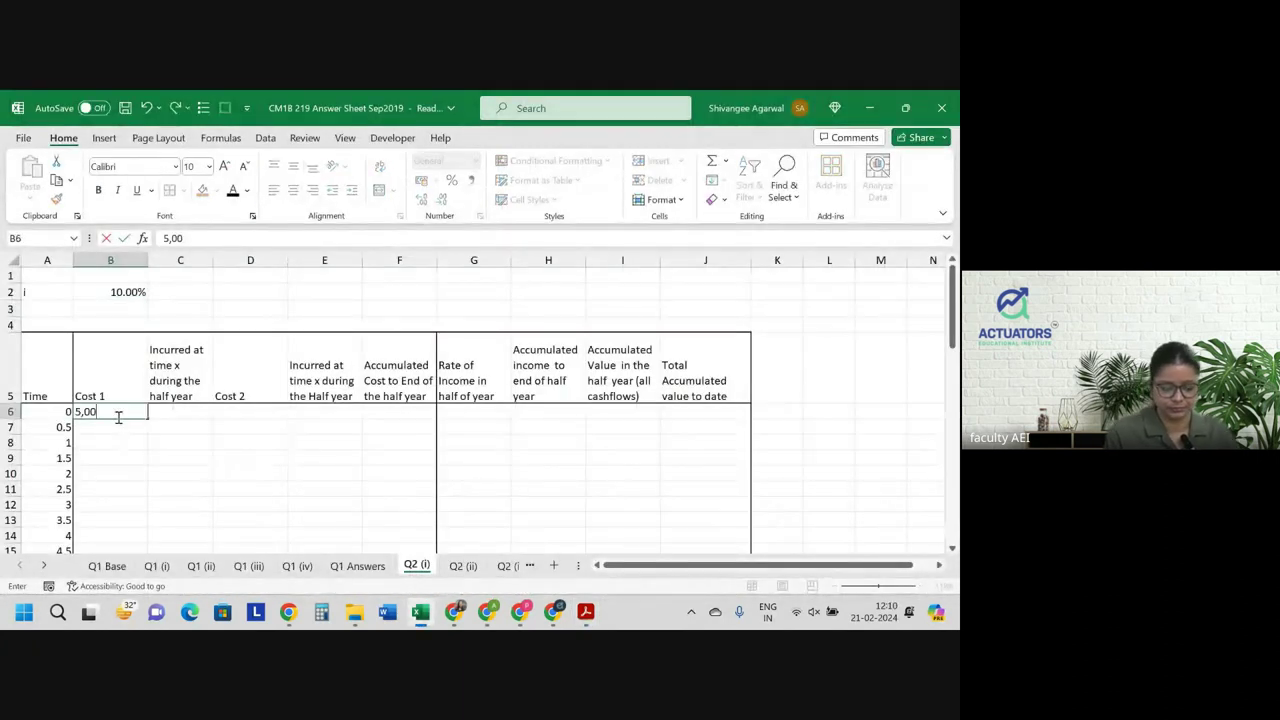
{"action": "key", "text": "Return"}
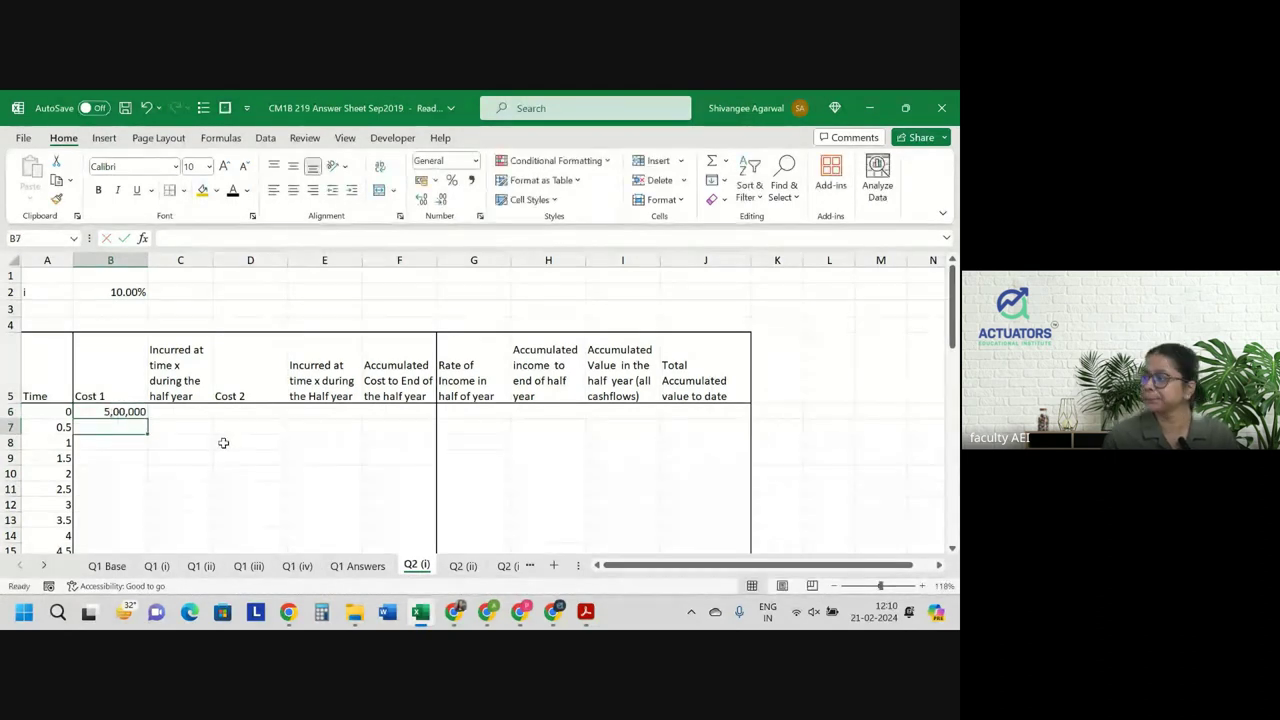
Enter 0 as Cost 1's incurred time in C6.
{"action": "key", "text": "alt+Tab"}
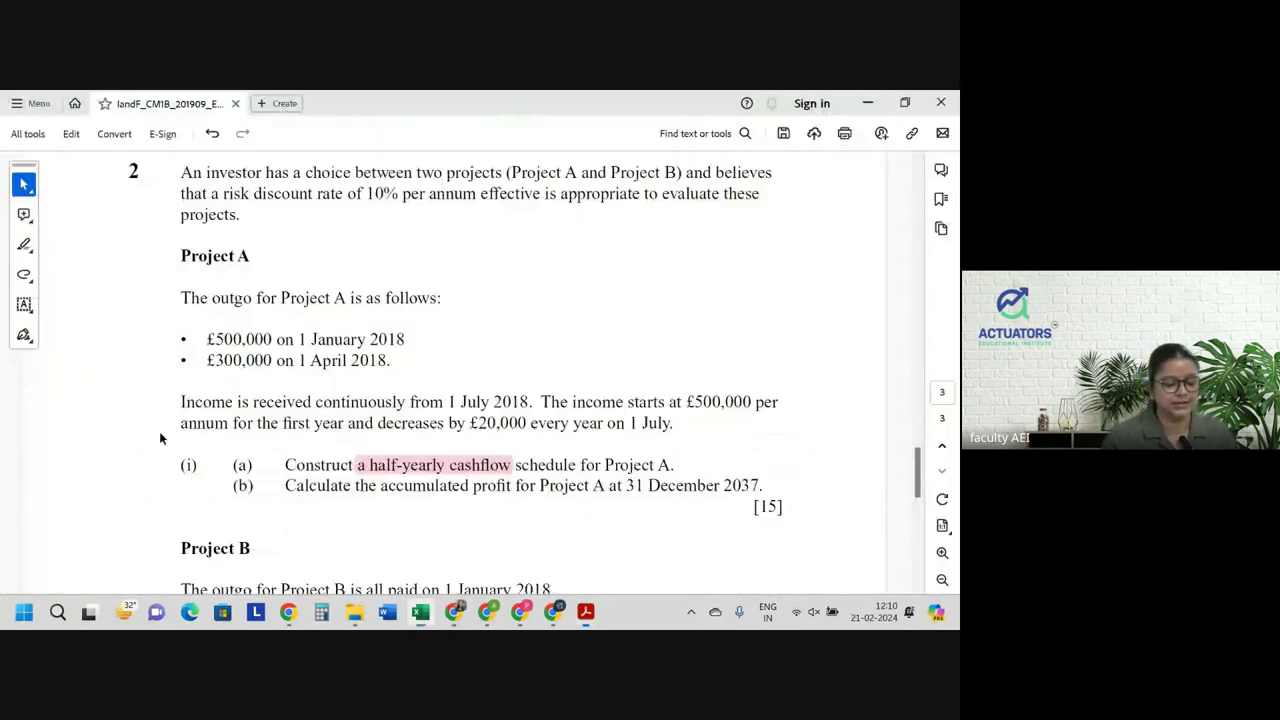
{"action": "key", "text": "alt+Tab"}
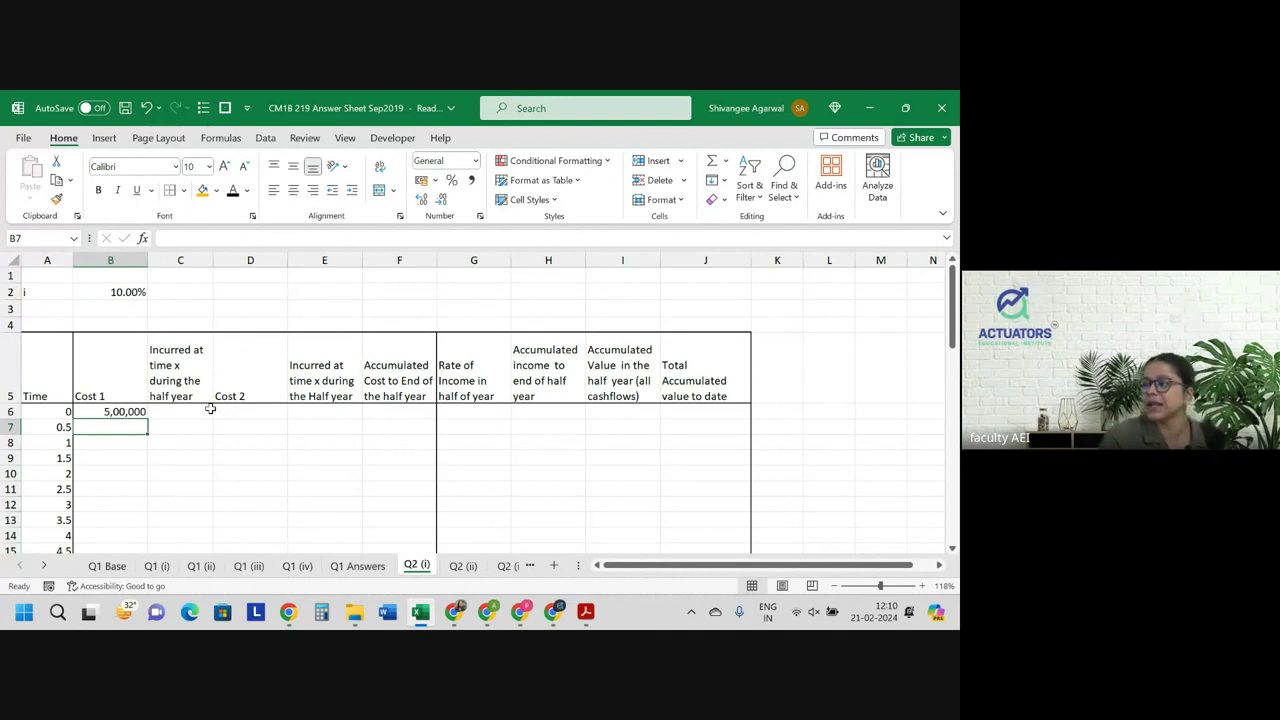
{"action": "left_click", "coordinate": [210, 409]}
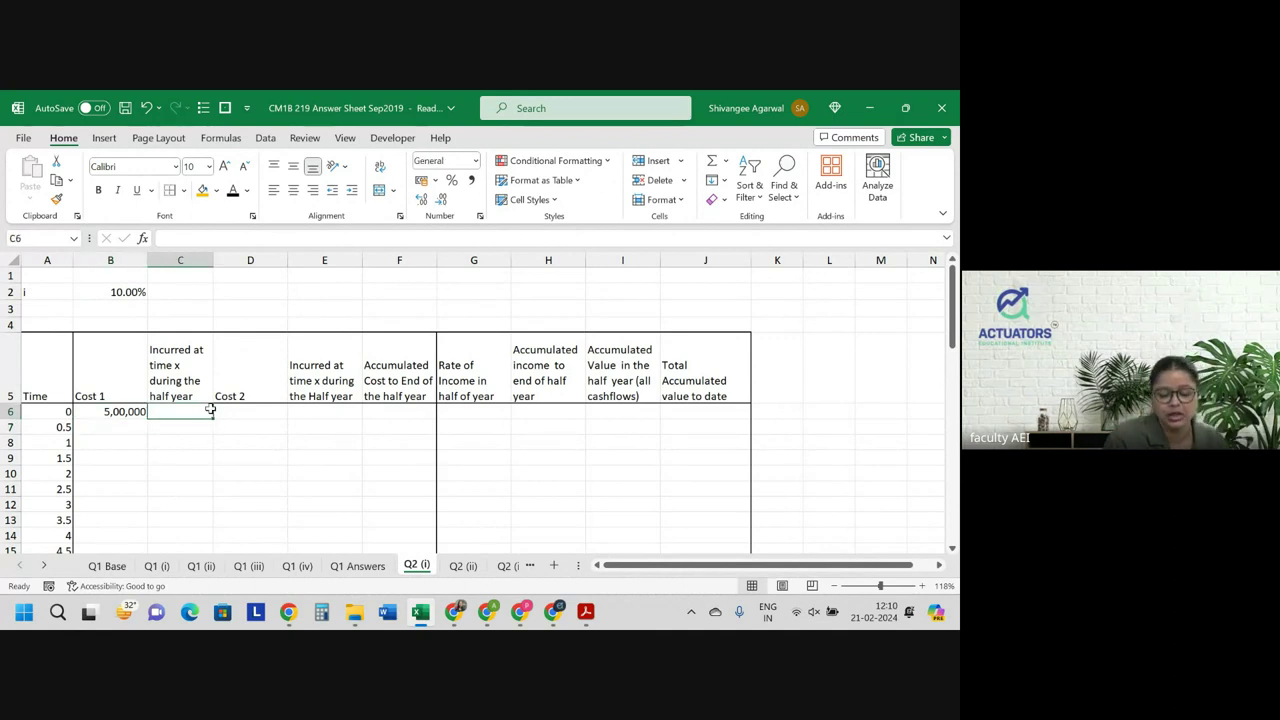
{"action": "double_click", "coordinate": [210, 409]}
{"action": "key", "text": "Return"}
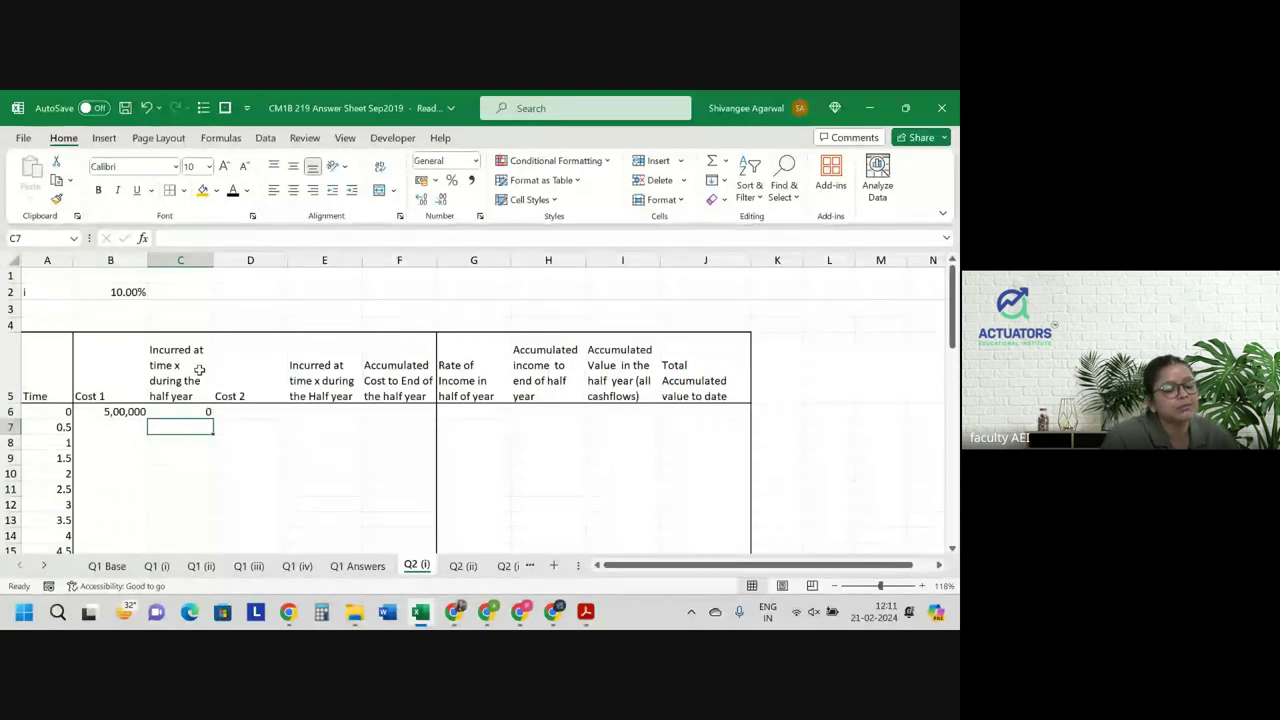
Enter 3,00,000 as Cost 2 in D6.
{"action": "left_click", "coordinate": [251, 411]}
{"action": "key", "text": "alt+Tab"}
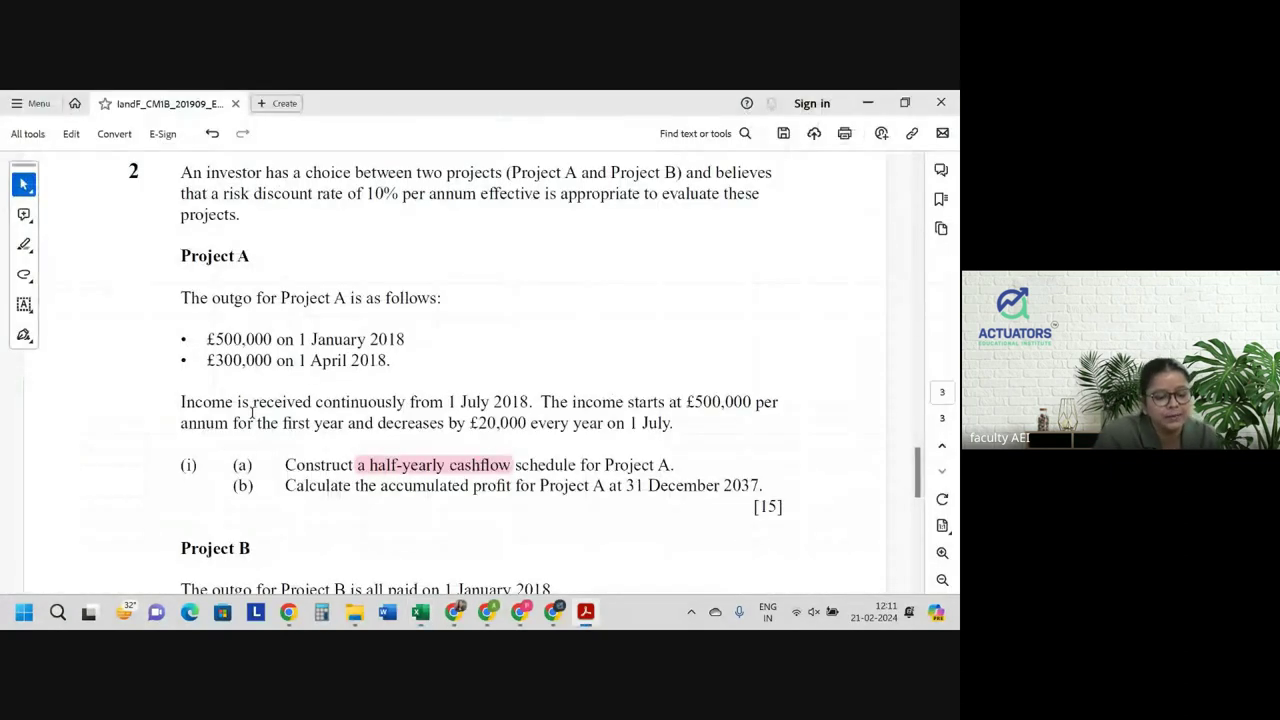
{"action": "key", "text": "alt+Tab"}
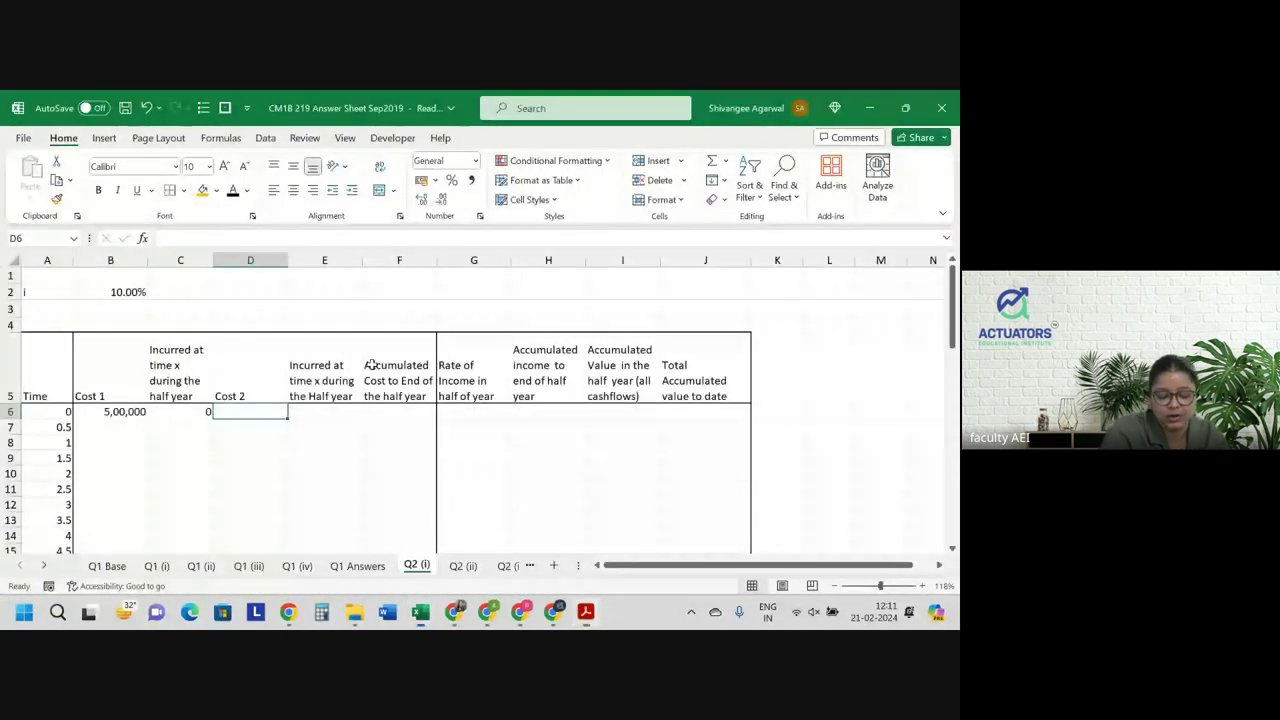
{"action": "type", "text": "3,00,000"}
{"action": "key", "text": "BackSpace"}
{"action": "key", "text": "BackSpace"}
{"action": "key", "text": "BackSpace"}
{"action": "key", "text": "BackSpace"}
{"action": "key", "text": "BackSpace"}
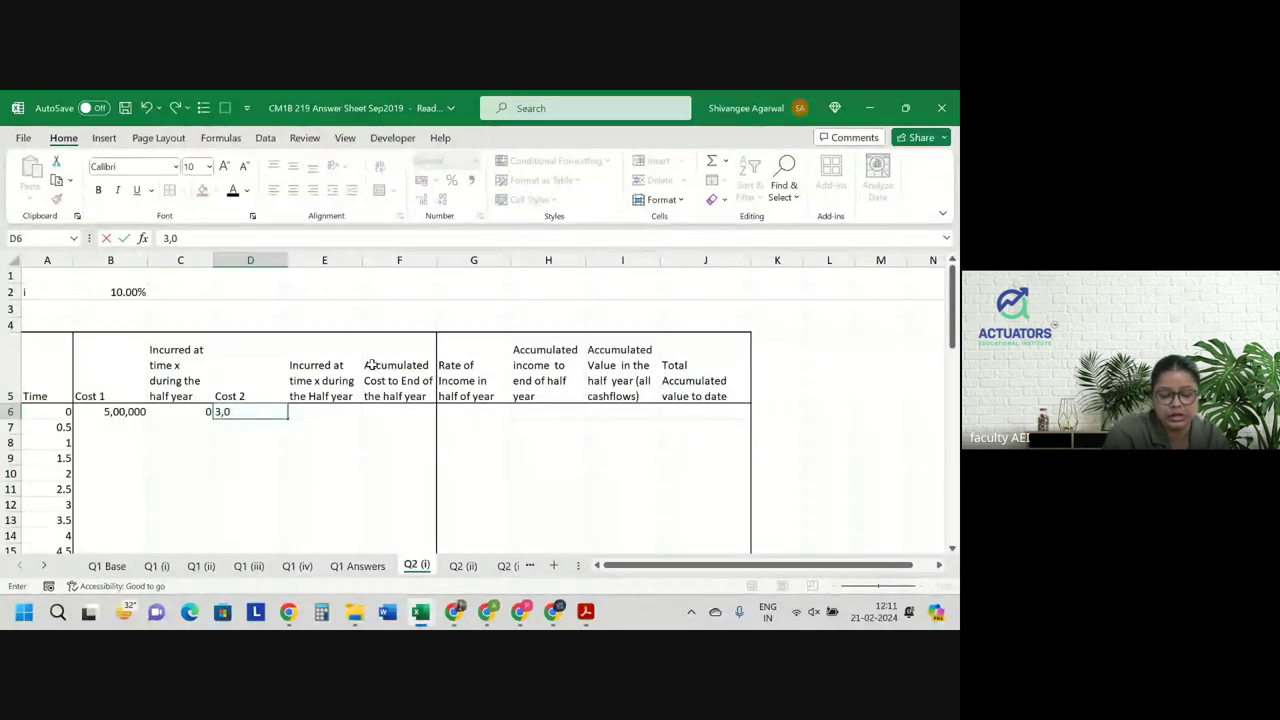
{"action": "type", "text": "0,"}
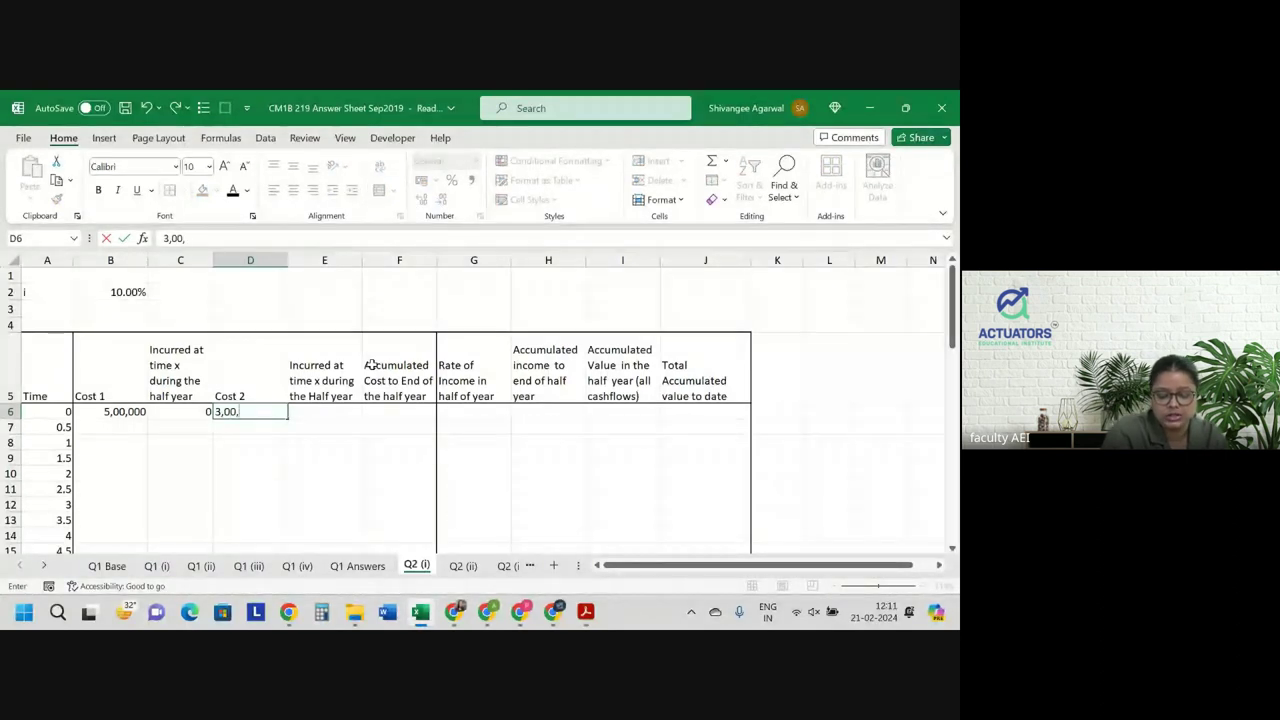
{"action": "type", "text": "000"}
{"action": "key", "text": "Tab"}
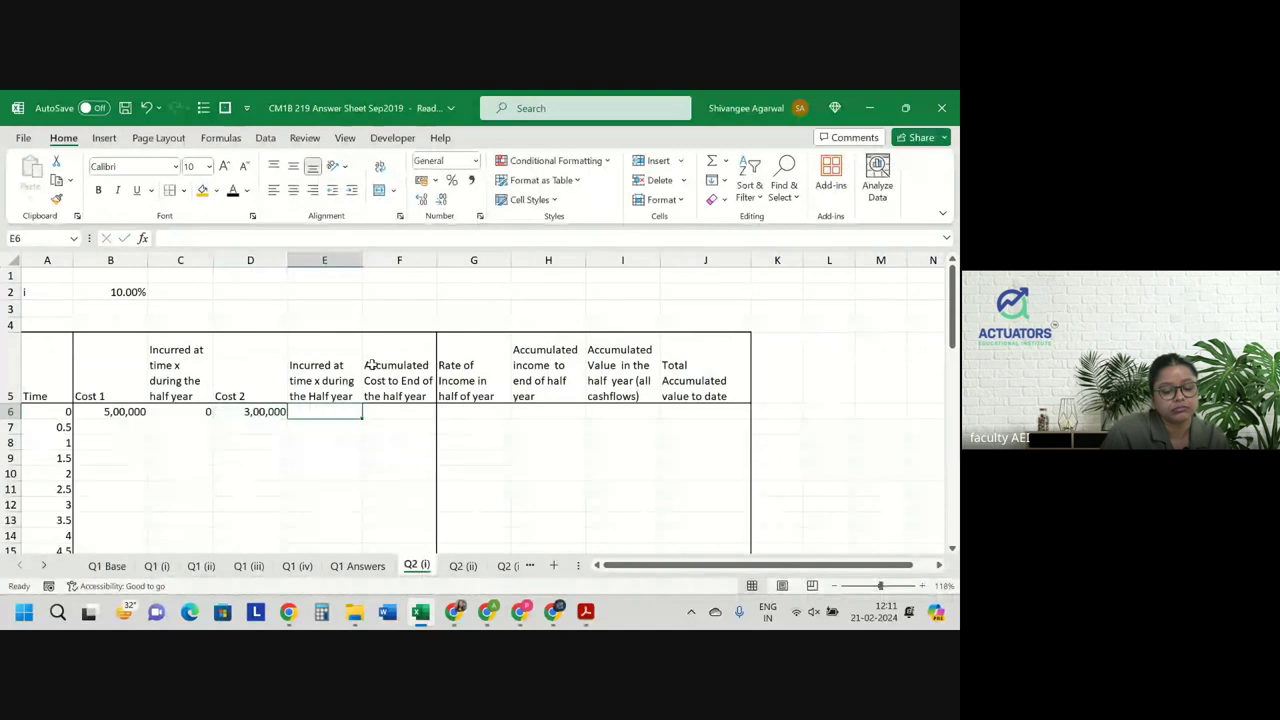
After rechecking the question paper, enter 3 as Cost 2's incurred time in E6.
{"action": "key", "text": "alt+Tab"}
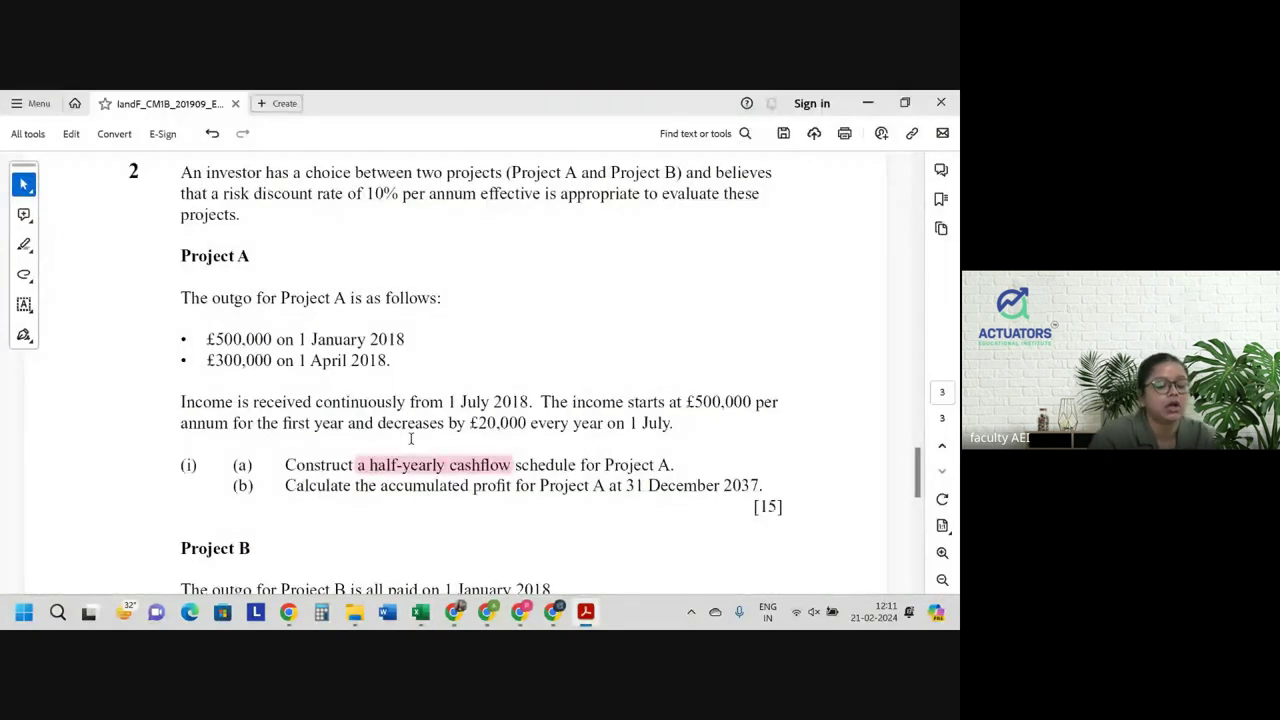
{"action": "key", "text": "alt+Tab"}
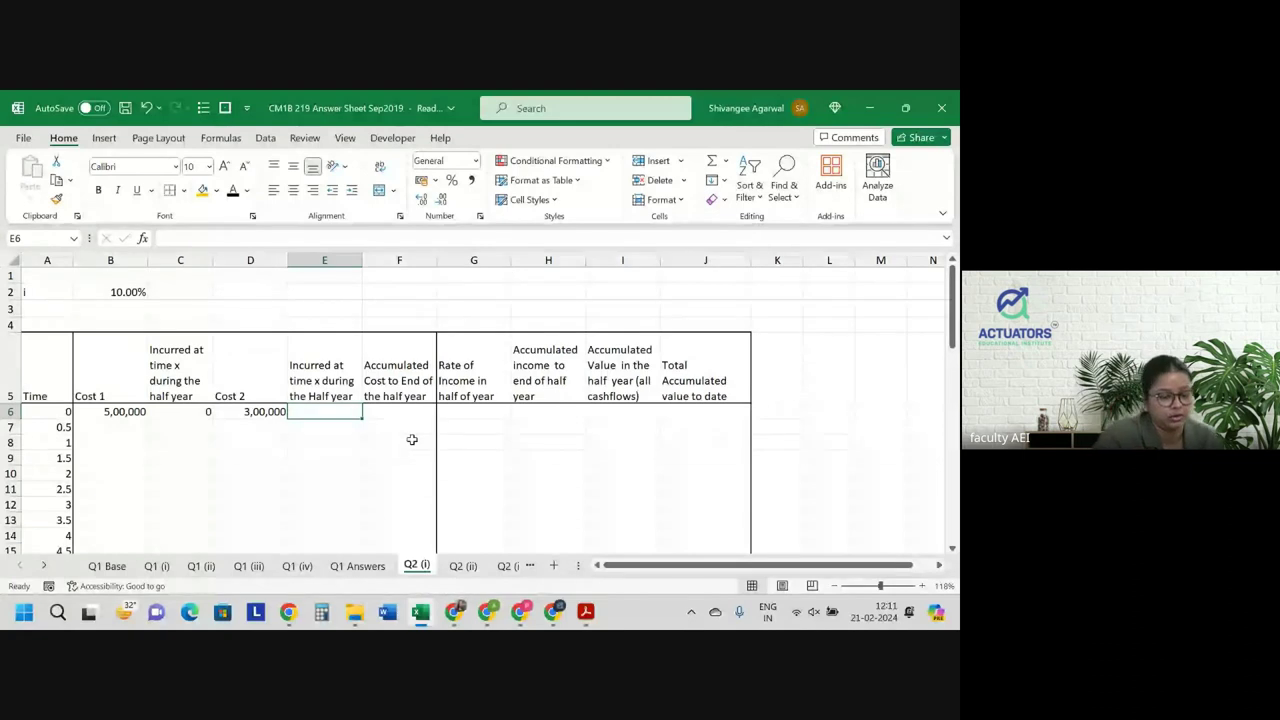
{"action": "key", "text": "alt+Tab"}
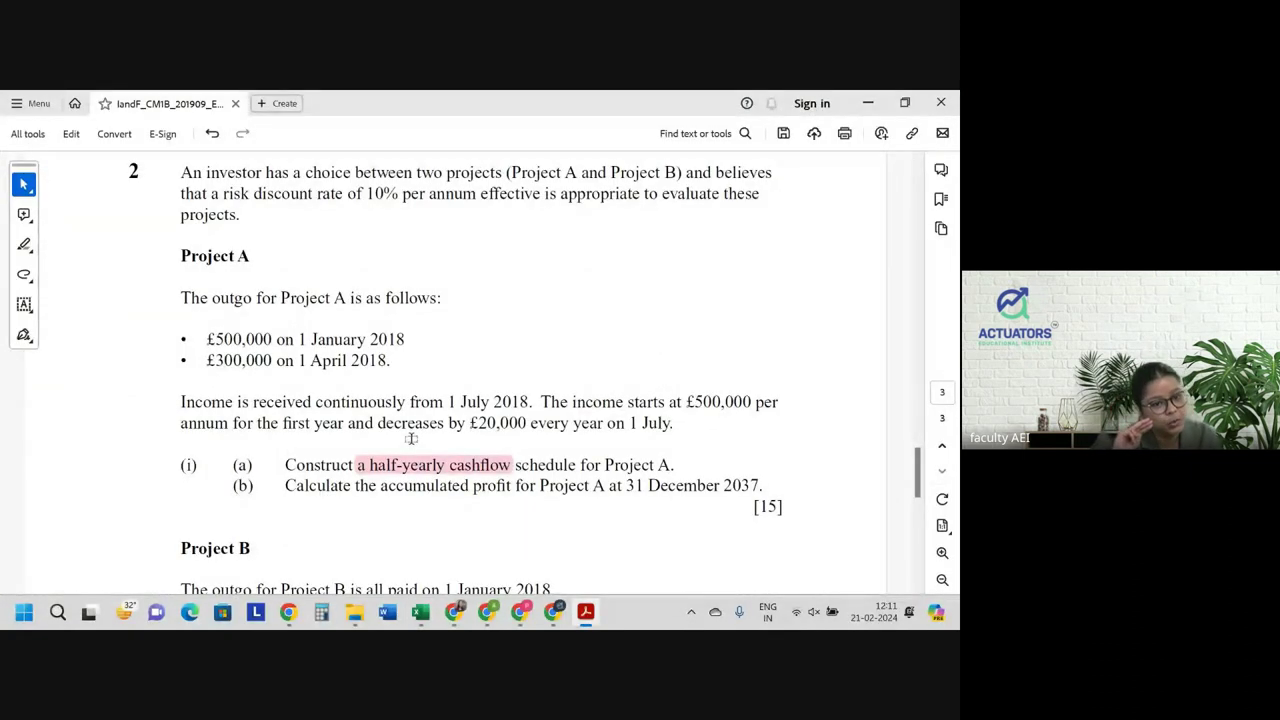
{"action": "key", "text": "alt+Tab"}
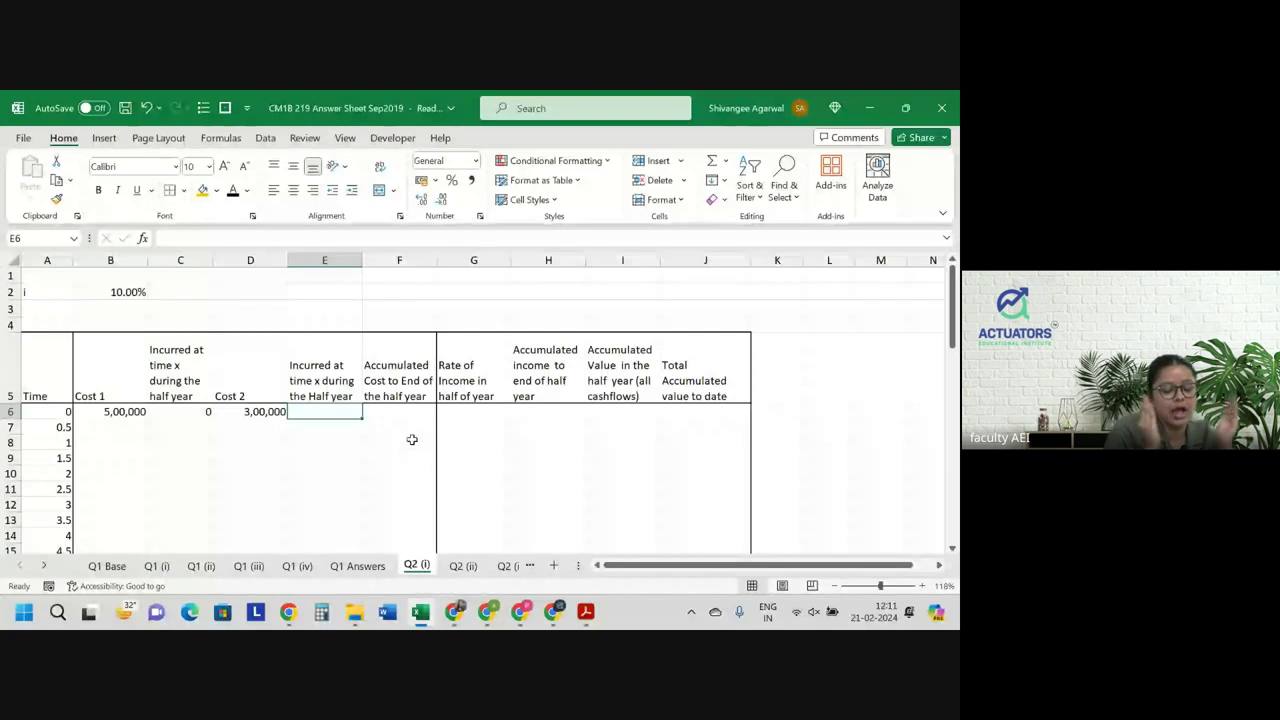
{"action": "type", "text": "3"}
{"action": "key", "text": "Tab"}
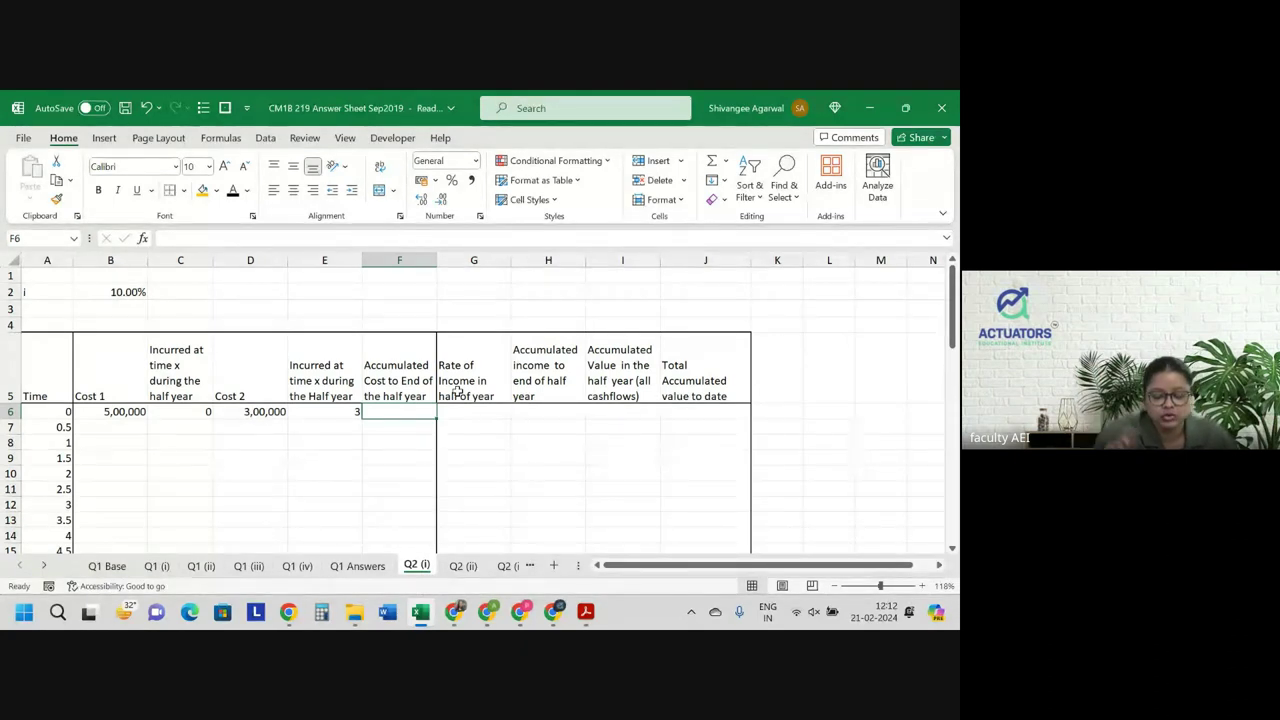
Start F6's formula with Cost 1 B6 accumulated at the absolute $B$2 rate from time C6.
{"action": "type", "text": "="}
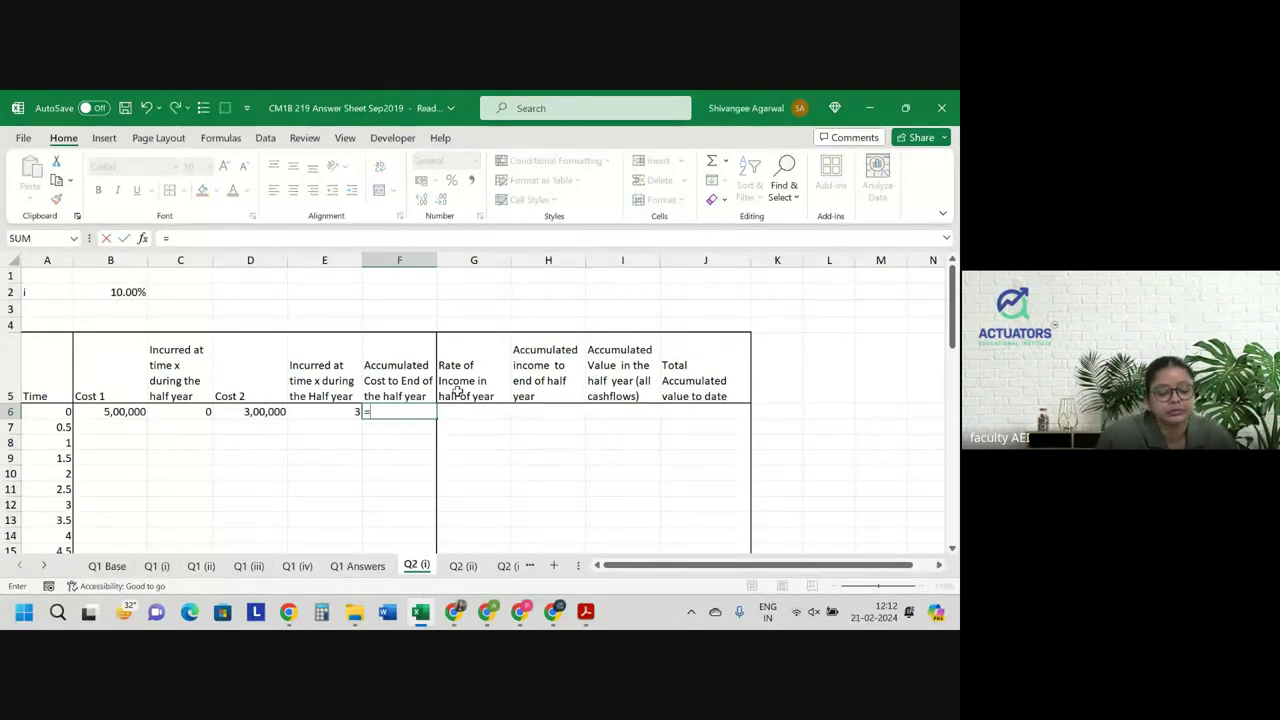
{"action": "key", "text": "Left"}
{"action": "key", "text": "Left"}
{"action": "key", "text": "Left"}
{"action": "key", "text": "Left"}
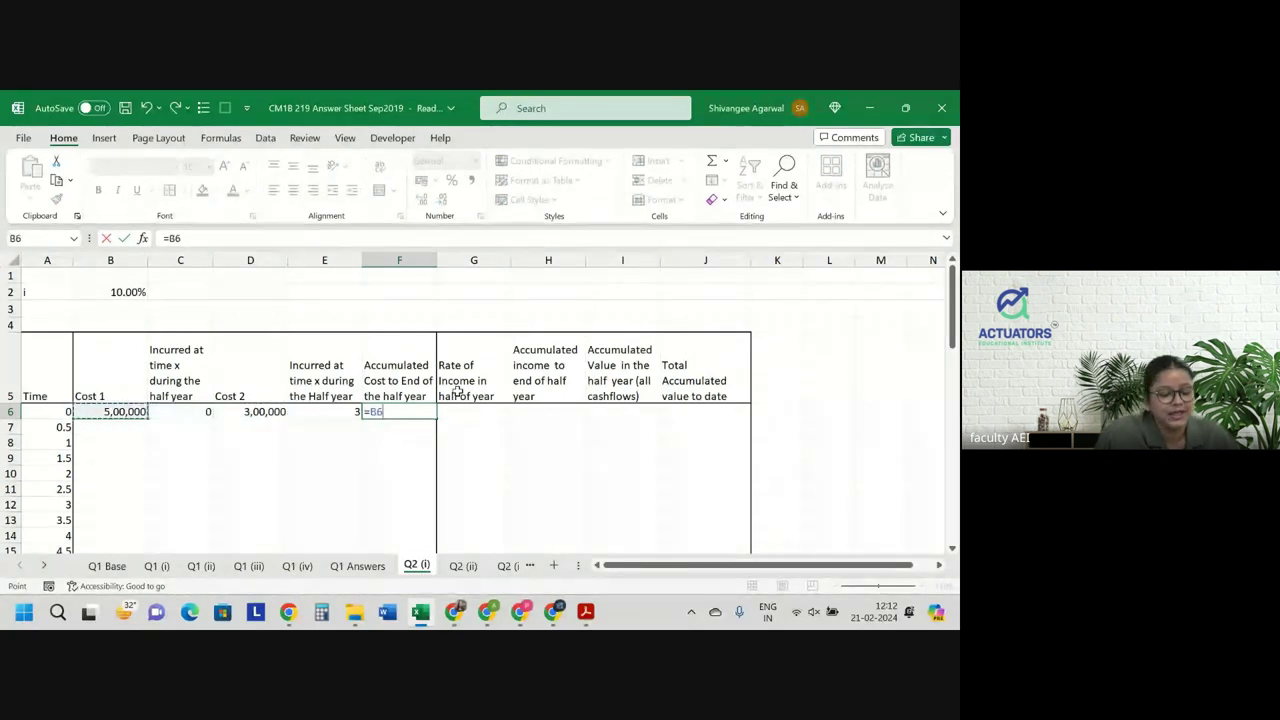
{"action": "type", "text": "*(1+"}
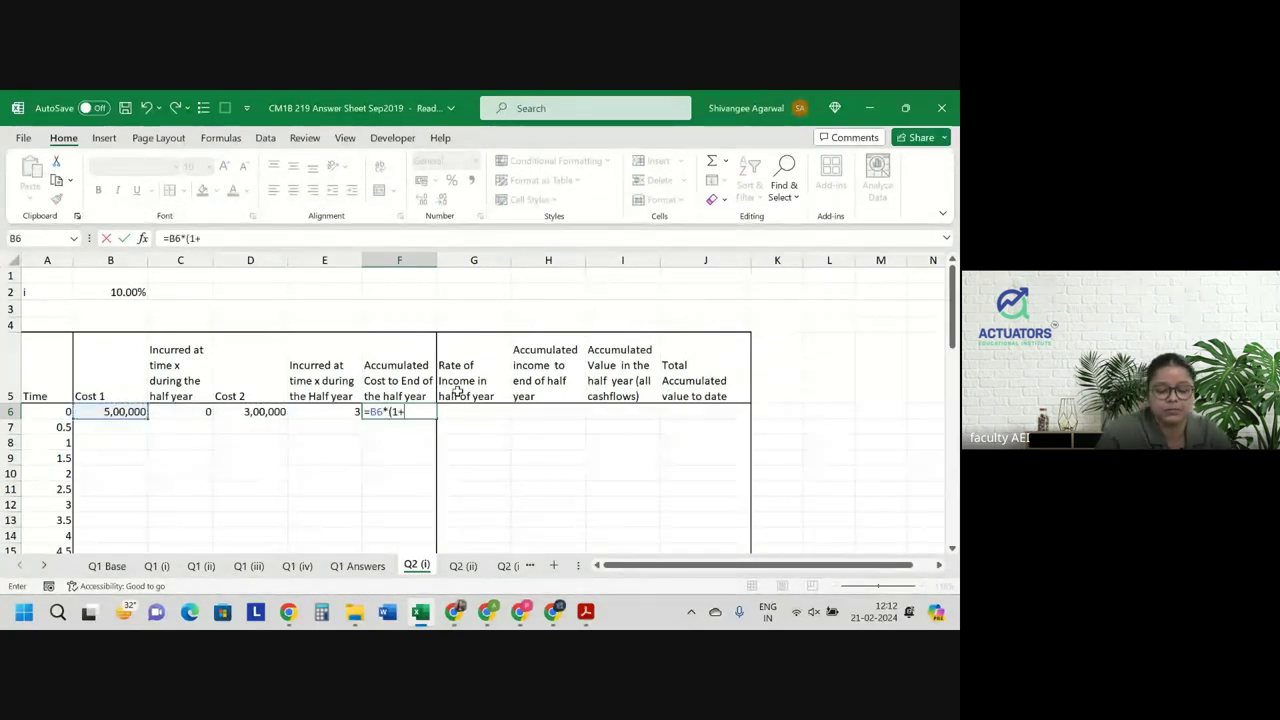
{"action": "key", "text": "Up"}
{"action": "key", "text": "Up"}
{"action": "key", "text": "Up"}
{"action": "key", "text": "Up"}
{"action": "key", "text": "Up"}
{"action": "key", "text": "Down"}
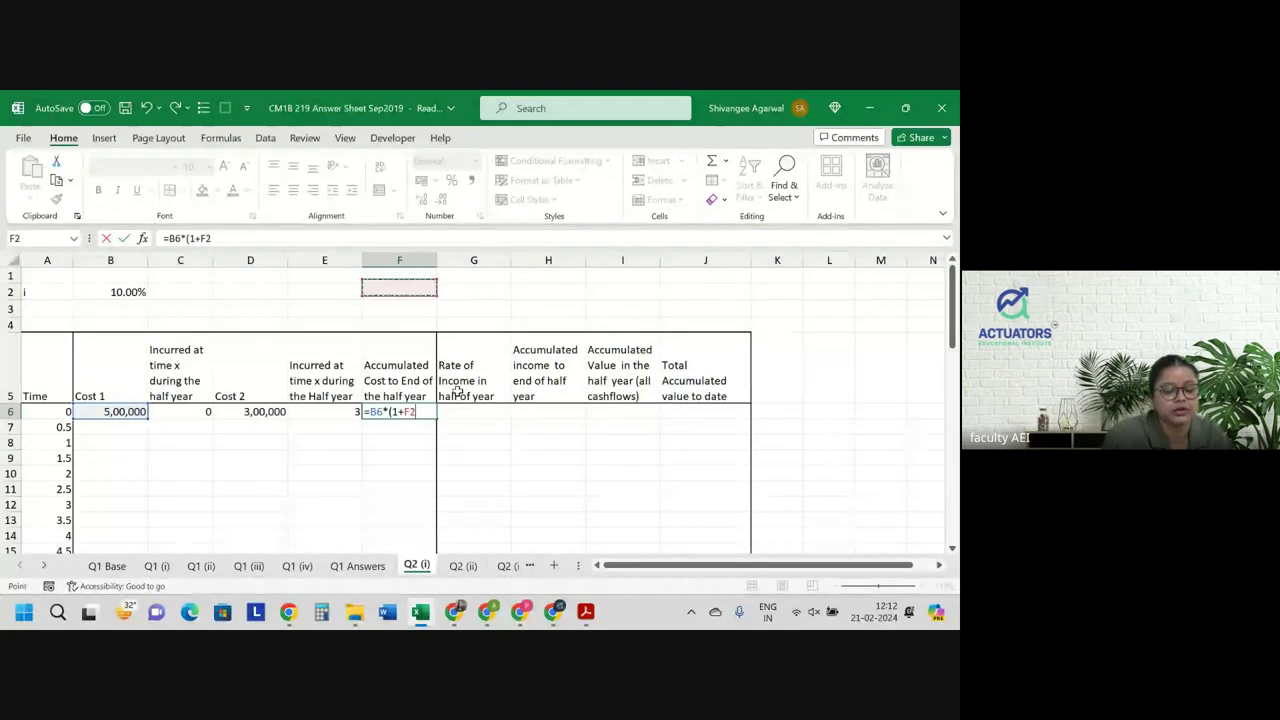
{"action": "key", "text": "Left"}
{"action": "key", "text": "Left"}
{"action": "key", "text": "Left"}
{"action": "key", "text": "Left"}
{"action": "key", "text": "F4"}
{"action": "type", "text": ")"}
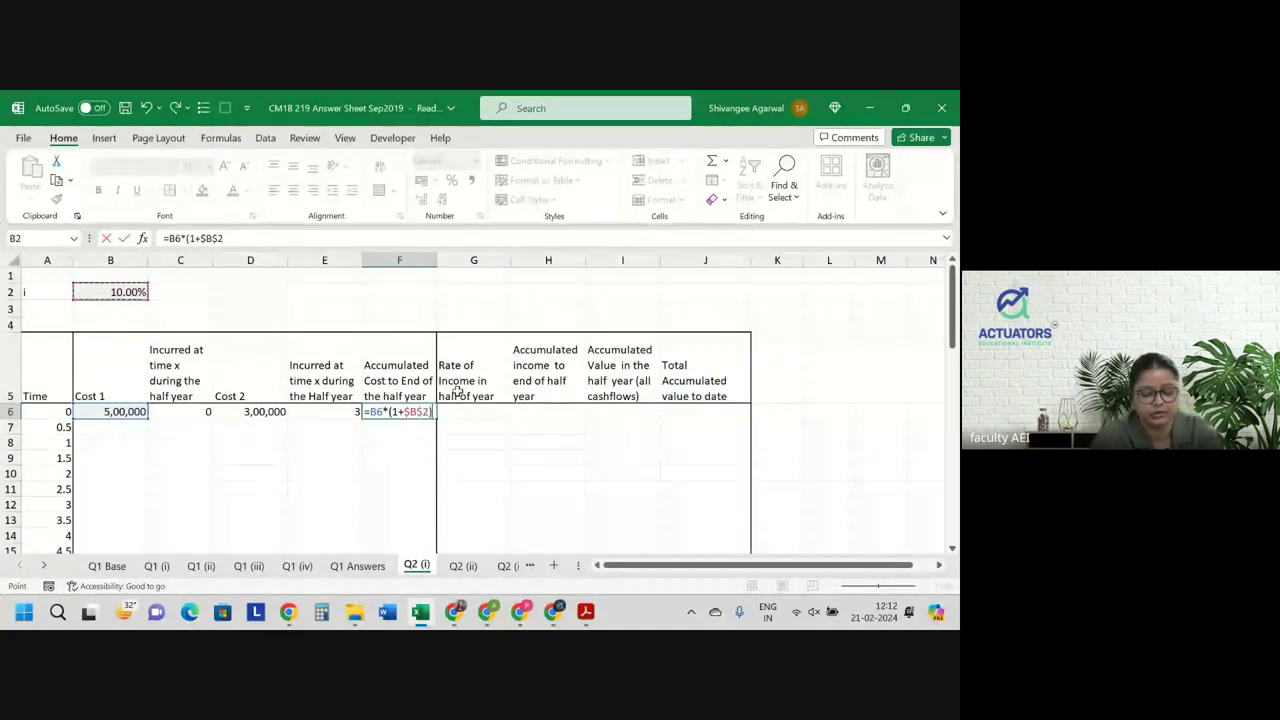
{"action": "type", "text": "^"}
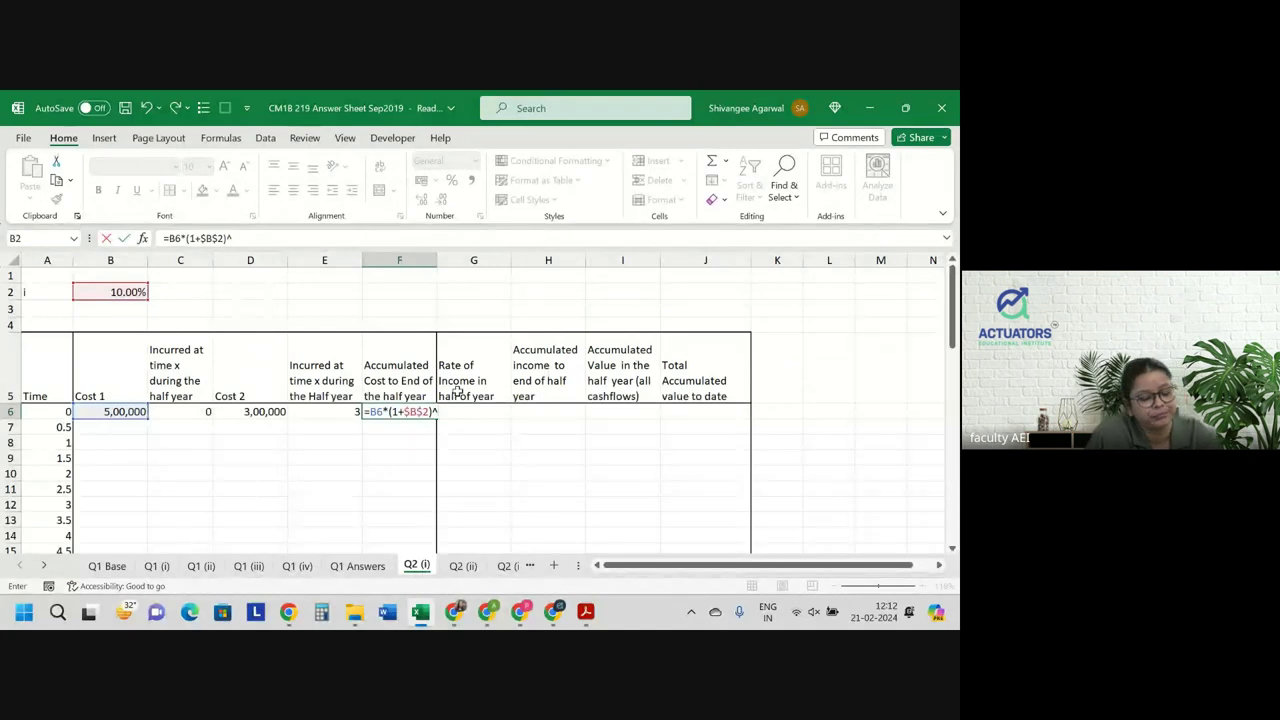
{"action": "type", "text": "(("}
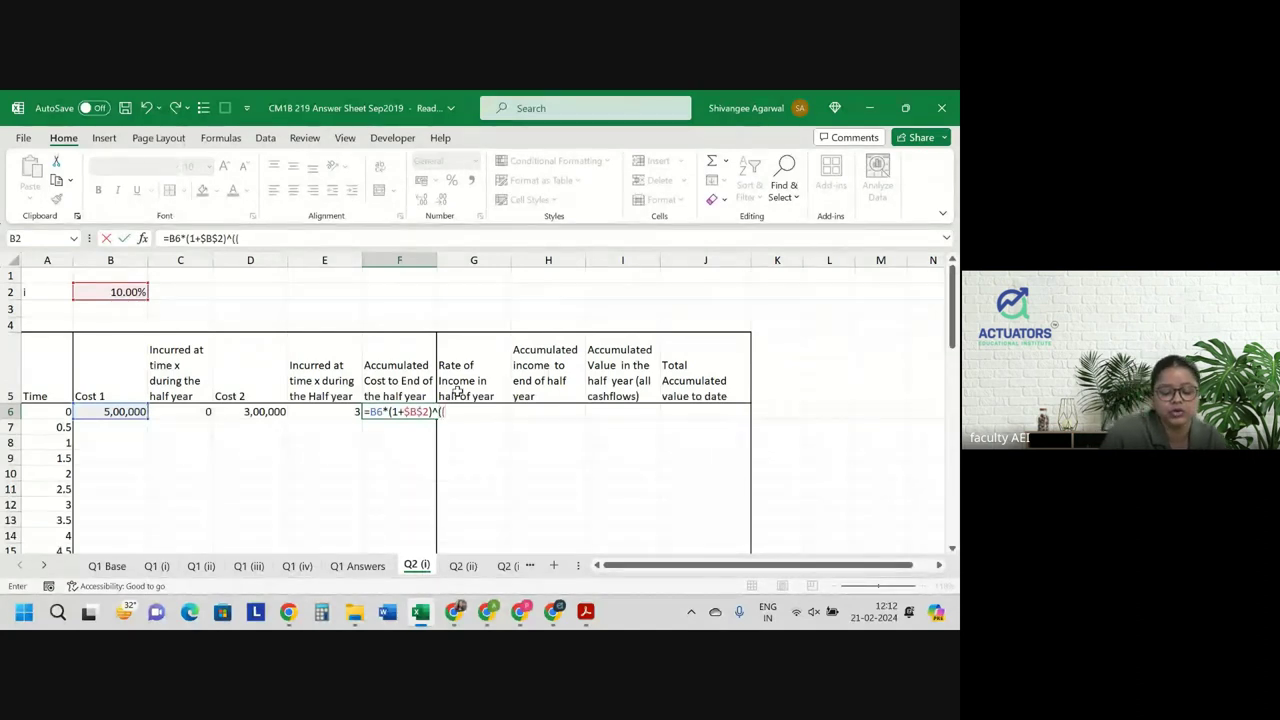
{"action": "type", "text": "6-"}
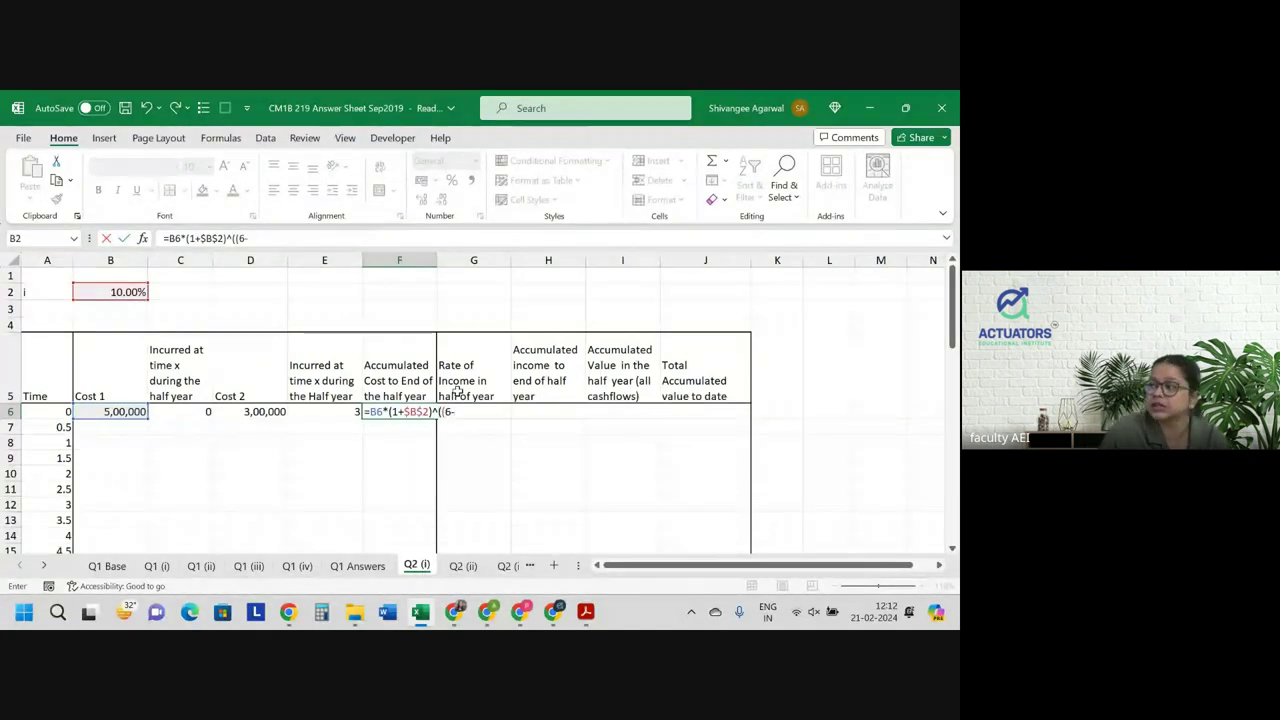
{"action": "key", "text": "Left"}
{"action": "key", "text": "Left"}
{"action": "key", "text": "Left"}
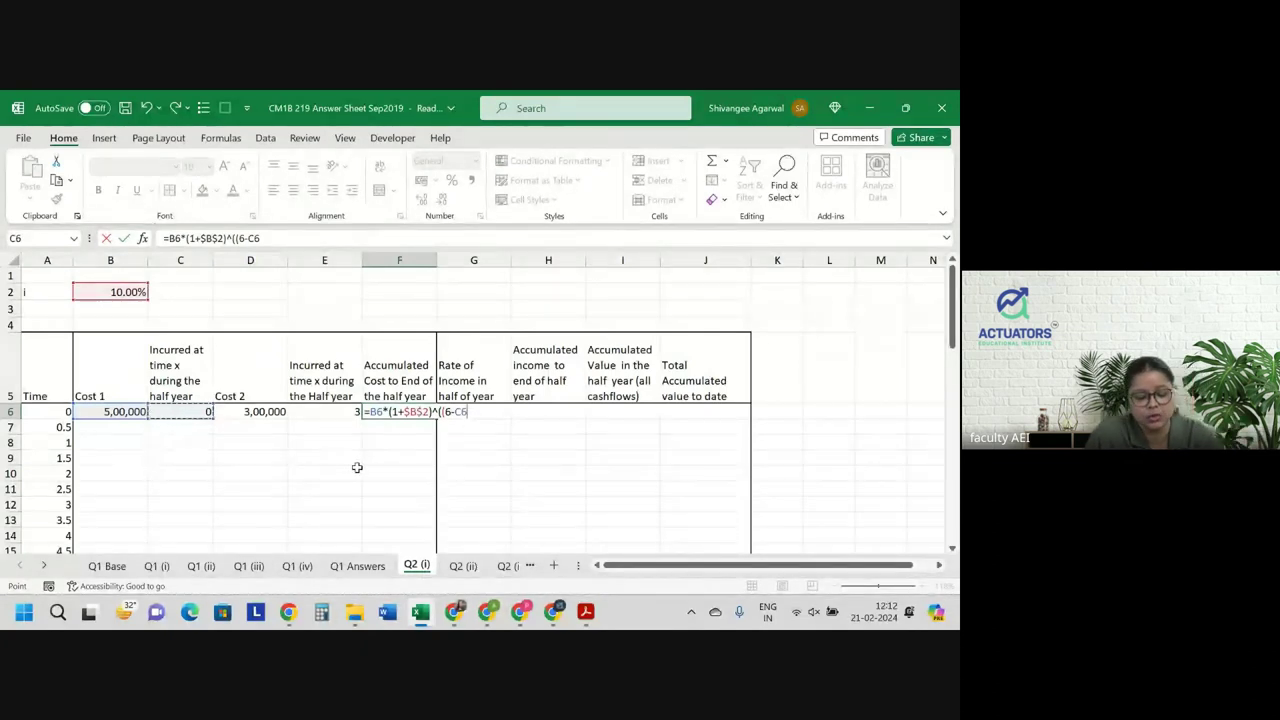
{"action": "type", "text": ")/12))"}
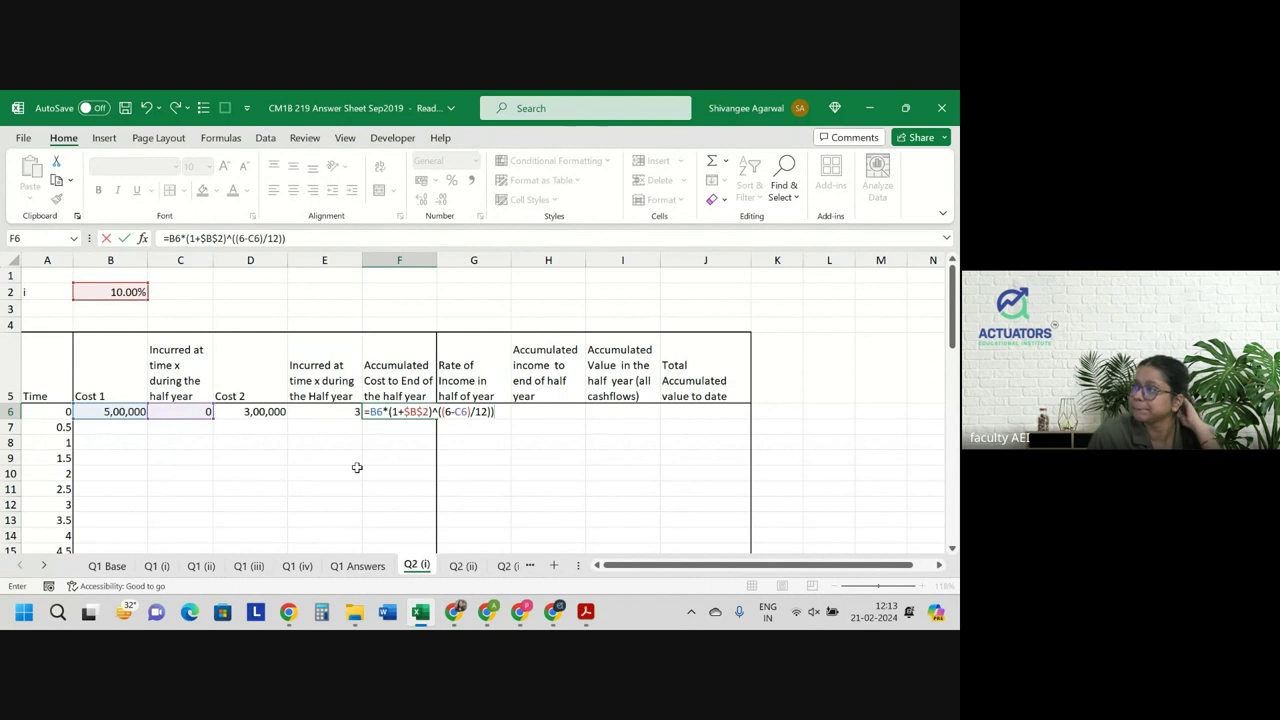
{"action": "key", "text": "BackSpace"}
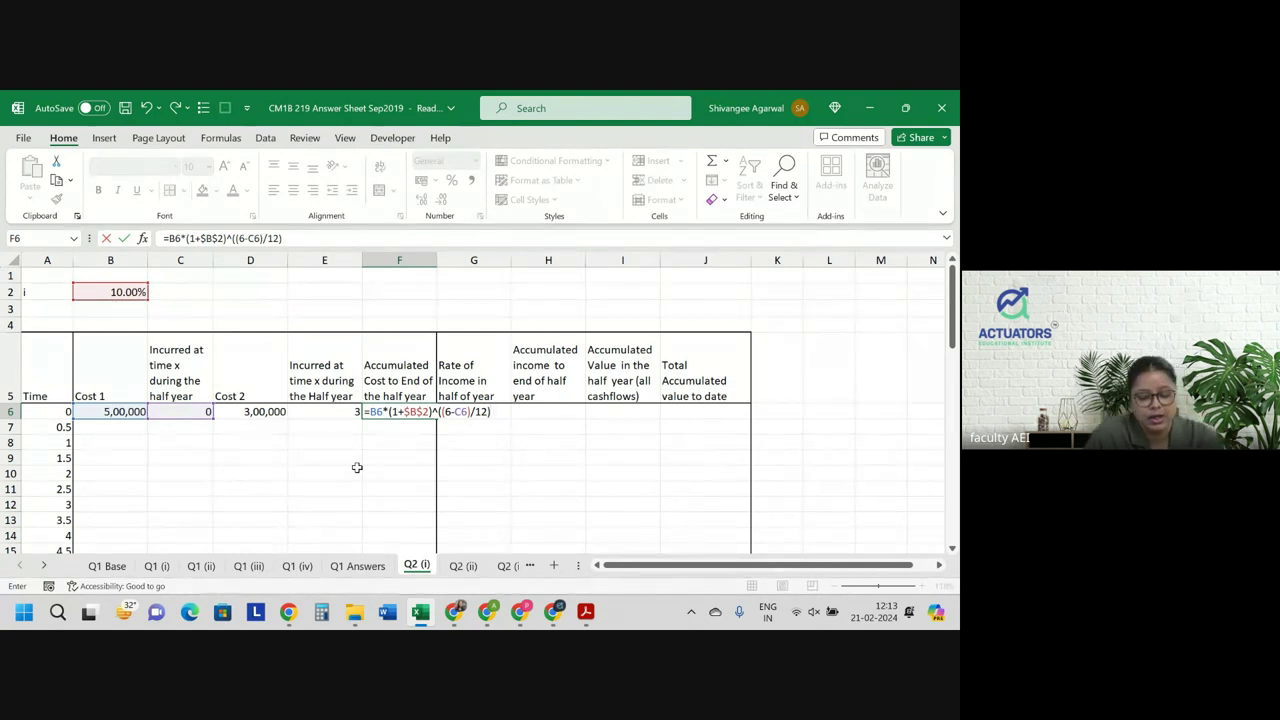
Add the Cost 2 term D6*(1+$B$2)^((6-E6)/12) and enter the F6 formula.
{"action": "type", "text": "+"}
{"action": "key", "text": "Left"}
{"action": "key", "text": "Left"}
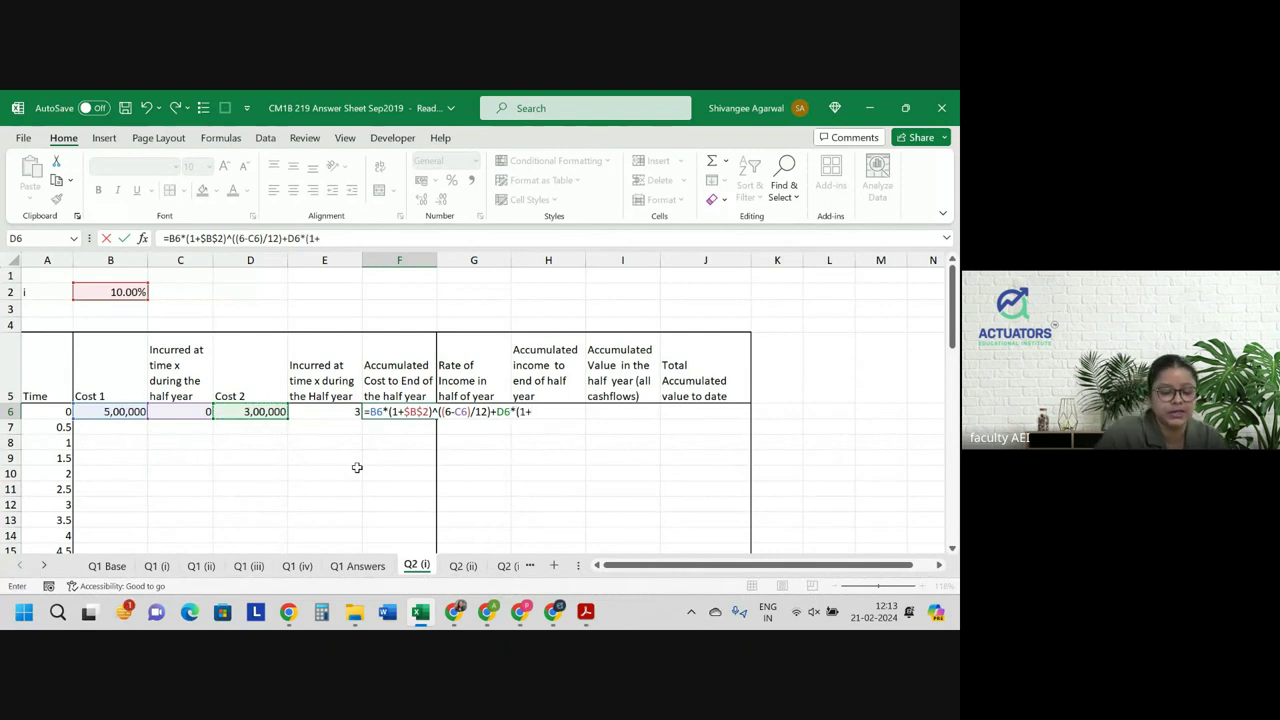
{"action": "left_click", "coordinate": [130, 293]}
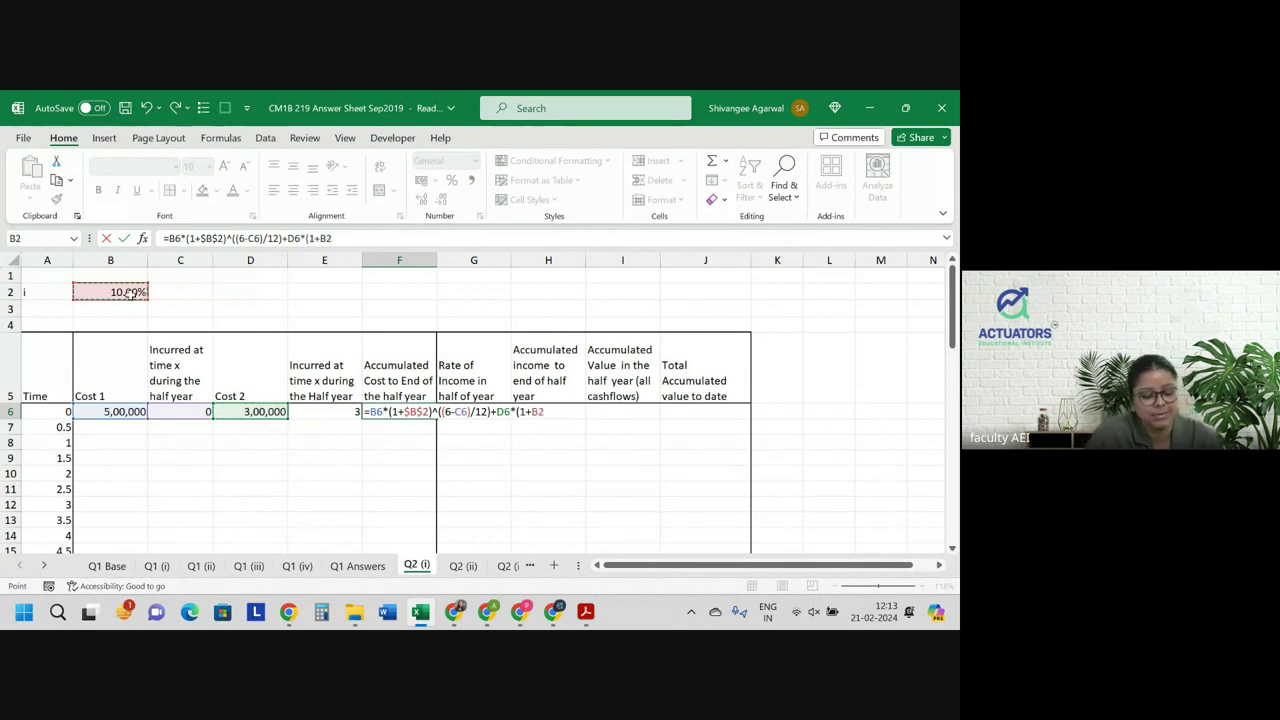
{"action": "key", "text": "F4"}
{"action": "type", "text": ")^(6-"}
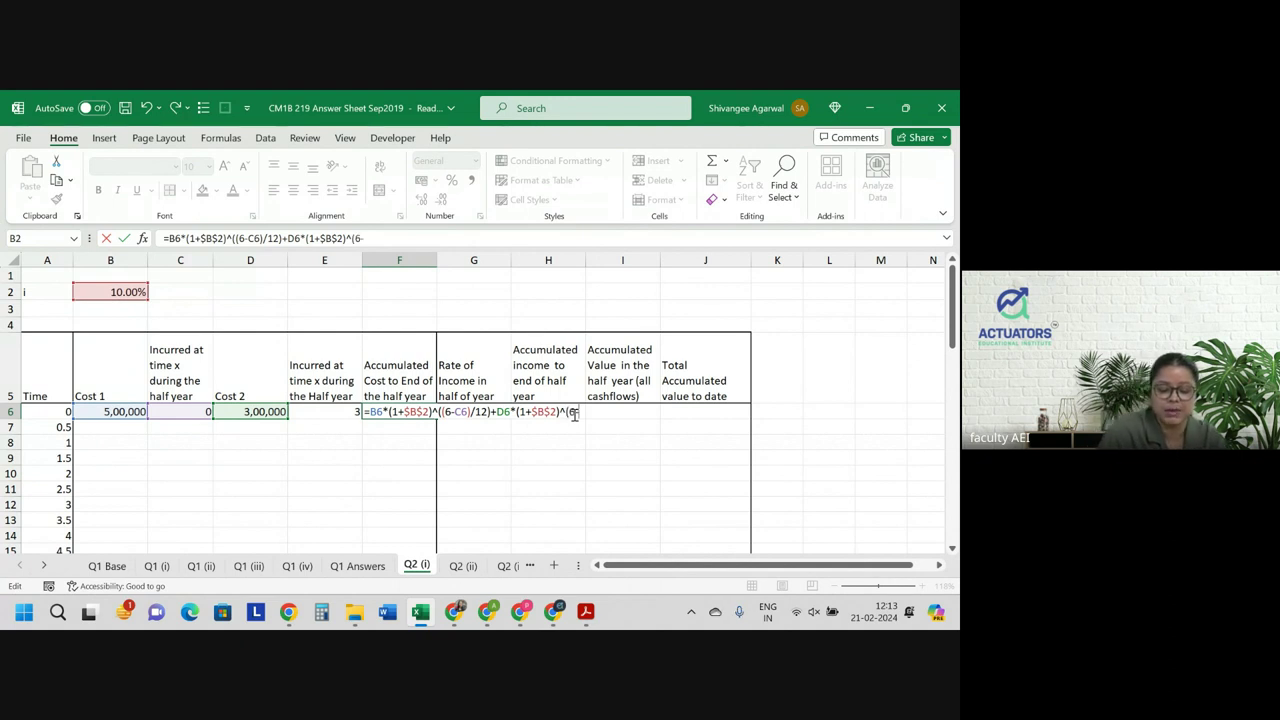
{"action": "left_click", "coordinate": [318, 410]}
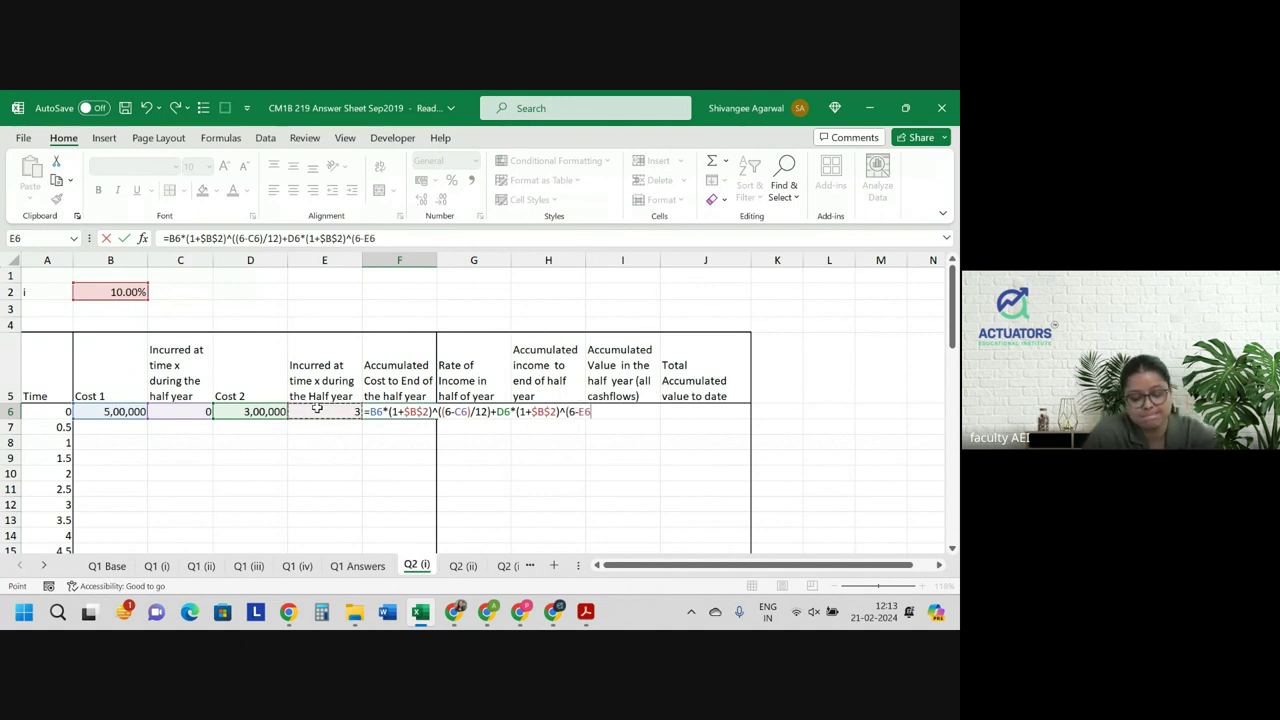
{"action": "type", "text": ")/12)"}
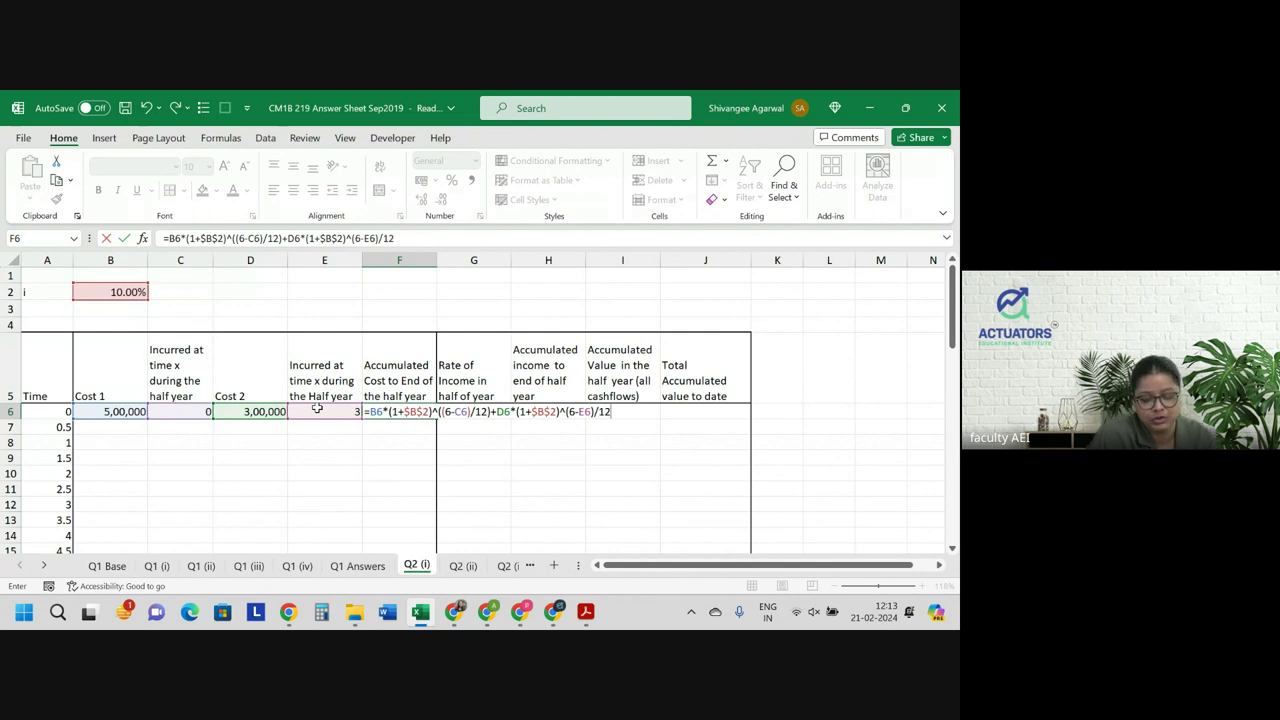
{"action": "left_click", "coordinate": [569, 412]}
{"action": "type", "text": "("}
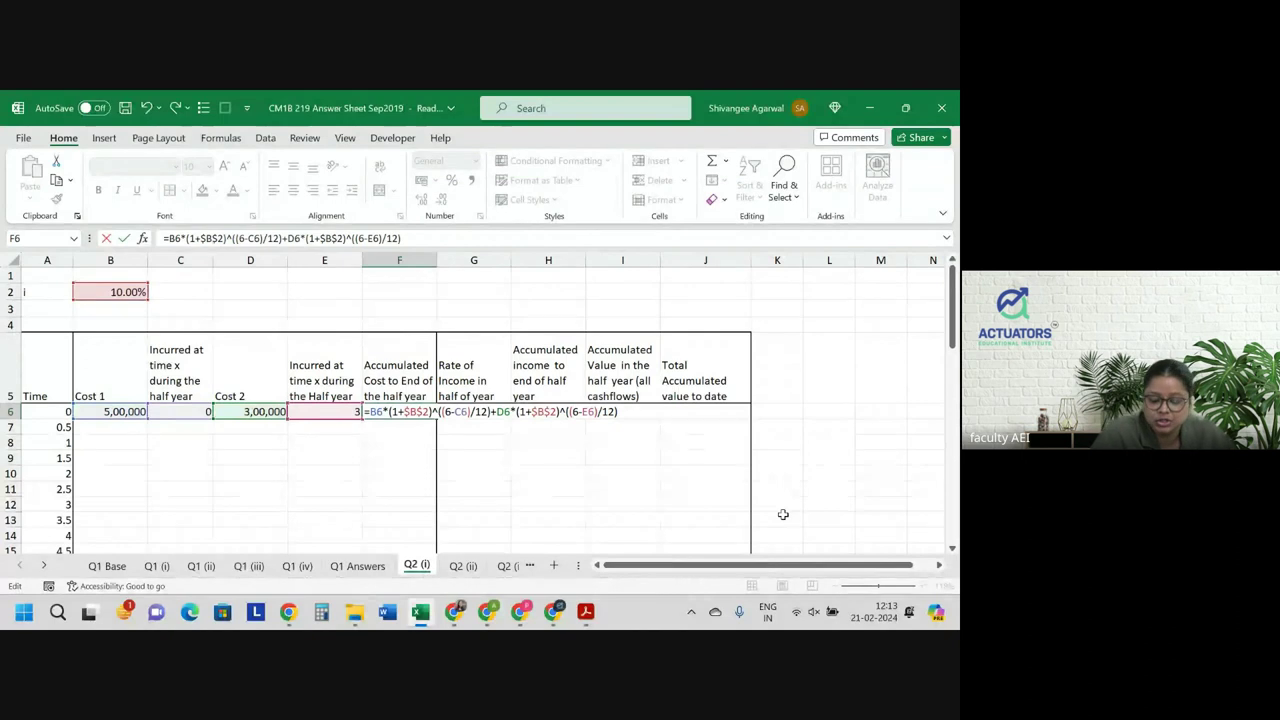
{"action": "key", "text": "Return"}
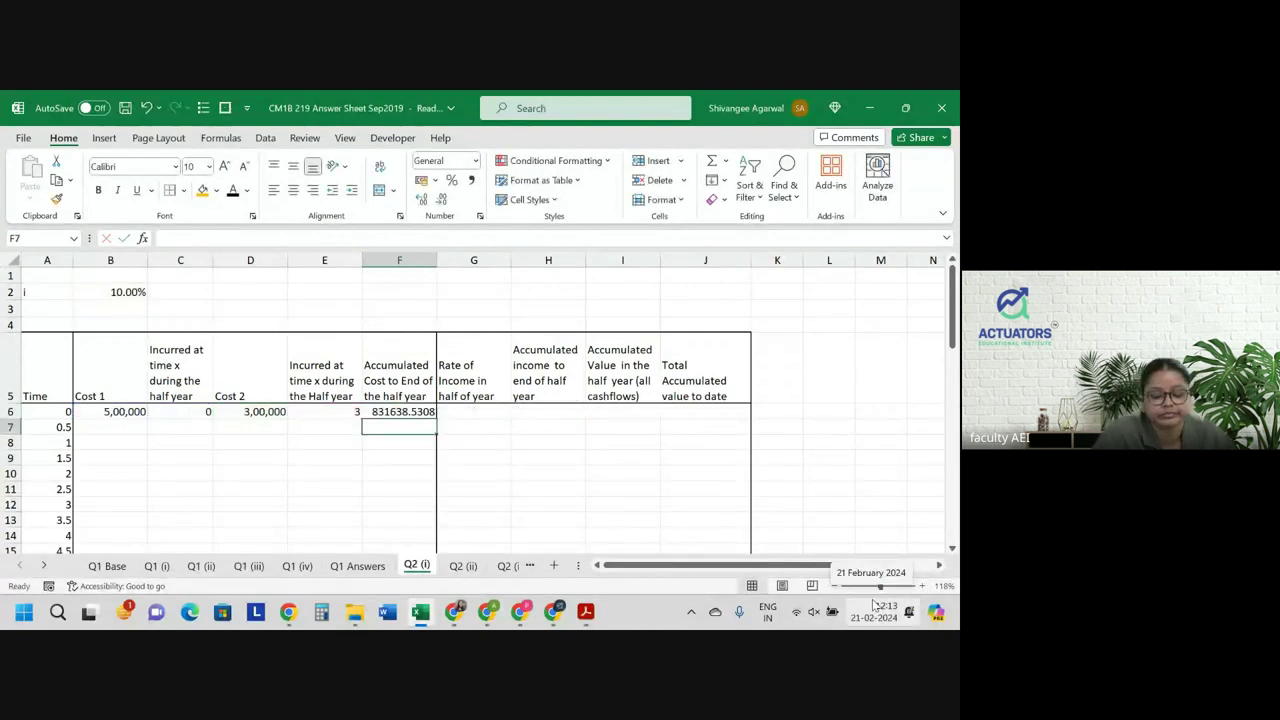
Show the F6 result with two decimal places.
{"action": "key", "text": "Up"}
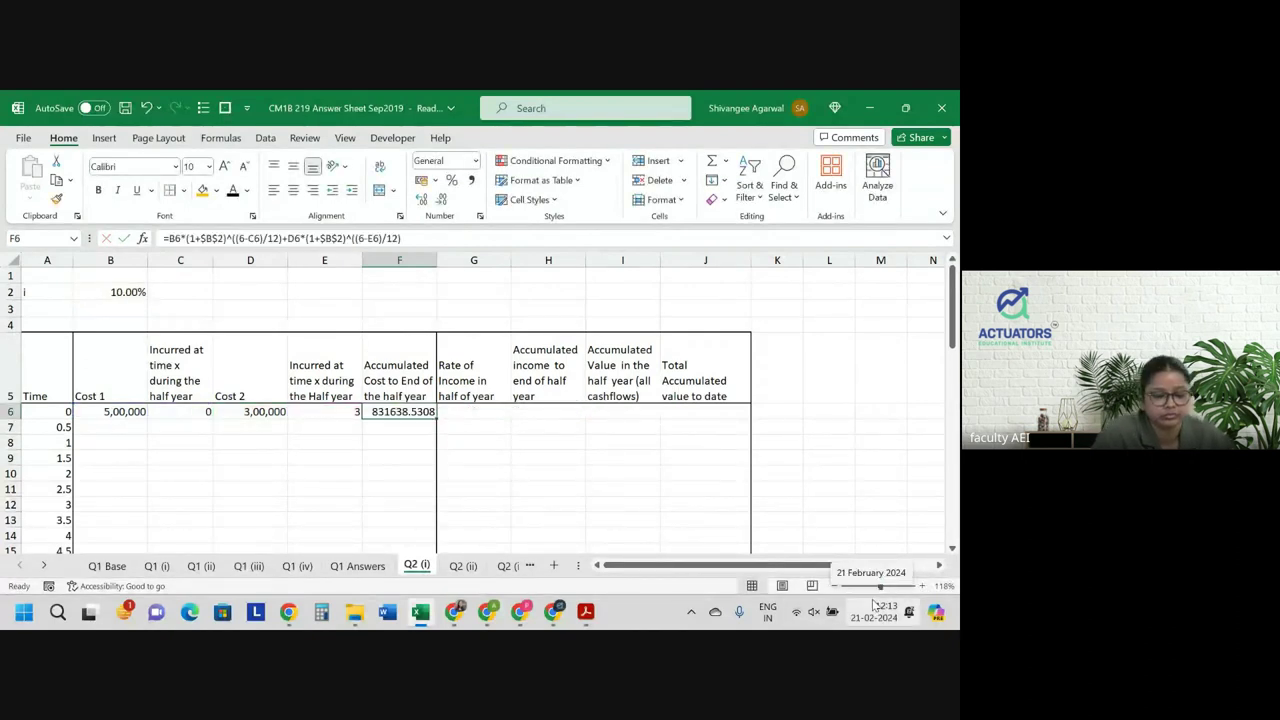
{"action": "left_click", "coordinate": [446, 200]}
{"action": "left_click", "coordinate": [446, 200]}
{"action": "left_click", "coordinate": [446, 200]}
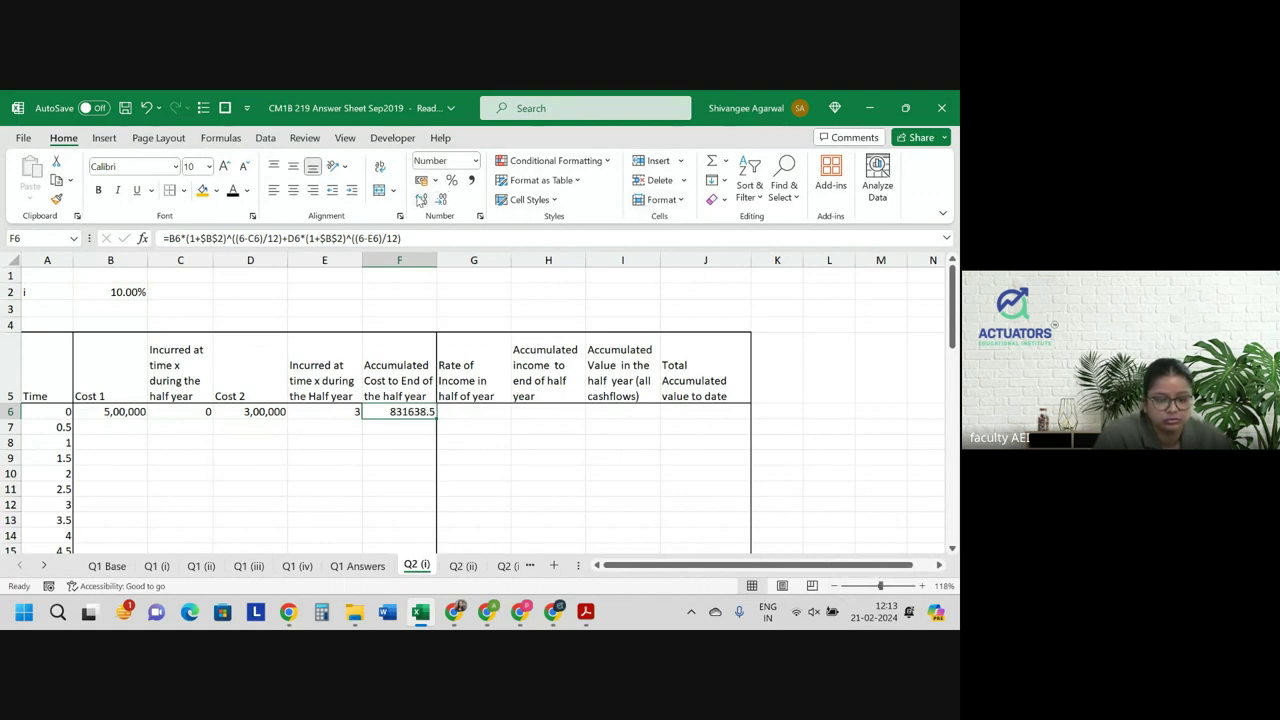
{"action": "left_click", "coordinate": [421, 200]}
Apply £ Accounting format to B6, D6 and F6.
{"action": "key", "text": "Left"}
{"action": "key", "text": "Left"}
{"action": "key", "text": "Left"}
{"action": "key", "text": "Left"}
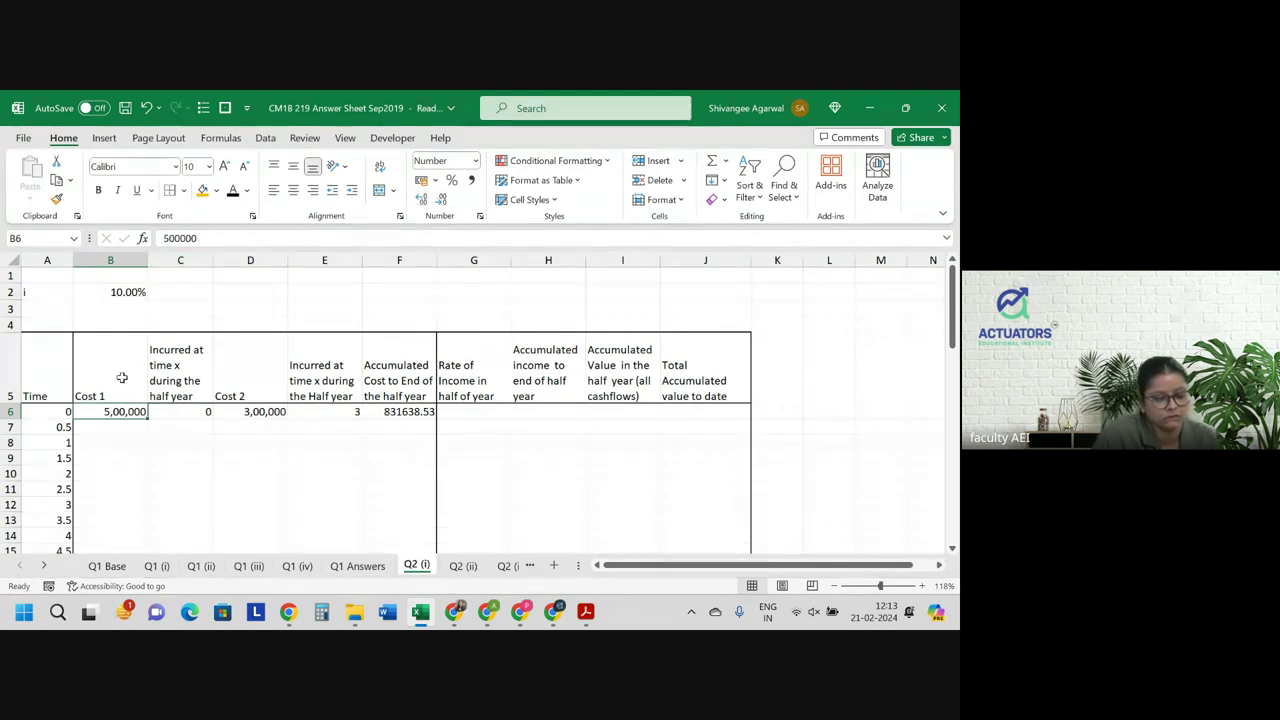
{"action": "left_click", "coordinate": [238, 410], "text": "ctrl"}
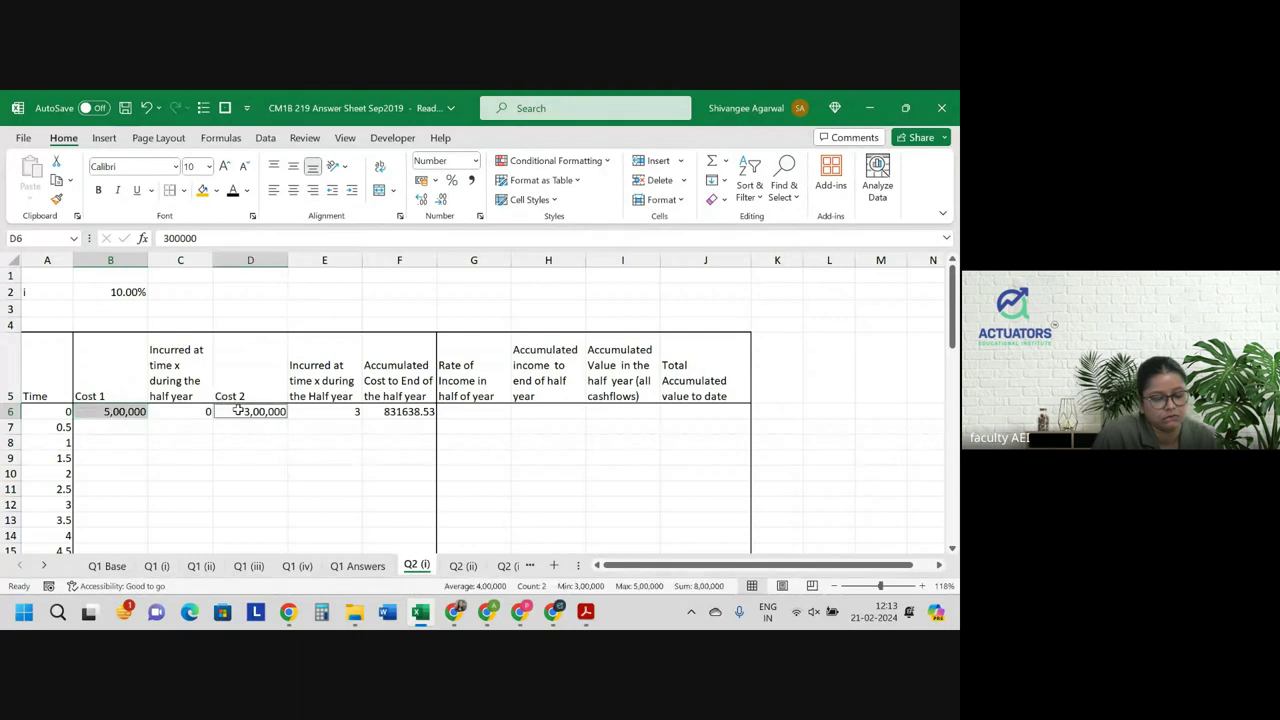
{"action": "left_click", "coordinate": [410, 411], "text": "ctrl"}
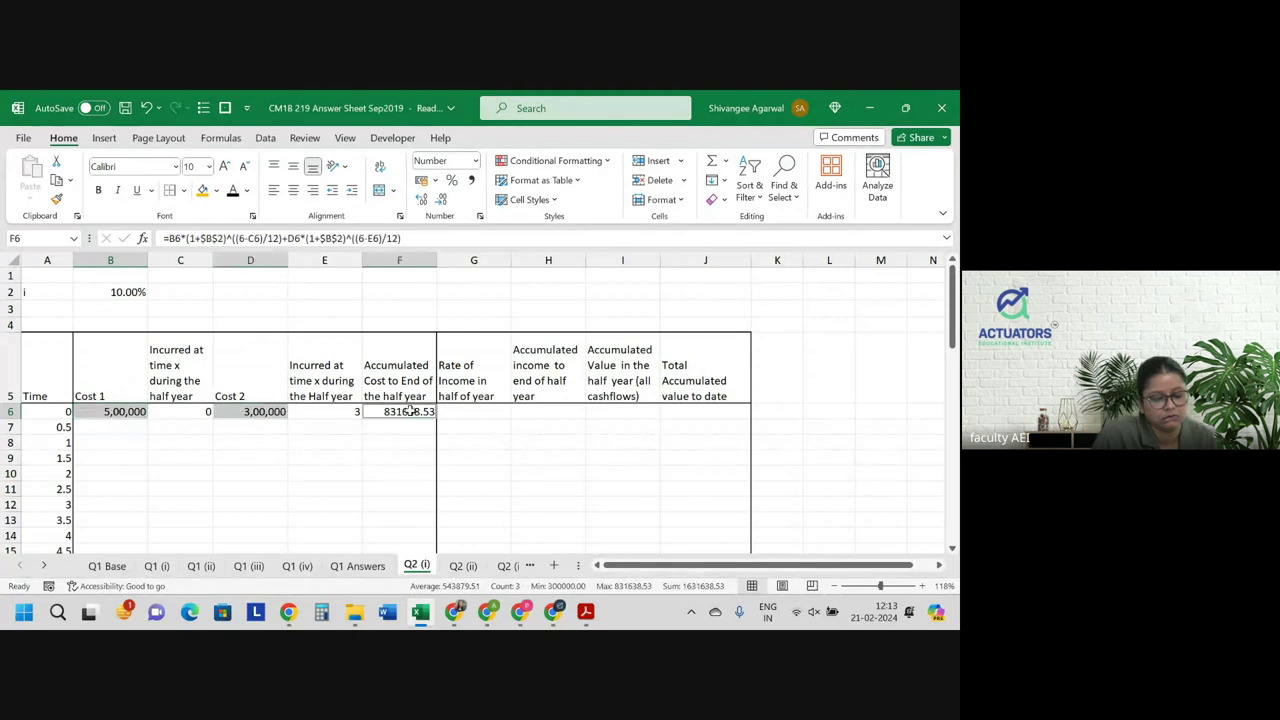
{"action": "left_click", "coordinate": [435, 180]}
{"action": "left_click", "coordinate": [490, 245]}
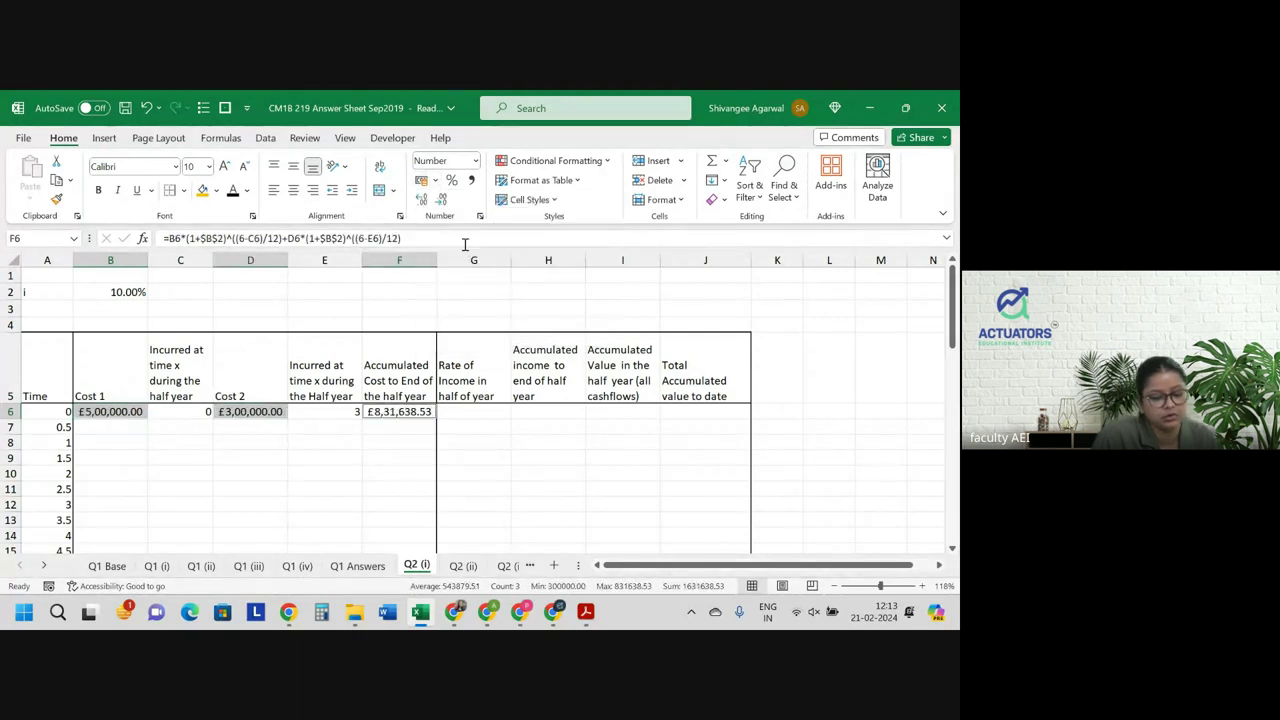
{"action": "left_click", "coordinate": [390, 458]}
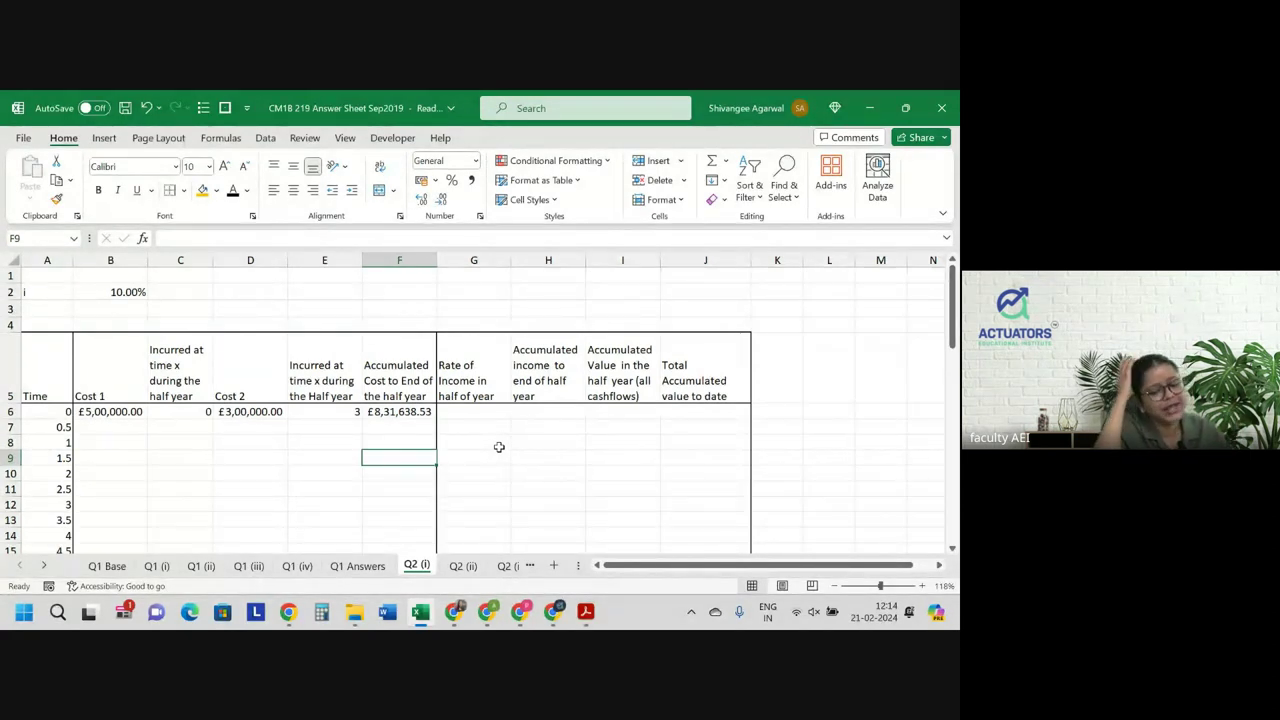
Highlight the PDF sentence on when income starts and how it changes, then go back to Excel.
{"action": "key", "text": "alt+Tab"}
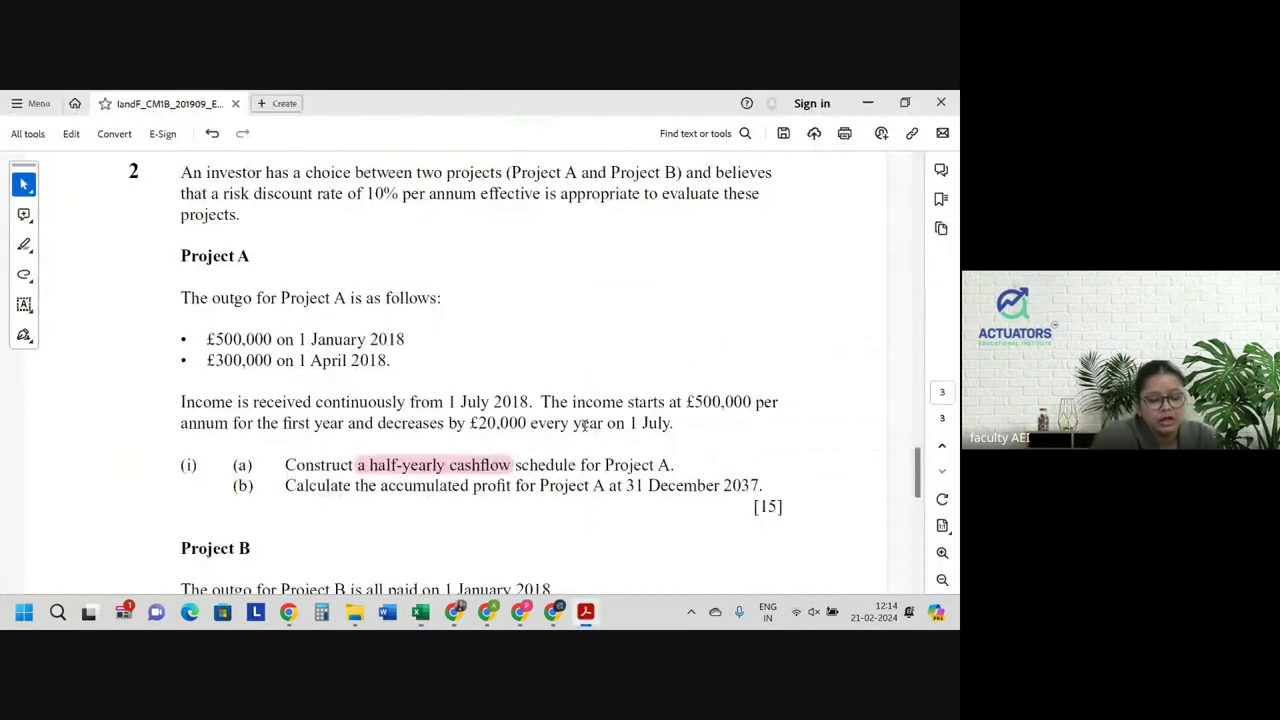
{"action": "mouse_move", "coordinate": [182, 402]}
{"action": "left_mouse_down"}
{"action": "mouse_move", "coordinate": [390, 422]}
{"action": "mouse_move", "coordinate": [460, 402]}
{"action": "mouse_move", "coordinate": [520, 418]}
{"action": "left_mouse_up"}
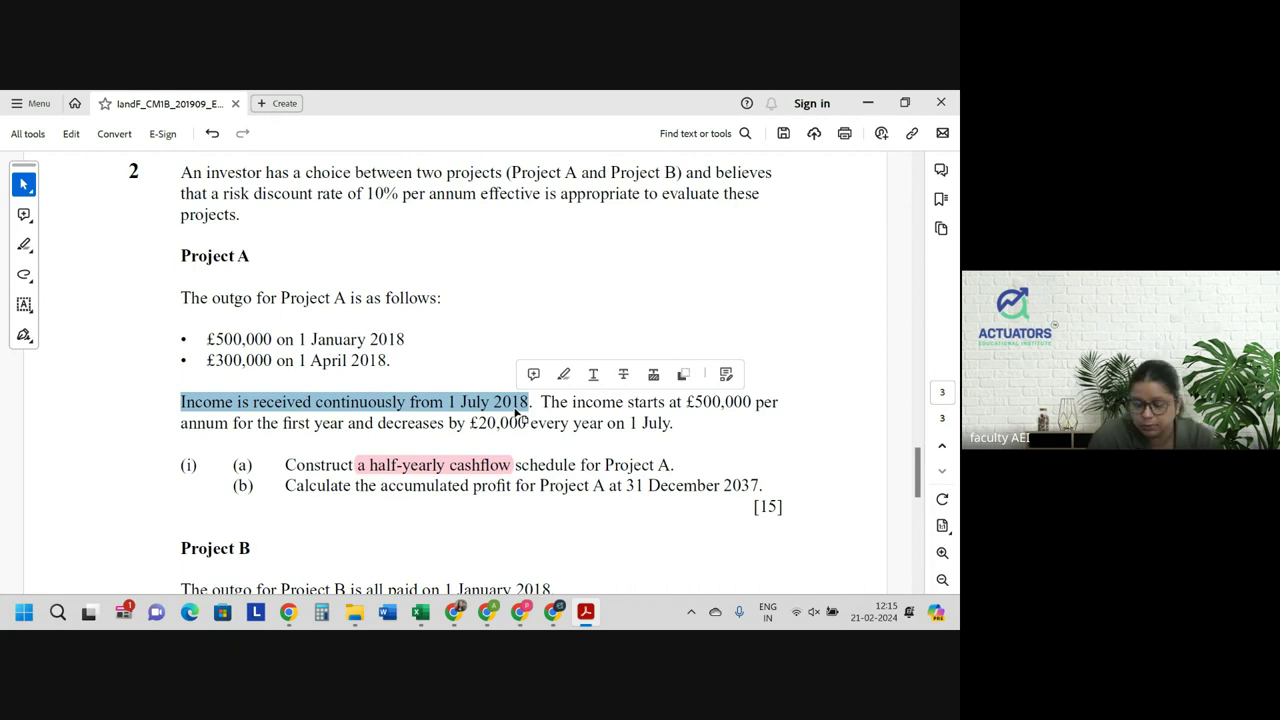
{"action": "left_click", "coordinate": [583, 404]}
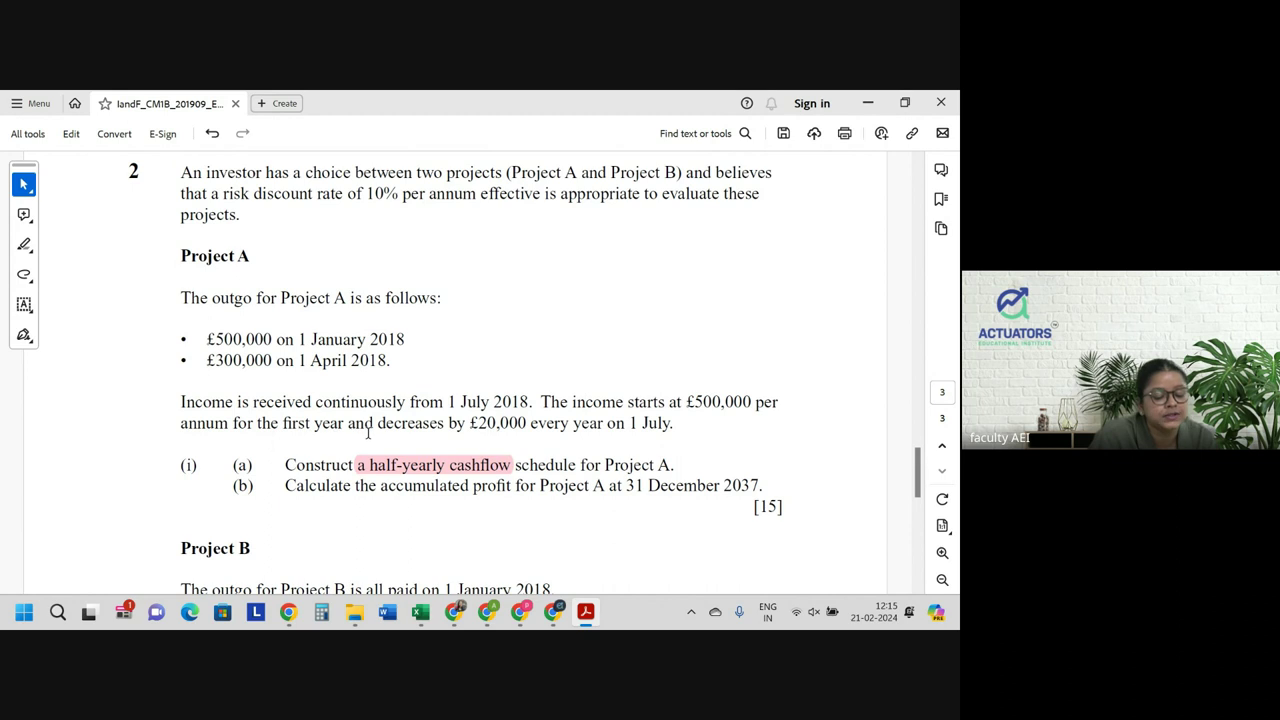
{"action": "left_click", "coordinate": [656, 424]}
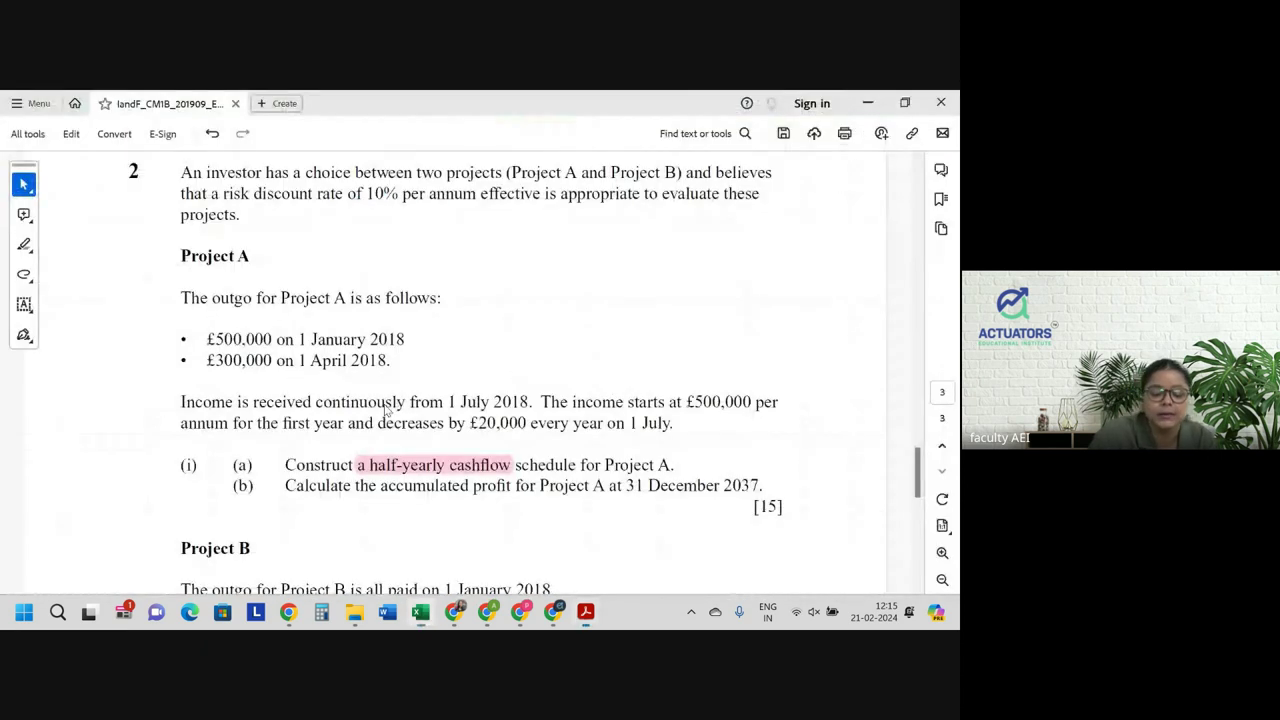
{"action": "key", "text": "alt+Tab"}
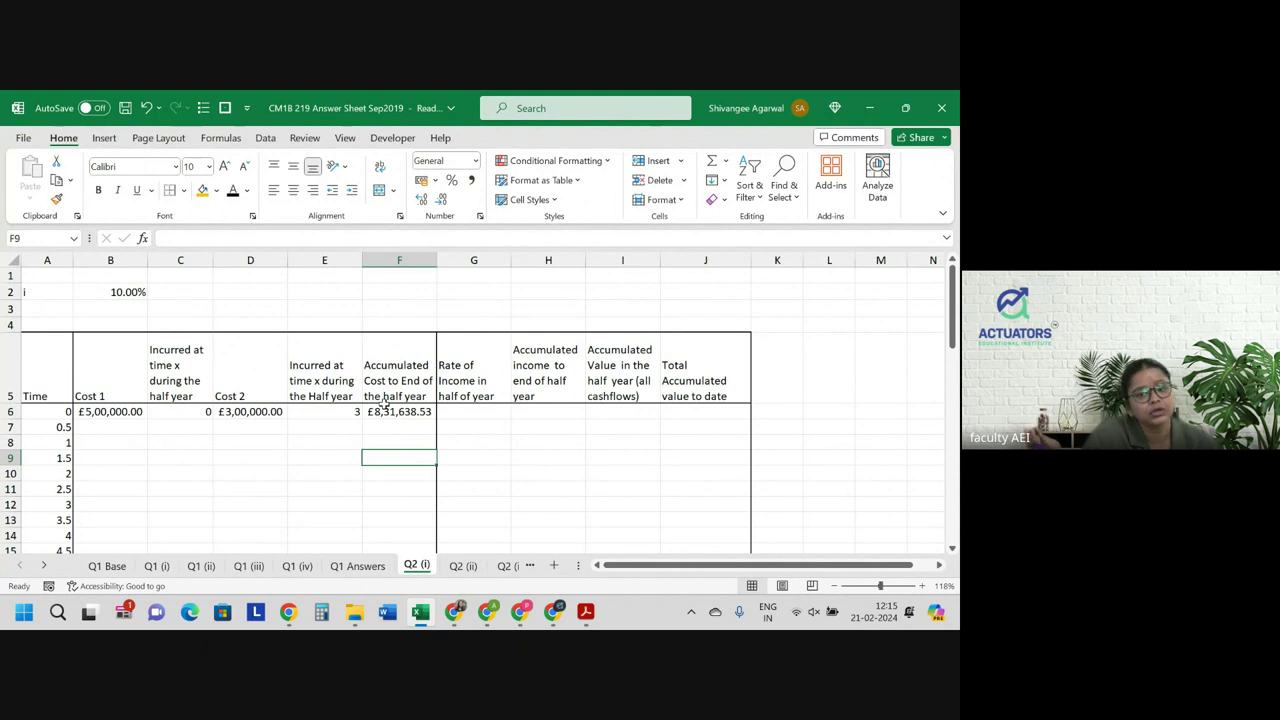
{"action": "key", "text": "alt+Tab"}
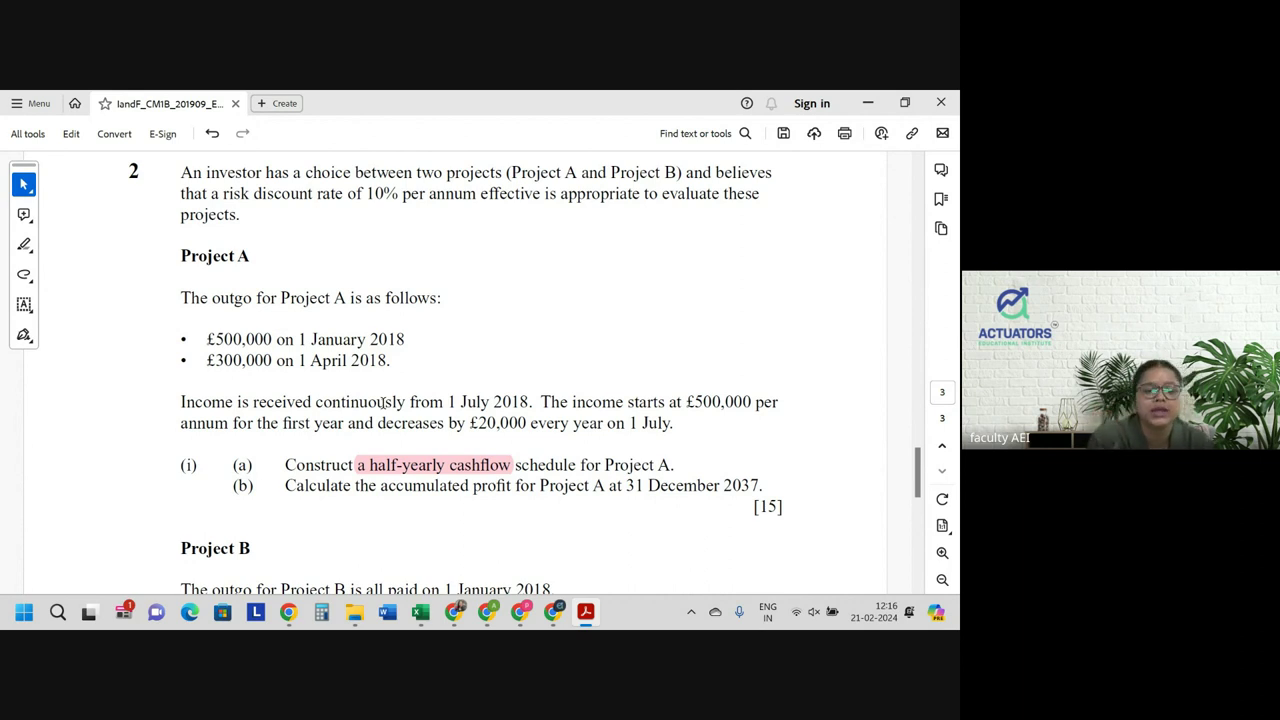
{"action": "key", "text": "alt+Tab"}
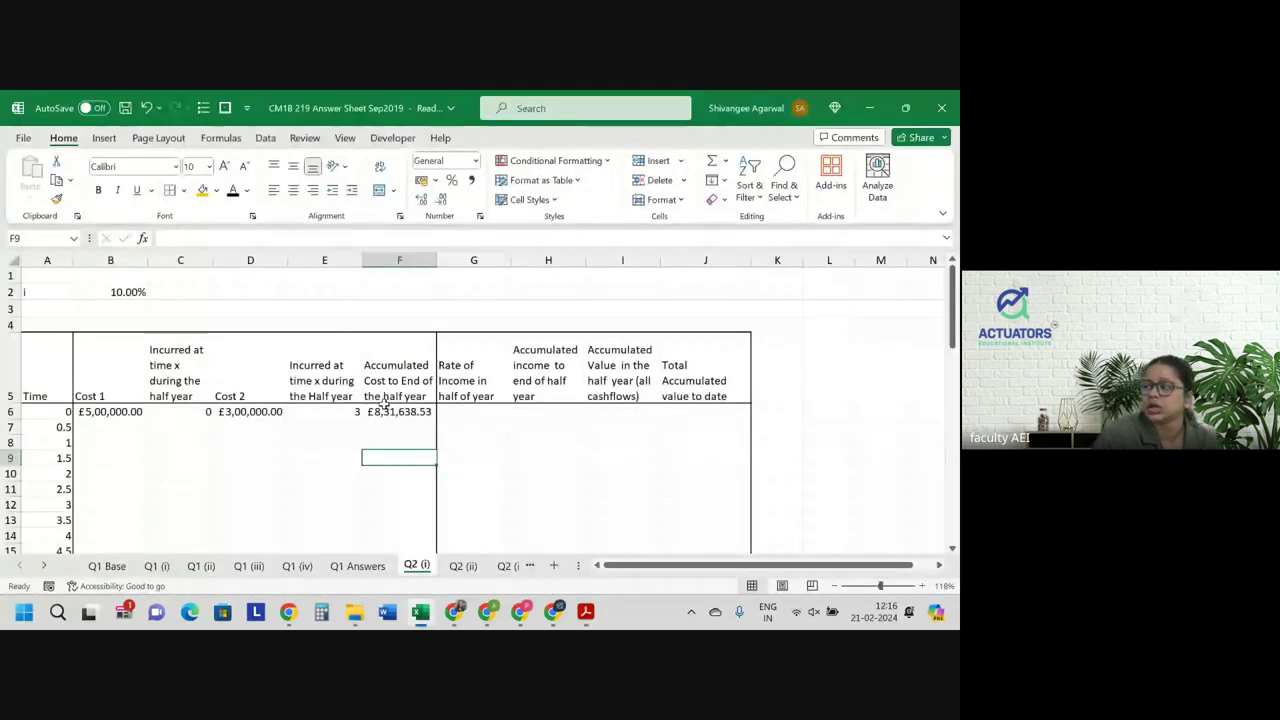
Enter 5,00,000 as the rate of income in G7 and G8, then recheck G7.
{"action": "left_click", "coordinate": [487, 424]}
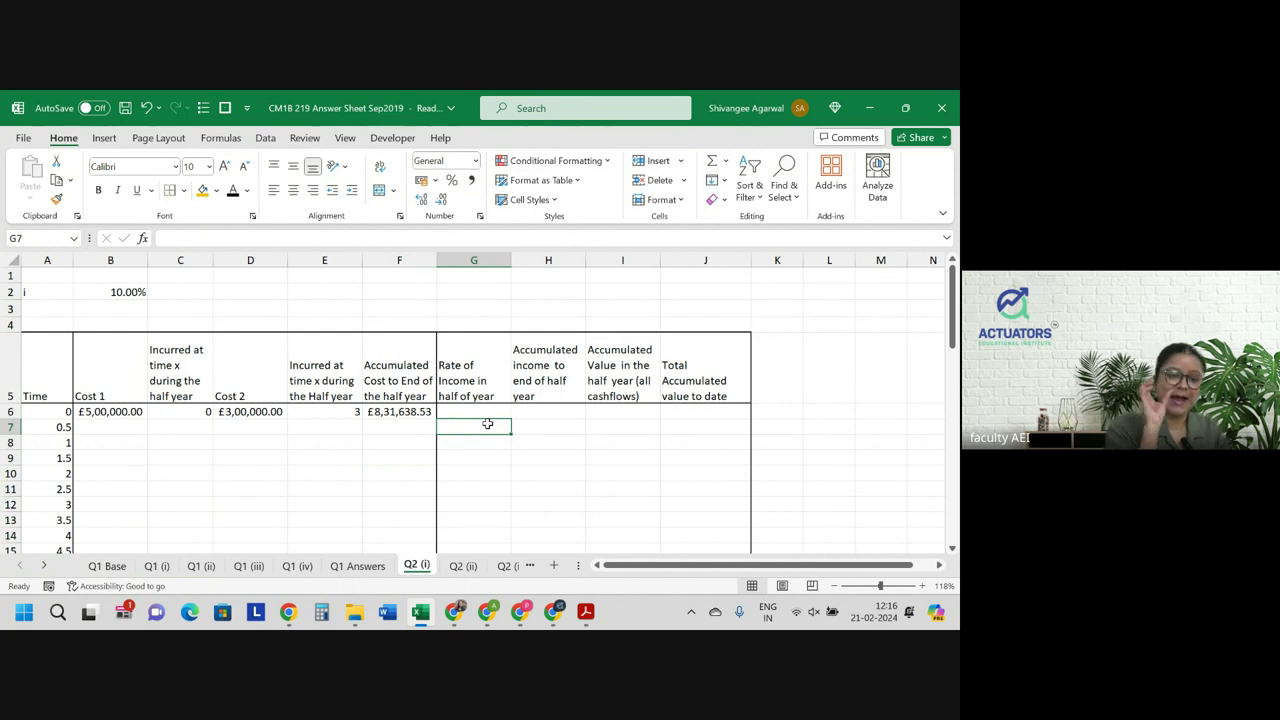
{"action": "type", "text": "5,00,000"}
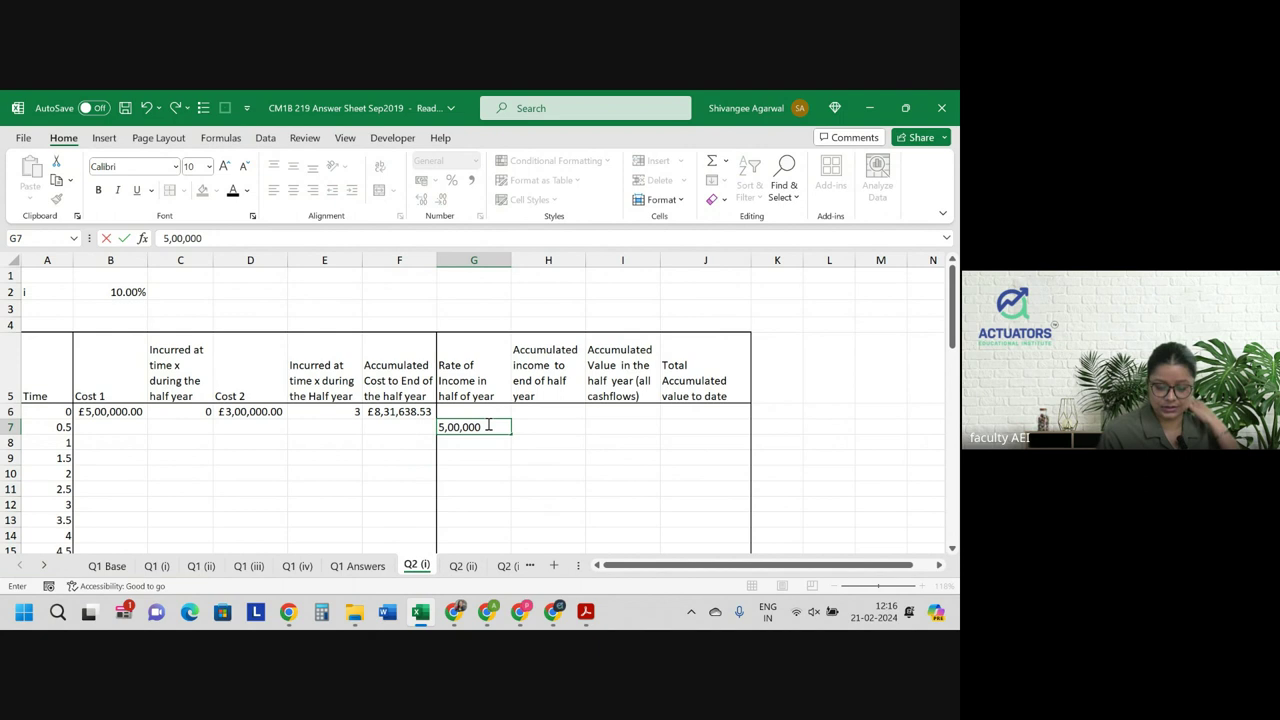
{"action": "key", "text": "Return"}
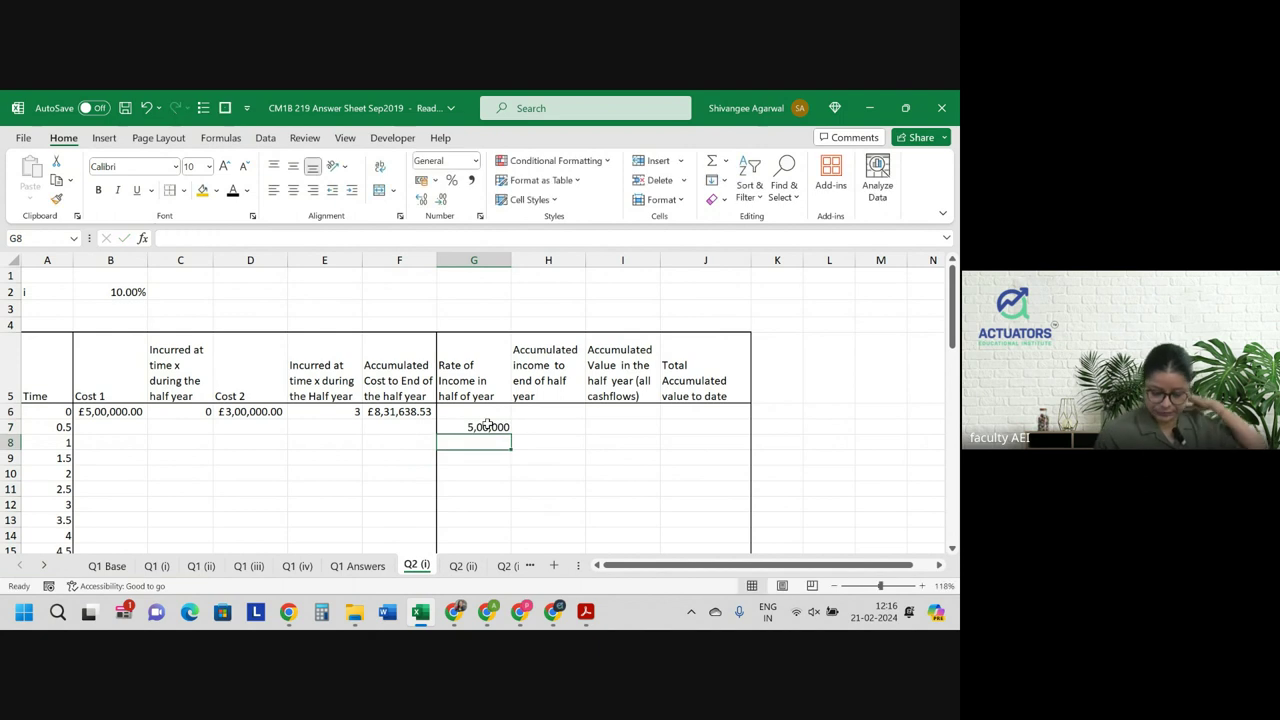
{"action": "type", "text": "5,000"}
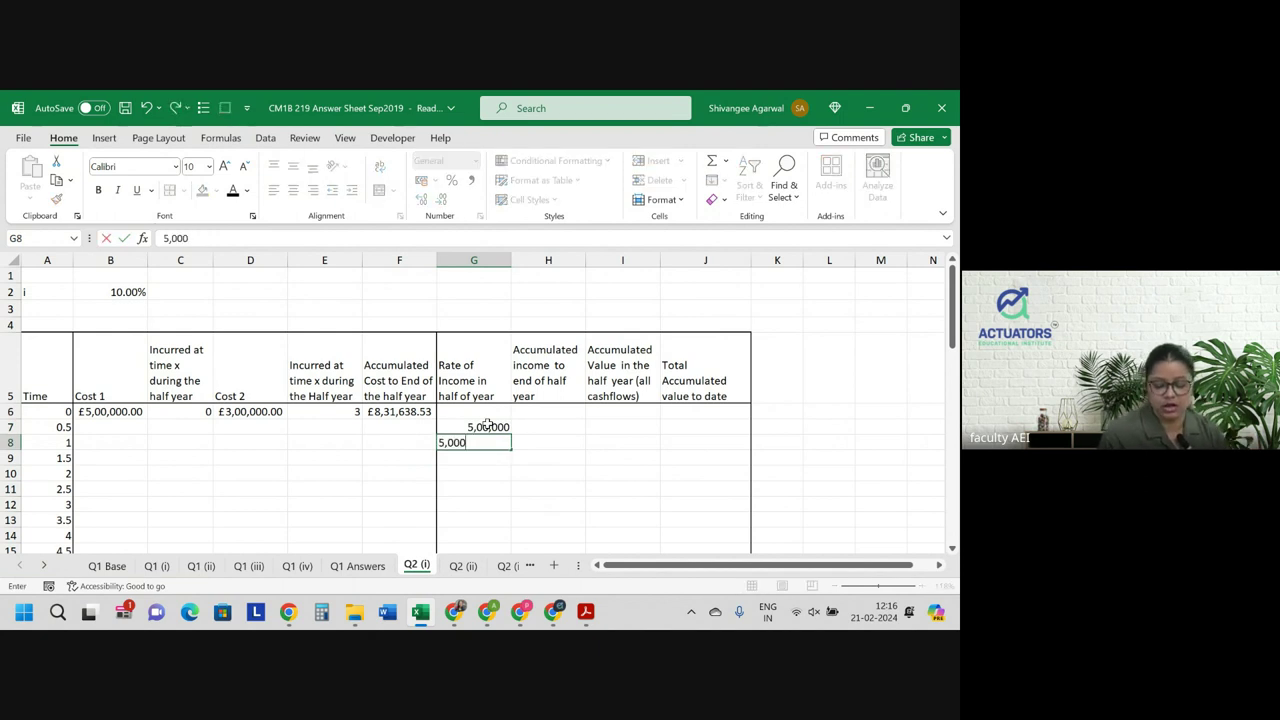
{"action": "key", "text": "BackSpace"}
{"action": "type", "text": ",000"}
{"action": "key", "text": "Return"}
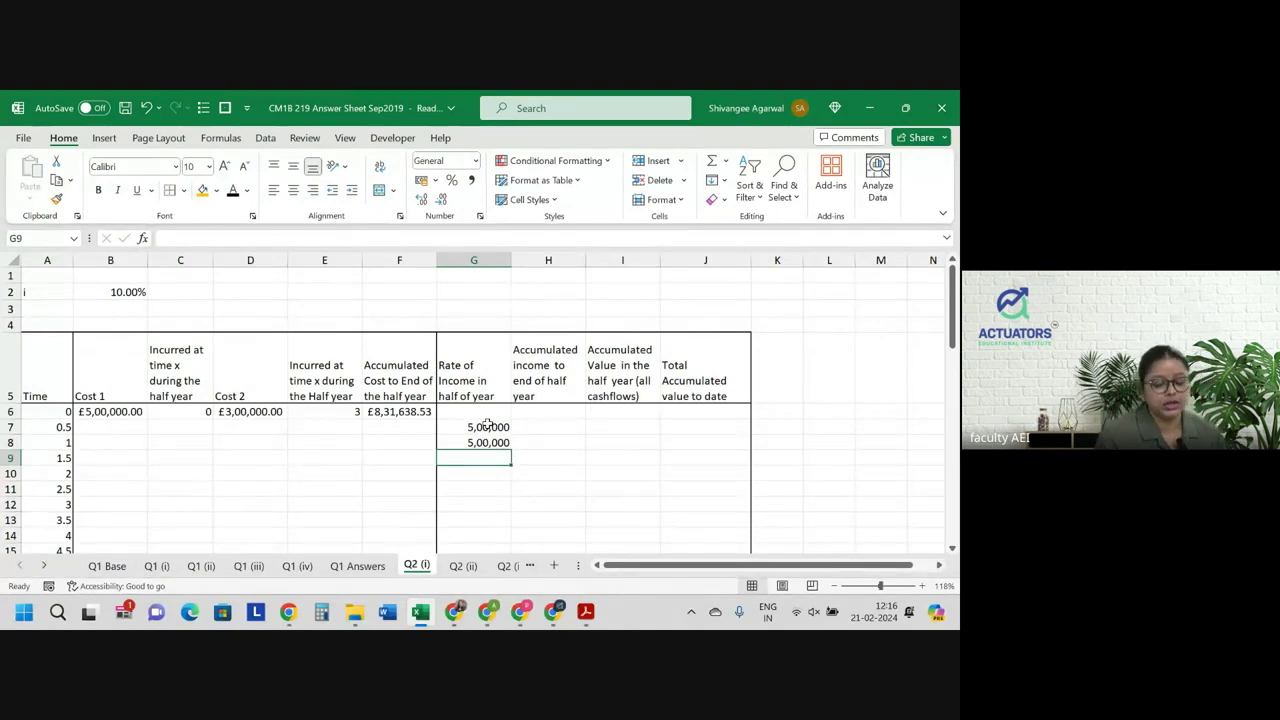
{"action": "left_click", "coordinate": [536, 440]}
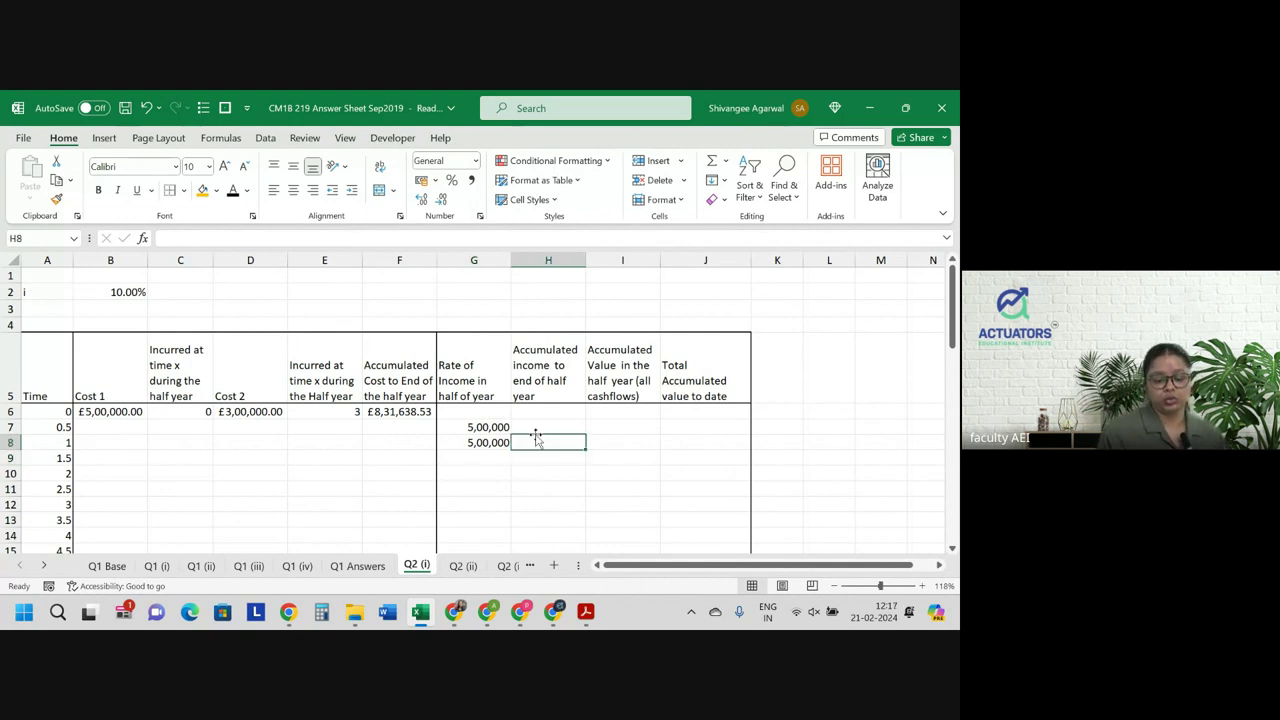
{"action": "left_click", "coordinate": [495, 427]}
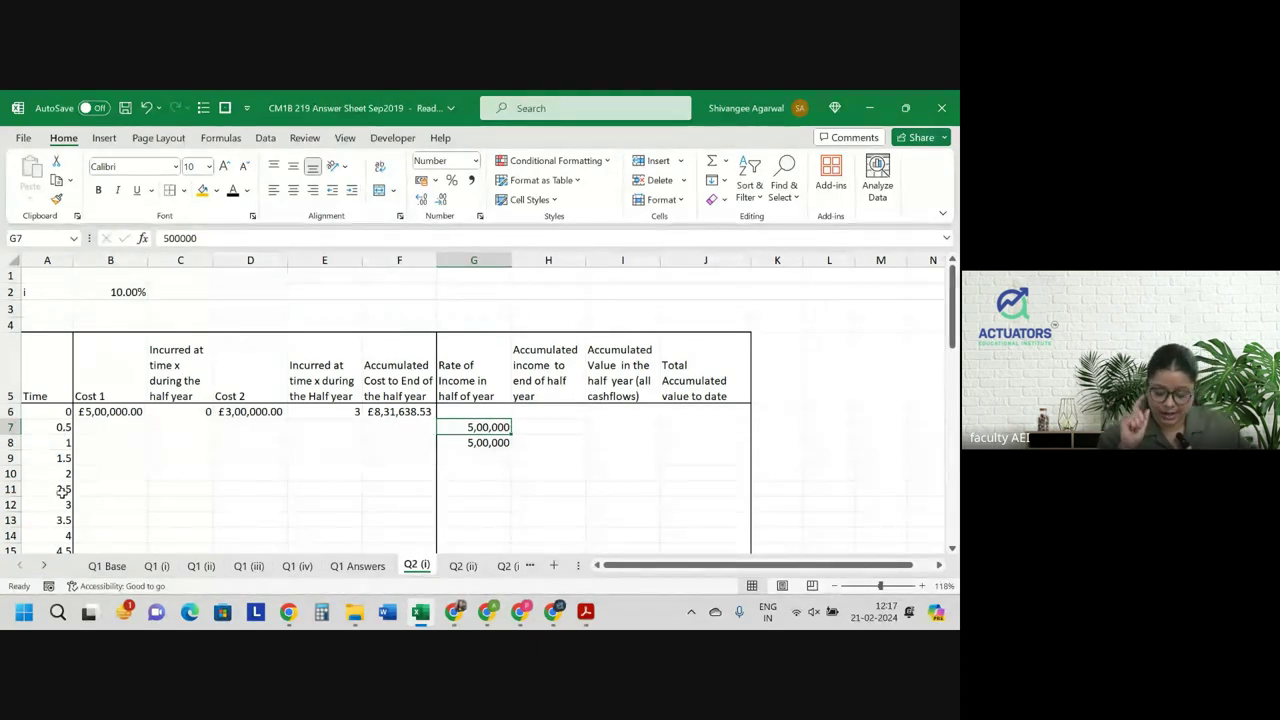
Enter the G7 income formula with an INT term times 20000, correcting the constant to 500000.
{"action": "type", "text": "="}
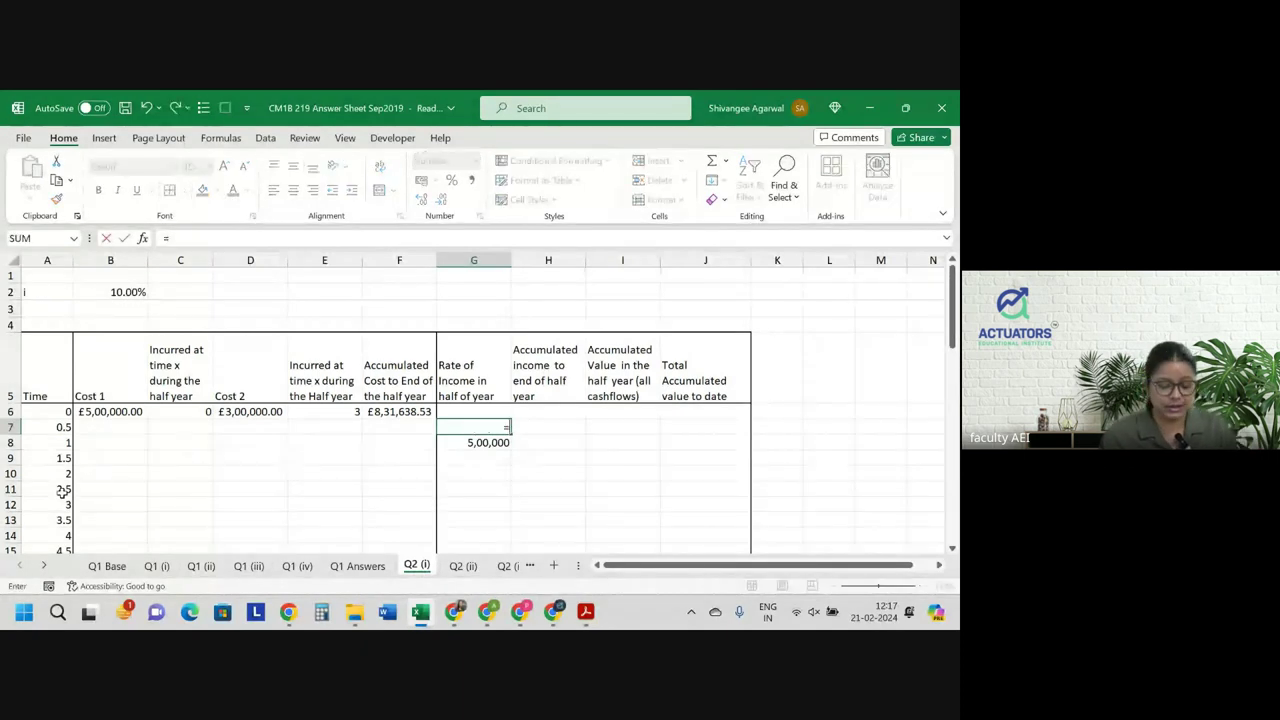
{"action": "type", "text": "500"}
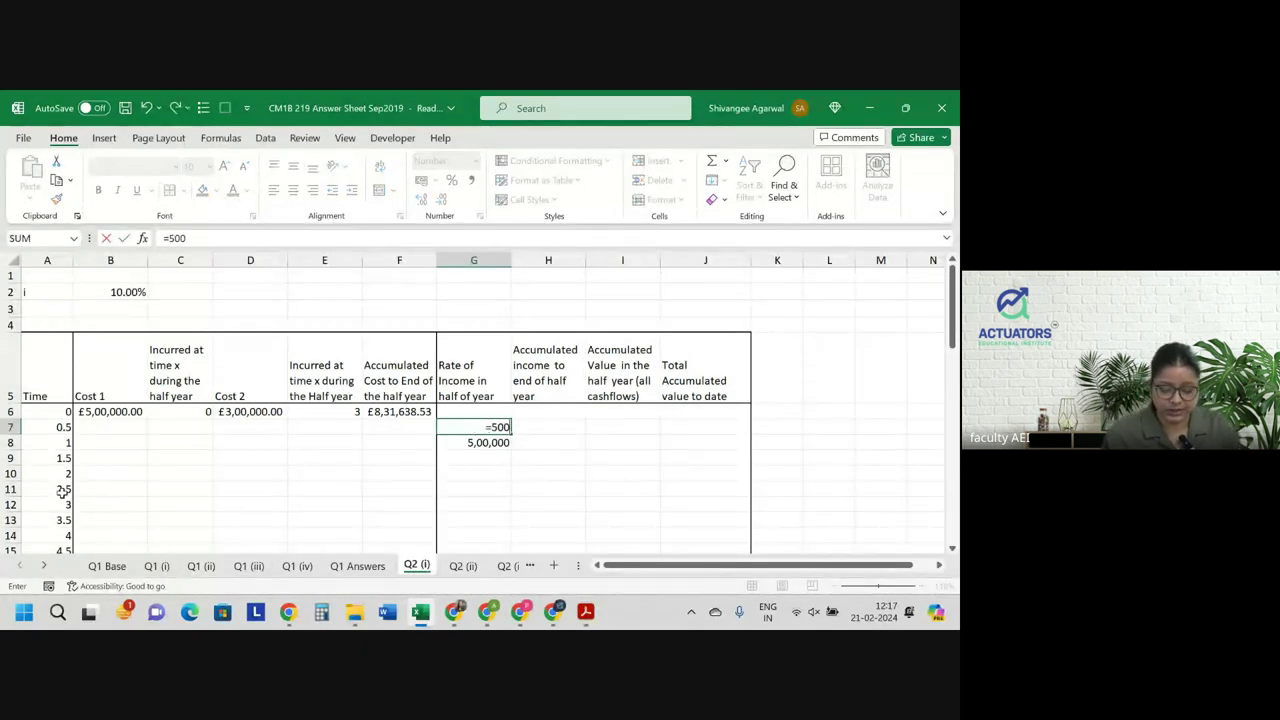
{"action": "type", "text": "00-"}
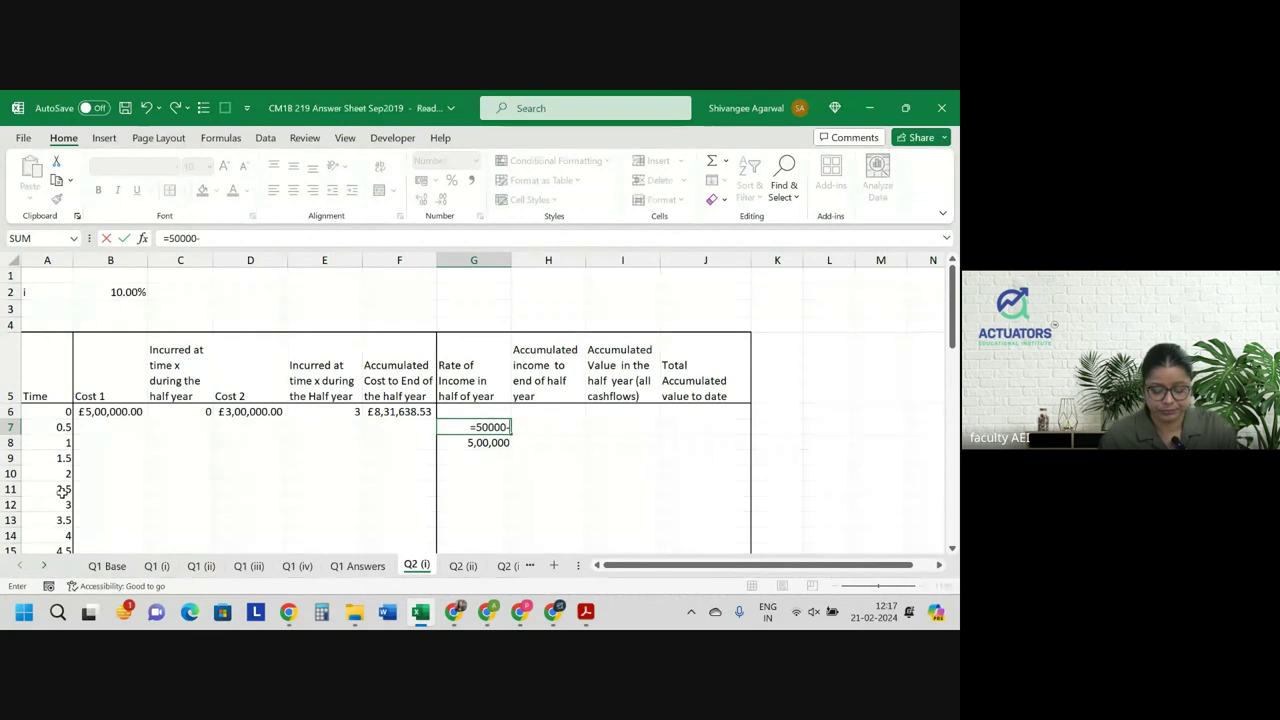
{"action": "type", "text": "int("}
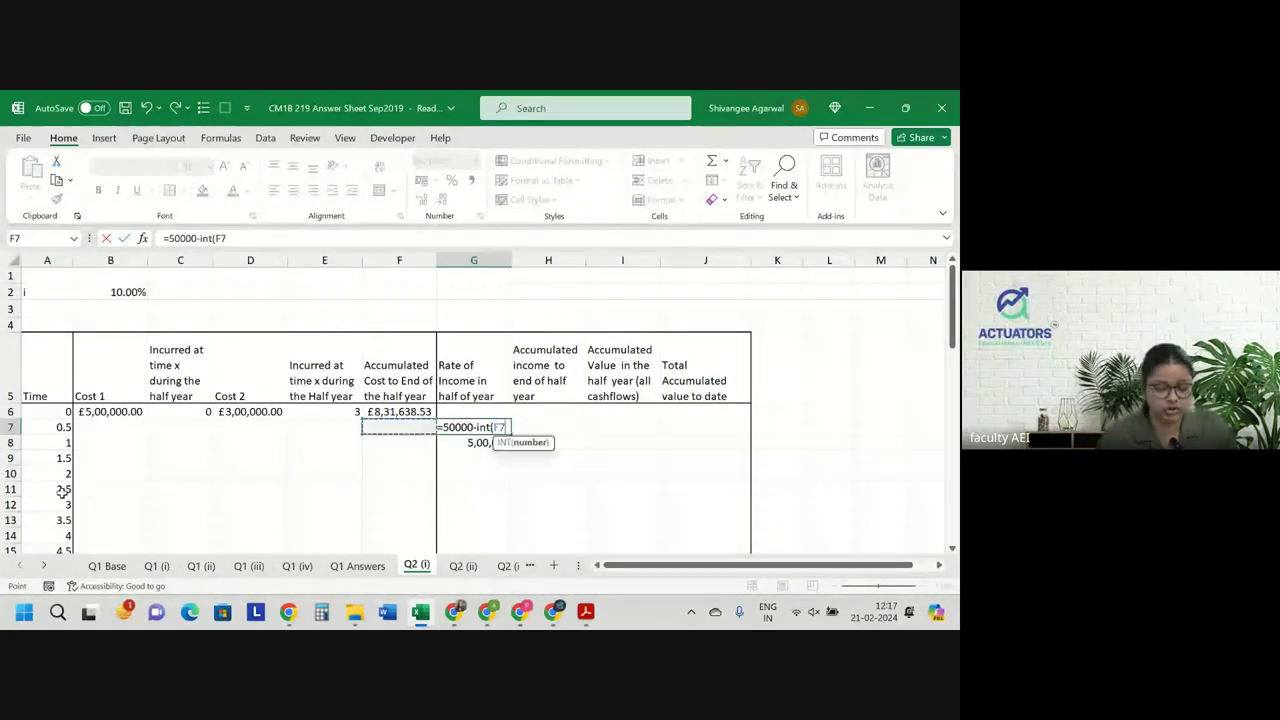
{"action": "key", "text": "Left"}
{"action": "key", "text": "Left"}
{"action": "key", "text": "Left"}
{"action": "key", "text": "Left"}
{"action": "key", "text": "Left"}
{"action": "key", "text": "Left"}
{"action": "type", "text": ")"}
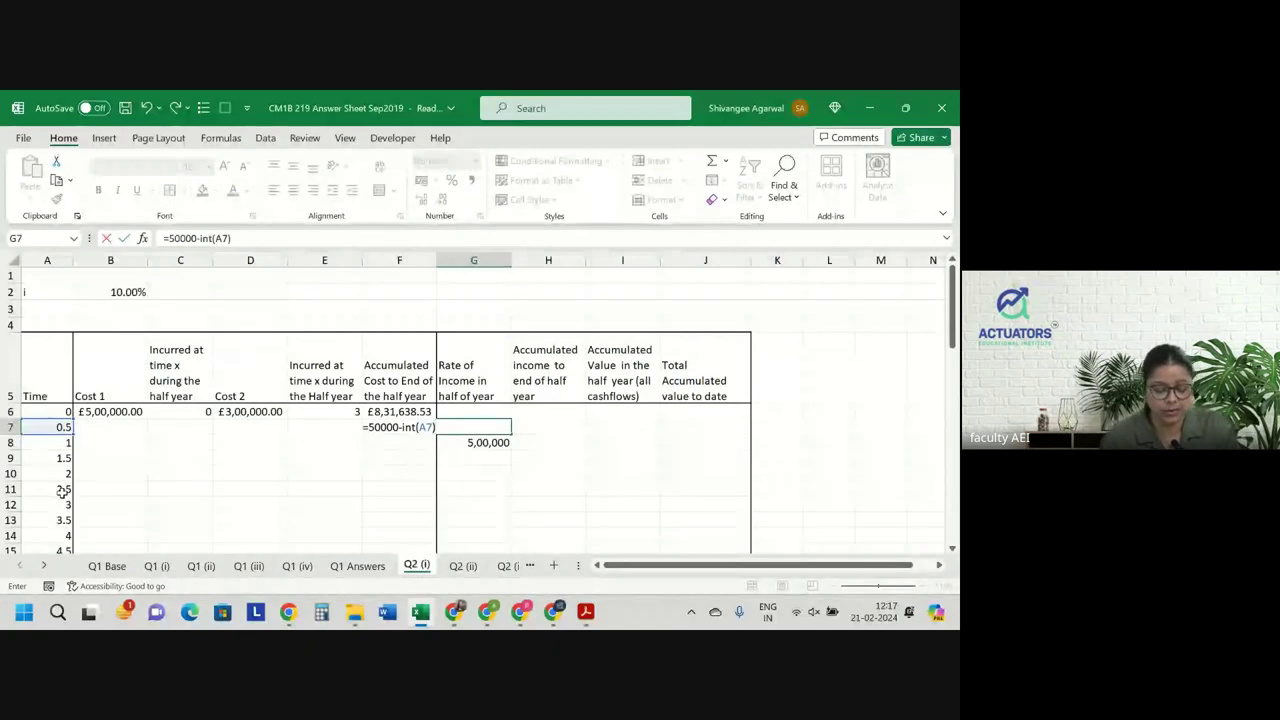
{"action": "type", "text": "*20000"}
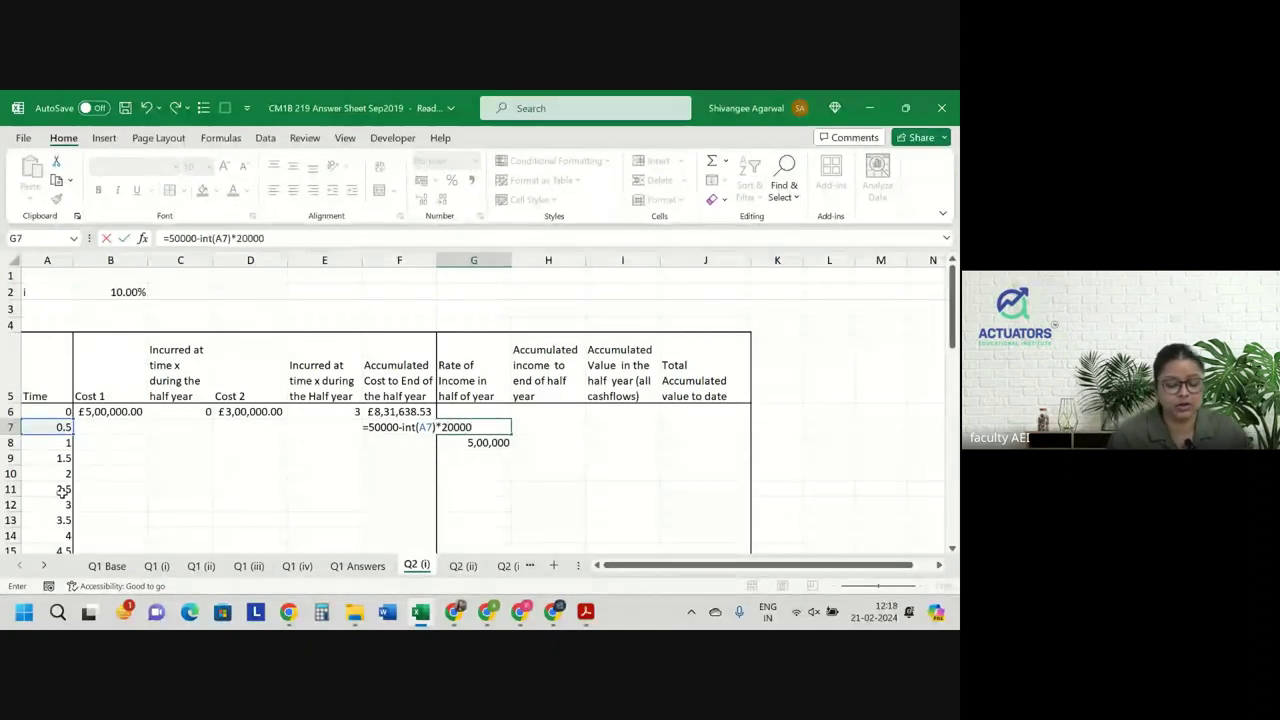
{"action": "key", "text": "Return"}
{"action": "left_click", "coordinate": [474, 427]}
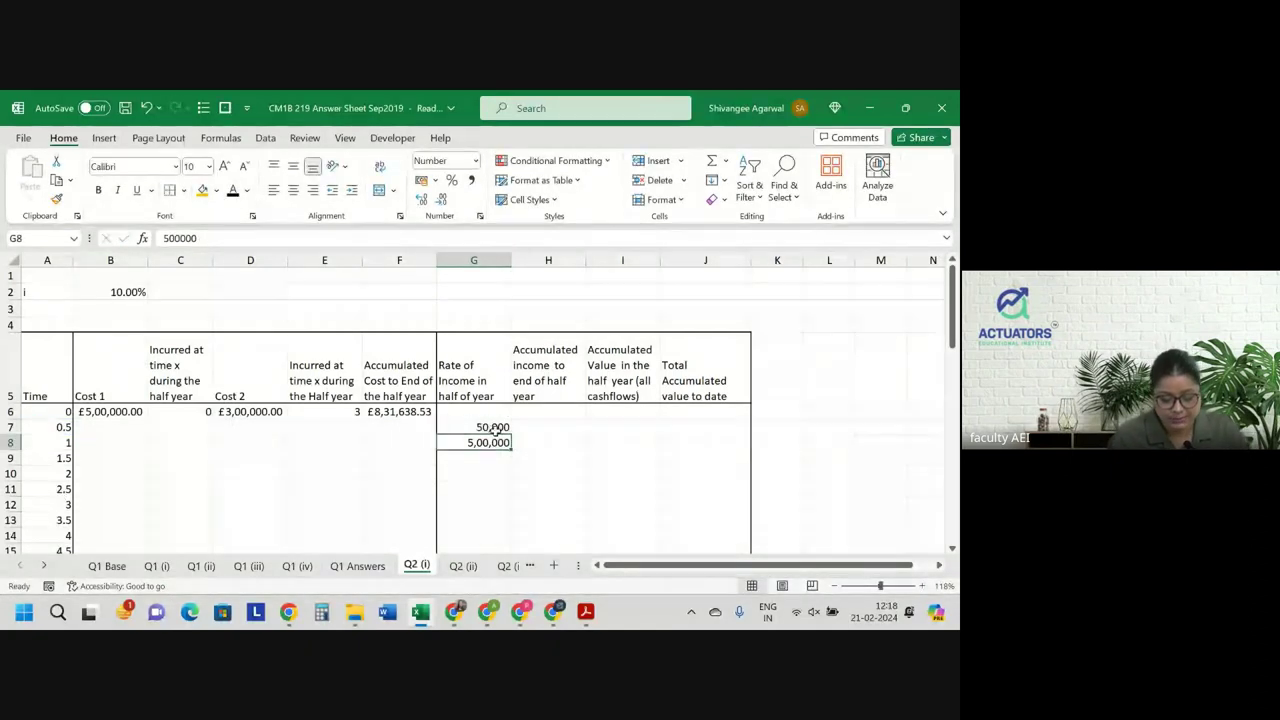
{"action": "left_click", "coordinate": [268, 238]}
{"action": "left_click", "coordinate": [183, 238]}
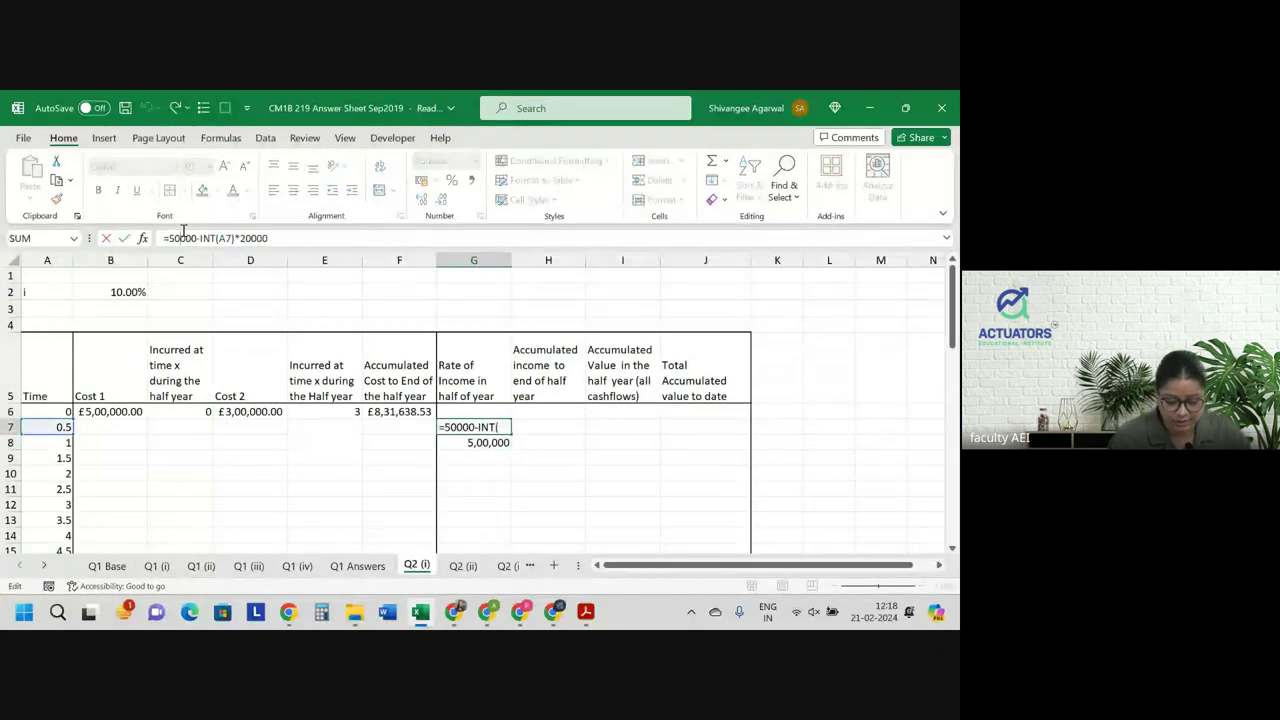
{"action": "type", "text": "0"}
{"action": "key", "text": "Return"}
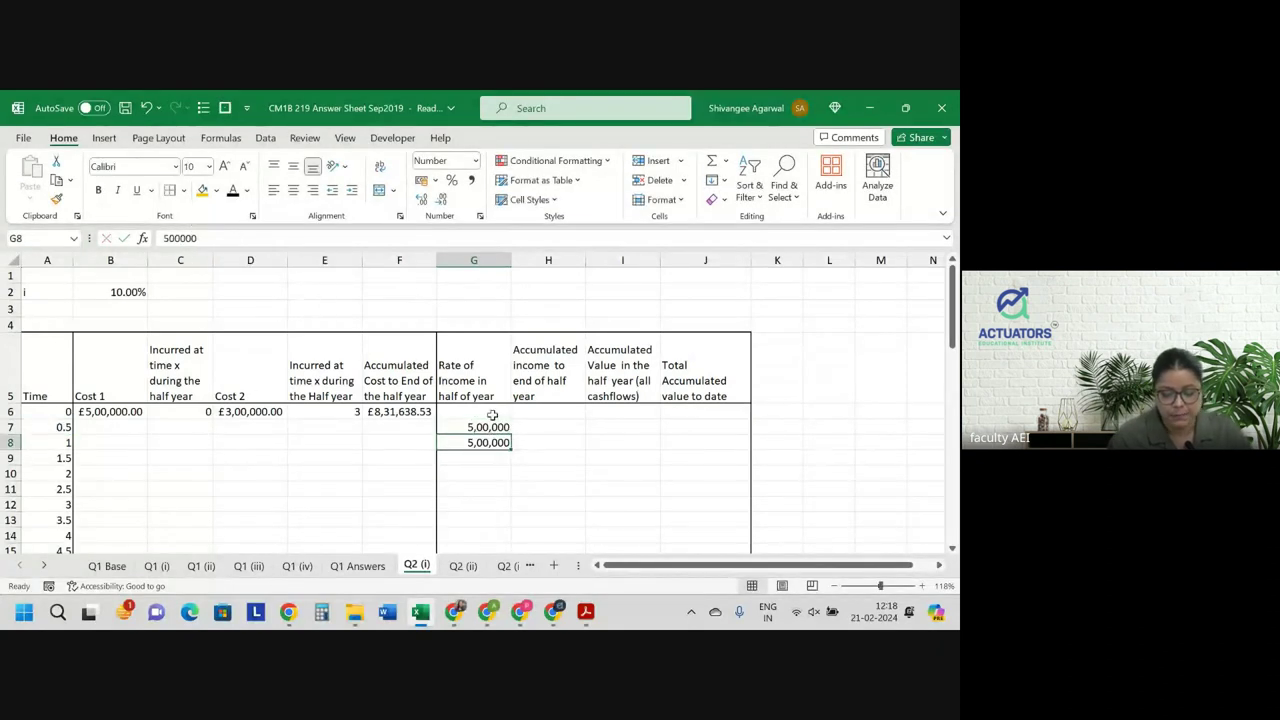
Point the formula at time cell A6 so G7 reads =500000-INT(A6)*20000.
{"action": "left_click", "coordinate": [498, 429]}
{"action": "double_click", "coordinate": [498, 429]}
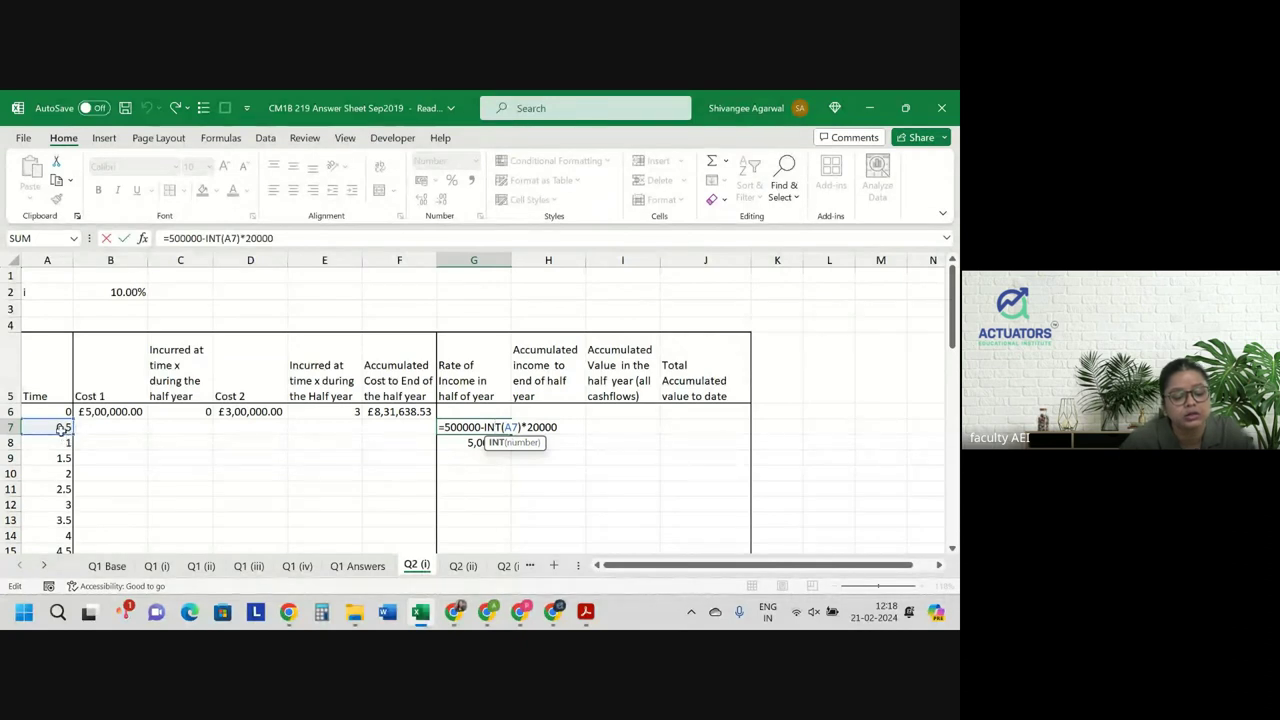
{"action": "key", "text": "Return"}
{"action": "left_click", "coordinate": [489, 427]}
{"action": "double_click", "coordinate": [460, 428]}
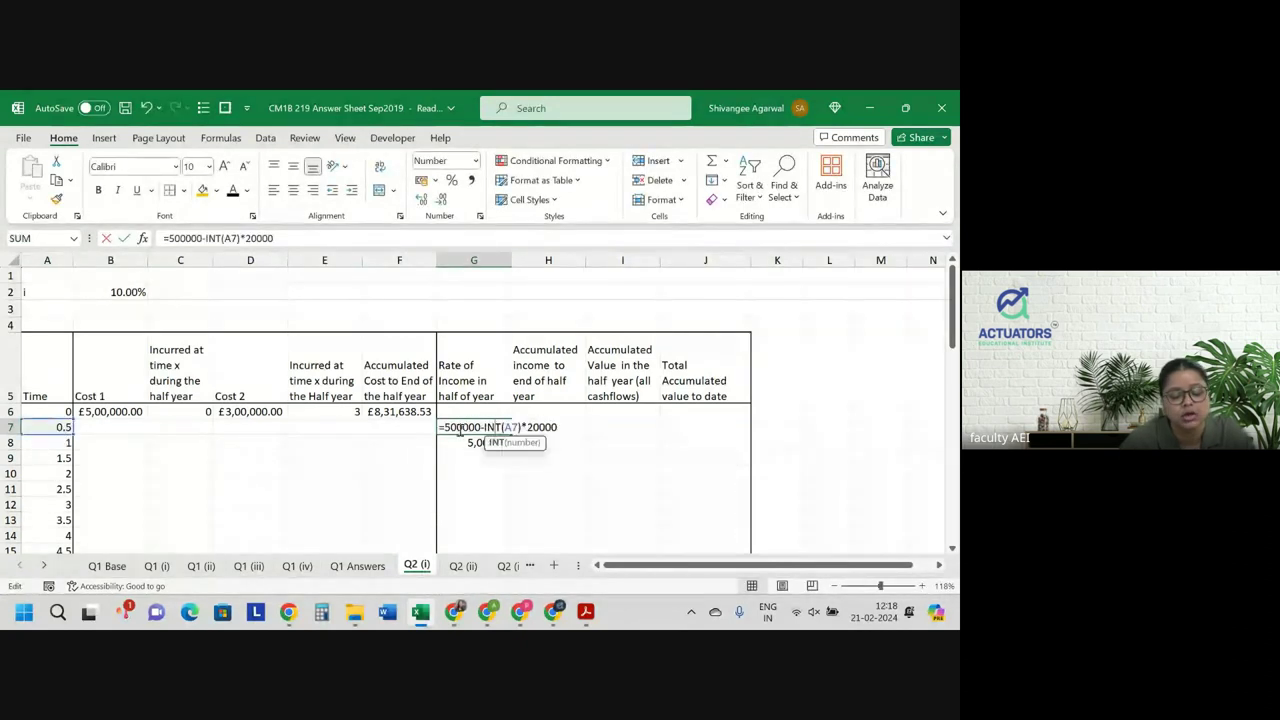
{"action": "left_click", "coordinate": [52, 418]}
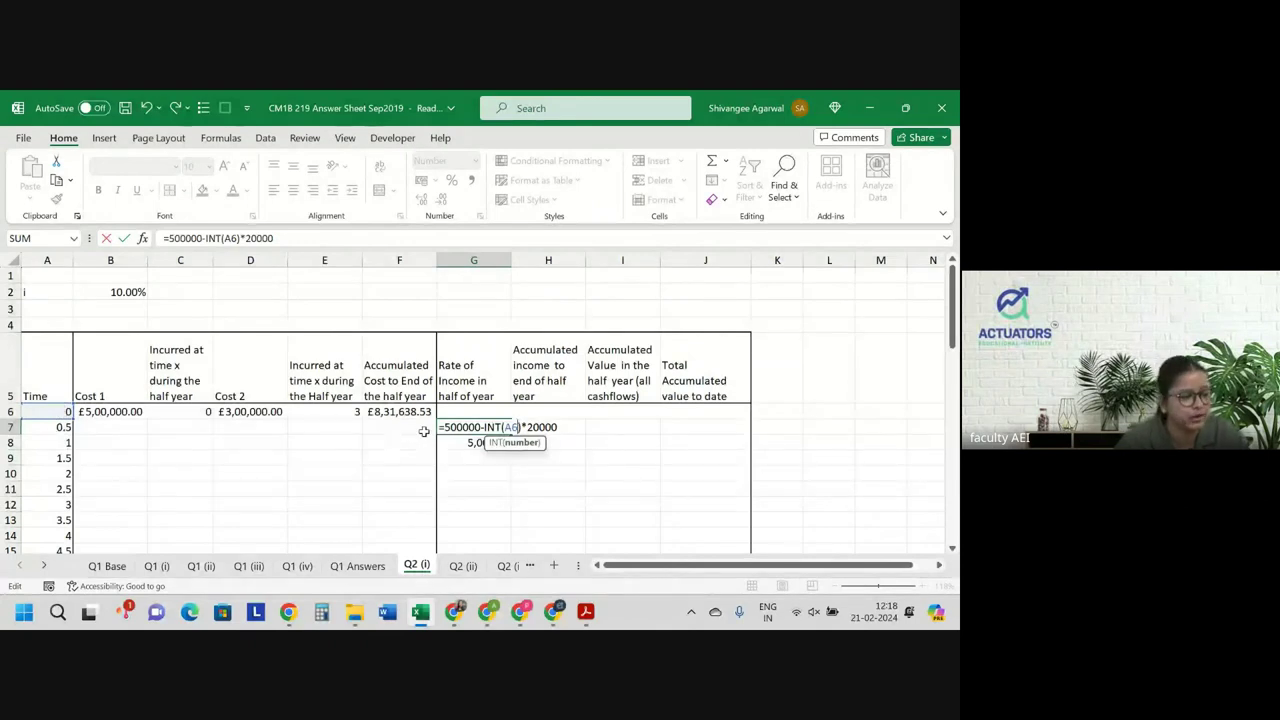
{"action": "key", "text": "Return"}
Fill G7:G8 down the Rate of Income column and check G9's formula.
{"action": "left_click", "coordinate": [483, 427]}
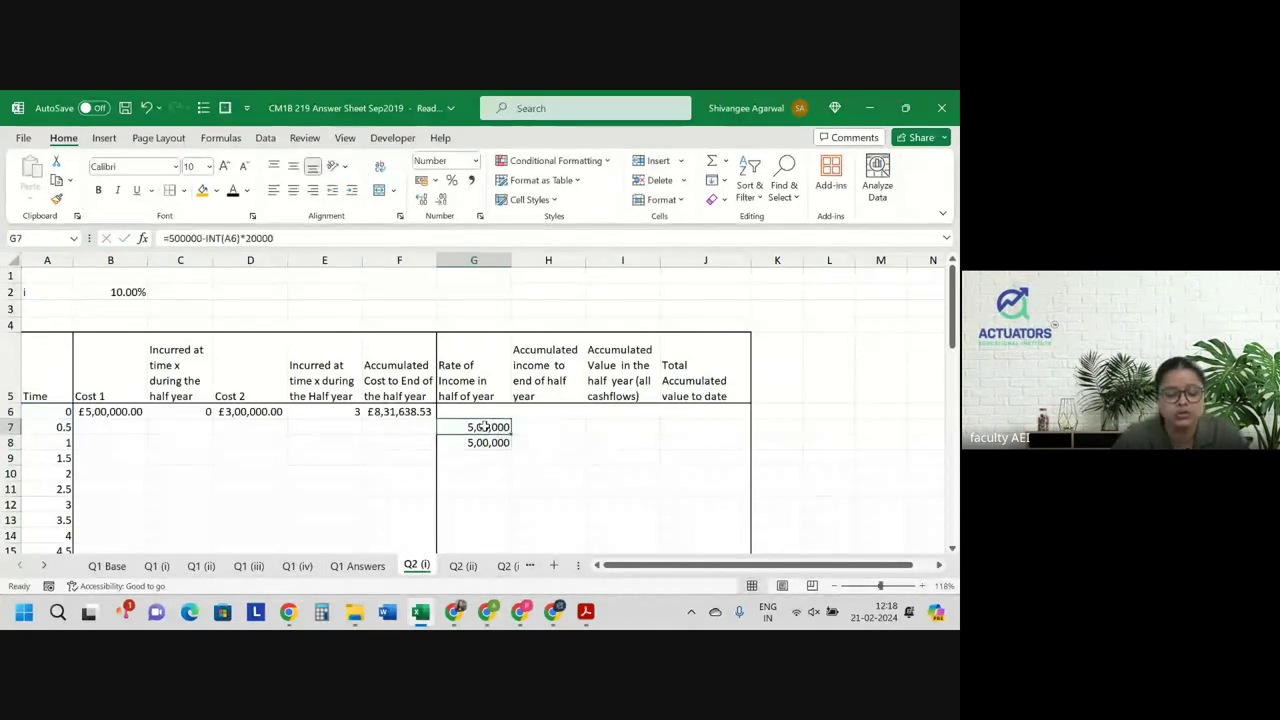
{"action": "left_click_drag", "start_coordinate": [510, 434], "coordinate": [512, 449]}
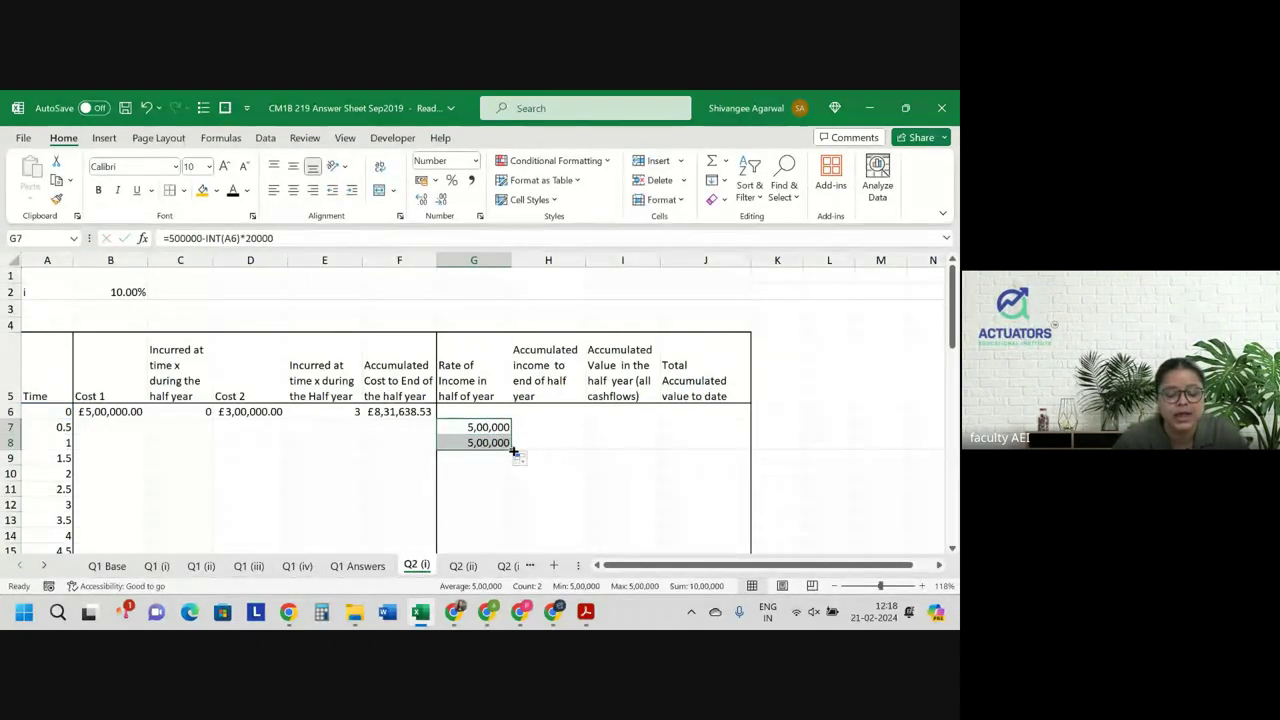
{"action": "double_click", "coordinate": [512, 449]}
{"action": "double_click", "coordinate": [490, 458]}
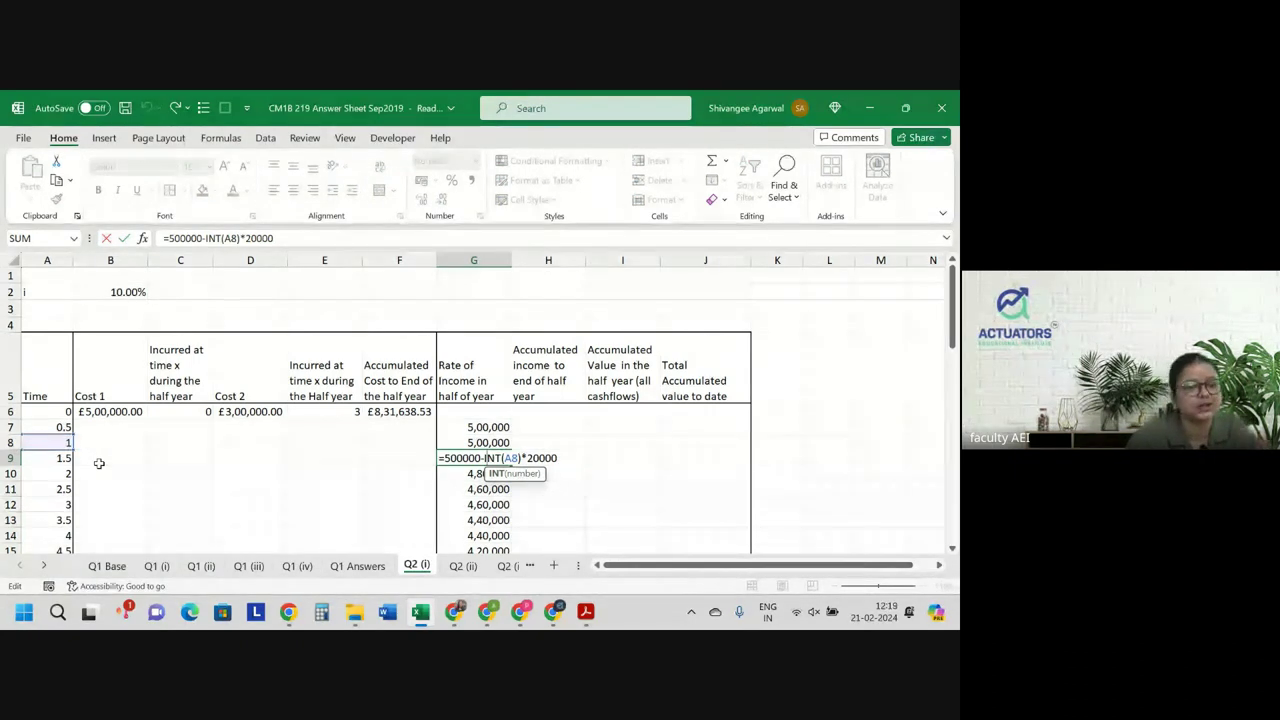
{"action": "key", "text": "Return"}
Scroll through the filled column and inspect G10's formula.
{"action": "scroll", "coordinate": [232, 485], "scroll_direction": "down", "scroll_amount": 2}
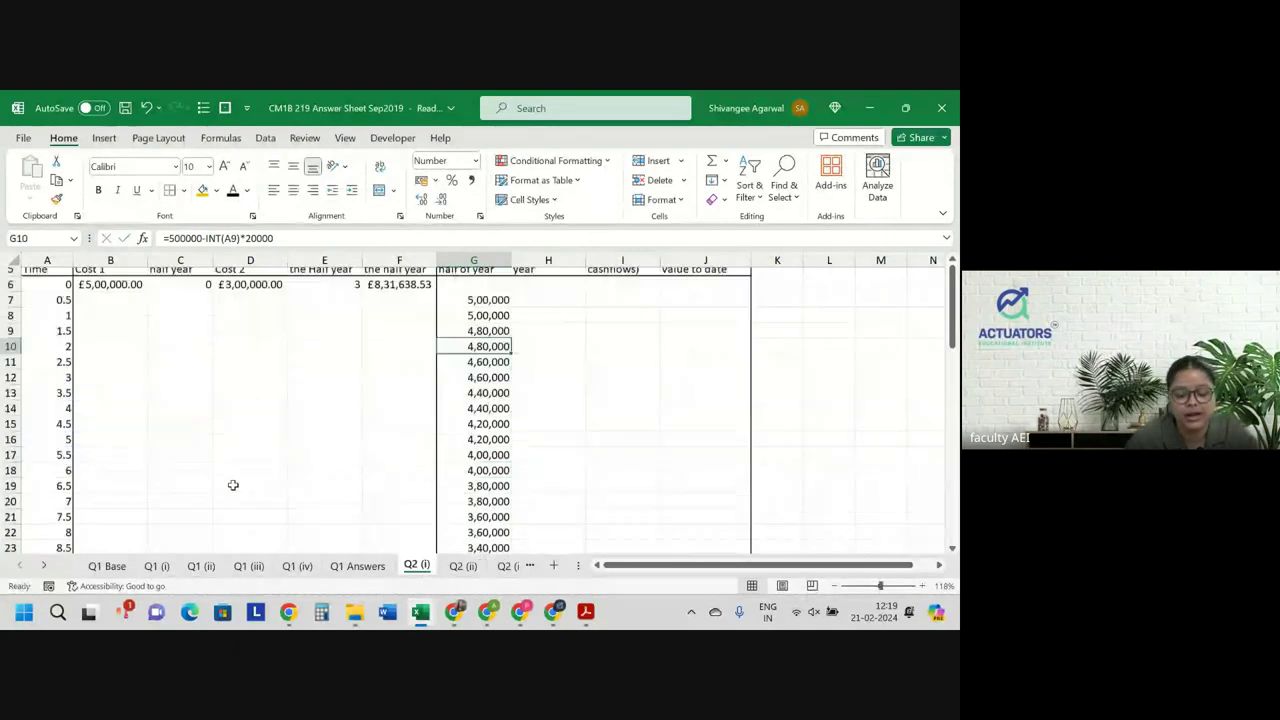
{"action": "scroll", "coordinate": [232, 485], "scroll_direction": "down", "scroll_amount": 7}
{"action": "scroll", "coordinate": [232, 485], "scroll_direction": "up", "scroll_amount": 9}
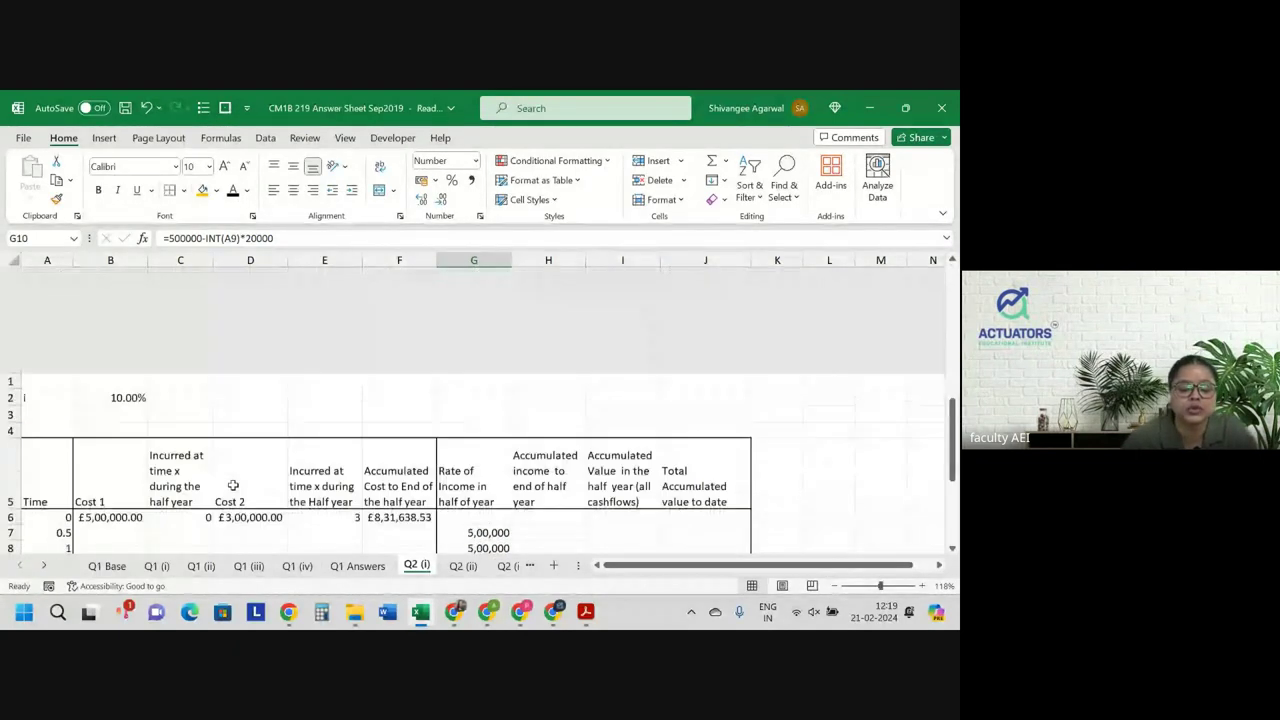
{"action": "scroll", "coordinate": [400, 406], "scroll_direction": "down", "scroll_amount": 1}
{"action": "scroll", "coordinate": [400, 406], "scroll_direction": "down", "scroll_amount": 1}
{"action": "scroll", "coordinate": [400, 406], "scroll_direction": "up", "scroll_amount": 1}
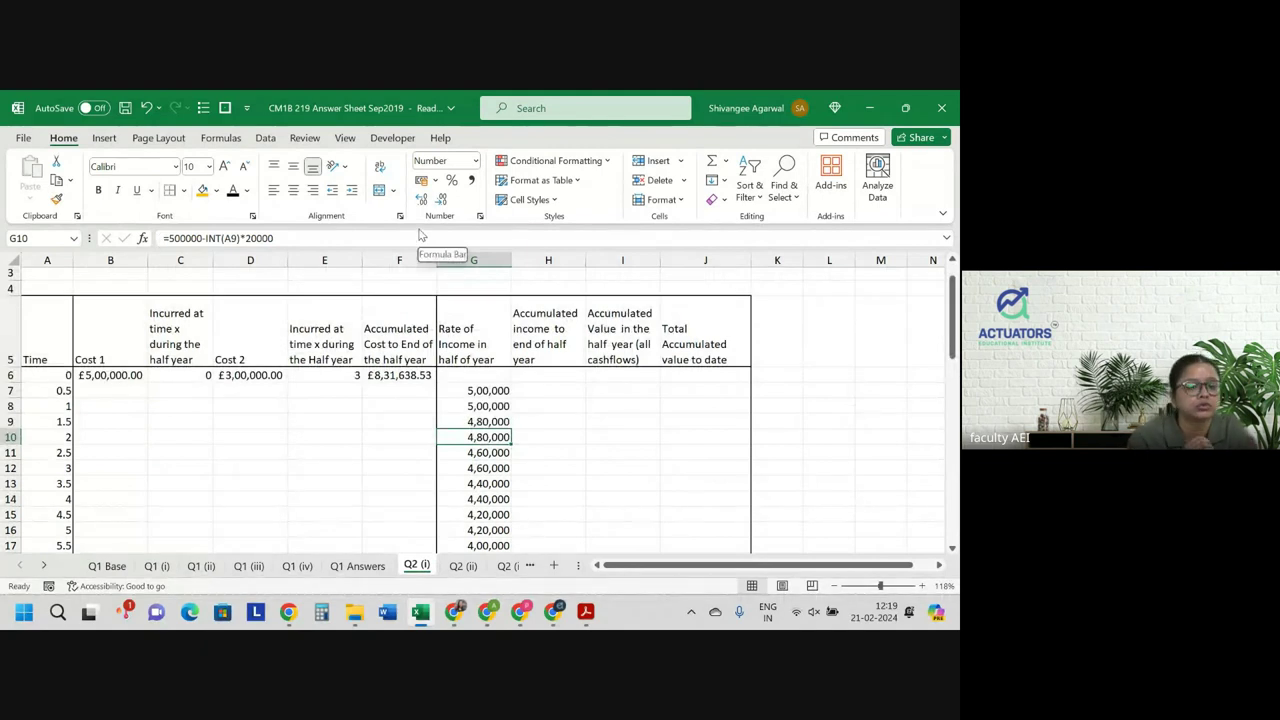
{"action": "left_click", "coordinate": [173, 238]}
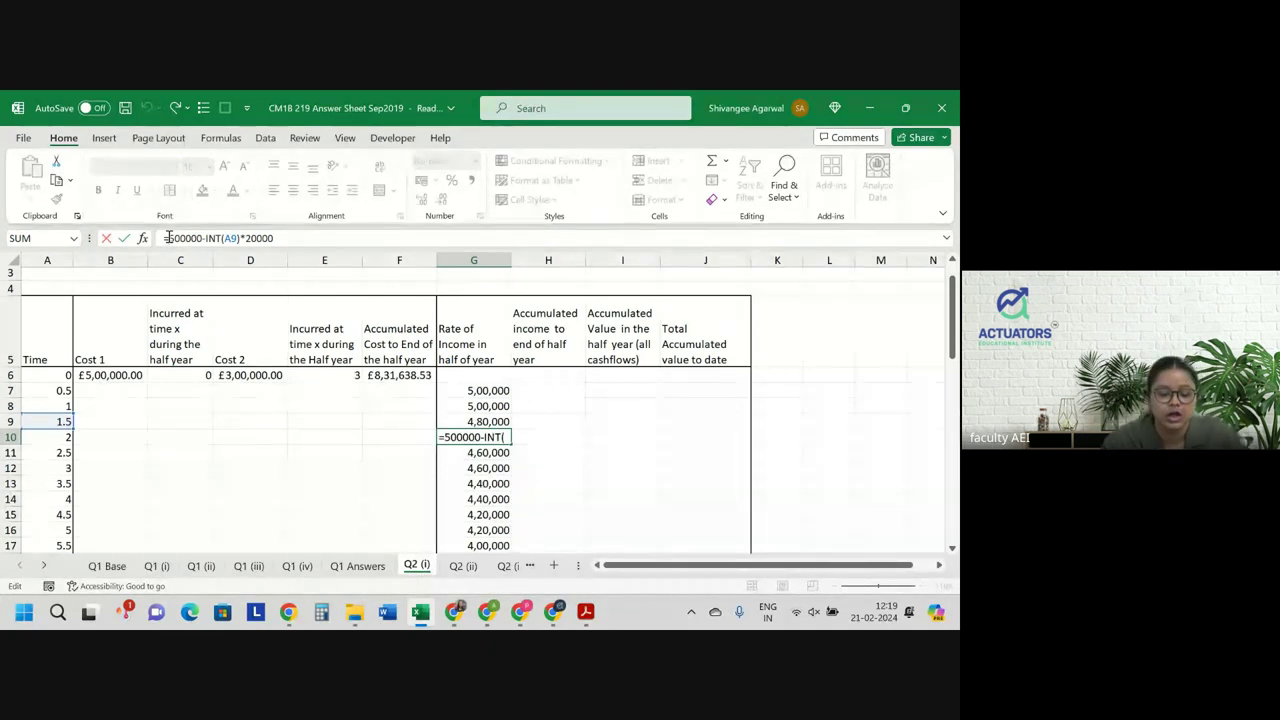
Leave G10 unchanged and enter 0 as the time-0 rate of income in G6.
{"action": "key", "text": "Return"}
{"action": "key", "text": "Up"}
{"action": "key", "text": "Up"}
{"action": "key", "text": "Up"}
{"action": "key", "text": "Up"}
{"action": "key", "text": "Up"}
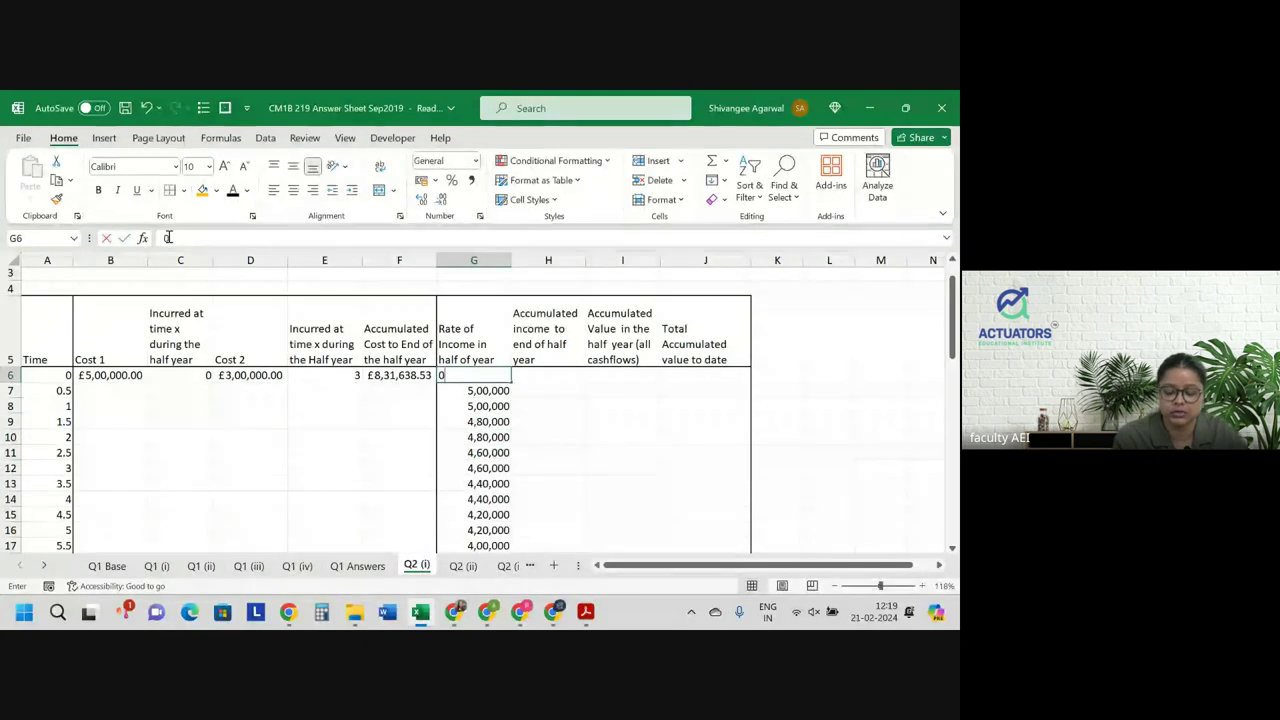
{"action": "type", "text": "0"}
{"action": "key", "text": "Return"}
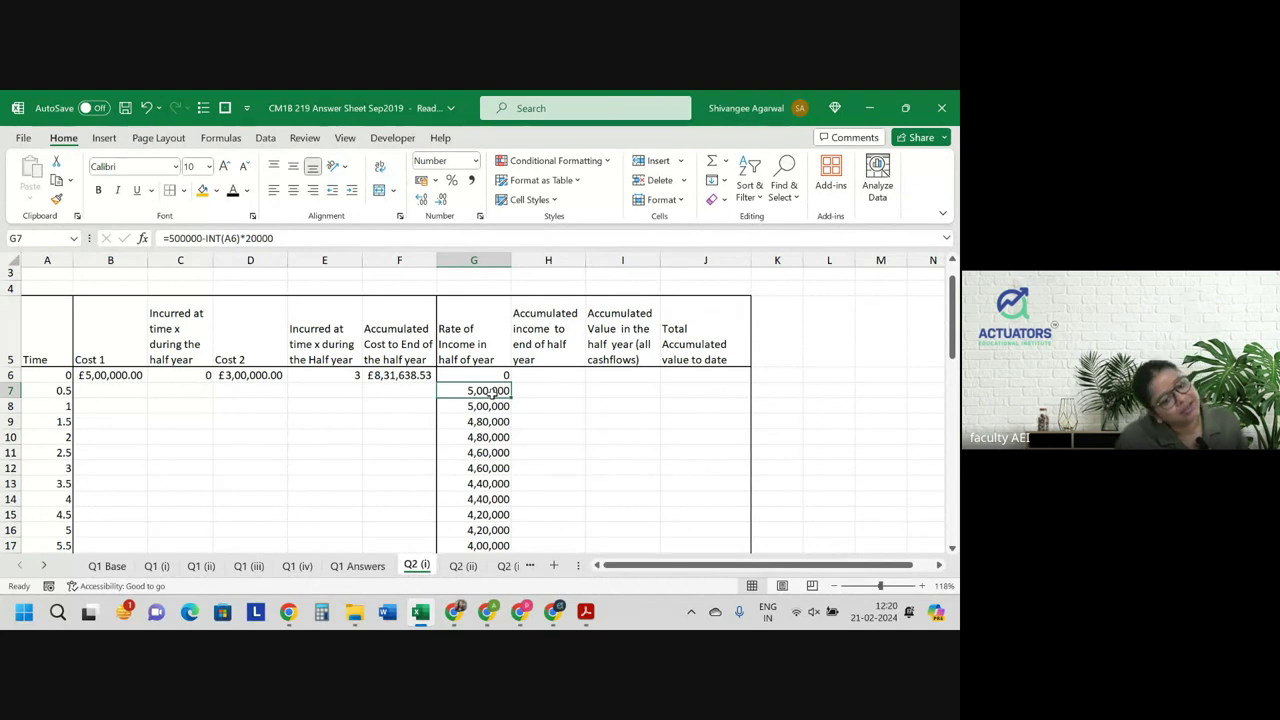
Label cell A3 as 'Sbar<0.5>'.
{"action": "scroll", "coordinate": [220, 406], "scroll_direction": "up", "scroll_amount": 1}
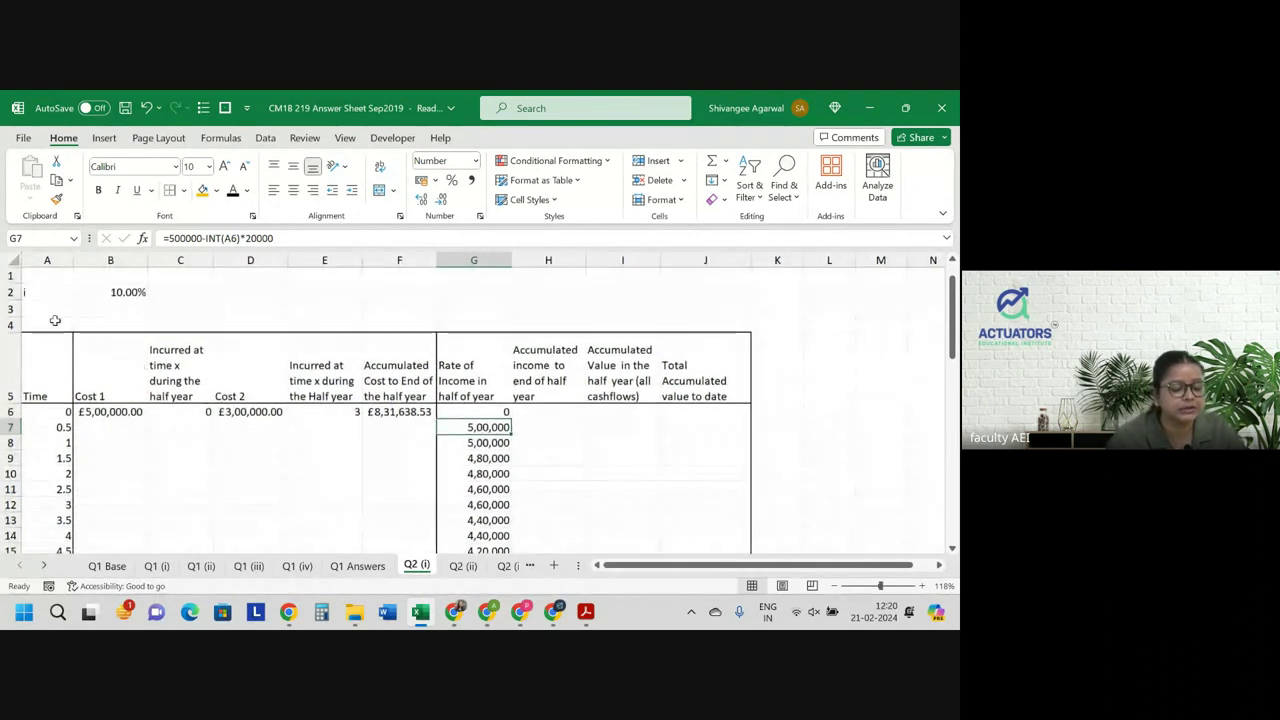
{"action": "left_click", "coordinate": [36, 310]}
{"action": "type", "text": "S"}
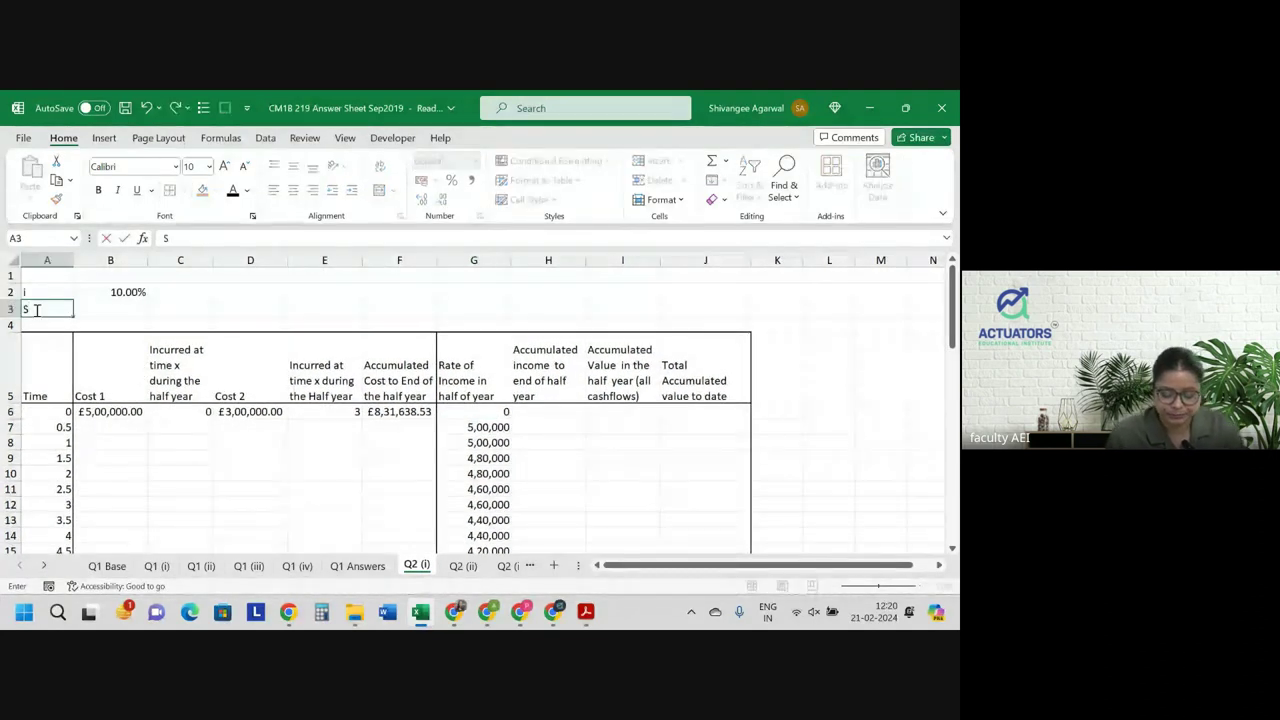
{"action": "type", "text": "(bar):0."}
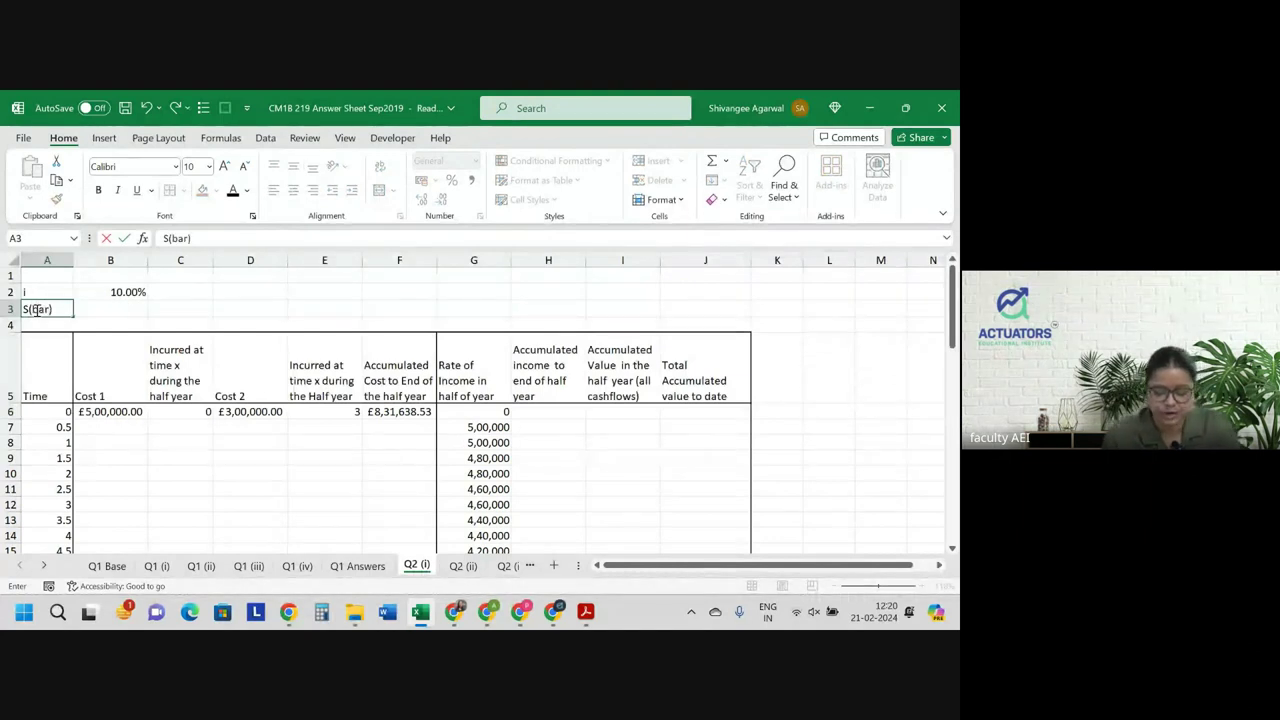
{"action": "type", "text": "5"}
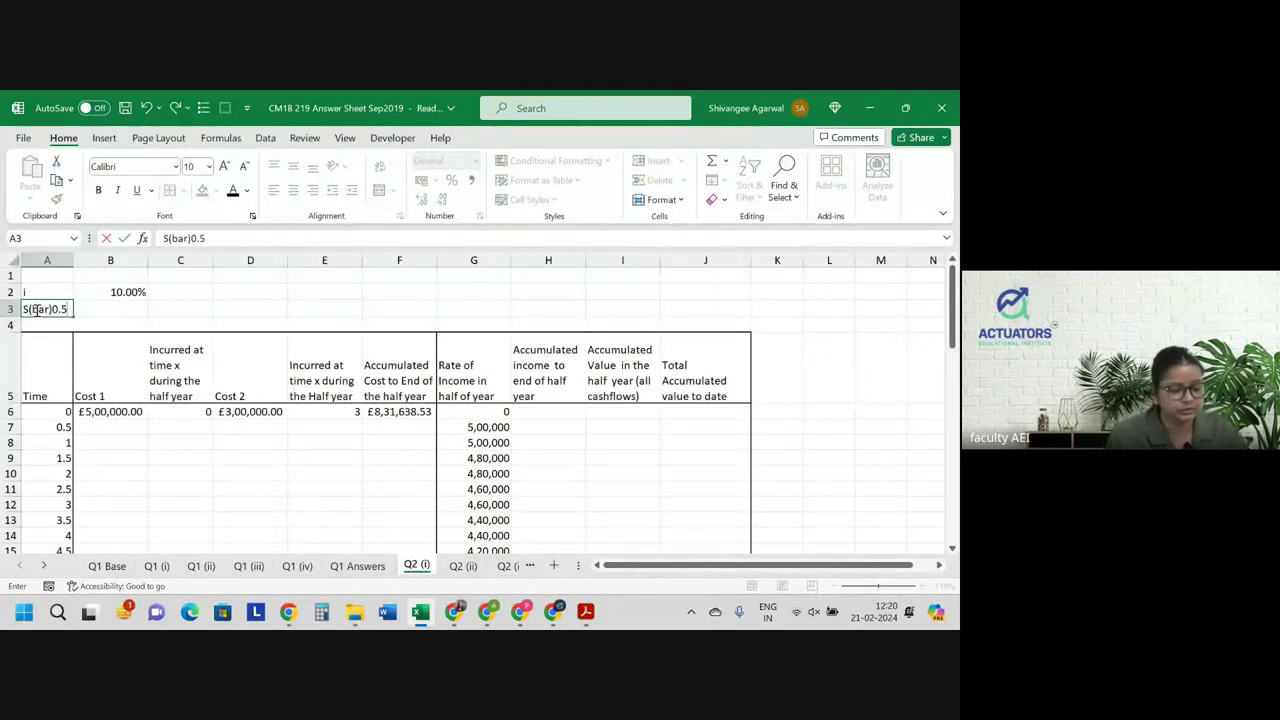
{"action": "left_click", "coordinate": [191, 238]}
{"action": "type", "text": ":"}
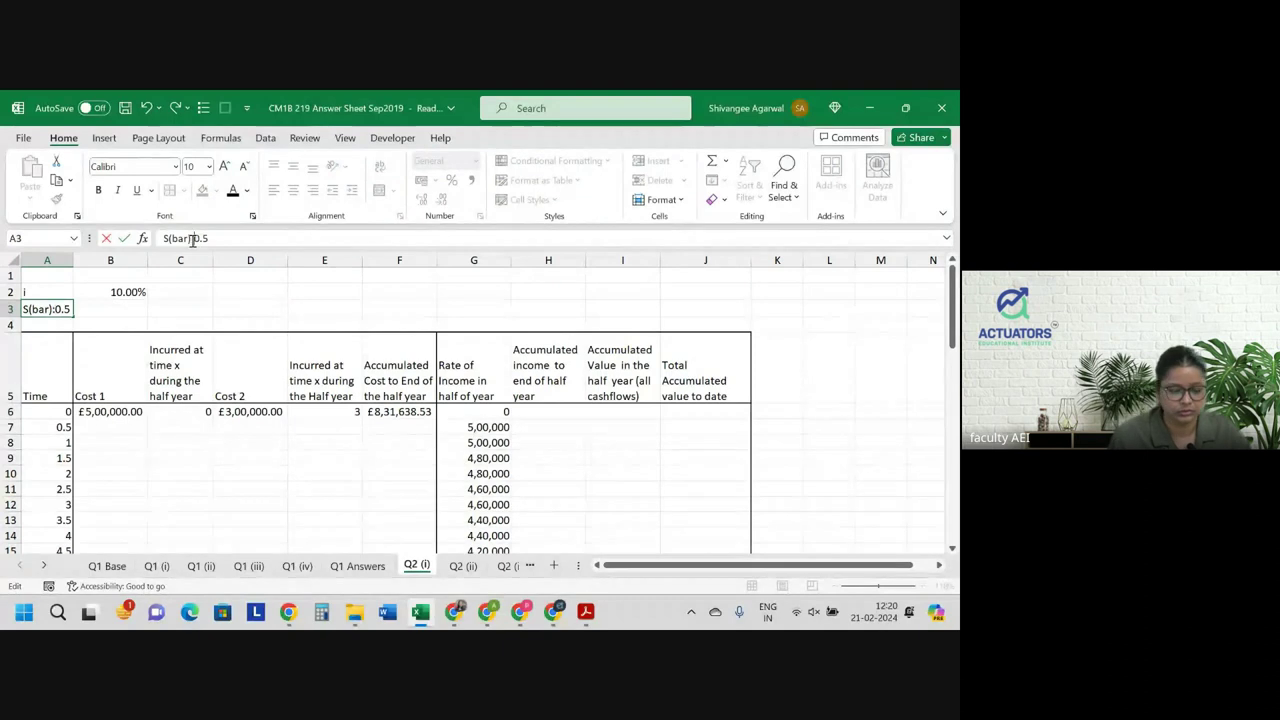
{"action": "type", "text": "<"}
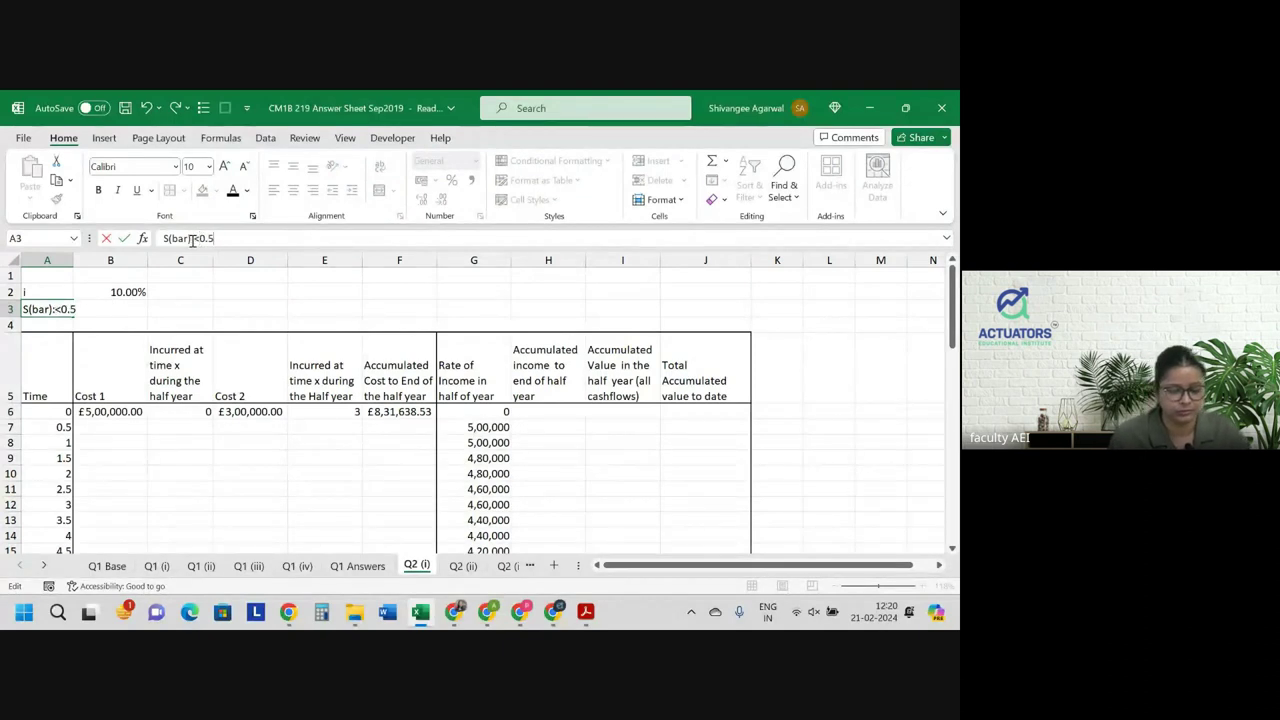
{"action": "key", "text": "End"}
{"action": "type", "text": ">"}
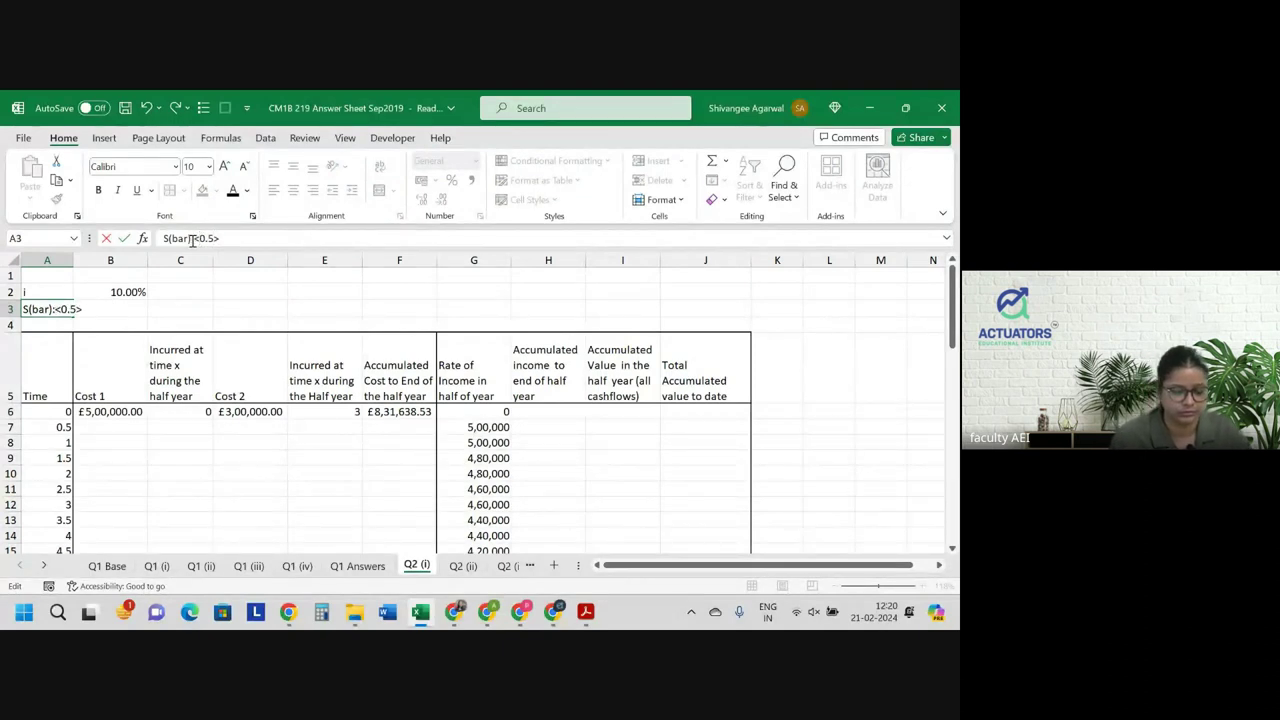
{"action": "left_click", "coordinate": [192, 239]}
{"action": "key", "text": "BackSpace"}
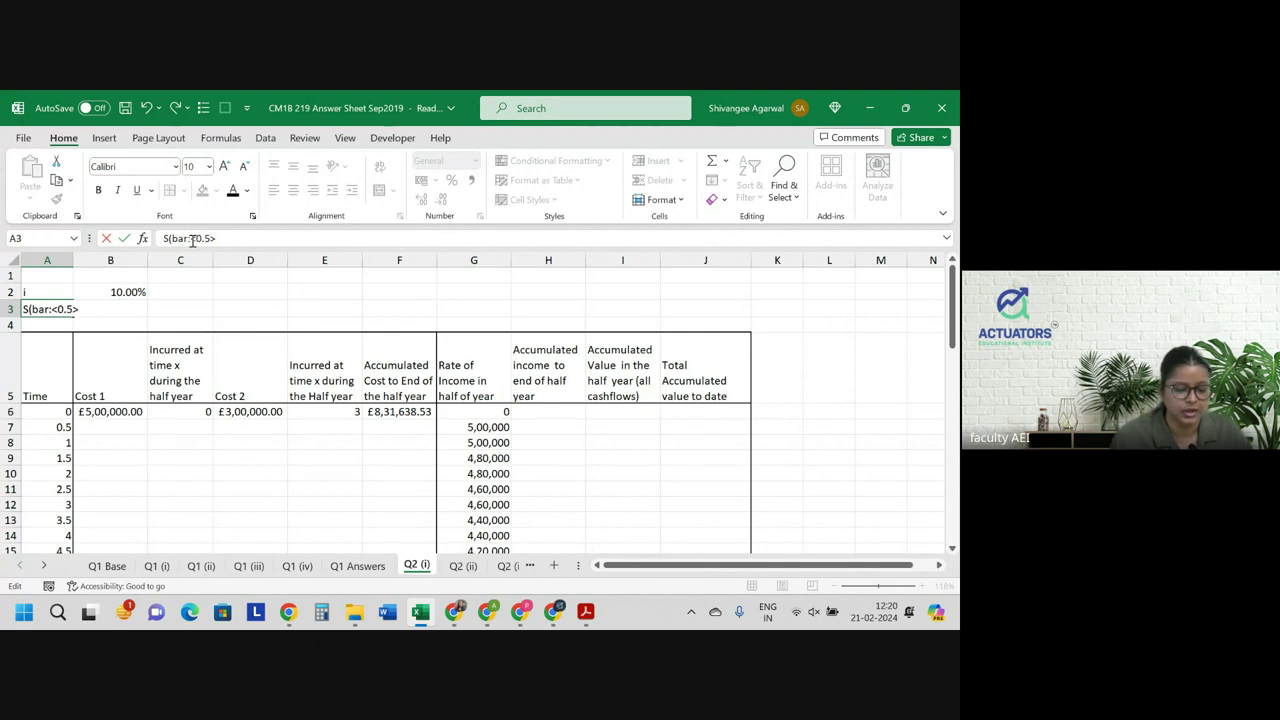
{"action": "key", "text": "Left"}
{"action": "key", "text": "Left"}
{"action": "key", "text": "Left"}
{"action": "key", "text": "BackSpace"}
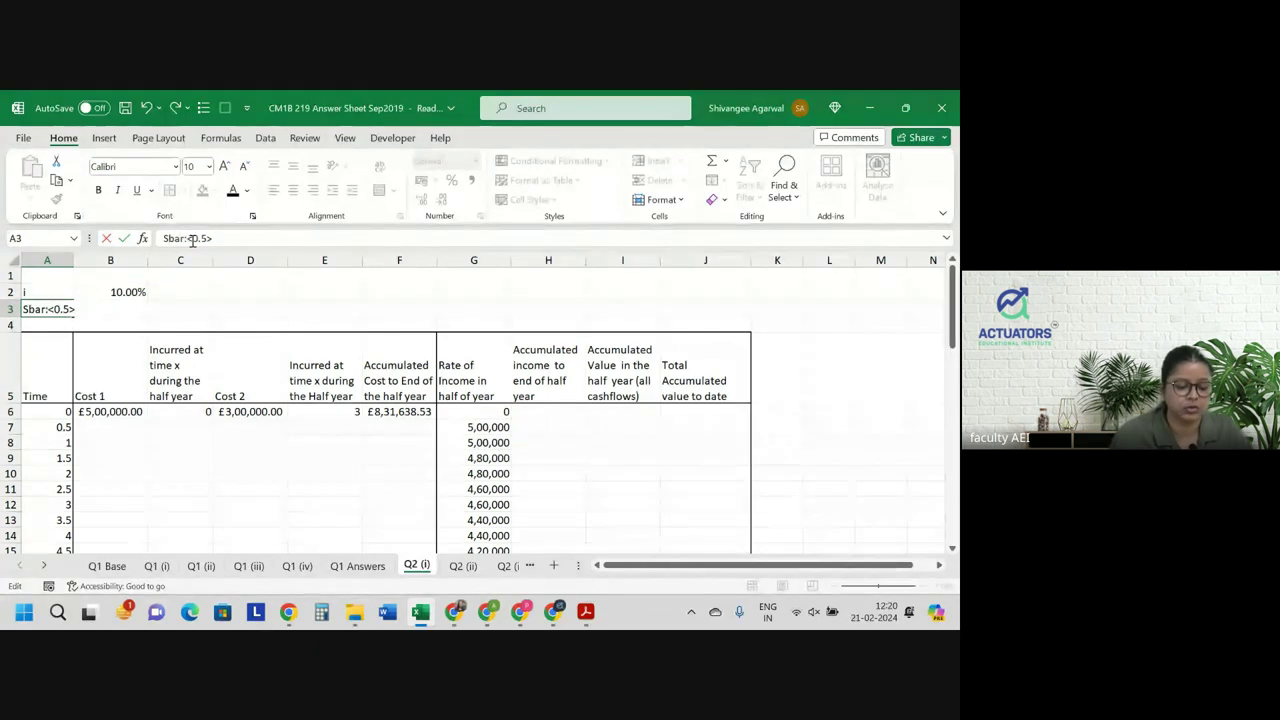
{"action": "key", "text": "Tab"}
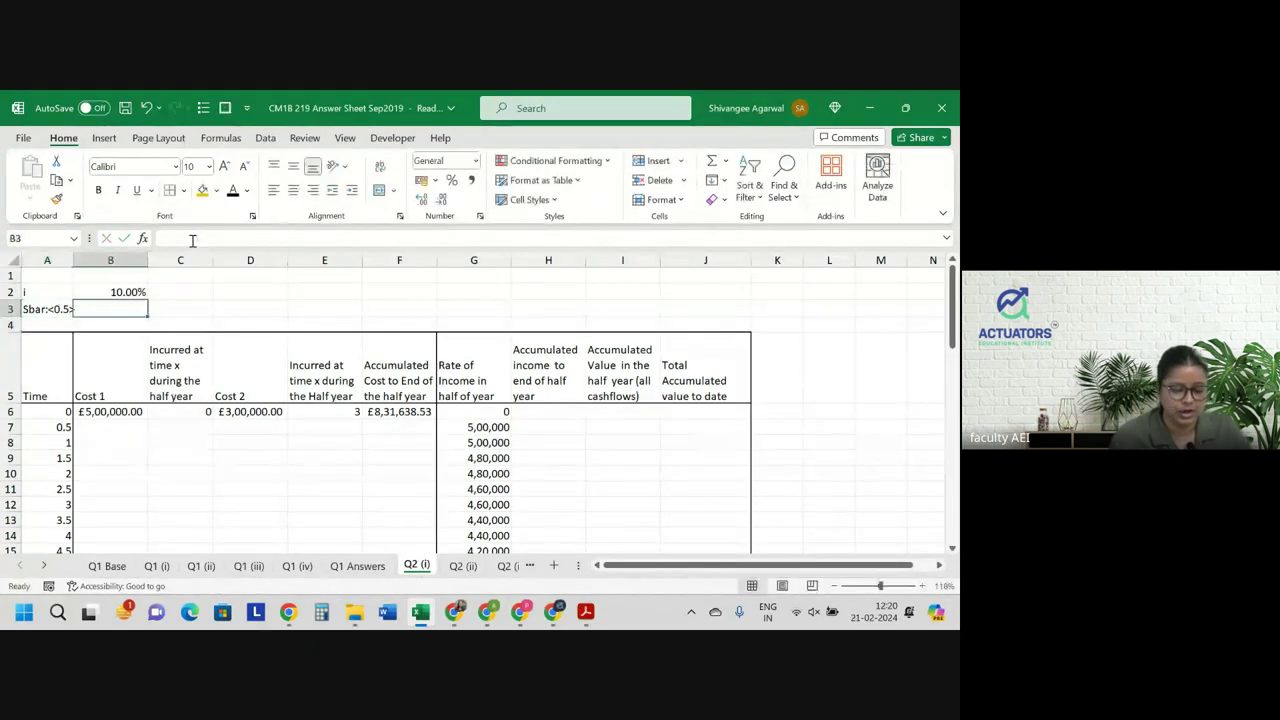
Enter =((1+B2)^0.5-1)/ln(1+B2) in B3, giving 0.512105299.
{"action": "type", "text": "=("}
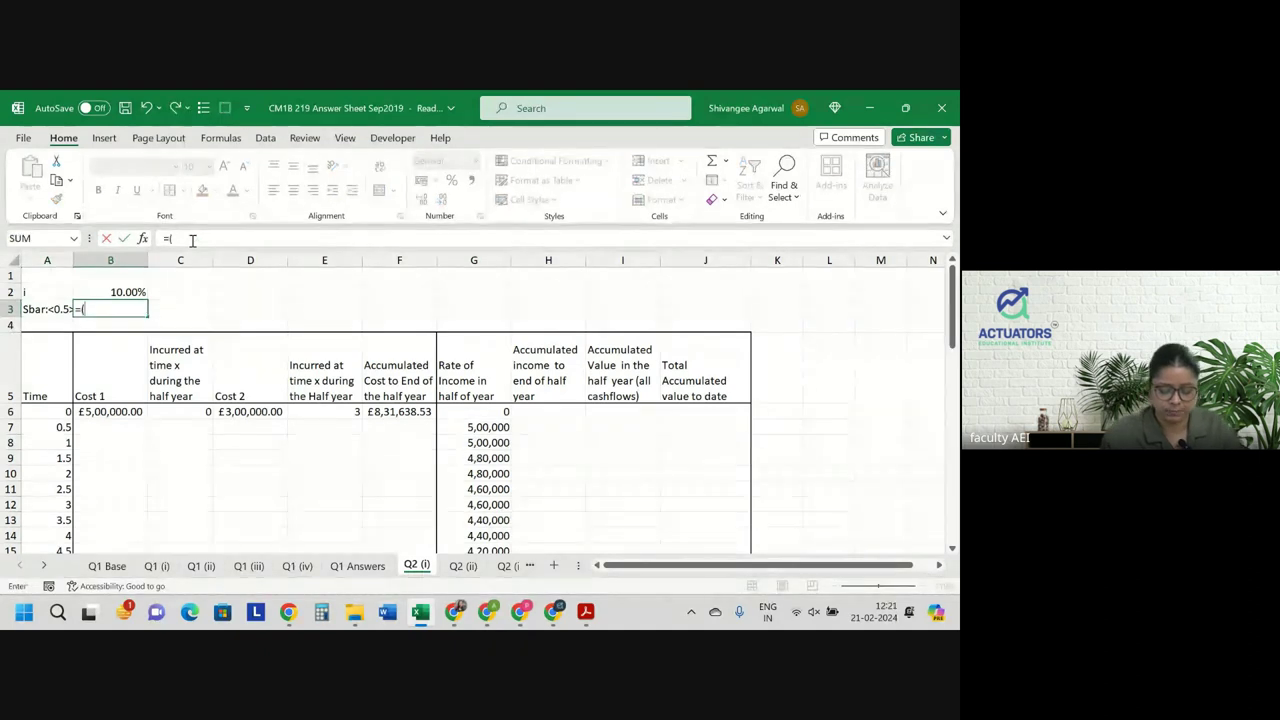
{"action": "type", "text": "1+B2)^"}
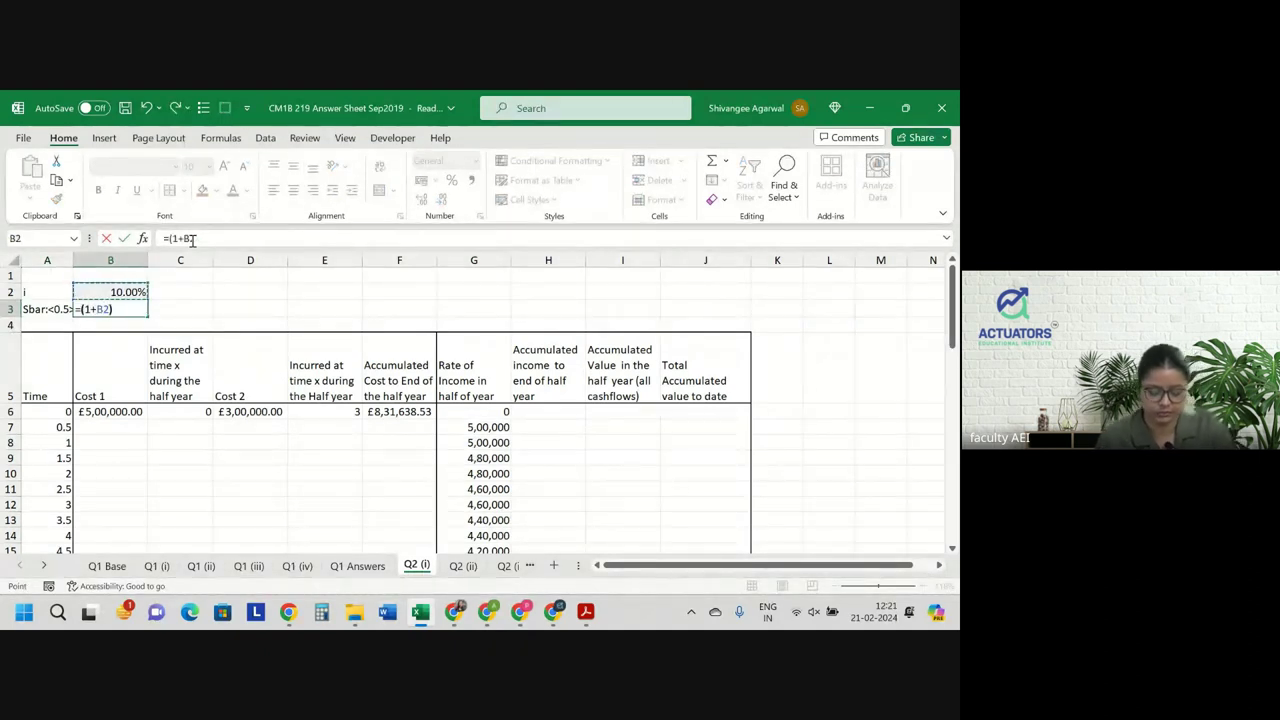
{"action": "type", "text": "0.5-1"}
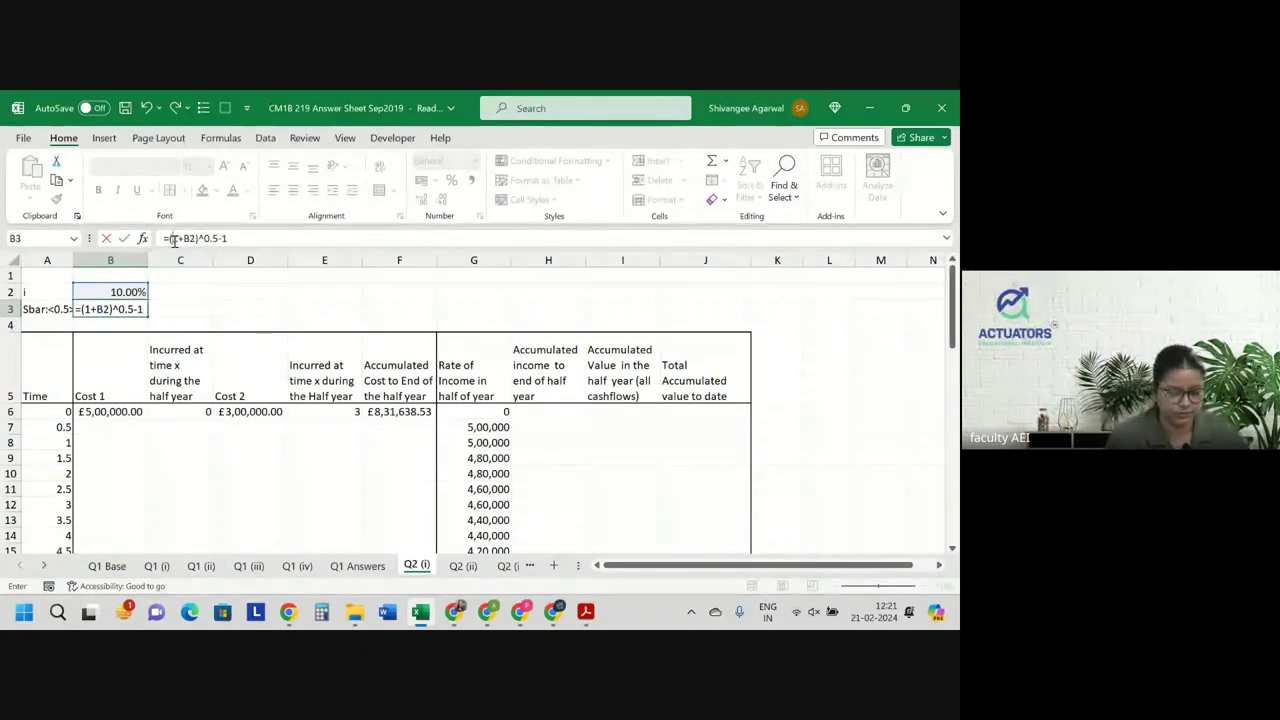
{"action": "left_click", "coordinate": [173, 240]}
{"action": "type", "text": "("}
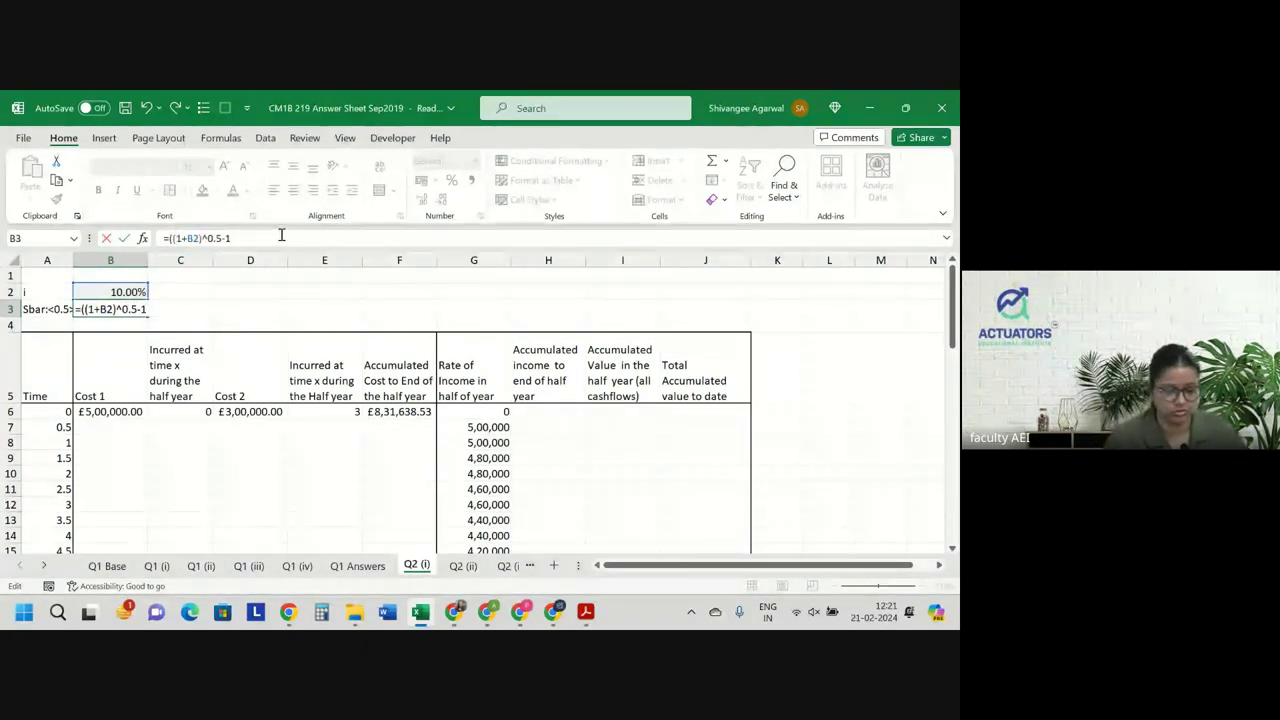
{"action": "left_click", "coordinate": [281, 236]}
{"action": "type", "text": ")/"}
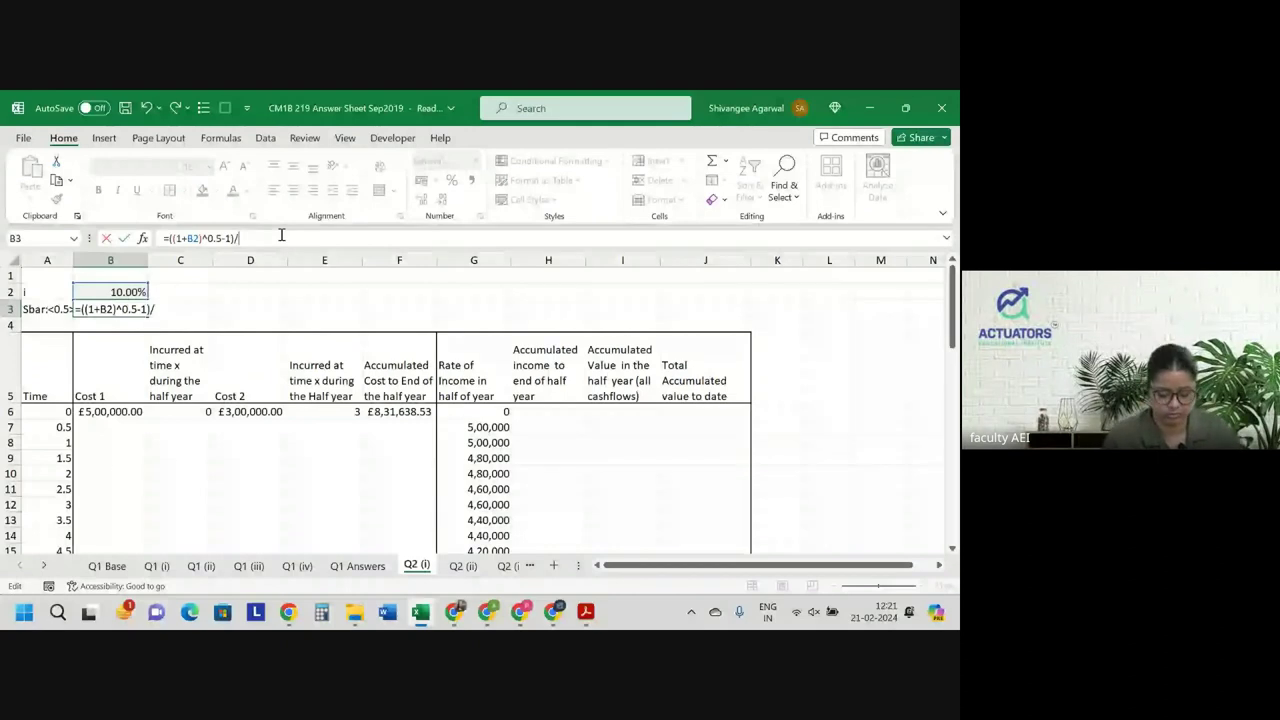
{"action": "type", "text": "ln(1+"}
{"action": "key", "text": "Home"}
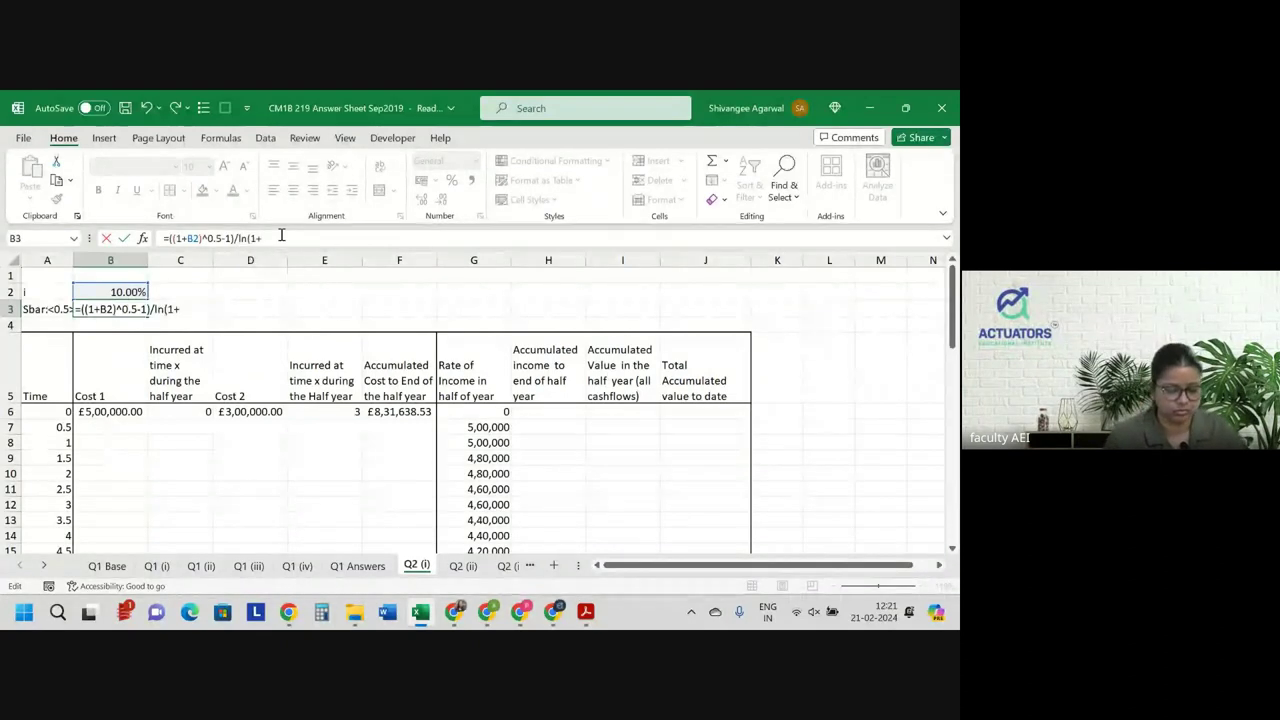
{"action": "left_click", "coordinate": [97, 292]}
{"action": "type", "text": ")"}
{"action": "key", "text": "Return"}
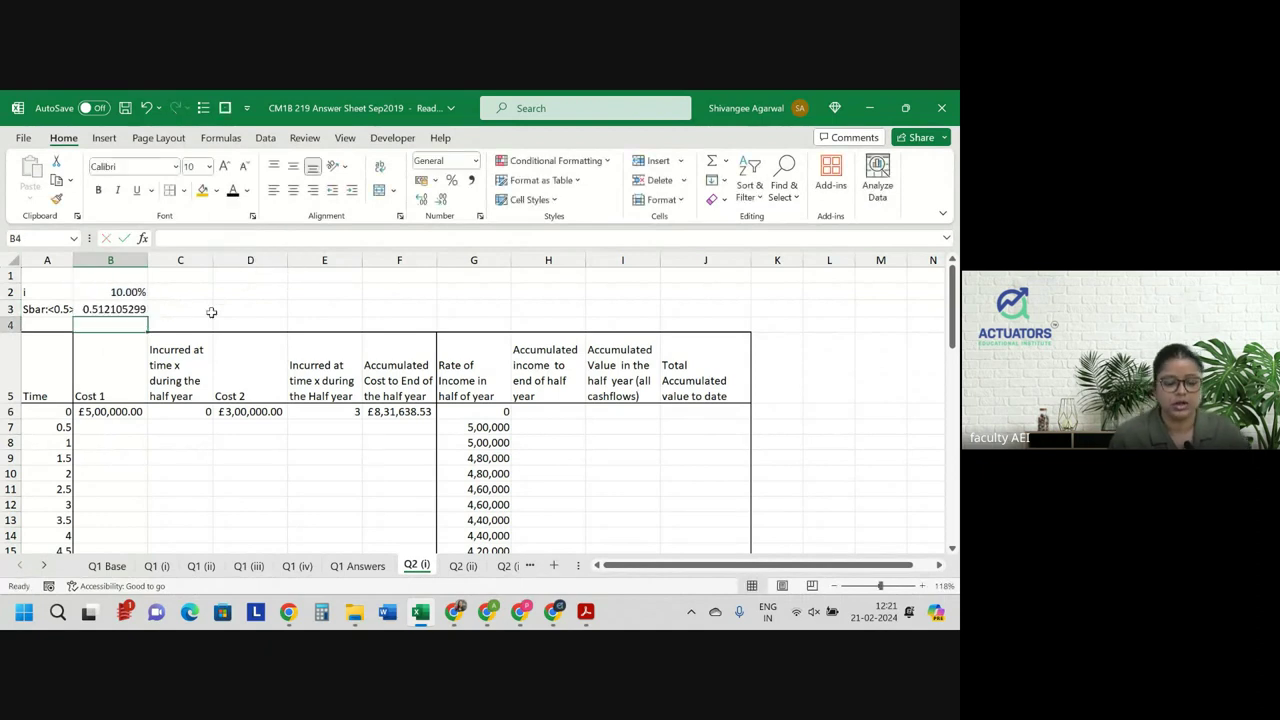
{"action": "left_click", "coordinate": [564, 429]}
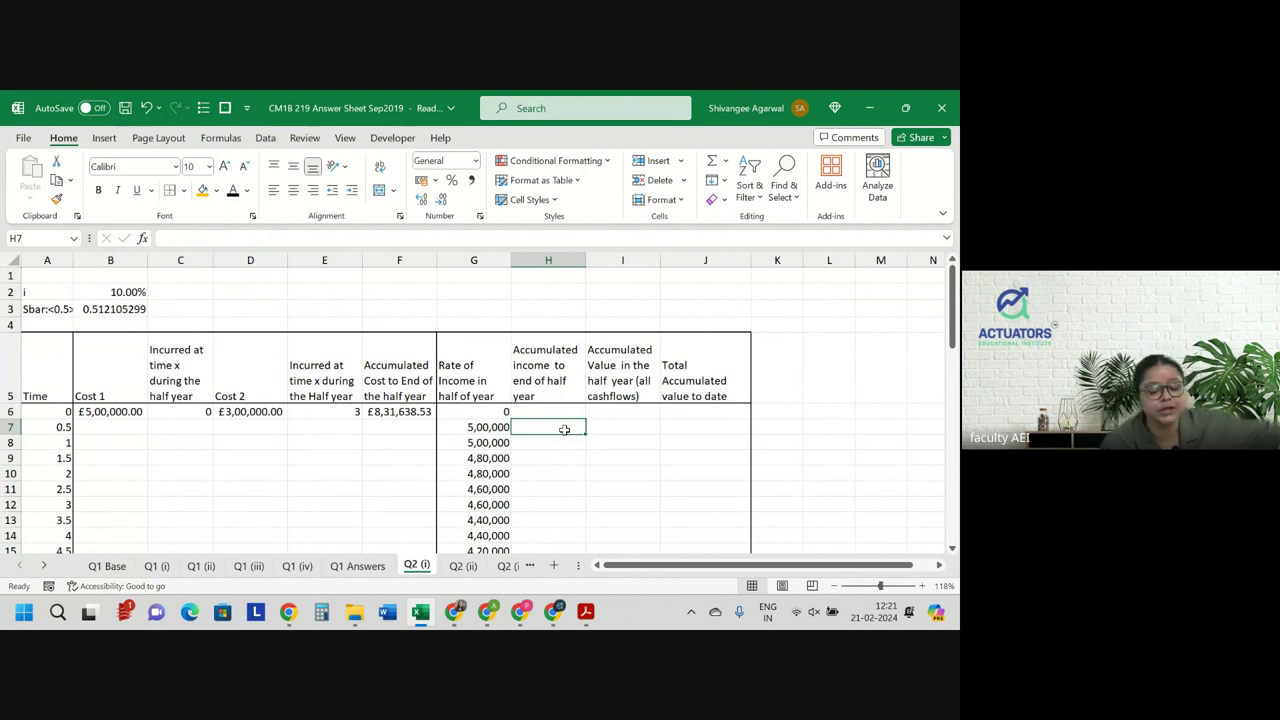
Enter =G6*B3 in H6 and copy it down column H.
{"action": "key", "text": "Up"}
{"action": "type", "text": "="}
{"action": "key", "text": "Left"}
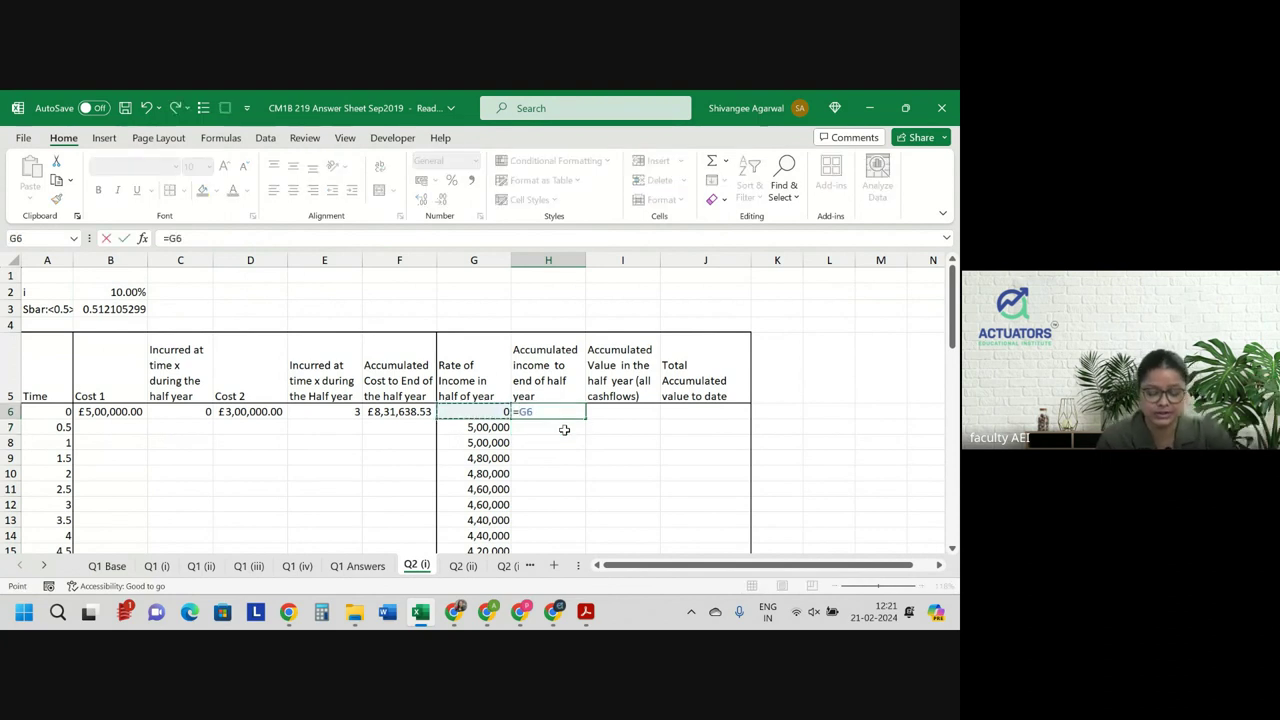
{"action": "type", "text": "*"}
{"action": "key", "text": "Up"}
{"action": "key", "text": "Up"}
{"action": "key", "text": "Up"}
{"action": "key", "text": "Up"}
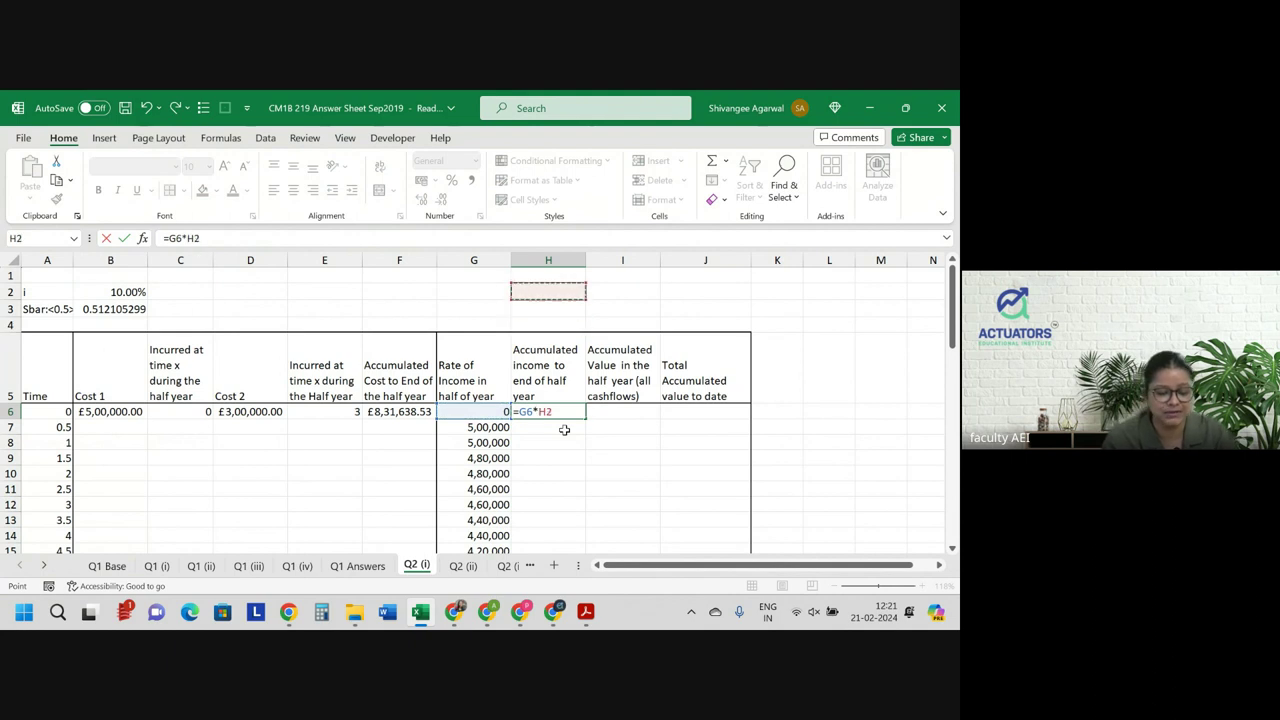
{"action": "key", "text": "Down"}
{"action": "key", "text": "Left"}
{"action": "key", "text": "Left"}
{"action": "key", "text": "Left"}
{"action": "key", "text": "Left"}
{"action": "key", "text": "Left"}
{"action": "key", "text": "Left"}
{"action": "key", "text": "Return"}
{"action": "left_click", "coordinate": [555, 408]}
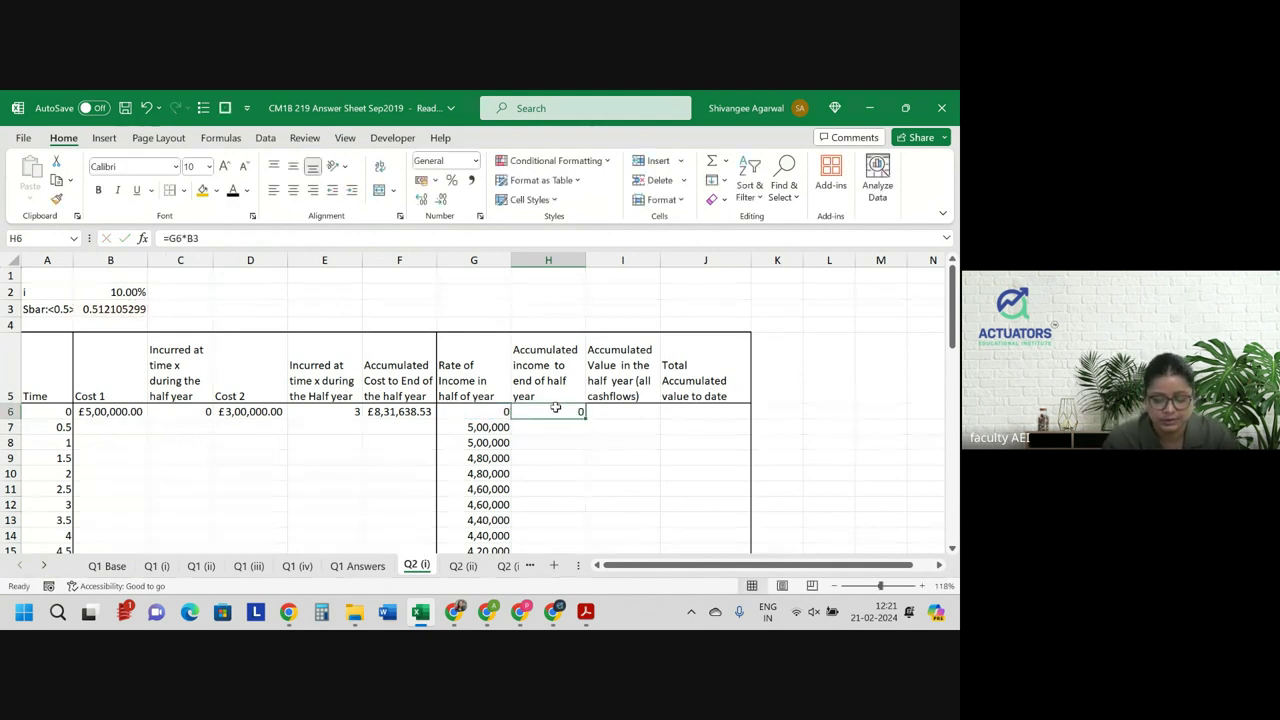
{"action": "double_click", "coordinate": [584, 418]}
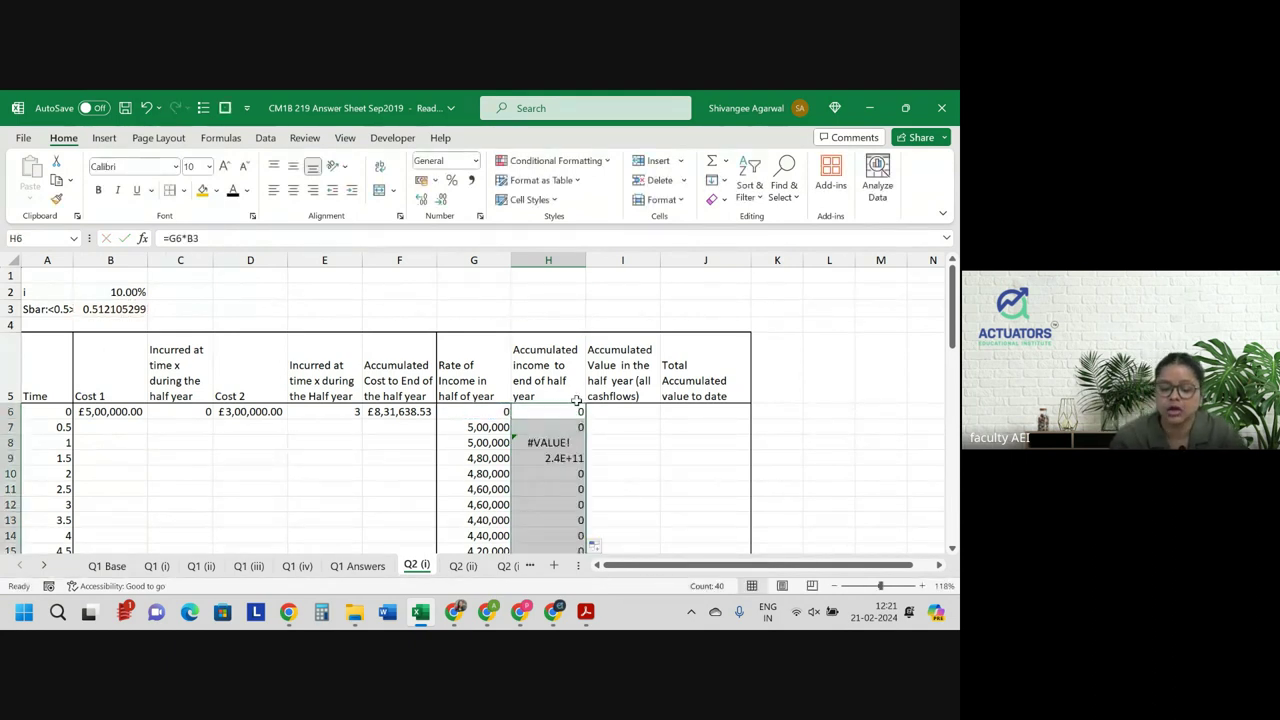
Make the H6 formula's factor reference absolute ($B$3) and refill column H.
{"action": "double_click", "coordinate": [547, 412]}
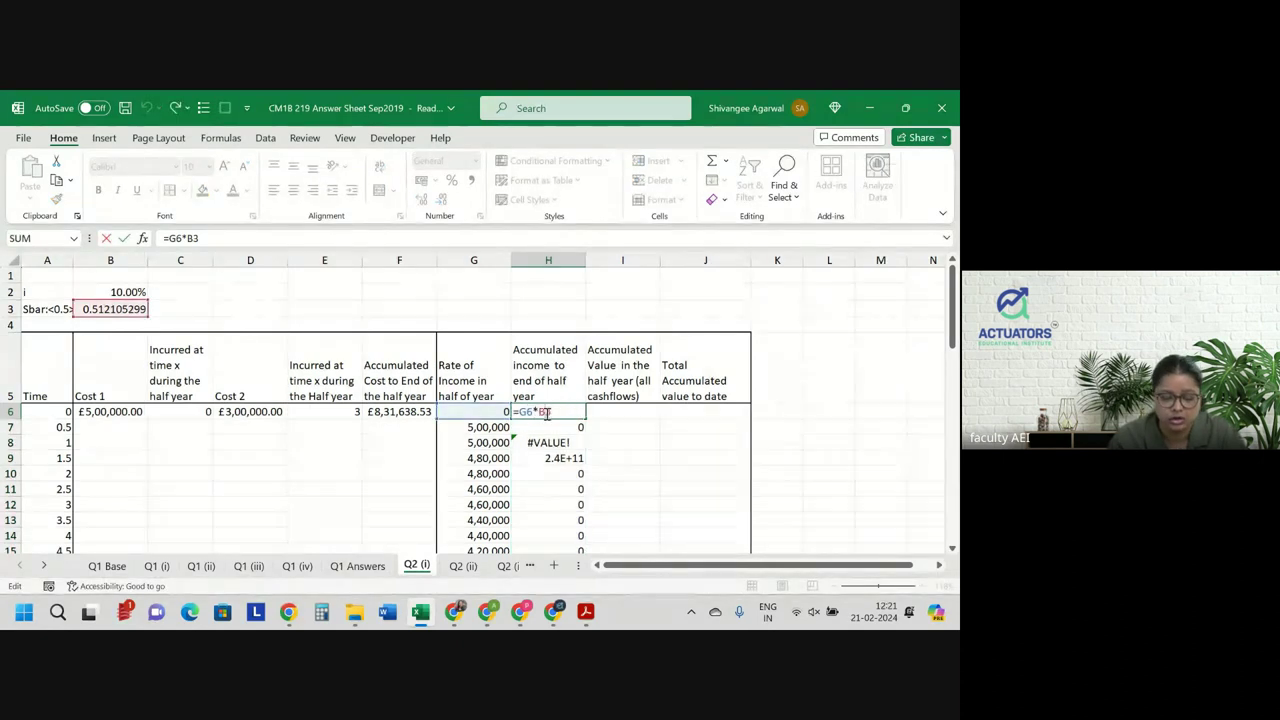
{"action": "key", "text": "F4"}
{"action": "key", "text": "Return"}
{"action": "left_click", "coordinate": [575, 413]}
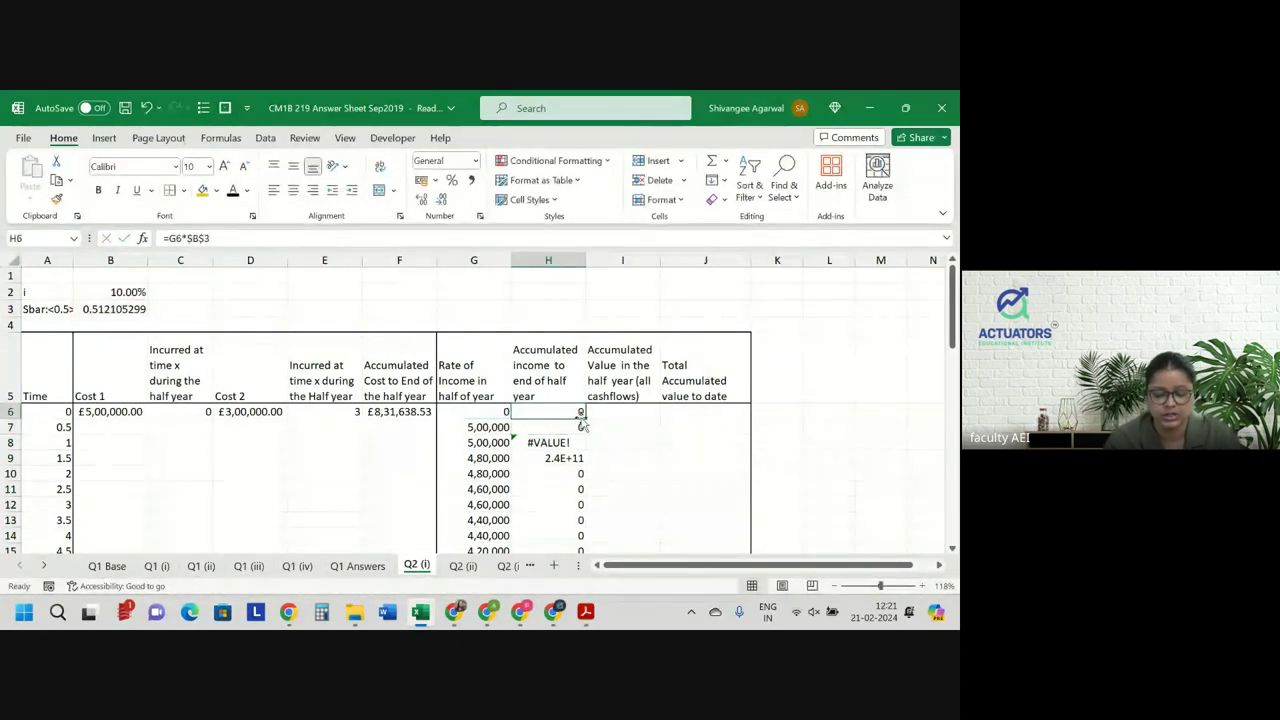
{"action": "double_click", "coordinate": [584, 419]}
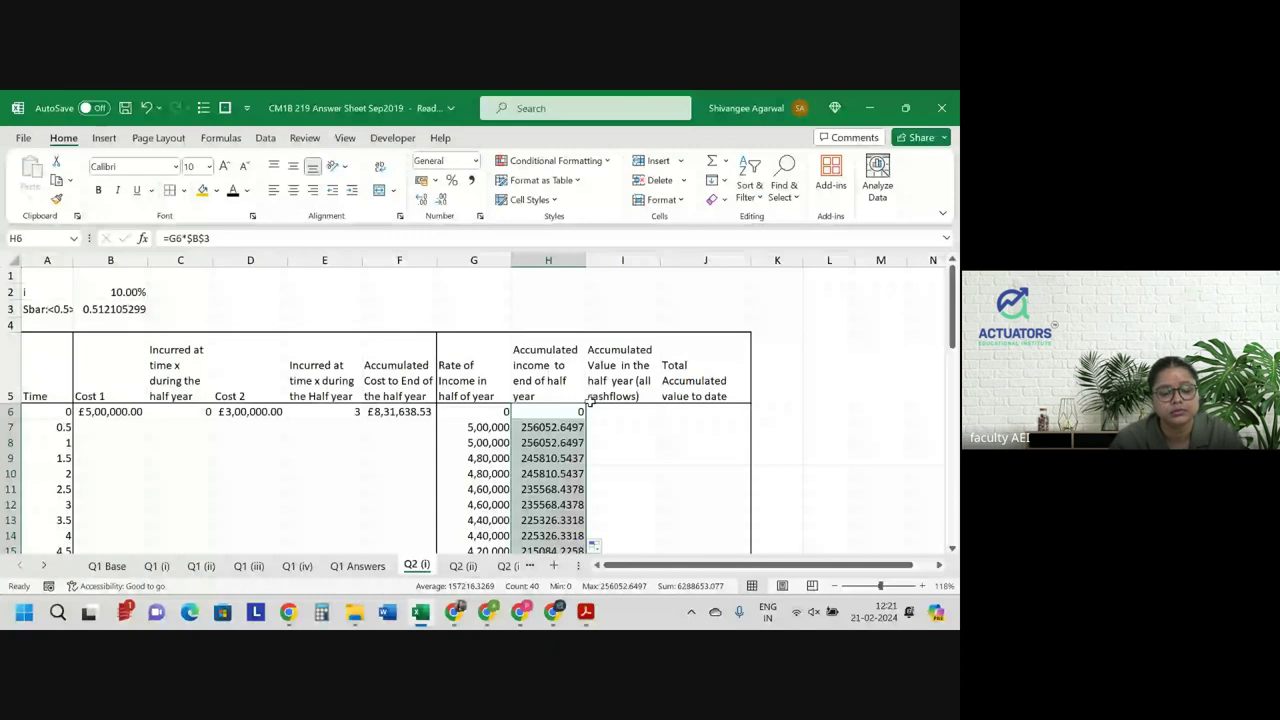
Show the column H accumulated income values to two decimal places.
{"action": "left_click", "coordinate": [443, 199]}
{"action": "left_click", "coordinate": [443, 199]}
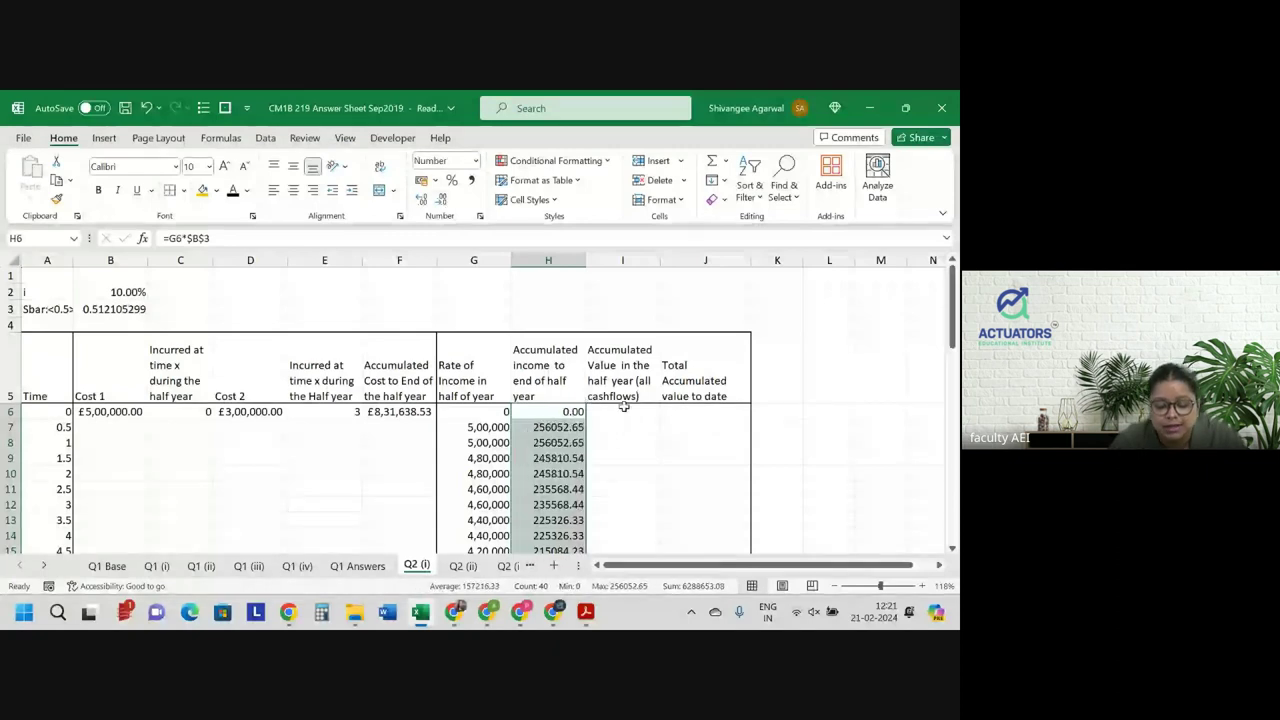
{"action": "left_click", "coordinate": [623, 408]}
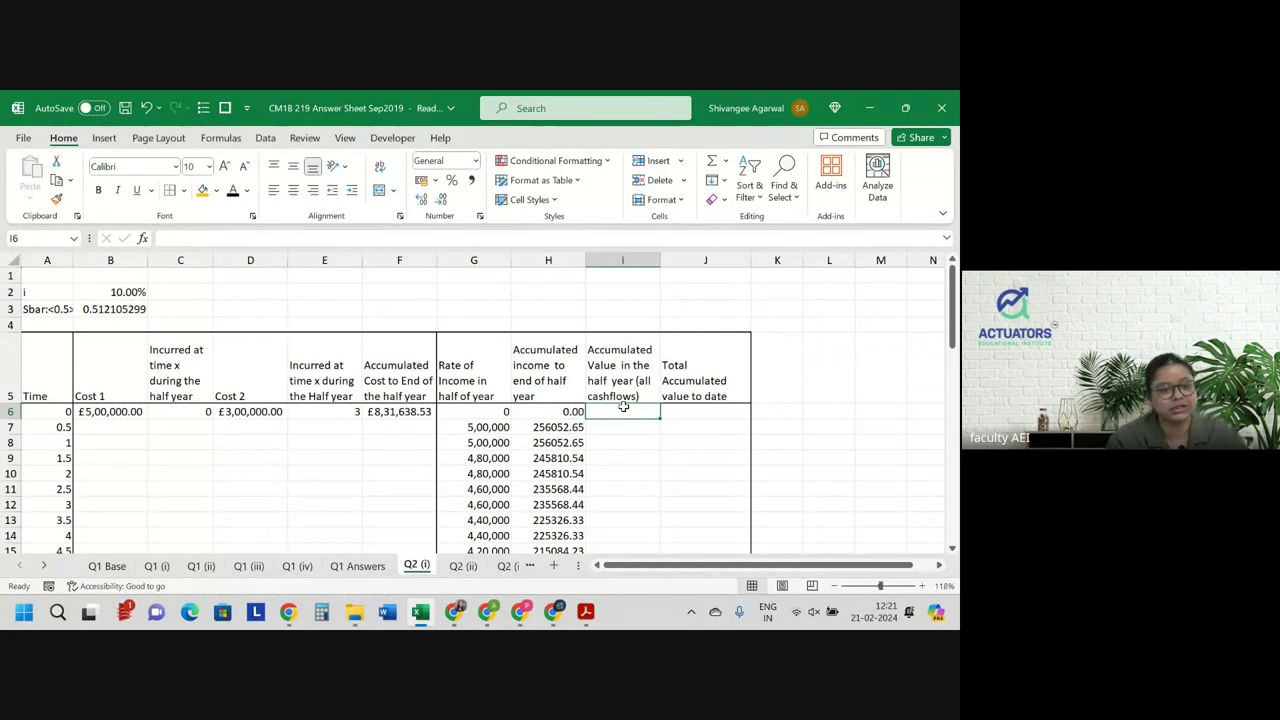
Enter =H6-F6 in I6 and copy it down column I.
{"action": "type", "text": "="}
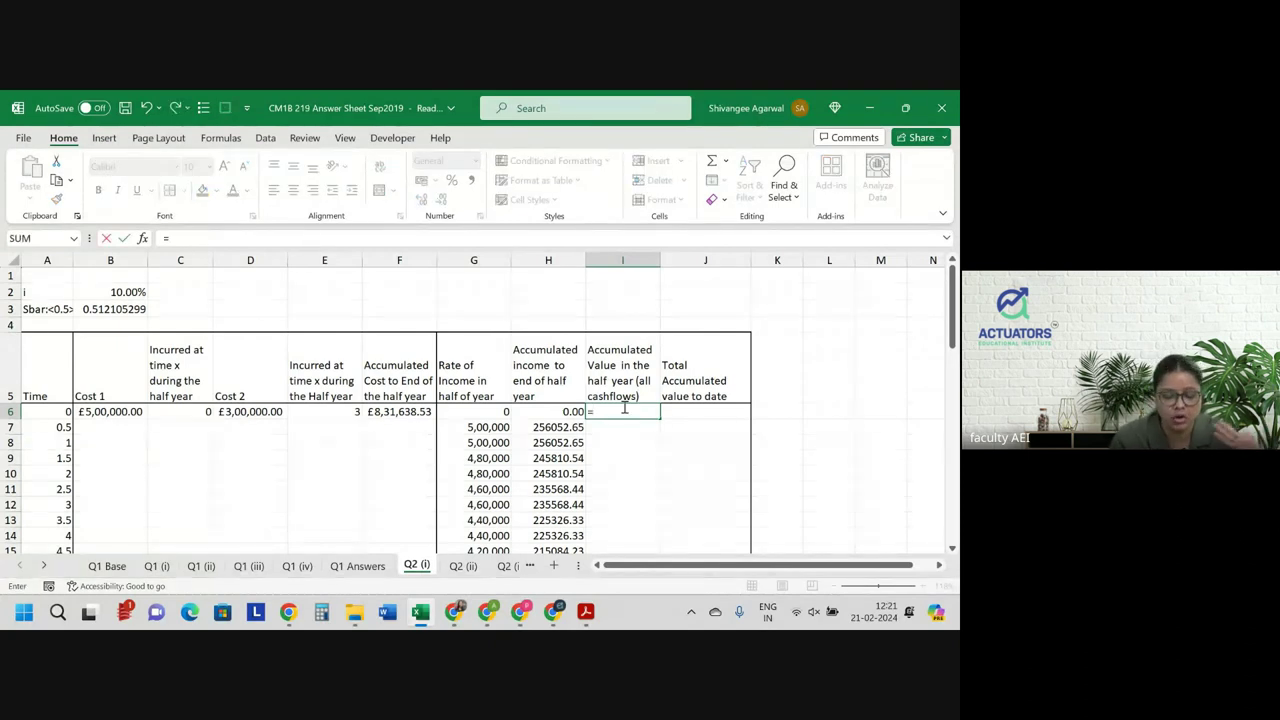
{"action": "key", "text": "Left"}
{"action": "type", "text": "-"}
{"action": "key", "text": "Left"}
{"action": "key", "text": "Left"}
{"action": "key", "text": "Left"}
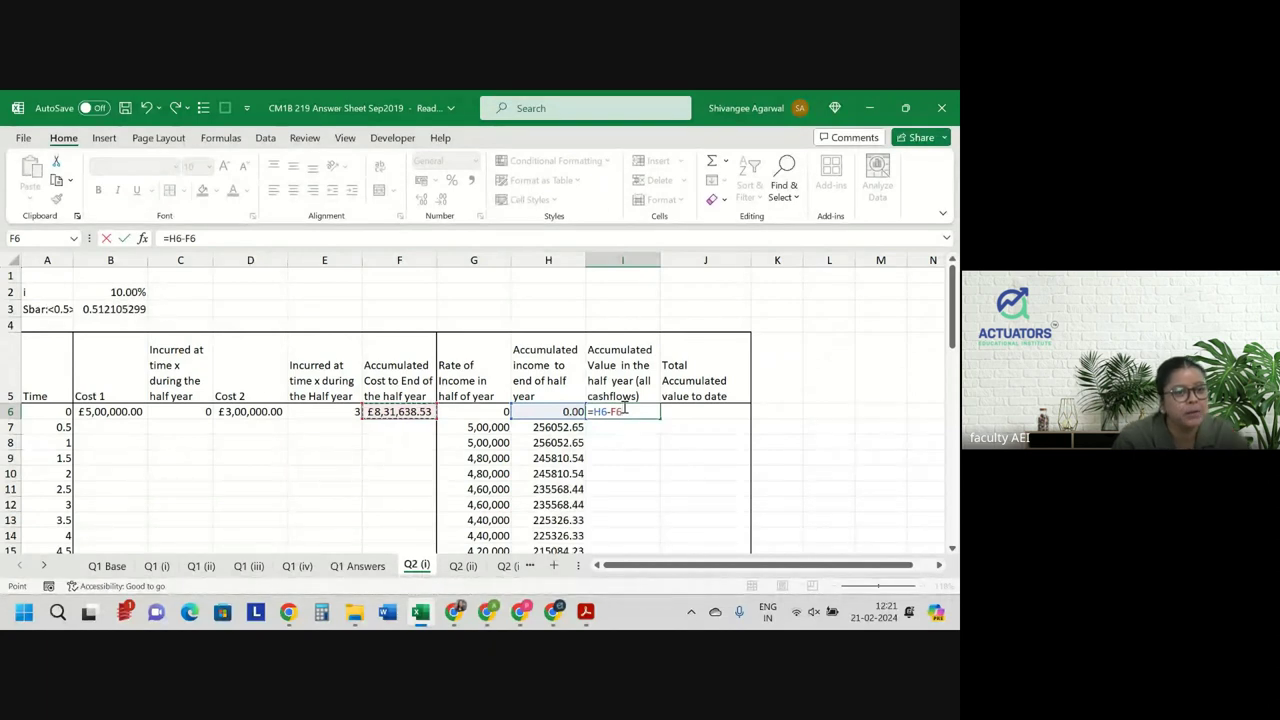
{"action": "key", "text": "Return"}
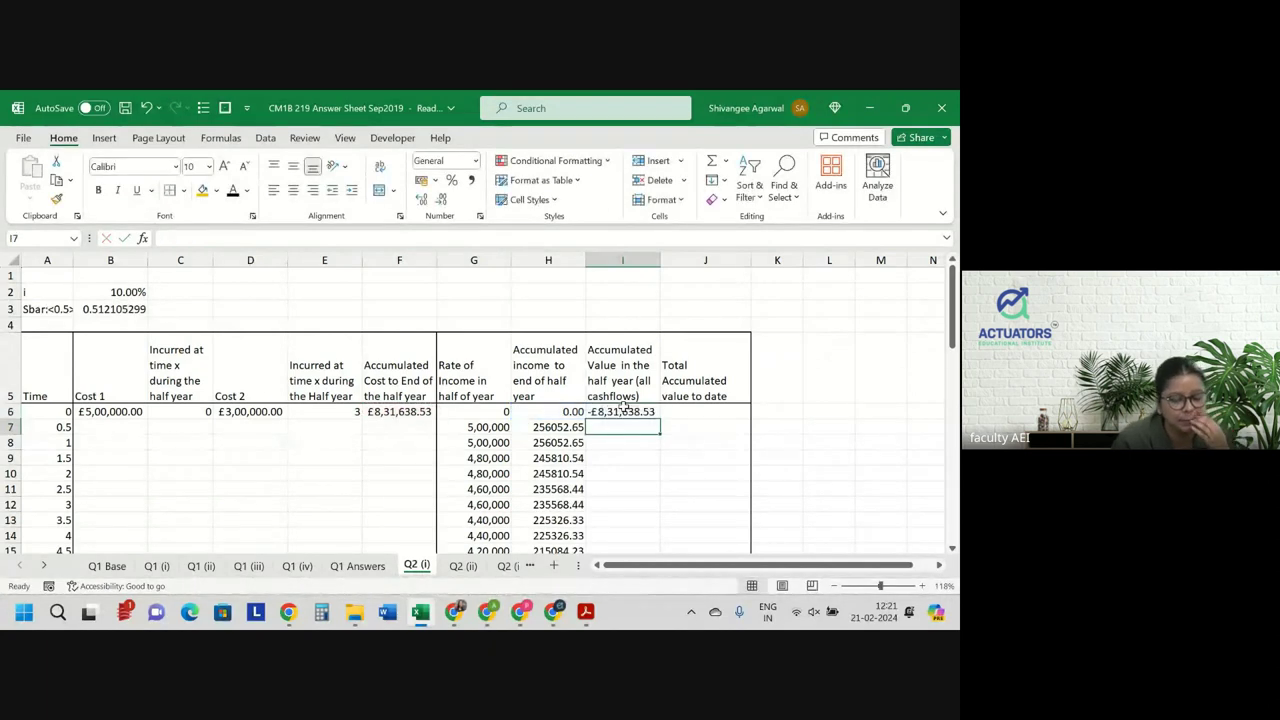
{"action": "left_click", "coordinate": [645, 412]}
{"action": "double_click", "coordinate": [660, 413]}
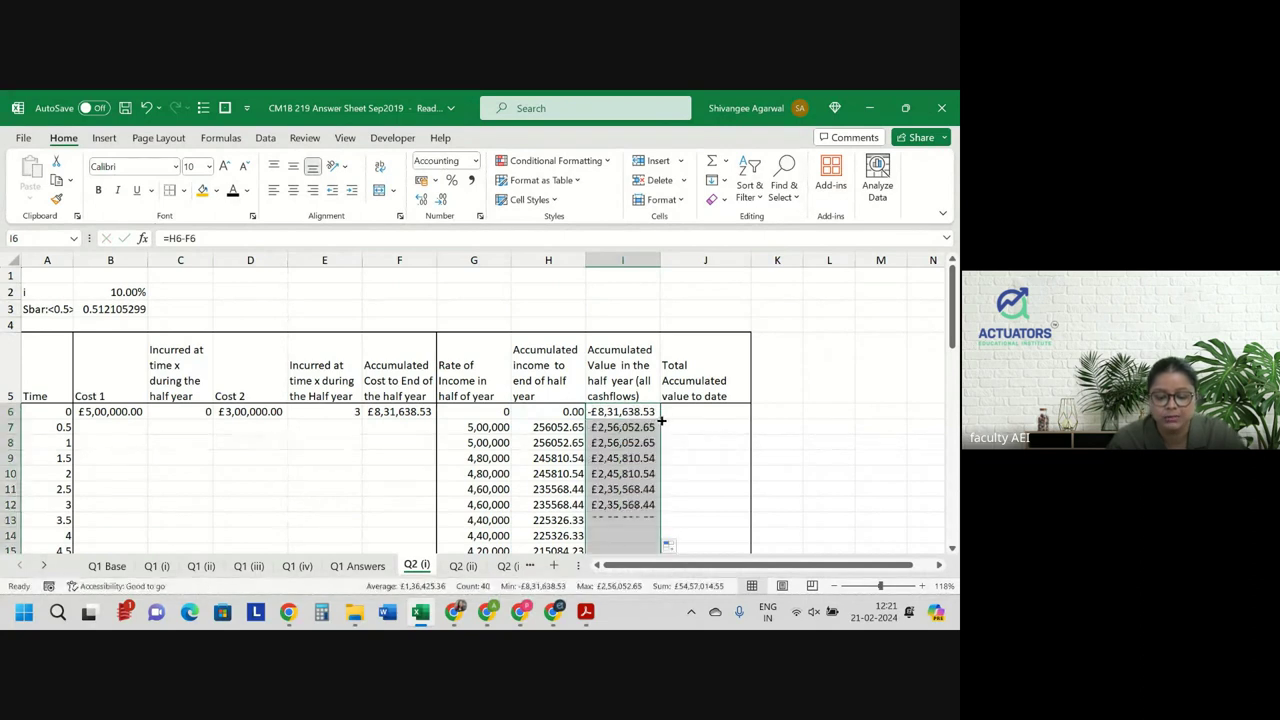
Scroll through column I to check the net cashflows down to time 19.5.
{"action": "left_click", "coordinate": [705, 415]}
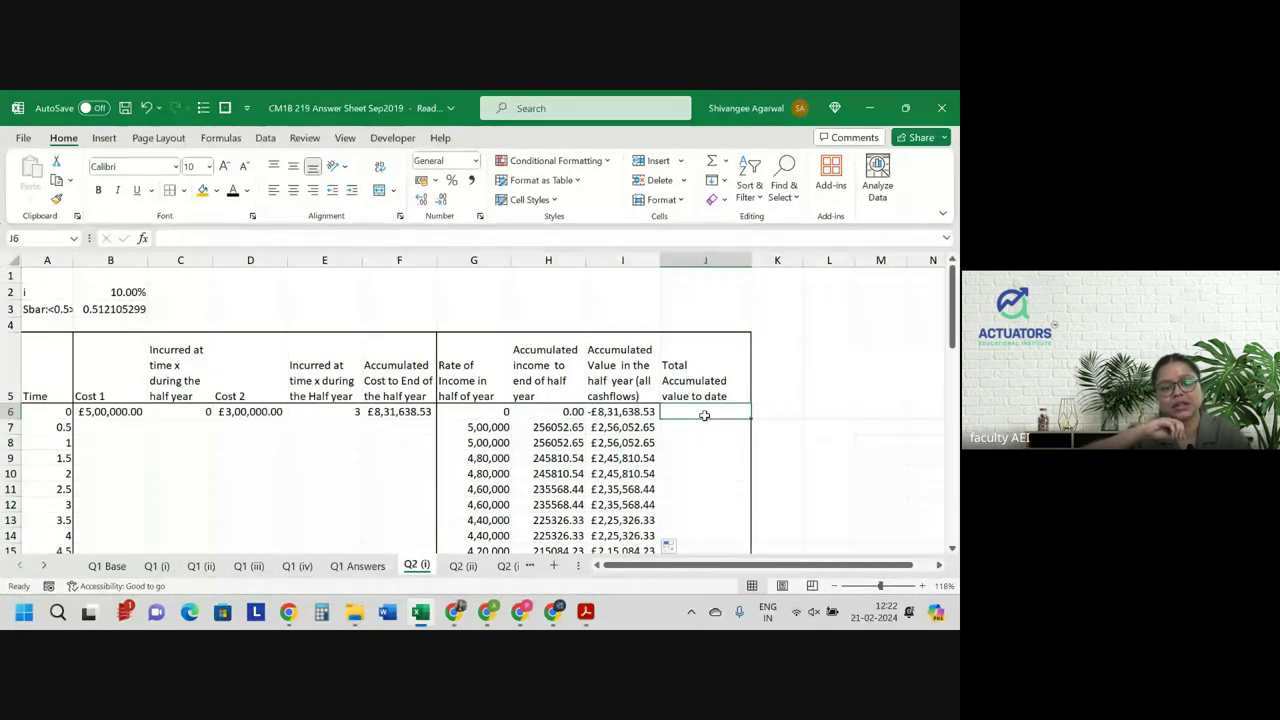
{"action": "left_click", "coordinate": [648, 410]}
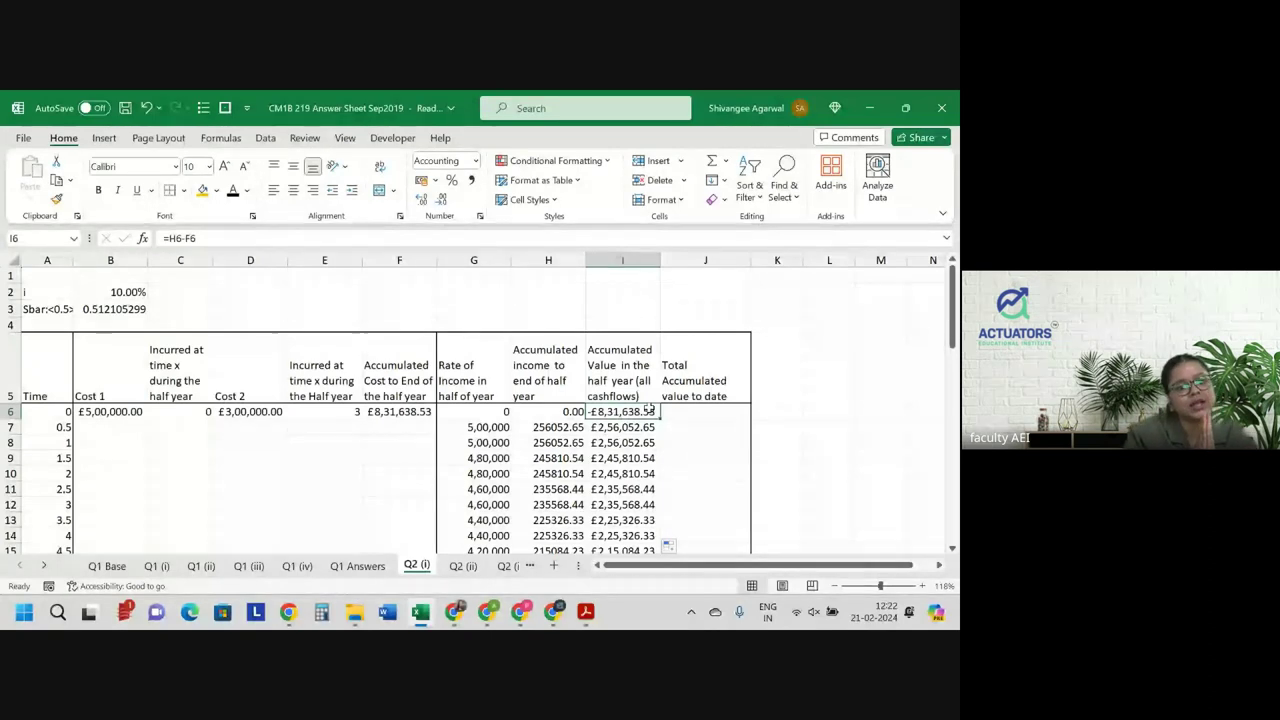
{"action": "scroll", "coordinate": [648, 409], "scroll_direction": "down", "scroll_amount": 6}
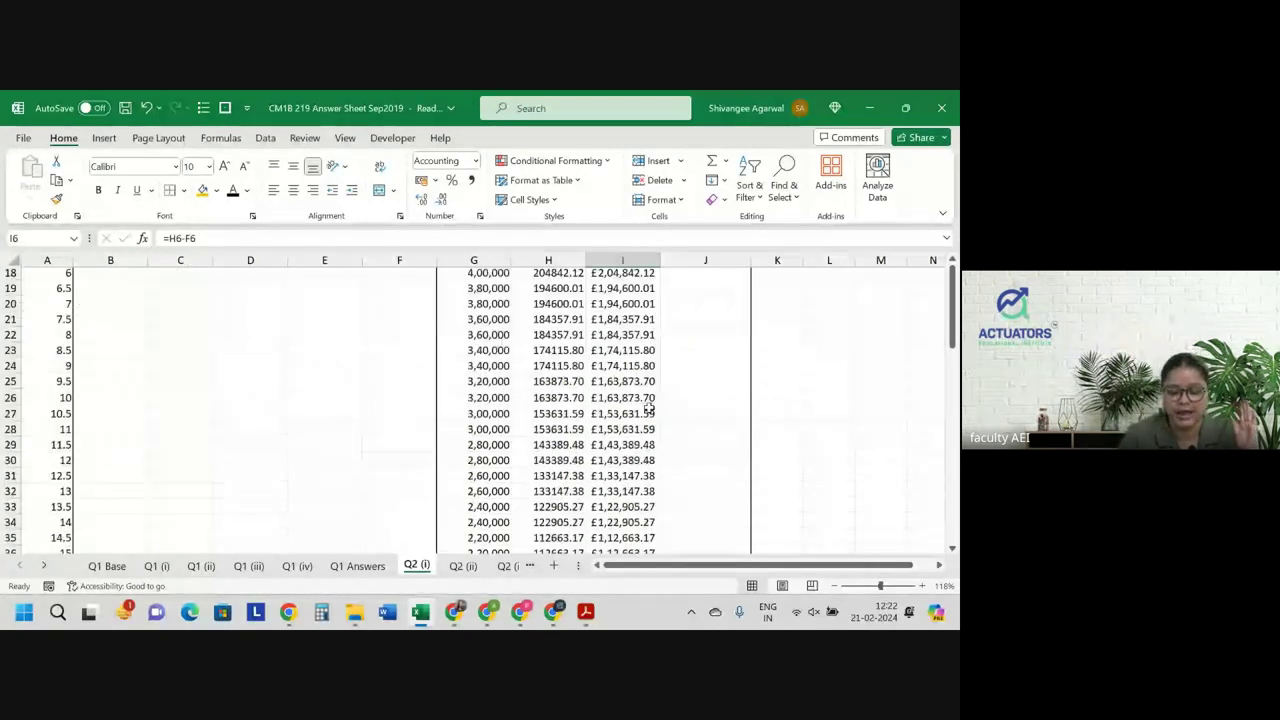
{"action": "scroll", "coordinate": [648, 409], "scroll_direction": "down", "scroll_amount": 8}
{"action": "scroll", "coordinate": [648, 409], "scroll_direction": "up", "scroll_amount": 3}
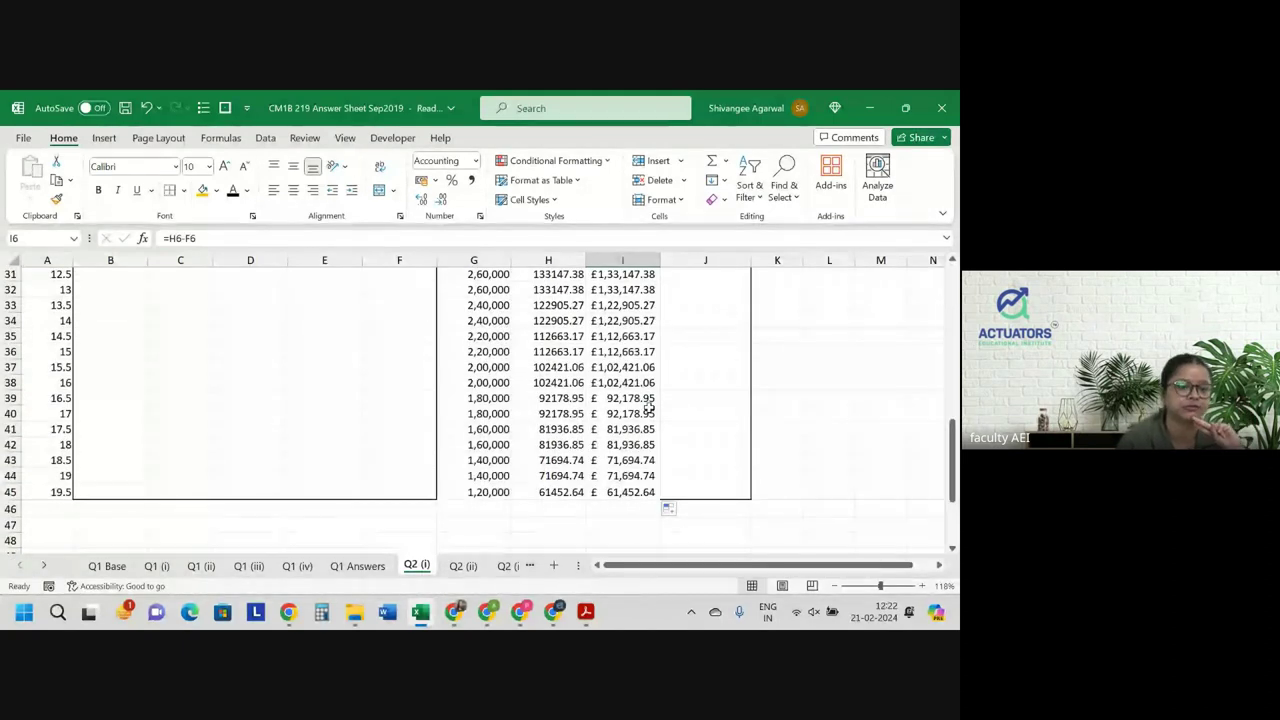
{"action": "scroll", "coordinate": [648, 409], "scroll_direction": "up", "scroll_amount": 3}
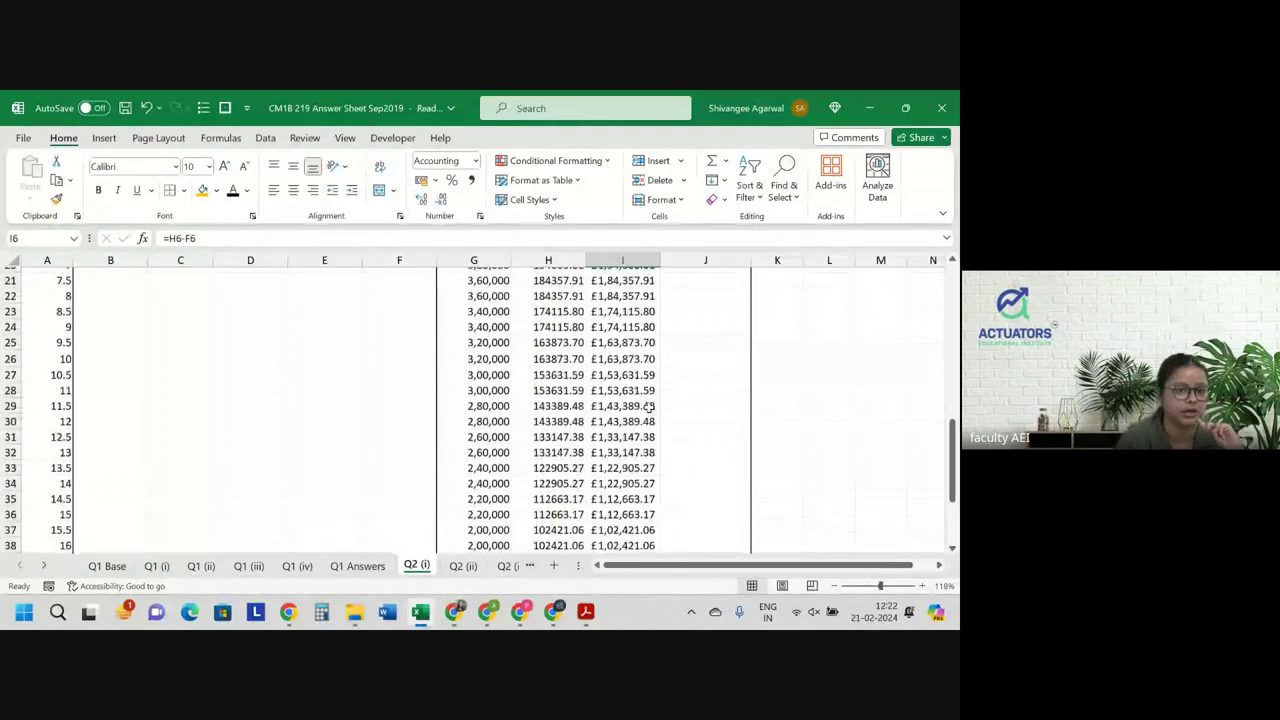
{"action": "scroll", "coordinate": [648, 407], "scroll_direction": "up", "scroll_amount": 6}
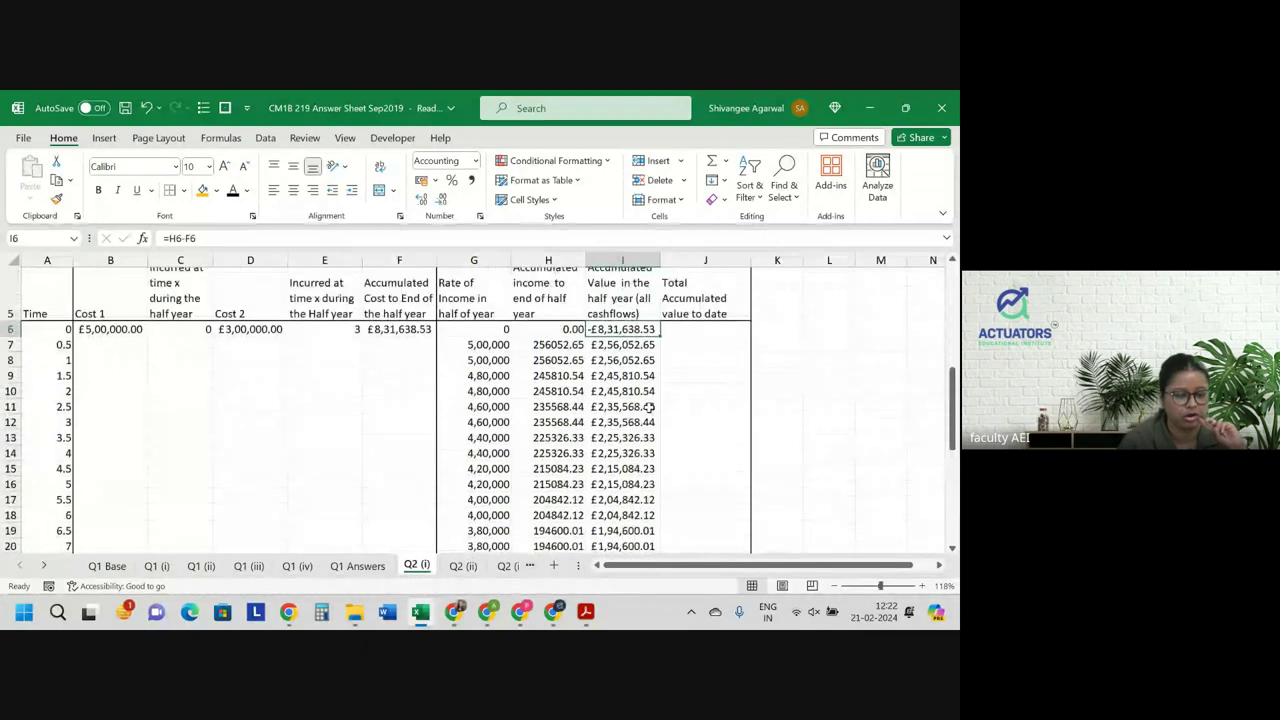
{"action": "scroll", "coordinate": [648, 407], "scroll_direction": "up", "scroll_amount": 2}
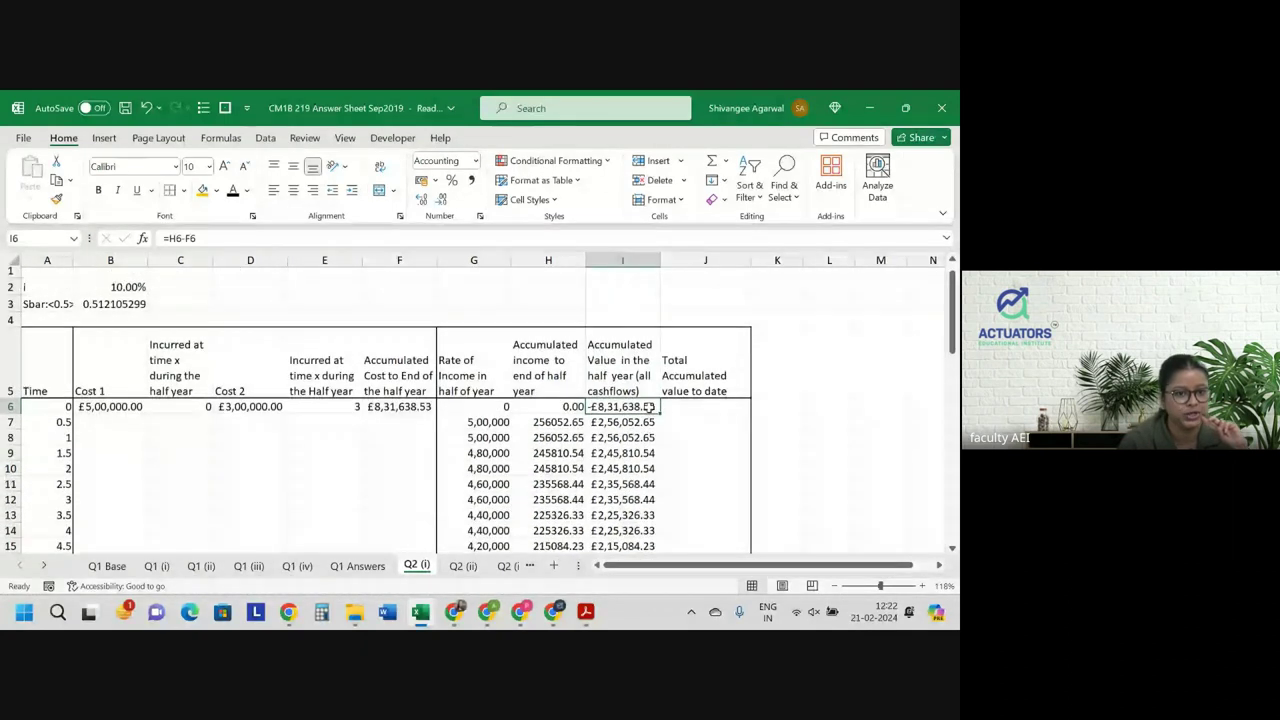
Highlight '31 December 2037' in part (i)(b) of the question PDF in pink.
{"action": "key", "text": "alt+Tab"}
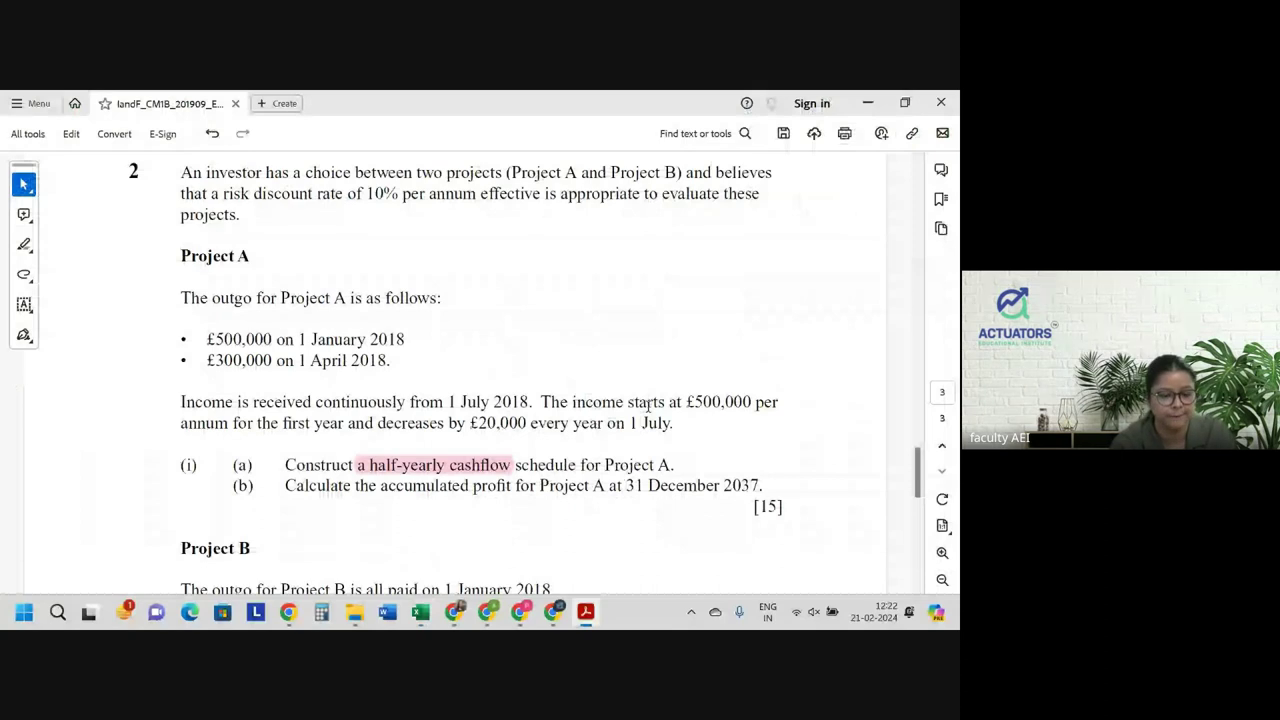
{"action": "scroll", "coordinate": [569, 306], "scroll_direction": "up", "scroll_amount": 1}
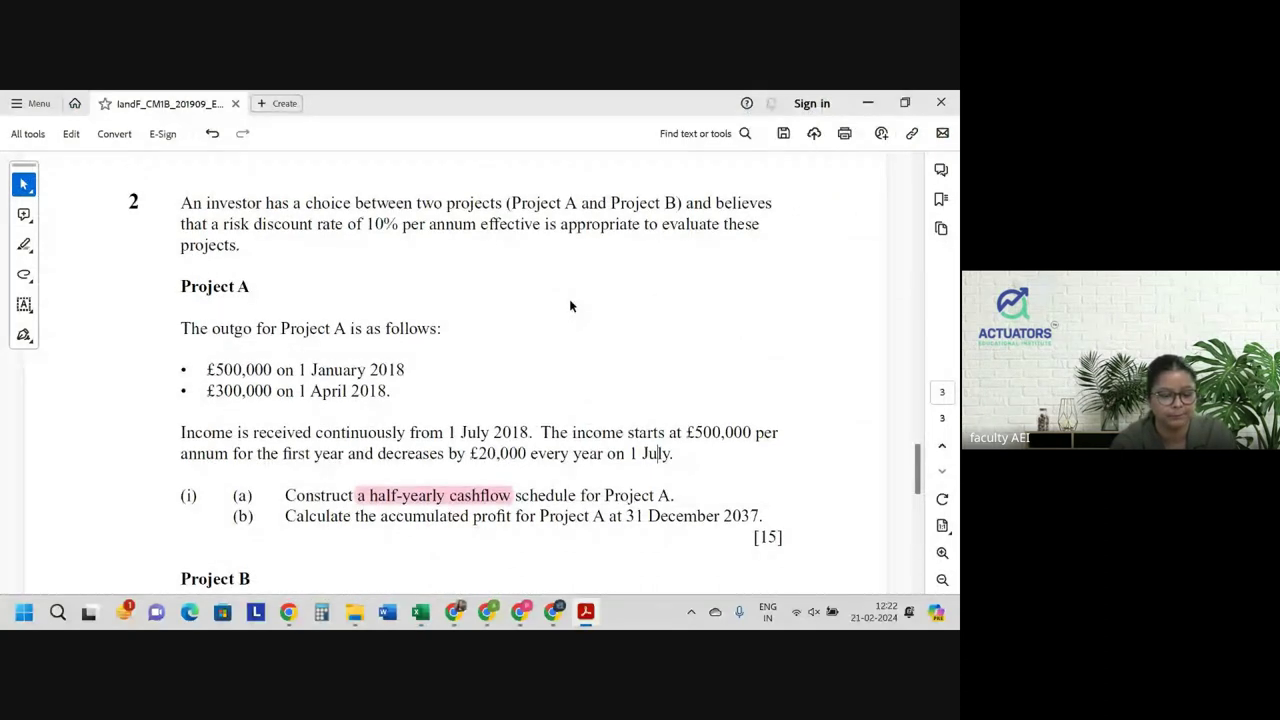
{"action": "scroll", "coordinate": [570, 306], "scroll_direction": "down", "scroll_amount": 1}
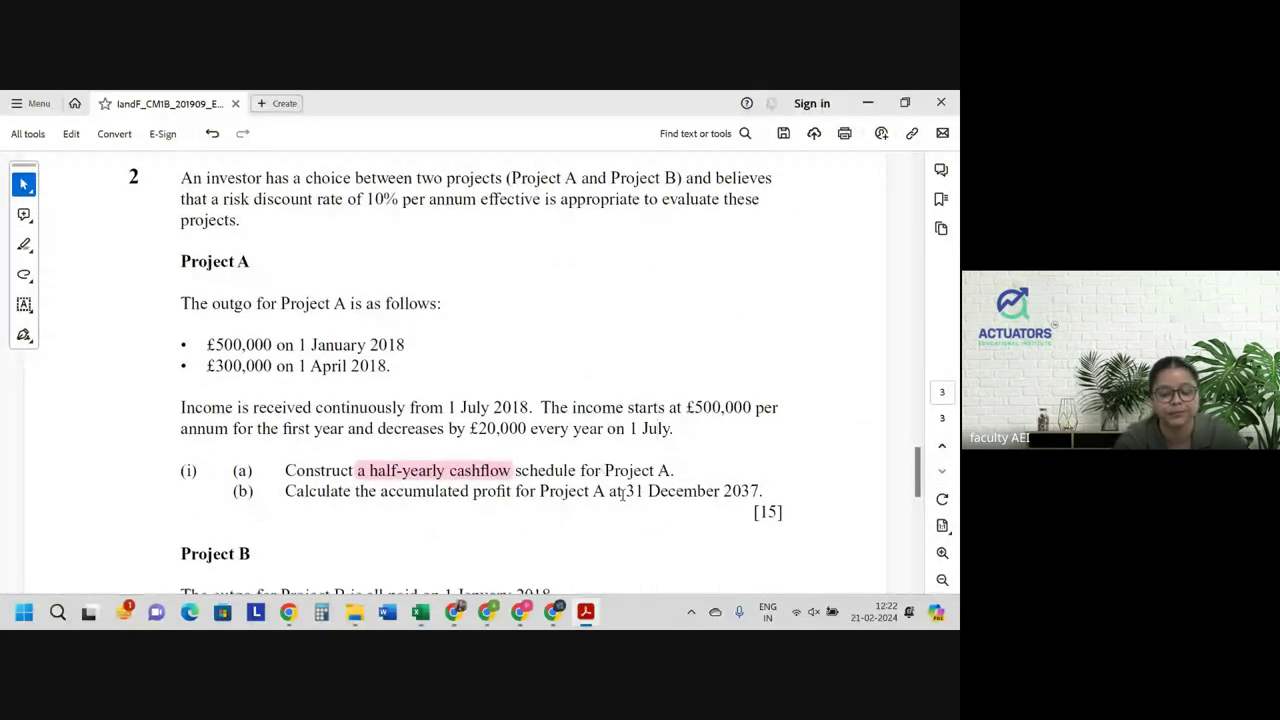
{"action": "left_click_drag", "start_coordinate": [624, 491], "coordinate": [760, 498]}
{"action": "left_click", "coordinate": [730, 463]}
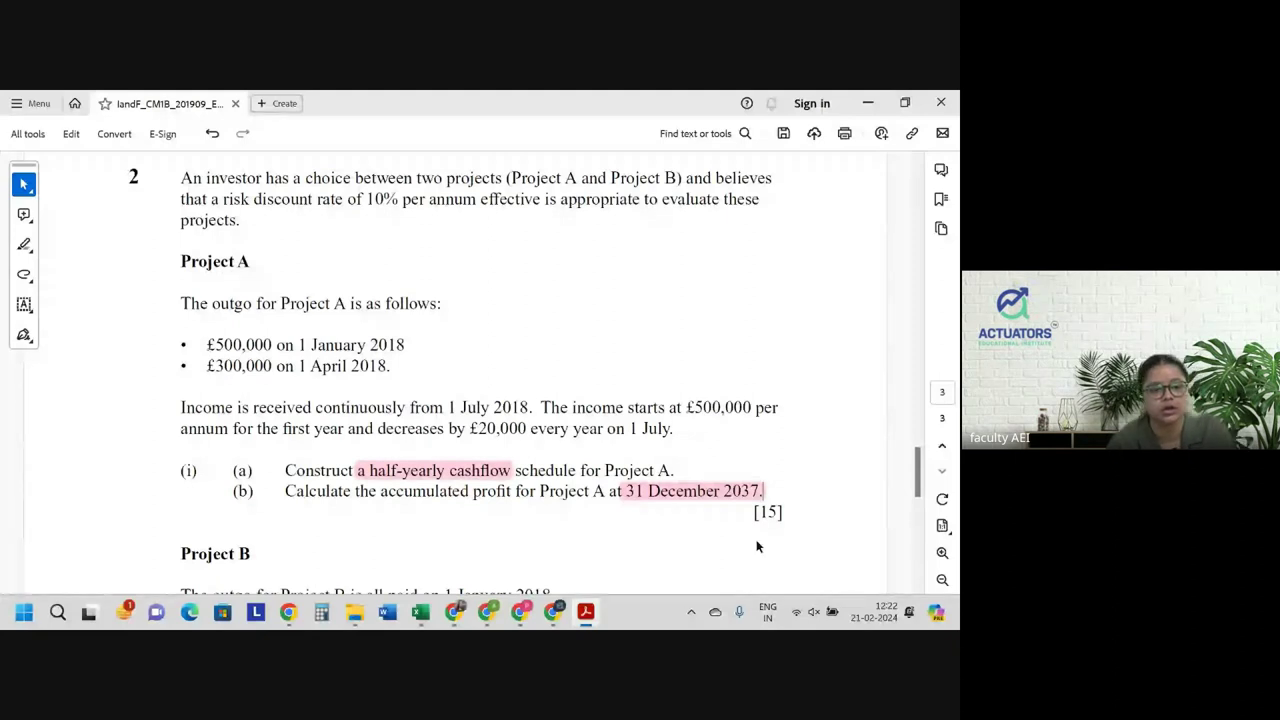
{"action": "key", "text": "alt+Tab"}
Begin J6's formula as =I6*(1+$B$2)^ with the rate reference absolute.
{"action": "left_click", "coordinate": [707, 404]}
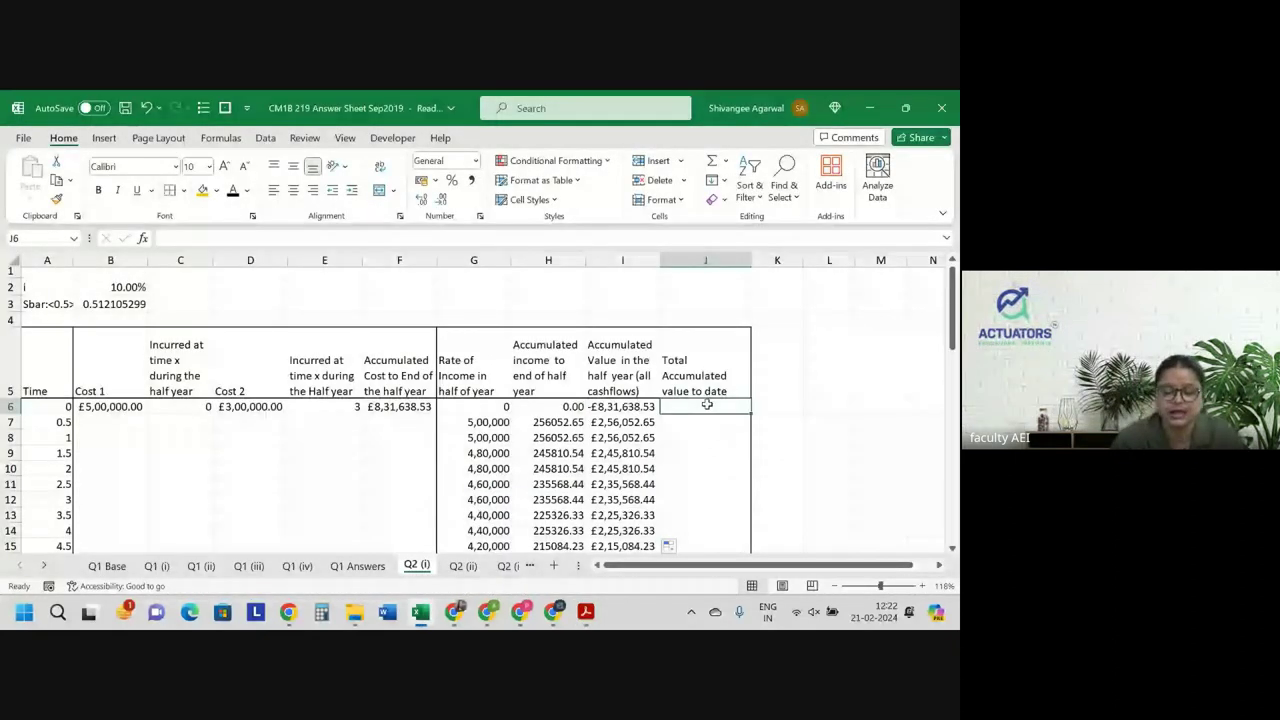
{"action": "type", "text": "="}
{"action": "key", "text": "Left"}
{"action": "type", "text": "*(1"}
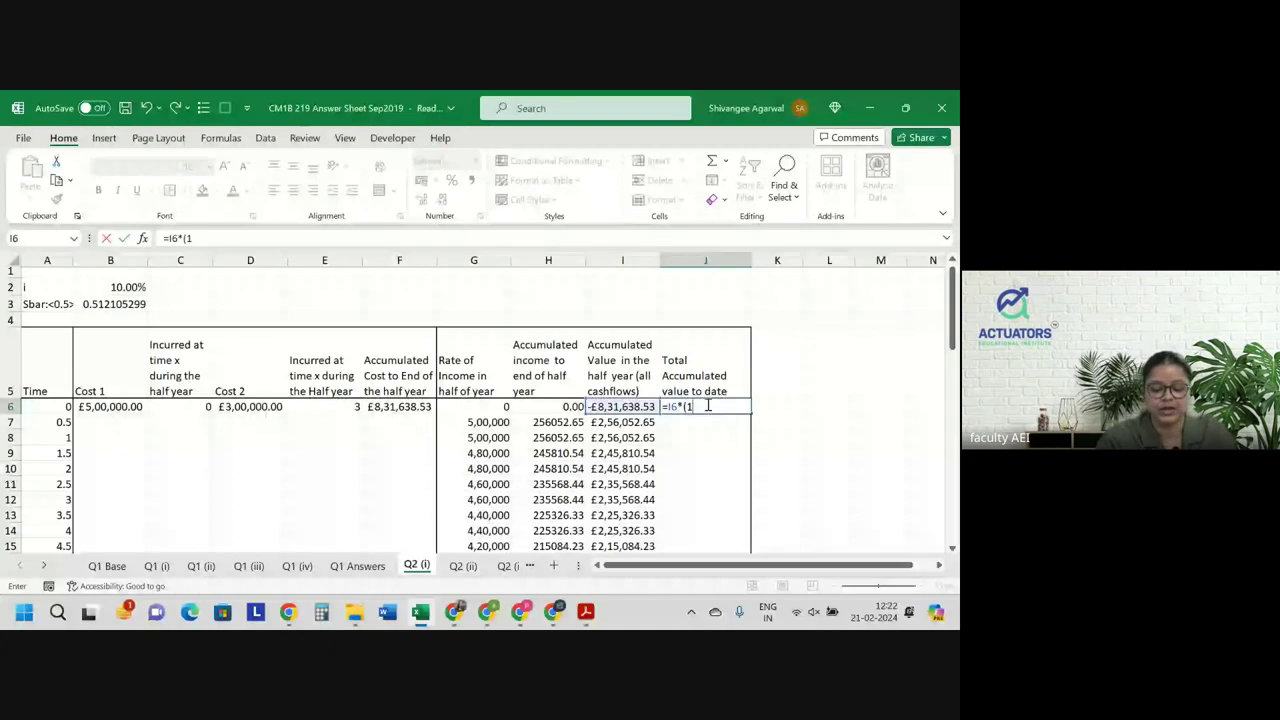
{"action": "type", "text": "+"}
{"action": "key", "text": "Up"}
{"action": "key", "text": "Up"}
{"action": "key", "text": "Up"}
{"action": "key", "text": "Up"}
{"action": "key", "text": "Left"}
{"action": "key", "text": "Left"}
{"action": "key", "text": "Left"}
{"action": "key", "text": "Left"}
{"action": "key", "text": "Left"}
{"action": "key", "text": "Left"}
{"action": "key", "text": "Left"}
{"action": "key", "text": "Left"}
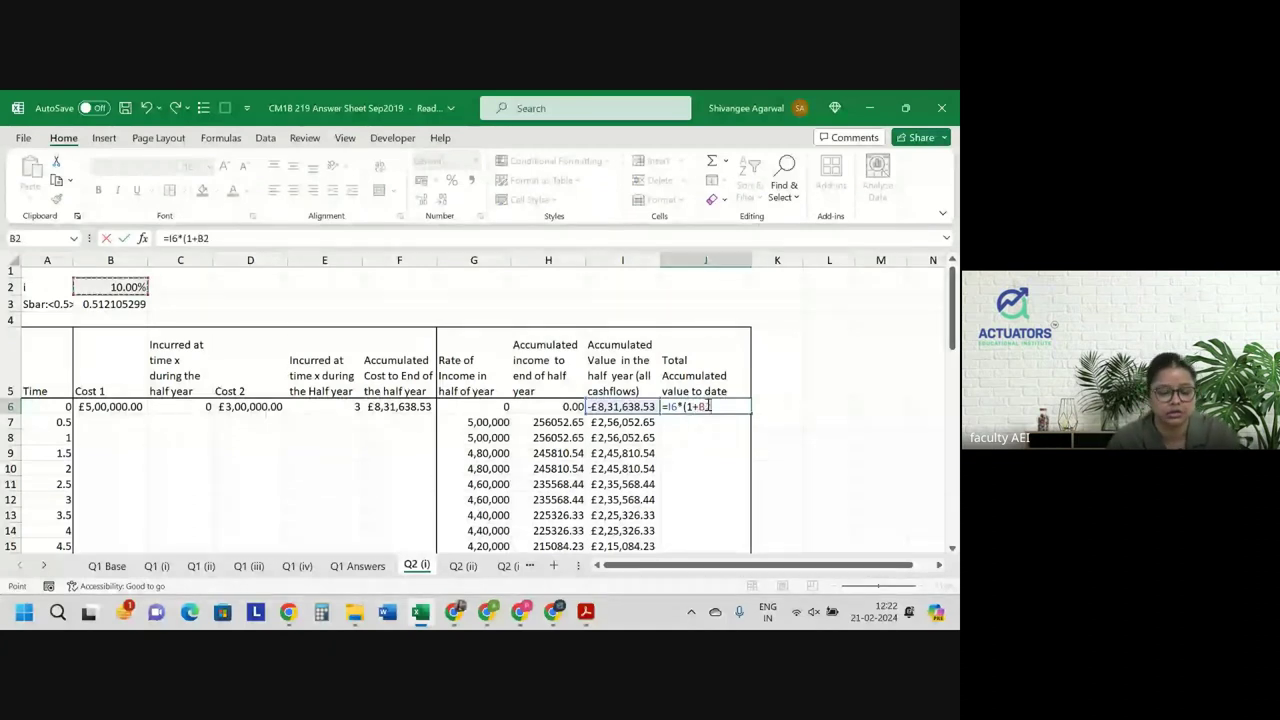
{"action": "key", "text": "F4"}
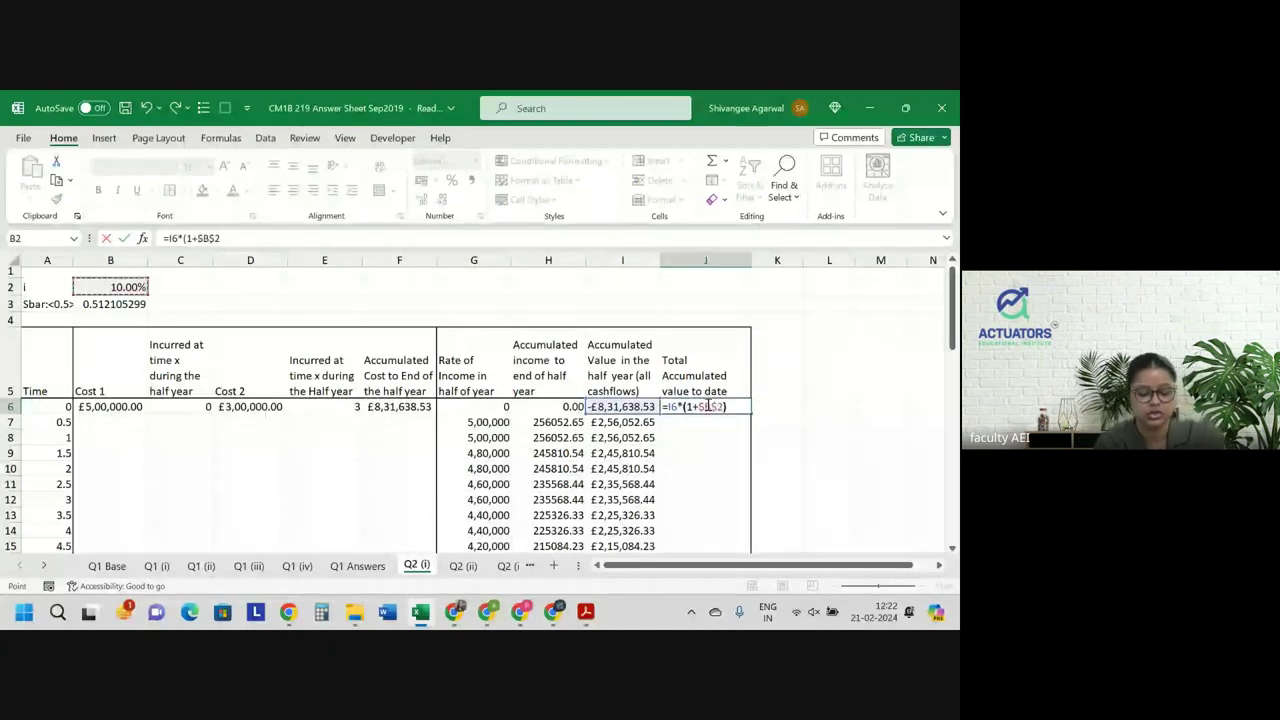
{"action": "type", "text": ")^("}
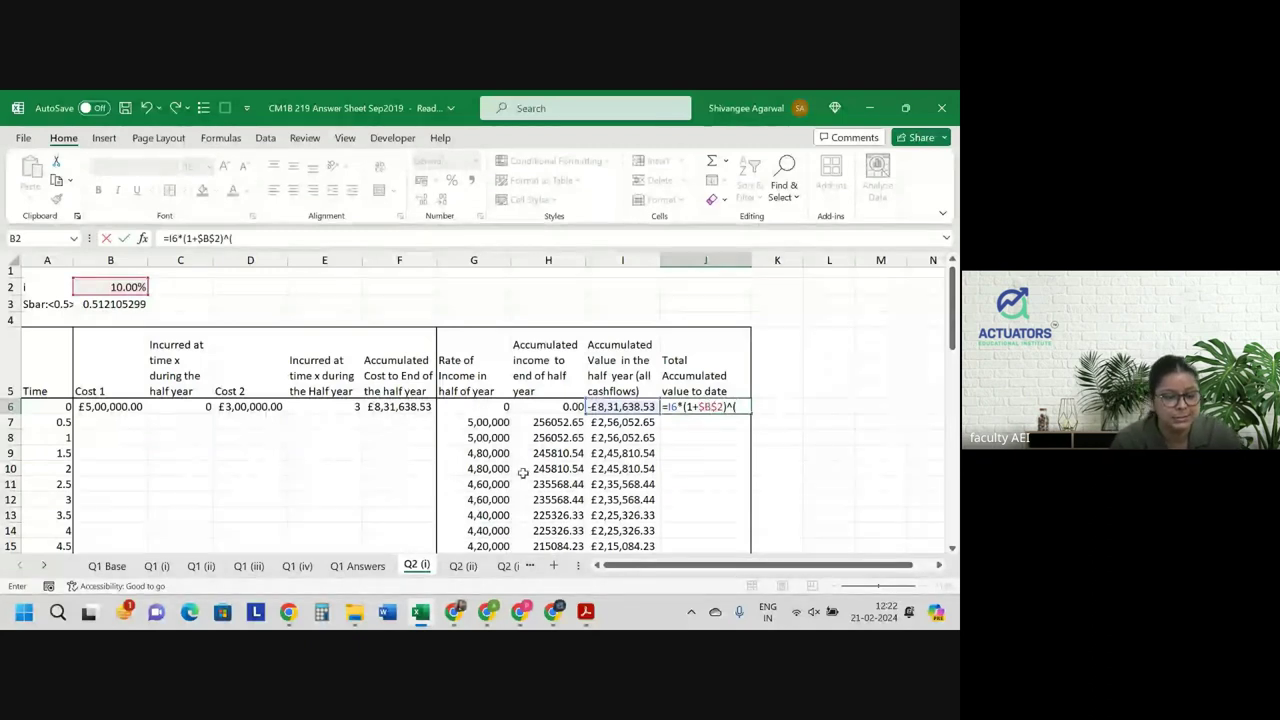
Complete the exponent as (A45-A6), then copy the J6 formula down to J45.
{"action": "scroll", "coordinate": [522, 472], "scroll_direction": "down", "scroll_amount": 5}
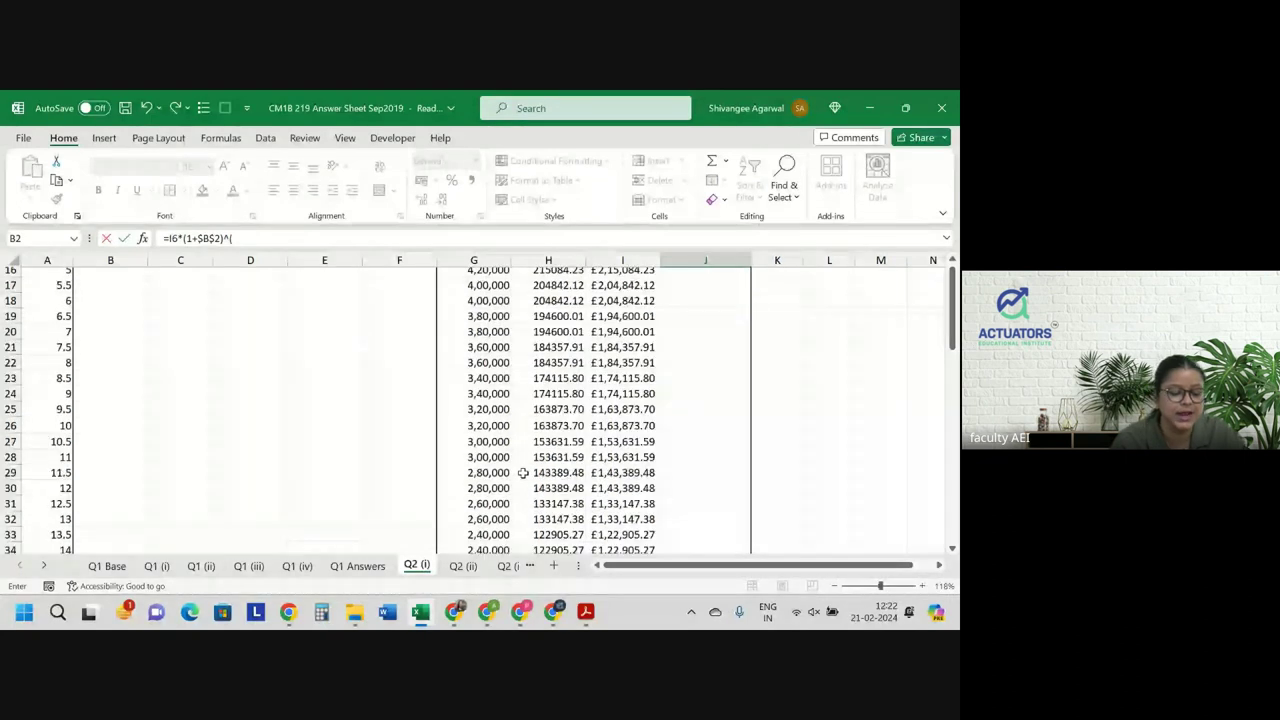
{"action": "scroll", "coordinate": [100, 466], "scroll_direction": "down", "scroll_amount": 5}
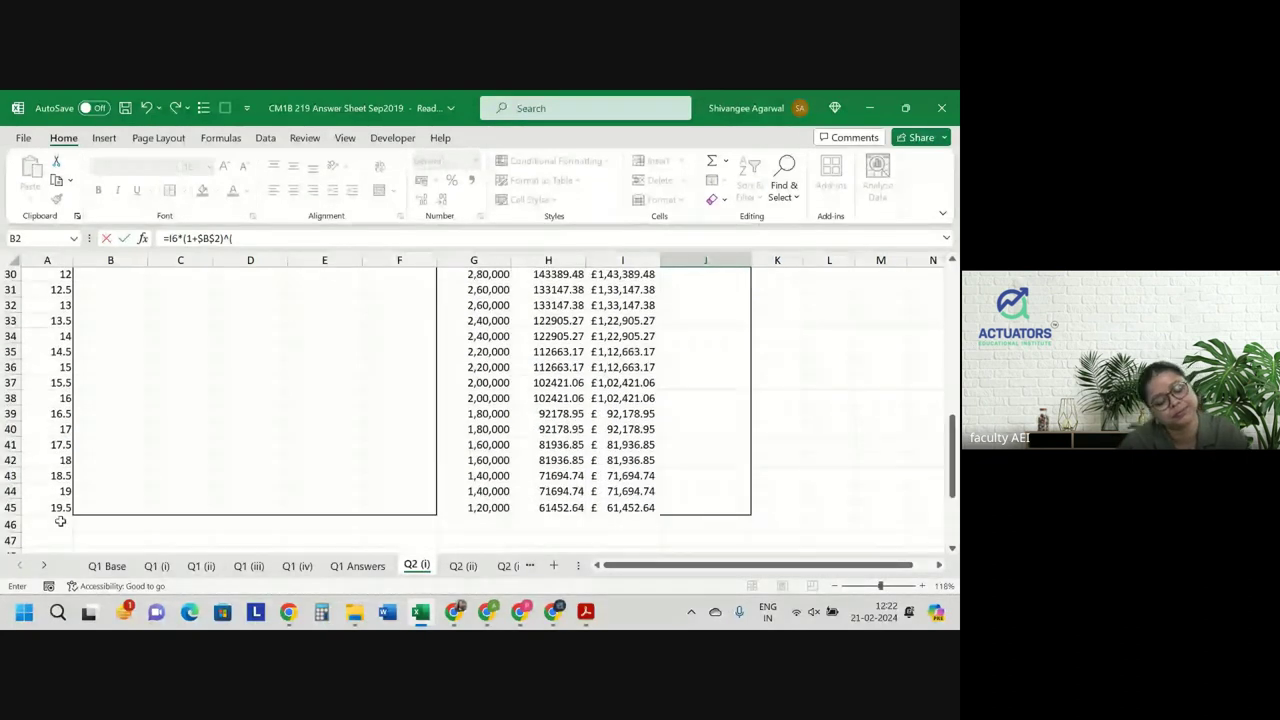
{"action": "left_click", "coordinate": [55, 508]}
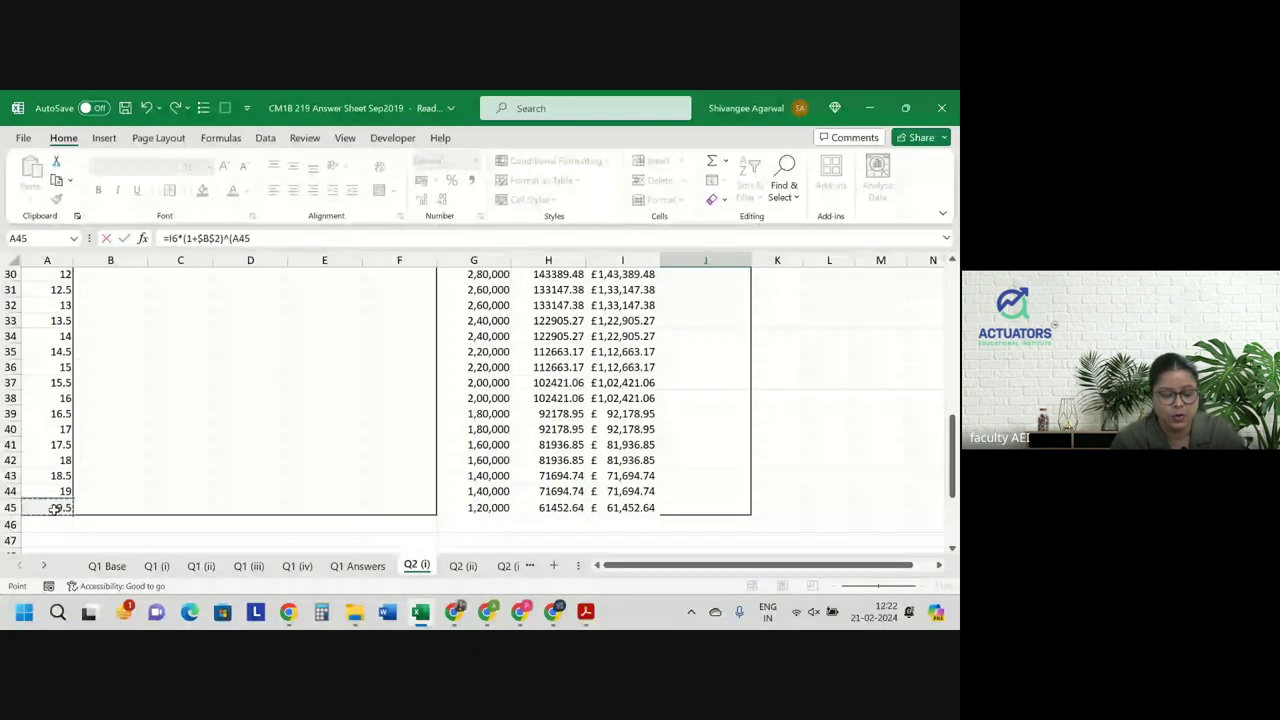
{"action": "type", "text": "-J6"}
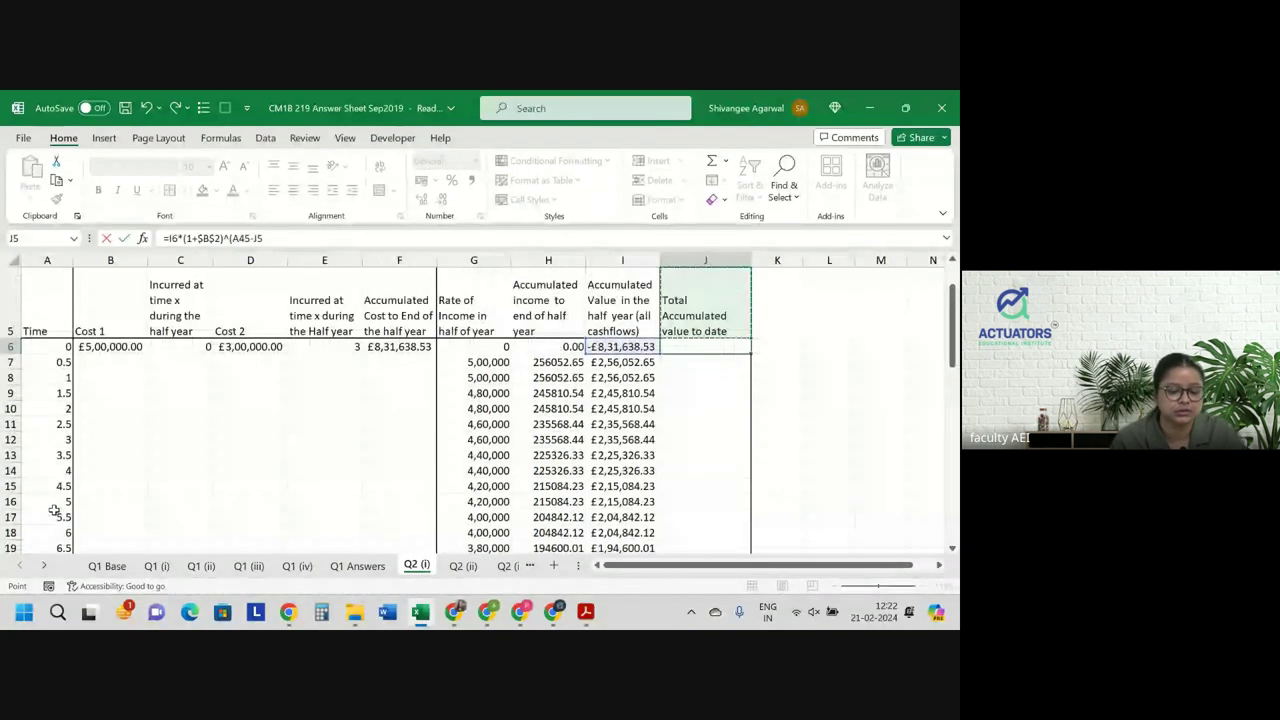
{"action": "key", "text": "Left"}
{"action": "key", "text": "Left"}
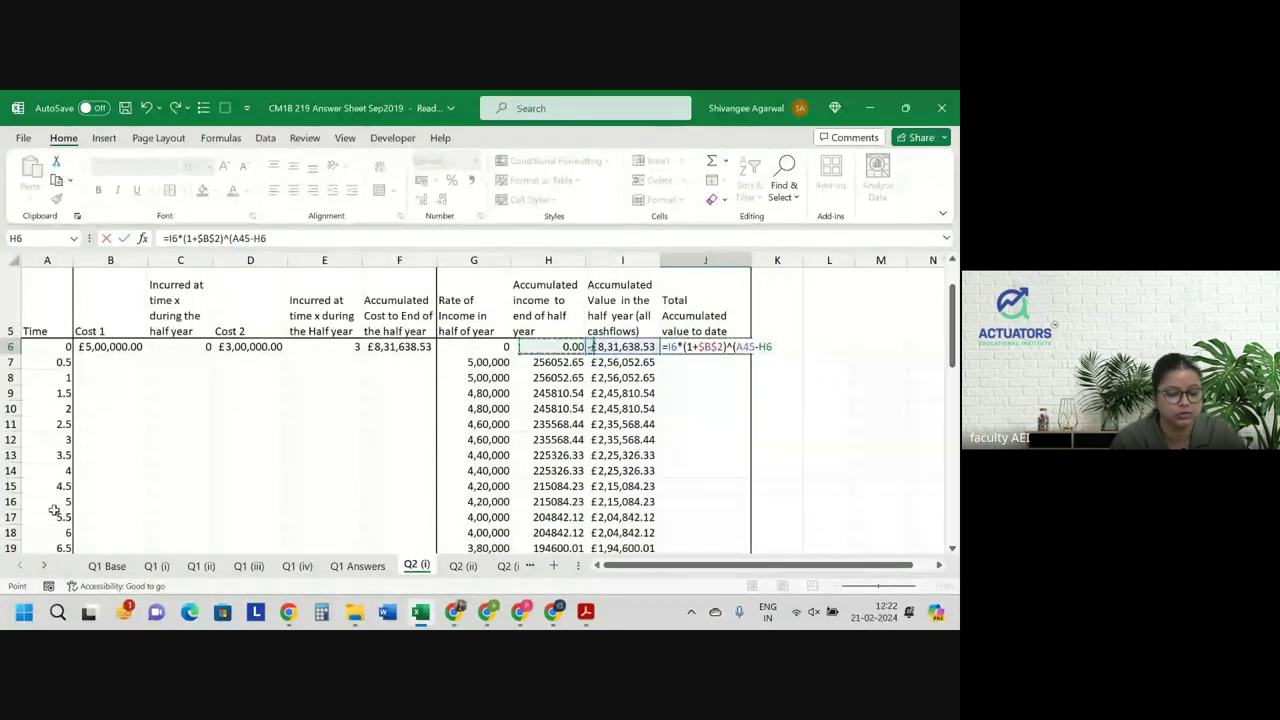
{"action": "key", "text": "ctrl+Left"}
{"action": "type", "text": ")"}
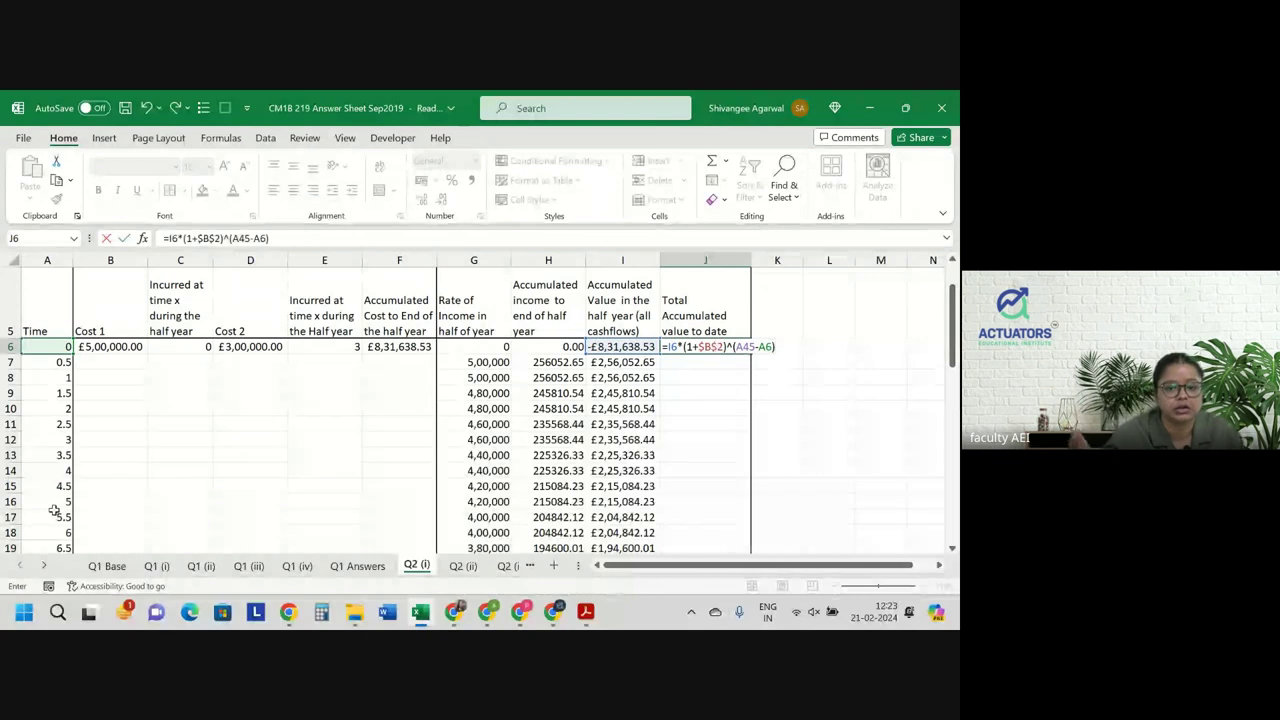
{"action": "key", "text": "Return"}
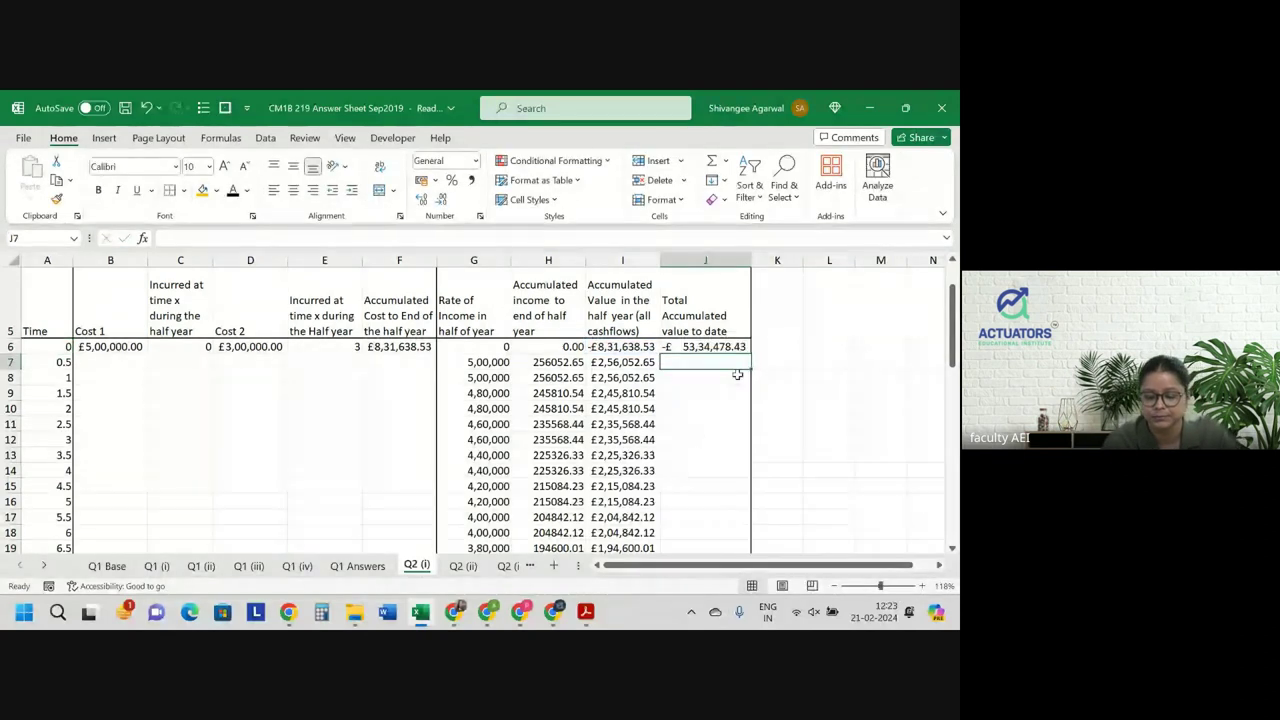
{"action": "key", "text": "Up"}
{"action": "double_click", "coordinate": [751, 354]}
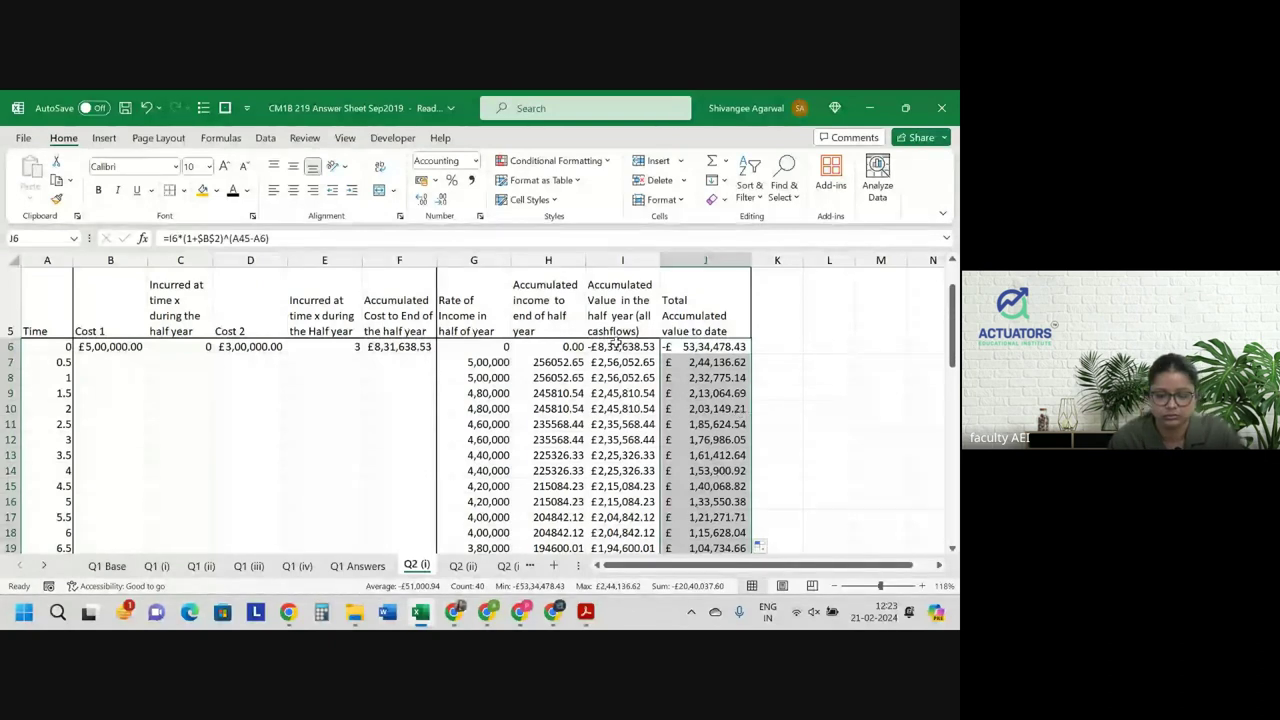
Review the J6 formula, then empty the J6:J45 accumulated value results.
{"action": "left_click", "coordinate": [617, 345]}
{"action": "double_click", "coordinate": [740, 346]}
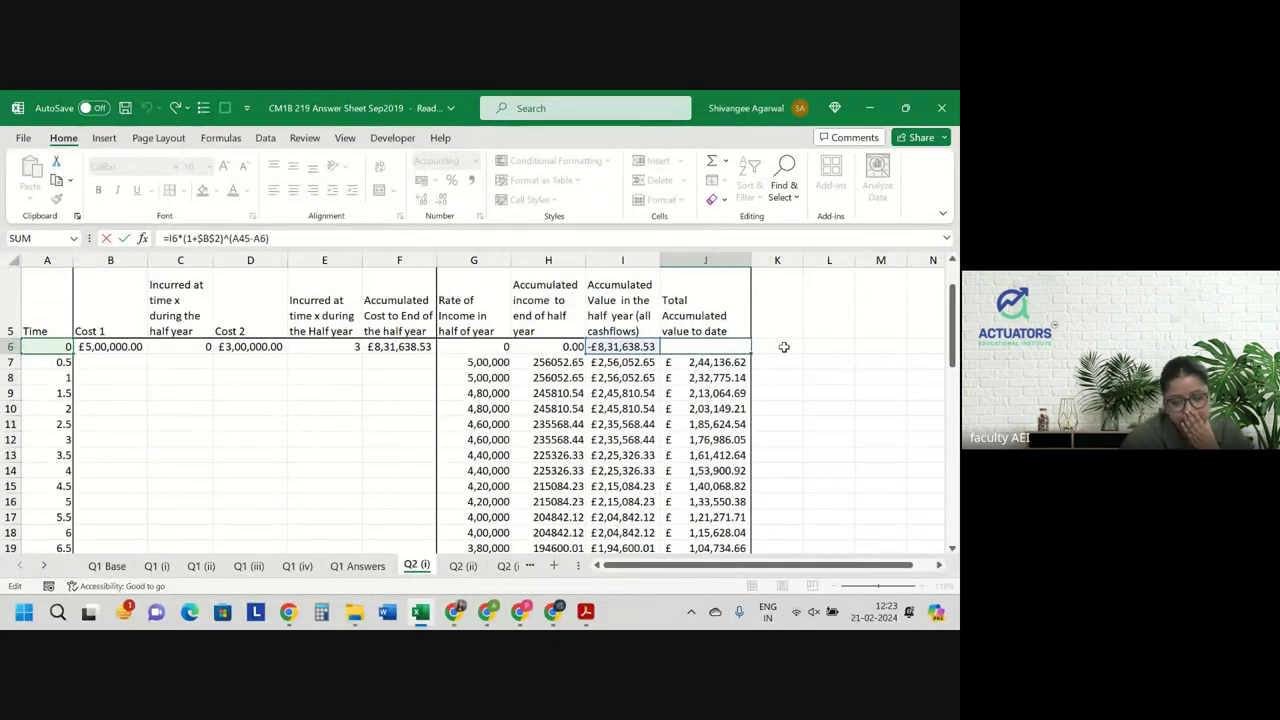
{"action": "key", "text": "Return"}
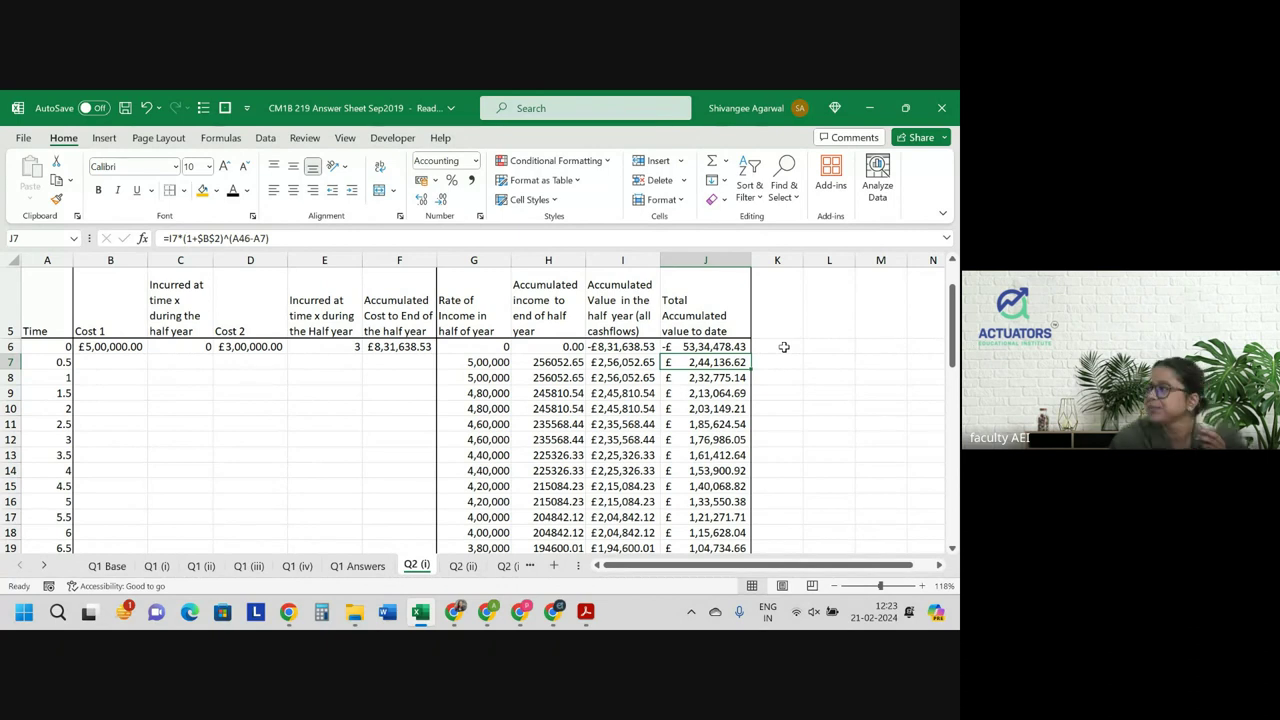
{"action": "key", "text": "Up"}
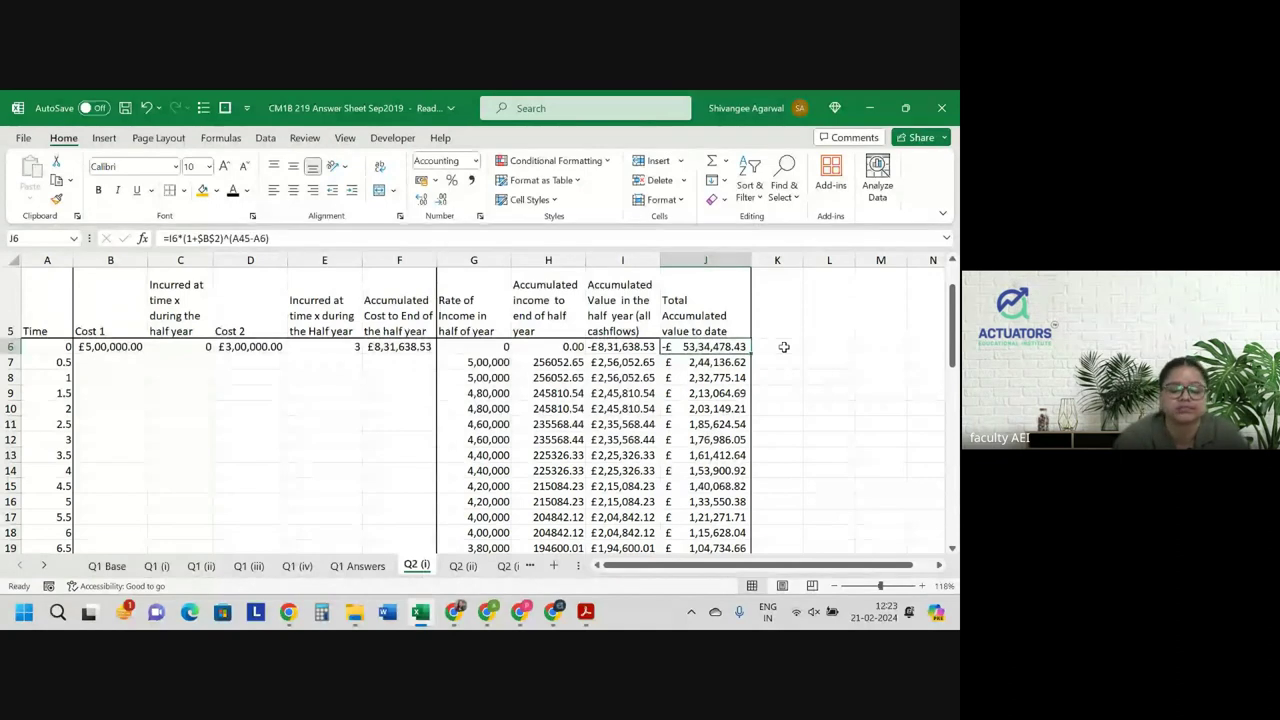
{"action": "key", "text": "ctrl+z"}
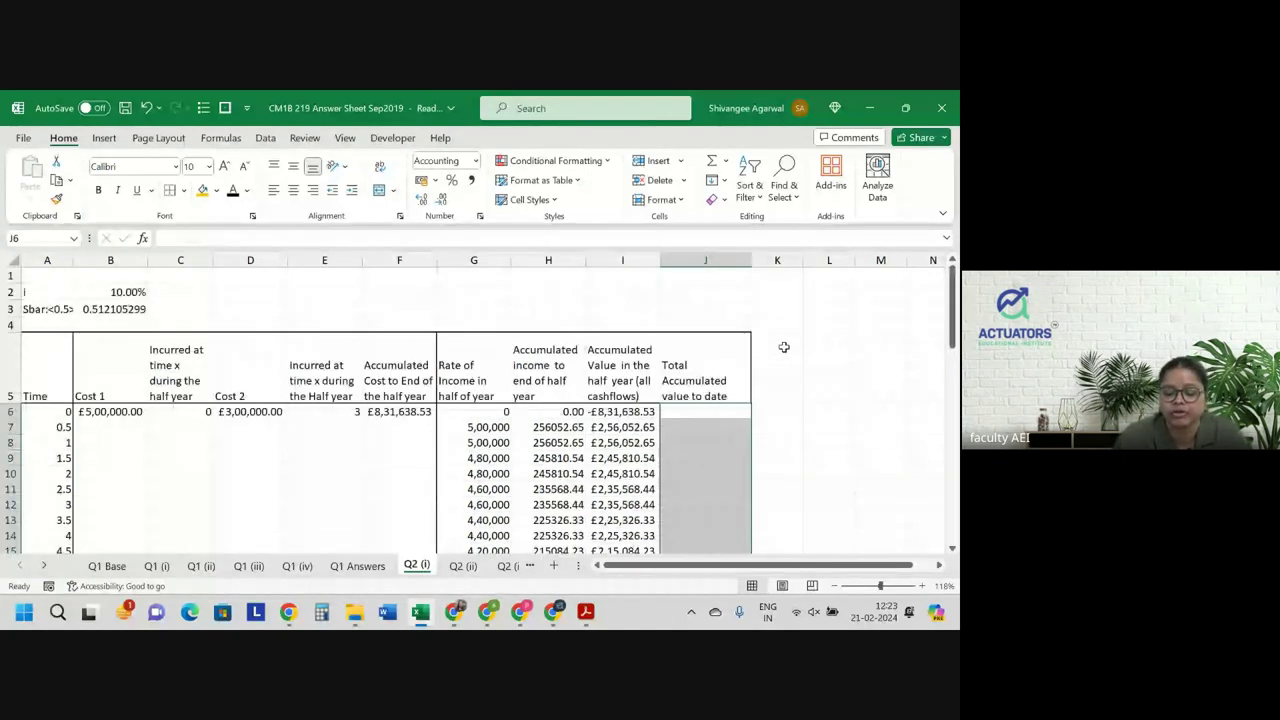
{"action": "key", "text": "Up"}
{"action": "key", "text": "Down"}
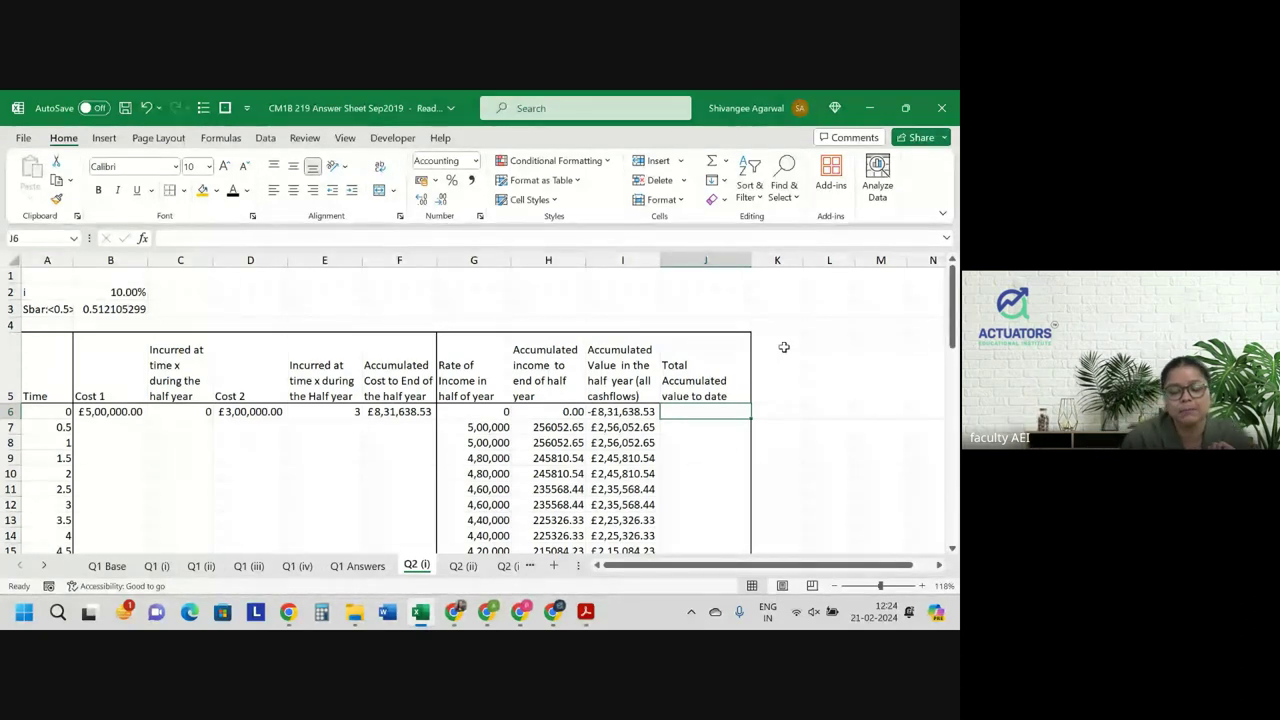
{"action": "type", "text": "="}
{"action": "key", "text": "Left"}
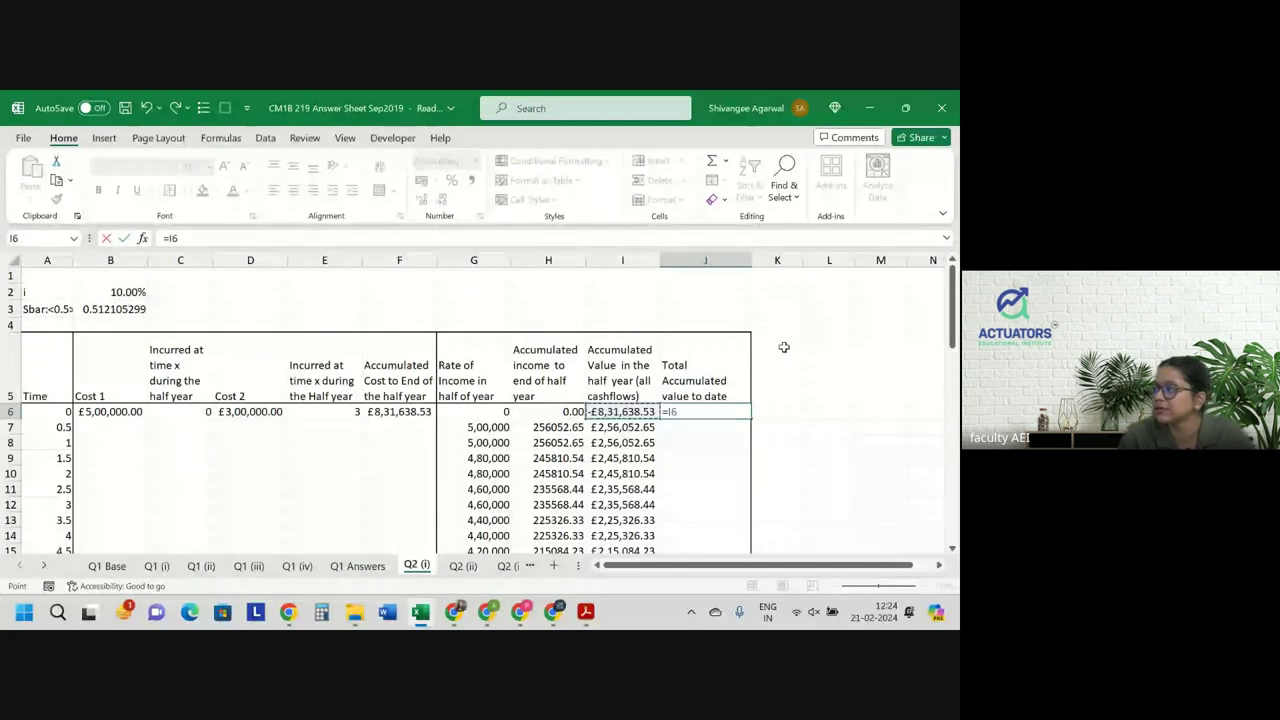
{"action": "key", "text": "Return"}
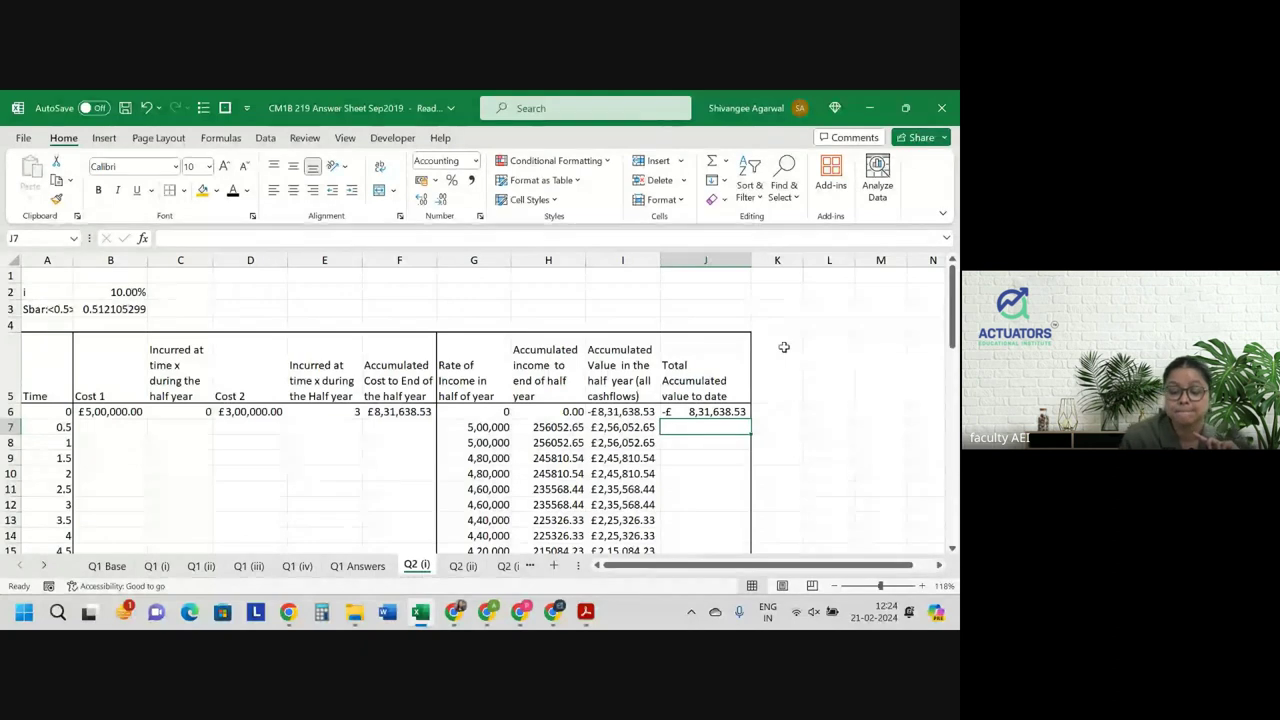
{"action": "type", "text": "="}
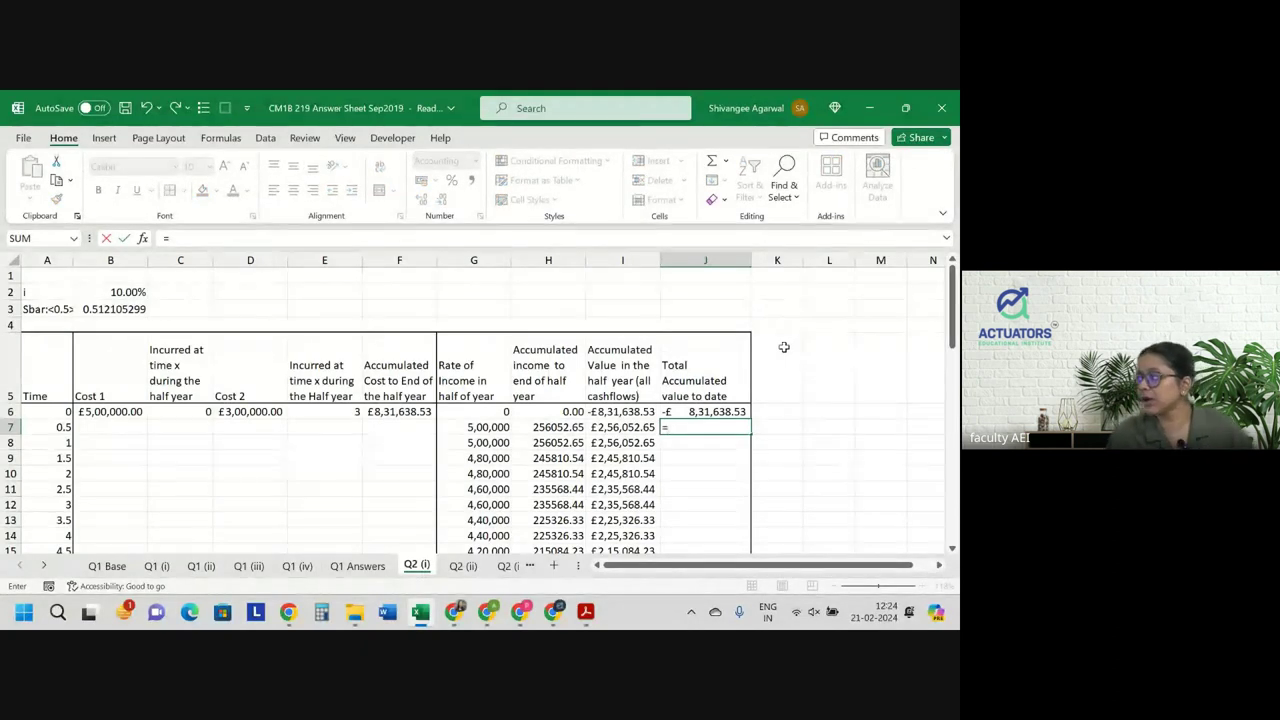
{"action": "key", "text": "Up"}
{"action": "type", "text": "*(1+"}
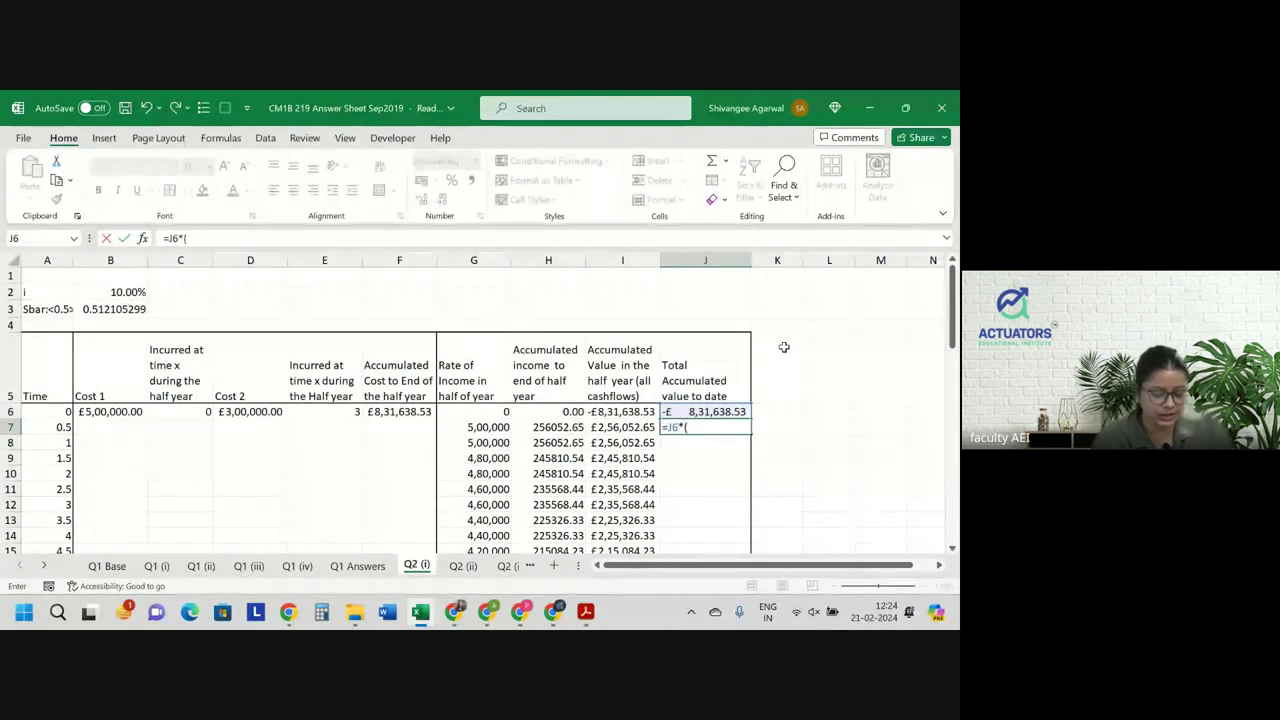
{"action": "left_click", "coordinate": [120, 291]}
{"action": "key", "text": "F4"}
{"action": "type", "text": ")^"}
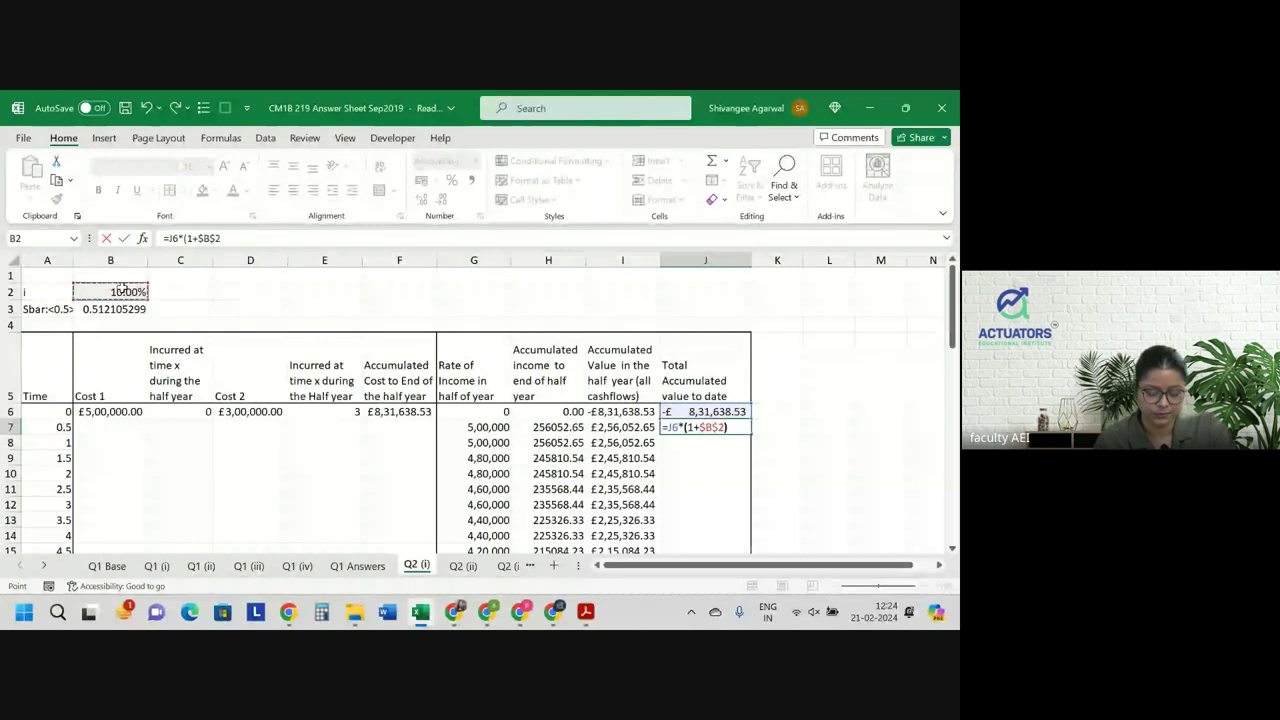
{"action": "type", "text": "0.5+"}
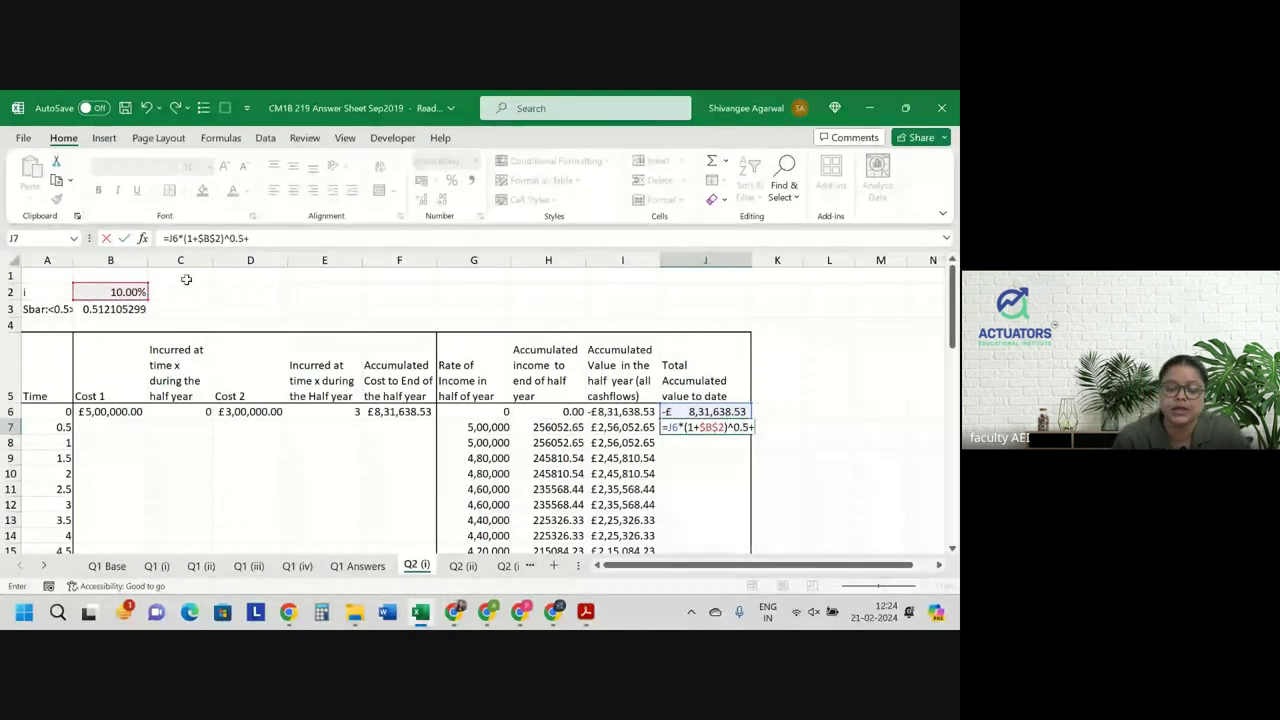
{"action": "left_click", "coordinate": [622, 427]}
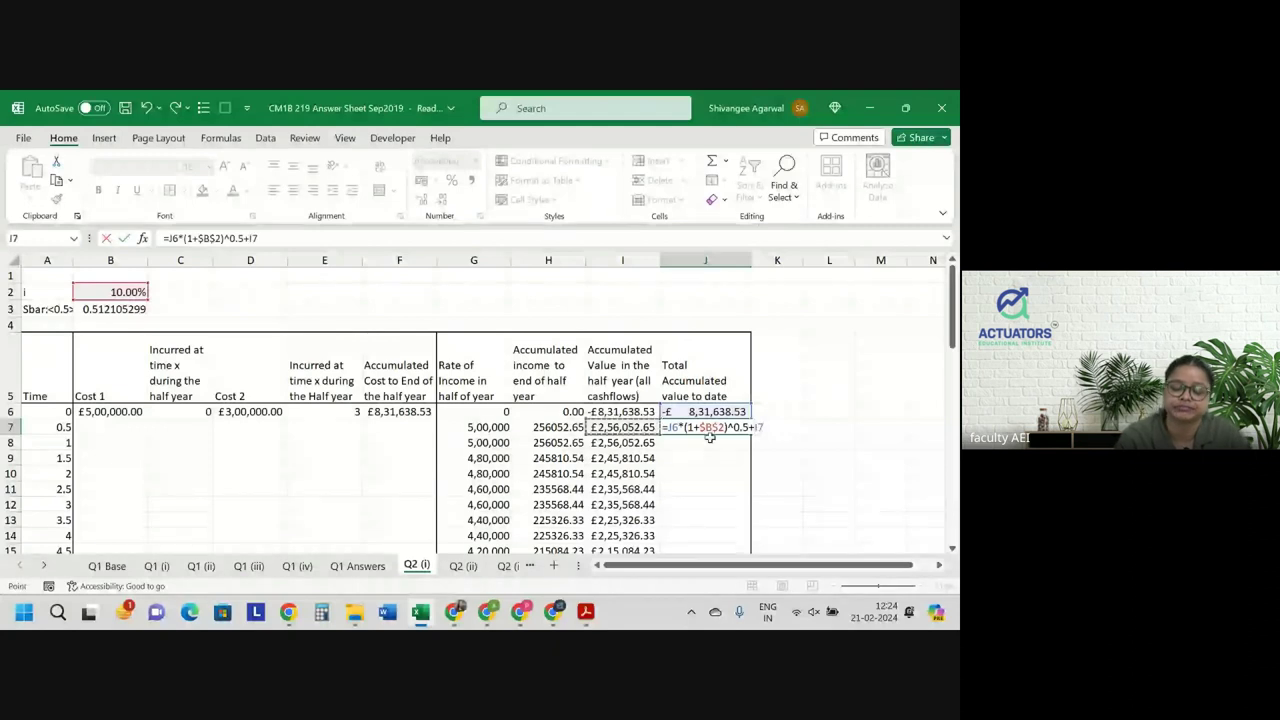
{"action": "key", "text": "Return"}
{"action": "left_click", "coordinate": [705, 427]}
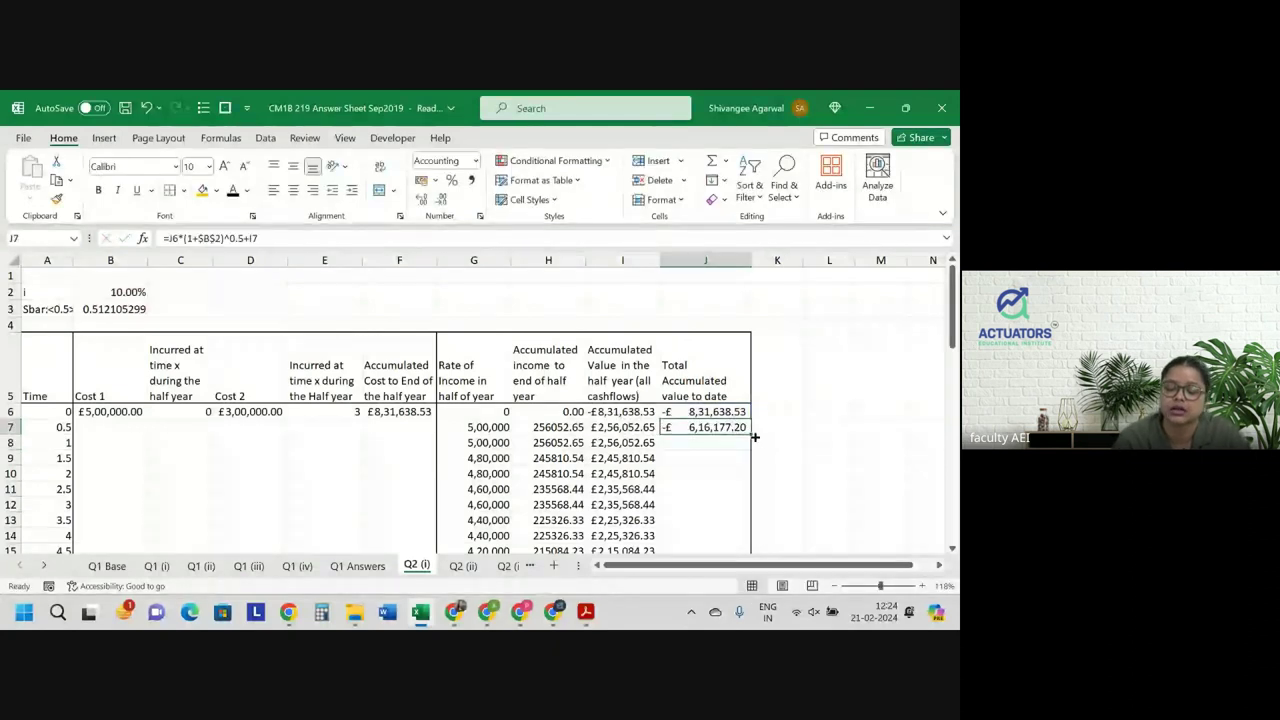
{"action": "double_click", "coordinate": [752, 434]}
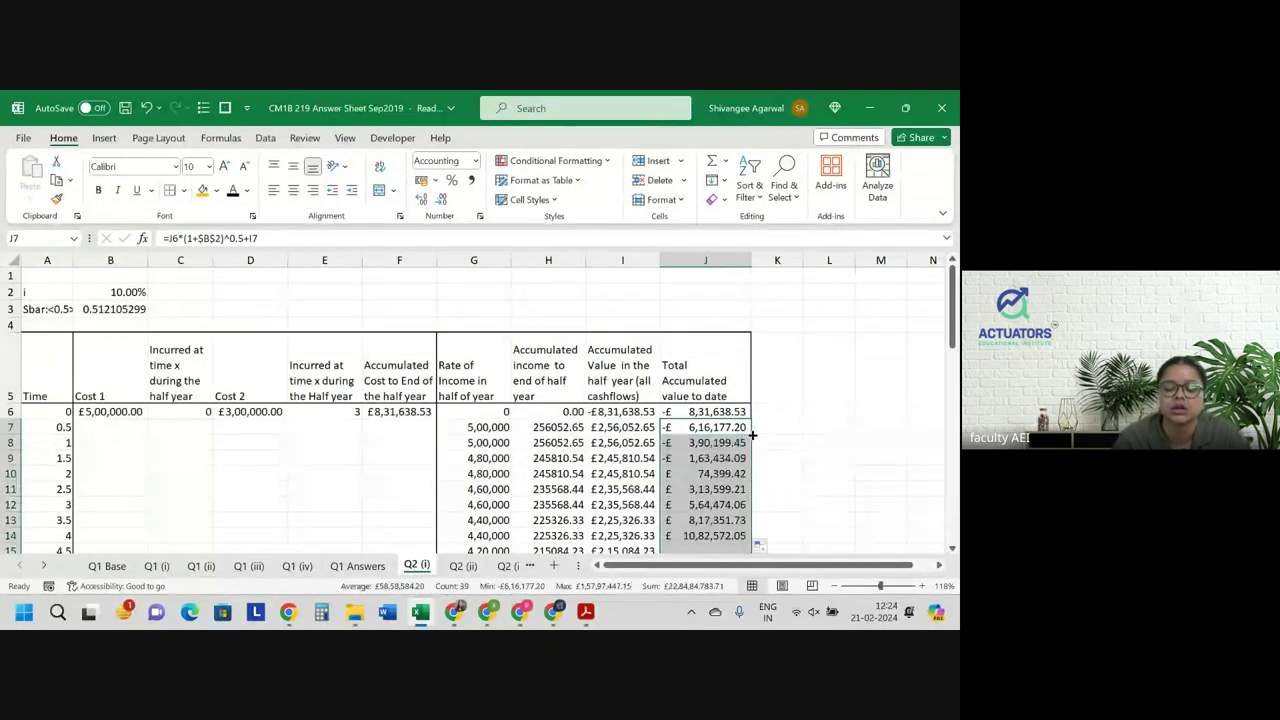
{"action": "scroll", "coordinate": [750, 435], "scroll_direction": "down", "scroll_amount": 11}
{"action": "left_click", "coordinate": [745, 464]}
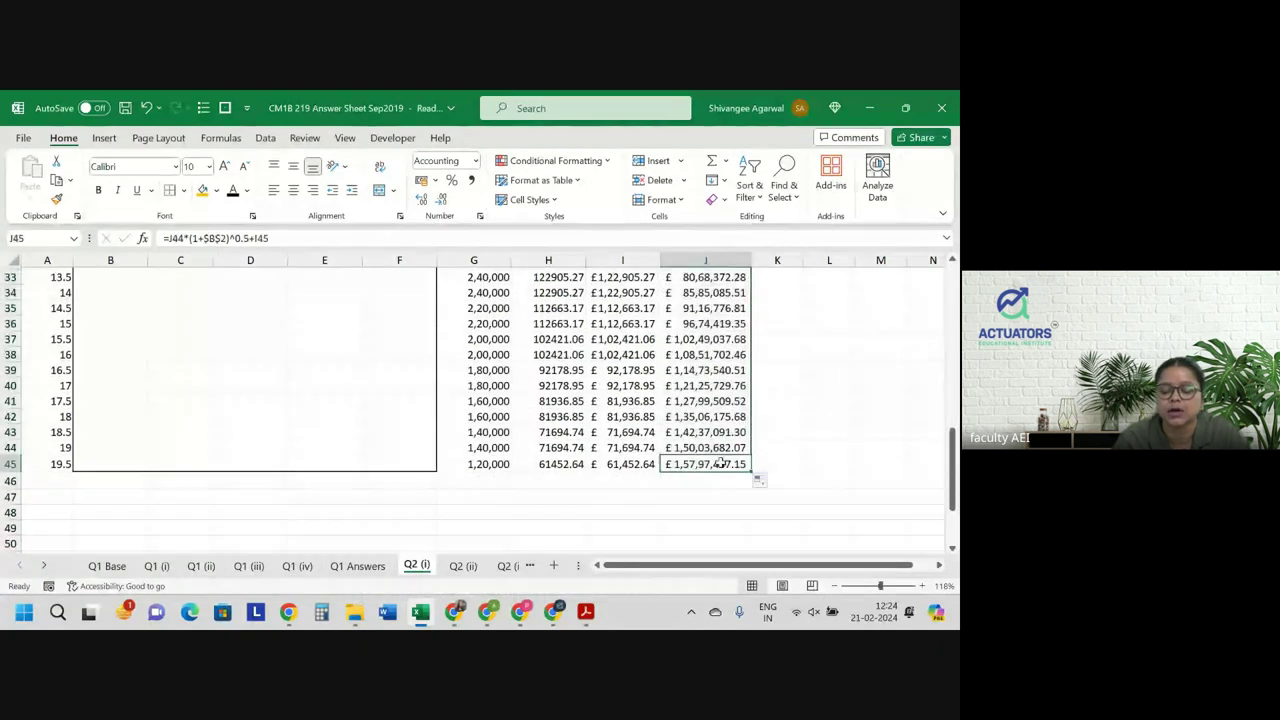
{"action": "left_click", "coordinate": [216, 190]}
{"action": "left_click", "coordinate": [259, 331]}
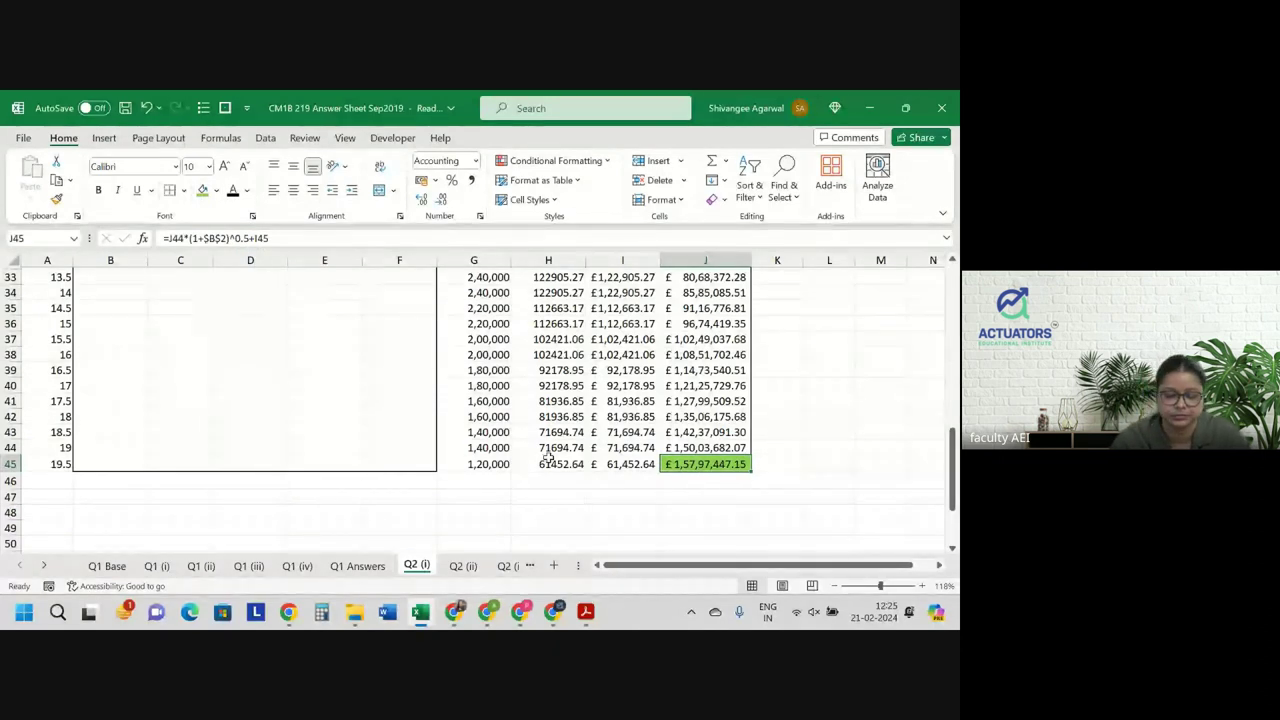
{"action": "scroll", "coordinate": [548, 456], "scroll_direction": "up", "scroll_amount": 11}
{"action": "left_click", "coordinate": [589, 442]}
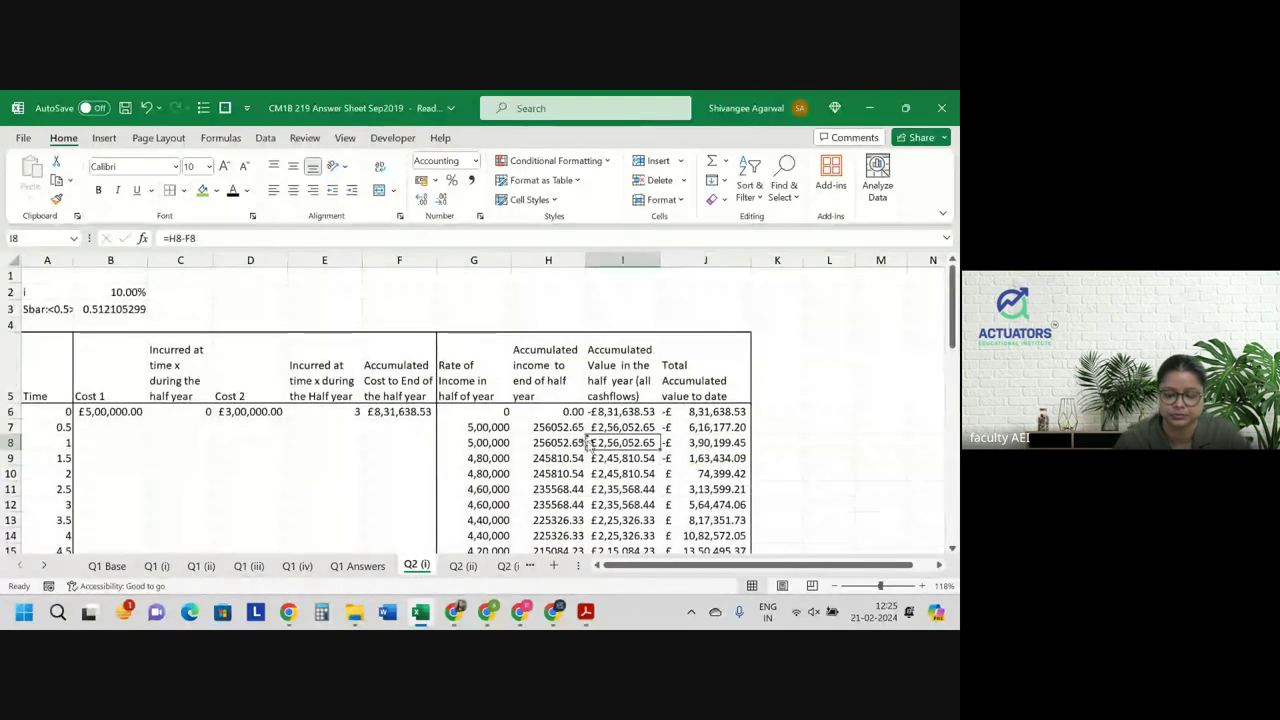
{"action": "scroll", "coordinate": [560, 400], "scroll_direction": "down", "scroll_amount": 1}
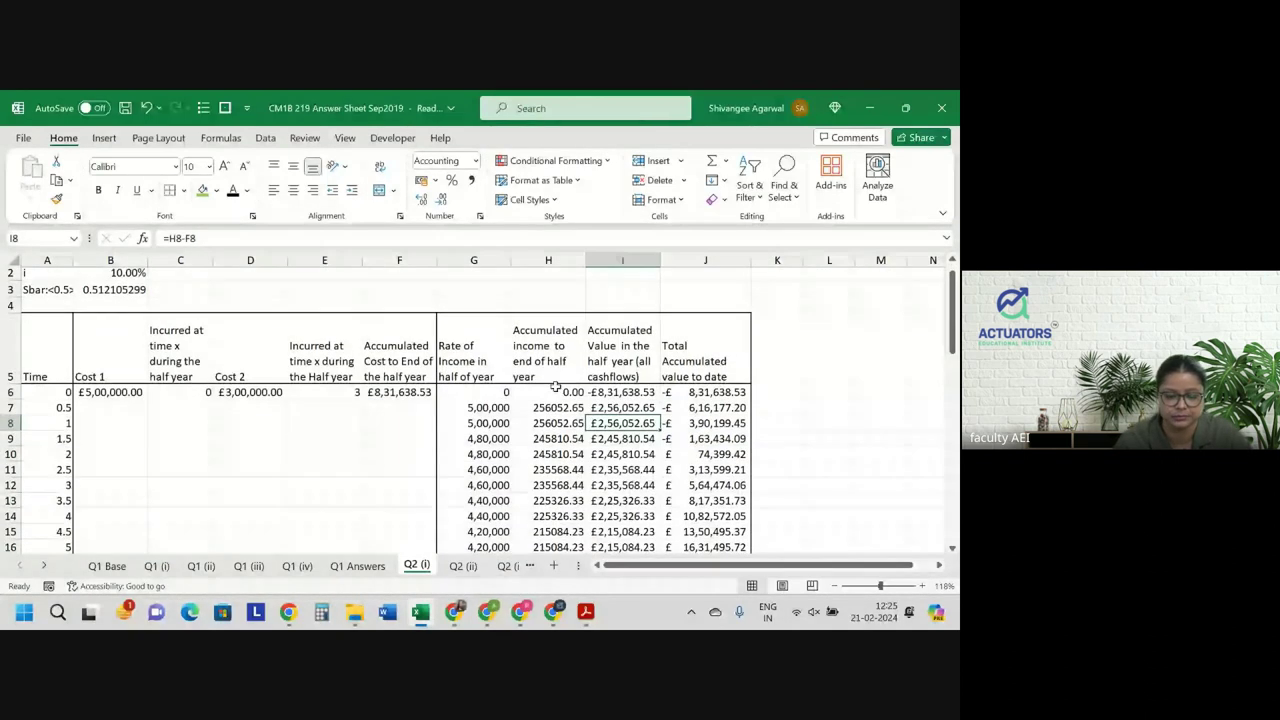
Apply £ English (United Kingdom) accounting format to G6:J45 and review H7's formula.
{"action": "left_click", "coordinate": [476, 393]}
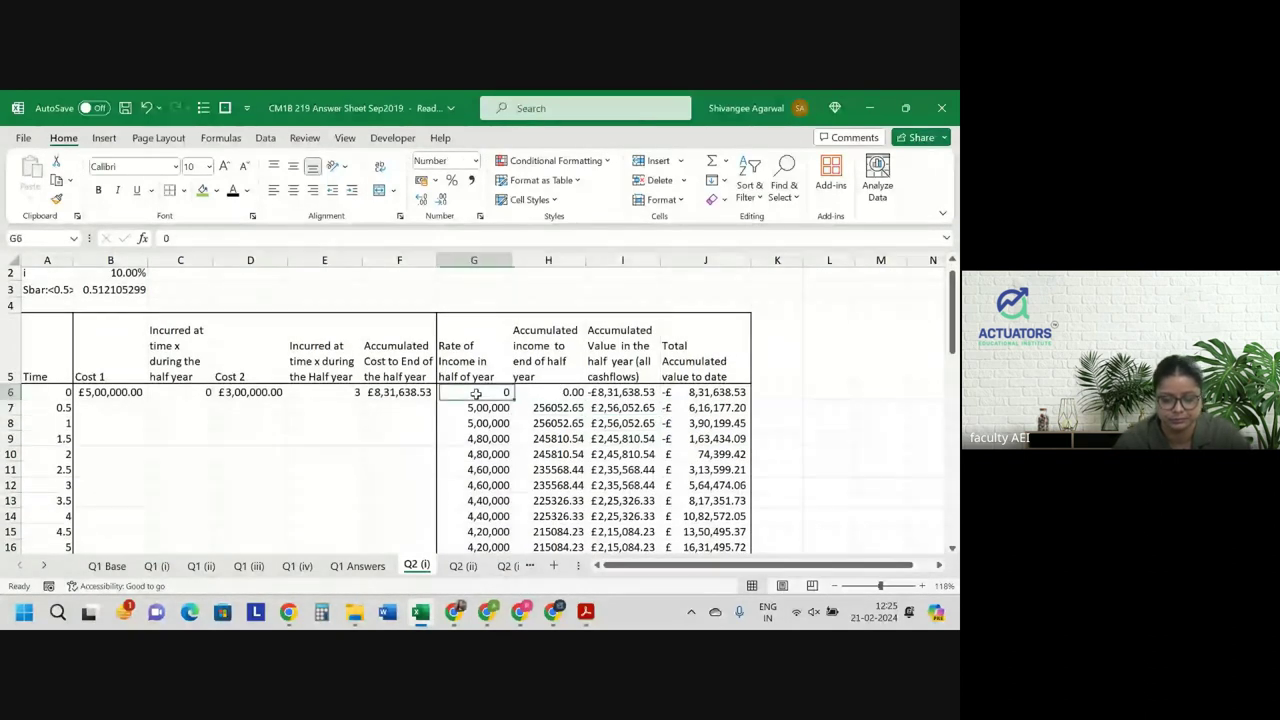
{"action": "left_click_drag", "start_coordinate": [476, 393], "coordinate": [705, 540]}
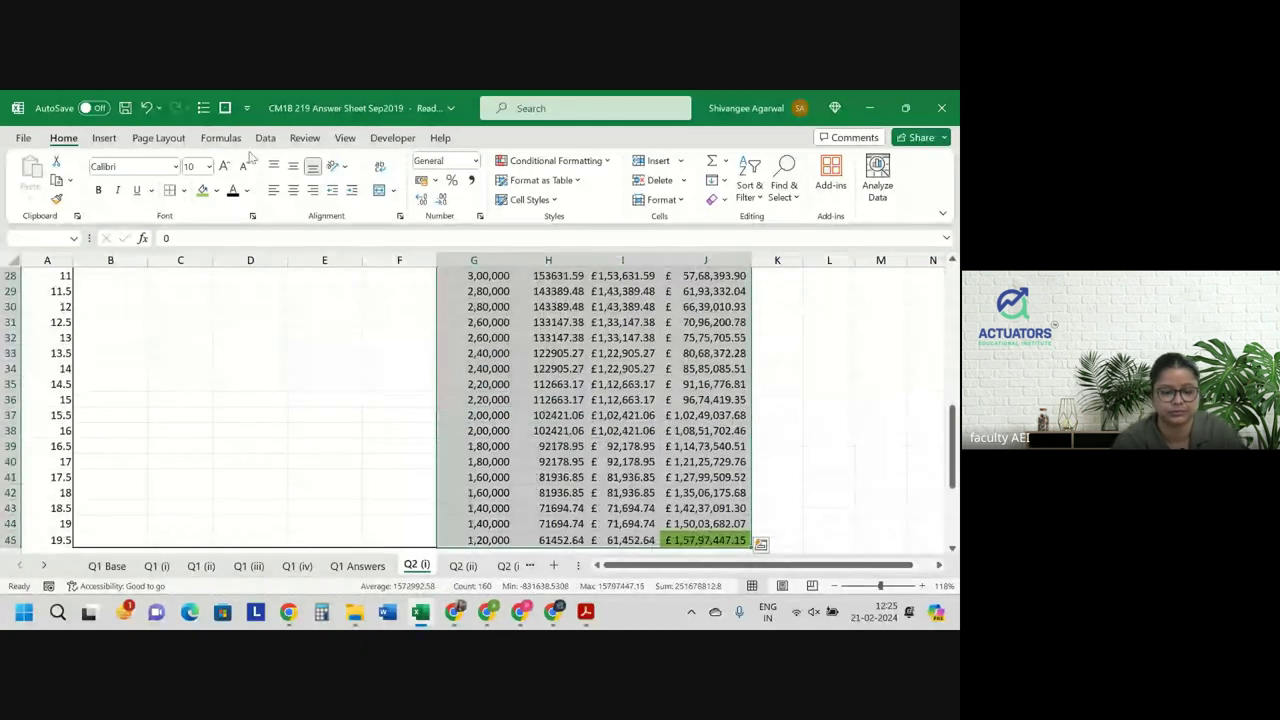
{"action": "left_click", "coordinate": [434, 181]}
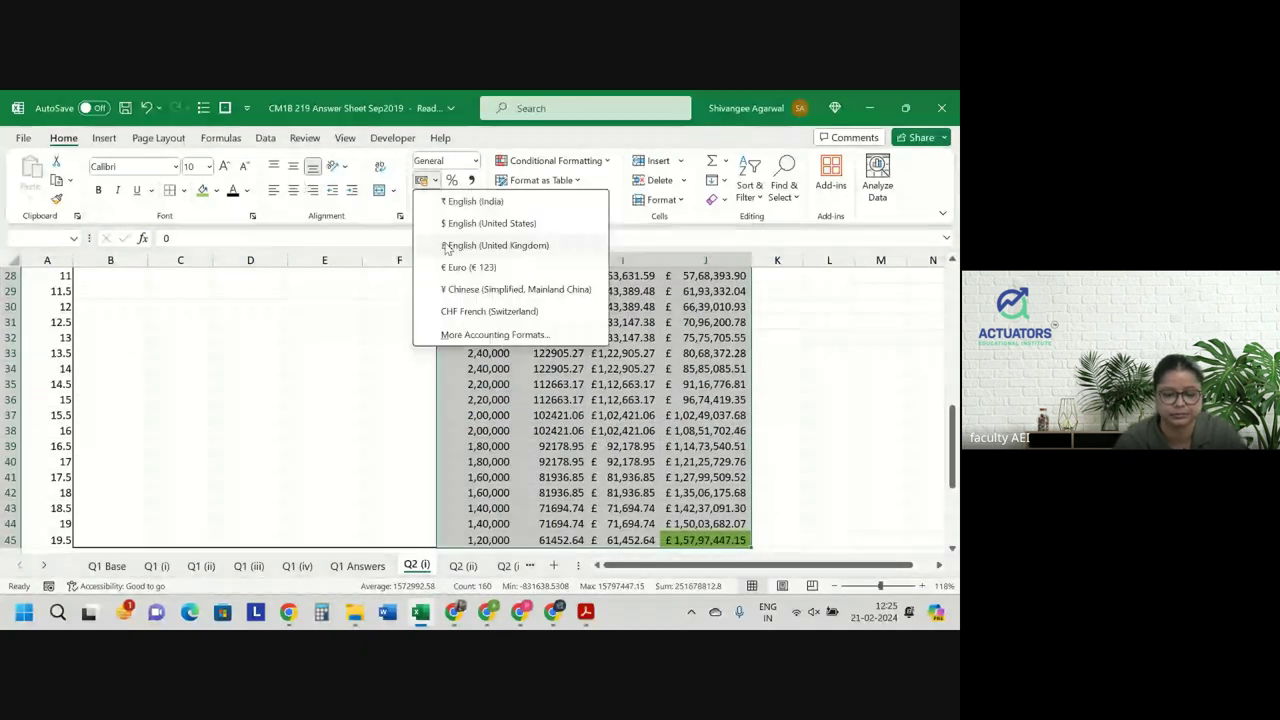
{"action": "left_click", "coordinate": [471, 243]}
{"action": "double_click", "coordinate": [553, 428]}
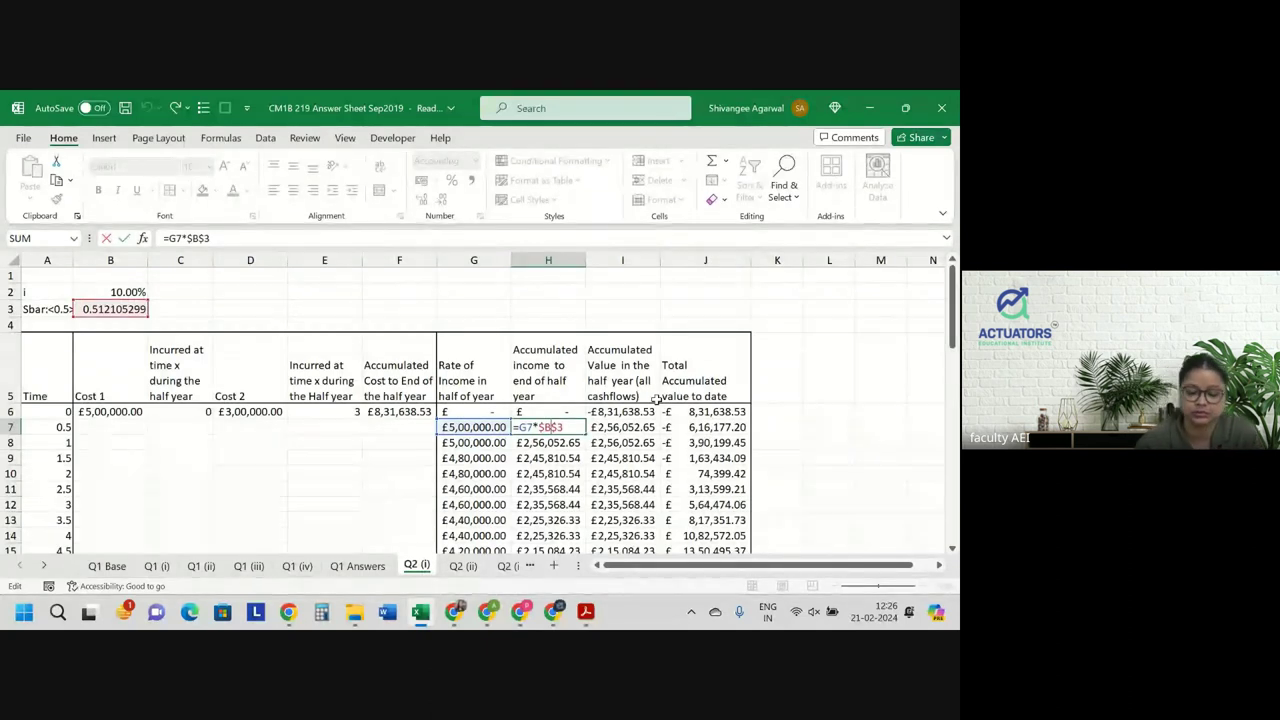
{"action": "key", "text": "Return"}
{"action": "key", "text": "Right"}
{"action": "key", "text": "Right"}
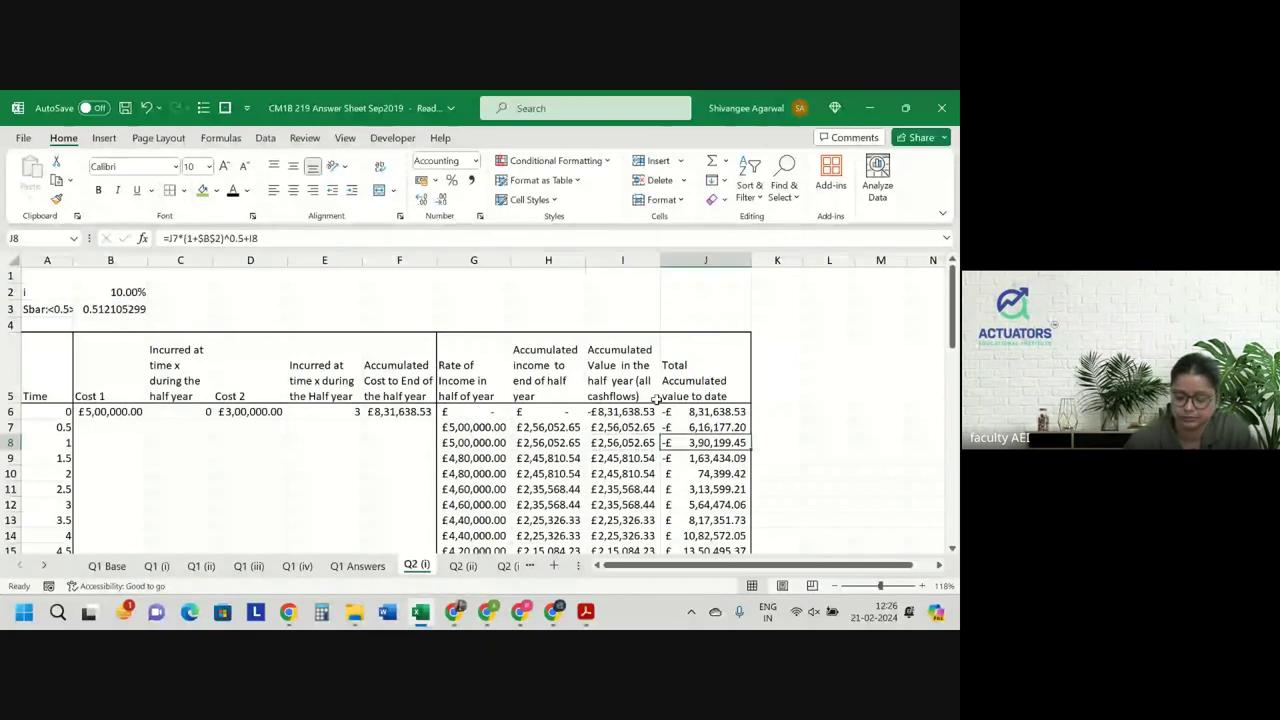
{"action": "key", "text": "ctrl+Down"}
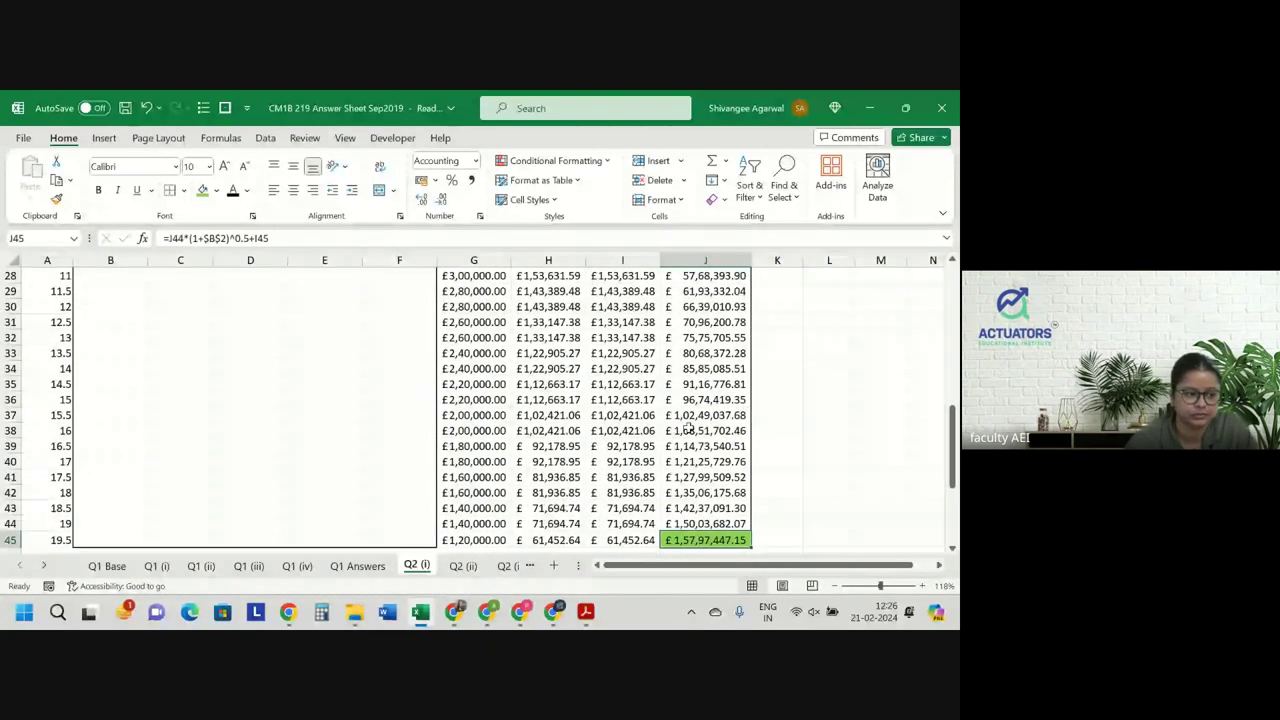
{"action": "scroll", "coordinate": [688, 427], "scroll_direction": "down", "scroll_amount": 1}
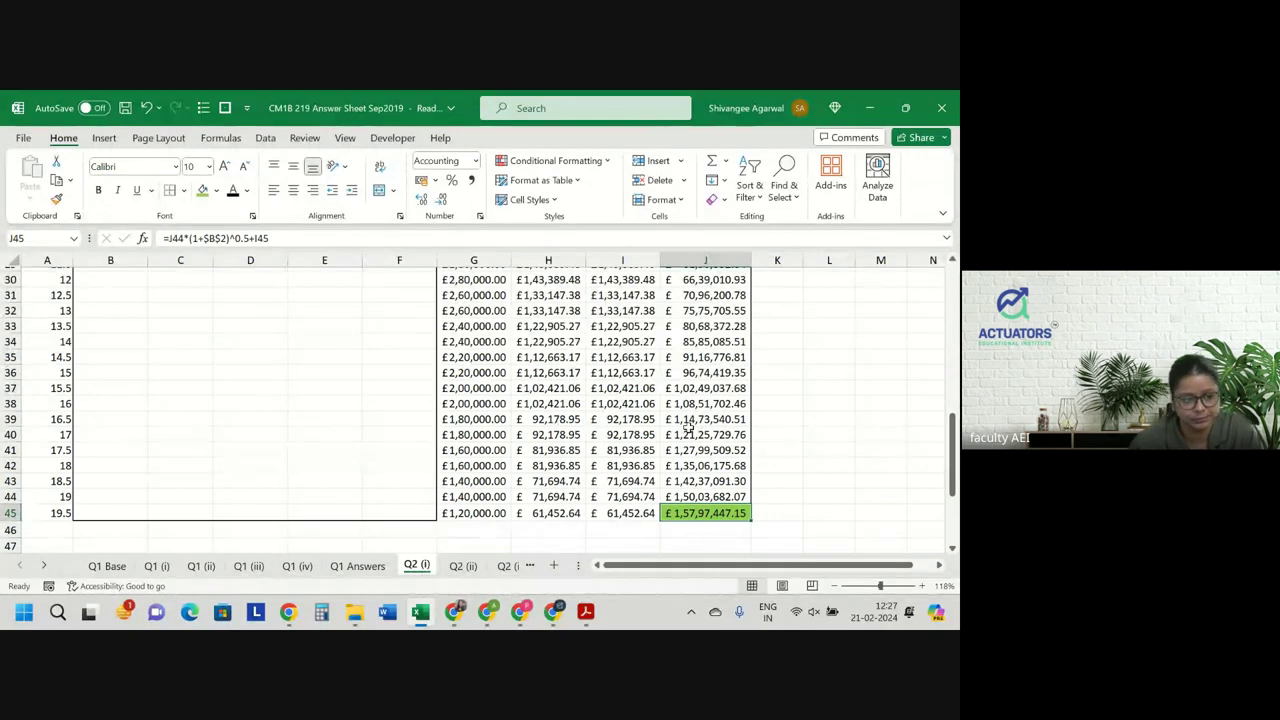
{"action": "key", "text": "ctrl+Up"}
{"action": "double_click", "coordinate": [712, 362]}
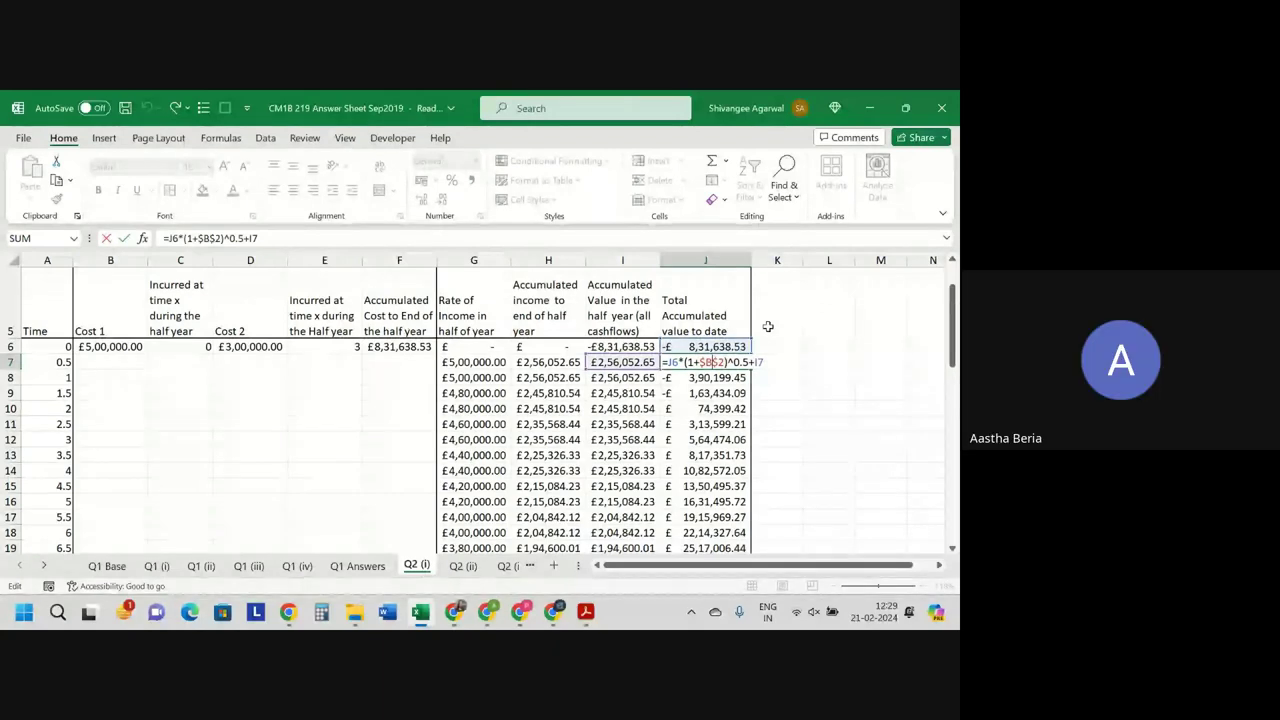
{"action": "key", "text": "Return"}
{"action": "key", "text": "ctrl+Down"}
{"action": "key", "text": "Down"}
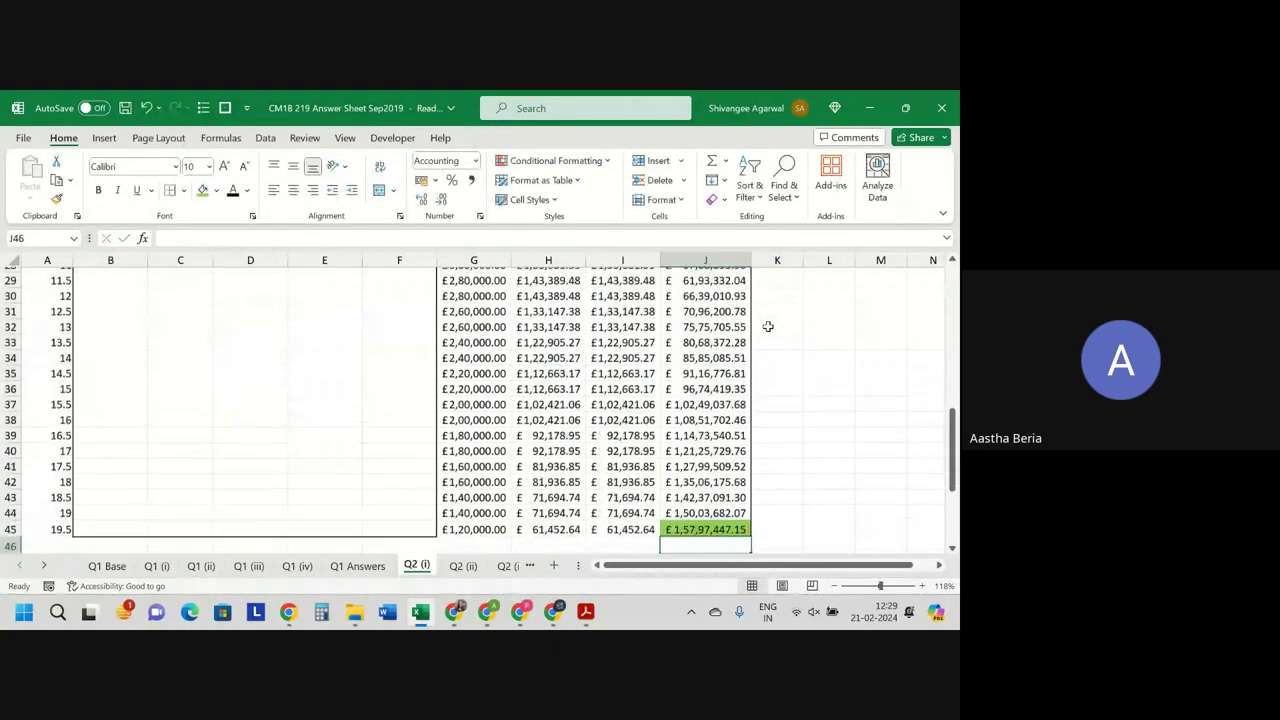
{"action": "key", "text": "Up"}
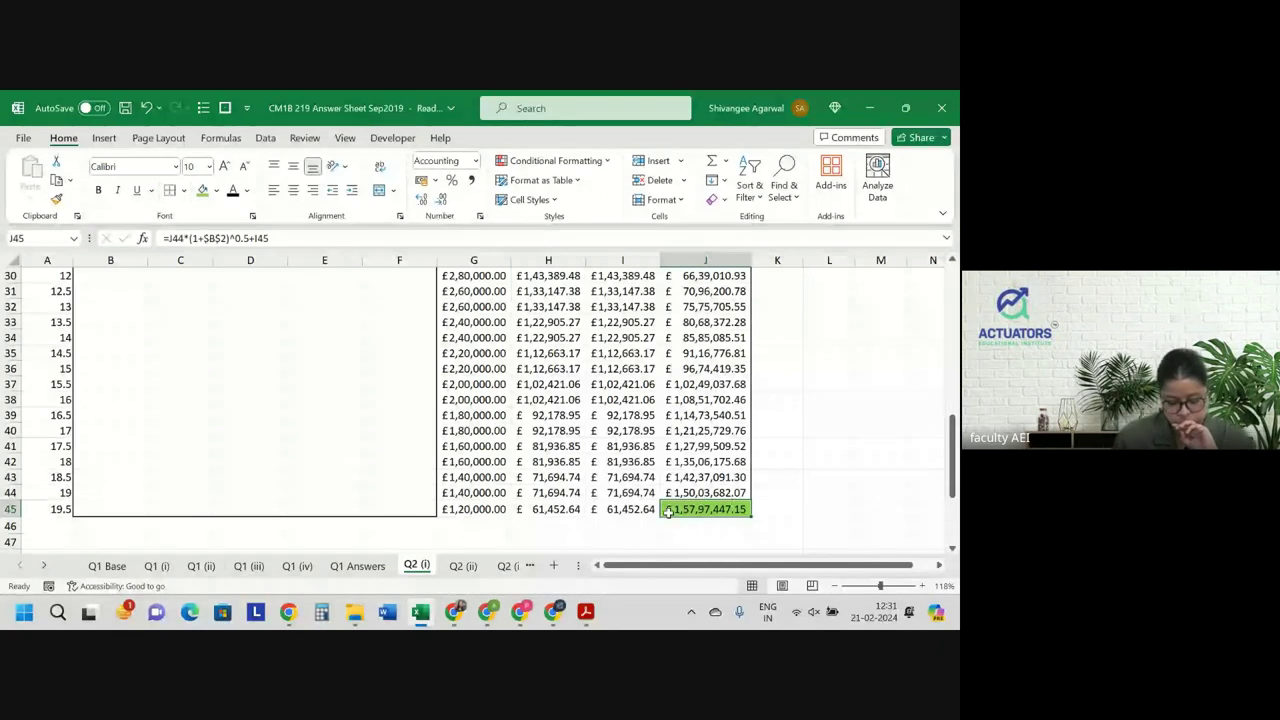
{"action": "left_click", "coordinate": [510, 565]}
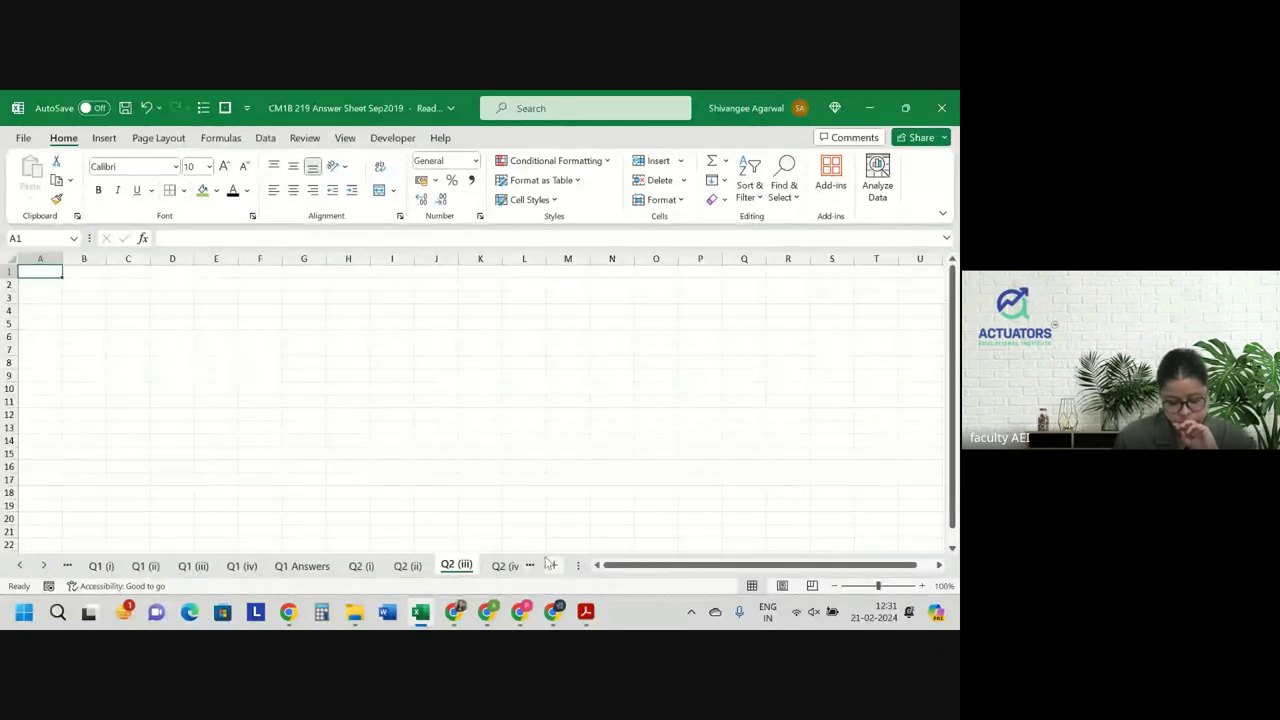
{"action": "left_click", "coordinate": [507, 565]}
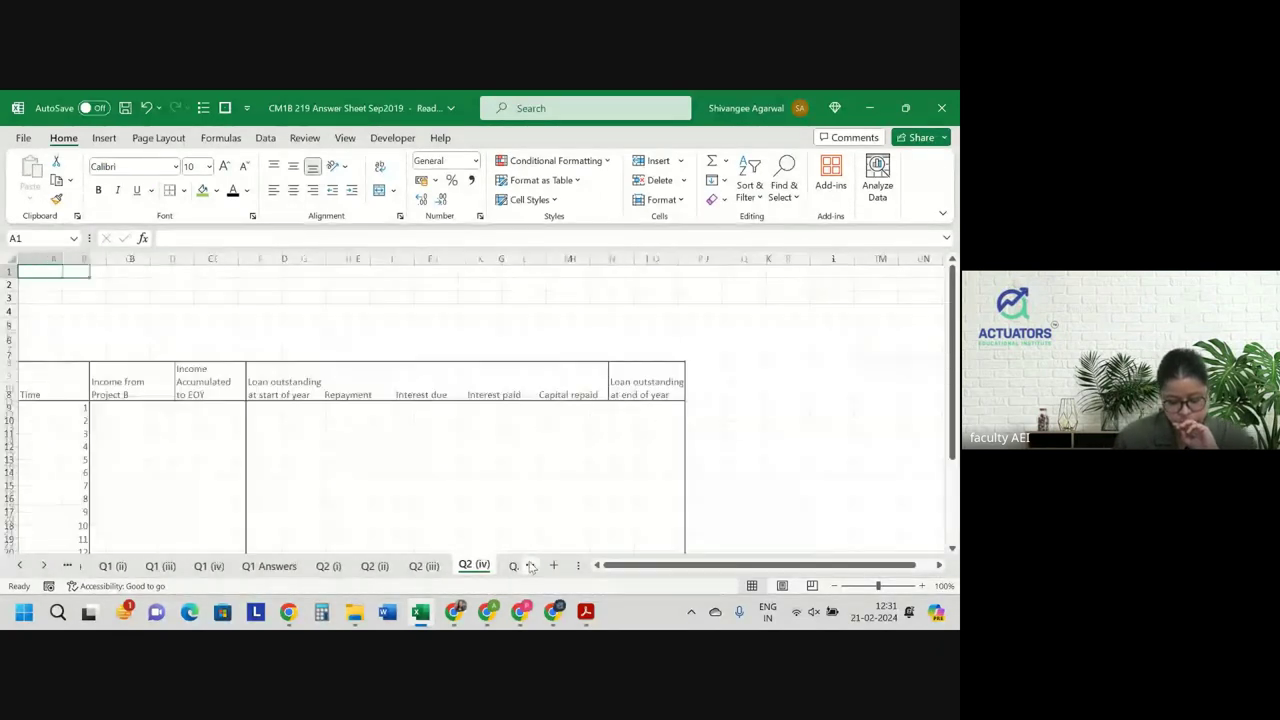
{"action": "left_click", "coordinate": [362, 566]}
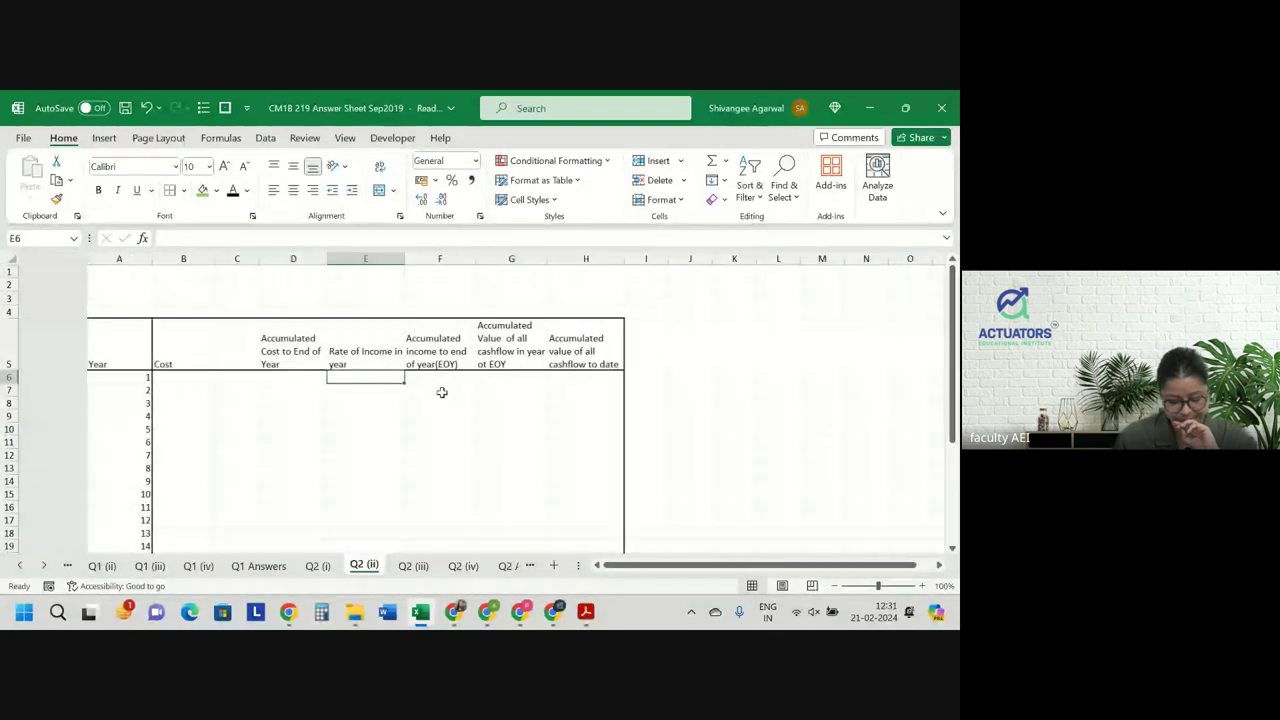
{"action": "left_click", "coordinate": [320, 566]}
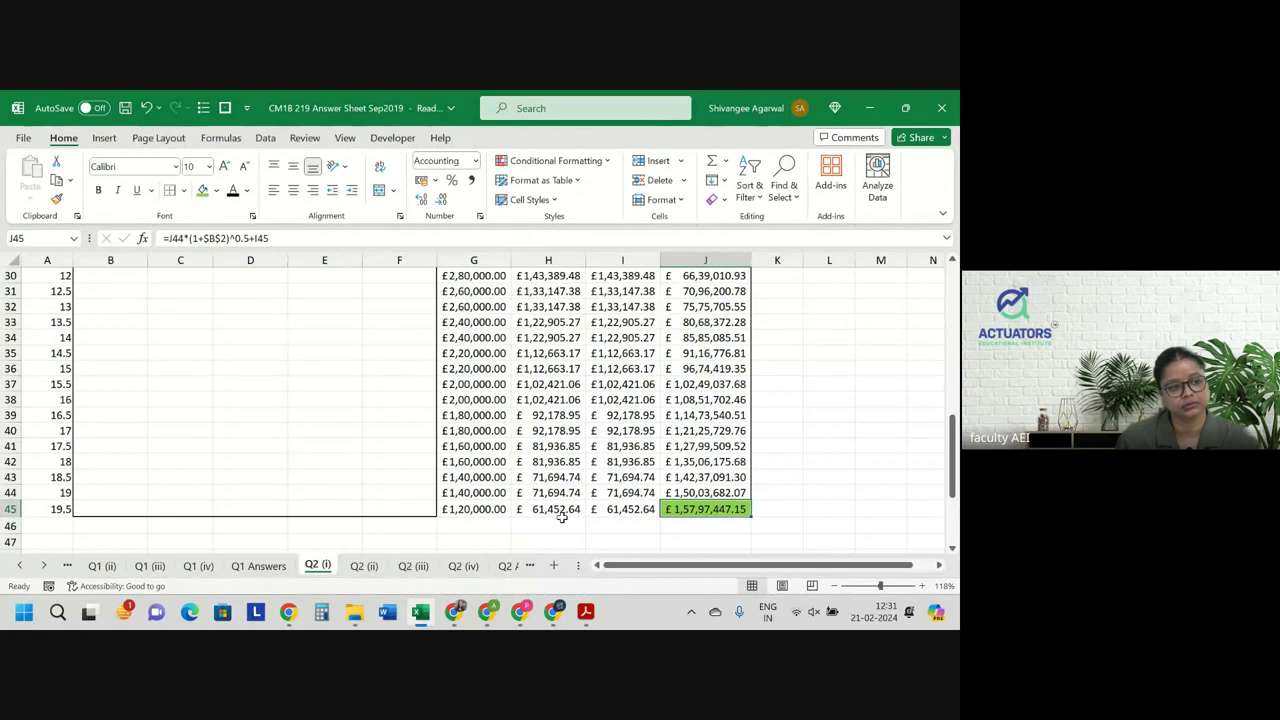
{"action": "left_click", "coordinate": [585, 612]}
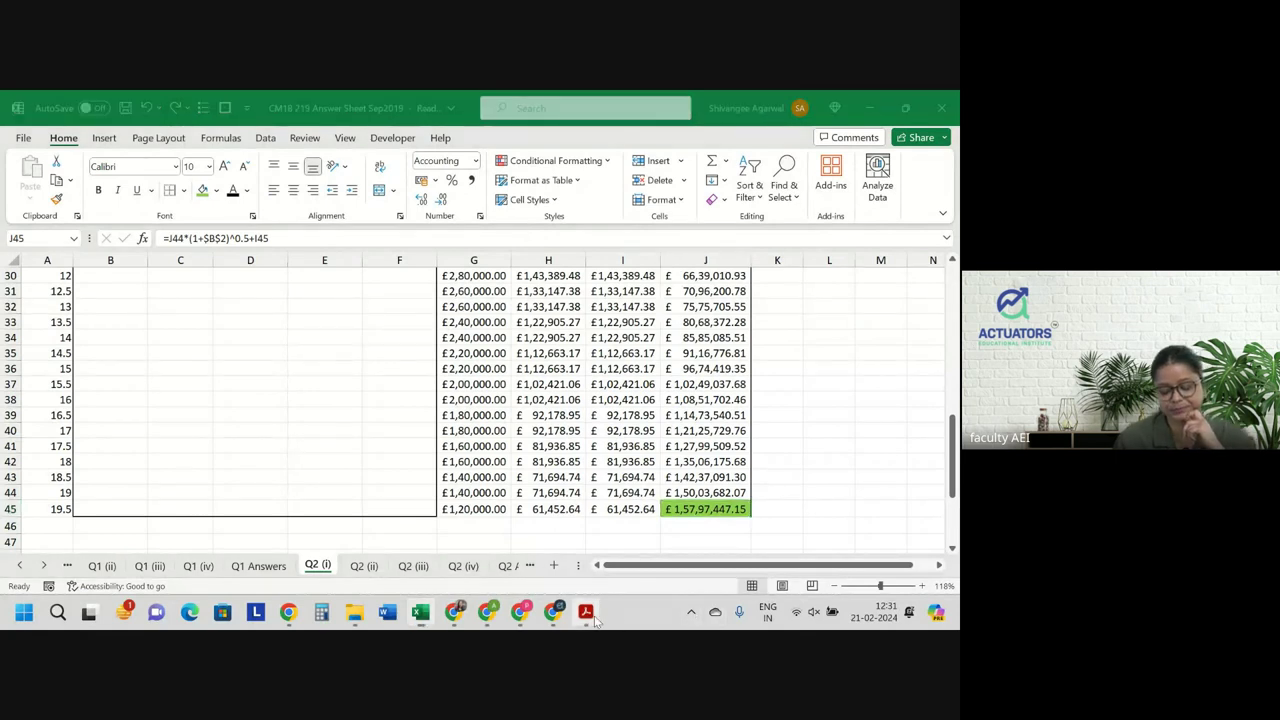
{"action": "scroll", "coordinate": [470, 472], "scroll_direction": "down", "scroll_amount": 3}
{"action": "scroll", "coordinate": [468, 472], "scroll_direction": "down", "scroll_amount": 3}
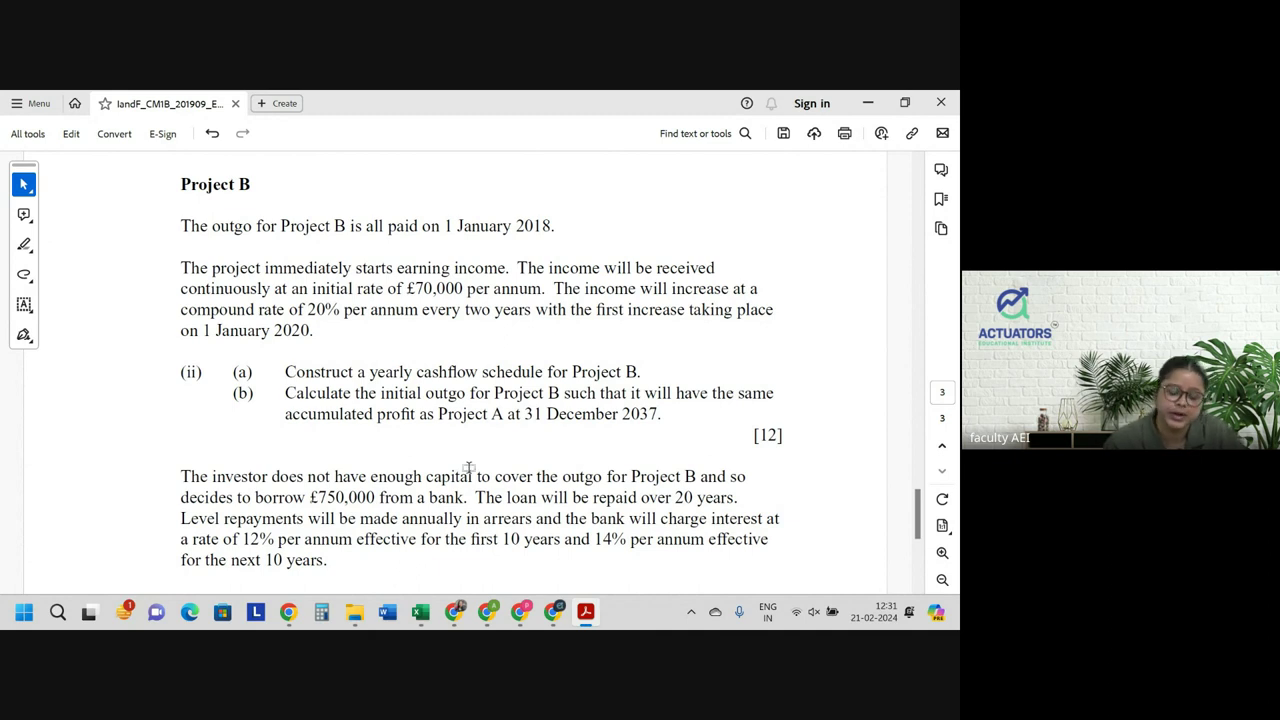
{"action": "key", "text": "alt+Tab"}
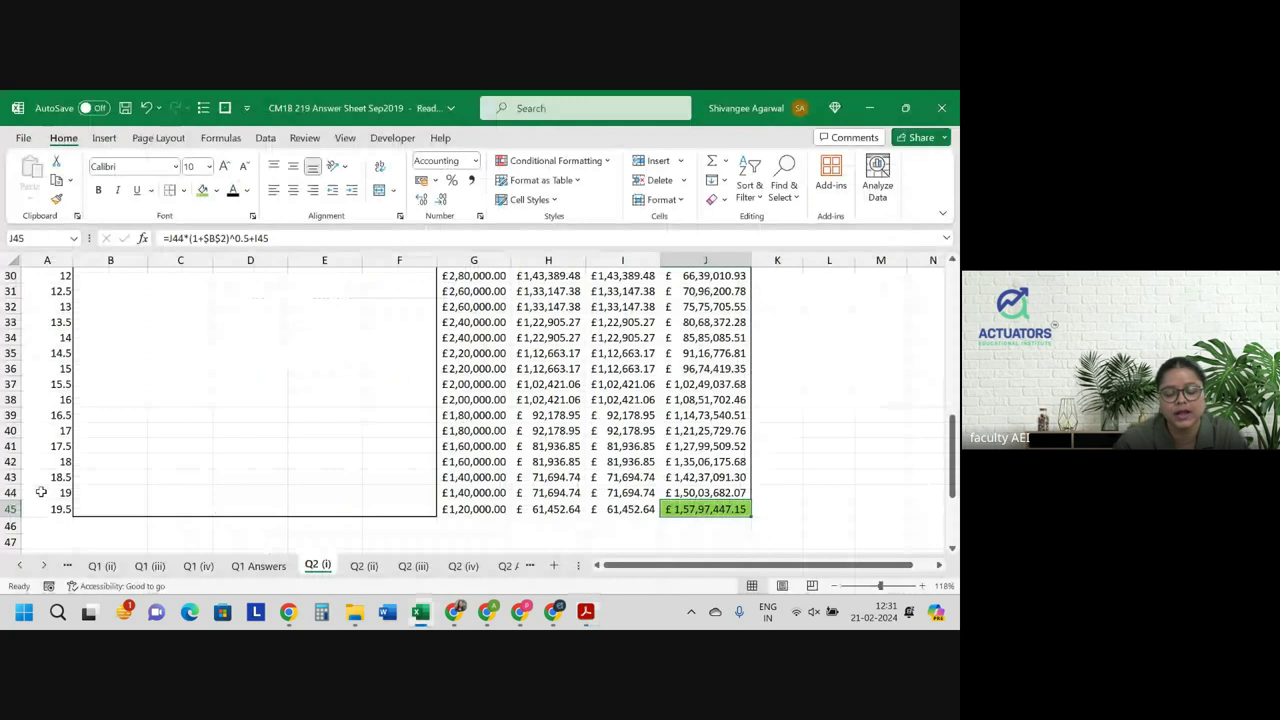
Inspect row 45 and cell I45, then check cells K6, K45 and K7 beside the table.
{"action": "left_click_drag", "start_coordinate": [41, 508], "coordinate": [617, 512]}
{"action": "left_click", "coordinate": [622, 509]}
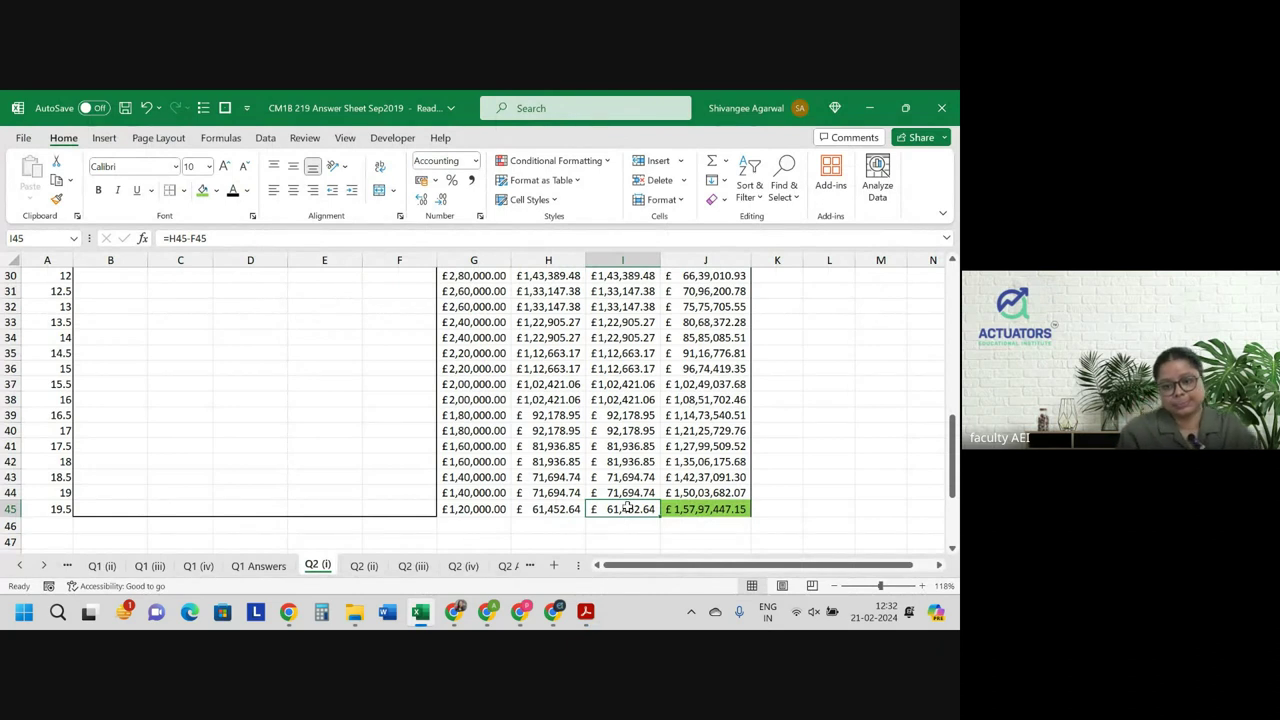
{"action": "scroll", "coordinate": [772, 307], "scroll_direction": "up", "scroll_amount": 7}
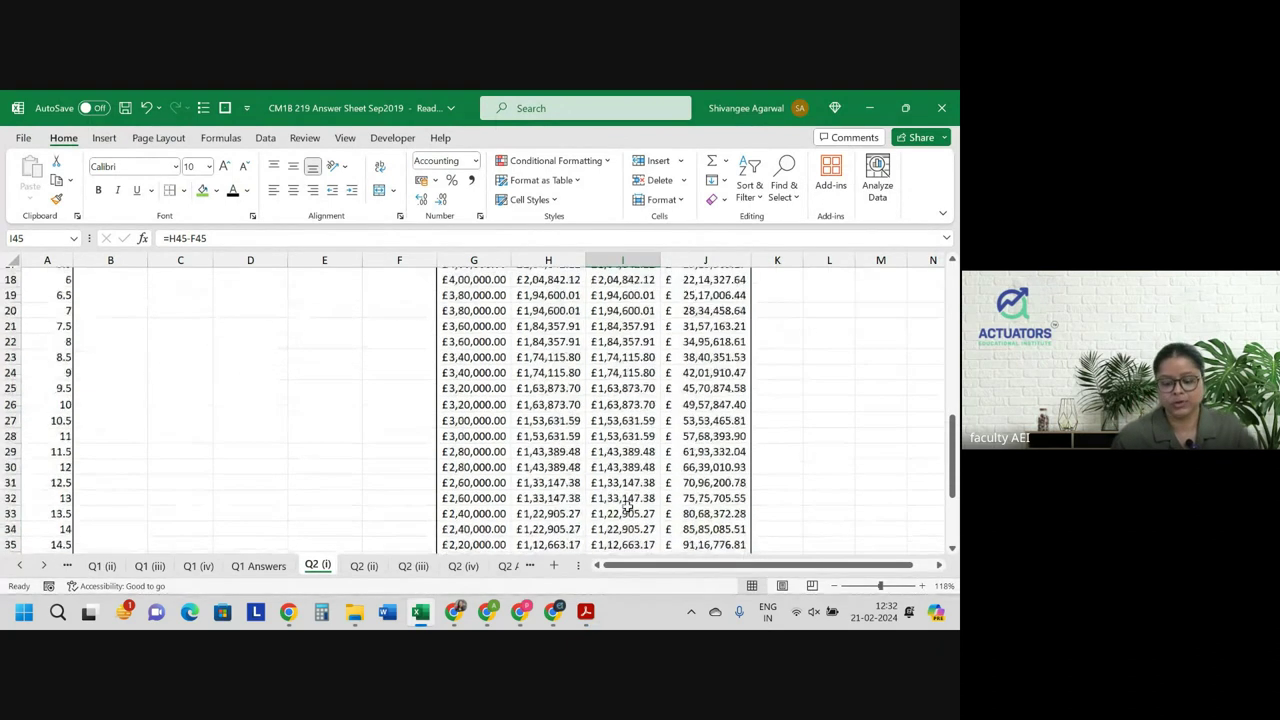
{"action": "scroll", "coordinate": [772, 307], "scroll_direction": "up", "scroll_amount": 2}
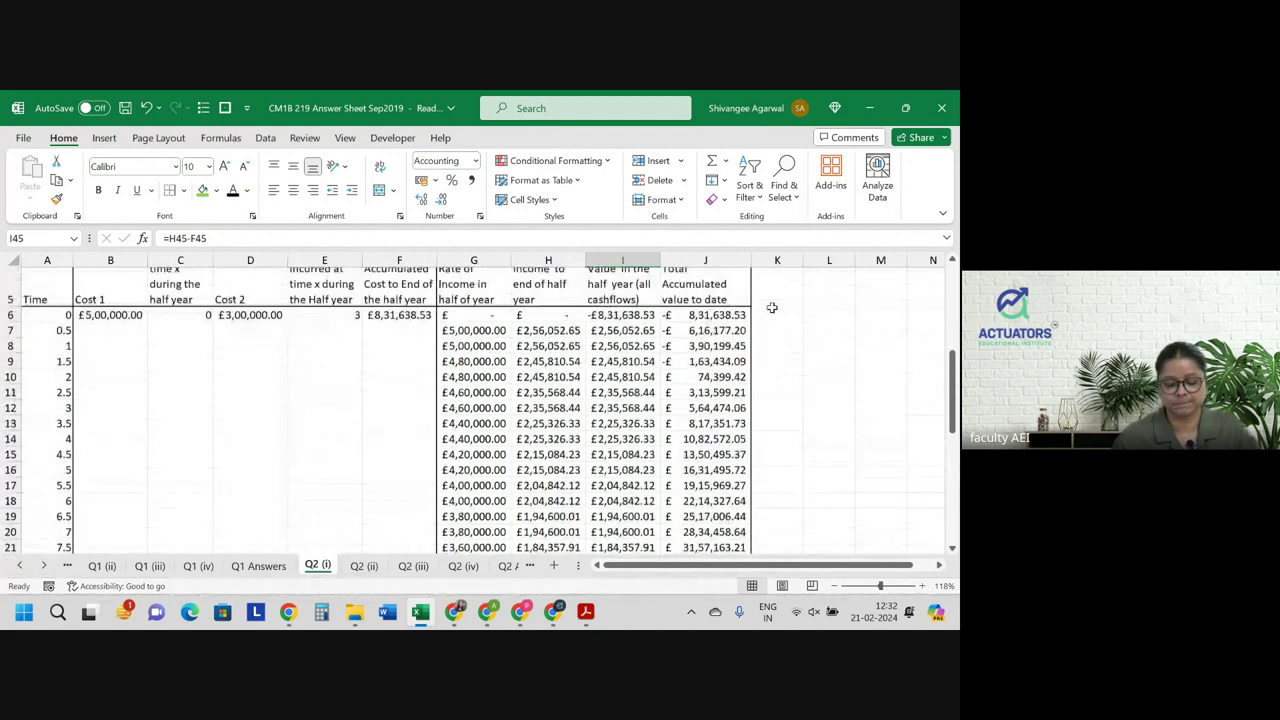
{"action": "left_click", "coordinate": [772, 315]}
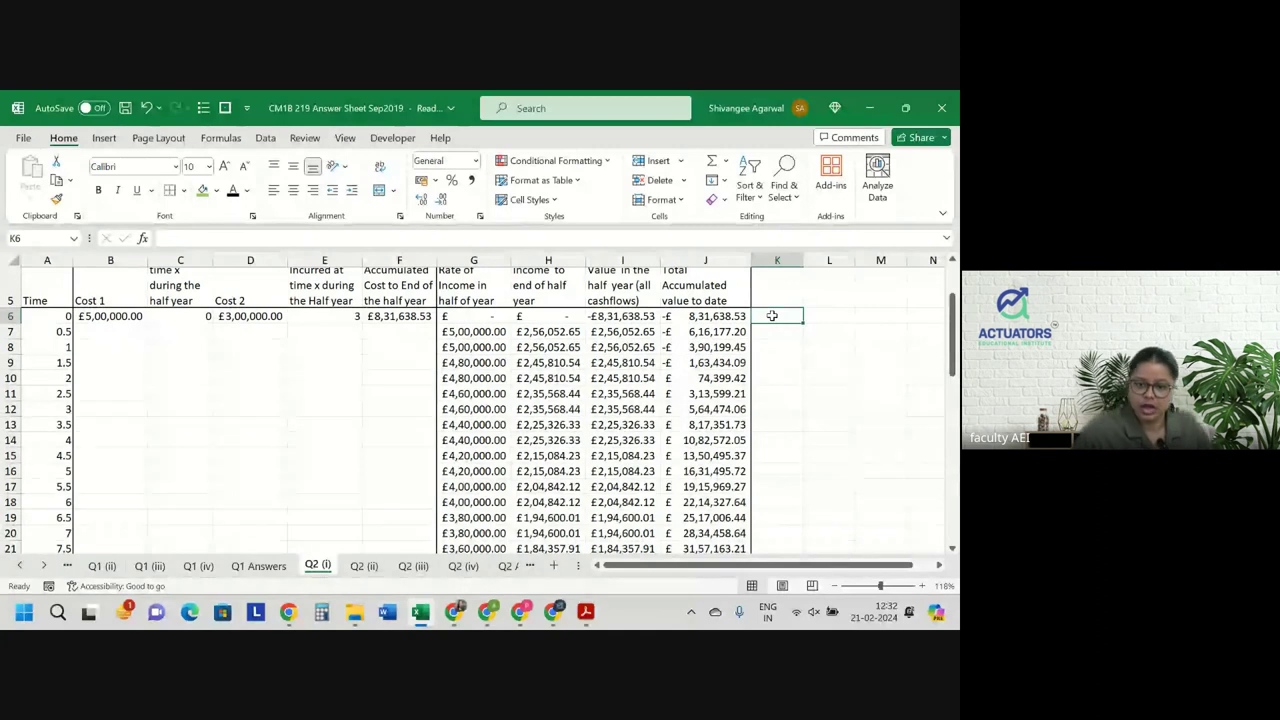
{"action": "scroll", "coordinate": [772, 315], "scroll_direction": "down", "scroll_amount": 5}
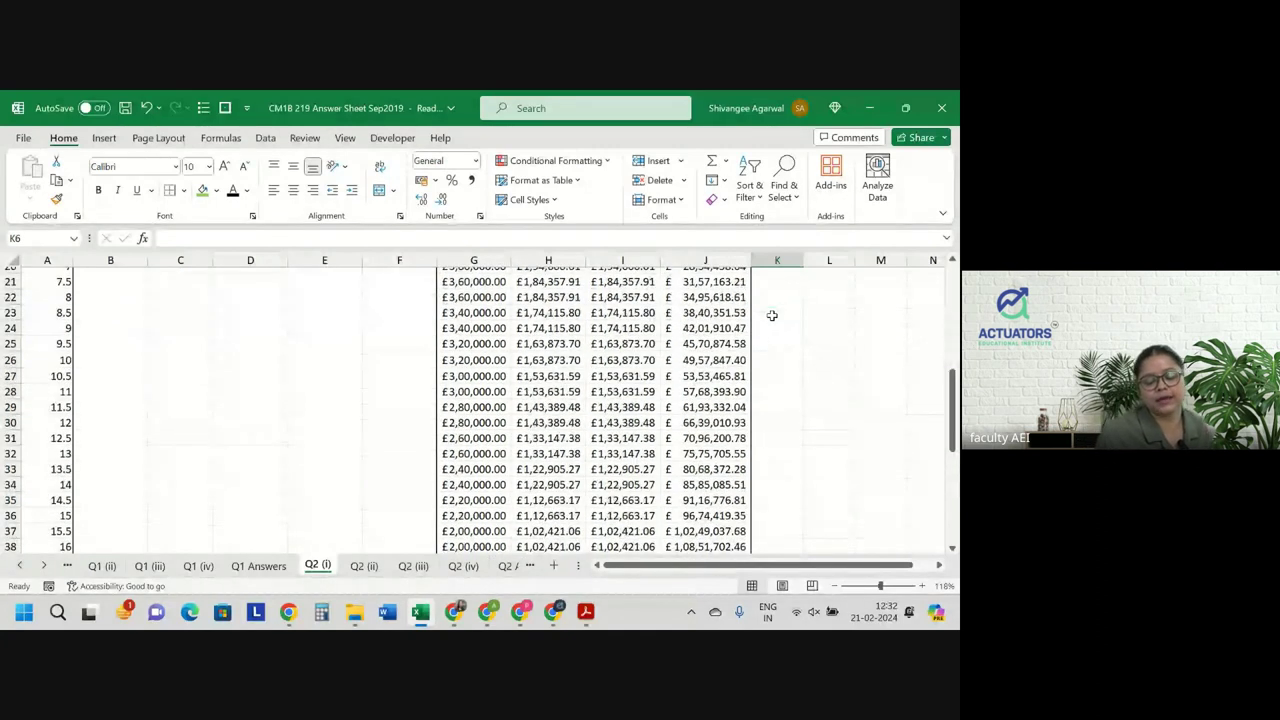
{"action": "scroll", "coordinate": [772, 315], "scroll_direction": "down", "scroll_amount": 4}
{"action": "left_click", "coordinate": [791, 476]}
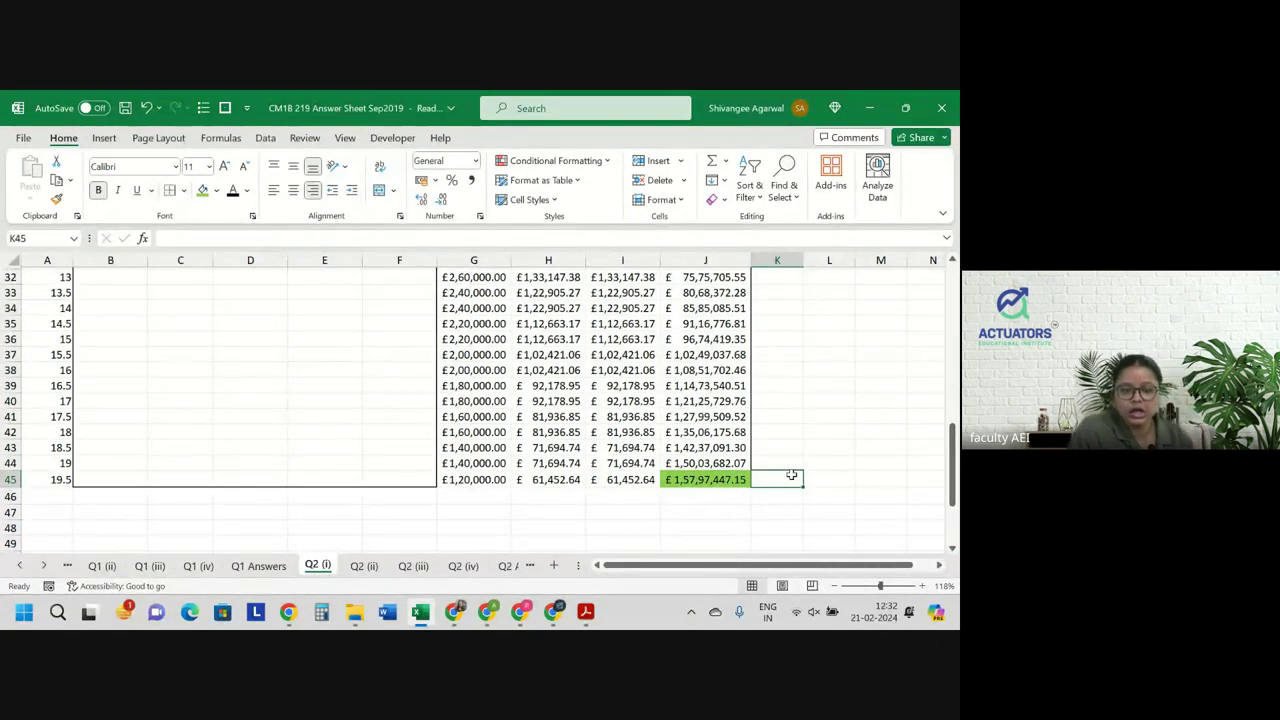
{"action": "scroll", "coordinate": [791, 474], "scroll_direction": "up", "scroll_amount": 4}
{"action": "scroll", "coordinate": [791, 474], "scroll_direction": "up", "scroll_amount": 6}
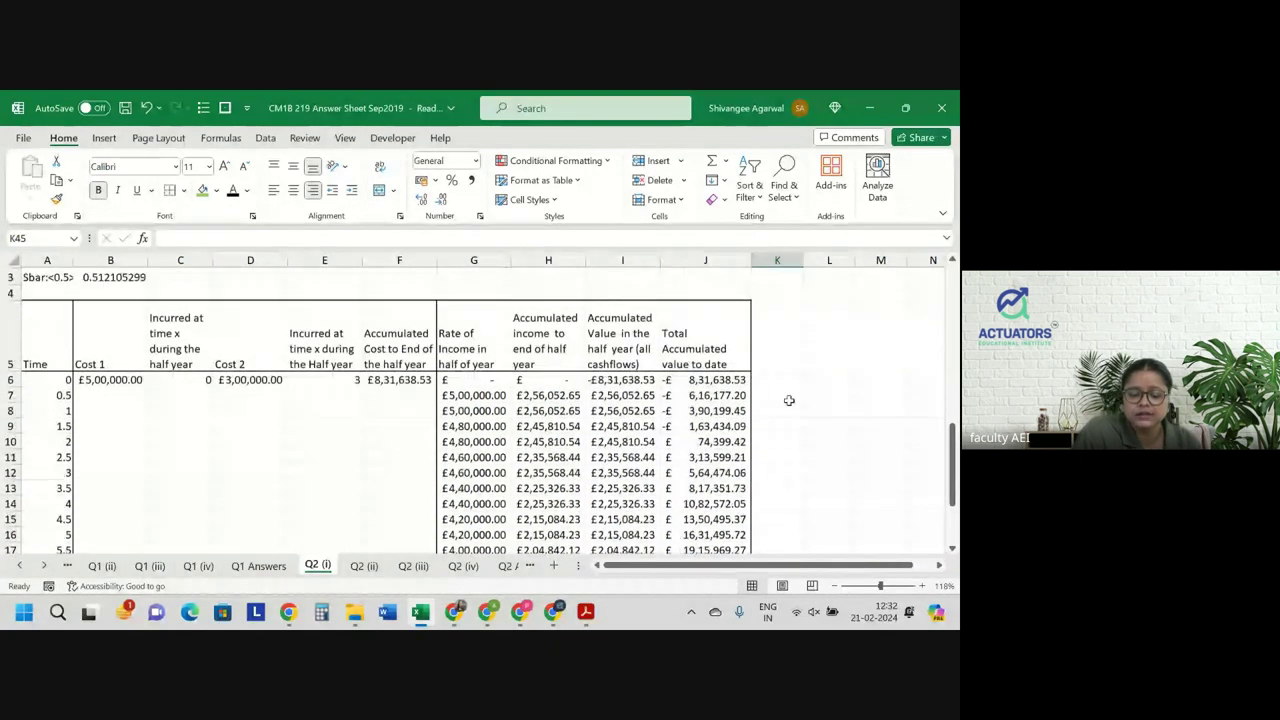
{"action": "left_click", "coordinate": [780, 396]}
{"action": "key", "text": "alt+Tab"}
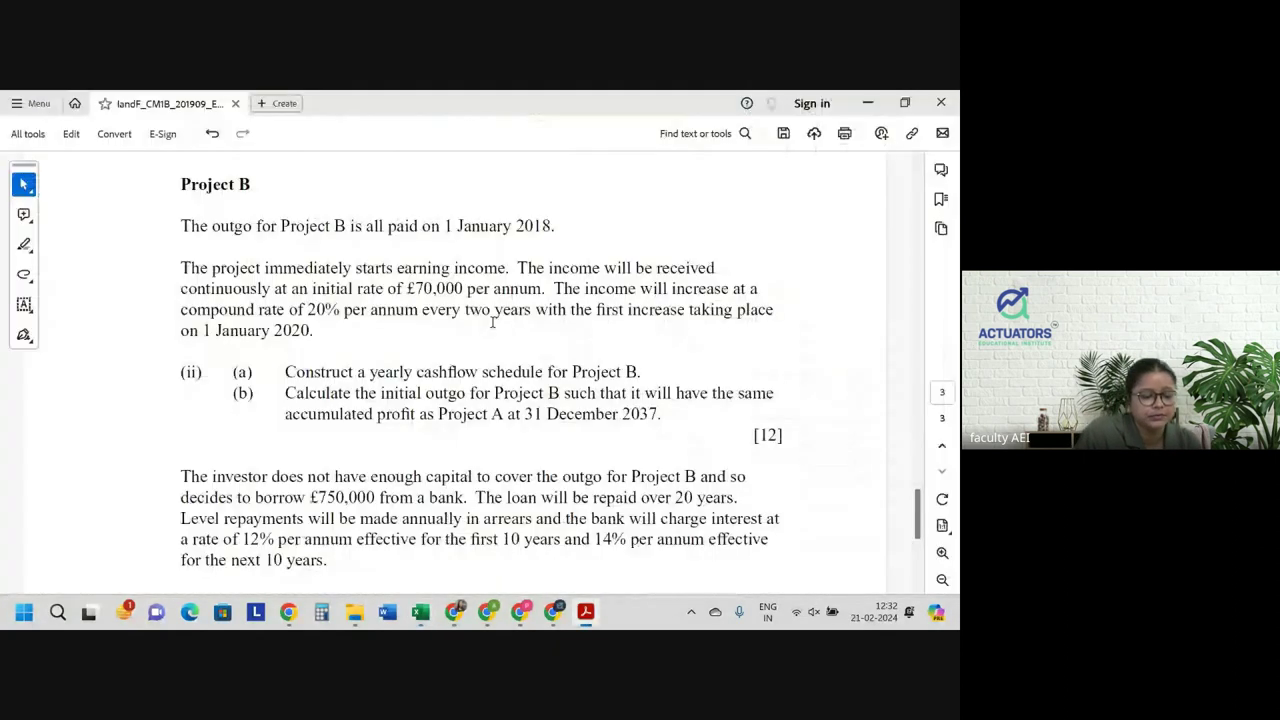
{"action": "scroll", "coordinate": [492, 322], "scroll_direction": "up", "scroll_amount": 5}
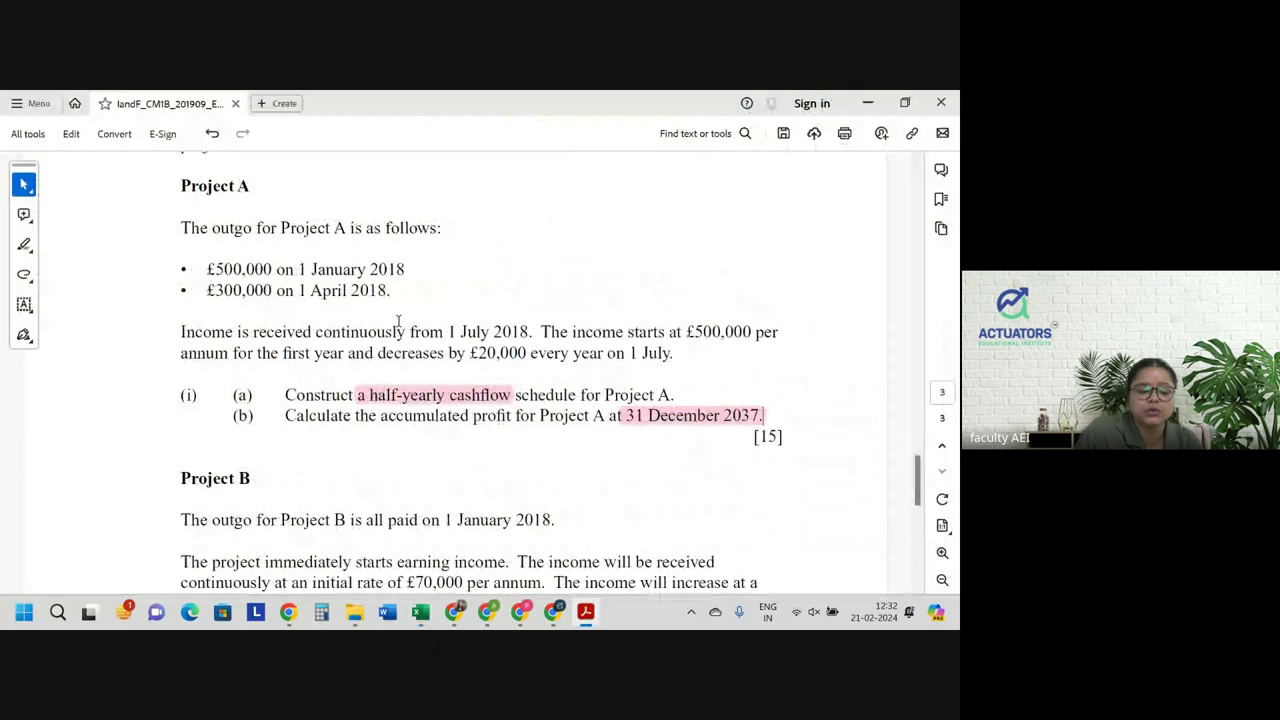
{"action": "left_click_drag", "start_coordinate": [300, 269], "coordinate": [404, 269]}
{"action": "key", "text": "alt+Tab"}
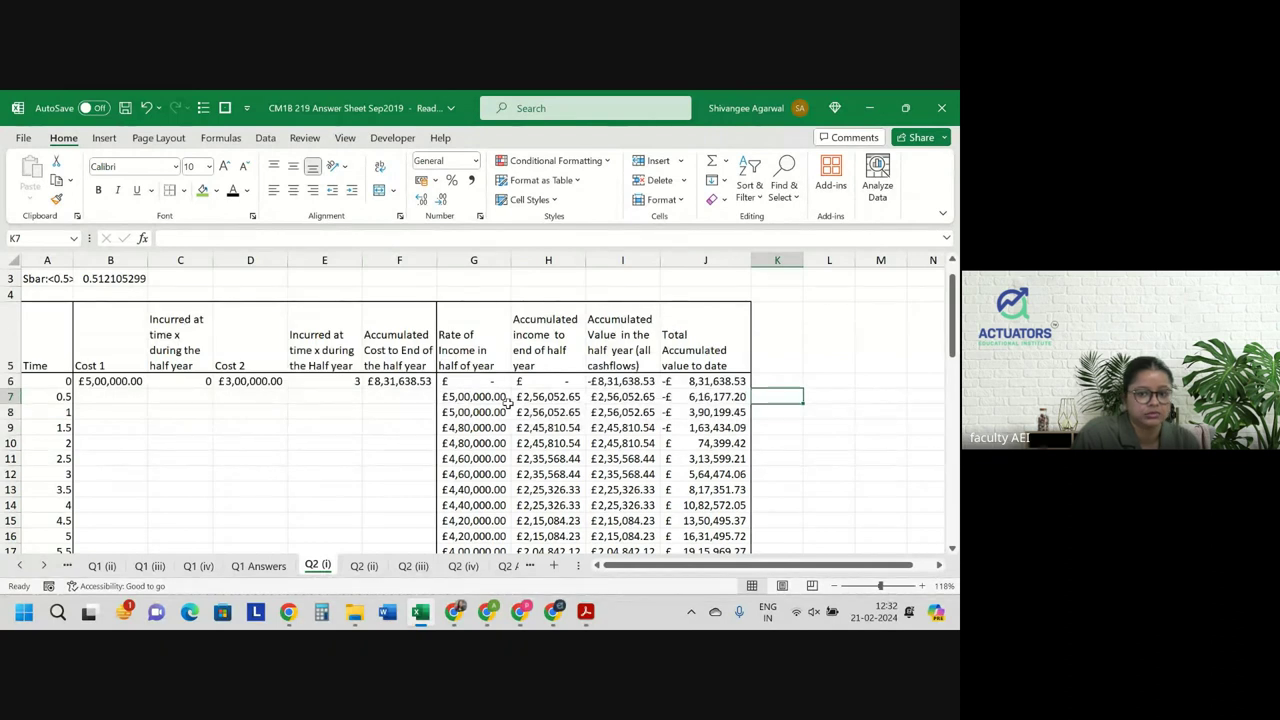
{"action": "scroll", "coordinate": [508, 401], "scroll_direction": "down", "scroll_amount": 5}
{"action": "key", "text": "alt+Tab"}
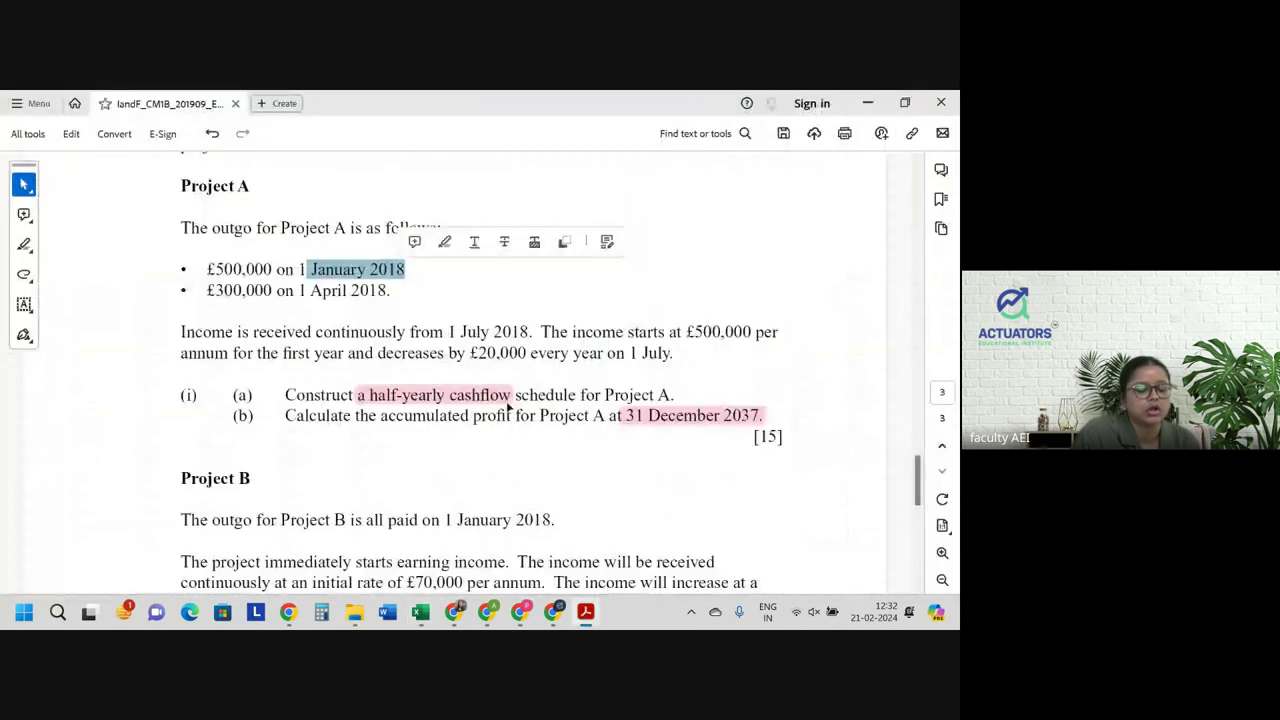
{"action": "scroll", "coordinate": [362, 452], "scroll_direction": "down", "scroll_amount": 3}
{"action": "scroll", "coordinate": [362, 452], "scroll_direction": "down", "scroll_amount": 1}
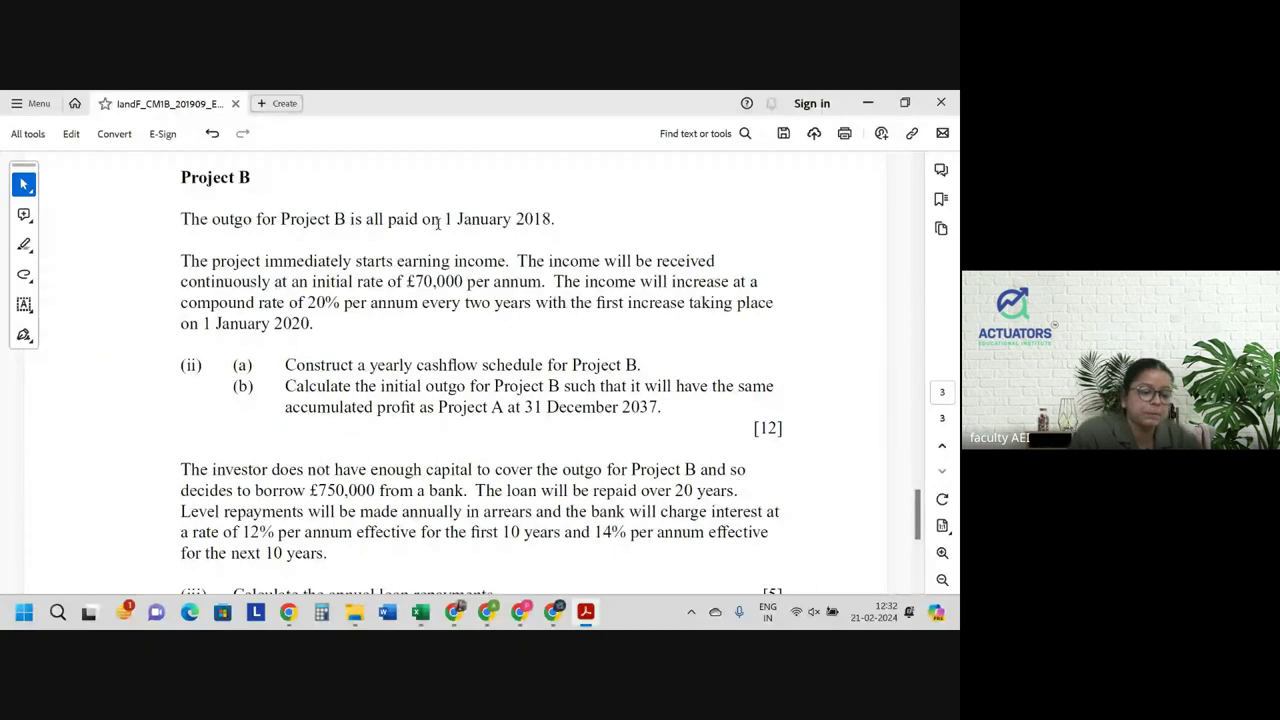
Highlight '£70,000 per' and '20% per' in Project B's details in pink.
{"action": "left_click_drag", "start_coordinate": [440, 220], "coordinate": [550, 233]}
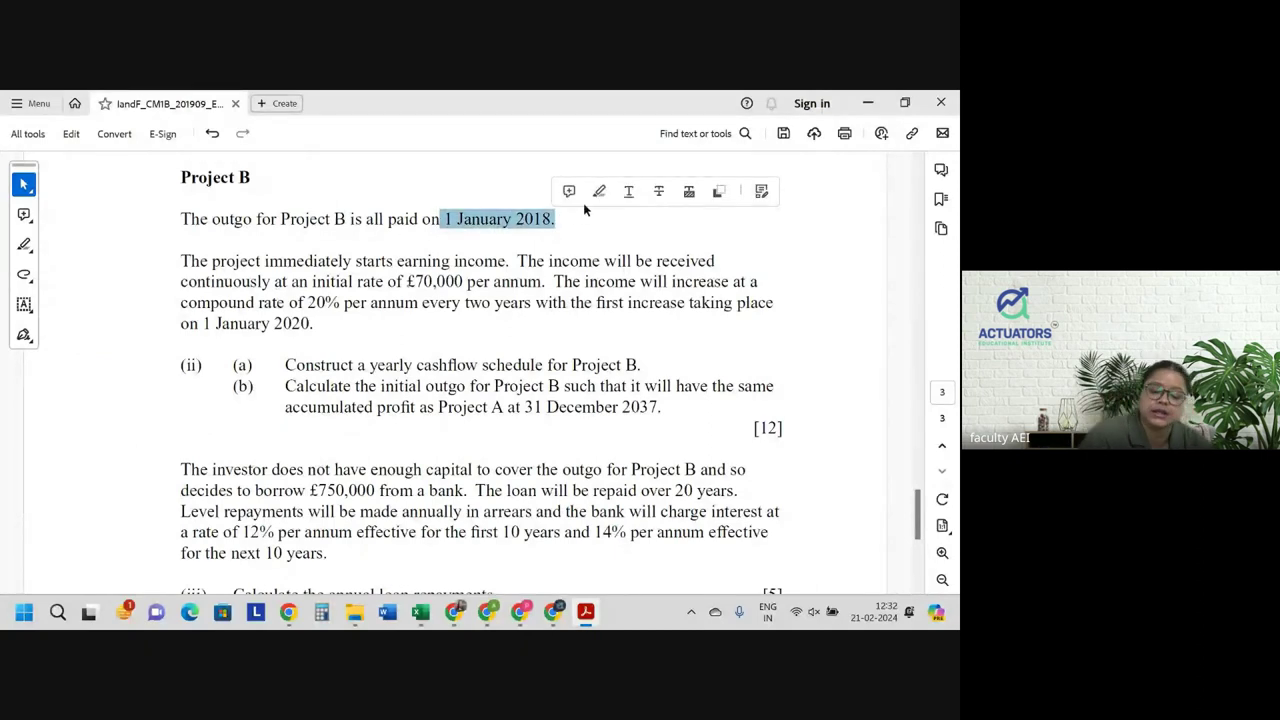
{"action": "left_click", "coordinate": [293, 259]}
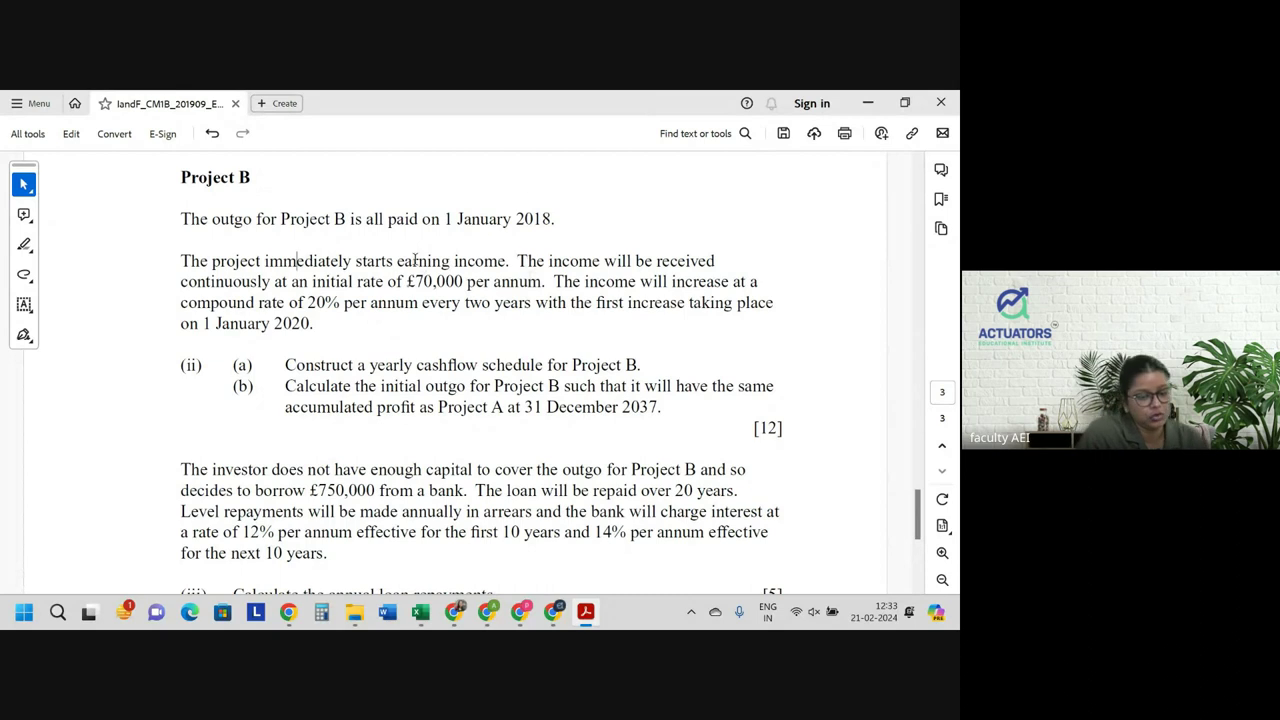
{"action": "left_click_drag", "start_coordinate": [445, 219], "coordinate": [549, 219]}
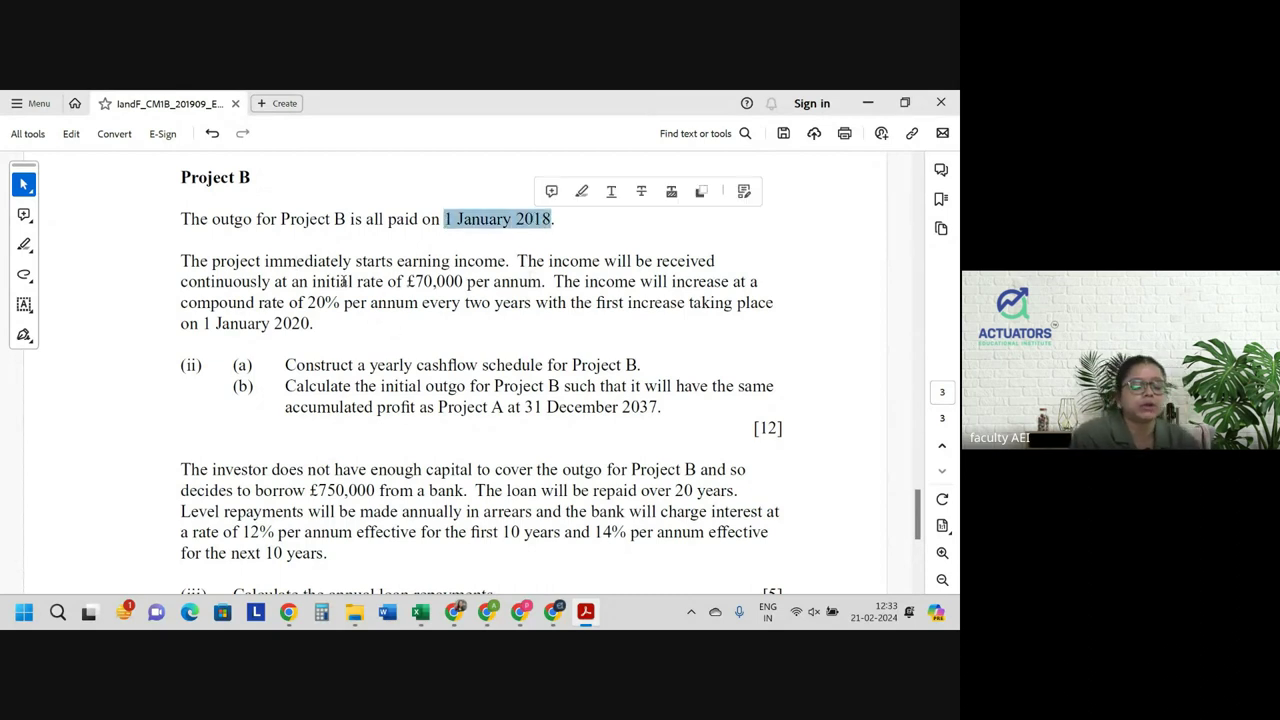
{"action": "left_click_drag", "start_coordinate": [408, 281], "coordinate": [489, 282]}
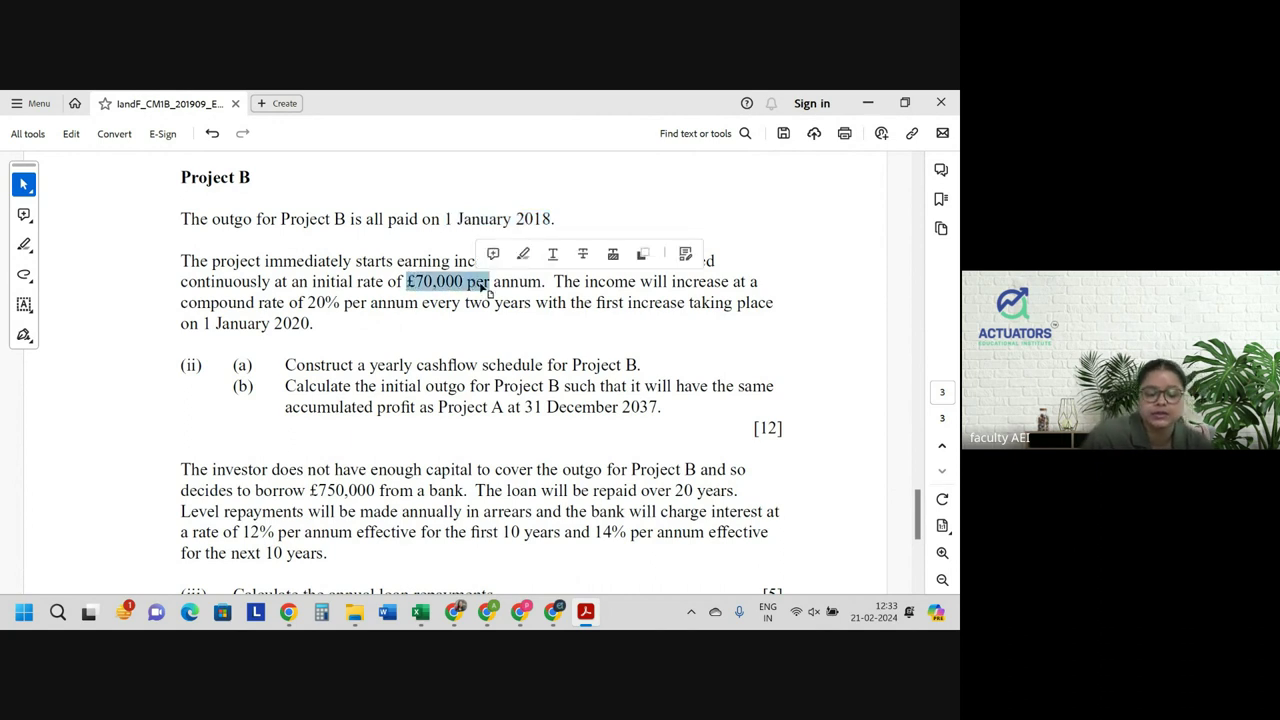
{"action": "left_click", "coordinate": [520, 254]}
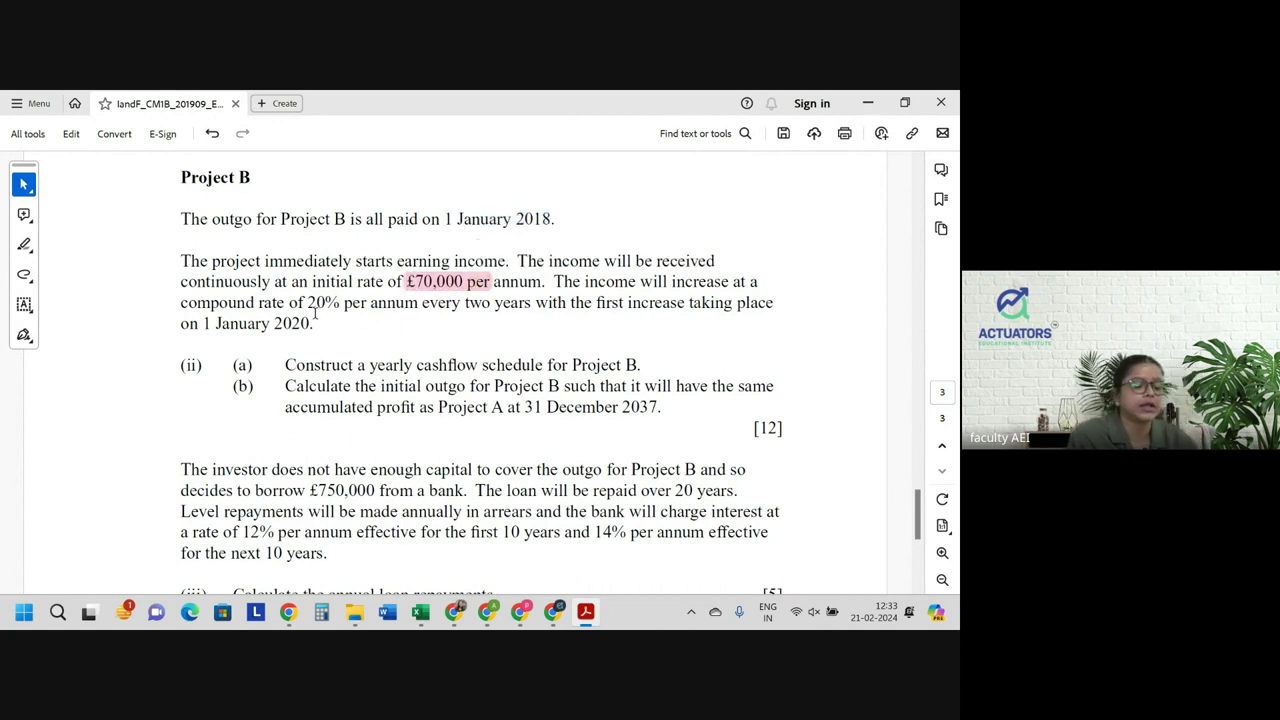
{"action": "left_click_drag", "start_coordinate": [307, 302], "coordinate": [535, 301]}
{"action": "left_click", "coordinate": [400, 275]}
Replace the '20% per' highlight with '20% per annum' and highlight 'every two years'.
{"action": "left_click", "coordinate": [588, 277]}
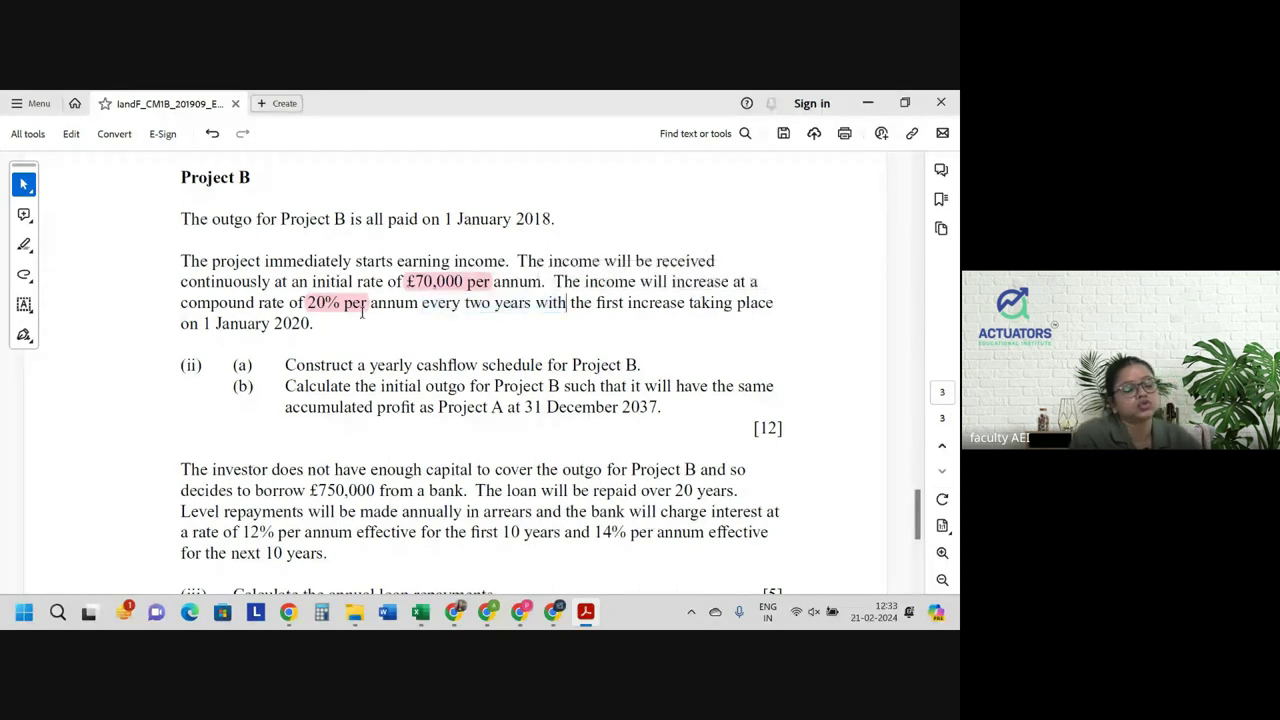
{"action": "left_click", "coordinate": [328, 303]}
{"action": "left_click", "coordinate": [395, 274]}
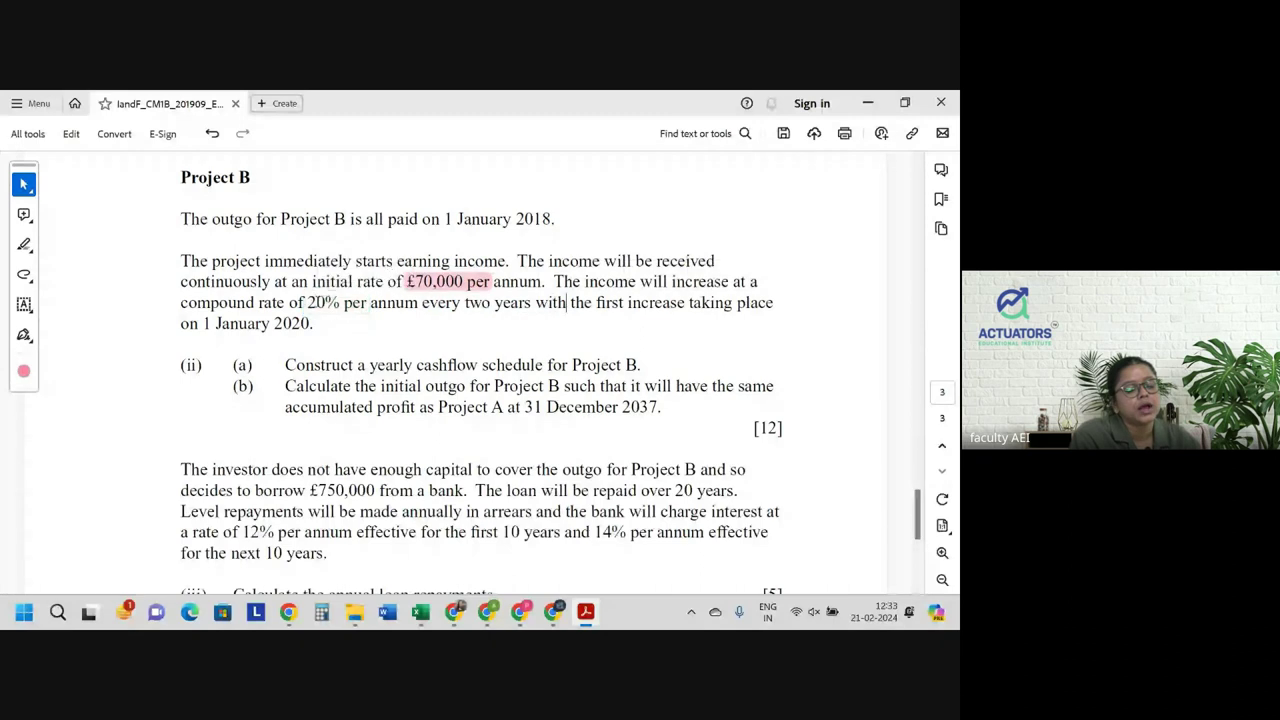
{"action": "left_click_drag", "start_coordinate": [308, 303], "coordinate": [532, 303]}
{"action": "left_click", "coordinate": [432, 276]}
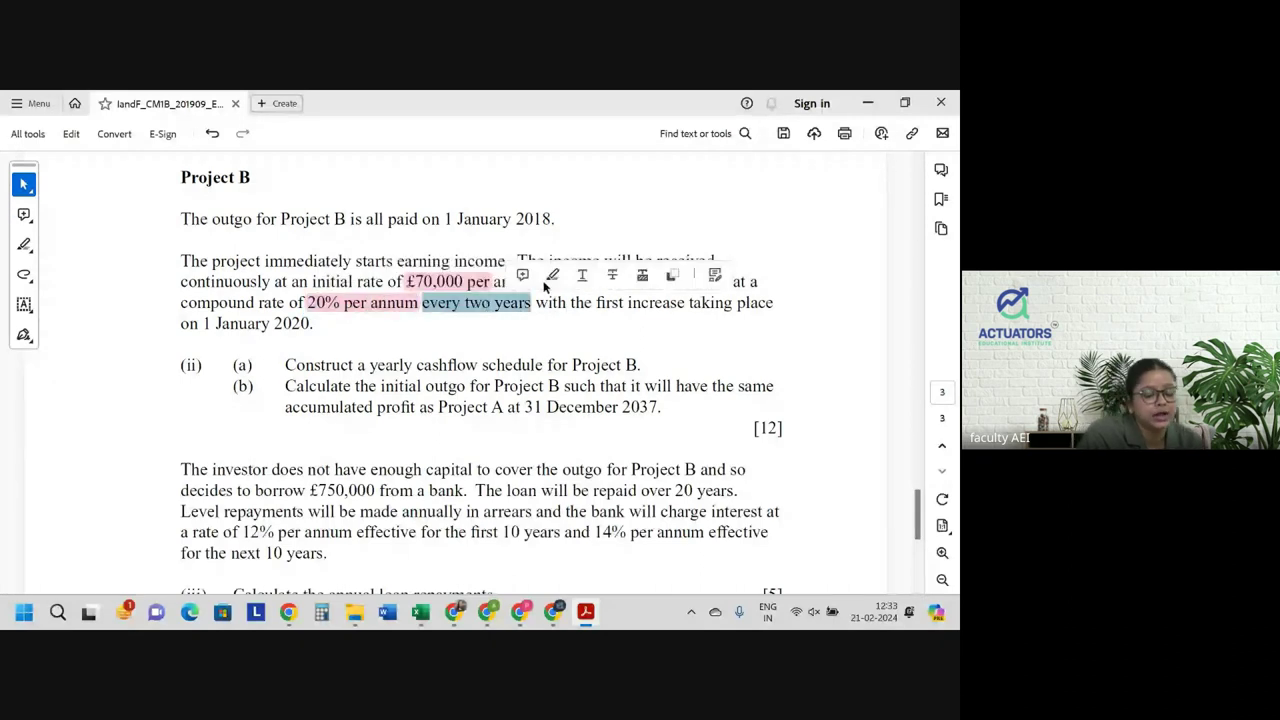
{"action": "left_click", "coordinate": [544, 276]}
Select the 1 January 2020 date and the part (a) and (b) wording without highlighting.
{"action": "left_click_drag", "start_coordinate": [204, 324], "coordinate": [310, 325]}
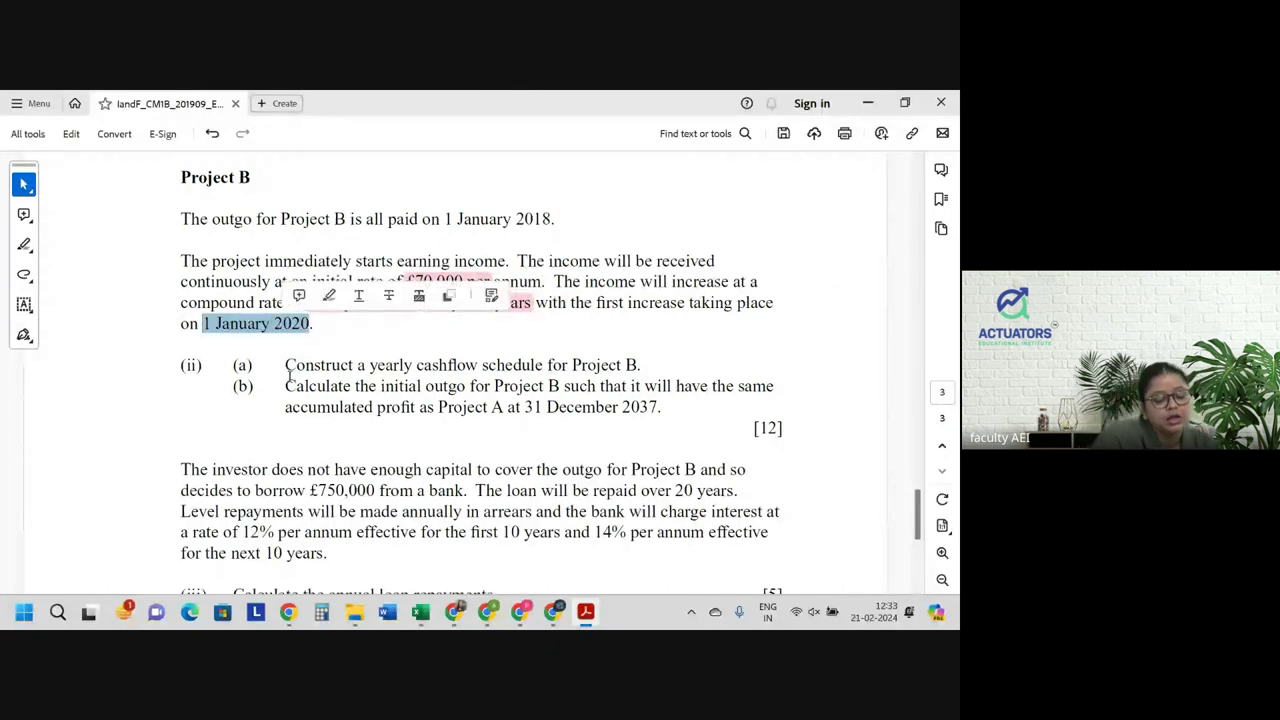
{"action": "left_click_drag", "start_coordinate": [286, 366], "coordinate": [638, 366]}
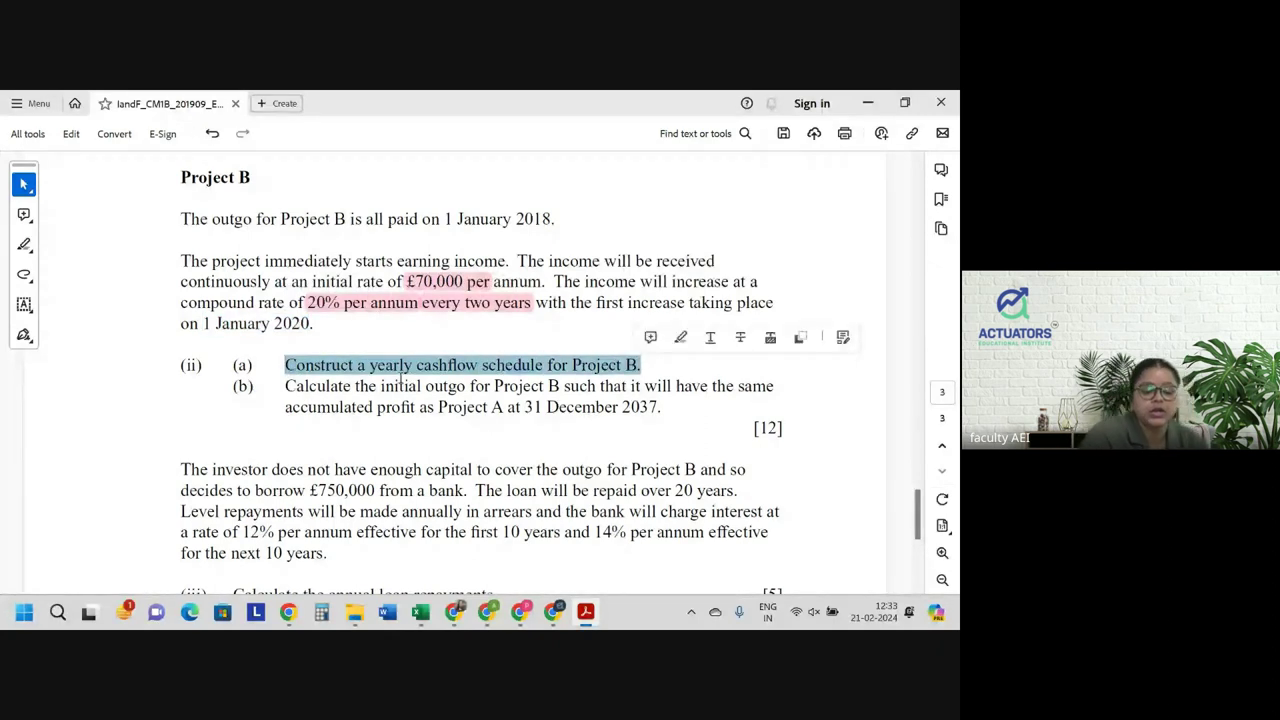
{"action": "left_click", "coordinate": [400, 380]}
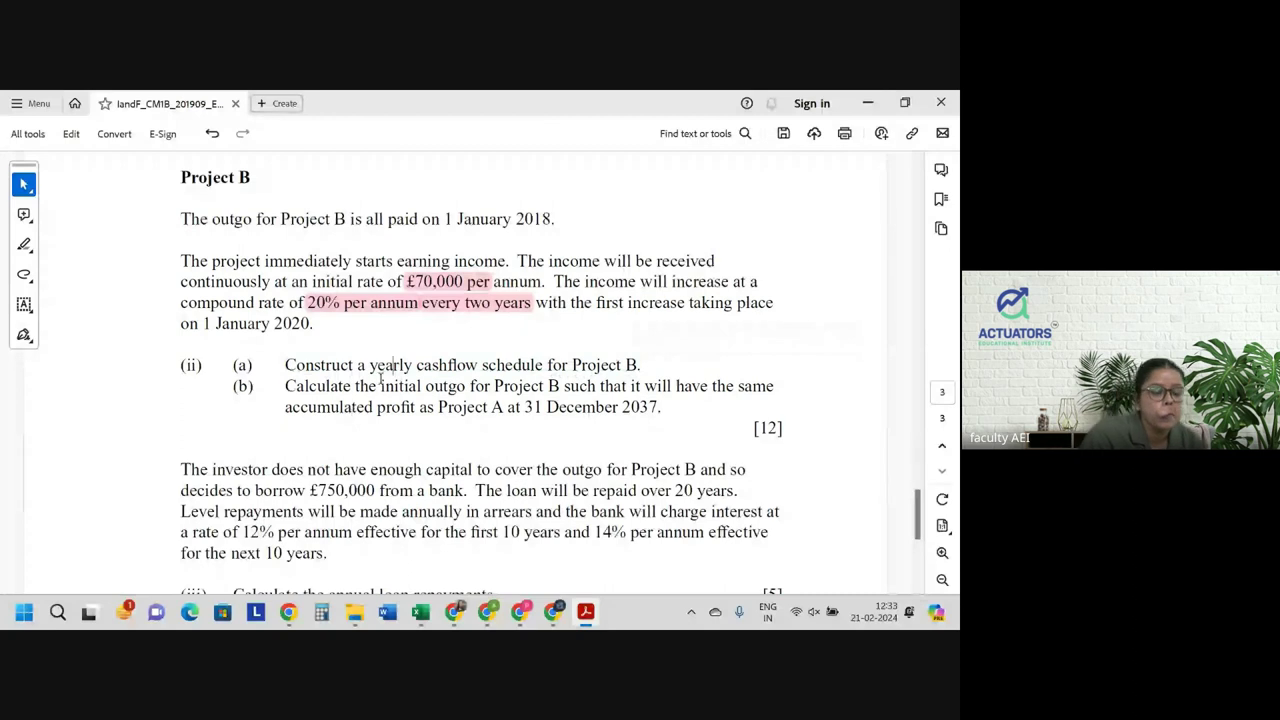
{"action": "scroll", "coordinate": [416, 362], "scroll_direction": "up", "scroll_amount": 2}
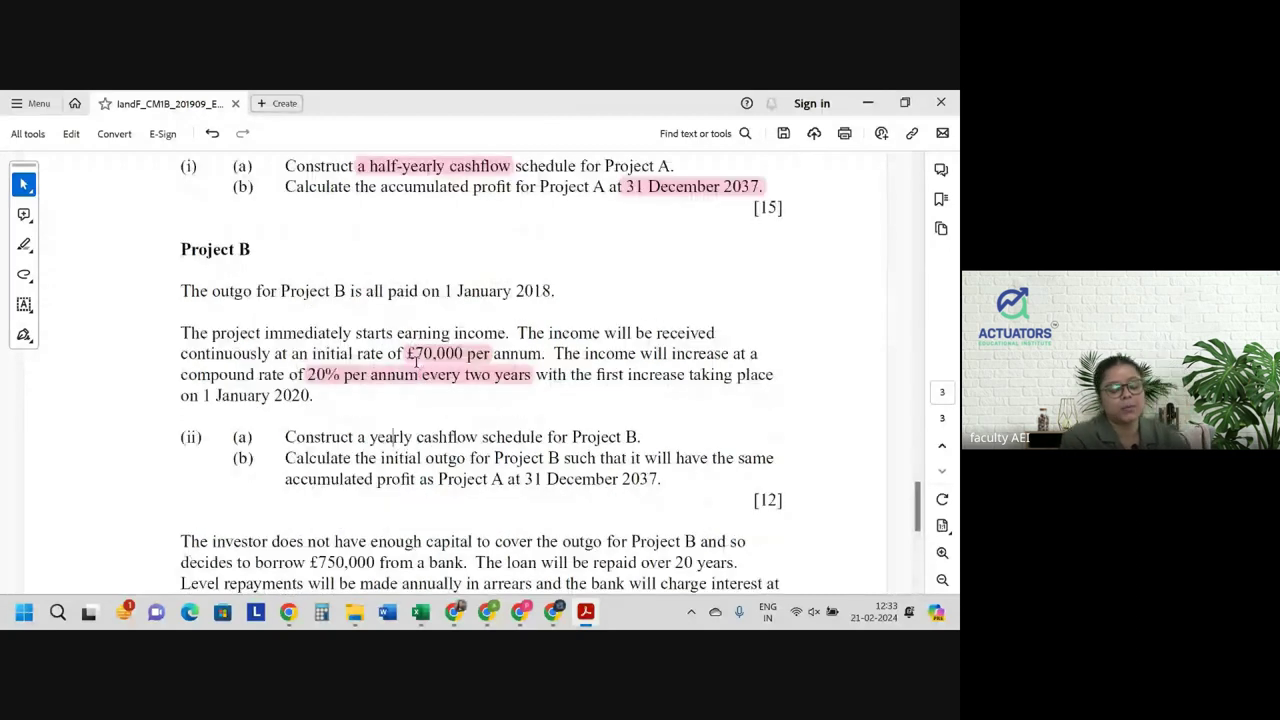
{"action": "scroll", "coordinate": [416, 362], "scroll_direction": "down", "scroll_amount": 1}
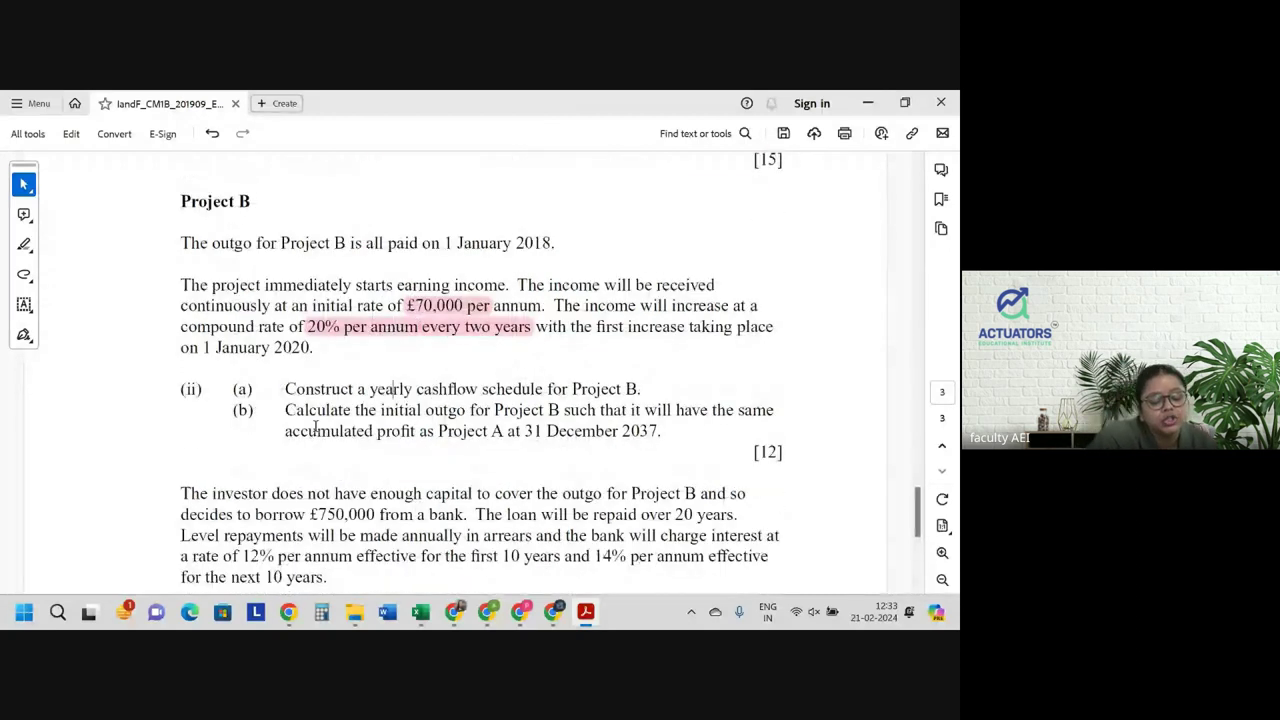
{"action": "left_click_drag", "start_coordinate": [374, 431], "coordinate": [563, 411]}
{"action": "left_click", "coordinate": [606, 417]}
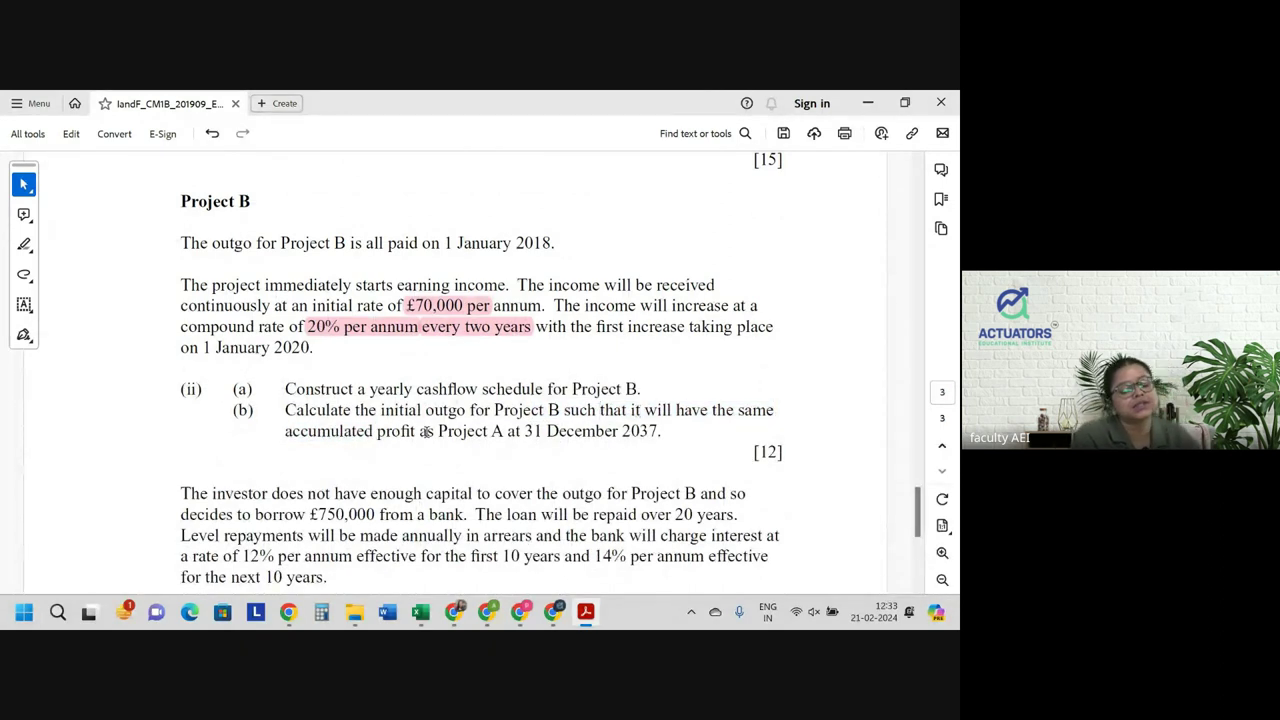
{"action": "left_click_drag", "start_coordinate": [420, 431], "coordinate": [599, 460]}
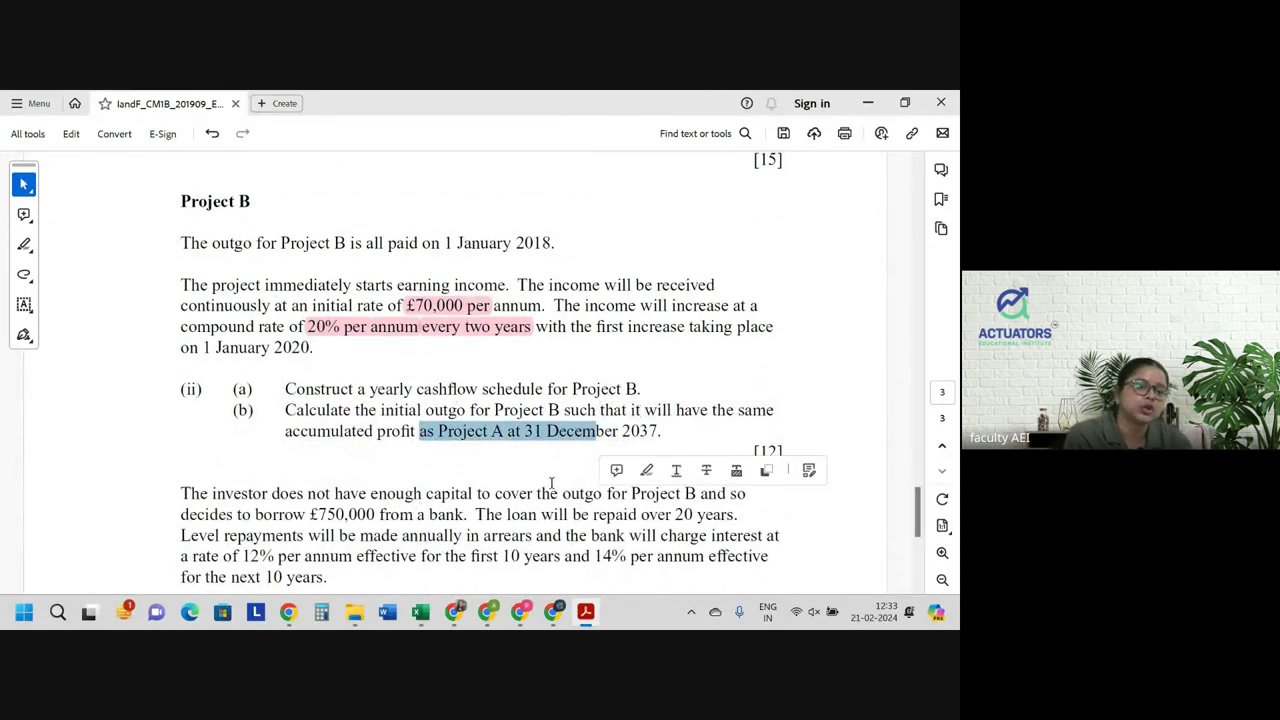
Move to Excel's Q2 (ii) sheet and look over cells B5, B6, E6 and A2.
{"action": "key", "text": "alt+Tab"}
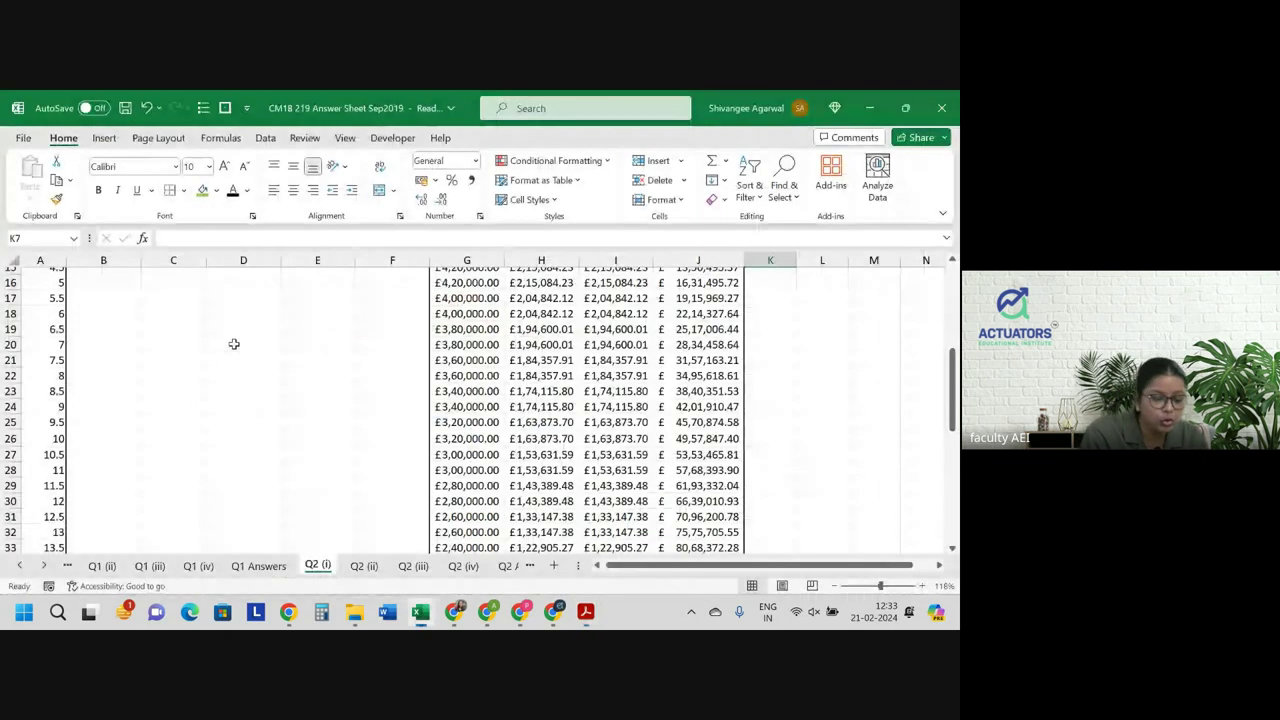
{"action": "key", "text": "ctrl+Page_Down"}
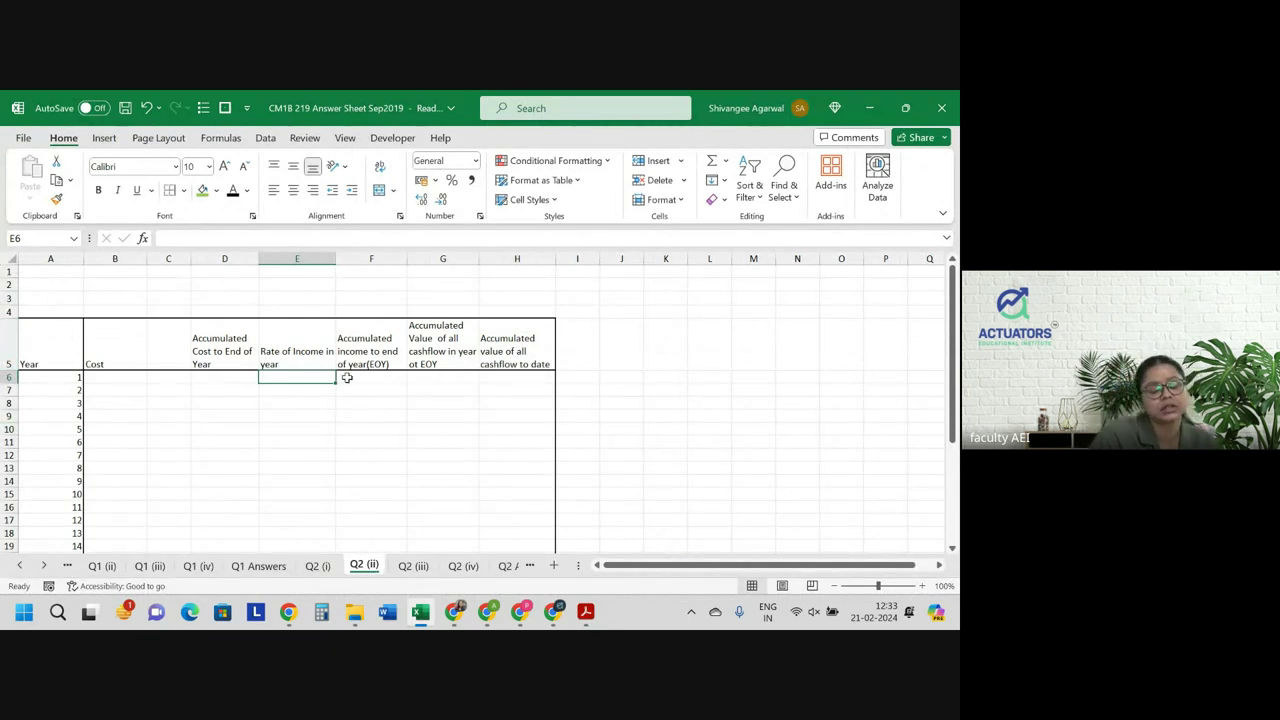
{"action": "left_click", "coordinate": [124, 370]}
{"action": "left_click", "coordinate": [125, 376]}
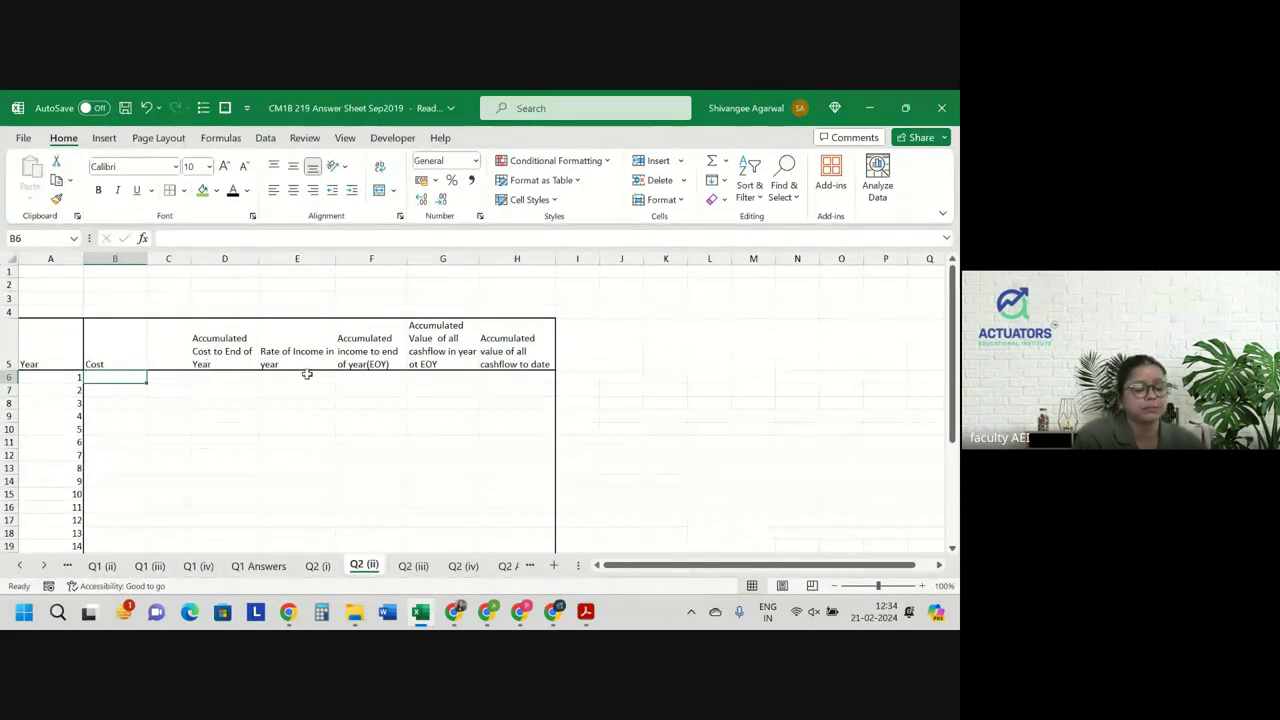
{"action": "left_click", "coordinate": [307, 374]}
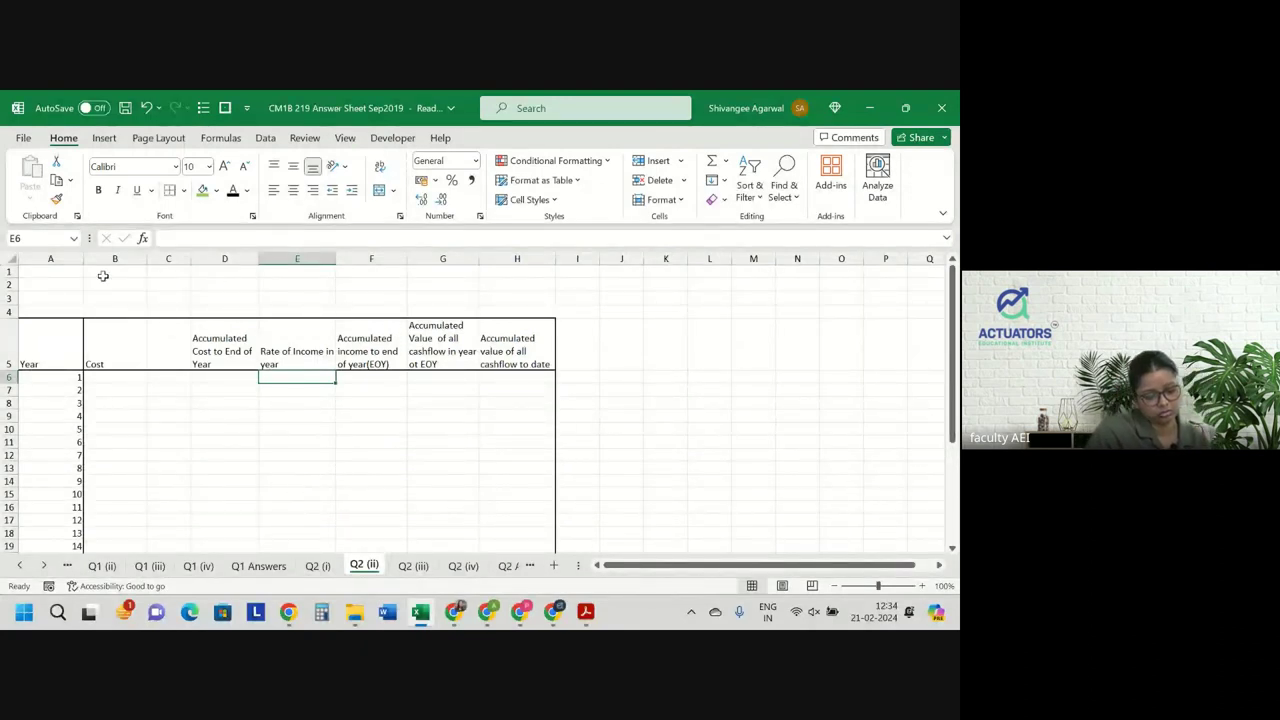
{"action": "left_click", "coordinate": [45, 284]}
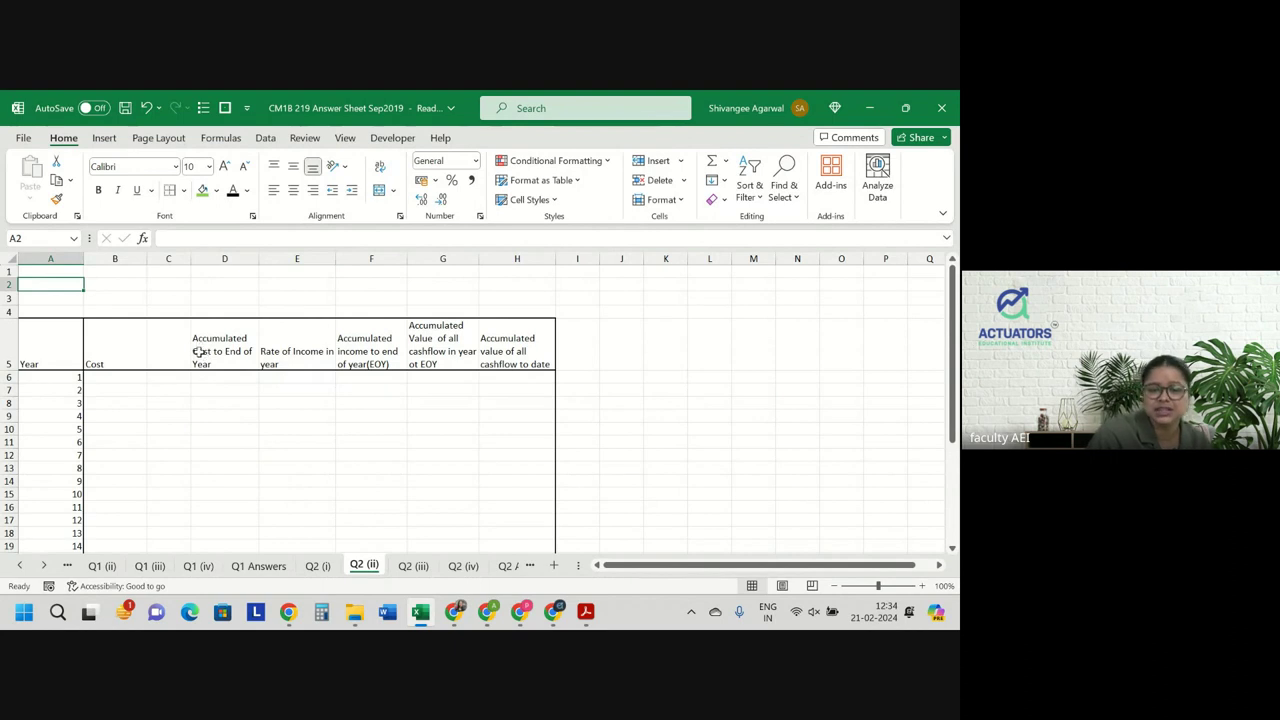
Label A2 'i' with a 10% rate in B2, then return to the Project B PDF.
{"action": "type", "text": "i"}
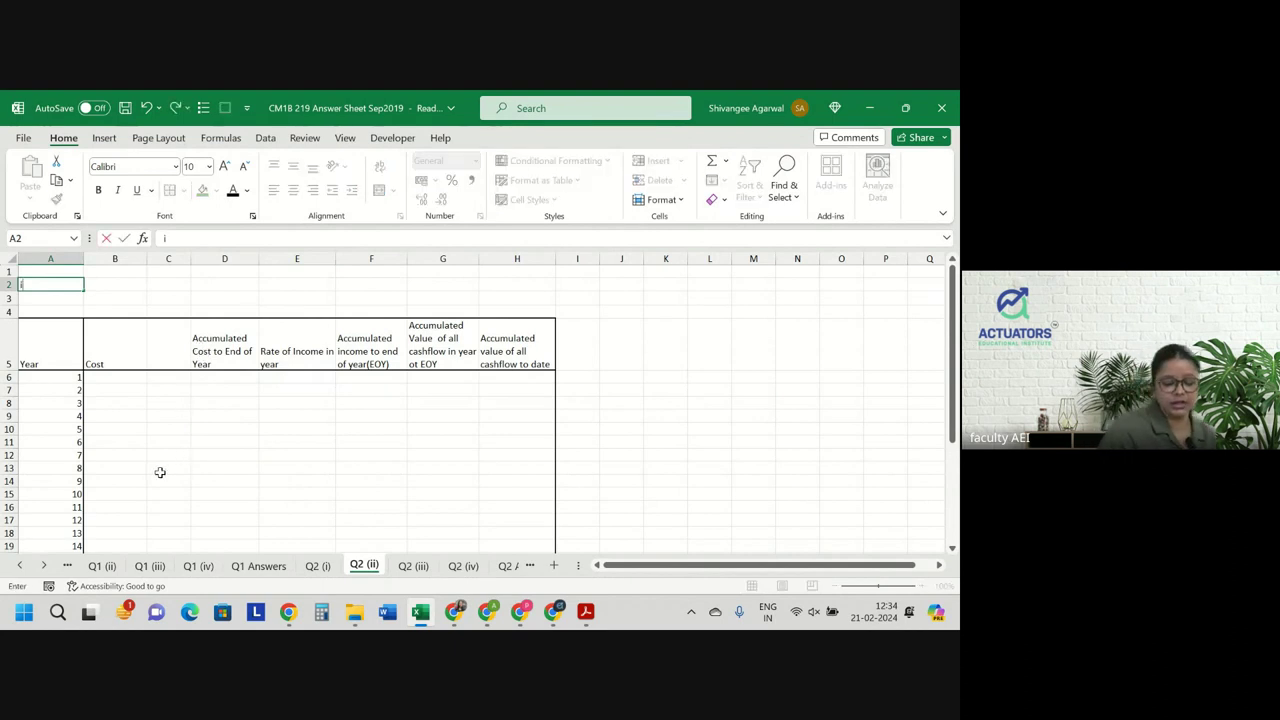
{"action": "key", "text": "Tab"}
{"action": "type", "text": "10%"}
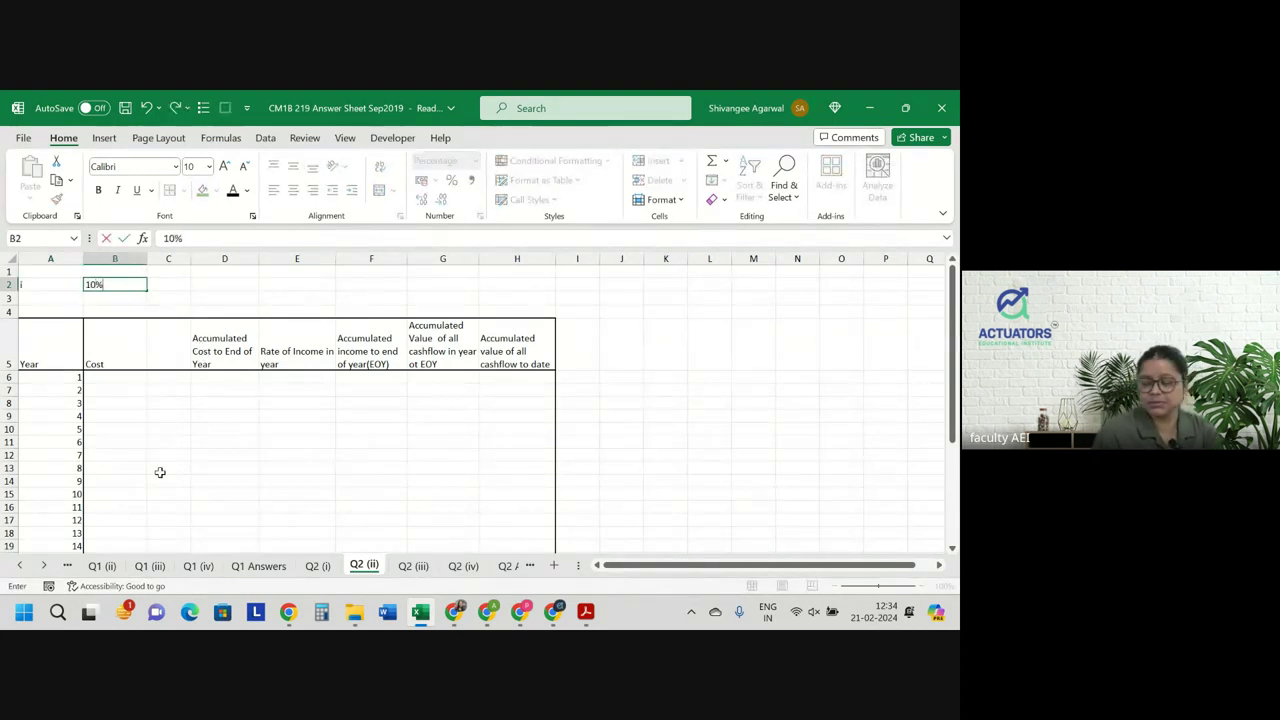
{"action": "key", "text": "Return"}
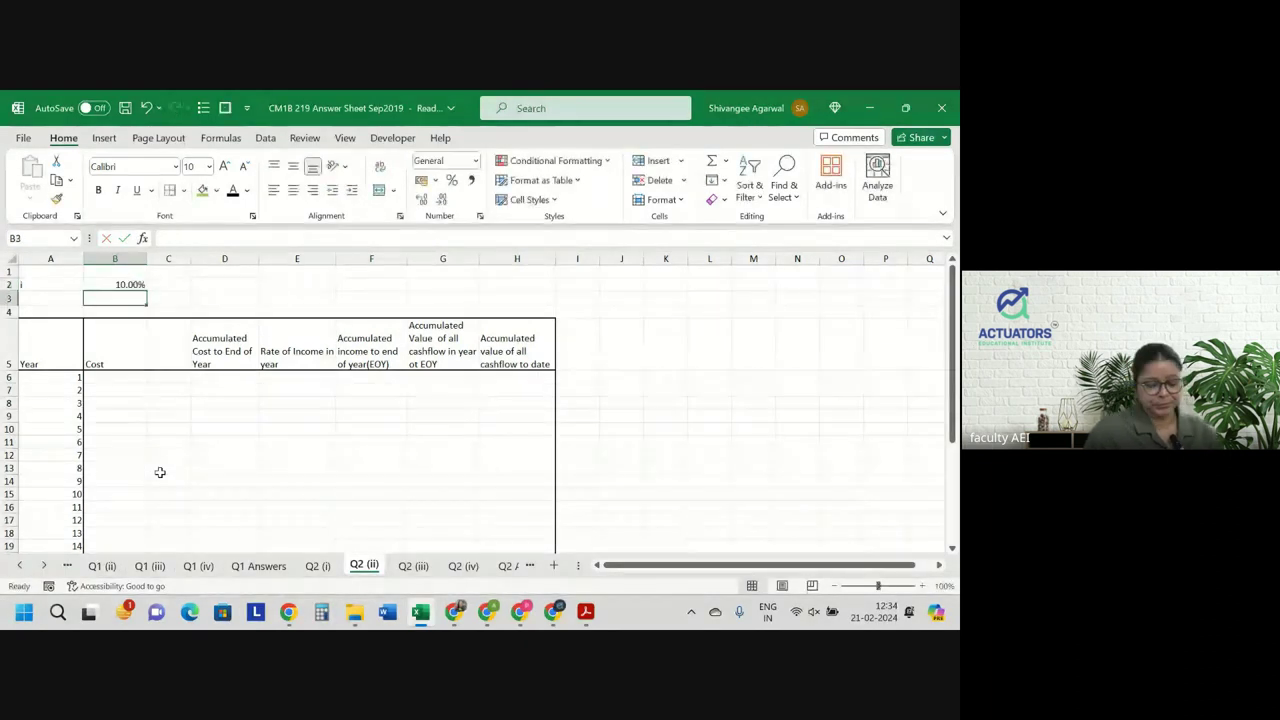
{"action": "key", "text": "Down"}
{"action": "key", "text": "Down"}
{"action": "key", "text": "Down"}
{"action": "key", "text": "Up"}
{"action": "key", "text": "Up"}
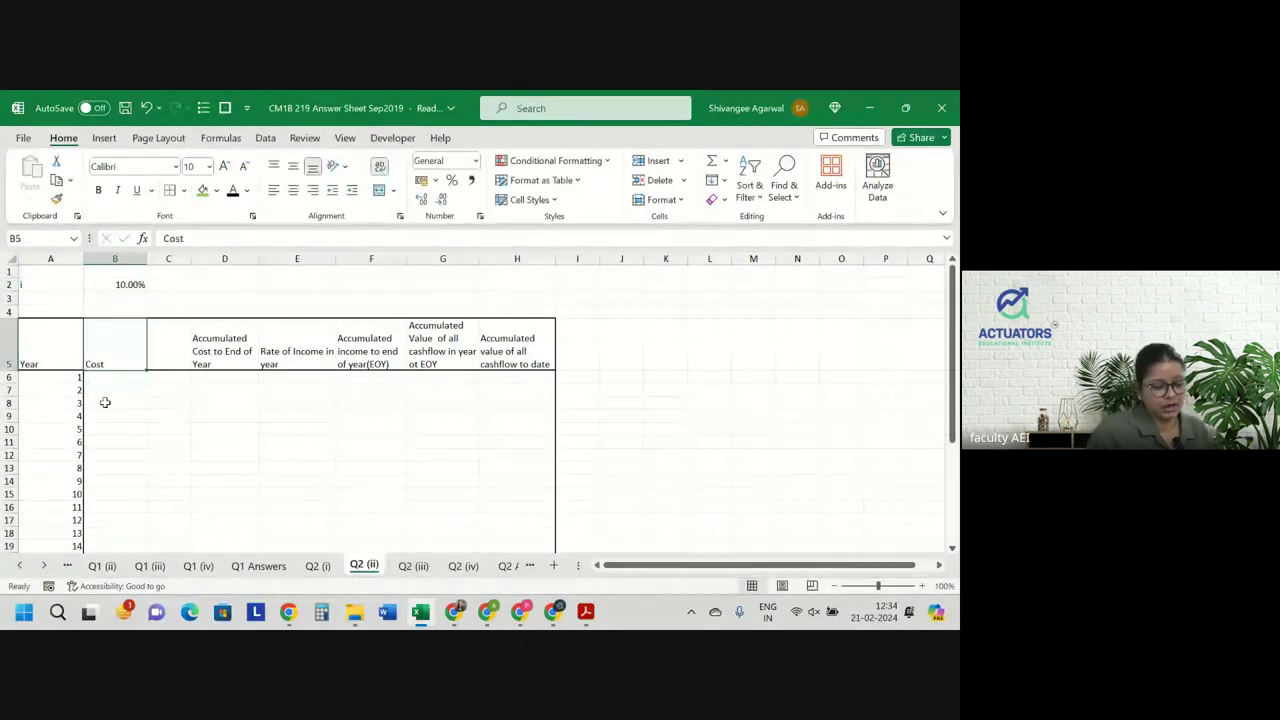
{"action": "left_click", "coordinate": [120, 377]}
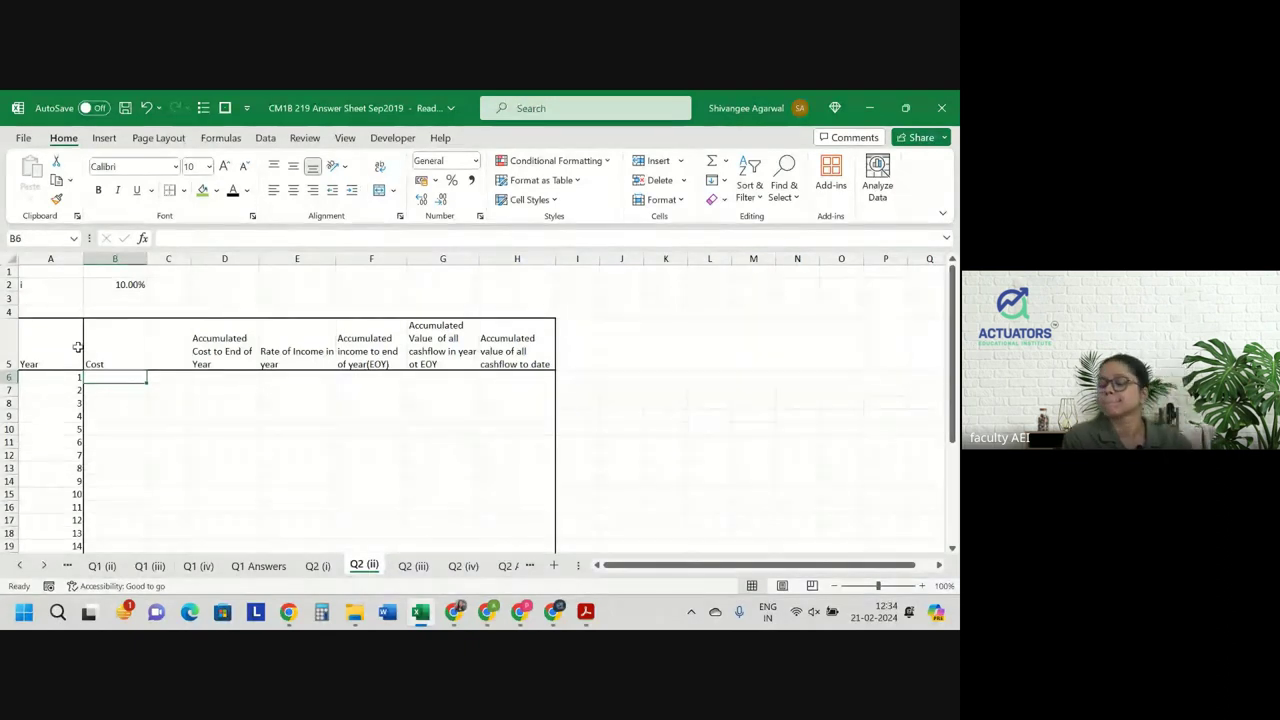
{"action": "key", "text": "alt+Tab"}
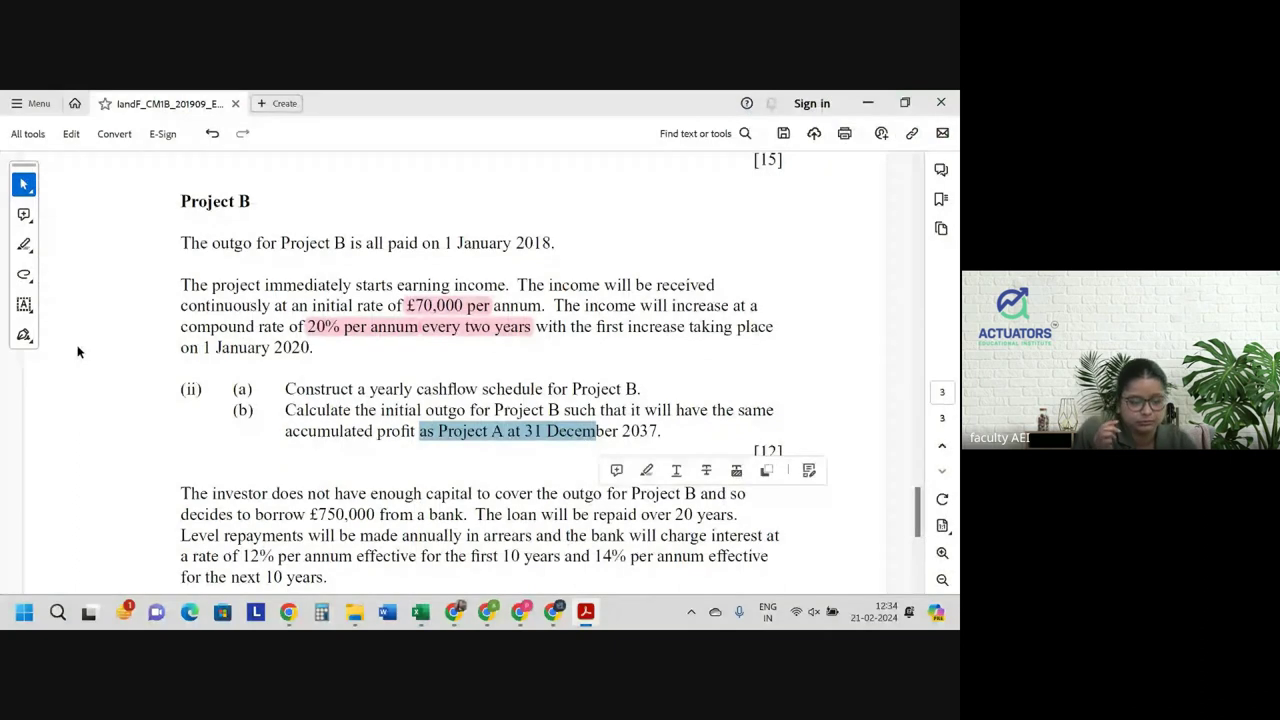
Switch from the Acrobat question back to the Excel Q2 (ii) sheet.
{"action": "key", "text": "alt+Tab"}
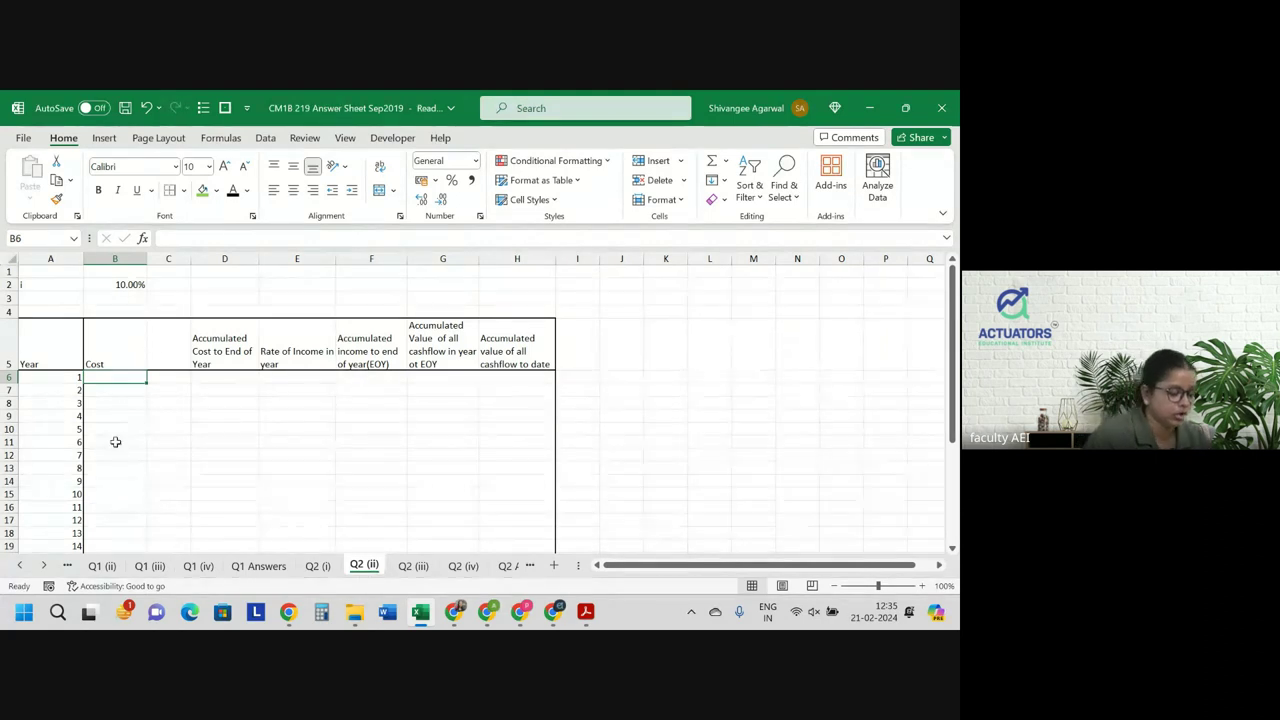
Enter the year 1 cost of 50000 in B6.
{"action": "scroll", "coordinate": [115, 442], "scroll_direction": "up", "scroll_amount": 4}
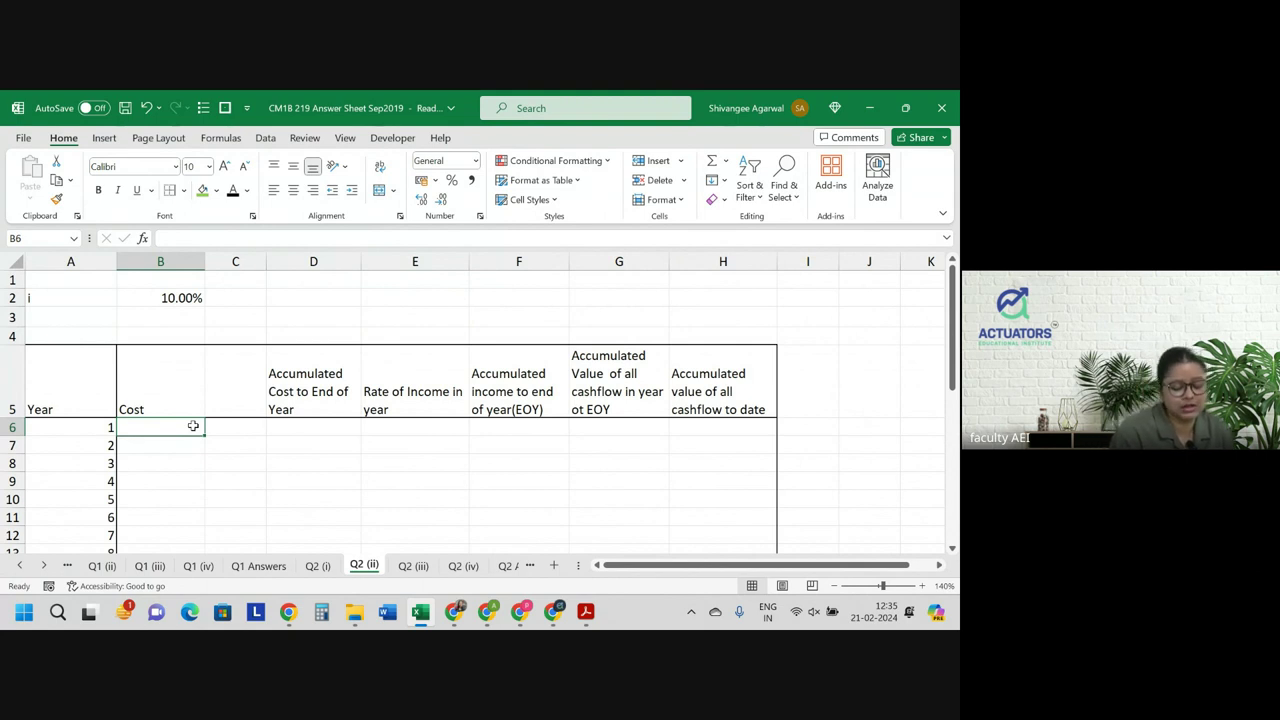
{"action": "type", "text": "50000"}
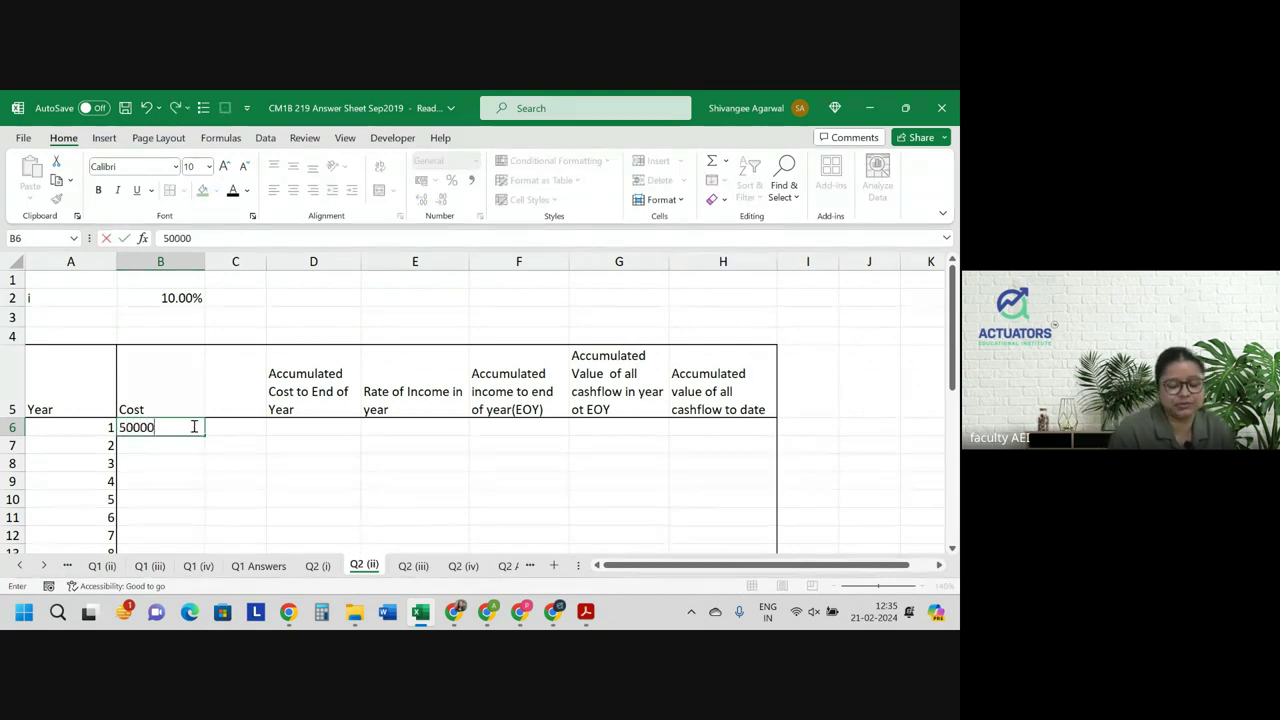
{"action": "key", "text": "Tab"}
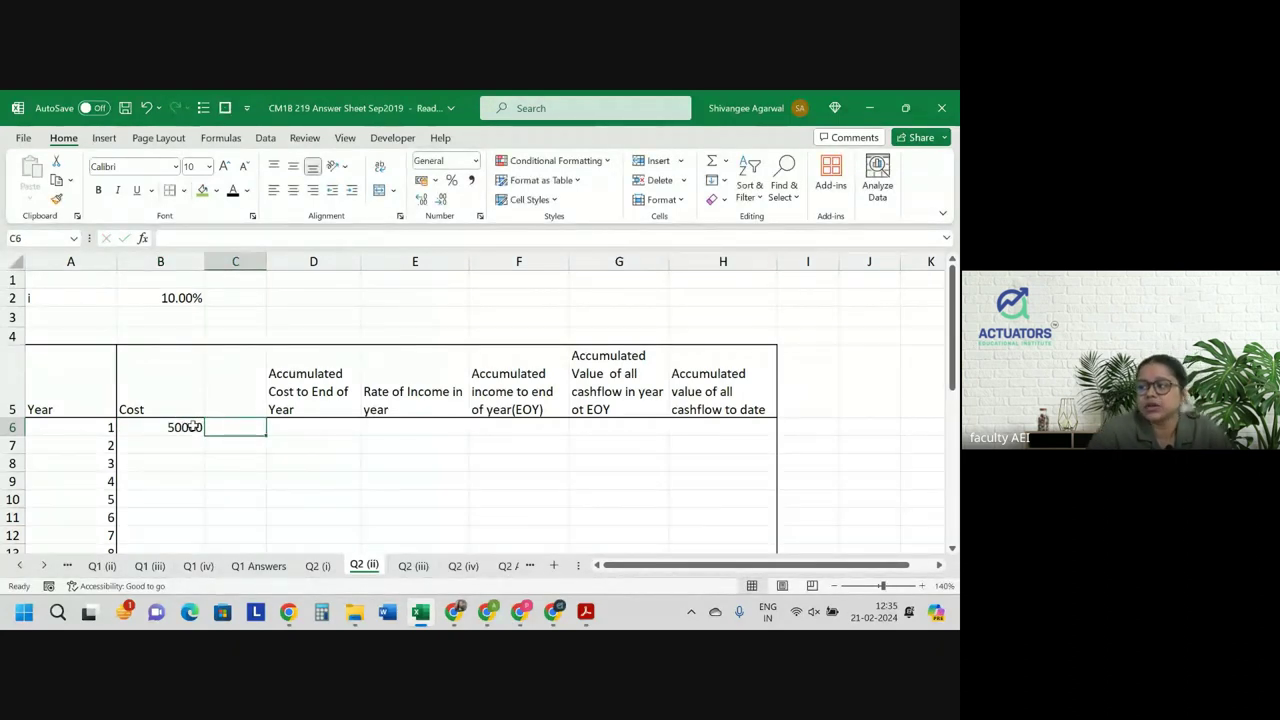
{"action": "key", "text": "Tab"}
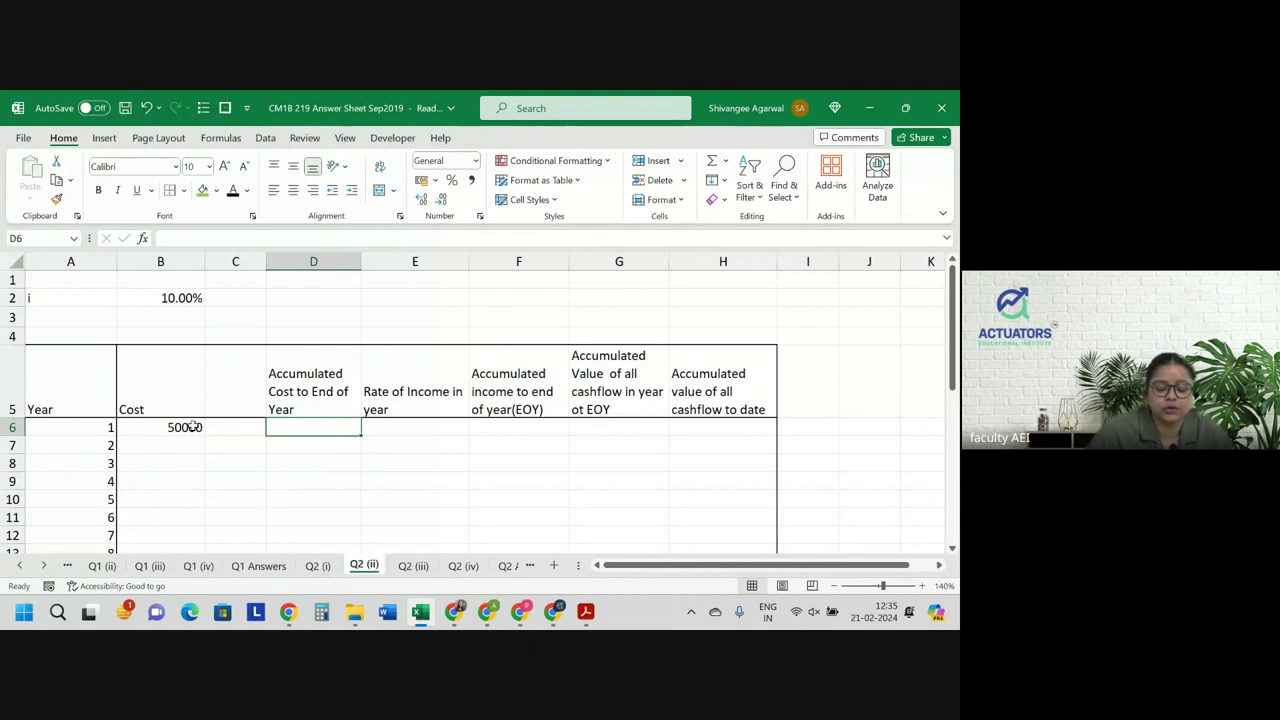
Make D6 accumulate the cost with =B6*(1+B2)^A6, giving 55000.
{"action": "type", "text": "="}
{"action": "left_click", "coordinate": [192, 427]}
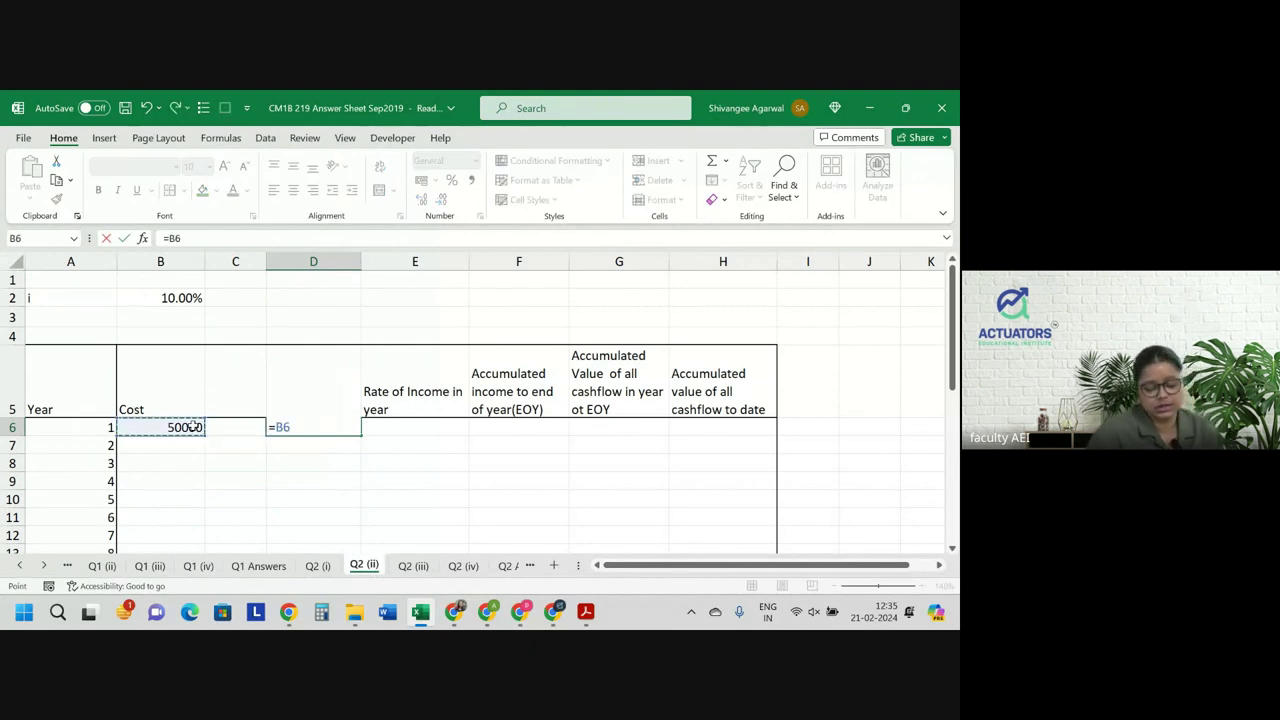
{"action": "type", "text": "*(1+"}
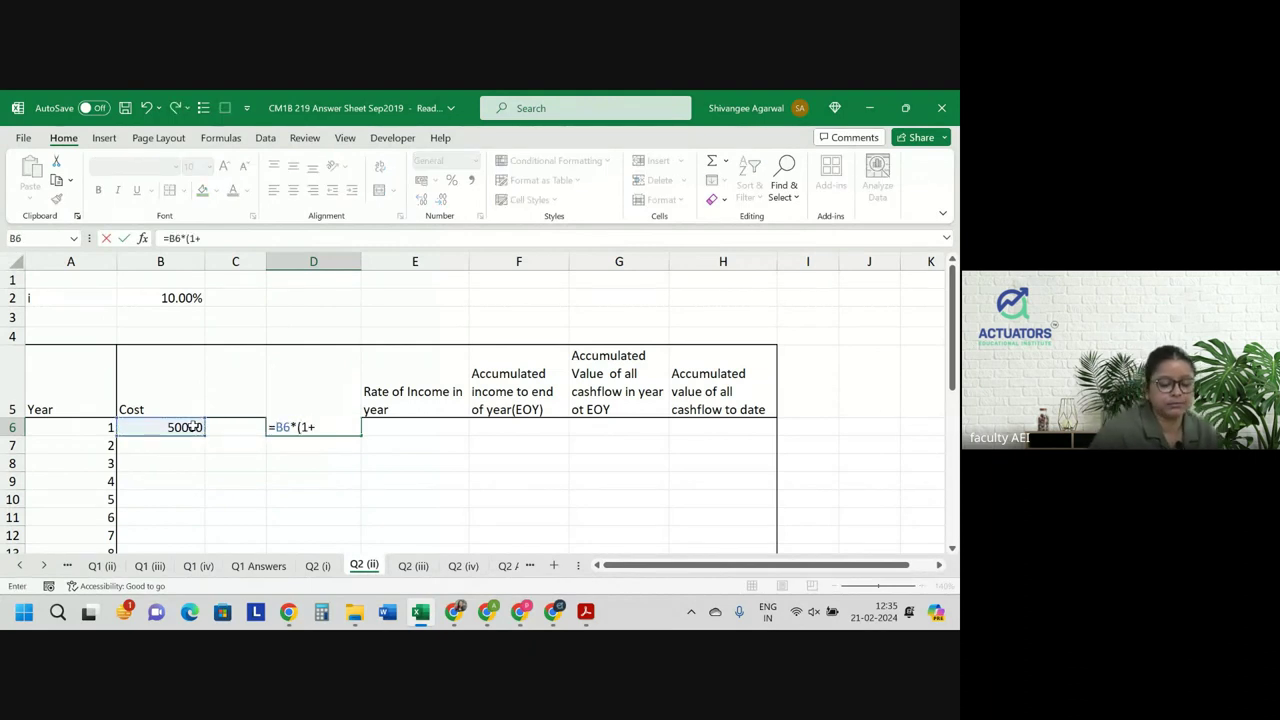
{"action": "left_click", "coordinate": [195, 298]}
{"action": "type", "text": ")"}
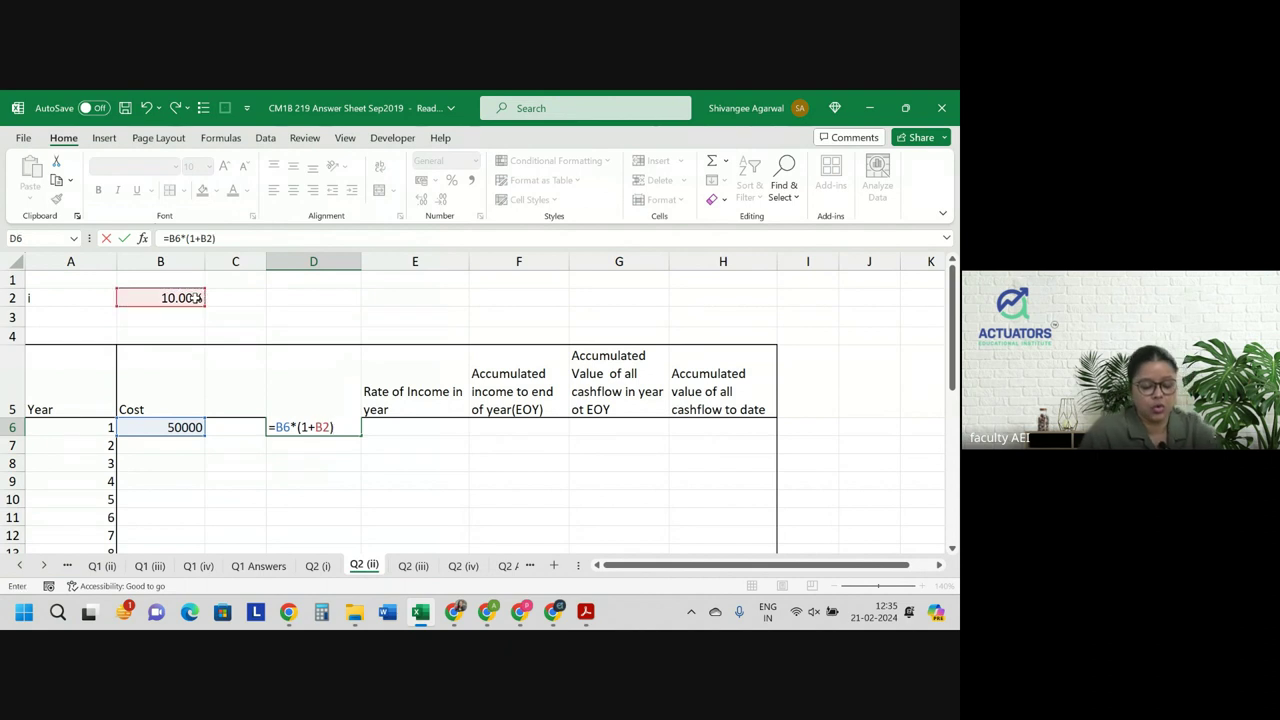
{"action": "type", "text": "^"}
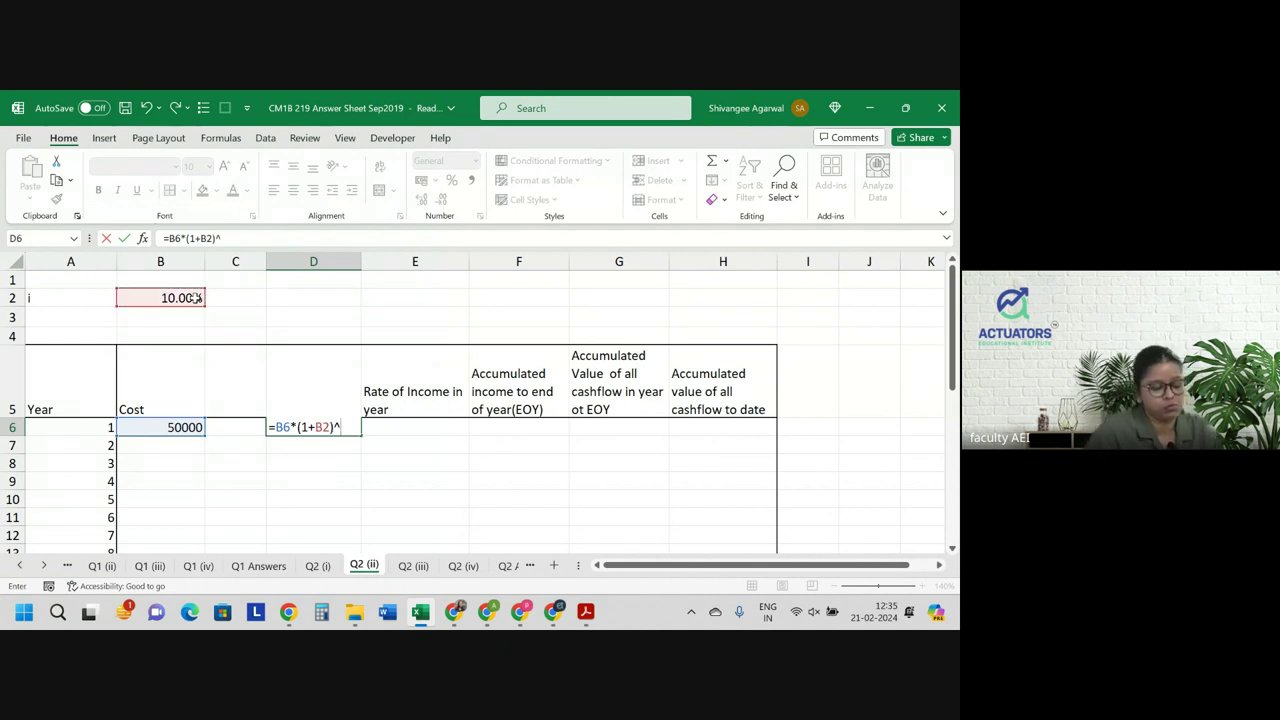
{"action": "left_click", "coordinate": [96, 427]}
{"action": "key", "text": "Return"}
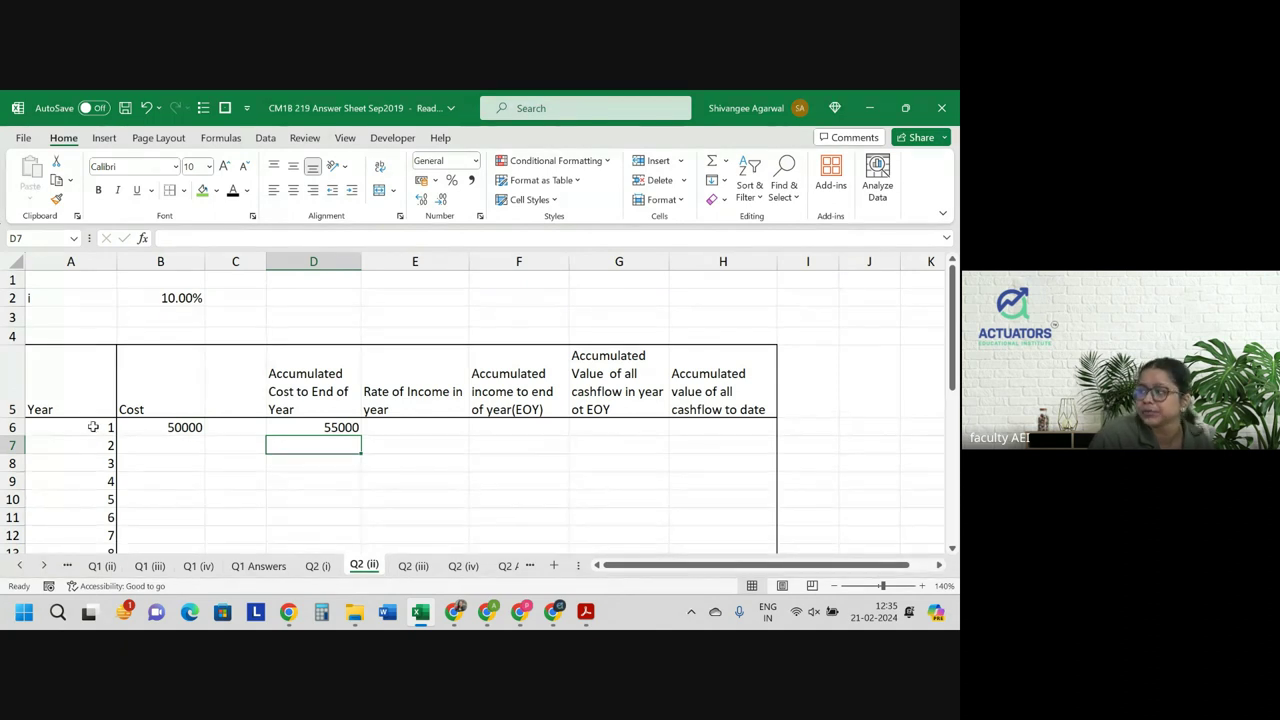
{"action": "key", "text": "Up"}
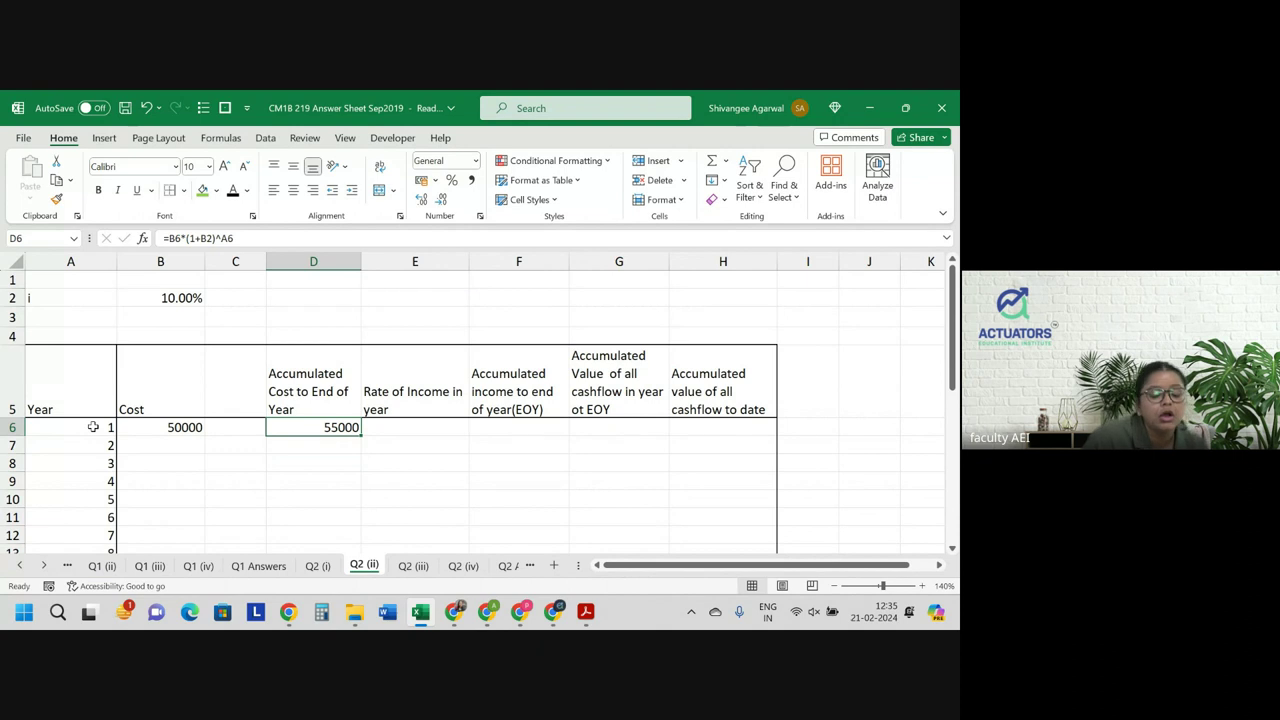
{"action": "key", "text": "Right"}
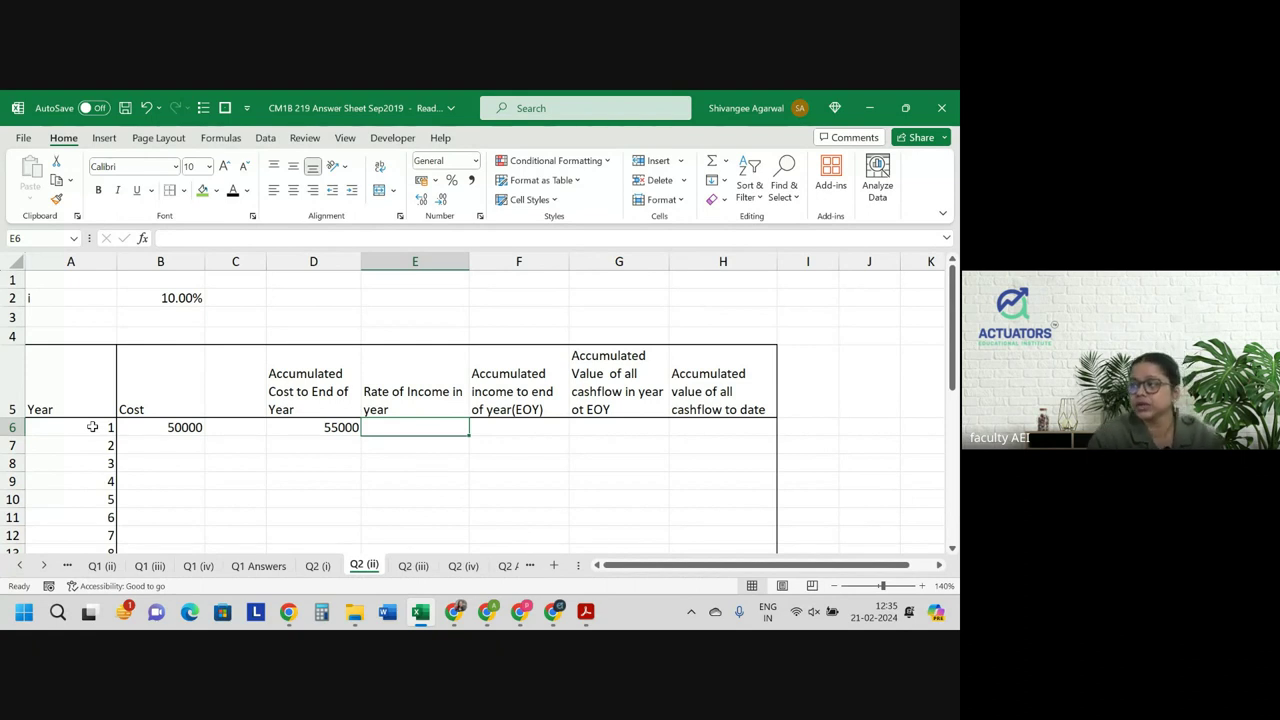
Enter 70,000 as year 1 income in E6 and =E6 for year 2 in E7.
{"action": "type", "text": "70,000"}
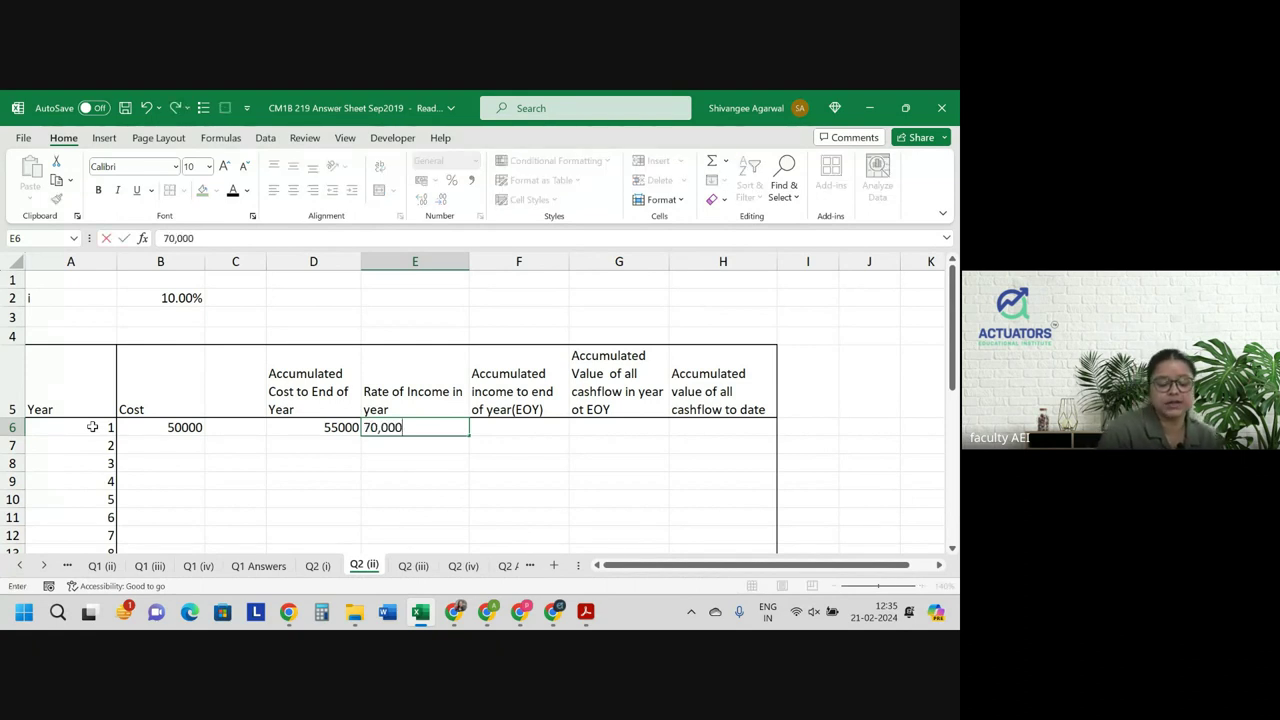
{"action": "key", "text": "Return"}
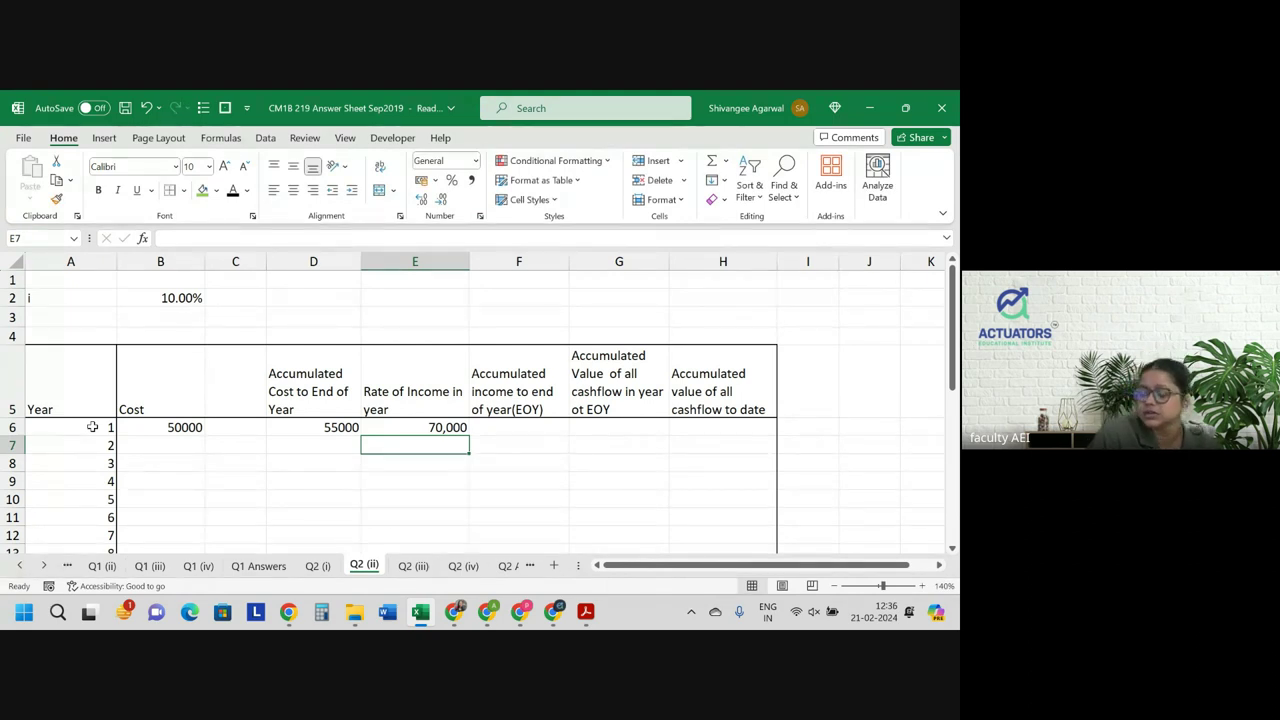
{"action": "type", "text": "=E6"}
{"action": "key", "text": "Return"}
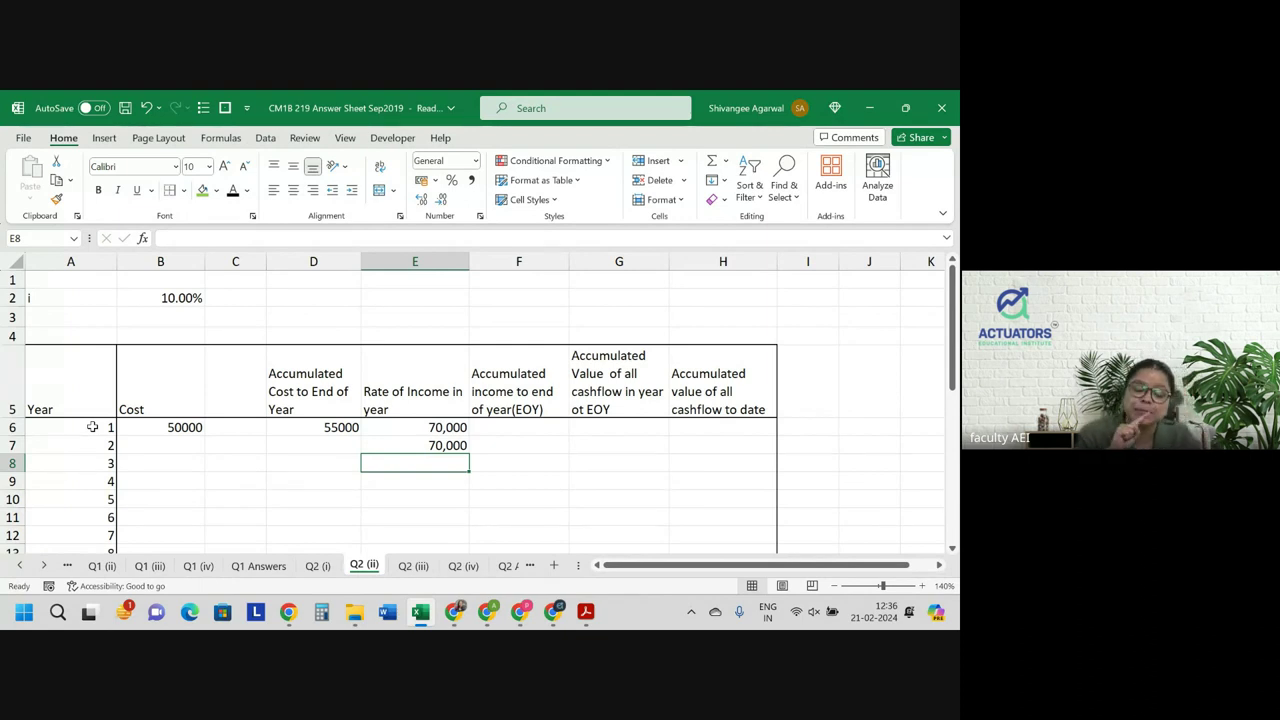
Reread the Project B question, abandon a draft year 3 formula in E8, and start a label in A3.
{"action": "key", "text": "alt+Tab"}
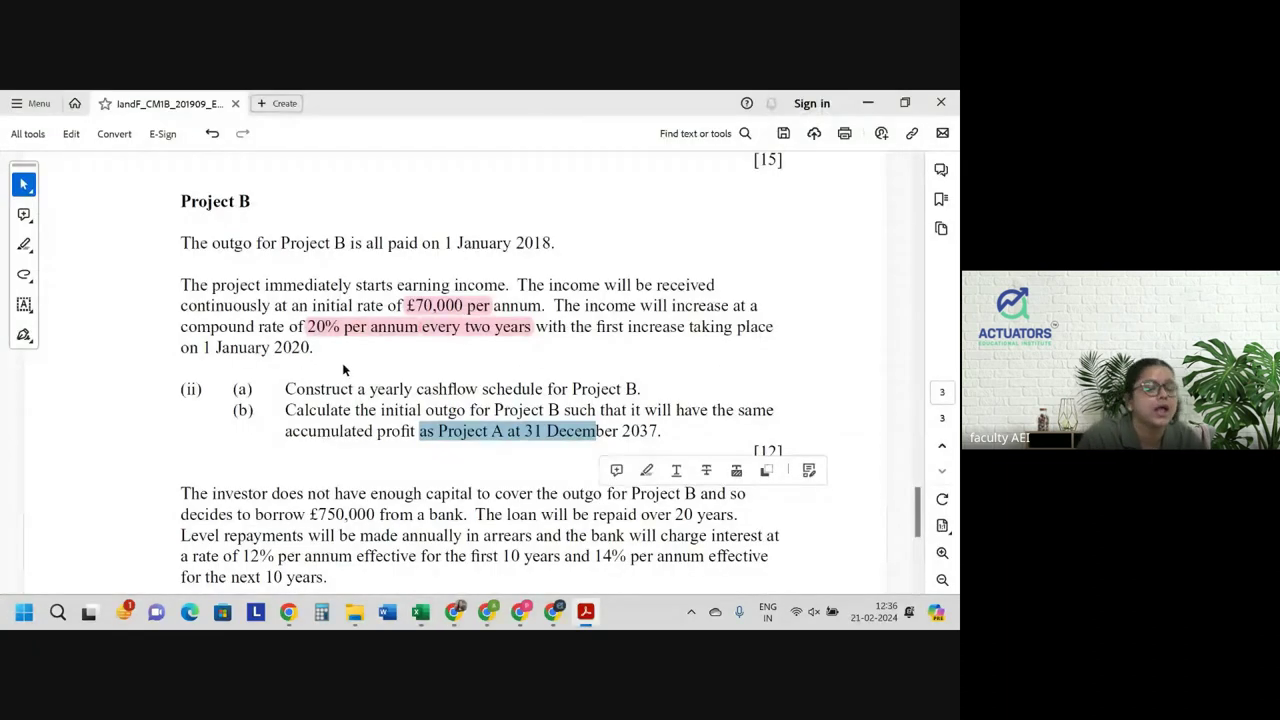
{"action": "key", "text": "alt+Tab"}
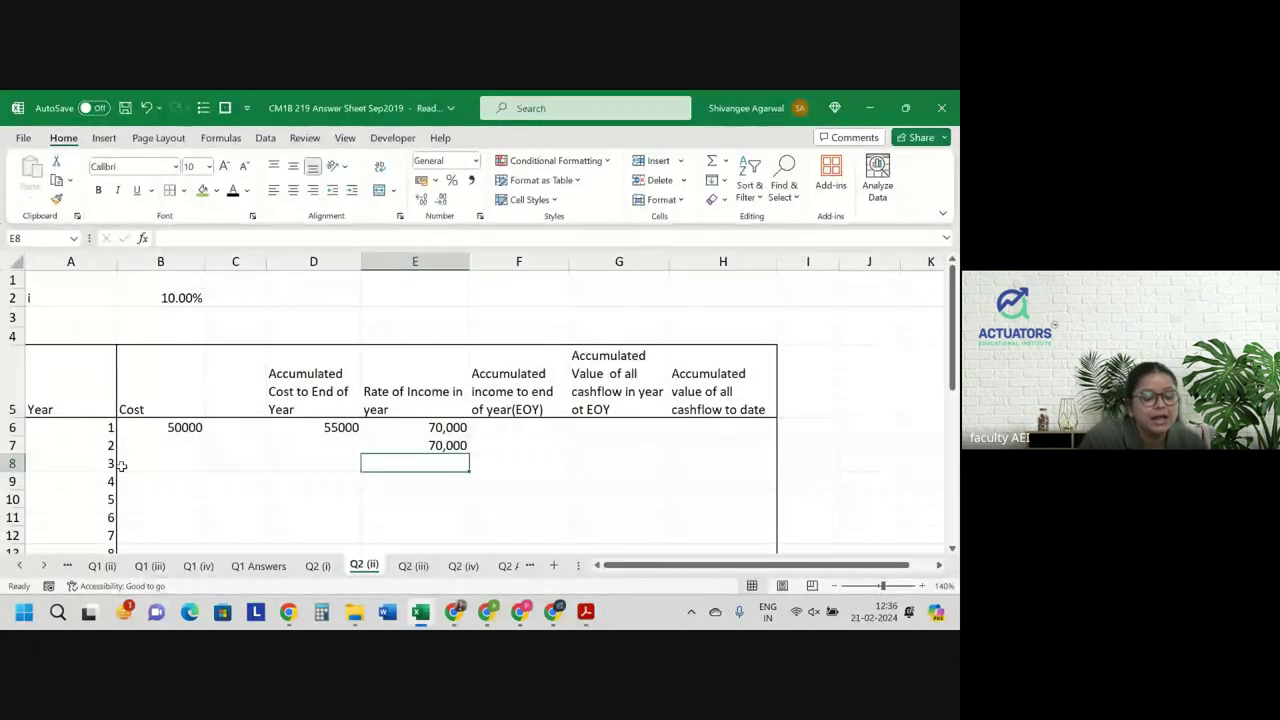
{"action": "left_click_drag", "start_coordinate": [118, 463], "coordinate": [431, 460]}
{"action": "left_click", "coordinate": [431, 461]}
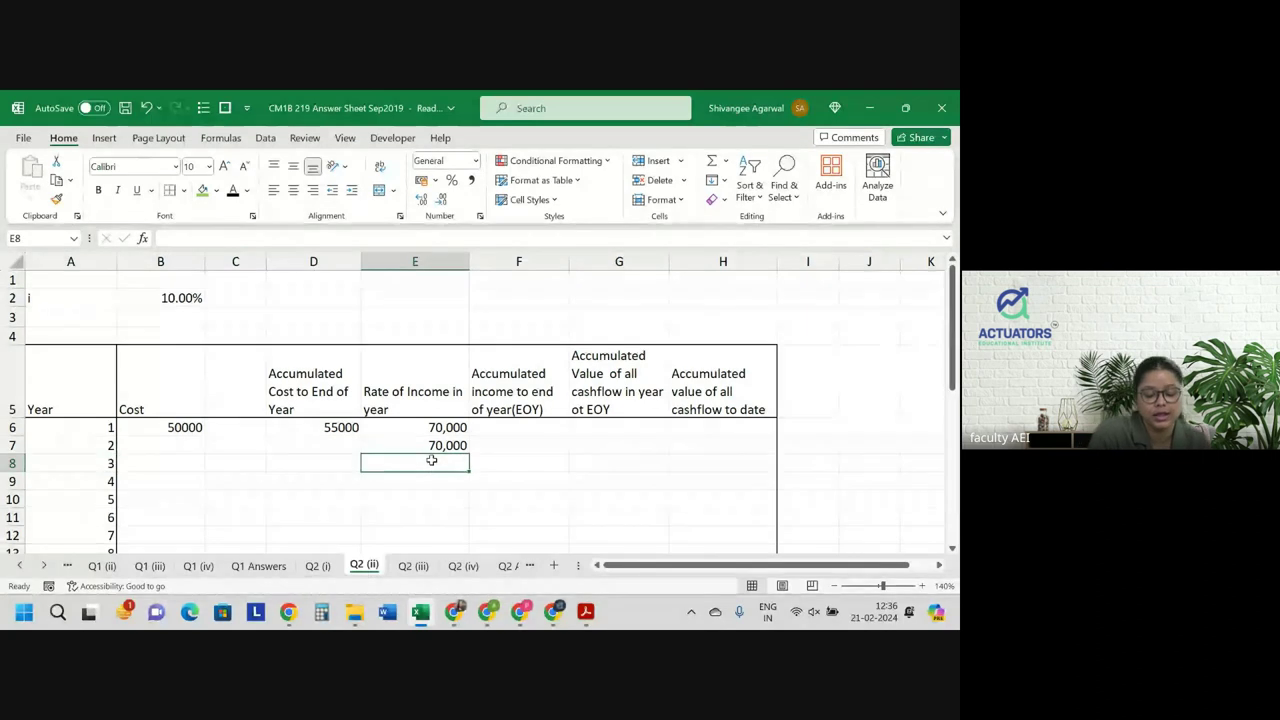
{"action": "type", "text": "="}
{"action": "key", "text": "Up"}
{"action": "key", "text": "Up"}
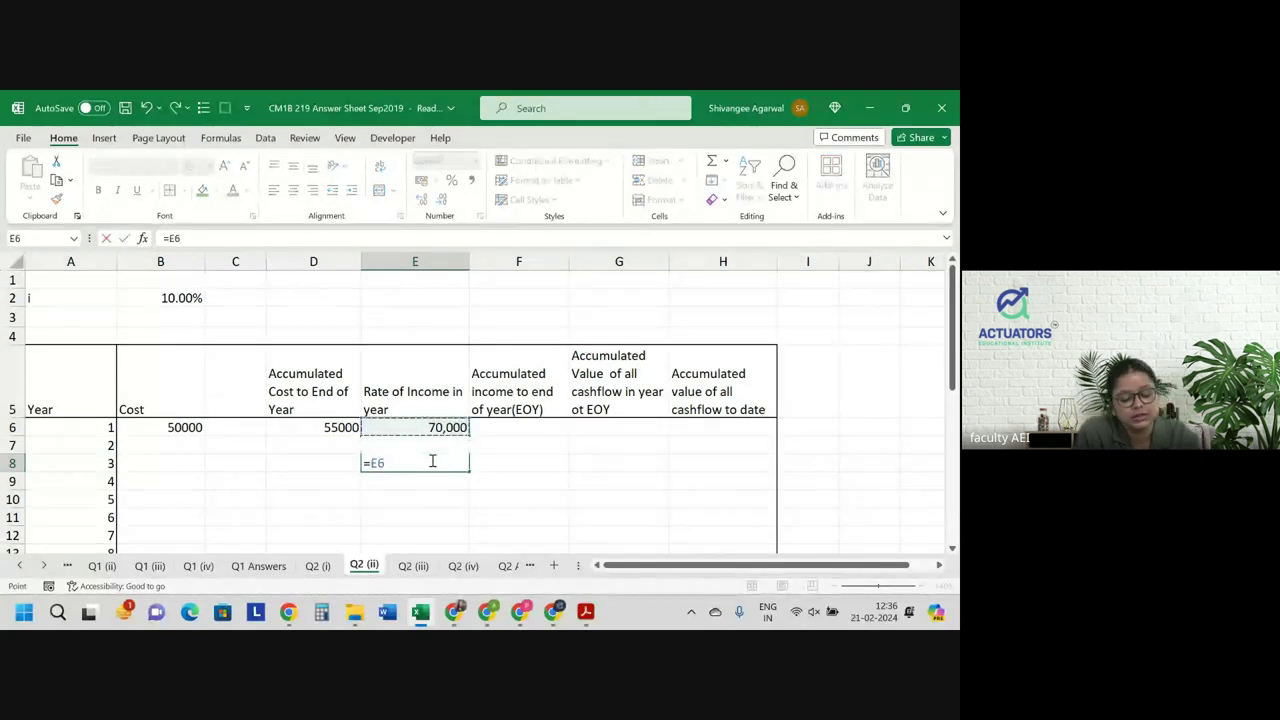
{"action": "key", "text": "Down"}
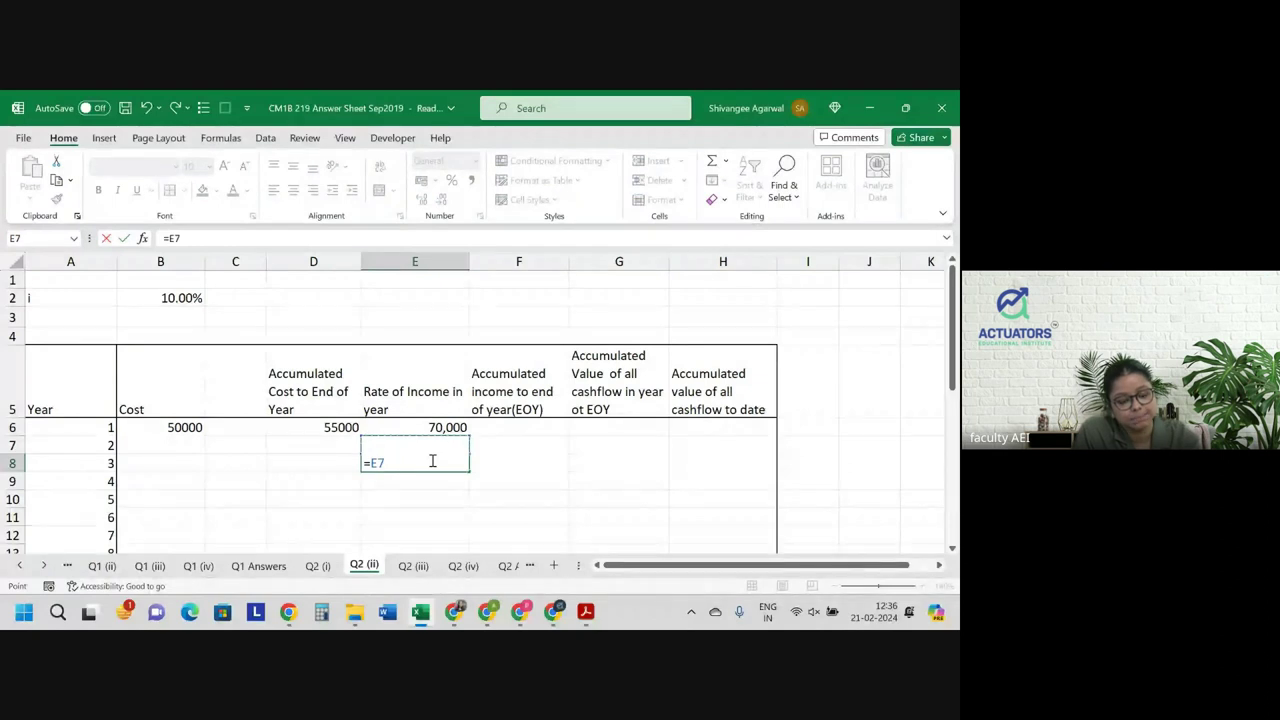
{"action": "type", "text": "*(1+"}
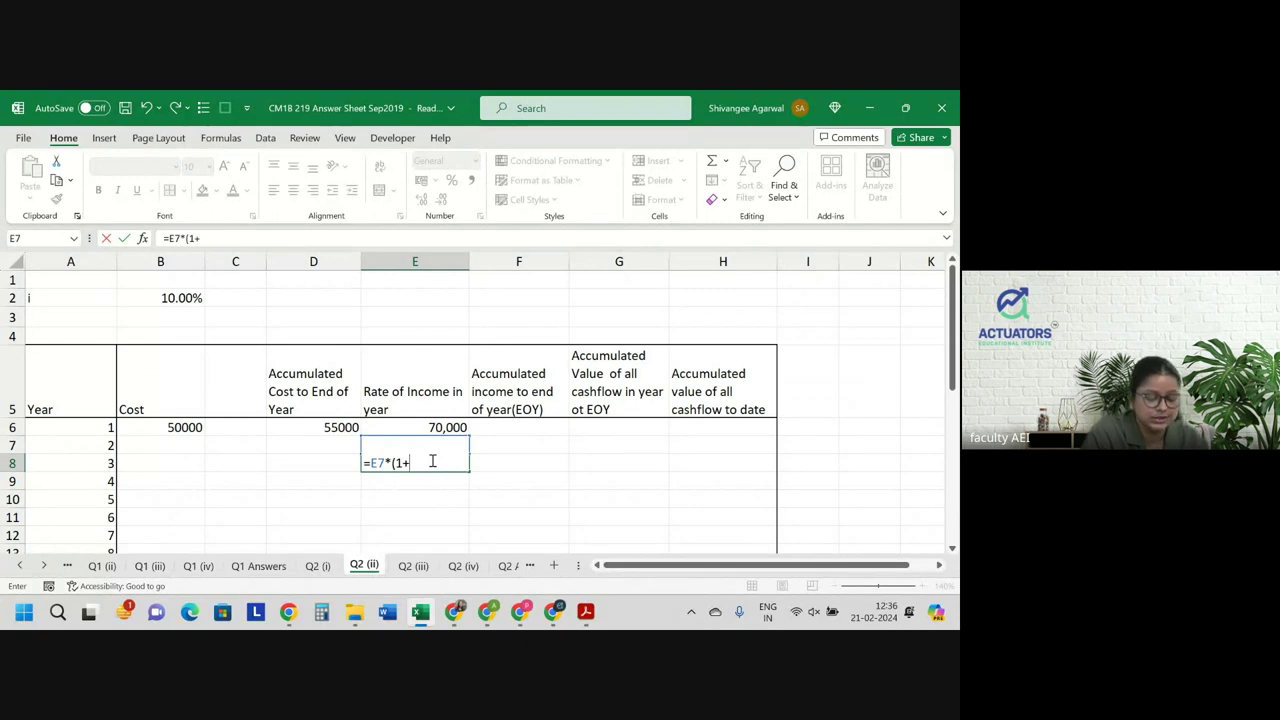
{"action": "key", "text": "Return"}
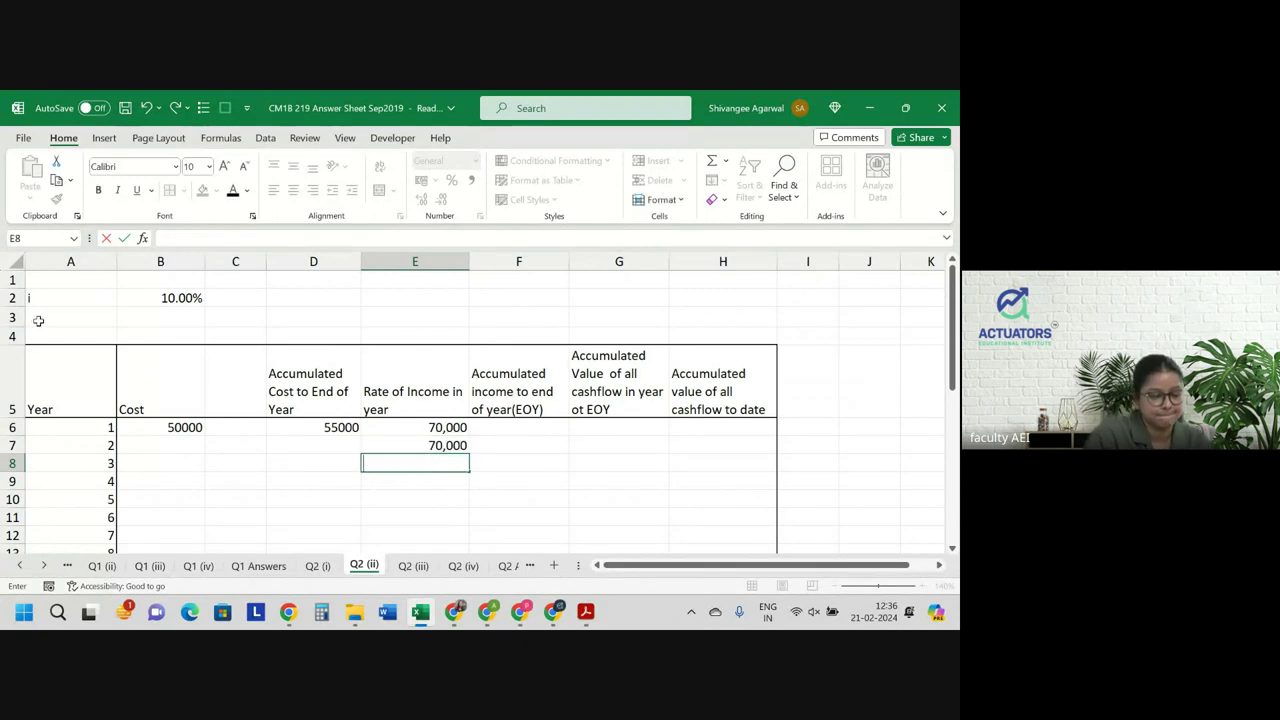
{"action": "left_click", "coordinate": [38, 320]}
{"action": "type", "text": "i"}
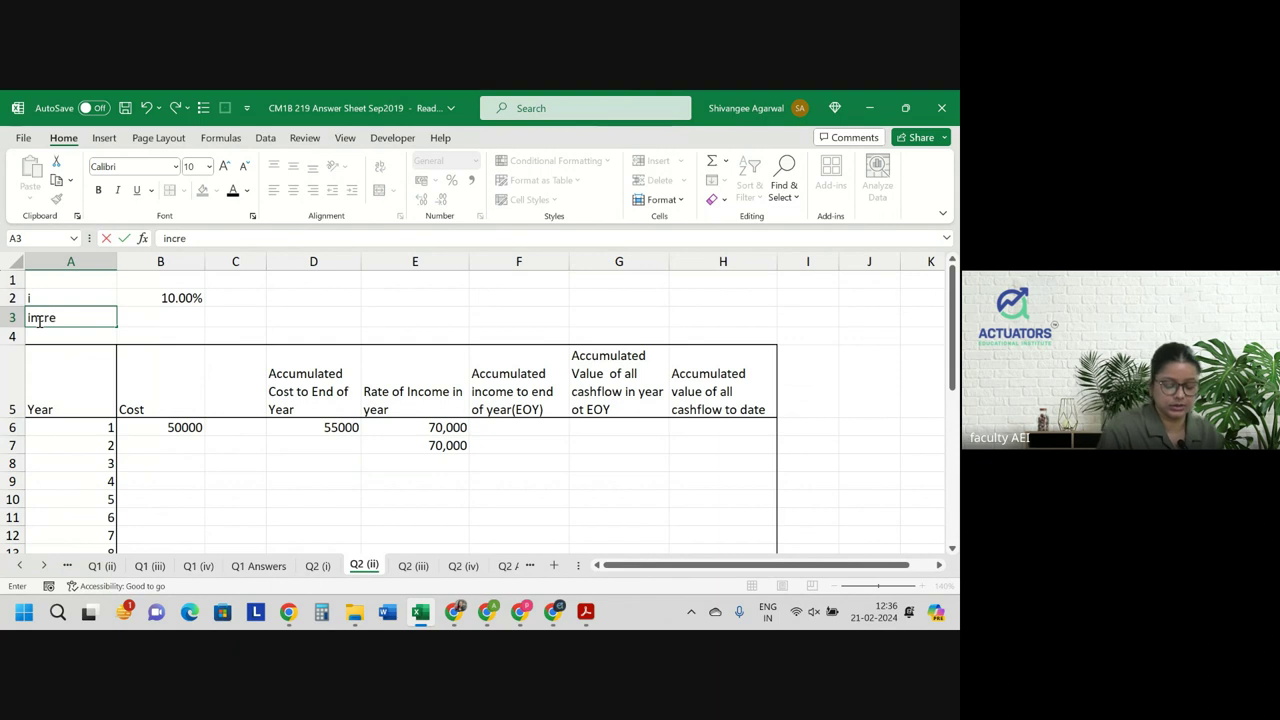
{"action": "type", "text": "ni"}
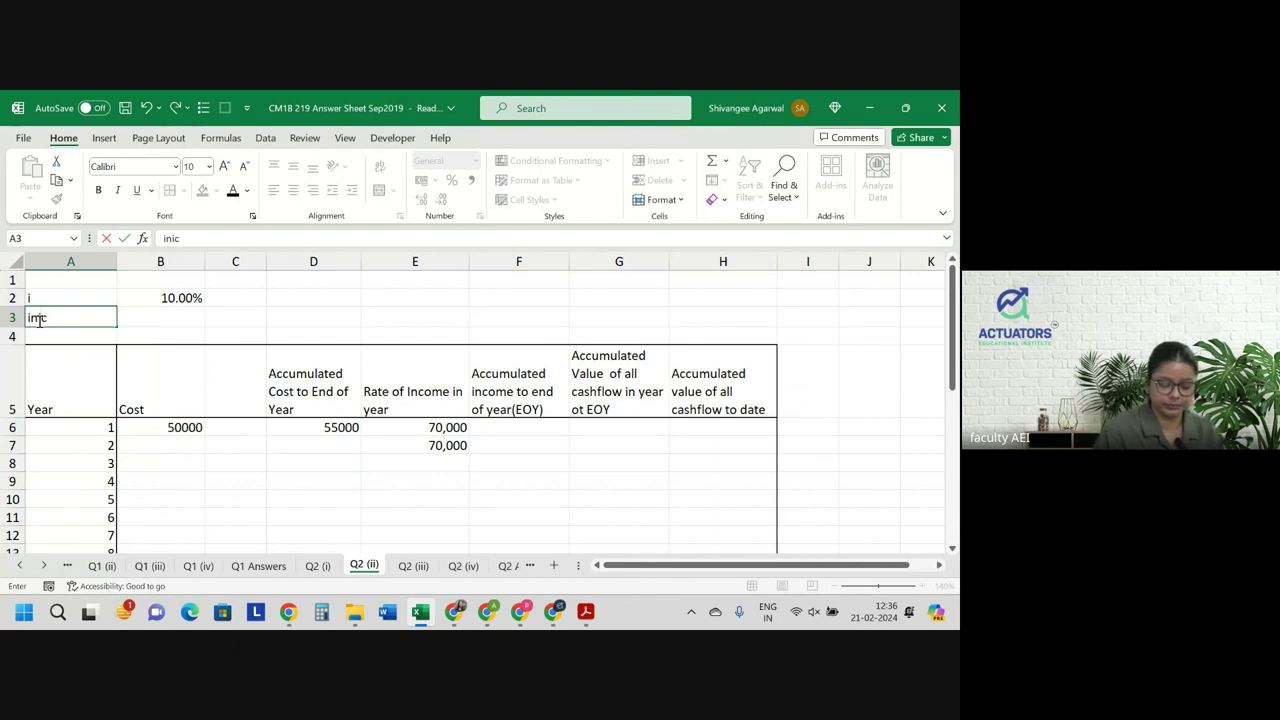
{"action": "type", "text": "c"}
Label A3 'income increase' and autofit column A to fit it.
{"action": "key", "text": "BackSpace"}
{"action": "type", "text": "come"}
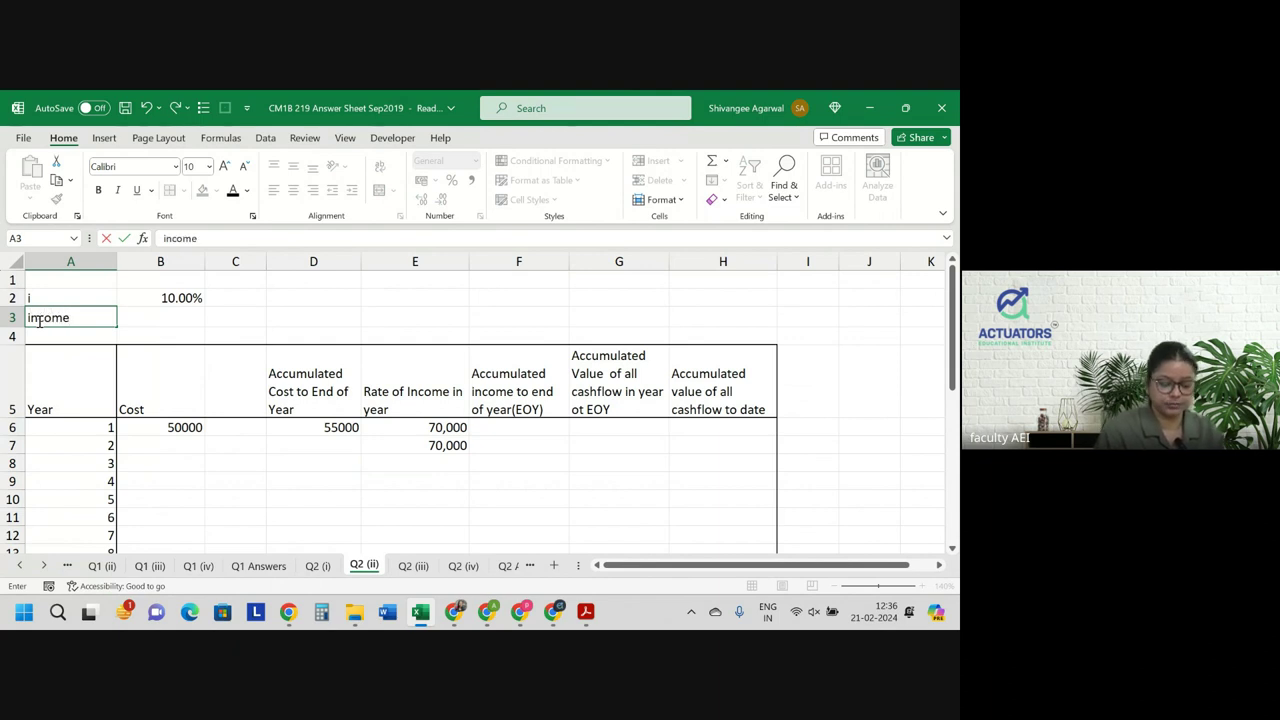
{"action": "type", "text": " increase"}
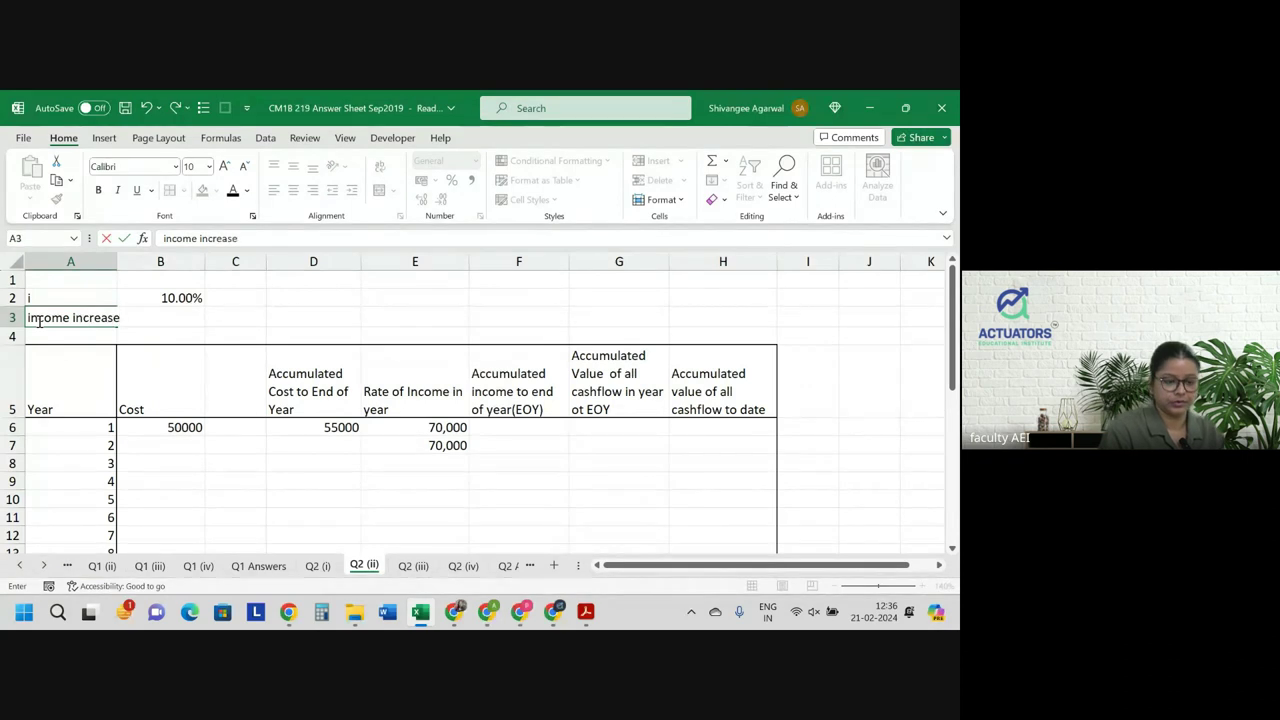
{"action": "key", "text": "Return"}
{"action": "double_click", "coordinate": [116, 261]}
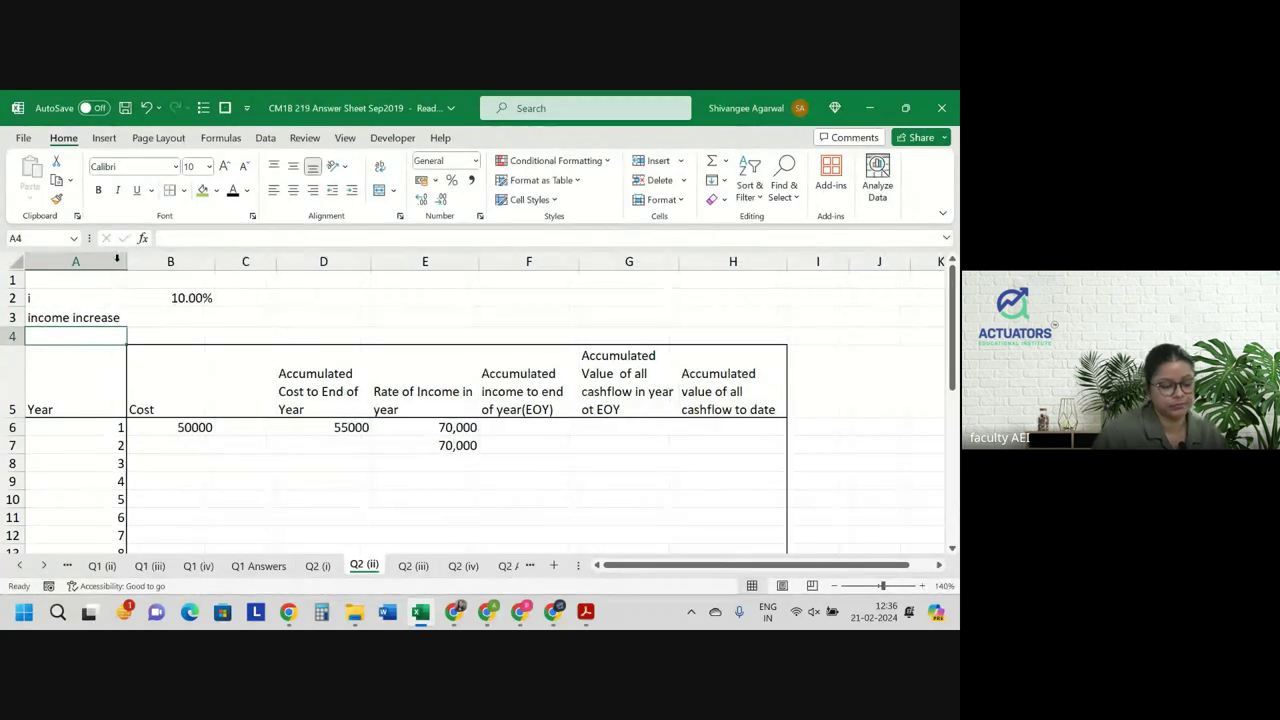
Enter =E7*(1+$B$3)^2 in E8 as year 3's income.
{"action": "left_click", "coordinate": [432, 462]}
{"action": "type", "text": "="}
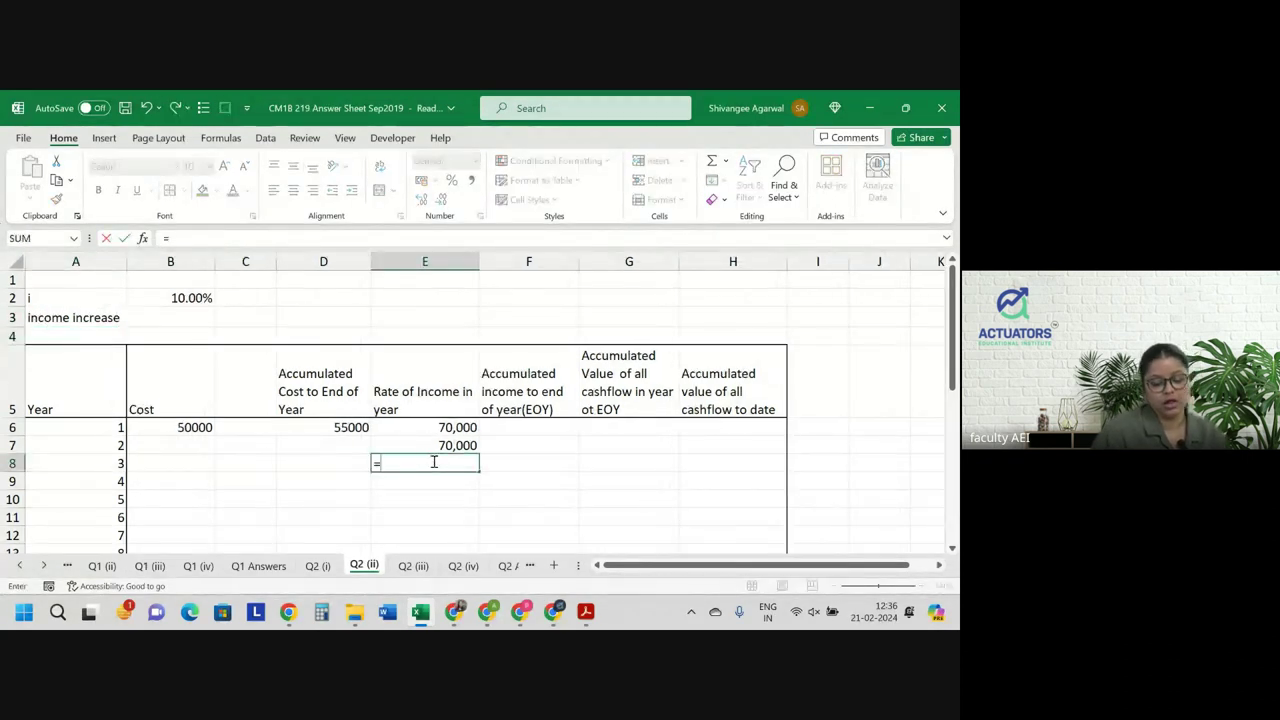
{"action": "key", "text": "Up"}
{"action": "type", "text": "*(1+"}
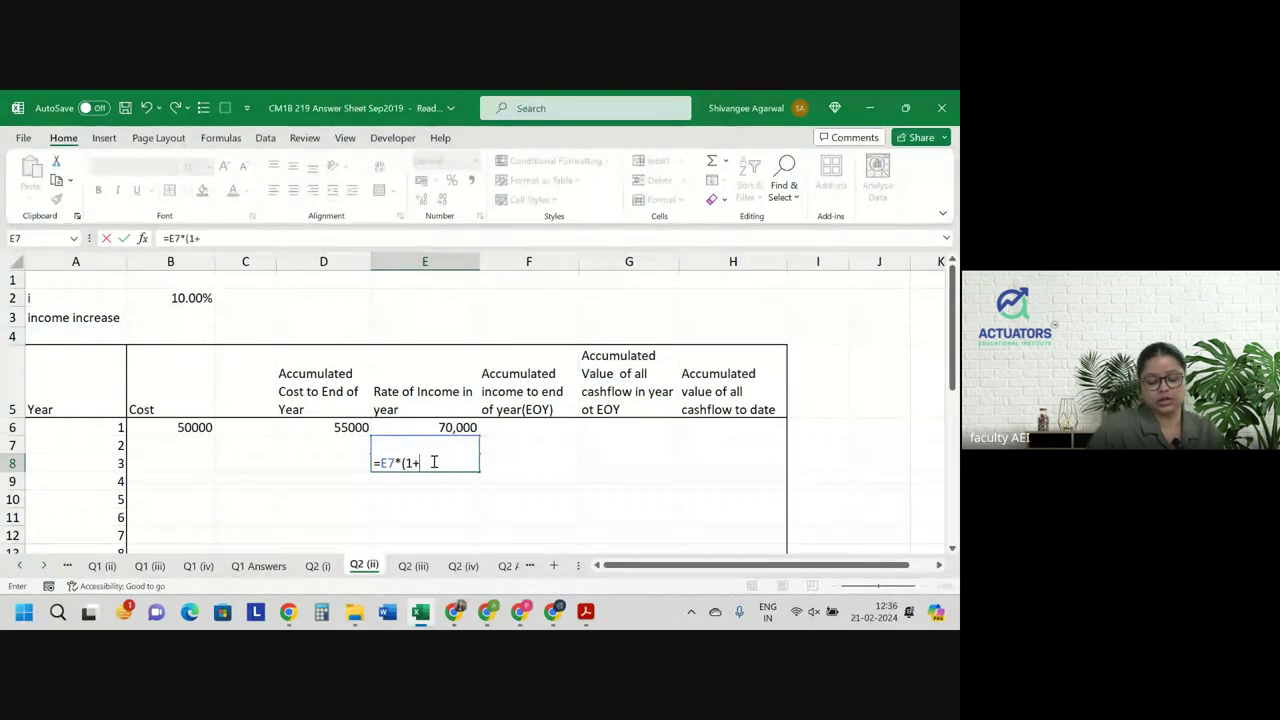
{"action": "left_click", "coordinate": [160, 318]}
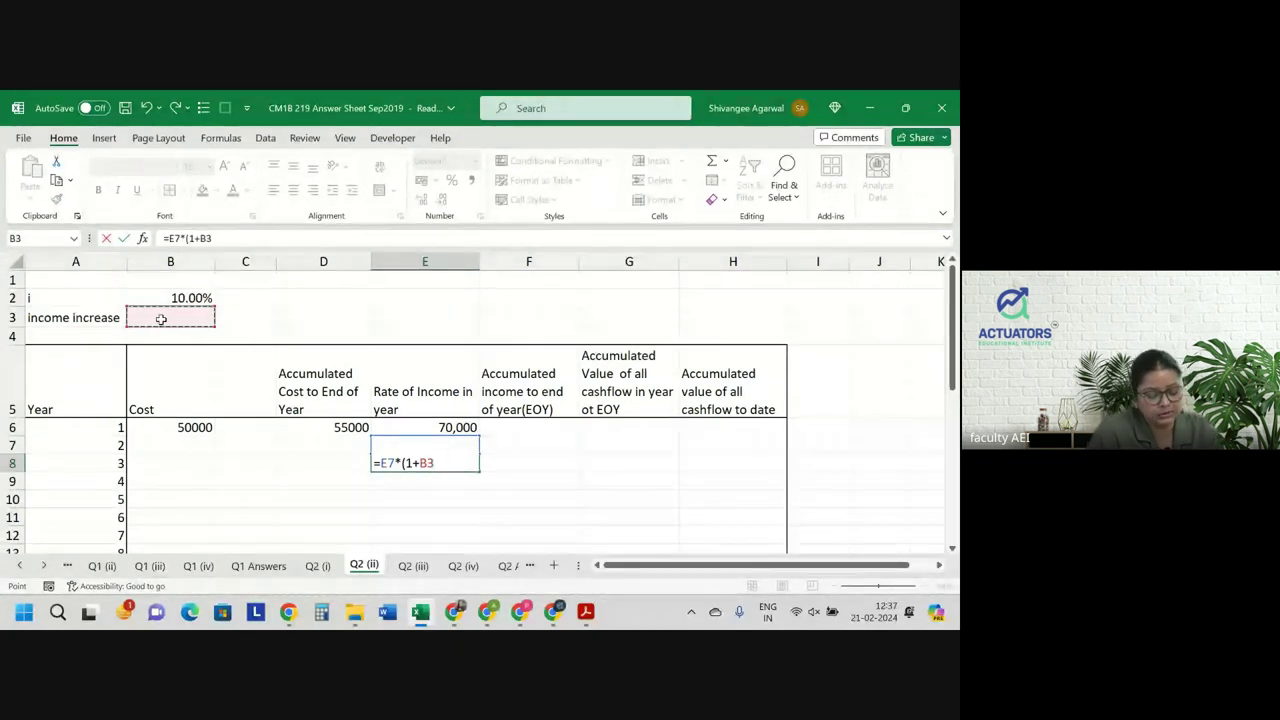
{"action": "key", "text": "F4"}
{"action": "type", "text": ")"}
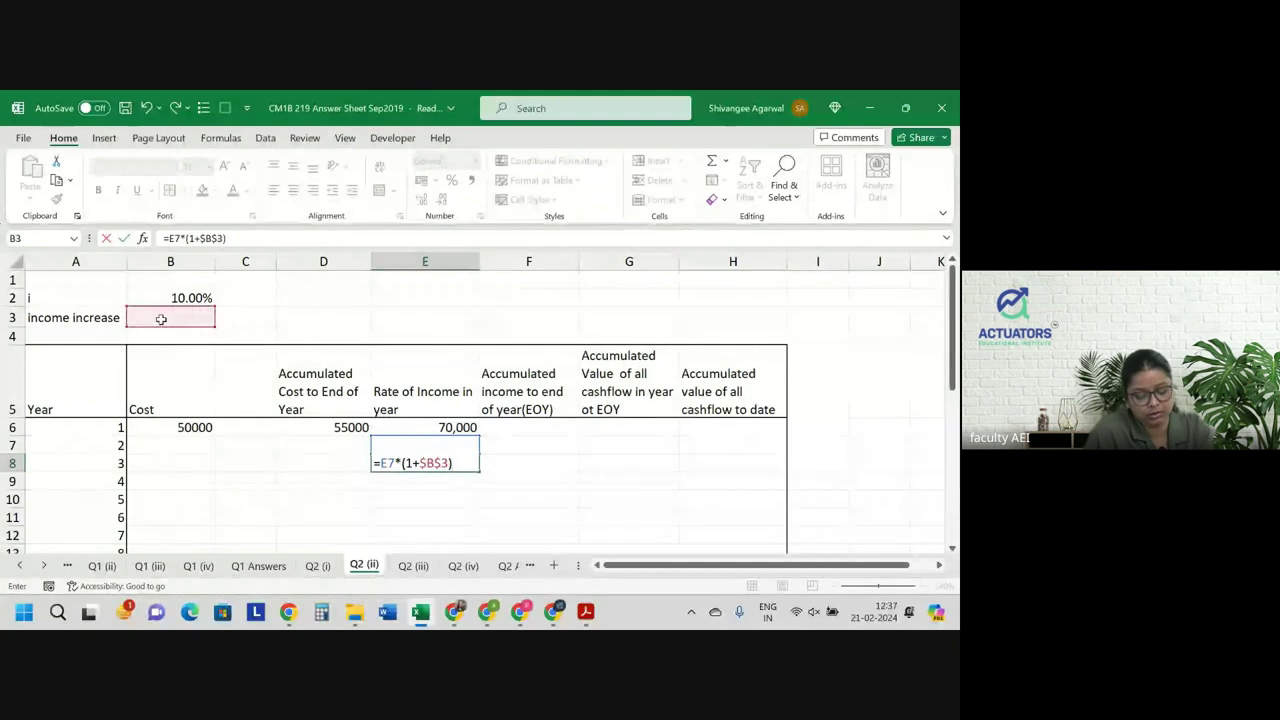
{"action": "type", "text": "^"}
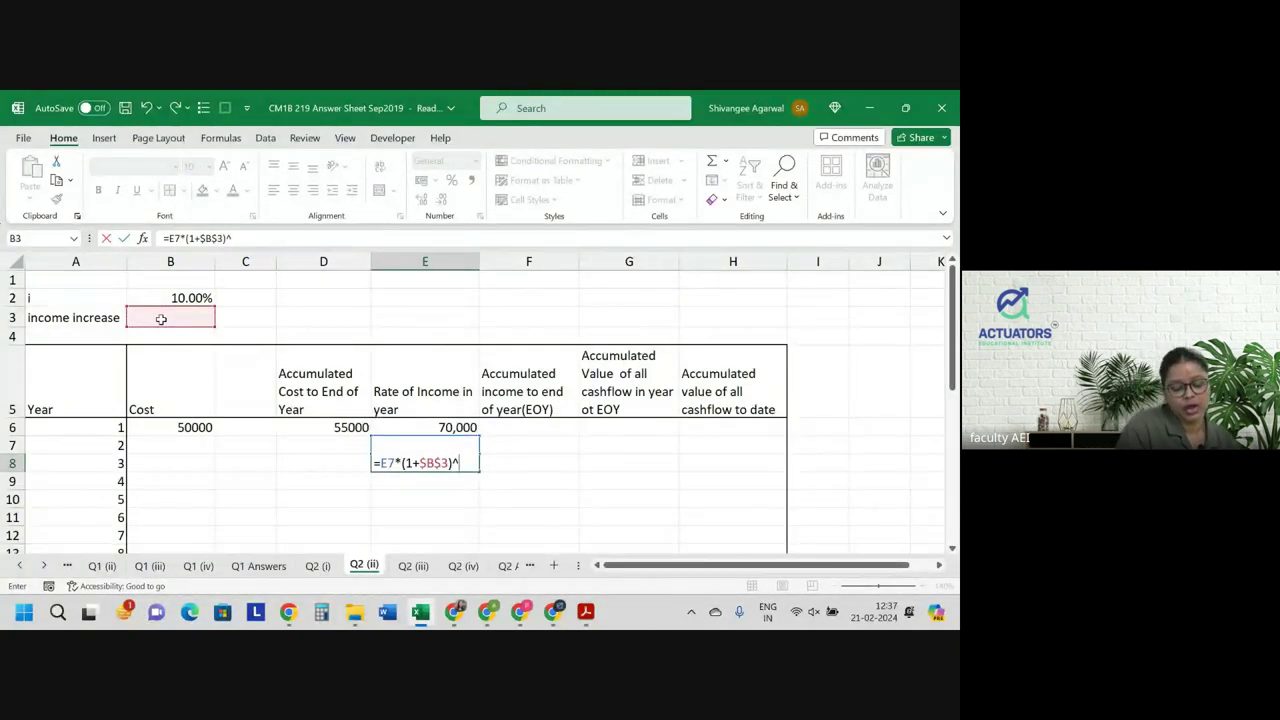
{"action": "type", "text": "2"}
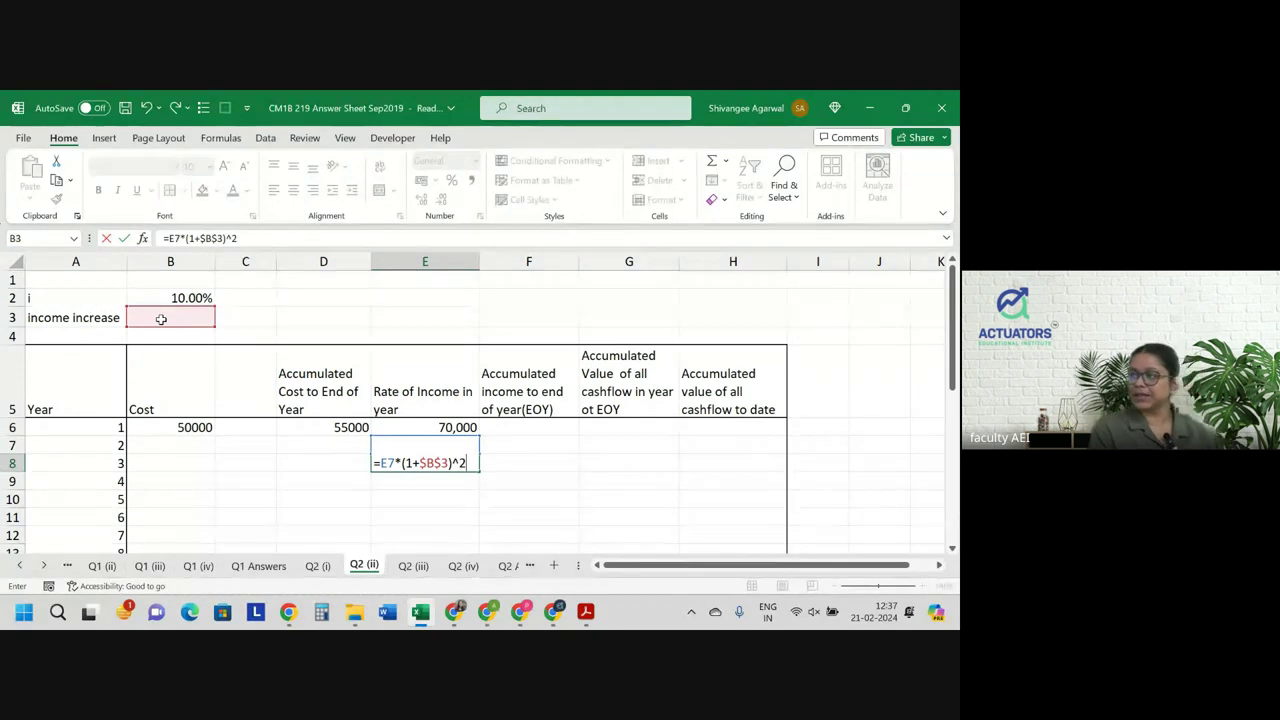
{"action": "key", "text": "Return"}
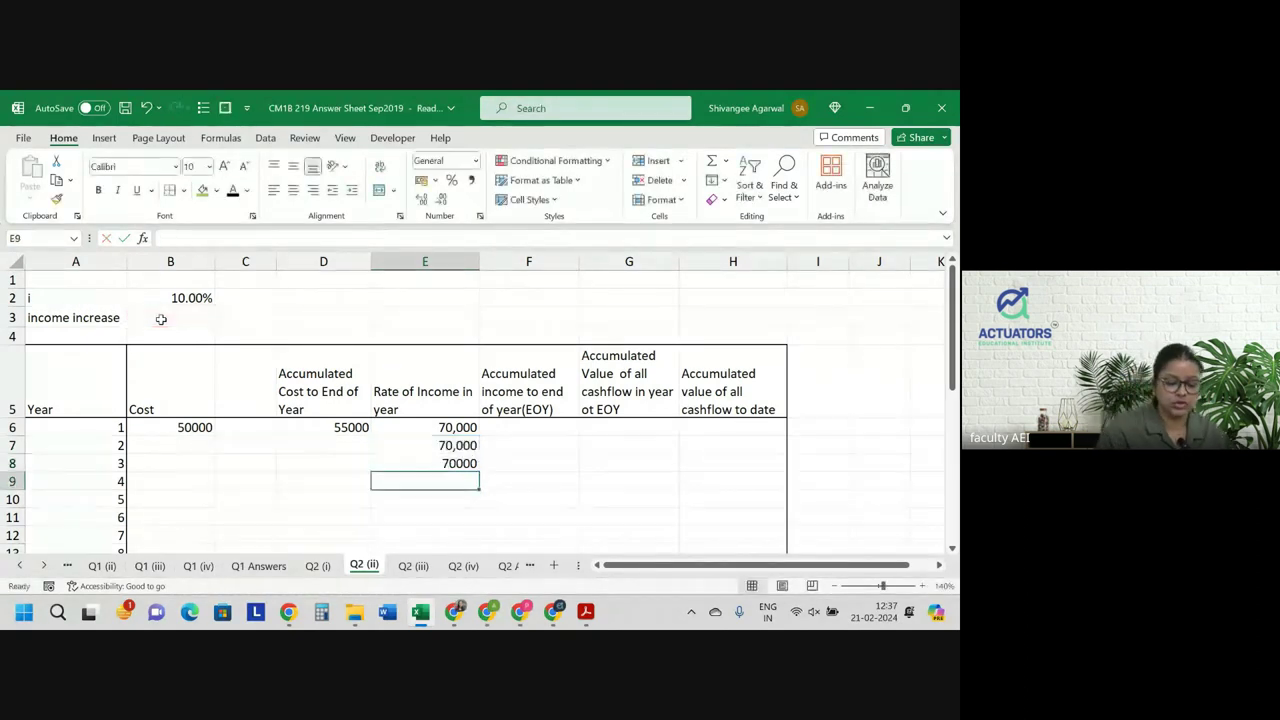
Correct year 3's income formula in E8 to =E6*(1+$B$3)^2.
{"action": "left_click", "coordinate": [433, 464]}
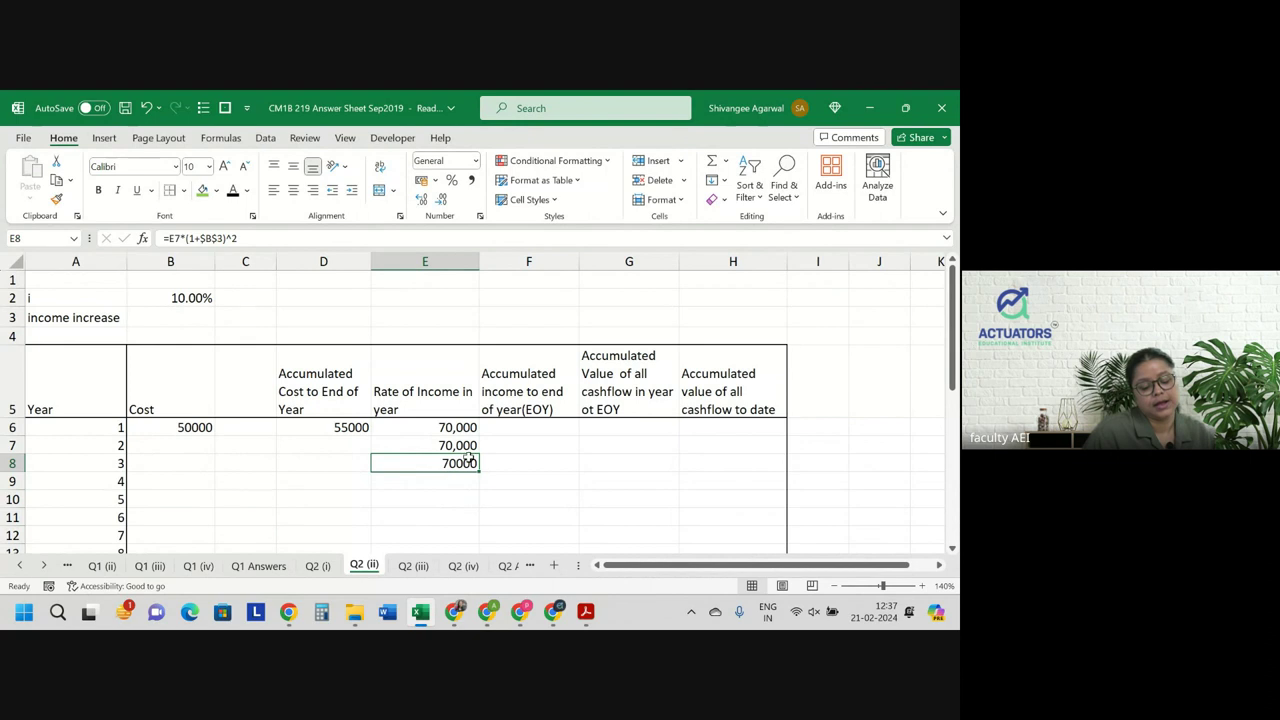
{"action": "double_click", "coordinate": [466, 460]}
{"action": "key", "text": "Return"}
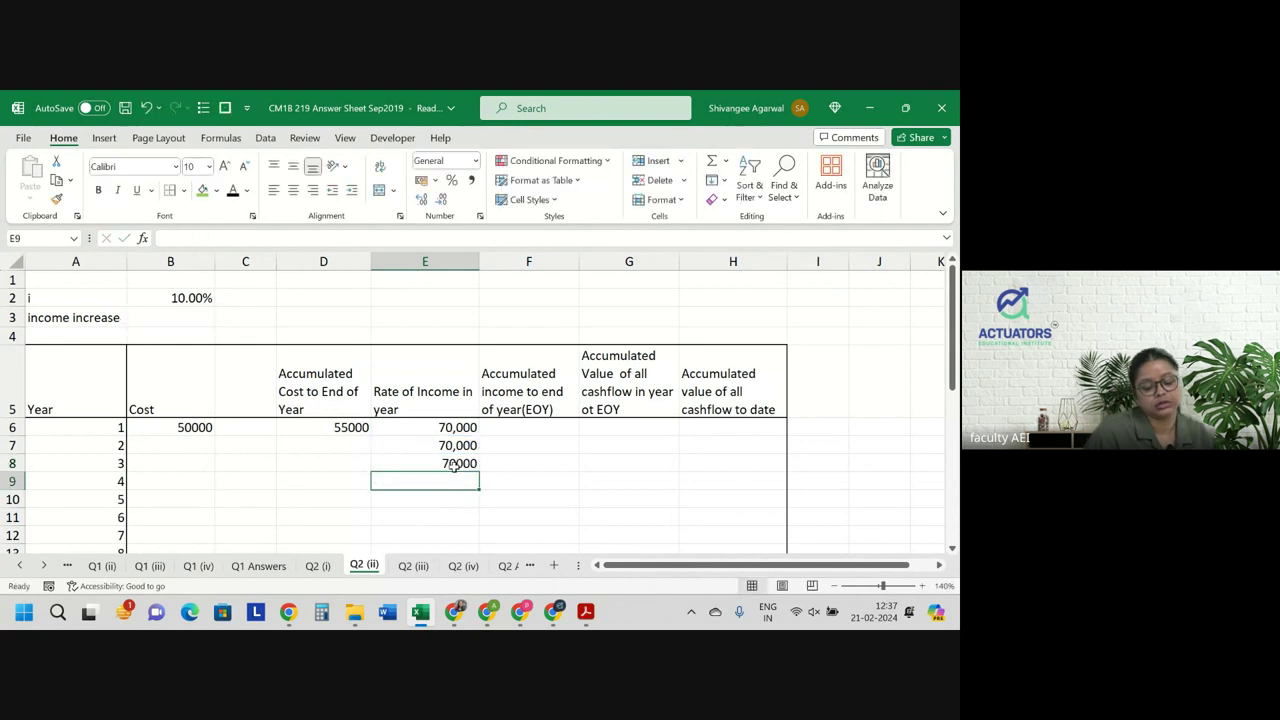
{"action": "double_click", "coordinate": [455, 465]}
{"action": "left_click", "coordinate": [397, 465]}
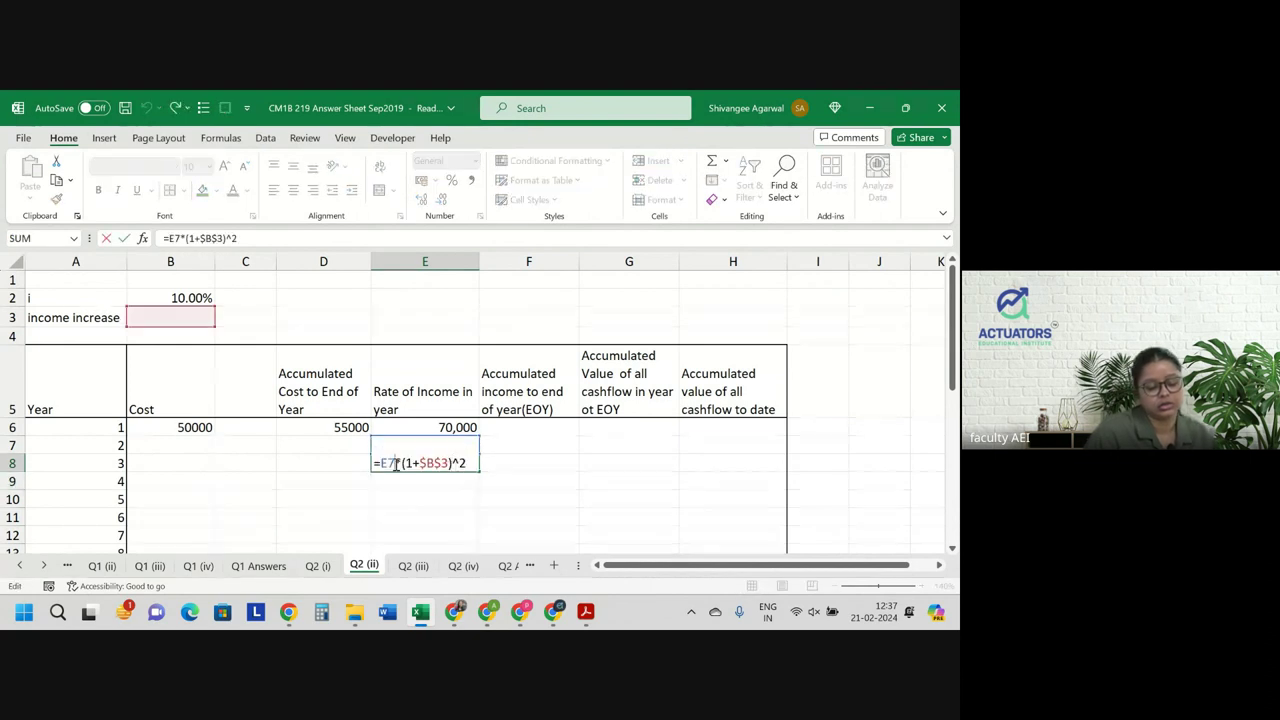
{"action": "key", "text": "BackSpace"}
{"action": "type", "text": "6"}
{"action": "key", "text": "Return"}
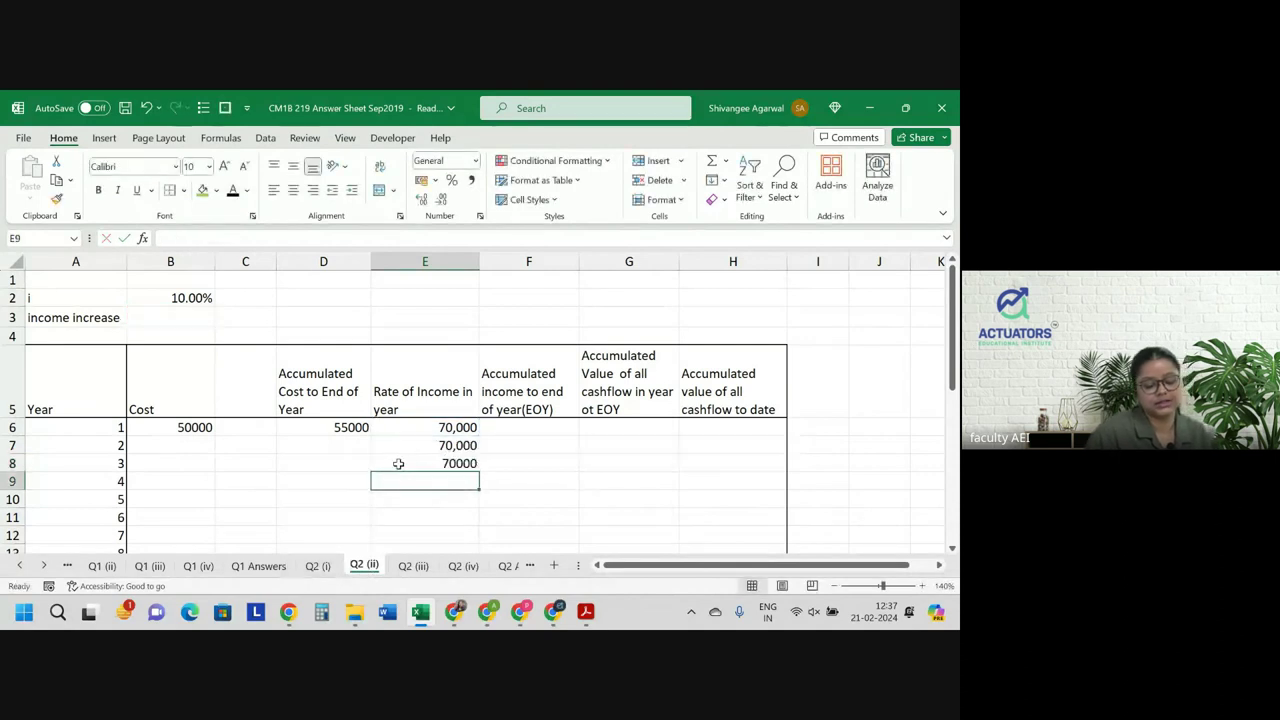
{"action": "left_click", "coordinate": [412, 464]}
Set year 4's income in E9 to =E8.
{"action": "left_click", "coordinate": [446, 476]}
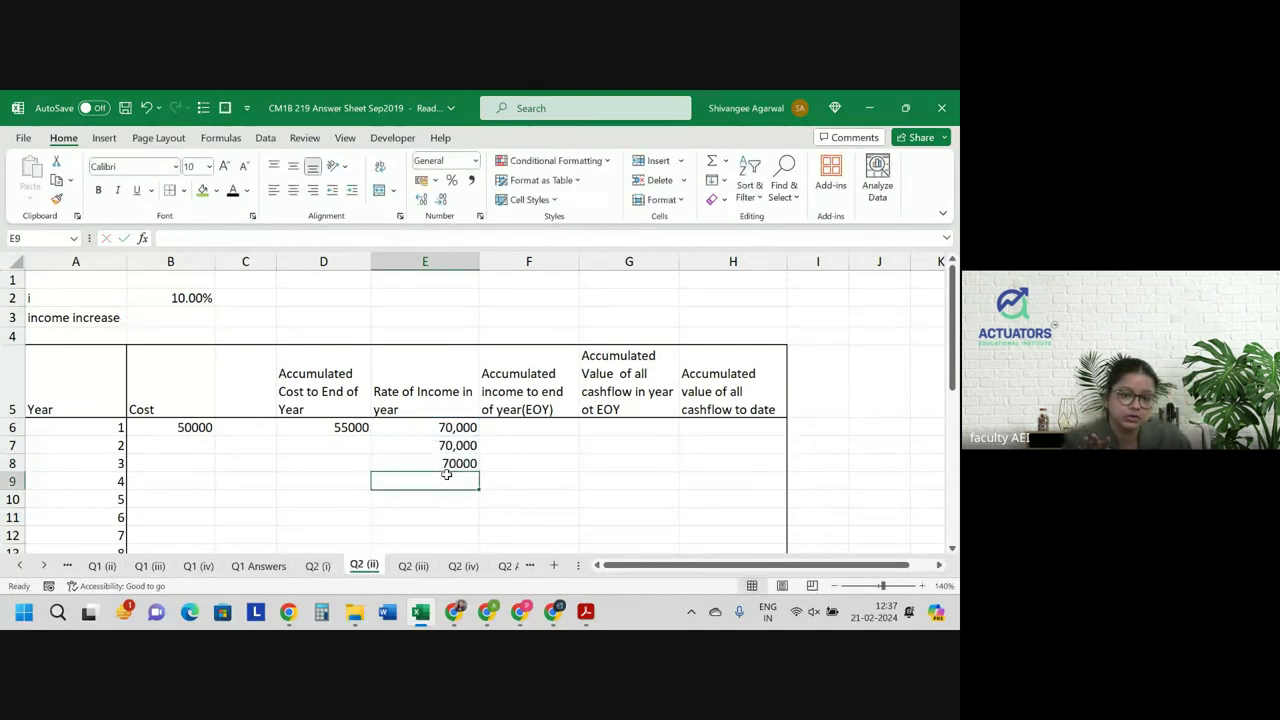
{"action": "type", "text": "="}
{"action": "key", "text": "Up"}
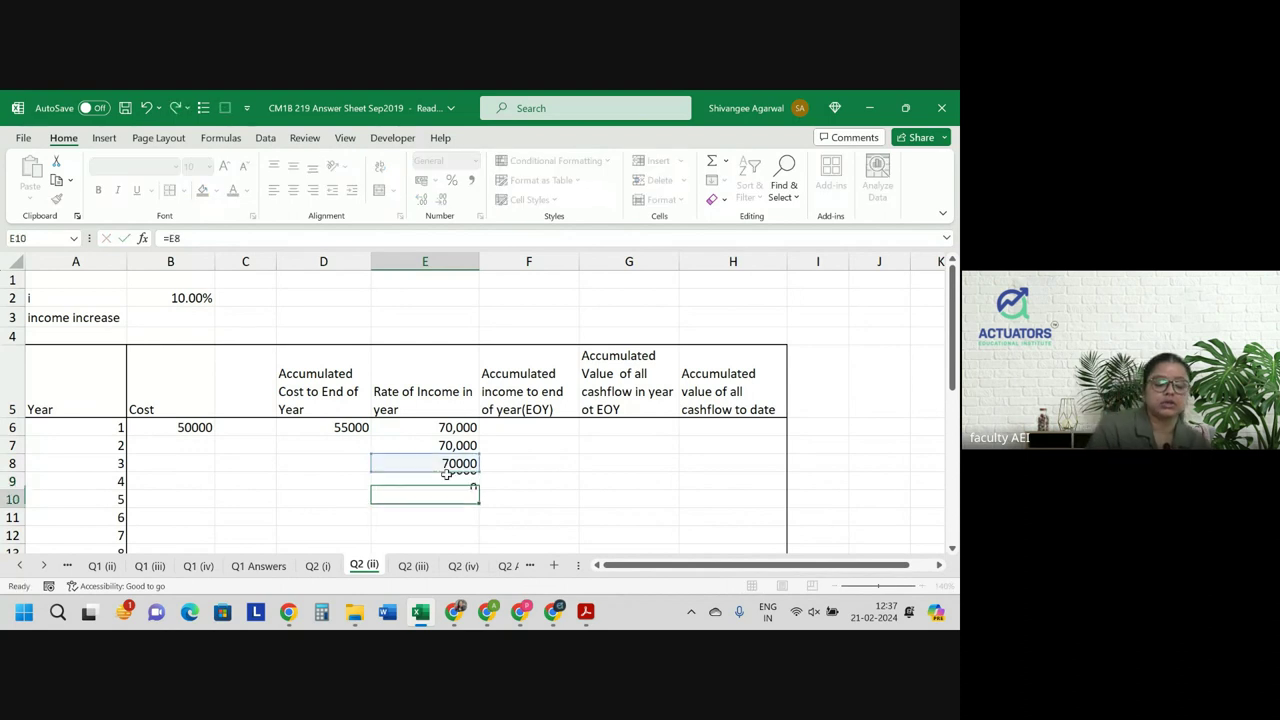
{"action": "key", "text": "Return"}
Try filling the income formulas down, undo it, and review the year 2 and 3 formulas.
{"action": "left_click", "coordinate": [441, 445]}
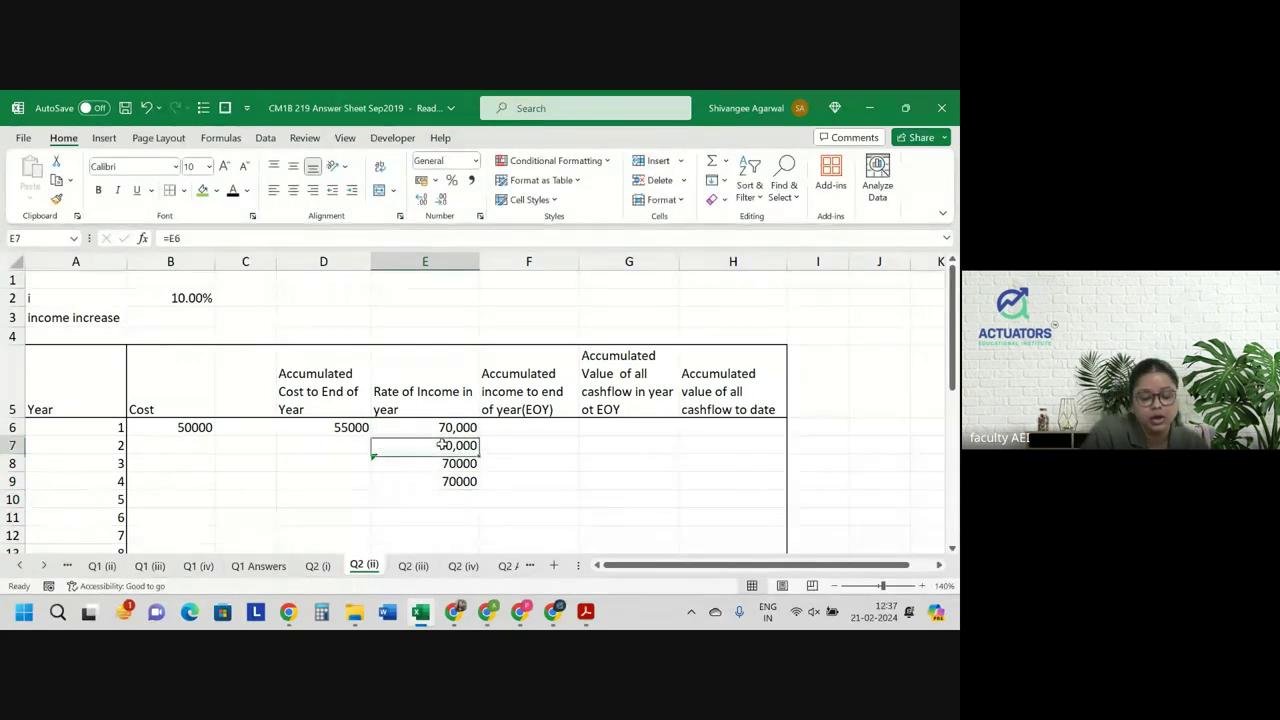
{"action": "double_click", "coordinate": [441, 445]}
{"action": "key", "text": "Return"}
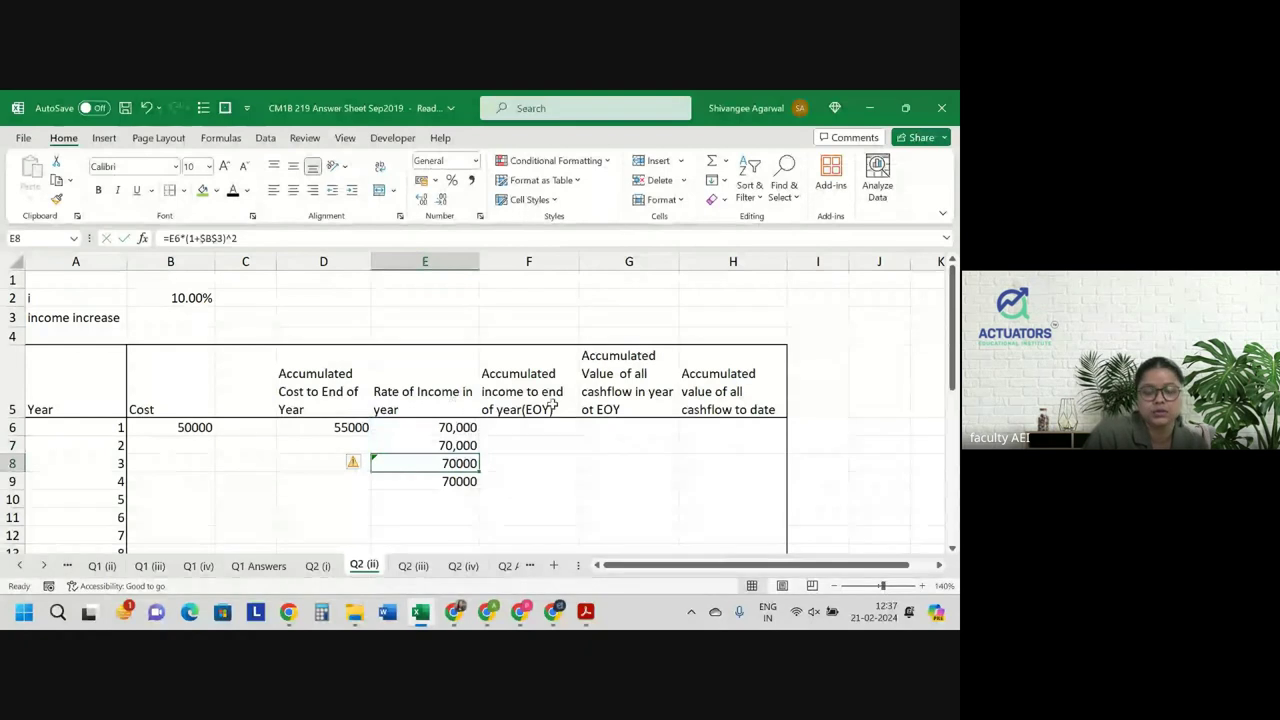
{"action": "left_click_drag", "start_coordinate": [463, 427], "coordinate": [449, 489]}
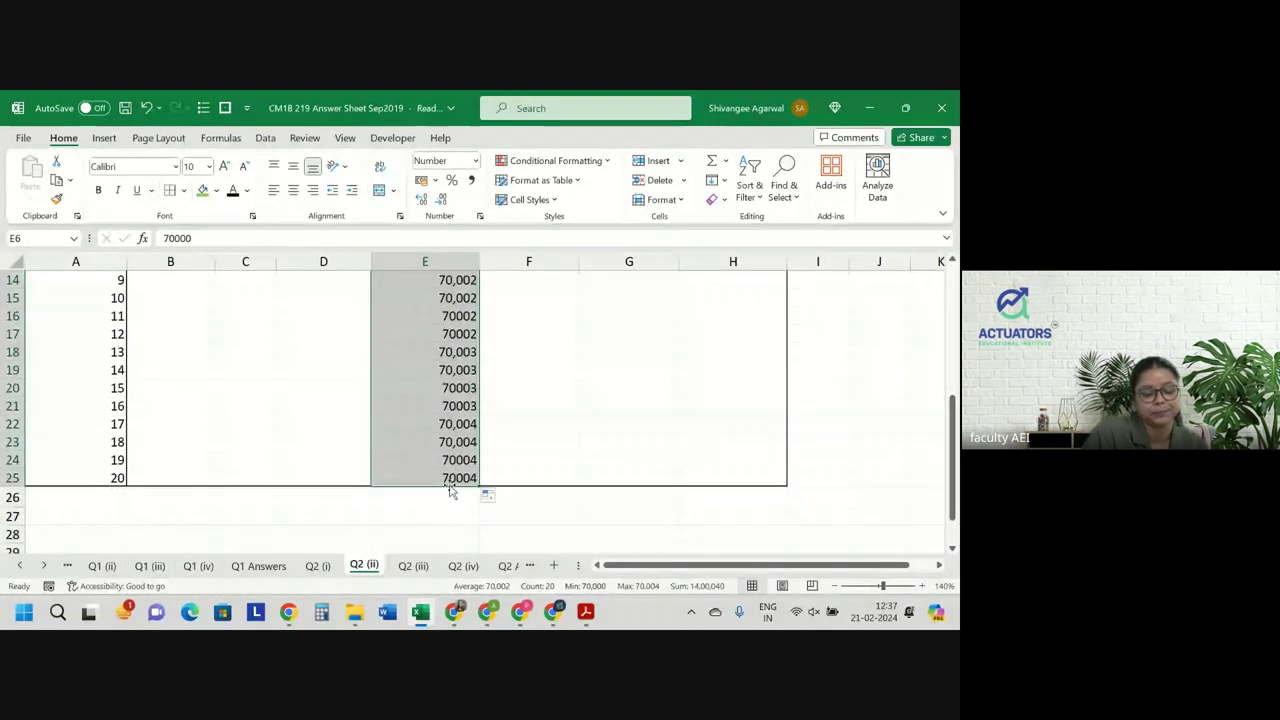
{"action": "scroll", "coordinate": [441, 384], "scroll_direction": "up", "scroll_amount": 3}
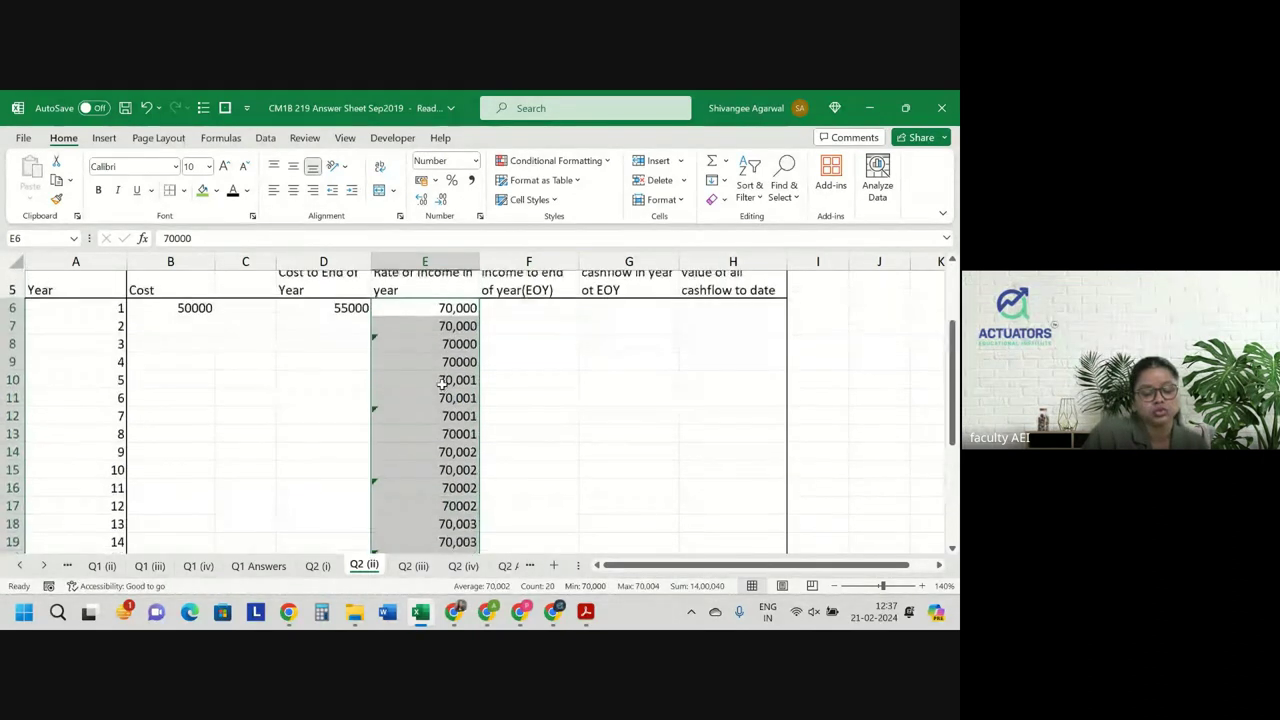
{"action": "key", "text": "ctrl+z"}
{"action": "left_click", "coordinate": [441, 380]}
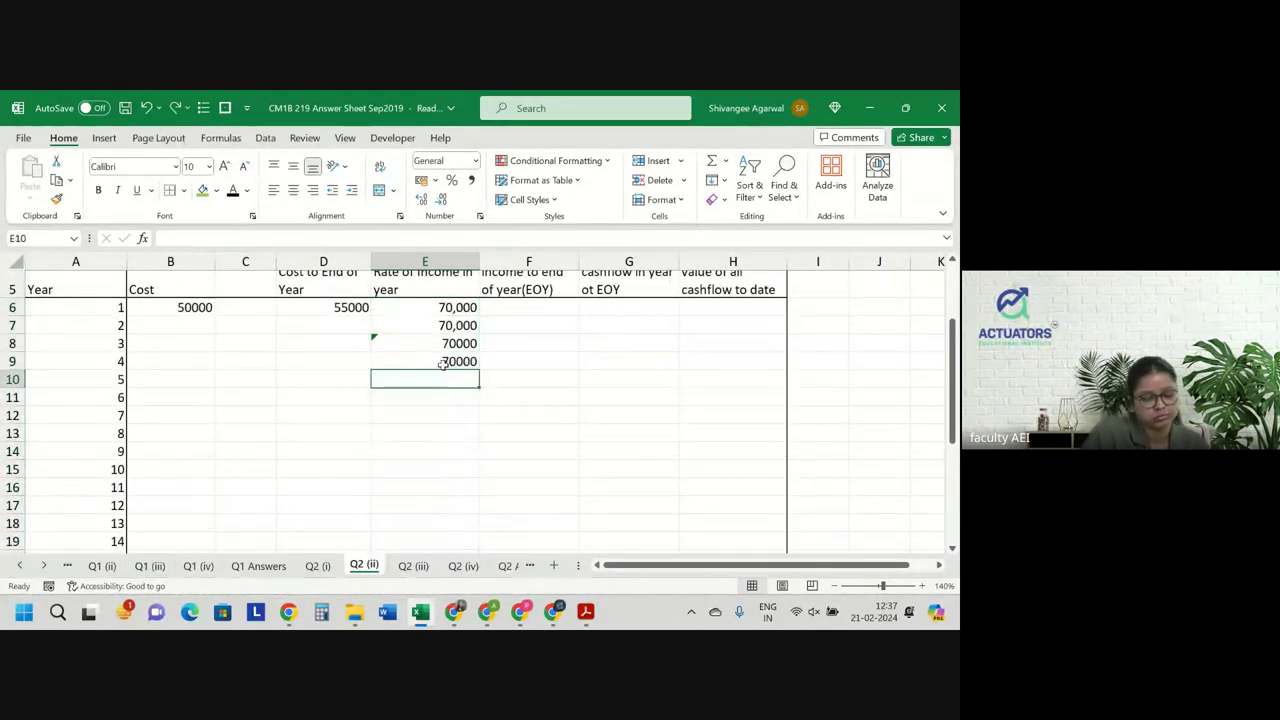
{"action": "key", "text": "ctrl+z"}
{"action": "double_click", "coordinate": [441, 343]}
{"action": "scroll", "coordinate": [439, 343], "scroll_direction": "up", "scroll_amount": 2}
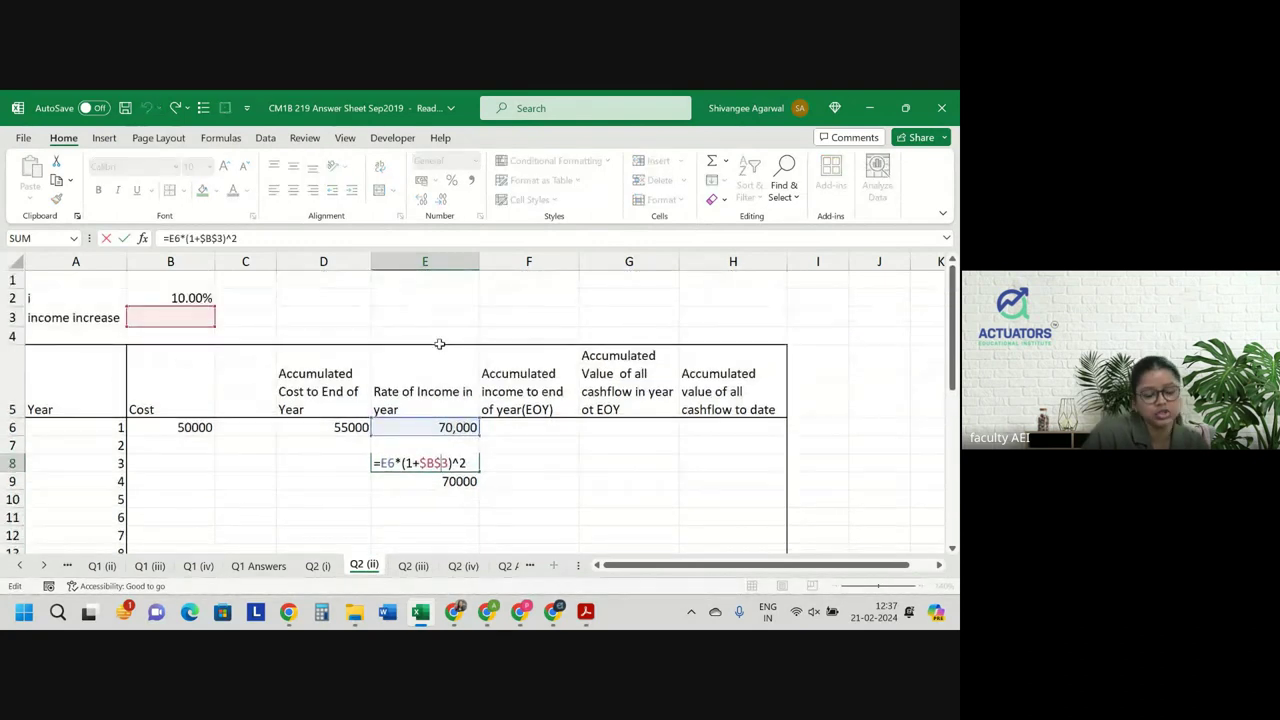
{"action": "key", "text": "Return"}
{"action": "left_click", "coordinate": [194, 315]}
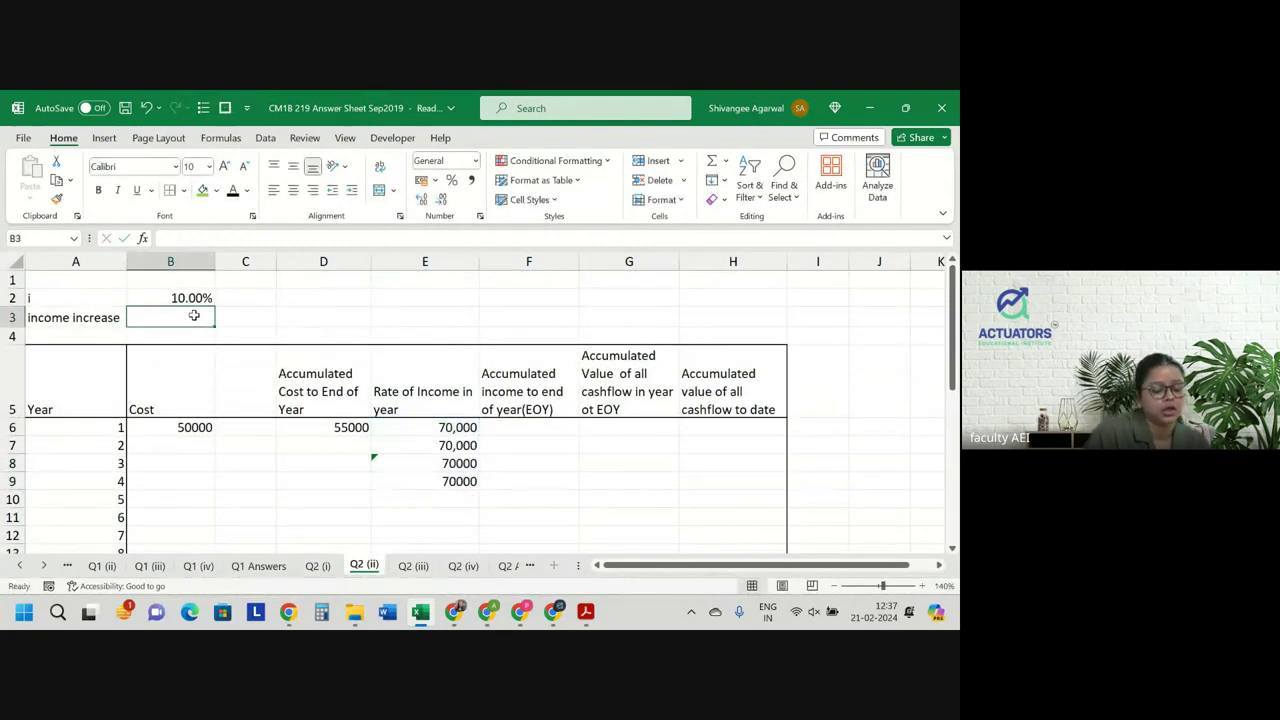
Set the income increase in B3 to 20% and fill E8:E9's two-year pattern down to year 20.
{"action": "type", "text": "20%"}
{"action": "key", "text": "Return"}
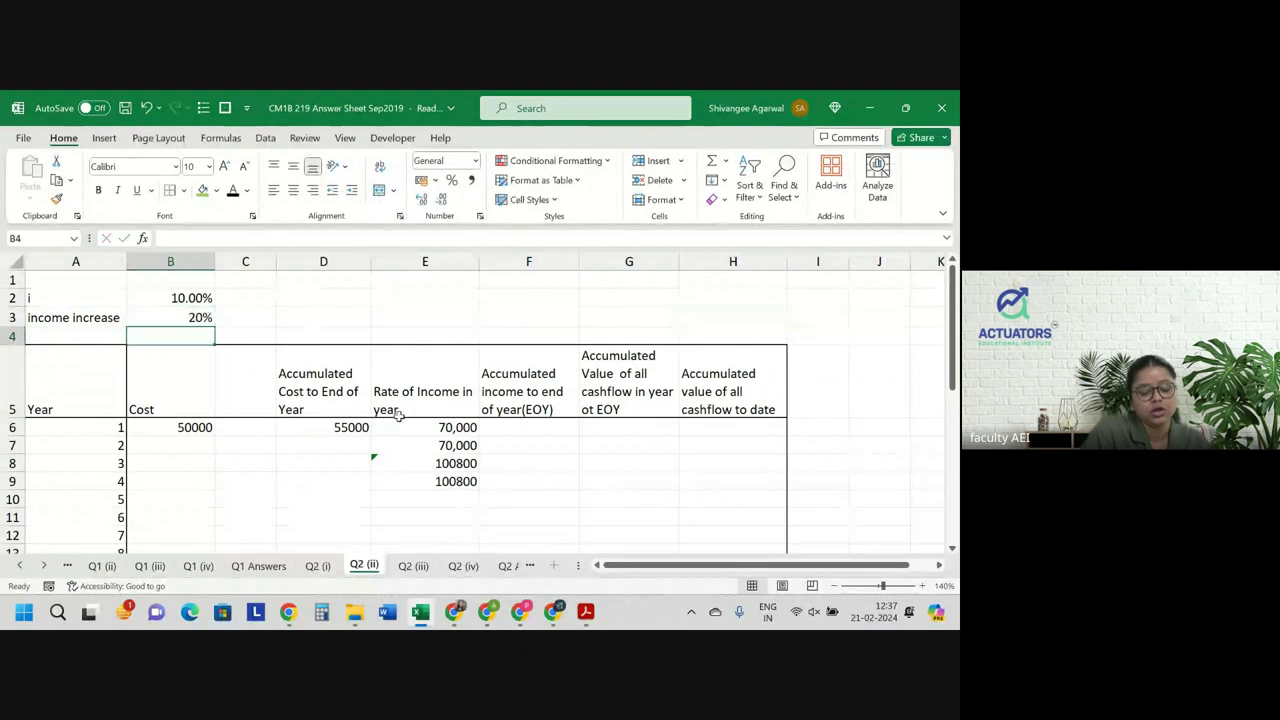
{"action": "left_click_drag", "start_coordinate": [447, 429], "coordinate": [462, 503]}
{"action": "scroll", "coordinate": [457, 422], "scroll_direction": "up", "scroll_amount": 2}
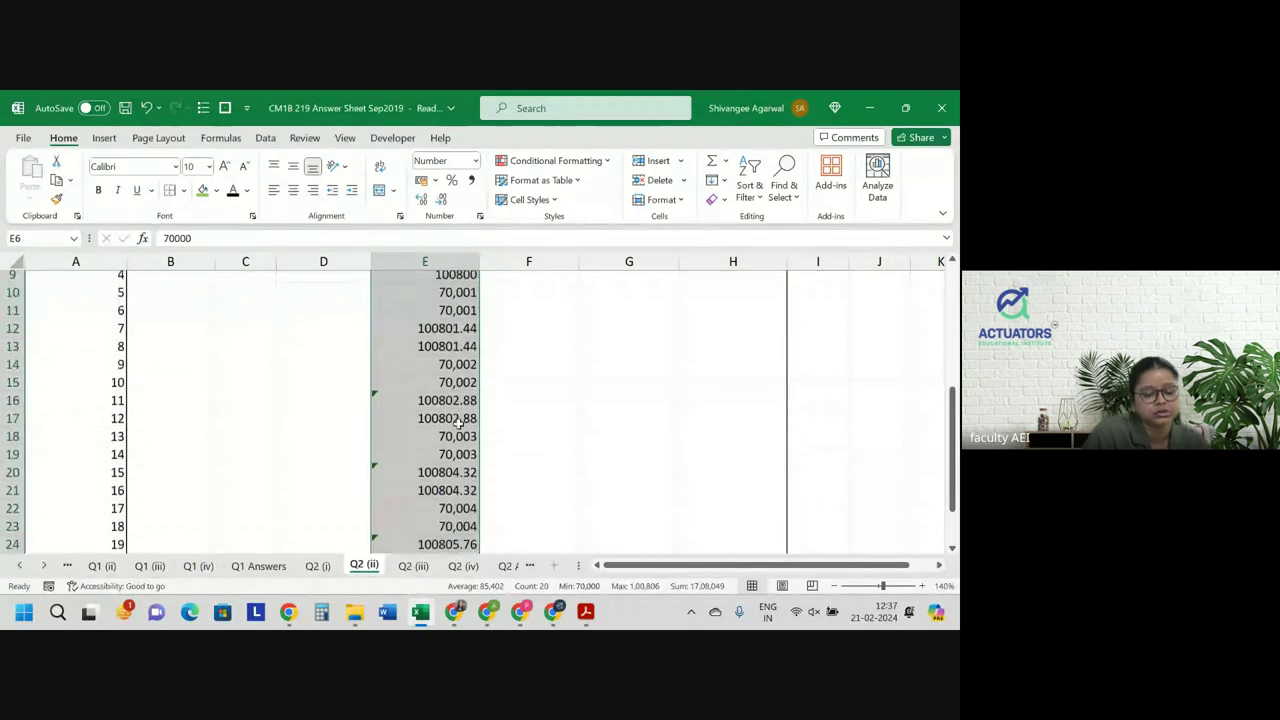
{"action": "scroll", "coordinate": [457, 424], "scroll_direction": "up", "scroll_amount": 2}
{"action": "left_click", "coordinate": [456, 418]}
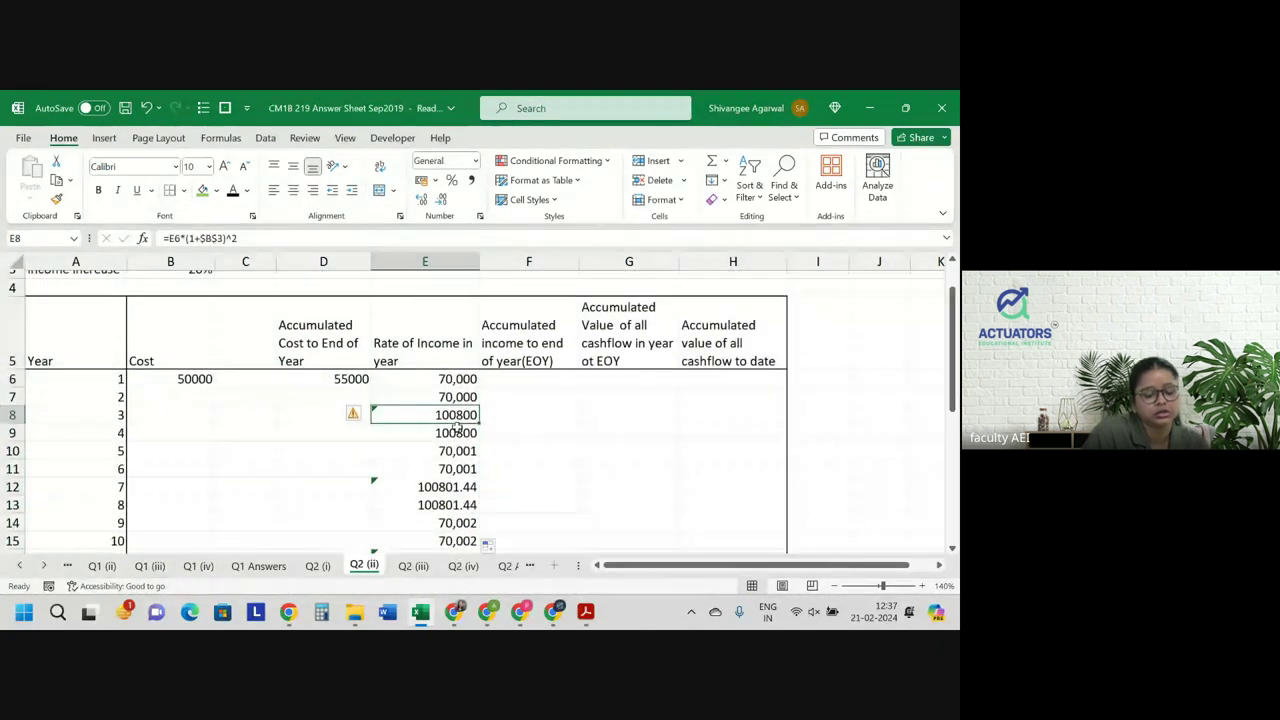
{"action": "key", "text": "ctrl+z"}
{"action": "left_click_drag", "start_coordinate": [447, 416], "coordinate": [446, 282]}
{"action": "left_click", "coordinate": [447, 420]}
{"action": "scroll", "coordinate": [440, 274], "scroll_direction": "up", "scroll_amount": 1}
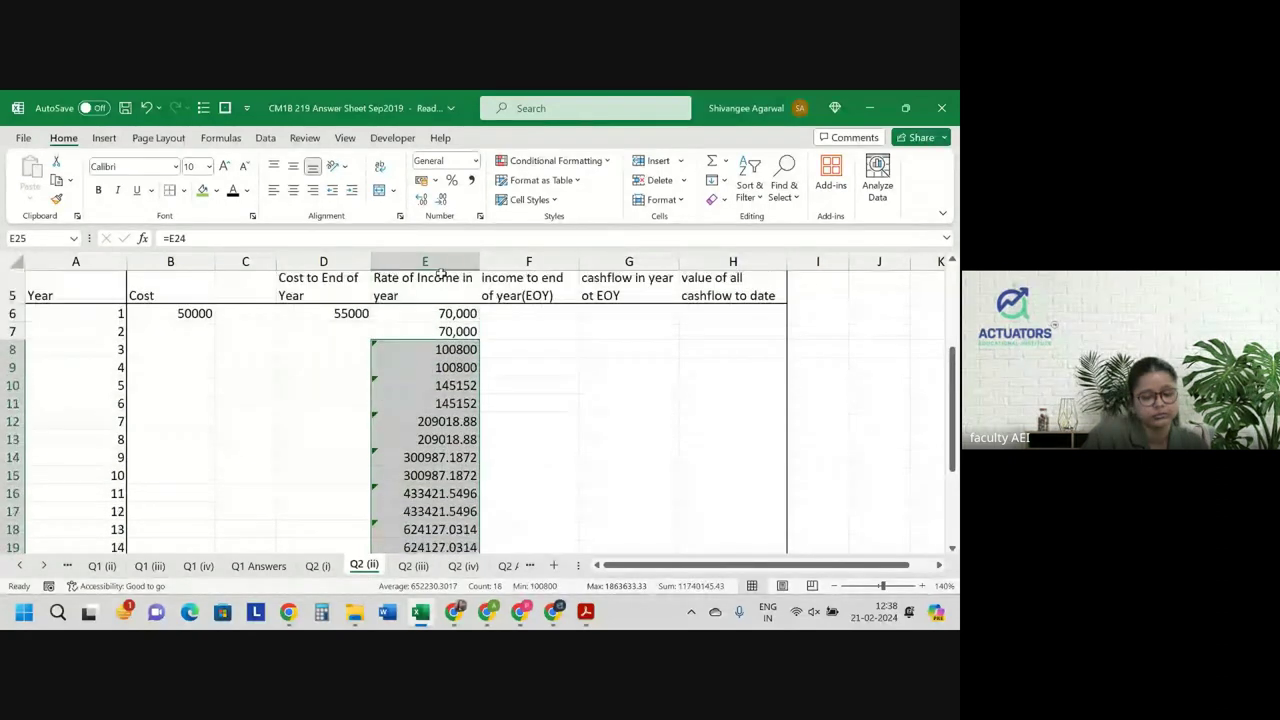
Adjust income decimals and copy the formatting of years 1–2 with Format Painter.
{"action": "left_click", "coordinate": [441, 201]}
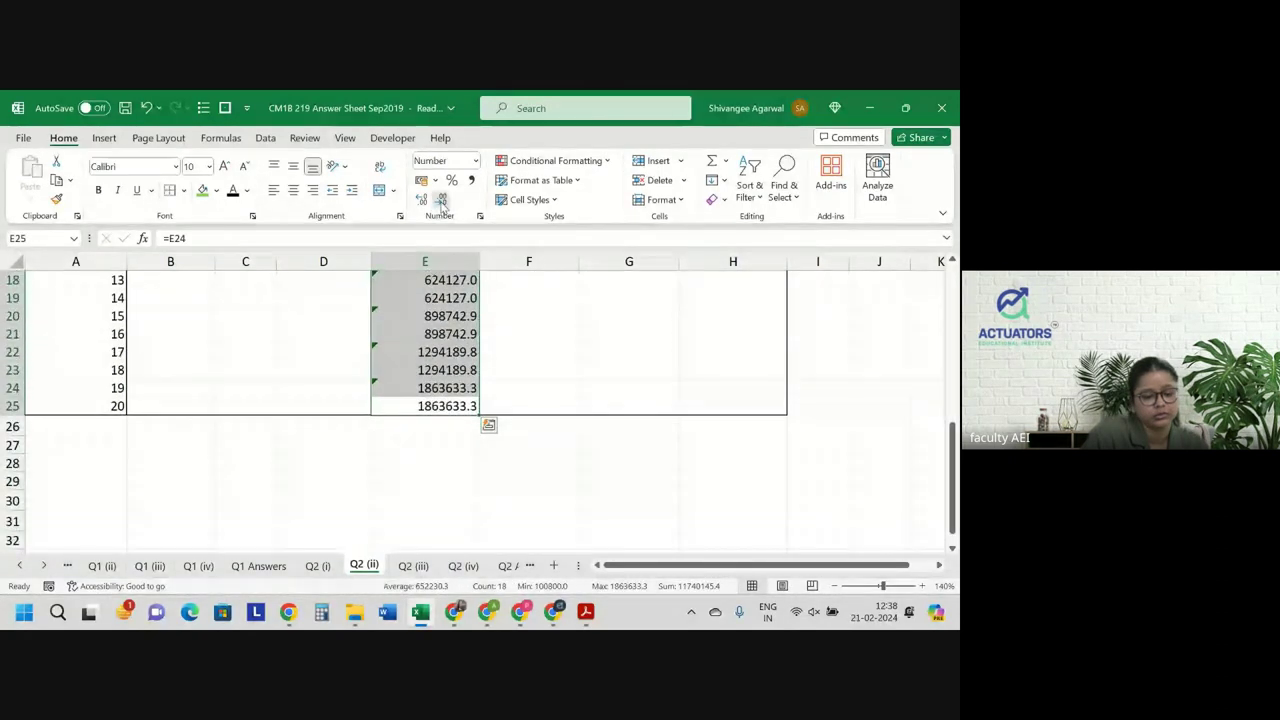
{"action": "left_click", "coordinate": [441, 201]}
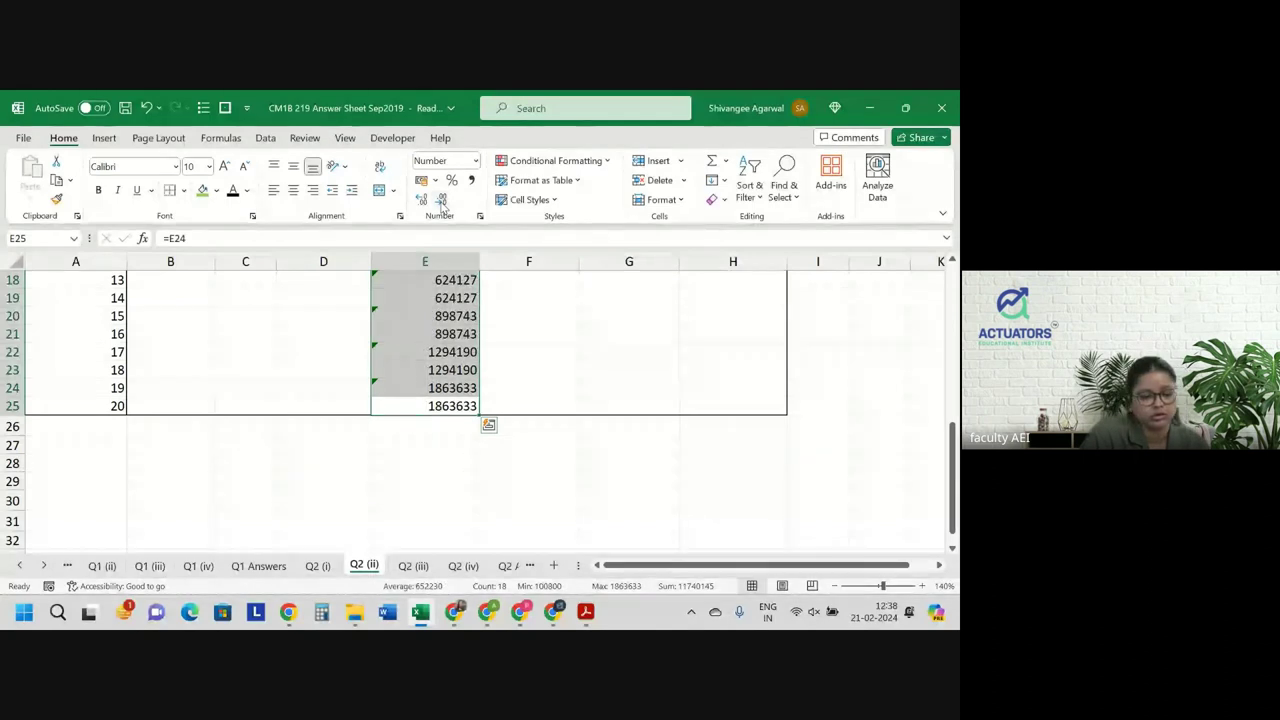
{"action": "left_click", "coordinate": [421, 199]}
{"action": "left_click", "coordinate": [421, 199]}
{"action": "scroll", "coordinate": [430, 315], "scroll_direction": "up", "scroll_amount": 3}
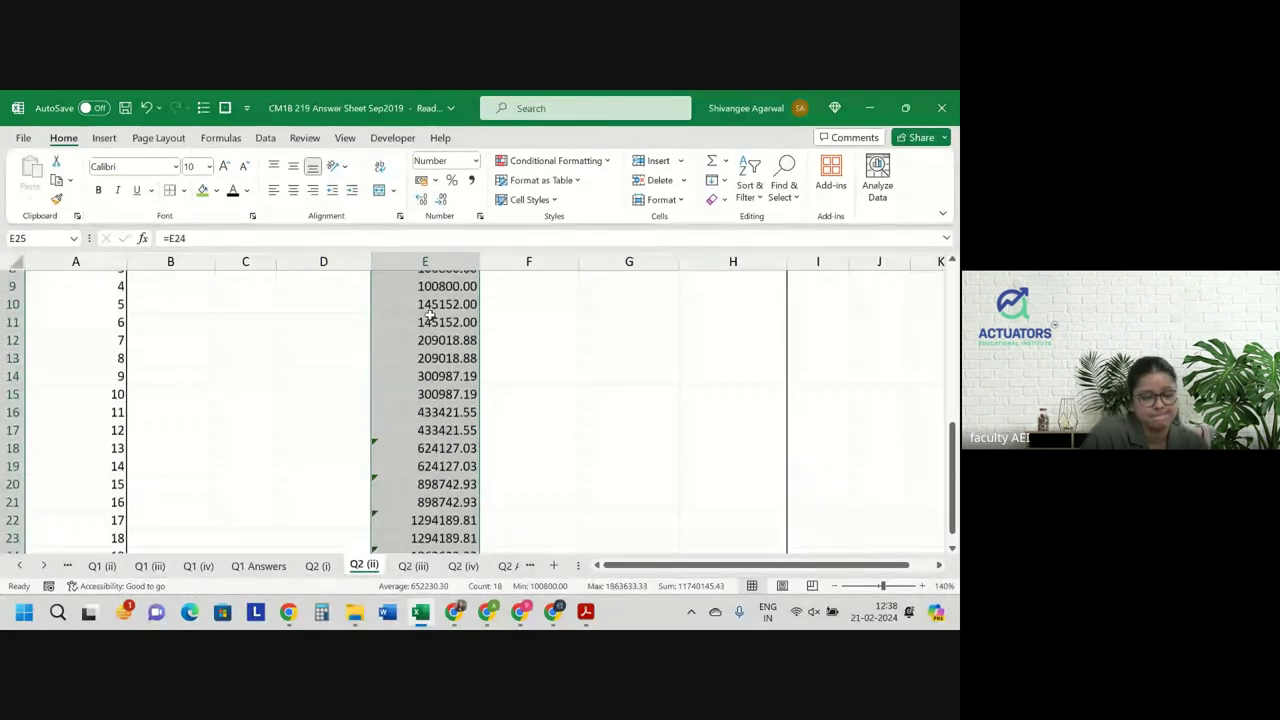
{"action": "scroll", "coordinate": [430, 315], "scroll_direction": "up", "scroll_amount": 3}
{"action": "left_click", "coordinate": [437, 376]}
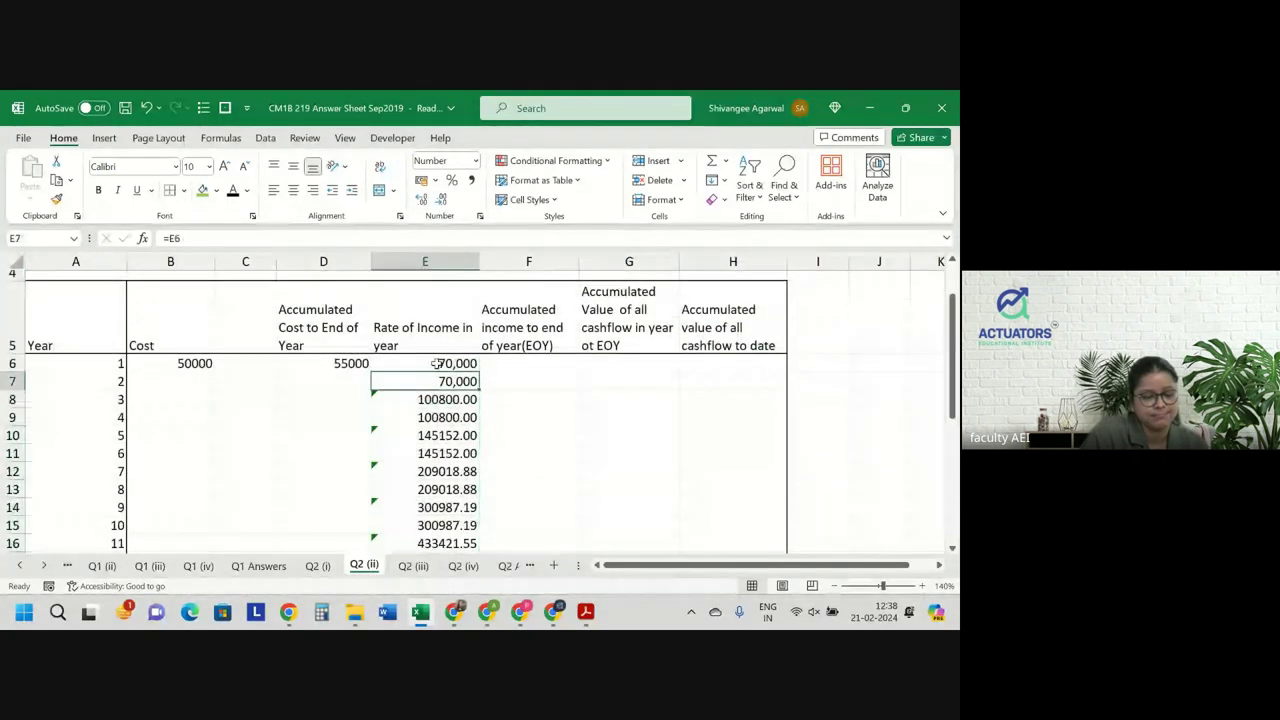
{"action": "left_click", "coordinate": [435, 362]}
{"action": "mouse_move", "coordinate": [433, 360]}
{"action": "left_mouse_down"}
{"action": "mouse_move", "coordinate": [414, 522]}
{"action": "mouse_move", "coordinate": [457, 566]}
{"action": "left_mouse_up"}
{"action": "left_click", "coordinate": [56, 198]}
{"action": "scroll", "coordinate": [435, 512], "scroll_direction": "up", "scroll_amount": 3}
{"action": "left_click", "coordinate": [436, 423]}
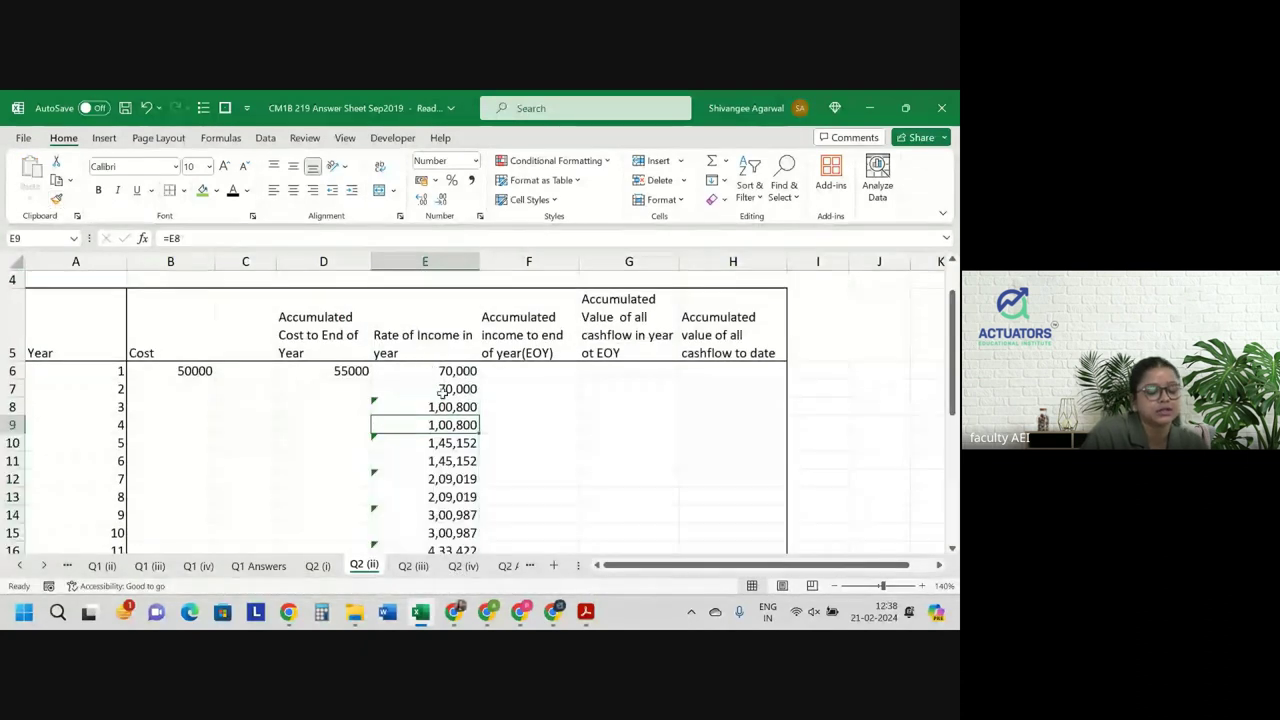
Show the whole Rate of Income column E6:E25 with two decimals.
{"action": "left_click", "coordinate": [432, 371]}
{"action": "key", "text": "ctrl+shift+Down"}
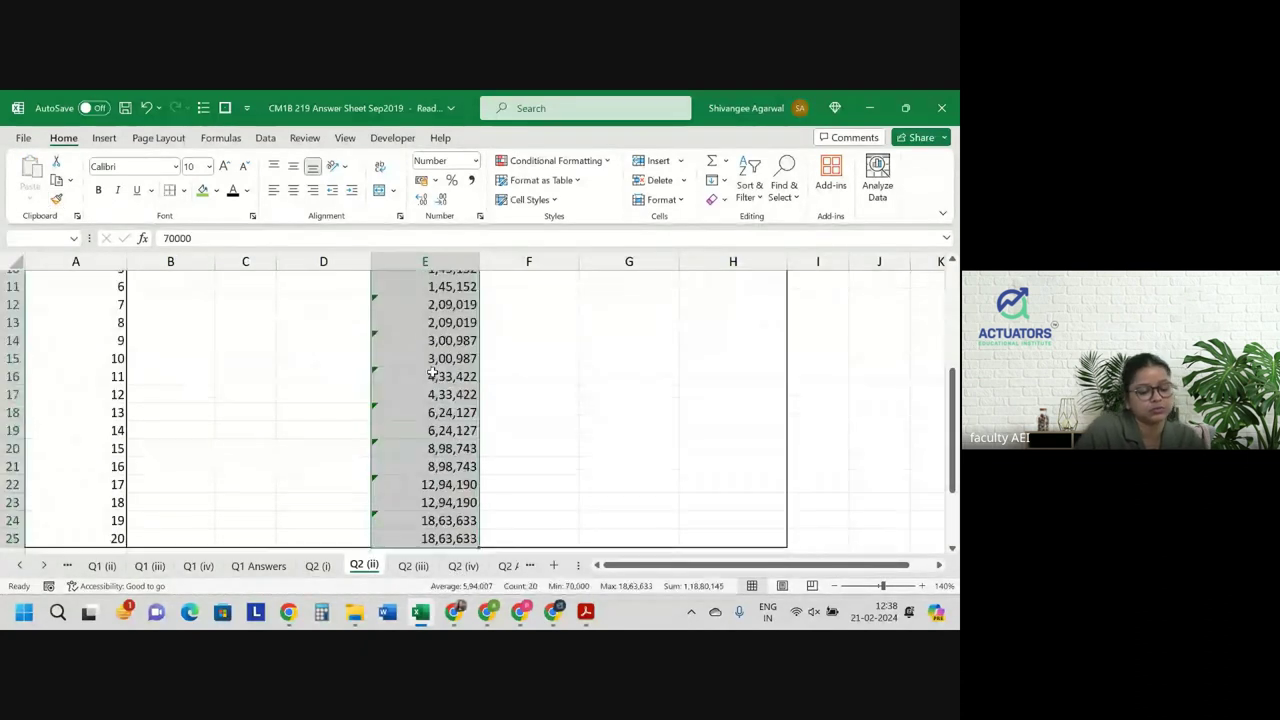
{"action": "left_click", "coordinate": [422, 201]}
{"action": "left_click", "coordinate": [422, 201]}
{"action": "scroll", "coordinate": [446, 346], "scroll_direction": "up", "scroll_amount": 3}
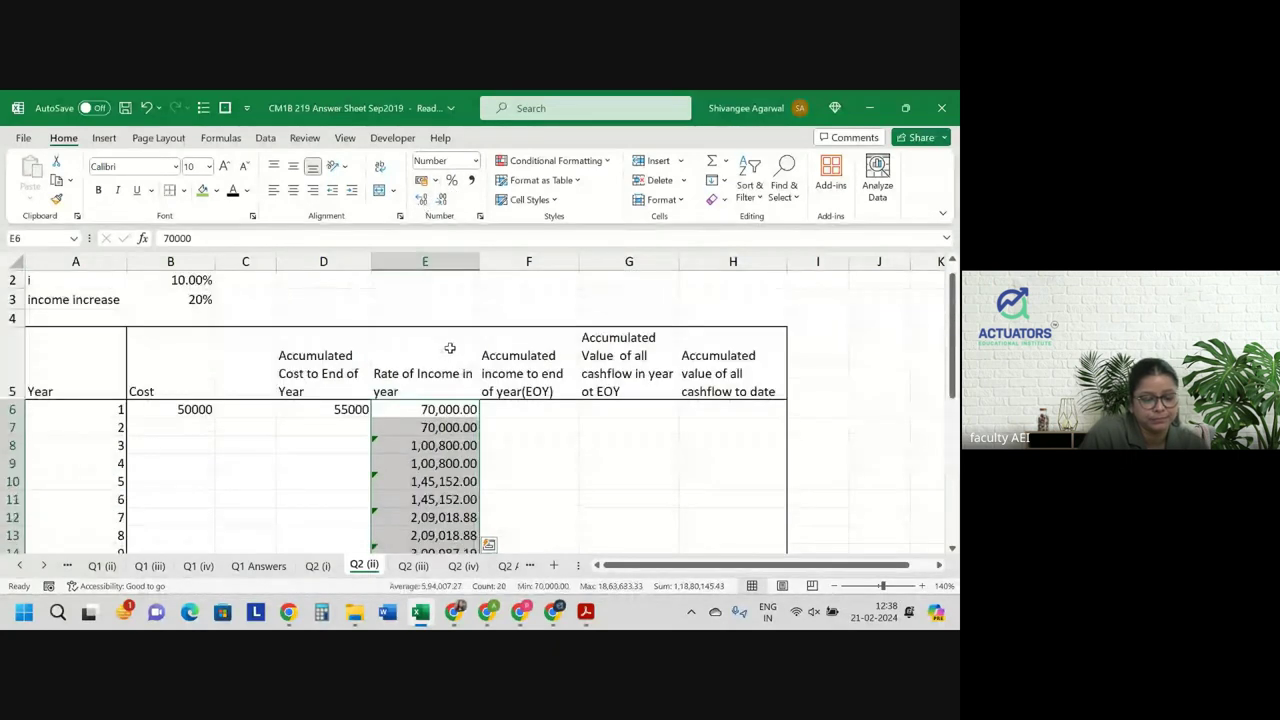
{"action": "left_click", "coordinate": [457, 425]}
{"action": "scroll", "coordinate": [457, 425], "scroll_direction": "down", "scroll_amount": 1}
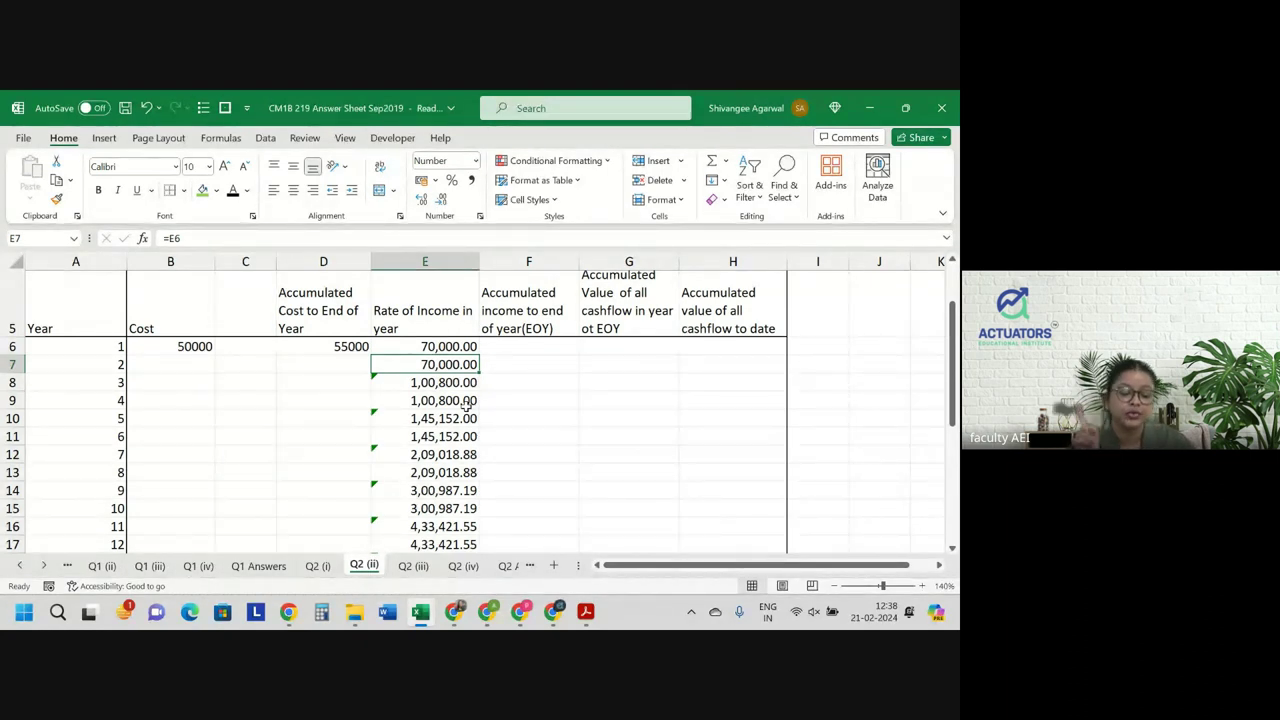
{"action": "left_click", "coordinate": [440, 386]}
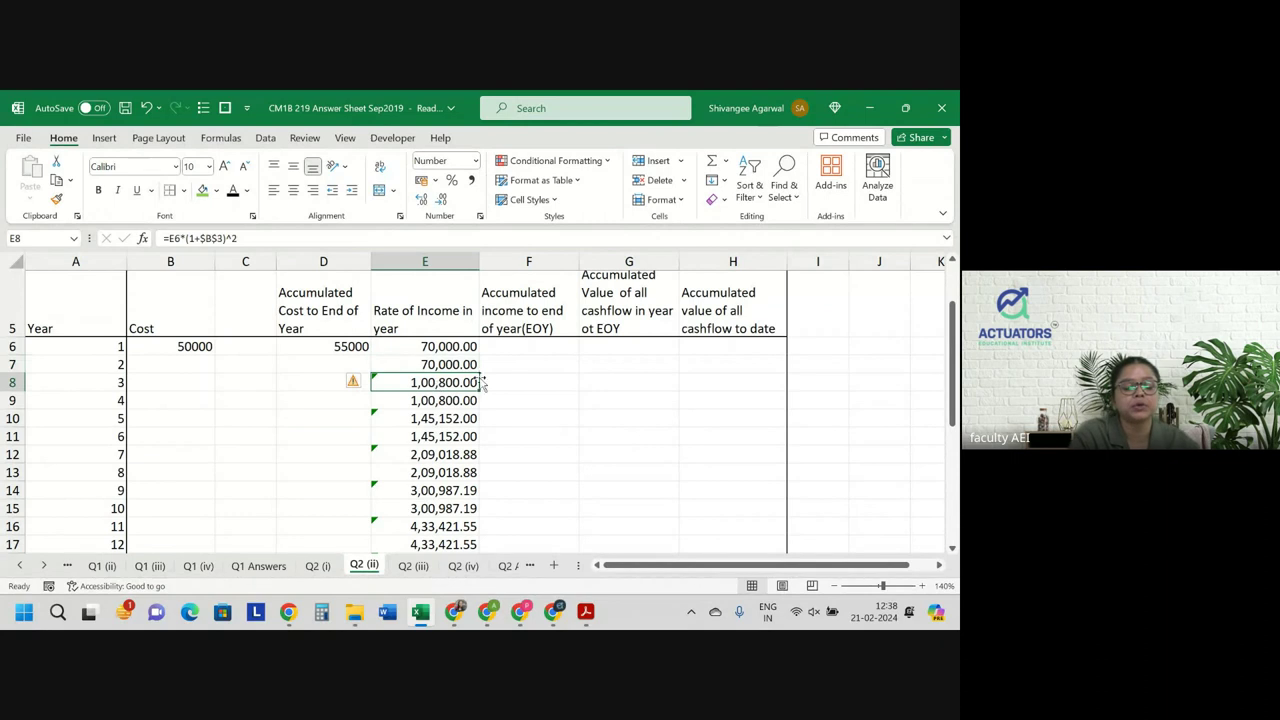
{"action": "double_click", "coordinate": [458, 382]}
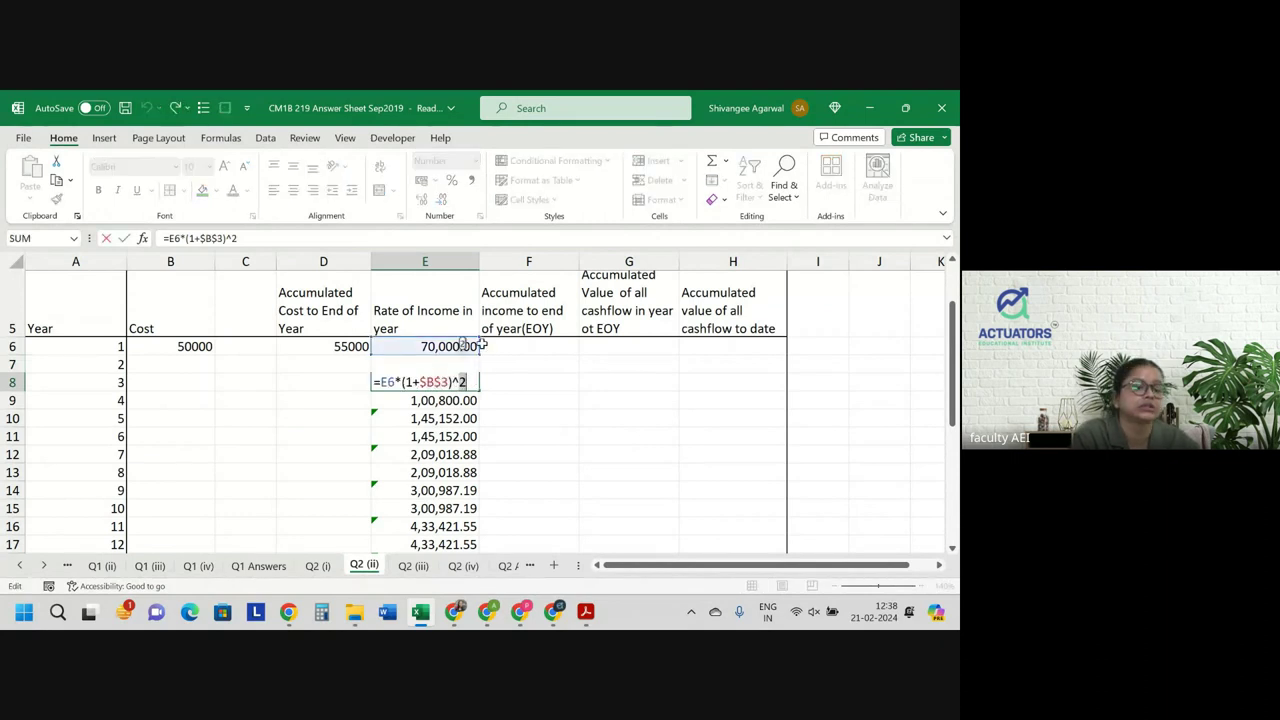
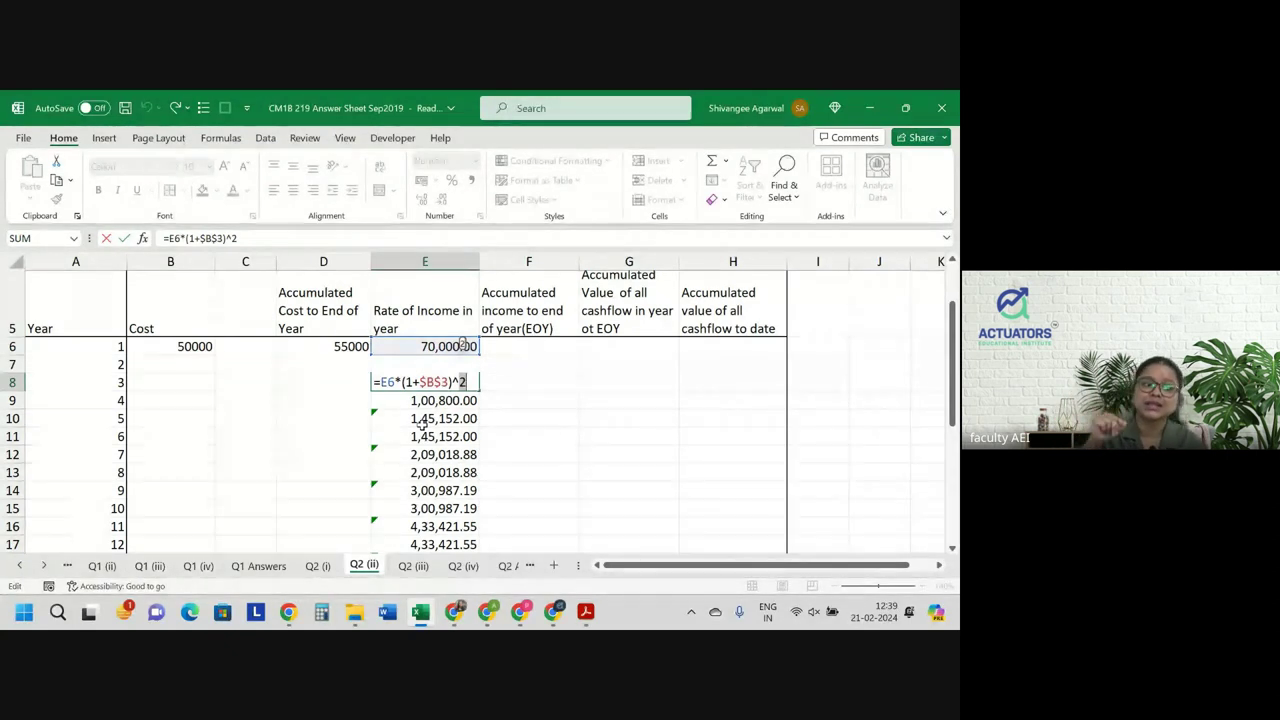
Commit the E8 income formula and review the E10 formula, leaving it unchanged.
{"action": "key", "text": "Return"}
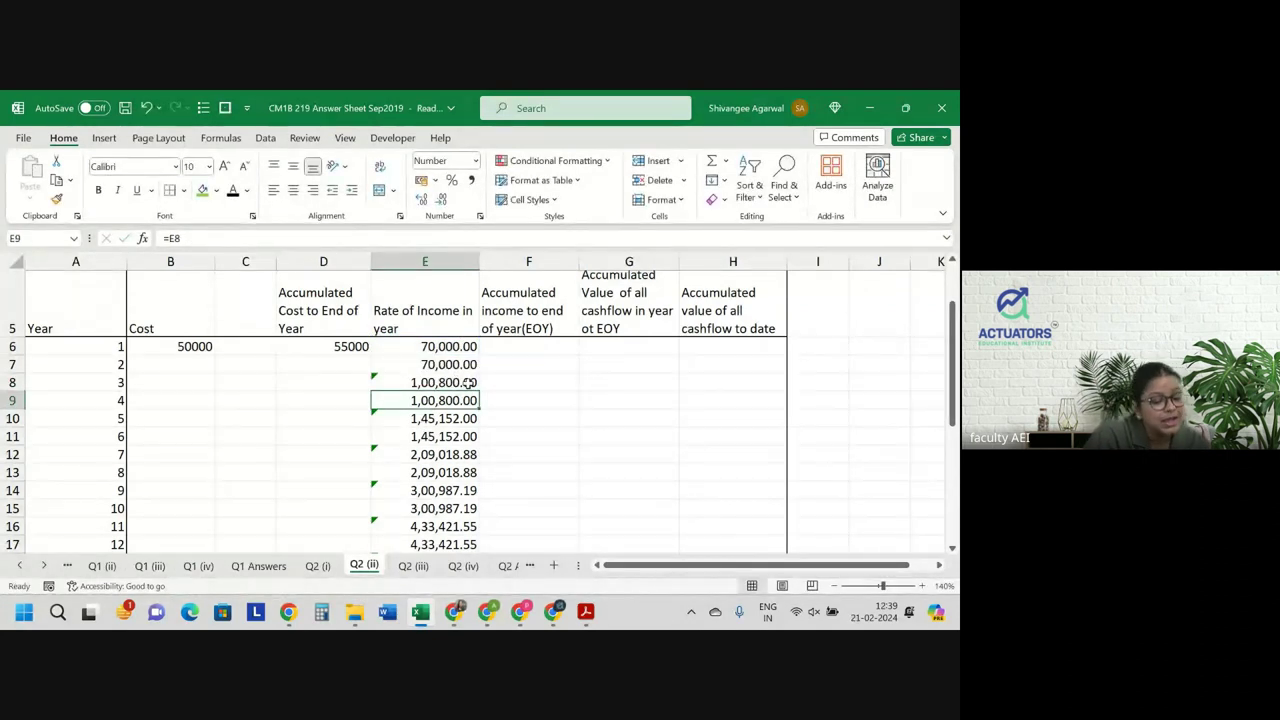
{"action": "double_click", "coordinate": [455, 418]}
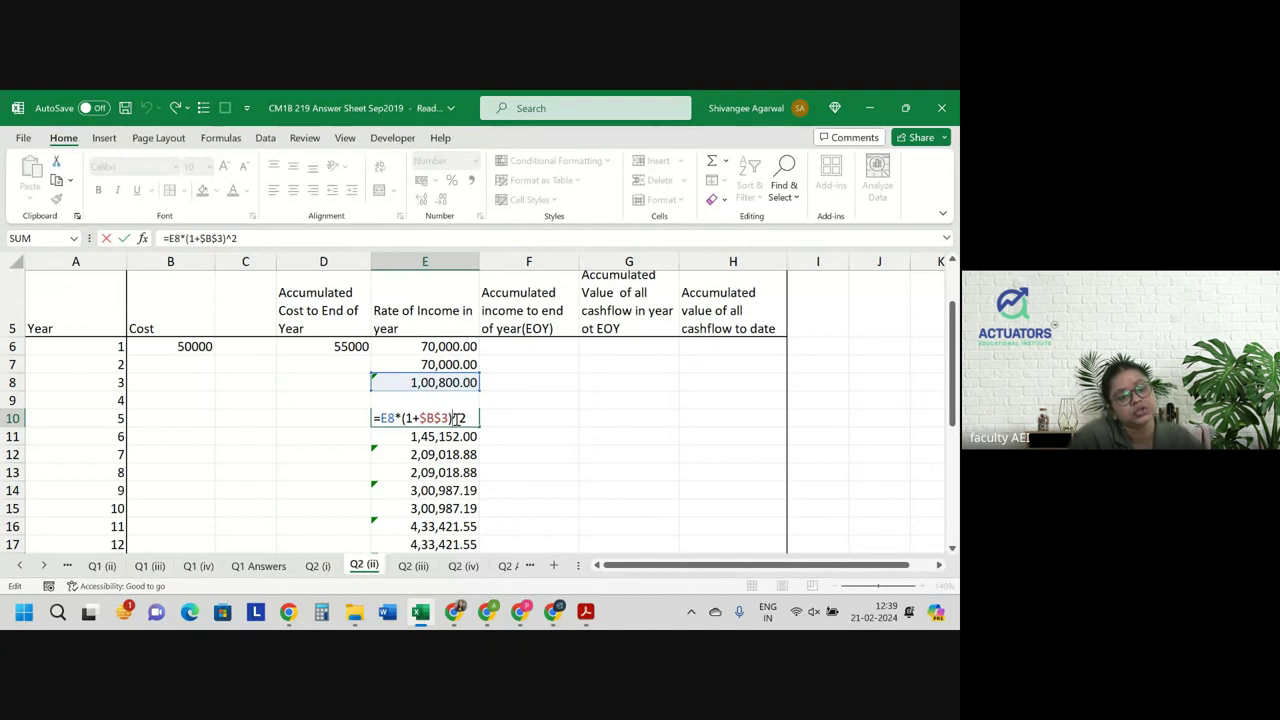
{"action": "key", "text": "Return"}
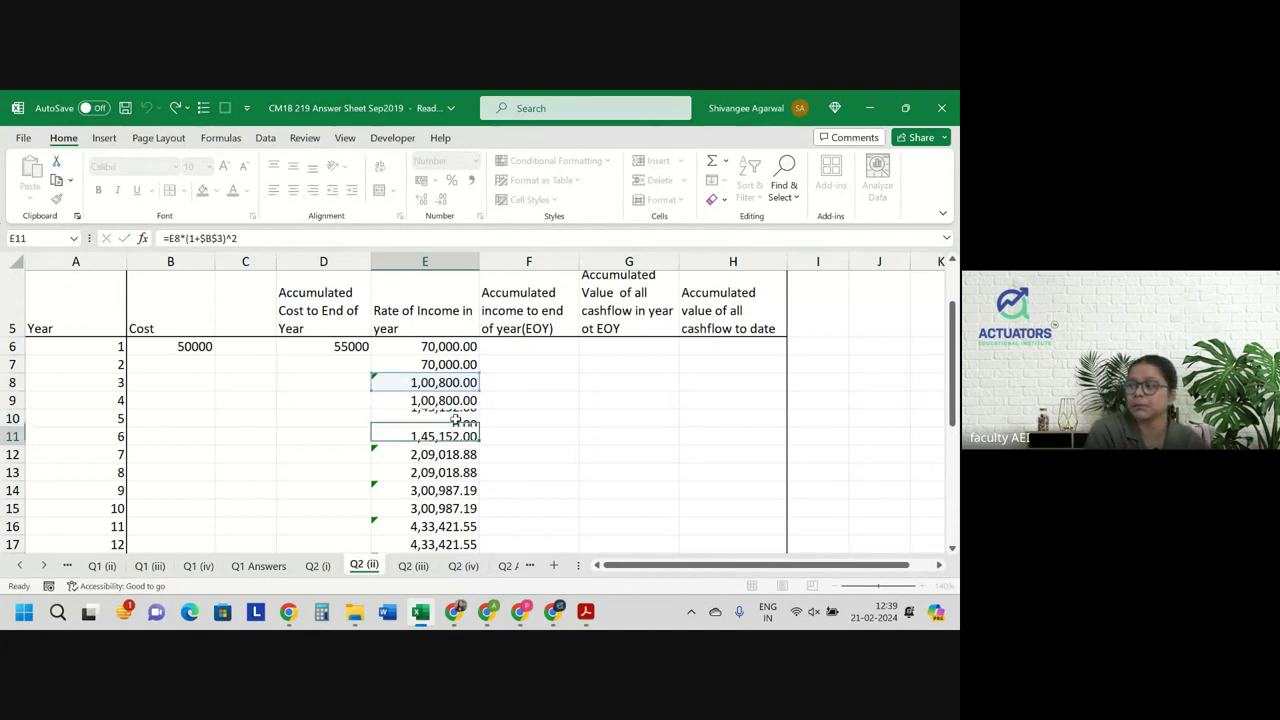
{"action": "scroll", "coordinate": [503, 342], "scroll_direction": "up", "scroll_amount": 2}
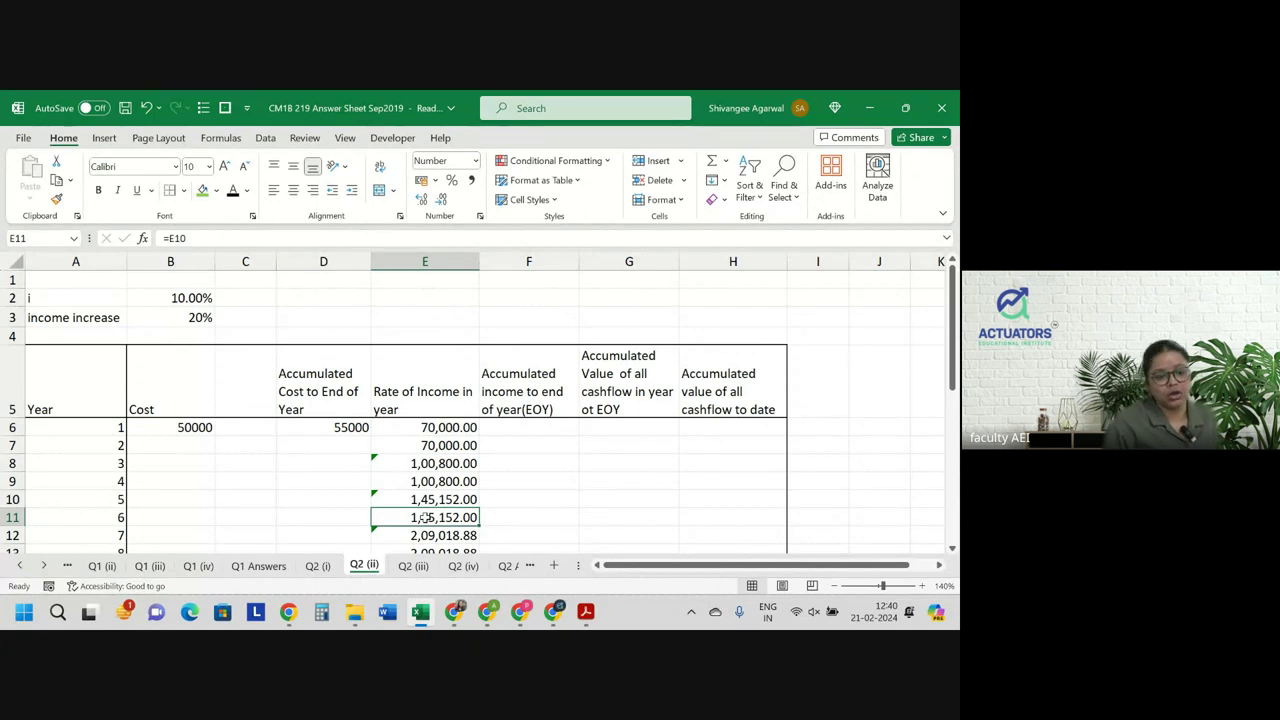
Insert a helper column before Rate of Income and enter the values 0, 0, 2, 2 in E6:E9.
{"action": "left_click", "coordinate": [428, 260]}
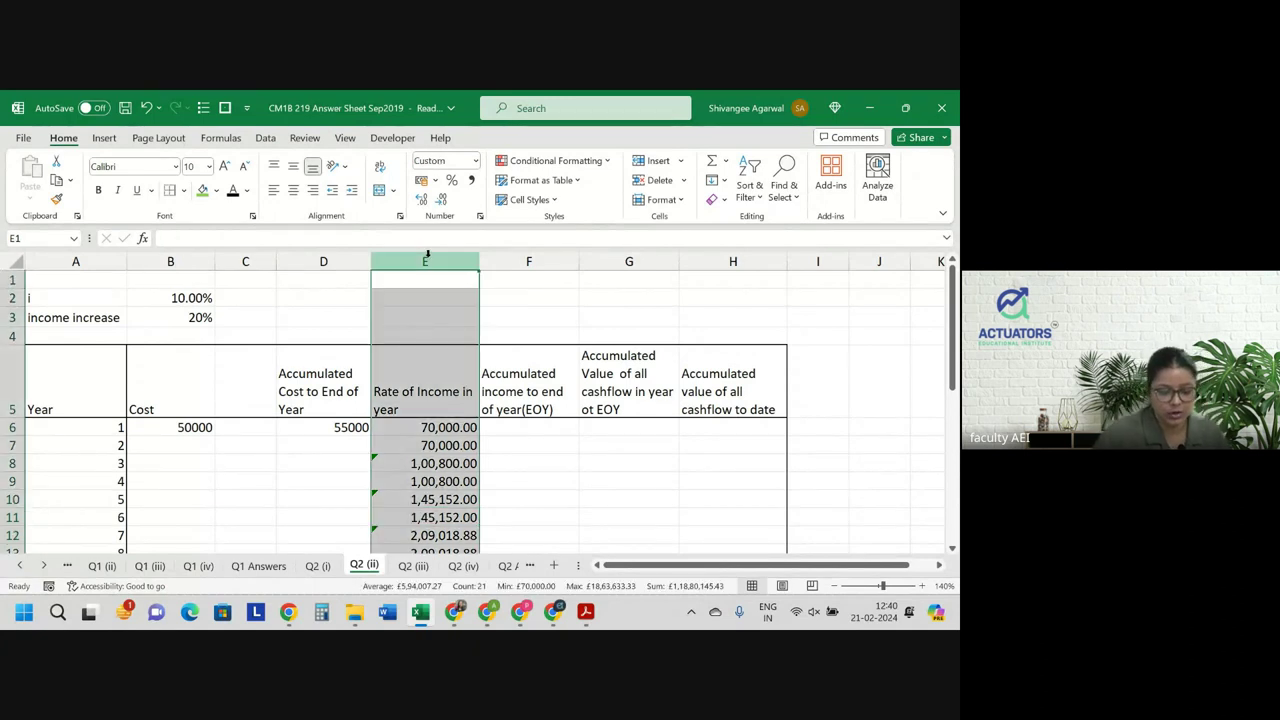
{"action": "right_click", "coordinate": [428, 260]}
{"action": "left_click", "coordinate": [501, 409]}
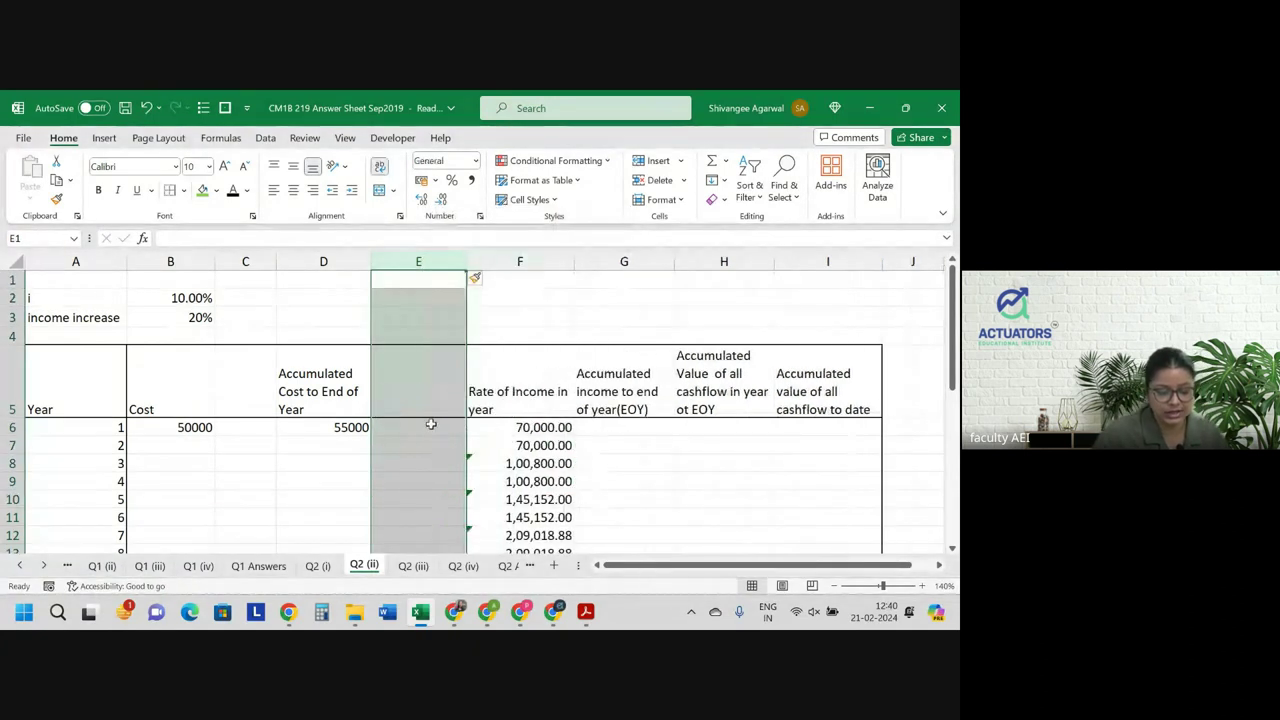
{"action": "left_click", "coordinate": [431, 425]}
{"action": "type", "text": "0"}
{"action": "key", "text": "Return"}
{"action": "type", "text": "0"}
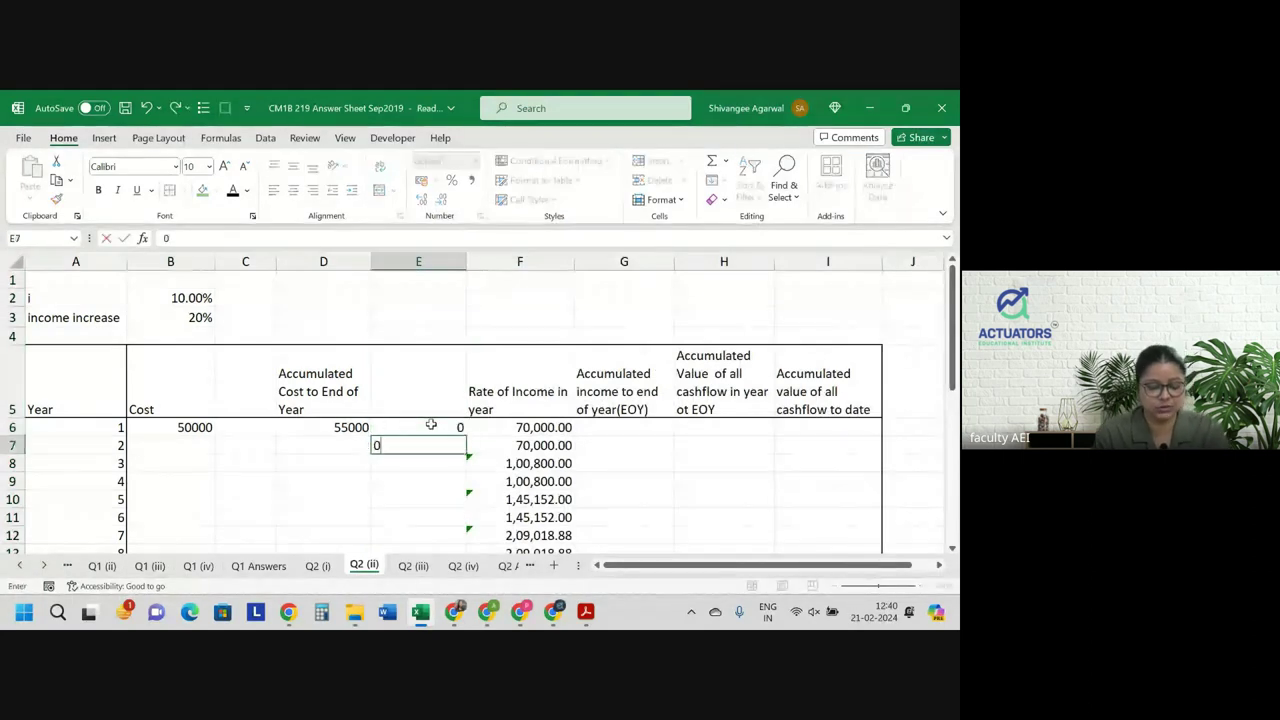
{"action": "key", "text": "Return"}
{"action": "type", "text": "2"}
{"action": "key", "text": "Return"}
{"action": "type", "text": "2"}
{"action": "key", "text": "Return"}
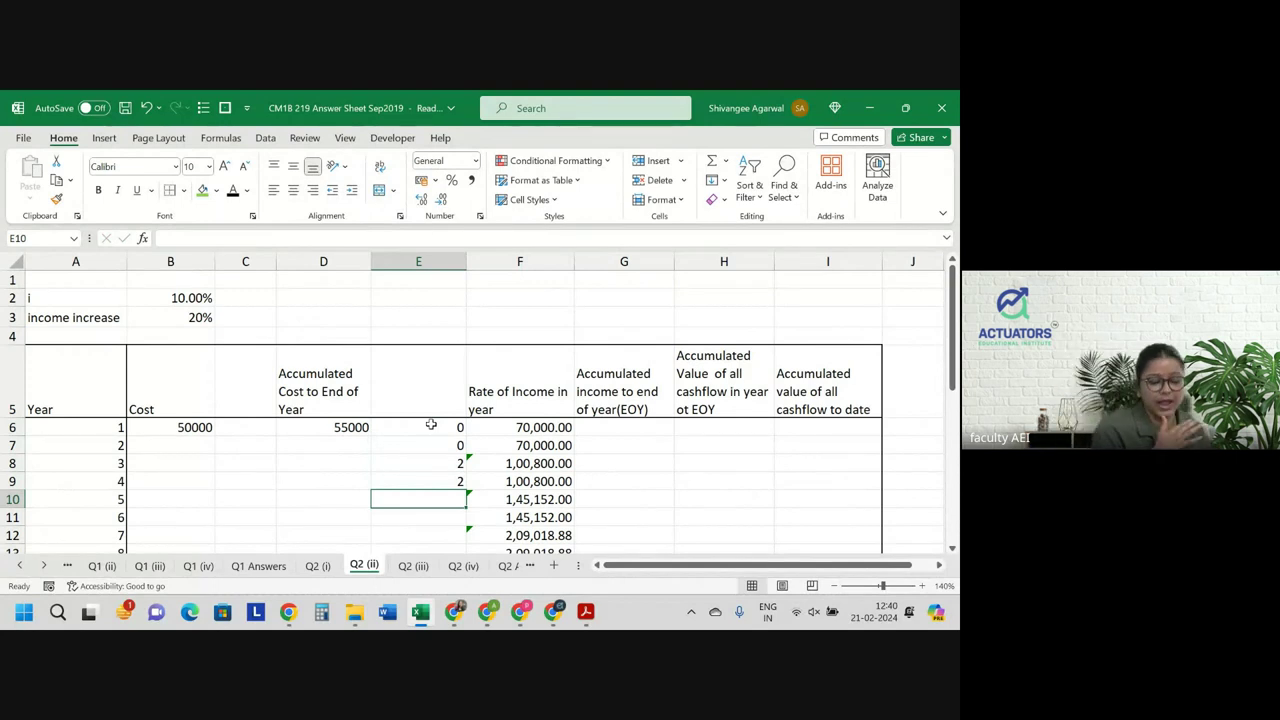
Enter the formula =INT(A6) in cell E6.
{"action": "key", "text": "Up"}
{"action": "key", "text": "Up"}
{"action": "key", "text": "Up"}
{"action": "key", "text": "Up"}
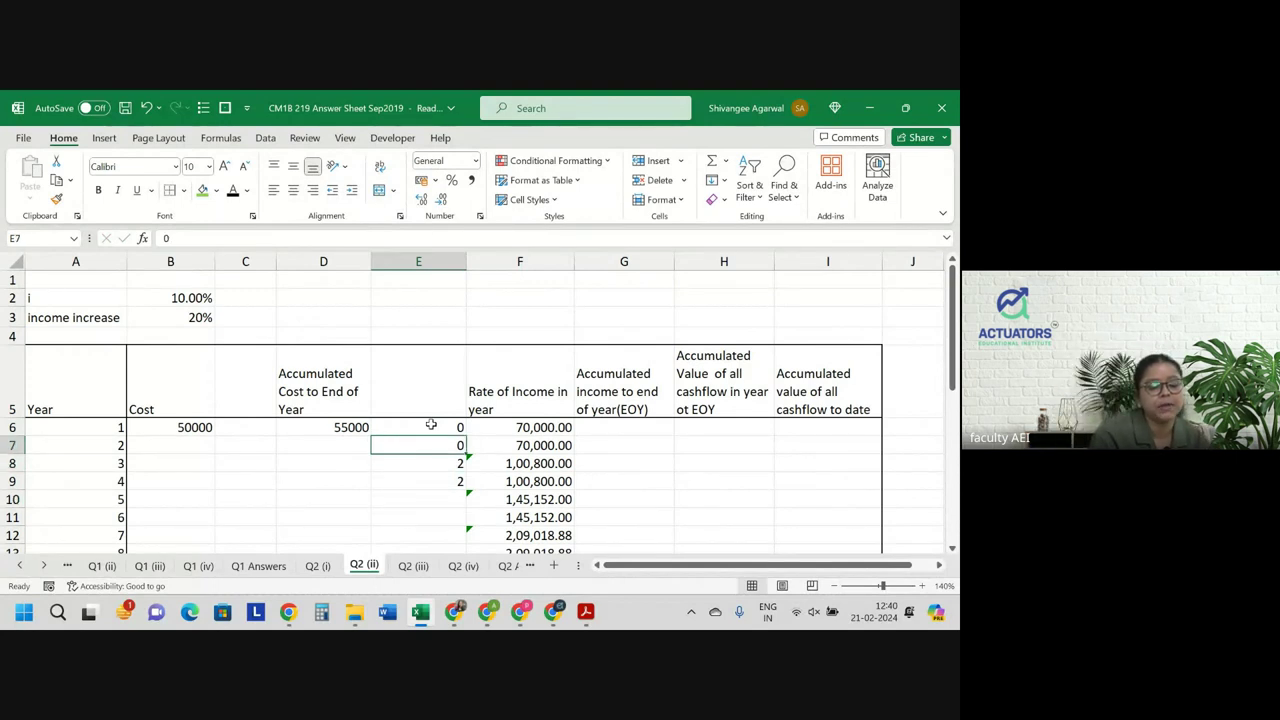
{"action": "type", "text": "=int("}
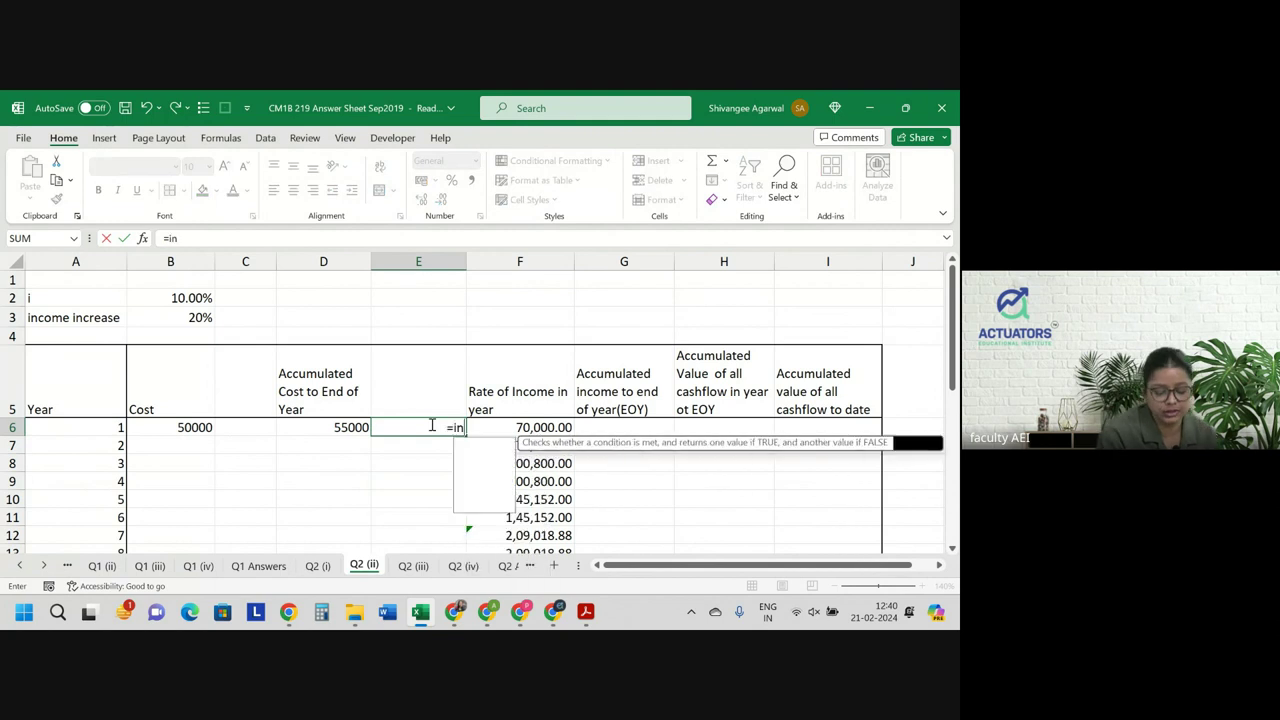
{"action": "key", "text": "Left"}
{"action": "key", "text": "Left"}
{"action": "key", "text": "Left"}
{"action": "key", "text": "Left"}
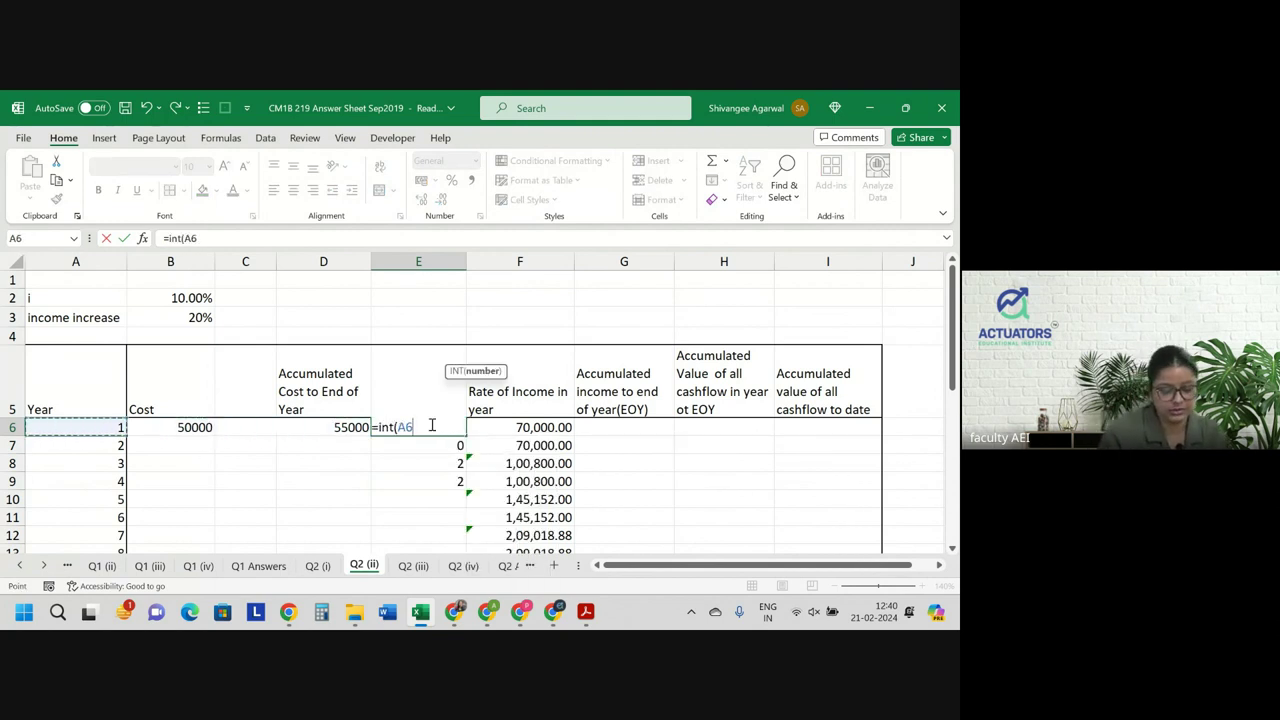
{"action": "type", "text": ")"}
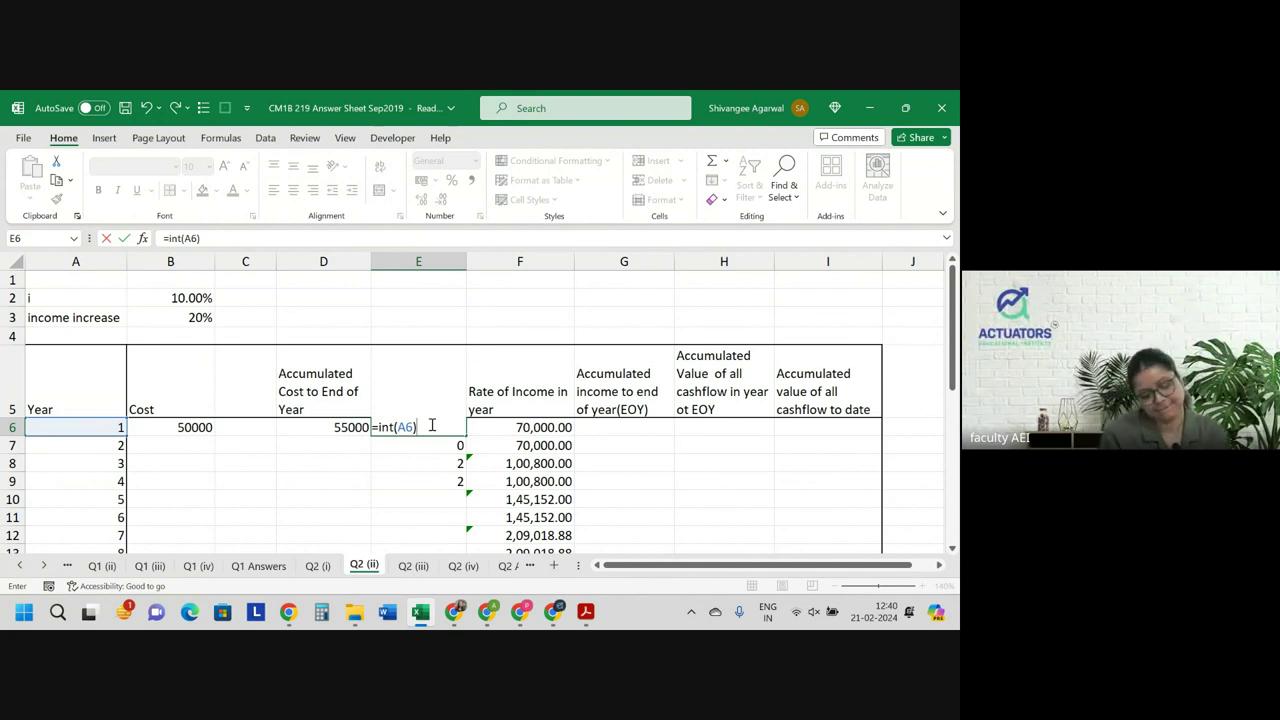
{"action": "key", "text": "Left"}
{"action": "left_click", "coordinate": [431, 424]}
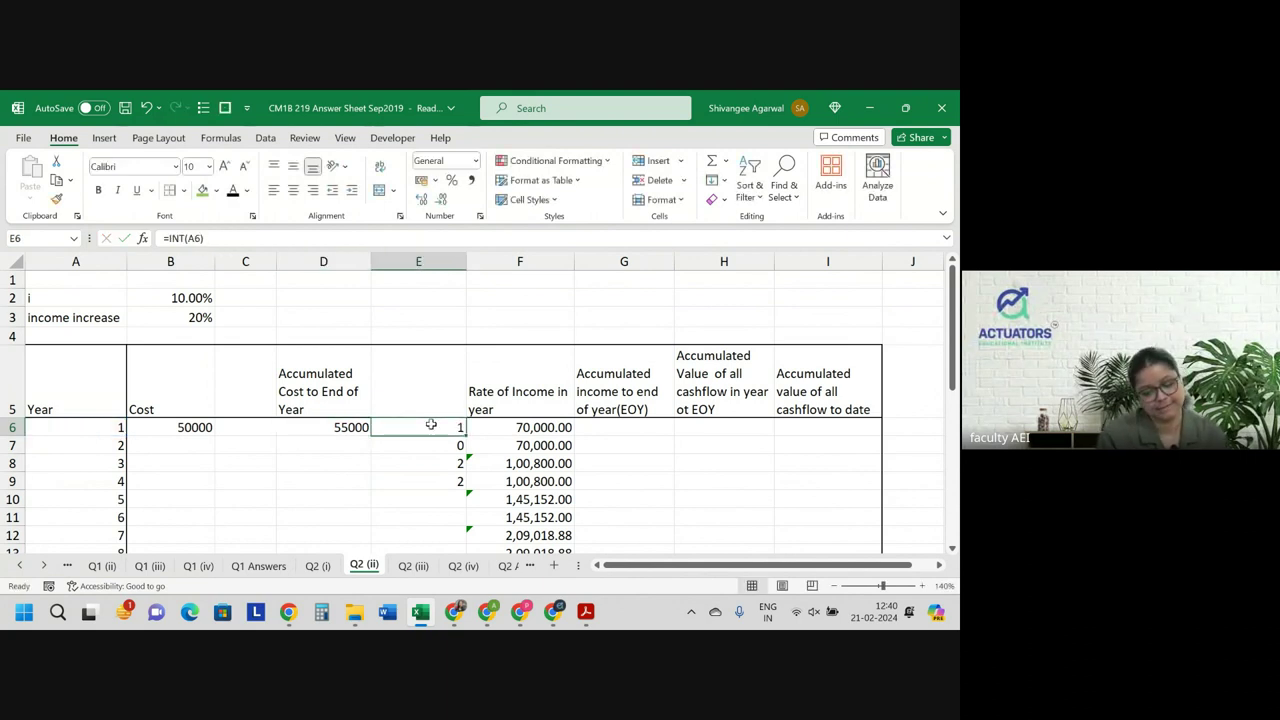
Edit E6's formula to divide the year by 2, giving =INT(A6/2).
{"action": "double_click", "coordinate": [431, 424]}
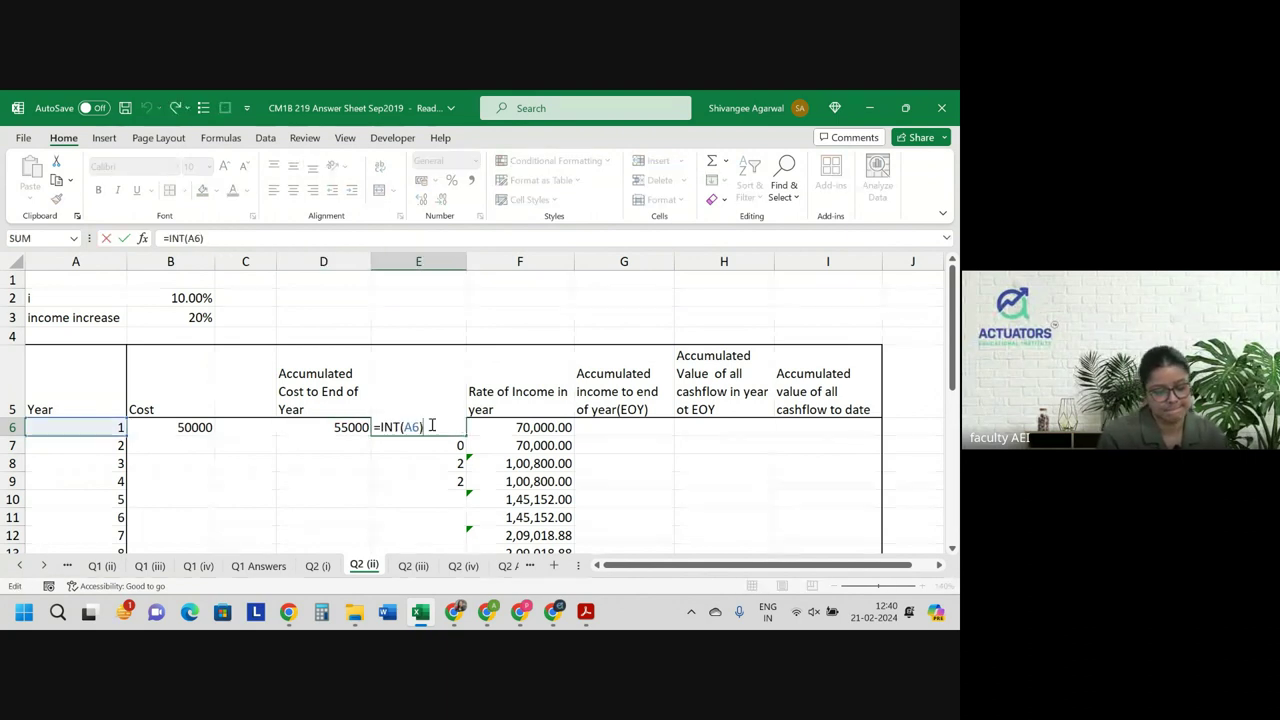
{"action": "left_click", "coordinate": [420, 427]}
{"action": "type", "text": "/2"}
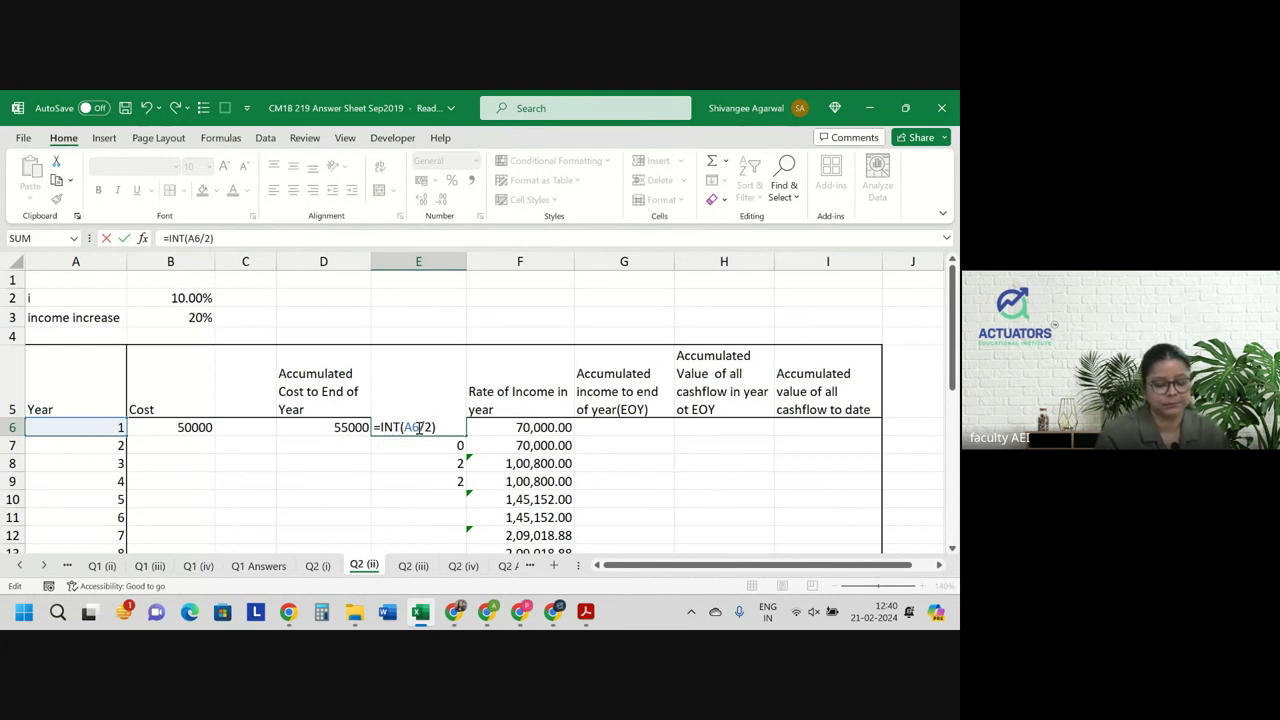
{"action": "type", "text": "1"}
{"action": "key", "text": "Return"}
{"action": "left_click", "coordinate": [450, 427]}
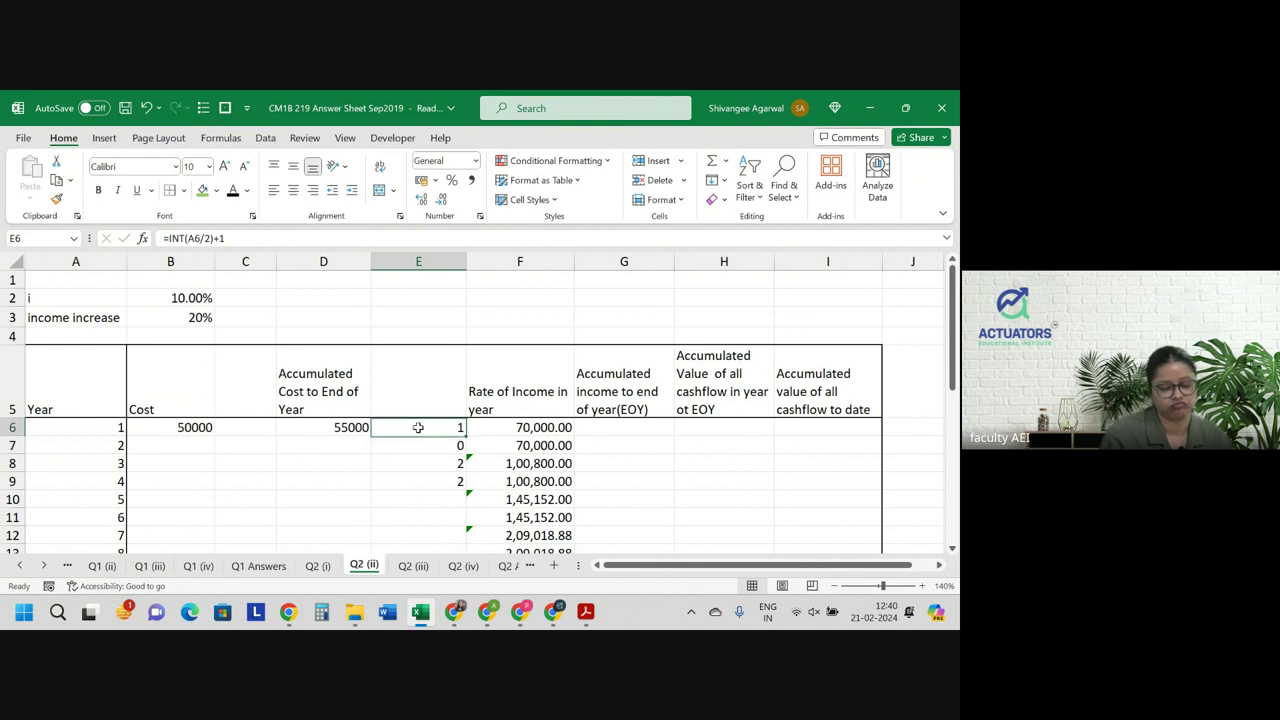
{"action": "double_click", "coordinate": [461, 424]}
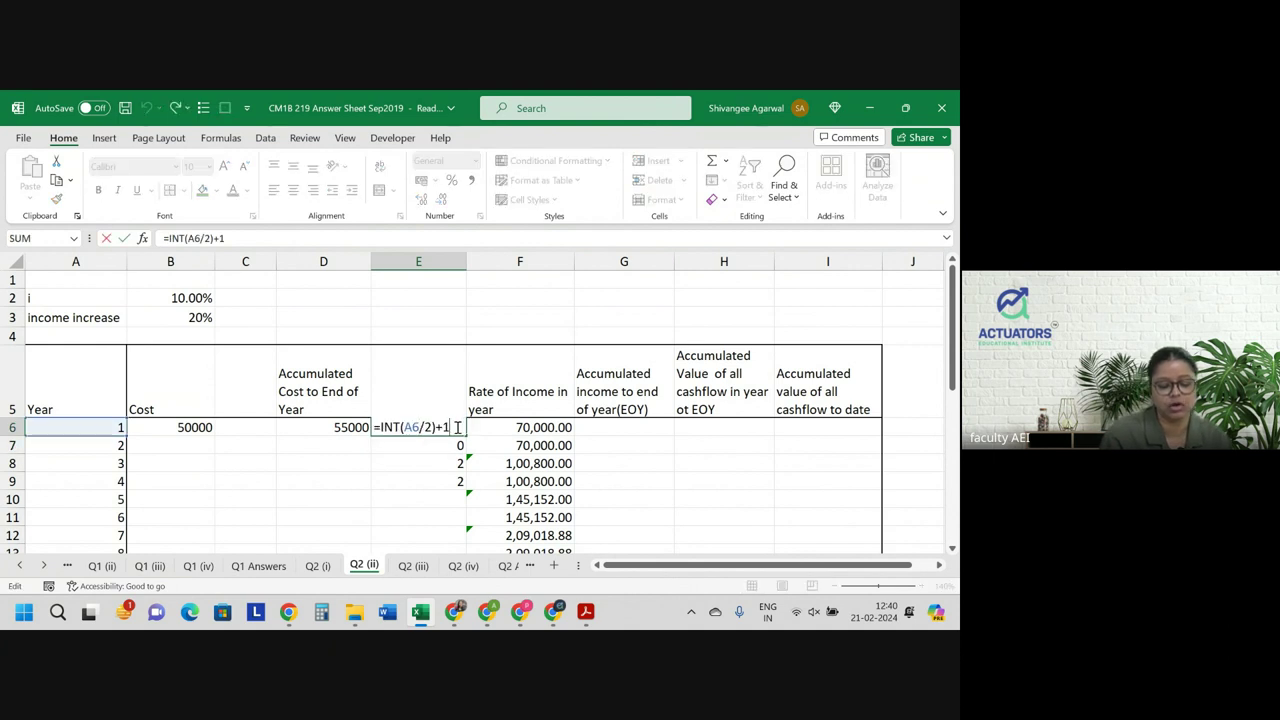
{"action": "key", "text": "BackSpace"}
{"action": "key", "text": "BackSpace"}
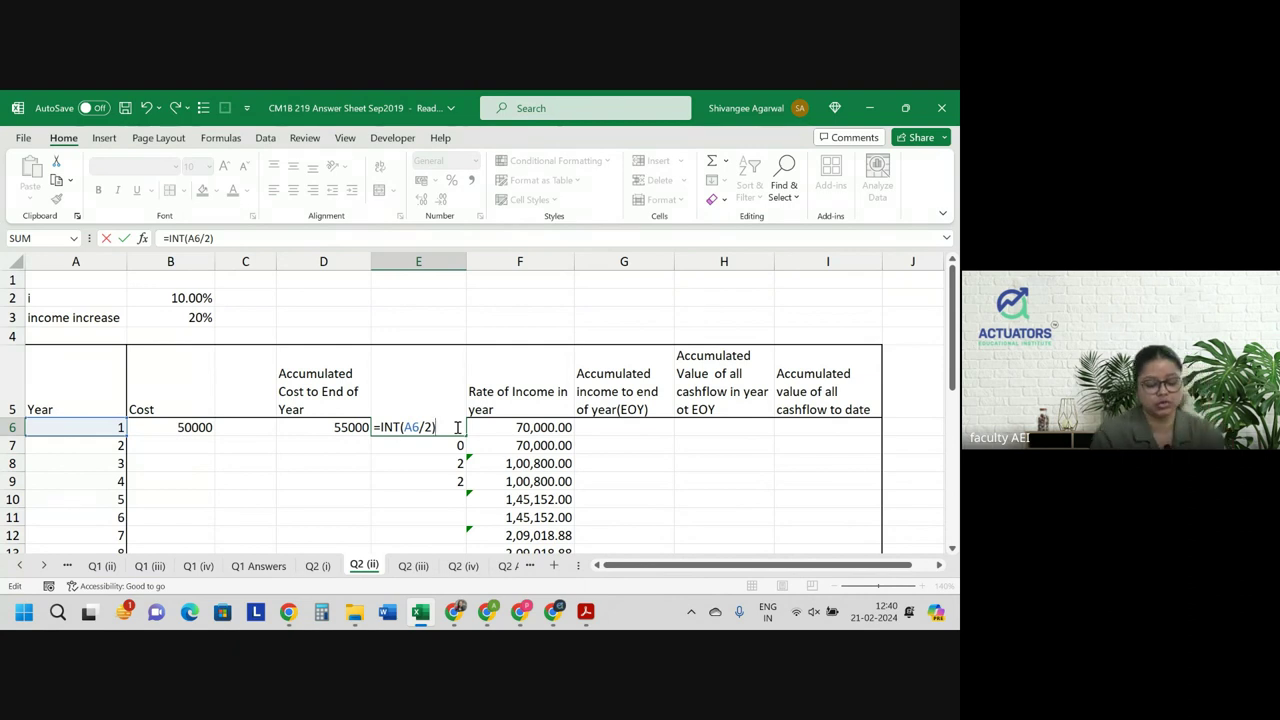
Commit =INT(A6/2)*2 in E6 and copy it down to E9.
{"action": "type", "text": "2"}
{"action": "key", "text": "ctrl+Return"}
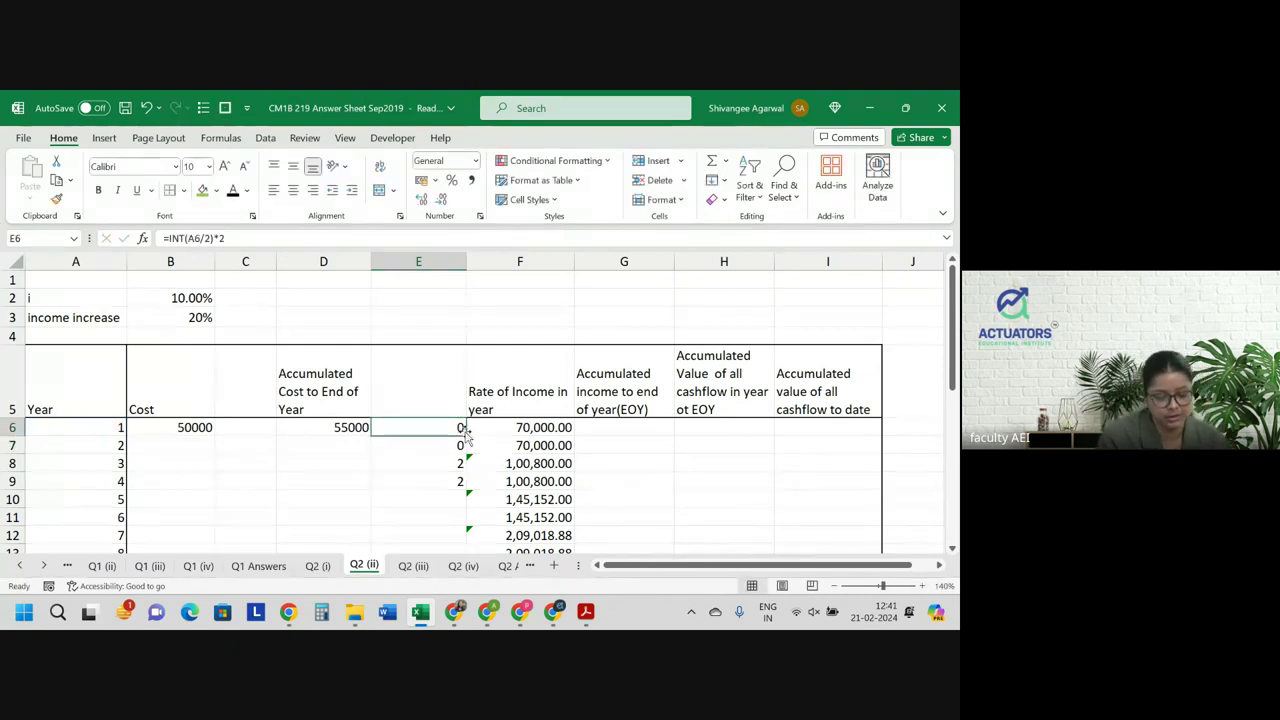
{"action": "left_click_drag", "start_coordinate": [466, 432], "coordinate": [466, 486]}
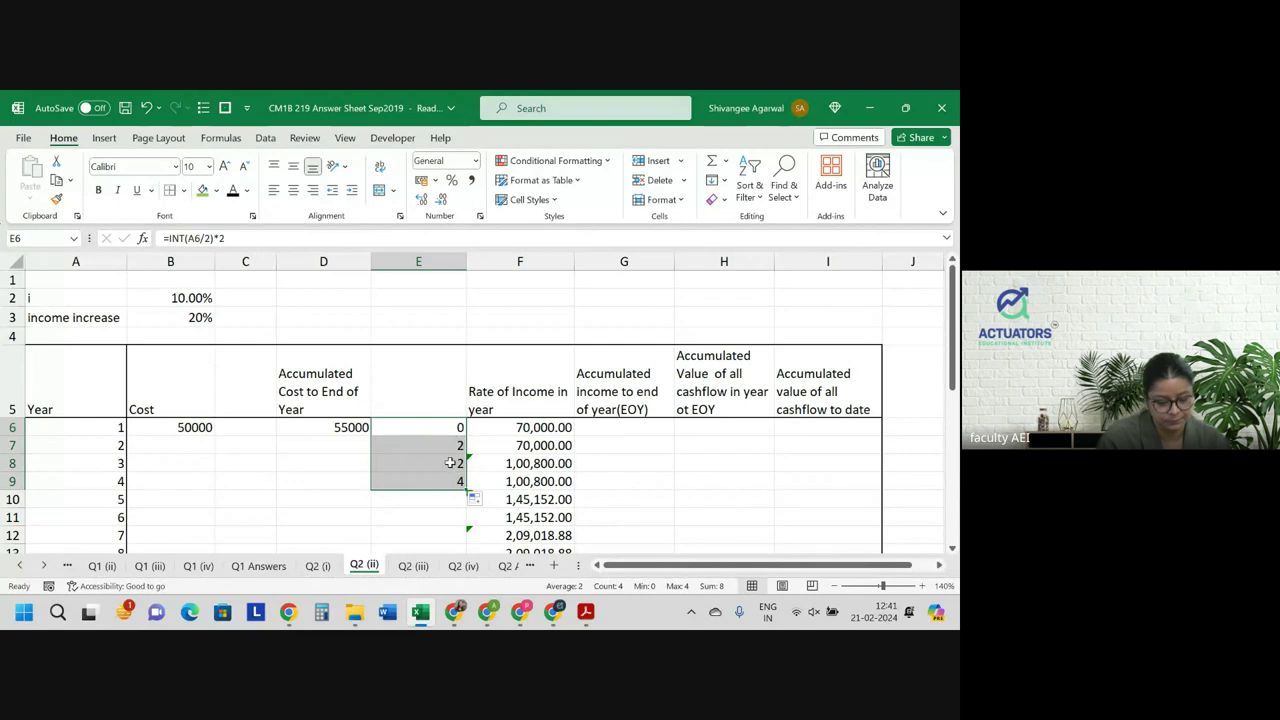
{"action": "left_click", "coordinate": [448, 462]}
Change E6 to =INT(A6-1)*2 and copy it down to E9.
{"action": "double_click", "coordinate": [436, 430]}
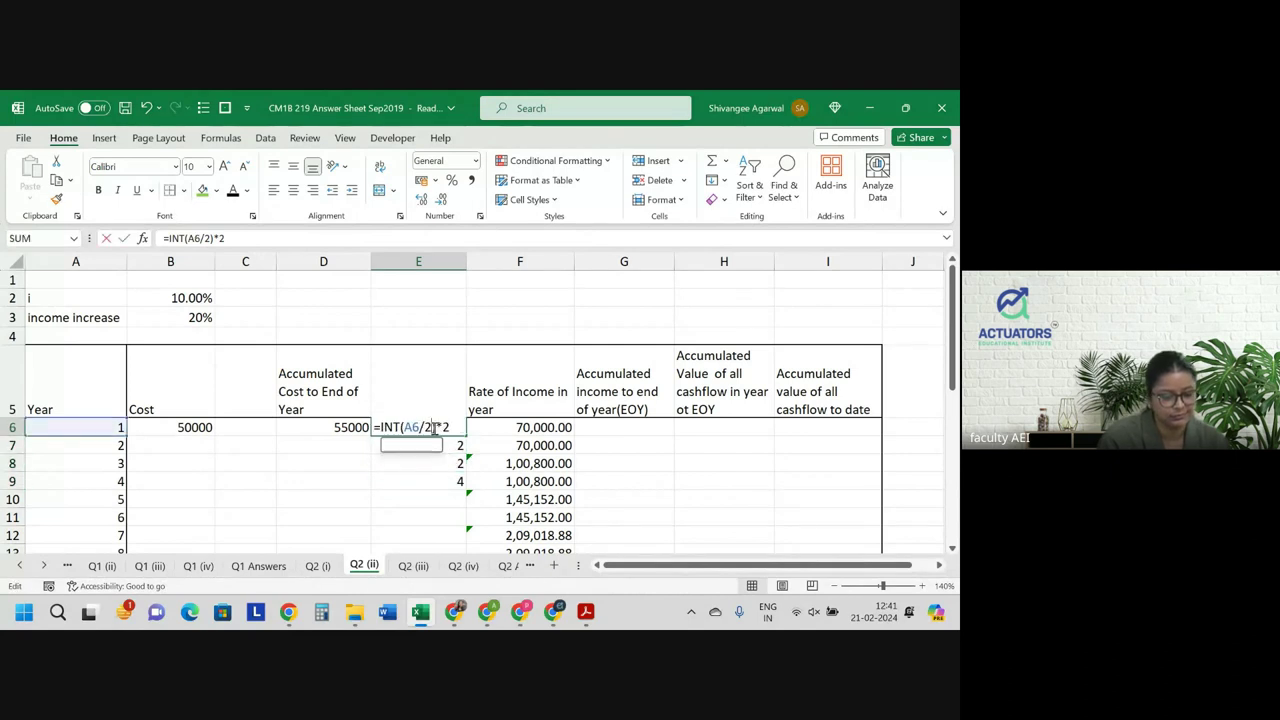
{"action": "key", "text": "BackSpace"}
{"action": "key", "text": "BackSpace"}
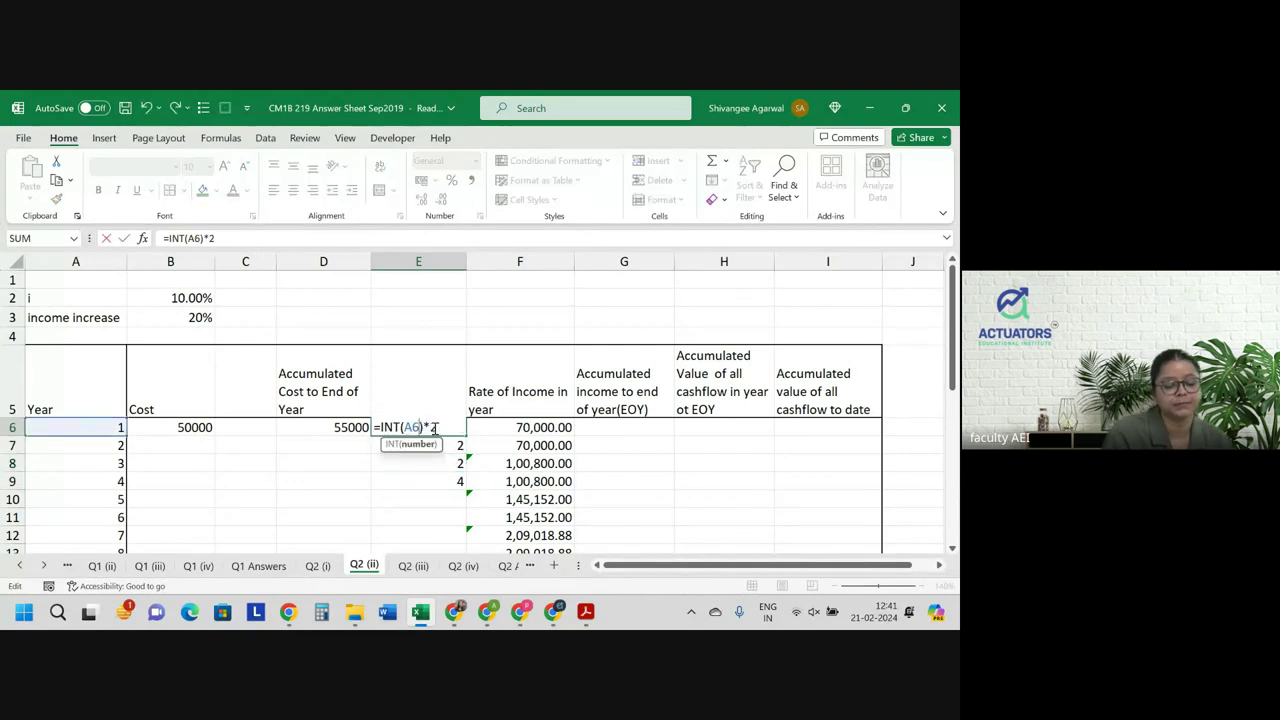
{"action": "type", "text": "-1"}
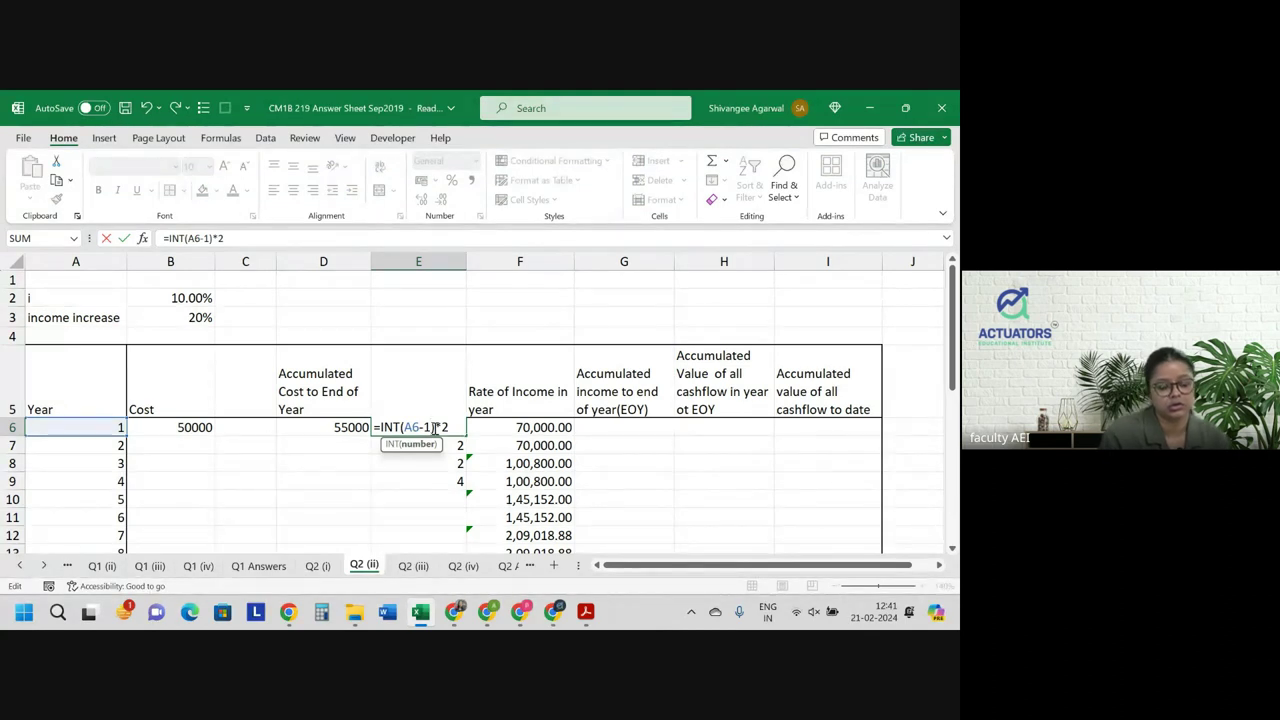
{"action": "key", "text": "Return"}
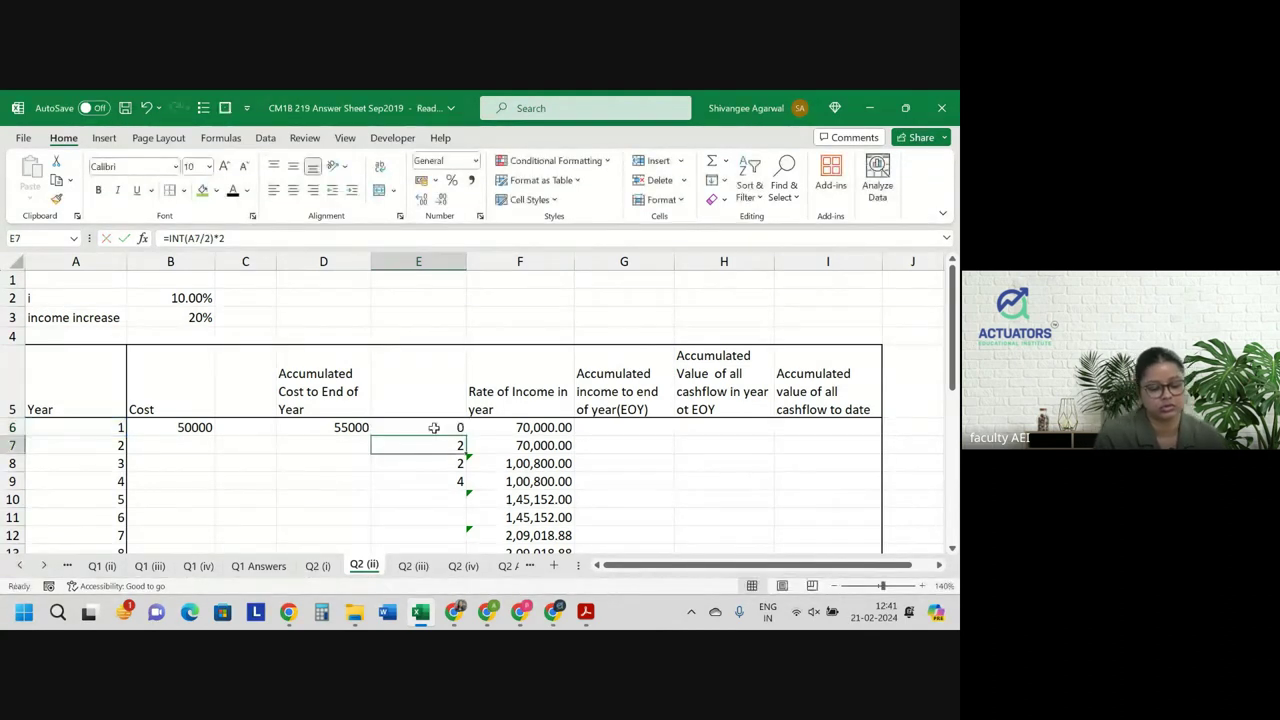
{"action": "left_click", "coordinate": [434, 427]}
{"action": "left_click_drag", "start_coordinate": [466, 437], "coordinate": [467, 489]}
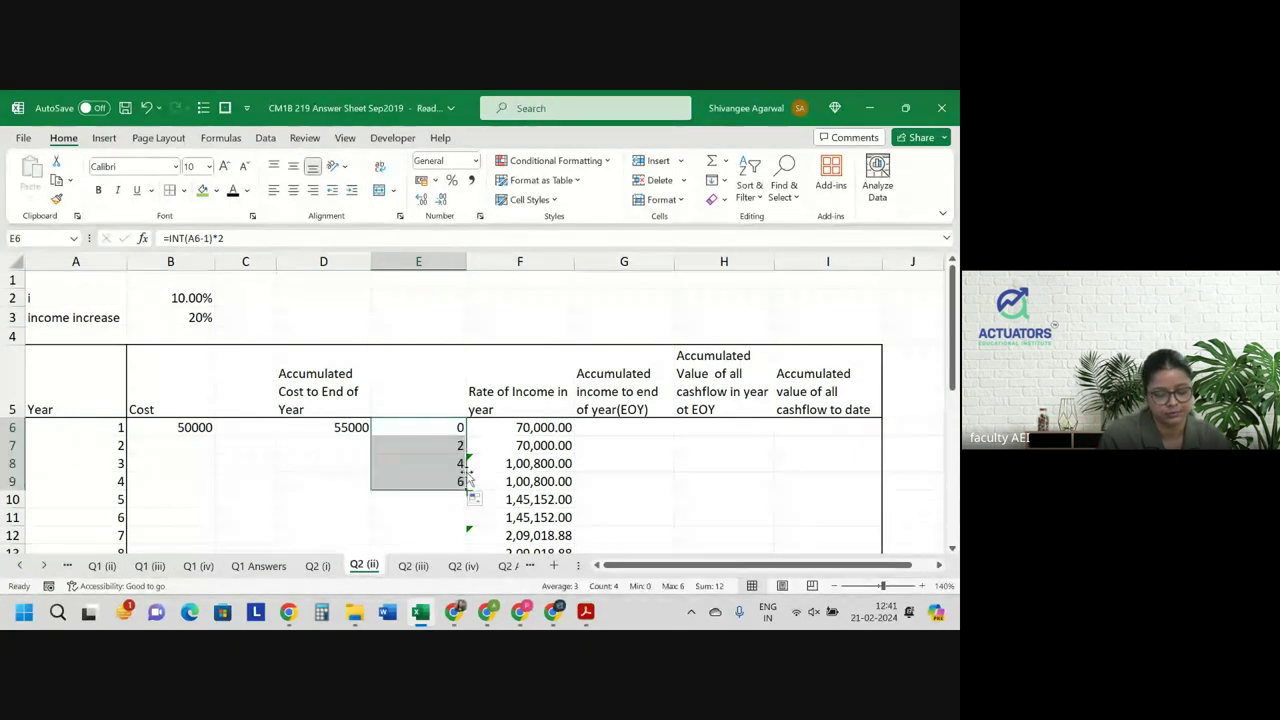
{"action": "left_click", "coordinate": [456, 444]}
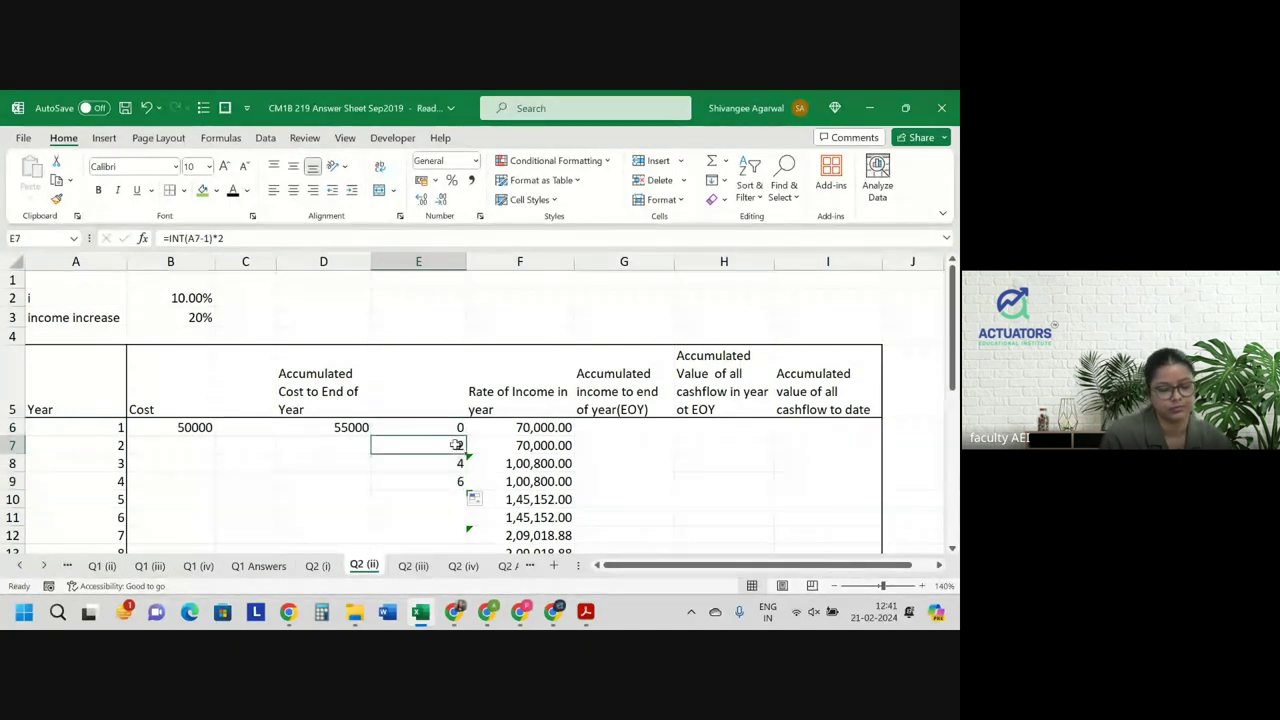
Change E6 to =INT((A6-1)/2) and copy it down to E9.
{"action": "double_click", "coordinate": [448, 427]}
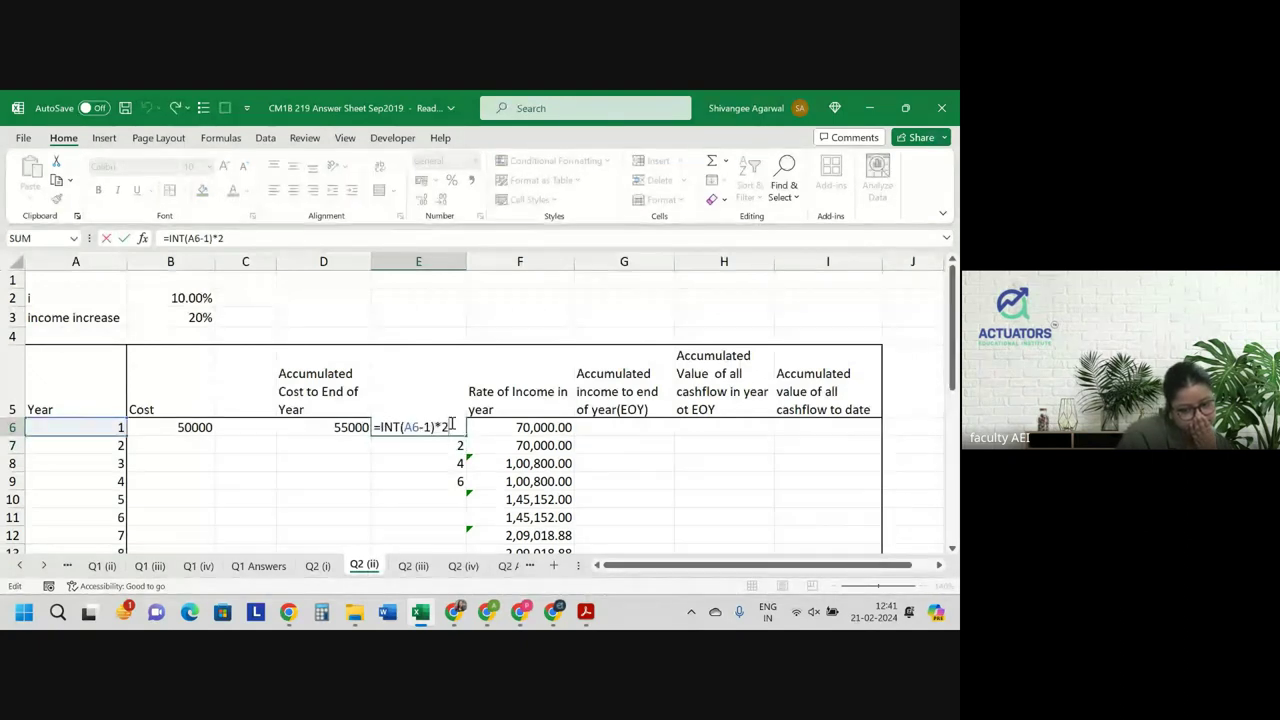
{"action": "key", "text": "BackSpace"}
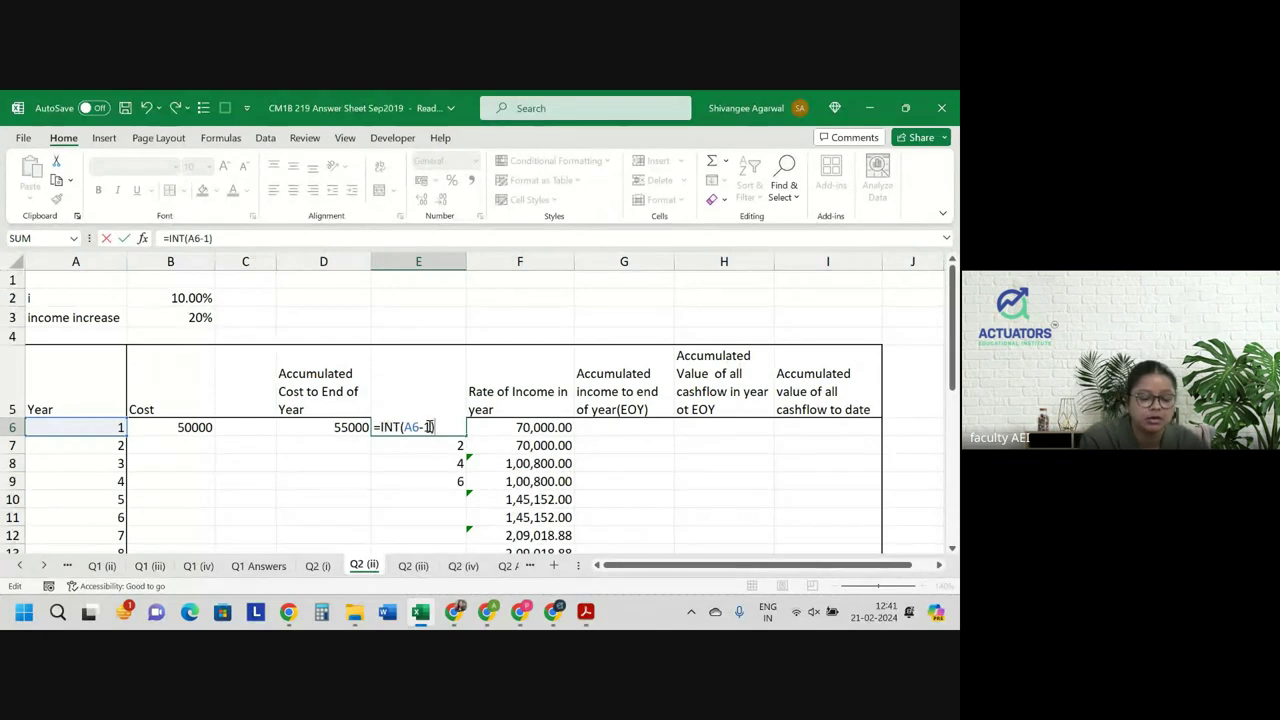
{"action": "left_click", "coordinate": [410, 426]}
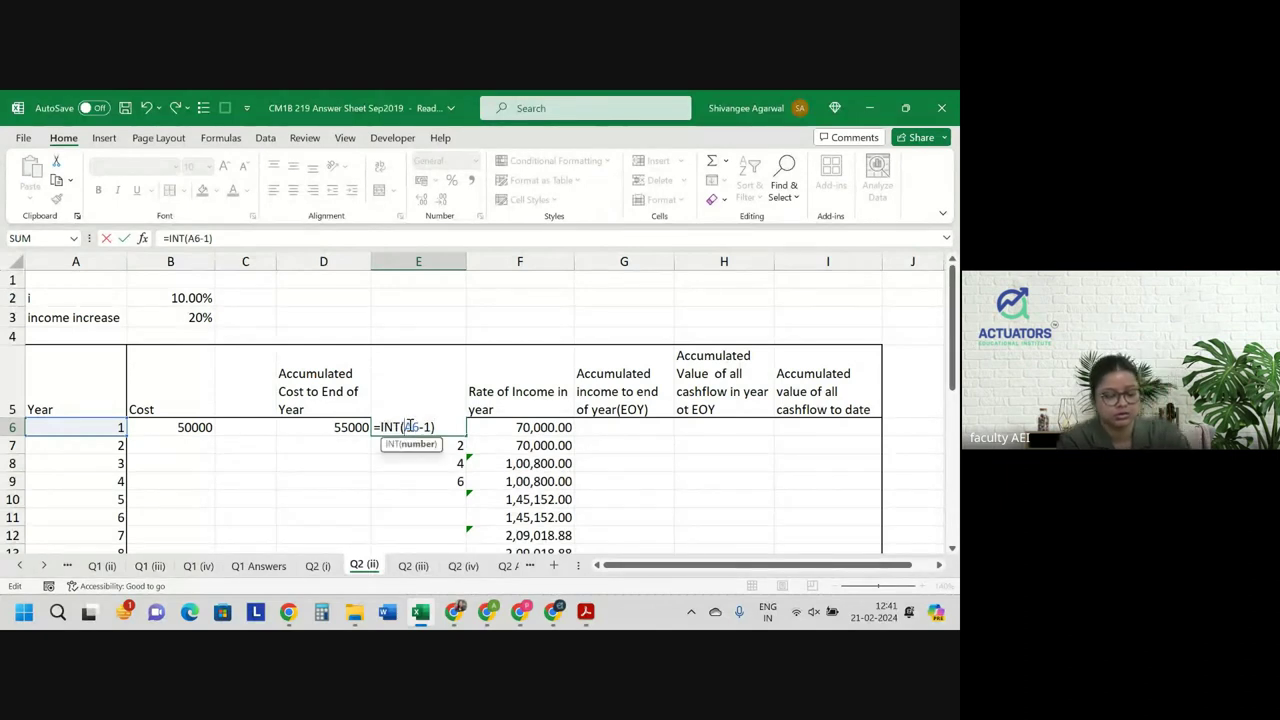
{"action": "type", "text": "("}
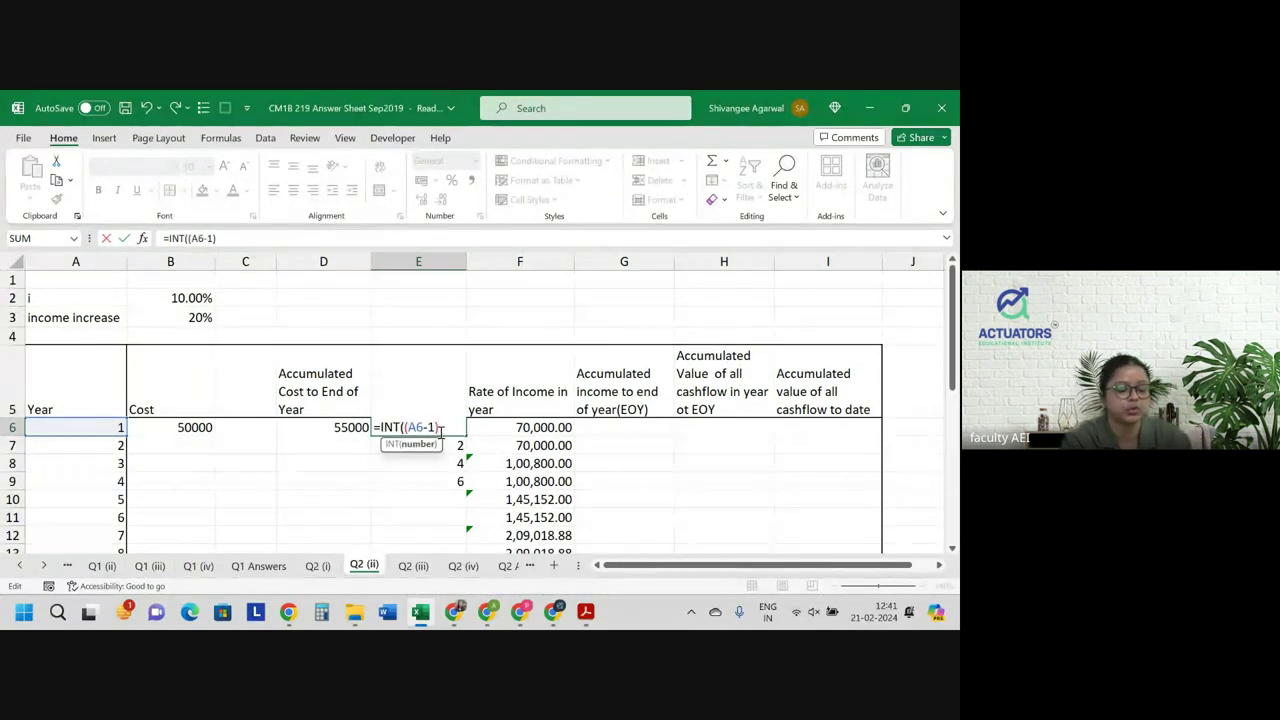
{"action": "type", "text": "/2"}
{"action": "key", "text": "ctrl+Return"}
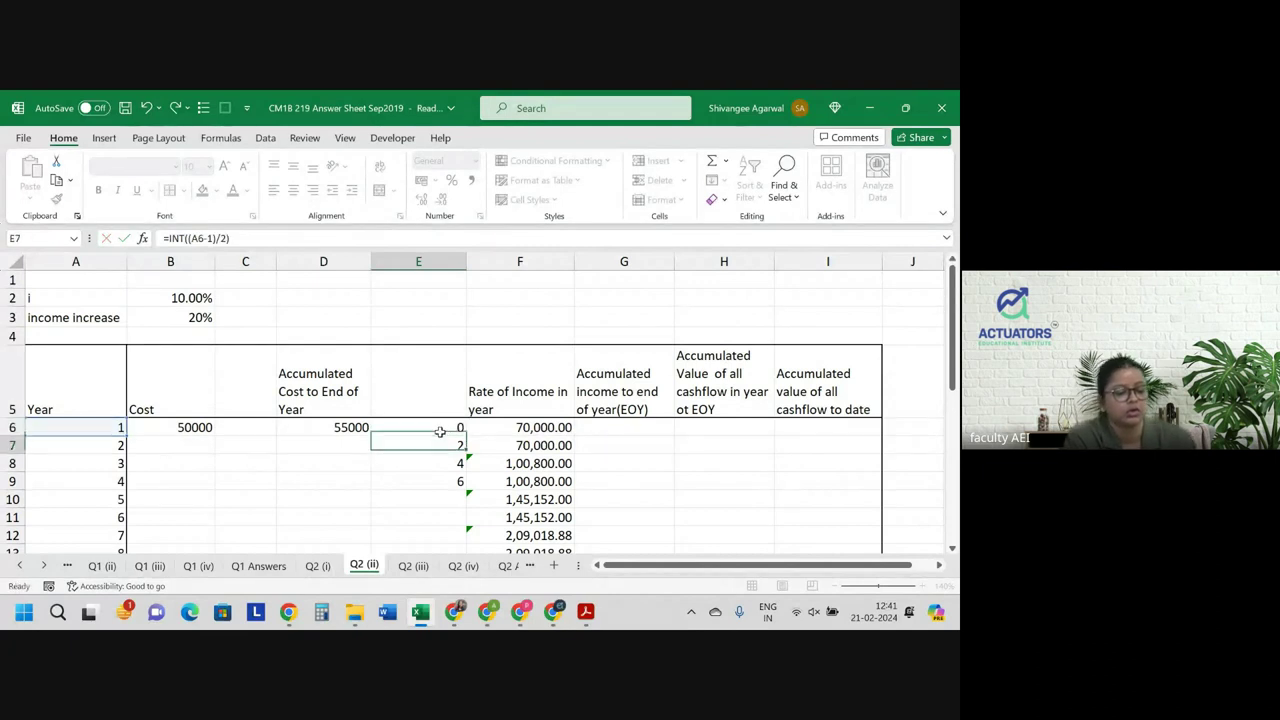
{"action": "left_click_drag", "start_coordinate": [466, 434], "coordinate": [462, 482]}
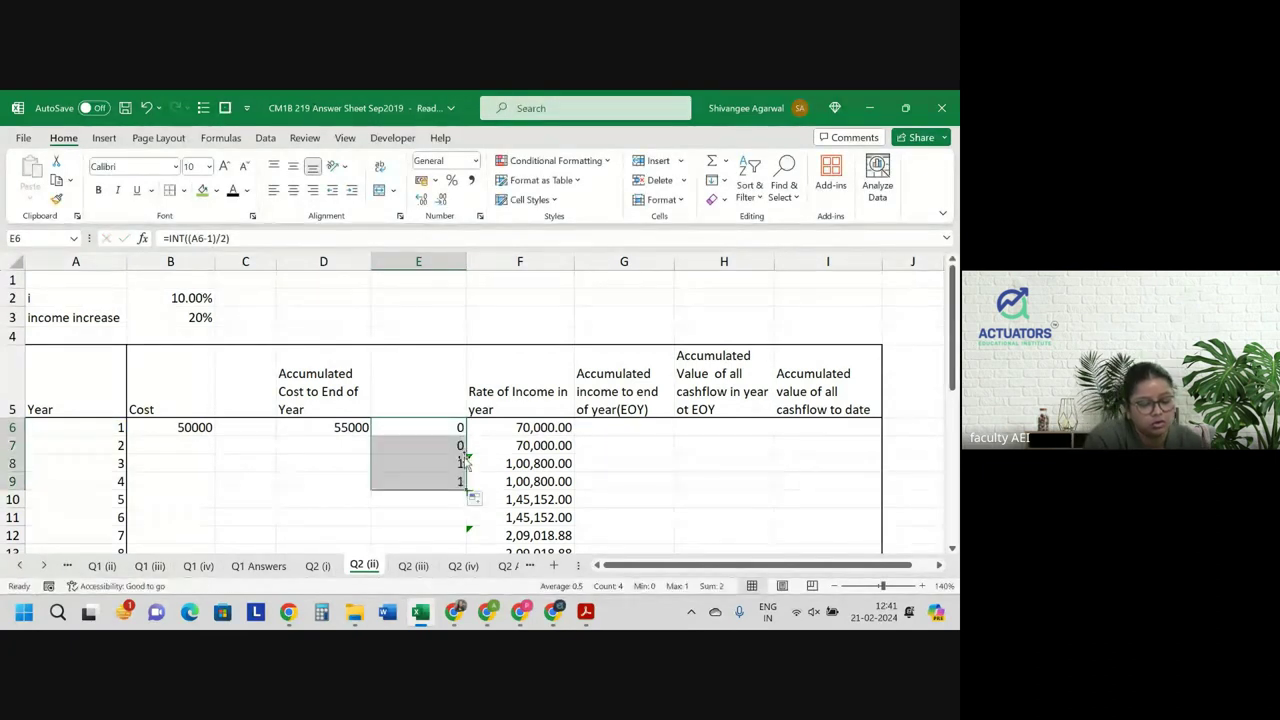
{"action": "left_click", "coordinate": [452, 465]}
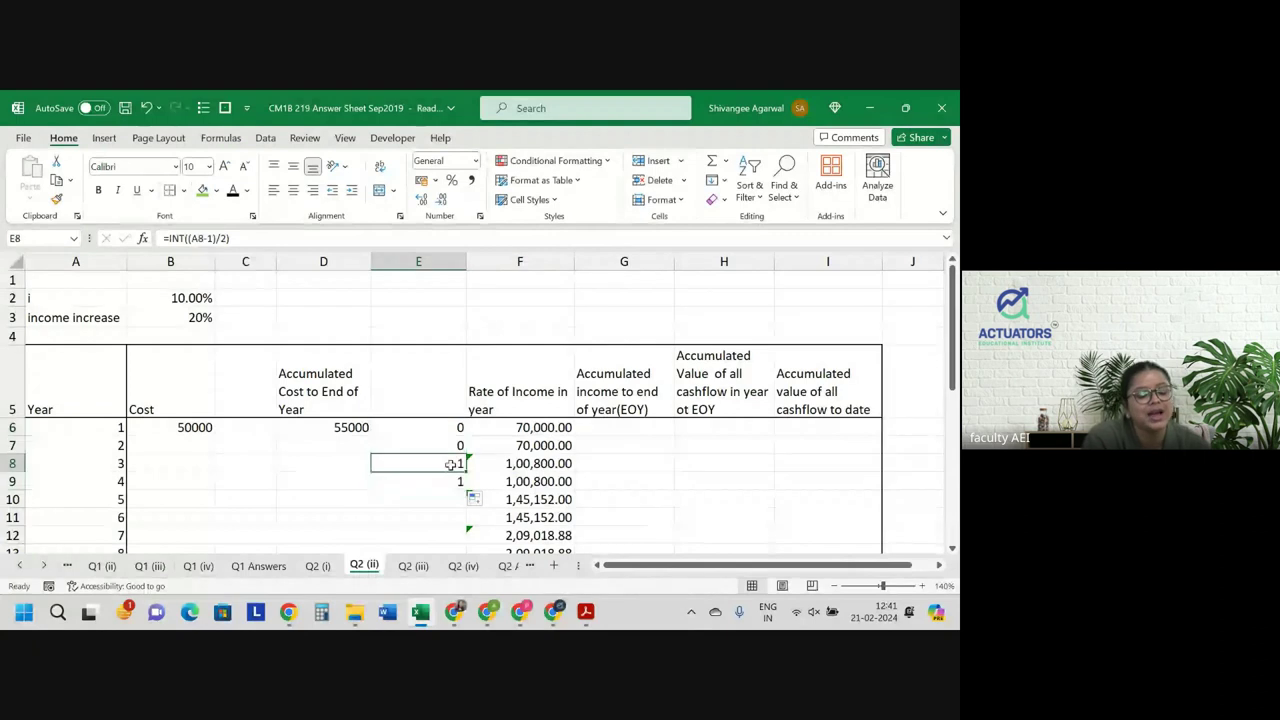
Finish E6 as =INT((A6-1)/2)*2 and fill it down all of column E.
{"action": "double_click", "coordinate": [443, 424]}
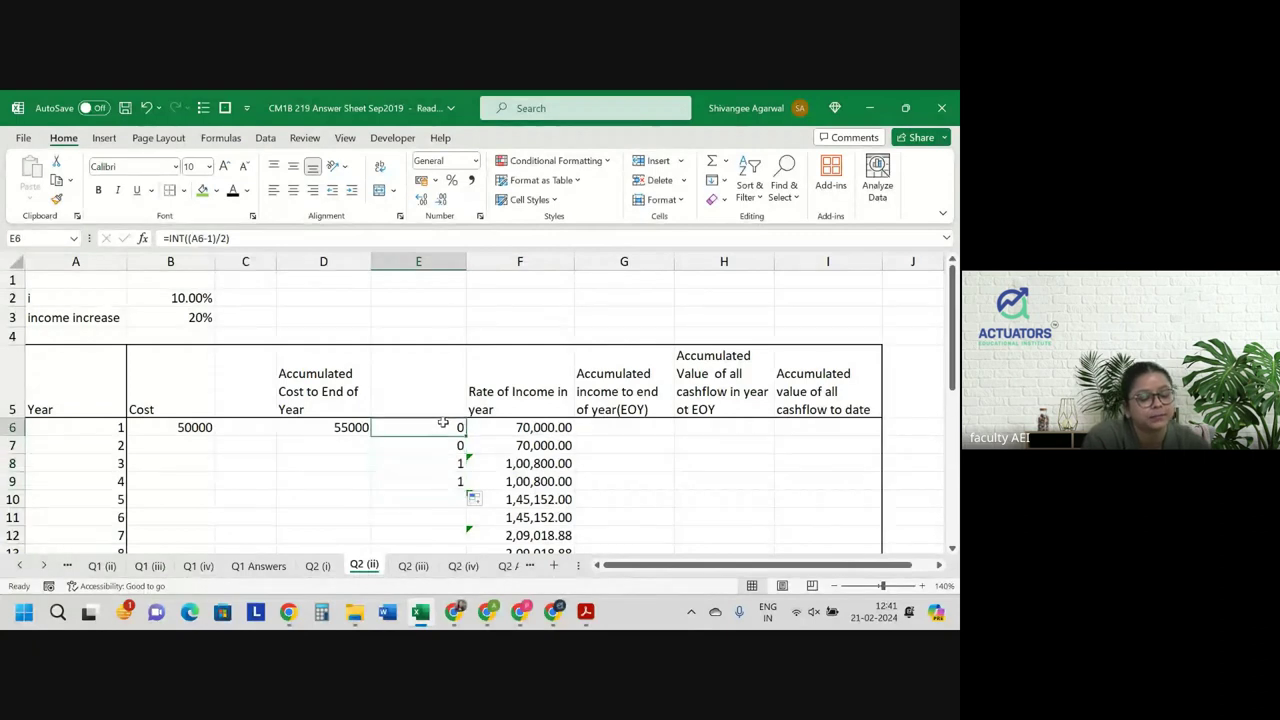
{"action": "left_click", "coordinate": [458, 427]}
{"action": "type", "text": "*2"}
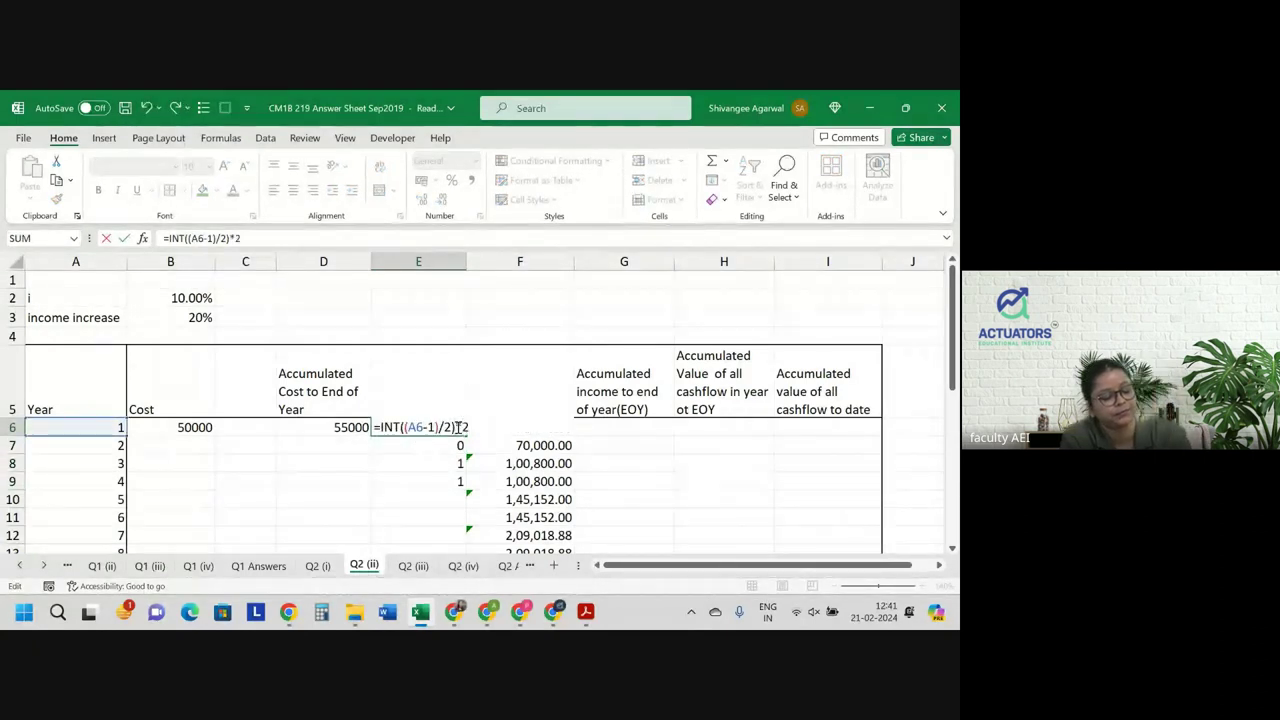
{"action": "key", "text": "Return"}
{"action": "left_click", "coordinate": [462, 430]}
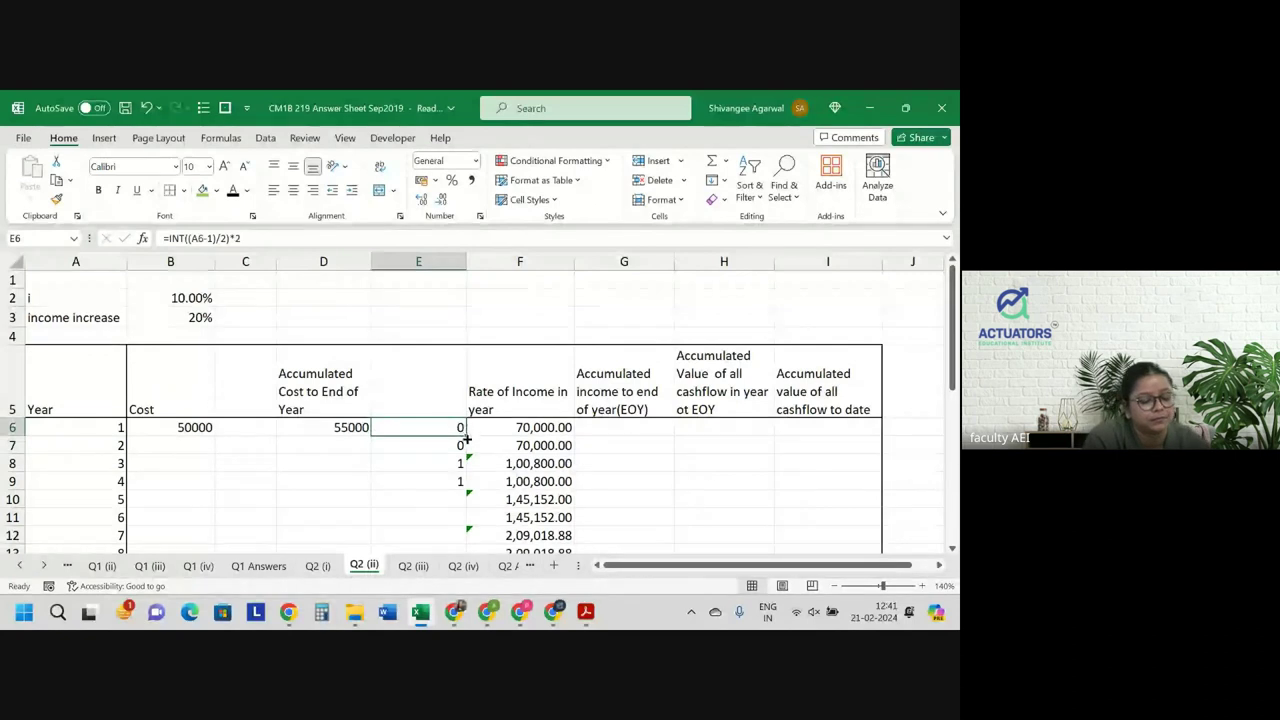
{"action": "left_click_drag", "start_coordinate": [464, 438], "coordinate": [467, 490]}
{"action": "double_click", "coordinate": [467, 490]}
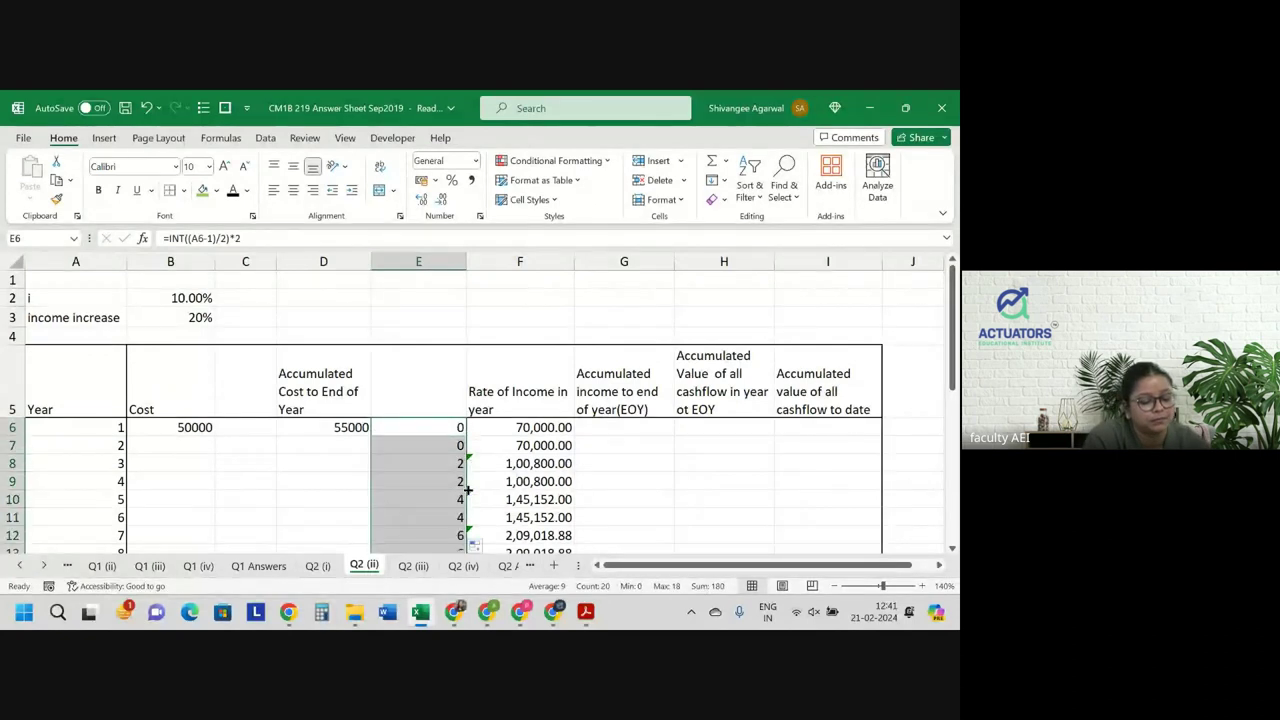
{"action": "left_click", "coordinate": [430, 482]}
Verify the references in E7's formula, then open the year 1 income in F6 for editing.
{"action": "scroll", "coordinate": [437, 481], "scroll_direction": "down", "scroll_amount": 3}
{"action": "scroll", "coordinate": [437, 482], "scroll_direction": "up", "scroll_amount": 2}
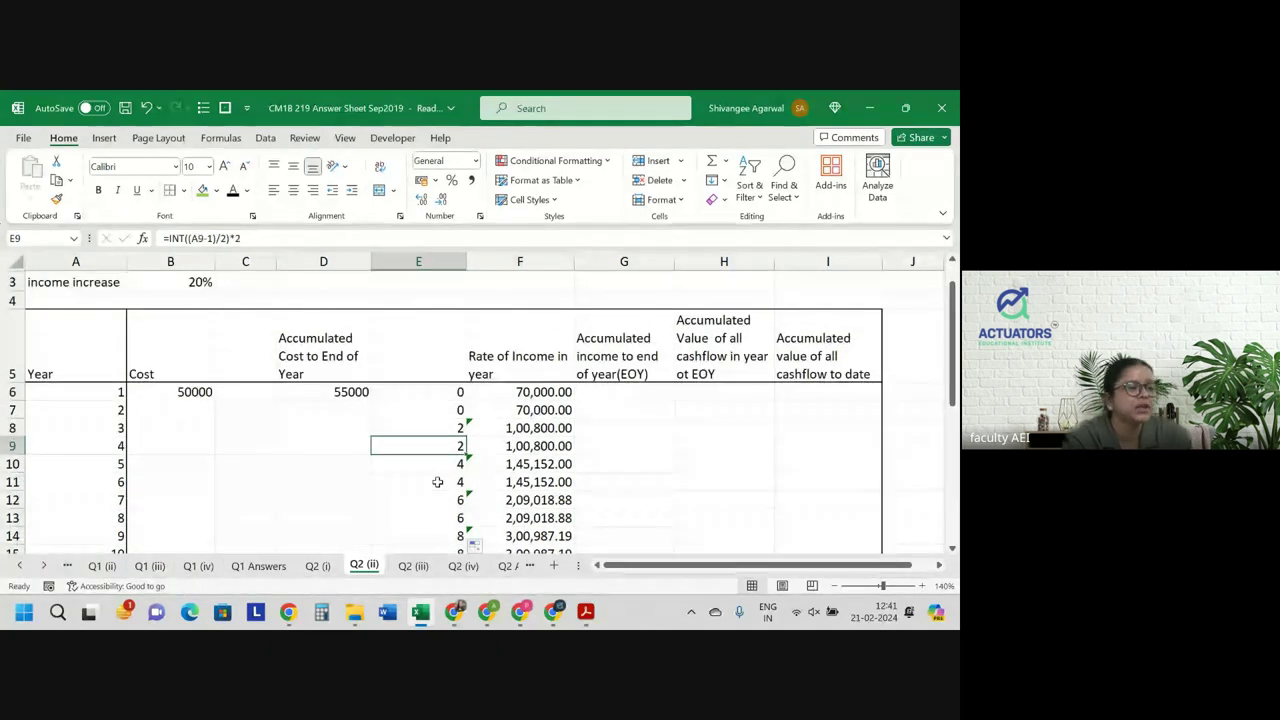
{"action": "scroll", "coordinate": [437, 481], "scroll_direction": "up", "scroll_amount": 1}
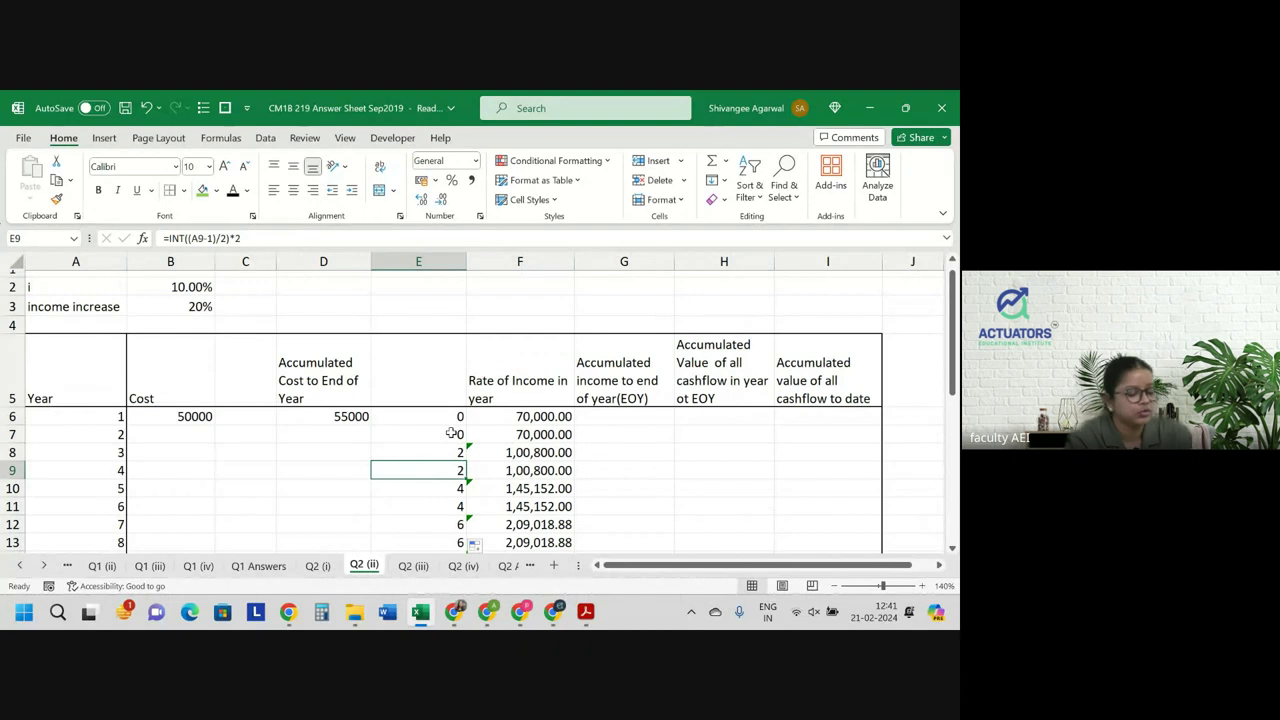
{"action": "left_click", "coordinate": [437, 432]}
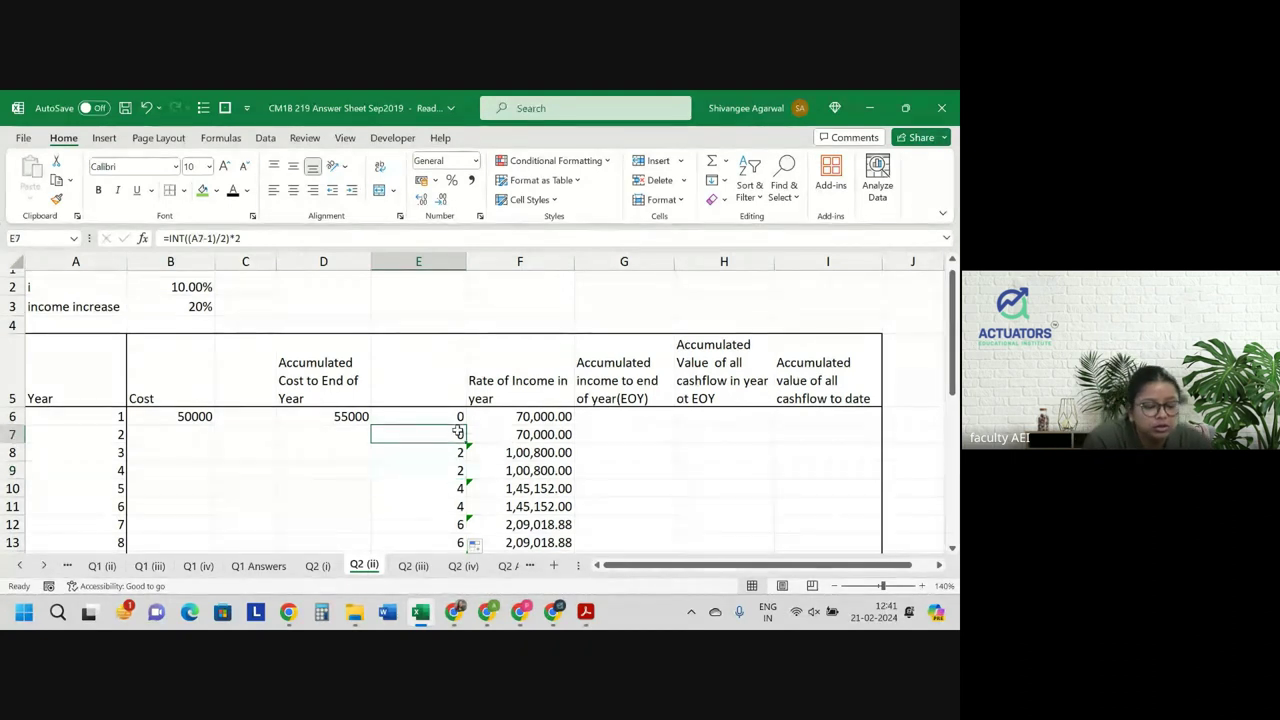
{"action": "double_click", "coordinate": [437, 432]}
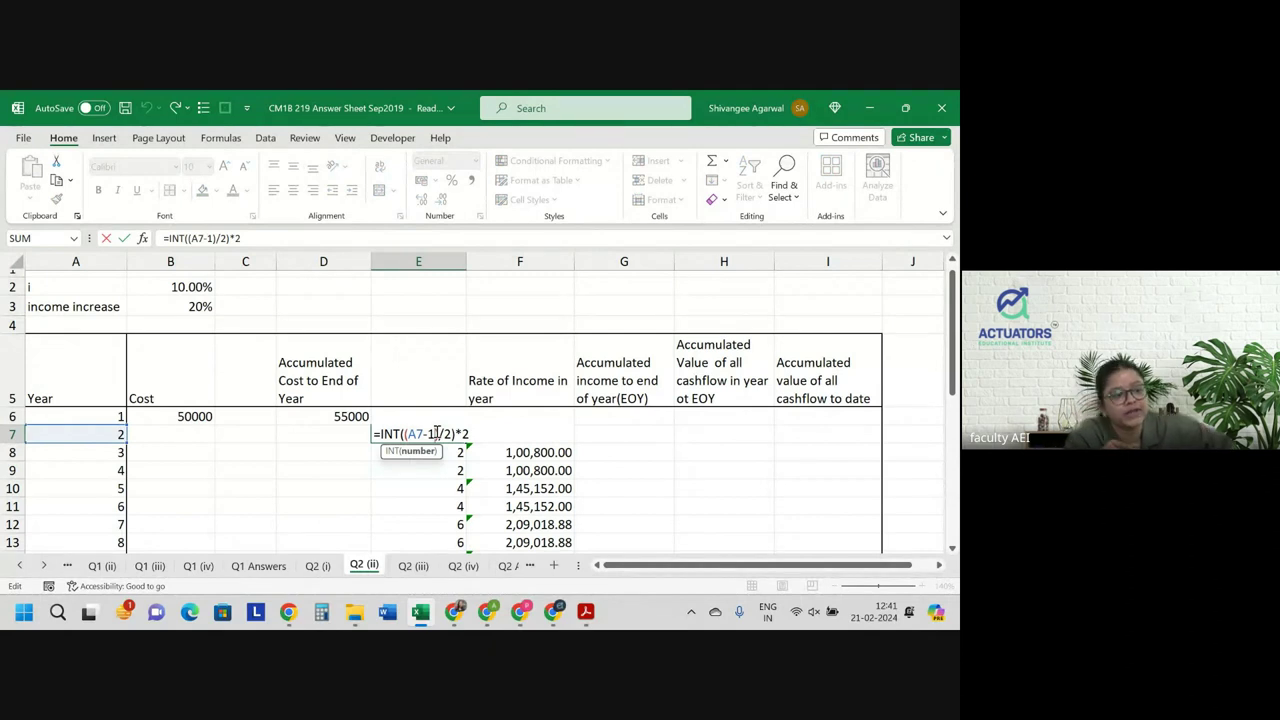
{"action": "key", "text": "Return"}
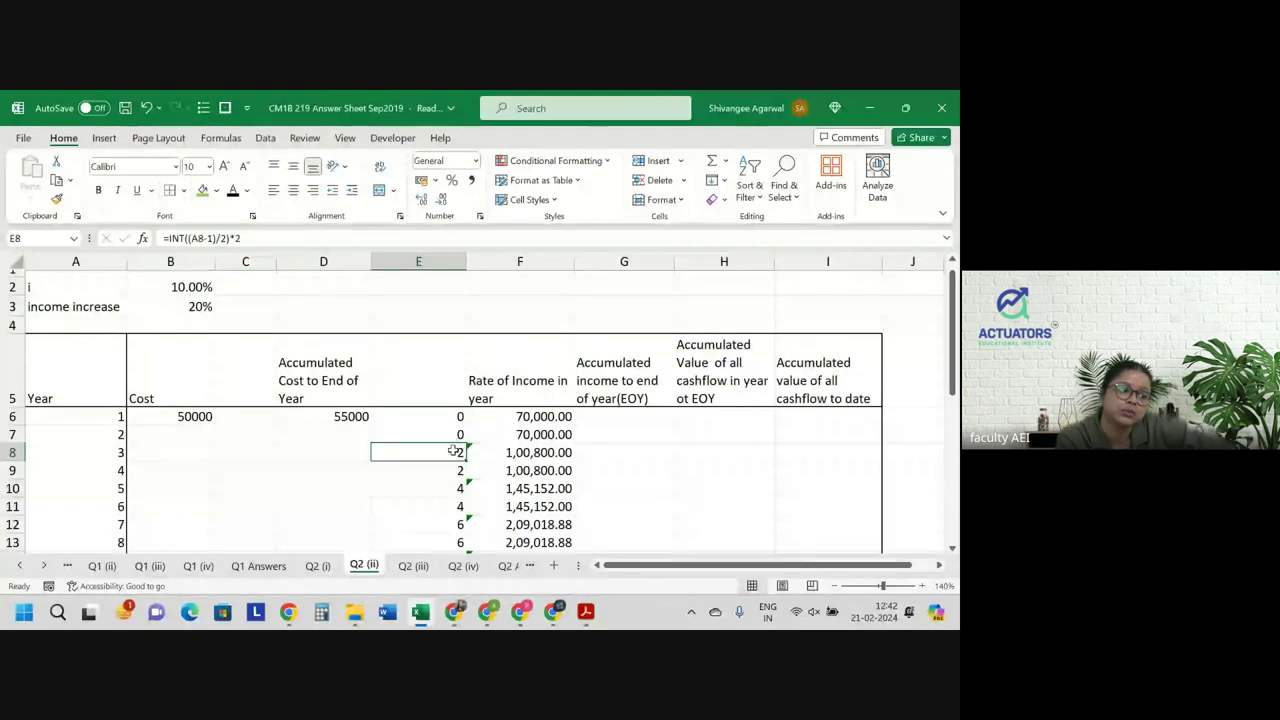
{"action": "scroll", "coordinate": [453, 451], "scroll_direction": "down", "scroll_amount": 1}
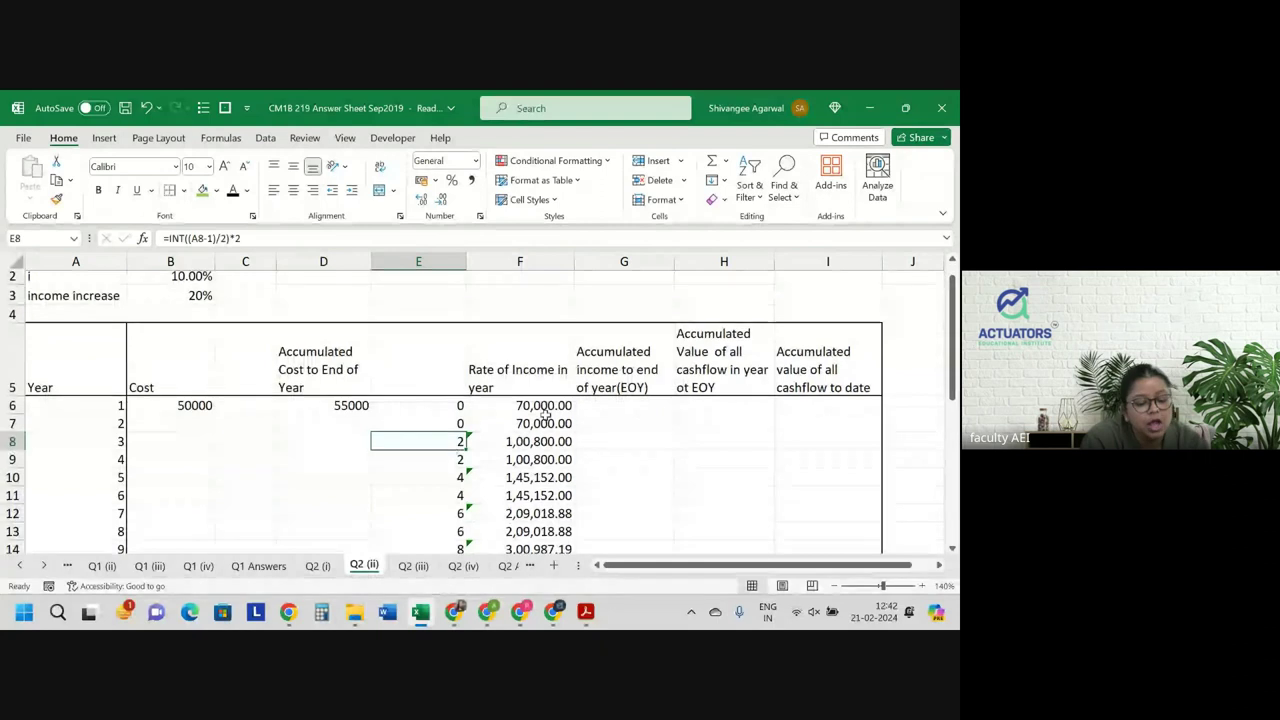
{"action": "left_click", "coordinate": [538, 406]}
{"action": "double_click", "coordinate": [566, 405]}
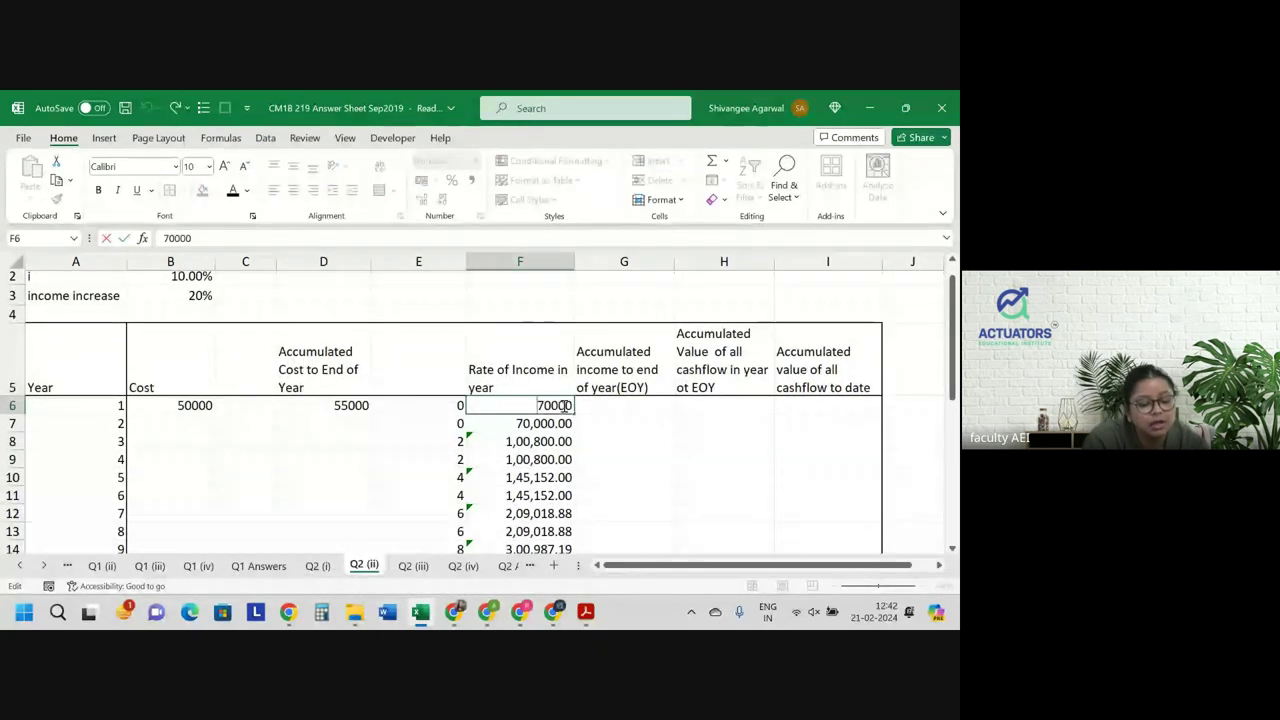
Rewrite F6 as =70000*(1+B3)^E6 and fill it down column F.
{"action": "left_click", "coordinate": [571, 440]}
{"action": "left_click", "coordinate": [541, 406]}
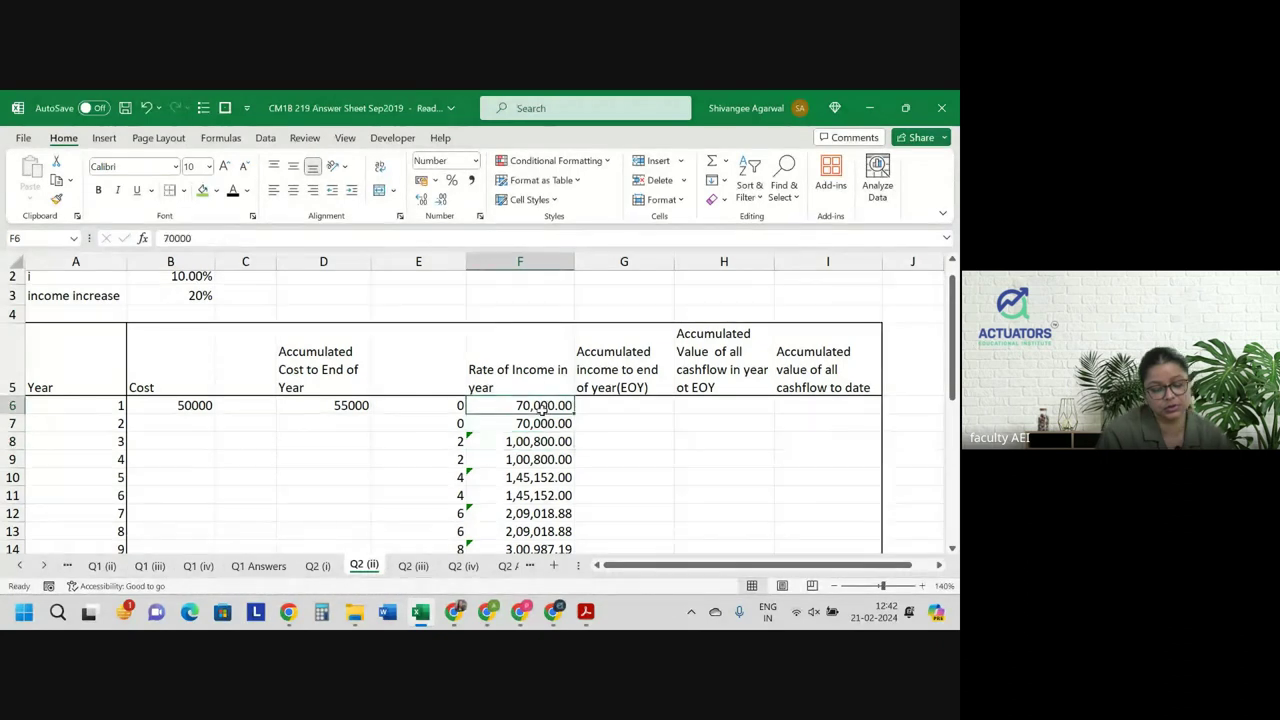
{"action": "type", "text": "=70000"}
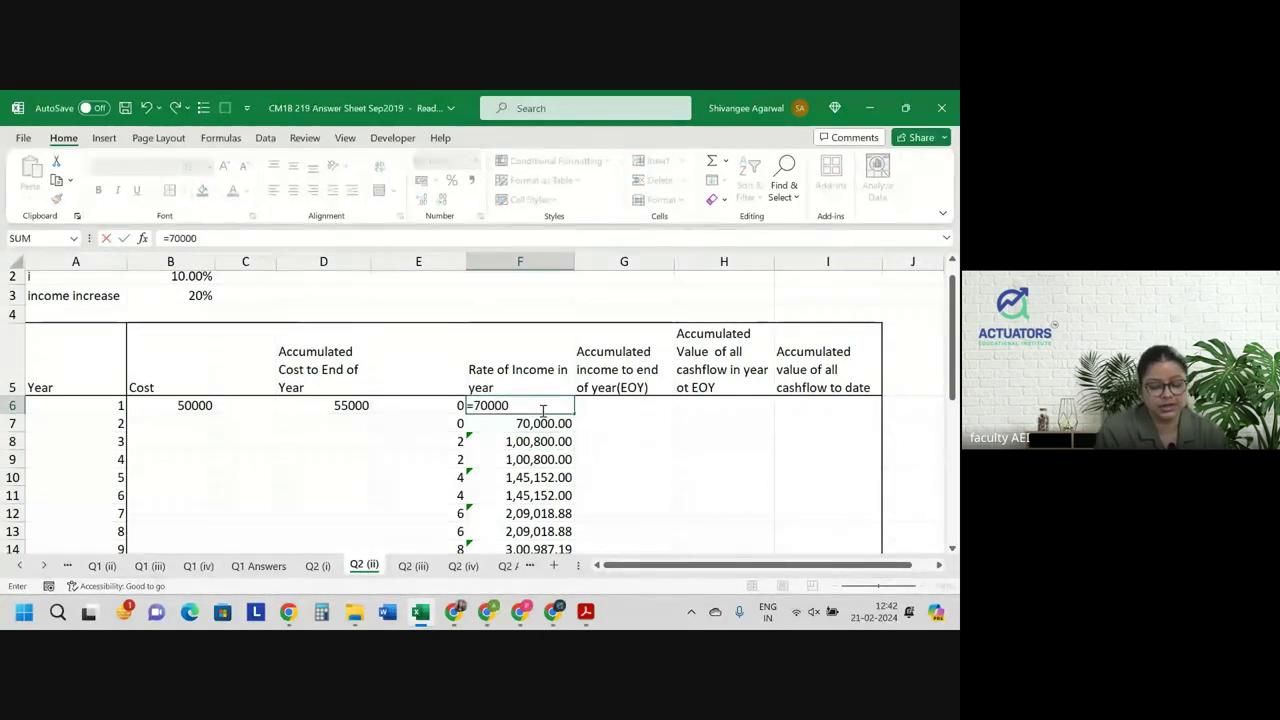
{"action": "type", "text": "*(1"}
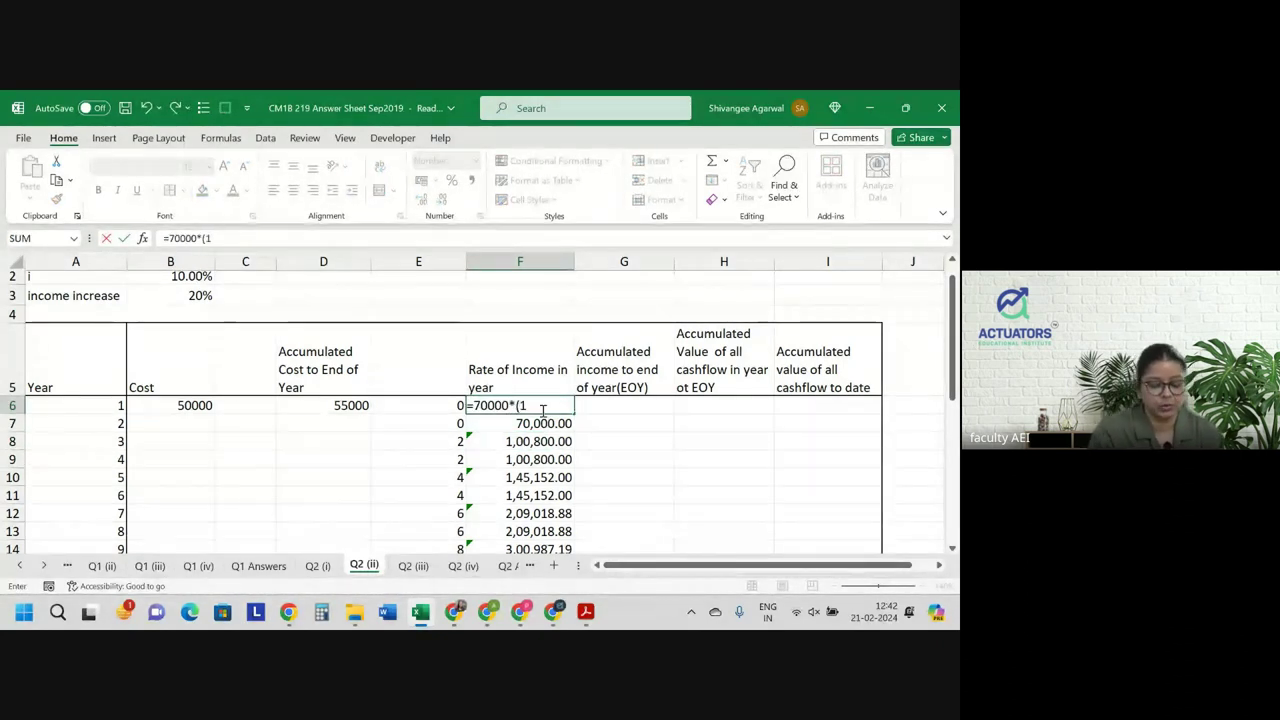
{"action": "type", "text": "+"}
{"action": "left_click", "coordinate": [168, 292]}
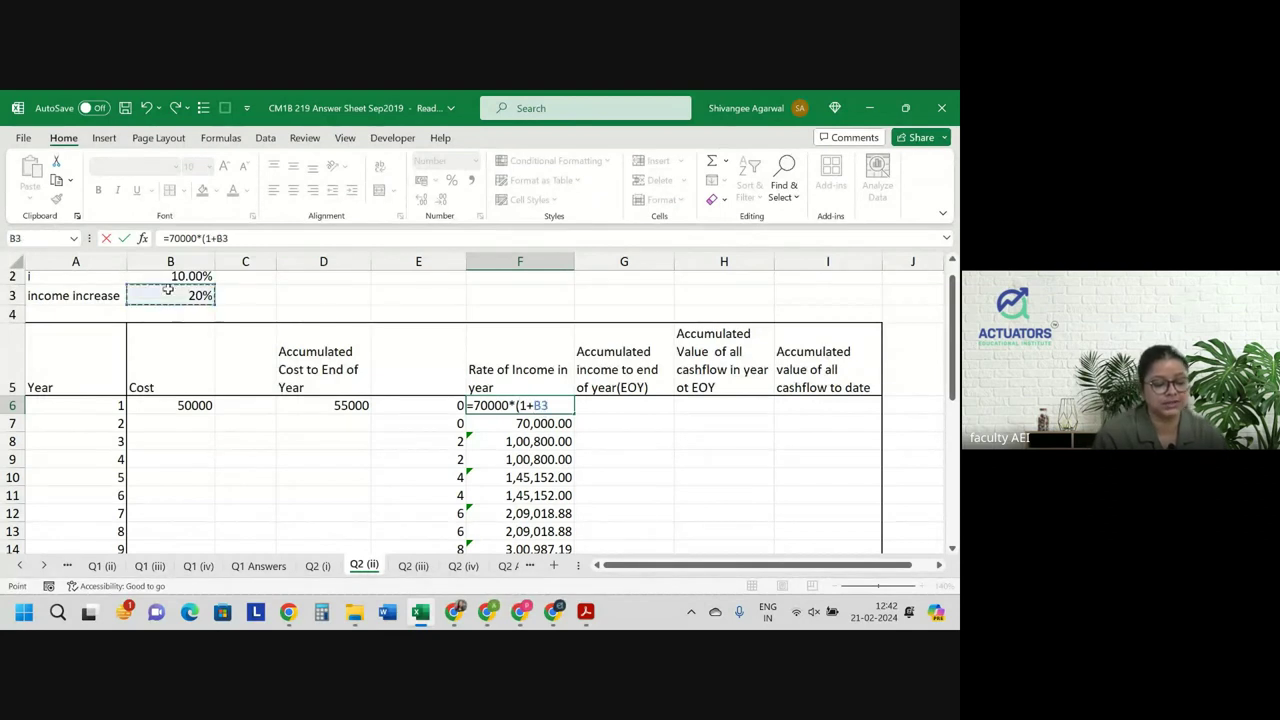
{"action": "type", "text": ")^E6"}
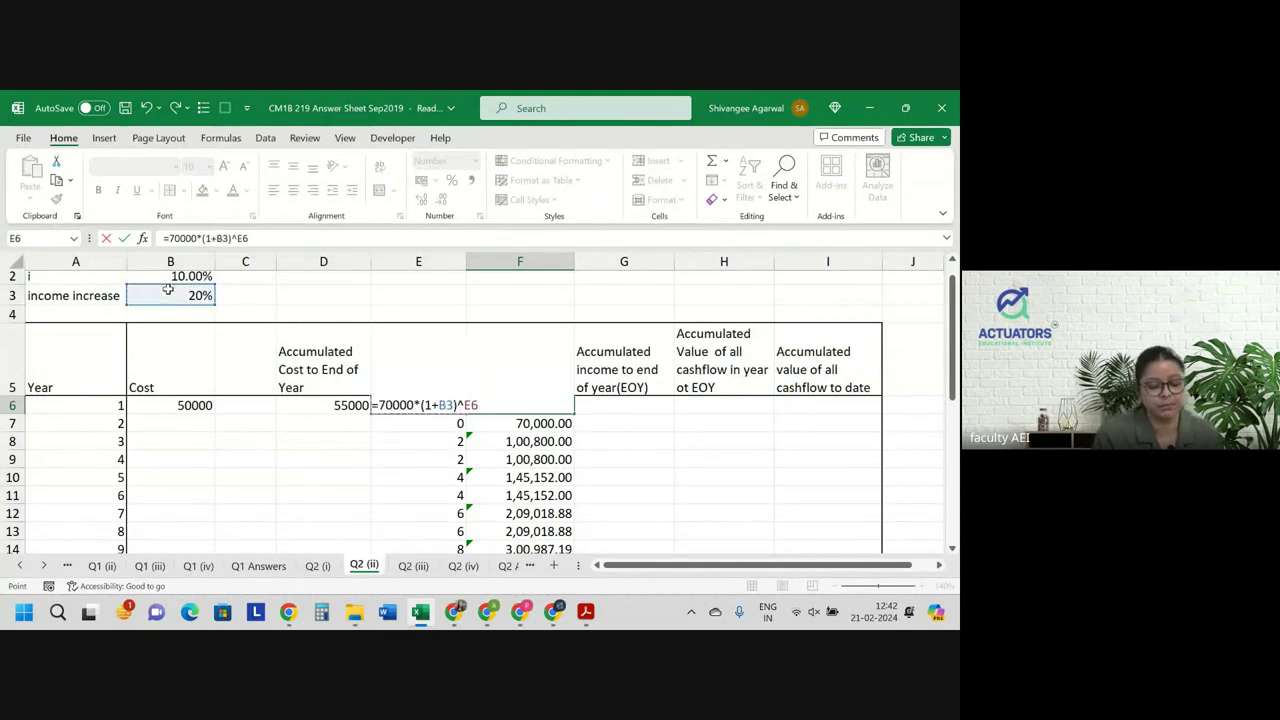
{"action": "key", "text": "Return"}
{"action": "left_click", "coordinate": [535, 406]}
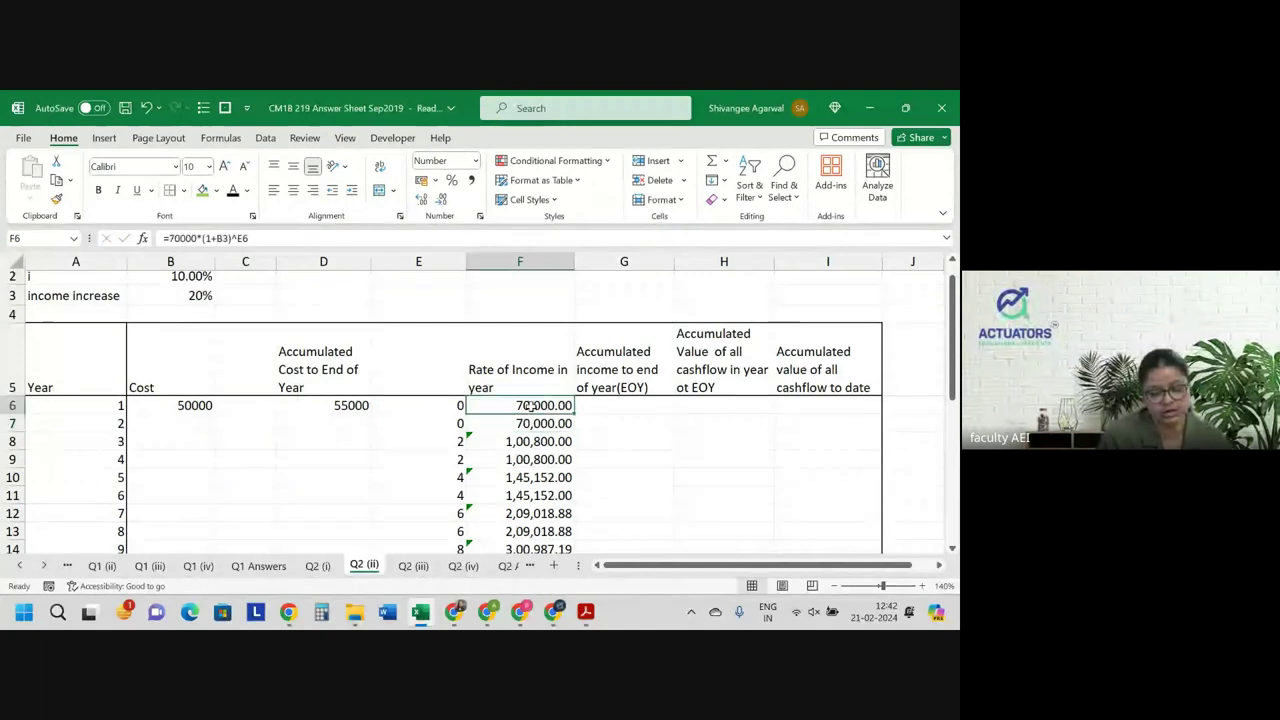
{"action": "double_click", "coordinate": [575, 414]}
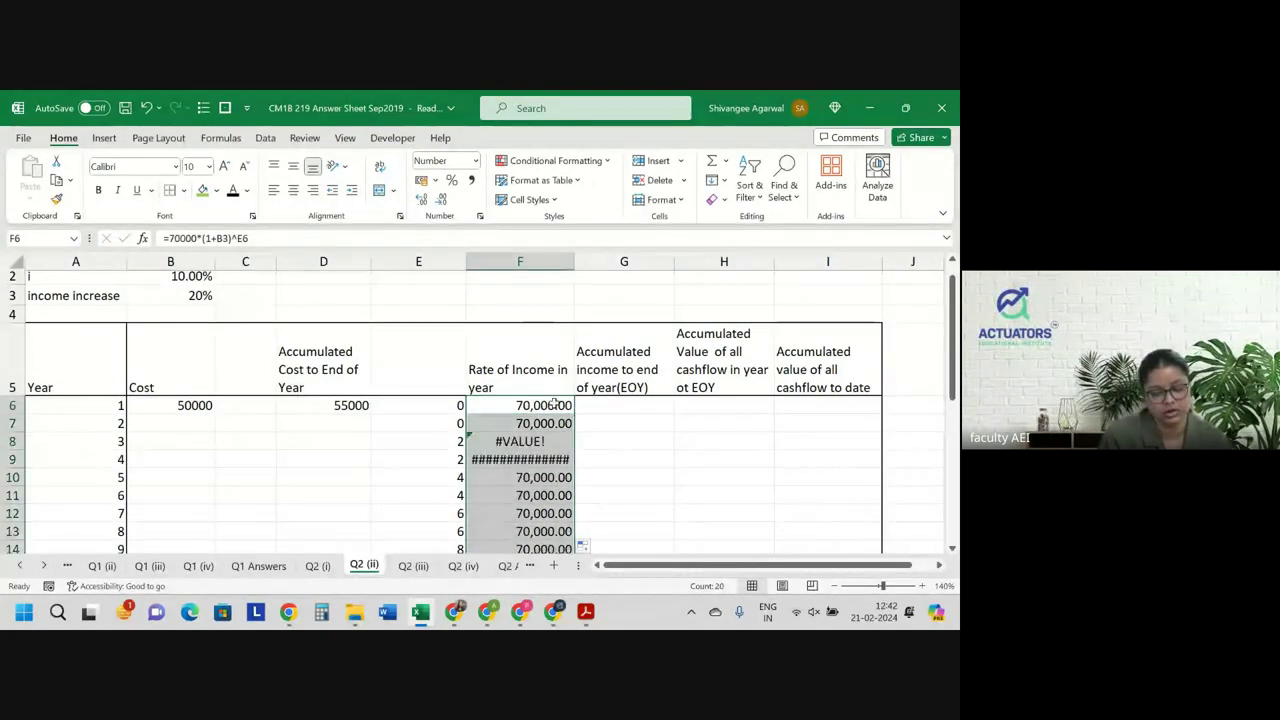
Make the B3 reference in F6's formula absolute as $B$3.
{"action": "left_click", "coordinate": [545, 405]}
{"action": "double_click", "coordinate": [545, 405]}
{"action": "key", "text": "F5"}
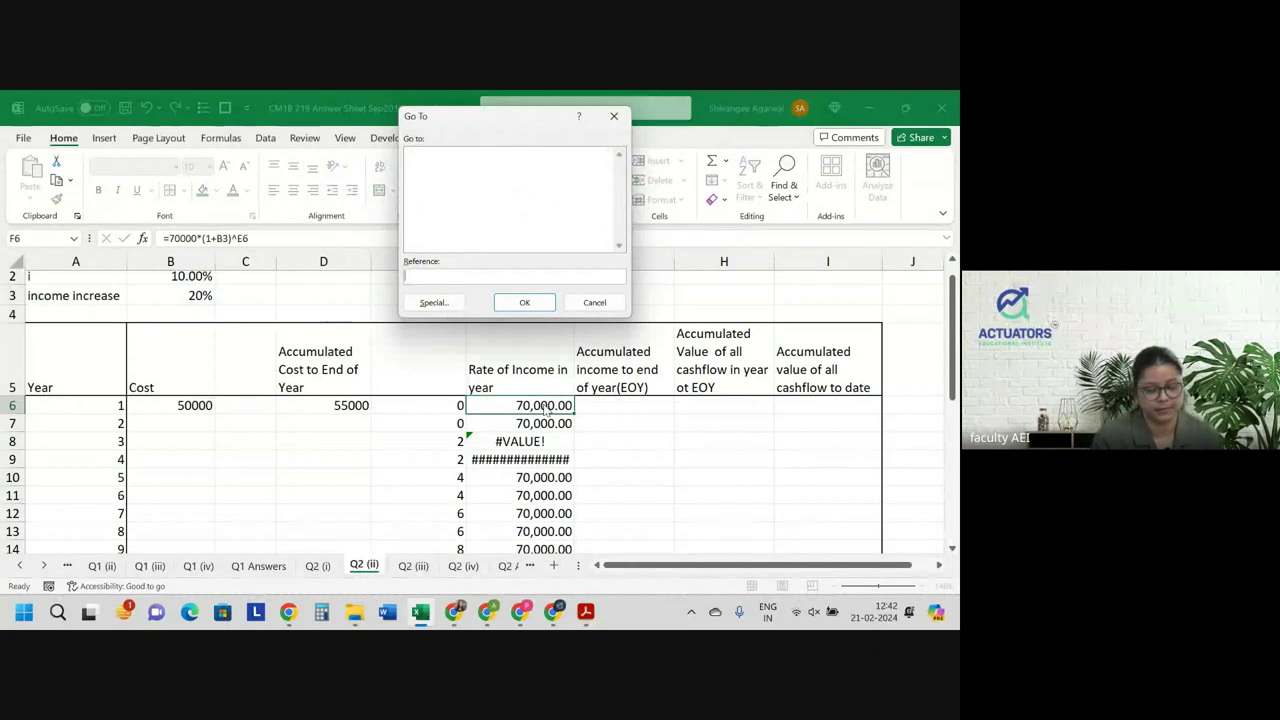
{"action": "key", "text": "Tab"}
{"action": "key", "text": "Tab"}
{"action": "key", "text": "Tab"}
{"action": "key", "text": "Tab"}
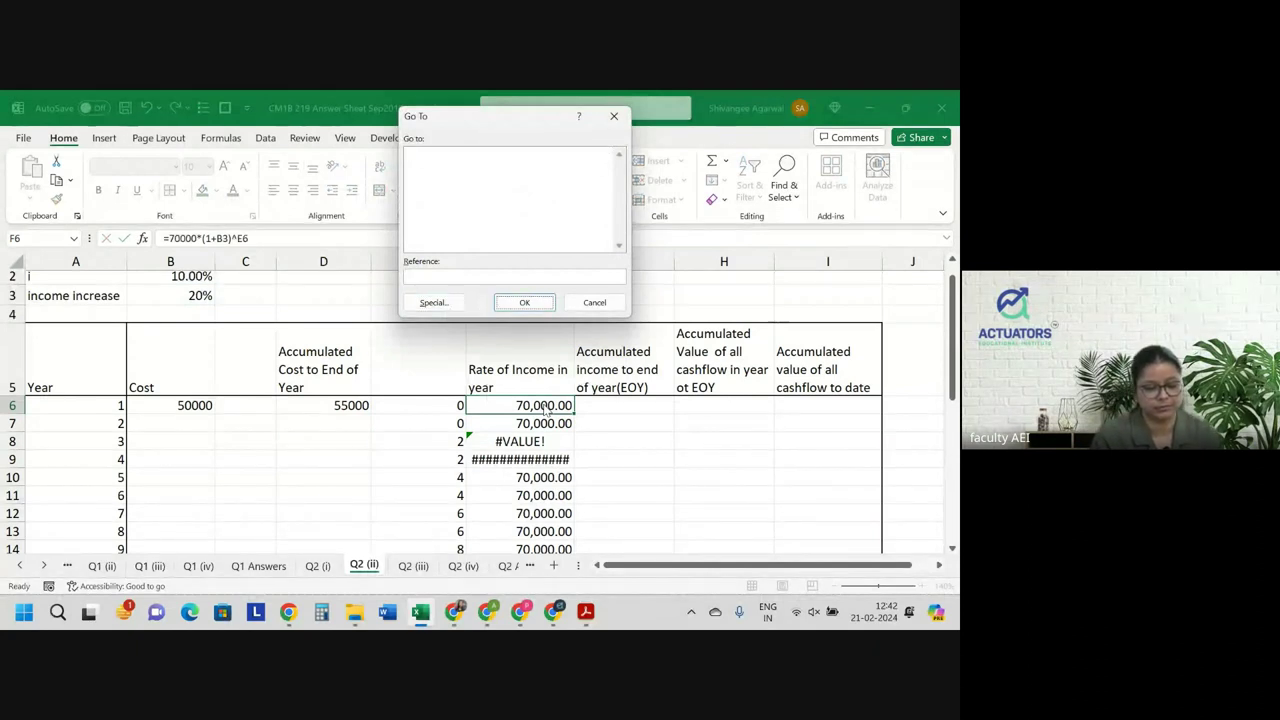
{"action": "key", "text": "Return"}
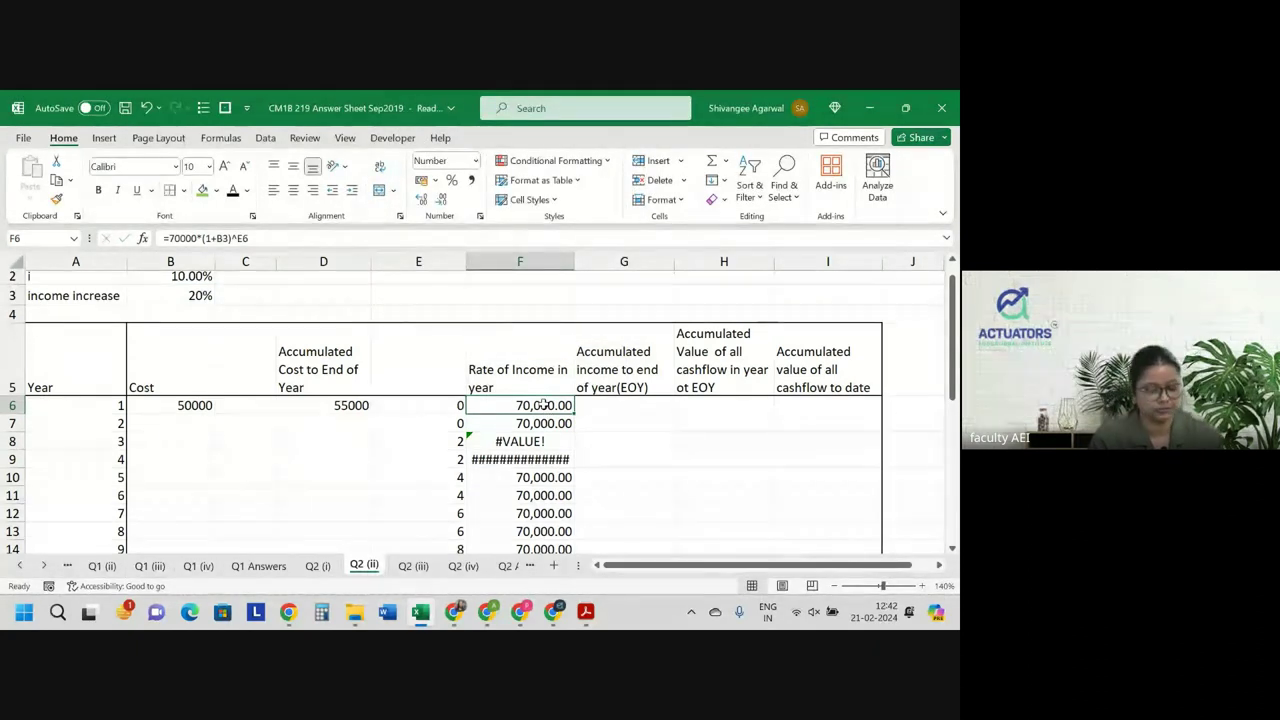
{"action": "double_click", "coordinate": [545, 405]}
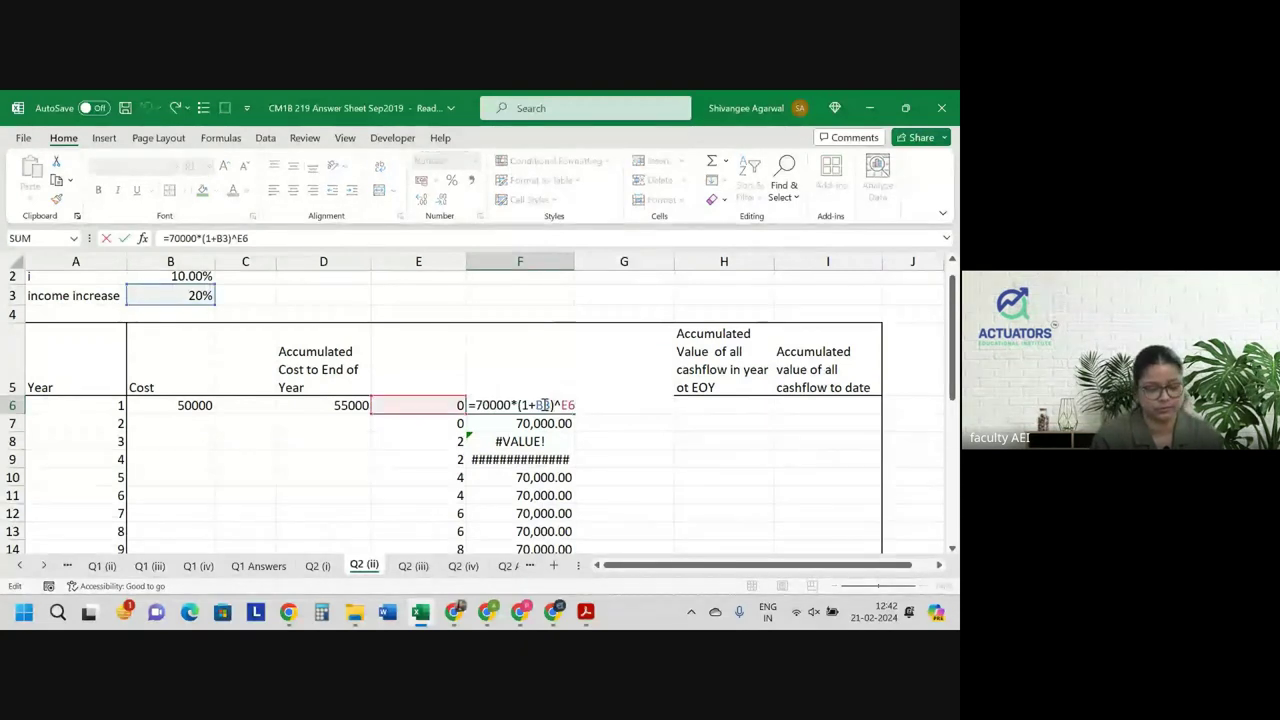
{"action": "double_click", "coordinate": [545, 405]}
{"action": "key", "text": "Return"}
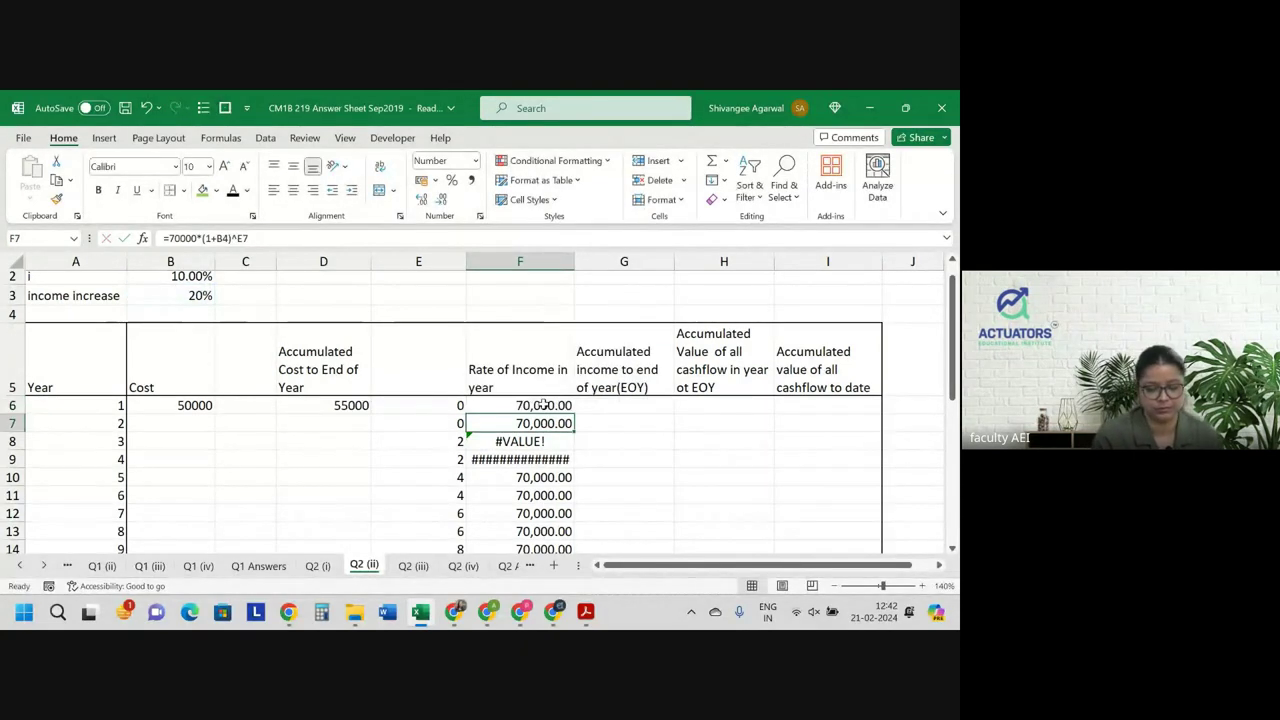
Fill the corrected F6 formula down to row 25 and check the copied values.
{"action": "left_click", "coordinate": [543, 405]}
{"action": "double_click", "coordinate": [575, 415]}
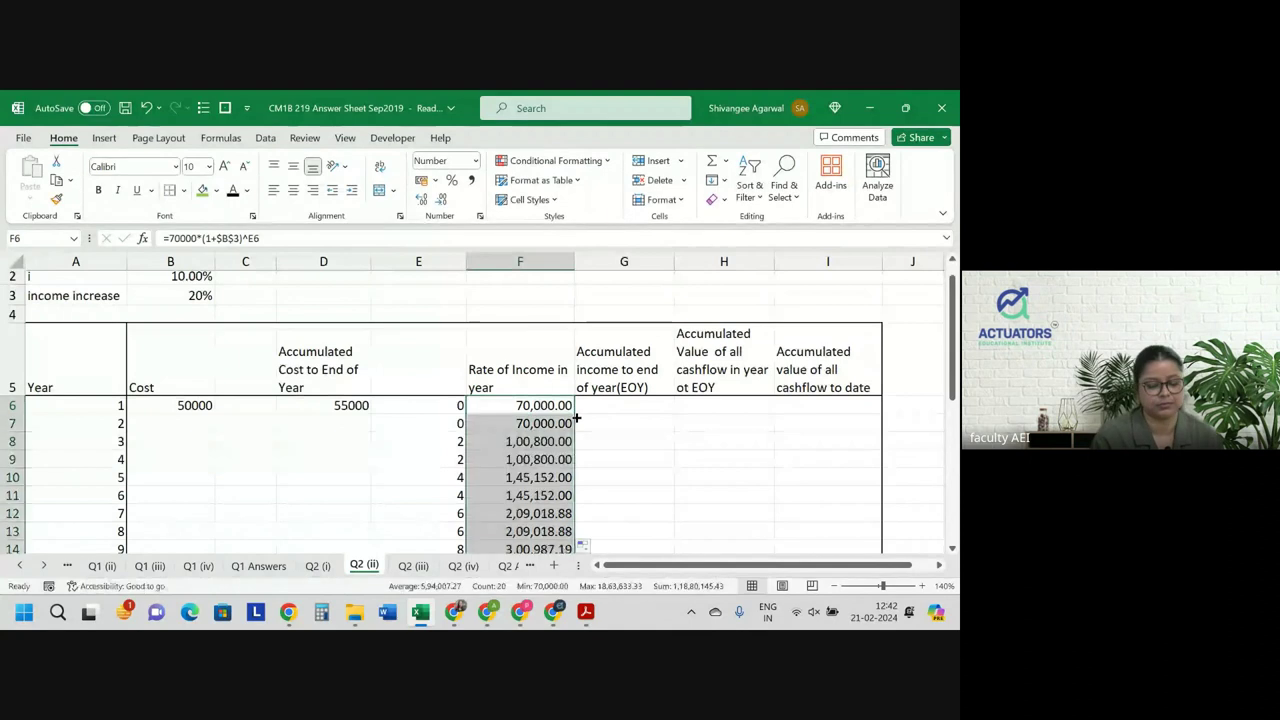
{"action": "left_click", "coordinate": [545, 441]}
{"action": "scroll", "coordinate": [545, 441], "scroll_direction": "down", "scroll_amount": 3}
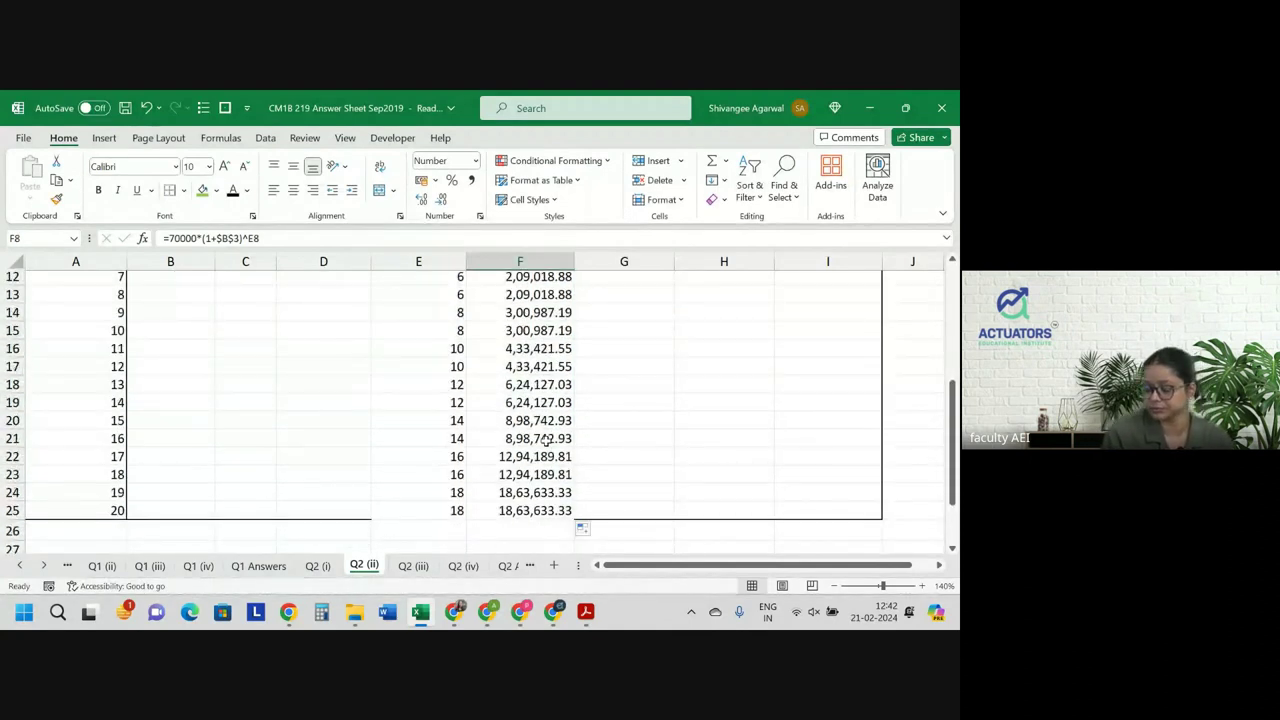
{"action": "scroll", "coordinate": [606, 393], "scroll_direction": "up", "scroll_amount": 3}
{"action": "left_click", "coordinate": [606, 393]}
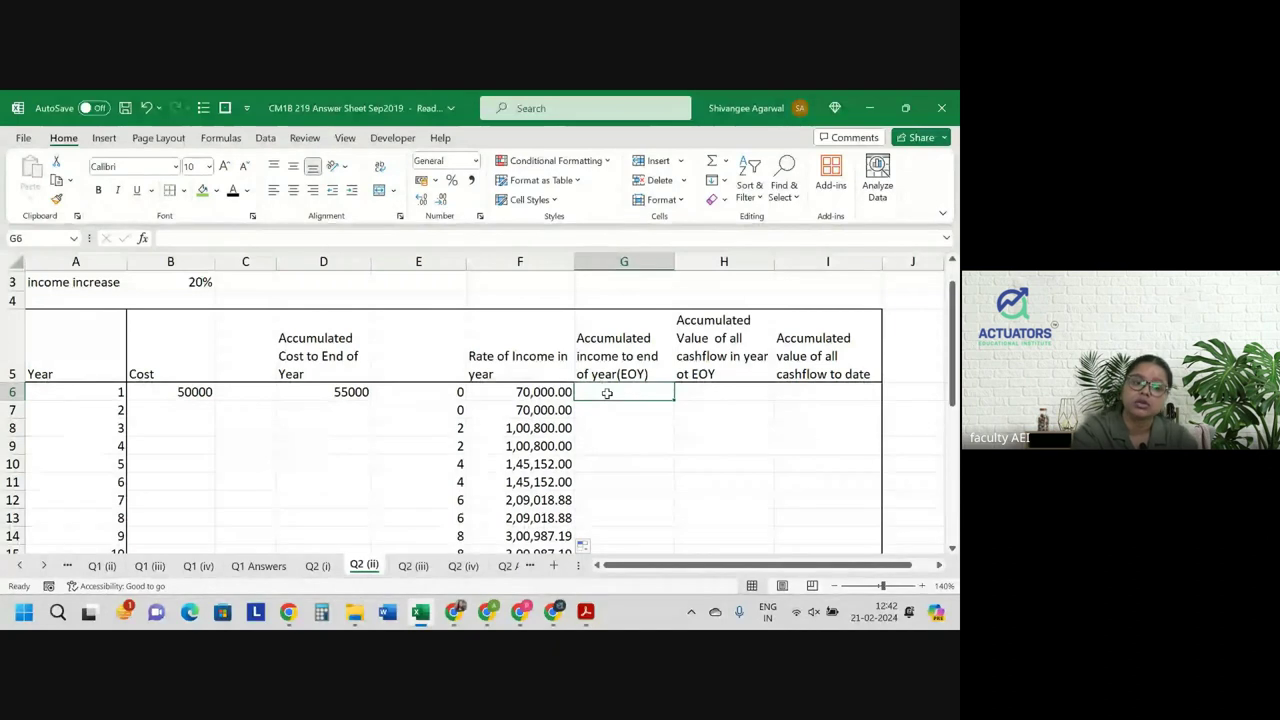
Label cell D2 as 's bar (1)'.
{"action": "scroll", "coordinate": [166, 314], "scroll_direction": "up", "scroll_amount": 2}
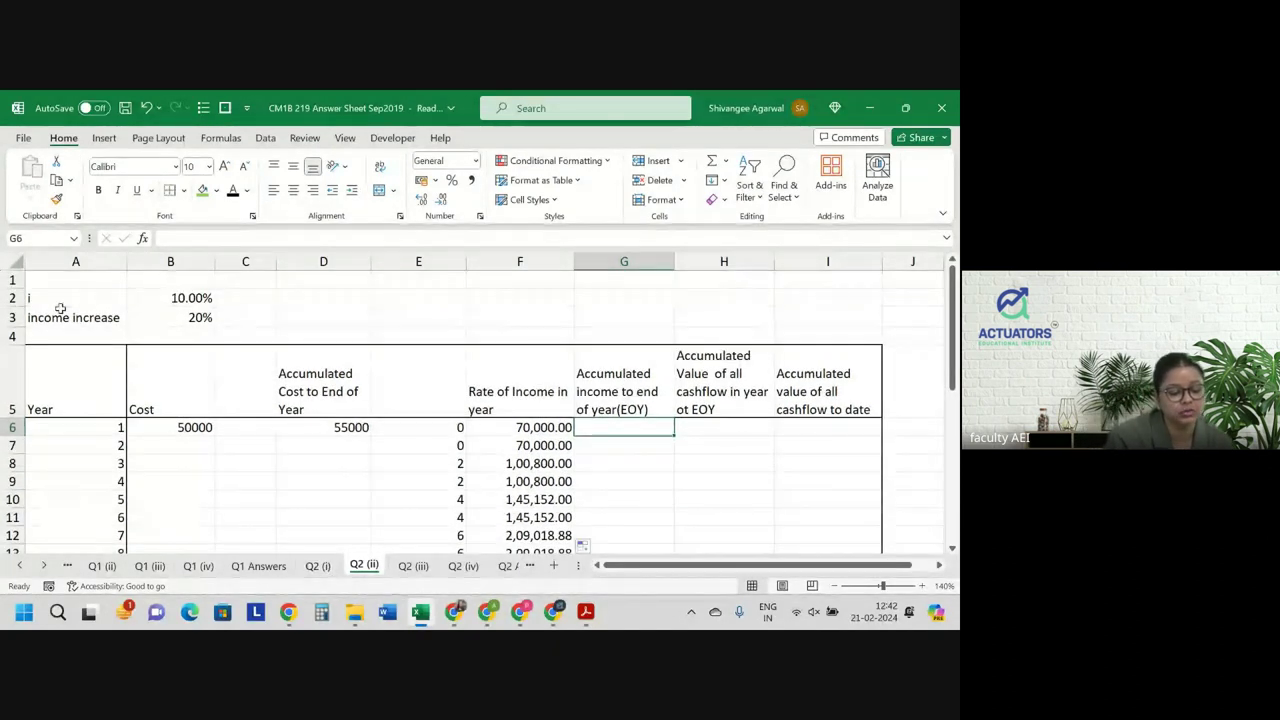
{"action": "left_click", "coordinate": [310, 297]}
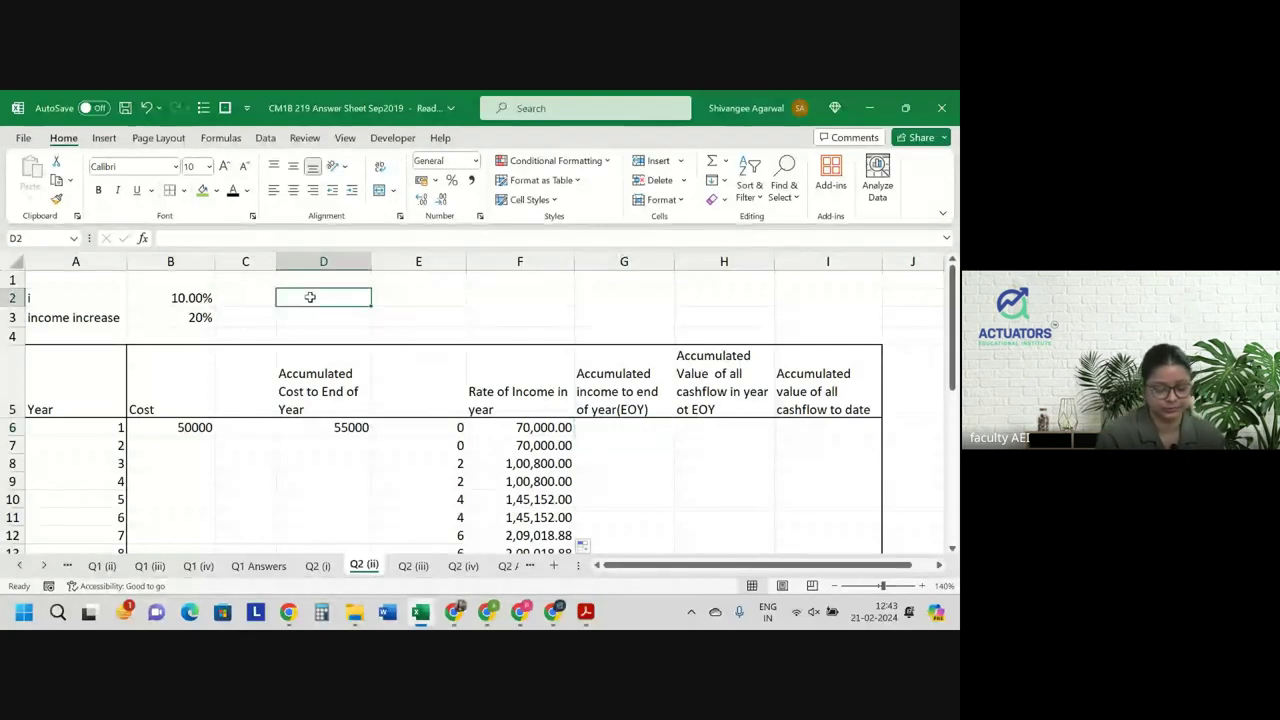
{"action": "type", "text": "s bar"}
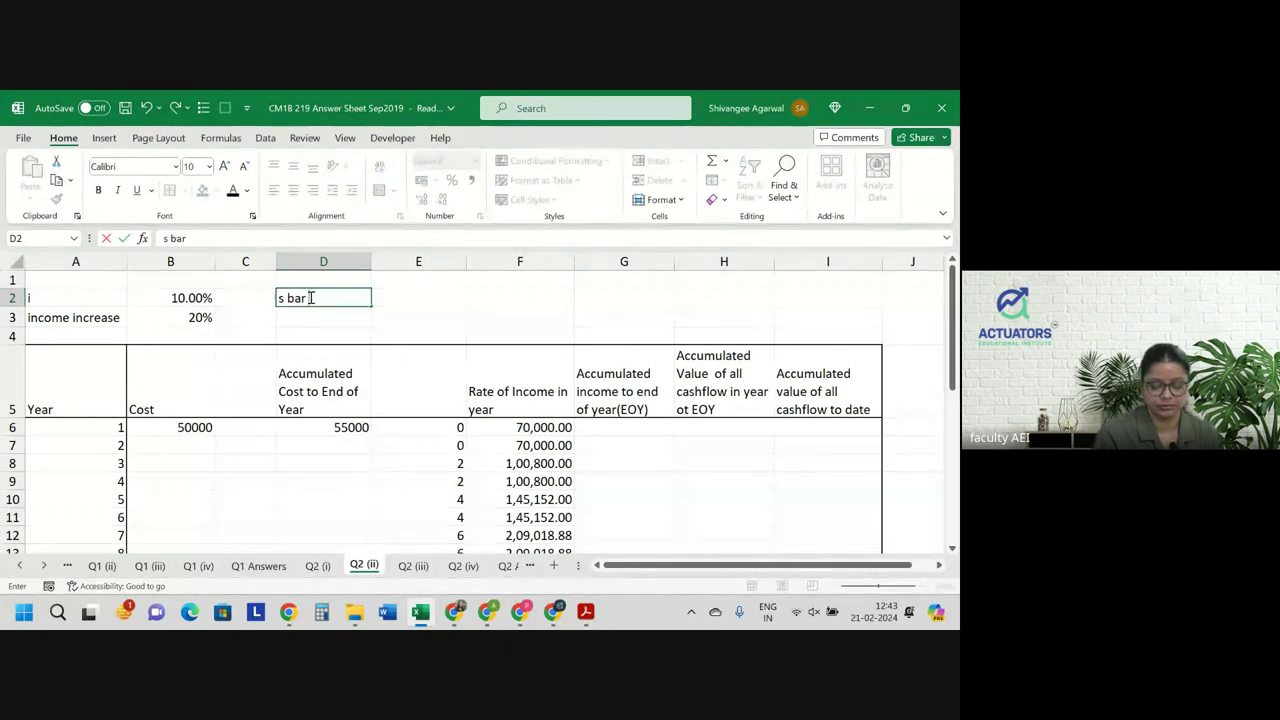
{"action": "type", "text": " (1)"}
{"action": "key", "text": "Tab"}
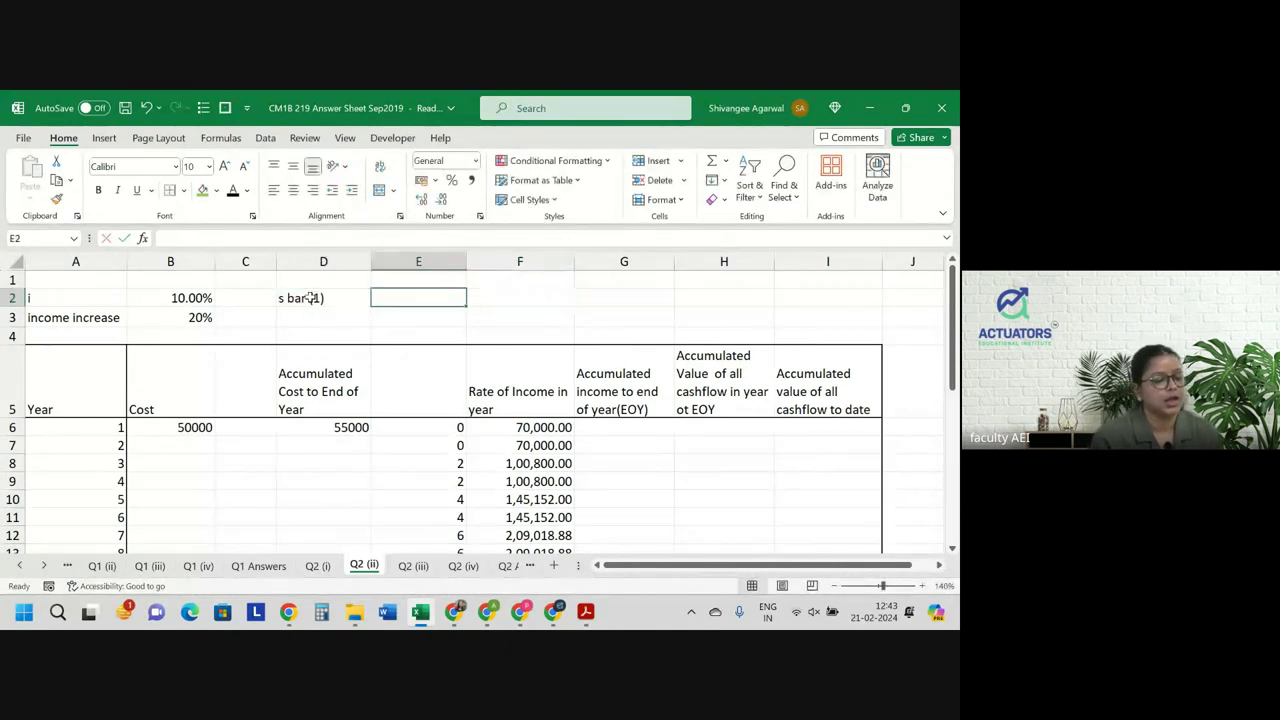
Enter =((1+B2)^1-1)/ln(1+B2) in E2 to compute the s bar (1) factor.
{"action": "type", "text": "=("}
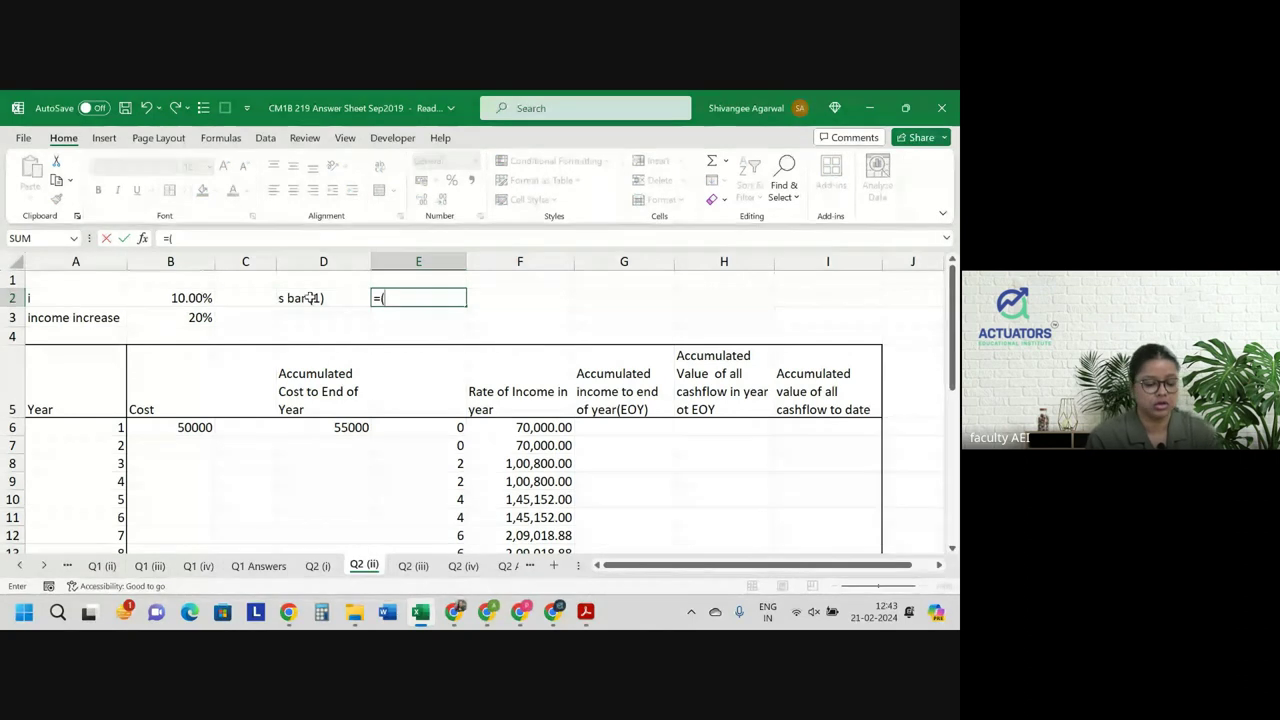
{"action": "type", "text": "(1+"}
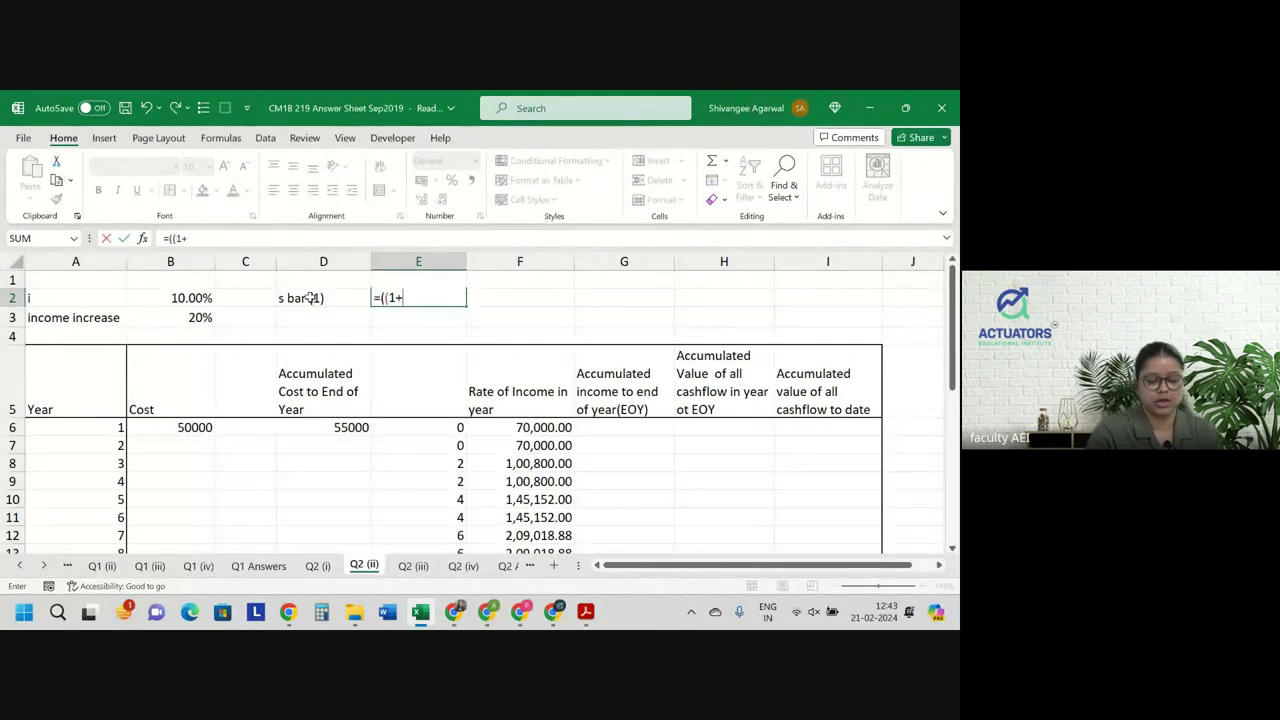
{"action": "key", "text": "Left"}
{"action": "key", "text": "Left"}
{"action": "key", "text": "Left"}
{"action": "type", "text": ")^"}
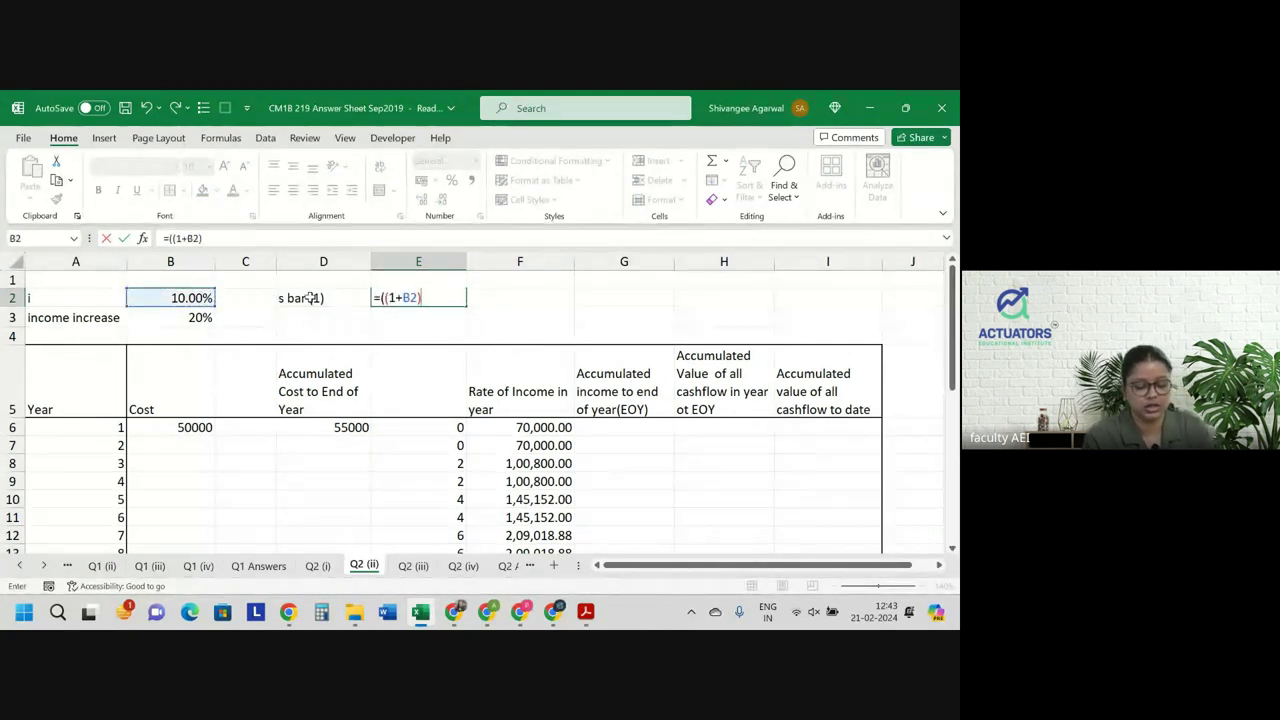
{"action": "type", "text": "1"}
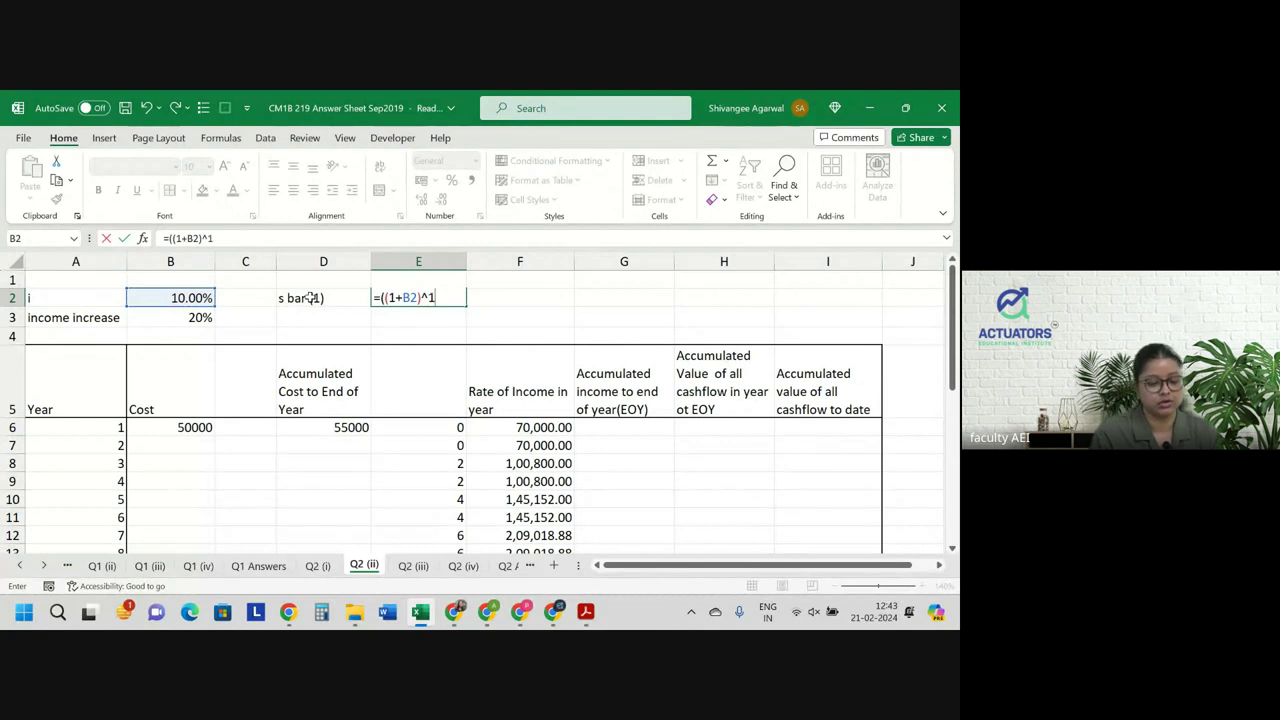
{"action": "type", "text": "-1"}
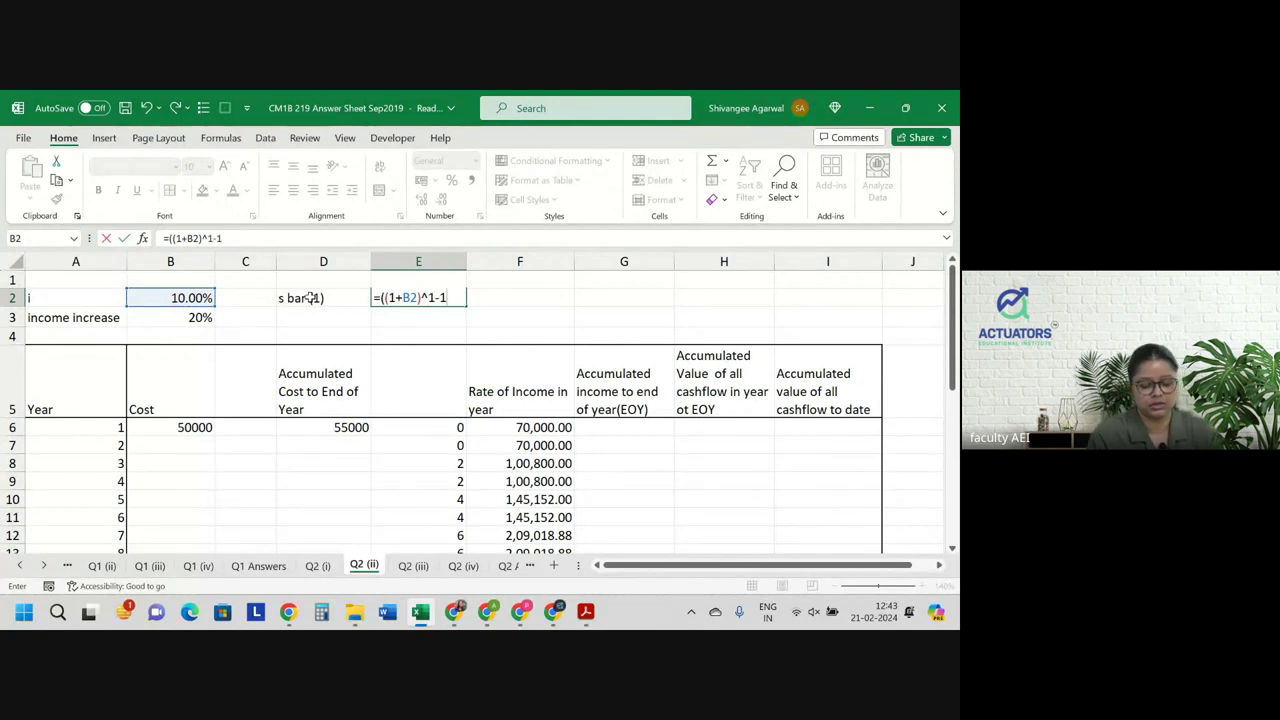
{"action": "type", "text": ")/"}
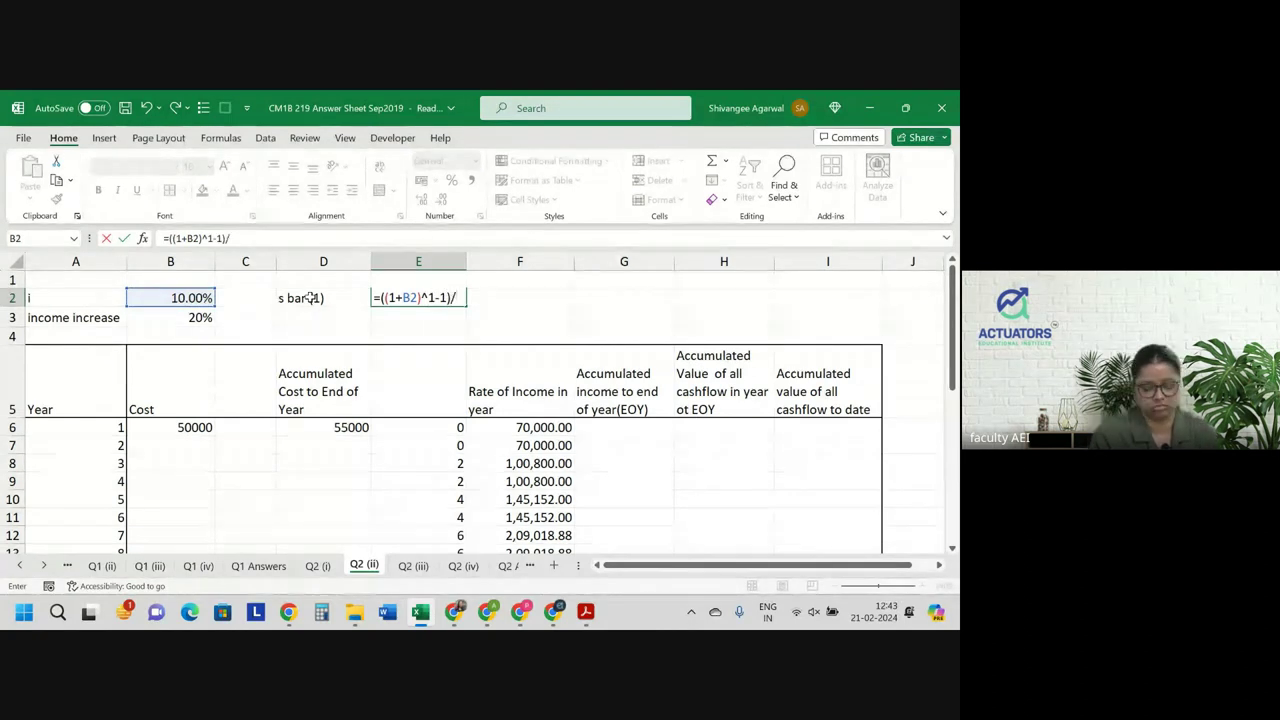
{"action": "type", "text": "ln(1+"}
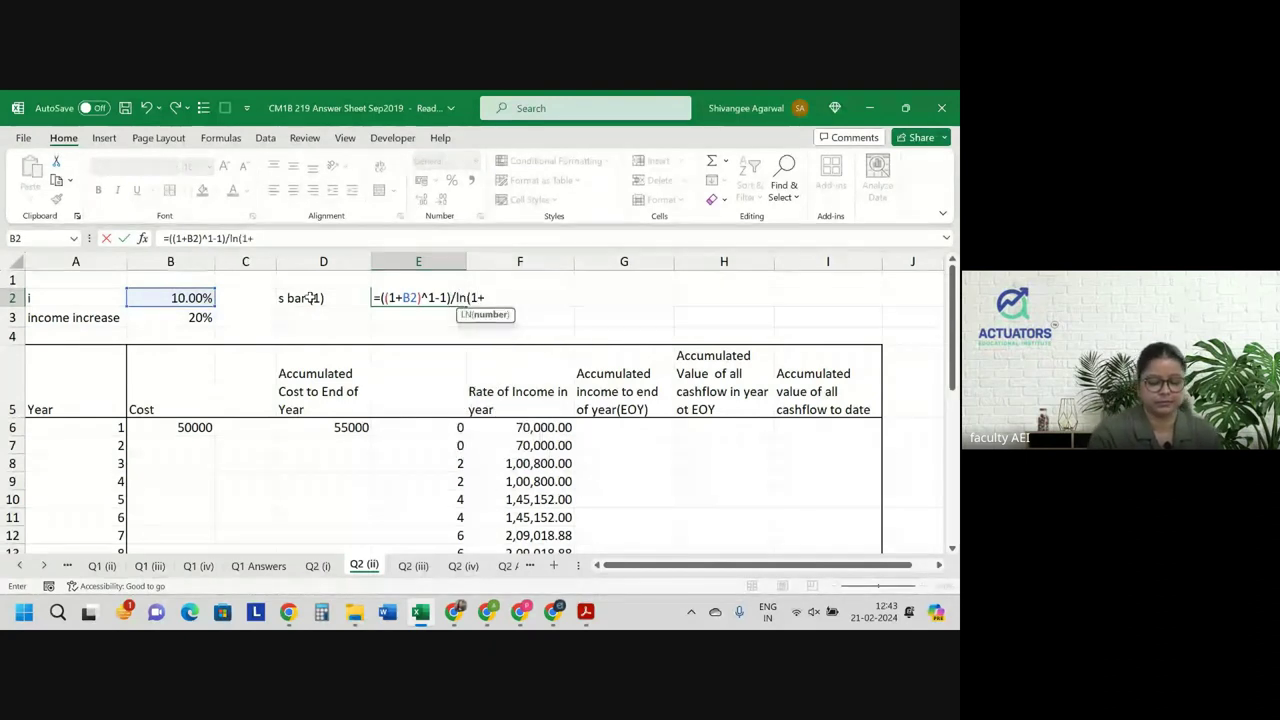
{"action": "key", "text": "Left"}
{"action": "key", "text": "Left"}
{"action": "key", "text": "Left"}
{"action": "type", "text": ")"}
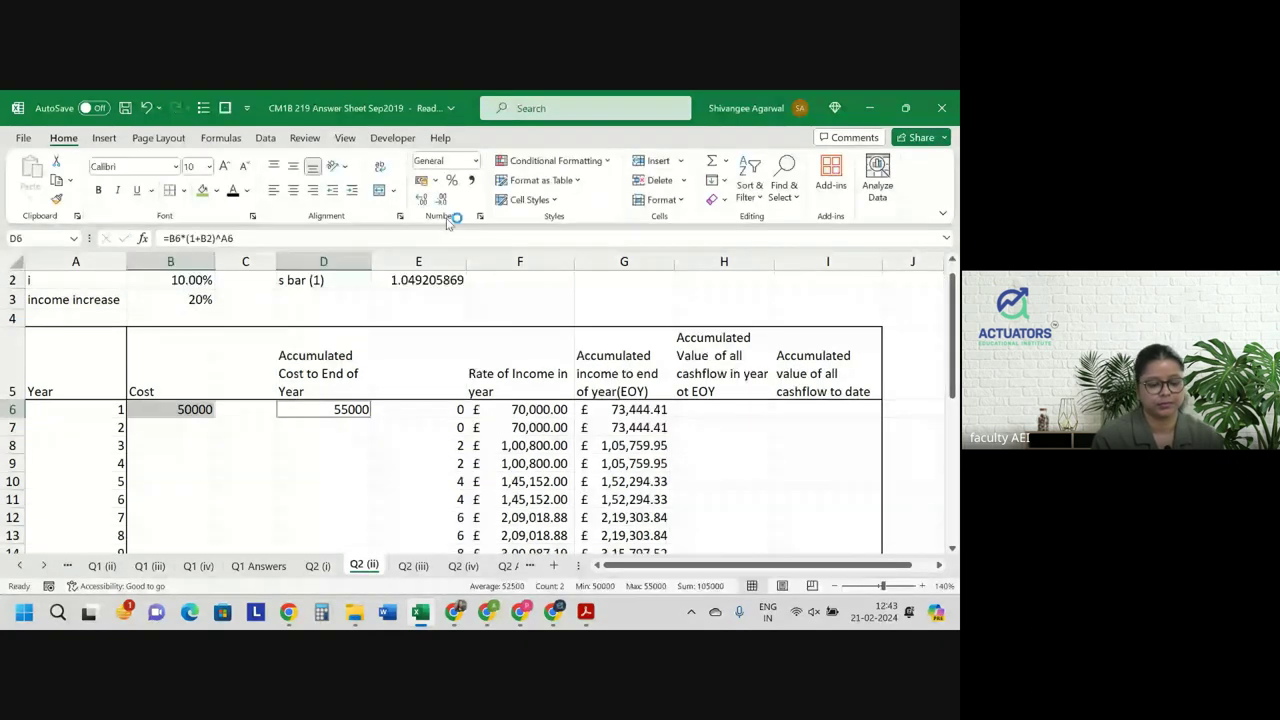
Format the year 1 cost figures as £ English (UK) accounting and check G7's formula.
{"action": "left_click", "coordinate": [436, 180]}
{"action": "left_click", "coordinate": [471, 246]}
{"action": "left_click", "coordinate": [656, 427]}
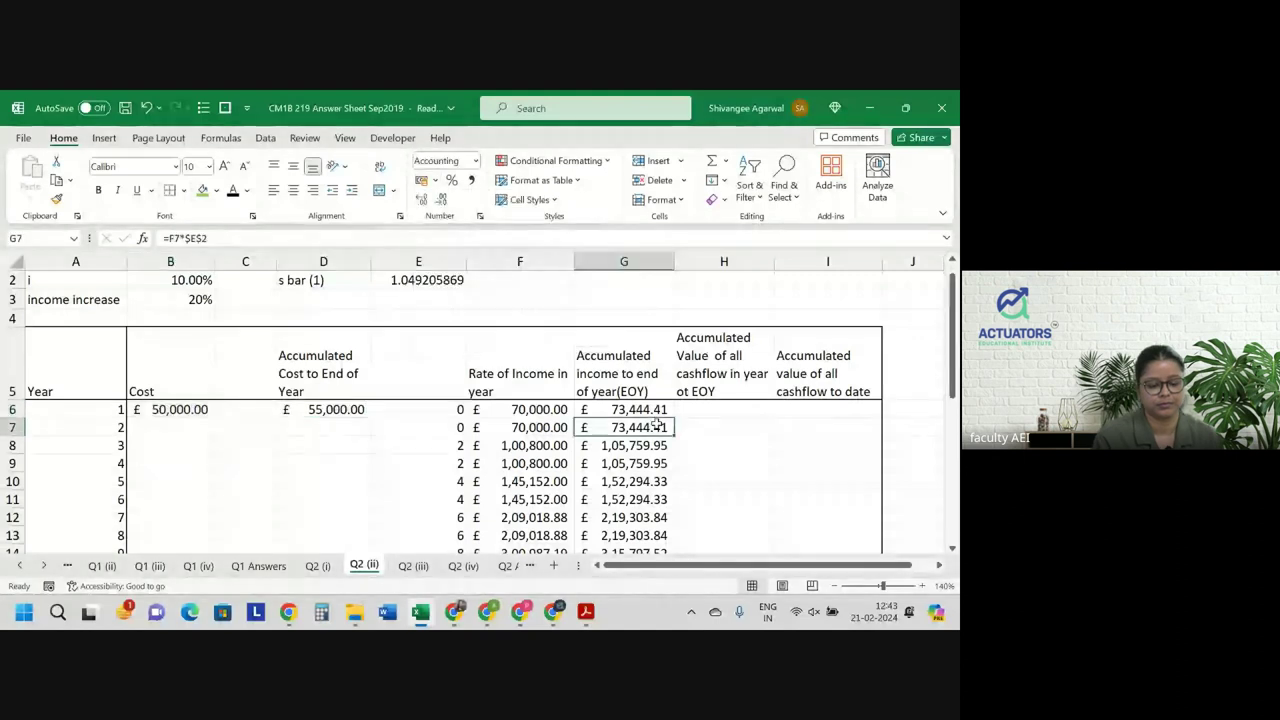
{"action": "left_click", "coordinate": [718, 411]}
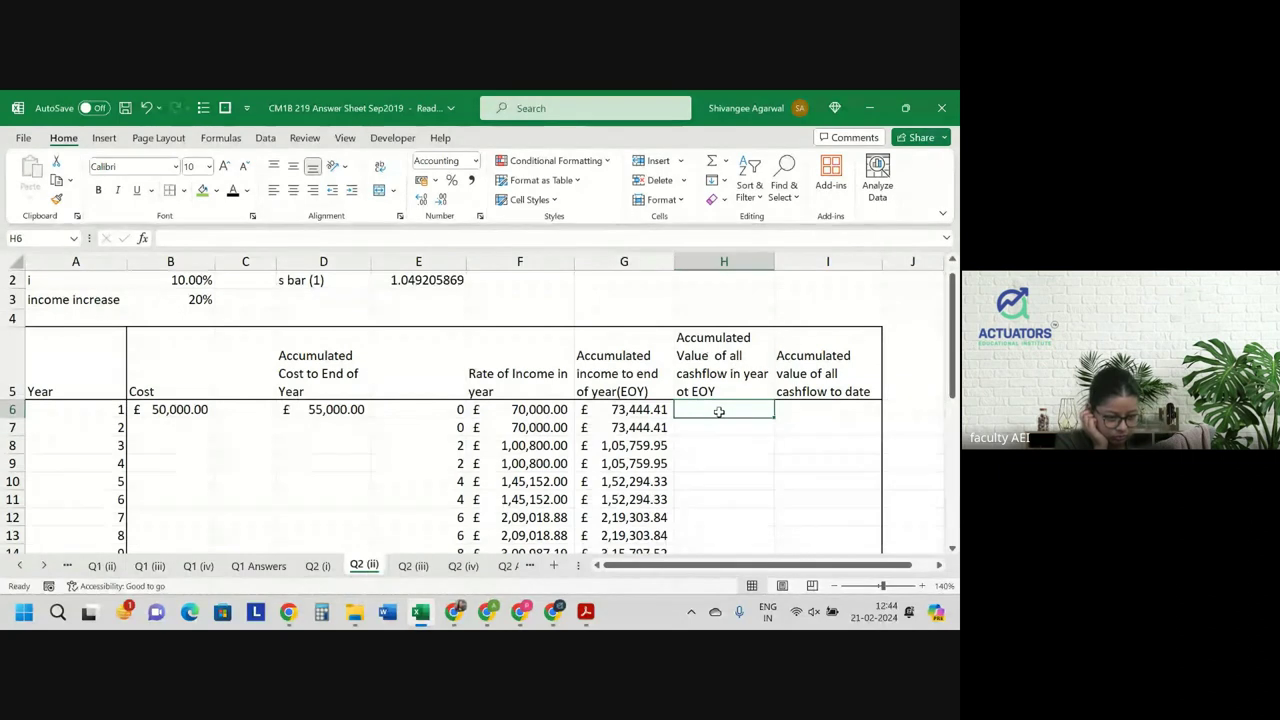
Enter =G6-D6 in H6 and fill it down the Accumulated Value of all cashflow column.
{"action": "type", "text": "="}
{"action": "key", "text": "Left"}
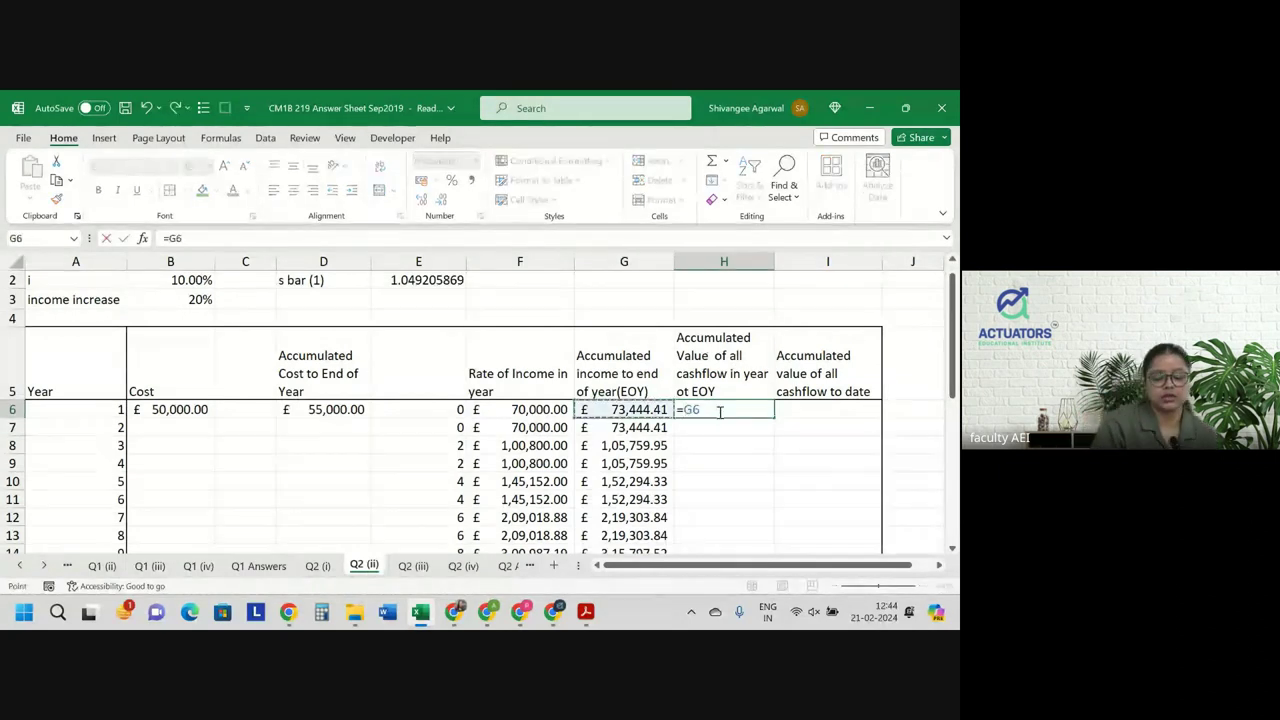
{"action": "type", "text": "-"}
{"action": "key", "text": "Left"}
{"action": "key", "text": "Left"}
{"action": "key", "text": "Left"}
{"action": "key", "text": "Left"}
{"action": "key", "text": "Return"}
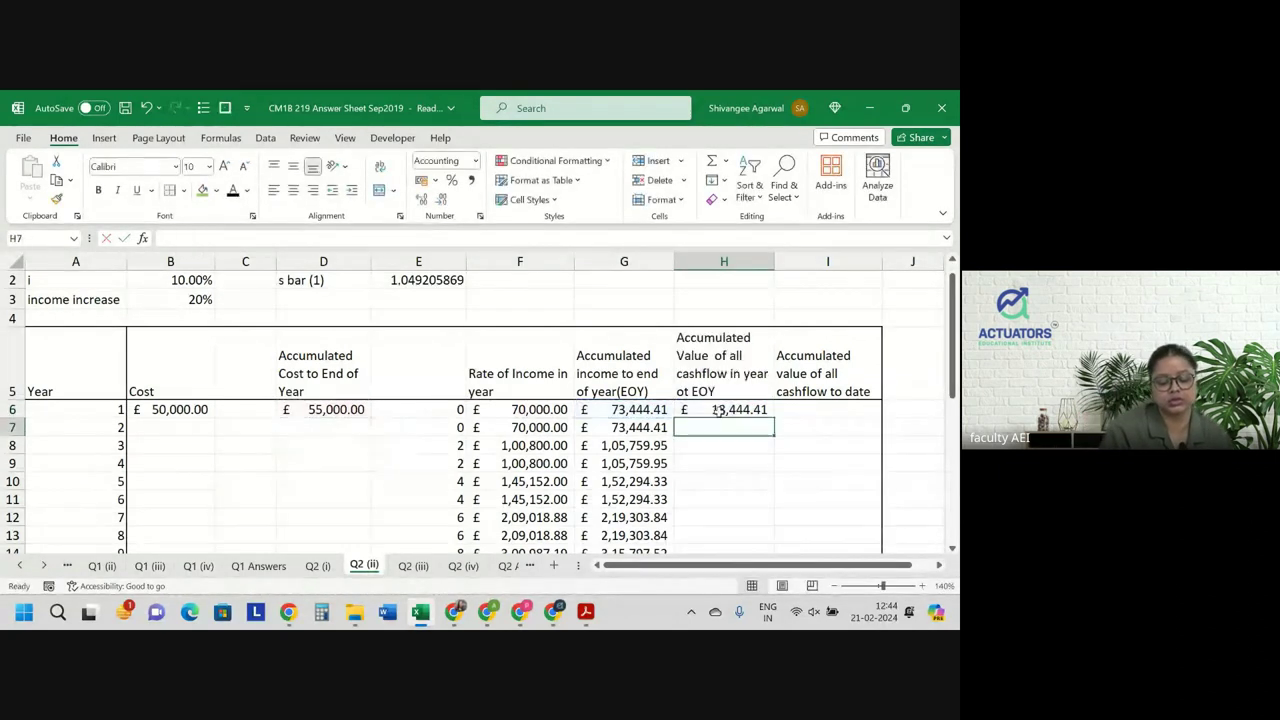
{"action": "left_click", "coordinate": [758, 412]}
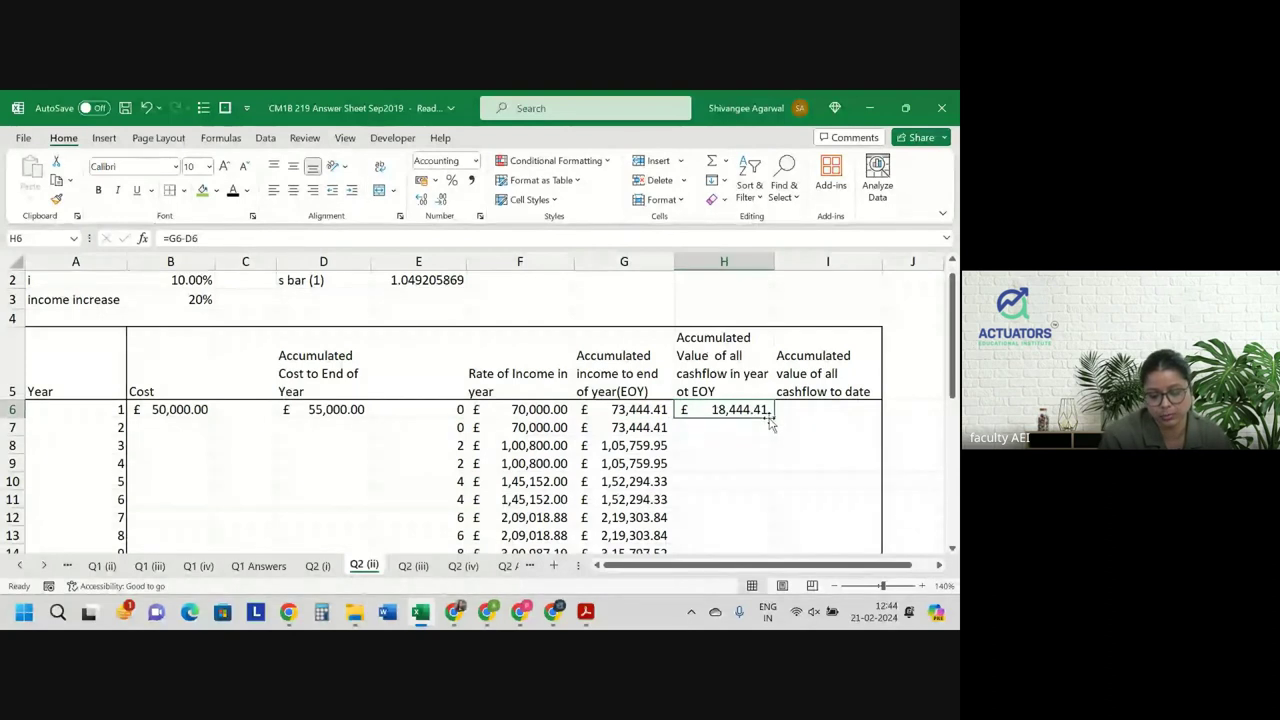
{"action": "double_click", "coordinate": [773, 418]}
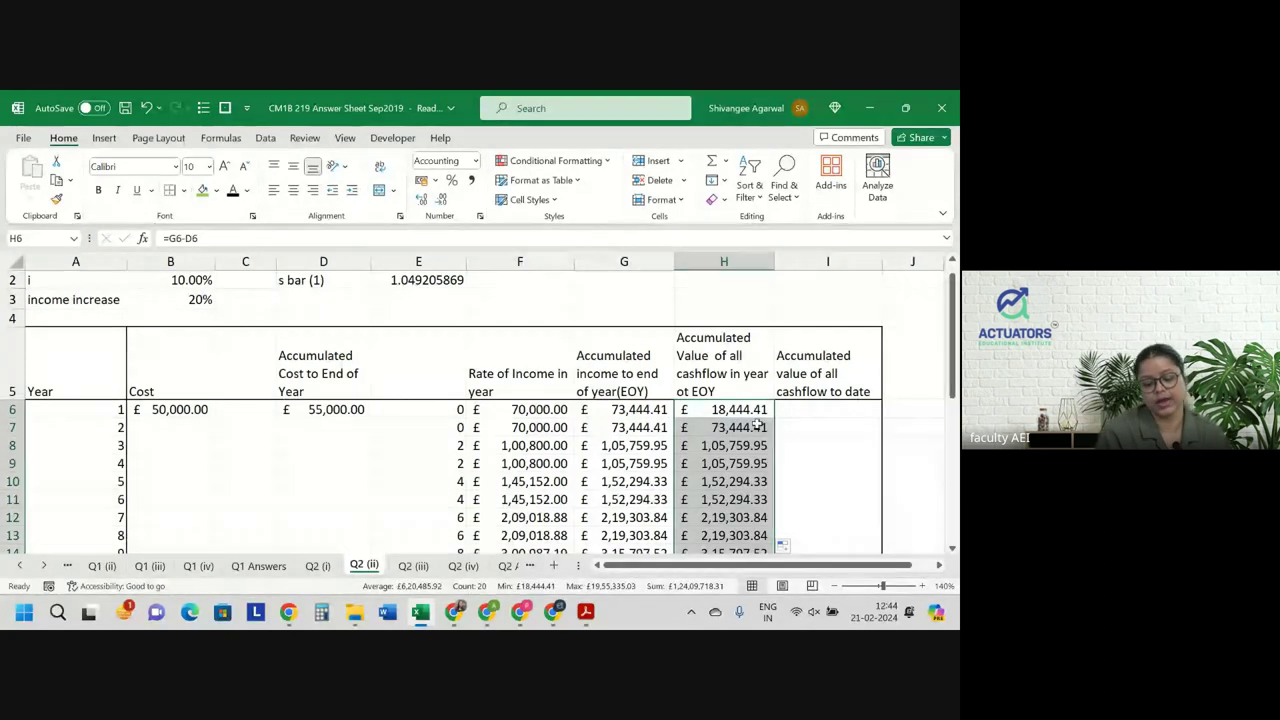
{"action": "double_click", "coordinate": [752, 426]}
{"action": "key", "text": "Return"}
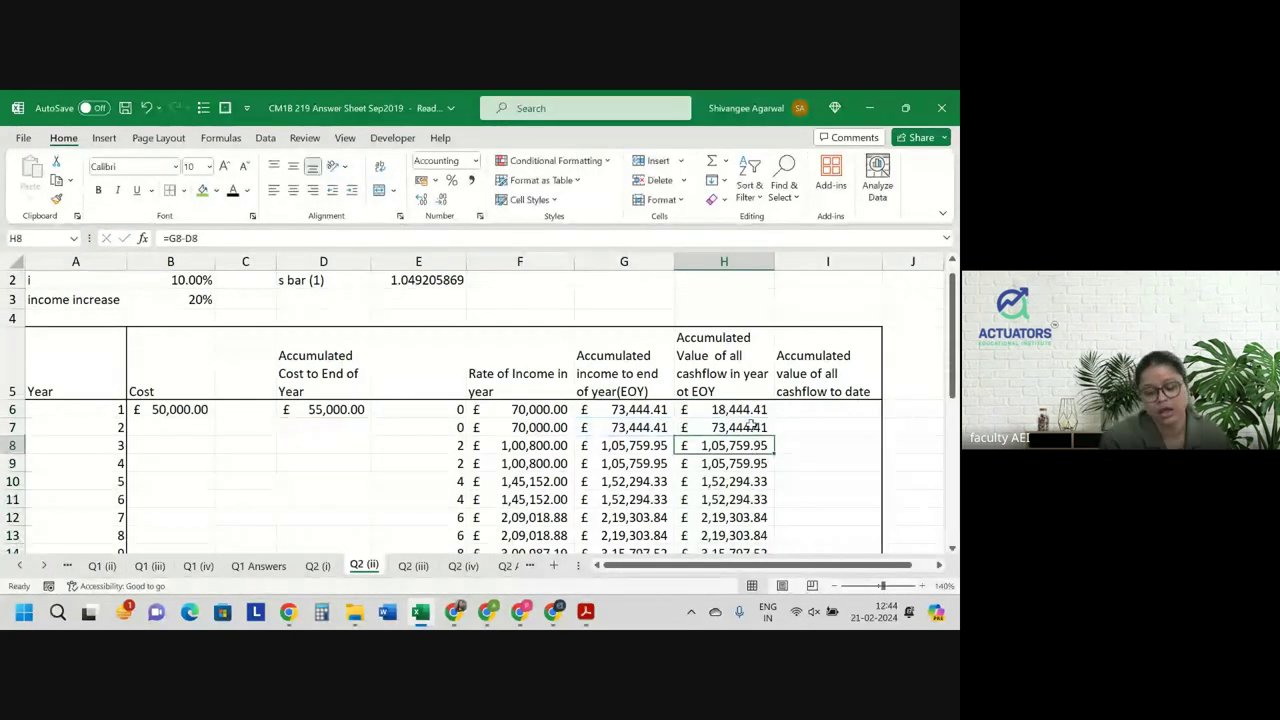
{"action": "left_click", "coordinate": [841, 405]}
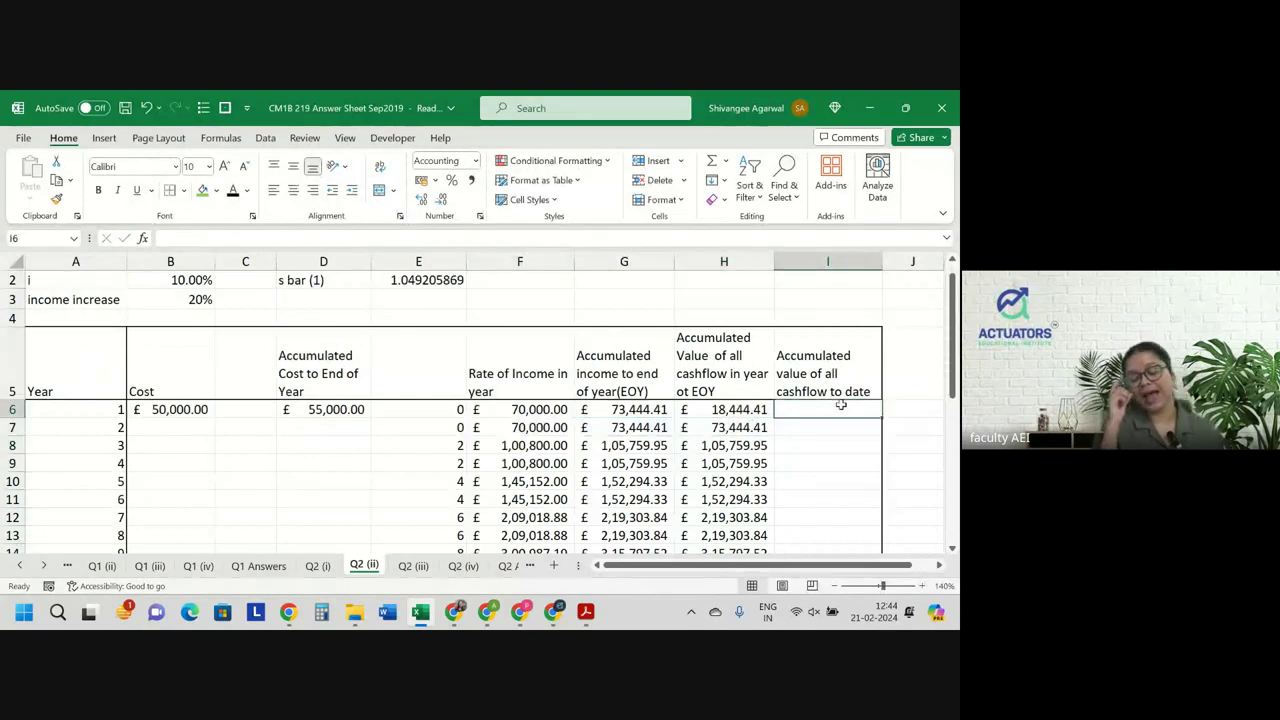
Set the year 1 cashflow-to-date in I6 to =H6.
{"action": "type", "text": "="}
{"action": "key", "text": "Left"}
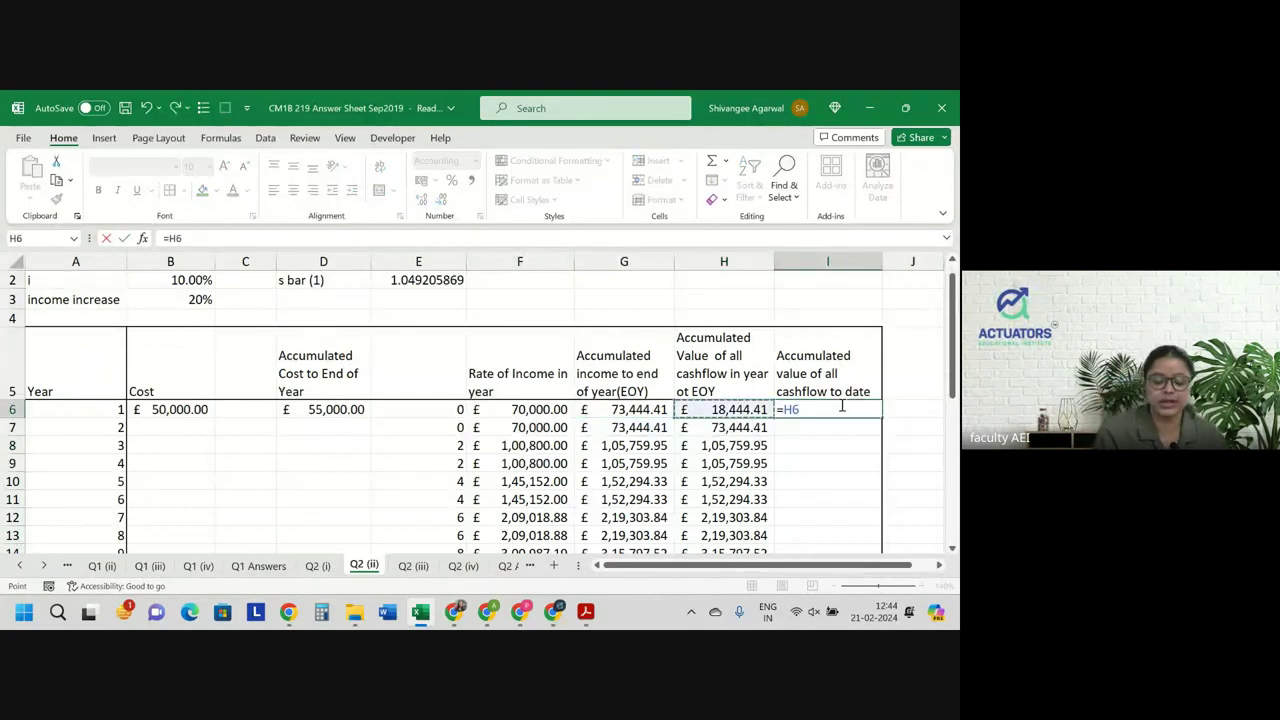
{"action": "key", "text": "Return"}
Enter =I6*(1+$B$2)+H7 in I7 for the year 2 accumulated value.
{"action": "type", "text": "="}
{"action": "key", "text": "Up"}
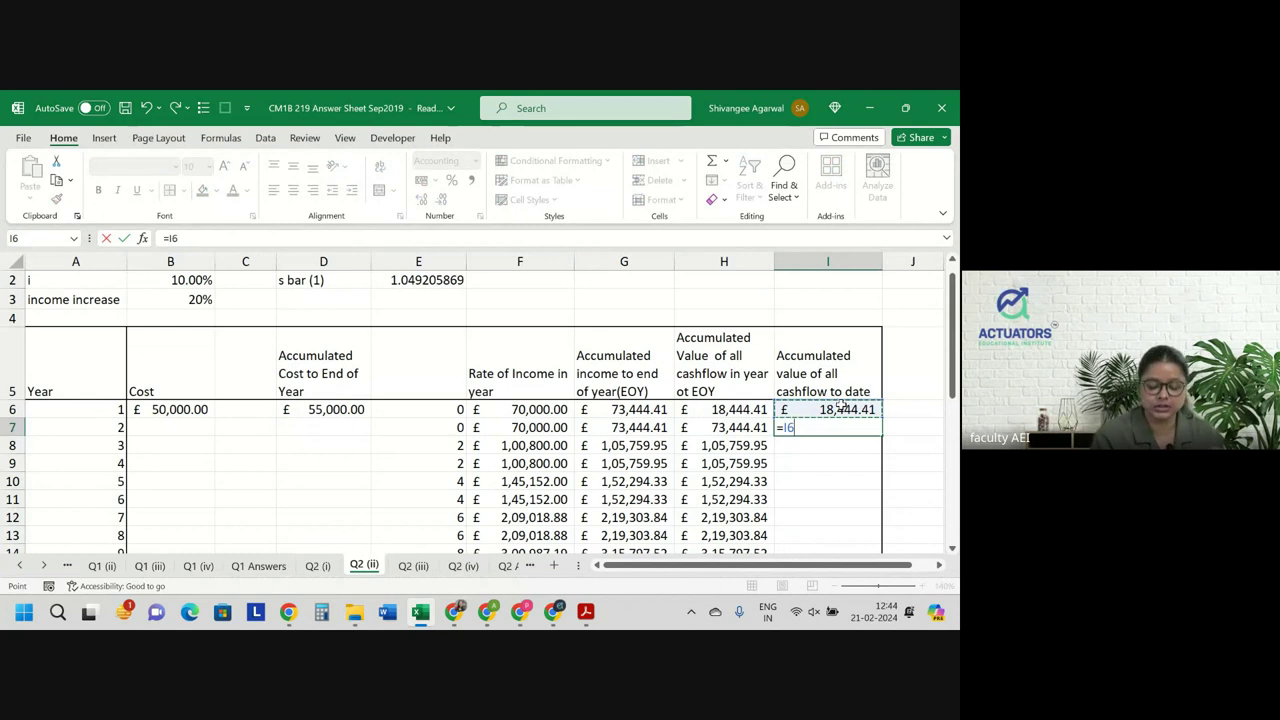
{"action": "type", "text": "*(1"}
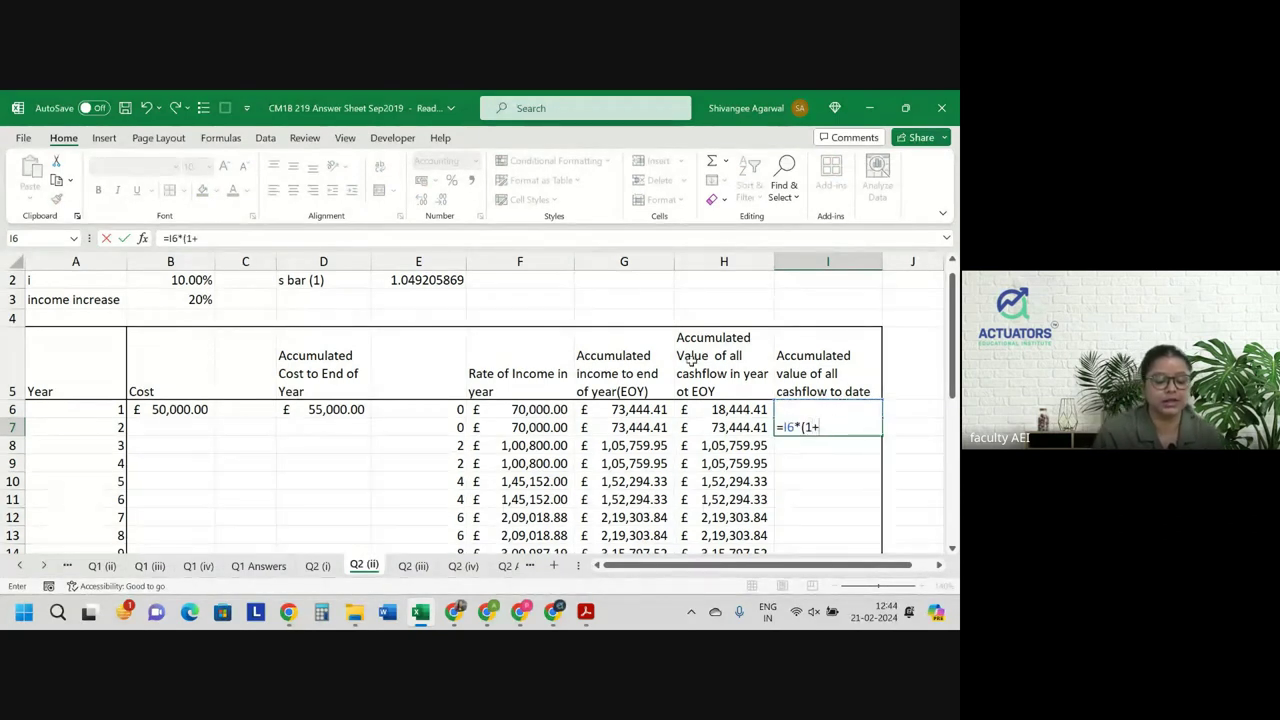
{"action": "type", "text": "+"}
{"action": "left_click", "coordinate": [193, 282]}
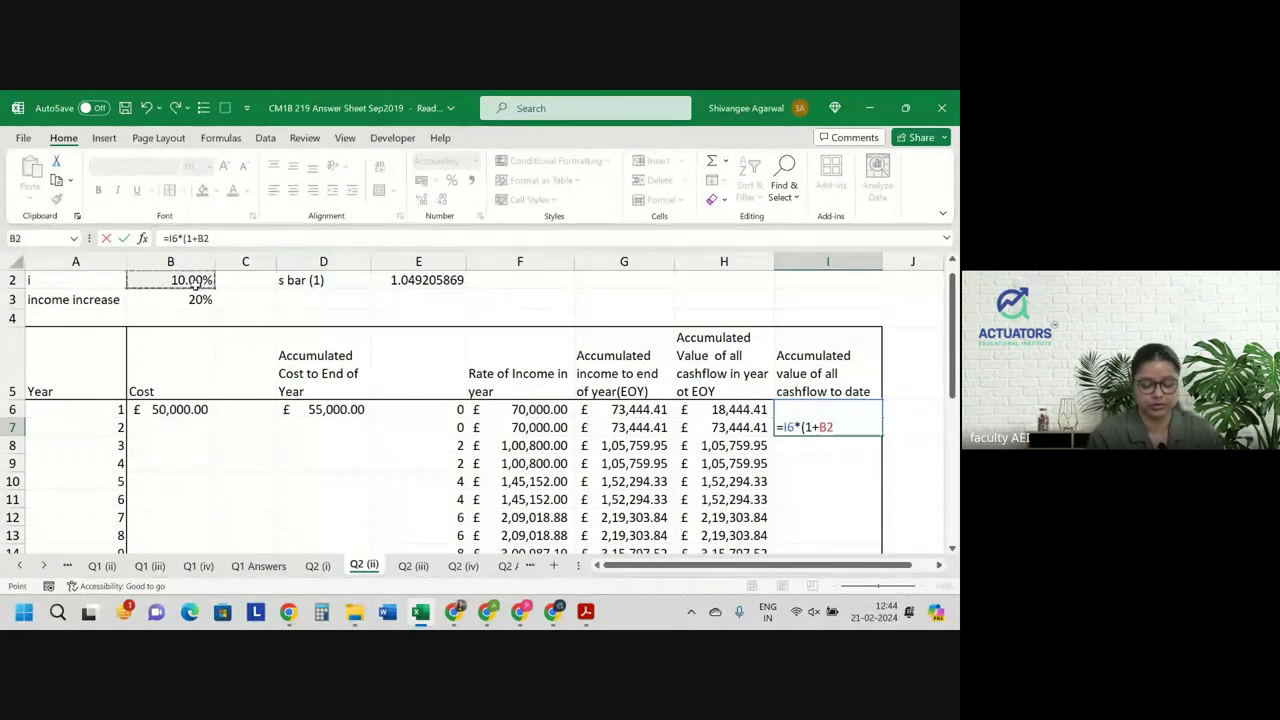
{"action": "key", "text": "BackSpace"}
{"action": "key", "text": "BackSpace"}
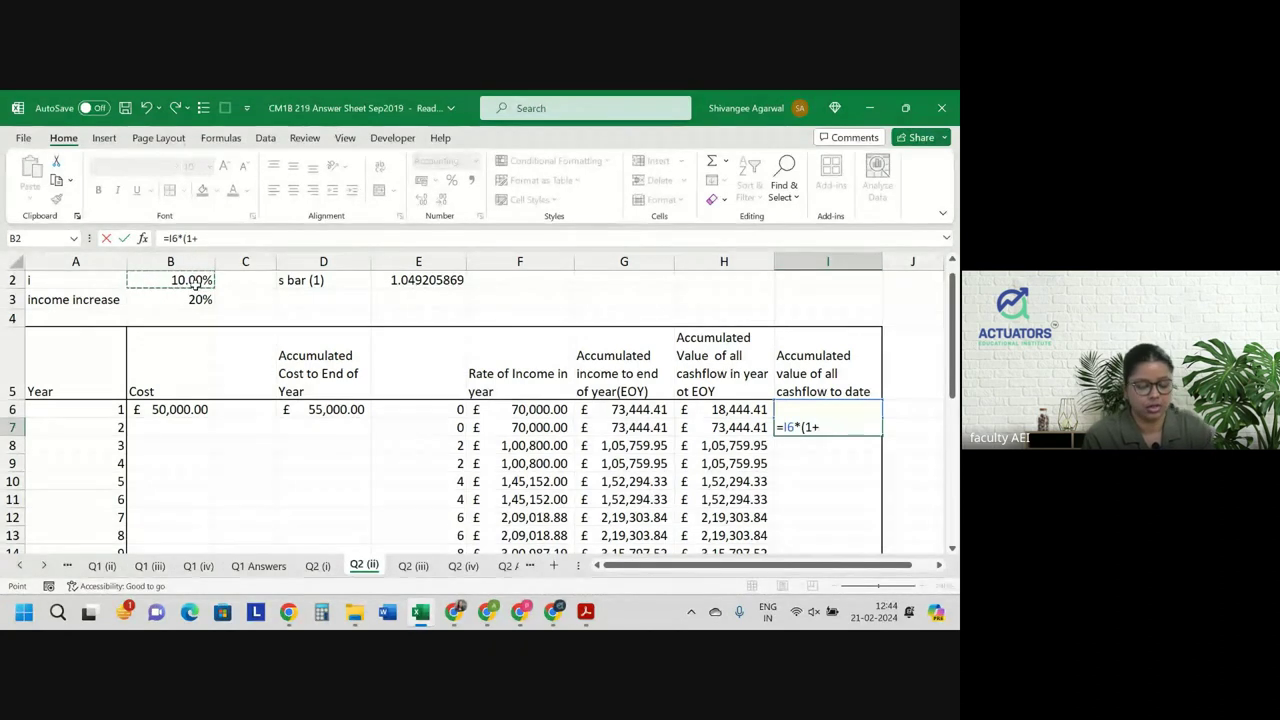
{"action": "left_click", "coordinate": [193, 282]}
{"action": "key", "text": "F4"}
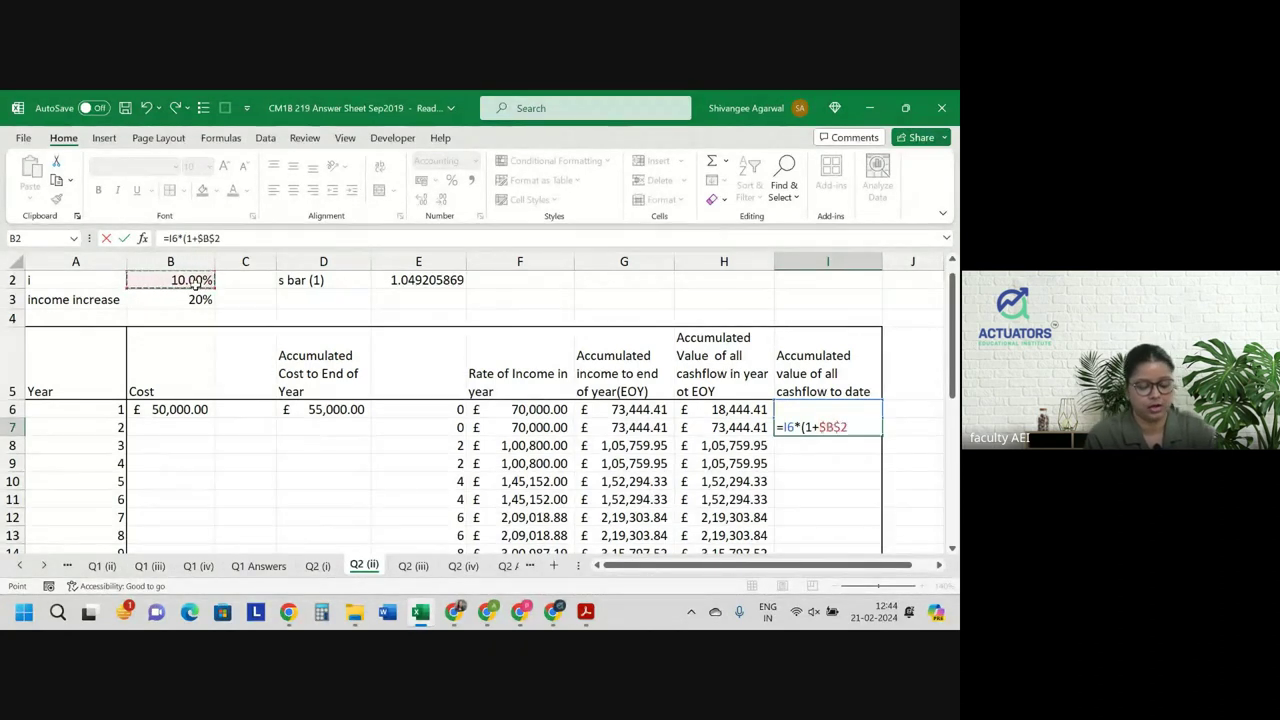
{"action": "type", "text": ")"}
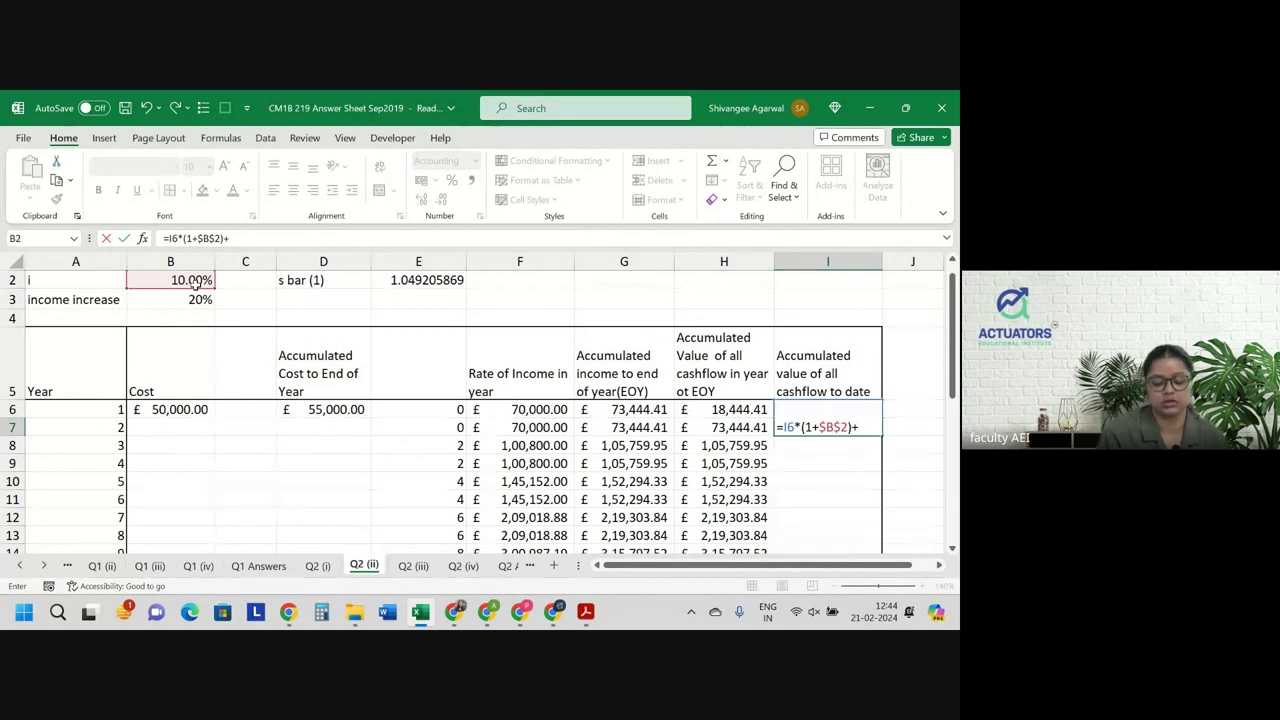
{"action": "type", "text": "+"}
{"action": "left_click", "coordinate": [735, 427]}
{"action": "key", "text": "Return"}
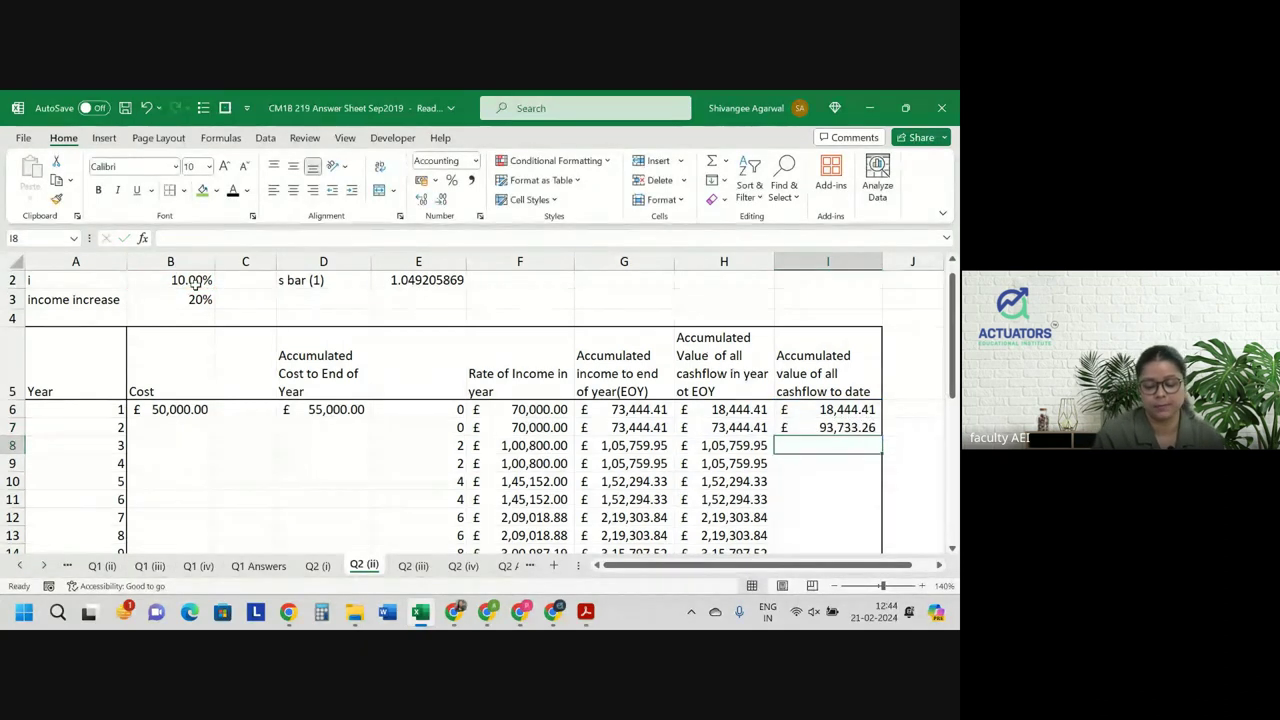
Fill the I7 formula down through year 20 and check the year 20 value.
{"action": "left_click", "coordinate": [860, 427]}
{"action": "double_click", "coordinate": [881, 436]}
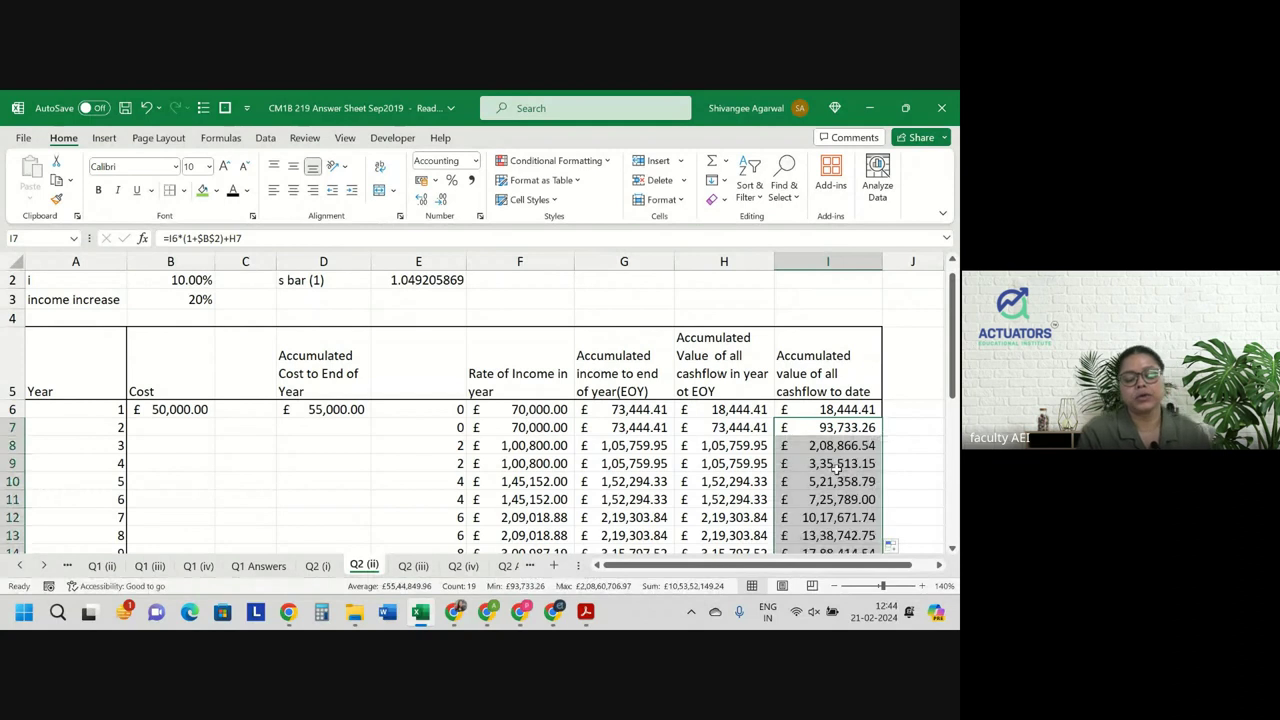
{"action": "scroll", "coordinate": [838, 468], "scroll_direction": "down", "scroll_amount": 4}
{"action": "left_click", "coordinate": [826, 456]}
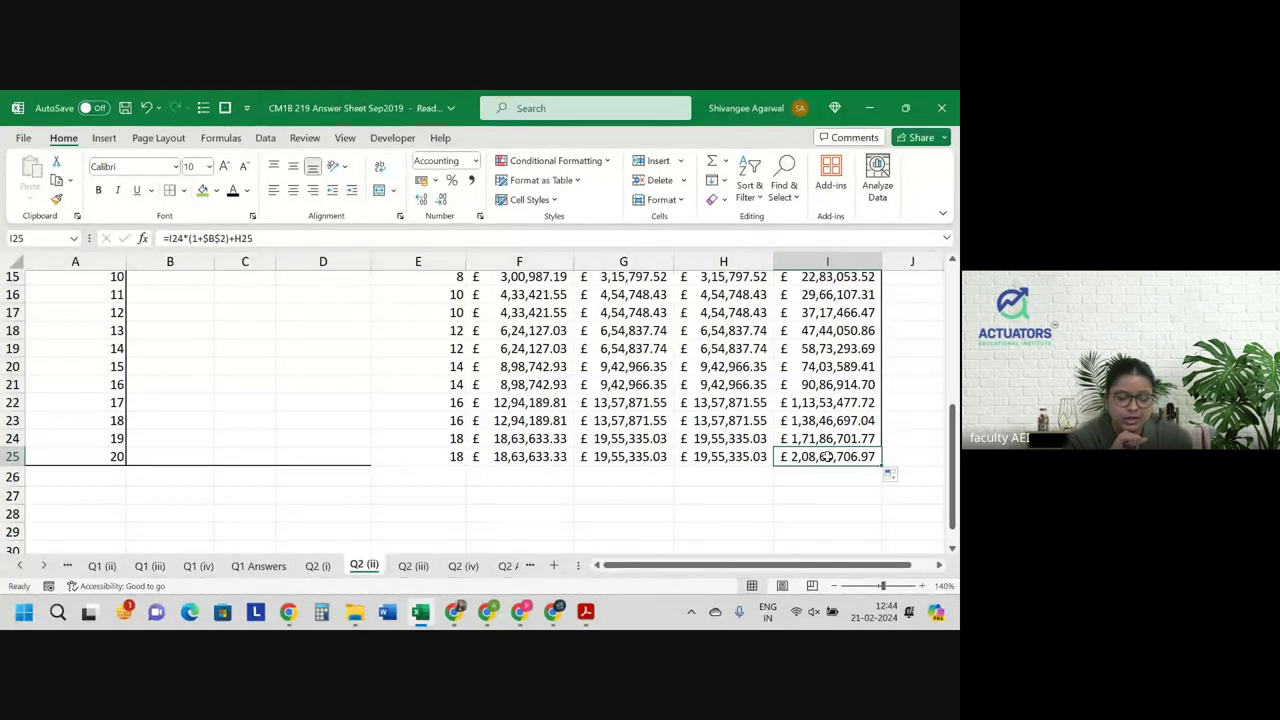
Label cell H27 'AV of Project A'.
{"action": "left_click", "coordinate": [748, 500]}
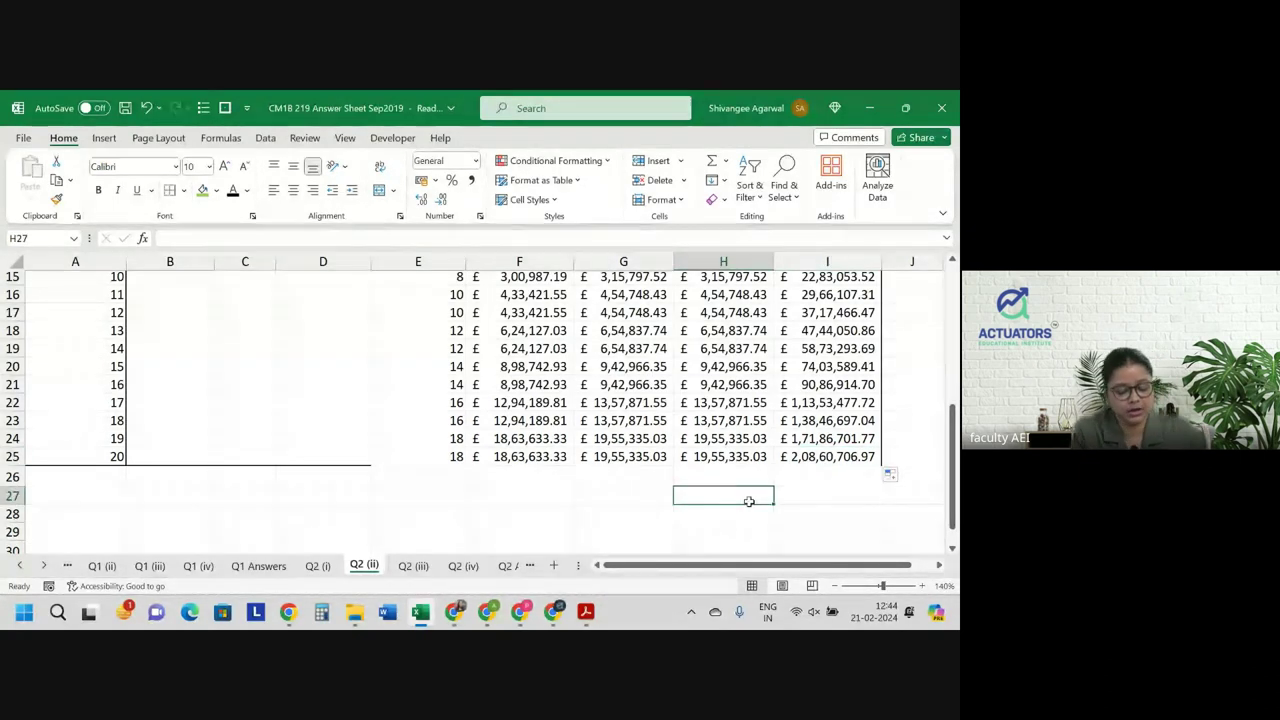
{"action": "type", "text": "AV"}
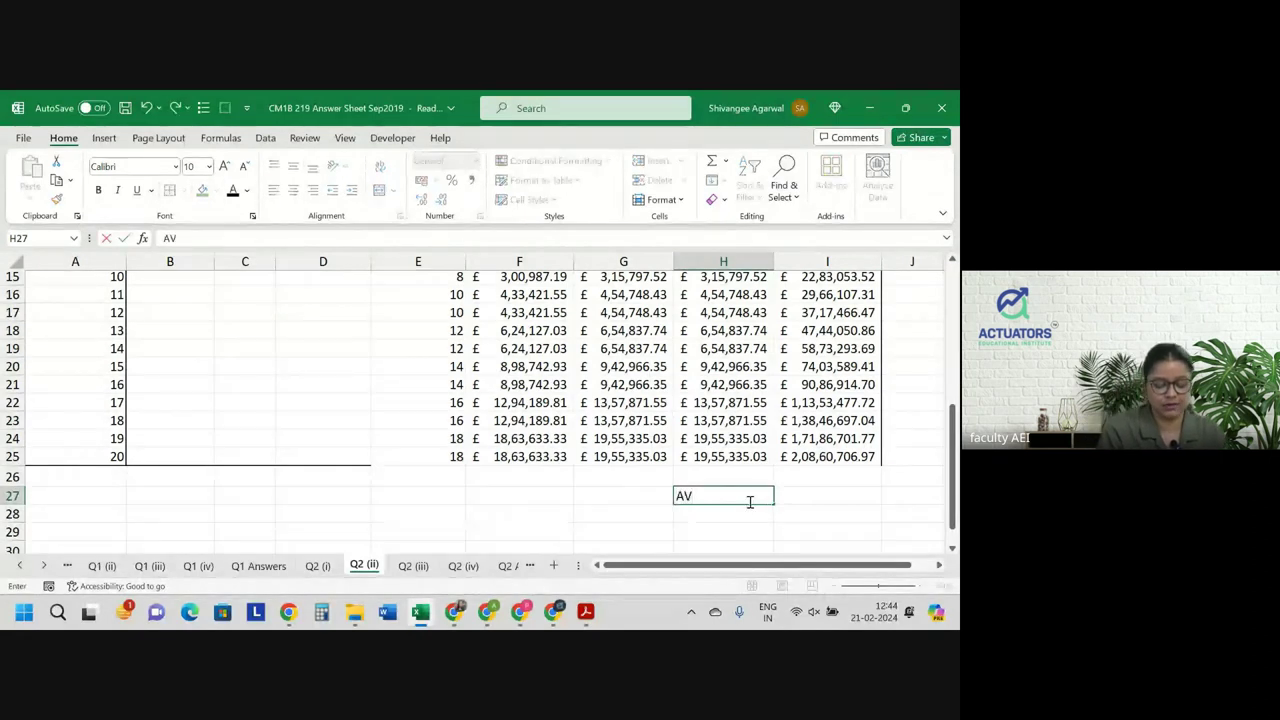
{"action": "type", "text": " p"}
{"action": "key", "text": "BackSpace"}
{"action": "type", "text": "of"}
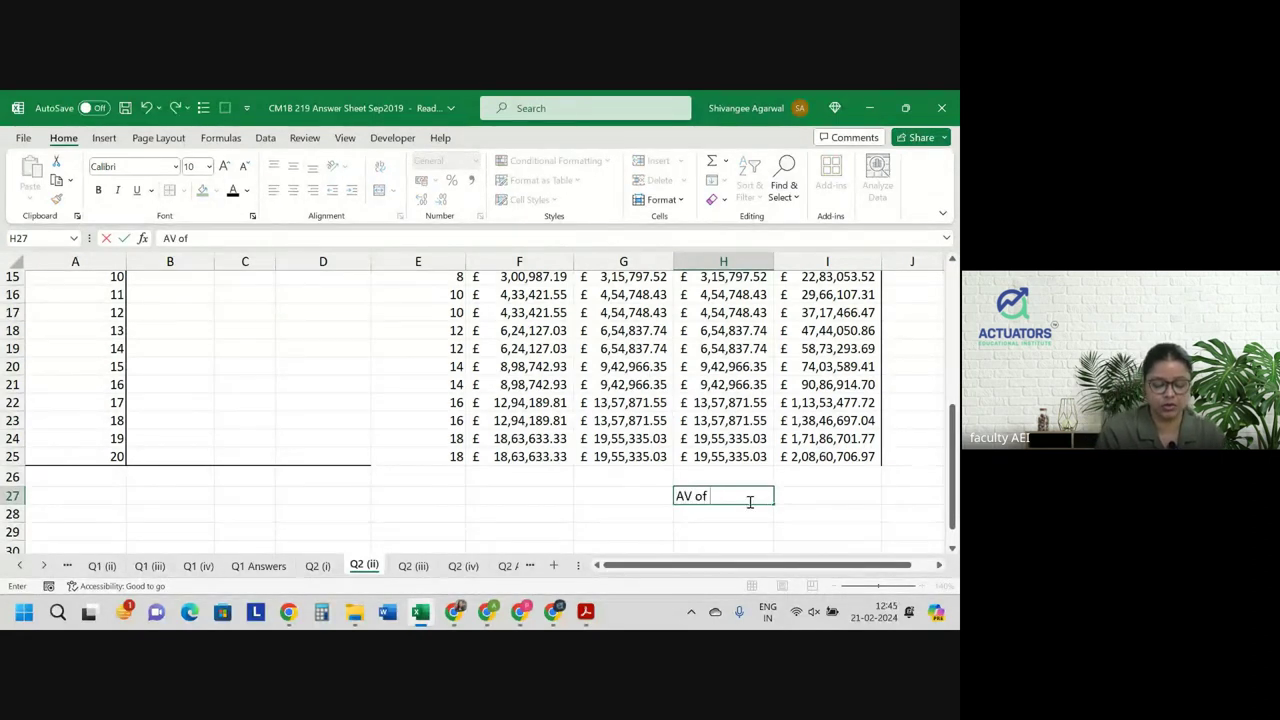
{"action": "type", "text": " Project"}
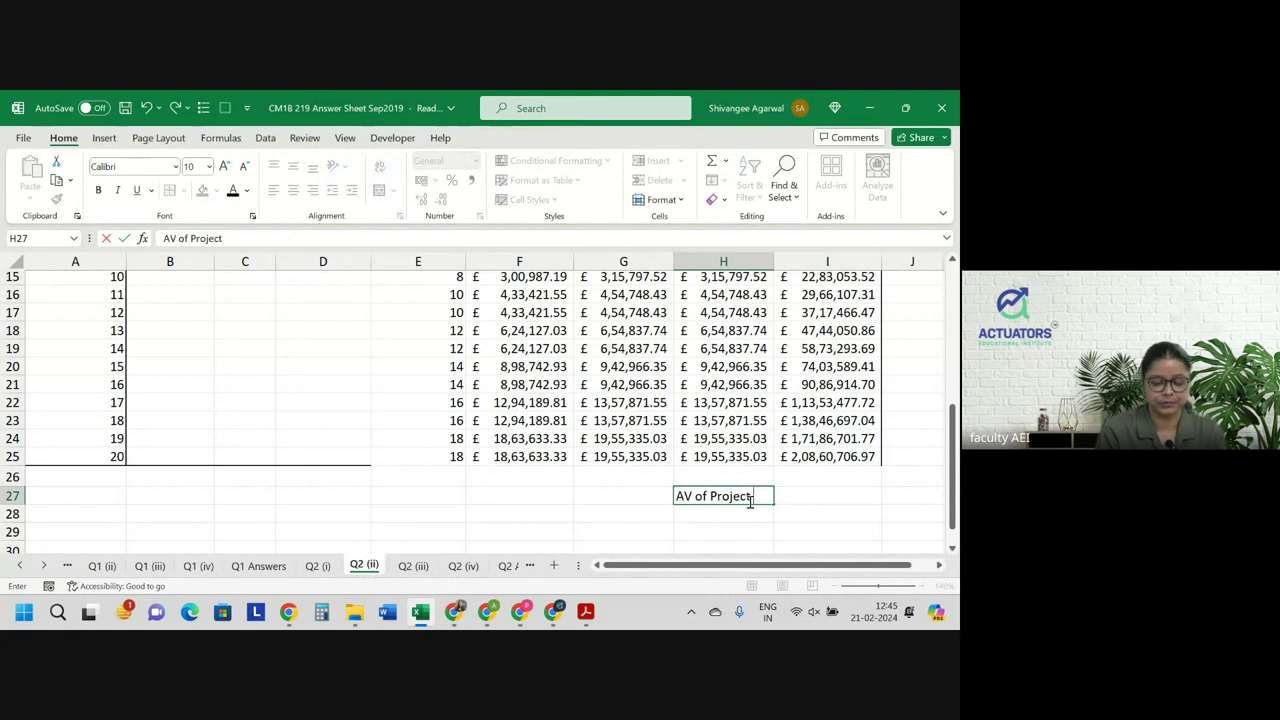
{"action": "type", "text": " A"}
{"action": "key", "text": "Tab"}
Link I27 to Project A's final value 'Q2 (i)'!J45, showing £1,57,97,447.15.
{"action": "type", "text": "="}
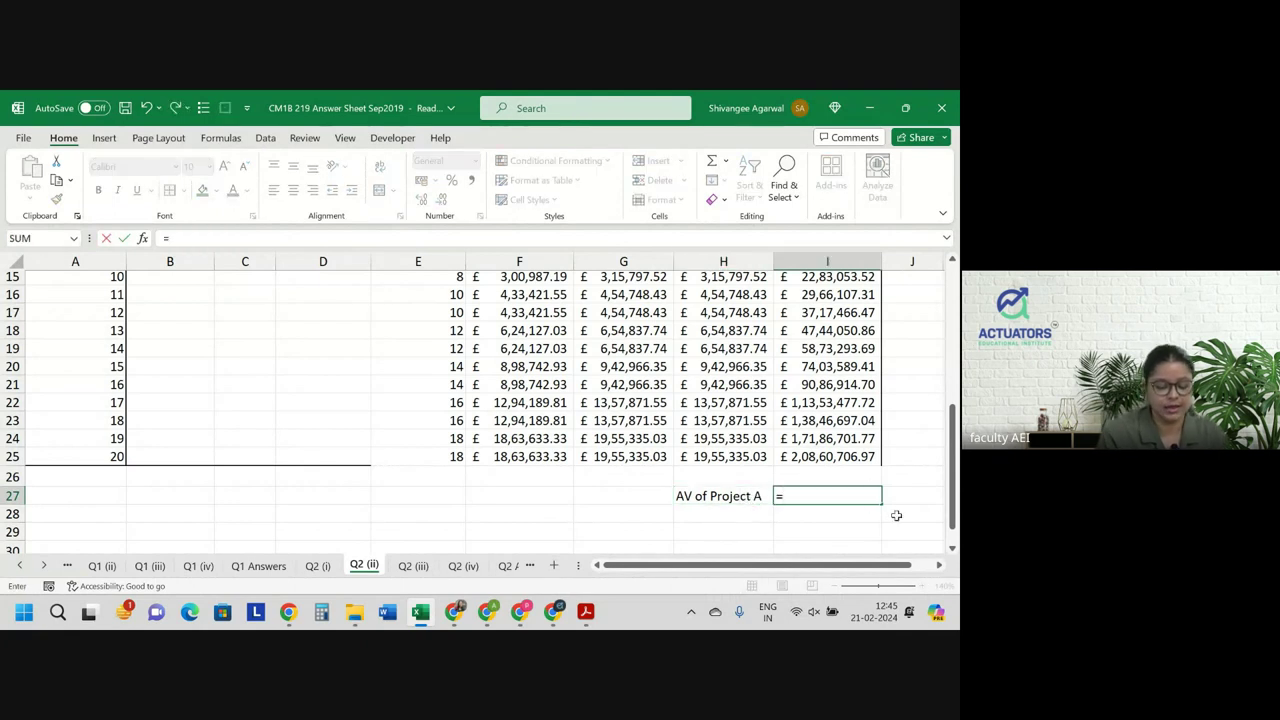
{"action": "key", "text": "ctrl+Page_Up"}
{"action": "key", "text": "Left"}
{"action": "key", "text": "Right"}
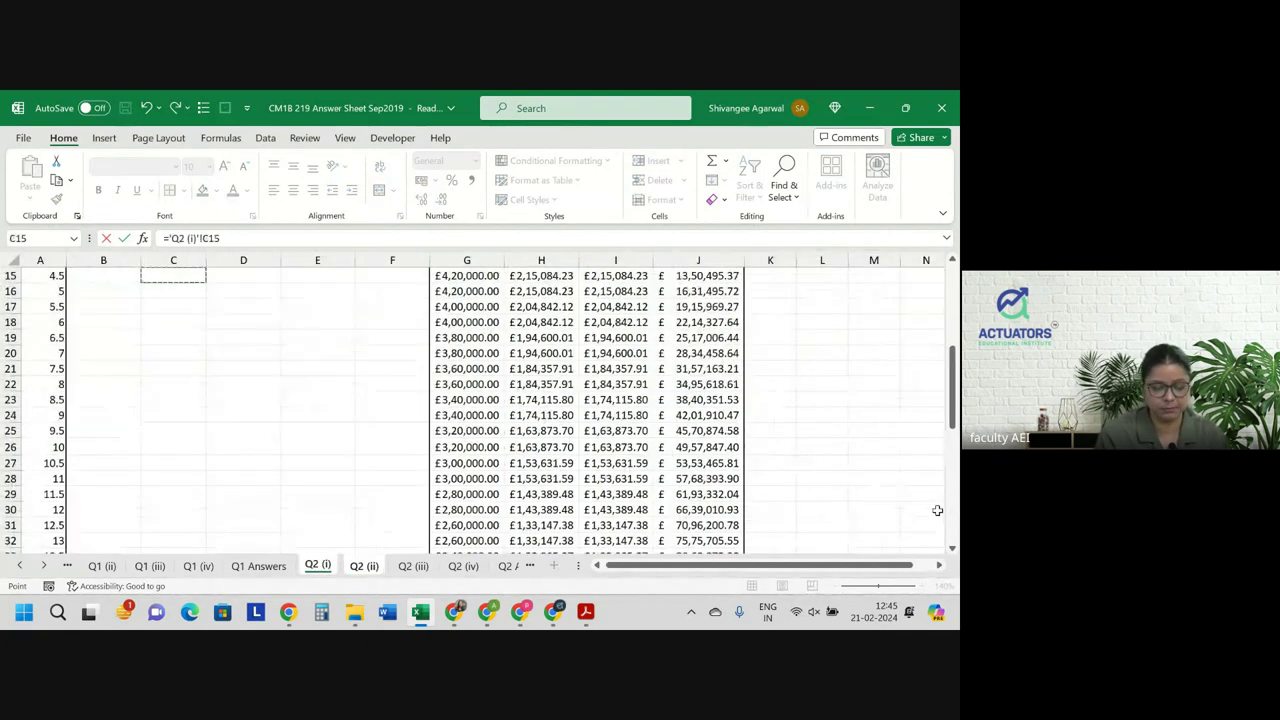
{"action": "key", "text": "Down"}
{"action": "key", "text": "Right"}
{"action": "key", "text": "Right"}
{"action": "key", "text": "Right"}
{"action": "key", "text": "Right"}
{"action": "key", "text": "ctrl+Down"}
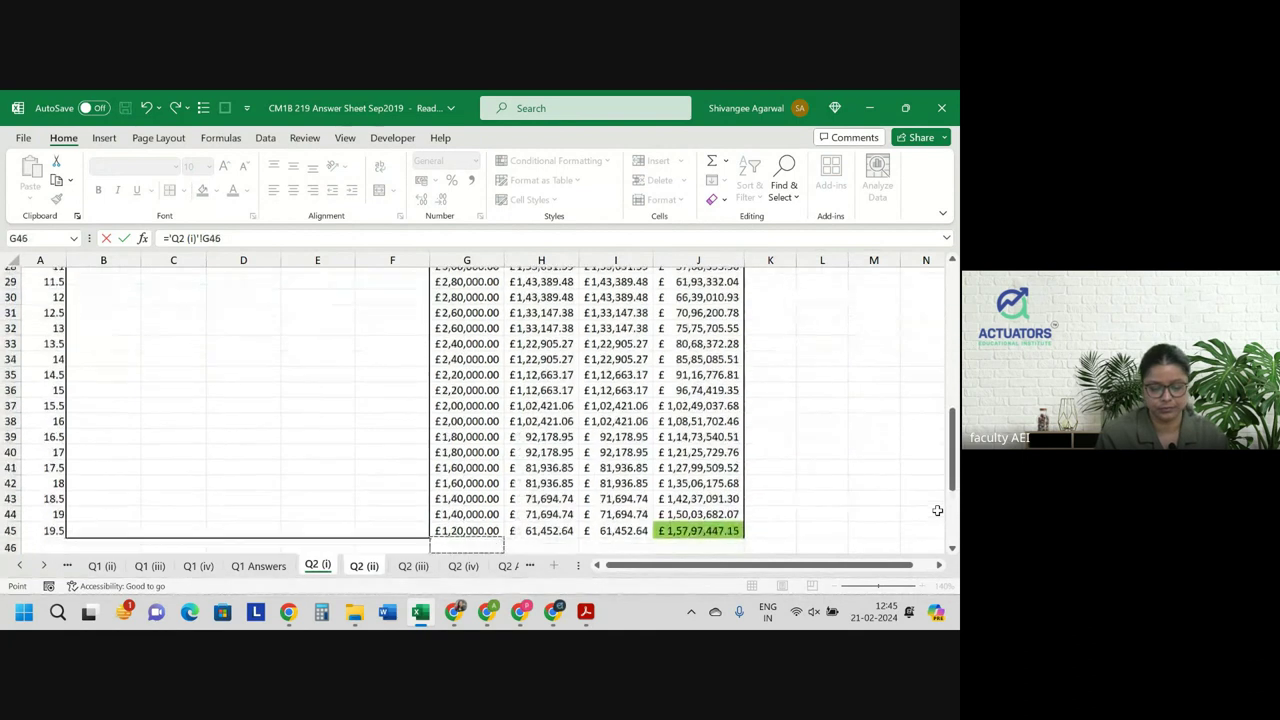
{"action": "key", "text": "Down"}
{"action": "key", "text": "Down"}
{"action": "key", "text": "Up"}
{"action": "key", "text": "Up"}
{"action": "key", "text": "Right"}
{"action": "key", "text": "Right"}
{"action": "key", "text": "Right"}
{"action": "key", "text": "Return"}
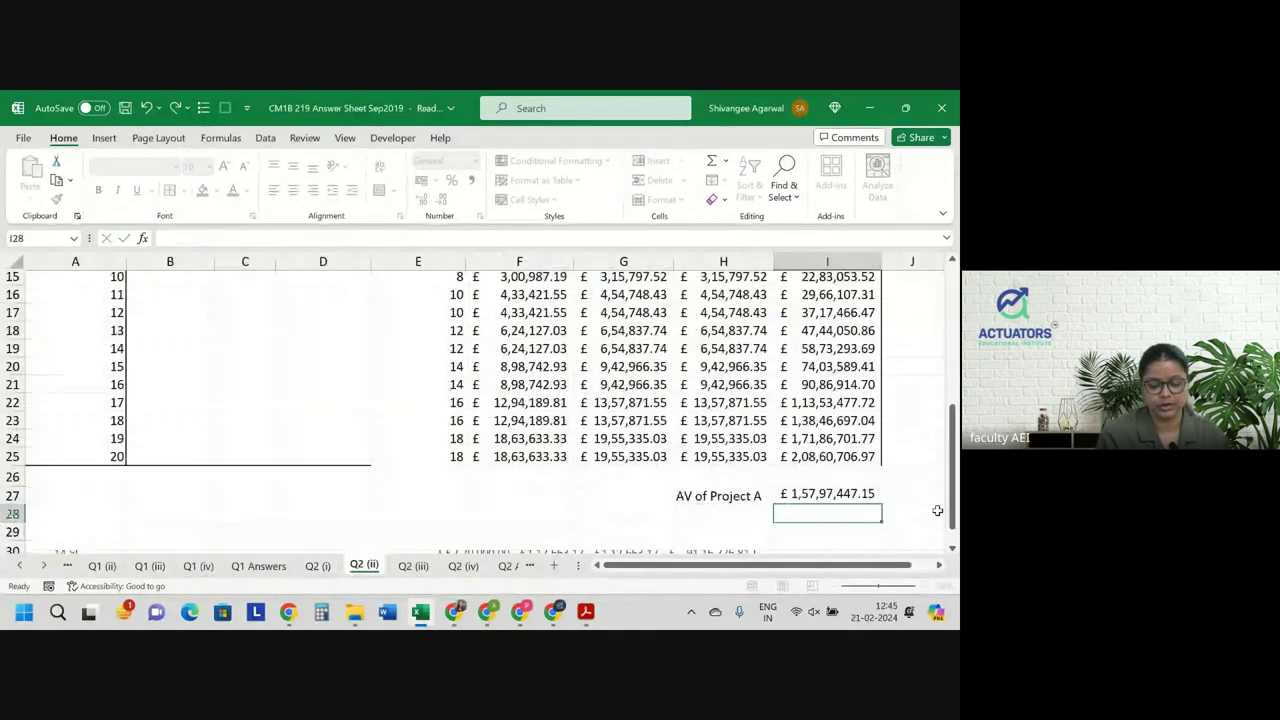
Enter =I27-I25 in I28 to get the difference of -£50,63,259.83.
{"action": "type", "text": "="}
{"action": "key", "text": "Up"}
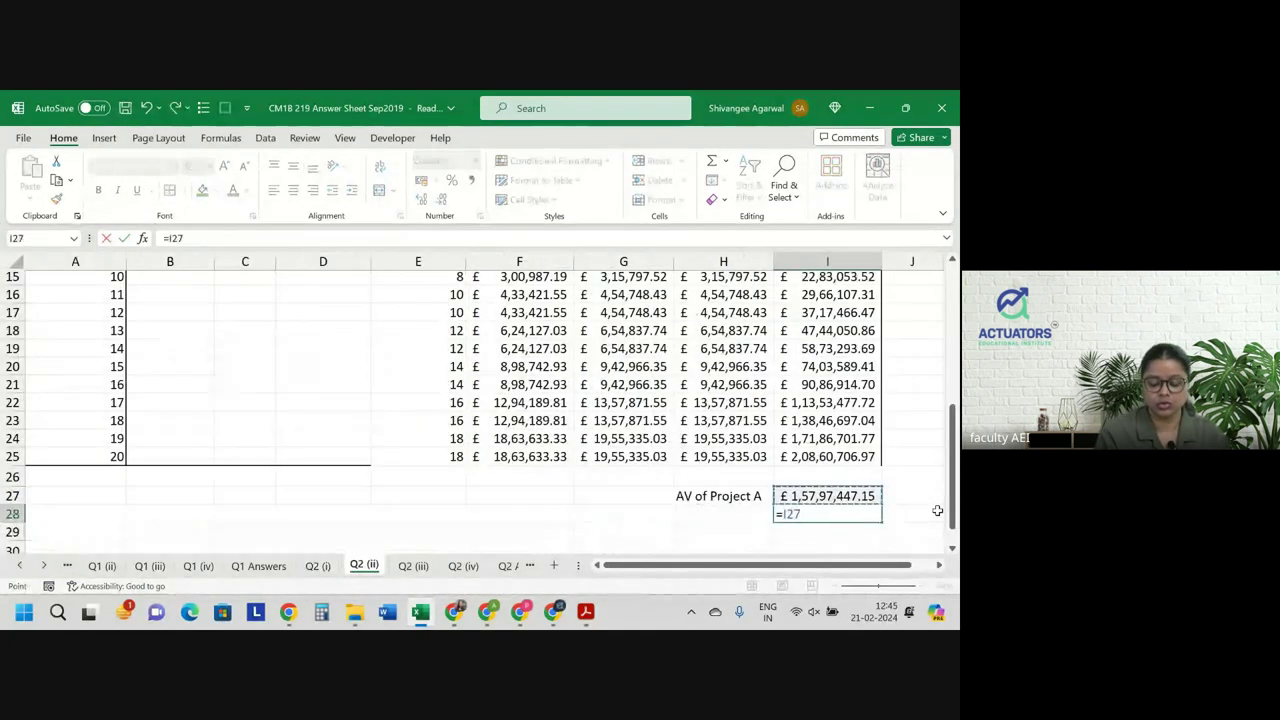
{"action": "type", "text": "-"}
{"action": "key", "text": "Up"}
{"action": "key", "text": "Up"}
{"action": "key", "text": "Up"}
{"action": "key", "text": "Return"}
{"action": "key", "text": "Left"}
{"action": "key", "text": "Up"}
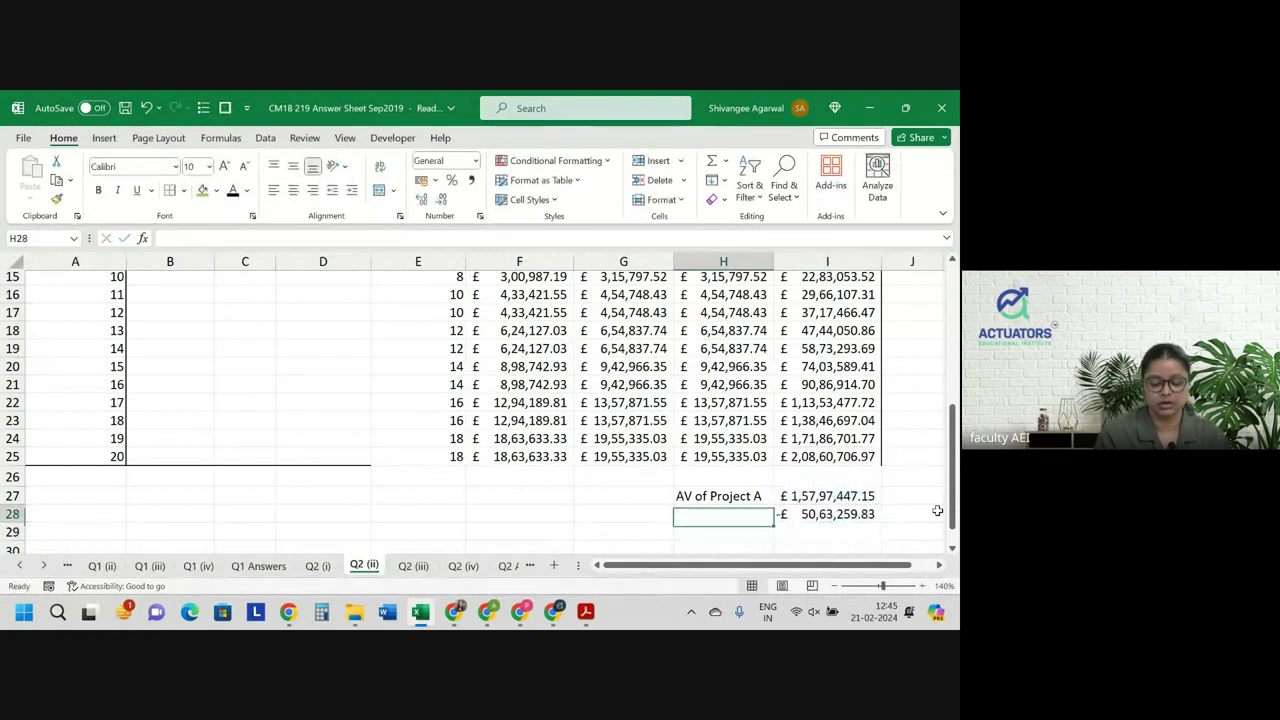
Label cell H28 'Difference' and return to the I28 formula.
{"action": "type", "text": "Diffener"}
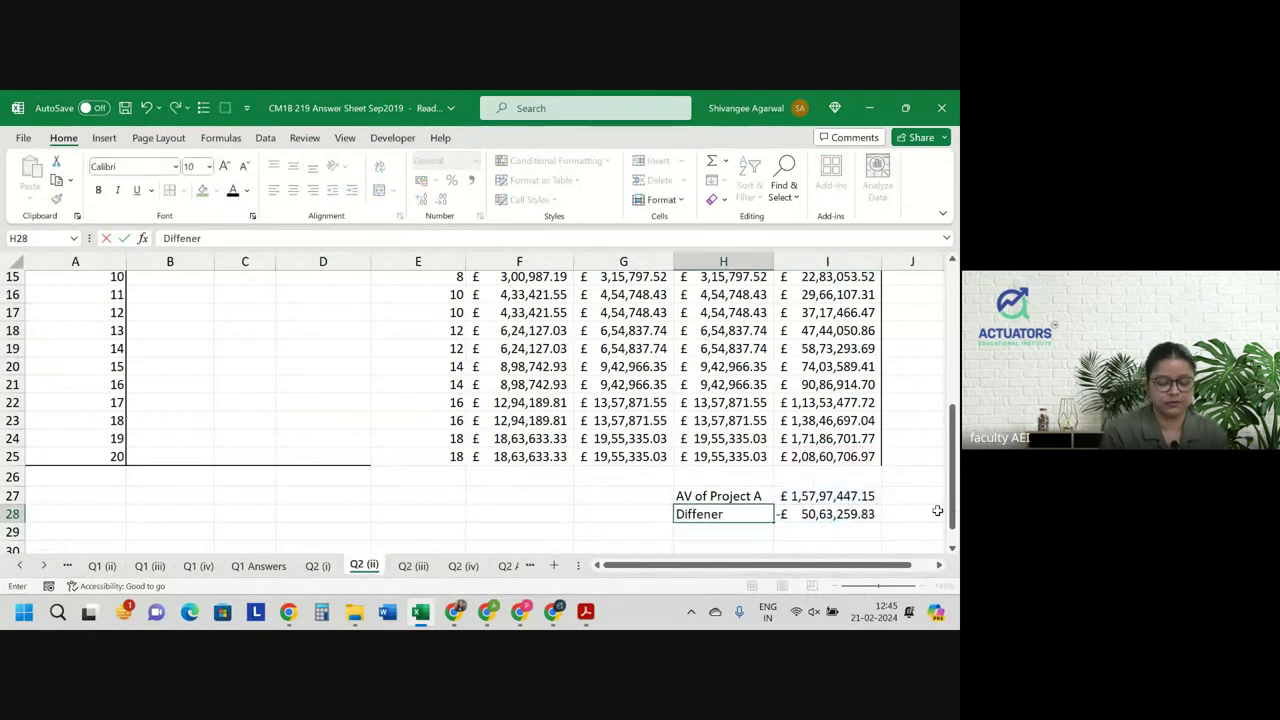
{"action": "type", "text": "n"}
{"action": "key", "text": "BackSpace"}
{"action": "key", "text": "BackSpace"}
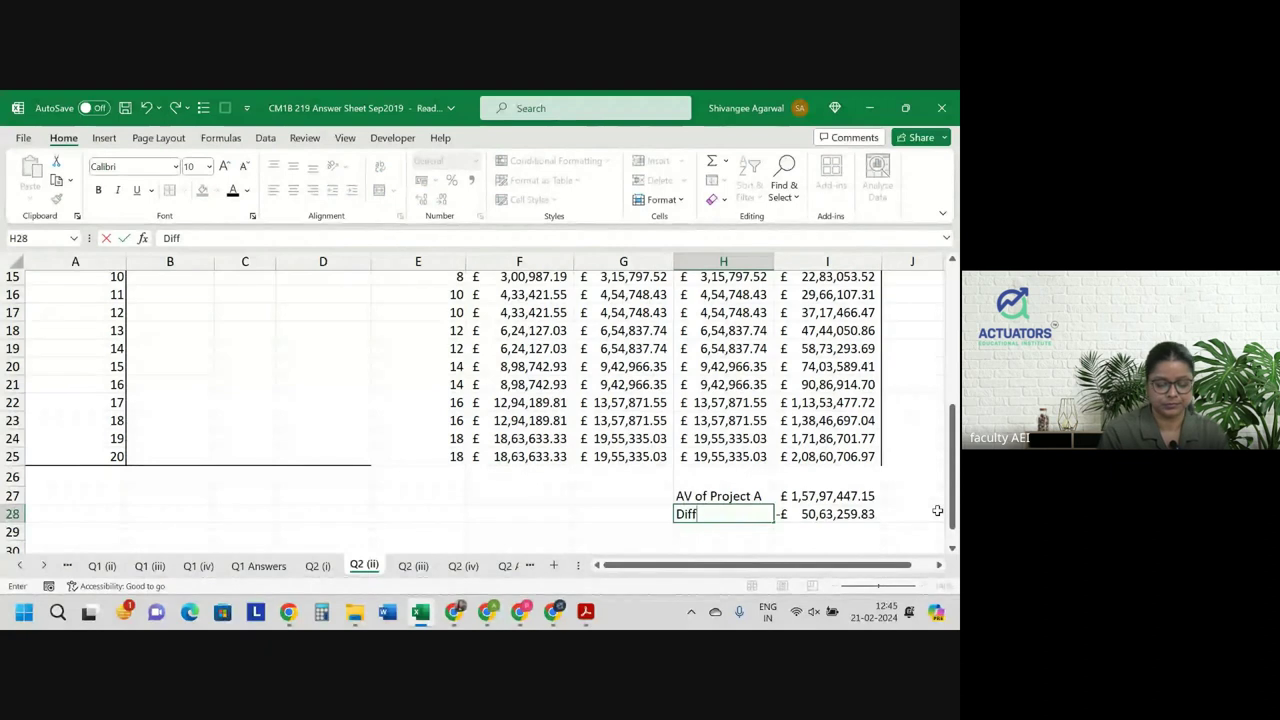
{"action": "type", "text": "erence"}
{"action": "key", "text": "Return"}
{"action": "key", "text": "Right"}
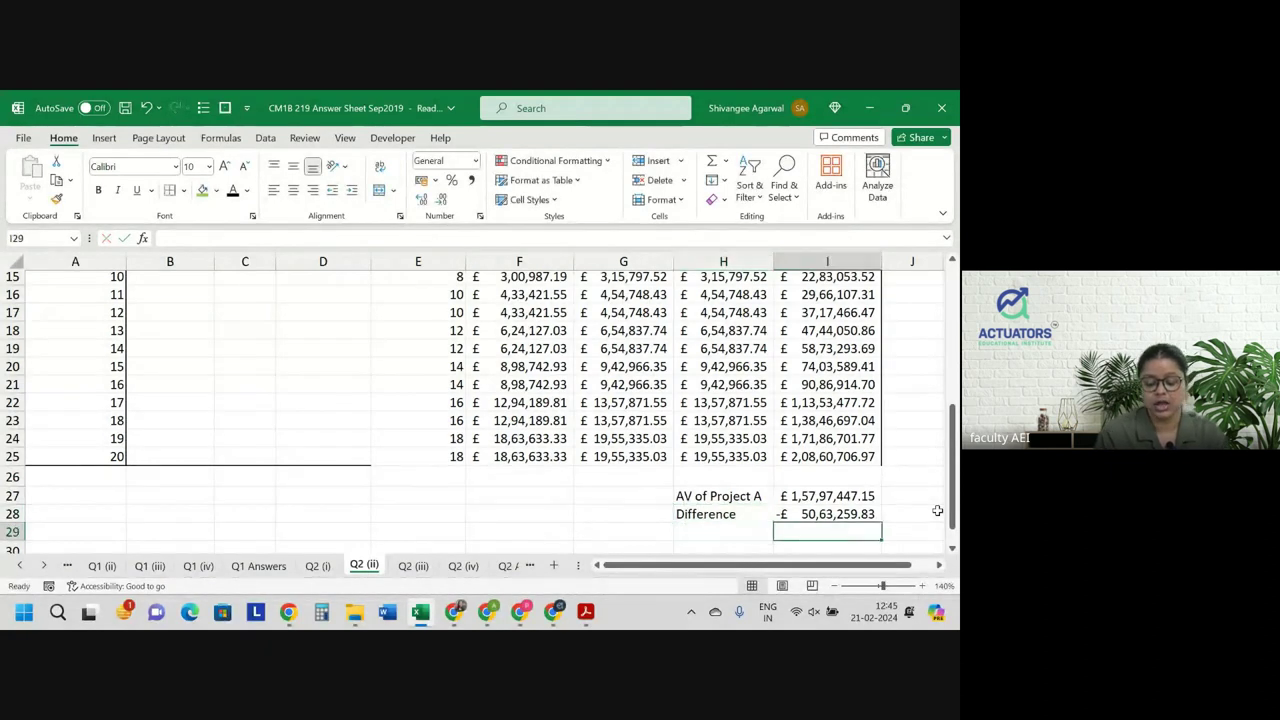
{"action": "key", "text": "Up"}
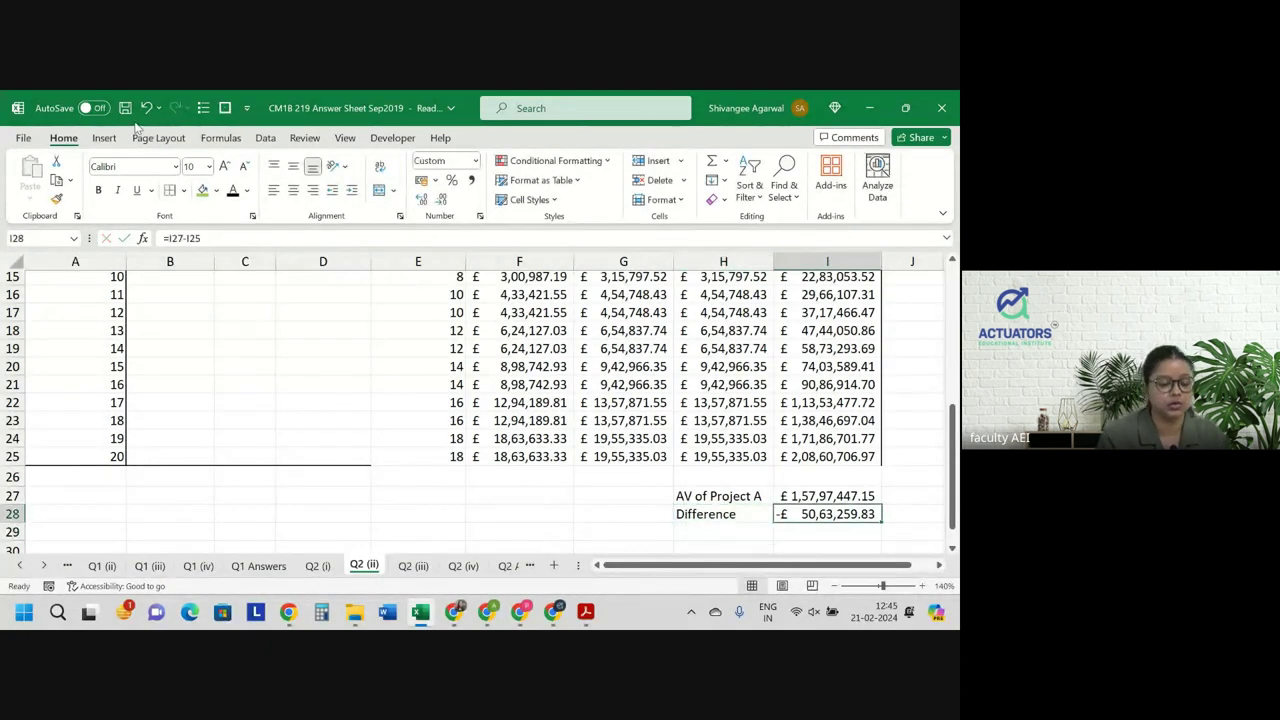
Goal Seek I28 to 0 by changing $B$6, accepting the break-even cost £8,02,621.31.
{"action": "left_click", "coordinate": [265, 138]}
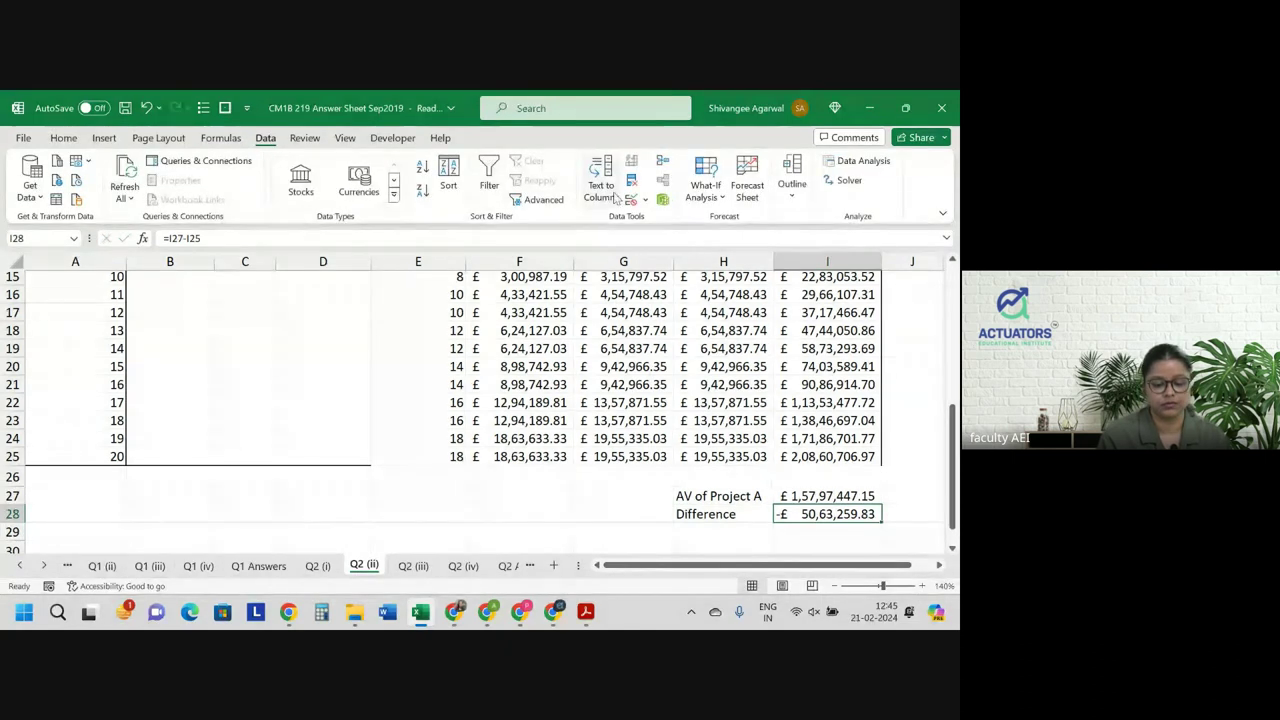
{"action": "left_click", "coordinate": [705, 190]}
{"action": "left_click", "coordinate": [729, 243]}
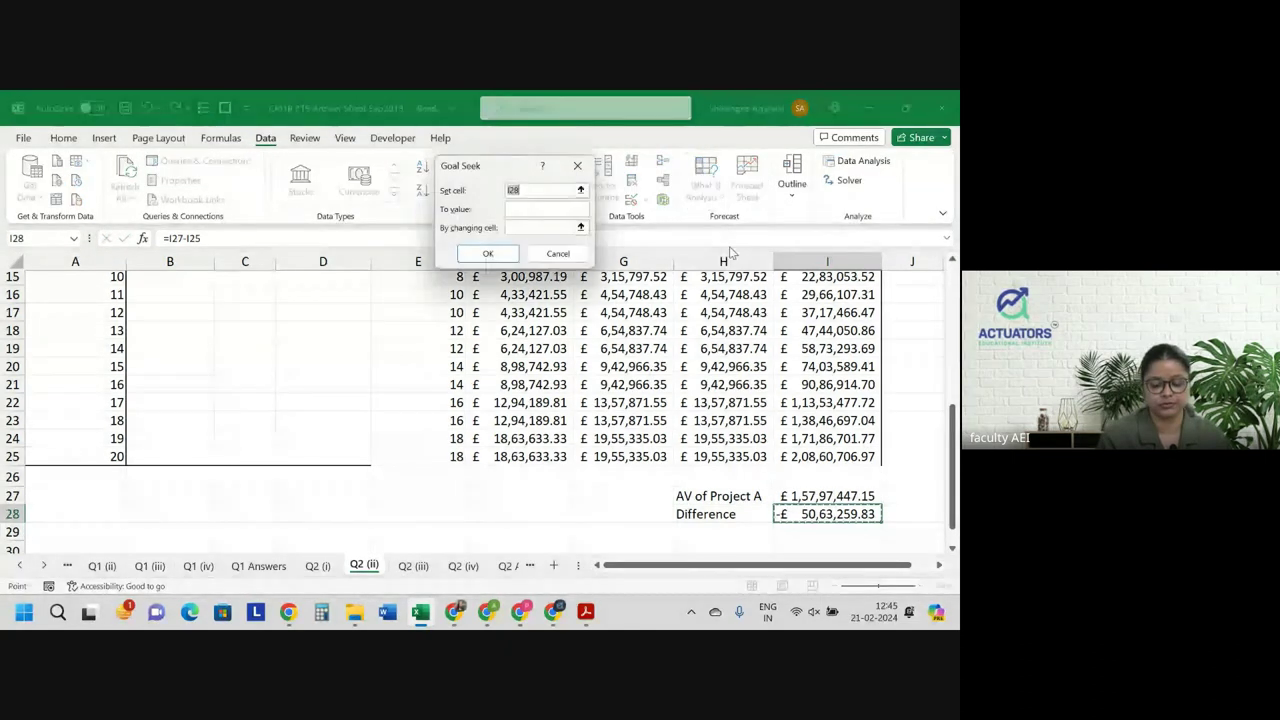
{"action": "type", "text": "0"}
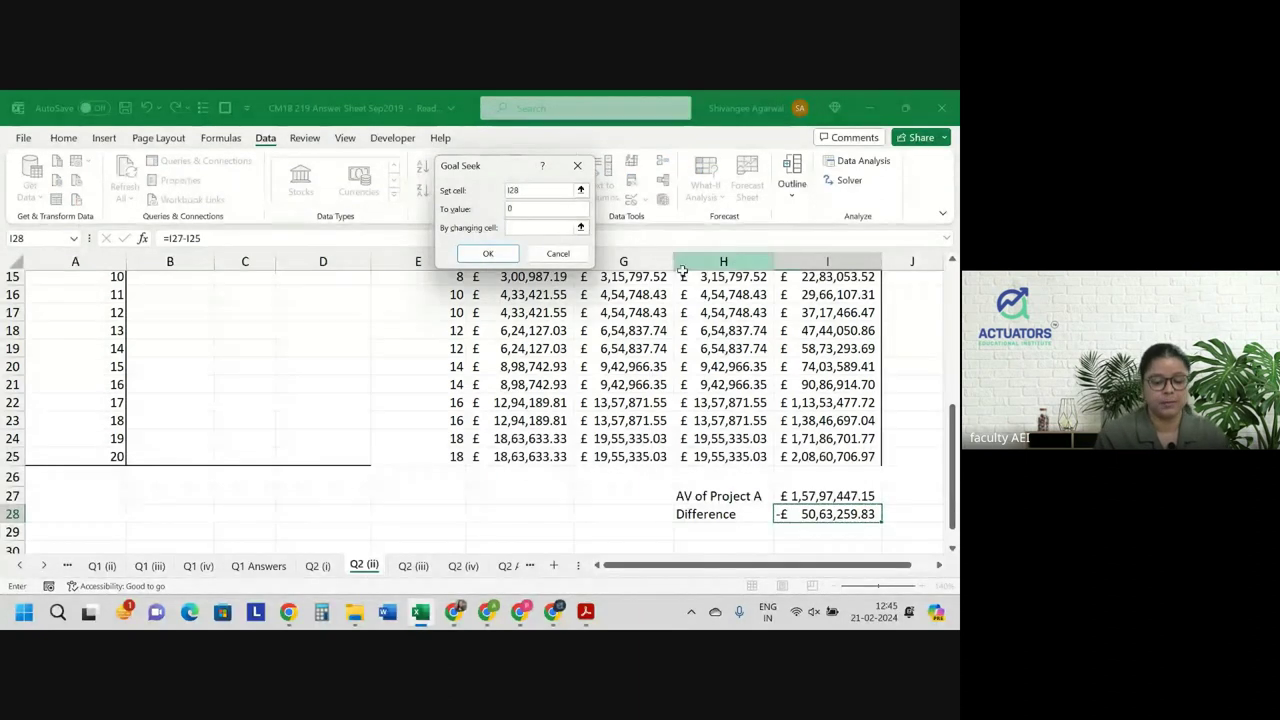
{"action": "key", "text": "Tab"}
{"action": "scroll", "coordinate": [520, 385], "scroll_direction": "up", "scroll_amount": 5}
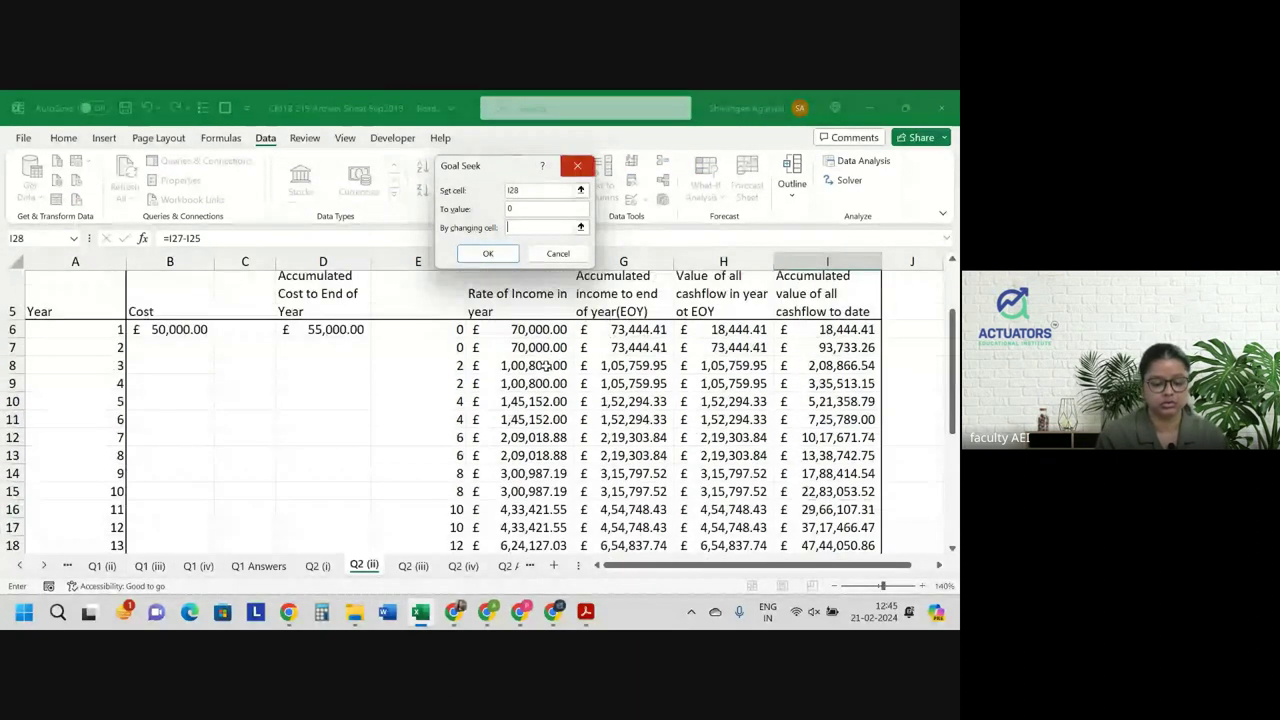
{"action": "scroll", "coordinate": [509, 397], "scroll_direction": "down", "scroll_amount": 1}
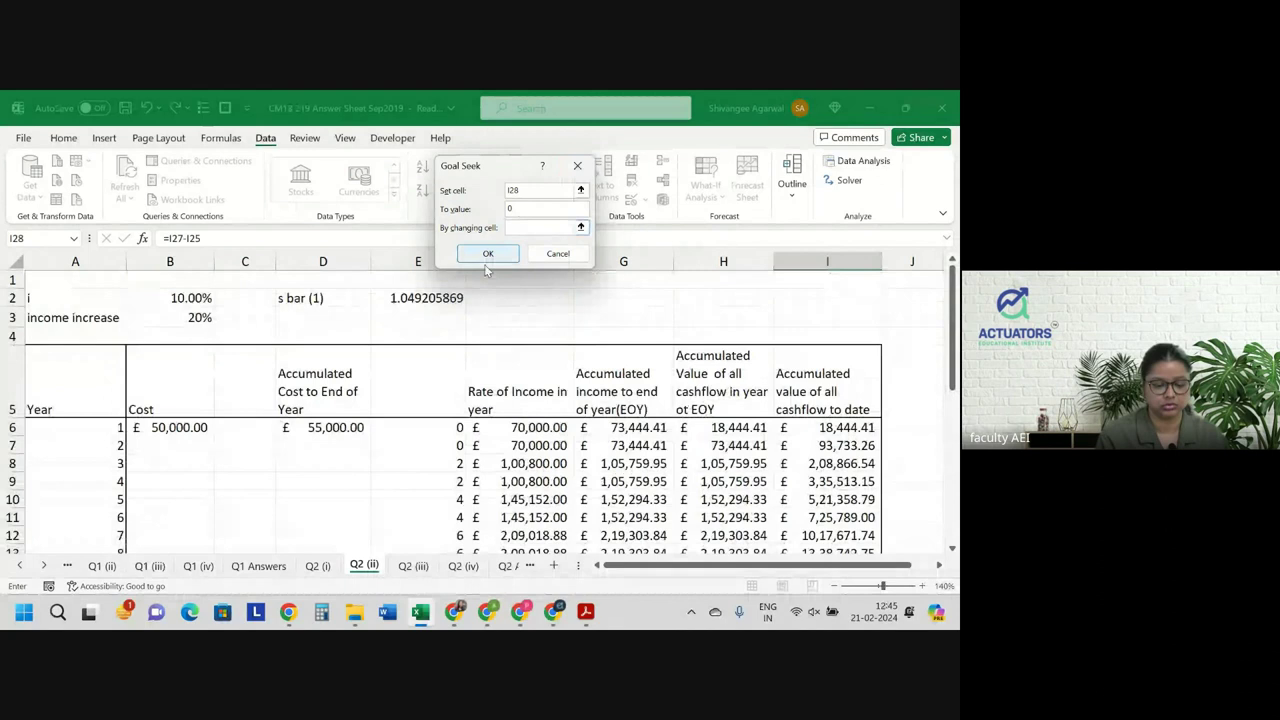
{"action": "left_click", "coordinate": [420, 298]}
{"action": "left_click", "coordinate": [190, 427]}
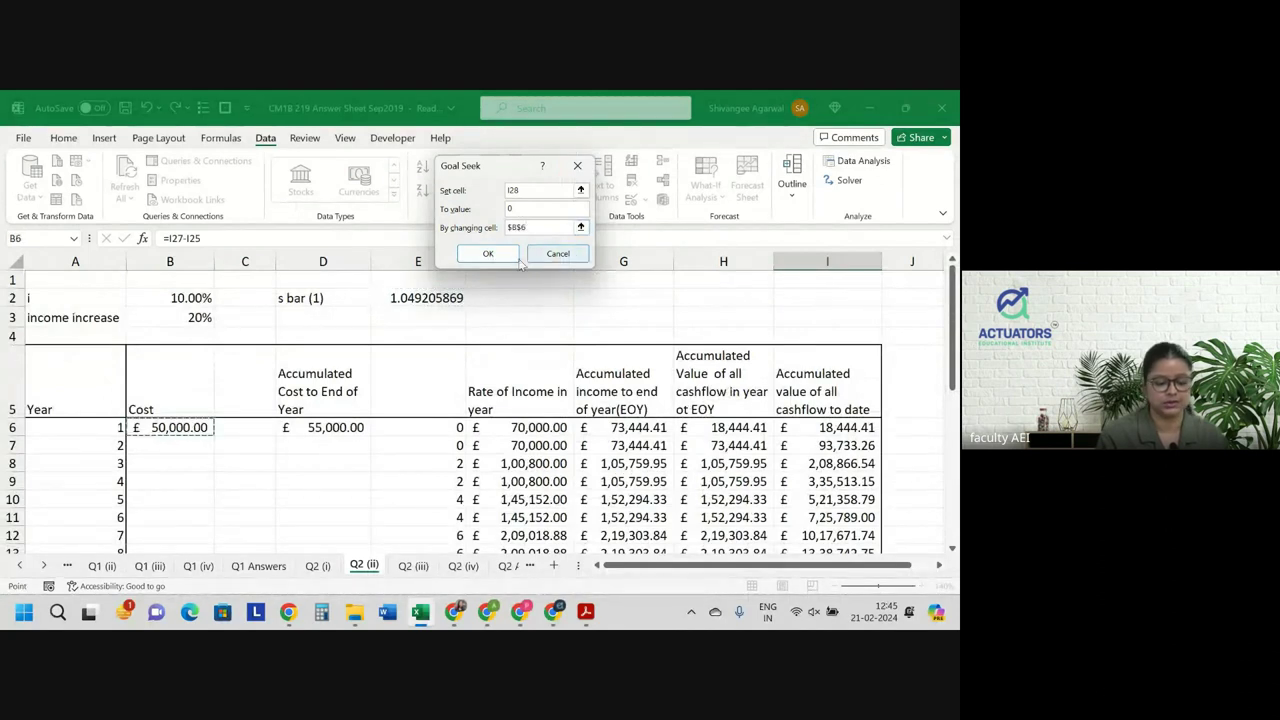
{"action": "left_click", "coordinate": [488, 253]}
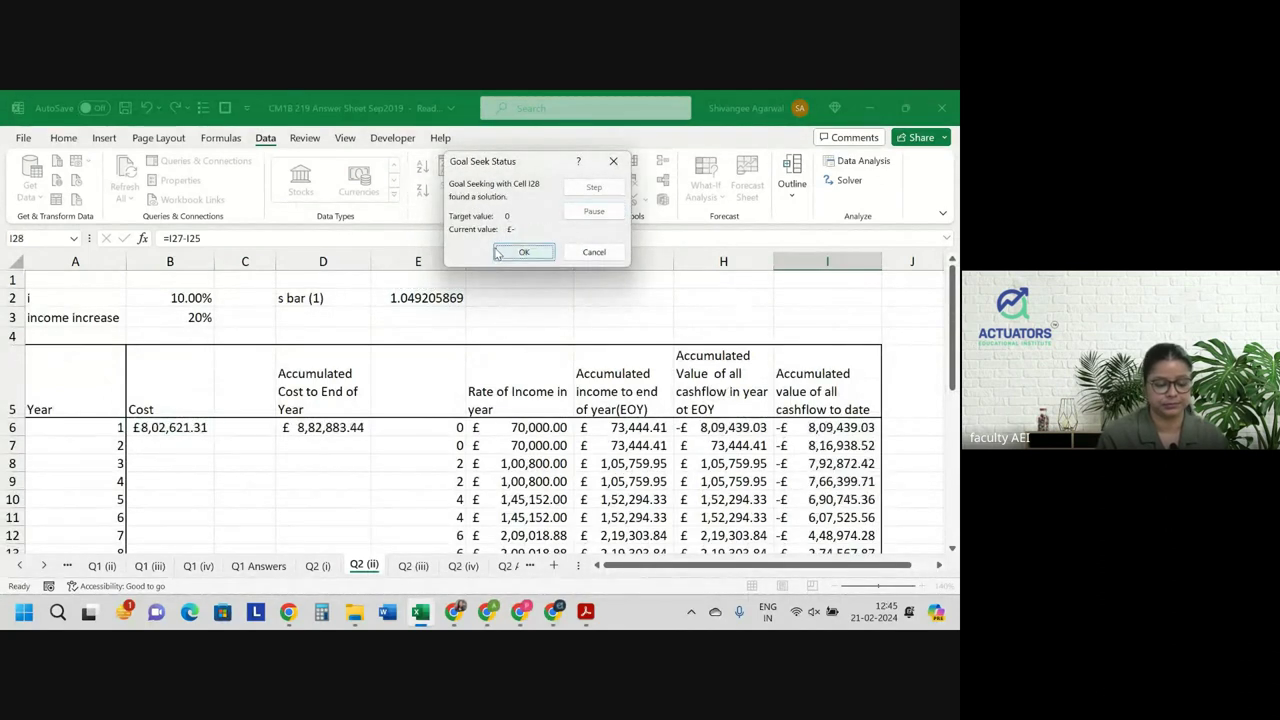
{"action": "left_click", "coordinate": [498, 253]}
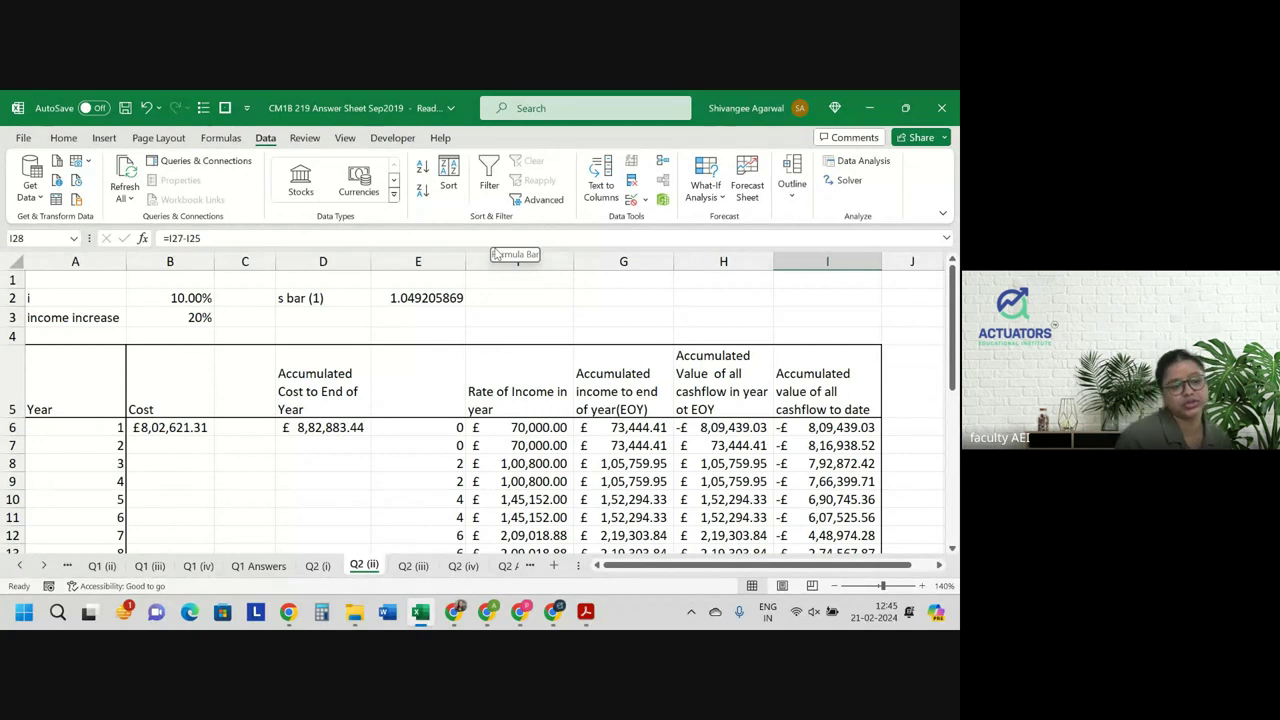
Review the recalculated table and fill cost cell B6 green.
{"action": "scroll", "coordinate": [648, 300], "scroll_direction": "down", "scroll_amount": 1}
{"action": "scroll", "coordinate": [648, 300], "scroll_direction": "up", "scroll_amount": 1}
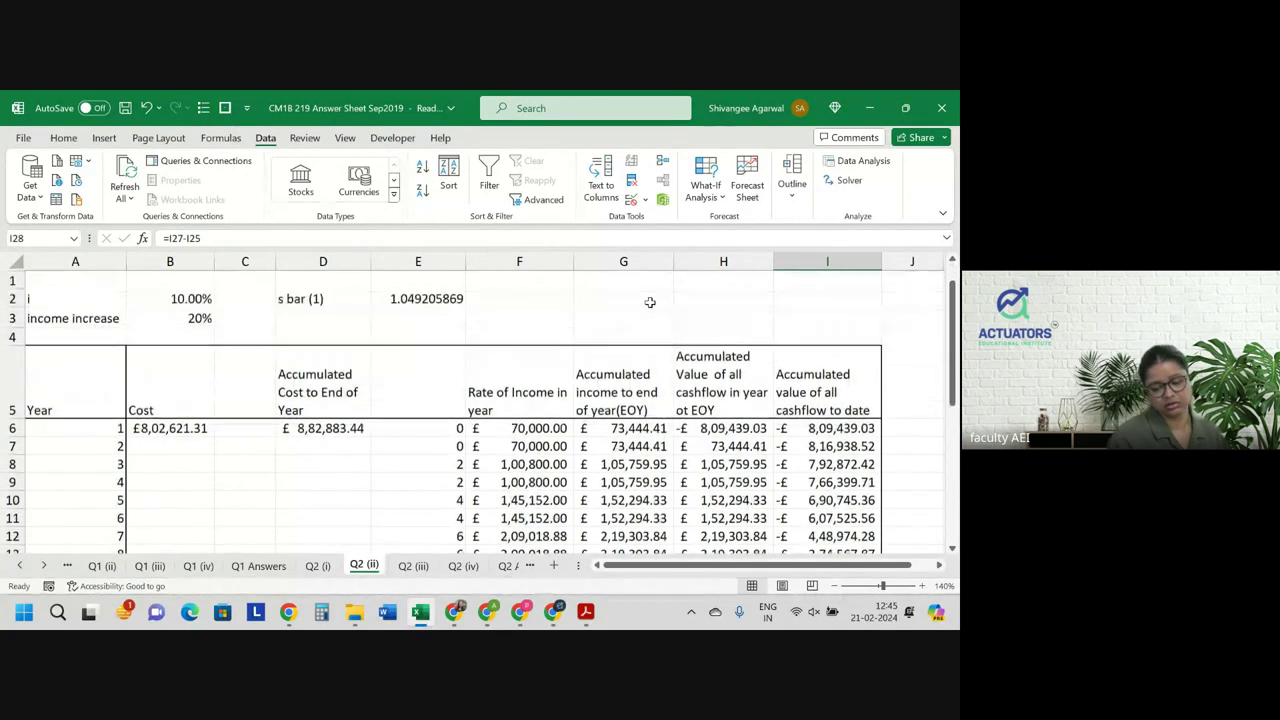
{"action": "scroll", "coordinate": [649, 302], "scroll_direction": "down", "scroll_amount": 1}
{"action": "scroll", "coordinate": [649, 302], "scroll_direction": "down", "scroll_amount": 7}
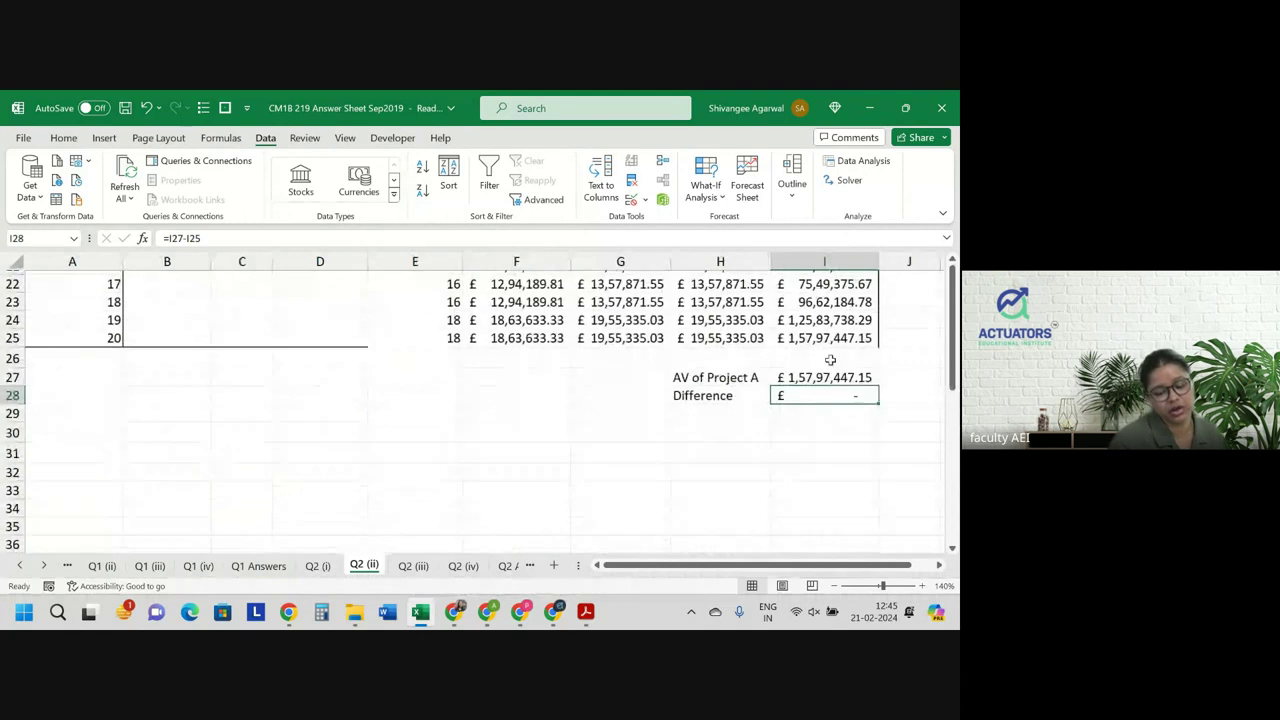
{"action": "scroll", "coordinate": [830, 362], "scroll_direction": "up", "scroll_amount": 1}
{"action": "scroll", "coordinate": [830, 362], "scroll_direction": "up", "scroll_amount": 3}
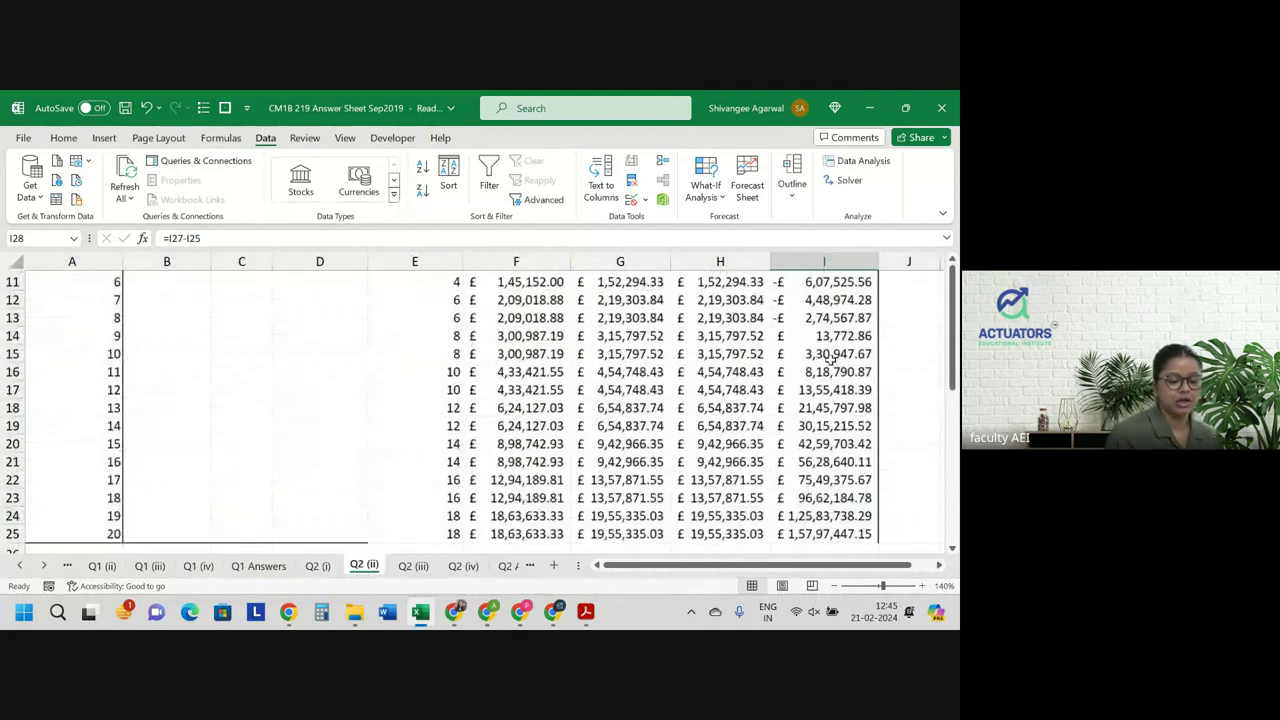
{"action": "scroll", "coordinate": [830, 362], "scroll_direction": "up", "scroll_amount": 4}
{"action": "left_click", "coordinate": [170, 427]}
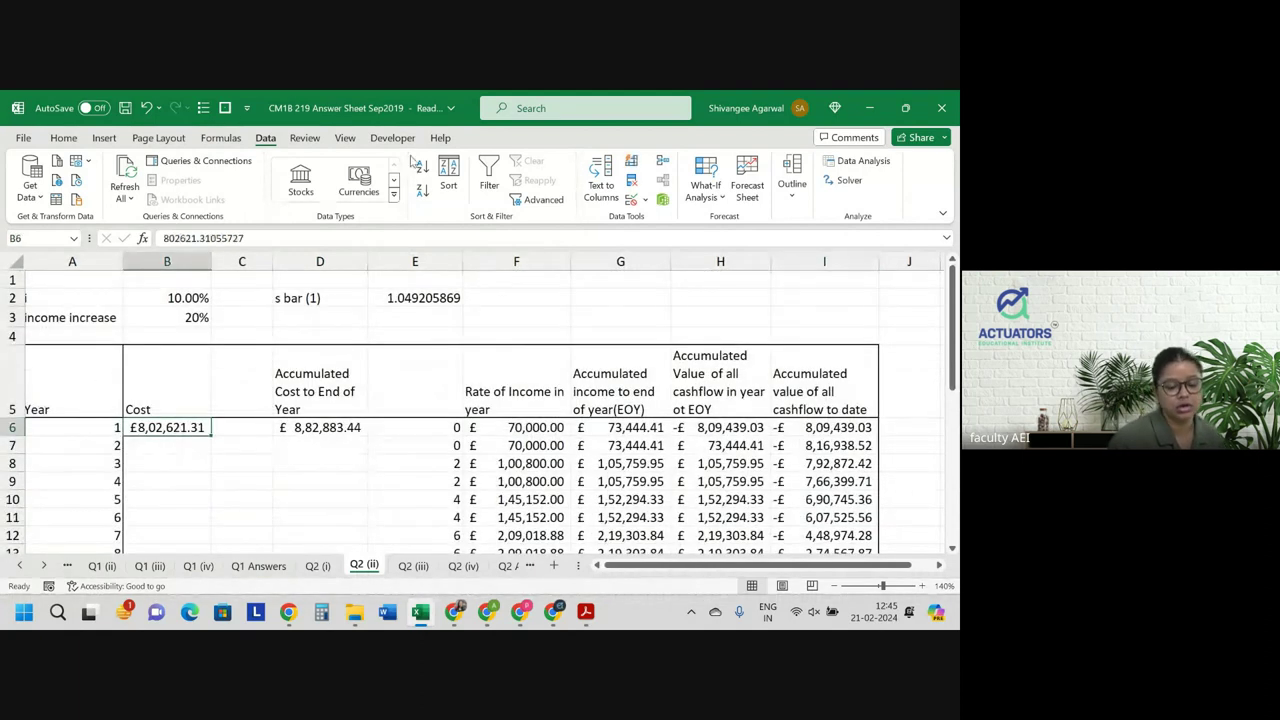
{"action": "left_click", "coordinate": [64, 138]}
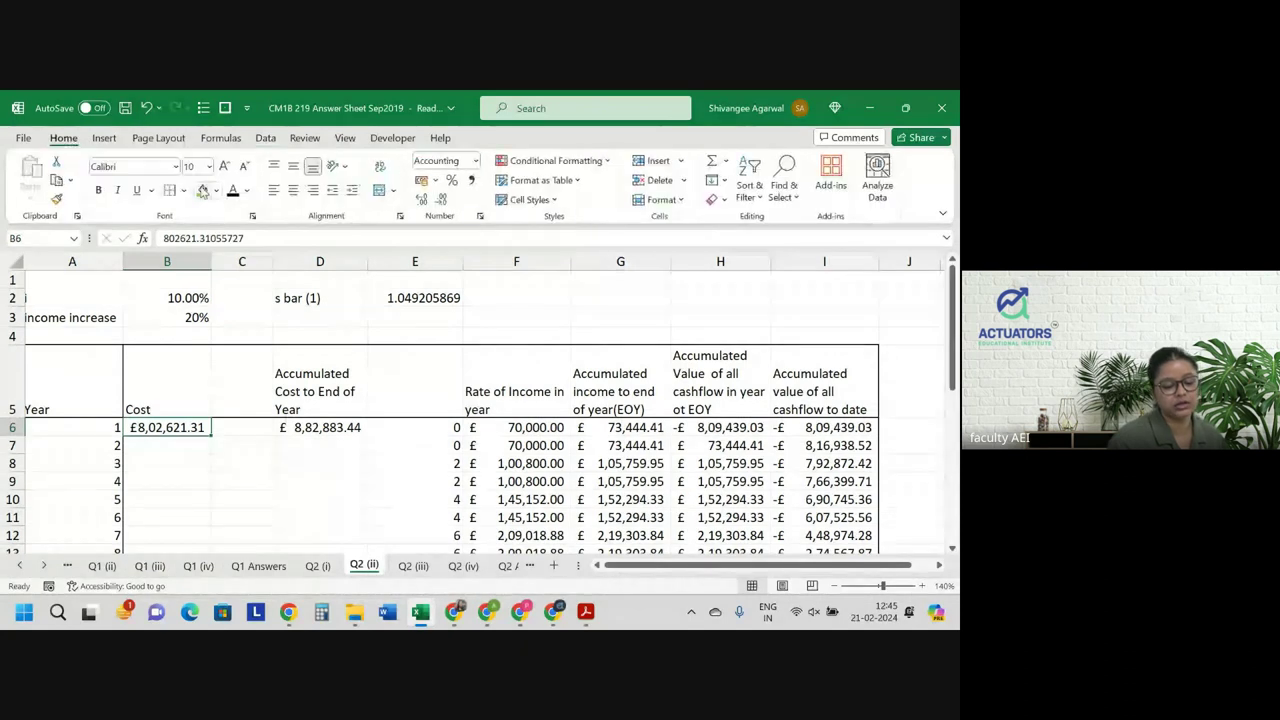
{"action": "left_click", "coordinate": [203, 191]}
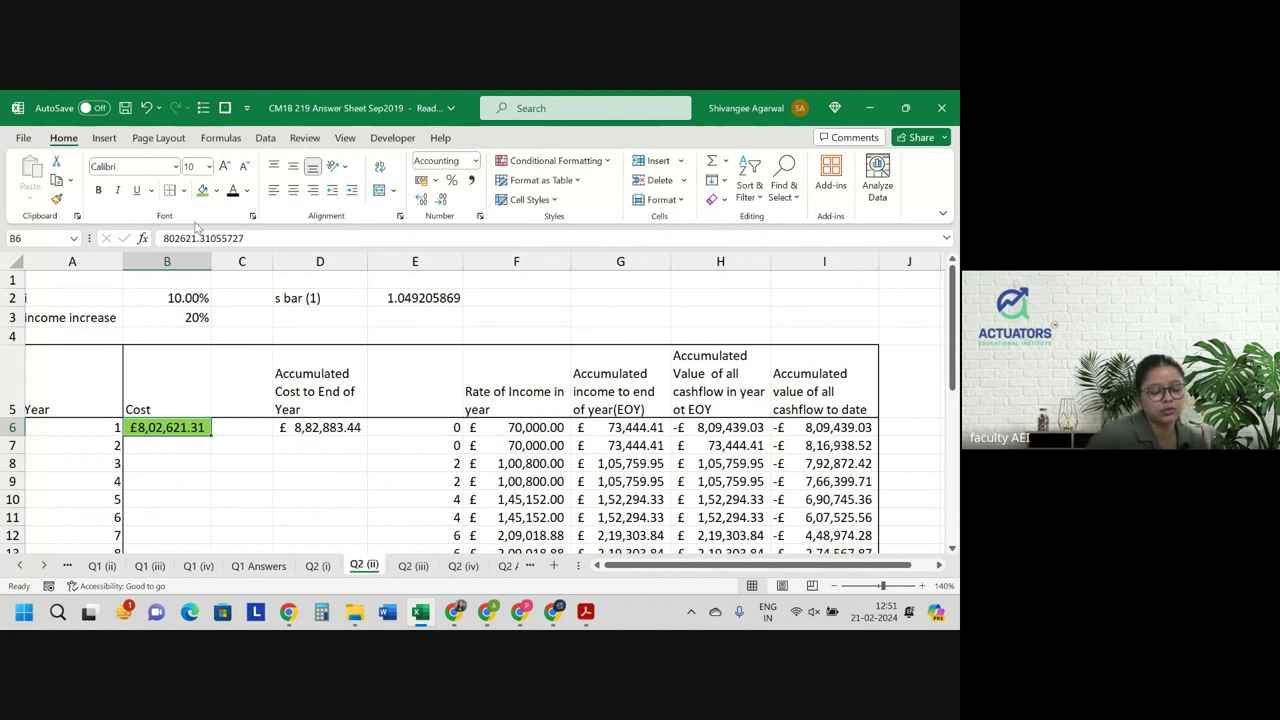
{"action": "left_click", "coordinate": [323, 430]}
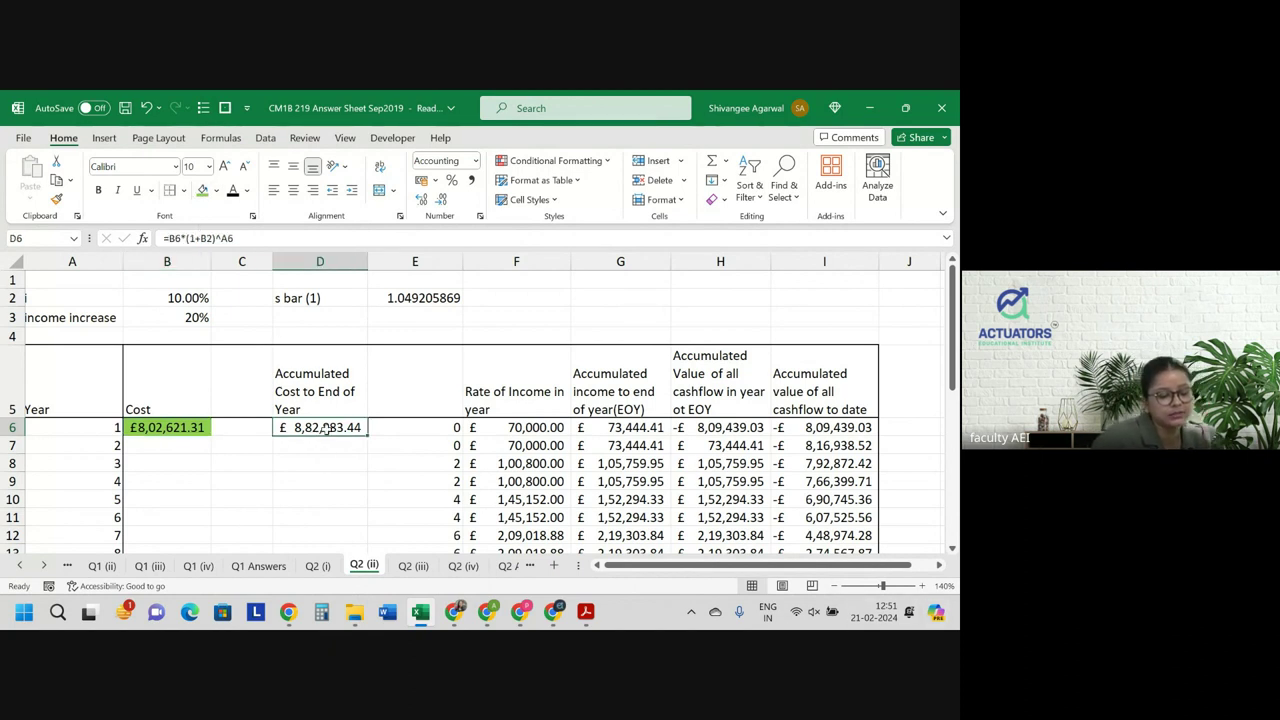
{"action": "double_click", "coordinate": [325, 430]}
{"action": "mouse_move", "coordinate": [433, 620]}
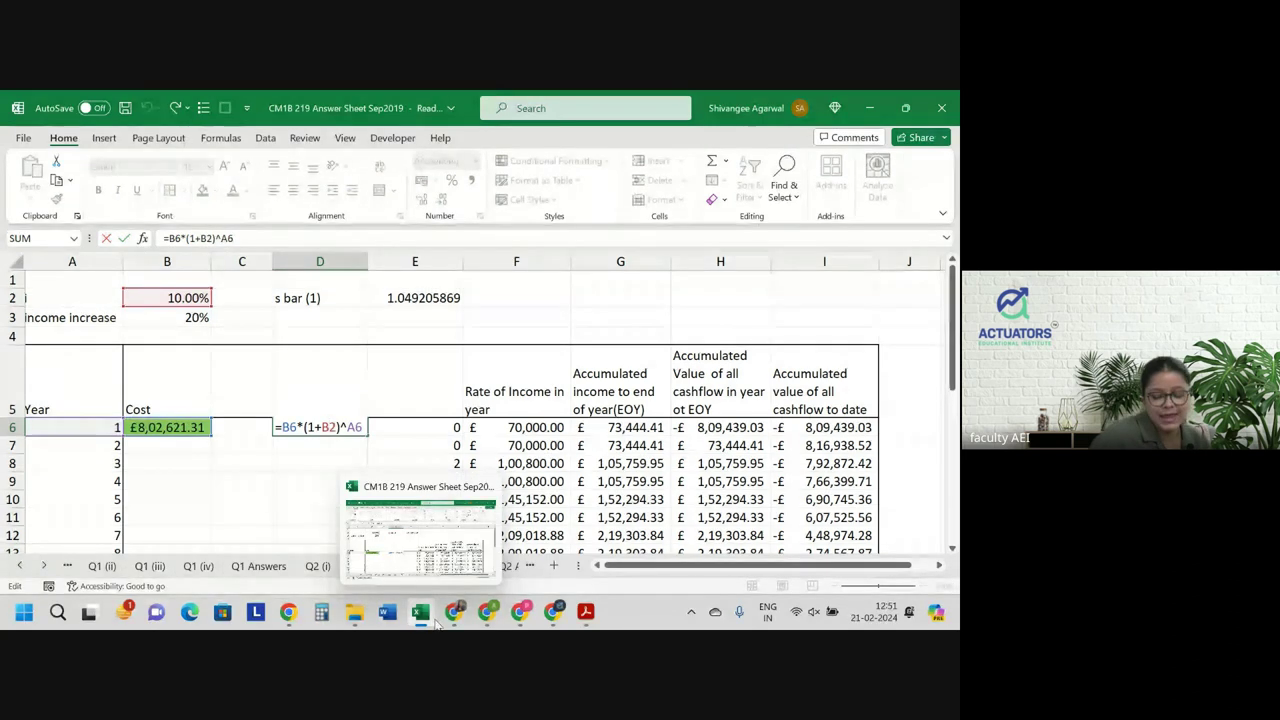
{"action": "key", "text": "Return"}
{"action": "scroll", "coordinate": [802, 455], "scroll_direction": "down", "scroll_amount": 6}
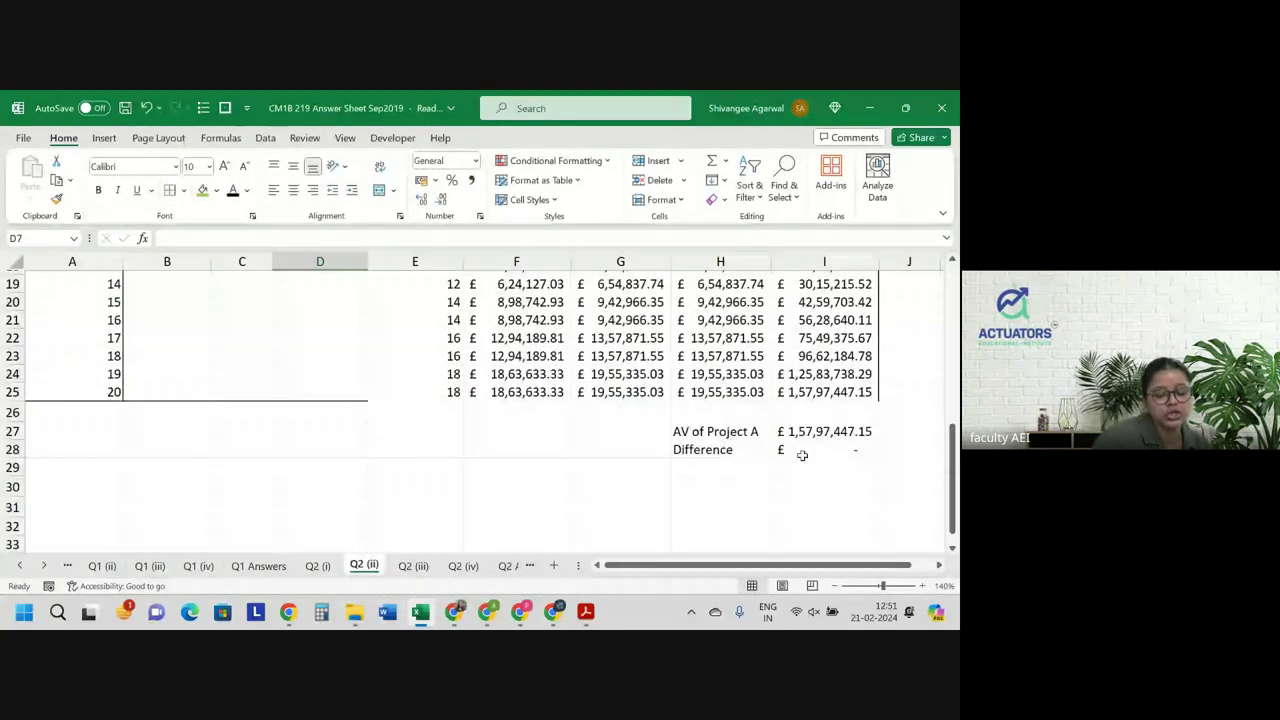
{"action": "left_click", "coordinate": [808, 455]}
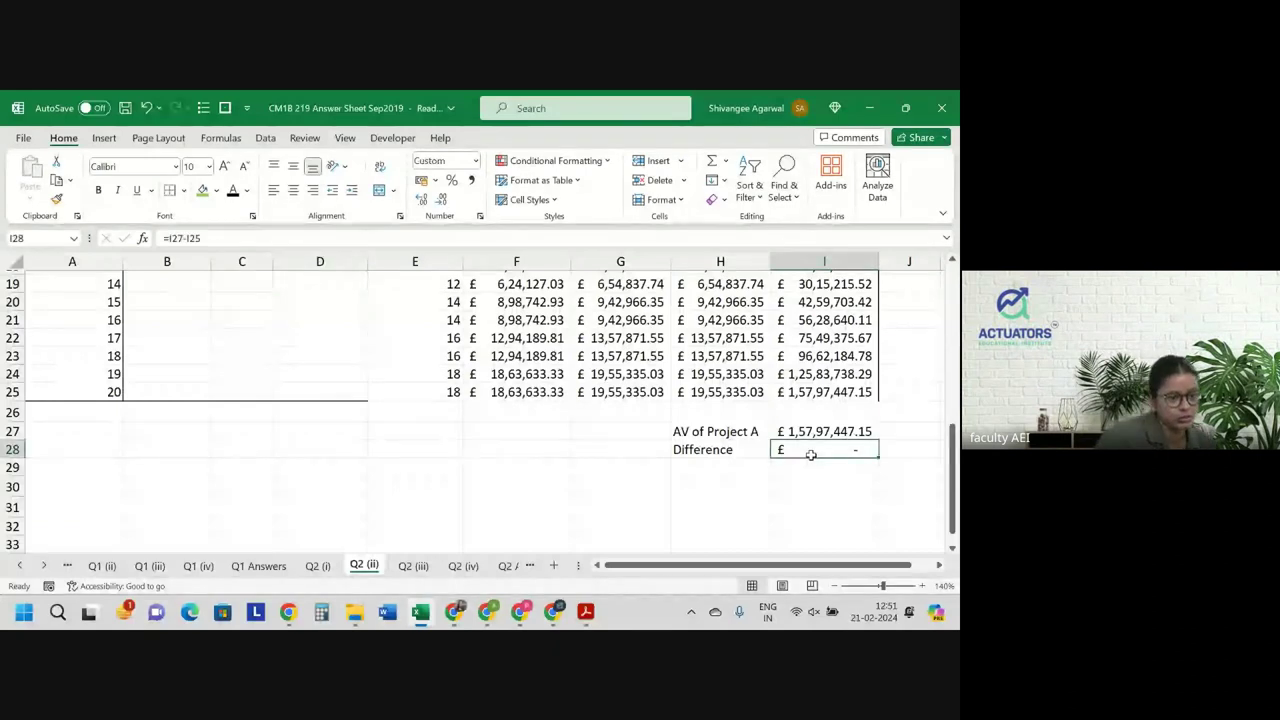
{"action": "scroll", "coordinate": [820, 455], "scroll_direction": "up", "scroll_amount": 4}
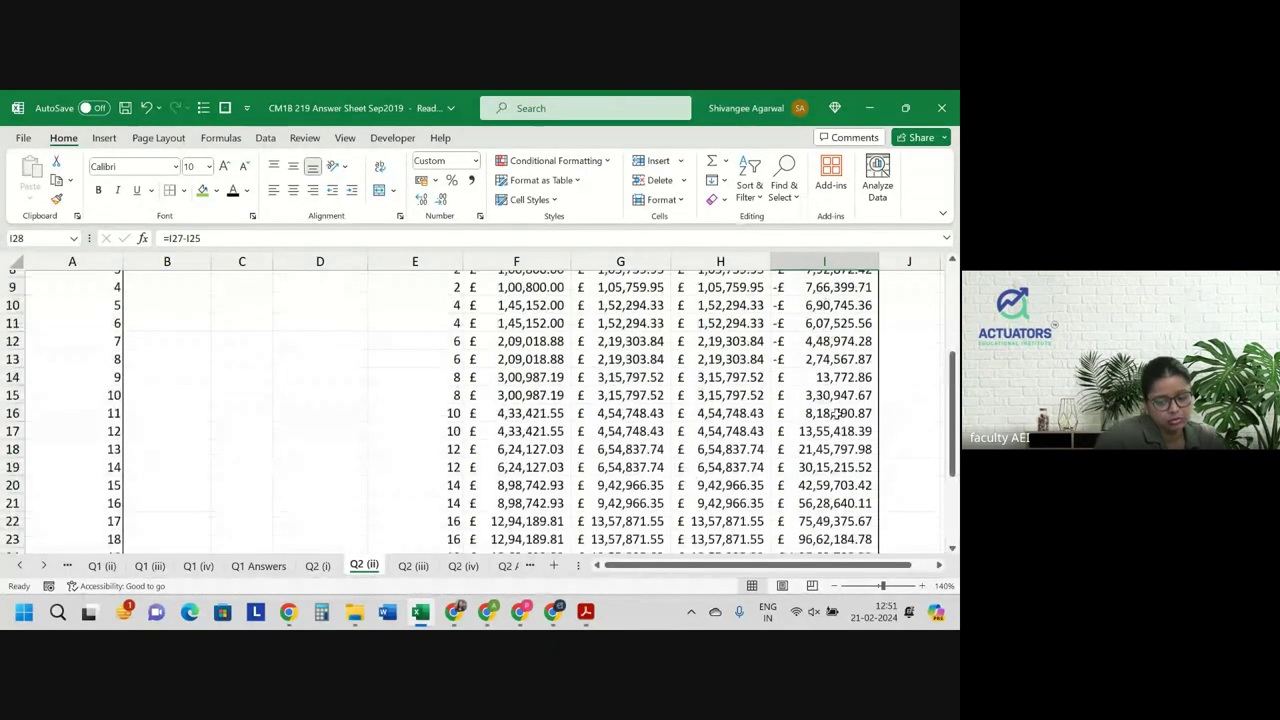
{"action": "scroll", "coordinate": [836, 413], "scroll_direction": "down", "scroll_amount": 3}
{"action": "scroll", "coordinate": [463, 428], "scroll_direction": "up", "scroll_amount": 4}
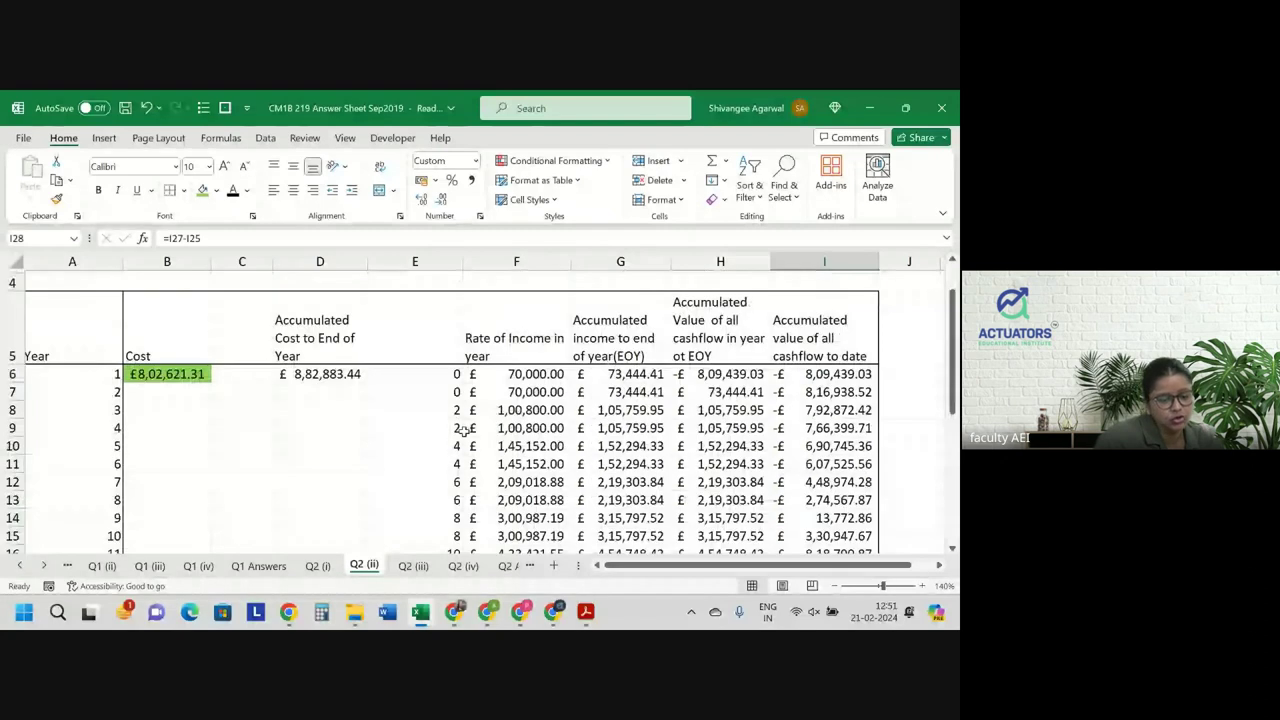
{"action": "scroll", "coordinate": [440, 422], "scroll_direction": "up", "scroll_amount": 2}
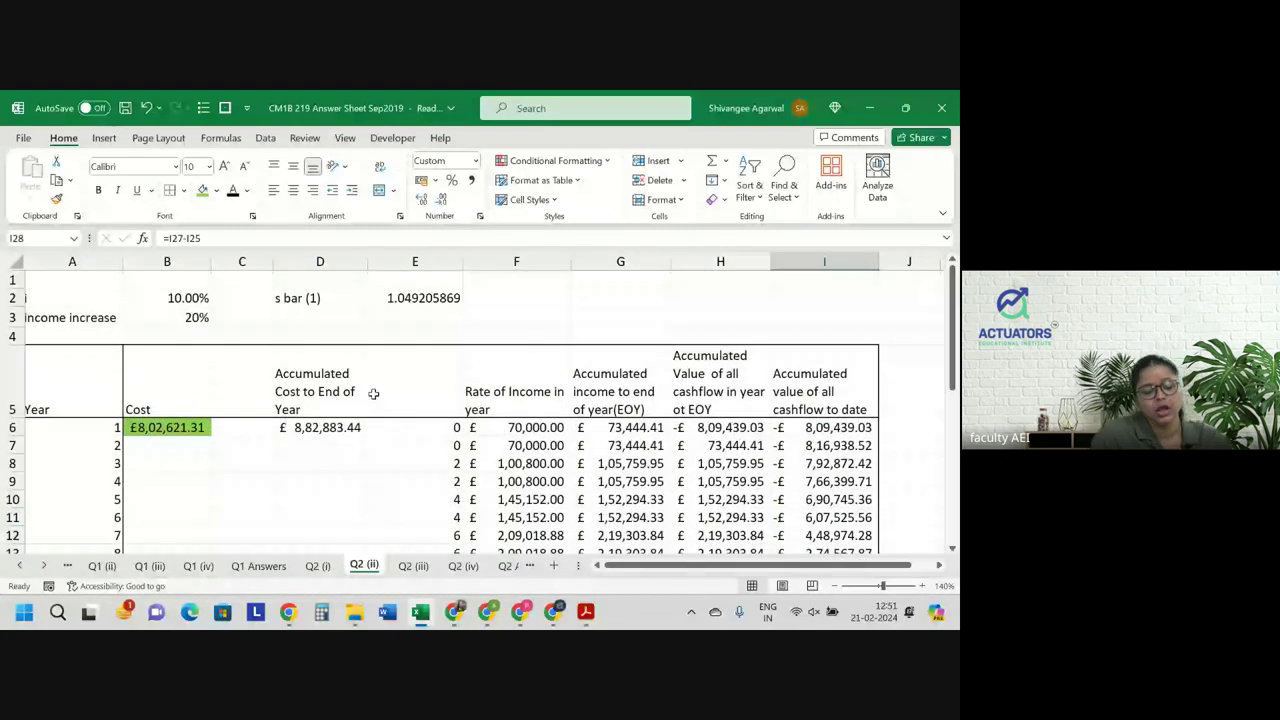
{"action": "left_click", "coordinate": [402, 300]}
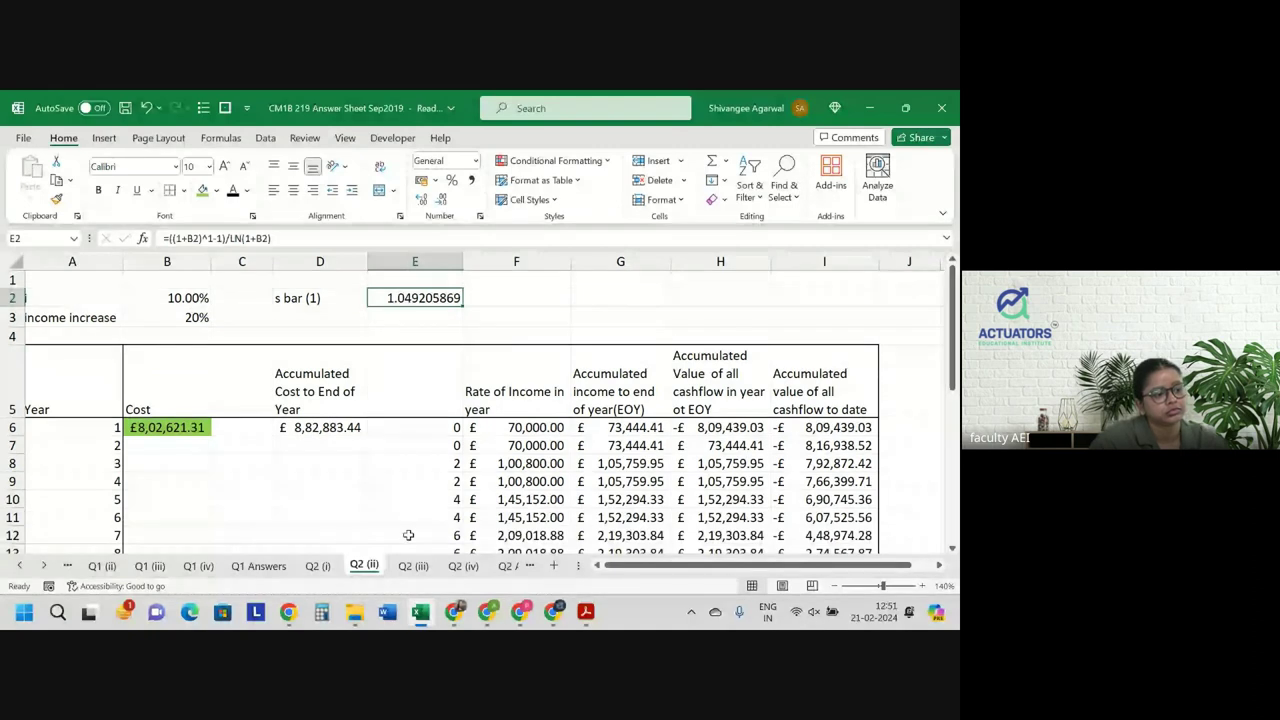
{"action": "left_click", "coordinate": [332, 426]}
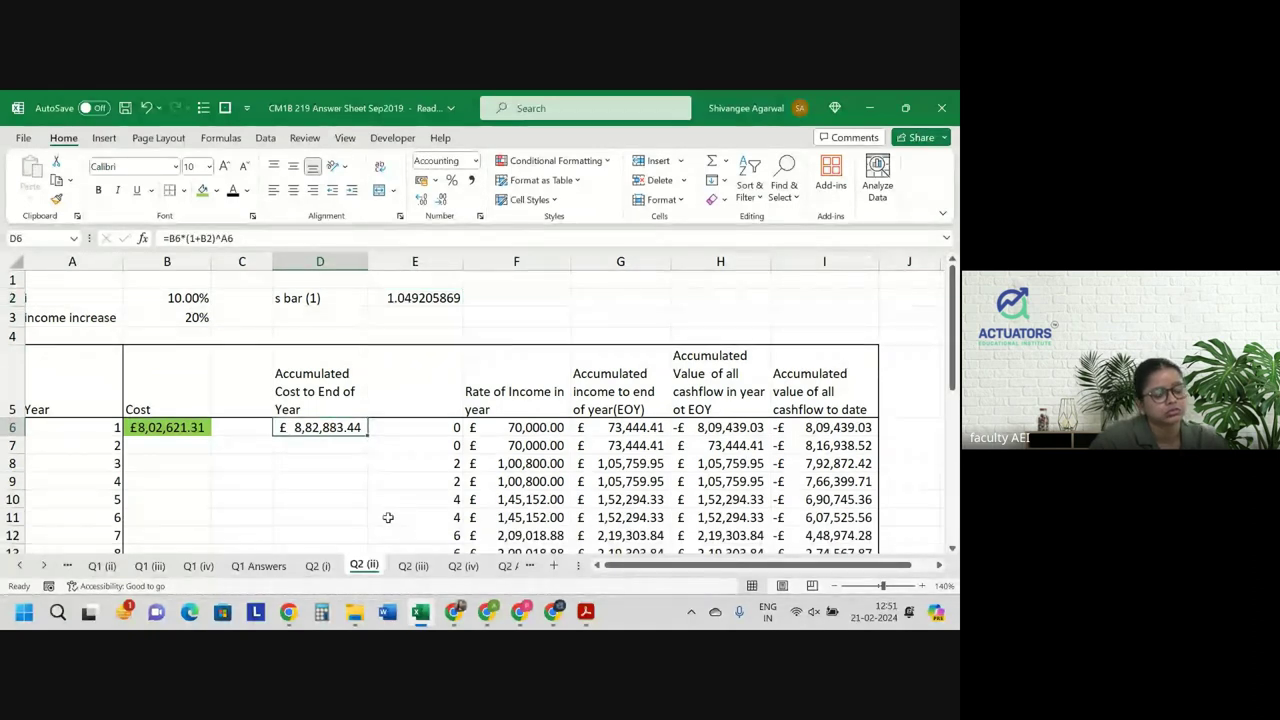
{"action": "scroll", "coordinate": [558, 494], "scroll_direction": "down", "scroll_amount": 1}
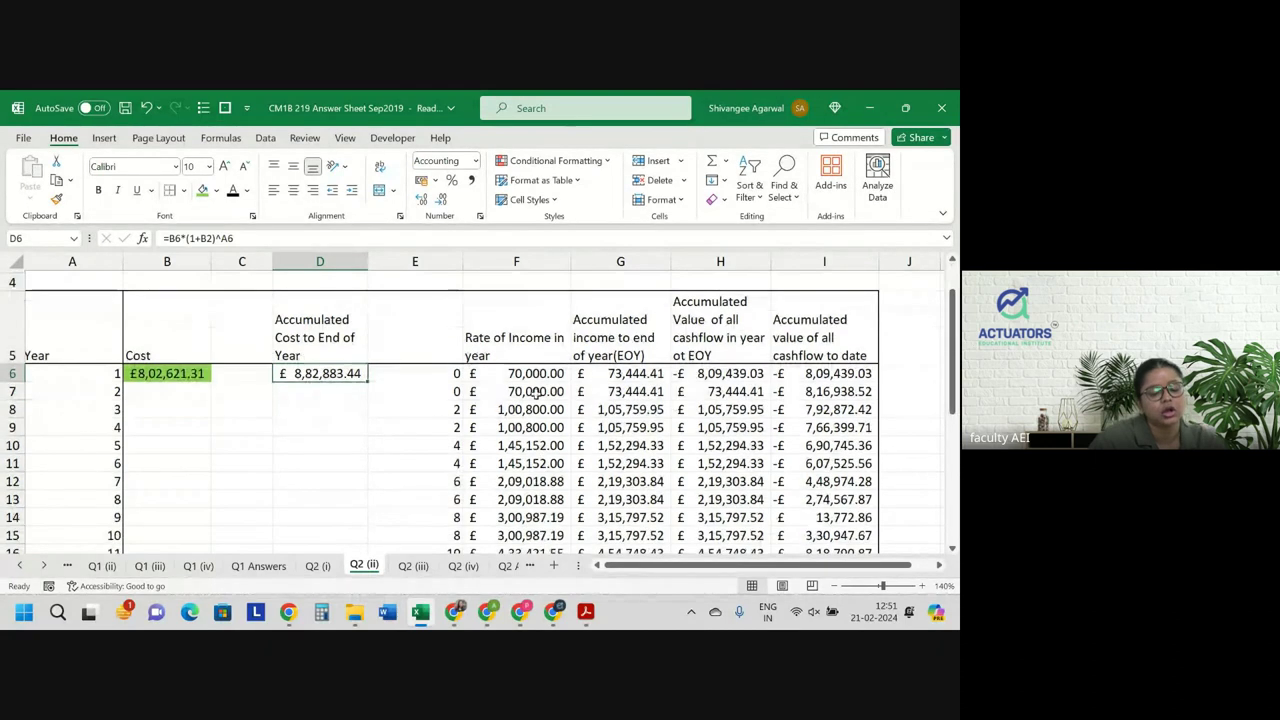
{"action": "left_click", "coordinate": [524, 374]}
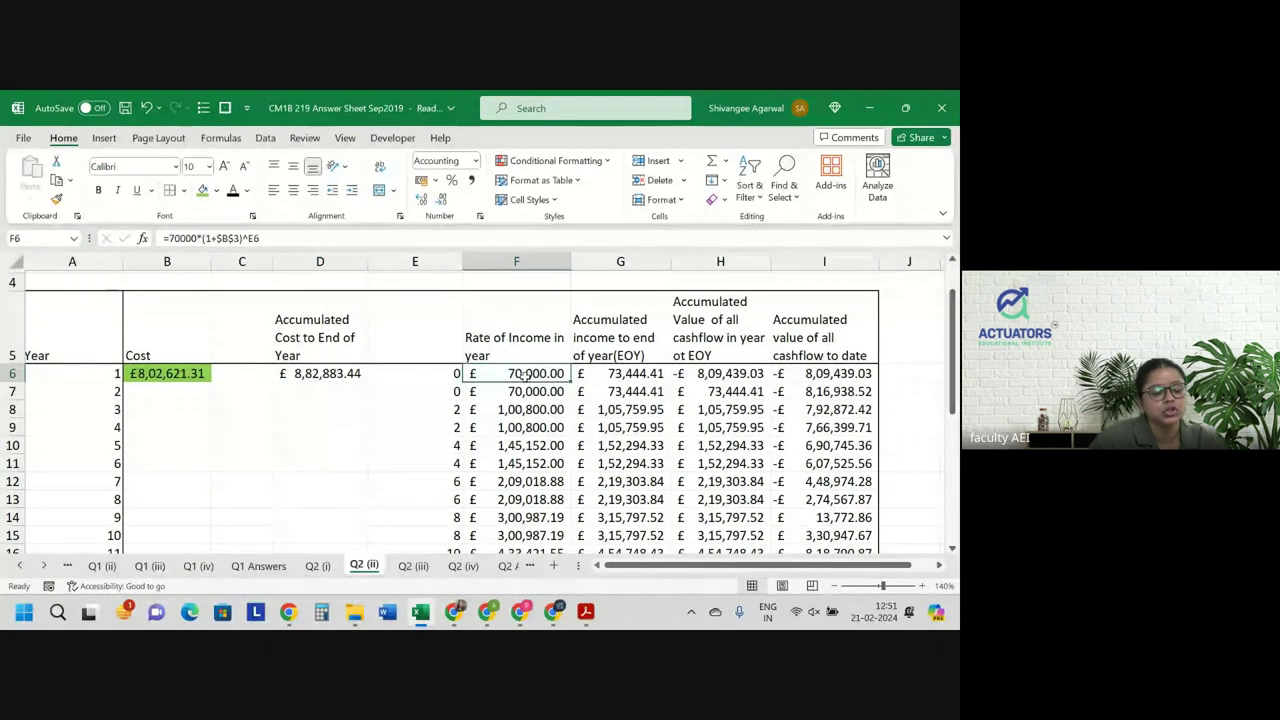
{"action": "double_click", "coordinate": [524, 372]}
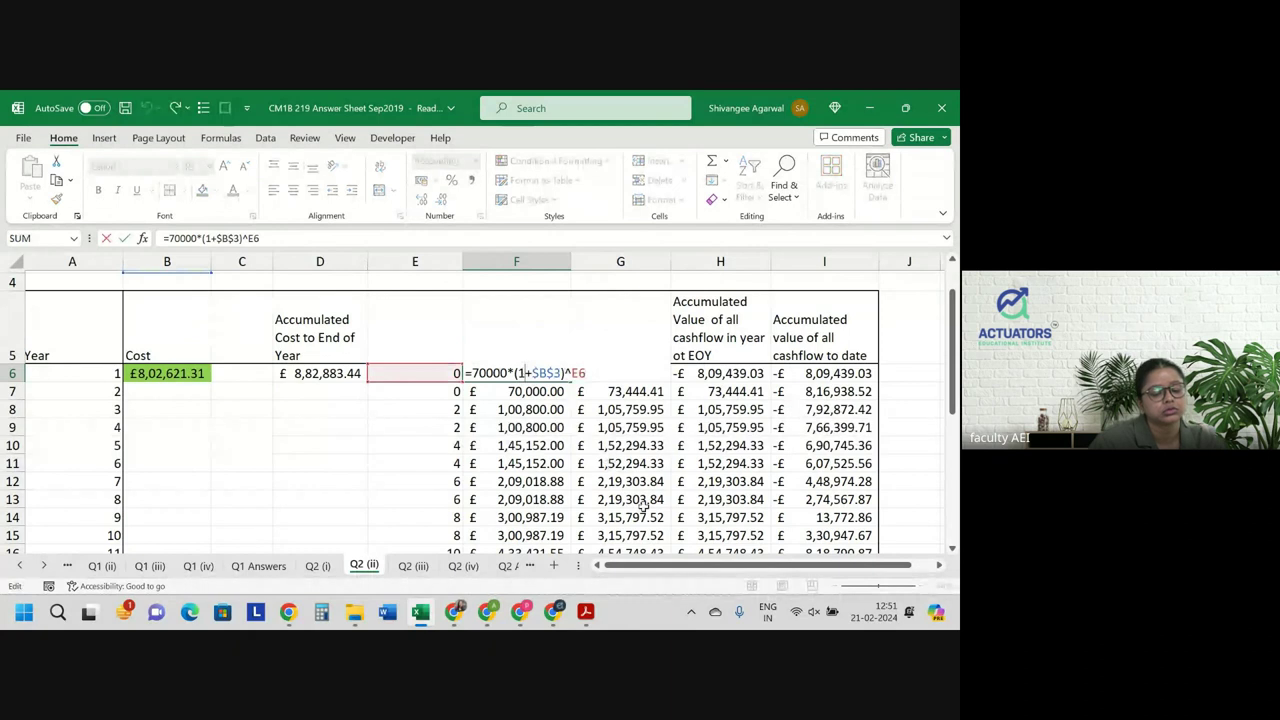
{"action": "key", "text": "Return"}
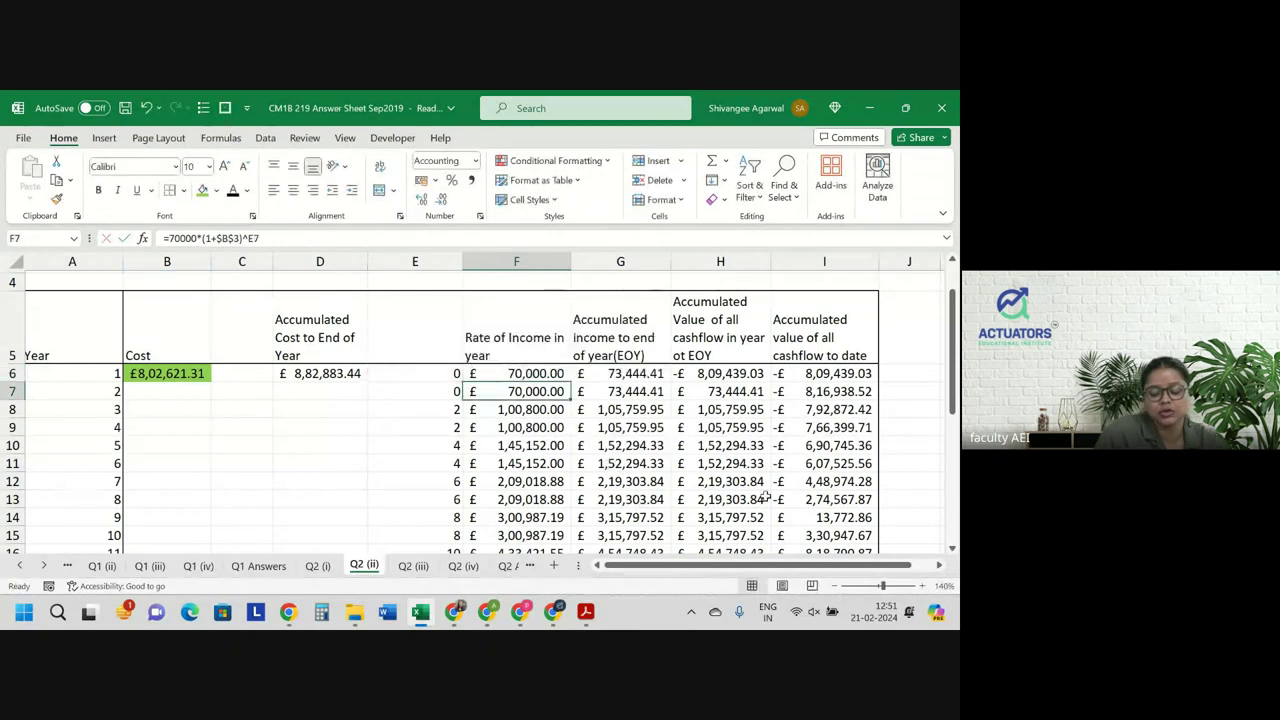
{"action": "key", "text": "ctrl+Down"}
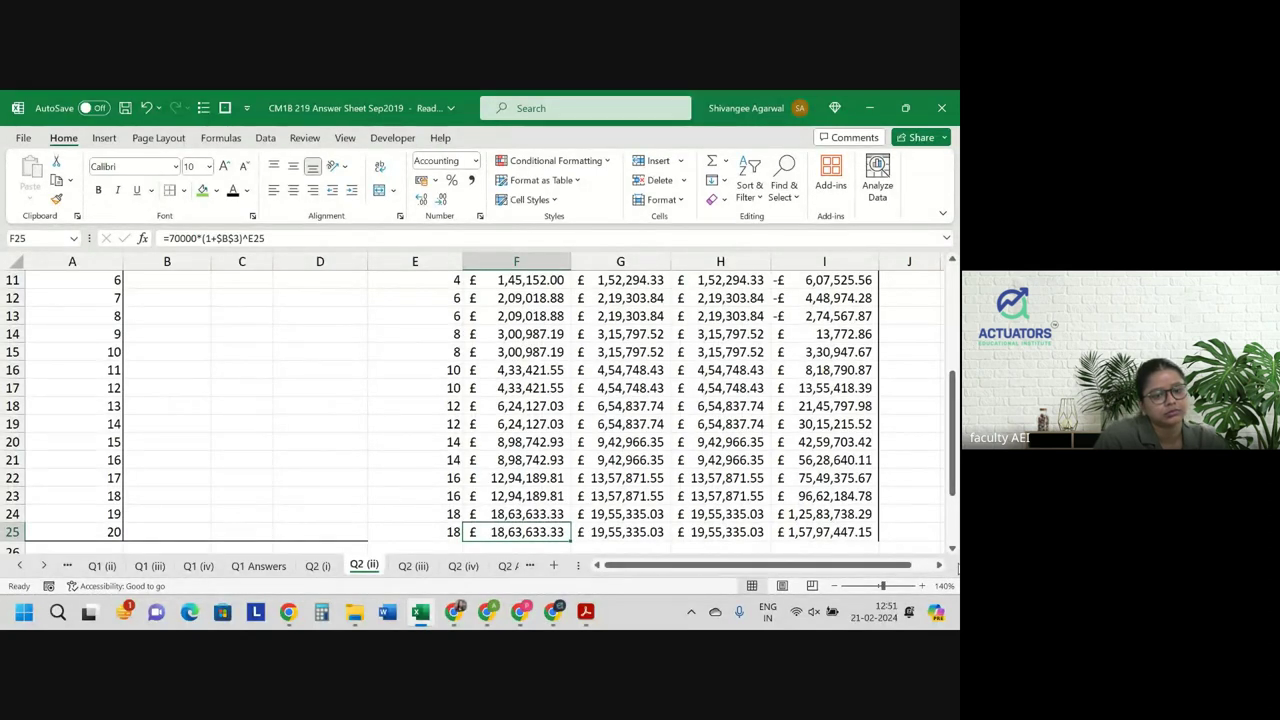
Check the G25 and H25 formulas and commit =I24*(1+$B$2)+H25 in I25 (£1,57,97,447.15).
{"action": "left_click", "coordinate": [633, 539]}
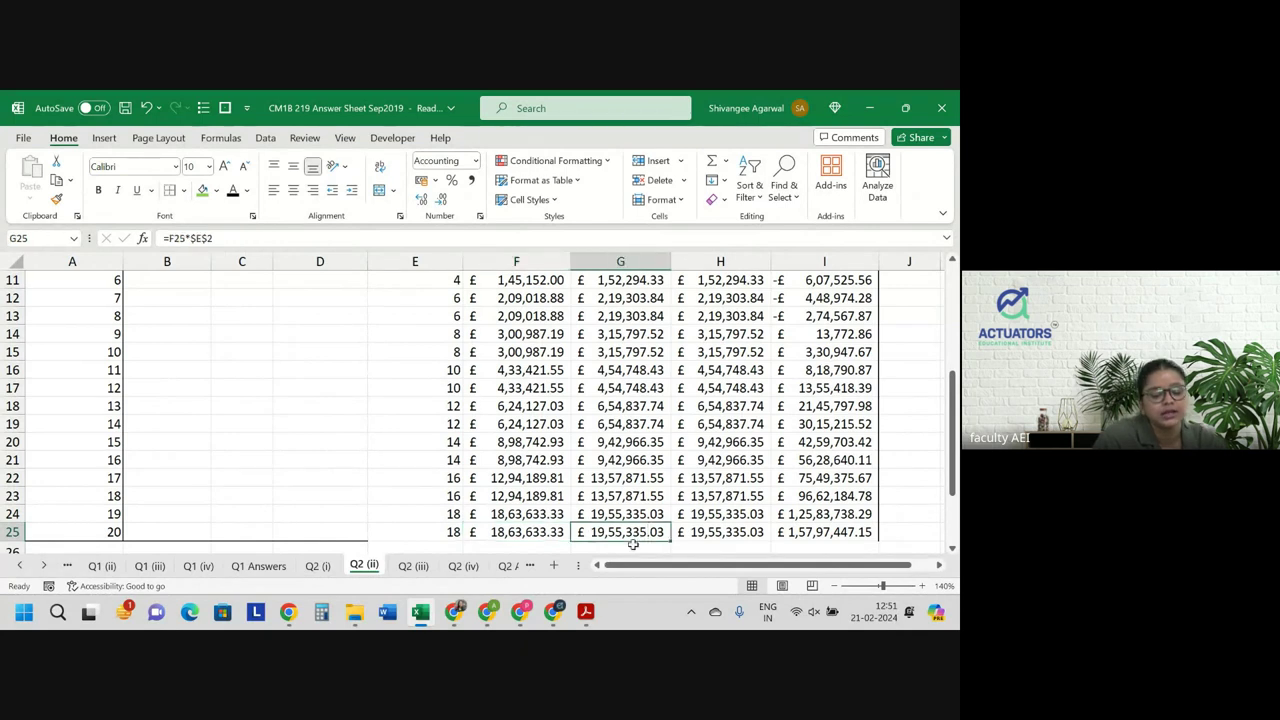
{"action": "left_click", "coordinate": [722, 535]}
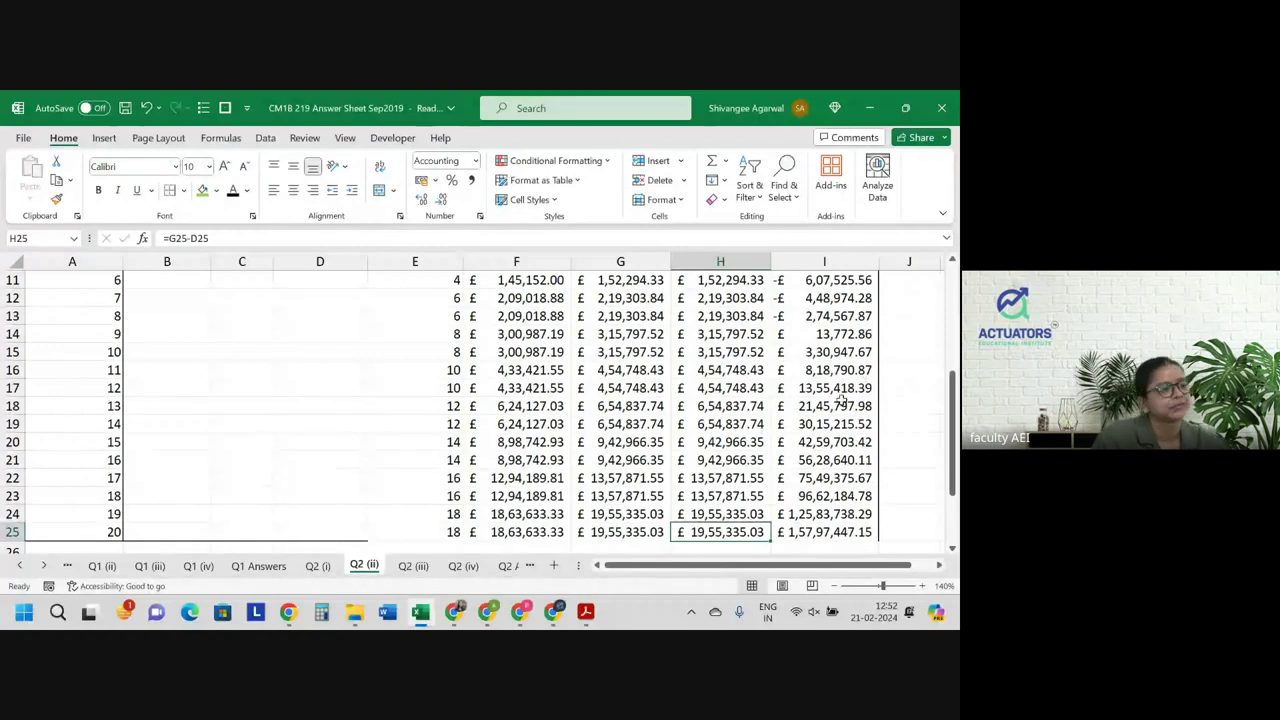
{"action": "left_click", "coordinate": [813, 533]}
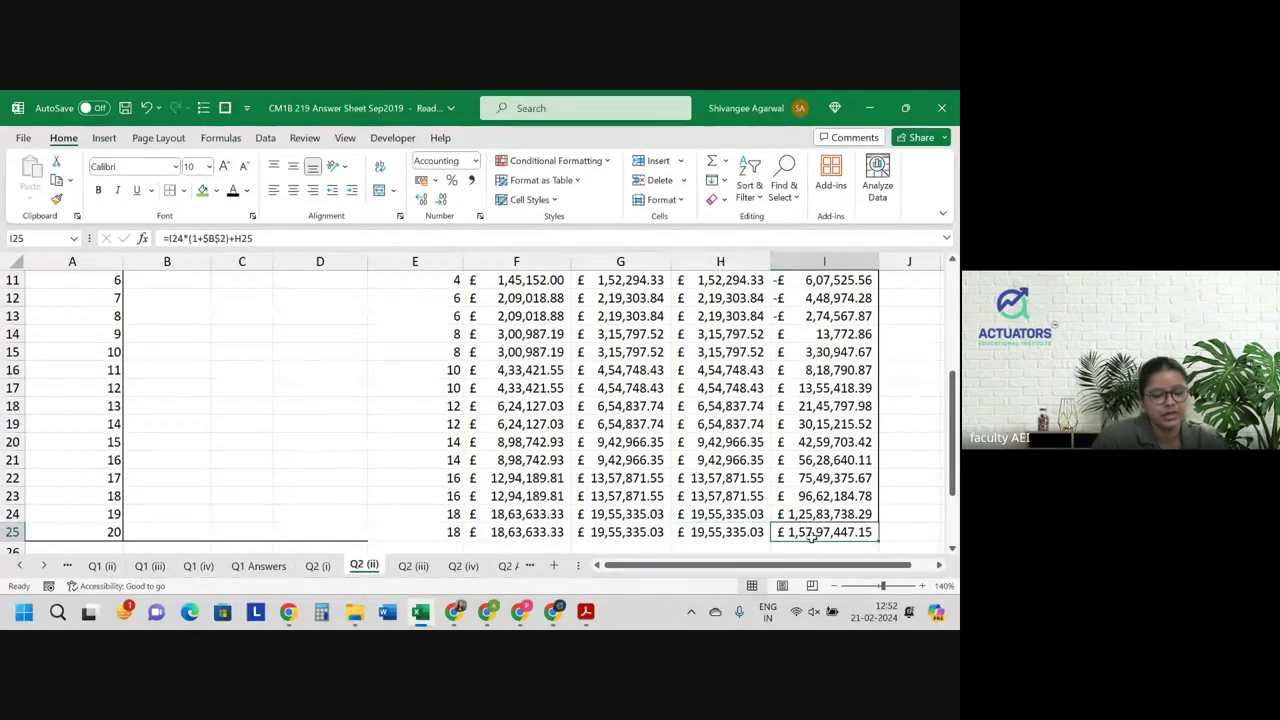
{"action": "double_click", "coordinate": [813, 535]}
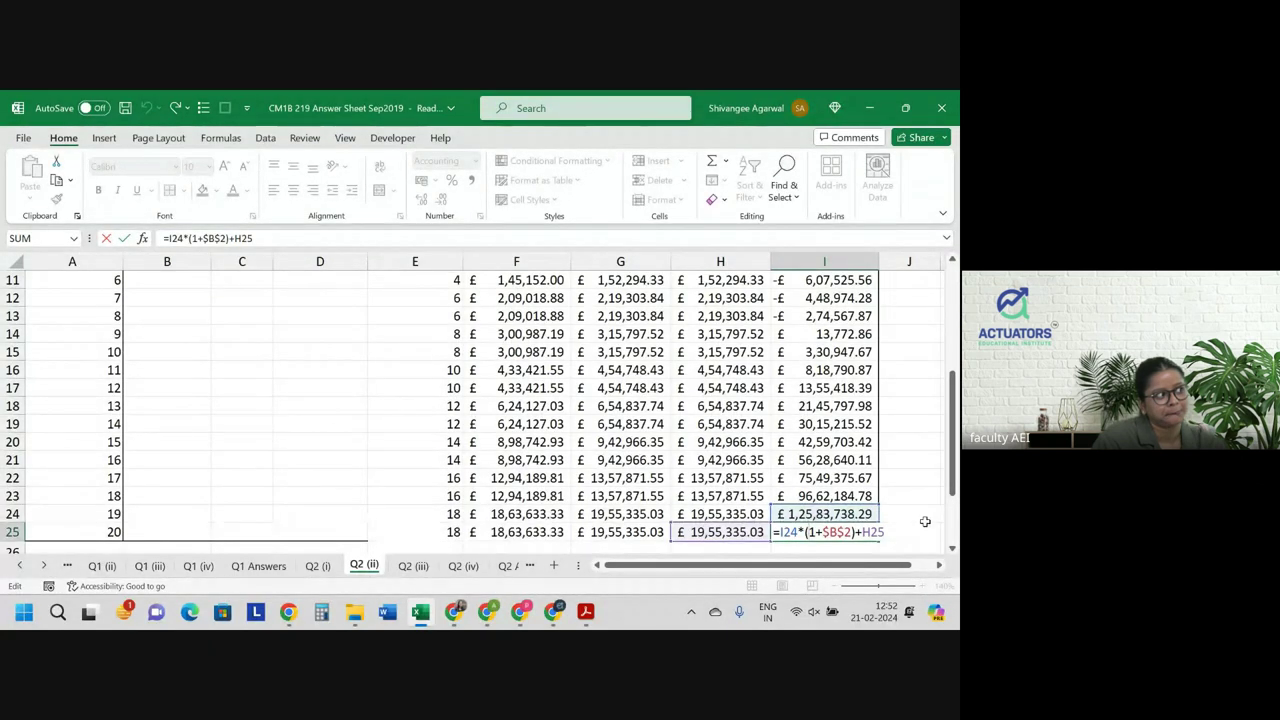
{"action": "key", "text": "Return"}
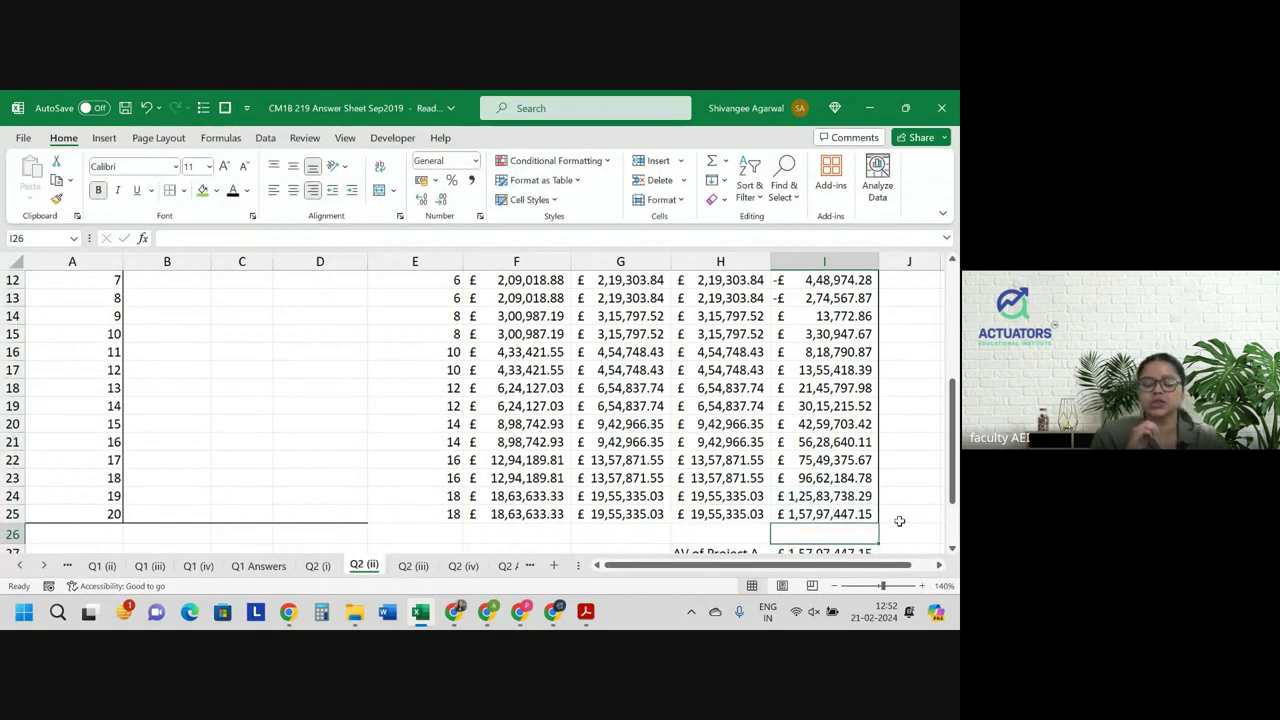
{"action": "left_click", "coordinate": [585, 611]}
Read loan parts (iii) and (iv), marking the lacking-capital and borrowing sentences, then return to Excel.
{"action": "scroll", "coordinate": [463, 445], "scroll_direction": "down", "scroll_amount": 5}
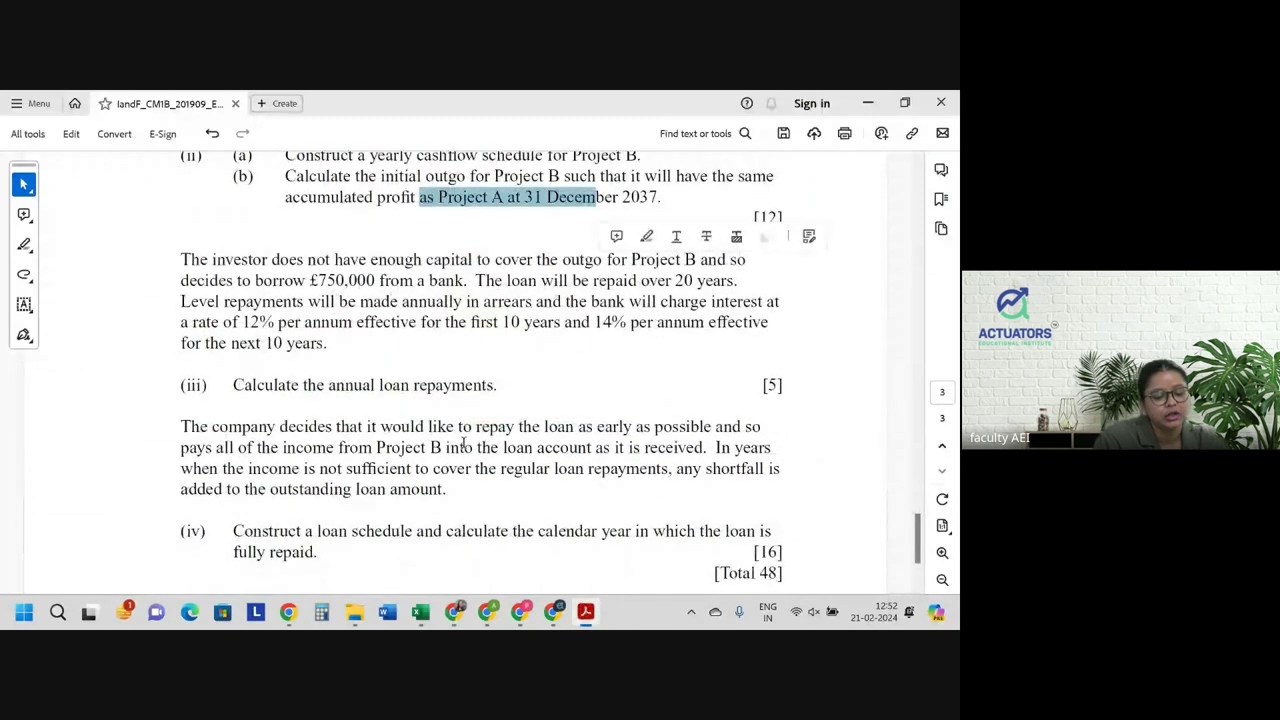
{"action": "left_click_drag", "start_coordinate": [211, 260], "coordinate": [425, 260]}
{"action": "left_click", "coordinate": [425, 260]}
{"action": "left_click", "coordinate": [492, 260]}
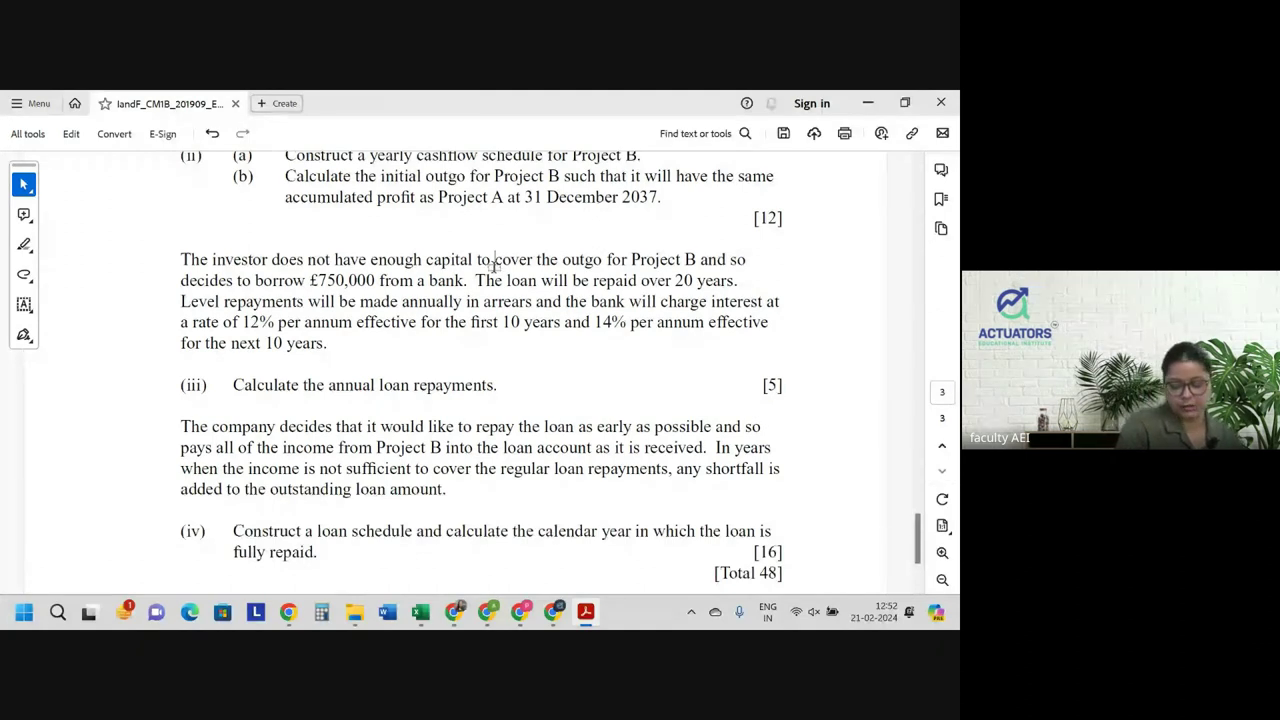
{"action": "key", "text": "alt+Tab"}
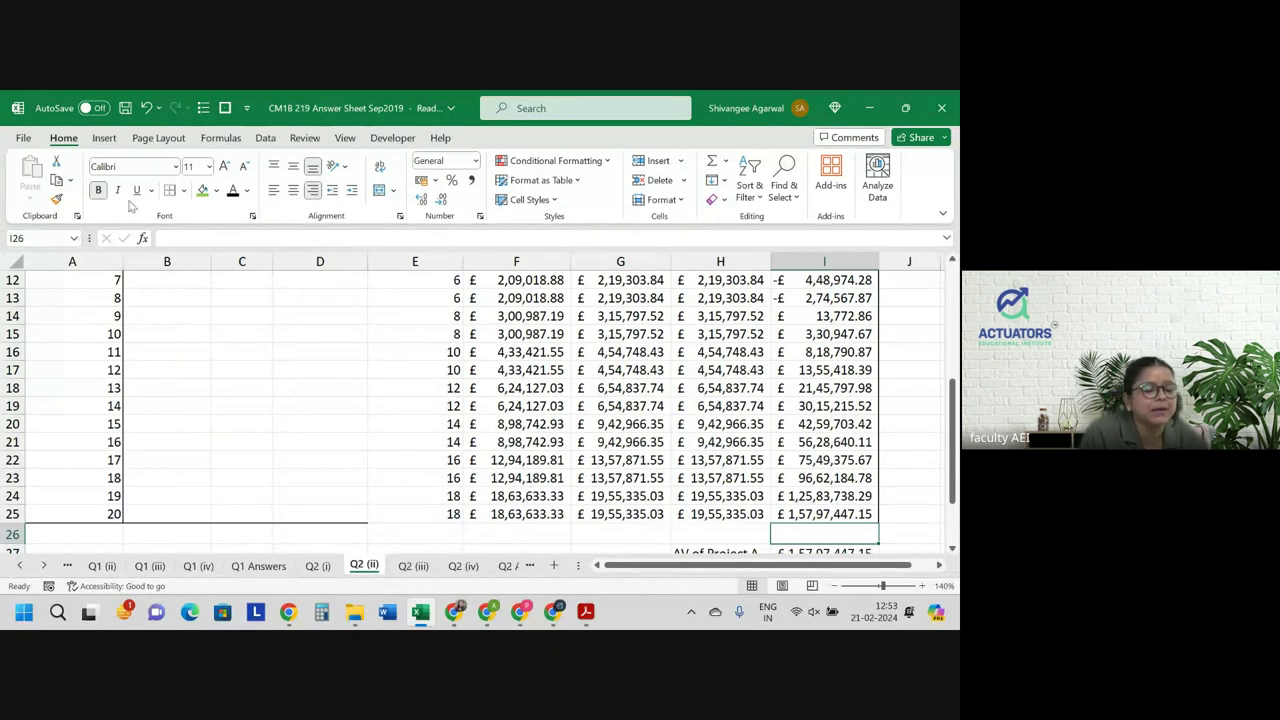
Empty cost cell B6 and confirm I25 now reads £2,11,97,081.97.
{"action": "scroll", "coordinate": [250, 294], "scroll_direction": "up", "scroll_amount": 4}
{"action": "left_click", "coordinate": [171, 424]}
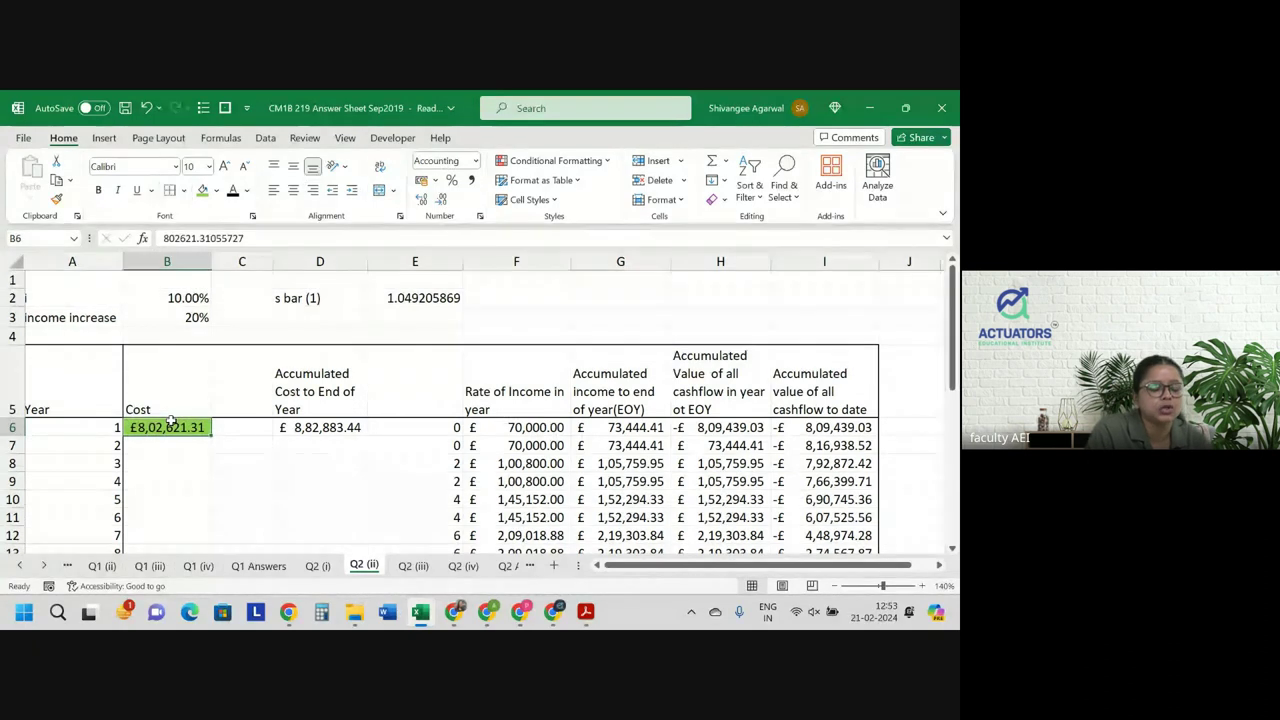
{"action": "key", "text": "BackSpace"}
{"action": "key", "text": "Return"}
{"action": "scroll", "coordinate": [286, 426], "scroll_direction": "down", "scroll_amount": 5}
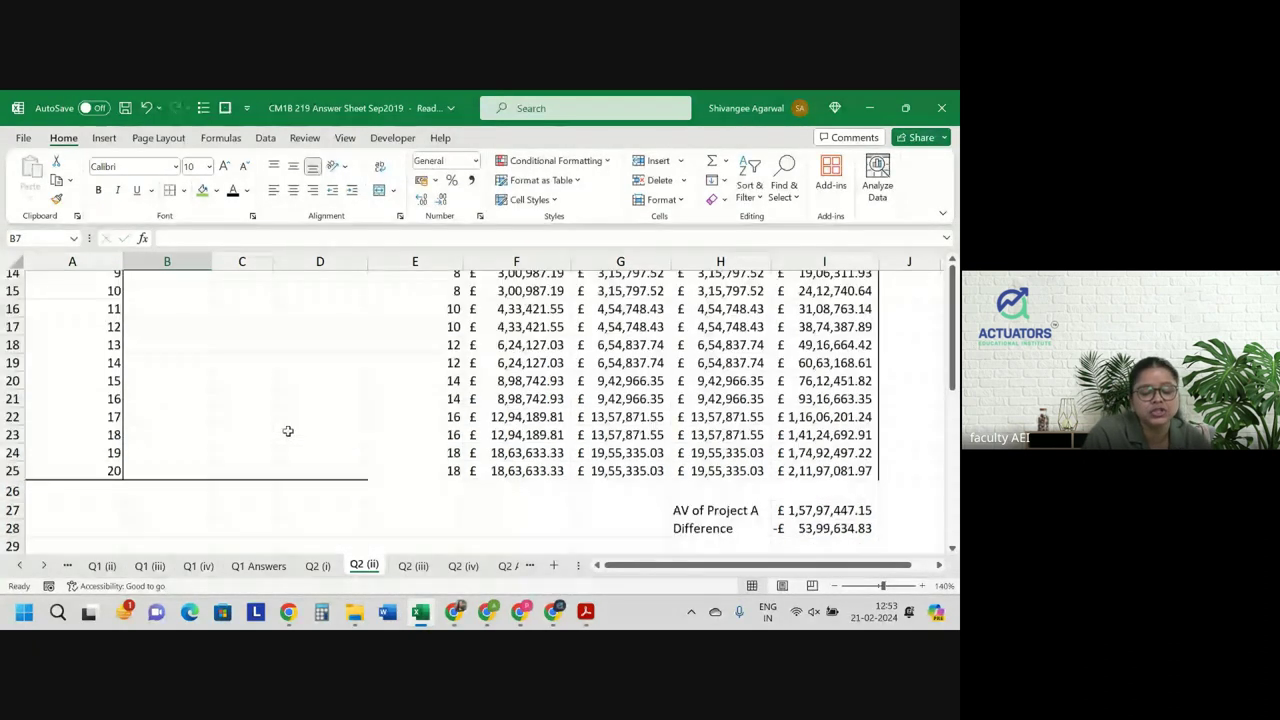
{"action": "left_click", "coordinate": [781, 461]}
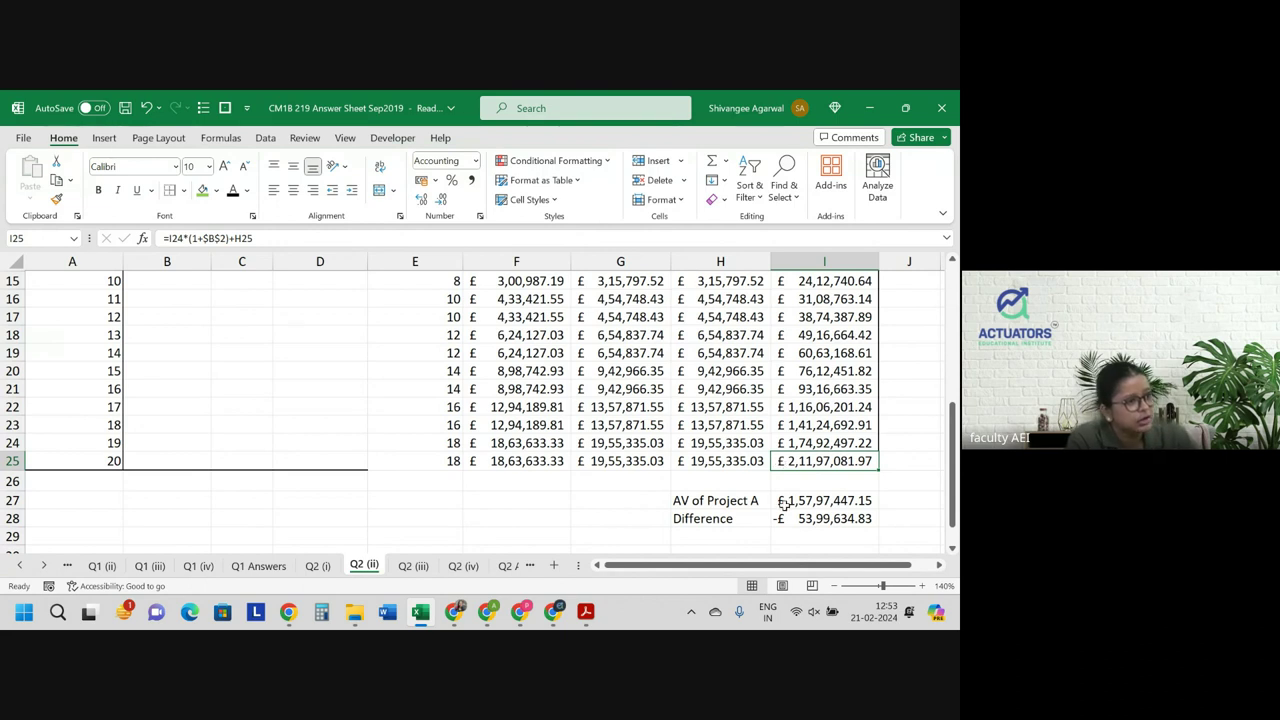
Set I6 to =H6, dismissing the formula error along the way.
{"action": "scroll", "coordinate": [688, 358], "scroll_direction": "up", "scroll_amount": 2}
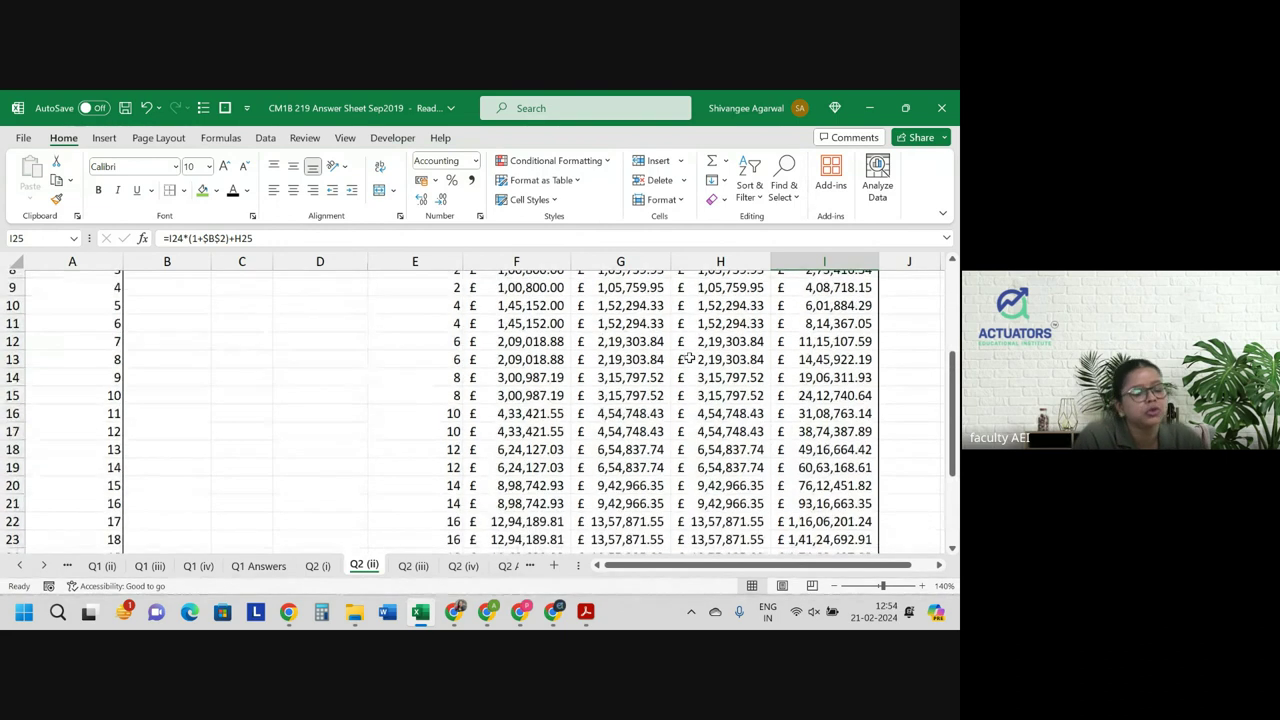
{"action": "scroll", "coordinate": [688, 358], "scroll_direction": "up", "scroll_amount": 2}
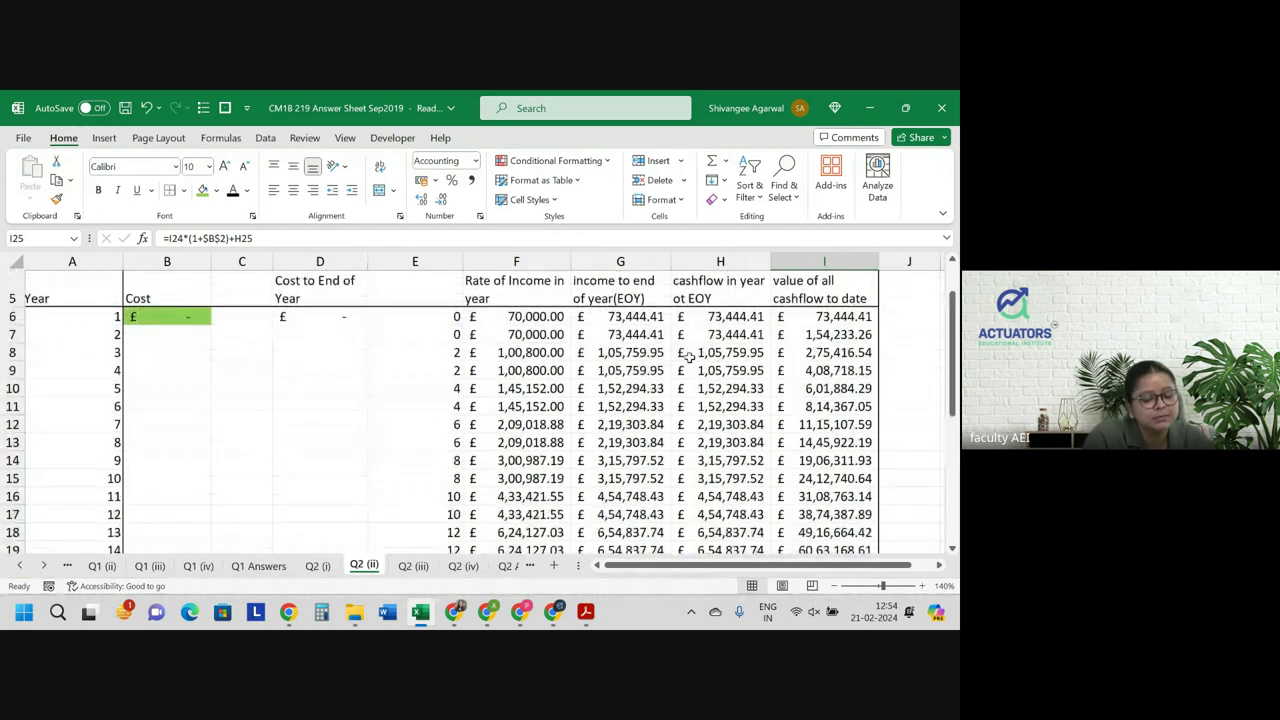
{"action": "scroll", "coordinate": [688, 358], "scroll_direction": "down", "scroll_amount": 1}
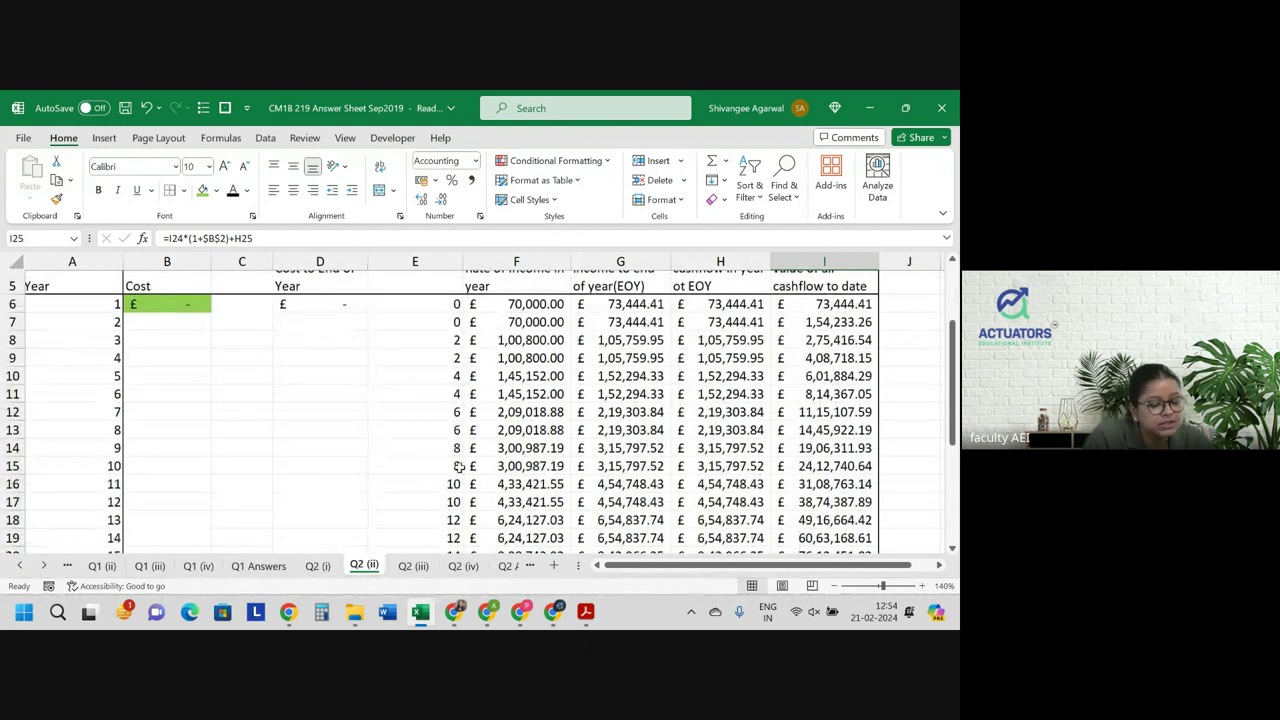
{"action": "scroll", "coordinate": [457, 467], "scroll_direction": "down", "scroll_amount": 2}
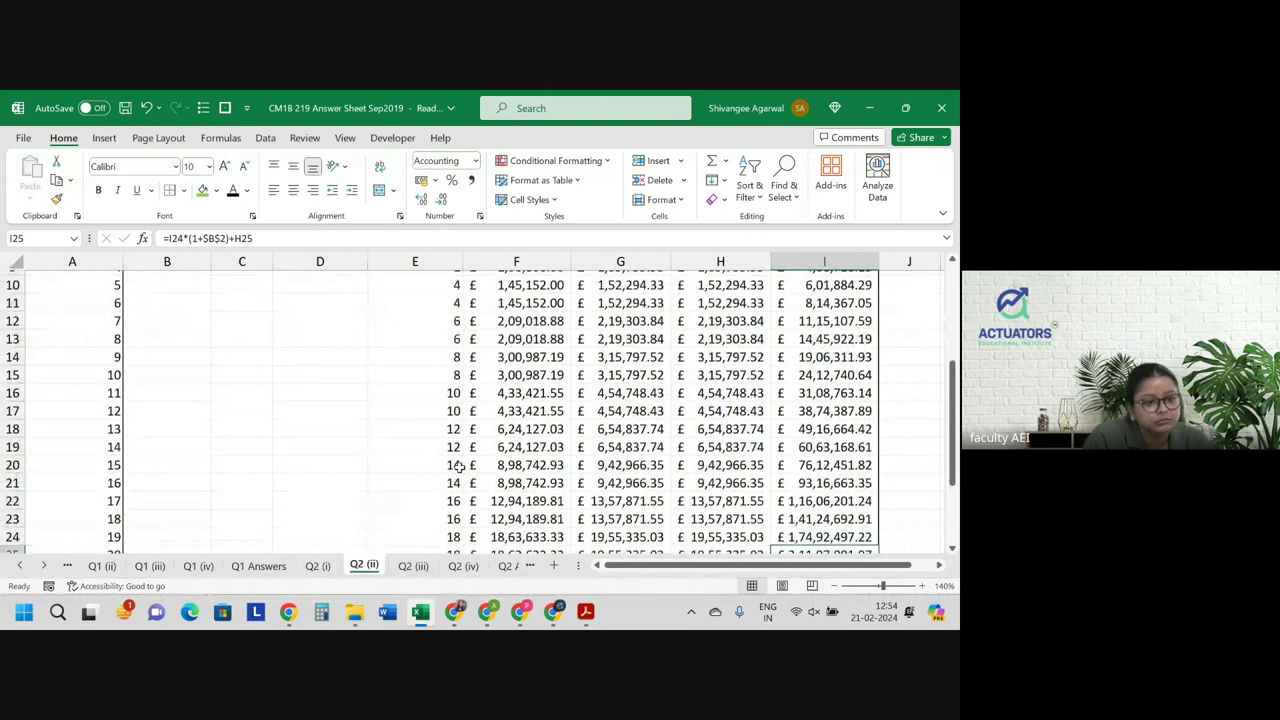
{"action": "scroll", "coordinate": [457, 467], "scroll_direction": "up", "scroll_amount": 3}
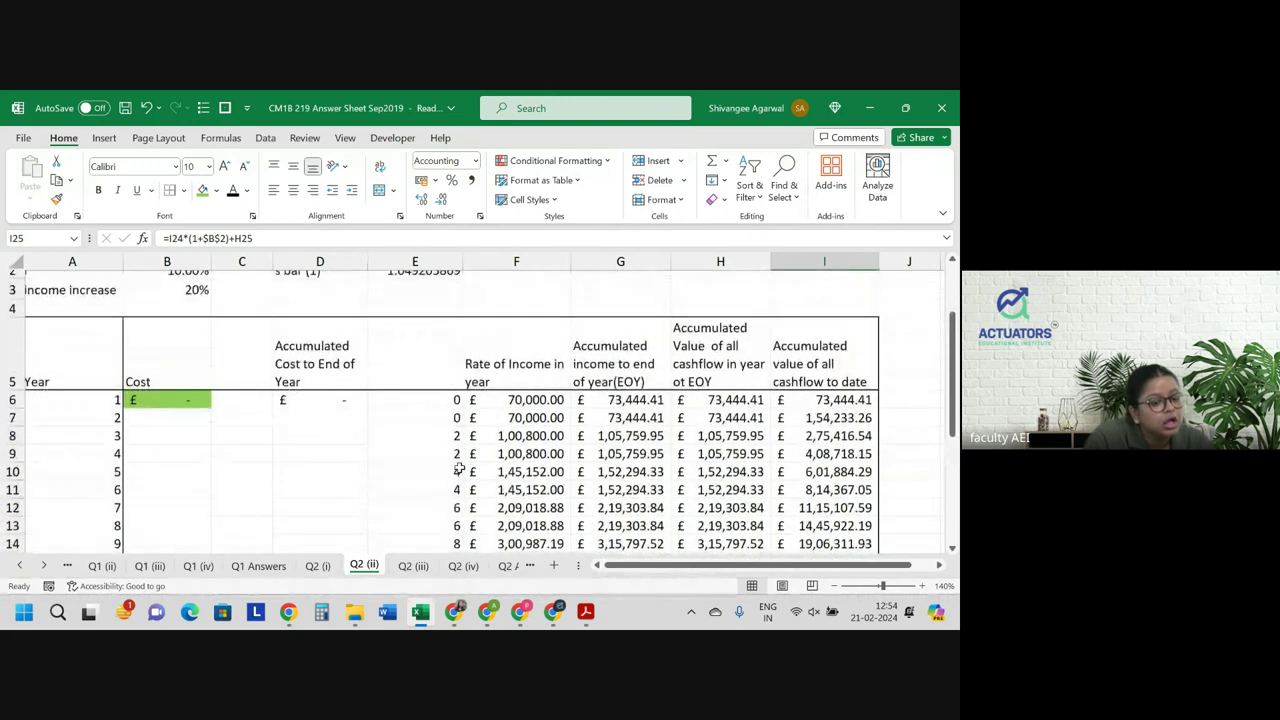
{"action": "scroll", "coordinate": [457, 467], "scroll_direction": "up", "scroll_amount": 1}
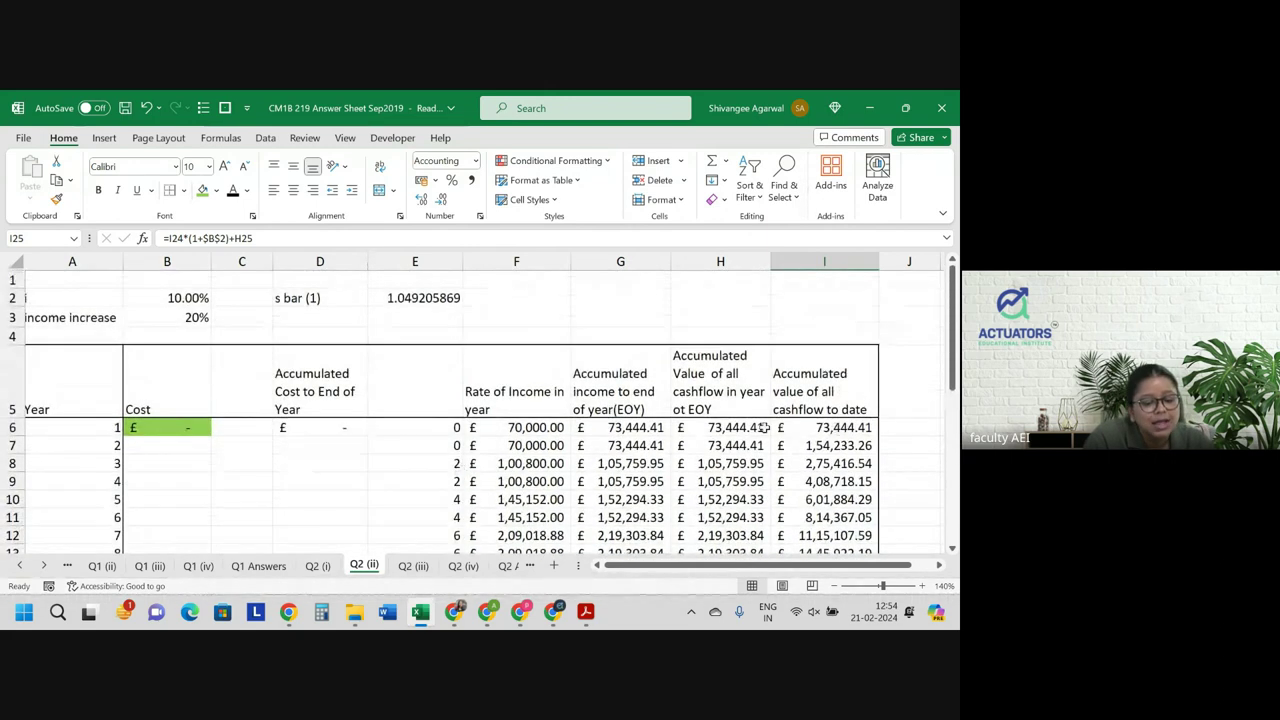
{"action": "scroll", "coordinate": [662, 440], "scroll_direction": "down", "scroll_amount": 1}
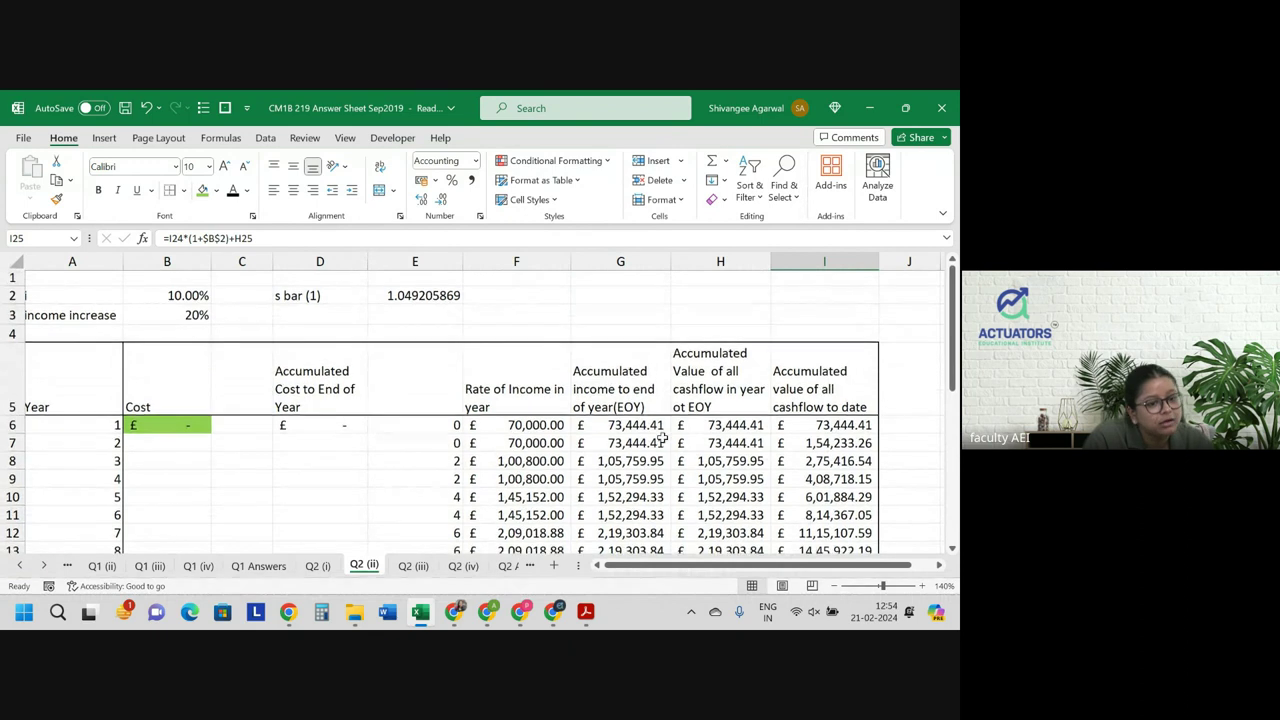
{"action": "left_click", "coordinate": [825, 425]}
{"action": "type", "text": "=H6"}
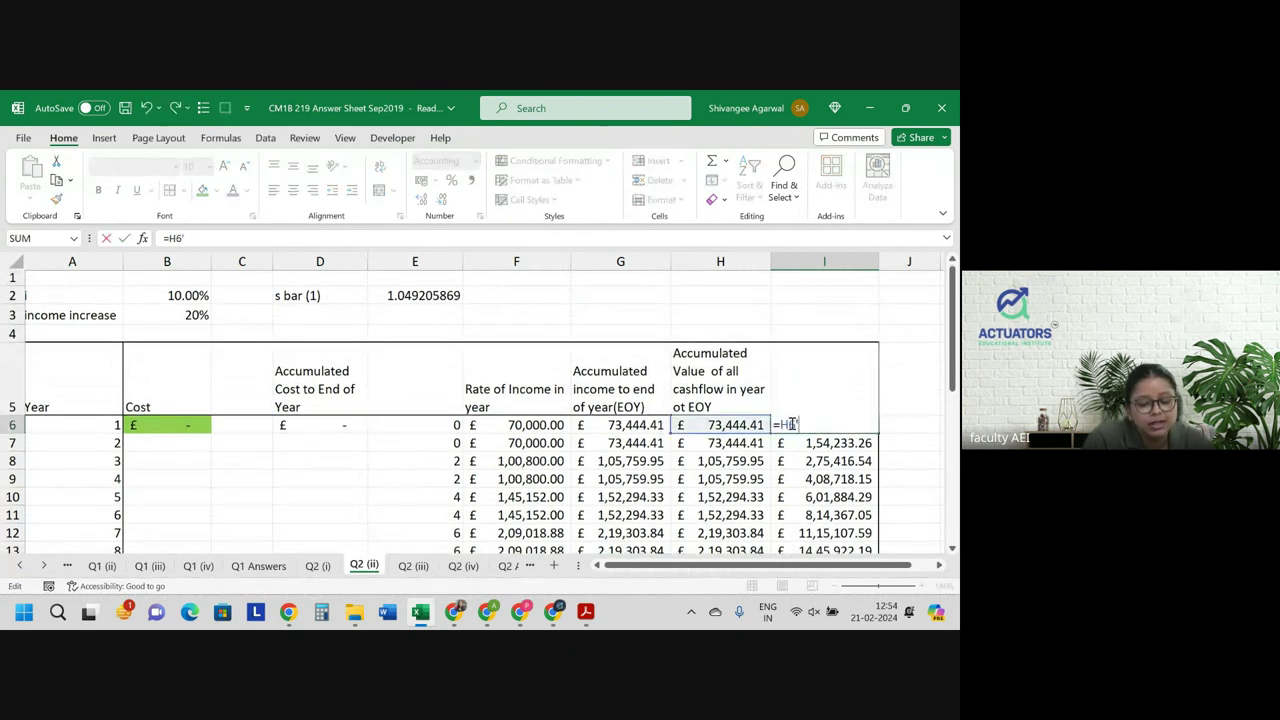
{"action": "key", "text": "Return"}
{"action": "key", "text": "Return"}
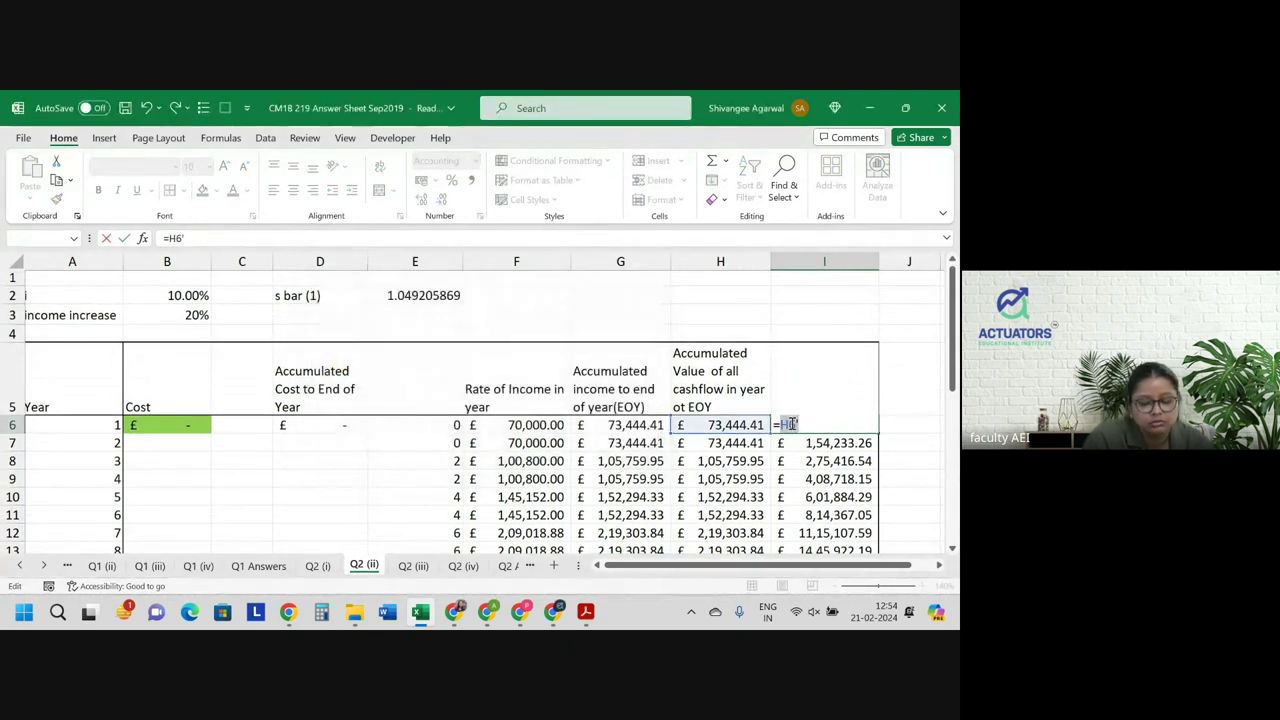
{"action": "type", "text": "H6"}
{"action": "key", "text": "Return"}
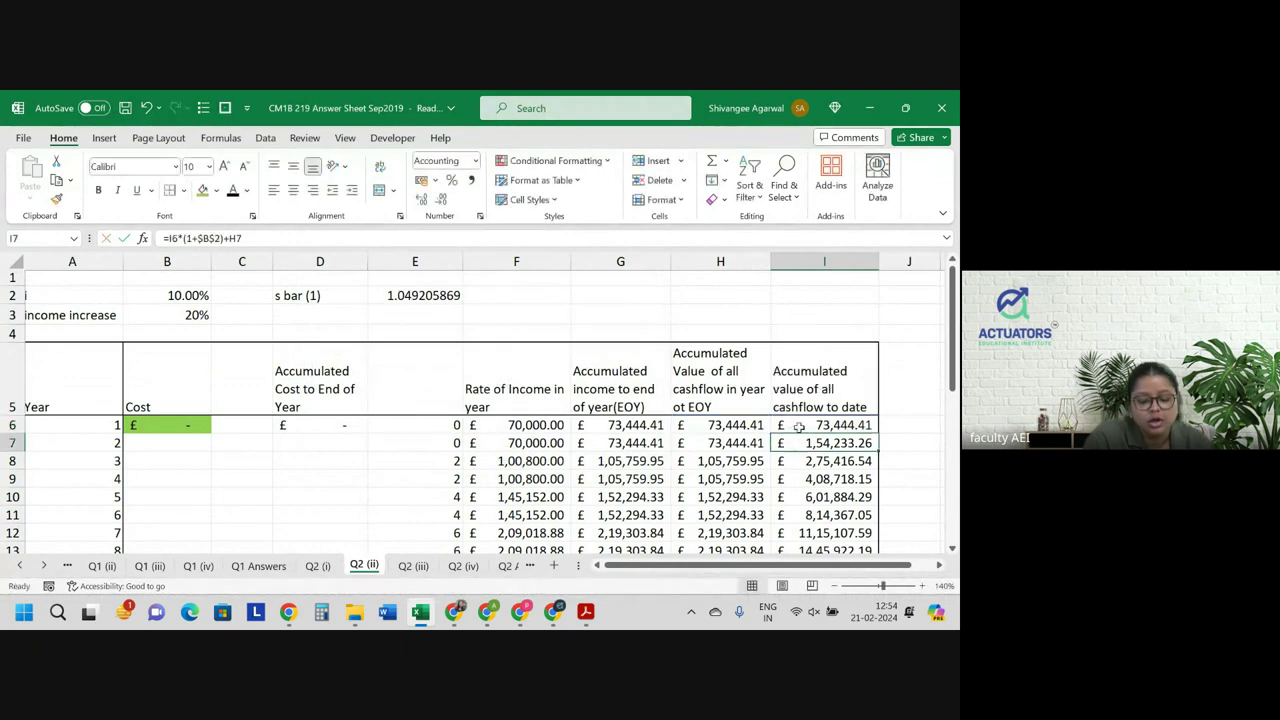
Check the accumulated-value formulas in I7 and I8 and the year-3 cashflow in H8.
{"action": "double_click", "coordinate": [830, 442]}
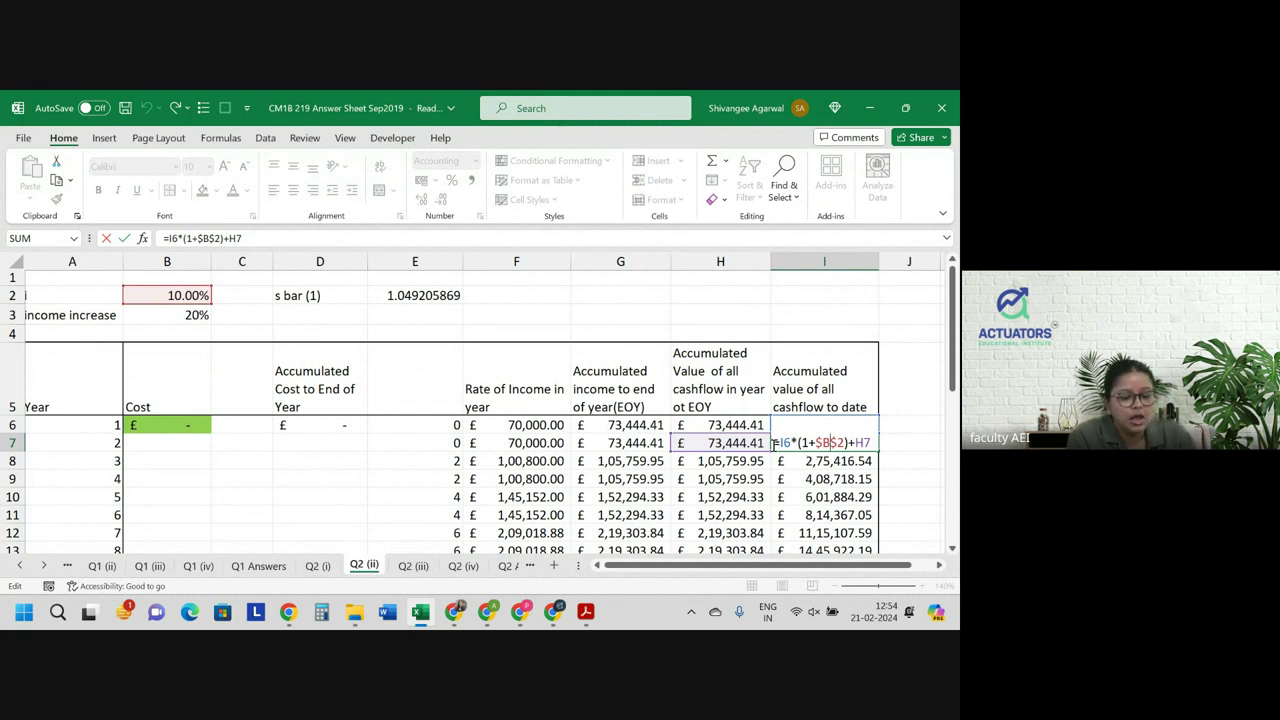
{"action": "key", "text": "Return"}
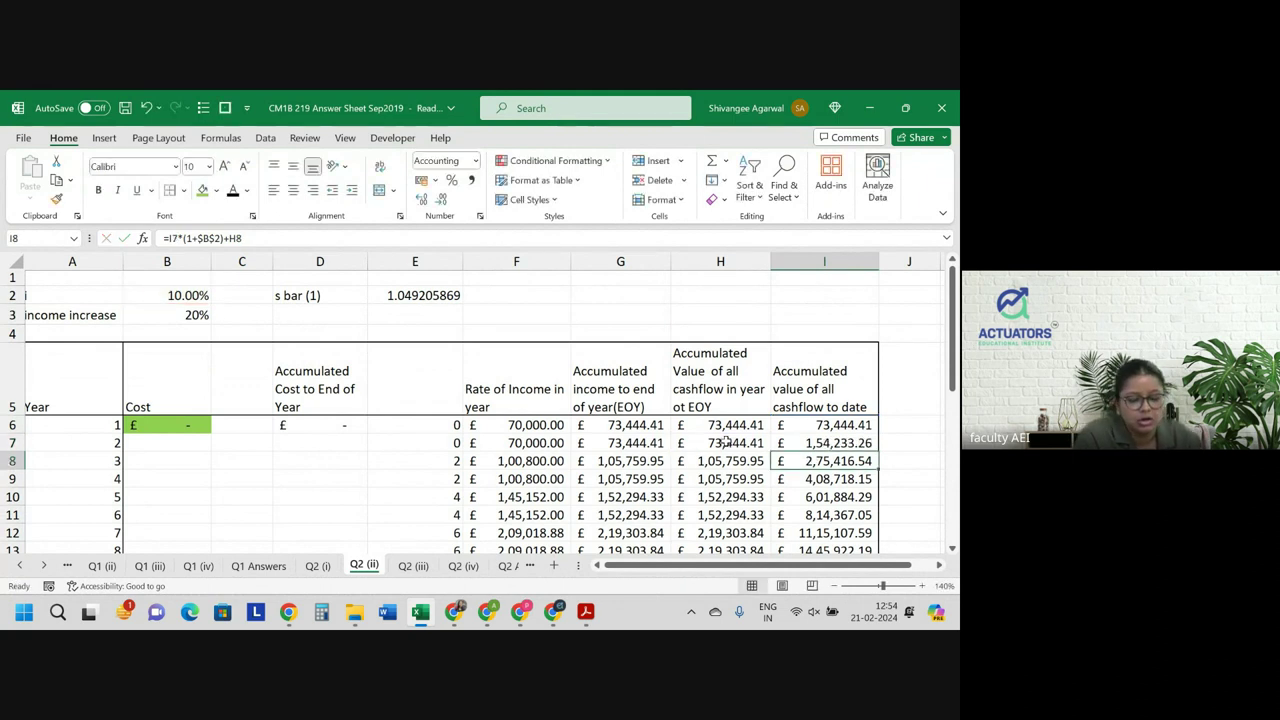
{"action": "left_click", "coordinate": [727, 461]}
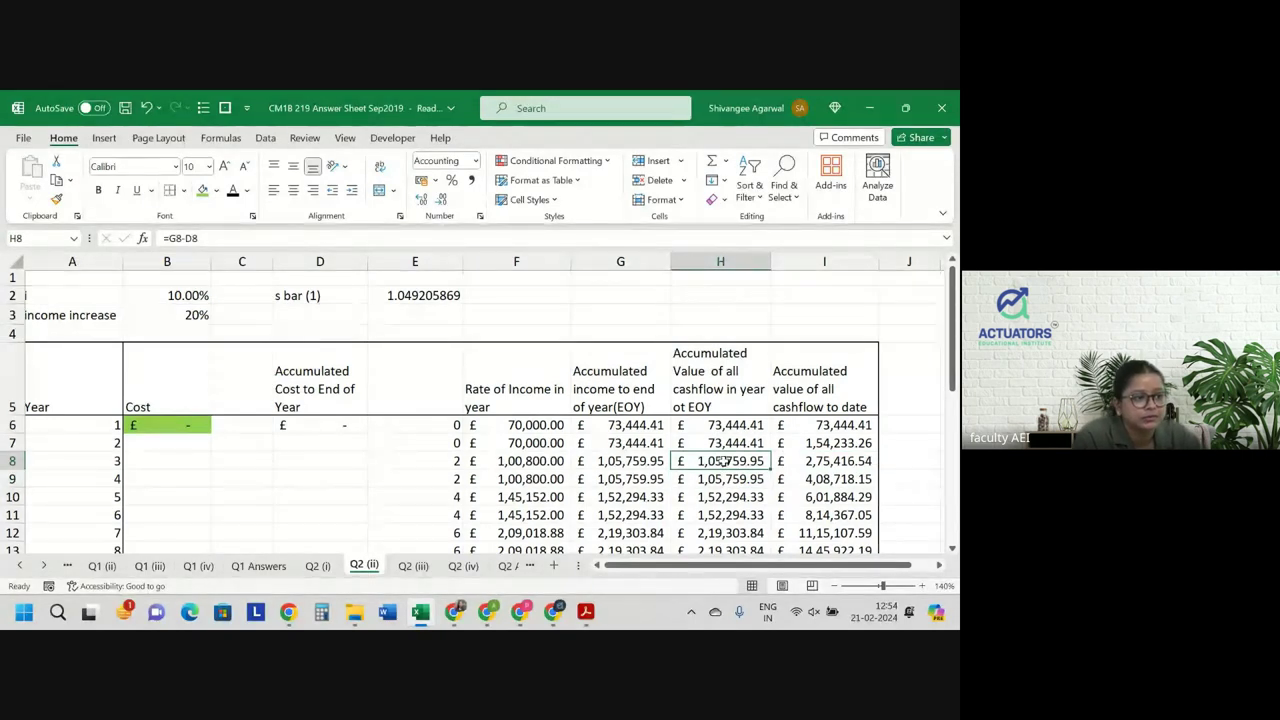
{"action": "scroll", "coordinate": [636, 461], "scroll_direction": "down", "scroll_amount": 1}
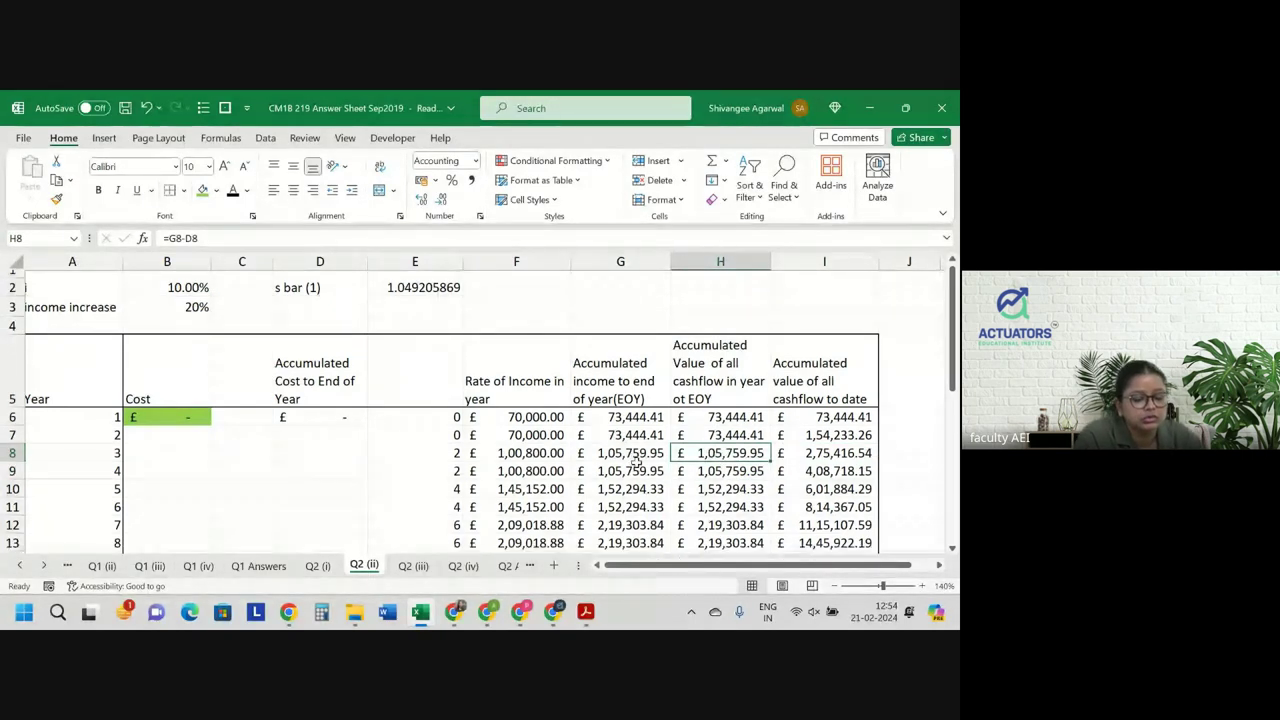
{"action": "left_click_drag", "start_coordinate": [532, 453], "coordinate": [703, 453]}
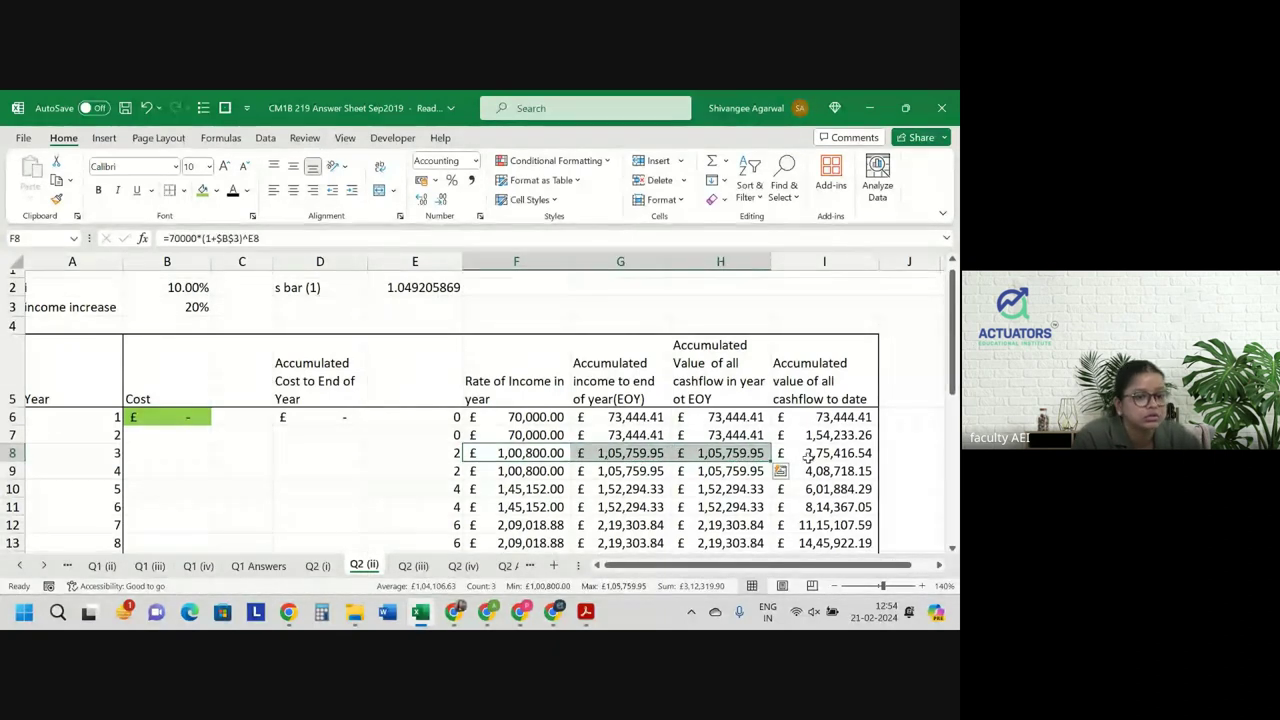
{"action": "left_click", "coordinate": [827, 455]}
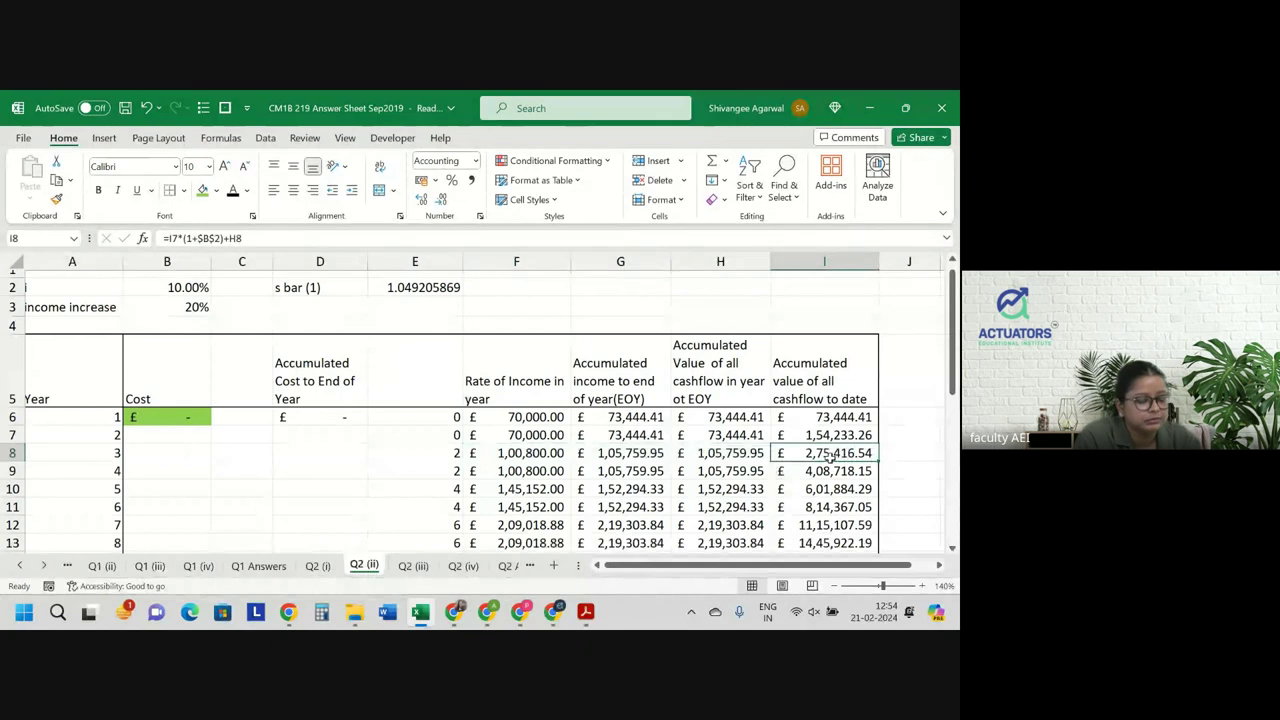